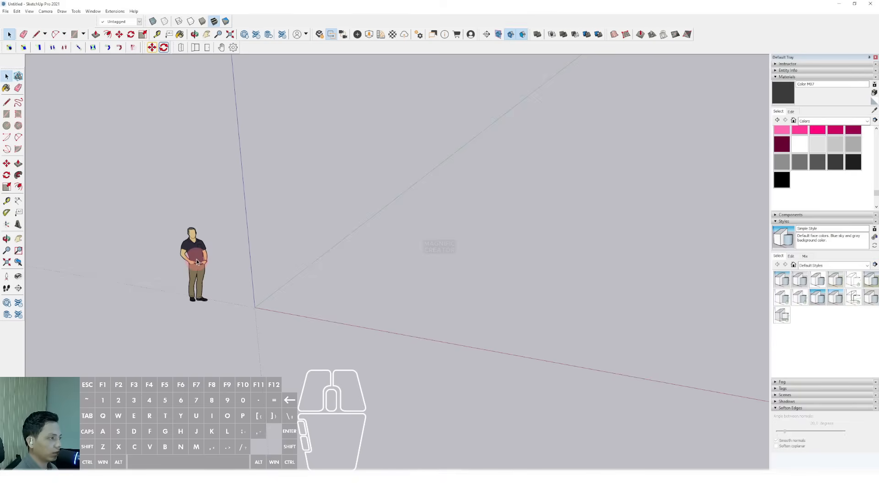
- Draw a rotated rectangle flat on the ground from the origin, 15000 mm along the red axis and extending along the green axis to cover 450 m²
{"action": "middle_click_drag", "start_coordinate": [197, 262], "coordinate": [97, 221]}
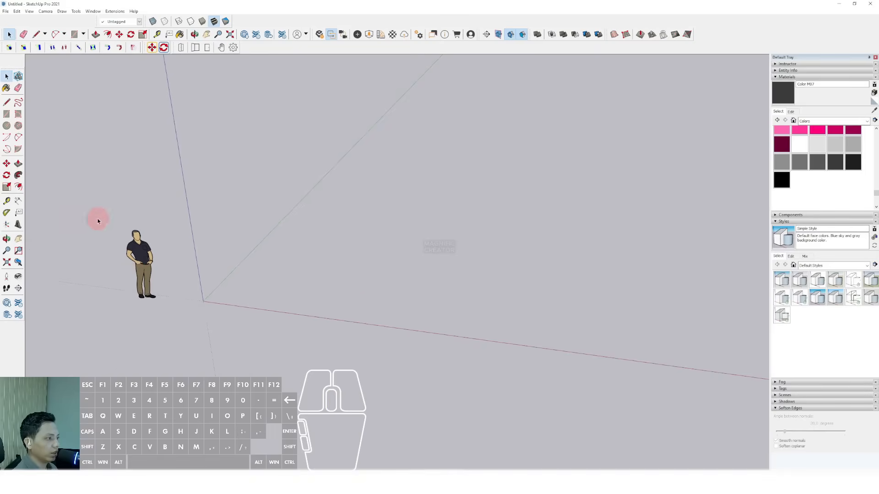
{"action": "middle_click_drag", "start_coordinate": [149, 276], "coordinate": [133, 277]}
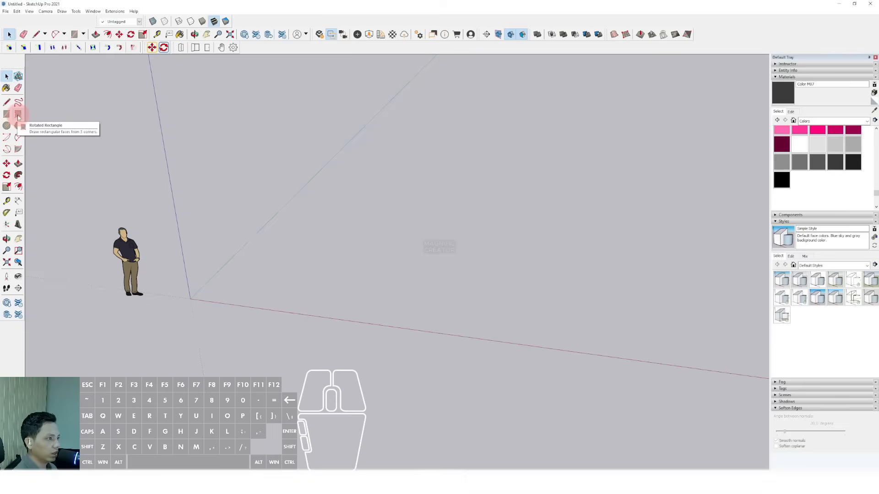
{"action": "middle_click_drag", "start_coordinate": [181, 320], "coordinate": [188, 337]}
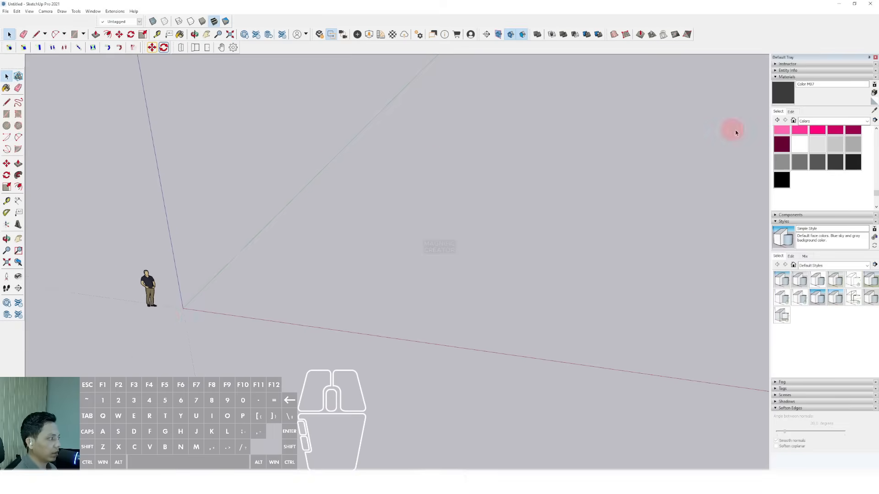
{"action": "left_click", "coordinate": [7, 114]}
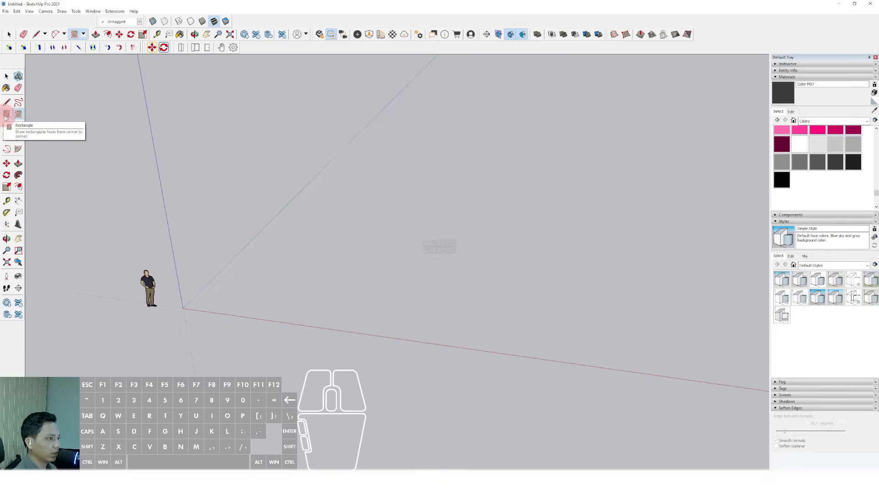
{"action": "left_click", "coordinate": [18, 114]}
{"action": "scroll", "coordinate": [186, 312], "scroll_direction": "up", "scroll_amount": 1}
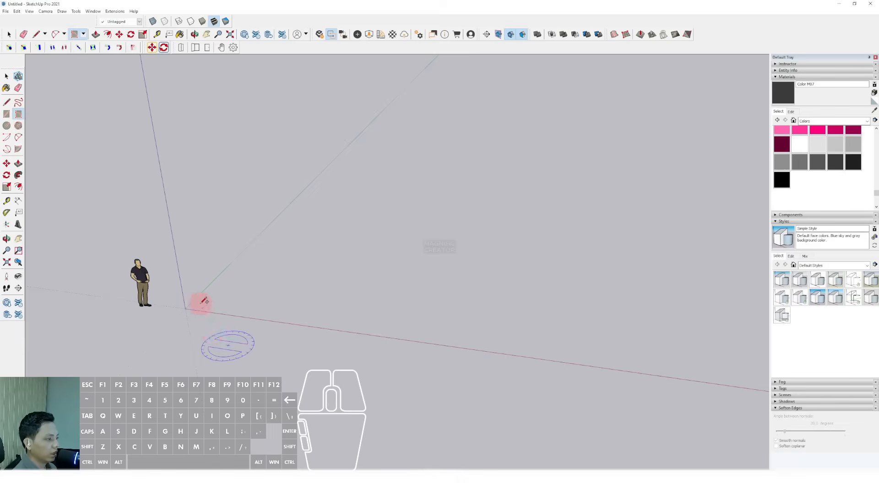
{"action": "scroll", "coordinate": [189, 303], "scroll_direction": "up", "scroll_amount": 1}
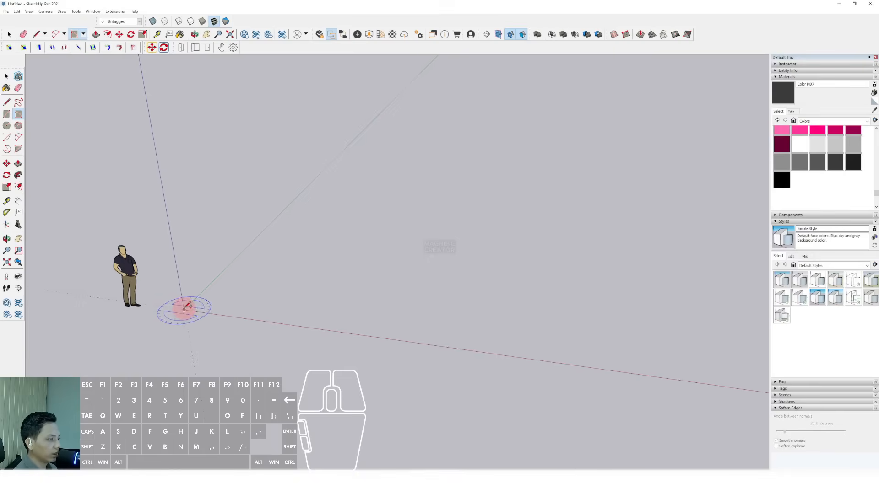
{"action": "scroll", "coordinate": [187, 305], "scroll_direction": "down", "scroll_amount": 1}
{"action": "left_click", "coordinate": [185, 309]}
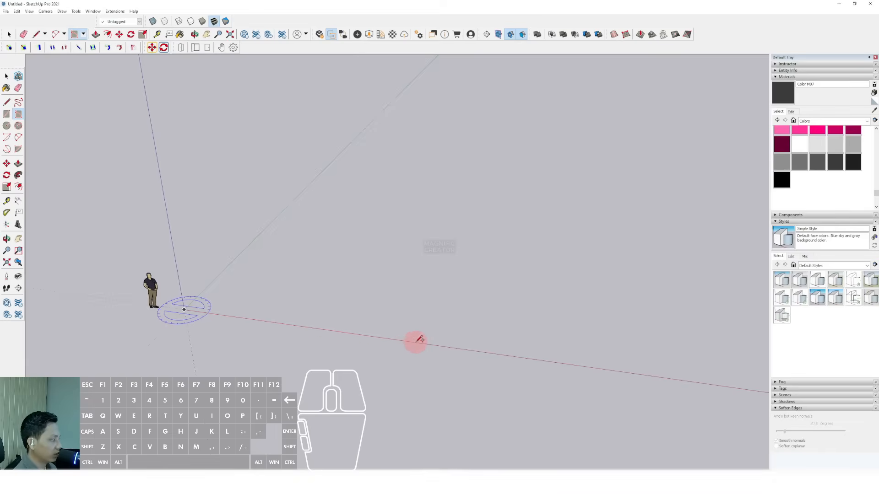
{"action": "left_click", "coordinate": [465, 348]}
{"action": "middle_click_drag", "start_coordinate": [496, 241], "coordinate": [426, 268]}
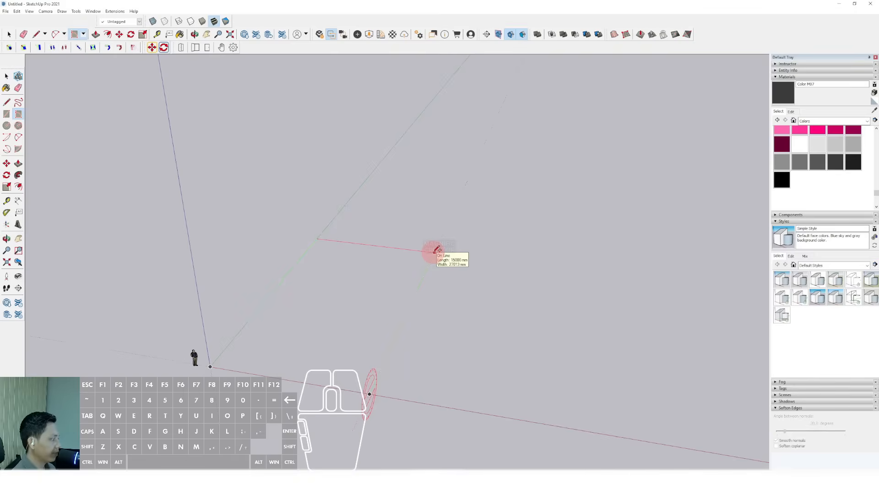
{"action": "left_click", "coordinate": [436, 249]}
{"action": "middle_click_drag", "start_coordinate": [435, 249], "coordinate": [220, 249]}
{"action": "key", "text": "space"}
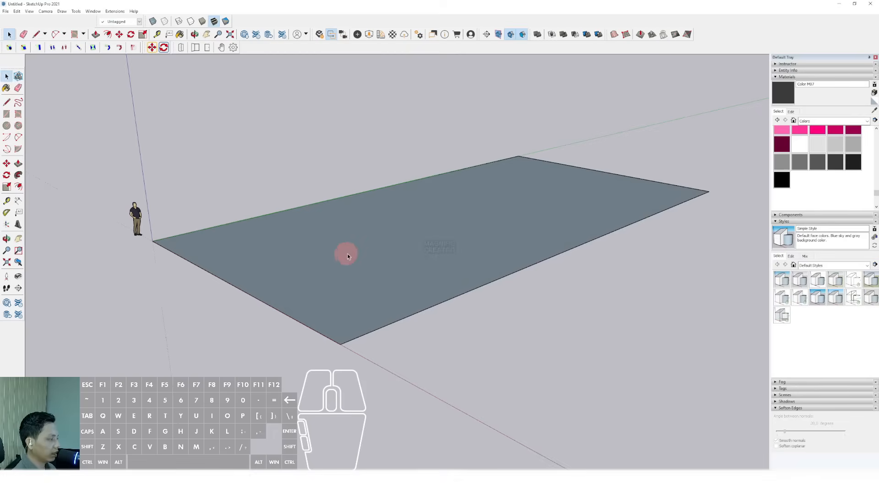
{"action": "middle_click_drag", "start_coordinate": [345, 251], "coordinate": [253, 310]}
{"action": "middle_click_drag", "start_coordinate": [345, 308], "coordinate": [201, 293]}
{"action": "left_click", "coordinate": [354, 277]}
{"action": "left_click", "coordinate": [348, 284]}
{"action": "scroll", "coordinate": [267, 300], "scroll_direction": "up", "scroll_amount": 2}
{"action": "left_click", "coordinate": [145, 200]}
{"action": "middle_click_drag", "start_coordinate": [255, 287], "coordinate": [272, 267], "text": "shift"}
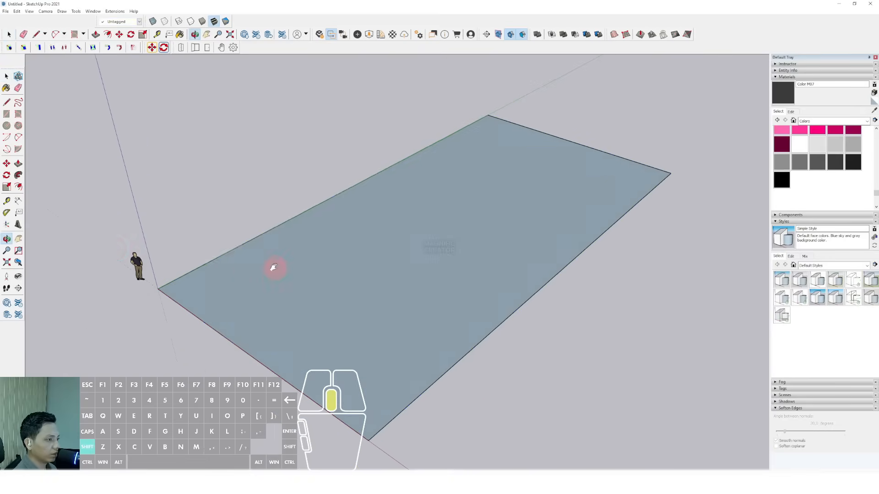
- Place a guide line across the rectangle, offset inward from its front edge on the red axis with the Tape Measure
{"action": "left_click", "coordinate": [6, 201]}
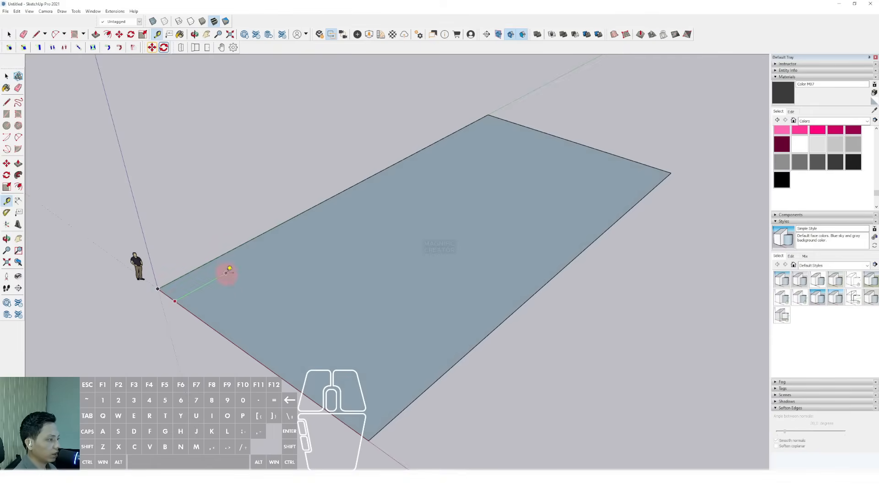
{"action": "key", "text": "space"}
{"action": "left_click", "coordinate": [7, 202]}
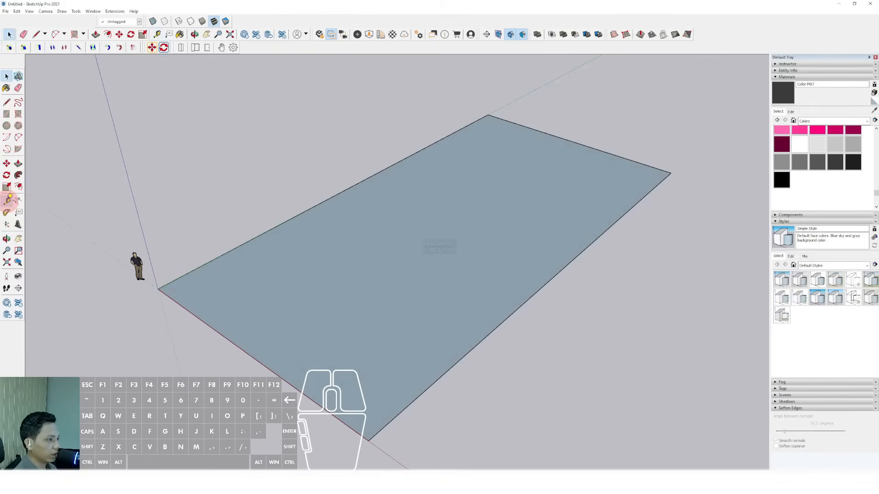
{"action": "left_click", "coordinate": [176, 302]}
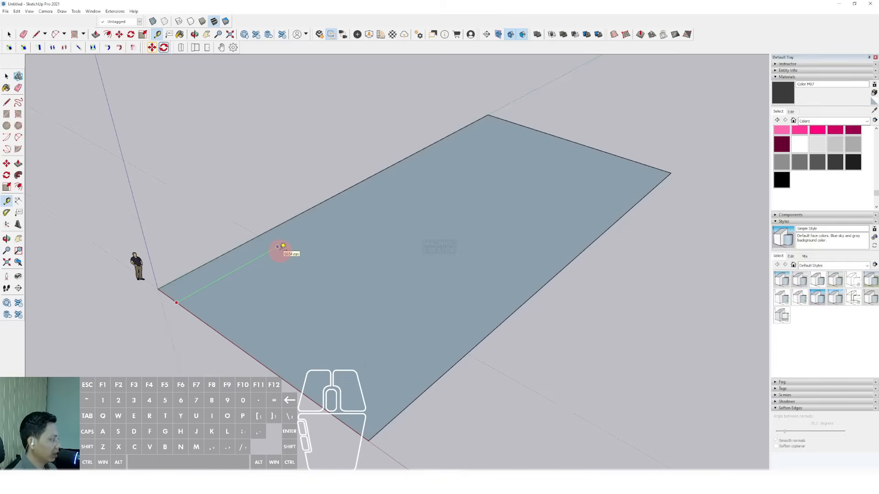
{"action": "middle_click_drag", "start_coordinate": [283, 246], "coordinate": [233, 277]}
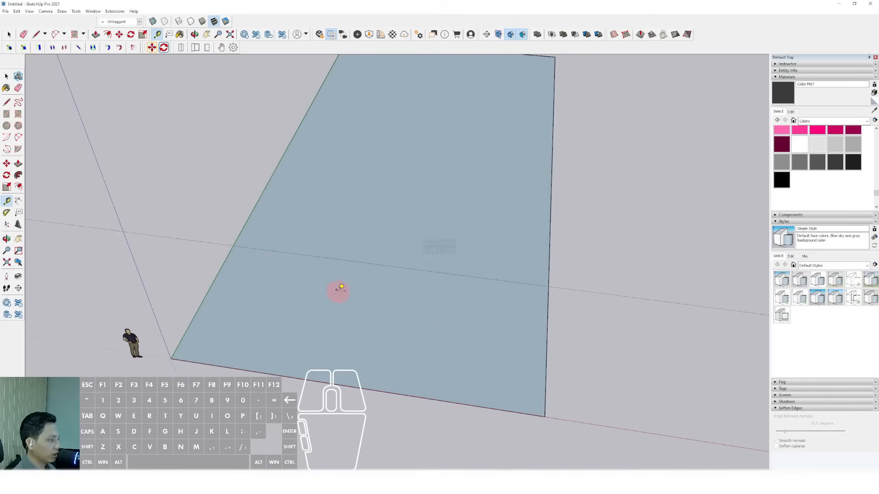
- Place a second crosswise guide line toward the far end of the rectangle, offset from the first guide
{"action": "middle_click_drag", "start_coordinate": [340, 288], "coordinate": [354, 306]}
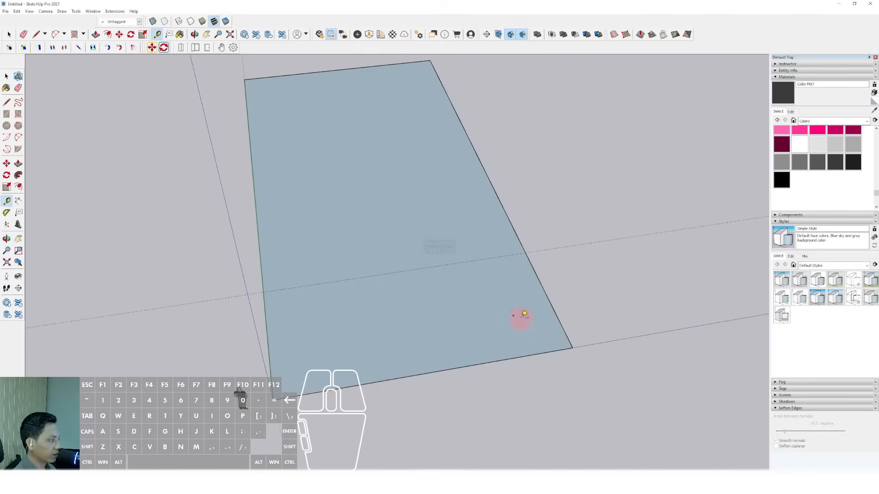
{"action": "middle_click_drag", "start_coordinate": [524, 314], "coordinate": [273, 256]}
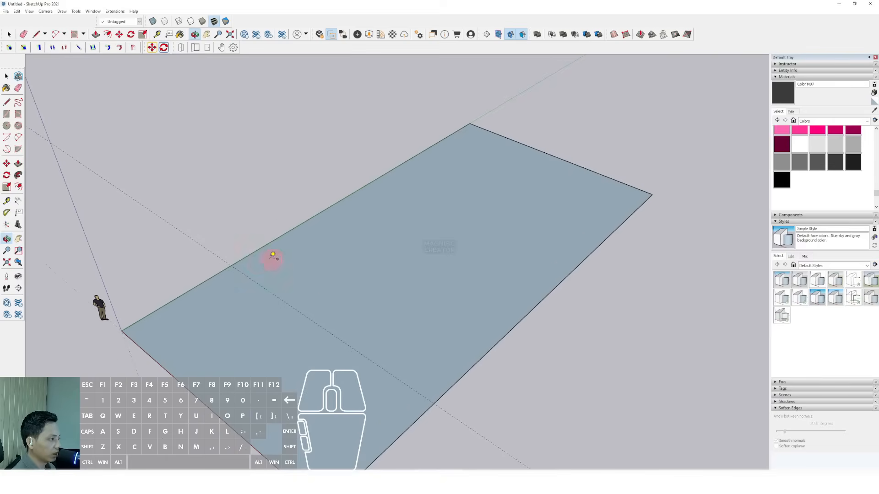
{"action": "key", "text": "t"}
{"action": "left_click", "coordinate": [260, 285]}
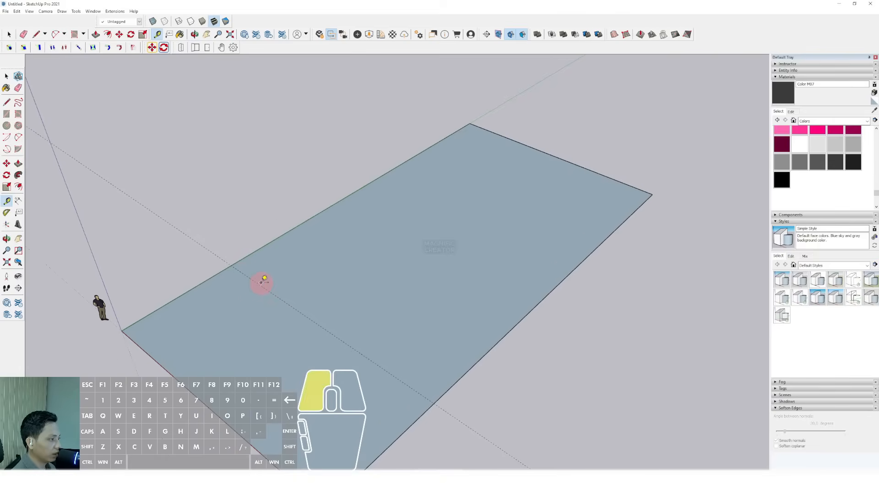
{"action": "key", "text": "space"}
{"action": "left_click", "coordinate": [6, 200]}
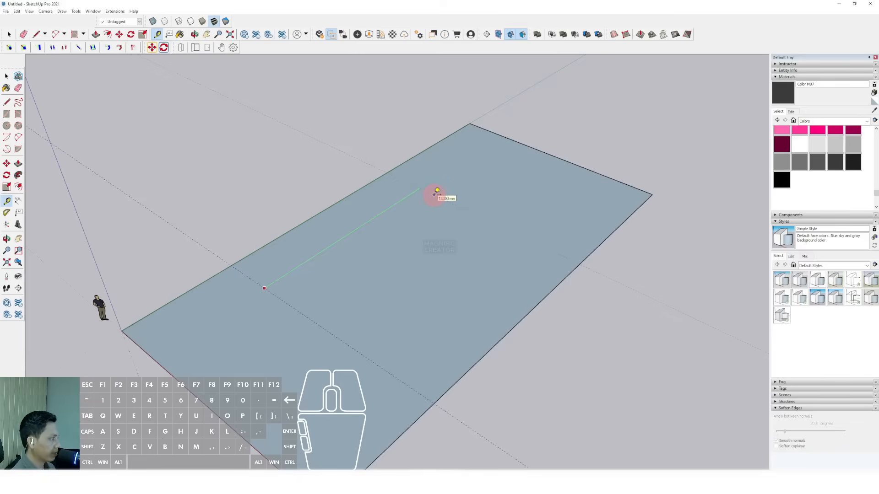
{"action": "middle_click_drag", "start_coordinate": [437, 189], "coordinate": [470, 209]}
- Place a lengthwise guide line parallel to the green axis, offset inward from the rectangle's long side opposite the origin
{"action": "key", "text": "t"}
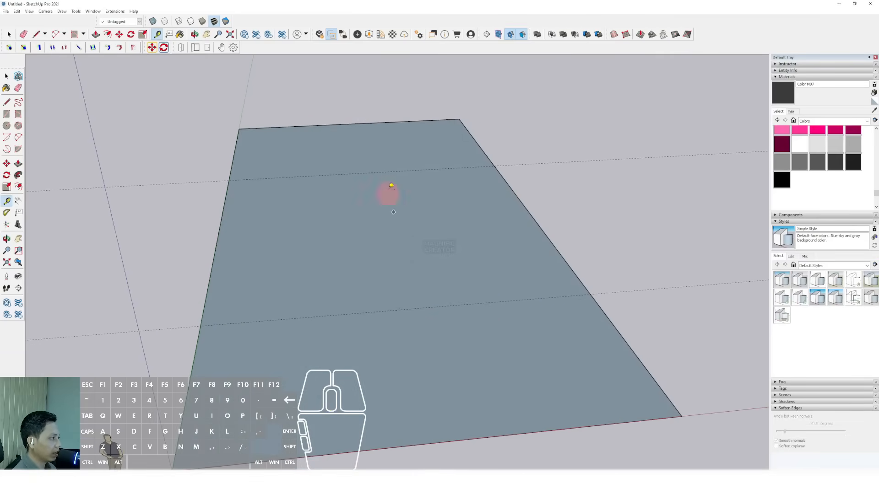
{"action": "middle_click_drag", "start_coordinate": [483, 289], "coordinate": [507, 266]}
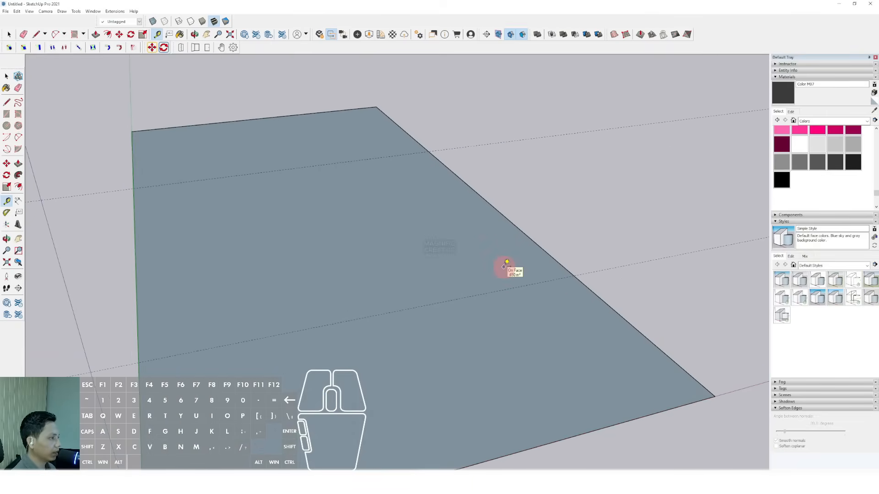
{"action": "middle_click_drag", "start_coordinate": [401, 238], "coordinate": [420, 251]}
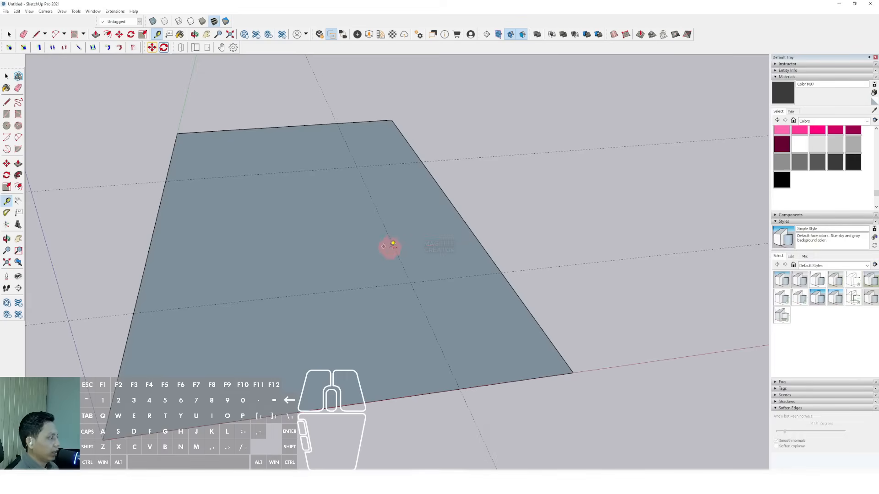
- Place a third crosswise guide line between the two existing ones, offset from the far guide toward the front
{"action": "middle_click_drag", "start_coordinate": [372, 206], "coordinate": [465, 202]}
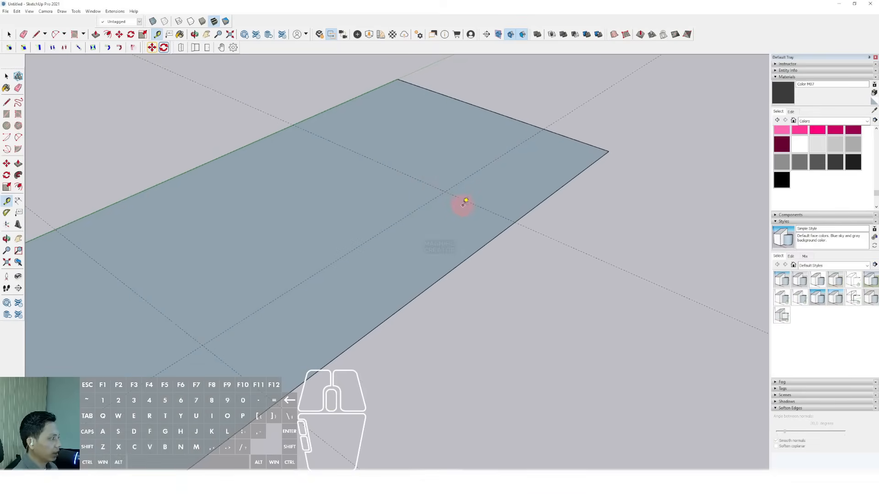
{"action": "left_click", "coordinate": [462, 199]}
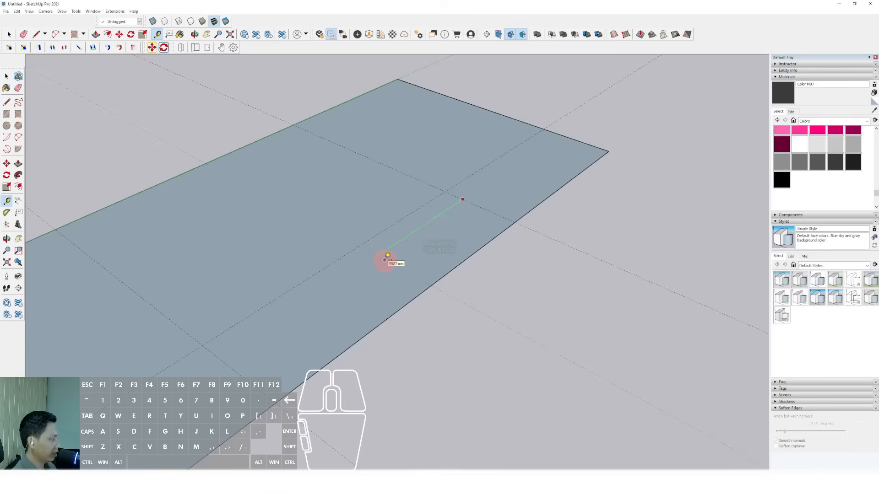
{"action": "key", "text": "space"}
{"action": "scroll", "coordinate": [406, 264], "scroll_direction": "down", "scroll_amount": 3}
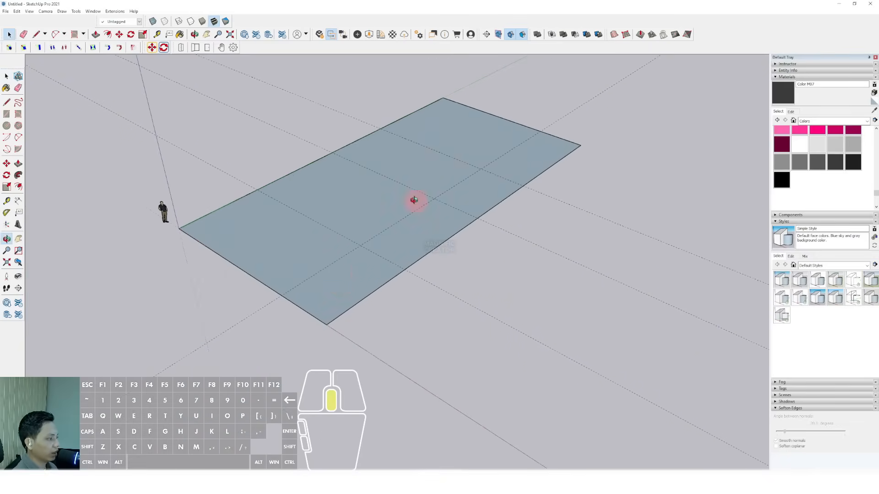
{"action": "scroll", "coordinate": [336, 290], "scroll_direction": "up", "scroll_amount": 3}
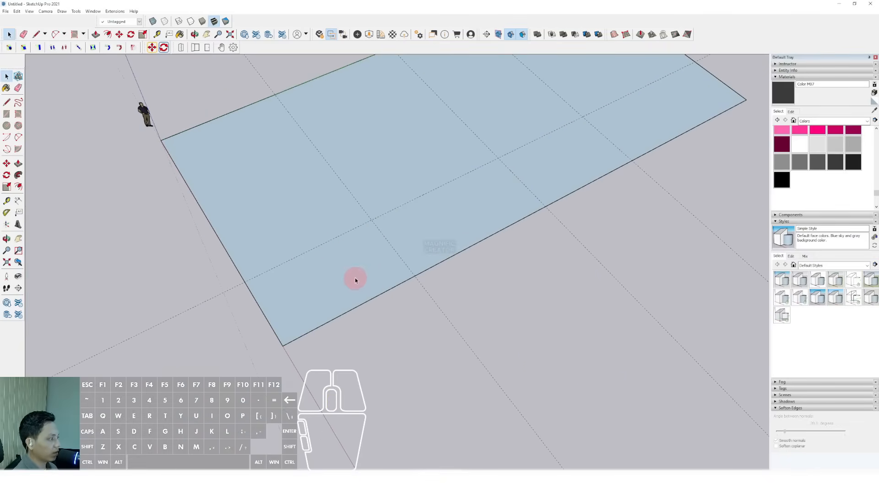
{"action": "middle_click_drag", "start_coordinate": [440, 229], "coordinate": [411, 247]}
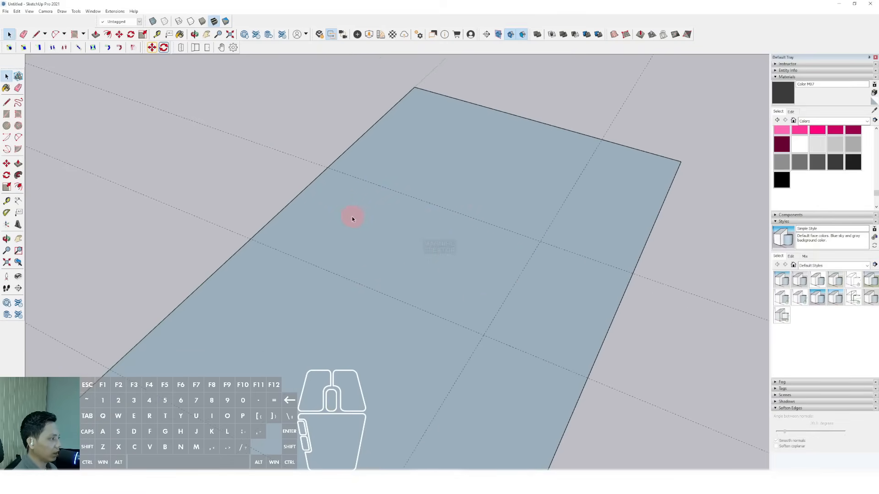
{"action": "middle_click_drag", "start_coordinate": [352, 218], "coordinate": [382, 227]}
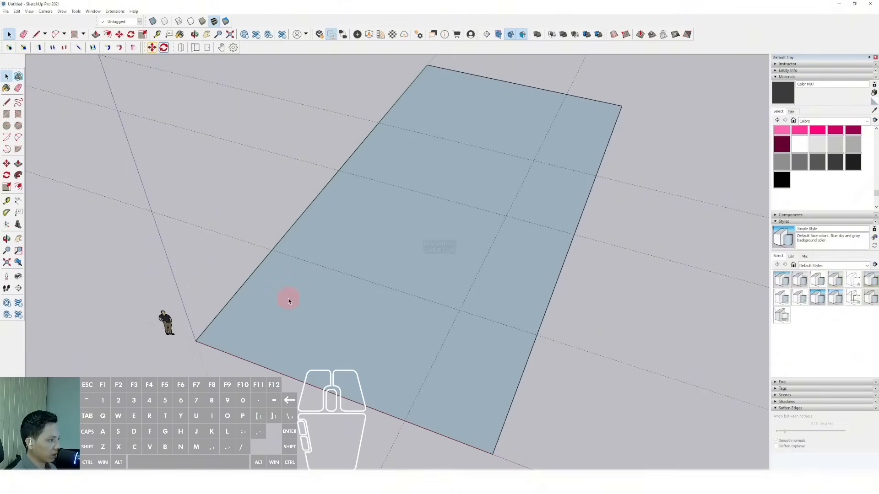
{"action": "middle_click_drag", "start_coordinate": [294, 291], "coordinate": [299, 269]}
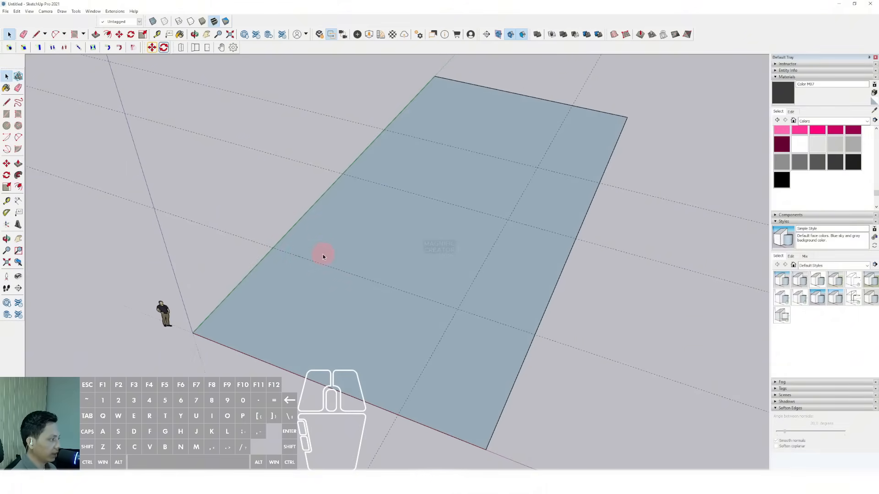
{"action": "middle_click_drag", "start_coordinate": [332, 246], "coordinate": [420, 232]}
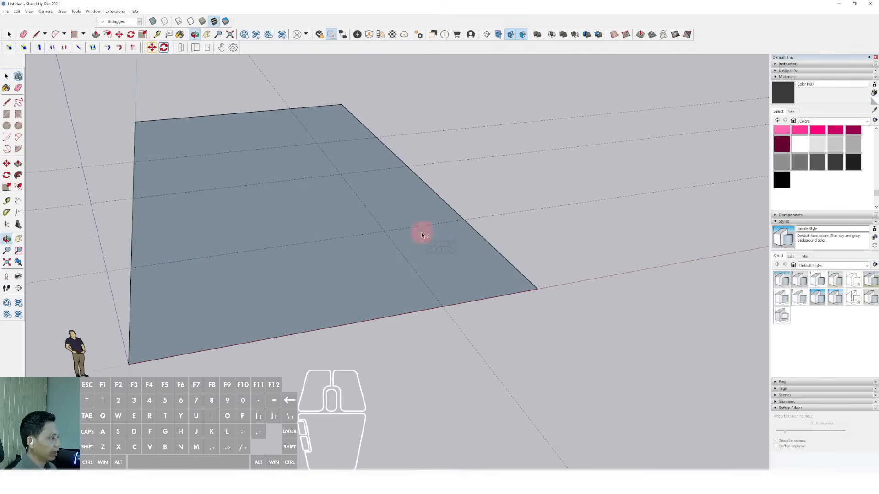
- Make the ground rectangle with its edges a group
{"action": "scroll", "coordinate": [416, 229], "scroll_direction": "up", "scroll_amount": 2}
{"action": "left_click", "coordinate": [390, 200]}
{"action": "middle_click_drag", "start_coordinate": [390, 199], "coordinate": [332, 173]}
{"action": "right_click", "coordinate": [387, 198]}
{"action": "left_click", "coordinate": [411, 256]}
{"action": "scroll", "coordinate": [396, 210], "scroll_direction": "down", "scroll_amount": 2}
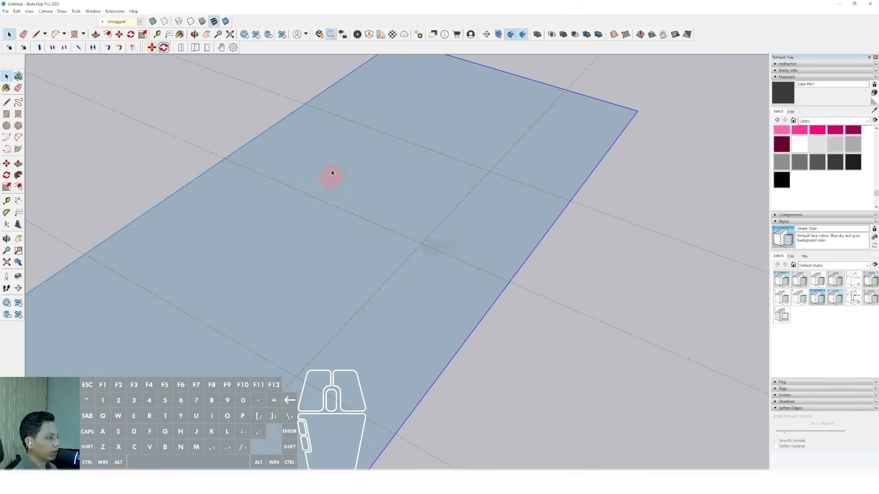
- Trace an L-shaped footprint with the Line tool along the guide intersections and both long sides of the ground rectangle
{"action": "middle_click_drag", "start_coordinate": [404, 202], "coordinate": [298, 193]}
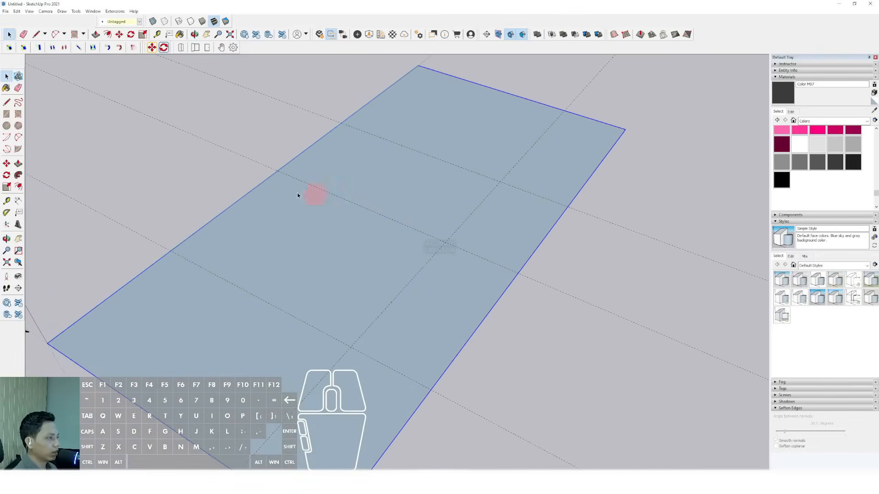
{"action": "left_click", "coordinate": [7, 102]}
{"action": "scroll", "coordinate": [355, 151], "scroll_direction": "up", "scroll_amount": 3}
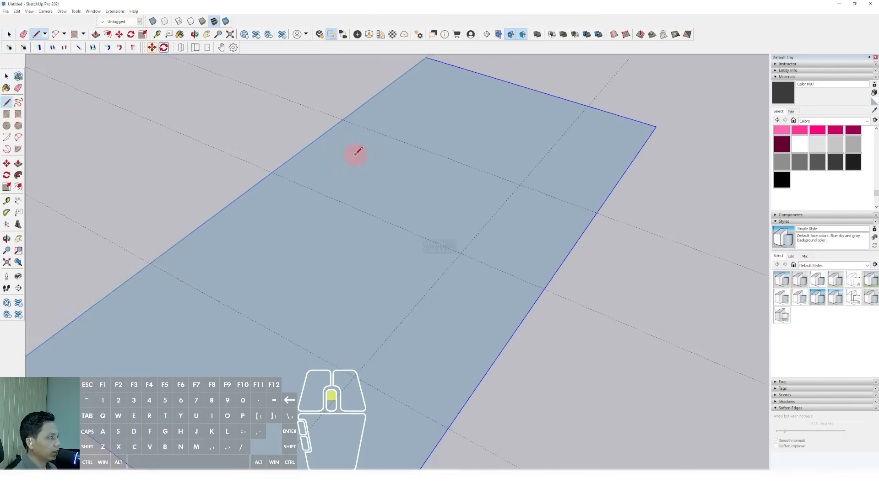
{"action": "left_click", "coordinate": [347, 114]}
{"action": "left_click", "coordinate": [625, 231]}
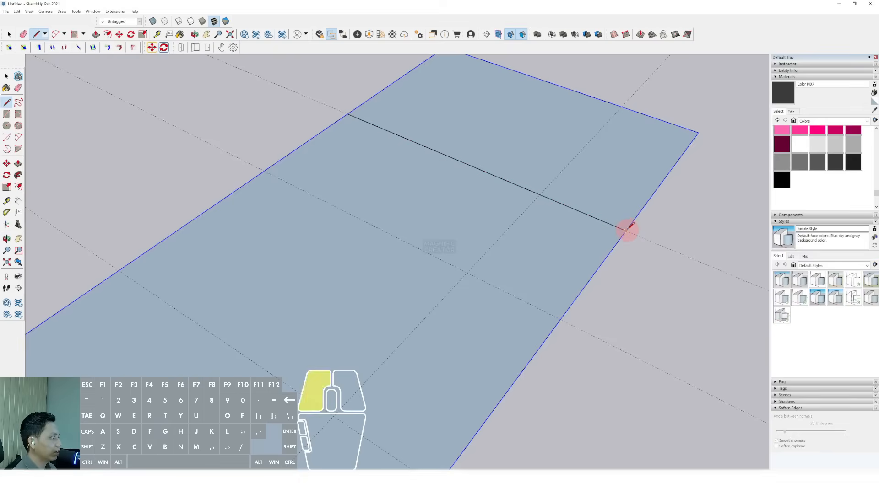
{"action": "left_click", "coordinate": [560, 317]}
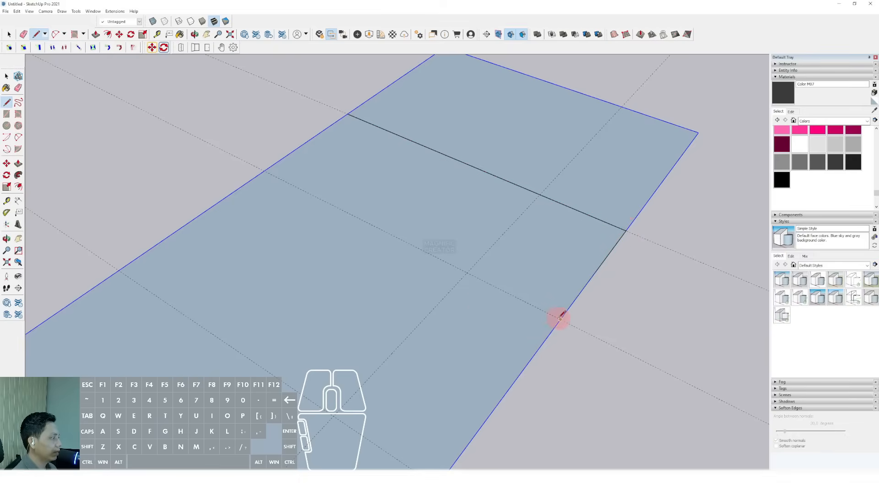
{"action": "left_click", "coordinate": [466, 272]}
{"action": "left_click", "coordinate": [333, 416]}
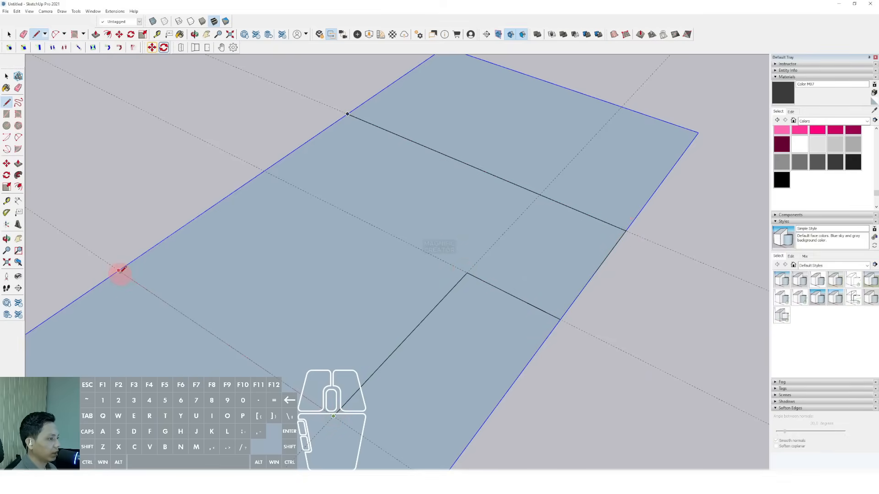
{"action": "left_click", "coordinate": [119, 270]}
{"action": "middle_click_drag", "start_coordinate": [349, 112], "coordinate": [408, 209]}
{"action": "key", "text": "space"}
{"action": "left_click", "coordinate": [408, 209]}
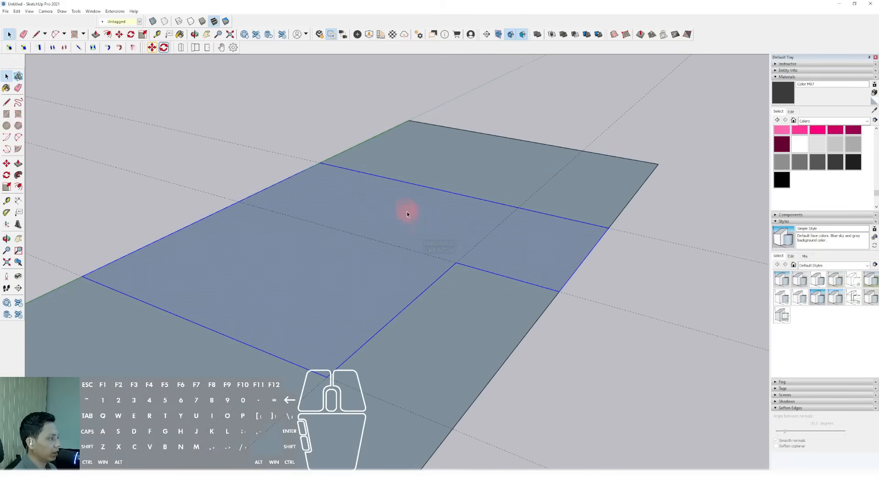
{"action": "key", "text": "p"}
{"action": "left_click", "coordinate": [400, 201]}
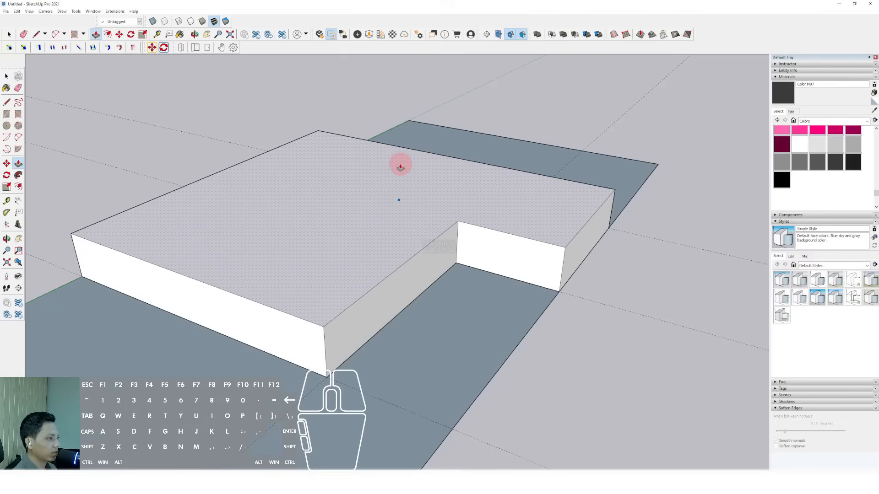
{"action": "key", "text": "space"}
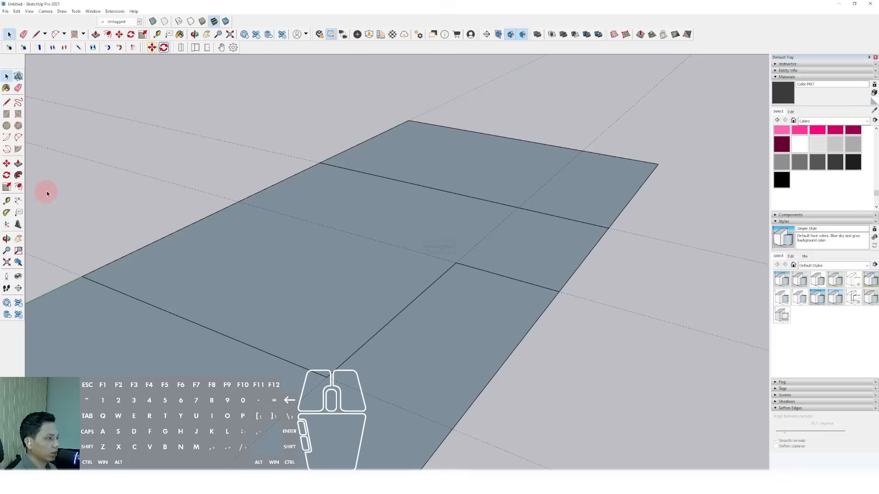
- Push/Pull the L-shaped footprint face upward into a low slab
{"action": "left_click", "coordinate": [18, 164]}
{"action": "left_click", "coordinate": [384, 196]}
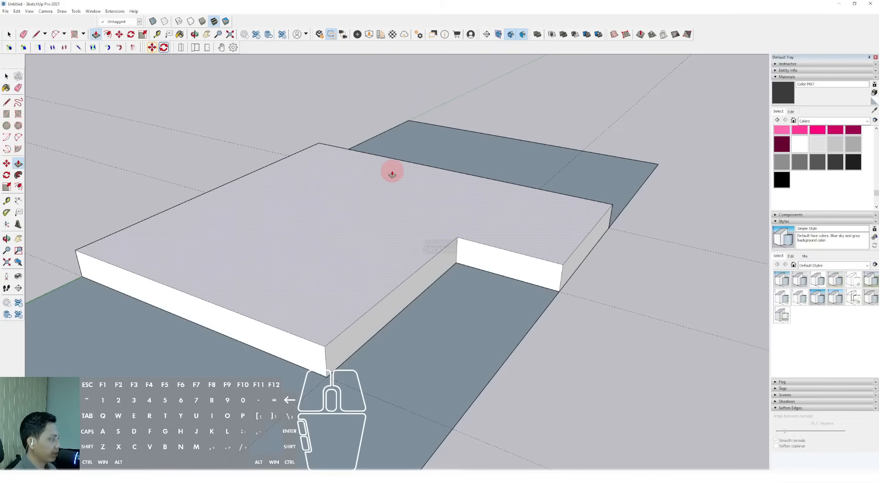
{"action": "left_click", "coordinate": [392, 174]}
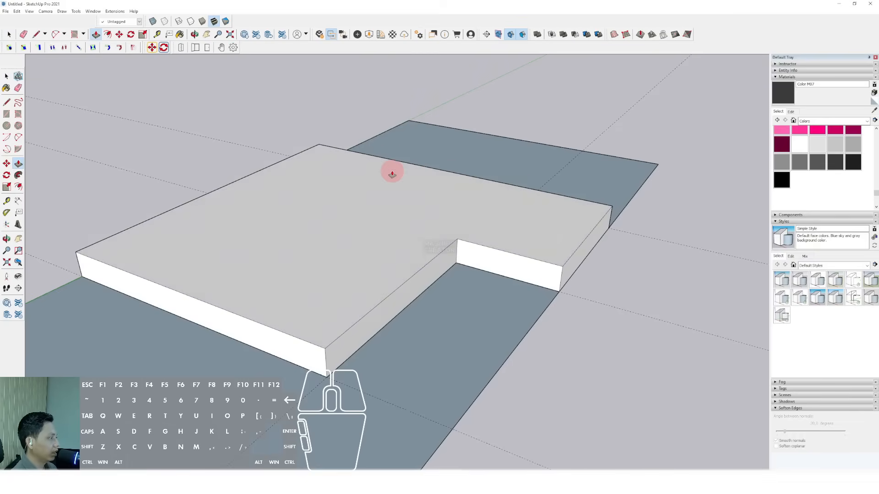
{"action": "key", "text": "space"}
- Make the extruded L-shaped slab a group
{"action": "middle_click_drag", "start_coordinate": [391, 173], "coordinate": [338, 292]}
{"action": "scroll", "coordinate": [418, 245], "scroll_direction": "up", "scroll_amount": 3}
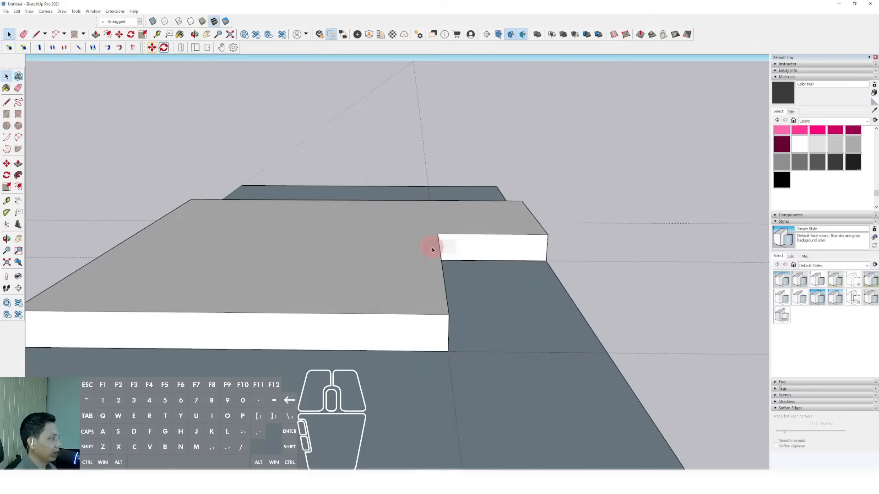
{"action": "middle_click_drag", "start_coordinate": [432, 247], "coordinate": [391, 237]}
{"action": "scroll", "coordinate": [433, 277], "scroll_direction": "down", "scroll_amount": 3}
{"action": "middle_click_drag", "start_coordinate": [433, 277], "coordinate": [336, 301]}
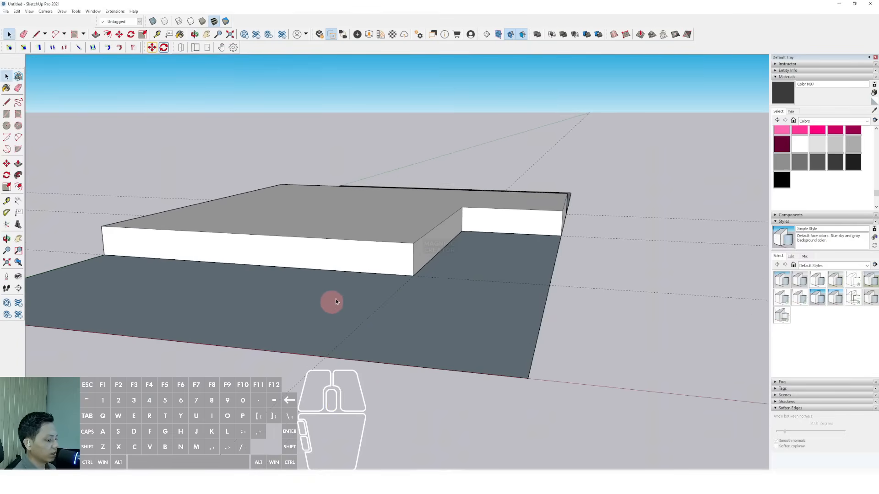
{"action": "right_click", "coordinate": [395, 226]}
{"action": "left_click", "coordinate": [428, 250]}
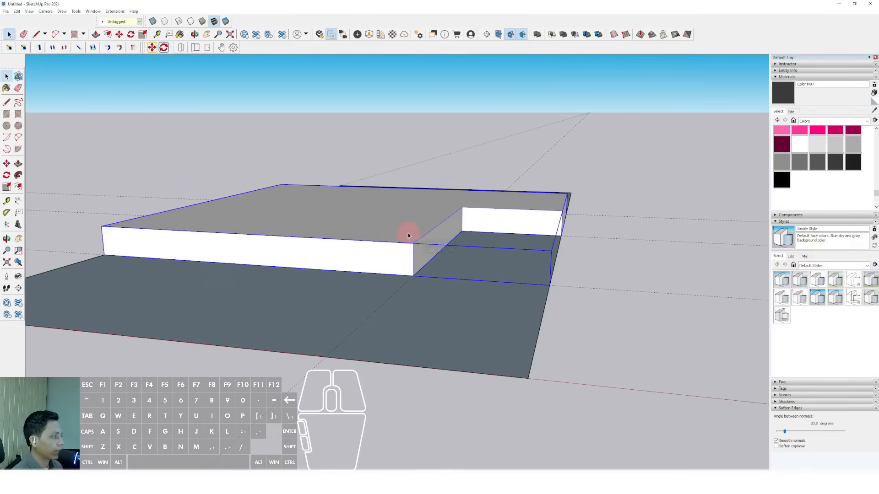
- Draw a rotated rectangle on the ground in the slab's notch, along its short inner edge and about 2500 mm deep
{"action": "scroll", "coordinate": [408, 233], "scroll_direction": "up", "scroll_amount": 1}
{"action": "middle_click_drag", "start_coordinate": [408, 234], "coordinate": [520, 294], "text": "shift"}
{"action": "scroll", "coordinate": [474, 232], "scroll_direction": "down", "scroll_amount": 3}
{"action": "scroll", "coordinate": [480, 261], "scroll_direction": "up", "scroll_amount": 1}
{"action": "scroll", "coordinate": [526, 229], "scroll_direction": "up", "scroll_amount": 3}
{"action": "middle_click_drag", "start_coordinate": [526, 220], "coordinate": [337, 219]}
{"action": "middle_click_drag", "start_coordinate": [333, 208], "coordinate": [405, 204], "text": "shift"}
{"action": "middle_click_drag", "start_coordinate": [405, 204], "coordinate": [424, 223], "text": "shift"}
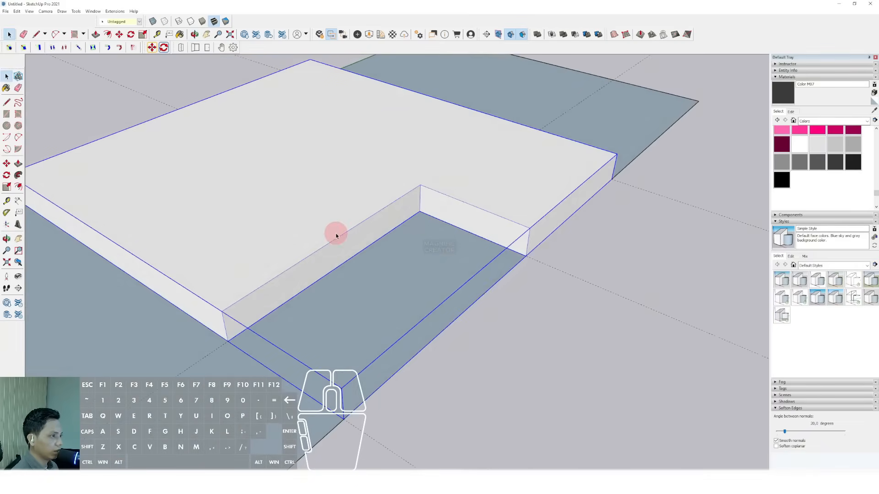
{"action": "left_click", "coordinate": [18, 115]}
{"action": "middle_click_drag", "start_coordinate": [487, 226], "coordinate": [514, 270]}
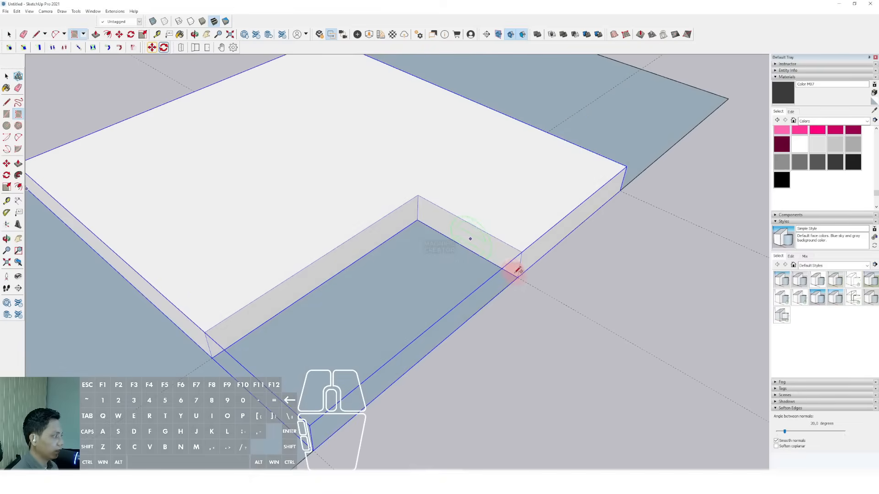
{"action": "left_click", "coordinate": [417, 220]}
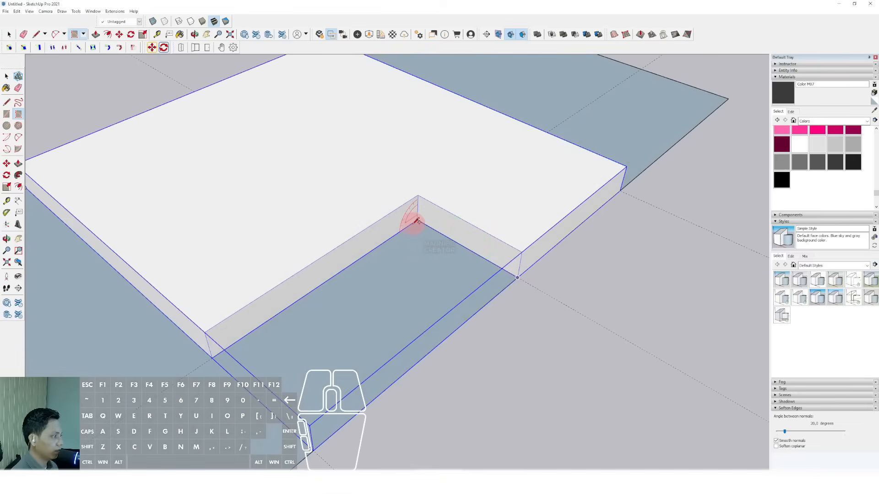
{"action": "left_click", "coordinate": [370, 251]}
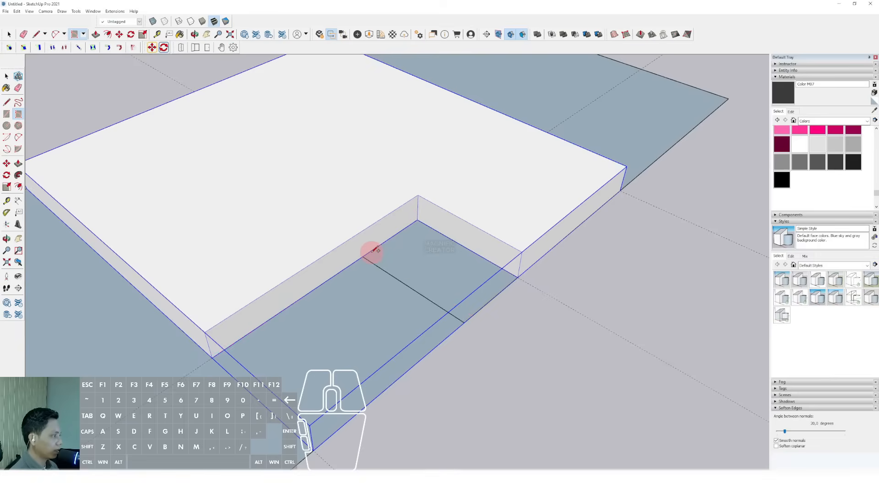
- Push/Pull the notch rectangle upward until it is level with the slab's top face
{"action": "scroll", "coordinate": [425, 244], "scroll_direction": "up", "scroll_amount": 2}
{"action": "left_click", "coordinate": [422, 242]}
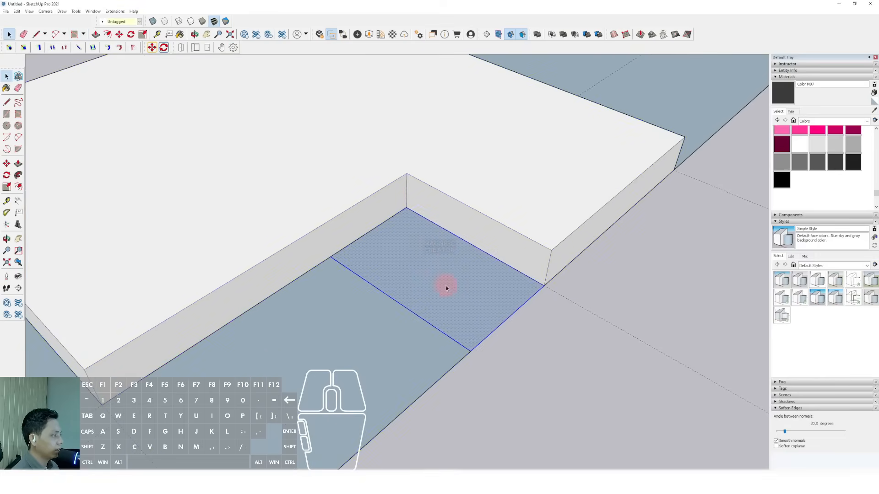
{"action": "scroll", "coordinate": [437, 244], "scroll_direction": "up", "scroll_amount": 2}
{"action": "scroll", "coordinate": [437, 245], "scroll_direction": "down", "scroll_amount": 1}
{"action": "left_click", "coordinate": [18, 164]}
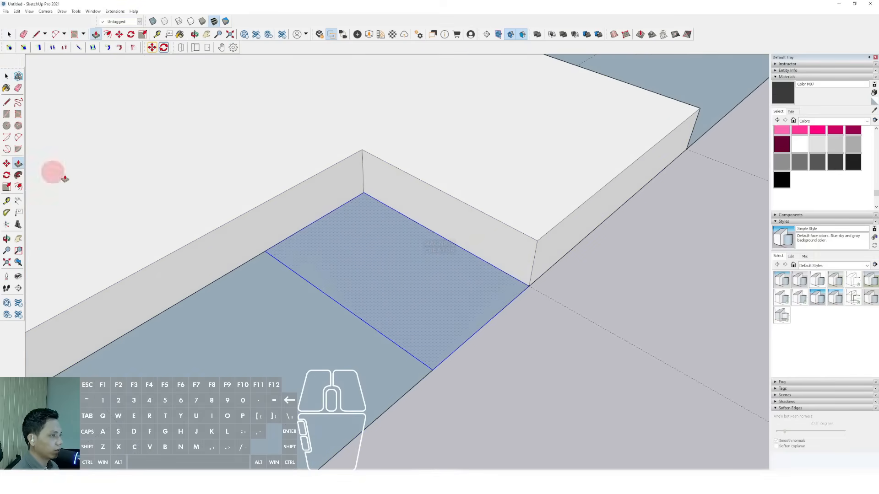
{"action": "left_click", "coordinate": [418, 224]}
{"action": "left_click_drag", "start_coordinate": [417, 224], "coordinate": [426, 183]}
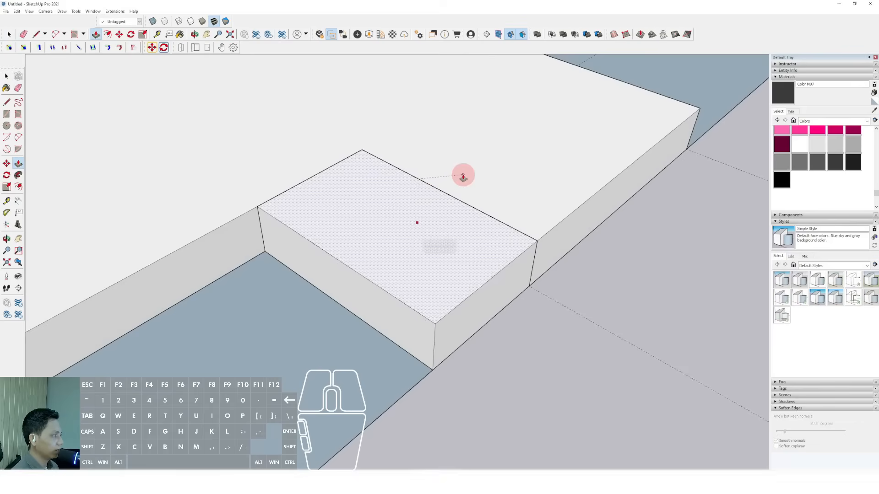
- Push the small notch block's top face down slightly below the slab's top
{"action": "mouse_move", "coordinate": [379, 212]}
{"action": "middle_mouse_down"}
{"action": "mouse_move", "coordinate": [372, 197]}
{"action": "mouse_move", "coordinate": [394, 204]}
{"action": "middle_mouse_up"}
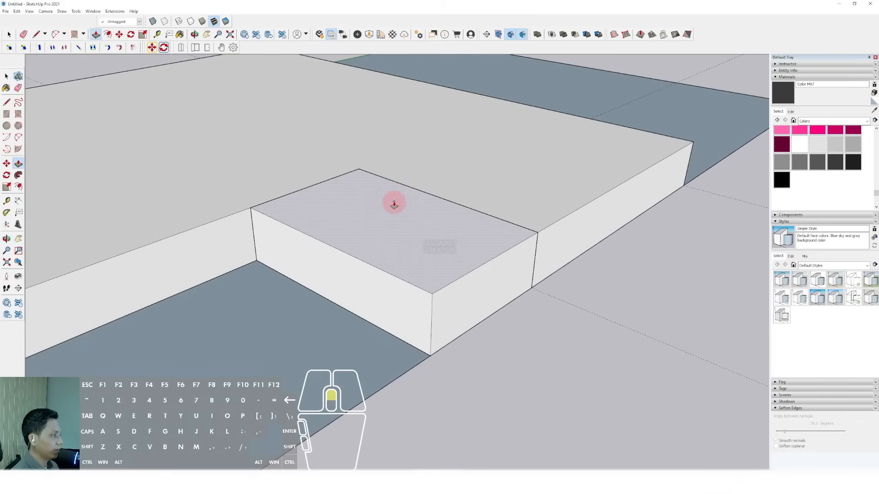
{"action": "left_click", "coordinate": [390, 192]}
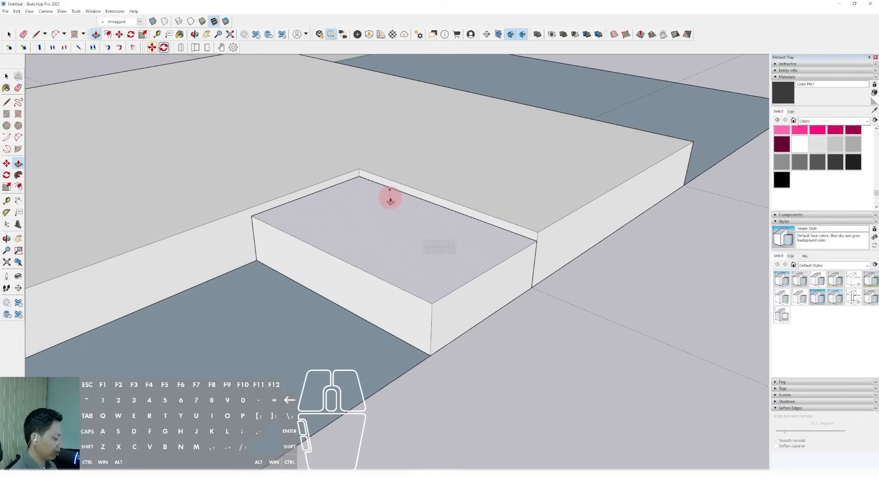
{"action": "key", "text": "space"}
- Make the small notch block with all its faces and edges a group
{"action": "middle_click_drag", "start_coordinate": [390, 197], "coordinate": [395, 233]}
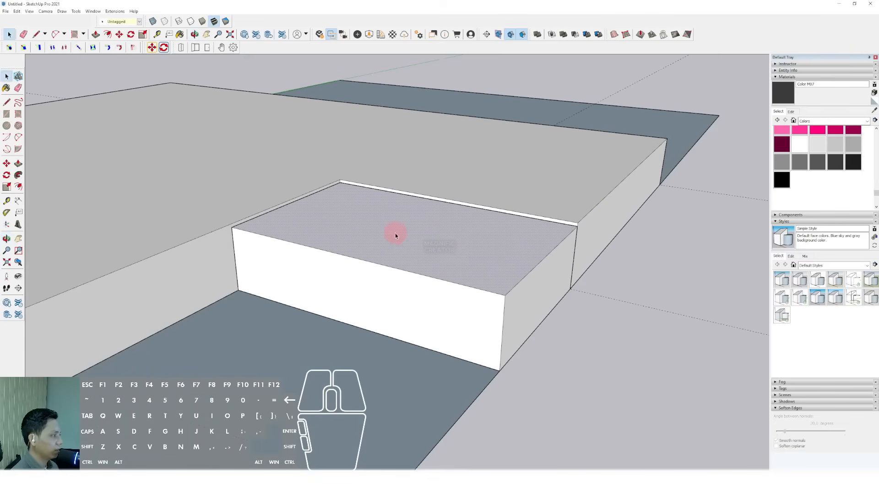
{"action": "triple_click", "coordinate": [394, 232]}
{"action": "right_click", "coordinate": [394, 232]}
{"action": "left_click", "coordinate": [432, 293]}
- Dimension the site rectangle's front edge, placing the dimension line outside in front of the site
{"action": "scroll", "coordinate": [442, 237], "scroll_direction": "down", "scroll_amount": 7}
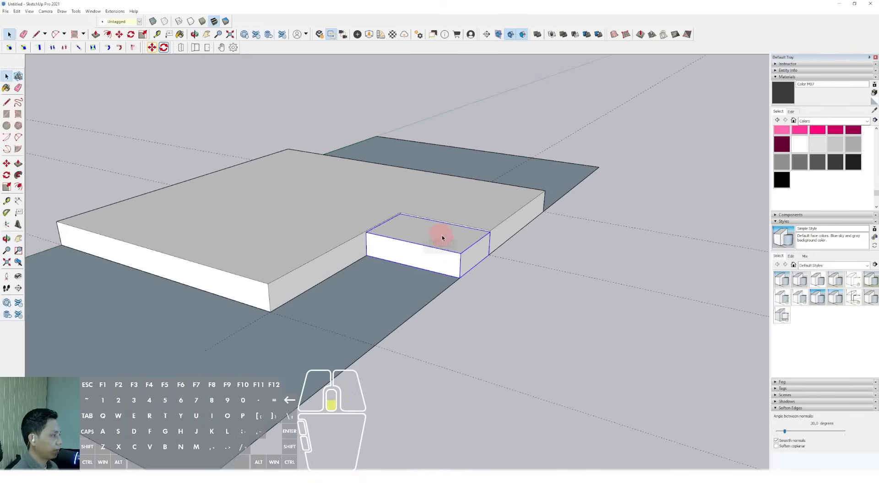
{"action": "middle_click_drag", "start_coordinate": [367, 237], "coordinate": [384, 271]}
{"action": "mouse_move", "coordinate": [384, 270]}
{"action": "middle_mouse_down", "text": "shift"}
{"action": "mouse_move", "coordinate": [365, 277]}
{"action": "mouse_move", "coordinate": [382, 261]}
{"action": "middle_mouse_up", "text": "shift"}
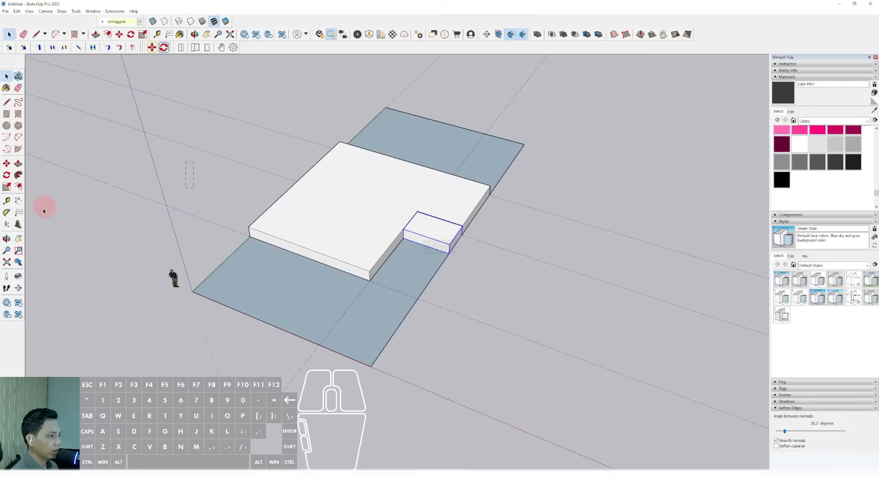
{"action": "left_click", "coordinate": [7, 201]}
{"action": "left_click", "coordinate": [17, 202]}
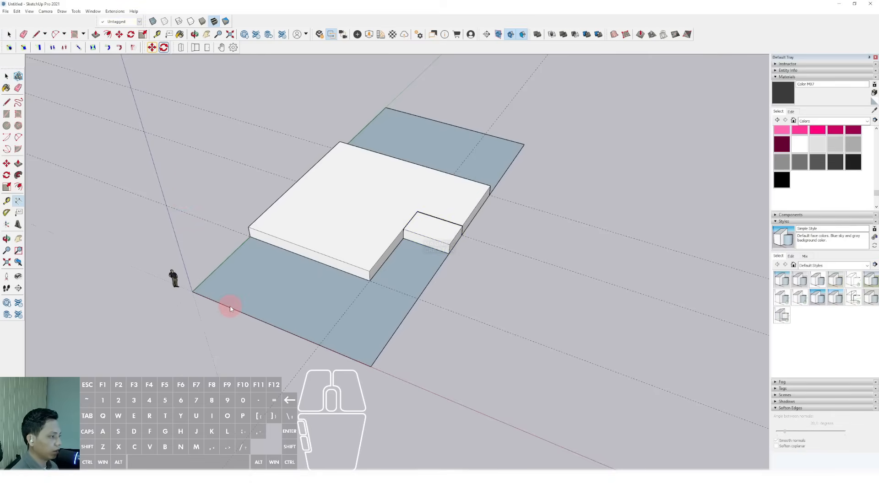
{"action": "left_click", "coordinate": [370, 369]}
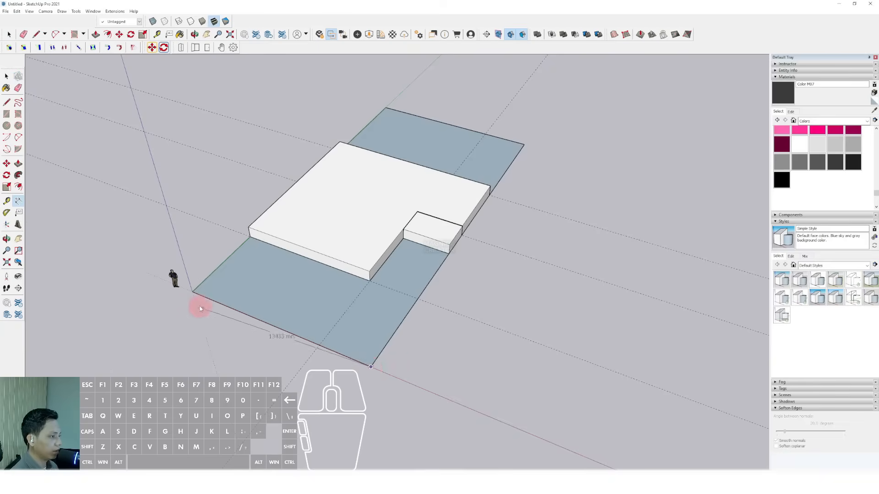
{"action": "left_click", "coordinate": [191, 293]}
{"action": "left_click", "coordinate": [153, 334]}
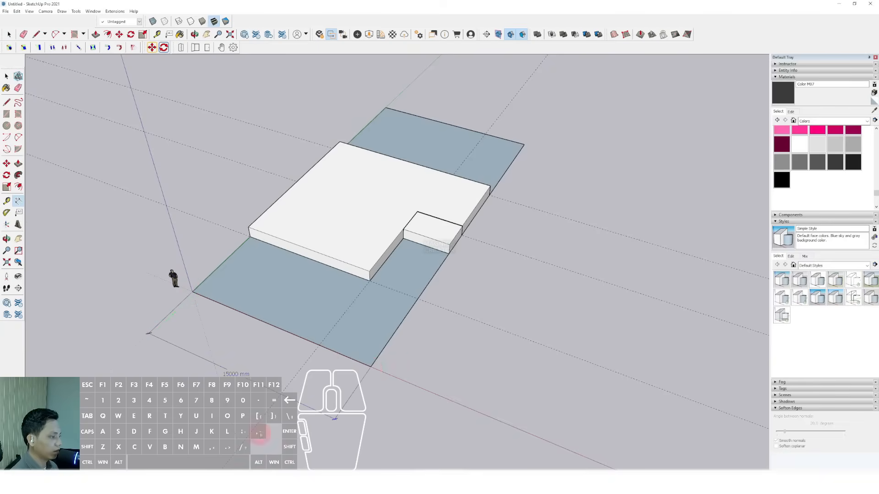
- Dimension the site's long side opposite the origin and, closer in, the distance from its front corner to the first crosswise guide
{"action": "left_click", "coordinate": [371, 366]}
{"action": "left_click", "coordinate": [524, 146]}
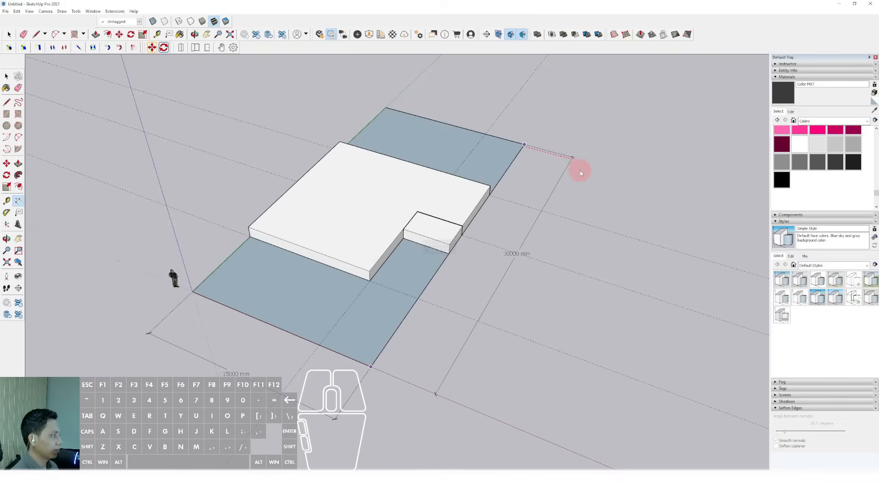
{"action": "left_click", "coordinate": [374, 365]}
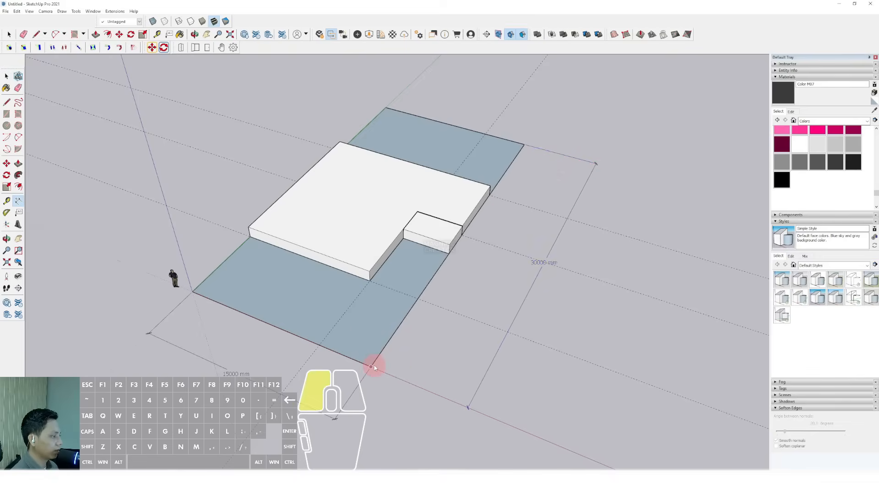
{"action": "left_click", "coordinate": [417, 298]}
{"action": "left_click", "coordinate": [459, 317]}
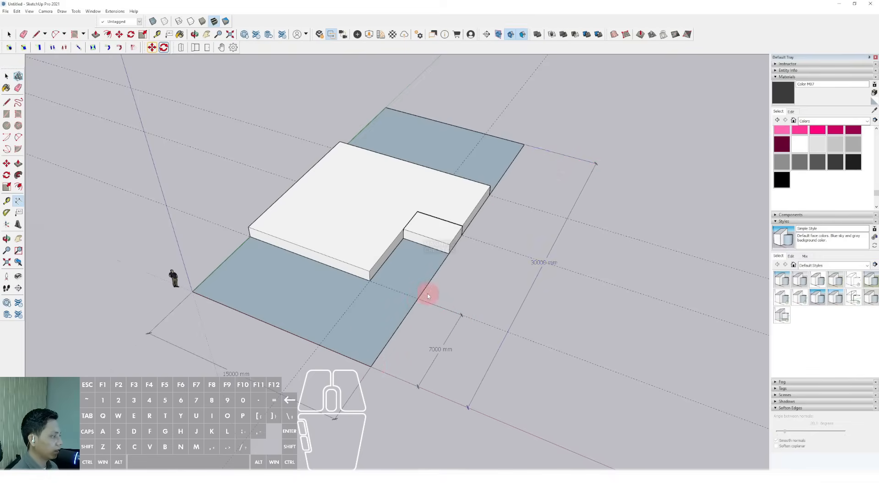
- Dimension the gap from the first crosswise guide to the small block, and the block's outer side, along the site's long edge
{"action": "left_click", "coordinate": [416, 300]}
{"action": "scroll", "coordinate": [446, 268], "scroll_direction": "up", "scroll_amount": 2}
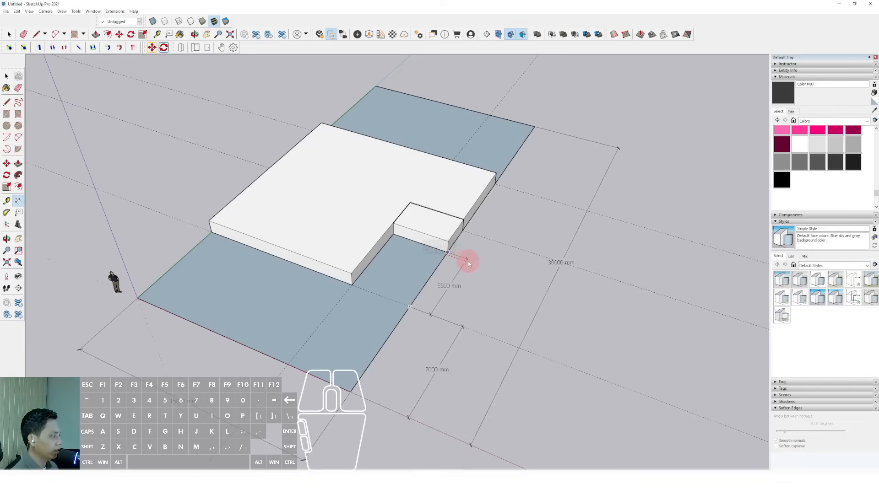
{"action": "left_click", "coordinate": [493, 273]}
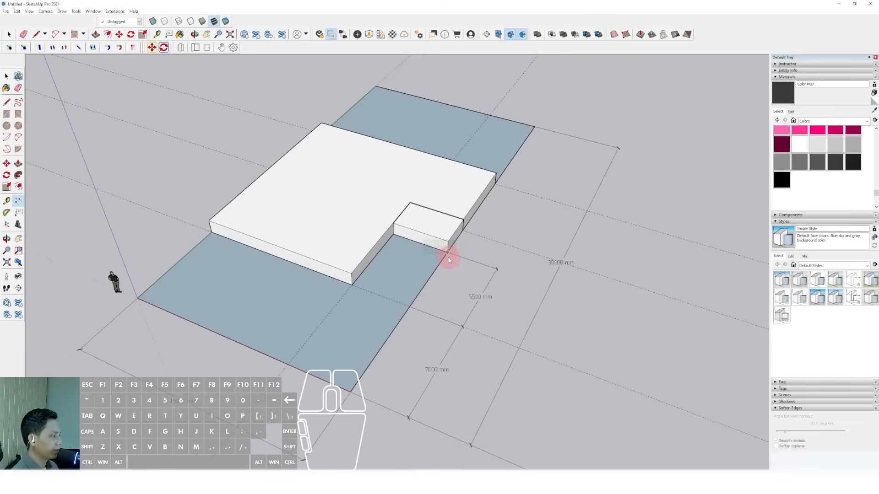
{"action": "left_click", "coordinate": [462, 231]}
{"action": "left_click", "coordinate": [447, 254]}
{"action": "left_click", "coordinate": [500, 261]}
- Dimension the slab's outer side from the small block to its far corner along the site's long edge
{"action": "middle_click_drag", "start_coordinate": [500, 261], "coordinate": [303, 233]}
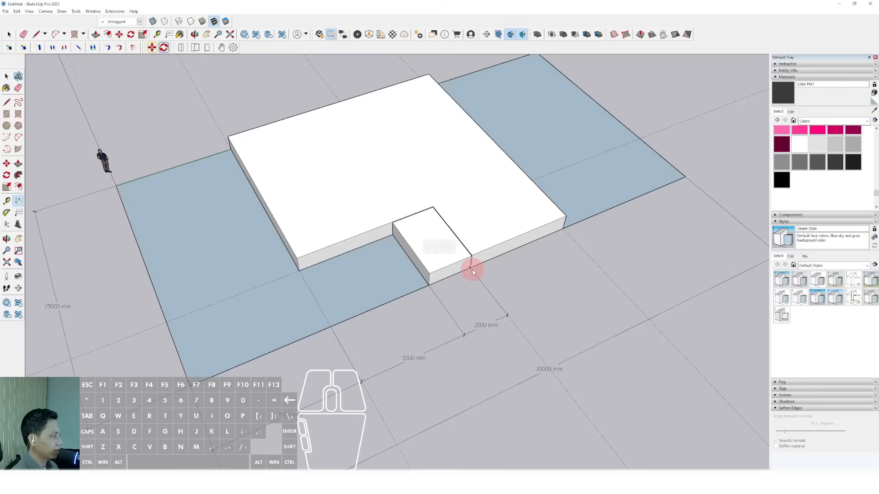
{"action": "left_click", "coordinate": [562, 229]}
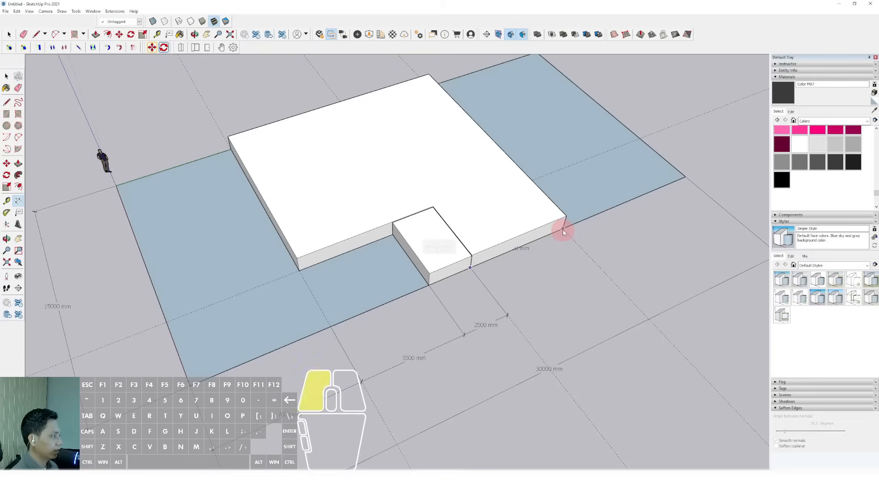
{"action": "left_click", "coordinate": [601, 268]}
- Dimension the site's front edge in two parts, split at the lengthwise guide, placed inside the overall width dimension
{"action": "middle_click_drag", "start_coordinate": [455, 222], "coordinate": [571, 324]}
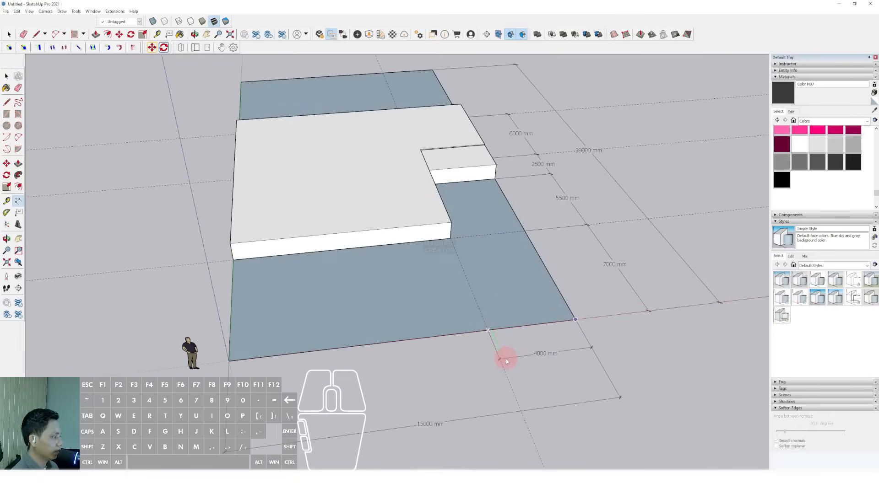
{"action": "left_click", "coordinate": [228, 361]}
{"action": "left_click", "coordinate": [487, 329]}
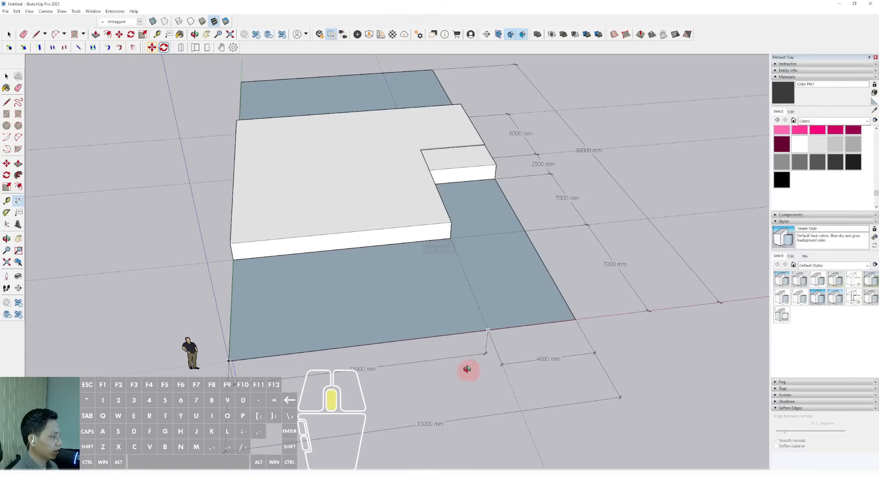
{"action": "middle_click_drag", "start_coordinate": [466, 369], "coordinate": [572, 287]}
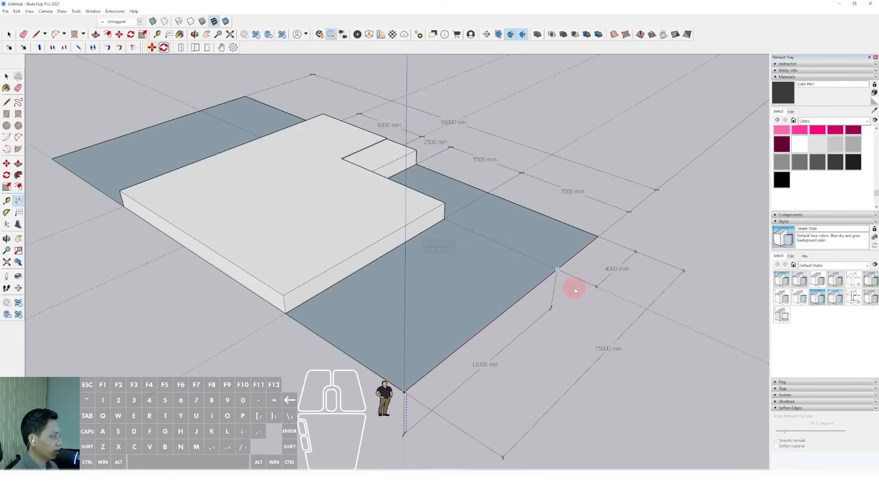
{"action": "left_click", "coordinate": [622, 295]}
{"action": "key", "text": "space"}
- Dimension the slab's long side along the origin side of the site, placing the dimension outside the site
{"action": "scroll", "coordinate": [477, 294], "scroll_direction": "down", "scroll_amount": 3}
{"action": "middle_click_drag", "start_coordinate": [384, 288], "coordinate": [427, 287], "text": "shift"}
{"action": "scroll", "coordinate": [427, 292], "scroll_direction": "up", "scroll_amount": 2}
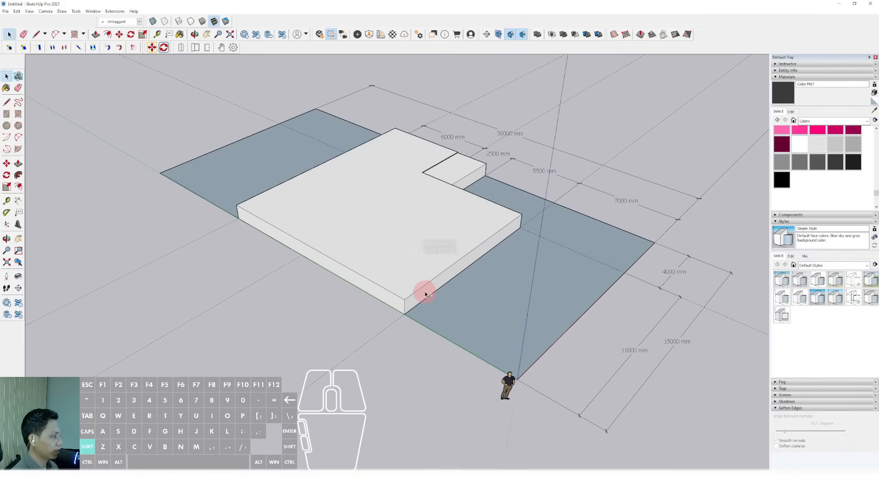
{"action": "left_click", "coordinate": [18, 201]}
{"action": "scroll", "coordinate": [519, 383], "scroll_direction": "up", "scroll_amount": 2}
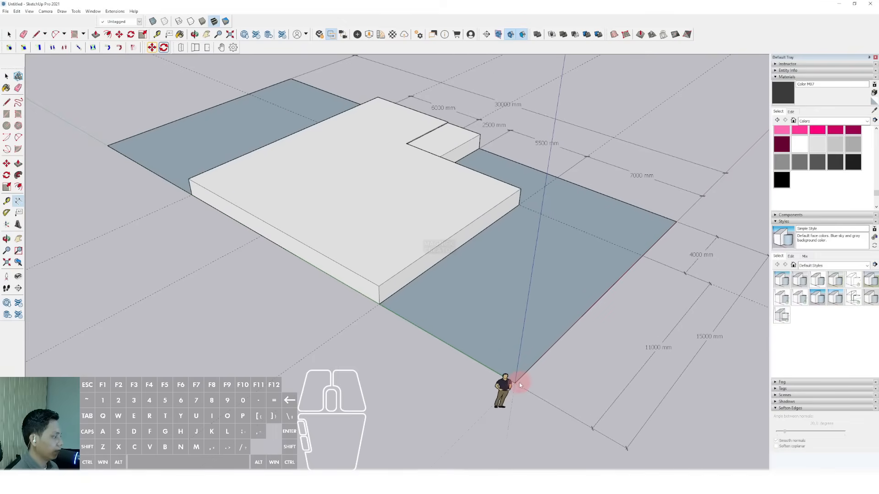
{"action": "scroll", "coordinate": [519, 386], "scroll_direction": "down", "scroll_amount": 1}
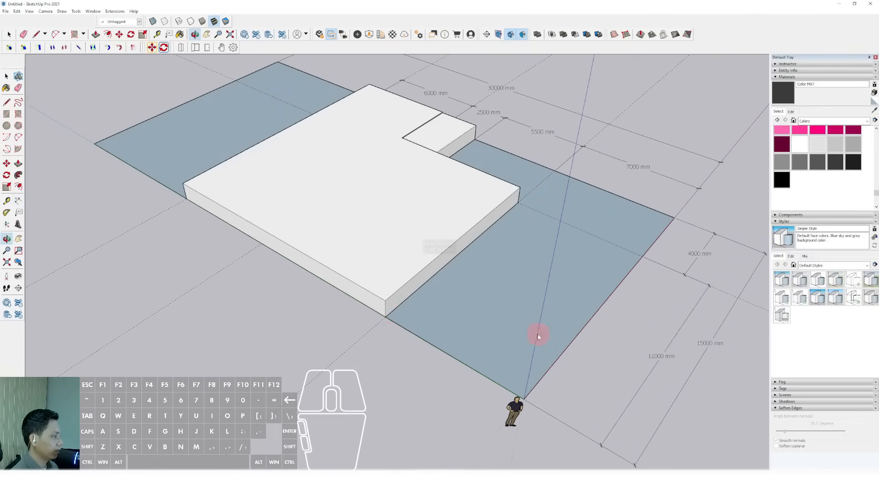
{"action": "left_click", "coordinate": [386, 316]}
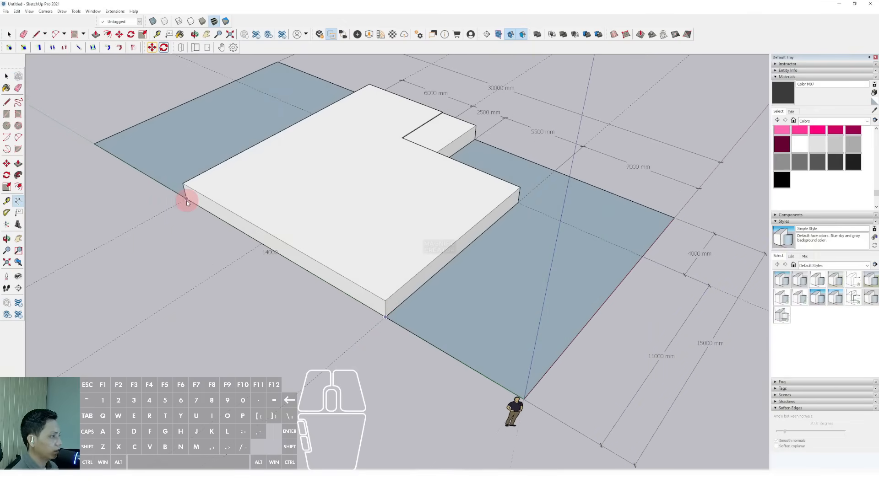
{"action": "left_click", "coordinate": [186, 200]}
{"action": "left_click", "coordinate": [129, 243]}
- Dimension the distance from the slab's rear corner to the site's rear corner along the origin side
{"action": "middle_click_drag", "start_coordinate": [236, 215], "coordinate": [387, 244], "text": "shift"}
{"action": "scroll", "coordinate": [425, 256], "scroll_direction": "up", "scroll_amount": 2}
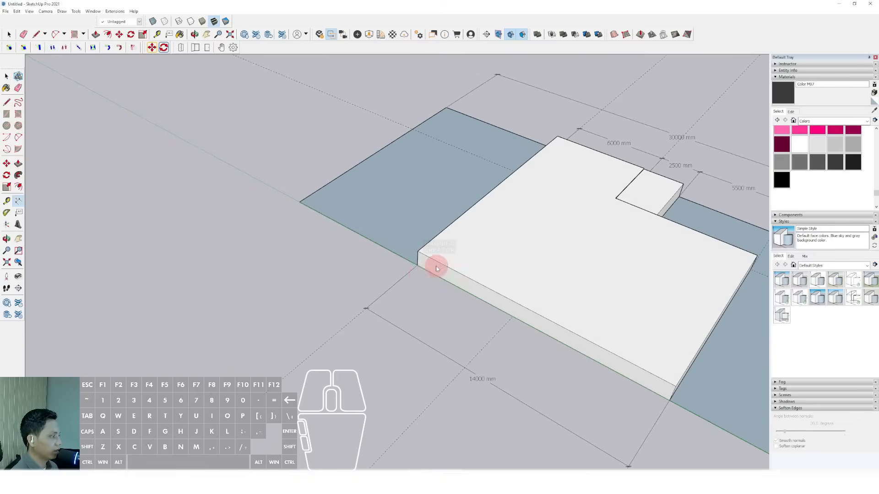
{"action": "left_click", "coordinate": [417, 266]}
{"action": "left_click", "coordinate": [273, 226]}
- Dimension the site's full rear edge, placing the dimension line outside behind the site
{"action": "middle_click_drag", "start_coordinate": [447, 269], "coordinate": [576, 243]}
{"action": "left_click", "coordinate": [289, 287]}
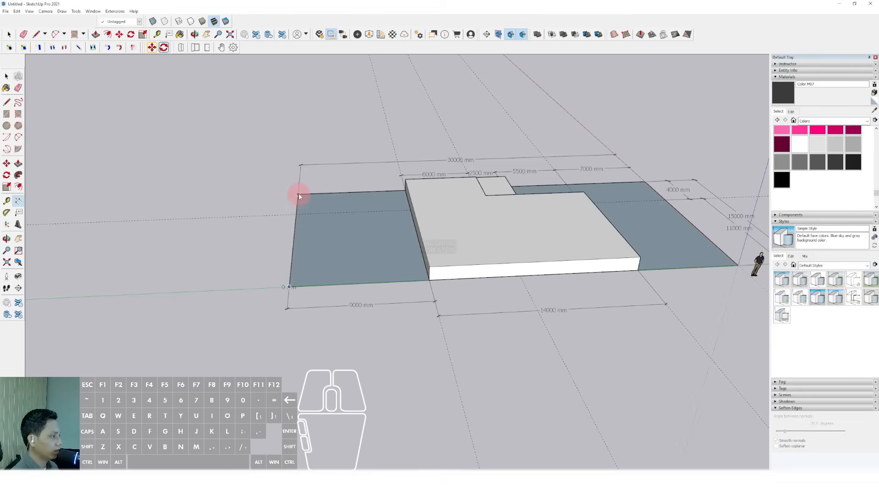
{"action": "left_click", "coordinate": [299, 196]}
{"action": "left_click", "coordinate": [259, 198]}
{"action": "key", "text": "space"}
- Dimension the slab's height at its rear outer corner beyond the small block
{"action": "middle_click_drag", "start_coordinate": [265, 201], "coordinate": [390, 243]}
{"action": "scroll", "coordinate": [321, 201], "scroll_direction": "up", "scroll_amount": 2}
{"action": "scroll", "coordinate": [646, 199], "scroll_direction": "up", "scroll_amount": 3}
{"action": "middle_click_drag", "start_coordinate": [578, 213], "coordinate": [497, 218], "text": "shift"}
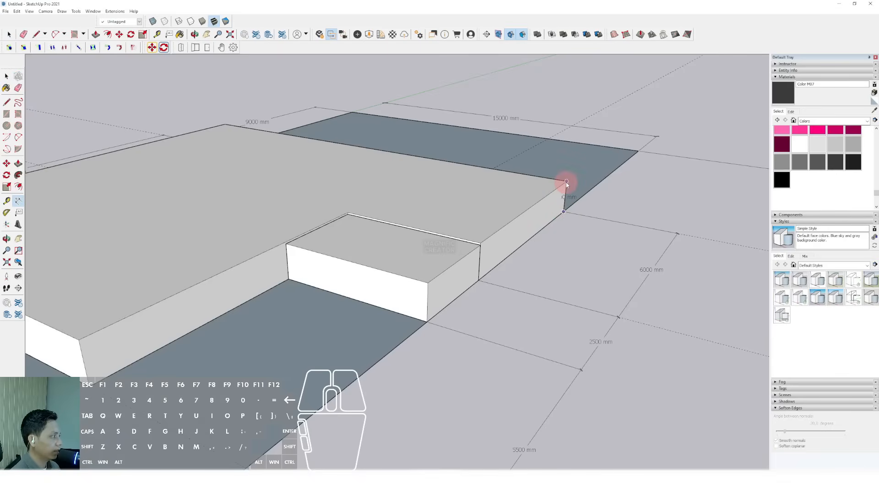
{"action": "left_click", "coordinate": [626, 196]}
{"action": "key", "text": "space"}
- Examine the height difference between the slab and the notch block from several angles
{"action": "scroll", "coordinate": [570, 191], "scroll_direction": "up", "scroll_amount": 5}
{"action": "middle_click_drag", "start_coordinate": [570, 193], "coordinate": [590, 170], "text": "shift"}
{"action": "scroll", "coordinate": [592, 169], "scroll_direction": "down", "scroll_amount": 3}
{"action": "scroll", "coordinate": [568, 187], "scroll_direction": "down", "scroll_amount": 7}
{"action": "middle_click_drag", "start_coordinate": [496, 244], "coordinate": [436, 238]}
{"action": "scroll", "coordinate": [469, 296], "scroll_direction": "up", "scroll_amount": 2}
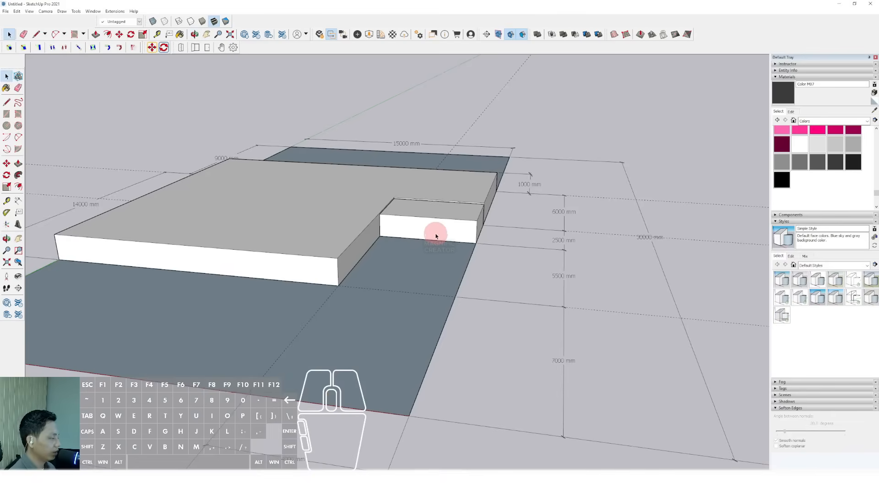
{"action": "scroll", "coordinate": [434, 216], "scroll_direction": "up", "scroll_amount": 6}
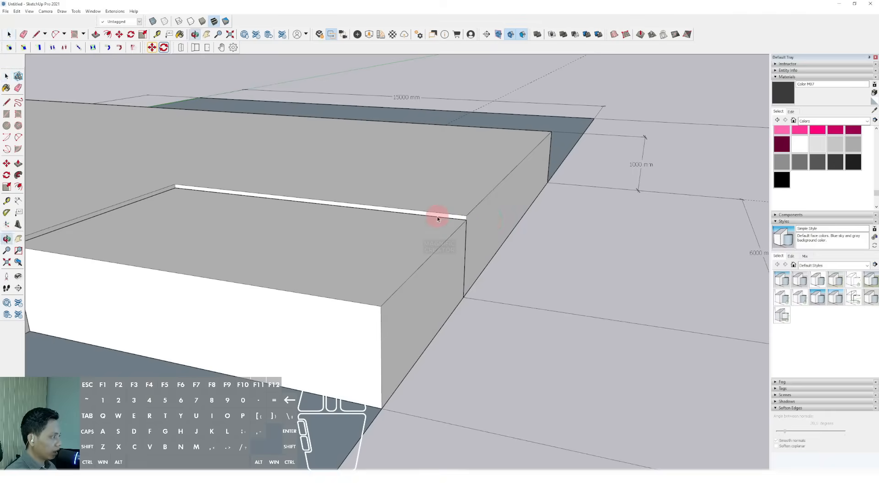
{"action": "scroll", "coordinate": [427, 208], "scroll_direction": "down", "scroll_amount": 1}
{"action": "middle_click_drag", "start_coordinate": [427, 208], "coordinate": [427, 194]}
{"action": "scroll", "coordinate": [364, 176], "scroll_direction": "down", "scroll_amount": 2}
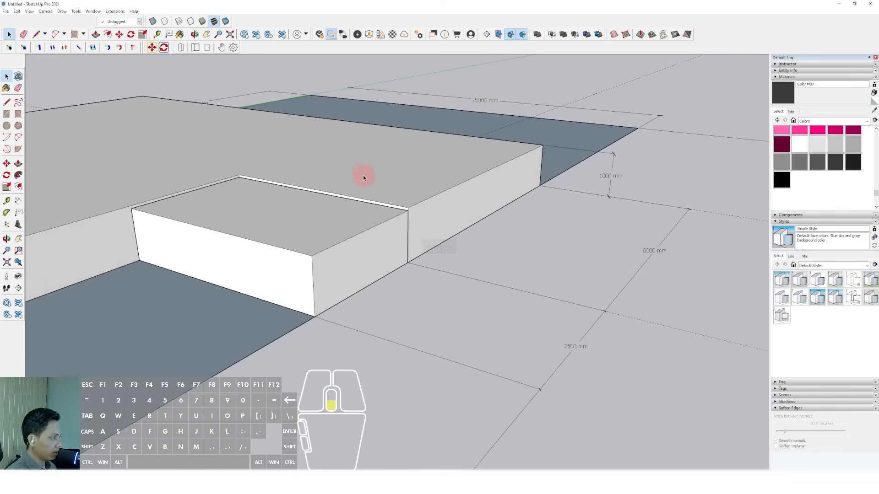
{"action": "middle_click_drag", "start_coordinate": [363, 176], "coordinate": [441, 153]}
{"action": "scroll", "coordinate": [389, 225], "scroll_direction": "up", "scroll_amount": 2}
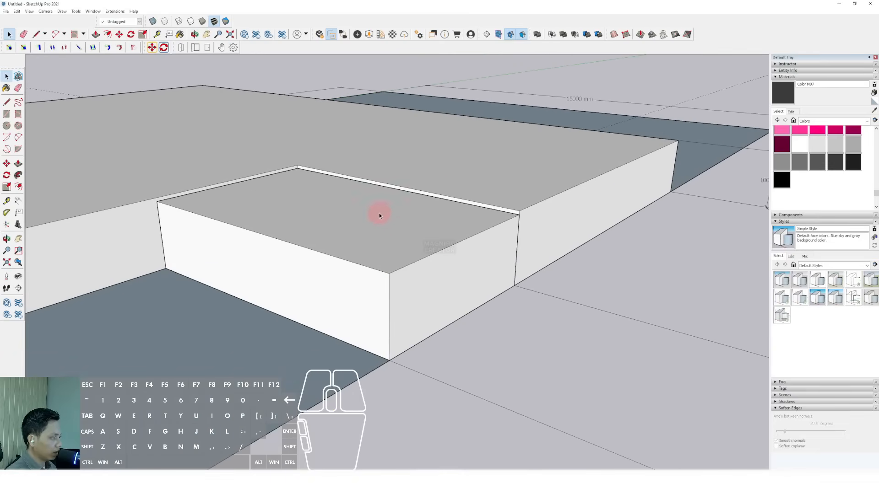
{"action": "scroll", "coordinate": [380, 215], "scroll_direction": "down", "scroll_amount": 6}
{"action": "middle_click_drag", "start_coordinate": [359, 223], "coordinate": [432, 221]}
{"action": "middle_click_drag", "start_coordinate": [385, 237], "coordinate": [449, 246]}
{"action": "middle_click_drag", "start_coordinate": [405, 225], "coordinate": [360, 222]}
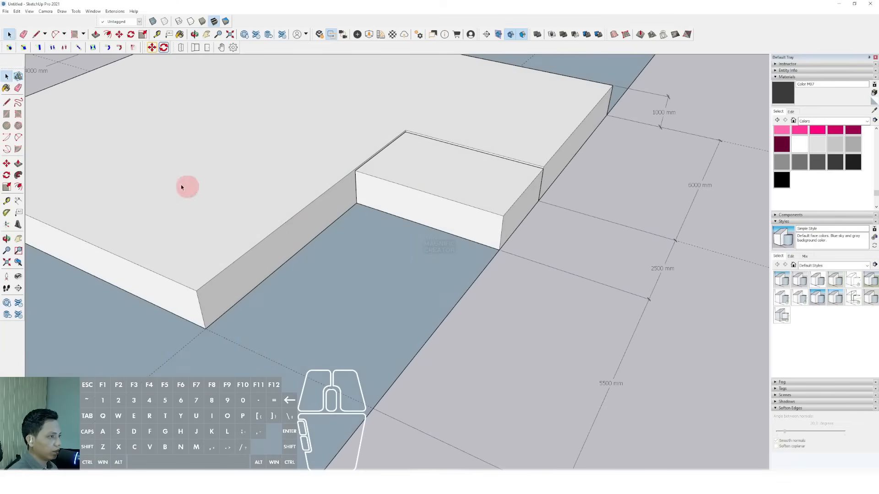
- Draw a 2000 mm long rectangle on the site in the notch corner, from the slab to the midpoint of the block's front edge
{"action": "scroll", "coordinate": [345, 243], "scroll_direction": "up", "scroll_amount": 2}
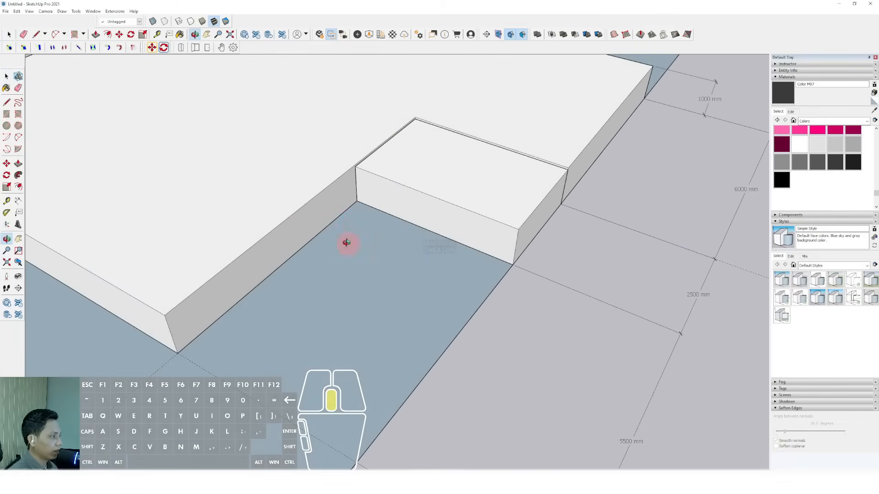
{"action": "left_click", "coordinate": [357, 201]}
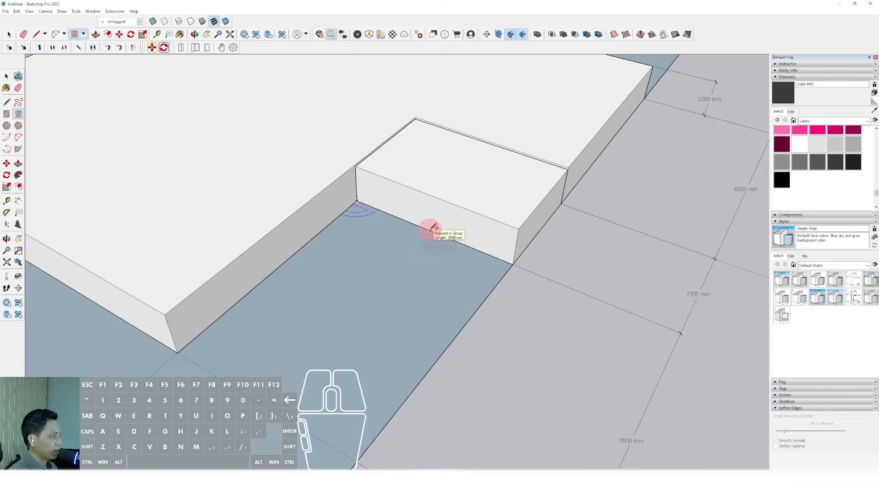
{"action": "middle_click_drag", "start_coordinate": [417, 245], "coordinate": [397, 264]}
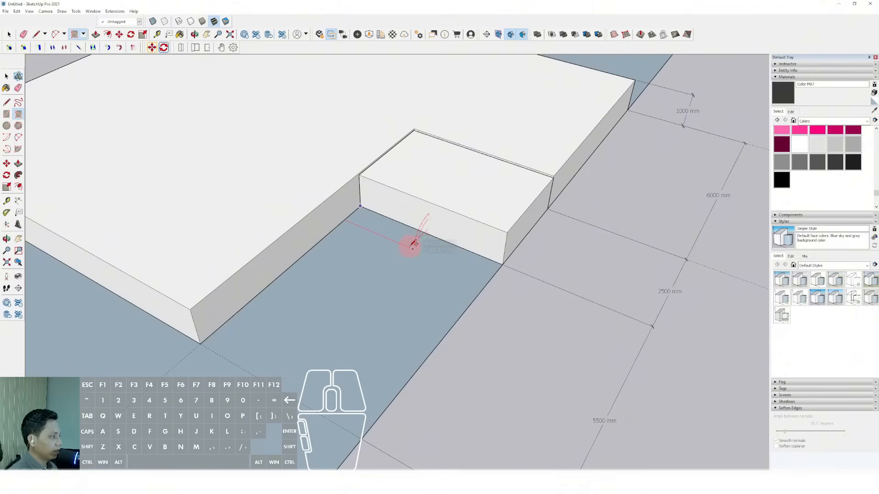
{"action": "scroll", "coordinate": [413, 246], "scroll_direction": "up", "scroll_amount": 2}
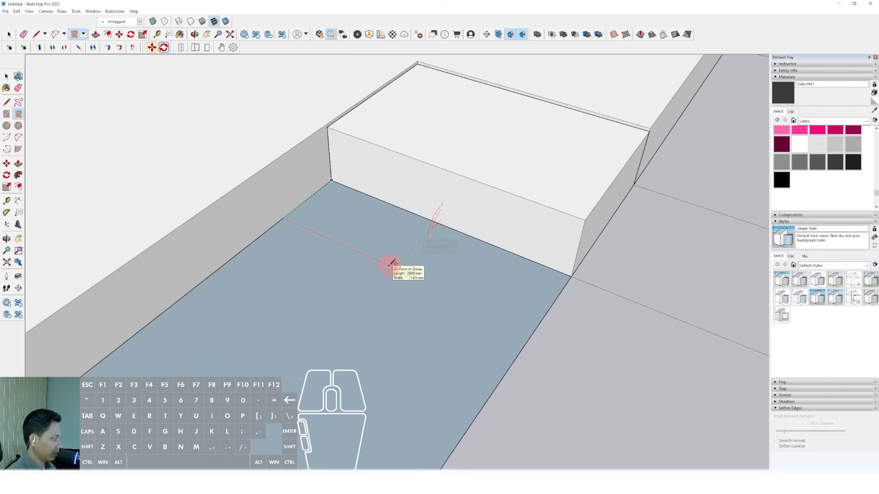
{"action": "left_click", "coordinate": [389, 265]}
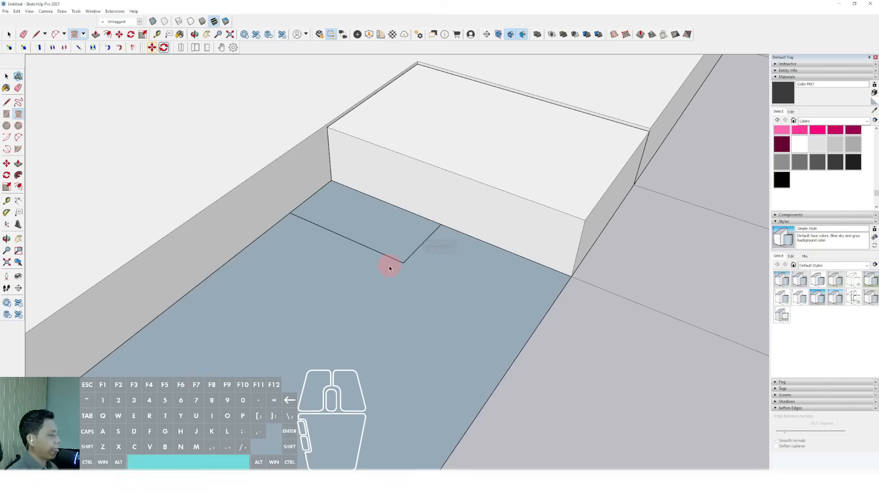
- Push/Pull the new rectangle upward into a thin stair step against the block
{"action": "key", "text": "space"}
{"action": "middle_click_drag", "start_coordinate": [388, 261], "coordinate": [421, 254]}
{"action": "scroll", "coordinate": [421, 258], "scroll_direction": "up", "scroll_amount": 2}
{"action": "double_click", "coordinate": [426, 259]}
{"action": "key", "text": "v"}
{"action": "left_click", "coordinate": [421, 255]}
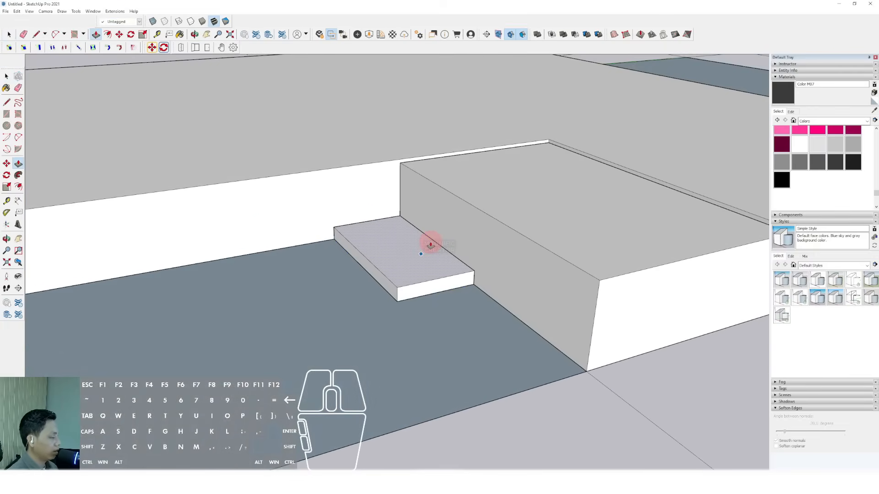
{"action": "key", "text": "Return"}
- Select the whole step and move it straight up to just below the notch block's top
{"action": "key", "text": "space"}
{"action": "double_click", "coordinate": [426, 260]}
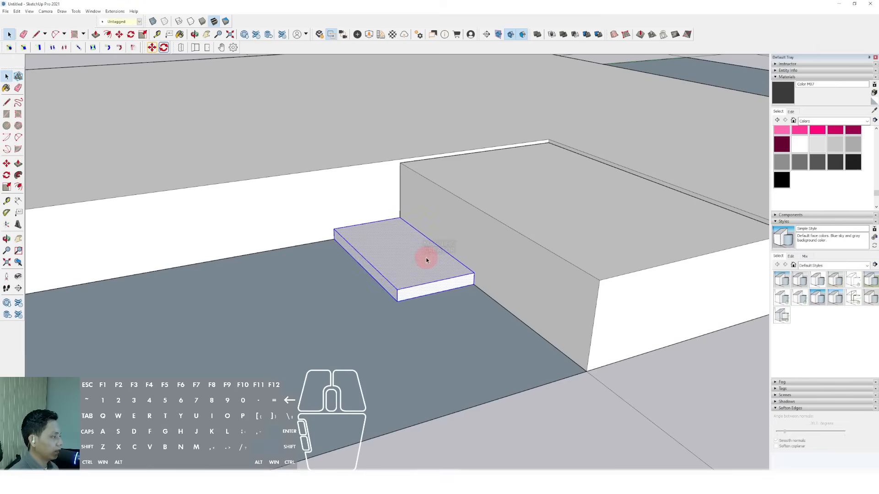
{"action": "key", "text": "m"}
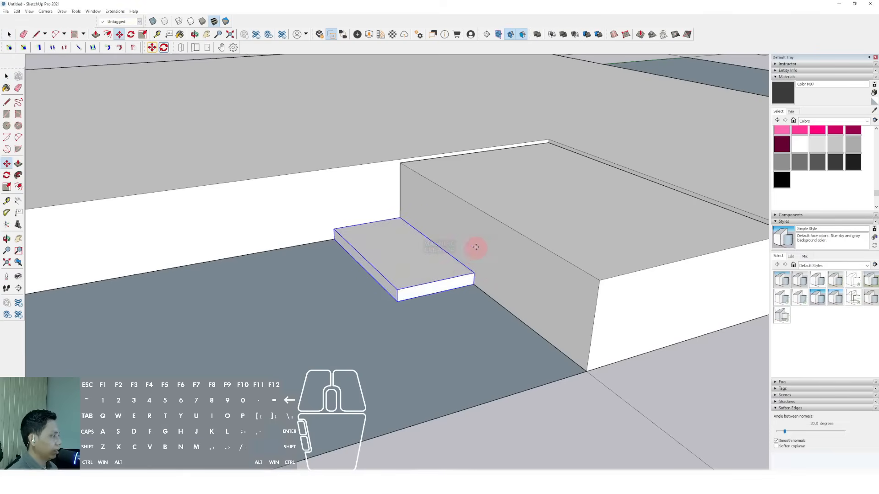
{"action": "left_click", "coordinate": [477, 248]}
{"action": "scroll", "coordinate": [483, 210], "scroll_direction": "up", "scroll_amount": 3}
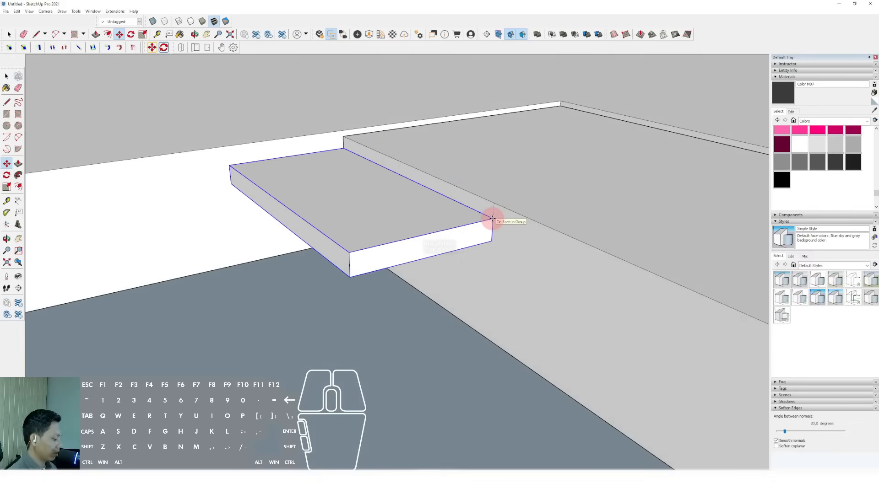
{"action": "left_click", "coordinate": [493, 227]}
{"action": "key", "text": "space"}
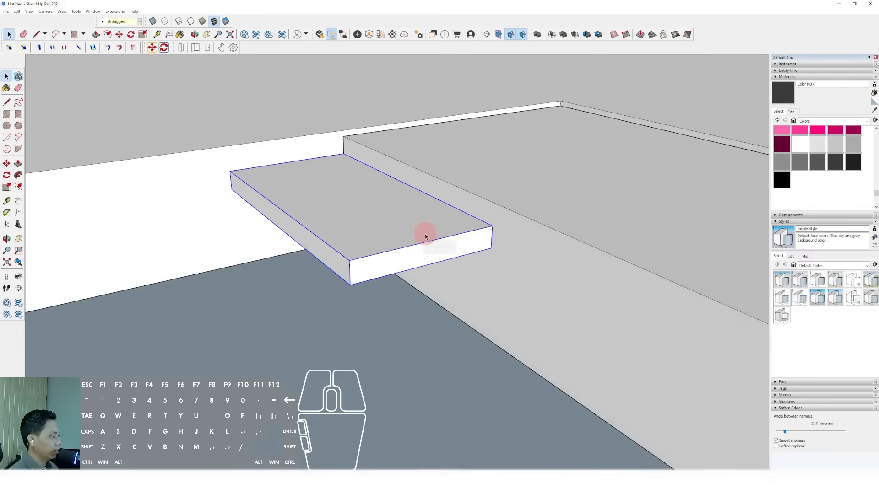
- Make the raised step a component with the default settings
{"action": "right_click", "coordinate": [425, 235]}
{"action": "left_click", "coordinate": [452, 296]}
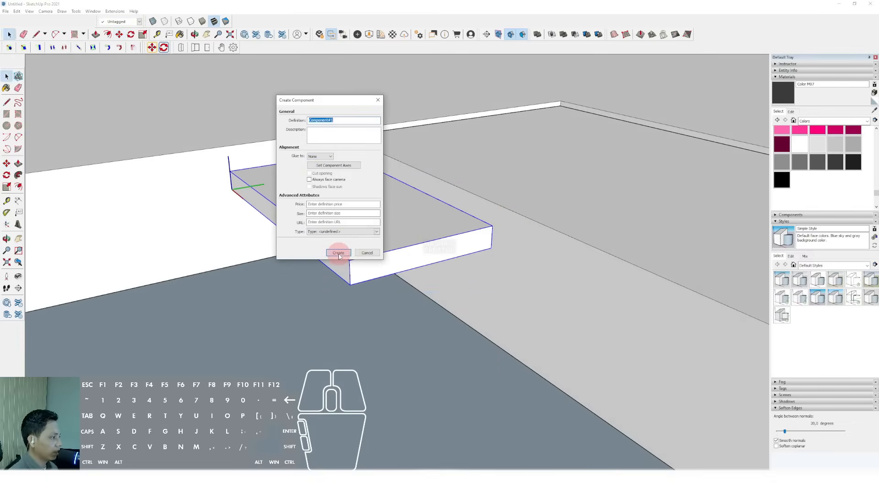
{"action": "left_click", "coordinate": [339, 251]}
- Copy the step component twice down the flight, joining each copy's upper rear corner to the previous step's lower front corner
{"action": "middle_click_drag", "start_coordinate": [373, 245], "coordinate": [496, 230]}
{"action": "key", "text": "m"}
{"action": "key", "text": "ctrl"}
{"action": "left_click", "coordinate": [496, 229]}
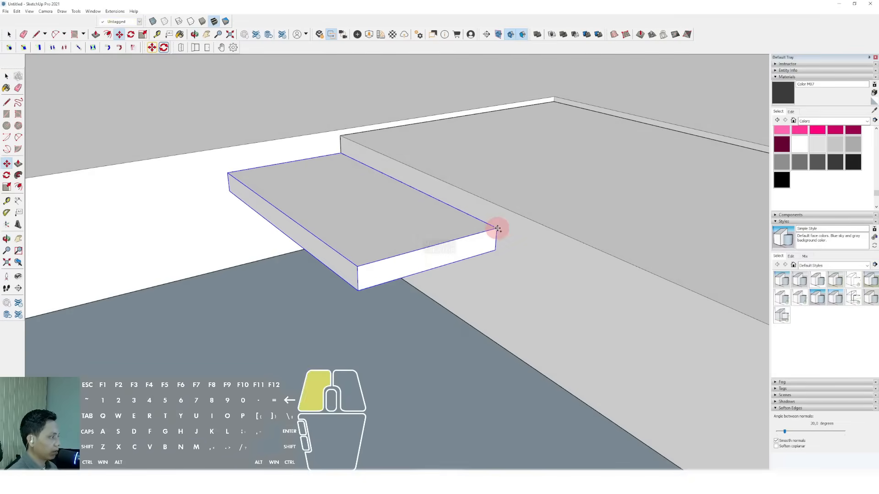
{"action": "left_click", "coordinate": [359, 295]}
{"action": "middle_click_drag", "start_coordinate": [360, 299], "coordinate": [408, 216]}
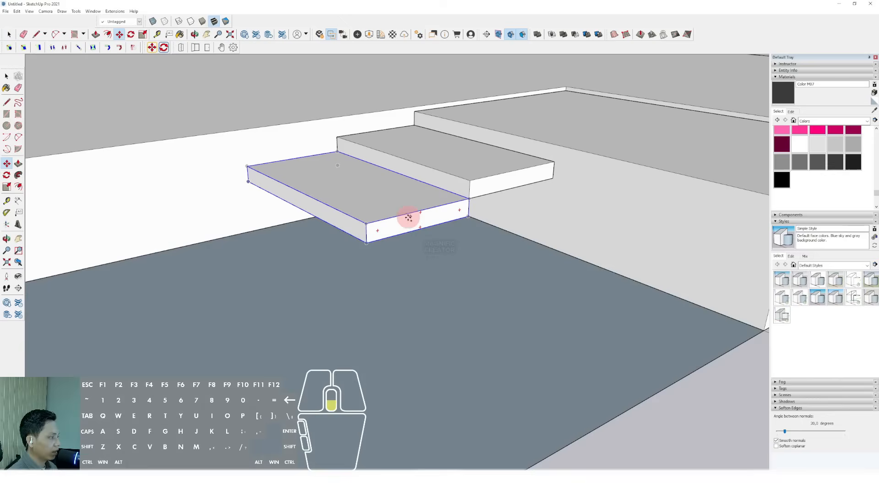
{"action": "left_click", "coordinate": [458, 206]}
{"action": "left_click", "coordinate": [369, 241]}
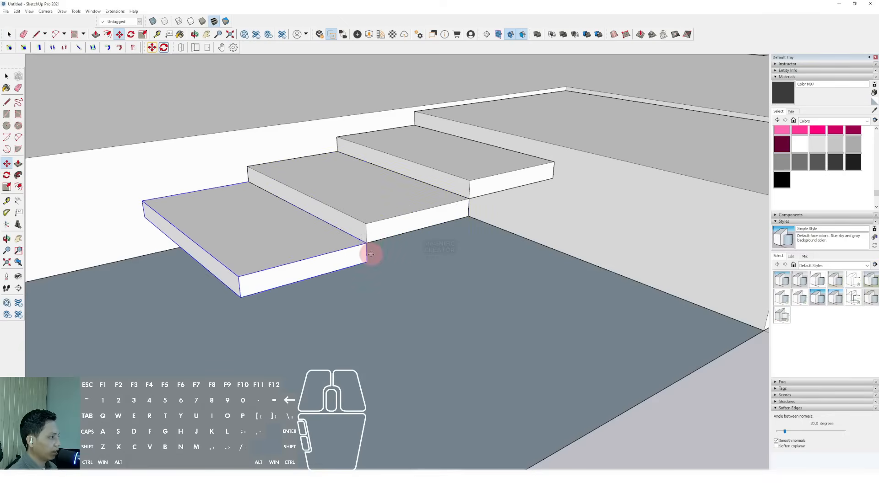
- Continue the flight with two more corner-to-corner copies of the step, each one riser lower and one tread farther out
{"action": "left_click", "coordinate": [369, 241]}
{"action": "middle_click_drag", "start_coordinate": [307, 269], "coordinate": [337, 243]}
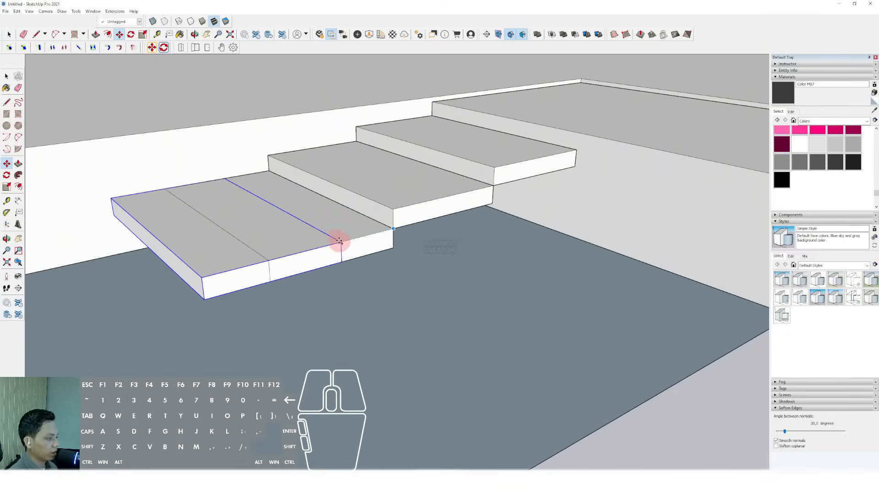
{"action": "left_click", "coordinate": [271, 279]}
{"action": "left_click", "coordinate": [271, 281]}
{"action": "scroll", "coordinate": [242, 309], "scroll_direction": "down", "scroll_amount": 2}
{"action": "middle_click_drag", "start_coordinate": [235, 300], "coordinate": [387, 218], "text": "shift"}
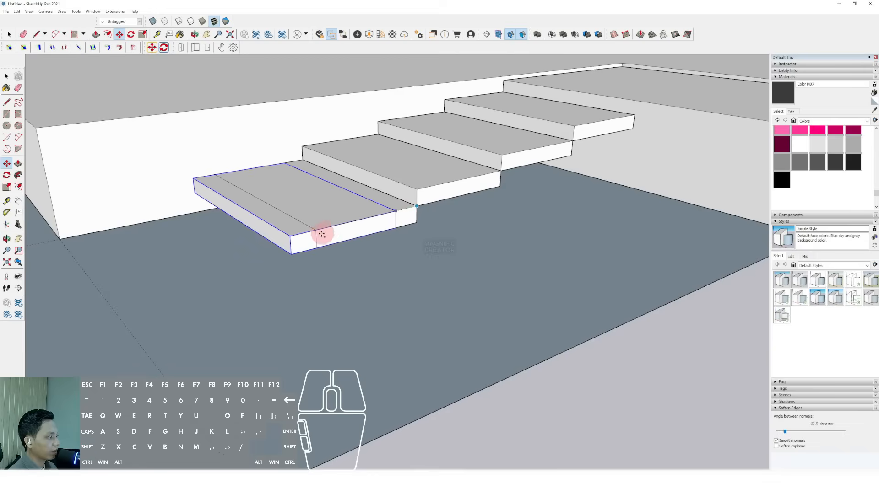
{"action": "left_click", "coordinate": [316, 248]}
{"action": "key", "text": "space"}
- Copy the lowest step once more, corner to corner, to add the flight's bottom step near the site surface
{"action": "scroll", "coordinate": [333, 241], "scroll_direction": "down", "scroll_amount": 4}
{"action": "middle_click_drag", "start_coordinate": [290, 239], "coordinate": [390, 198]}
{"action": "scroll", "coordinate": [375, 209], "scroll_direction": "up", "scroll_amount": 4}
{"action": "scroll", "coordinate": [346, 221], "scroll_direction": "down", "scroll_amount": 3}
{"action": "key", "text": "m"}
{"action": "key", "text": "ctrl"}
{"action": "left_click", "coordinate": [401, 207]}
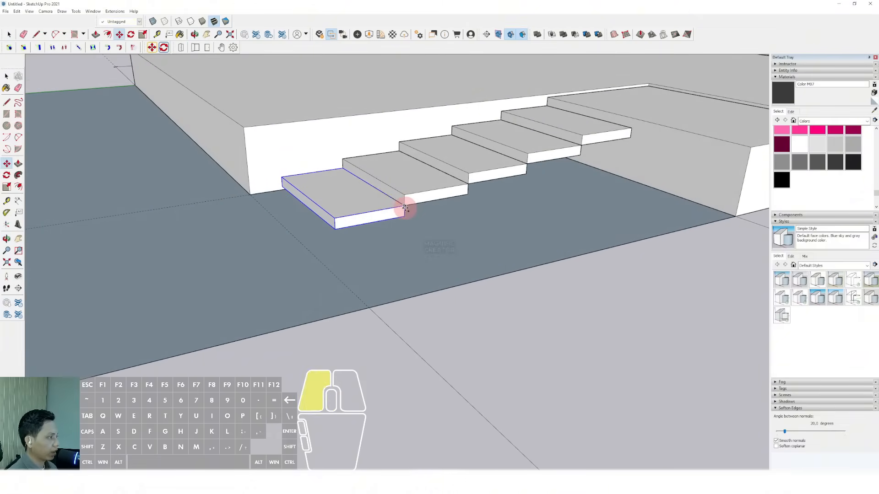
{"action": "left_click", "coordinate": [334, 229]}
{"action": "key", "text": "space"}
- Check the width of the stair with a temporary line from one side of a step to the other
{"action": "scroll", "coordinate": [334, 227], "scroll_direction": "down", "scroll_amount": 5}
{"action": "middle_click_drag", "start_coordinate": [333, 226], "coordinate": [308, 255]}
{"action": "middle_click_drag", "start_coordinate": [315, 344], "coordinate": [299, 200]}
{"action": "middle_click_drag", "start_coordinate": [234, 298], "coordinate": [197, 275]}
{"action": "key", "text": "d"}
{"action": "left_click", "coordinate": [180, 270]}
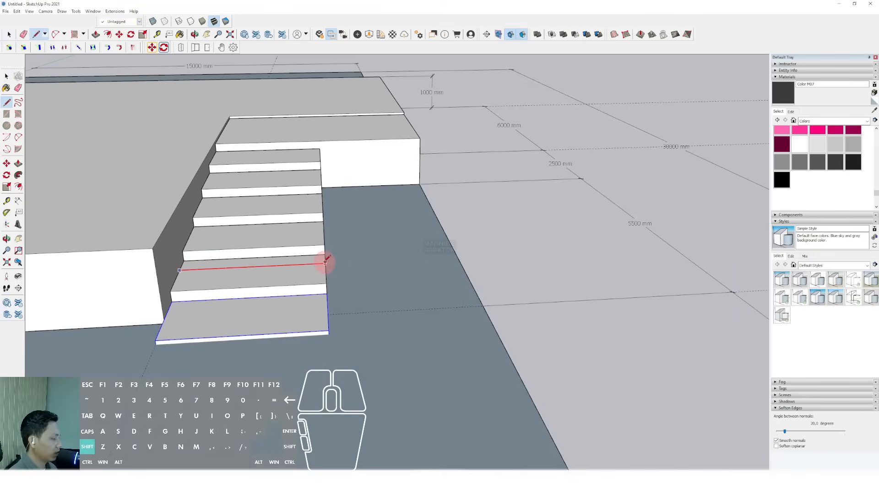
{"action": "key", "text": "space"}
- Select all the stair's step components and make them one group
{"action": "middle_click_drag", "start_coordinate": [325, 262], "coordinate": [278, 290]}
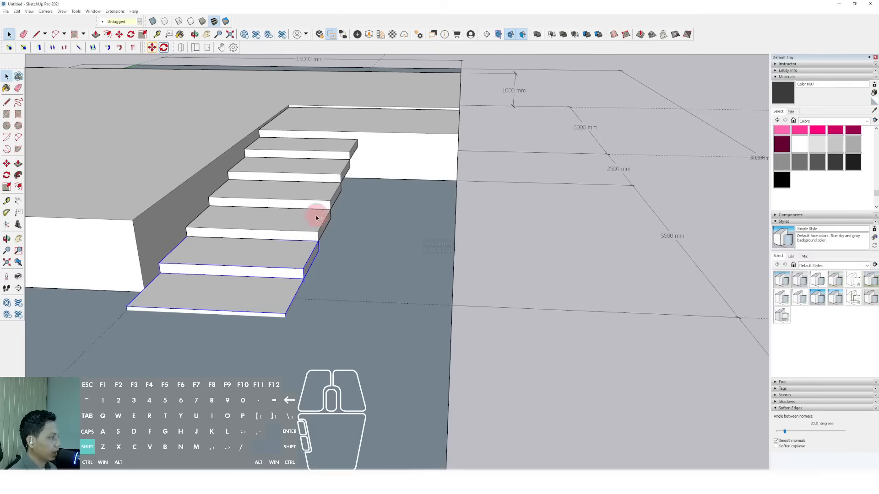
{"action": "triple_click", "coordinate": [323, 190]}
{"action": "right_click", "coordinate": [336, 147]}
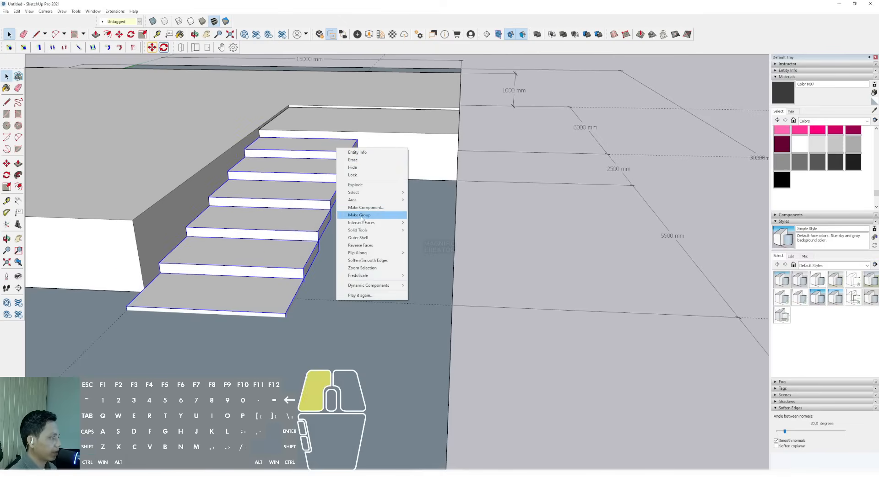
{"action": "left_click", "coordinate": [360, 215]}
- Scale the stair group narrower by moving its outer side freehand toward the slab
{"action": "key", "text": "s"}
{"action": "left_click_drag", "start_coordinate": [330, 209], "coordinate": [305, 210]}
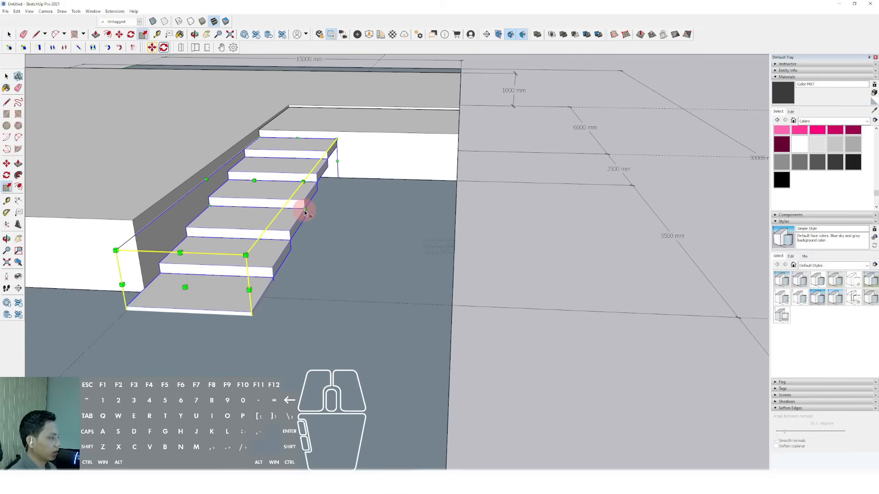
{"action": "key", "text": "space"}
- Draw a width reference line along the notch block's front face, starting at the inner corner above the top step
{"action": "scroll", "coordinate": [270, 133], "scroll_direction": "up", "scroll_amount": 5}
{"action": "key", "text": "l"}
{"action": "left_click", "coordinate": [251, 134]}
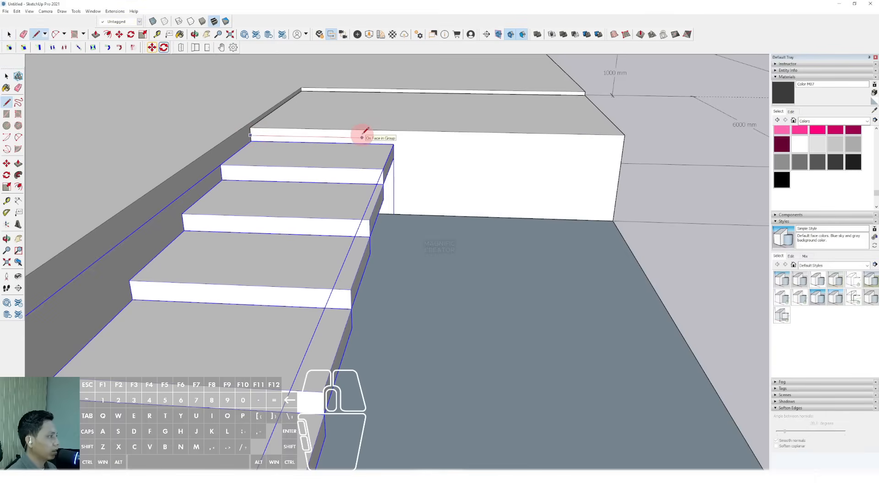
{"action": "key", "text": "space"}
- Scale the stair group's width so its outer side aligns with the reference line's endpoint
{"action": "scroll", "coordinate": [369, 161], "scroll_direction": "up", "scroll_amount": 1}
{"action": "left_click", "coordinate": [369, 163]}
{"action": "key", "text": "s"}
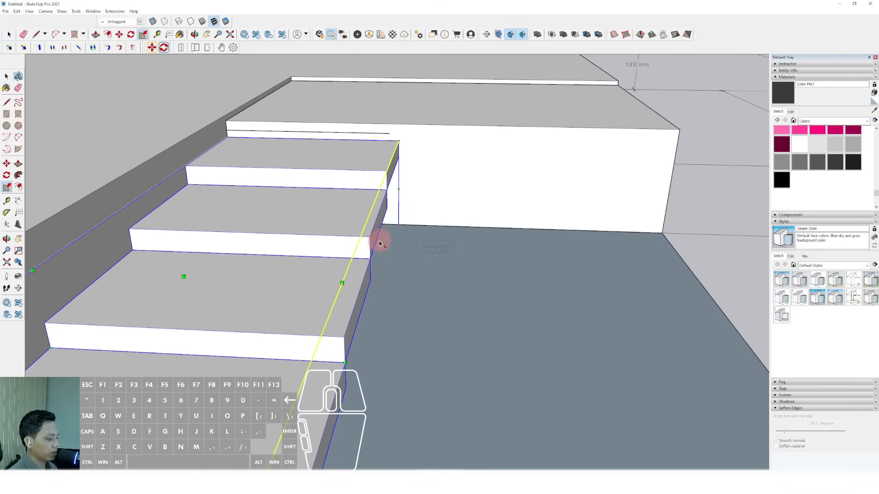
{"action": "middle_click_drag", "start_coordinate": [358, 262], "coordinate": [348, 291]}
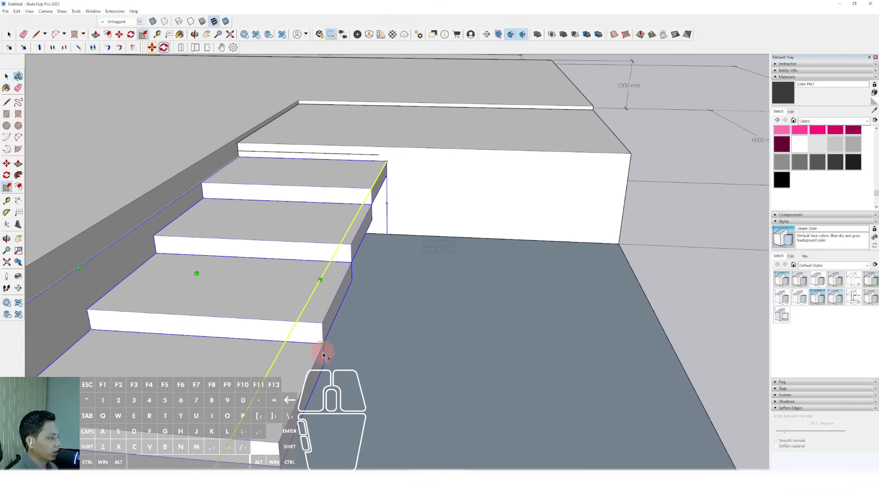
{"action": "left_click_drag", "start_coordinate": [323, 354], "coordinate": [375, 159]}
{"action": "key", "text": "space"}
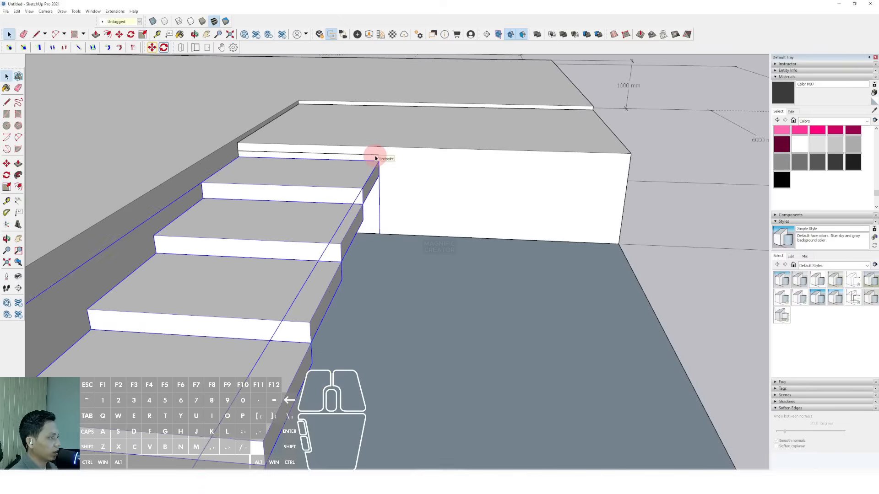
- Delete the width reference line above the top step
{"action": "scroll", "coordinate": [375, 159], "scroll_direction": "down", "scroll_amount": 4}
{"action": "scroll", "coordinate": [340, 179], "scroll_direction": "up", "scroll_amount": 2}
{"action": "left_click", "coordinate": [339, 172]}
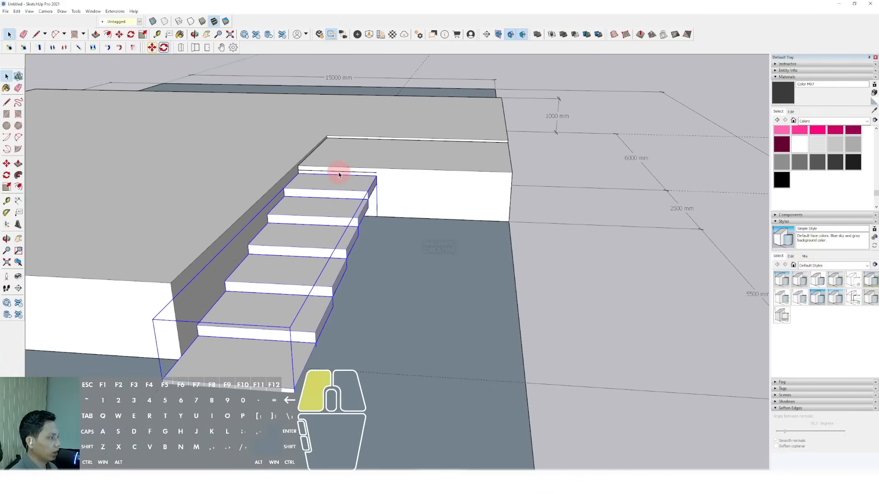
{"action": "key", "text": "shift+e"}
- Draw a 150 mm wide rotated rectangle along the site's side edge, from the front corner to the notch block's base corner
{"action": "scroll", "coordinate": [338, 173], "scroll_direction": "down", "scroll_amount": 3}
{"action": "scroll", "coordinate": [293, 246], "scroll_direction": "down", "scroll_amount": 2}
{"action": "middle_click_drag", "start_coordinate": [292, 238], "coordinate": [326, 221]}
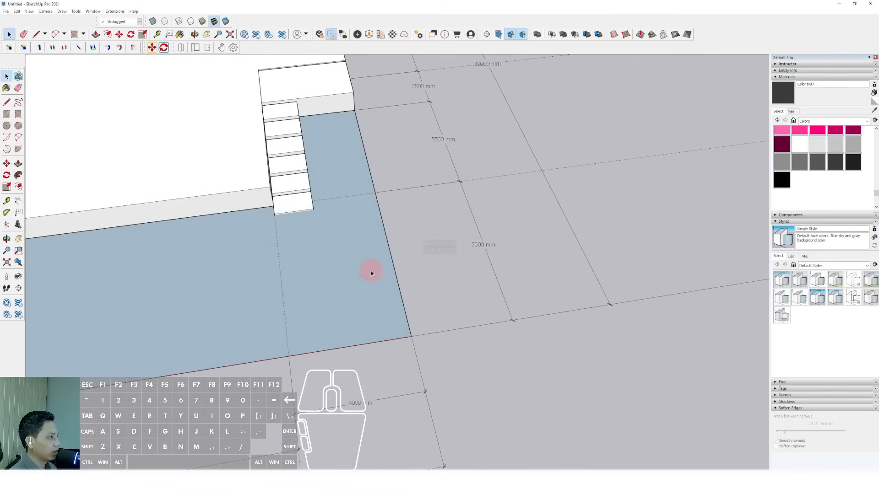
{"action": "middle_click_drag", "start_coordinate": [318, 157], "coordinate": [360, 179]}
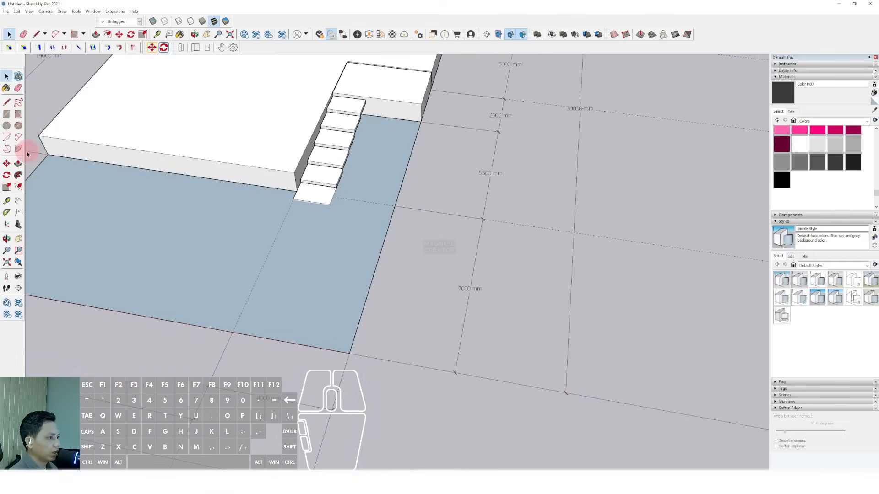
{"action": "left_click", "coordinate": [18, 114]}
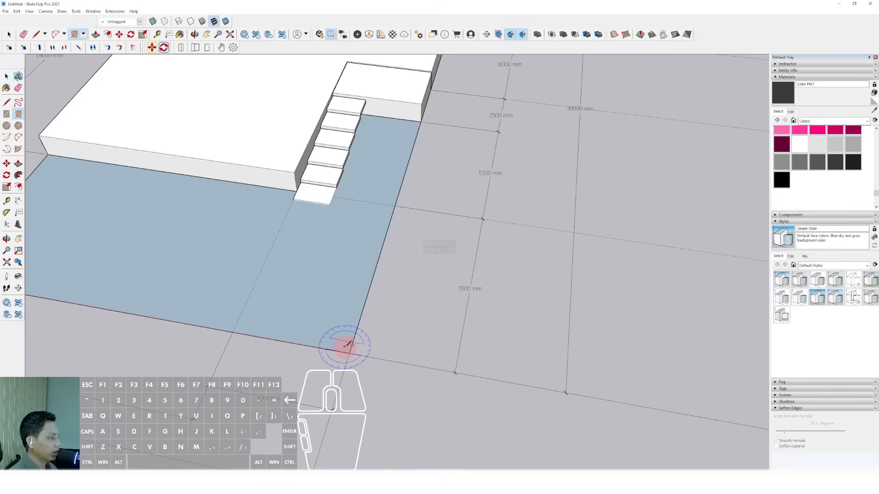
{"action": "left_click", "coordinate": [350, 350]}
{"action": "scroll", "coordinate": [423, 106], "scroll_direction": "up", "scroll_amount": 3}
{"action": "left_click", "coordinate": [422, 124]}
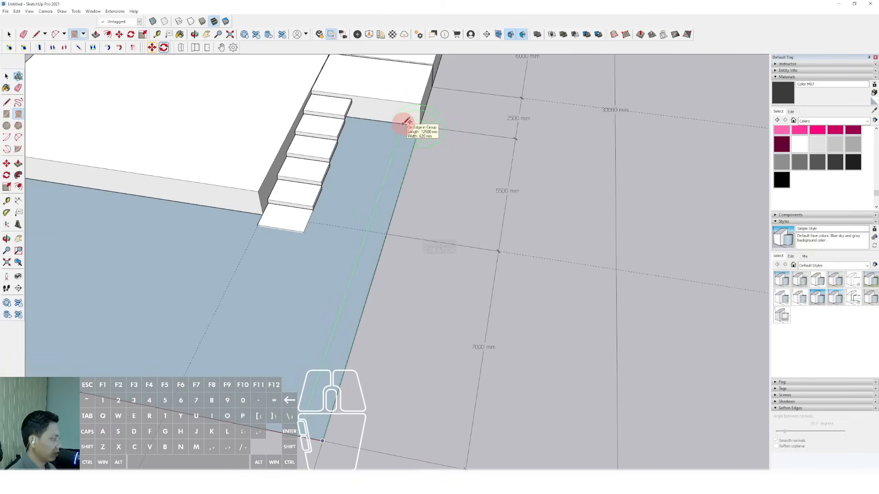
{"action": "type", "text": "150"}
{"action": "key", "text": "Return"}
{"action": "key", "text": "space"}
- Push/Pull the narrow strip along the site edge up 3000 mm to form a wall
{"action": "scroll", "coordinate": [391, 167], "scroll_direction": "down", "scroll_amount": 2}
{"action": "middle_click_drag", "start_coordinate": [390, 168], "coordinate": [469, 127]}
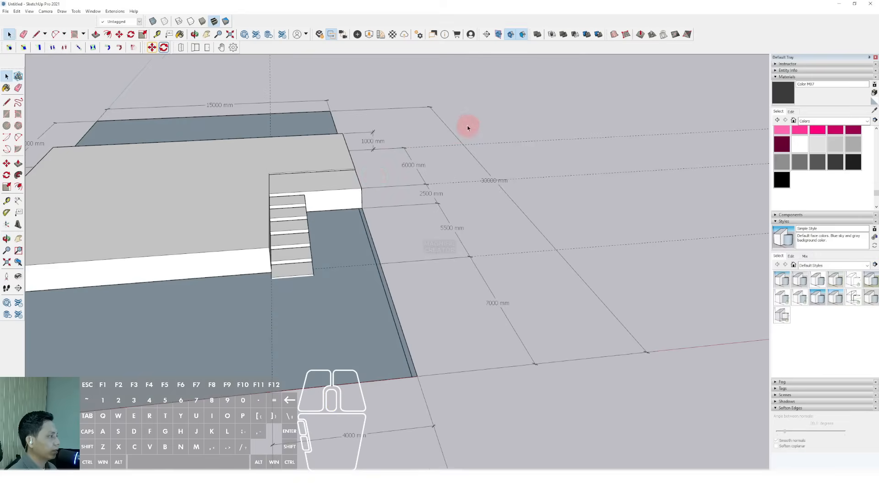
{"action": "scroll", "coordinate": [363, 234], "scroll_direction": "up", "scroll_amount": 3}
{"action": "scroll", "coordinate": [363, 234], "scroll_direction": "up", "scroll_amount": 3}
{"action": "left_click", "coordinate": [387, 209]}
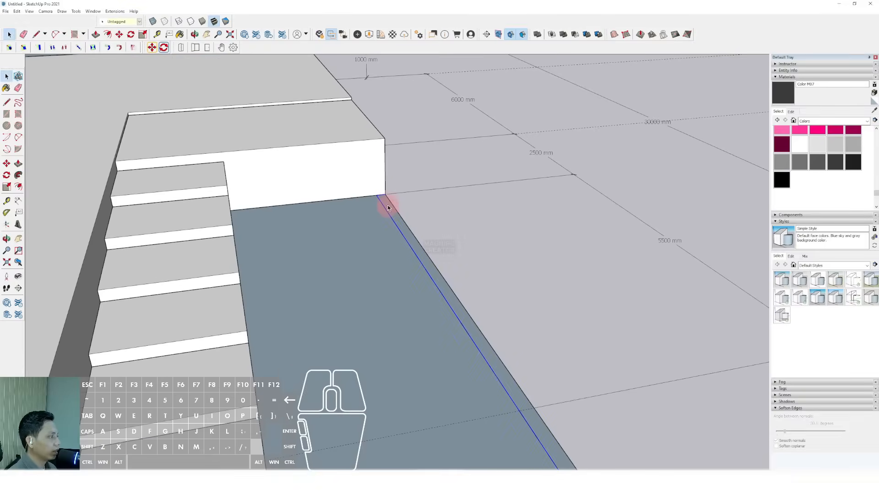
{"action": "key", "text": "p"}
{"action": "scroll", "coordinate": [389, 178], "scroll_direction": "down", "scroll_amount": 3}
{"action": "scroll", "coordinate": [384, 165], "scroll_direction": "up", "scroll_amount": 2}
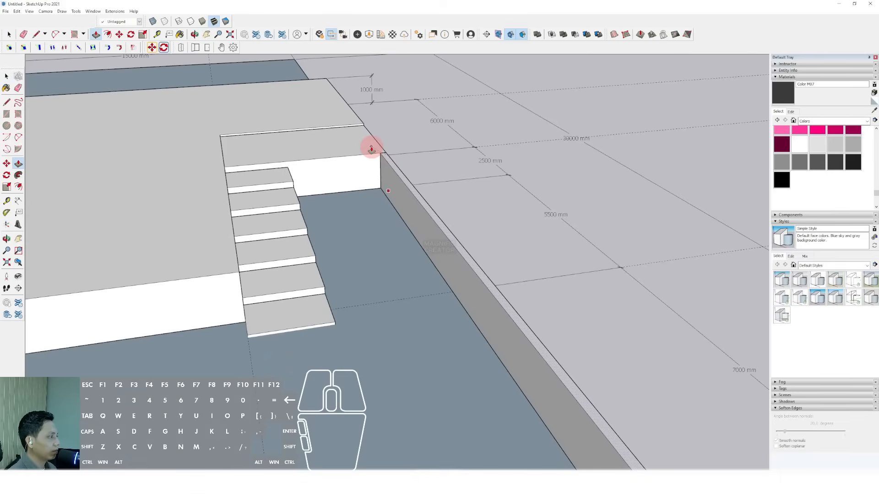
{"action": "scroll", "coordinate": [371, 148], "scroll_direction": "down", "scroll_amount": 3}
{"action": "type", "text": "3000"}
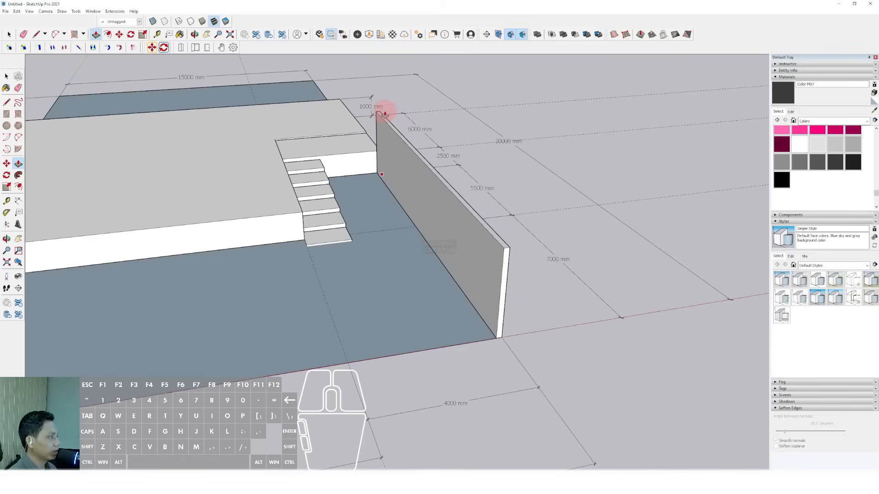
{"action": "key", "text": "Return"}
- Select the whole boundary wall and make it a group
{"action": "key", "text": "space"}
{"action": "triple_click", "coordinate": [392, 131]}
{"action": "right_click", "coordinate": [393, 132]}
{"action": "left_click", "coordinate": [405, 188]}
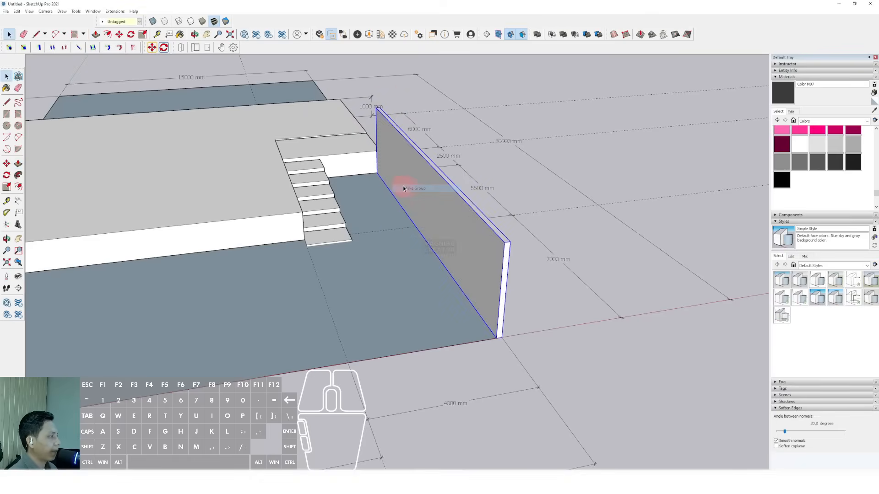
- Check the gap between the stair's outer side and the wall with a temporary line
{"action": "scroll", "coordinate": [373, 243], "scroll_direction": "up", "scroll_amount": 2}
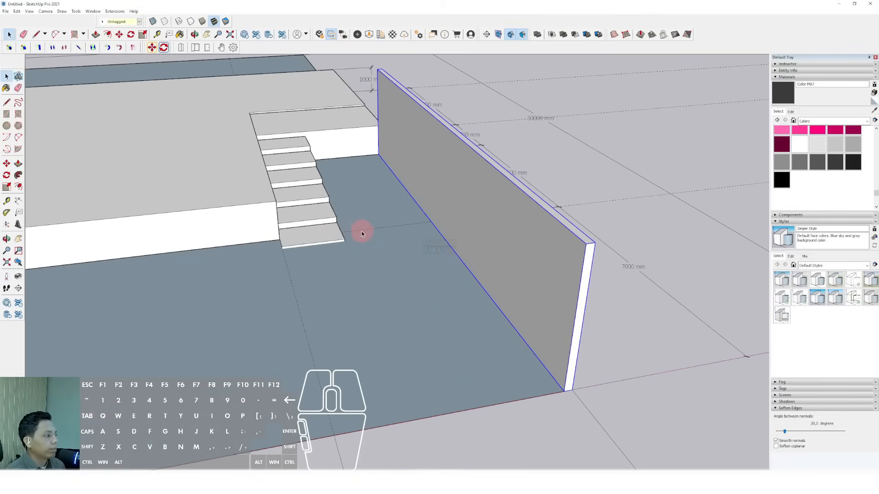
{"action": "mouse_move", "coordinate": [344, 220]}
{"action": "middle_mouse_down"}
{"action": "mouse_move", "coordinate": [296, 219]}
{"action": "mouse_move", "coordinate": [332, 220]}
{"action": "middle_mouse_up"}
{"action": "scroll", "coordinate": [317, 219], "scroll_direction": "up", "scroll_amount": 3}
{"action": "key", "text": "l"}
{"action": "left_click", "coordinate": [330, 202]}
{"action": "scroll", "coordinate": [333, 202], "scroll_direction": "up", "scroll_amount": 3, "text": "shift"}
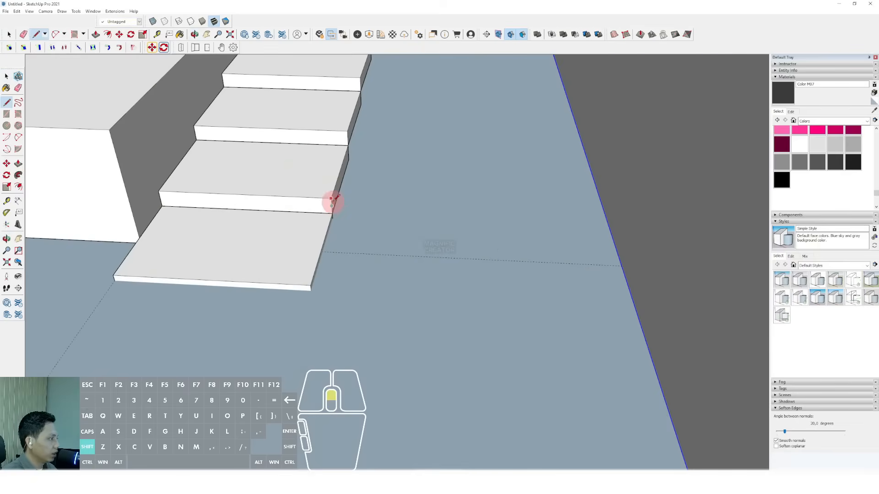
{"action": "scroll", "coordinate": [414, 198], "scroll_direction": "down", "scroll_amount": 2, "text": "shift"}
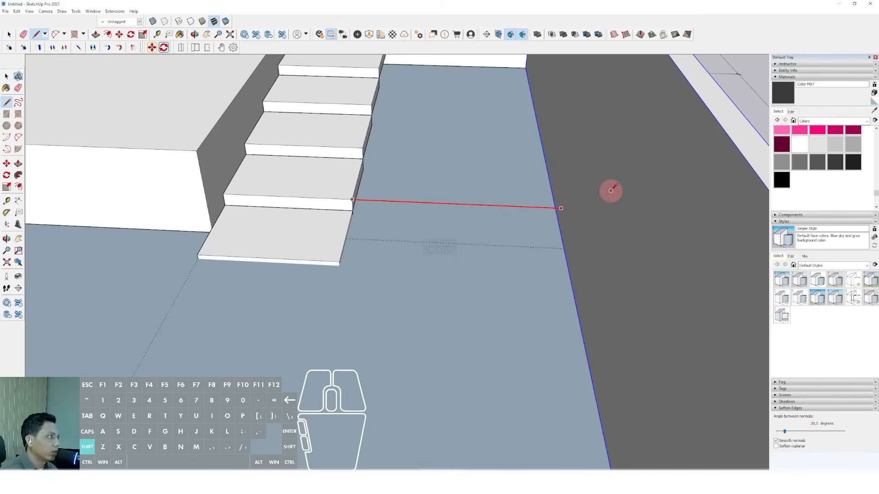
{"action": "key", "text": "space"}
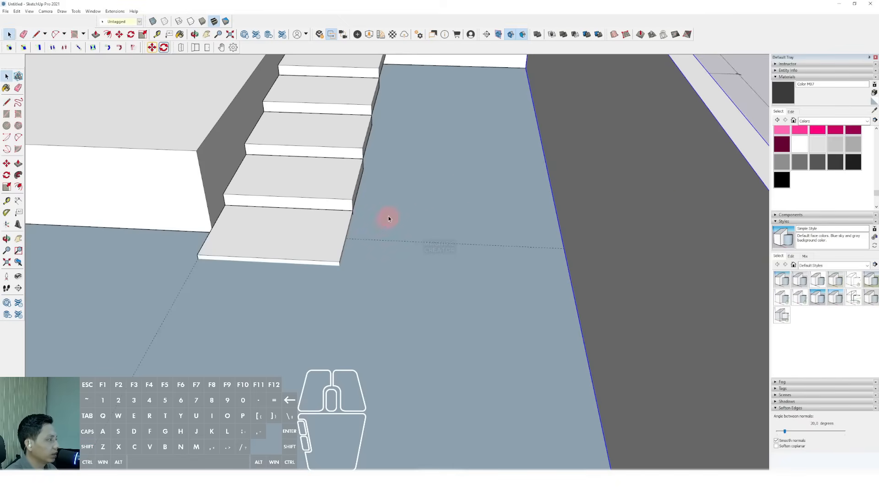
- Draw a reference line across the notch block's front face from the top step's outer corner to the wall
{"action": "scroll", "coordinate": [388, 218], "scroll_direction": "down", "scroll_amount": 3}
{"action": "middle_click_drag", "start_coordinate": [419, 207], "coordinate": [384, 236]}
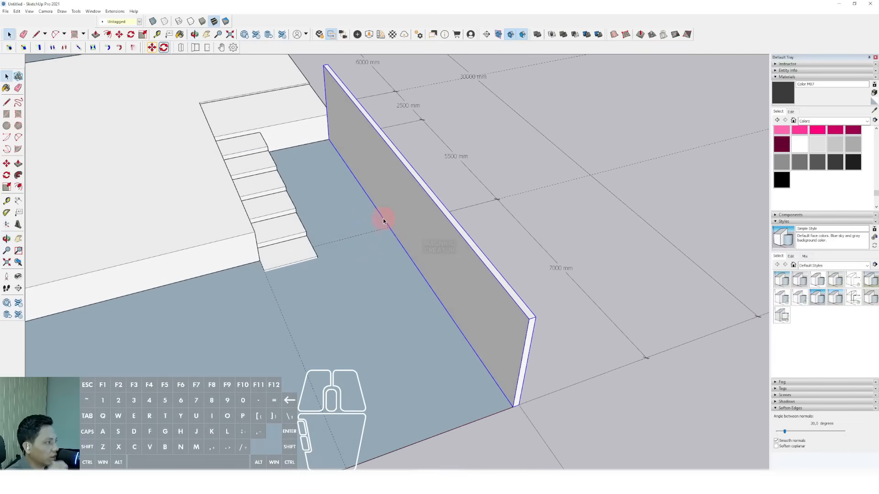
{"action": "middle_click_drag", "start_coordinate": [327, 194], "coordinate": [325, 233]}
{"action": "key", "text": "space"}
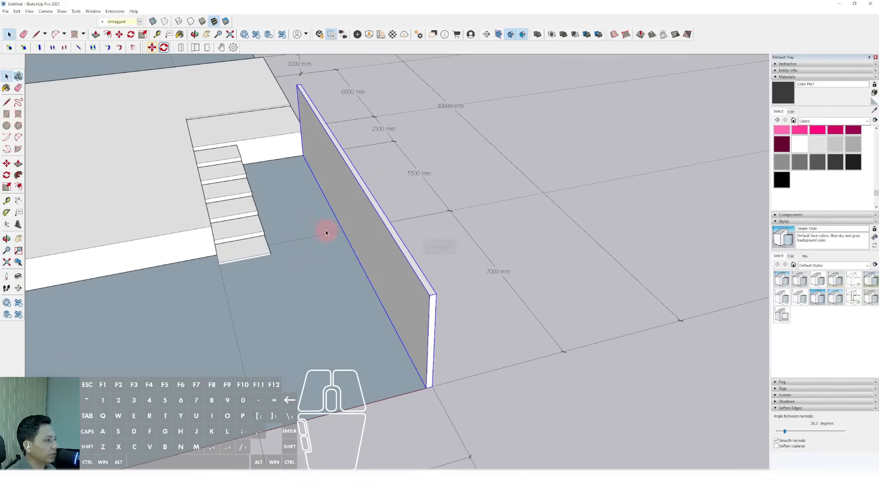
{"action": "left_click", "coordinate": [18, 115]}
{"action": "middle_click_drag", "start_coordinate": [392, 275], "coordinate": [268, 100]}
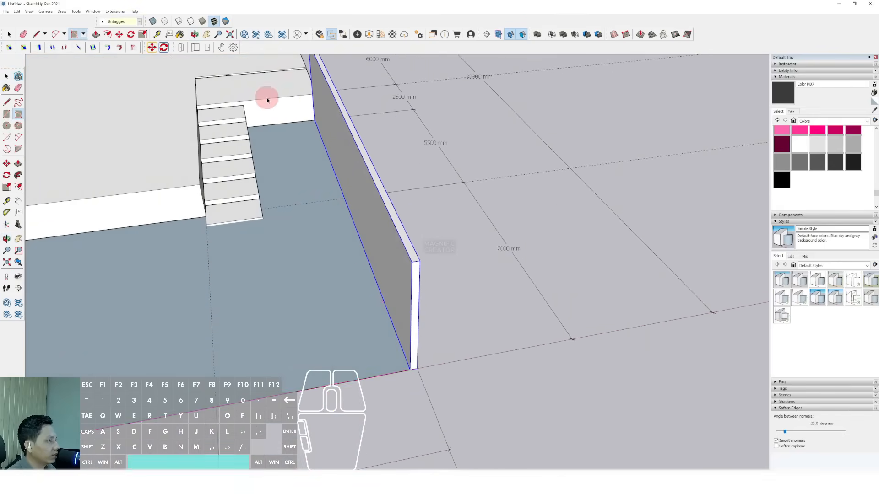
{"action": "scroll", "coordinate": [268, 100], "scroll_direction": "up", "scroll_amount": 3}
{"action": "key", "text": "d"}
{"action": "left_click", "coordinate": [229, 103]}
{"action": "key", "text": "shift"}
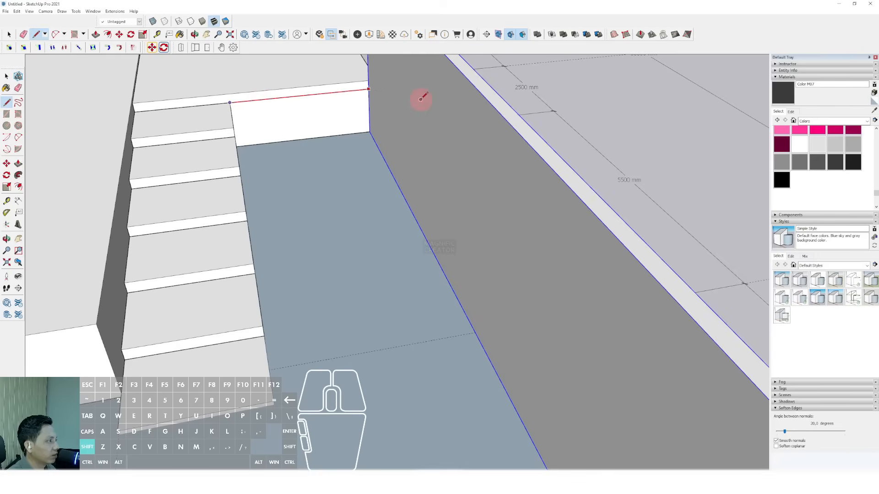
{"action": "key", "text": "space"}
- Draw a rotated rectangle on the ground along the wall's full inner base, its width reaching the reference line's midpoint
{"action": "scroll", "coordinate": [300, 120], "scroll_direction": "down", "scroll_amount": 4}
{"action": "middle_click_drag", "start_coordinate": [298, 119], "coordinate": [295, 134], "text": "shift"}
{"action": "left_click", "coordinate": [18, 115]}
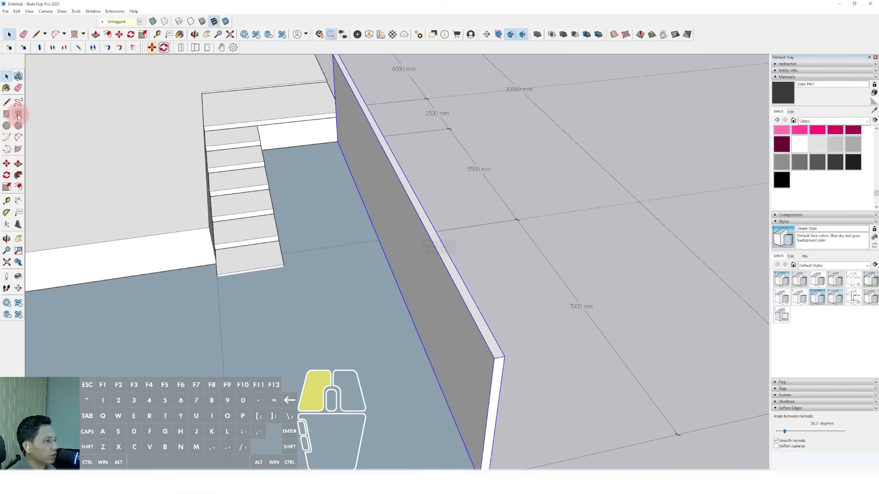
{"action": "middle_click_drag", "start_coordinate": [365, 306], "coordinate": [371, 249], "text": "shift"}
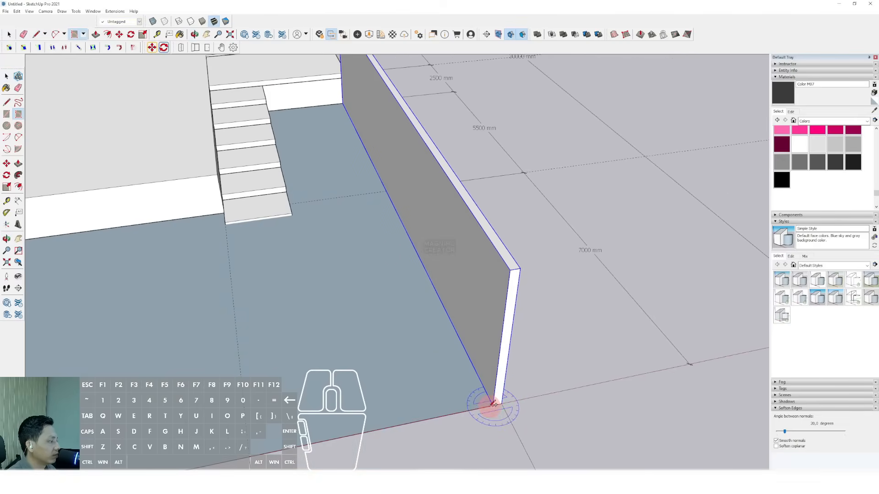
{"action": "middle_click_drag", "start_coordinate": [348, 170], "coordinate": [375, 168]}
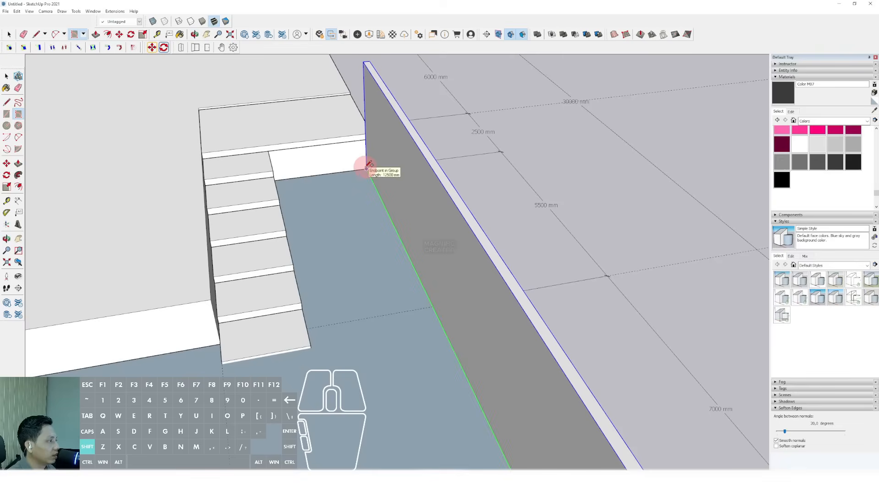
{"action": "left_click", "coordinate": [367, 168]}
{"action": "left_click", "coordinate": [319, 144]}
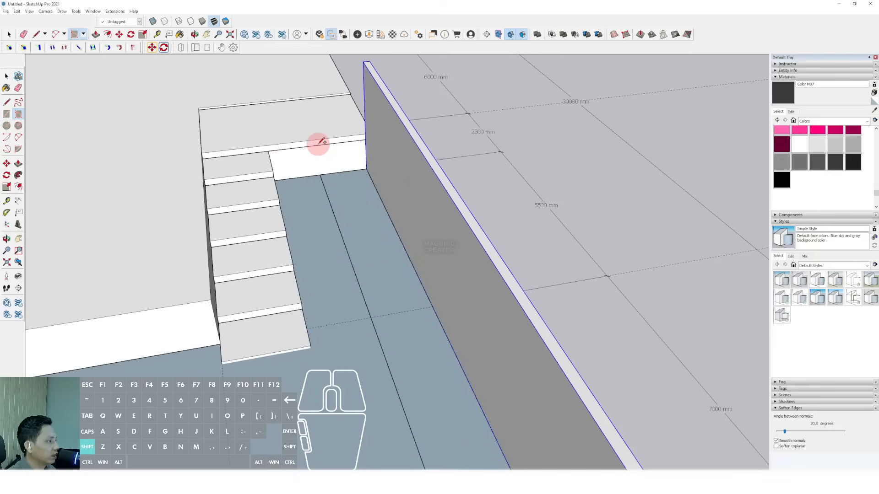
- Delete the reference line on the notch block's front face
{"action": "key", "text": "space"}
{"action": "left_click", "coordinate": [325, 145]}
{"action": "scroll", "coordinate": [325, 145], "scroll_direction": "up", "scroll_amount": 3}
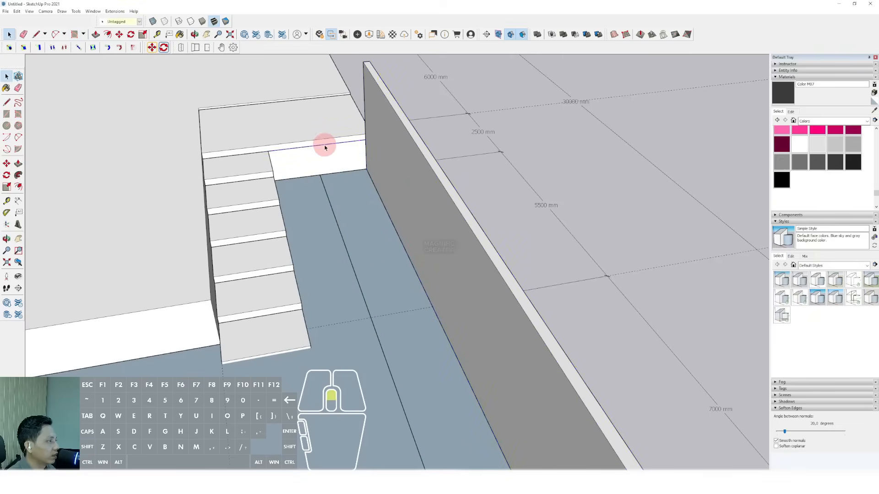
{"action": "scroll", "coordinate": [335, 195], "scroll_direction": "down", "scroll_amount": 2}
{"action": "scroll", "coordinate": [340, 220], "scroll_direction": "down", "scroll_amount": 1}
- Push/Pull the ground strip beside the wall up to the top level of the notch block
{"action": "left_click", "coordinate": [351, 209]}
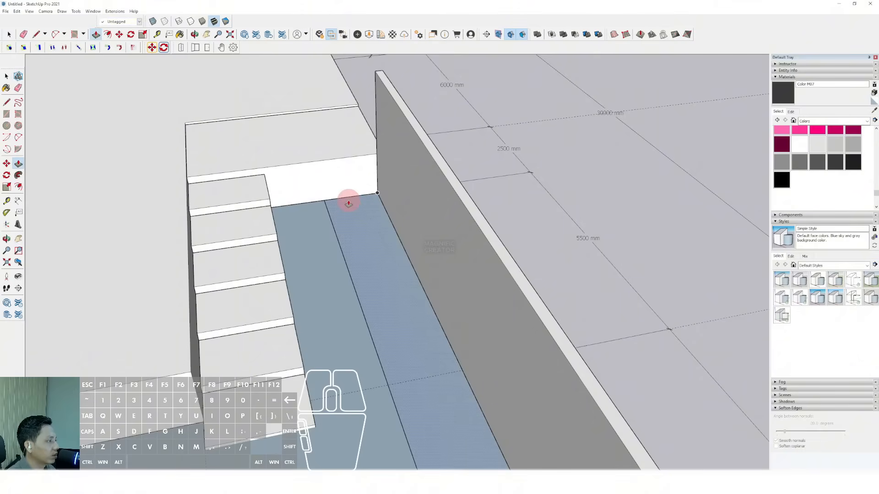
{"action": "left_click_drag", "start_coordinate": [348, 198], "coordinate": [324, 167]}
{"action": "key", "text": "space"}
{"action": "scroll", "coordinate": [319, 193], "scroll_direction": "down", "scroll_amount": 5}
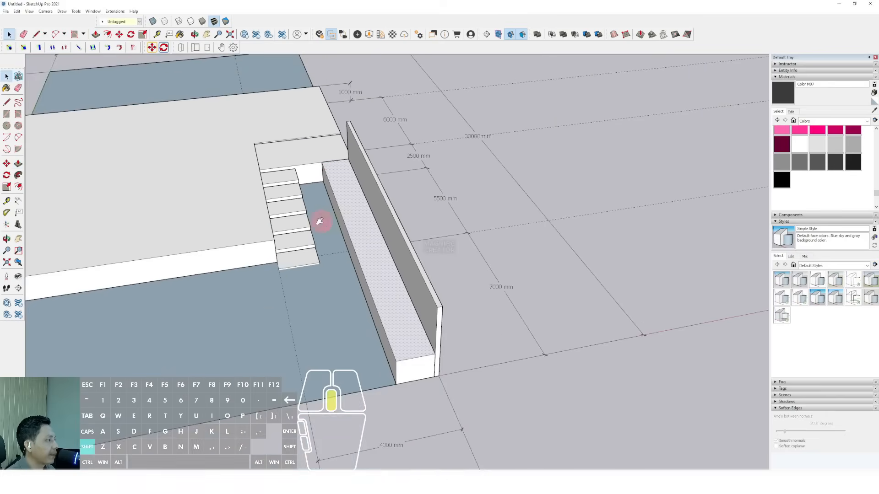
{"action": "middle_click_drag", "start_coordinate": [317, 221], "coordinate": [334, 256]}
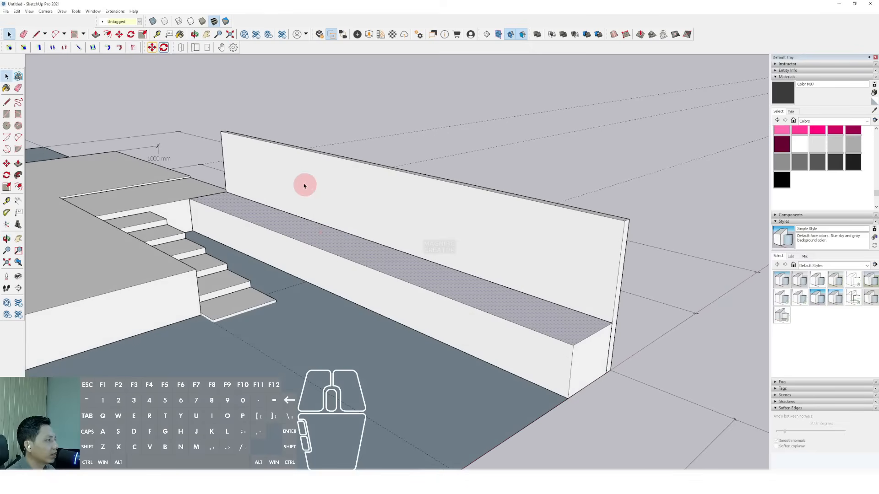
{"action": "scroll", "coordinate": [279, 192], "scroll_direction": "up", "scroll_amount": 1}
{"action": "middle_click_drag", "start_coordinate": [272, 247], "coordinate": [255, 223], "text": "shift"}
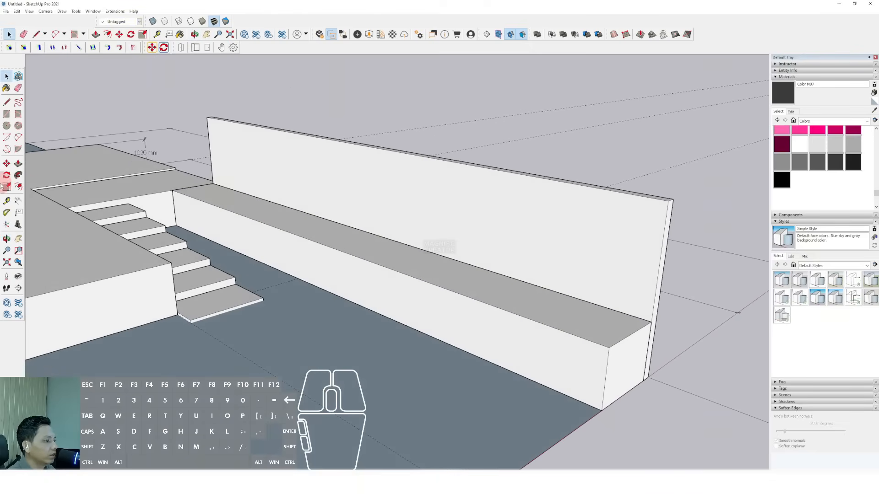
- Create an angled Protractor guide on the raised strip's front face, sloping down toward the strip's far end
{"action": "left_click", "coordinate": [6, 214]}
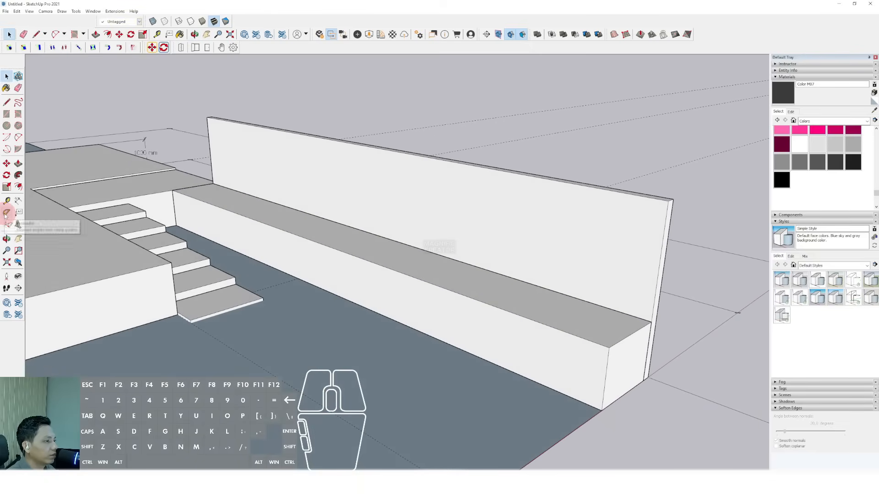
{"action": "left_click", "coordinate": [481, 326]}
{"action": "scroll", "coordinate": [451, 316], "scroll_direction": "up", "scroll_amount": 2}
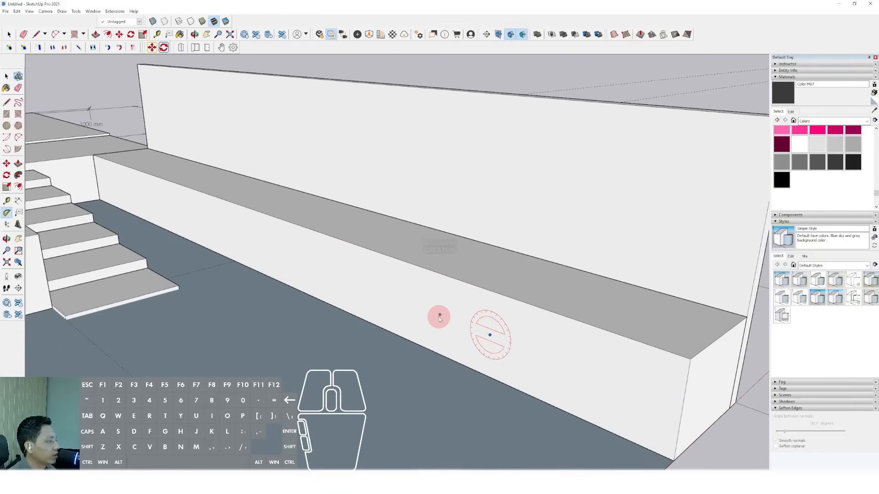
{"action": "left_click", "coordinate": [435, 314]}
{"action": "key", "text": "space"}
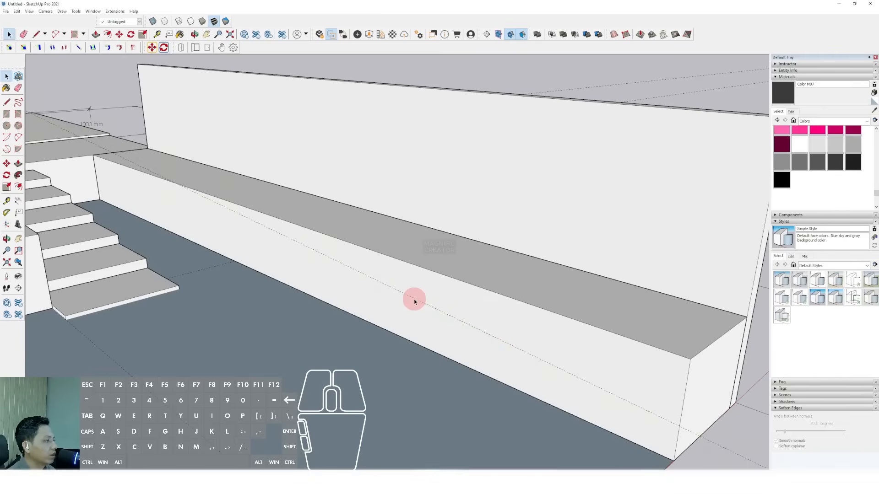
- Add a Tape Measure guide across the strip's top, parallel to and offset from the notch block's edge
{"action": "middle_click_drag", "start_coordinate": [412, 298], "coordinate": [166, 259]}
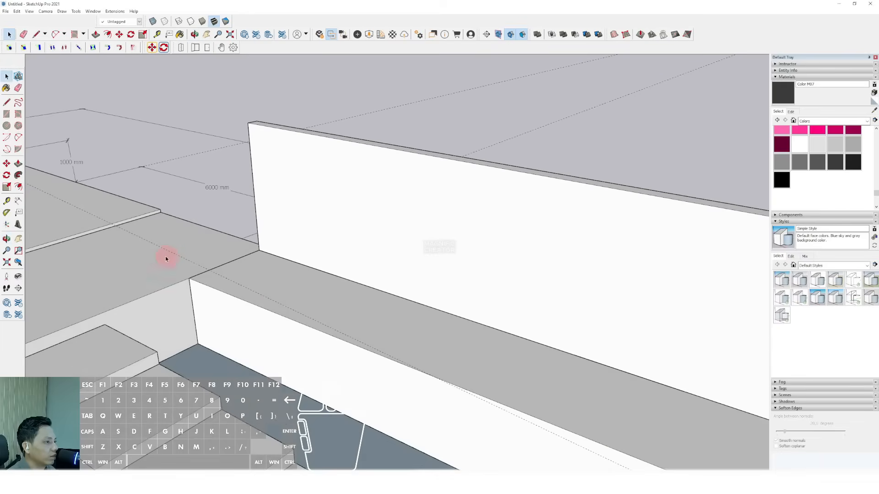
{"action": "left_click", "coordinate": [6, 203]}
{"action": "scroll", "coordinate": [237, 279], "scroll_direction": "up", "scroll_amount": 1}
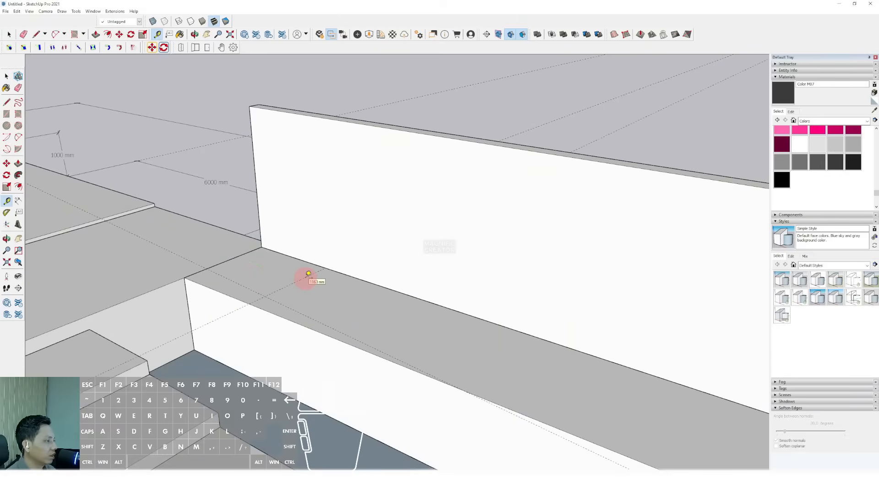
- Move the angled guide to start where the cross guide meets the strip's front top edge
{"action": "scroll", "coordinate": [299, 276], "scroll_direction": "up", "scroll_amount": 3}
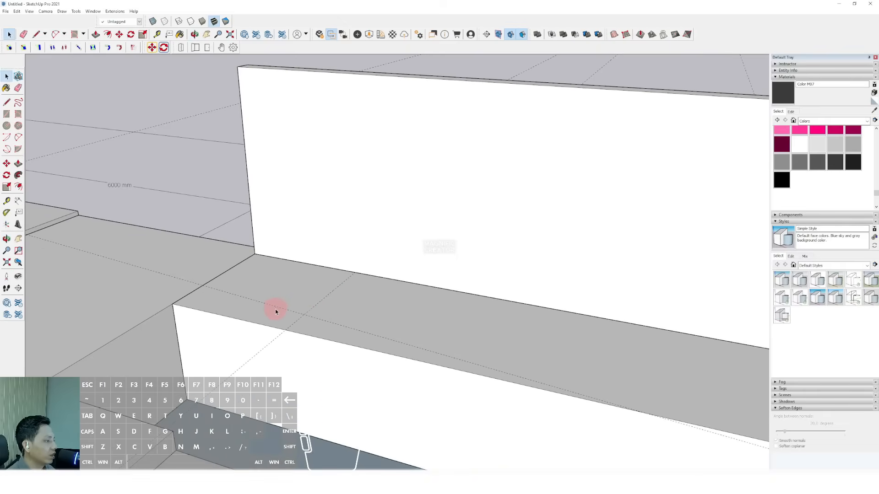
{"action": "scroll", "coordinate": [274, 309], "scroll_direction": "up", "scroll_amount": 2}
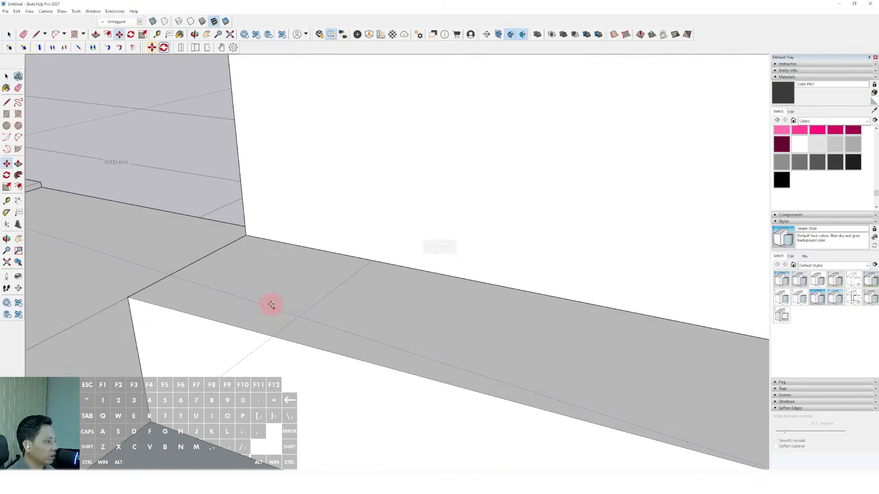
{"action": "left_click", "coordinate": [274, 337]}
{"action": "key", "text": "space"}
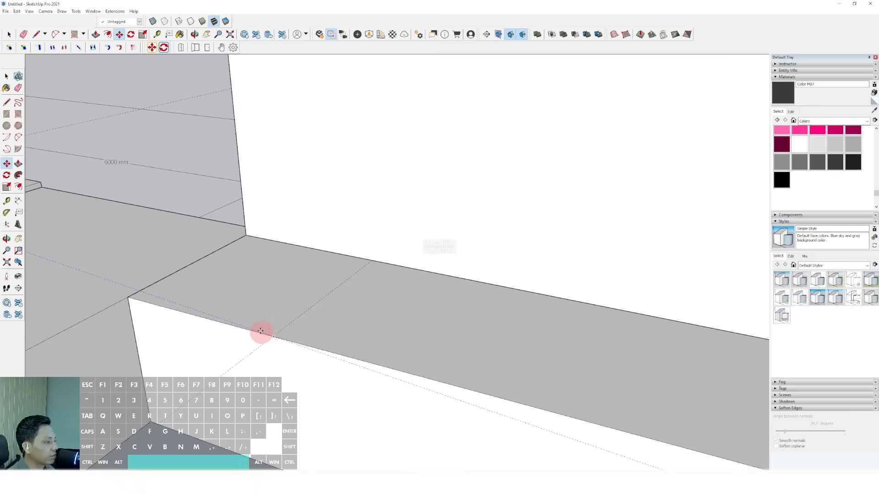
- Draw a line along the cross guide over the strip's top, from the front edge to the wall
{"action": "scroll", "coordinate": [217, 256], "scroll_direction": "down", "scroll_amount": 7}
{"action": "mouse_move", "coordinate": [398, 314]}
{"action": "middle_mouse_down"}
{"action": "mouse_move", "coordinate": [351, 283]}
{"action": "mouse_move", "coordinate": [348, 265]}
{"action": "mouse_move", "coordinate": [361, 267]}
{"action": "mouse_move", "coordinate": [400, 290]}
{"action": "mouse_move", "coordinate": [287, 309]}
{"action": "mouse_move", "coordinate": [273, 280]}
{"action": "mouse_move", "coordinate": [308, 286]}
{"action": "mouse_move", "coordinate": [273, 277]}
{"action": "mouse_move", "coordinate": [221, 283]}
{"action": "mouse_move", "coordinate": [231, 284]}
{"action": "middle_mouse_up"}
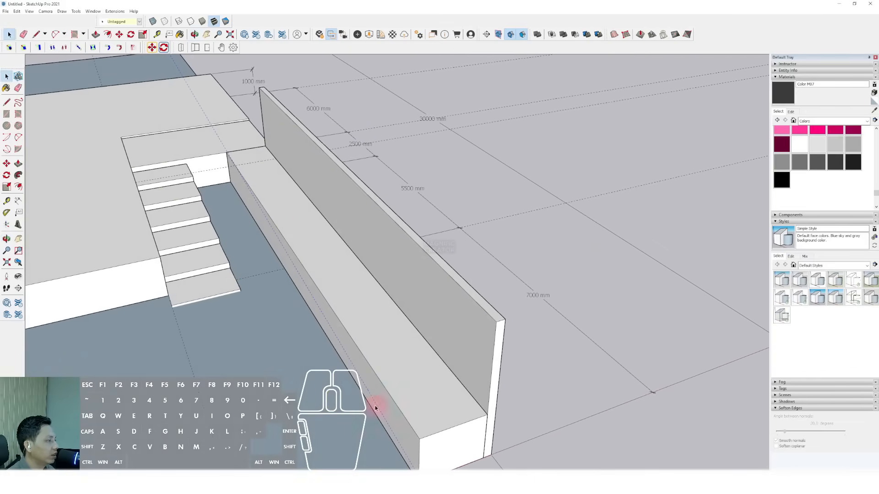
{"action": "mouse_move", "coordinate": [278, 309]}
{"action": "middle_mouse_down"}
{"action": "mouse_move", "coordinate": [280, 241]}
{"action": "mouse_move", "coordinate": [289, 262]}
{"action": "mouse_move", "coordinate": [370, 351]}
{"action": "mouse_move", "coordinate": [431, 300]}
{"action": "mouse_move", "coordinate": [389, 259]}
{"action": "mouse_move", "coordinate": [406, 229]}
{"action": "mouse_move", "coordinate": [408, 249]}
{"action": "middle_mouse_up"}
{"action": "scroll", "coordinate": [161, 166], "scroll_direction": "up", "scroll_amount": 3}
{"action": "middle_click_drag", "start_coordinate": [161, 166], "coordinate": [195, 224]}
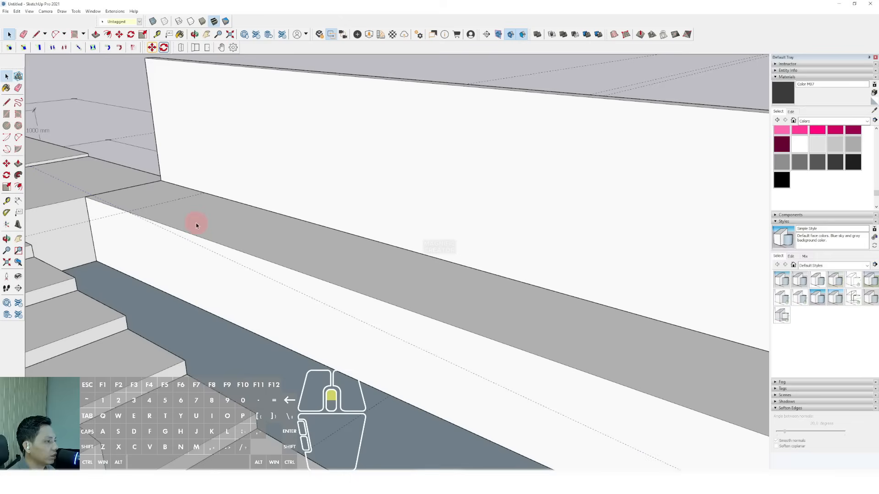
{"action": "triple_click", "coordinate": [192, 219]}
{"action": "scroll", "coordinate": [192, 220], "scroll_direction": "up", "scroll_amount": 1}
{"action": "middle_click_drag", "start_coordinate": [247, 274], "coordinate": [274, 311]}
{"action": "key", "text": "d"}
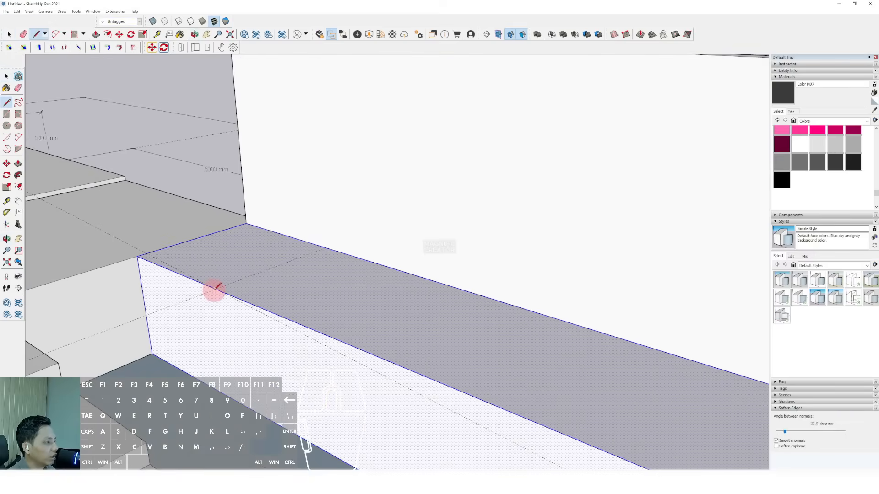
{"action": "left_click", "coordinate": [326, 248], "text": "shift"}
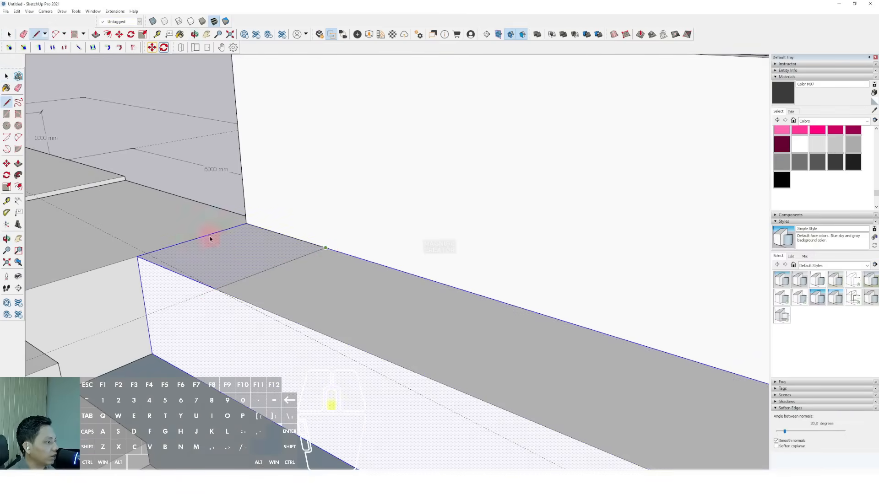
- Move the strip's far top end edge straight down to the angled guide so the top slopes as a ramp
{"action": "scroll", "coordinate": [210, 239], "scroll_direction": "down", "scroll_amount": 5}
{"action": "key", "text": "space"}
{"action": "middle_click_drag", "start_coordinate": [620, 392], "coordinate": [485, 335], "text": "shift"}
{"action": "scroll", "coordinate": [484, 335], "scroll_direction": "up", "scroll_amount": 2}
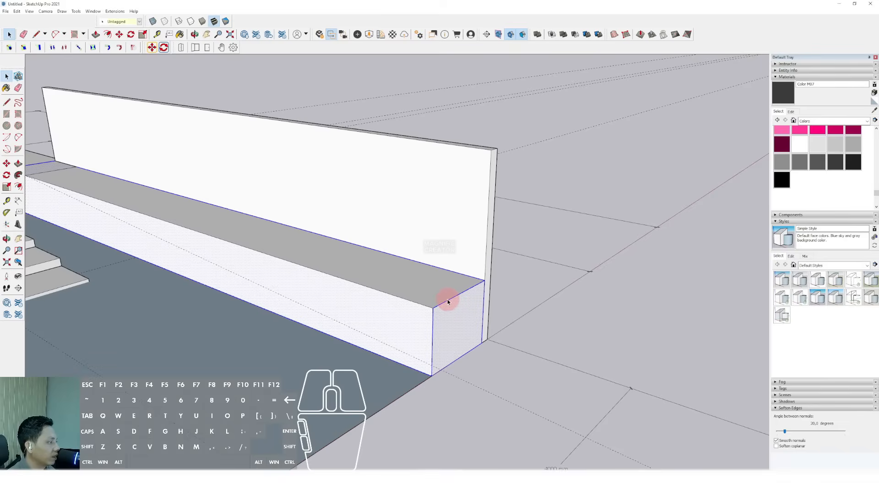
{"action": "key", "text": "m"}
{"action": "left_click", "coordinate": [433, 309]}
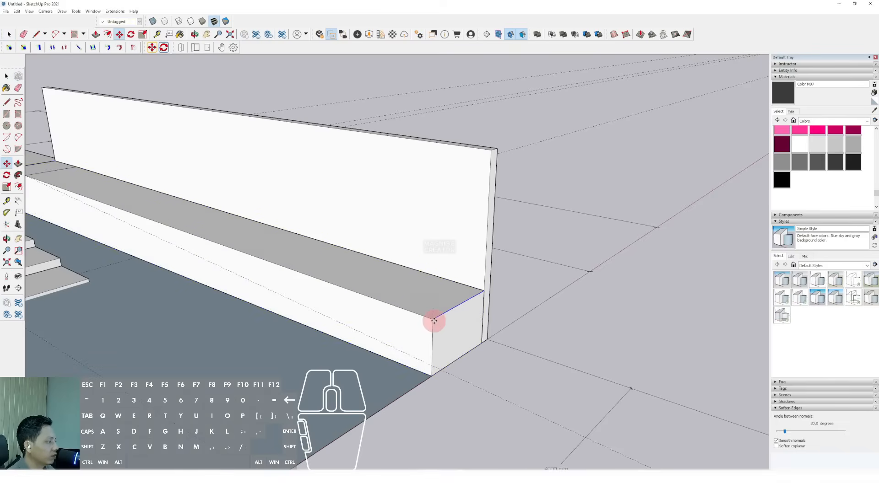
{"action": "left_click", "coordinate": [431, 367], "text": "shift"}
{"action": "key", "text": "space"}
- Select all the connected geometry of the ramp and make it a group
{"action": "scroll", "coordinate": [373, 313], "scroll_direction": "down", "scroll_amount": 2}
{"action": "scroll", "coordinate": [338, 302], "scroll_direction": "down", "scroll_amount": 2}
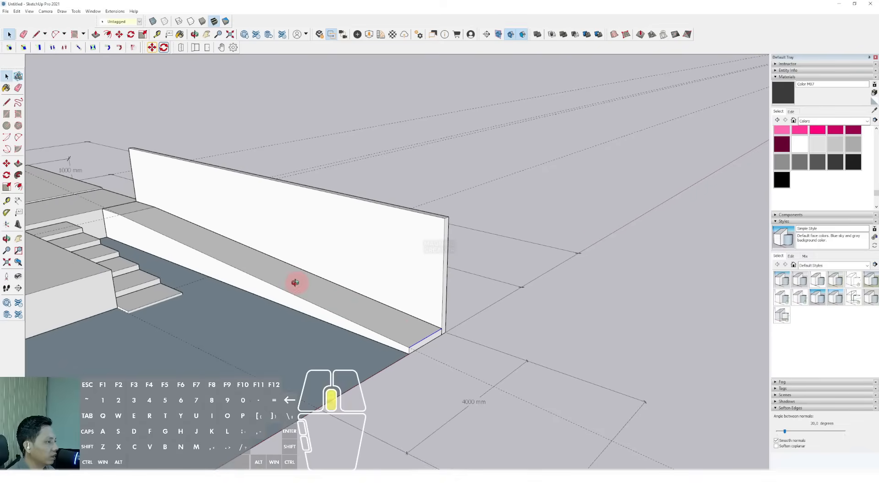
{"action": "middle_click_drag", "start_coordinate": [294, 282], "coordinate": [188, 247]}
{"action": "scroll", "coordinate": [185, 247], "scroll_direction": "up", "scroll_amount": 1}
{"action": "scroll", "coordinate": [184, 247], "scroll_direction": "up", "scroll_amount": 1}
{"action": "triple_click", "coordinate": [185, 235]}
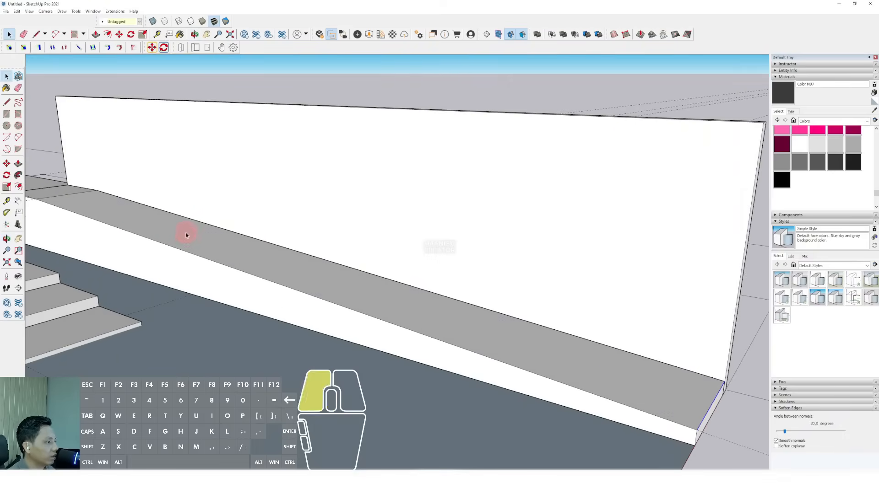
{"action": "right_click", "coordinate": [187, 234]}
{"action": "left_click", "coordinate": [220, 293]}
- Add a guide across the ramp partway down the slope, parallel to the line where the slope begins
{"action": "scroll", "coordinate": [246, 250], "scroll_direction": "down", "scroll_amount": 1}
{"action": "middle_click_drag", "start_coordinate": [246, 251], "coordinate": [388, 270]}
{"action": "middle_click_drag", "start_coordinate": [193, 293], "coordinate": [279, 305], "text": "shift"}
{"action": "middle_click_drag", "start_coordinate": [337, 146], "coordinate": [348, 165], "text": "shift"}
{"action": "left_click", "coordinate": [31, 225]}
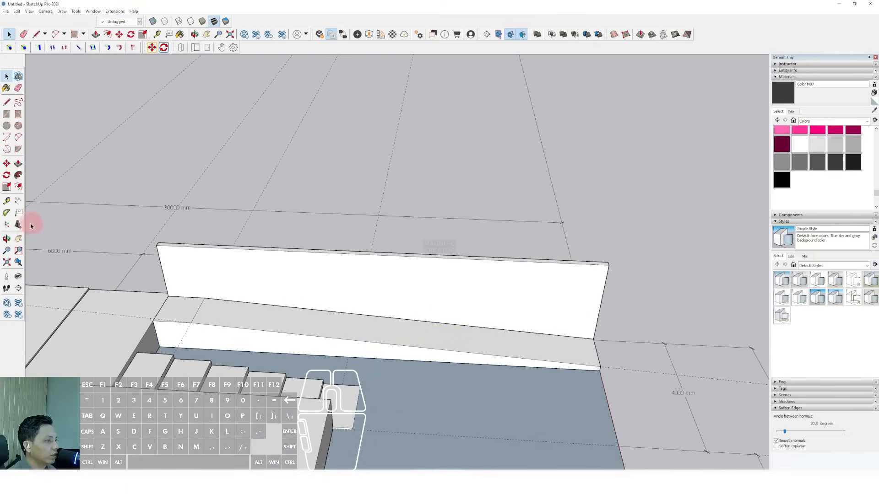
{"action": "left_click", "coordinate": [7, 201]}
{"action": "scroll", "coordinate": [210, 331], "scroll_direction": "up", "scroll_amount": 4}
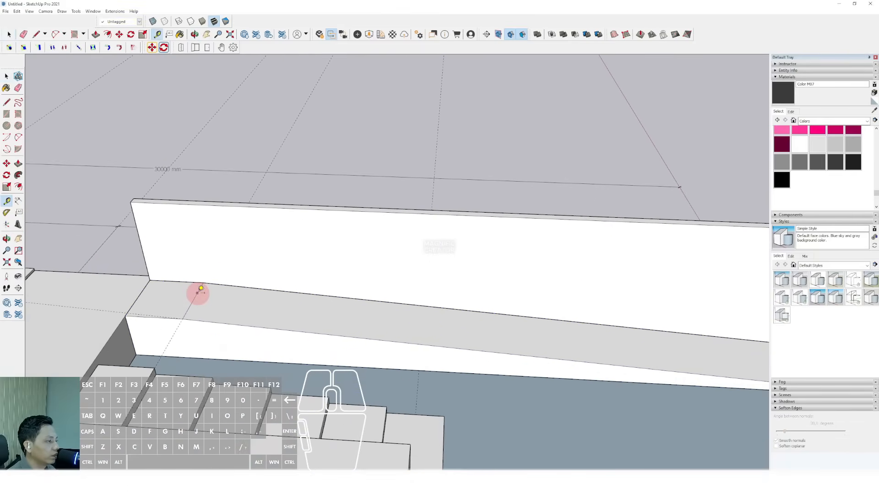
{"action": "left_click", "coordinate": [210, 288]}
{"action": "scroll", "coordinate": [229, 293], "scroll_direction": "down", "scroll_amount": 3}
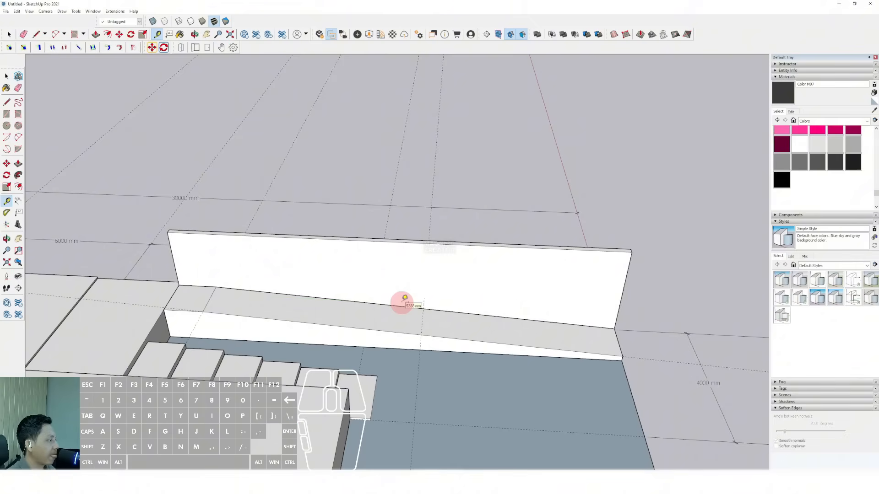
- Add a second parallel guide a short distance farther down the ramp to mark the landing's end
{"action": "scroll", "coordinate": [405, 298], "scroll_direction": "up", "scroll_amount": 3}
{"action": "scroll", "coordinate": [421, 305], "scroll_direction": "down", "scroll_amount": 2}
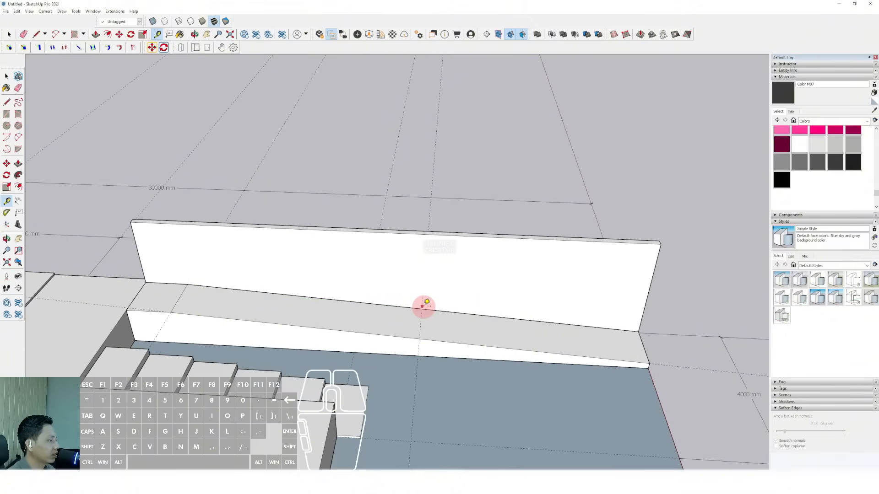
{"action": "middle_click_drag", "start_coordinate": [422, 306], "coordinate": [294, 310]}
{"action": "scroll", "coordinate": [373, 313], "scroll_direction": "up", "scroll_amount": 3}
{"action": "middle_click_drag", "start_coordinate": [378, 321], "coordinate": [416, 226]}
{"action": "scroll", "coordinate": [410, 220], "scroll_direction": "up", "scroll_amount": 3}
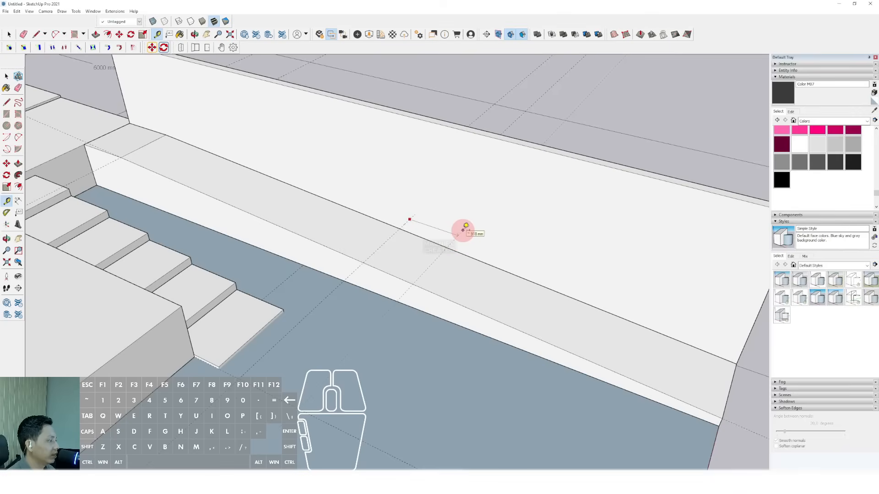
{"action": "mouse_move", "coordinate": [463, 230]}
{"action": "middle_mouse_down"}
{"action": "mouse_move", "coordinate": [447, 245]}
{"action": "mouse_move", "coordinate": [447, 238]}
{"action": "mouse_move", "coordinate": [511, 228]}
{"action": "mouse_move", "coordinate": [515, 214]}
{"action": "mouse_move", "coordinate": [503, 227]}
{"action": "mouse_move", "coordinate": [410, 227]}
{"action": "mouse_move", "coordinate": [467, 246]}
{"action": "middle_mouse_up"}
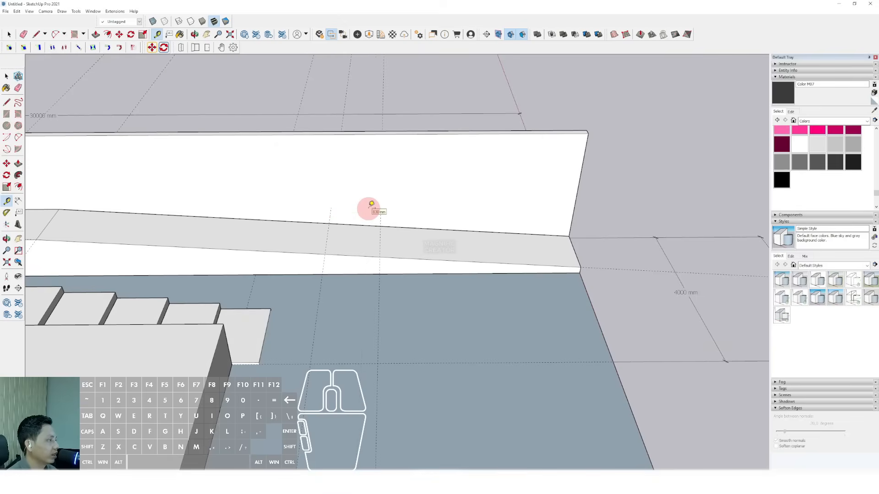
{"action": "middle_click_drag", "start_coordinate": [355, 187], "coordinate": [367, 208]}
- Move both cross guides together so the first one lies on the ramp's sloped surface
{"action": "key", "text": "space"}
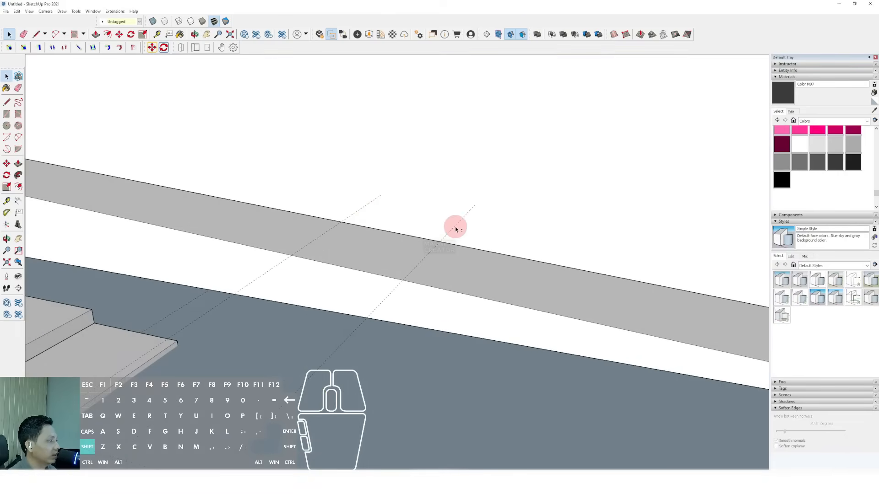
{"action": "scroll", "coordinate": [387, 217], "scroll_direction": "up", "scroll_amount": 1}
{"action": "key", "text": "m"}
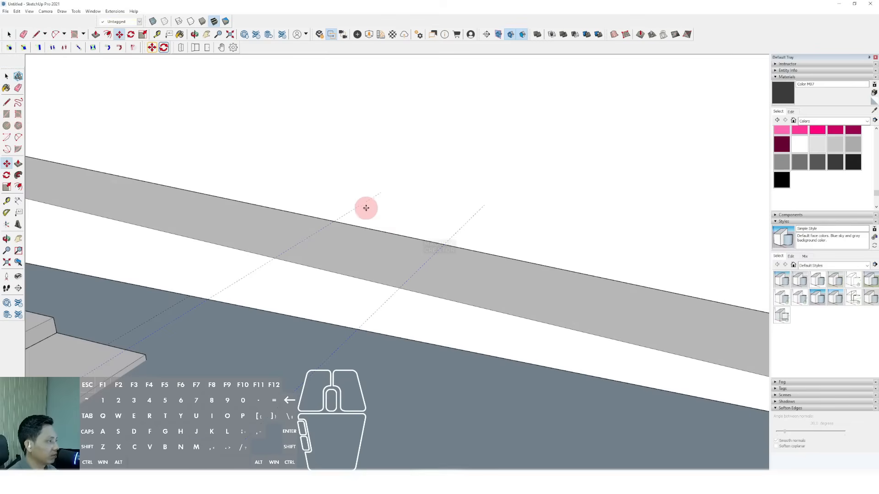
{"action": "left_click", "coordinate": [365, 204]}
{"action": "left_click", "coordinate": [347, 251]}
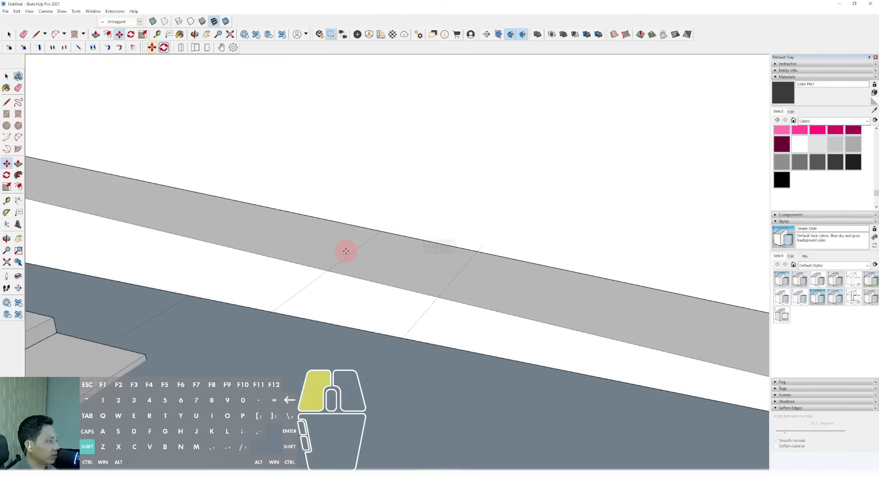
{"action": "key", "text": "space"}
- Open the ramp group and draw a line across the sloped top along the first guide
{"action": "middle_click_drag", "start_coordinate": [347, 251], "coordinate": [367, 275]}
{"action": "scroll", "coordinate": [366, 276], "scroll_direction": "up", "scroll_amount": 2}
{"action": "double_click", "coordinate": [366, 275]}
{"action": "triple_click", "coordinate": [350, 280]}
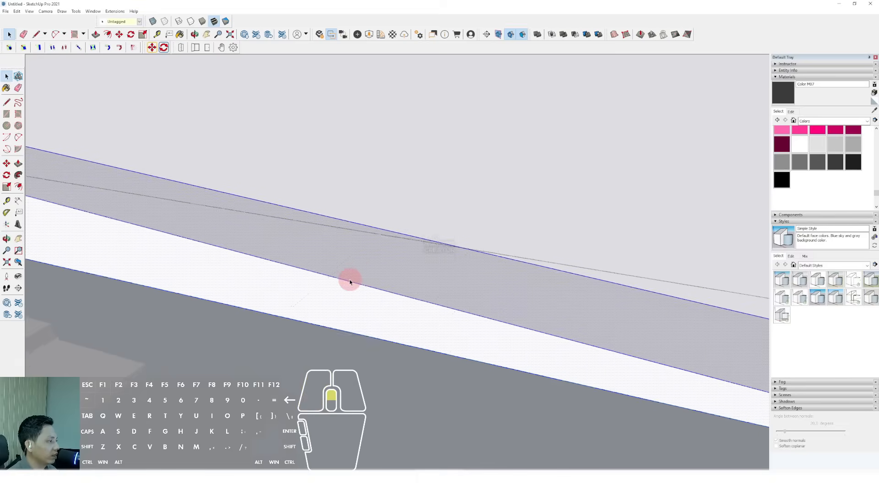
{"action": "scroll", "coordinate": [349, 280], "scroll_direction": "up", "scroll_amount": 1}
{"action": "key", "text": "l"}
{"action": "left_click", "coordinate": [326, 278]}
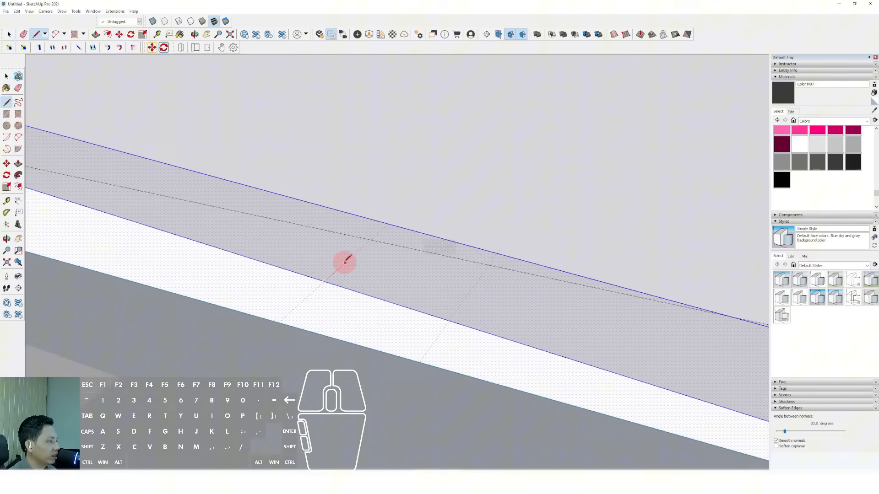
{"action": "left_click", "coordinate": [388, 224]}
- Draw a level landing face from the slope line to the second guide, closing its end down to the ramp
{"action": "left_click", "coordinate": [324, 280]}
{"action": "middle_click_drag", "start_coordinate": [324, 280], "coordinate": [436, 292]}
{"action": "left_click", "coordinate": [475, 302], "text": "shift"}
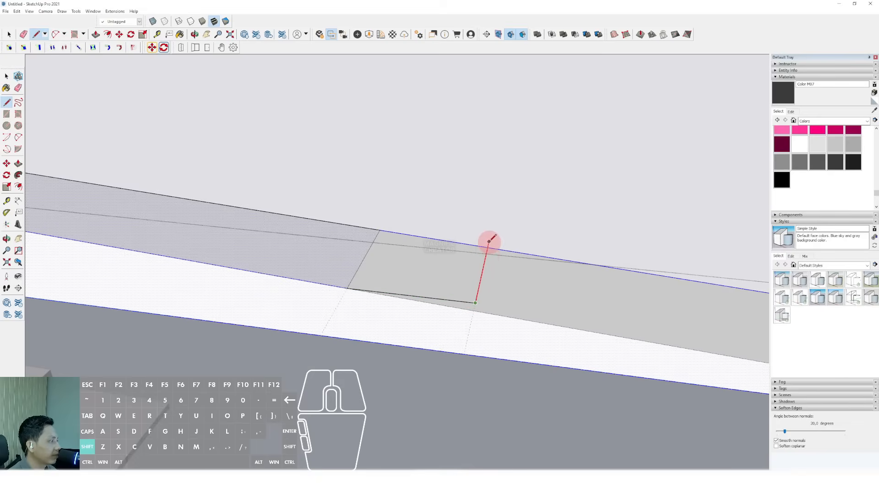
{"action": "middle_click_drag", "start_coordinate": [403, 247], "coordinate": [460, 292]}
{"action": "left_click", "coordinate": [467, 300], "text": "shift"}
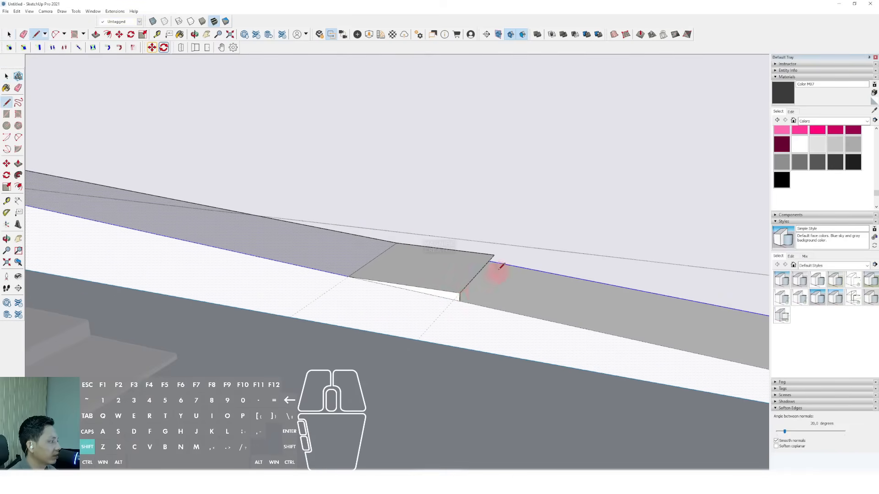
- Draw a vertical line on the ramp's front face from the landing's outer corner down to the base edge
{"action": "scroll", "coordinate": [501, 264], "scroll_direction": "up", "scroll_amount": 1}
{"action": "key", "text": "d"}
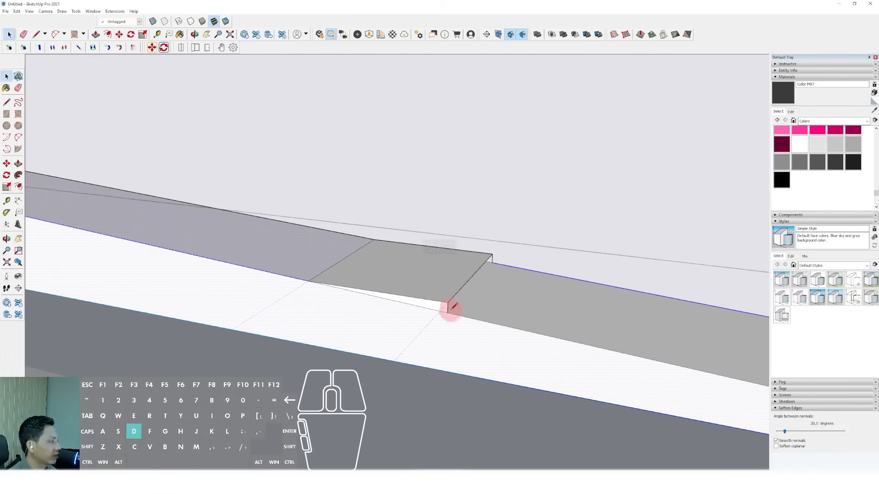
{"action": "mouse_move", "coordinate": [492, 260]}
{"action": "middle_mouse_down"}
{"action": "mouse_move", "coordinate": [394, 287]}
{"action": "mouse_move", "coordinate": [376, 257]}
{"action": "mouse_move", "coordinate": [377, 281]}
{"action": "mouse_move", "coordinate": [369, 268]}
{"action": "middle_mouse_up"}
{"action": "left_click", "coordinate": [369, 268]}
{"action": "left_click", "coordinate": [376, 320], "text": "shift"}
- Push/Pull away the part of the ramp beyond the landing and erase the leftover face and edges
{"action": "key", "text": "space"}
{"action": "middle_click_drag", "start_coordinate": [379, 315], "coordinate": [402, 307]}
{"action": "key", "text": "p"}
{"action": "left_click", "coordinate": [395, 306]}
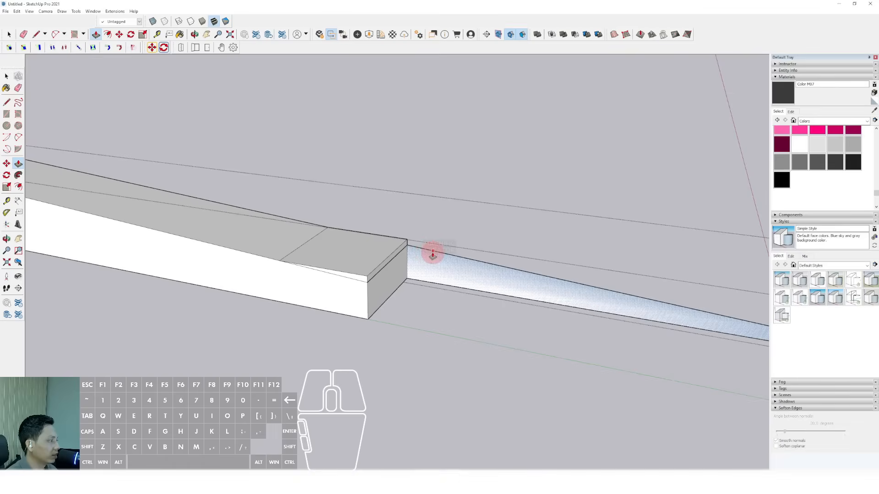
{"action": "key", "text": "e"}
{"action": "middle_click_drag", "start_coordinate": [432, 252], "coordinate": [399, 260]}
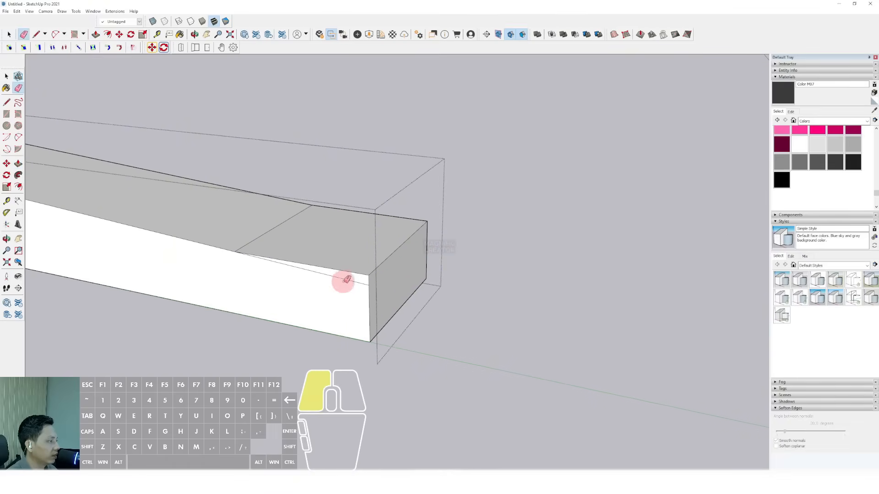
{"action": "scroll", "coordinate": [343, 280], "scroll_direction": "down", "scroll_amount": 5}
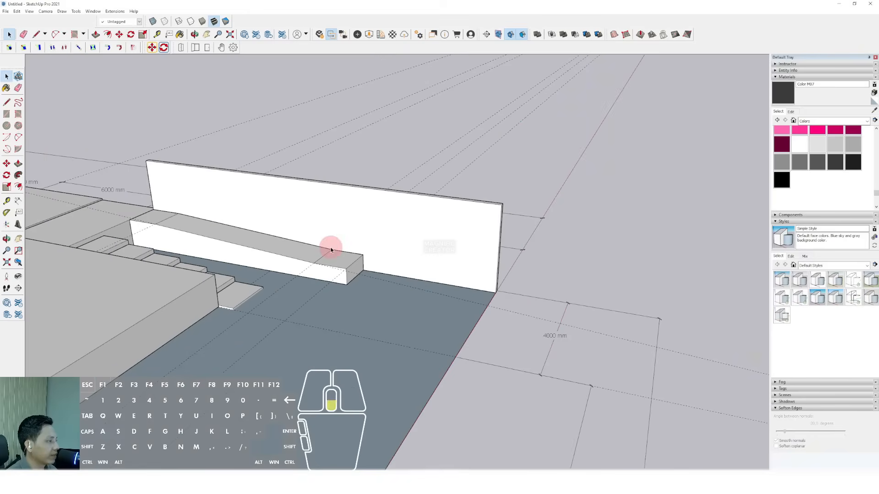
- Copy the ramp group lengthwise, from its slope's upper start corner to the outer end corner of the existing landing
{"action": "middle_click_drag", "start_coordinate": [331, 249], "coordinate": [361, 269]}
{"action": "scroll", "coordinate": [371, 285], "scroll_direction": "up", "scroll_amount": 2}
{"action": "scroll", "coordinate": [317, 260], "scroll_direction": "down", "scroll_amount": 2}
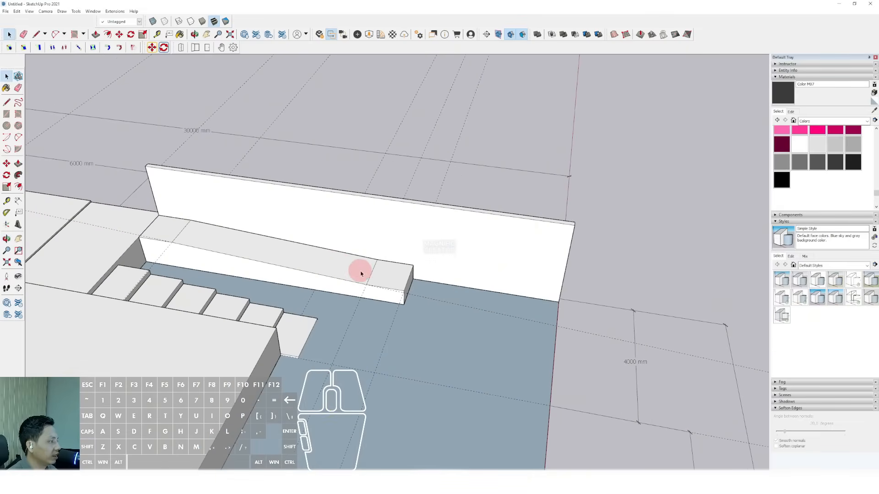
{"action": "scroll", "coordinate": [273, 257], "scroll_direction": "up", "scroll_amount": 2}
{"action": "left_click", "coordinate": [198, 224]}
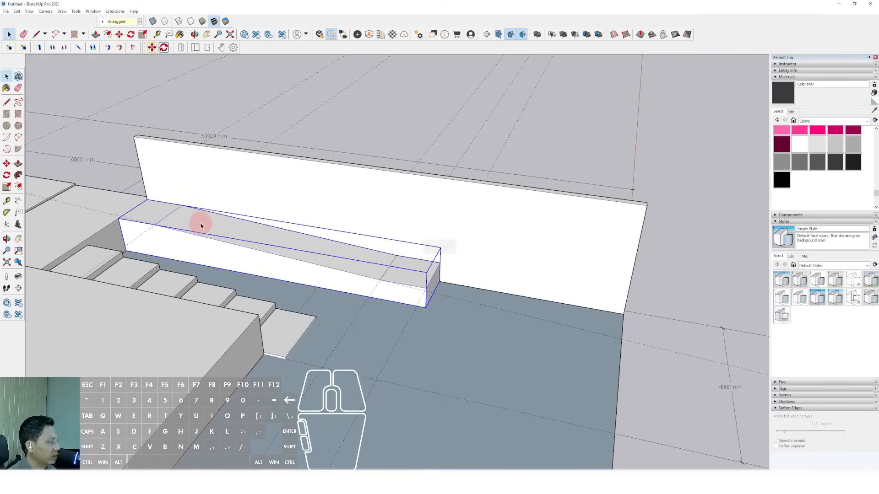
{"action": "scroll", "coordinate": [200, 222], "scroll_direction": "up", "scroll_amount": 3}
{"action": "scroll", "coordinate": [159, 220], "scroll_direction": "up", "scroll_amount": 1}
{"action": "key", "text": "m"}
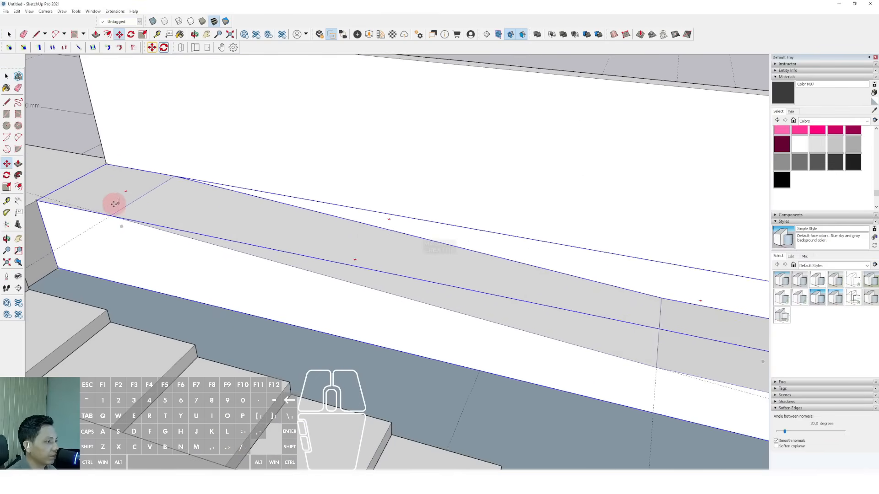
{"action": "left_click", "coordinate": [111, 216]}
{"action": "scroll", "coordinate": [158, 211], "scroll_direction": "down", "scroll_amount": 4}
{"action": "middle_click_drag", "start_coordinate": [397, 274], "coordinate": [359, 246], "text": "shift"}
{"action": "scroll", "coordinate": [357, 246], "scroll_direction": "up", "scroll_amount": 2}
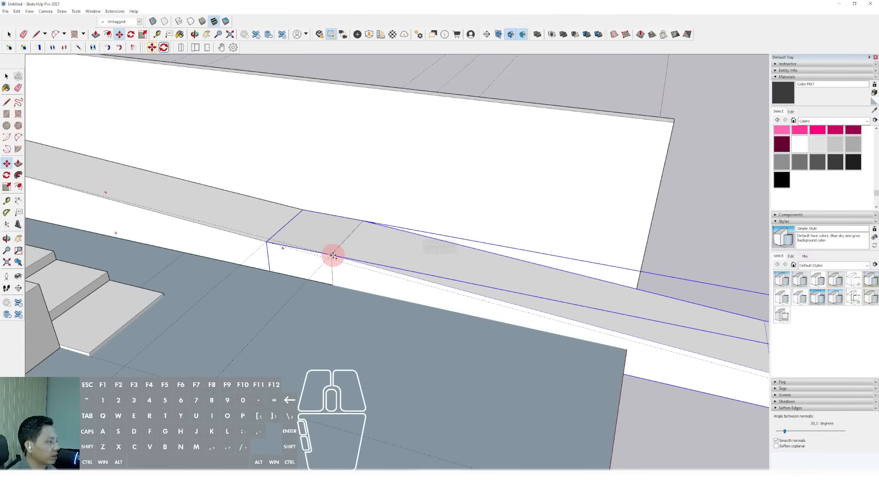
{"action": "left_click", "coordinate": [333, 256]}
{"action": "key", "text": "space"}
{"action": "scroll", "coordinate": [346, 245], "scroll_direction": "down", "scroll_amount": 4}
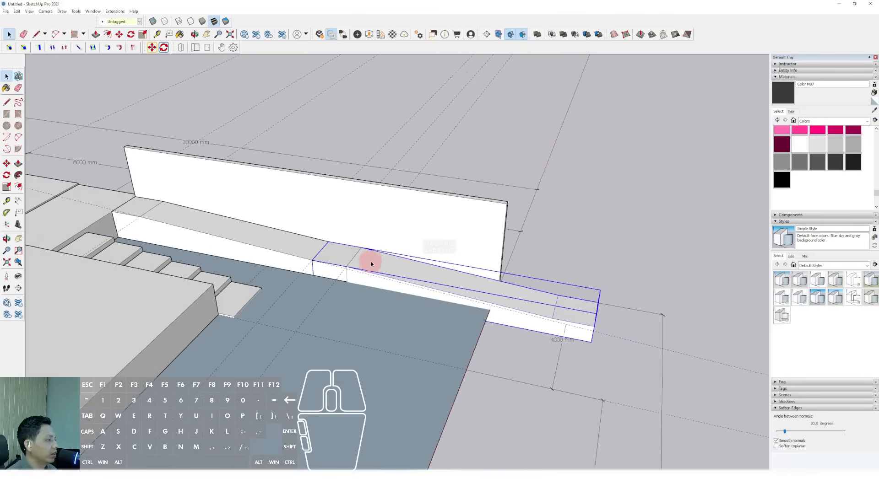
- Open the copied ramp, split its front face vertically at the slope's start, and Push/Pull away the overlapping flat part
{"action": "scroll", "coordinate": [375, 266], "scroll_direction": "up", "scroll_amount": 2}
{"action": "triple_click", "coordinate": [343, 276]}
{"action": "key", "text": "l"}
{"action": "scroll", "coordinate": [337, 268], "scroll_direction": "up", "scroll_amount": 1}
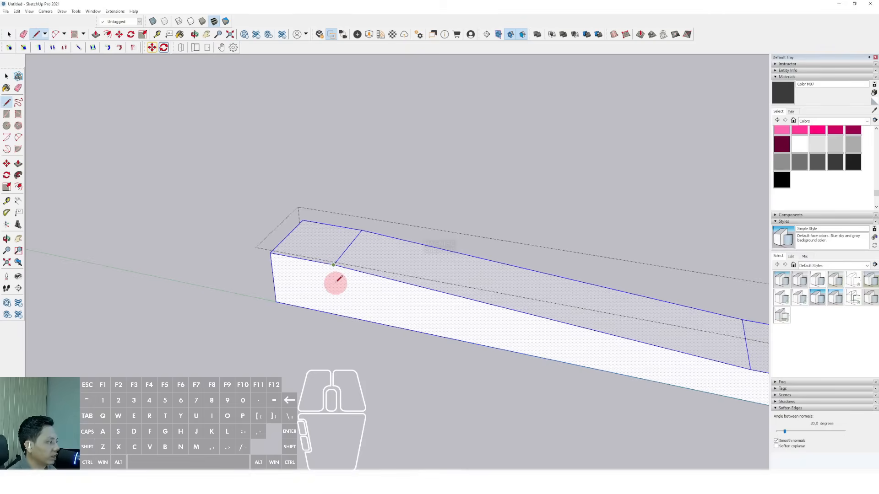
{"action": "left_click", "coordinate": [336, 323]}
{"action": "key", "text": "space"}
{"action": "key", "text": "p"}
{"action": "left_click", "coordinate": [281, 276]}
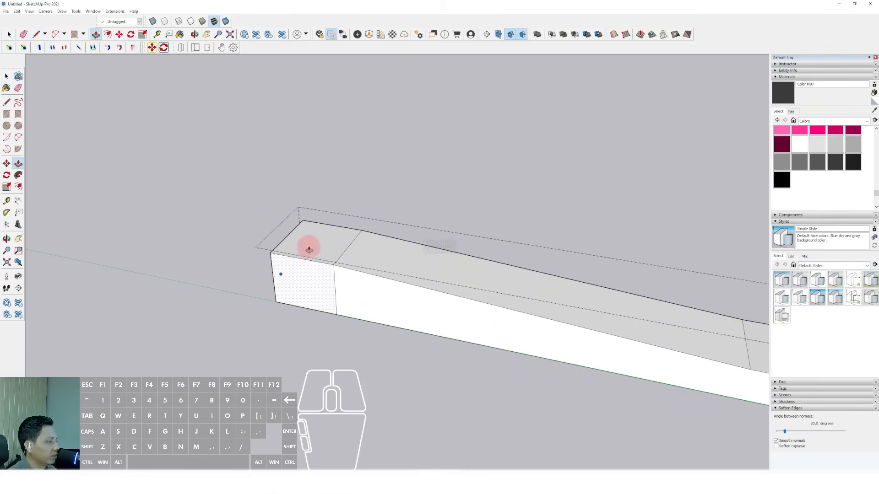
{"action": "left_click", "coordinate": [330, 229]}
- Place vertical Tape Measure guides across the second ramp for its landing's outer end near the wall's end and its inner start
{"action": "scroll", "coordinate": [462, 181], "scroll_direction": "down", "scroll_amount": 4}
{"action": "middle_click_drag", "start_coordinate": [463, 180], "coordinate": [392, 270]}
{"action": "scroll", "coordinate": [454, 302], "scroll_direction": "up", "scroll_amount": 2}
{"action": "left_click", "coordinate": [472, 291]}
{"action": "scroll", "coordinate": [549, 266], "scroll_direction": "up", "scroll_amount": 2}
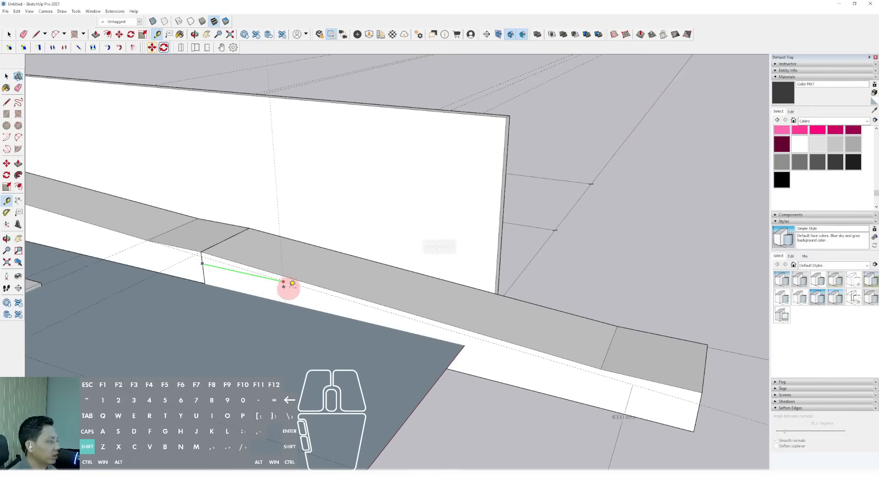
{"action": "left_click", "coordinate": [511, 114]}
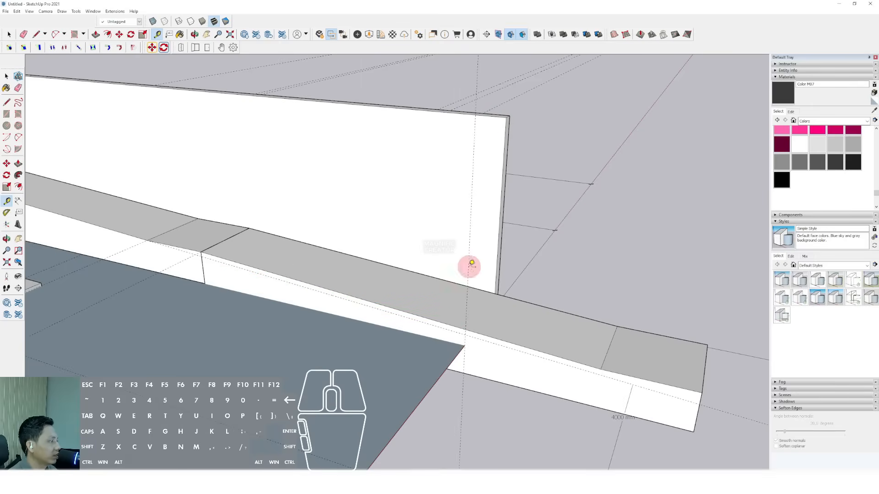
{"action": "middle_click_drag", "start_coordinate": [468, 265], "coordinate": [491, 249]}
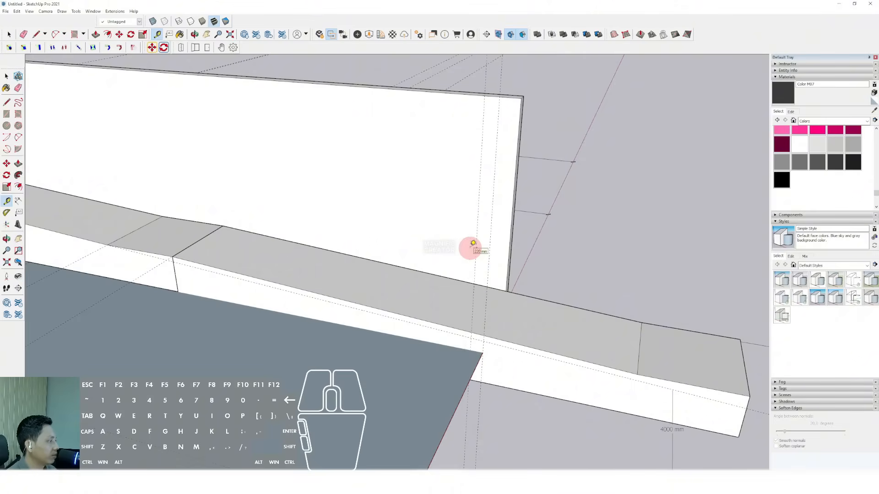
{"action": "middle_click_drag", "start_coordinate": [458, 248], "coordinate": [447, 276]}
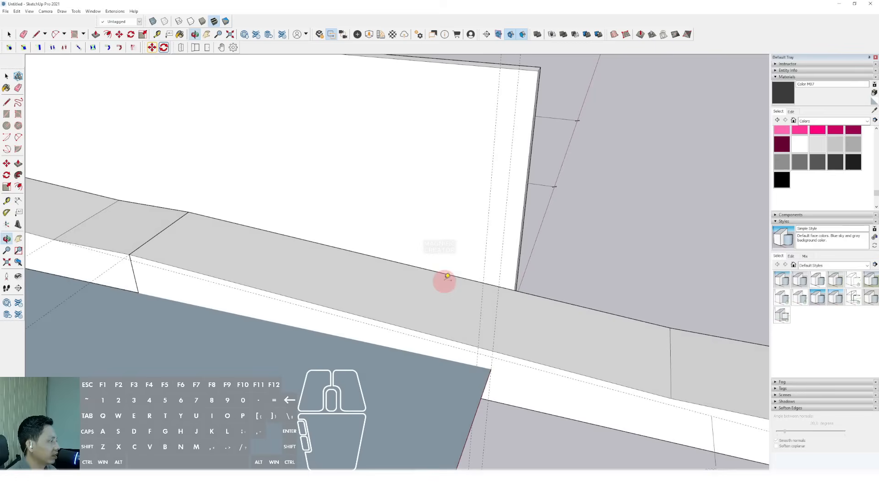
{"action": "left_click", "coordinate": [486, 249]}
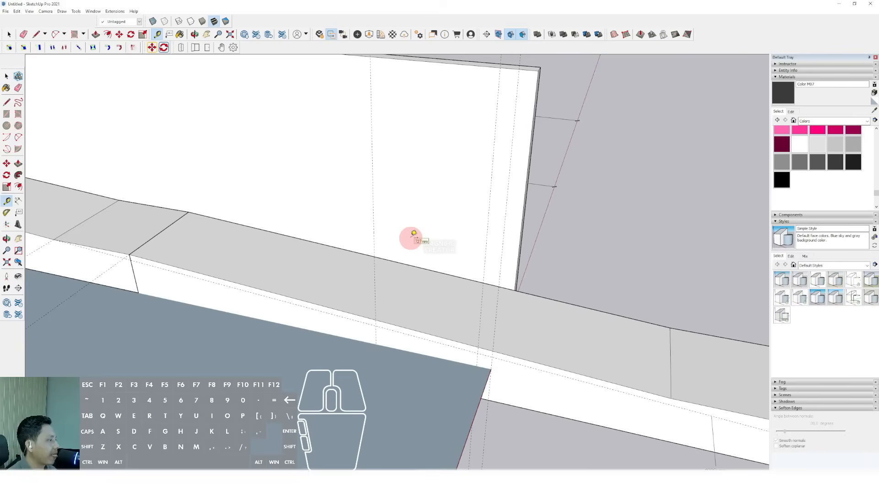
- Open the second ramp group and draw a level landing face from the slope at the first guide to the outer guide
{"action": "middle_click_drag", "start_coordinate": [413, 234], "coordinate": [413, 273]}
{"action": "double_click", "coordinate": [383, 273]}
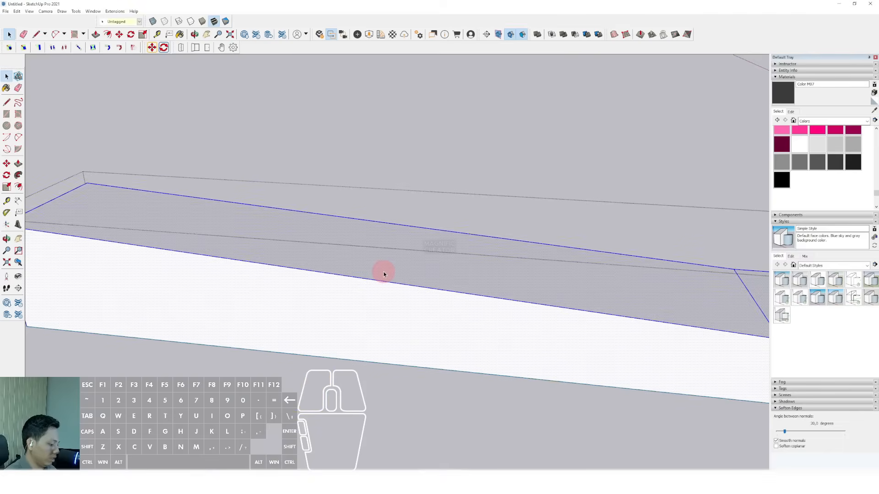
{"action": "scroll", "coordinate": [383, 273], "scroll_direction": "up", "scroll_amount": 1}
{"action": "key", "text": "l"}
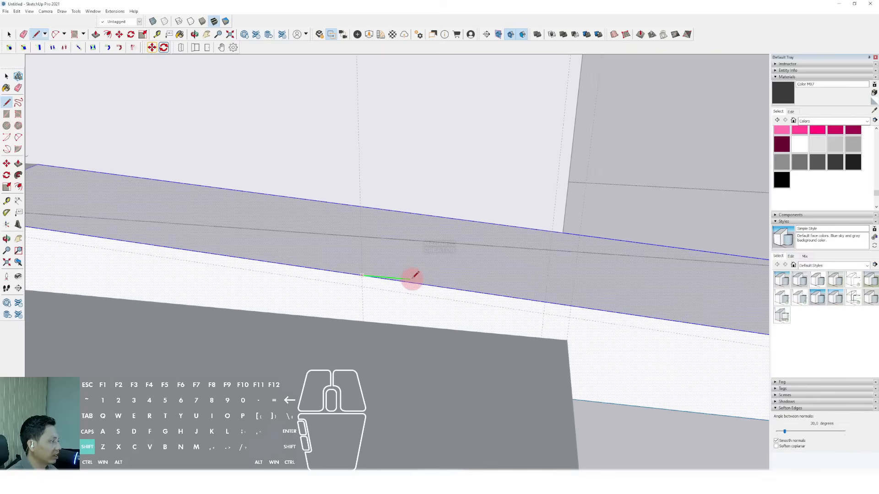
{"action": "left_click", "coordinate": [546, 289], "text": "shift"}
{"action": "middle_click_drag", "start_coordinate": [546, 289], "coordinate": [435, 313]}
- Push/Pull the landing face across the full width of the second ramp
{"action": "key", "text": "p"}
{"action": "left_click", "coordinate": [418, 314]}
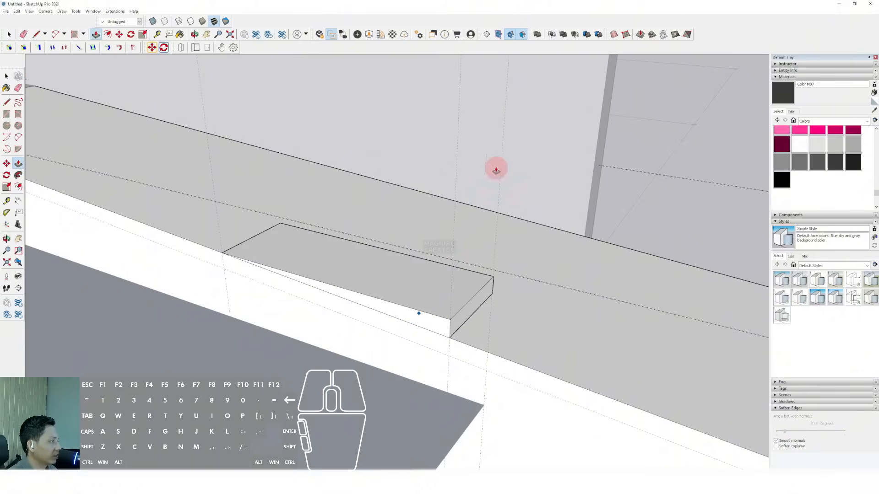
{"action": "left_click", "coordinate": [565, 151]}
{"action": "key", "text": "space"}
{"action": "scroll", "coordinate": [511, 217], "scroll_direction": "down", "scroll_amount": 2}
{"action": "scroll", "coordinate": [477, 280], "scroll_direction": "up", "scroll_amount": 1}
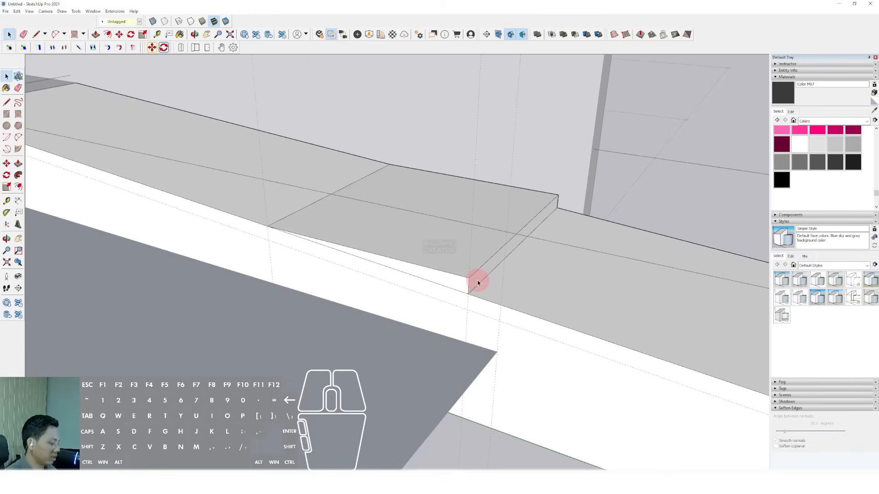
- Trim the overshooting vertical edge at the landing's end and remove the part of the second ramp beyond it
{"action": "scroll", "coordinate": [476, 280], "scroll_direction": "down", "scroll_amount": 2}
{"action": "key", "text": "e"}
{"action": "scroll", "coordinate": [470, 323], "scroll_direction": "down", "scroll_amount": 3}
{"action": "left_click", "coordinate": [463, 406]}
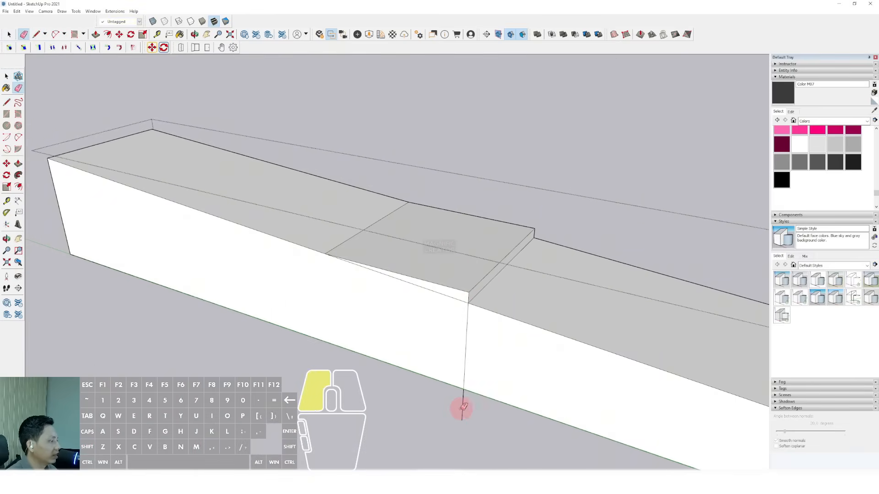
{"action": "key", "text": "space"}
{"action": "left_click", "coordinate": [575, 246]}
{"action": "key", "text": "Delete"}
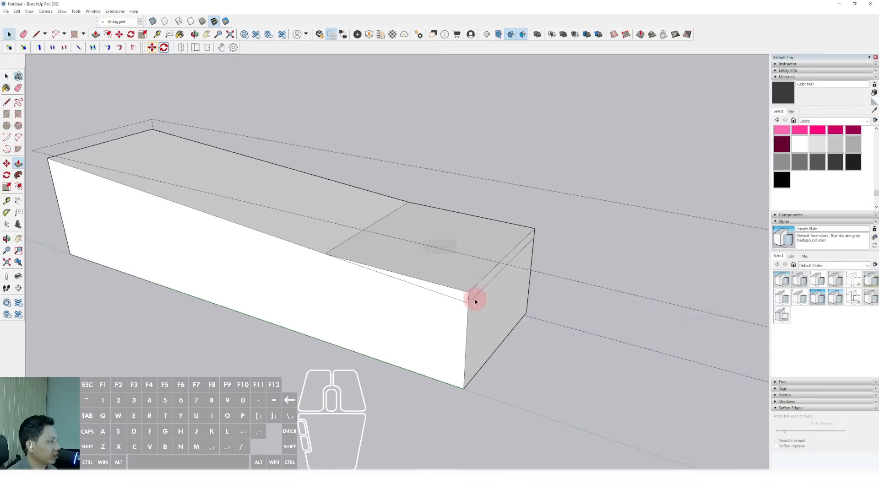
{"action": "middle_click_drag", "start_coordinate": [475, 301], "coordinate": [410, 289]}
- Erase the leftover slope edges on the second landing's side and end faces, and leave the group
{"action": "left_click_drag", "start_coordinate": [76, 314], "coordinate": [465, 355]}
{"action": "middle_click_drag", "start_coordinate": [465, 355], "coordinate": [425, 294]}
{"action": "mouse_move", "coordinate": [654, 217]}
{"action": "middle_mouse_down"}
{"action": "mouse_move", "coordinate": [531, 295]}
{"action": "mouse_move", "coordinate": [471, 319]}
{"action": "mouse_move", "coordinate": [509, 357]}
{"action": "mouse_move", "coordinate": [466, 313]}
{"action": "mouse_move", "coordinate": [483, 278]}
{"action": "mouse_move", "coordinate": [486, 301]}
{"action": "mouse_move", "coordinate": [467, 310]}
{"action": "middle_mouse_up"}
{"action": "scroll", "coordinate": [483, 278], "scroll_direction": "up", "scroll_amount": 2}
{"action": "double_click", "coordinate": [484, 277]}
{"action": "triple_click", "coordinate": [487, 302]}
{"action": "key", "text": "e"}
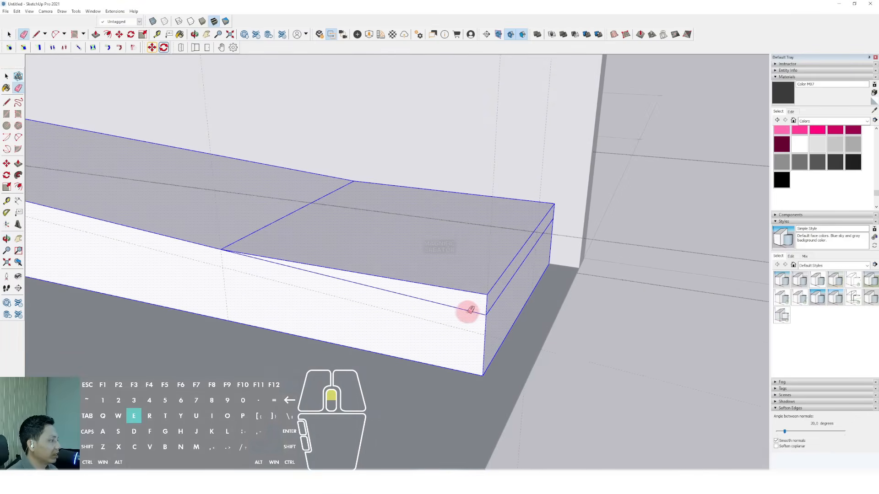
{"action": "left_click", "coordinate": [505, 298]}
{"action": "key", "text": "space"}
{"action": "scroll", "coordinate": [485, 304], "scroll_direction": "down", "scroll_amount": 3}
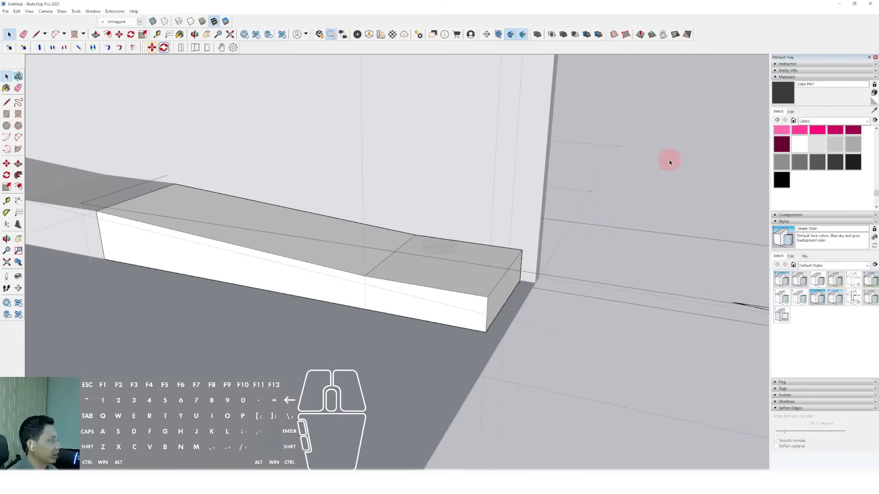
{"action": "left_click", "coordinate": [668, 161]}
- Draw a rectangle covering the second landing's long side face and Push/Pull it outward into a block beside the landing
{"action": "scroll", "coordinate": [464, 261], "scroll_direction": "down", "scroll_amount": 2}
{"action": "middle_click_drag", "start_coordinate": [463, 261], "coordinate": [428, 314]}
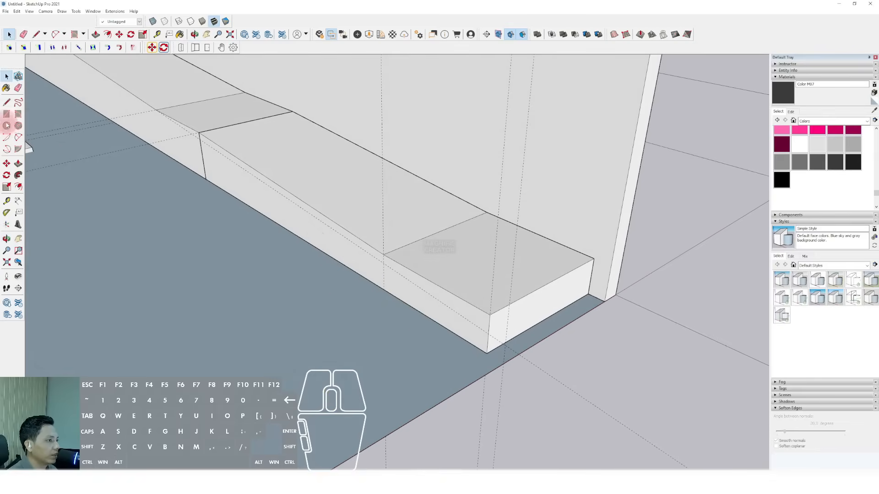
{"action": "scroll", "coordinate": [385, 277], "scroll_direction": "up", "scroll_amount": 2}
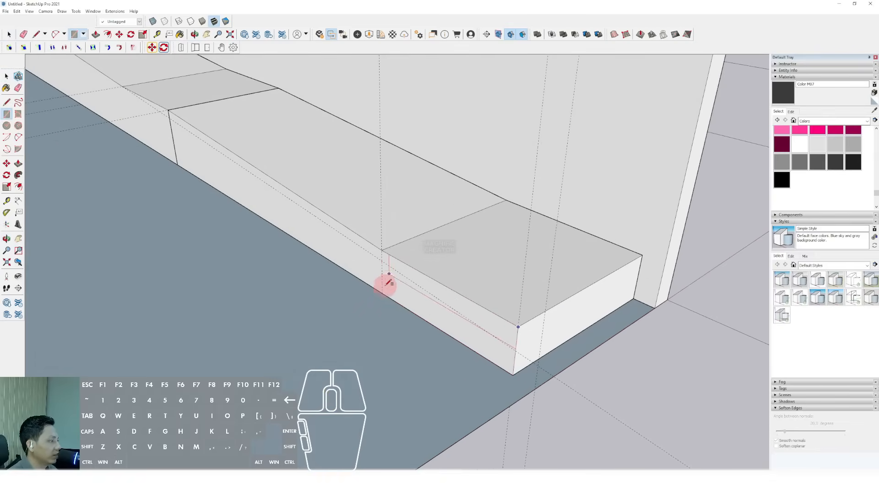
{"action": "left_click", "coordinate": [383, 289]}
{"action": "middle_click_drag", "start_coordinate": [386, 290], "coordinate": [442, 293]}
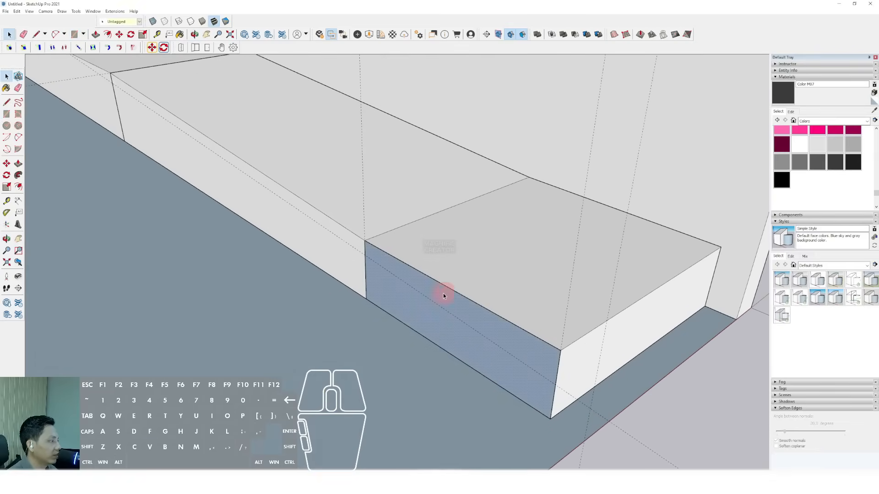
{"action": "key", "text": "p"}
{"action": "left_click", "coordinate": [431, 280]}
{"action": "middle_click_drag", "start_coordinate": [222, 360], "coordinate": [230, 352]}
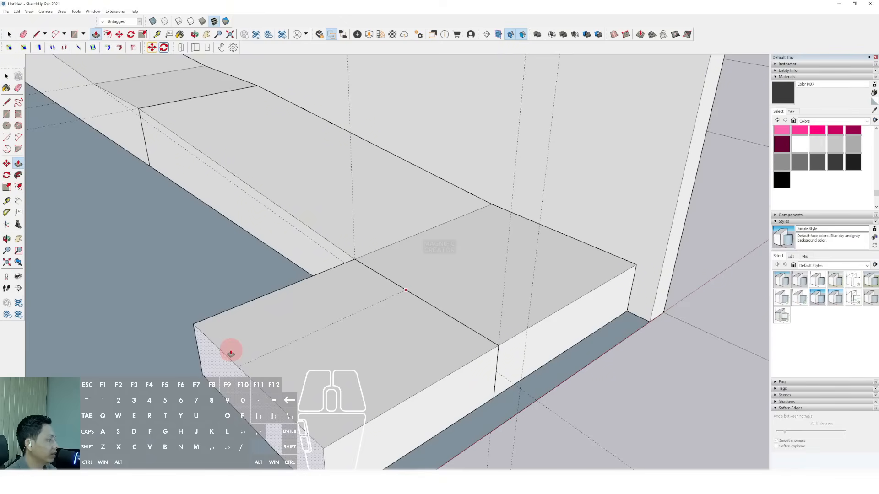
{"action": "key", "text": "space"}
- Select the new block beside the second landing and make it a group
{"action": "middle_click_drag", "start_coordinate": [254, 350], "coordinate": [436, 247]}
{"action": "left_click", "coordinate": [436, 247]}
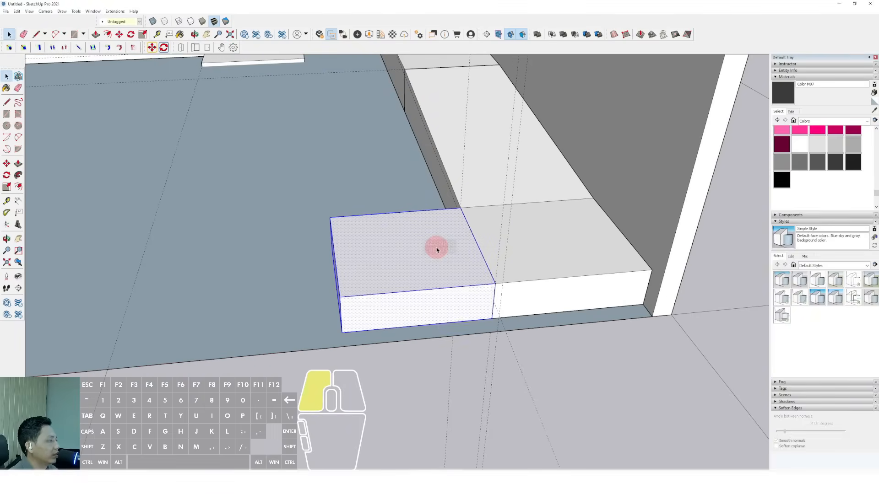
{"action": "right_click", "coordinate": [435, 248]}
{"action": "left_click", "coordinate": [453, 298]}
{"action": "middle_click_drag", "start_coordinate": [455, 304], "coordinate": [419, 306]}
- Try to move the grouped block along the red axis, away from the landing towards the stair's line
{"action": "key", "text": "m"}
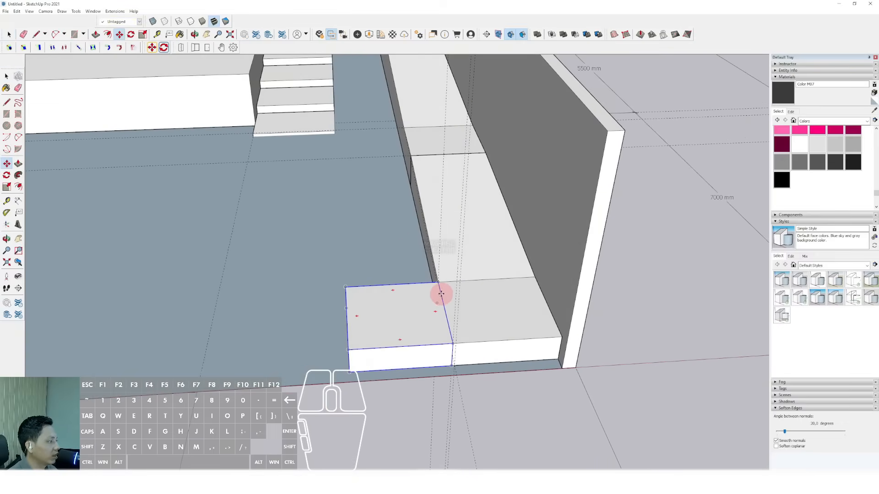
{"action": "left_click_drag", "start_coordinate": [441, 294], "coordinate": [374, 292]}
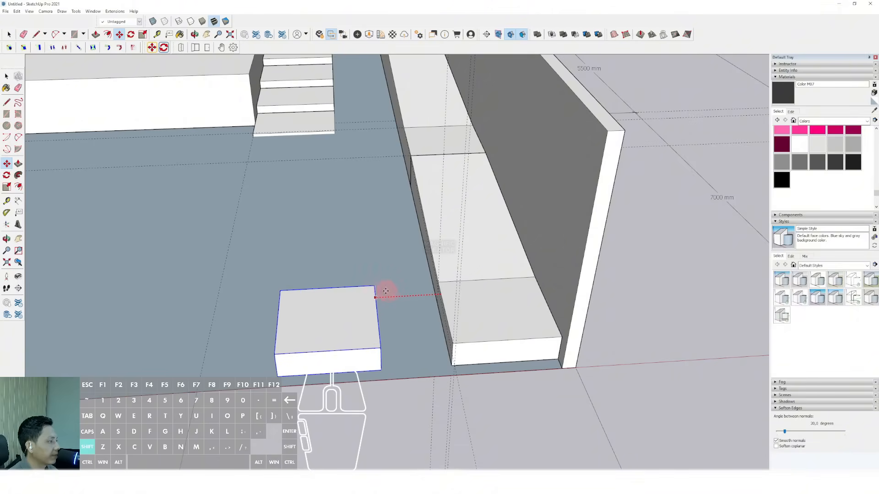
{"action": "scroll", "coordinate": [389, 292], "scroll_direction": "down", "scroll_amount": 3}
{"action": "middle_click_drag", "start_coordinate": [389, 292], "coordinate": [422, 280], "text": "shift"}
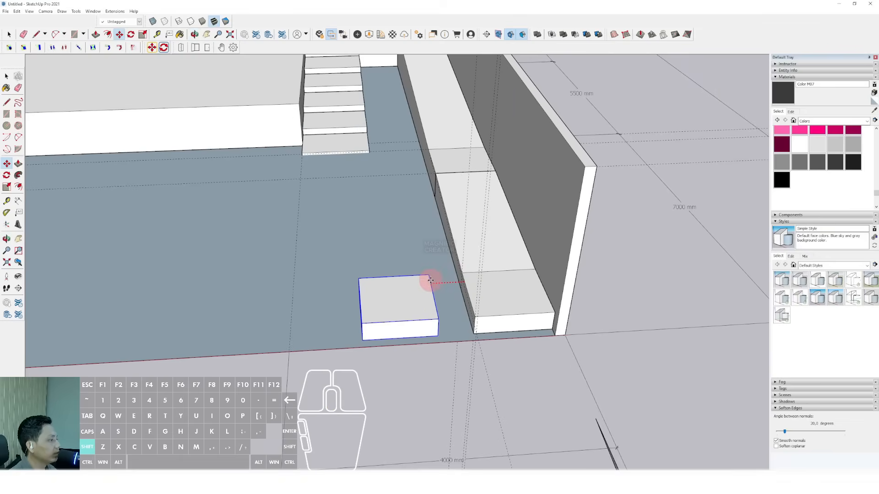
{"action": "left_click_drag", "start_coordinate": [360, 285], "coordinate": [367, 283]}
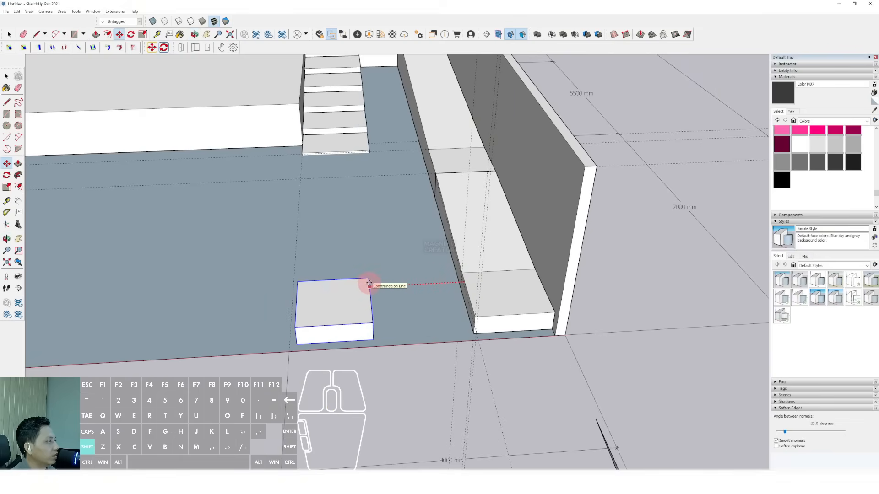
{"action": "scroll", "coordinate": [403, 281], "scroll_direction": "down", "scroll_amount": 4, "text": "shift"}
{"action": "scroll", "coordinate": [405, 283], "scroll_direction": "up", "scroll_amount": 4, "text": "shift"}
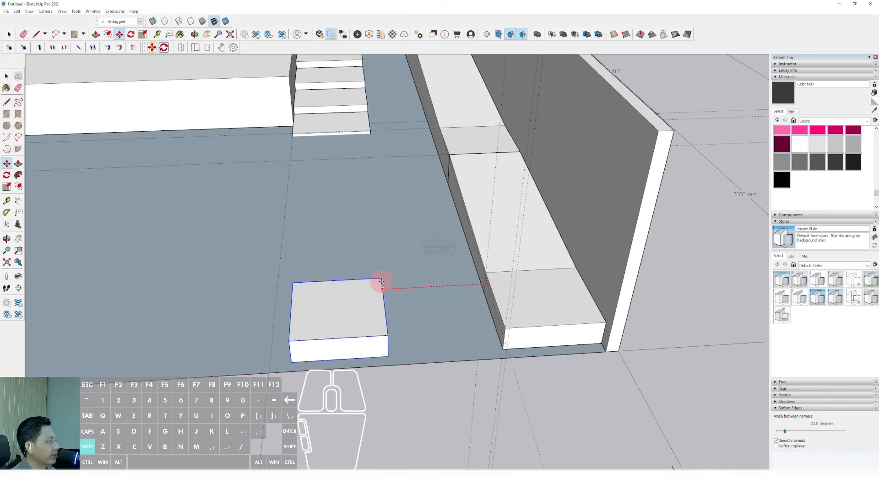
{"action": "left_click", "coordinate": [371, 284]}
- Try to align the block's corner with the stair's side corner along the red axis, and undo both block moves
{"action": "middle_click_drag", "start_coordinate": [371, 284], "coordinate": [320, 290]}
{"action": "left_click", "coordinate": [320, 290]}
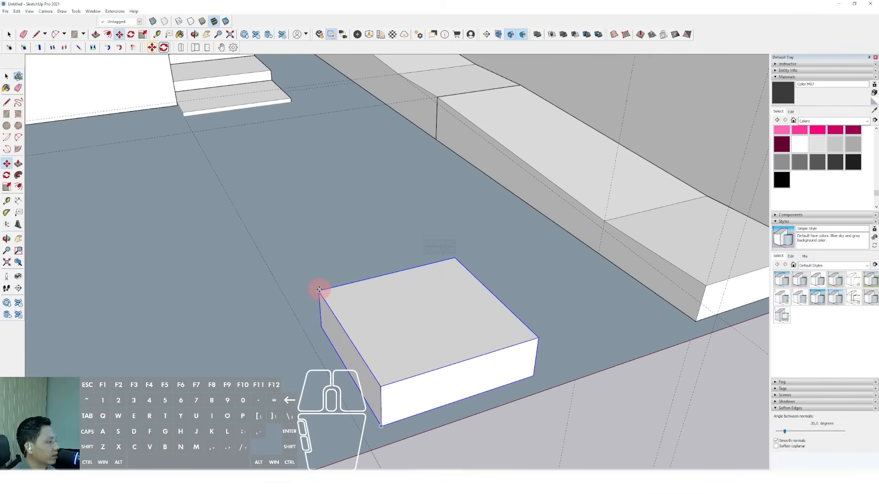
{"action": "key", "text": "shift"}
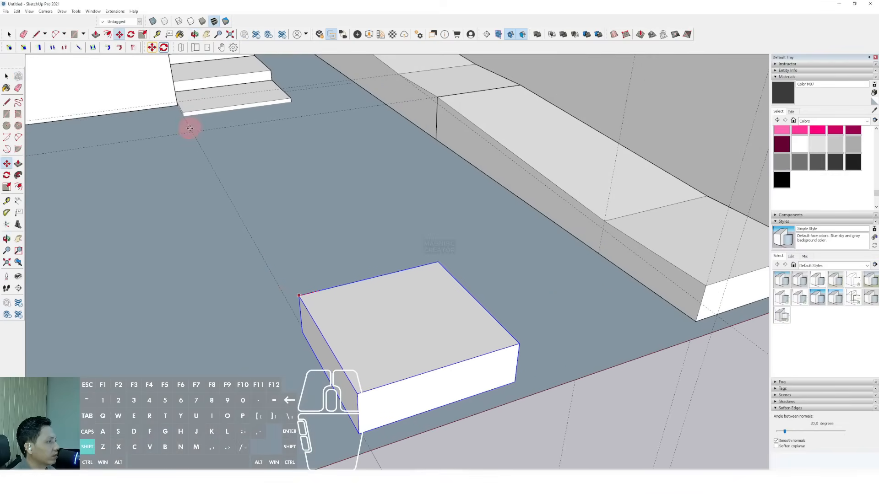
{"action": "scroll", "coordinate": [190, 117], "scroll_direction": "down", "scroll_amount": 3, "text": "shift"}
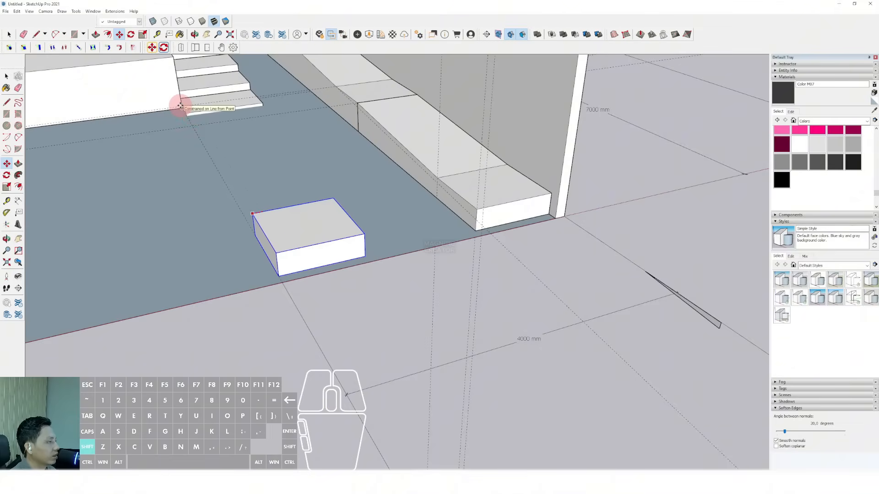
{"action": "scroll", "coordinate": [349, 173], "scroll_direction": "down", "scroll_amount": 3}
{"action": "middle_click_drag", "start_coordinate": [349, 173], "coordinate": [307, 330]}
{"action": "scroll", "coordinate": [311, 321], "scroll_direction": "up", "scroll_amount": 5}
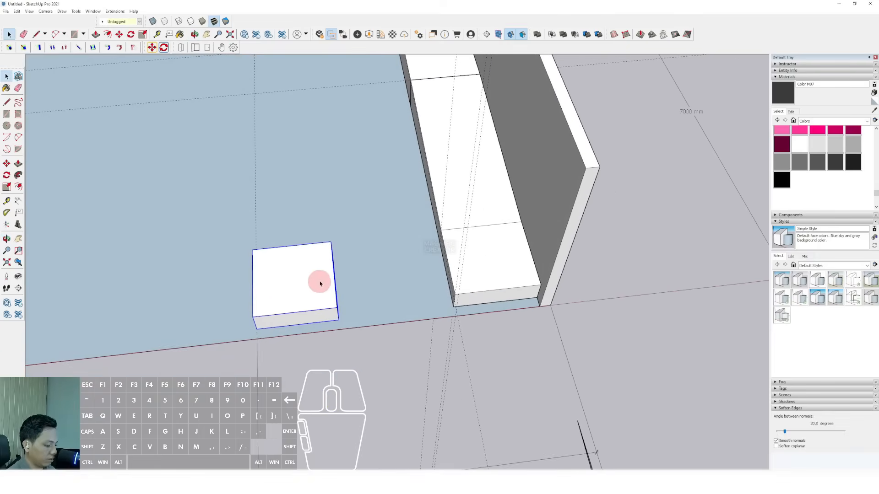
{"action": "key", "text": "ctrl+z"}
{"action": "key", "text": "ctrl+z"}
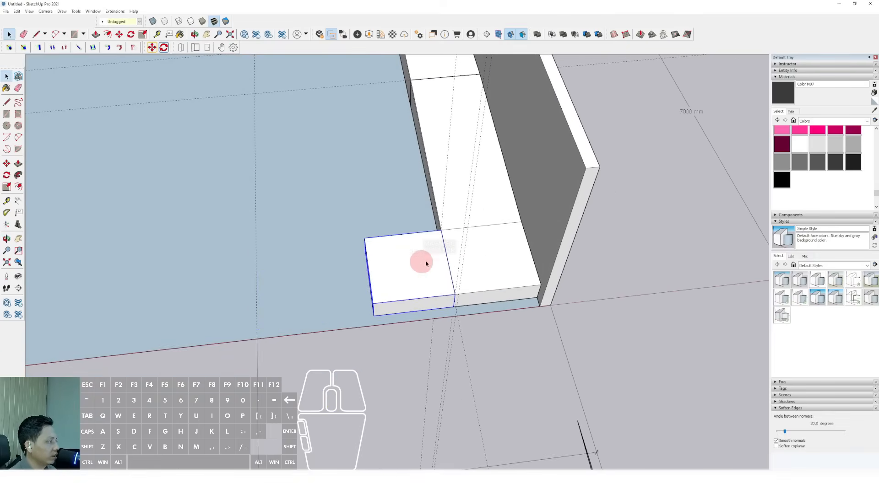
- Move the grouped block a short distance along the red axis, leaving a gap between it and the second landing
{"action": "scroll", "coordinate": [425, 263], "scroll_direction": "up", "scroll_amount": 2}
{"action": "middle_click_drag", "start_coordinate": [425, 262], "coordinate": [432, 288]}
{"action": "key", "text": "m"}
{"action": "key", "text": "ctrl"}
{"action": "left_click_drag", "start_coordinate": [445, 241], "coordinate": [411, 232]}
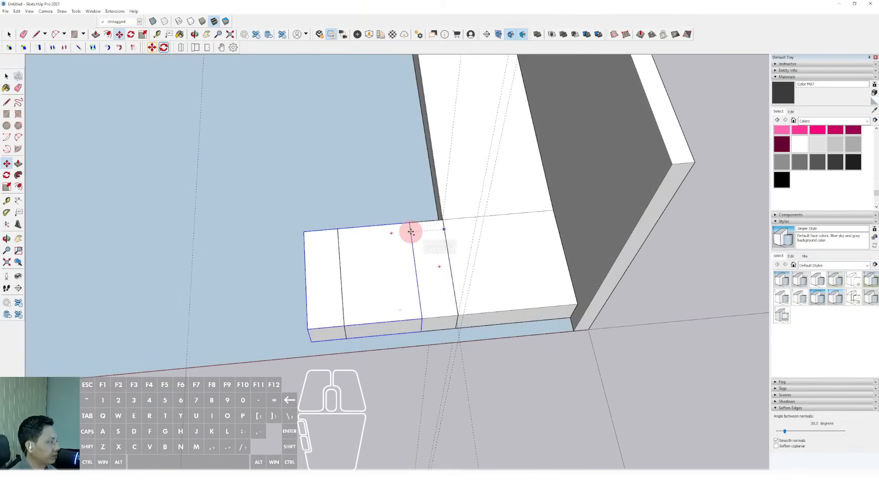
{"action": "key", "text": "ctrl"}
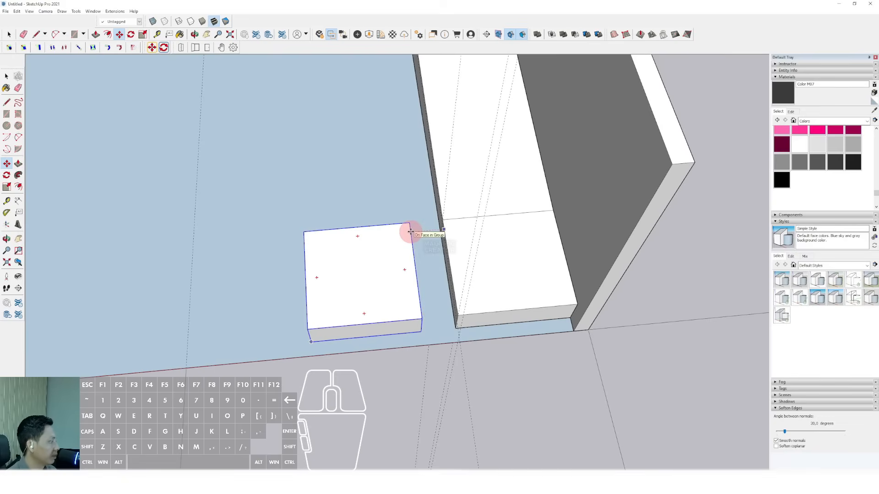
{"action": "key", "text": "Return"}
- Copy the lower ramp run with its end landing out onto the slab beside the existing ramp
{"action": "middle_click_drag", "start_coordinate": [411, 235], "coordinate": [368, 202]}
{"action": "triple_click", "coordinate": [433, 196]}
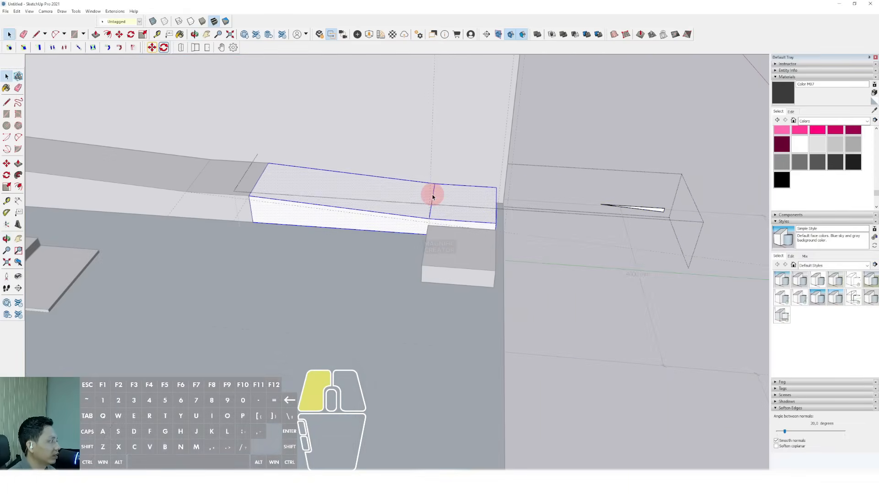
{"action": "left_click", "coordinate": [635, 207]}
{"action": "middle_click_drag", "start_coordinate": [523, 218], "coordinate": [405, 211]}
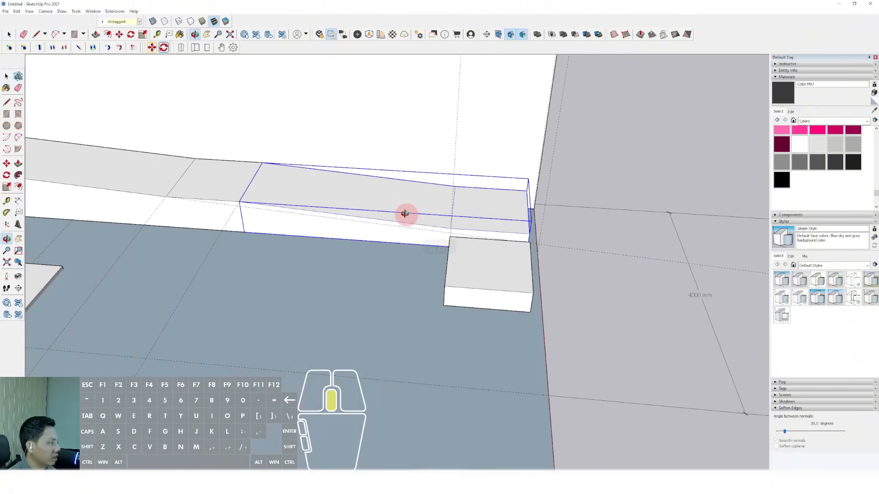
{"action": "key", "text": "m"}
{"action": "left_click", "coordinate": [433, 259]}
{"action": "left_click", "coordinate": [294, 327]}
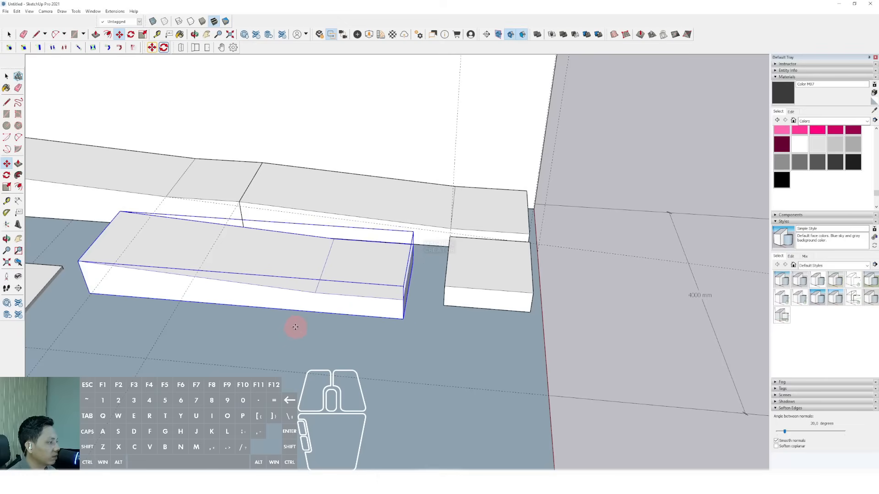
- Rotate the copied ramp run 180 degrees on the slab so its slope faces the opposite way
{"action": "key", "text": "space"}
{"action": "scroll", "coordinate": [310, 326], "scroll_direction": "up", "scroll_amount": 2}
{"action": "key", "text": "q"}
{"action": "left_click", "coordinate": [305, 321]}
{"action": "left_click", "coordinate": [335, 322]}
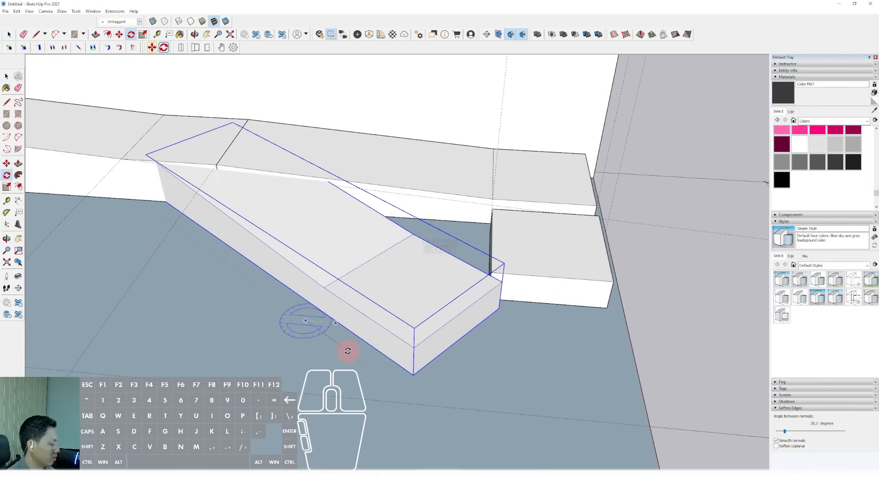
{"action": "type", "text": "90"}
{"action": "key", "text": "Return"}
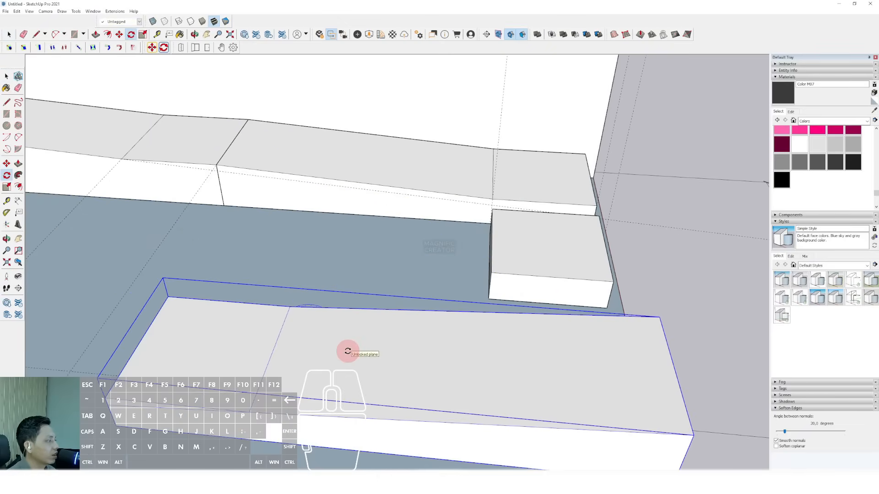
{"action": "key", "text": "space"}
{"action": "scroll", "coordinate": [471, 300], "scroll_direction": "down", "scroll_amount": 2}
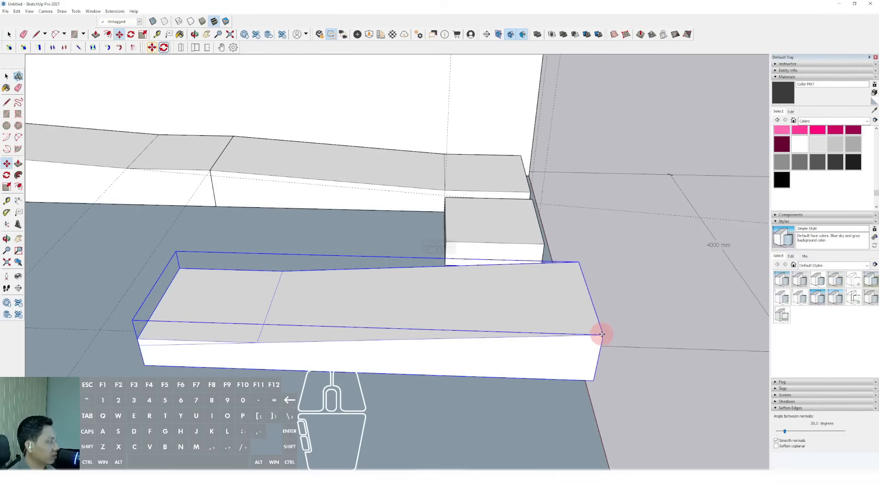
- Move the rotated run by its high end's top corner so it meets the top corner of the separate block
{"action": "key", "text": "m"}
{"action": "left_click", "coordinate": [599, 333]}
{"action": "scroll", "coordinate": [447, 238], "scroll_direction": "up", "scroll_amount": 3}
{"action": "middle_click_drag", "start_coordinate": [406, 240], "coordinate": [353, 225]}
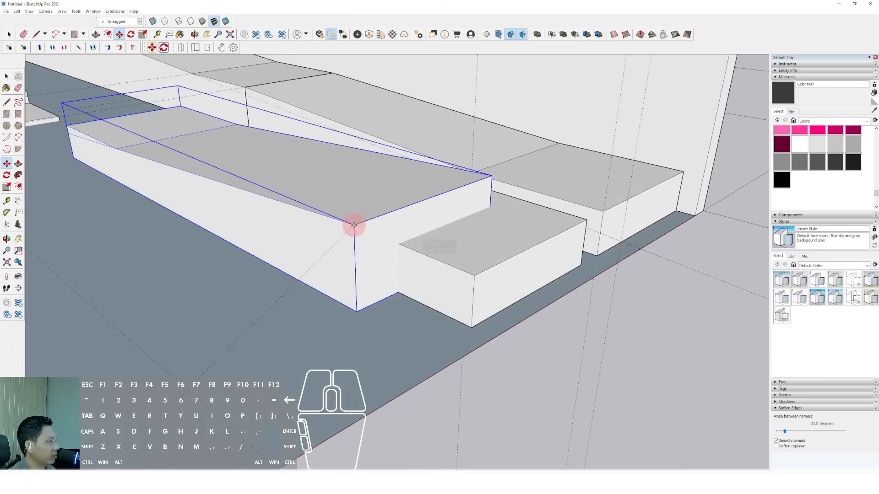
{"action": "scroll", "coordinate": [334, 199], "scroll_direction": "up", "scroll_amount": 2}
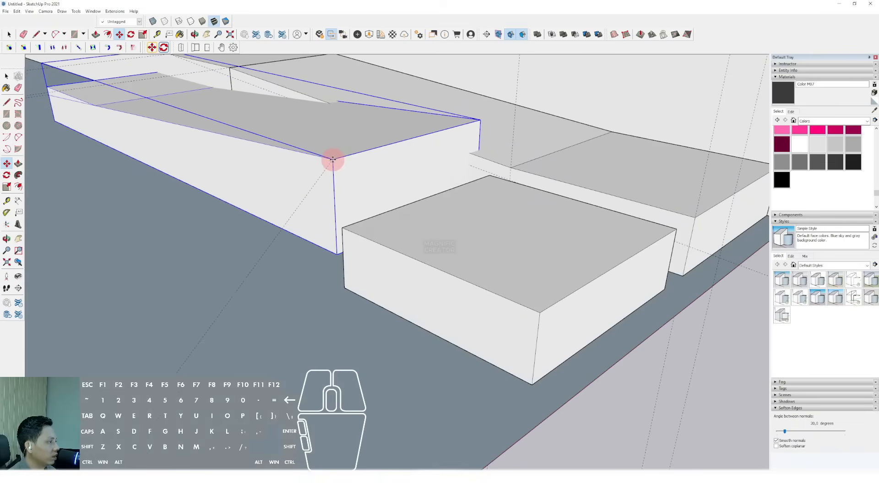
{"action": "left_click", "coordinate": [333, 158]}
{"action": "scroll", "coordinate": [333, 159], "scroll_direction": "up", "scroll_amount": 1}
{"action": "left_click", "coordinate": [333, 159]}
{"action": "key", "text": "shift"}
{"action": "left_click", "coordinate": [384, 245]}
- Open the copied run's group and Push/Pull its overhanging side face flush with the block's side
{"action": "middle_click_drag", "start_coordinate": [385, 247], "coordinate": [377, 301]}
{"action": "left_click", "coordinate": [328, 213]}
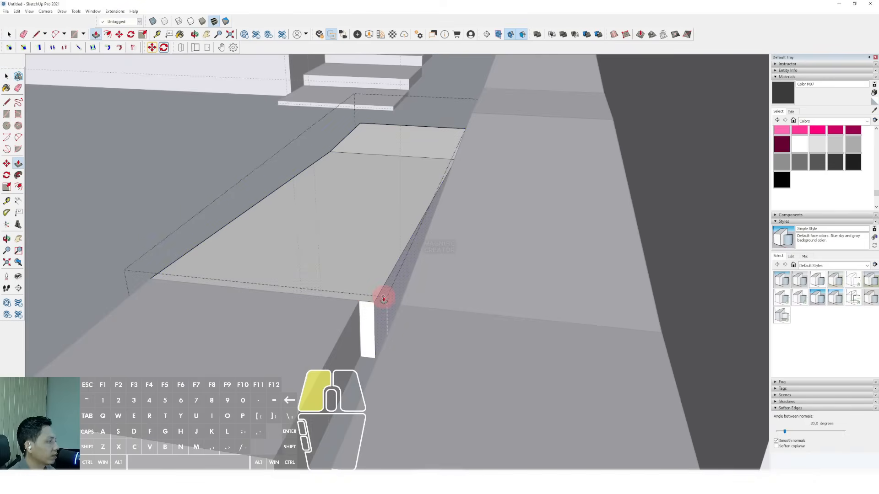
{"action": "left_click", "coordinate": [384, 299]}
{"action": "left_click", "coordinate": [348, 333]}
{"action": "key", "text": "space"}
- Push the level landing at the copied run's low end down through the base to remove it, and leave the group
{"action": "middle_click_drag", "start_coordinate": [348, 333], "coordinate": [268, 247]}
{"action": "scroll", "coordinate": [405, 252], "scroll_direction": "up", "scroll_amount": 2}
{"action": "key", "text": "p"}
{"action": "left_click", "coordinate": [339, 205]}
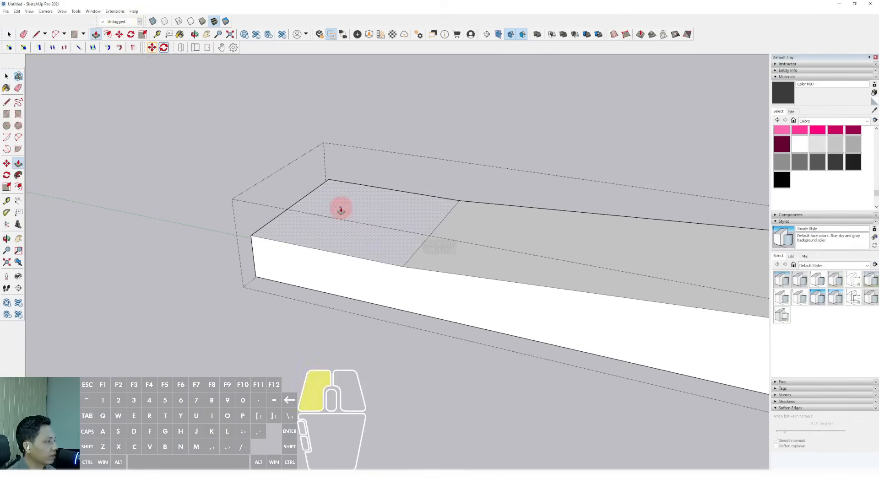
{"action": "left_click", "coordinate": [351, 285]}
{"action": "key", "text": "space"}
{"action": "scroll", "coordinate": [351, 285], "scroll_direction": "down", "scroll_amount": 3}
{"action": "left_click", "coordinate": [400, 169]}
- Lower the copied run vertically so its low end meets the slab surface
{"action": "middle_click_drag", "start_coordinate": [410, 294], "coordinate": [392, 310], "text": "shift"}
{"action": "scroll", "coordinate": [392, 310], "scroll_direction": "up", "scroll_amount": 6}
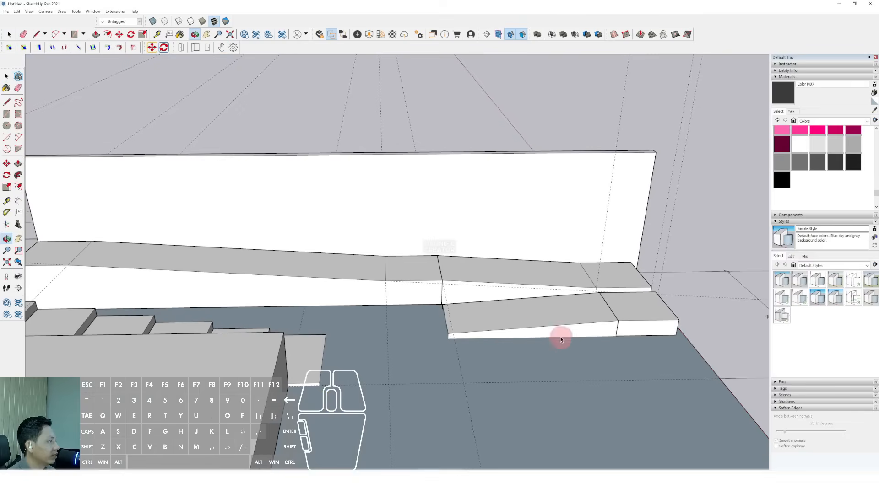
{"action": "middle_click_drag", "start_coordinate": [470, 321], "coordinate": [467, 300]}
{"action": "middle_click_drag", "start_coordinate": [517, 264], "coordinate": [415, 253], "text": "shift"}
{"action": "scroll", "coordinate": [491, 232], "scroll_direction": "up", "scroll_amount": 2}
{"action": "middle_click_drag", "start_coordinate": [448, 202], "coordinate": [444, 261]}
{"action": "left_click", "coordinate": [211, 306]}
{"action": "middle_click_drag", "start_coordinate": [211, 305], "coordinate": [231, 301]}
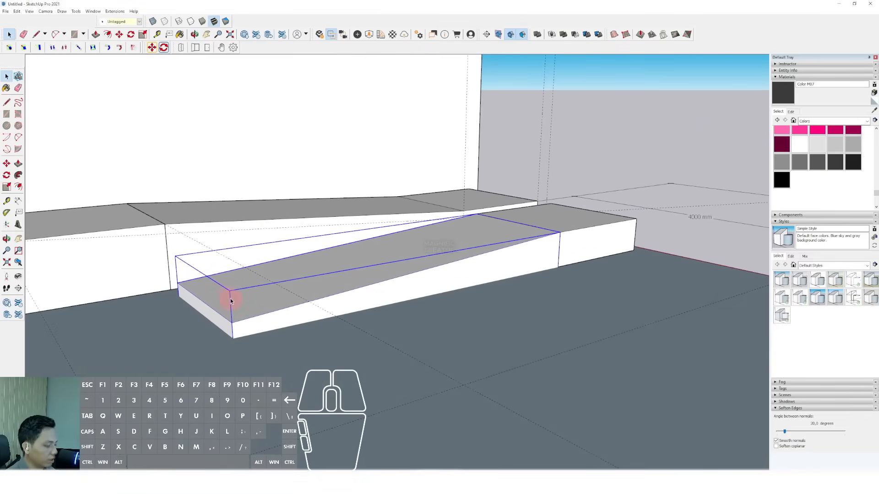
{"action": "left_click", "coordinate": [203, 367], "text": "shift"}
{"action": "key", "text": "space"}
- Lower the block vertically so its top edge meets the high end of the copied run
{"action": "middle_click_drag", "start_coordinate": [437, 229], "coordinate": [397, 252]}
{"action": "scroll", "coordinate": [397, 251], "scroll_direction": "up", "scroll_amount": 3}
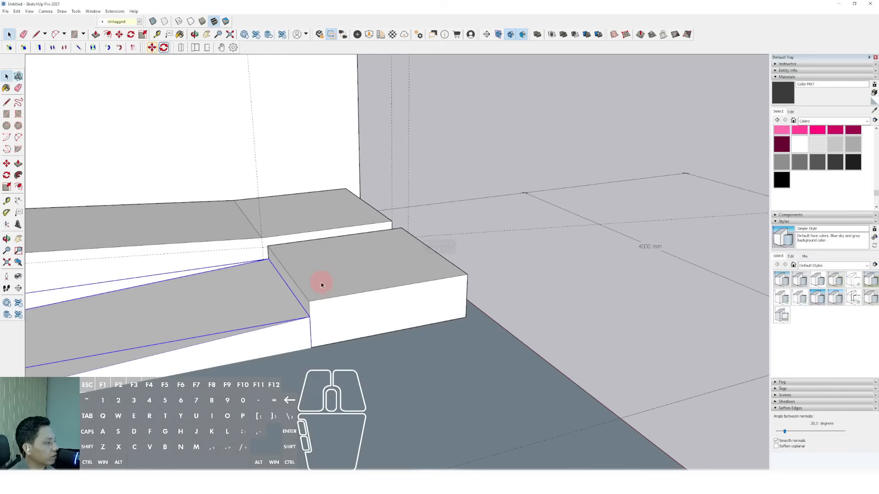
{"action": "left_click", "coordinate": [320, 282]}
{"action": "scroll", "coordinate": [325, 276], "scroll_direction": "up", "scroll_amount": 1}
{"action": "middle_click_drag", "start_coordinate": [333, 267], "coordinate": [354, 254]}
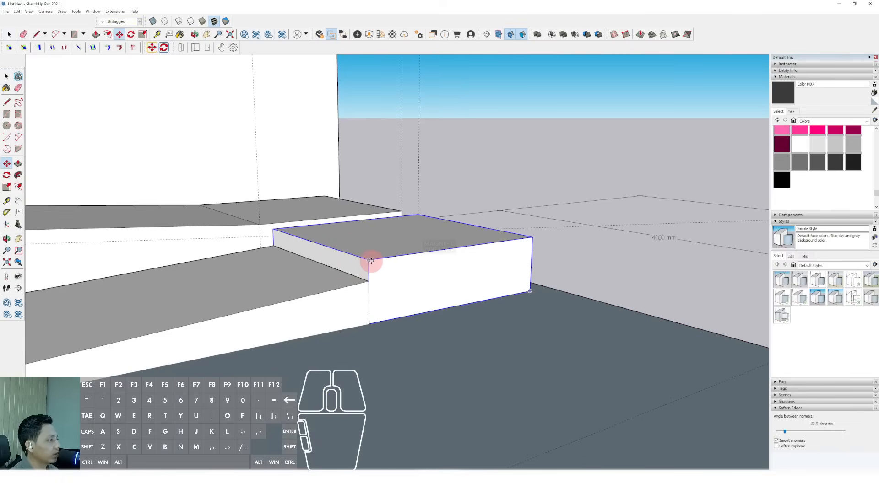
{"action": "left_click", "coordinate": [371, 261]}
{"action": "key", "text": "space"}
{"action": "scroll", "coordinate": [370, 267], "scroll_direction": "down", "scroll_amount": 2}
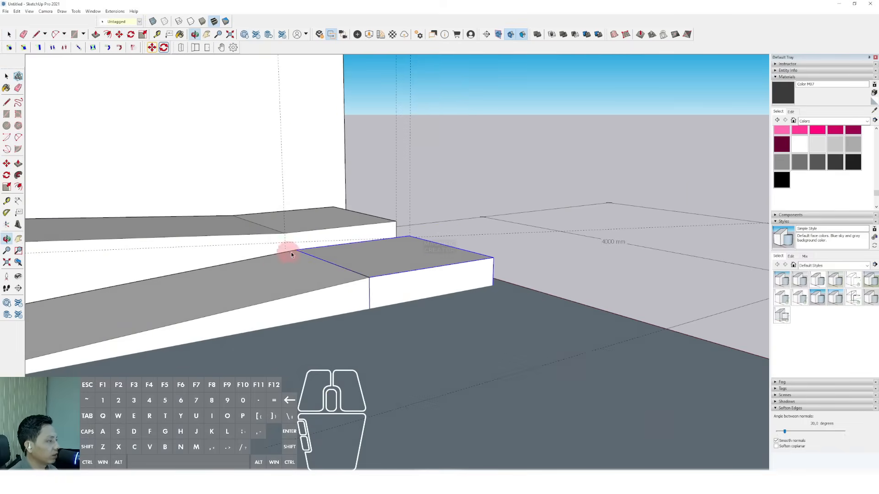
- Copy the lowered run from its high end's top corner to the top corner of the second landing
{"action": "middle_click_drag", "start_coordinate": [291, 251], "coordinate": [278, 252]}
{"action": "middle_click_drag", "start_coordinate": [339, 264], "coordinate": [234, 326]}
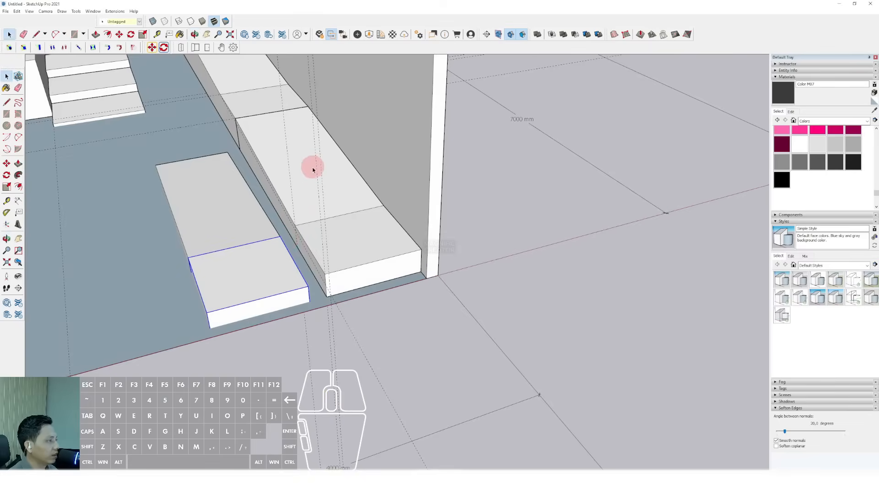
{"action": "middle_click_drag", "start_coordinate": [203, 227], "coordinate": [305, 222]}
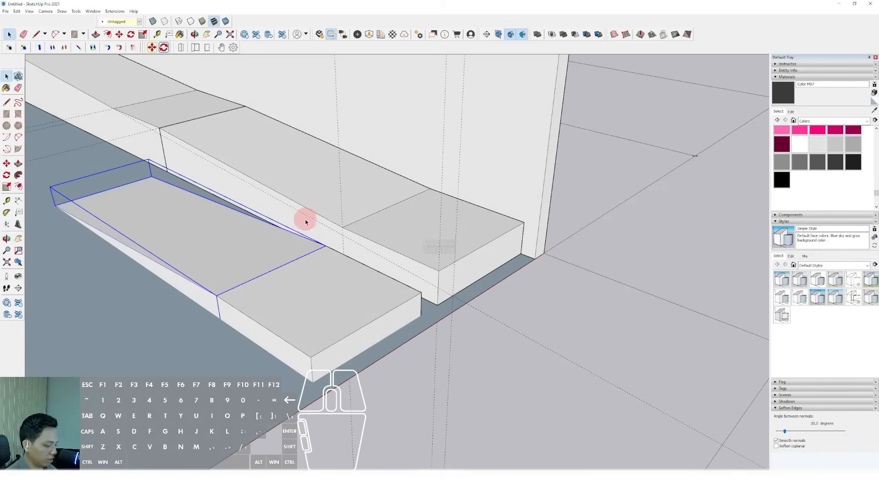
{"action": "left_click", "coordinate": [218, 295]}
{"action": "middle_click_drag", "start_coordinate": [339, 275], "coordinate": [293, 309]}
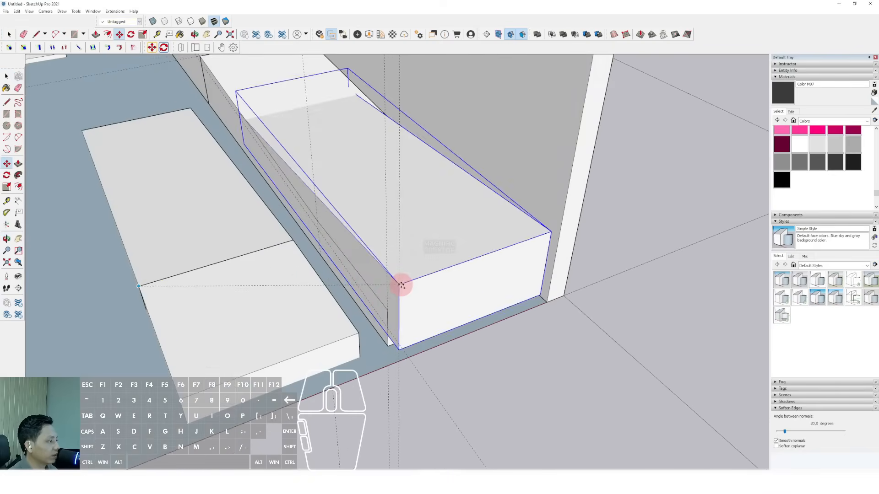
{"action": "left_click", "coordinate": [387, 310]}
- Rotate the new run copy about the landing's corner so it slopes away along the red axis, perpendicular to the main ramp
{"action": "key", "text": "q"}
{"action": "scroll", "coordinate": [387, 307], "scroll_direction": "up", "scroll_amount": 1}
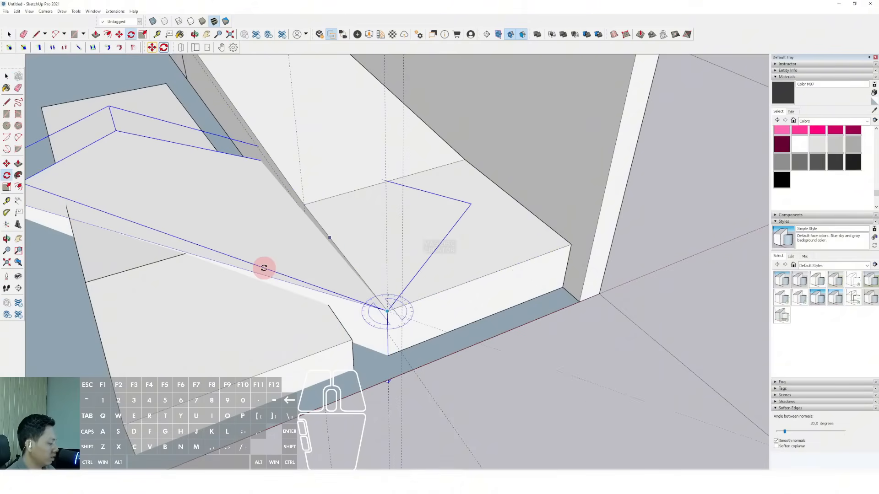
{"action": "middle_click_drag", "start_coordinate": [267, 269], "coordinate": [333, 186]}
{"action": "scroll", "coordinate": [304, 208], "scroll_direction": "up", "scroll_amount": 5}
- Move the block and its lower run together along the red axis until the block's top corner touches the perpendicular run's sloping edge
{"action": "key", "text": "space"}
{"action": "left_click", "coordinate": [309, 197]}
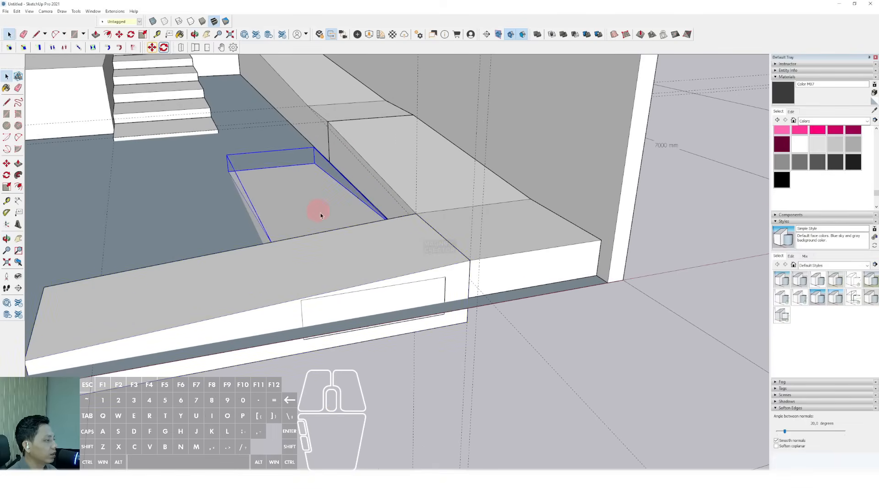
{"action": "left_click", "coordinate": [425, 293], "text": "shift"}
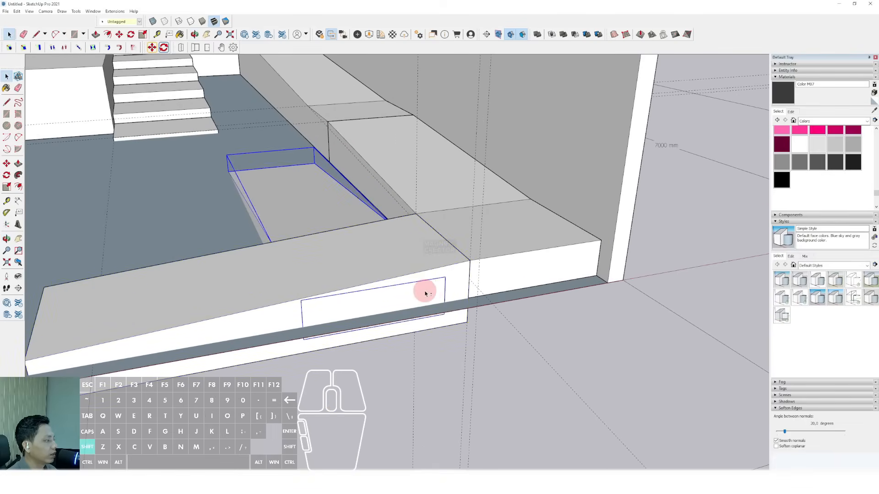
{"action": "left_click", "coordinate": [445, 279]}
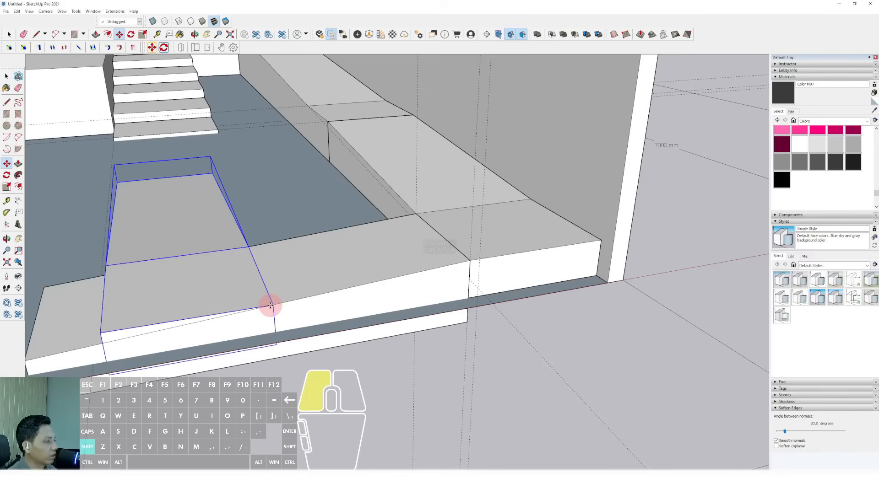
{"action": "middle_click_drag", "start_coordinate": [183, 237], "coordinate": [345, 269]}
{"action": "key", "text": "space"}
{"action": "scroll", "coordinate": [340, 246], "scroll_direction": "down", "scroll_amount": 4}
- Split the perpendicular run's side face with a vertical line at the block's corner and erase the line's overshoot below the base
{"action": "scroll", "coordinate": [335, 325], "scroll_direction": "up", "scroll_amount": 4}
{"action": "triple_click", "coordinate": [318, 328]}
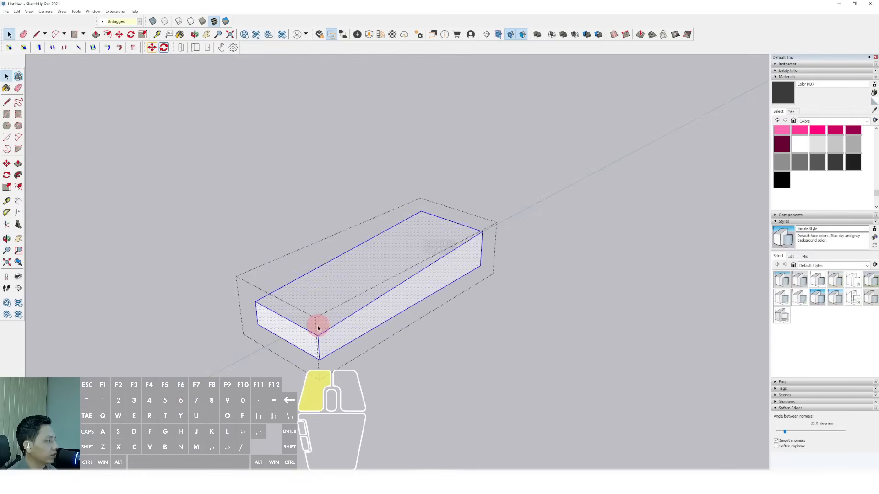
{"action": "scroll", "coordinate": [348, 312], "scroll_direction": "up", "scroll_amount": 3}
{"action": "key", "text": "l"}
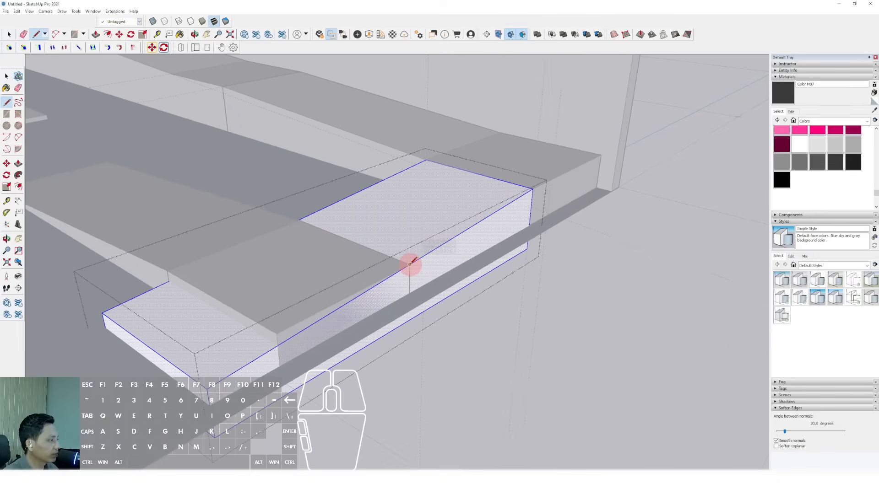
{"action": "left_click", "coordinate": [433, 406], "text": "shift"}
{"action": "key", "text": "e"}
{"action": "left_click", "coordinate": [412, 379]}
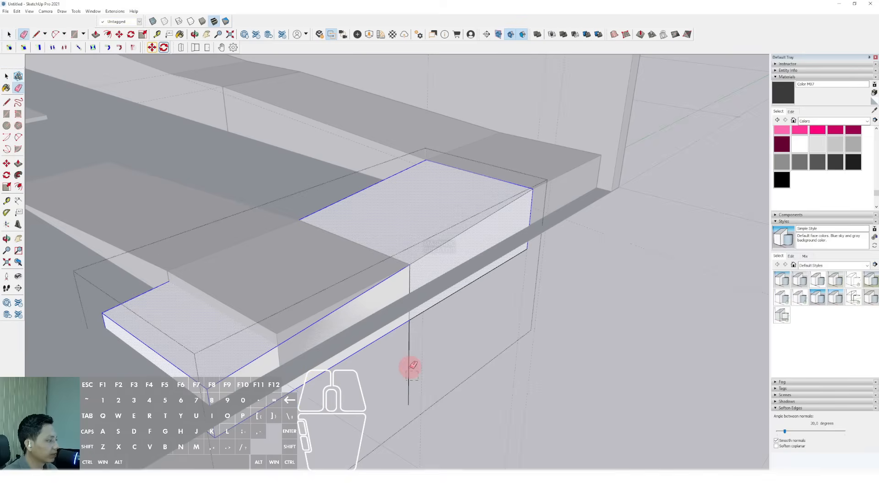
{"action": "key", "text": "space"}
{"action": "key", "text": "e"}
{"action": "left_click", "coordinate": [409, 362]}
{"action": "key", "text": "space"}
- Push/Pull the section of the perpendicular run beyond the dividing line away, so the run stops at the block
{"action": "scroll", "coordinate": [375, 325], "scroll_direction": "down", "scroll_amount": 1}
{"action": "key", "text": "i"}
{"action": "left_click", "coordinate": [336, 335]}
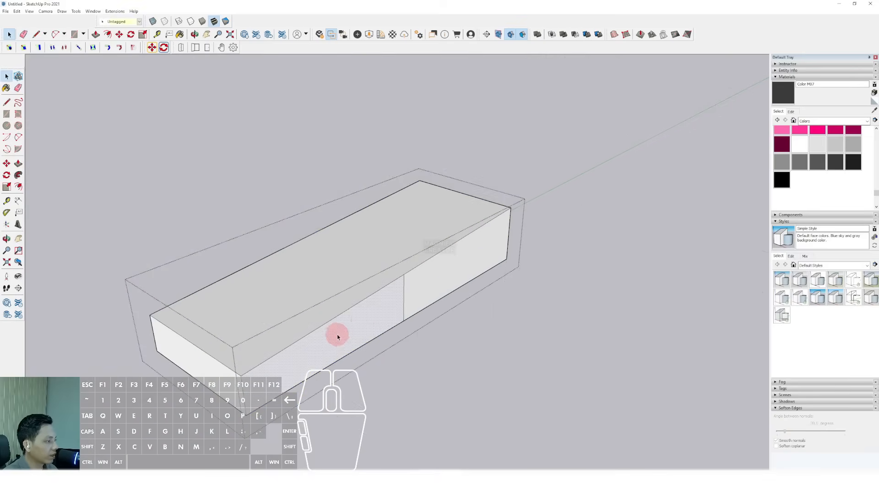
{"action": "key", "text": "p"}
{"action": "left_click", "coordinate": [361, 321]}
{"action": "left_click", "coordinate": [199, 305]}
{"action": "key", "text": "space"}
{"action": "scroll", "coordinate": [320, 283], "scroll_direction": "down", "scroll_amount": 2}
{"action": "left_click", "coordinate": [549, 149]}
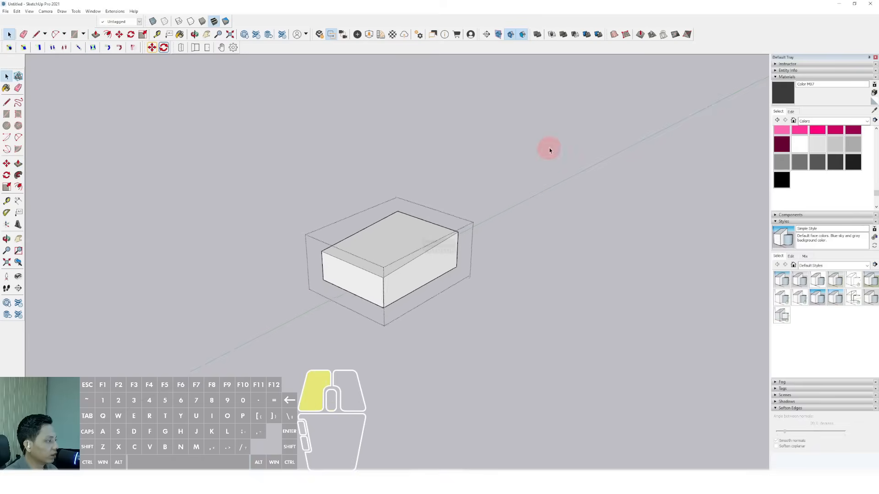
- Draw a rectangle on the slab filling the space between the main ramp, the connecting run and the lower run
{"action": "scroll", "coordinate": [313, 257], "scroll_direction": "down", "scroll_amount": 3}
{"action": "mouse_move", "coordinate": [314, 256]}
{"action": "middle_mouse_down"}
{"action": "mouse_move", "coordinate": [448, 252]}
{"action": "mouse_move", "coordinate": [522, 345]}
{"action": "middle_mouse_up"}
{"action": "scroll", "coordinate": [417, 272], "scroll_direction": "up", "scroll_amount": 3}
{"action": "mouse_move", "coordinate": [417, 272]}
{"action": "middle_mouse_down", "text": "shift"}
{"action": "mouse_move", "coordinate": [439, 288]}
{"action": "mouse_move", "coordinate": [443, 307]}
{"action": "middle_mouse_up", "text": "shift"}
{"action": "mouse_move", "coordinate": [544, 262]}
{"action": "middle_mouse_down"}
{"action": "mouse_move", "coordinate": [610, 237]}
{"action": "mouse_move", "coordinate": [506, 271]}
{"action": "mouse_move", "coordinate": [602, 263]}
{"action": "middle_mouse_up"}
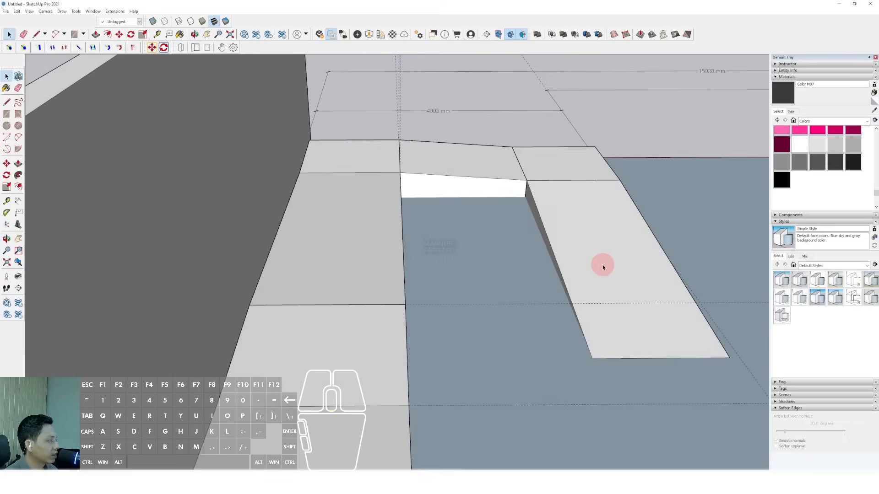
{"action": "key", "text": "r"}
{"action": "scroll", "coordinate": [582, 344], "scroll_direction": "up", "scroll_amount": 1}
{"action": "left_click", "coordinate": [596, 363]}
{"action": "middle_click_drag", "start_coordinate": [435, 222], "coordinate": [375, 197]}
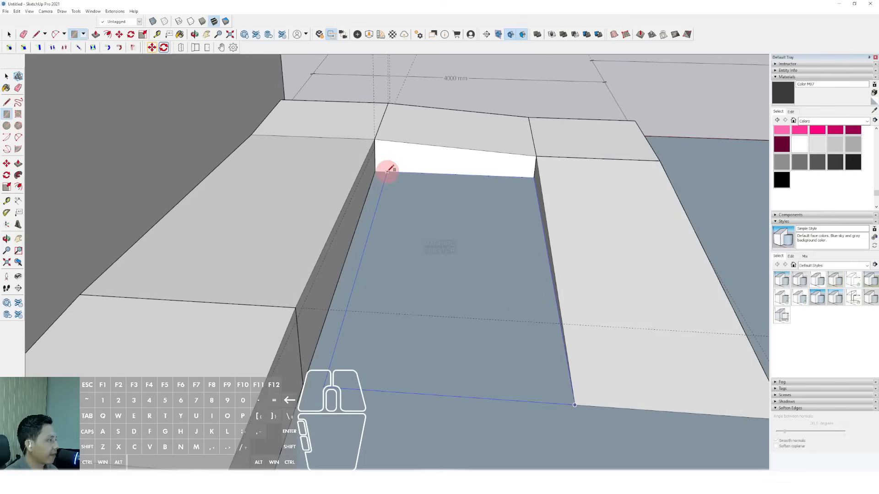
{"action": "left_click", "coordinate": [376, 172]}
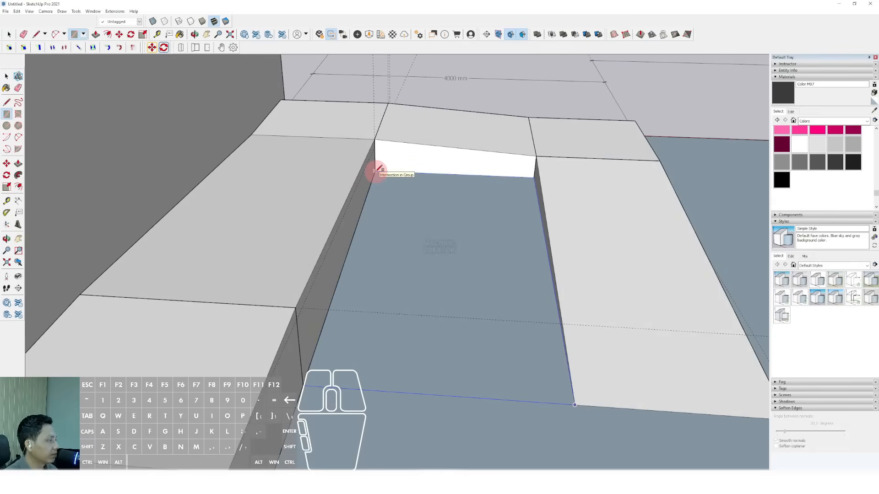
{"action": "left_click", "coordinate": [375, 171]}
{"action": "key", "text": "space"}
- Push/Pull the rectangle between the ramps up to the height of the upper landing
{"action": "scroll", "coordinate": [470, 208], "scroll_direction": "down", "scroll_amount": 1}
{"action": "middle_click_drag", "start_coordinate": [470, 207], "coordinate": [349, 190]}
{"action": "left_click", "coordinate": [432, 208]}
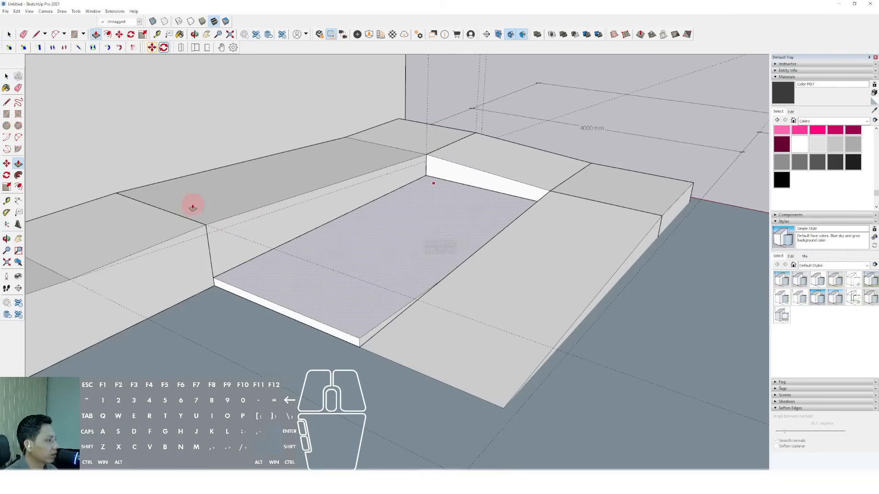
{"action": "left_click", "coordinate": [168, 225]}
- Offset the outline of the central block's top face slightly inward to form a narrow rim
{"action": "middle_click_drag", "start_coordinate": [344, 232], "coordinate": [438, 182]}
{"action": "left_click", "coordinate": [323, 195]}
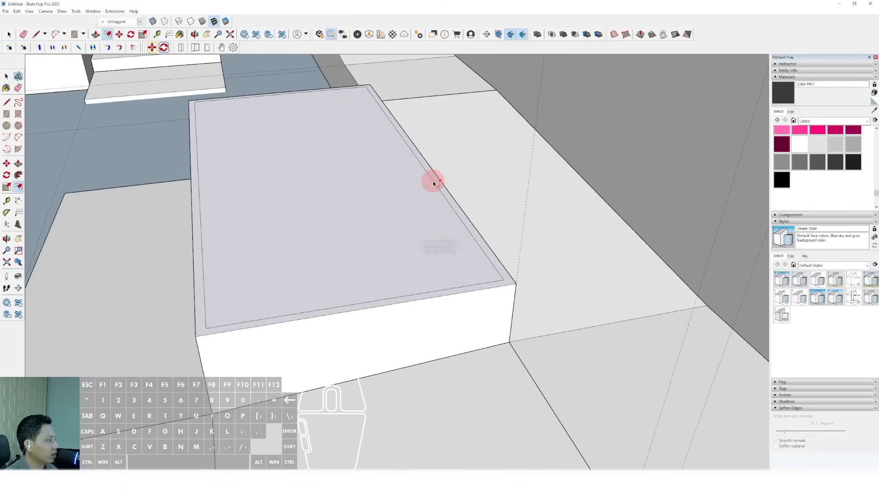
{"action": "left_click", "coordinate": [436, 185]}
{"action": "key", "text": "space"}
- Group the central block together with its rimmed top face
{"action": "middle_click_drag", "start_coordinate": [433, 186], "coordinate": [363, 182]}
{"action": "key", "text": "space"}
{"action": "scroll", "coordinate": [342, 185], "scroll_direction": "down", "scroll_amount": 3}
{"action": "scroll", "coordinate": [346, 222], "scroll_direction": "up", "scroll_amount": 2}
{"action": "left_click", "coordinate": [346, 222]}
{"action": "double_click", "coordinate": [346, 222]}
{"action": "right_click", "coordinate": [346, 222]}
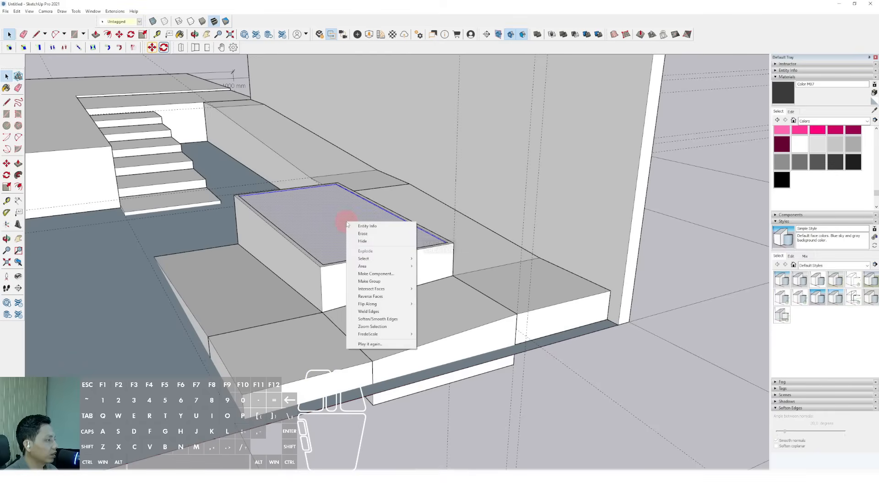
{"action": "left_click", "coordinate": [313, 213]}
{"action": "triple_click", "coordinate": [313, 213]}
{"action": "right_click", "coordinate": [313, 212]}
{"action": "left_click", "coordinate": [336, 272]}
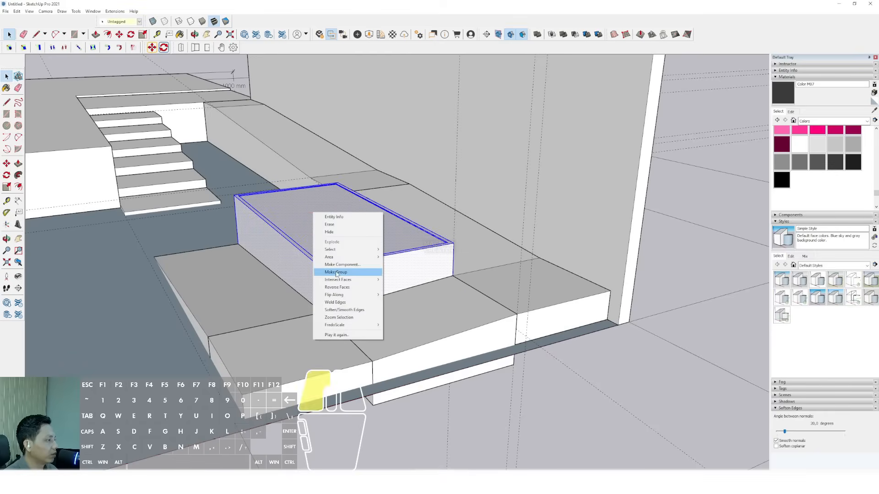
{"action": "middle_click_drag", "start_coordinate": [344, 253], "coordinate": [284, 249]}
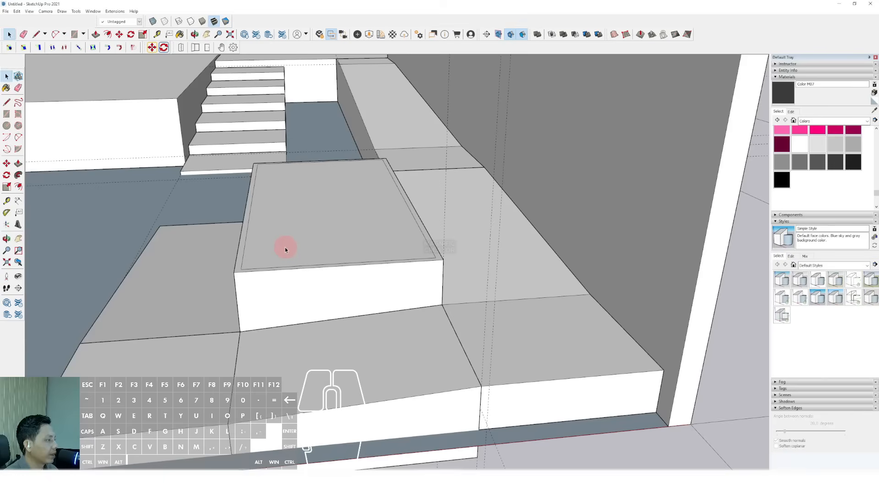
- Undo the rim offset and draw a line splitting the central block's top face lengthwise through the middle
{"action": "key", "text": "ctrl+z"}
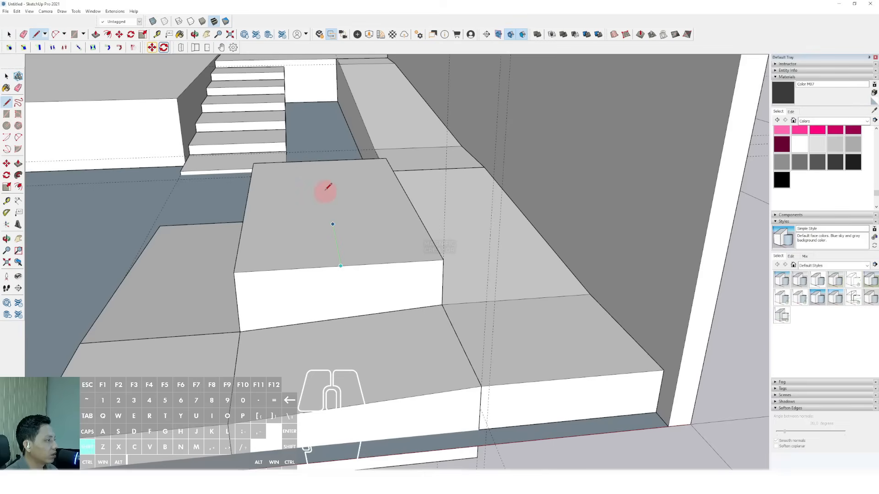
{"action": "left_click", "coordinate": [320, 161], "text": "shift"}
{"action": "key", "text": "space"}
{"action": "left_click", "coordinate": [307, 230]}
- Push/Pull the half of the block's top beside the lower run down to form a lower tier
{"action": "middle_click_drag", "start_coordinate": [306, 230], "coordinate": [364, 216]}
{"action": "key", "text": "p"}
{"action": "left_click", "coordinate": [279, 215]}
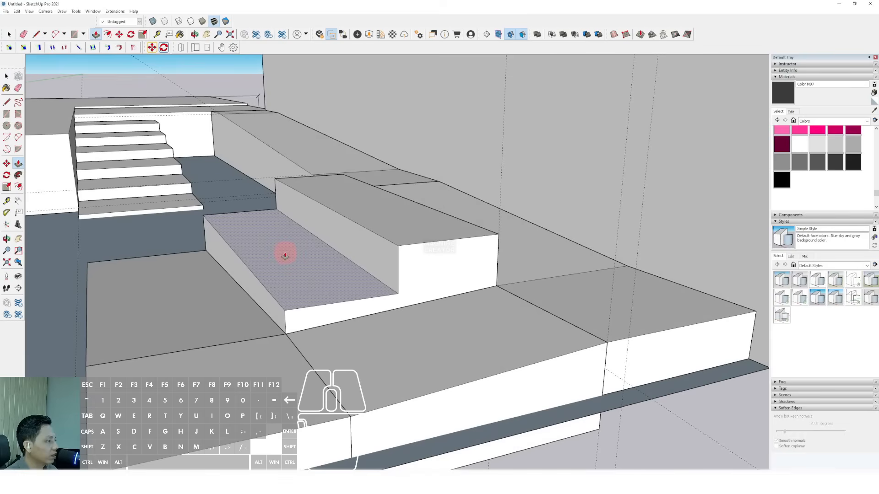
{"action": "middle_click_drag", "start_coordinate": [284, 255], "coordinate": [468, 343]}
{"action": "key", "text": "space"}
{"action": "middle_click_drag", "start_coordinate": [497, 297], "coordinate": [333, 271]}
{"action": "middle_click_drag", "start_coordinate": [326, 314], "coordinate": [257, 303]}
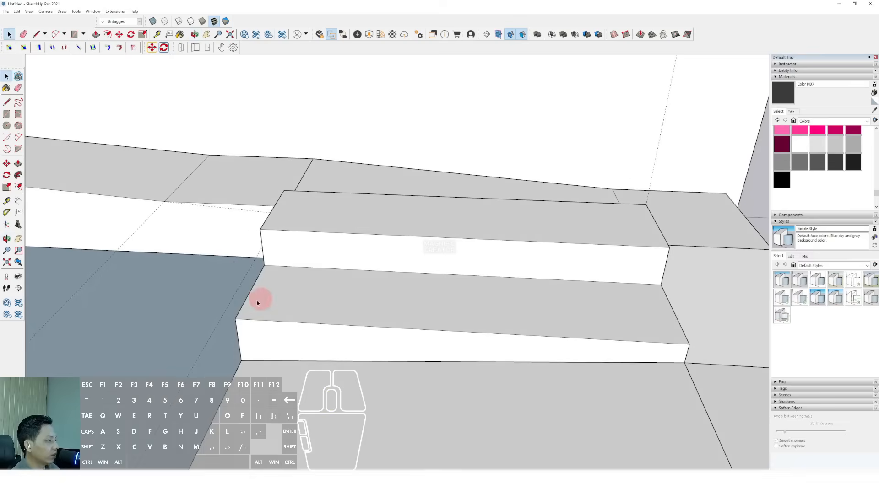
- Mark off the section of the lower tier at the open slab's end and Push/Pull it down one step
{"action": "left_click", "coordinate": [383, 268]}
{"action": "key", "text": "v"}
{"action": "left_click", "coordinate": [305, 286]}
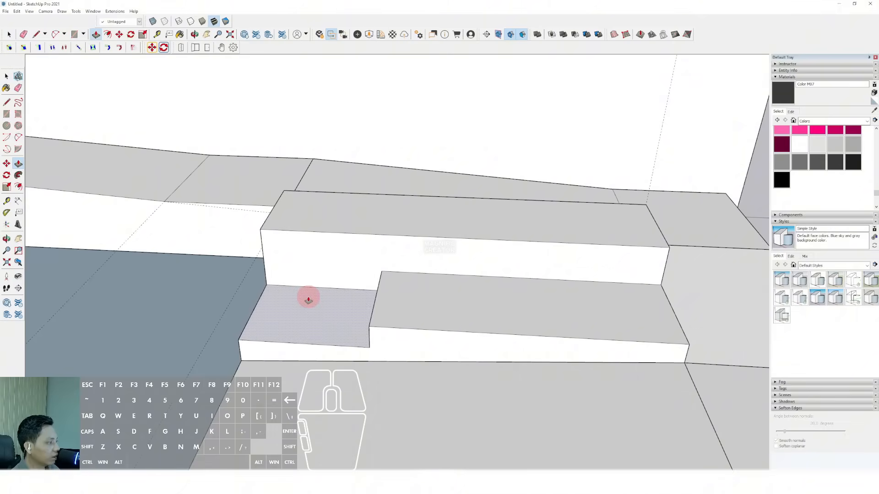
- Mark off the upper tier's end section nearest the connecting run and Push/Pull it down
{"action": "mouse_move", "coordinate": [308, 300]}
{"action": "middle_mouse_down"}
{"action": "mouse_move", "coordinate": [431, 268]}
{"action": "mouse_move", "coordinate": [382, 245]}
{"action": "mouse_move", "coordinate": [344, 265]}
{"action": "mouse_move", "coordinate": [426, 295]}
{"action": "mouse_move", "coordinate": [456, 290]}
{"action": "mouse_move", "coordinate": [363, 284]}
{"action": "mouse_move", "coordinate": [572, 290]}
{"action": "mouse_move", "coordinate": [446, 262]}
{"action": "middle_mouse_up"}
{"action": "key", "text": "r"}
{"action": "left_click", "coordinate": [529, 311]}
{"action": "key", "text": "v"}
{"action": "key", "text": "space"}
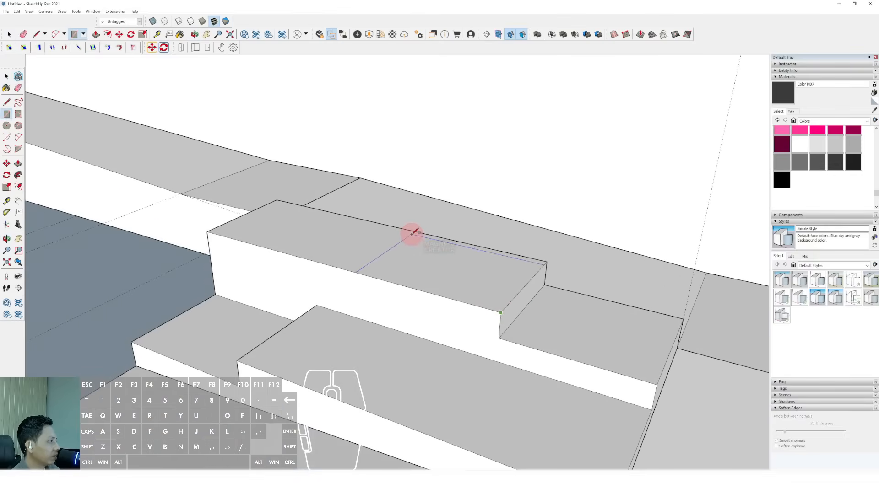
- Draw a rectangle over the upper tier's middle section and Push/Pull it down to an intermediate step
{"action": "left_click", "coordinate": [420, 230]}
{"action": "key", "text": "v"}
{"action": "left_click", "coordinate": [439, 249]}
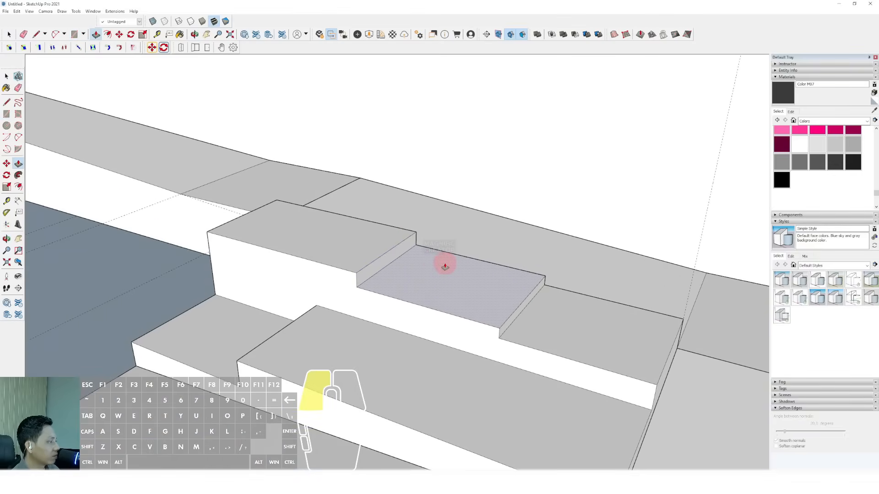
{"action": "left_click", "coordinate": [445, 266]}
- Draw a rectangle on the lower tier beside its lowered end and Push/Pull that section slightly down
{"action": "middle_click_drag", "start_coordinate": [445, 266], "coordinate": [345, 330]}
{"action": "key", "text": "r"}
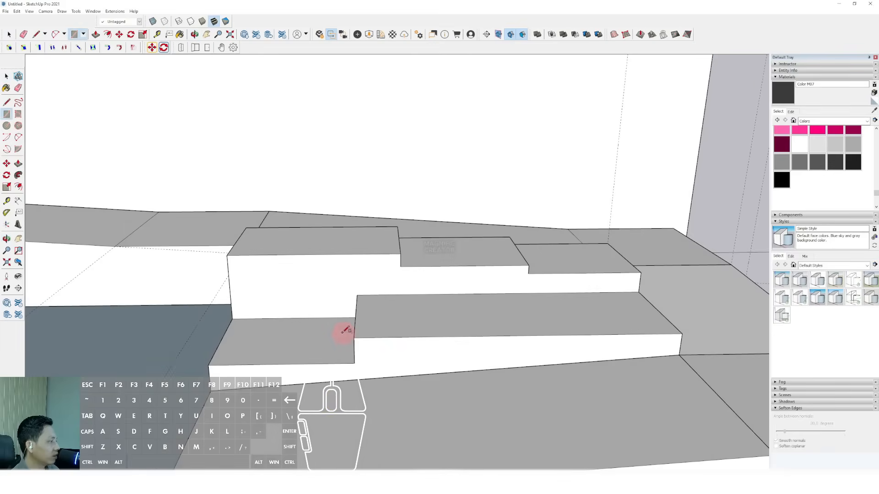
{"action": "key", "text": "v"}
{"action": "left_click", "coordinate": [446, 314]}
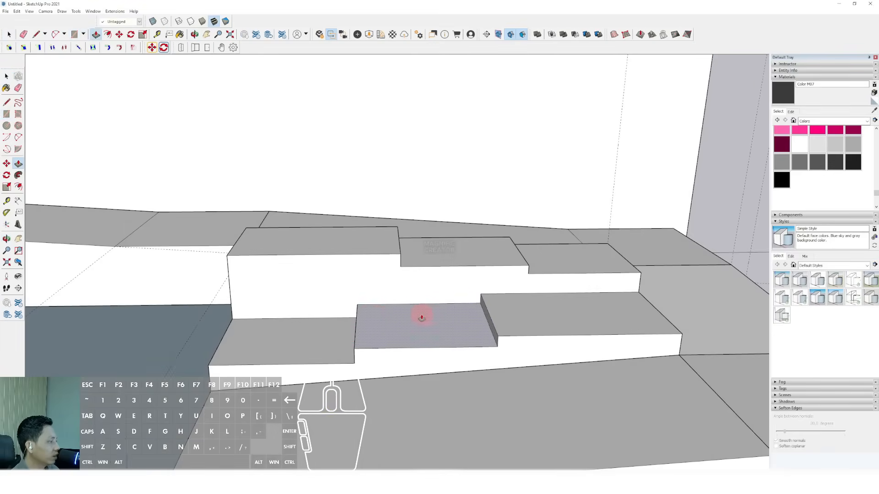
{"action": "left_click", "coordinate": [421, 320]}
- Mark off and lower a third section of the lower tier, and lower its second section slightly to even the steps
{"action": "middle_click_drag", "start_coordinate": [421, 321], "coordinate": [385, 316]}
{"action": "key", "text": "r"}
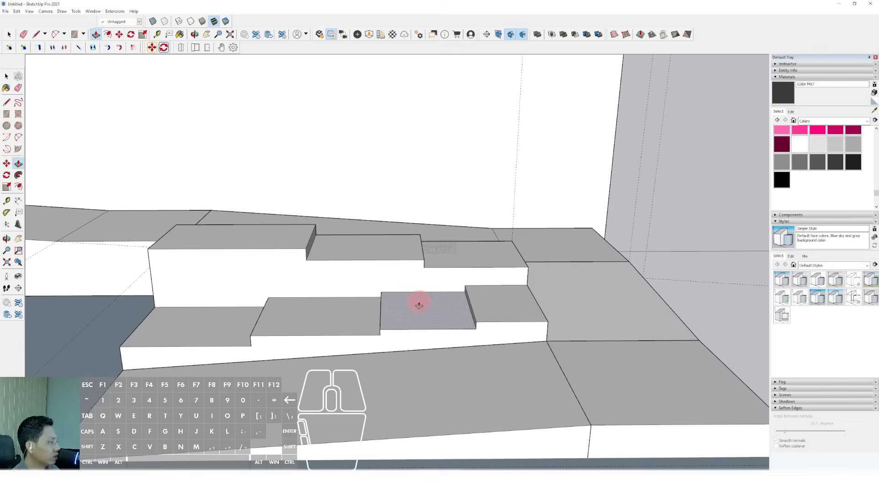
{"action": "middle_click_drag", "start_coordinate": [418, 304], "coordinate": [323, 315]}
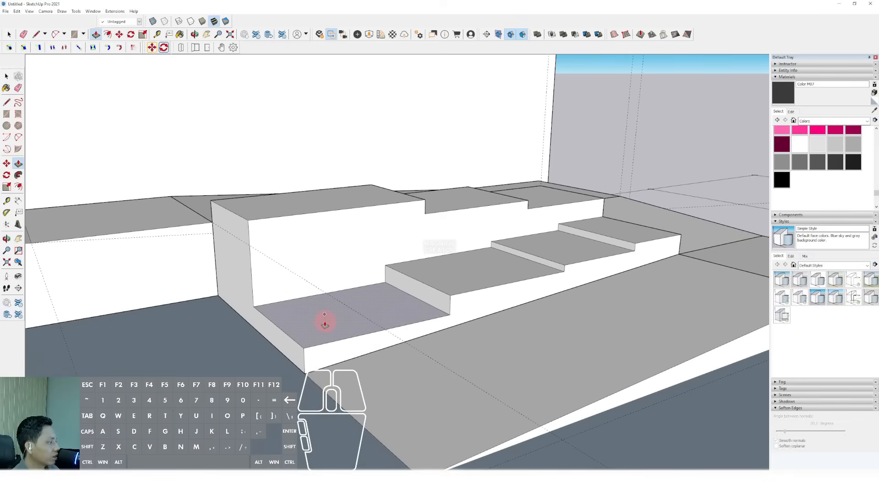
{"action": "left_click", "coordinate": [454, 273]}
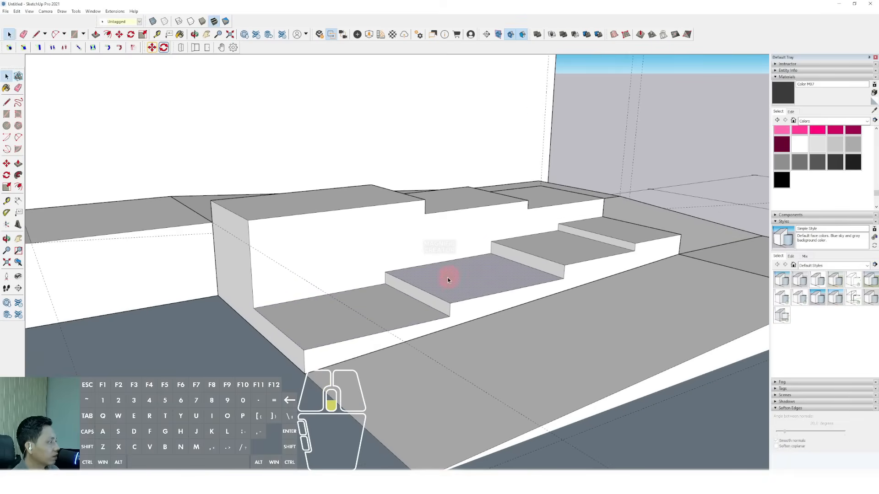
- Push/Pull the upper tier's middle and highest steps slightly down to even out their heights
{"action": "middle_click_drag", "start_coordinate": [448, 277], "coordinate": [413, 256]}
{"action": "key", "text": "space"}
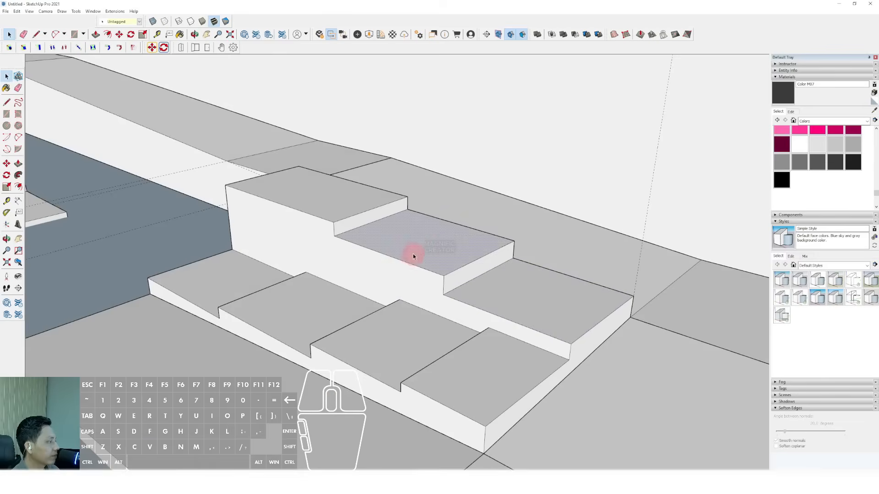
{"action": "key", "text": "p"}
{"action": "double_click", "coordinate": [419, 251]}
{"action": "left_click", "coordinate": [339, 196]}
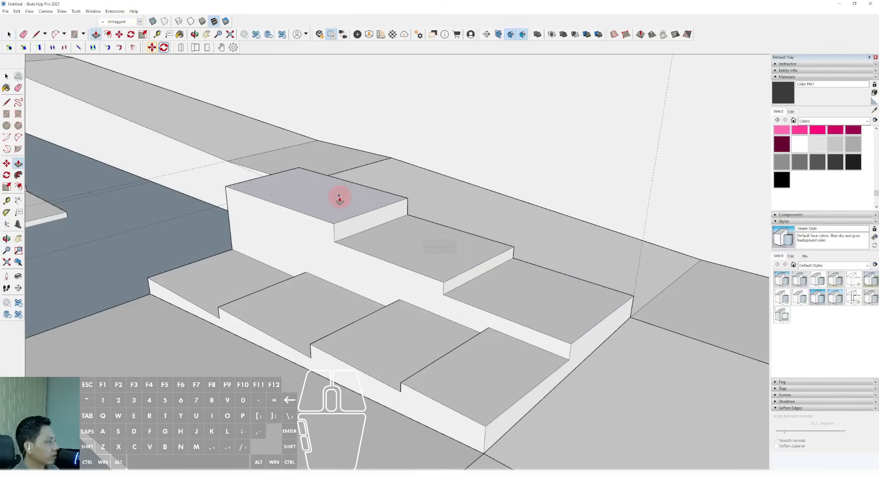
- Make the whole stepped central block a group
{"action": "middle_click_drag", "start_coordinate": [339, 198], "coordinate": [416, 309]}
{"action": "middle_click_drag", "start_coordinate": [333, 288], "coordinate": [599, 306], "text": "shift"}
{"action": "scroll", "coordinate": [465, 387], "scroll_direction": "up", "scroll_amount": 2}
{"action": "scroll", "coordinate": [608, 308], "scroll_direction": "up", "scroll_amount": 2}
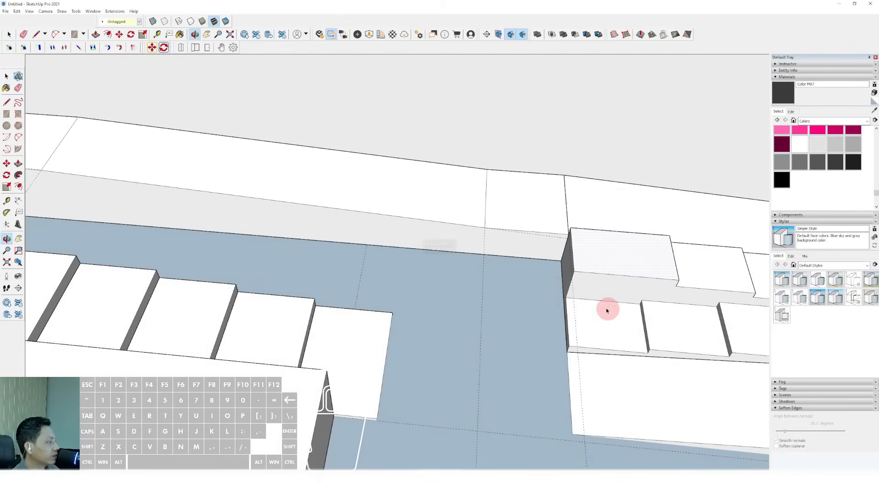
{"action": "middle_click_drag", "start_coordinate": [484, 280], "coordinate": [621, 264]}
{"action": "left_click", "coordinate": [622, 265]}
{"action": "right_click", "coordinate": [623, 265]}
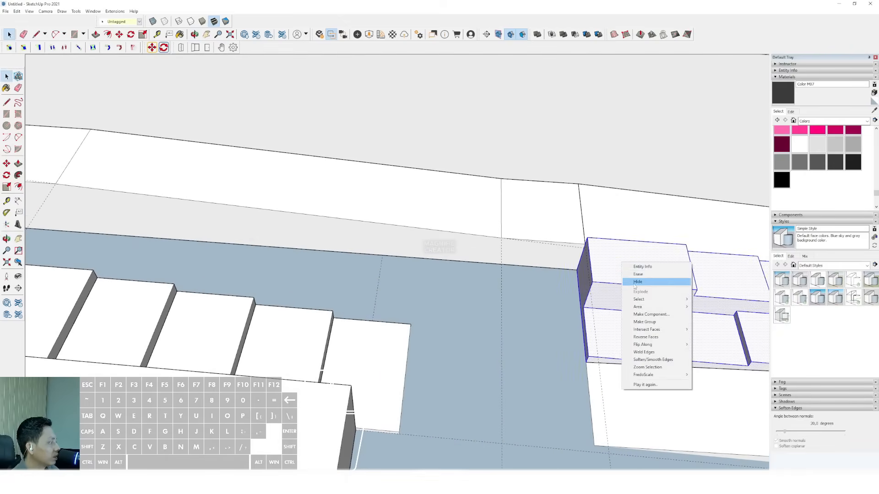
{"action": "left_click", "coordinate": [654, 319]}
- Raise a long block along the inner side of the main ramp, from the upper landing to the stepped block
{"action": "middle_click_drag", "start_coordinate": [655, 320], "coordinate": [291, 203]}
{"action": "left_click_drag", "start_coordinate": [327, 194], "coordinate": [316, 173]}
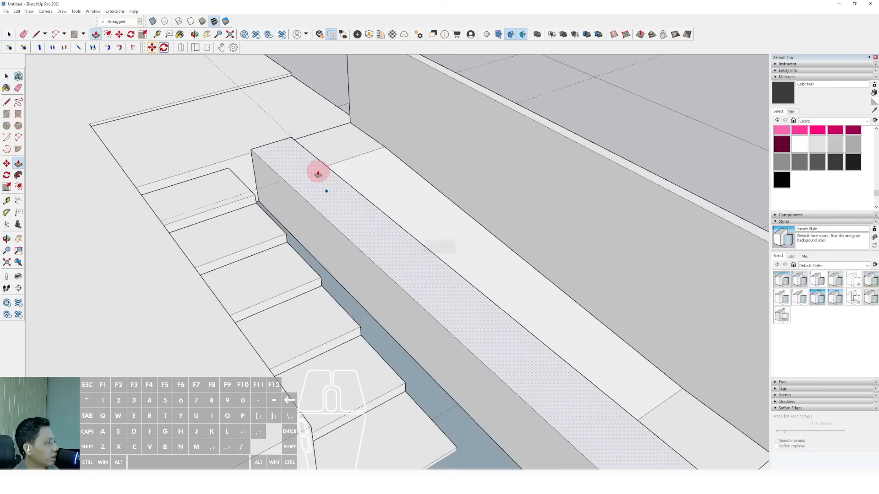
- Split the long block's stair-side face with a vertical line near the stair's foot and Push/Pull the upper section out to the stair
{"action": "key", "text": "space"}
{"action": "middle_click_drag", "start_coordinate": [274, 161], "coordinate": [355, 266]}
{"action": "key", "text": "v"}
{"action": "scroll", "coordinate": [365, 297], "scroll_direction": "up", "scroll_amount": 2}
{"action": "key", "text": "d"}
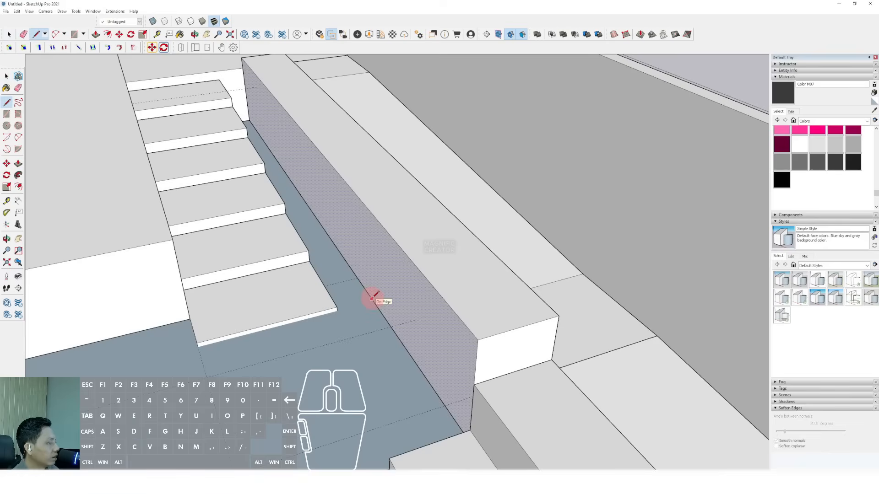
{"action": "key", "text": "v"}
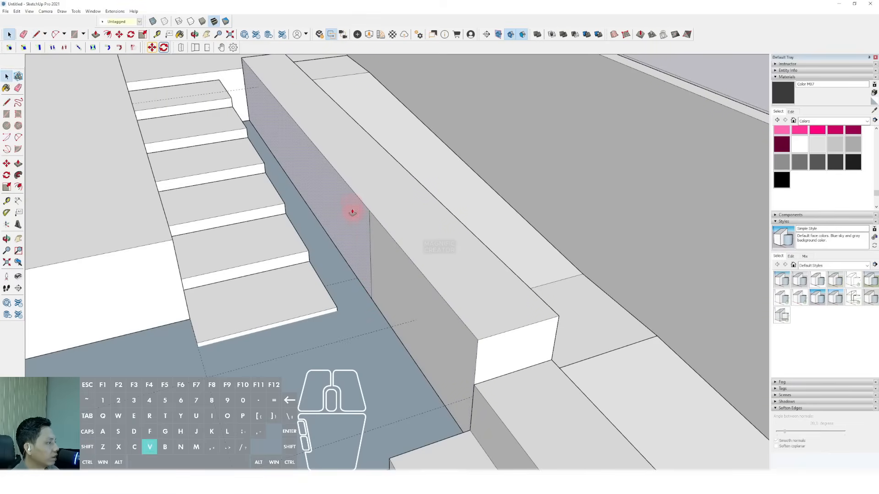
{"action": "middle_click_drag", "start_coordinate": [336, 311], "coordinate": [338, 308]}
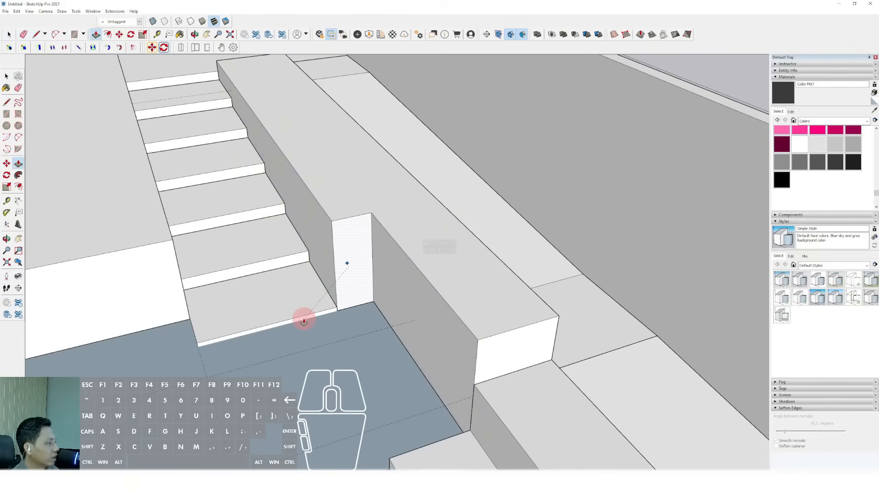
{"action": "middle_click_drag", "start_coordinate": [332, 238], "coordinate": [378, 273]}
- Draw a line across the long block's top near its lower end and Push/Pull the end section down one step
{"action": "key", "text": "v"}
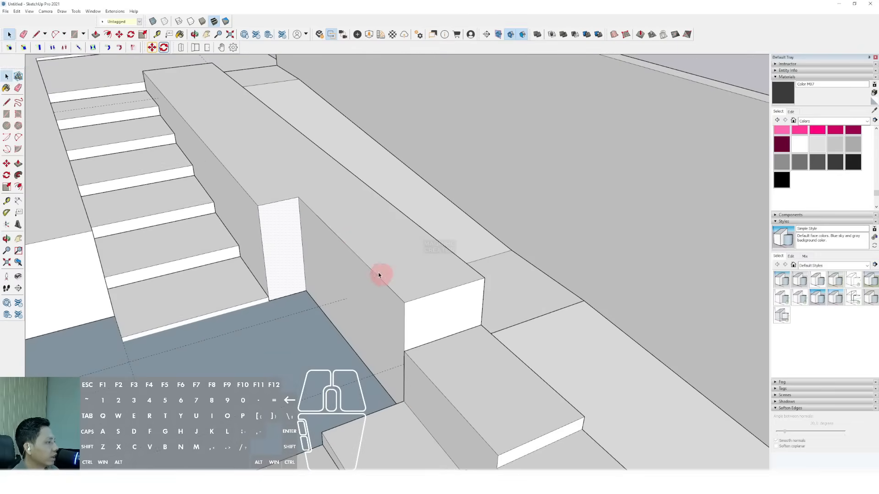
{"action": "key", "text": "space"}
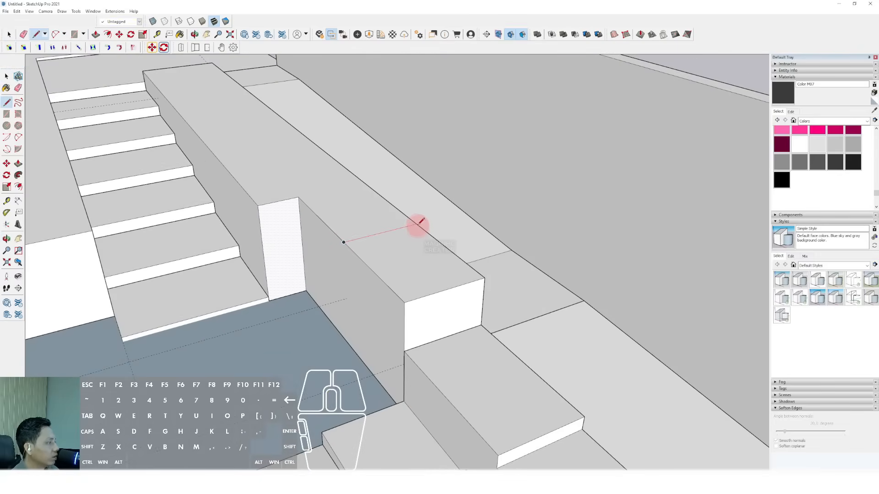
{"action": "key", "text": "p"}
{"action": "left_click_drag", "start_coordinate": [417, 243], "coordinate": [425, 271]}
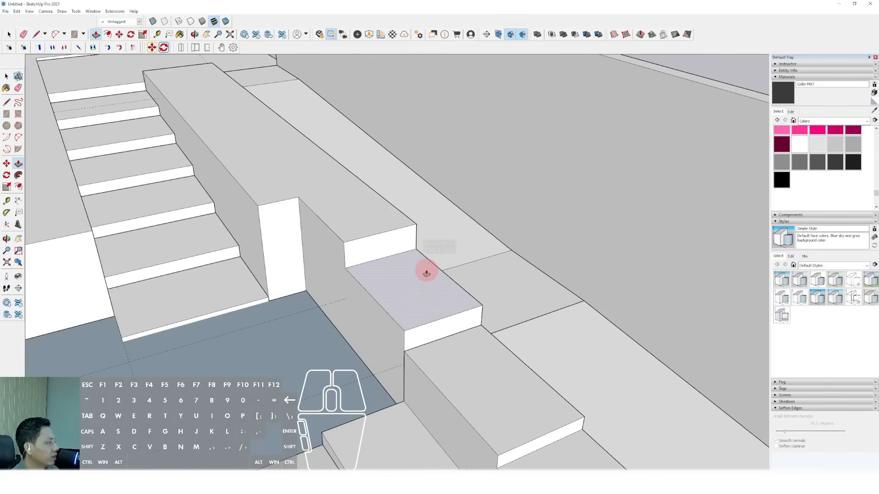
- Draw a line across the long block's top from the widened part's inner corner and Push/Pull the section below it down
{"action": "mouse_move", "coordinate": [426, 273]}
{"action": "middle_mouse_down"}
{"action": "mouse_move", "coordinate": [378, 282]}
{"action": "mouse_move", "coordinate": [304, 253]}
{"action": "mouse_move", "coordinate": [303, 242]}
{"action": "middle_mouse_up"}
{"action": "key", "text": "l"}
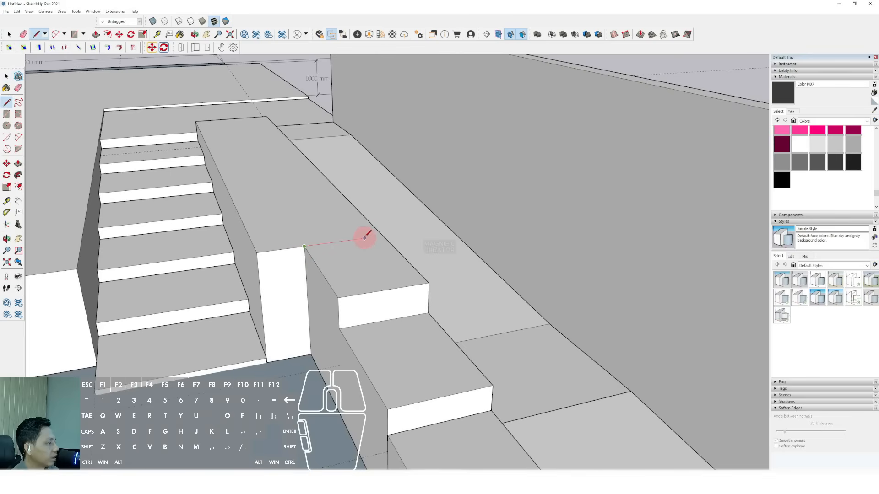
{"action": "middle_click_drag", "start_coordinate": [384, 236], "coordinate": [363, 300]}
{"action": "scroll", "coordinate": [381, 235], "scroll_direction": "up", "scroll_amount": 4}
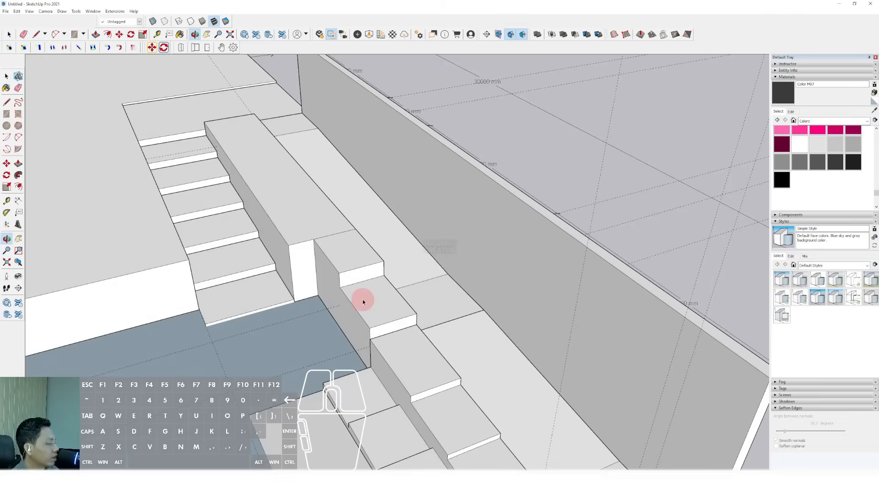
{"action": "scroll", "coordinate": [338, 234], "scroll_direction": "down", "scroll_amount": 4}
{"action": "middle_click_drag", "start_coordinate": [338, 234], "coordinate": [280, 286], "text": "shift"}
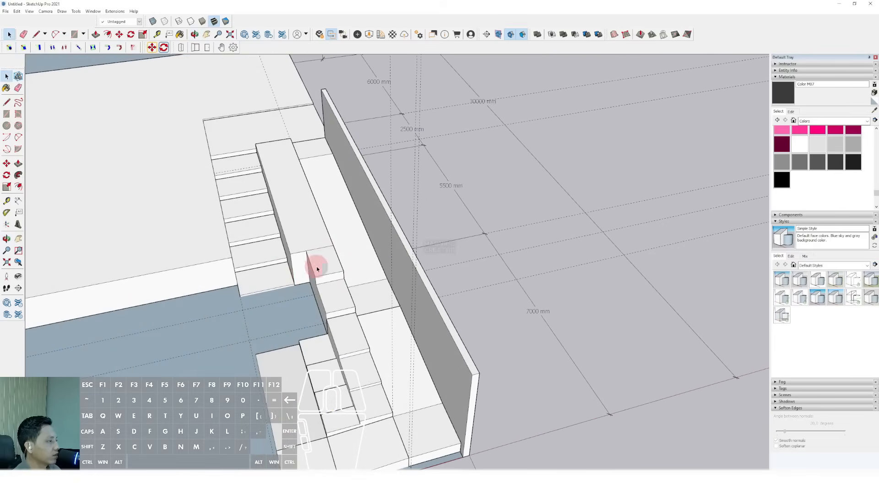
{"action": "scroll", "coordinate": [325, 270], "scroll_direction": "up", "scroll_amount": 2}
{"action": "mouse_move", "coordinate": [325, 268]}
{"action": "middle_mouse_down"}
{"action": "mouse_move", "coordinate": [334, 251]}
{"action": "mouse_move", "coordinate": [294, 281]}
{"action": "mouse_move", "coordinate": [308, 303]}
{"action": "mouse_move", "coordinate": [295, 277]}
{"action": "mouse_move", "coordinate": [244, 273]}
{"action": "middle_mouse_up"}
{"action": "scroll", "coordinate": [334, 251], "scroll_direction": "up", "scroll_amount": 5}
{"action": "key", "text": "v"}
{"action": "key", "text": "space"}
- Draw a line across the widened part of the long block's top and Push/Pull the section at its front slightly down
{"action": "key", "text": "d"}
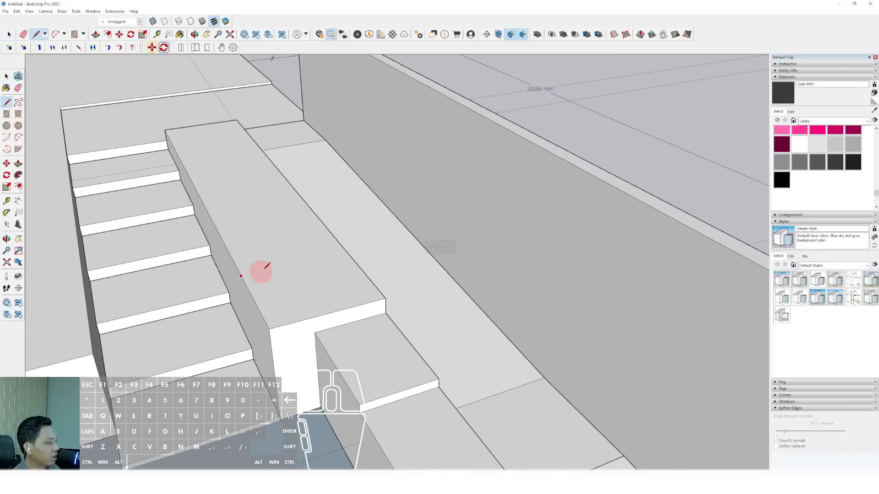
{"action": "left_click", "coordinate": [346, 252]}
{"action": "key", "text": "space"}
{"action": "key", "text": "v"}
{"action": "left_click", "coordinate": [335, 276]}
{"action": "left_click", "coordinate": [339, 289]}
{"action": "key", "text": "space"}
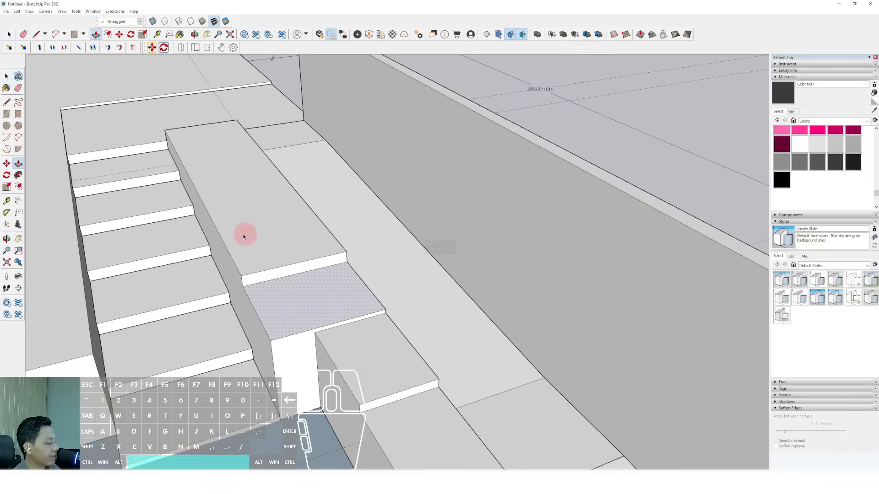
- Divide the long block's remaining top with two crosswise lines and Push/Pull the section nearest the lowered steps slightly down
{"action": "middle_click_drag", "start_coordinate": [207, 206], "coordinate": [212, 224]}
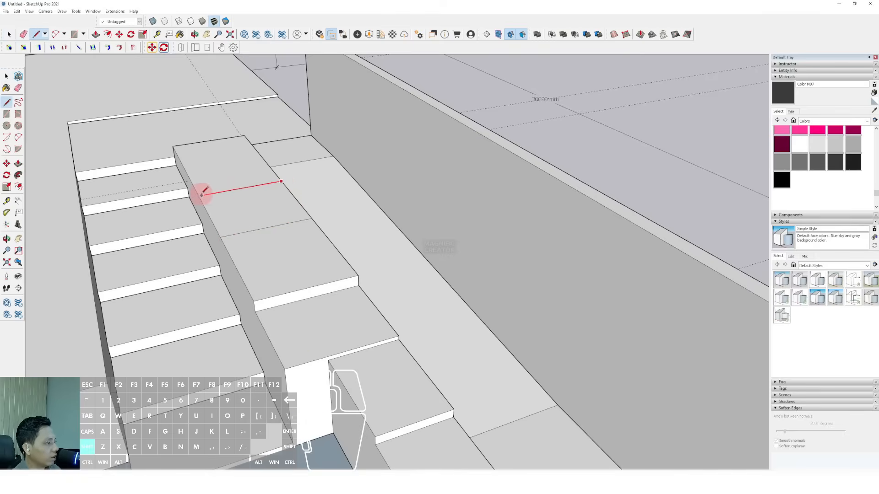
{"action": "middle_click_drag", "start_coordinate": [280, 283], "coordinate": [330, 309]}
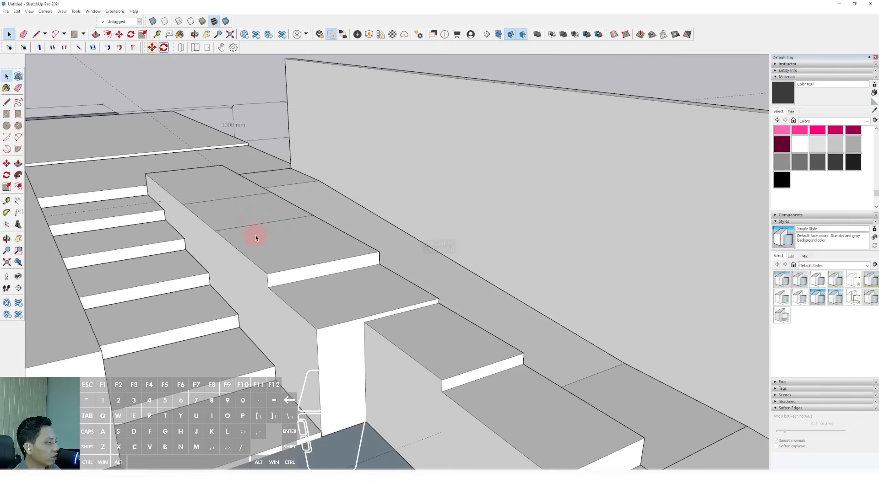
{"action": "scroll", "coordinate": [295, 250], "scroll_direction": "up", "scroll_amount": 1}
{"action": "key", "text": "v"}
{"action": "left_click", "coordinate": [300, 245]}
{"action": "left_click", "coordinate": [303, 252]}
{"action": "key", "text": "space"}
{"action": "scroll", "coordinate": [241, 206], "scroll_direction": "up", "scroll_amount": 2}
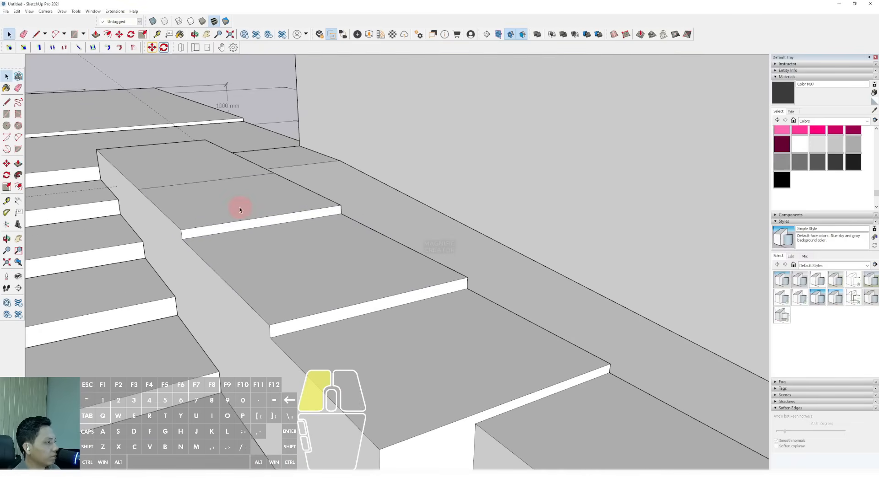
- Push/Pull the section just below the long block's highest part slightly down to complete the descending steps
{"action": "key", "text": "v"}
{"action": "left_click", "coordinate": [238, 203]}
{"action": "key", "text": "space"}
{"action": "scroll", "coordinate": [183, 172], "scroll_direction": "up", "scroll_amount": 1}
{"action": "middle_click_drag", "start_coordinate": [184, 172], "coordinate": [252, 215], "text": "shift"}
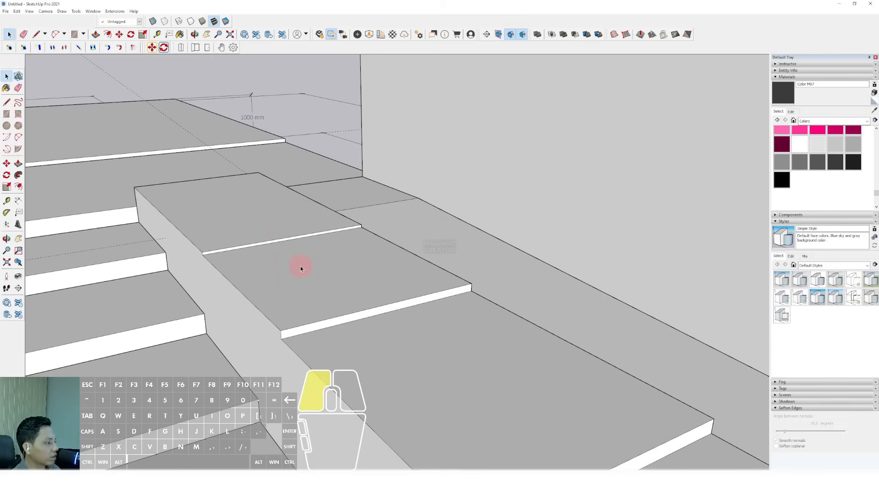
{"action": "key", "text": "v"}
{"action": "key", "text": "space"}
{"action": "scroll", "coordinate": [213, 237], "scroll_direction": "down", "scroll_amount": 5}
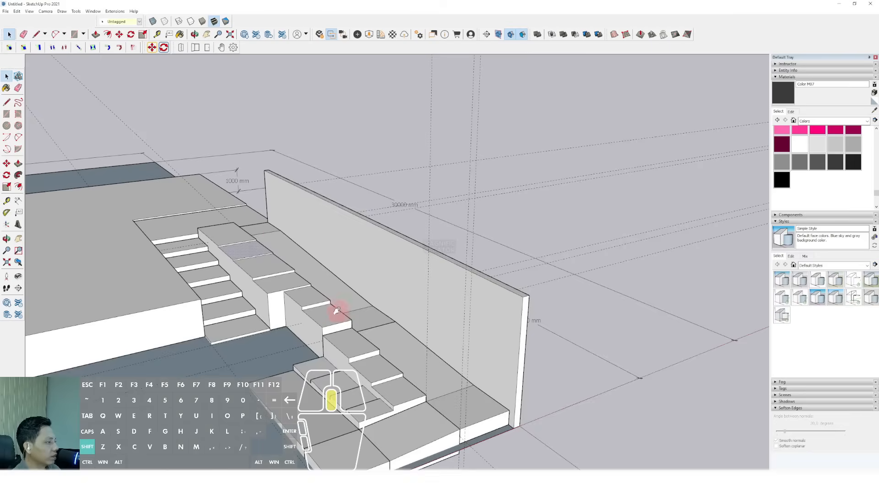
- Select the whole stepped long block beside the stair and make it a group
{"action": "middle_click_drag", "start_coordinate": [335, 312], "coordinate": [267, 210], "text": "shift"}
{"action": "scroll", "coordinate": [235, 209], "scroll_direction": "up", "scroll_amount": 2}
{"action": "left_click", "coordinate": [216, 189]}
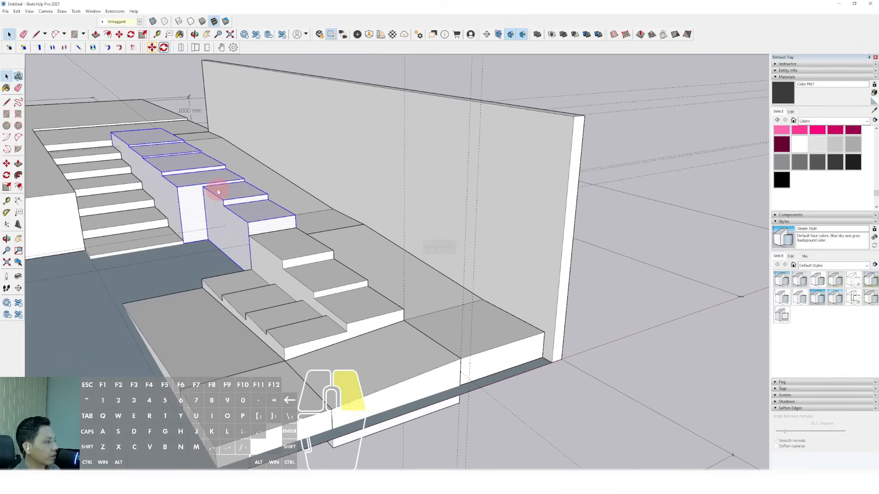
{"action": "right_click", "coordinate": [216, 189]}
{"action": "middle_click_drag", "start_coordinate": [216, 190], "coordinate": [514, 298]}
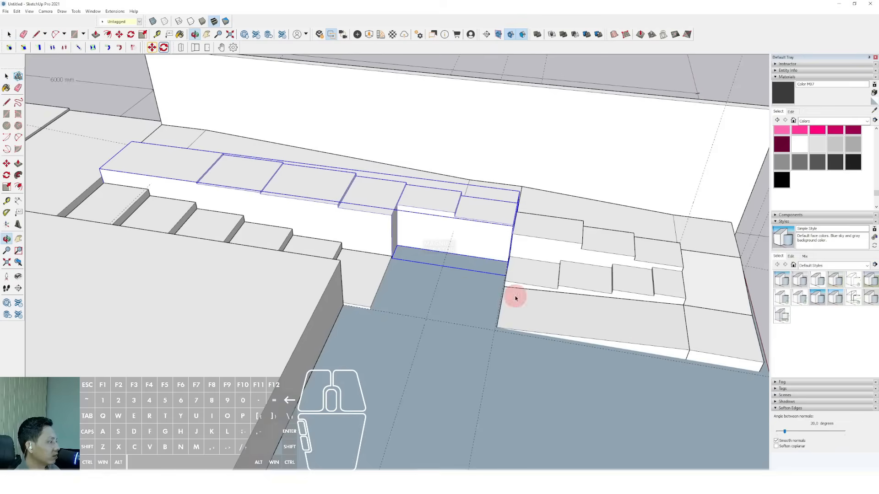
{"action": "scroll", "coordinate": [435, 300], "scroll_direction": "up", "scroll_amount": 3}
{"action": "scroll", "coordinate": [524, 350], "scroll_direction": "up", "scroll_amount": 3}
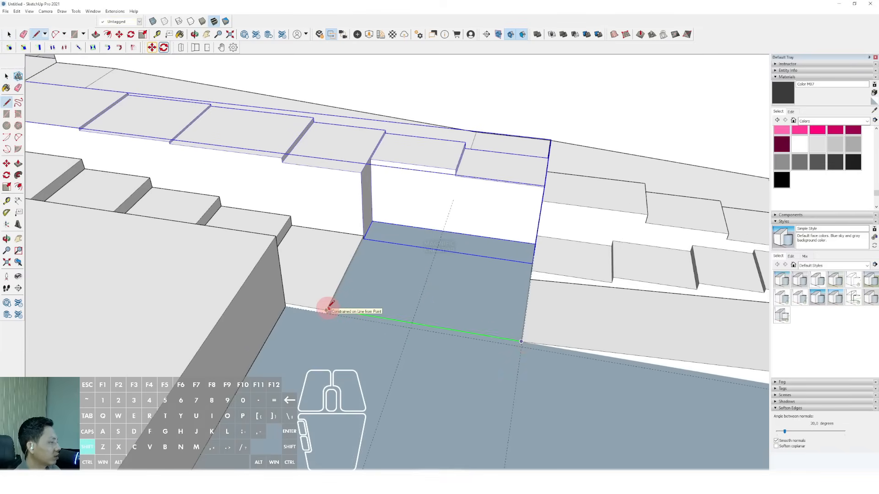
{"action": "middle_click_drag", "start_coordinate": [328, 309], "coordinate": [346, 162]}
{"action": "middle_click_drag", "start_coordinate": [348, 171], "coordinate": [342, 300]}
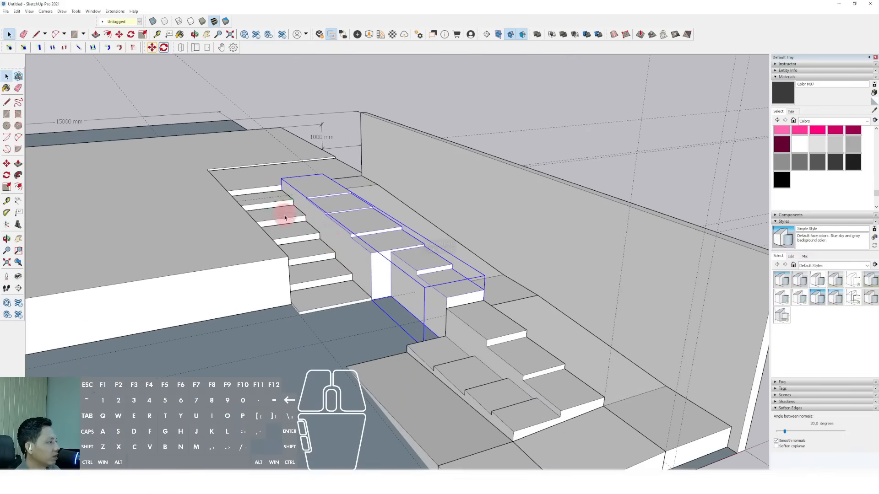
- Draw a thin rectangle along the site's front edge from the boundary wall's base to the ramp's outer front corner
{"action": "middle_click_drag", "start_coordinate": [284, 218], "coordinate": [274, 158]}
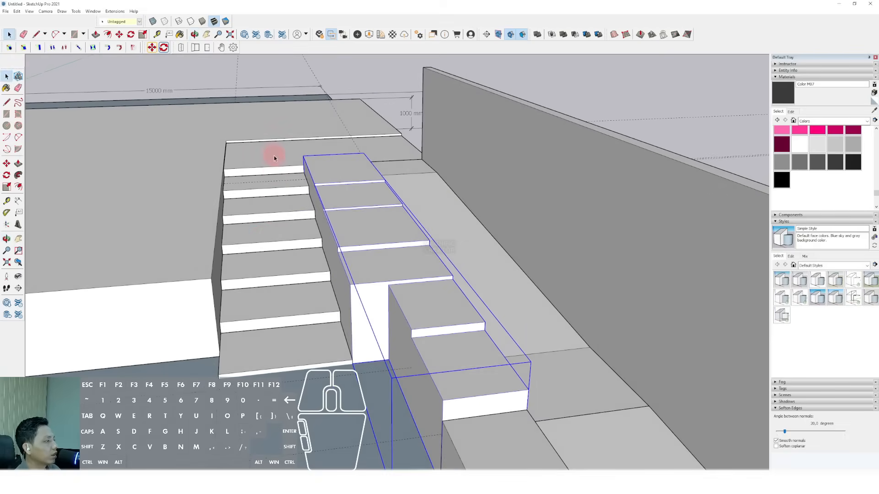
{"action": "scroll", "coordinate": [274, 158], "scroll_direction": "down", "scroll_amount": 6}
{"action": "scroll", "coordinate": [286, 270], "scroll_direction": "up", "scroll_amount": 2}
{"action": "scroll", "coordinate": [484, 335], "scroll_direction": "up", "scroll_amount": 3}
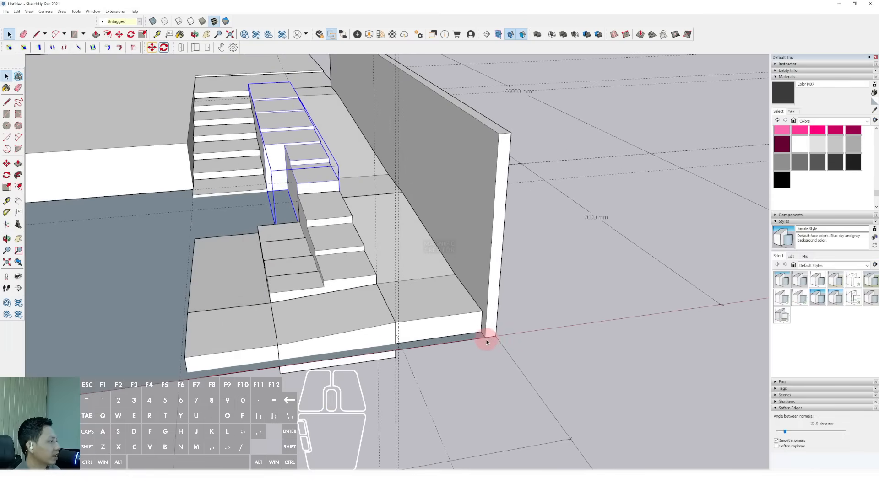
{"action": "key", "text": "r"}
{"action": "left_click", "coordinate": [485, 338]}
{"action": "scroll", "coordinate": [211, 364], "scroll_direction": "up", "scroll_amount": 2}
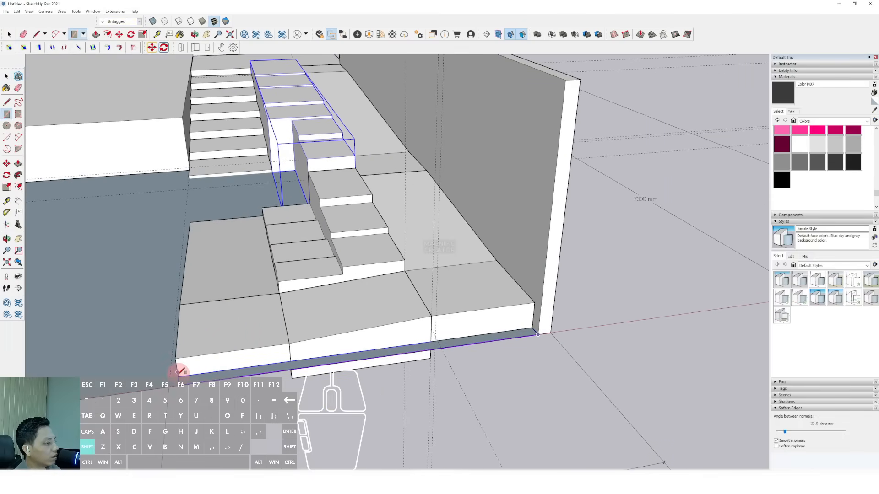
{"action": "key", "text": "space"}
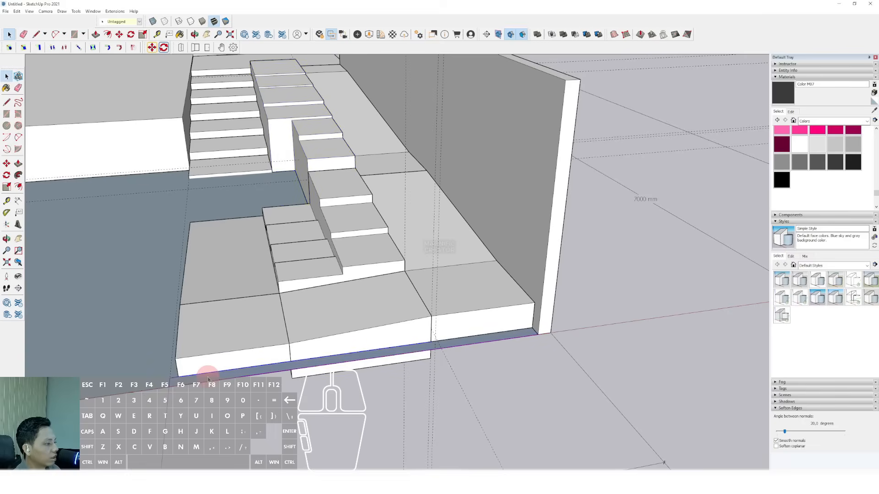
- Push/Pull the front strip up into a wall lower than the boundary wall and select it
{"action": "key", "text": "p"}
{"action": "left_click", "coordinate": [227, 373]}
{"action": "scroll", "coordinate": [273, 273], "scroll_direction": "down", "scroll_amount": 3}
{"action": "middle_click_drag", "start_coordinate": [272, 273], "coordinate": [506, 190]}
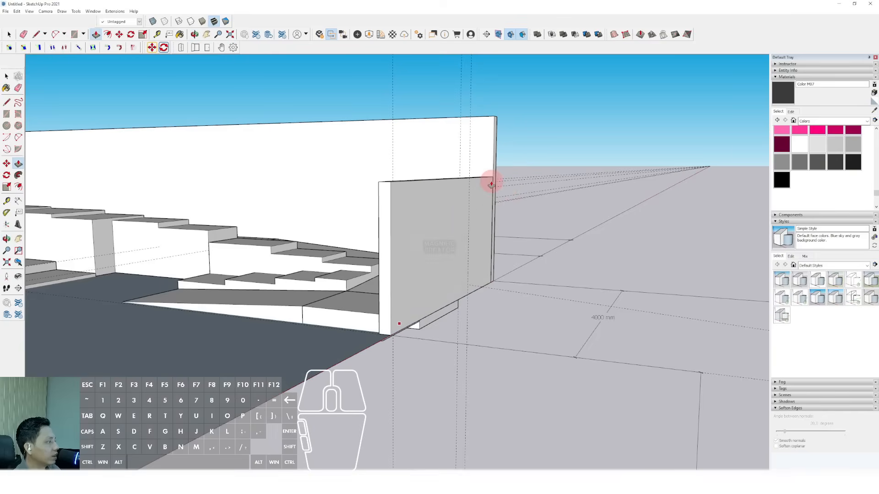
{"action": "left_click", "coordinate": [478, 195]}
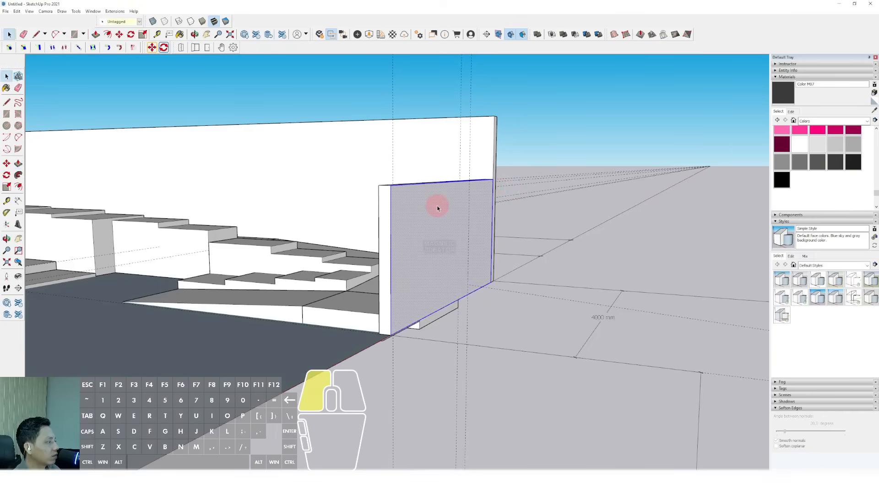
- Draw a rectangle covering the 9000 by 15000 mm area behind the large slab and select its face
{"action": "middle_click_drag", "start_coordinate": [436, 205], "coordinate": [436, 246]}
{"action": "scroll", "coordinate": [415, 196], "scroll_direction": "down", "scroll_amount": 2}
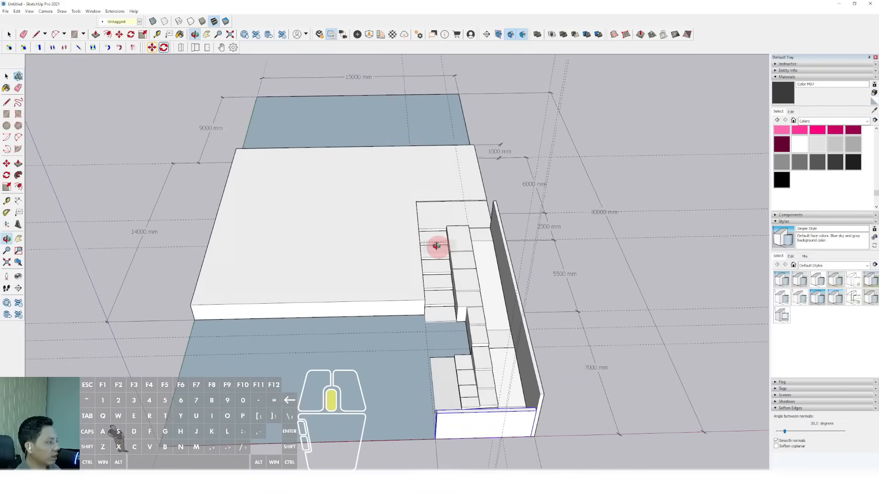
{"action": "scroll", "coordinate": [449, 226], "scroll_direction": "up", "scroll_amount": 4}
{"action": "middle_click_drag", "start_coordinate": [435, 205], "coordinate": [358, 298]}
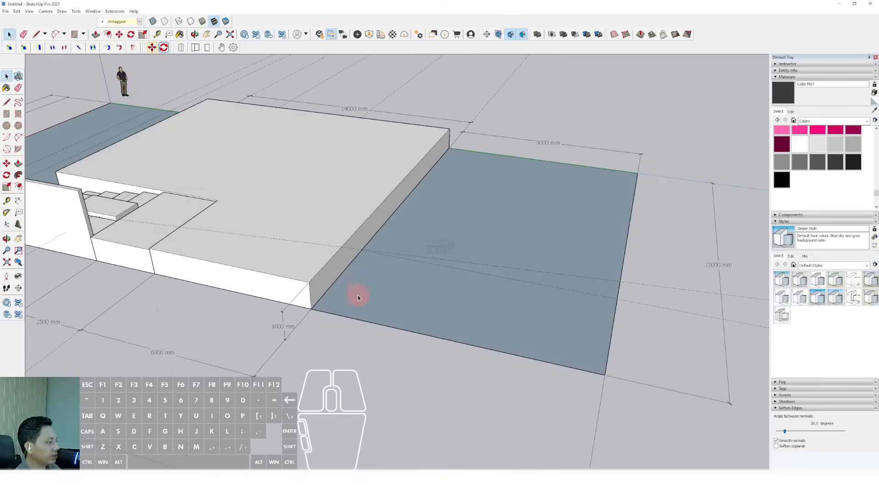
{"action": "key", "text": "r"}
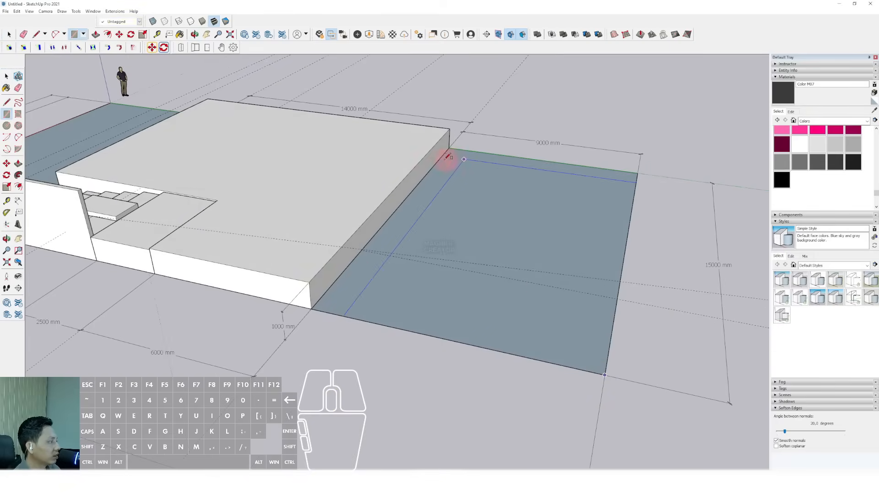
{"action": "left_click", "coordinate": [449, 147]}
{"action": "key", "text": "space"}
{"action": "left_click", "coordinate": [456, 173]}
- Push/Pull the rear rectangle up until it is flush with the large slab's top
{"action": "key", "text": "p"}
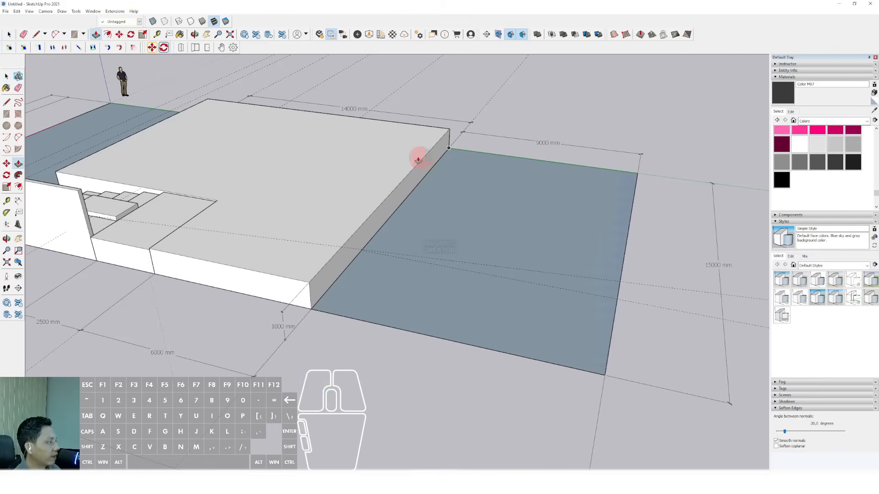
{"action": "double_click", "coordinate": [388, 146]}
{"action": "key", "text": "space"}
{"action": "middle_click_drag", "start_coordinate": [402, 224], "coordinate": [419, 186]}
{"action": "key", "text": "v"}
{"action": "left_click", "coordinate": [456, 164]}
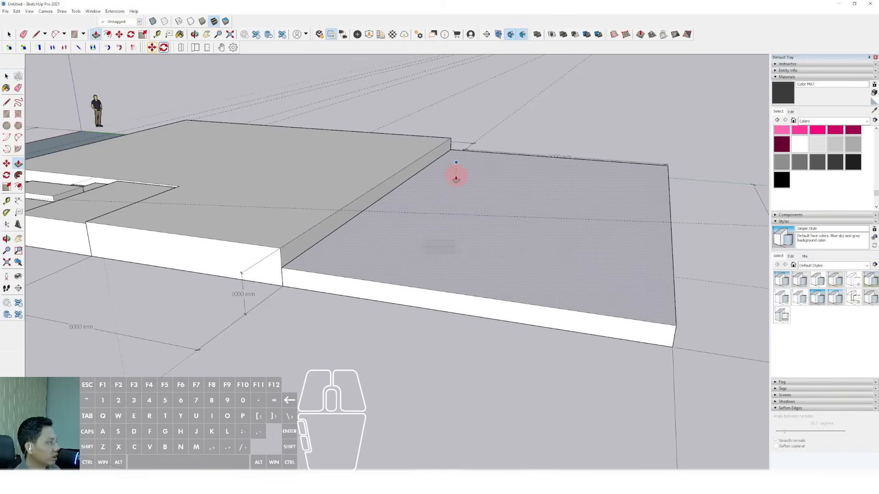
{"action": "left_click", "coordinate": [330, 294]}
{"action": "key", "text": "space"}
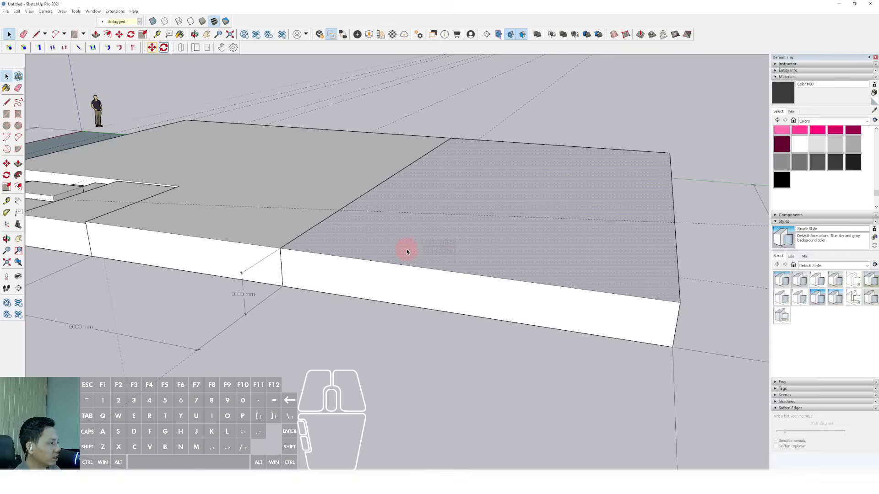
- Push/Pull the rear platform's top slightly down to form a low step below the large slab
{"action": "scroll", "coordinate": [400, 198], "scroll_direction": "up", "scroll_amount": 2}
{"action": "middle_click_drag", "start_coordinate": [400, 197], "coordinate": [333, 245]}
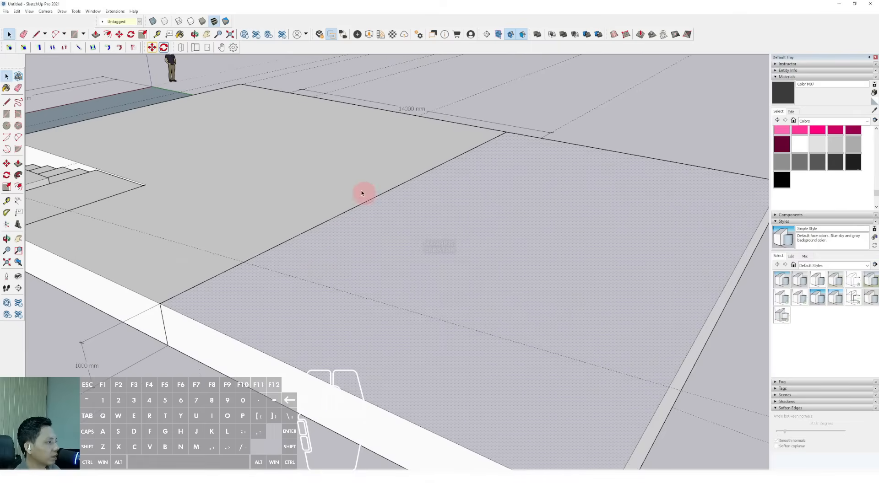
{"action": "scroll", "coordinate": [361, 191], "scroll_direction": "down", "scroll_amount": 3}
{"action": "scroll", "coordinate": [358, 188], "scroll_direction": "down", "scroll_amount": 2}
{"action": "left_click", "coordinate": [294, 181]}
{"action": "scroll", "coordinate": [375, 205], "scroll_direction": "up", "scroll_amount": 4}
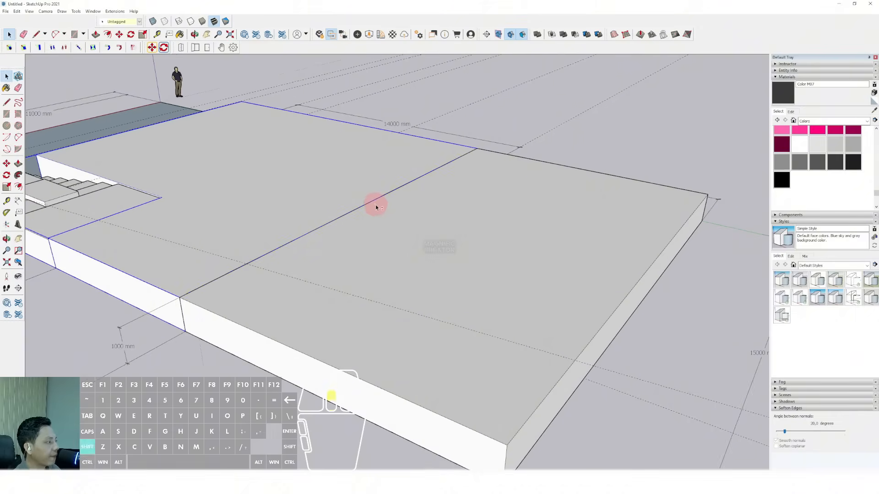
{"action": "middle_click_drag", "start_coordinate": [375, 204], "coordinate": [387, 224]}
{"action": "left_click", "coordinate": [382, 225]}
{"action": "scroll", "coordinate": [361, 233], "scroll_direction": "up", "scroll_amount": 3}
{"action": "key", "text": "p"}
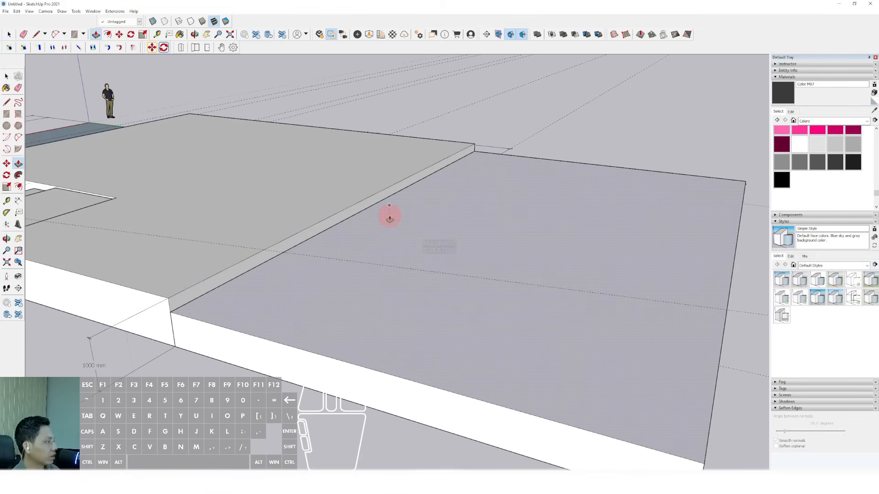
{"action": "key", "text": "Return"}
{"action": "scroll", "coordinate": [426, 215], "scroll_direction": "down", "scroll_amount": 1}
- Copy the lower edge of the step across the rear platform with Move to mark off a narrow strip beside the slab
{"action": "middle_click_drag", "start_coordinate": [426, 215], "coordinate": [470, 212]}
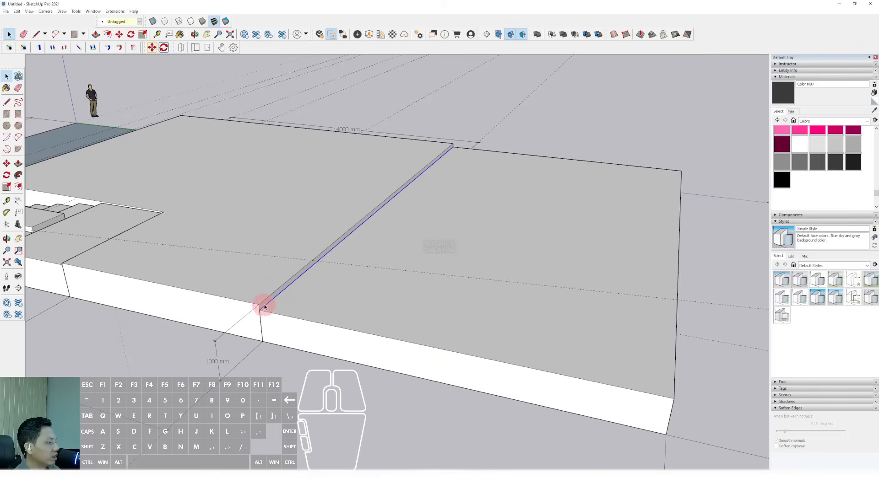
{"action": "scroll", "coordinate": [264, 306], "scroll_direction": "up", "scroll_amount": 2}
{"action": "middle_click_drag", "start_coordinate": [295, 303], "coordinate": [256, 291]}
{"action": "left_click", "coordinate": [7, 163]}
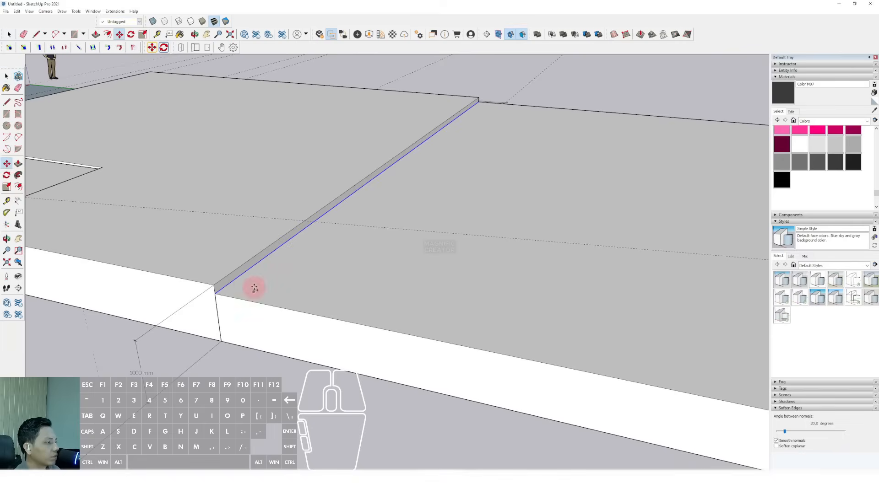
{"action": "left_click", "coordinate": [232, 280]}
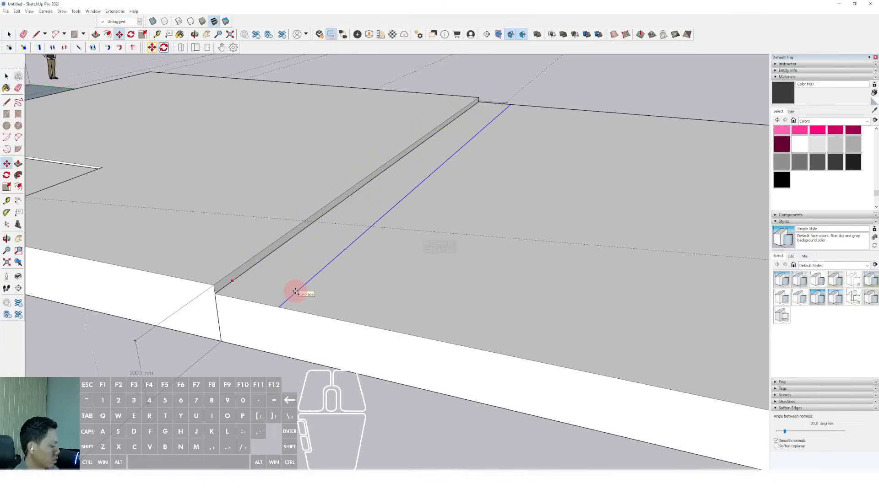
{"action": "left_click", "coordinate": [366, 270]}
{"action": "scroll", "coordinate": [370, 277], "scroll_direction": "down", "scroll_amount": 1}
- Push/Pull the wide part of the rear platform beyond the narrow strip slightly down as a second step
{"action": "key", "text": "p"}
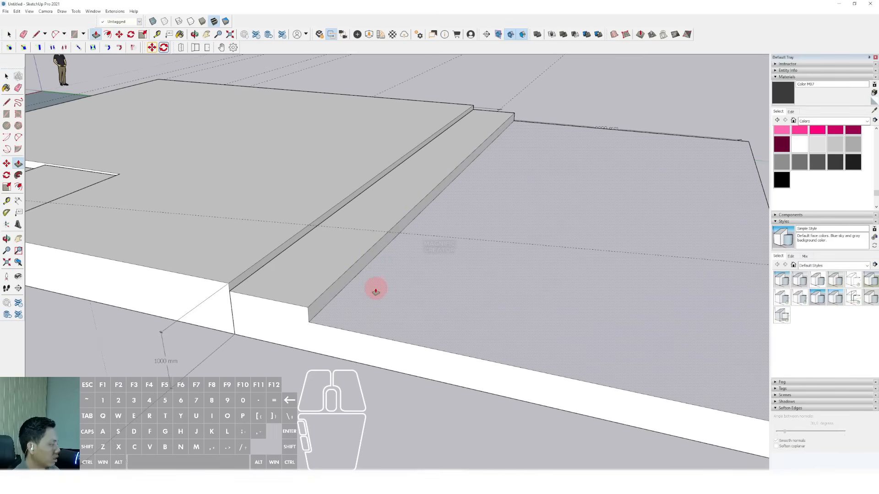
{"action": "key", "text": "space"}
{"action": "middle_click_drag", "start_coordinate": [498, 189], "coordinate": [415, 206]}
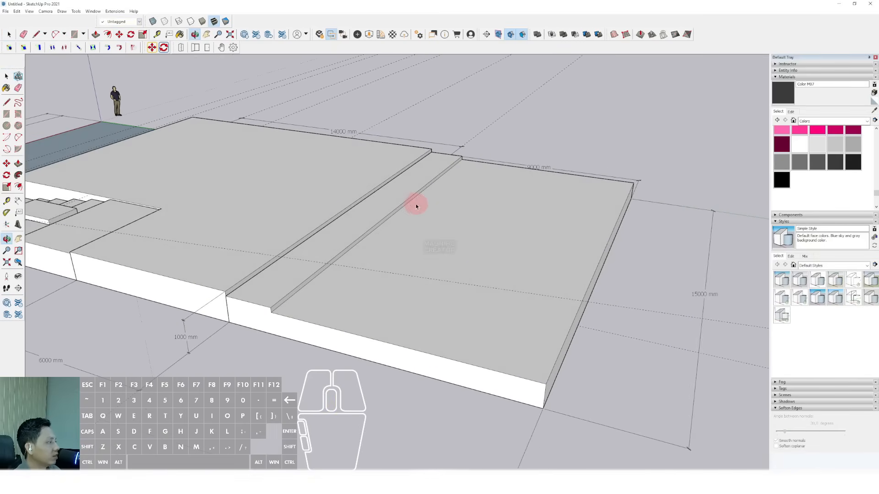
- Select the whole two-level rear platform and make it a group
{"action": "left_click", "coordinate": [374, 234]}
{"action": "middle_click_drag", "start_coordinate": [396, 237], "coordinate": [481, 206]}
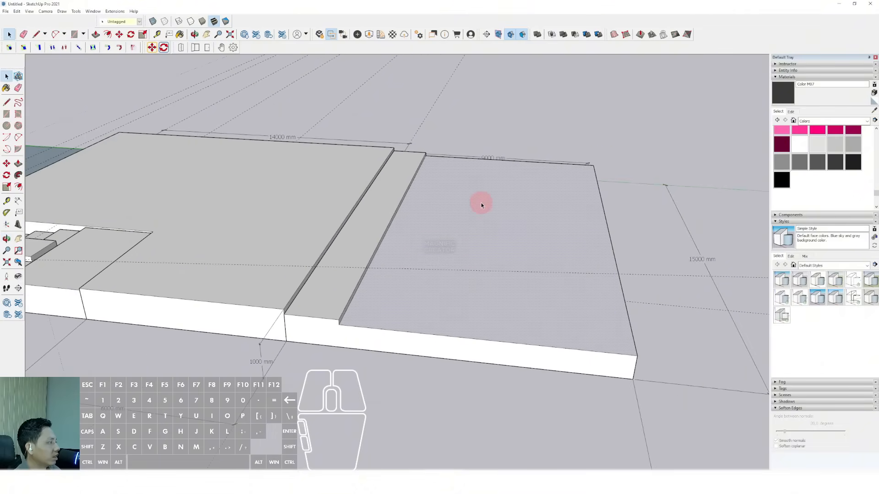
{"action": "right_click", "coordinate": [481, 205]}
{"action": "left_click", "coordinate": [498, 256]}
{"action": "middle_click_drag", "start_coordinate": [498, 262], "coordinate": [469, 247]}
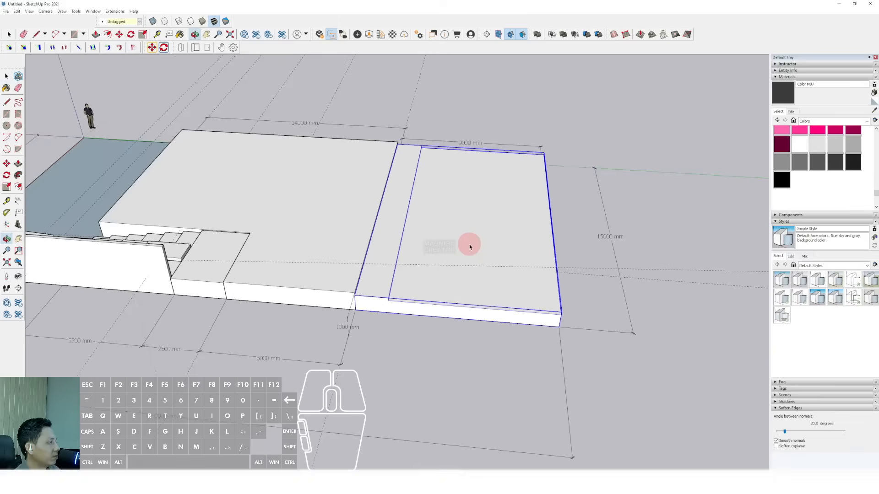
- Open the rear platform's group and draw a long rectangle on its lower level, inset from the platform's edges
{"action": "triple_click", "coordinate": [472, 214]}
{"action": "middle_click_drag", "start_coordinate": [472, 214], "coordinate": [364, 133], "text": "shift"}
{"action": "scroll", "coordinate": [343, 231], "scroll_direction": "up", "scroll_amount": 3}
{"action": "key", "text": "r"}
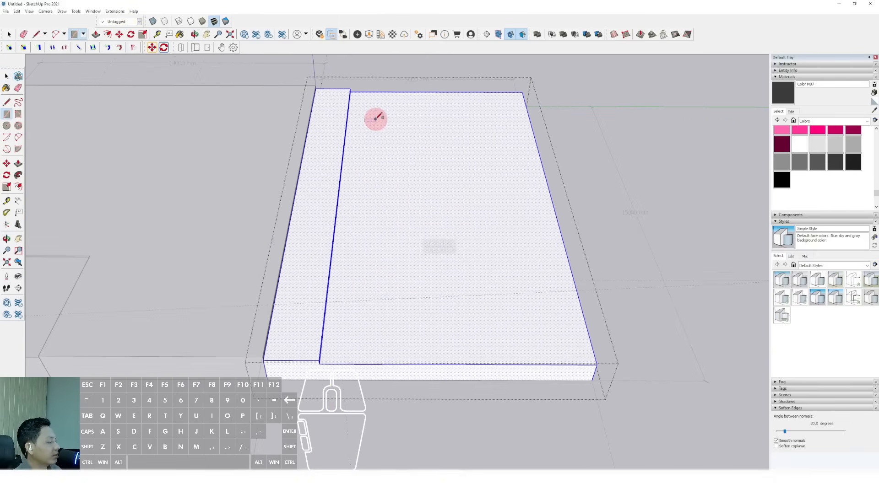
{"action": "left_click", "coordinate": [388, 103]}
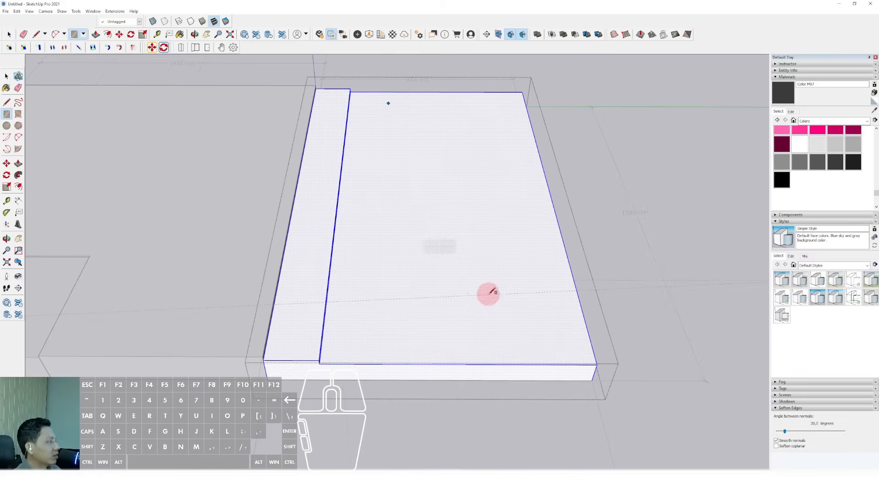
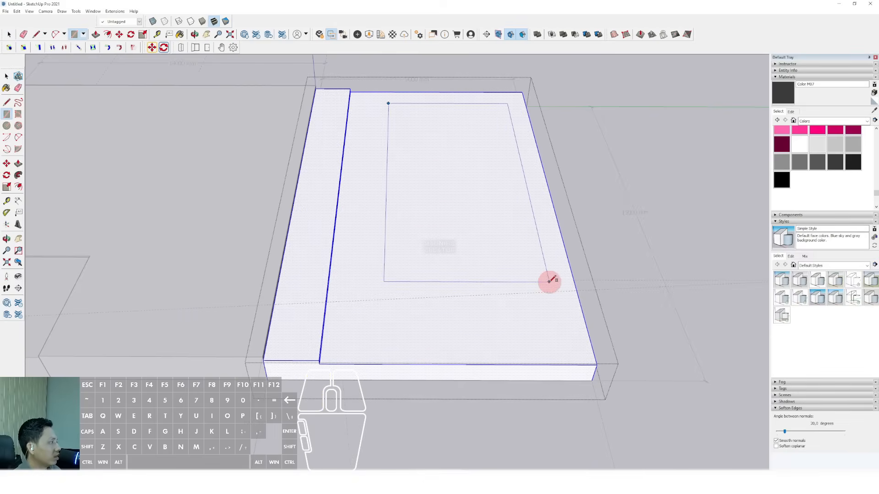
{"action": "left_click", "coordinate": [550, 280]}
- Offset the rectangle on the rear platform outward by 200 mm and close the group
{"action": "middle_click_drag", "start_coordinate": [506, 188], "coordinate": [553, 190]}
{"action": "key", "text": "p"}
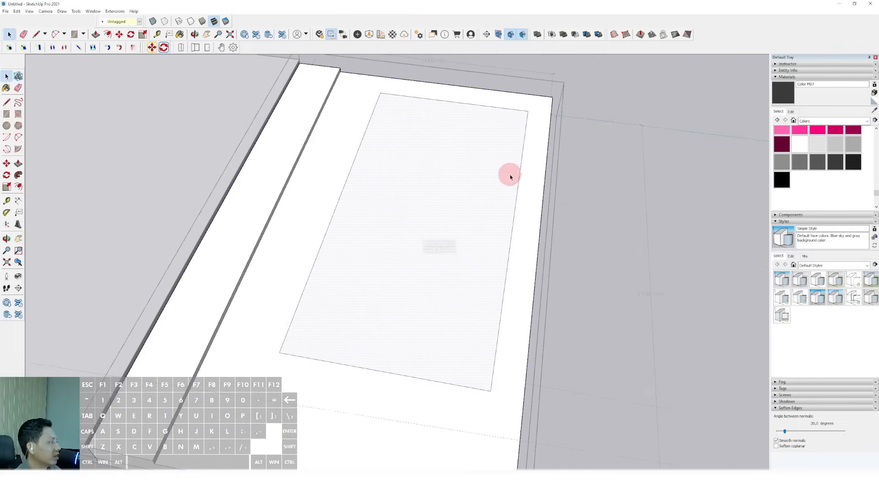
{"action": "left_click", "coordinate": [520, 164]}
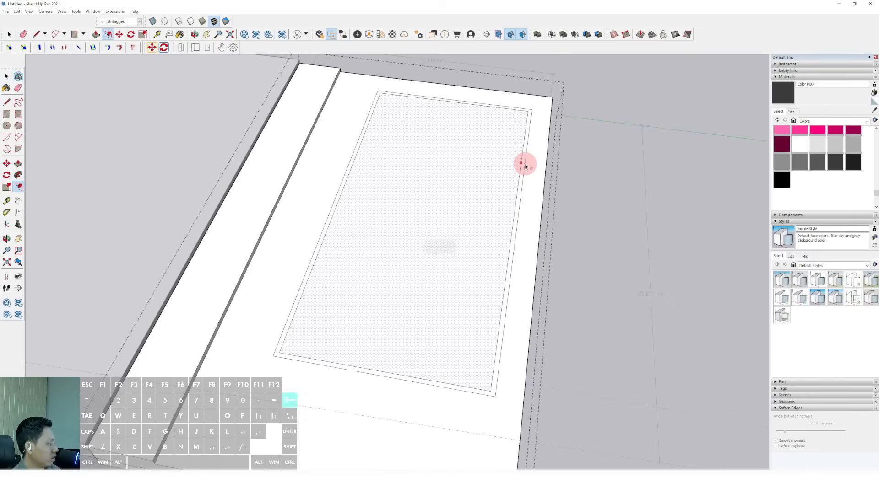
{"action": "type", "text": "200"}
{"action": "key", "text": "Return"}
{"action": "key", "text": "space"}
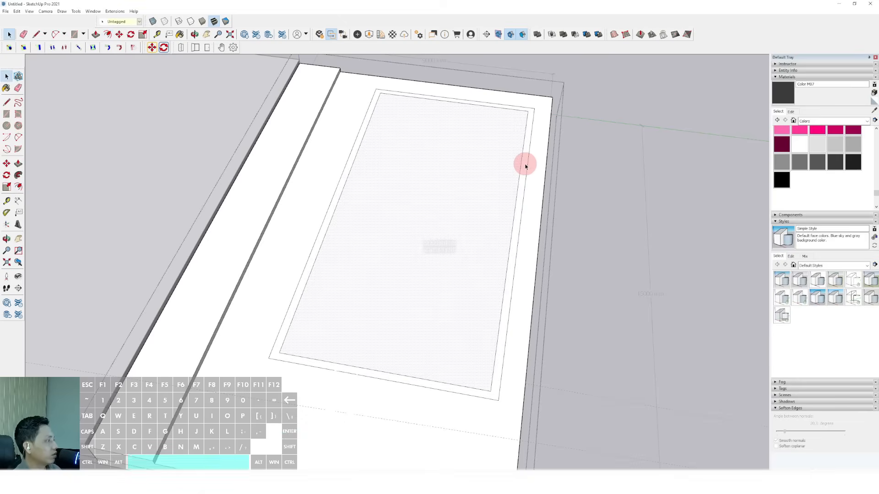
{"action": "scroll", "coordinate": [513, 202], "scroll_direction": "down", "scroll_amount": 3}
{"action": "left_click", "coordinate": [561, 192]}
{"action": "scroll", "coordinate": [446, 276], "scroll_direction": "down", "scroll_amount": 1}
{"action": "middle_click_drag", "start_coordinate": [451, 289], "coordinate": [246, 311]}
{"action": "middle_click_drag", "start_coordinate": [315, 280], "coordinate": [570, 247]}
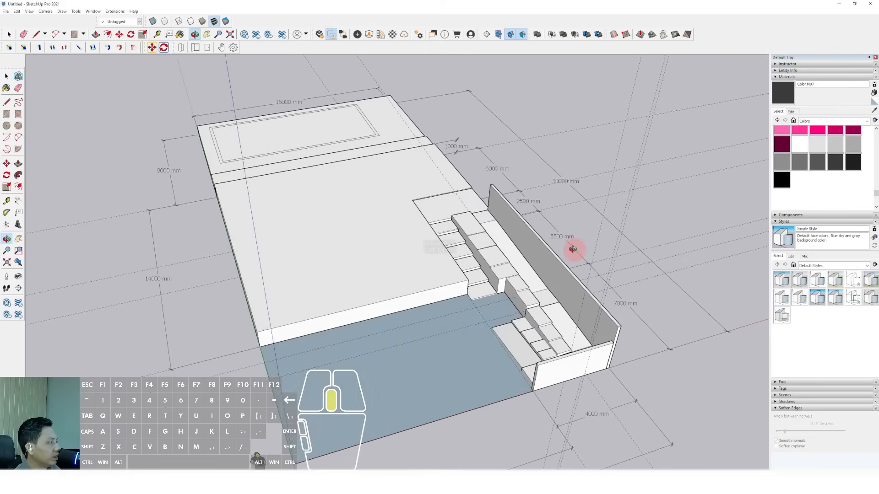
{"action": "scroll", "coordinate": [435, 243], "scroll_direction": "up", "scroll_amount": 5}
{"action": "middle_click_drag", "start_coordinate": [435, 256], "coordinate": [358, 271]}
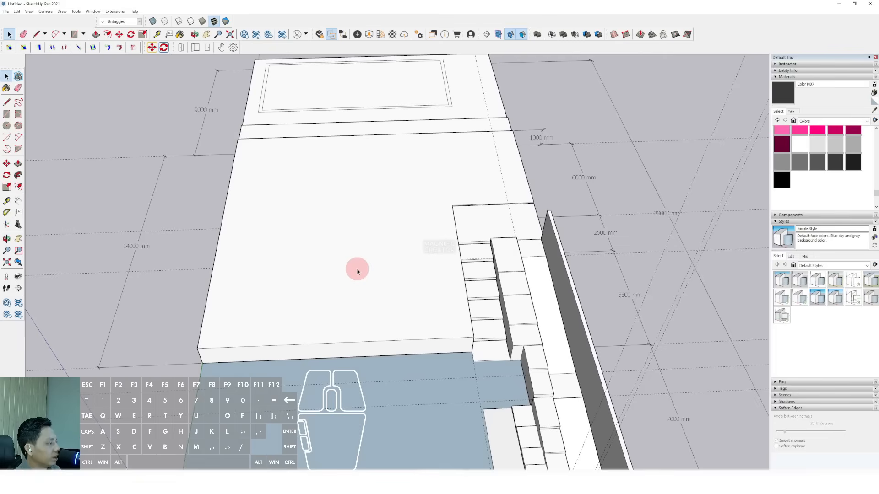
{"action": "middle_click_drag", "start_coordinate": [352, 270], "coordinate": [387, 261]}
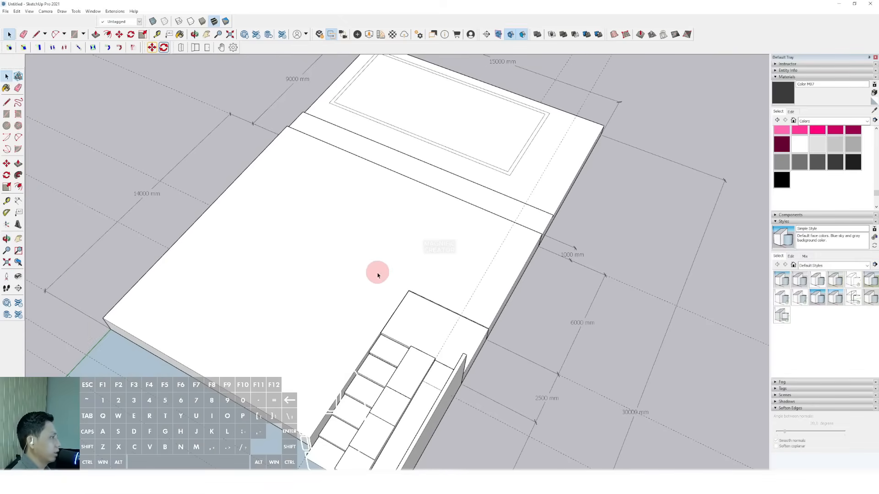
- Place a guide parallel to the slab's long edge on the stair side, running through the inner corner of the stair landing
{"action": "middle_click_drag", "start_coordinate": [355, 262], "coordinate": [424, 280]}
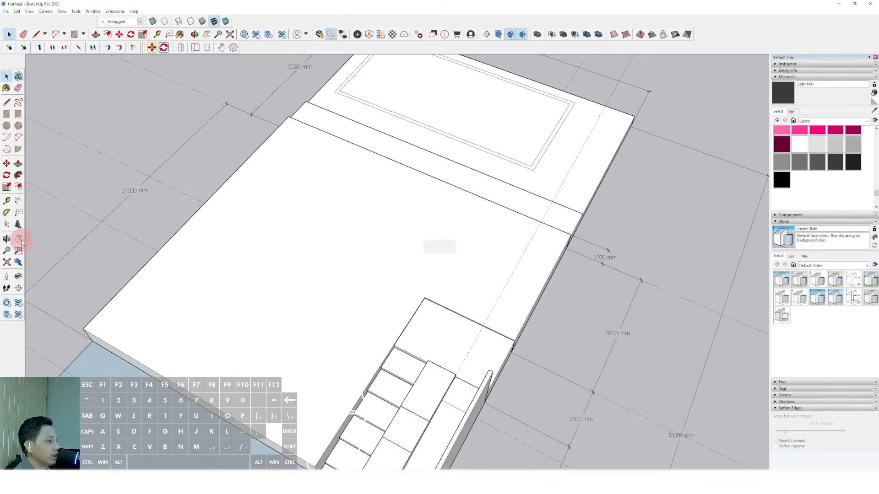
{"action": "left_click", "coordinate": [10, 201]}
{"action": "scroll", "coordinate": [501, 298], "scroll_direction": "up", "scroll_amount": 2}
{"action": "middle_click_drag", "start_coordinate": [500, 297], "coordinate": [471, 259]}
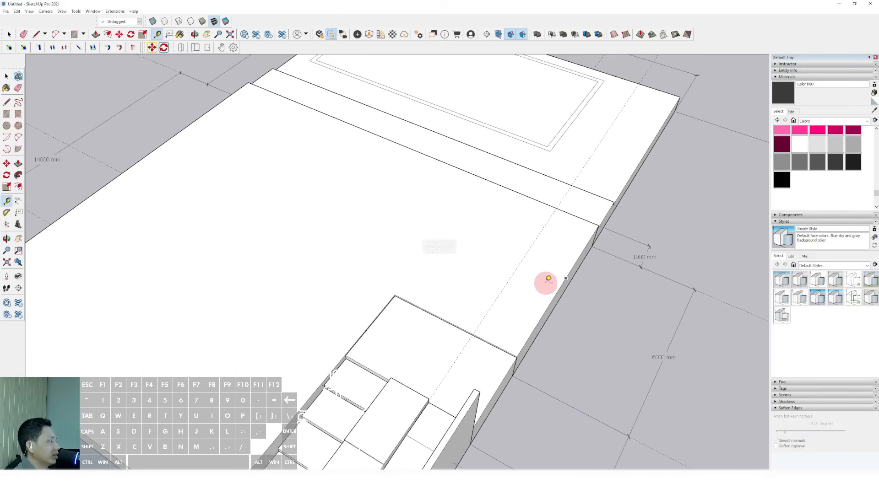
{"action": "scroll", "coordinate": [545, 282], "scroll_direction": "up", "scroll_amount": 1}
{"action": "middle_click_drag", "start_coordinate": [545, 282], "coordinate": [527, 293]}
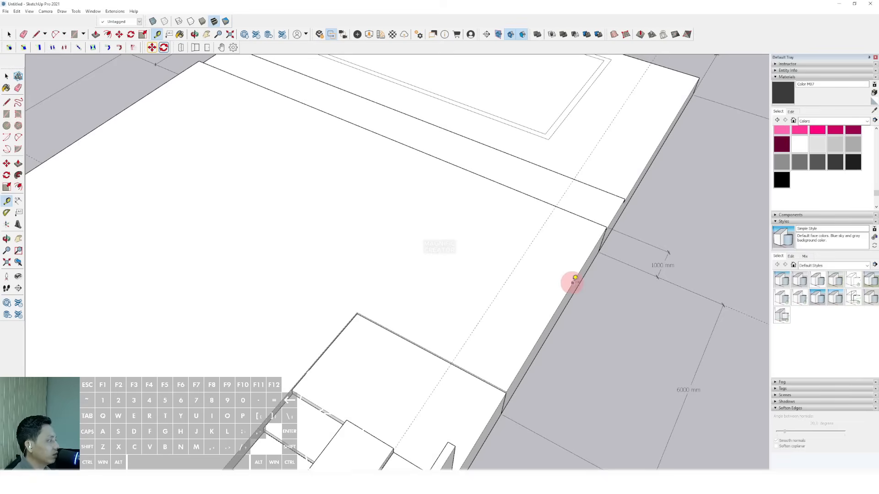
{"action": "scroll", "coordinate": [555, 272], "scroll_direction": "down", "scroll_amount": 1}
{"action": "key", "text": "shift"}
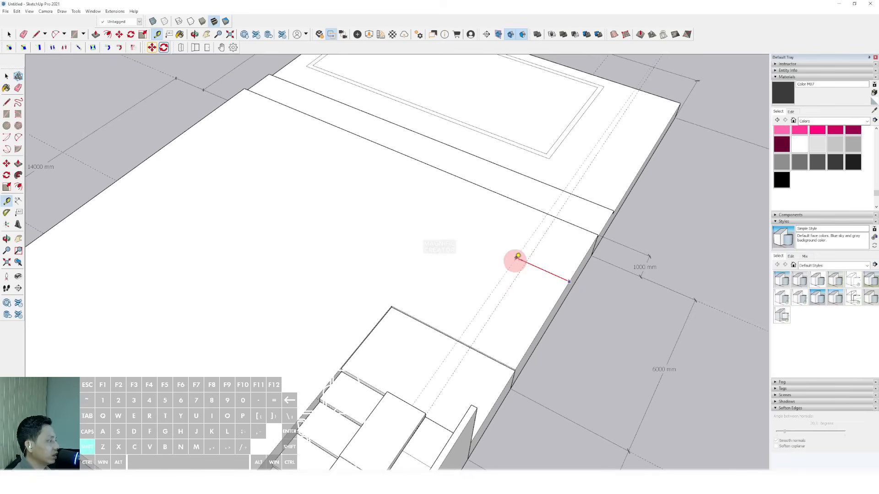
- Place a crosswise guide parallel to the slab's rear edge, passing through the inner corner of the stair landing
{"action": "scroll", "coordinate": [421, 270], "scroll_direction": "down", "scroll_amount": 2}
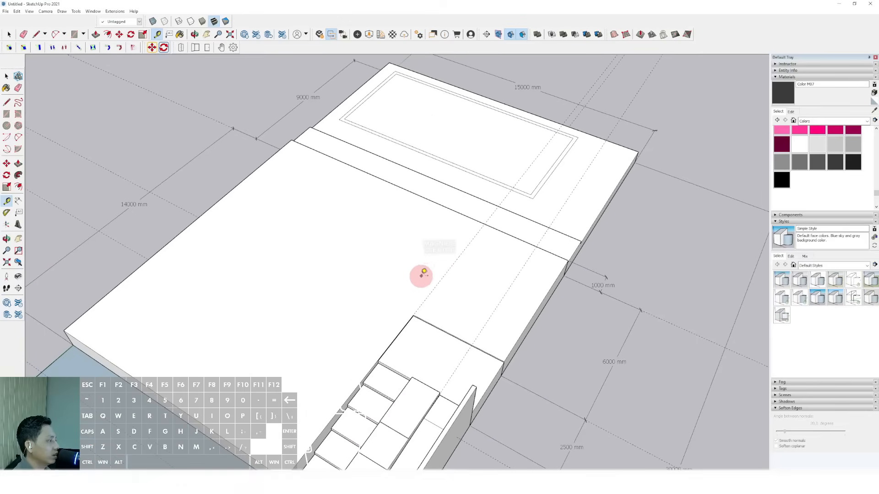
{"action": "left_click", "coordinate": [433, 200]}
{"action": "key", "text": "shift"}
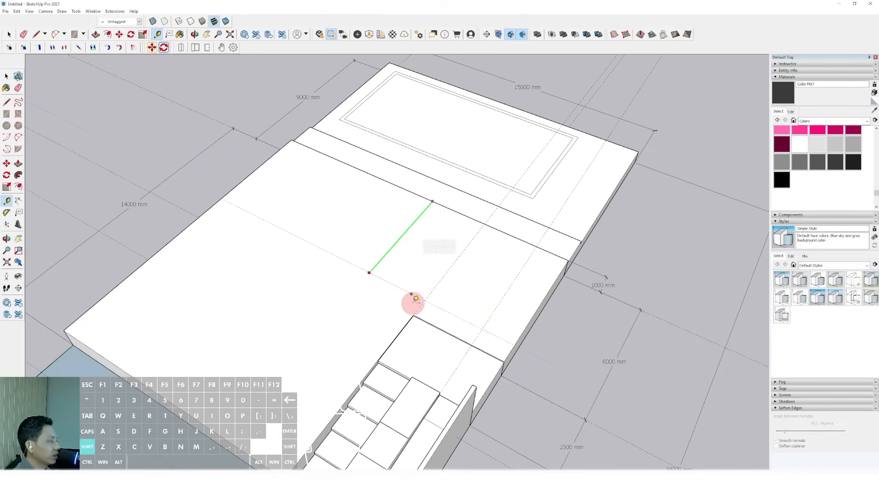
{"action": "scroll", "coordinate": [432, 297], "scroll_direction": "up", "scroll_amount": 6}
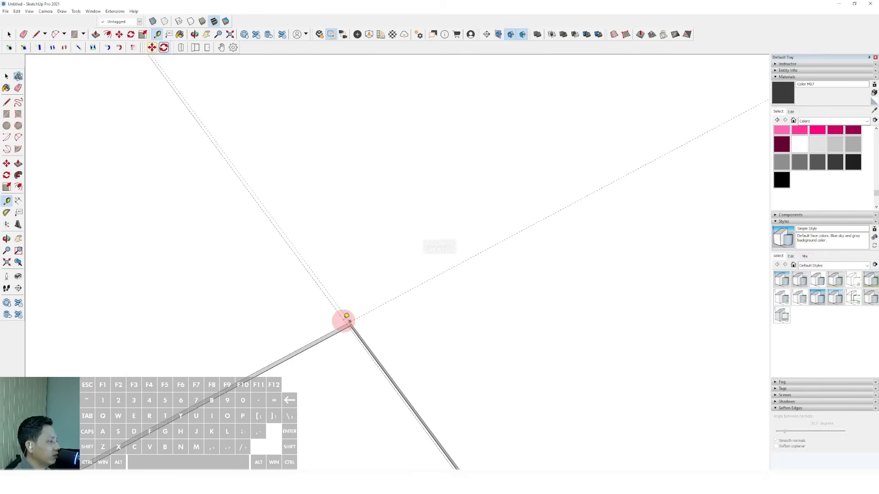
{"action": "key", "text": "space"}
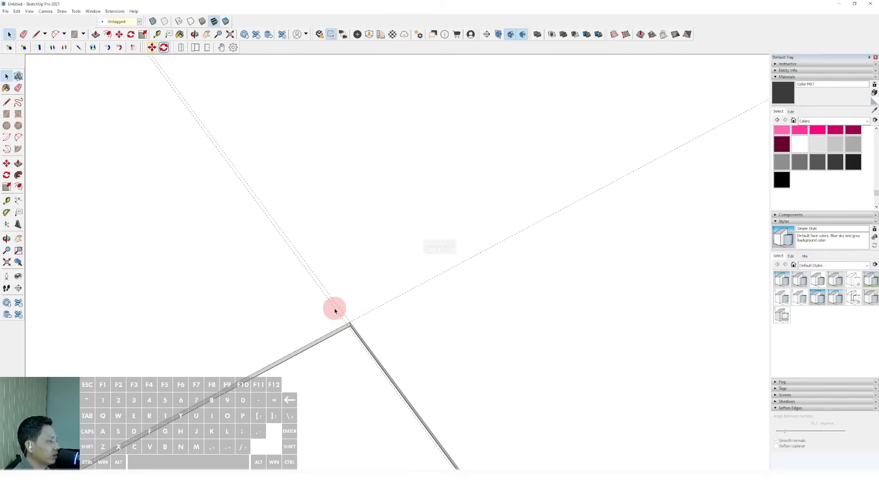
- Offset a second crosswise guide from the landing-corner guide toward the front edge of the slab
{"action": "scroll", "coordinate": [334, 311], "scroll_direction": "down", "scroll_amount": 8}
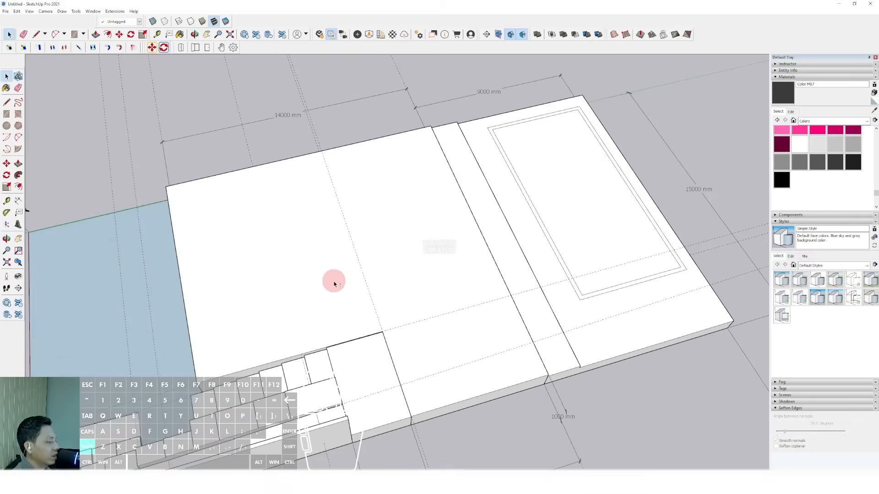
{"action": "middle_click_drag", "start_coordinate": [334, 284], "coordinate": [423, 273], "text": "shift"}
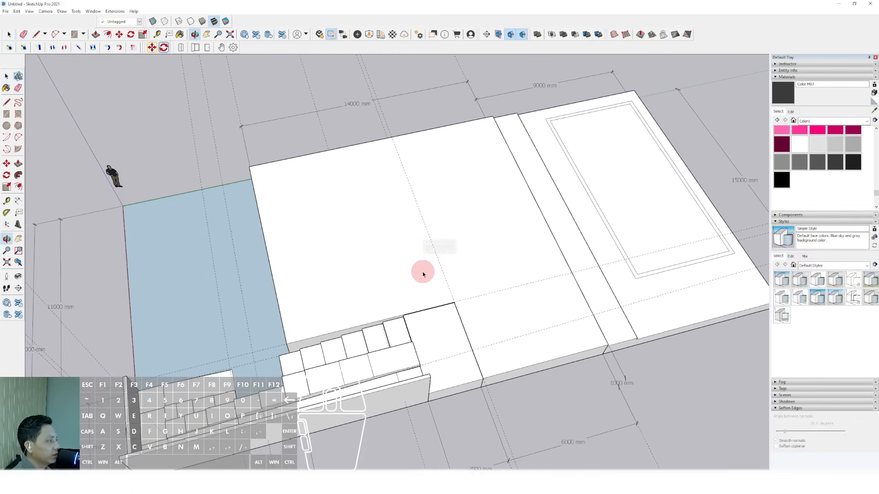
{"action": "left_click", "coordinate": [8, 200]}
{"action": "scroll", "coordinate": [400, 269], "scroll_direction": "up", "scroll_amount": 3}
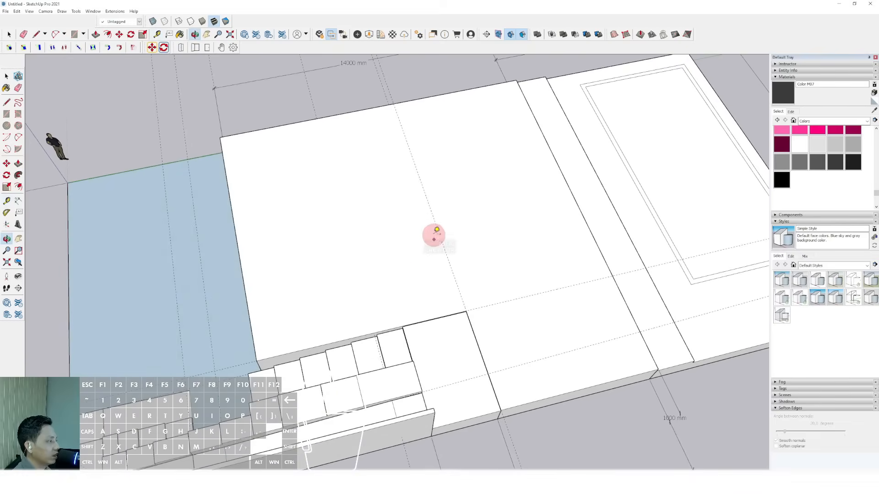
{"action": "left_click", "coordinate": [435, 221]}
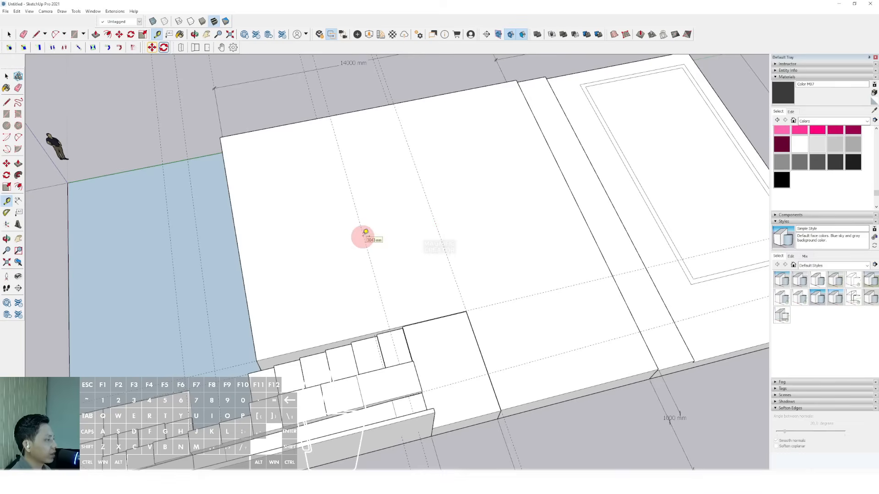
- Offset a lengthwise guide from the one through the landing corner toward the middle of the slab
{"action": "scroll", "coordinate": [396, 265], "scroll_direction": "down", "scroll_amount": 3}
{"action": "middle_click_drag", "start_coordinate": [396, 265], "coordinate": [398, 288], "text": "shift"}
{"action": "scroll", "coordinate": [328, 322], "scroll_direction": "up", "scroll_amount": 2}
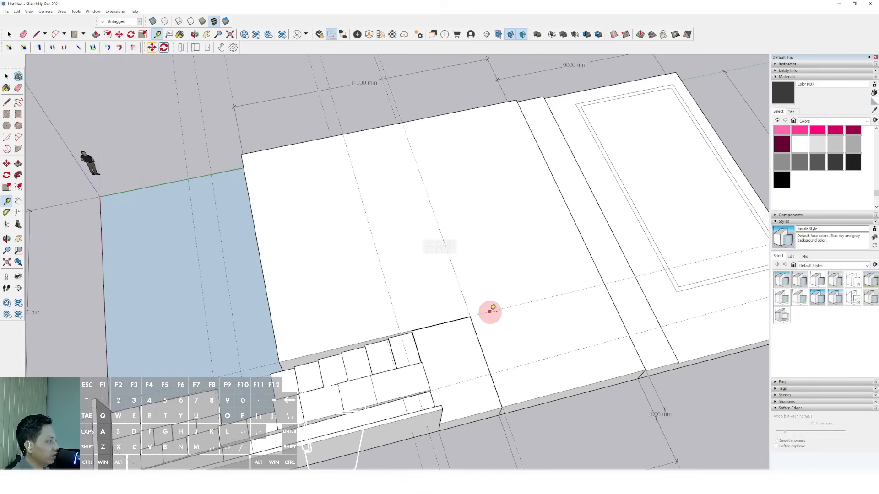
{"action": "left_click", "coordinate": [490, 311]}
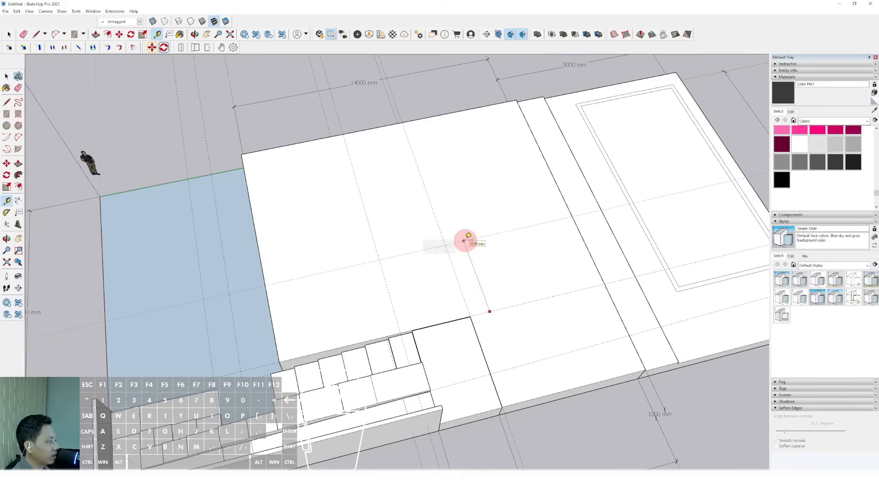
{"action": "scroll", "coordinate": [465, 241], "scroll_direction": "up", "scroll_amount": 2}
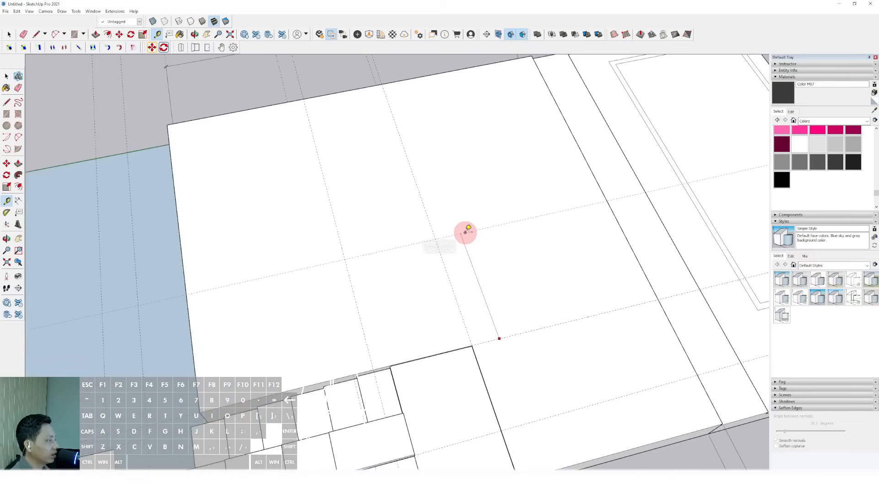
{"action": "scroll", "coordinate": [468, 226], "scroll_direction": "up", "scroll_amount": 1}
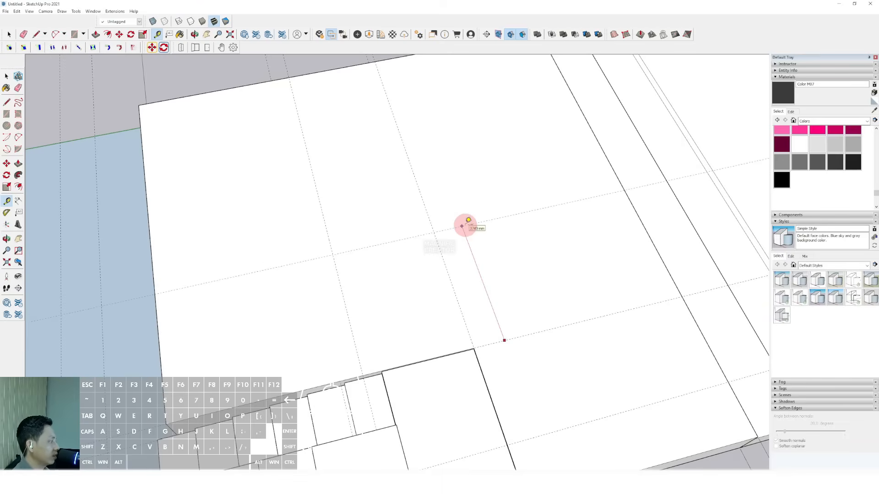
{"action": "key", "text": "space"}
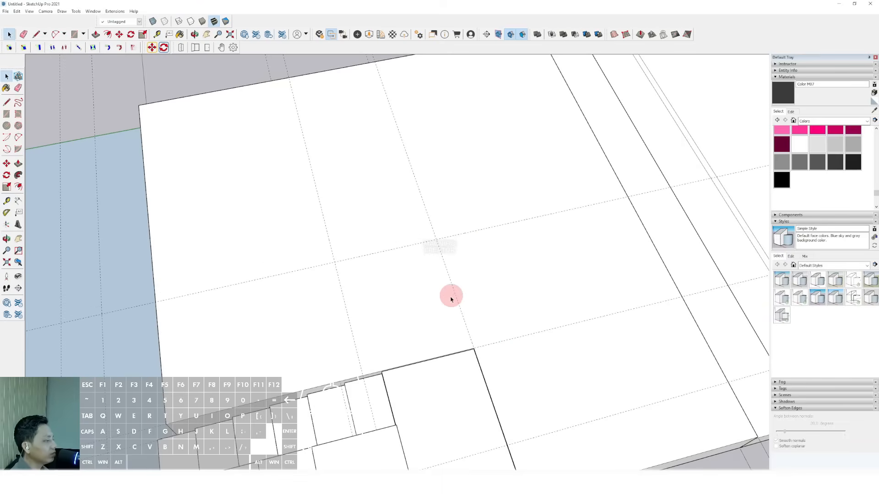
- Examine the guide grid on the slab and its relation to the stair from several angles
{"action": "scroll", "coordinate": [450, 296], "scroll_direction": "down", "scroll_amount": 1}
{"action": "middle_click_drag", "start_coordinate": [451, 296], "coordinate": [211, 295]}
{"action": "scroll", "coordinate": [292, 256], "scroll_direction": "up", "scroll_amount": 1}
{"action": "scroll", "coordinate": [292, 257], "scroll_direction": "down", "scroll_amount": 1}
{"action": "scroll", "coordinate": [247, 221], "scroll_direction": "up", "scroll_amount": 1}
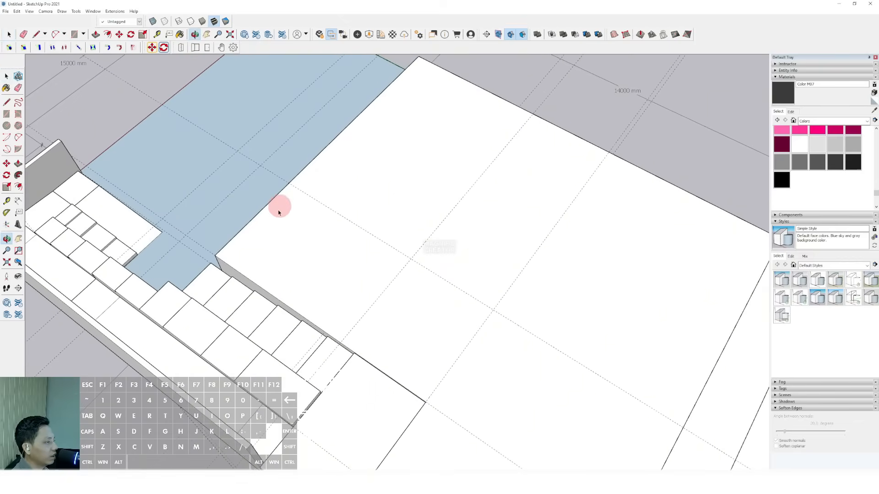
{"action": "scroll", "coordinate": [265, 242], "scroll_direction": "down", "scroll_amount": 1}
{"action": "middle_click_drag", "start_coordinate": [292, 257], "coordinate": [476, 243], "text": "shift"}
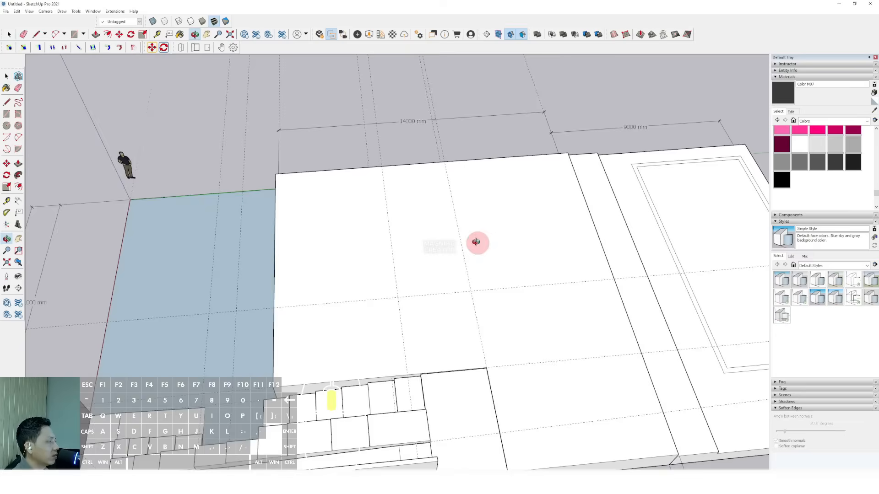
{"action": "middle_click_drag", "start_coordinate": [321, 338], "coordinate": [422, 315], "text": "shift"}
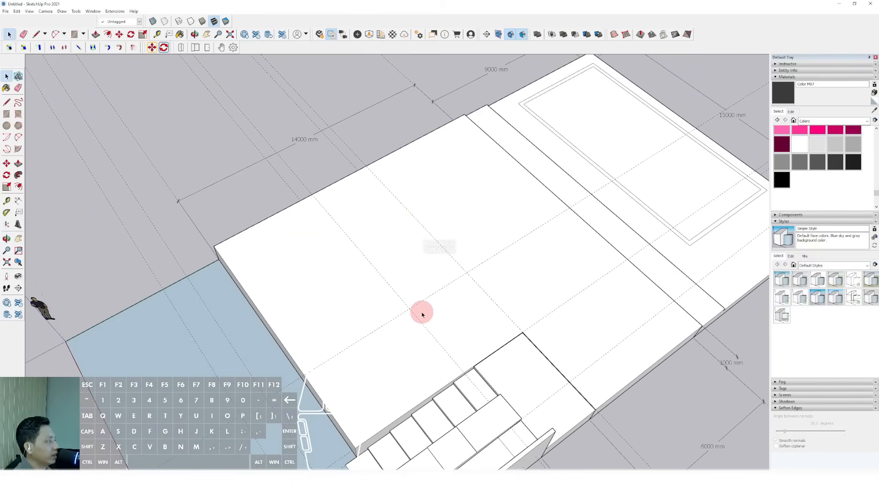
{"action": "scroll", "coordinate": [540, 305], "scroll_direction": "down", "scroll_amount": 1}
{"action": "middle_click_drag", "start_coordinate": [526, 302], "coordinate": [522, 250]}
{"action": "scroll", "coordinate": [445, 303], "scroll_direction": "up", "scroll_amount": 1}
{"action": "scroll", "coordinate": [445, 302], "scroll_direction": "up", "scroll_amount": 1}
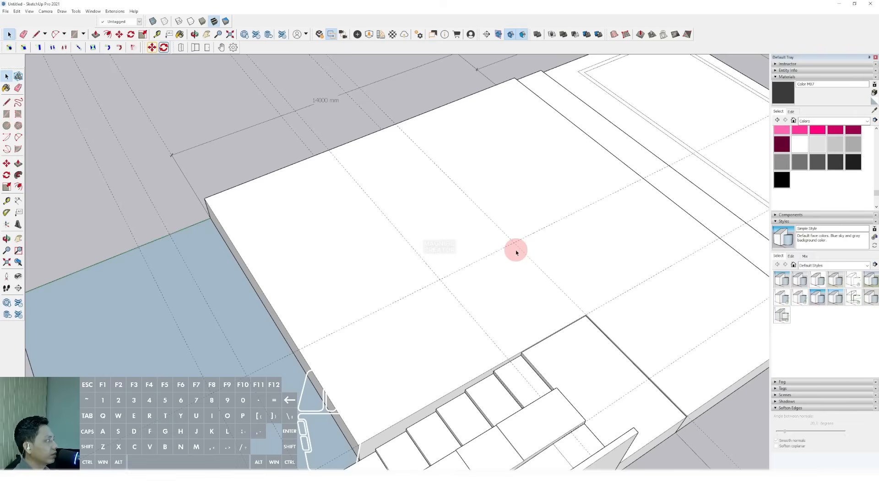
{"action": "scroll", "coordinate": [416, 286], "scroll_direction": "down", "scroll_amount": 1}
{"action": "scroll", "coordinate": [435, 284], "scroll_direction": "up", "scroll_amount": 1}
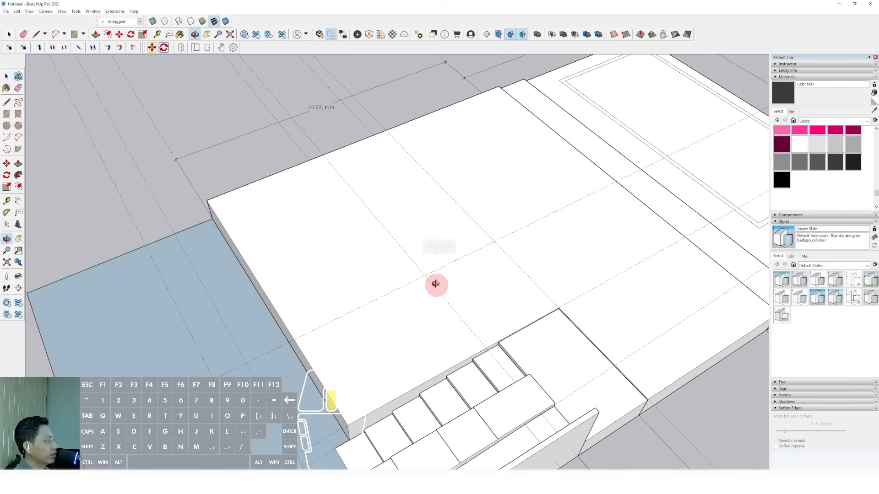
{"action": "middle_click_drag", "start_coordinate": [436, 285], "coordinate": [368, 265]}
{"action": "scroll", "coordinate": [428, 283], "scroll_direction": "up", "scroll_amount": 1}
{"action": "mouse_move", "coordinate": [368, 265]}
{"action": "middle_mouse_down"}
{"action": "mouse_move", "coordinate": [420, 252]}
{"action": "mouse_move", "coordinate": [356, 287]}
{"action": "mouse_move", "coordinate": [288, 259]}
{"action": "mouse_move", "coordinate": [332, 287]}
{"action": "mouse_move", "coordinate": [380, 284]}
{"action": "mouse_move", "coordinate": [370, 283]}
{"action": "mouse_move", "coordinate": [380, 271]}
{"action": "middle_mouse_up"}
{"action": "scroll", "coordinate": [388, 268], "scroll_direction": "down", "scroll_amount": 1}
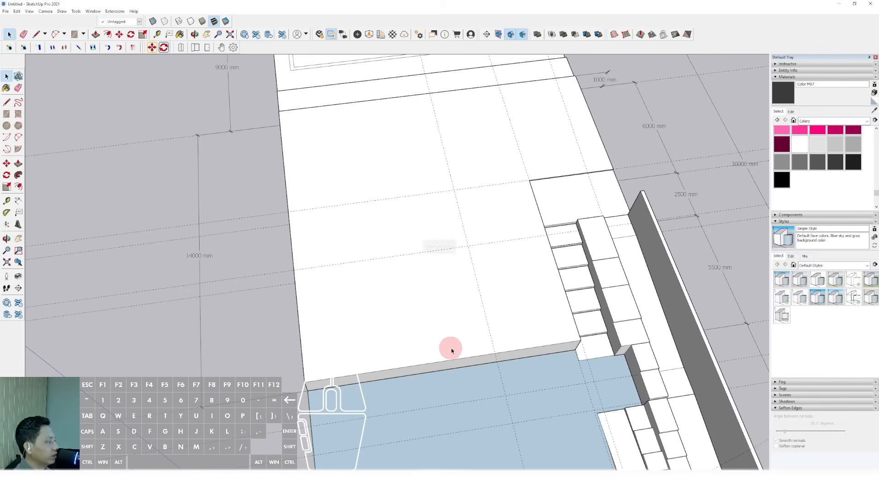
{"action": "scroll", "coordinate": [503, 302], "scroll_direction": "up", "scroll_amount": 3}
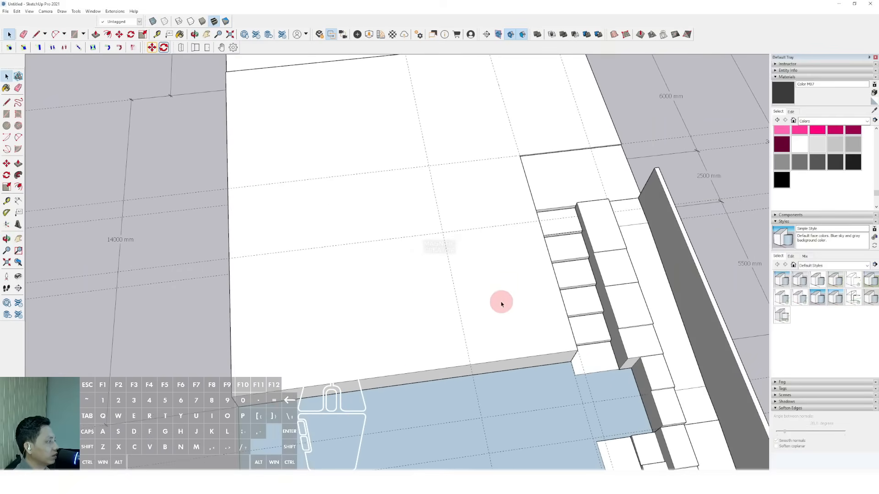
{"action": "scroll", "coordinate": [444, 282], "scroll_direction": "down", "scroll_amount": 2}
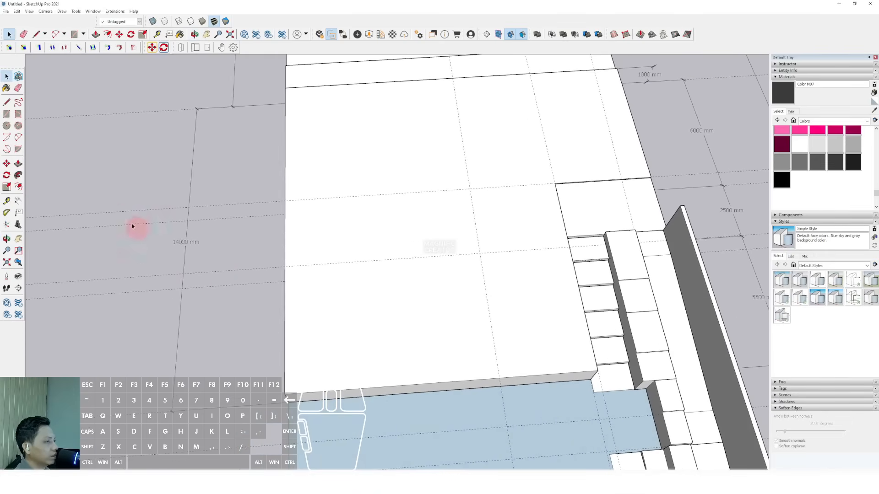
- Place two guides parallel to the slab's long edge opposite the stair, the nearer one about 1500 mm inside it
{"action": "key", "text": "t"}
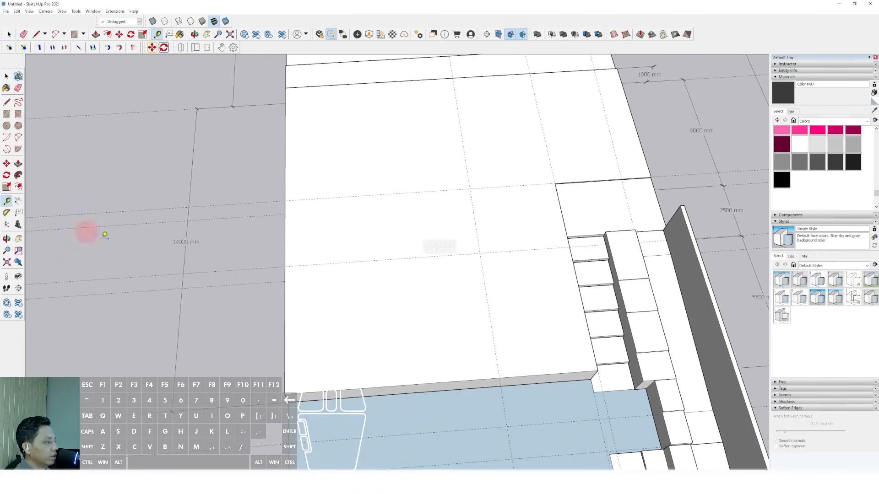
{"action": "left_click", "coordinate": [284, 306]}
{"action": "scroll", "coordinate": [367, 300], "scroll_direction": "up", "scroll_amount": 1}
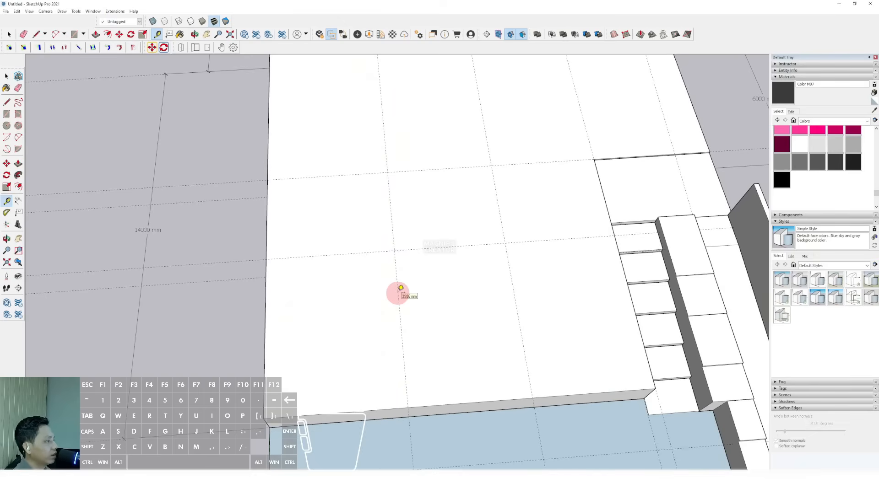
{"action": "left_click_drag", "start_coordinate": [270, 209], "coordinate": [303, 207]}
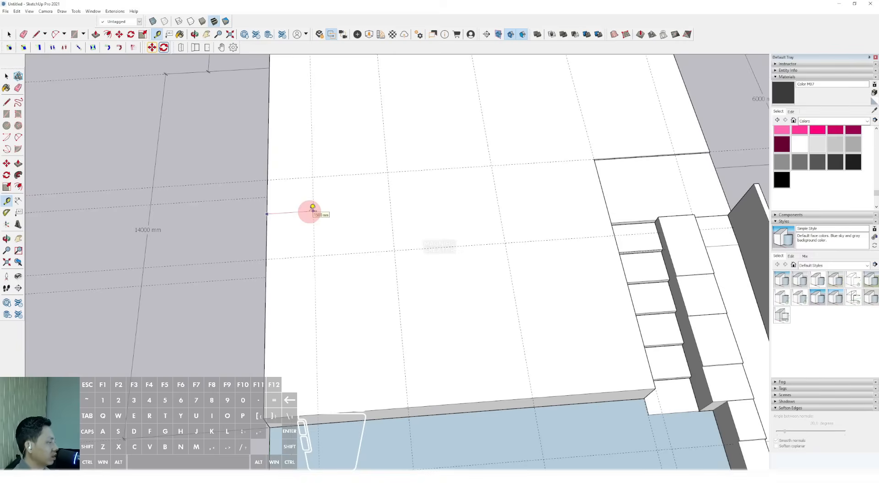
{"action": "scroll", "coordinate": [320, 228], "scroll_direction": "down", "scroll_amount": 4}
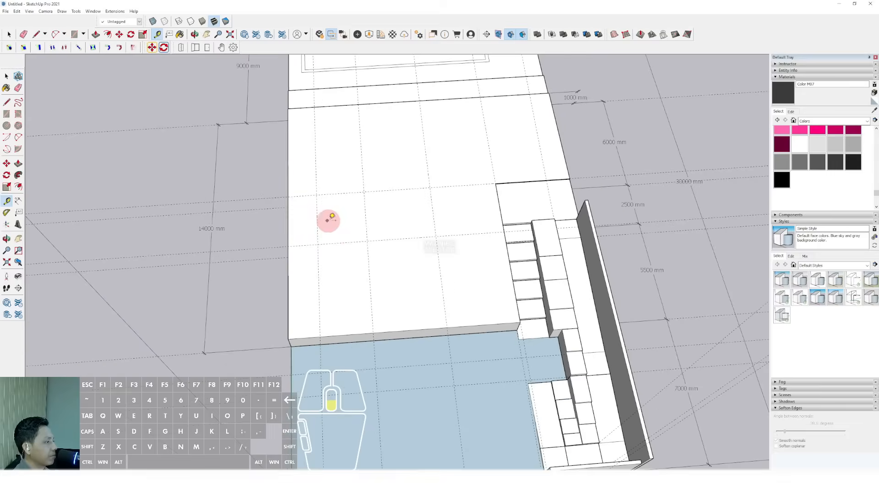
- Place a guide line on the upper platform, offset inward from and parallel to its edge above the blue ground face
{"action": "scroll", "coordinate": [360, 244], "scroll_direction": "up", "scroll_amount": 2}
{"action": "middle_click_drag", "start_coordinate": [363, 245], "coordinate": [366, 266], "text": "shift"}
{"action": "scroll", "coordinate": [434, 262], "scroll_direction": "up", "scroll_amount": 1}
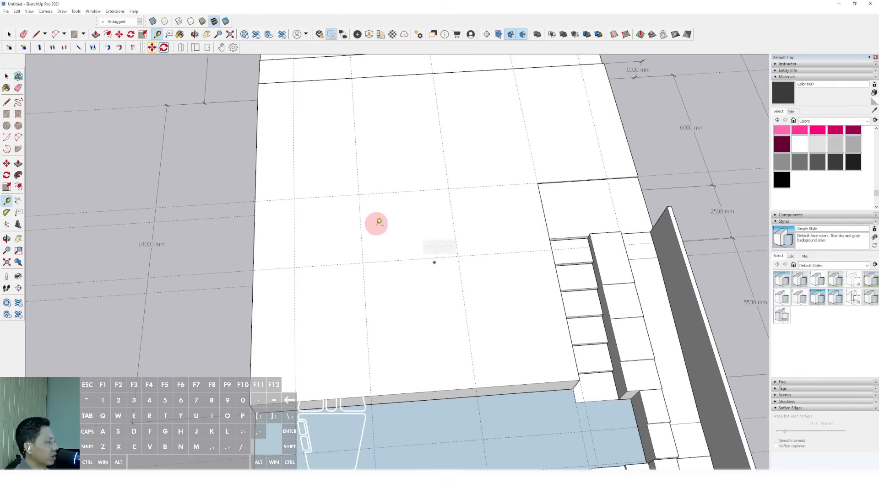
{"action": "middle_click_drag", "start_coordinate": [385, 300], "coordinate": [393, 351]}
{"action": "left_click", "coordinate": [397, 363]}
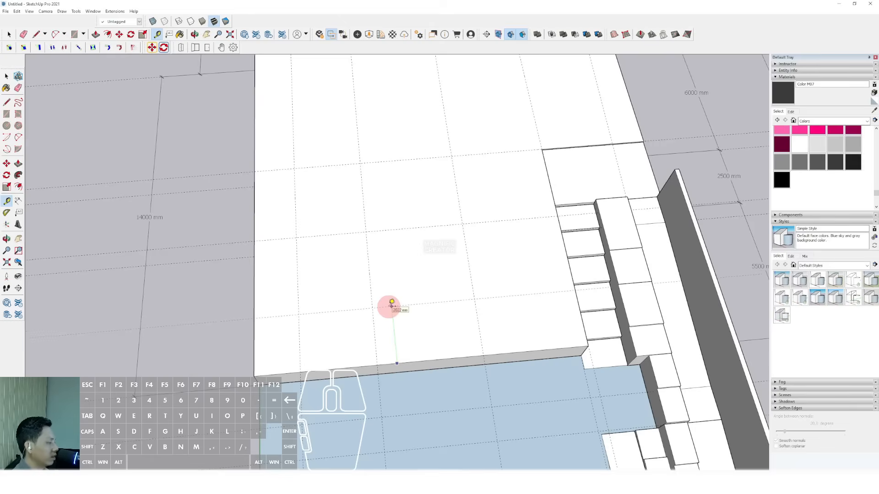
{"action": "key", "text": "space"}
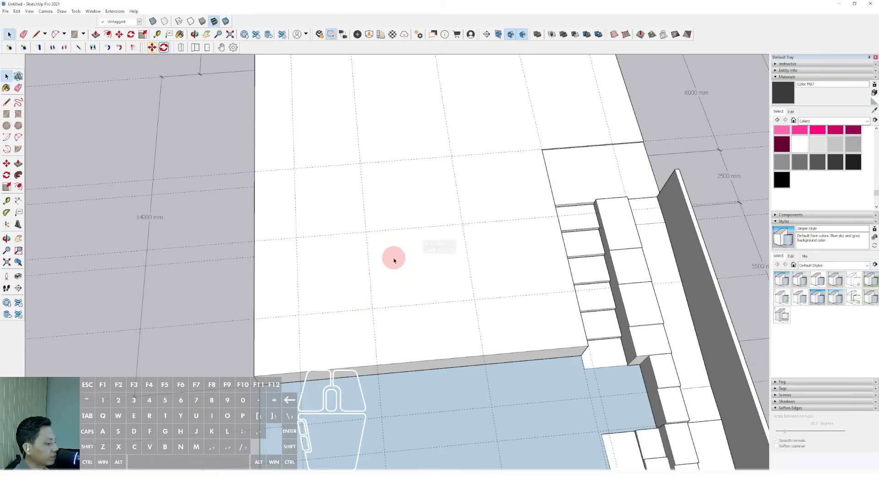
- Examine the upper platform, its guide grid and the adjoining stair landing from several angles
{"action": "middle_click_drag", "start_coordinate": [402, 301], "coordinate": [391, 266]}
{"action": "middle_click_drag", "start_coordinate": [326, 339], "coordinate": [277, 298]}
{"action": "scroll", "coordinate": [450, 262], "scroll_direction": "up", "scroll_amount": 1}
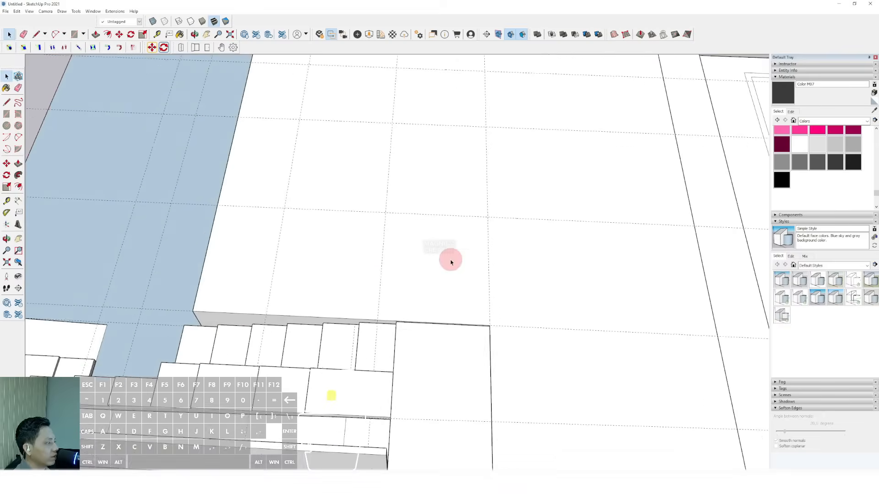
{"action": "mouse_move", "coordinate": [450, 262]}
{"action": "middle_mouse_down"}
{"action": "mouse_move", "coordinate": [357, 257]}
{"action": "mouse_move", "coordinate": [388, 292]}
{"action": "mouse_move", "coordinate": [383, 279]}
{"action": "mouse_move", "coordinate": [310, 256]}
{"action": "mouse_move", "coordinate": [346, 275]}
{"action": "middle_mouse_up"}
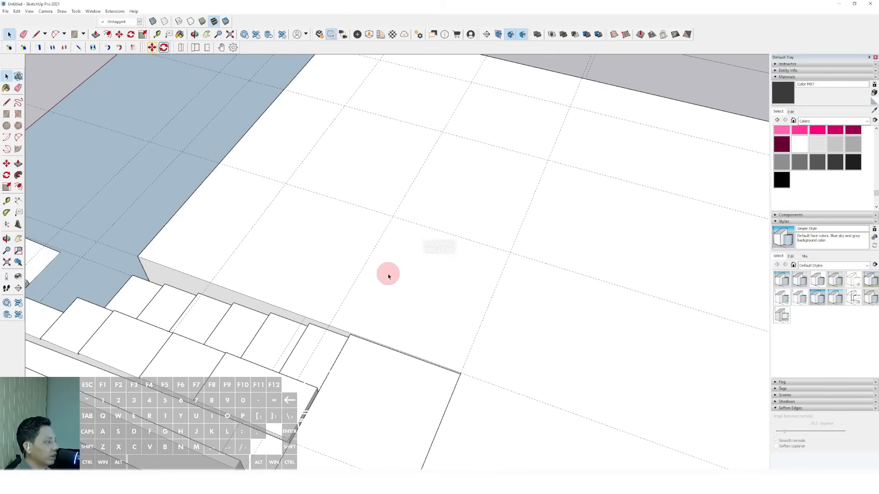
{"action": "scroll", "coordinate": [356, 279], "scroll_direction": "down", "scroll_amount": 4}
{"action": "scroll", "coordinate": [422, 258], "scroll_direction": "up", "scroll_amount": 1}
{"action": "mouse_move", "coordinate": [422, 258]}
{"action": "middle_mouse_down", "text": "shift"}
{"action": "mouse_move", "coordinate": [348, 278]}
{"action": "mouse_move", "coordinate": [389, 303]}
{"action": "mouse_move", "coordinate": [347, 293]}
{"action": "mouse_move", "coordinate": [334, 277]}
{"action": "middle_mouse_up", "text": "shift"}
{"action": "middle_click_drag", "start_coordinate": [334, 277], "coordinate": [429, 251]}
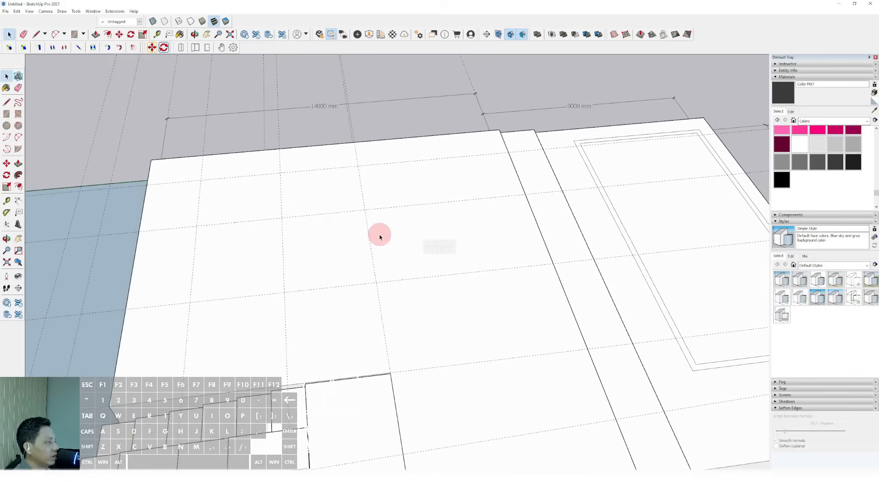
{"action": "scroll", "coordinate": [380, 235], "scroll_direction": "down", "scroll_amount": 2}
{"action": "mouse_move", "coordinate": [365, 249]}
{"action": "middle_mouse_down"}
{"action": "mouse_move", "coordinate": [386, 227]}
{"action": "mouse_move", "coordinate": [387, 254]}
{"action": "mouse_move", "coordinate": [394, 224]}
{"action": "mouse_move", "coordinate": [403, 257]}
{"action": "mouse_move", "coordinate": [315, 258]}
{"action": "middle_mouse_up"}
{"action": "scroll", "coordinate": [378, 274], "scroll_direction": "up", "scroll_amount": 1}
{"action": "scroll", "coordinate": [390, 281], "scroll_direction": "up", "scroll_amount": 1}
{"action": "mouse_move", "coordinate": [393, 283]}
{"action": "middle_mouse_down"}
{"action": "mouse_move", "coordinate": [403, 299]}
{"action": "mouse_move", "coordinate": [385, 283]}
{"action": "middle_mouse_up"}
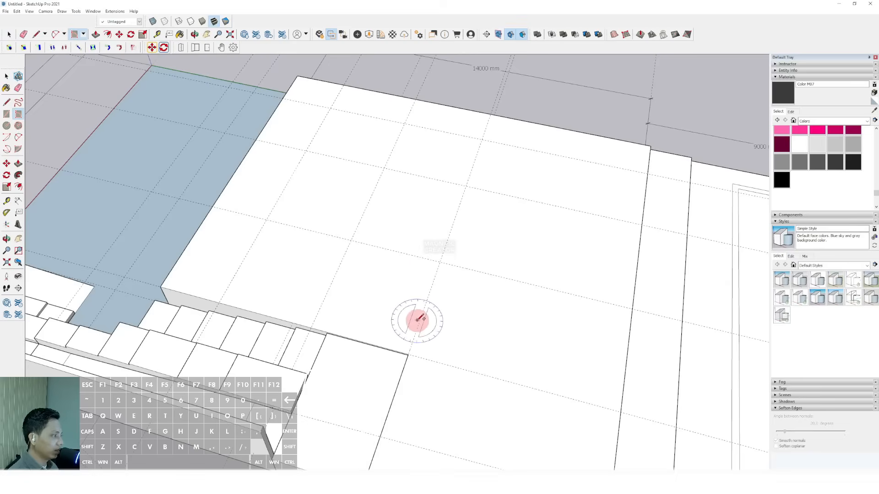
- Draw a straight line across the platform from the stair landing's edge, parallel to the guides
{"action": "mouse_move", "coordinate": [418, 315]}
{"action": "middle_mouse_down"}
{"action": "mouse_move", "coordinate": [323, 318]}
{"action": "mouse_move", "coordinate": [337, 308]}
{"action": "mouse_move", "coordinate": [337, 333]}
{"action": "mouse_move", "coordinate": [261, 273]}
{"action": "middle_mouse_up"}
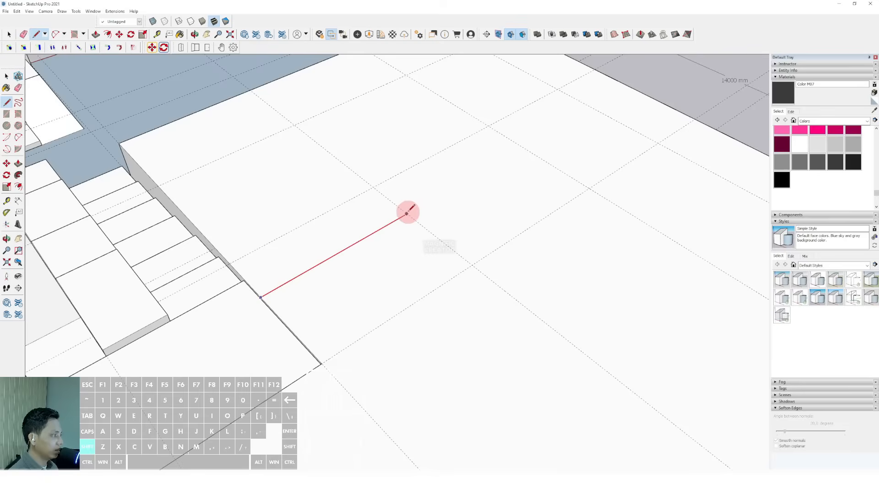
{"action": "scroll", "coordinate": [357, 235], "scroll_direction": "up", "scroll_amount": 2}
{"action": "key", "text": "space"}
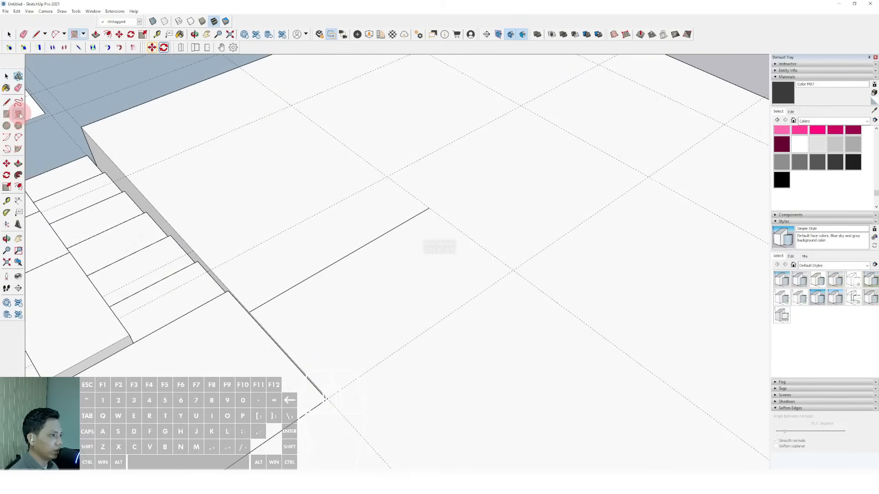
{"action": "left_click", "coordinate": [19, 114]}
{"action": "left_click", "coordinate": [326, 398]}
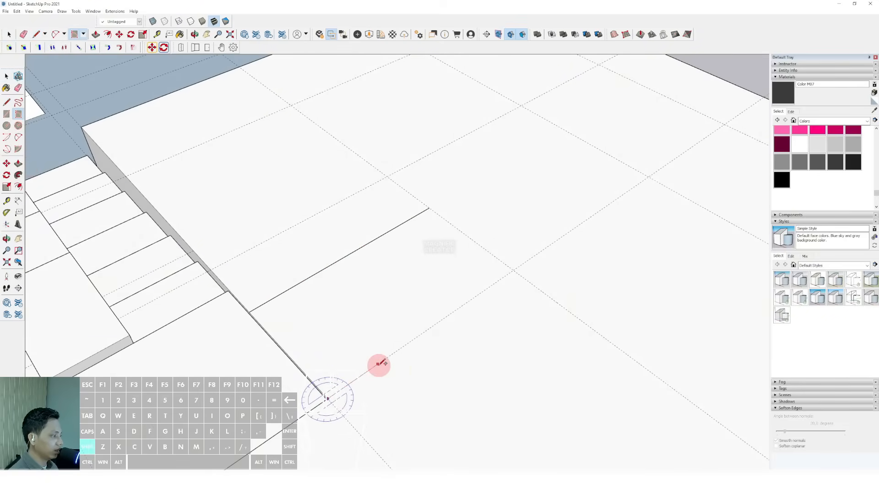
{"action": "left_click", "coordinate": [427, 329]}
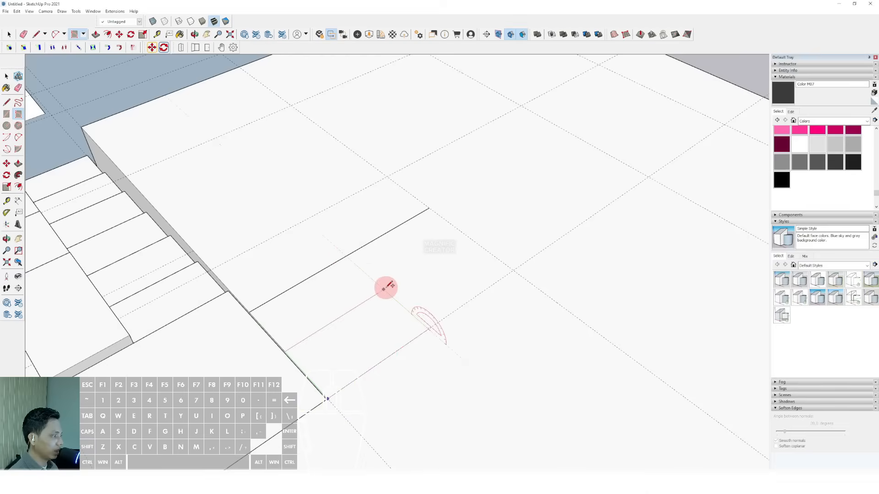
{"action": "key", "text": "space"}
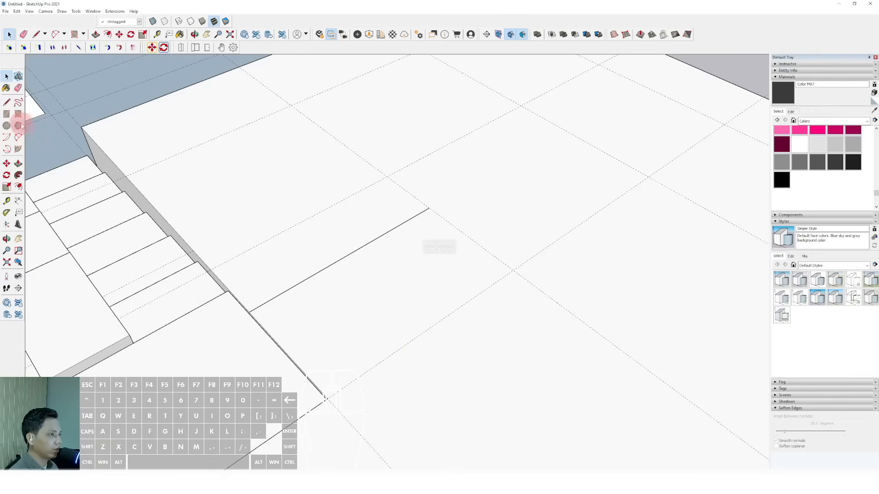
- Draw a narrow tread rectangle at the landing's corner with Rotated Rectangle and extrude it upward into a step block
{"action": "left_click", "coordinate": [327, 399]}
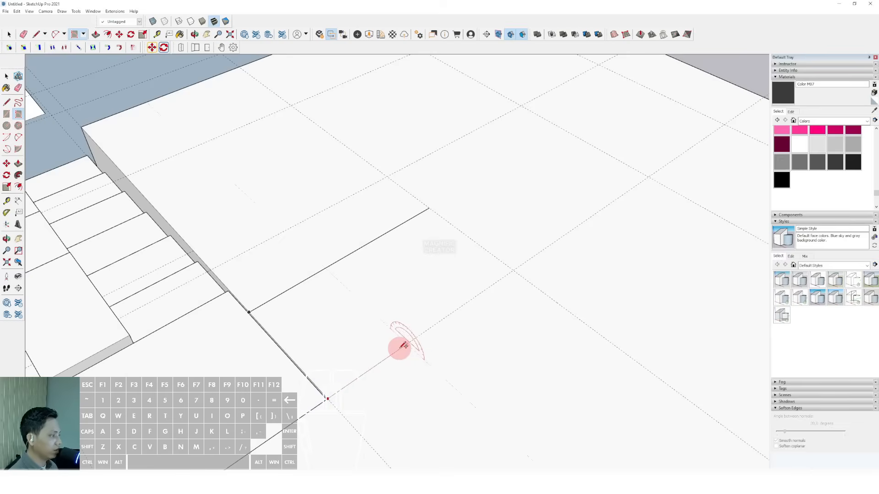
{"action": "left_click", "coordinate": [375, 328]}
{"action": "key", "text": "space"}
{"action": "middle_click_drag", "start_coordinate": [375, 328], "coordinate": [449, 294]}
{"action": "key", "text": "p"}
{"action": "left_click", "coordinate": [448, 293]}
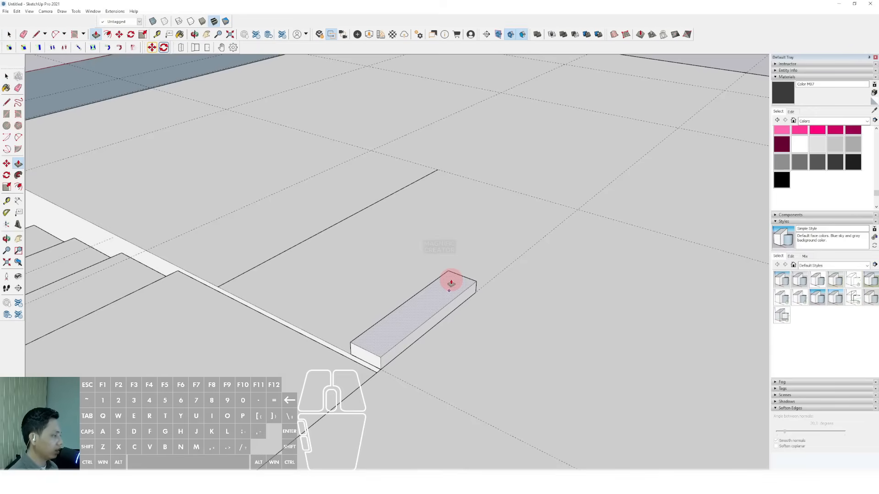
{"action": "left_click", "coordinate": [450, 283]}
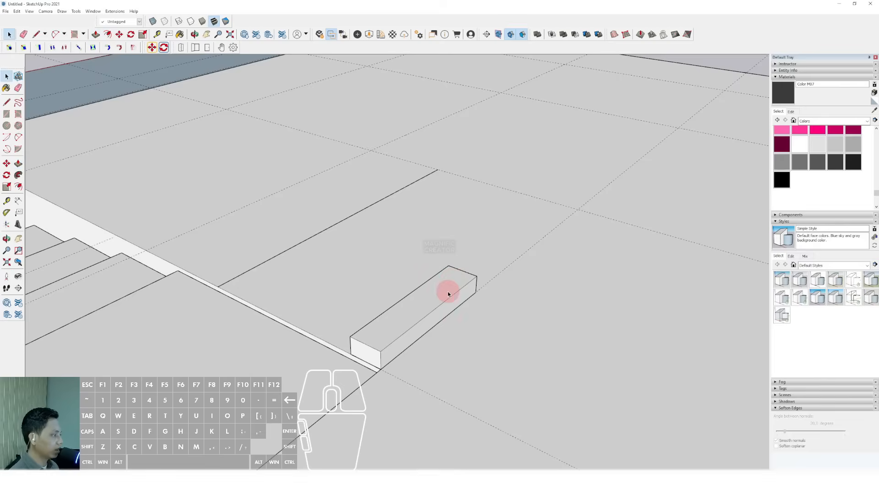
- Turn the grouped step block into a component
{"action": "right_click", "coordinate": [448, 294]}
{"action": "key", "text": "Escape"}
{"action": "right_click", "coordinate": [443, 292]}
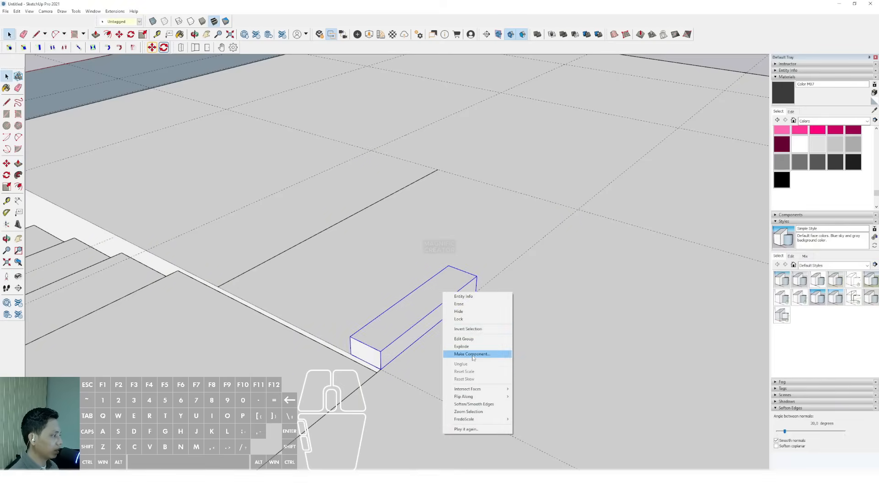
{"action": "left_click", "coordinate": [472, 354]}
{"action": "left_click", "coordinate": [343, 252]}
{"action": "scroll", "coordinate": [440, 305], "scroll_direction": "down", "scroll_amount": 2}
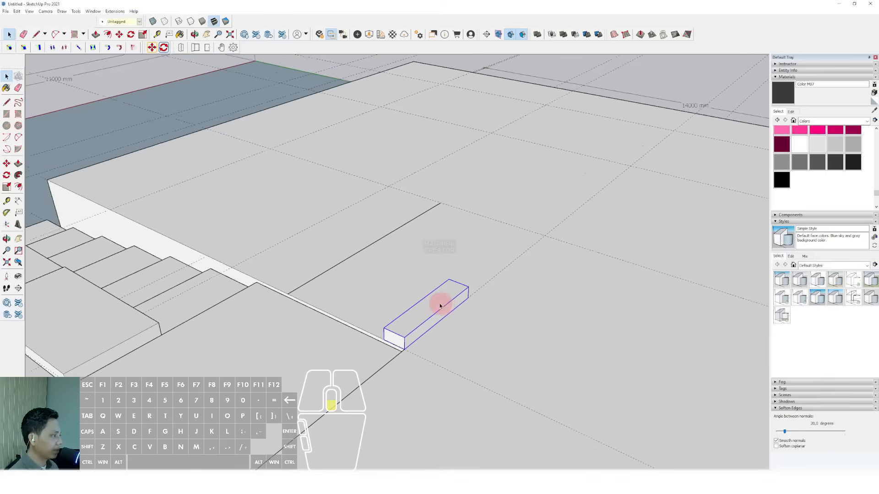
- Copy the step block corner to corner upward and array the last copy to form a straight stair flight
{"action": "middle_click_drag", "start_coordinate": [440, 306], "coordinate": [458, 360]}
{"action": "key", "text": "m"}
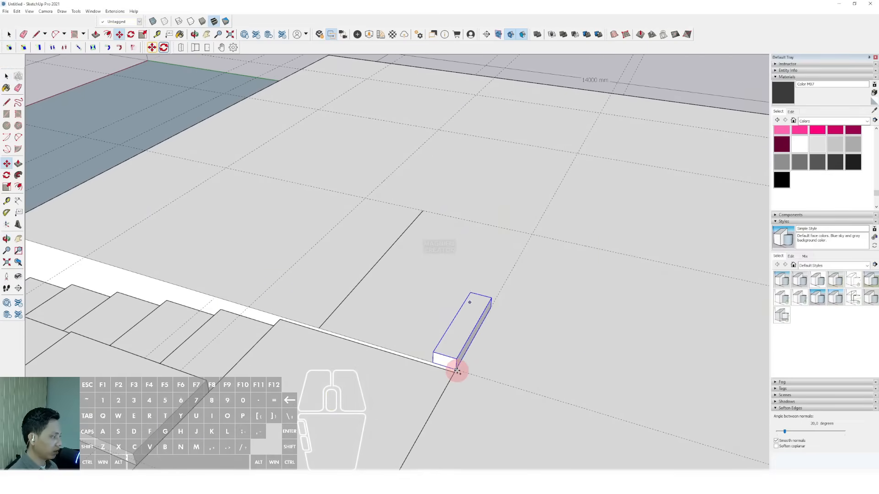
{"action": "left_click_drag", "start_coordinate": [457, 371], "coordinate": [432, 352]}
{"action": "left_click", "coordinate": [434, 353], "text": "ctrl"}
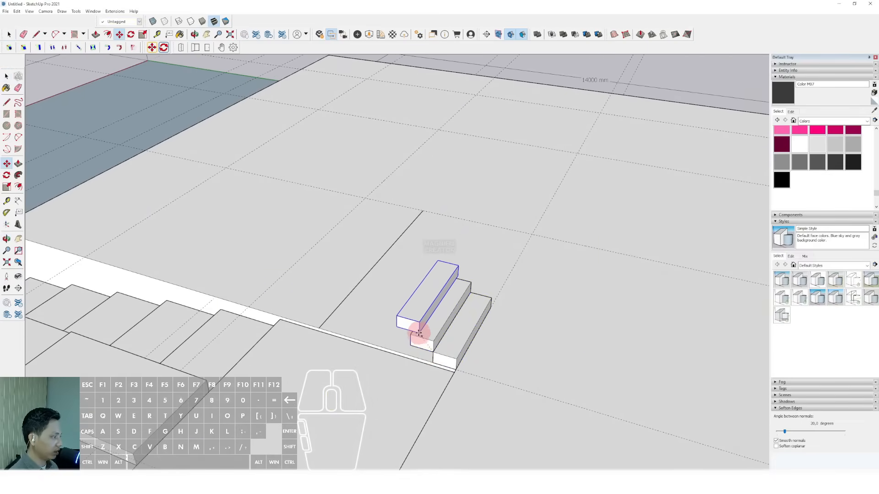
{"action": "left_click", "coordinate": [411, 335]}
{"action": "left_click", "coordinate": [410, 335], "text": "ctrl"}
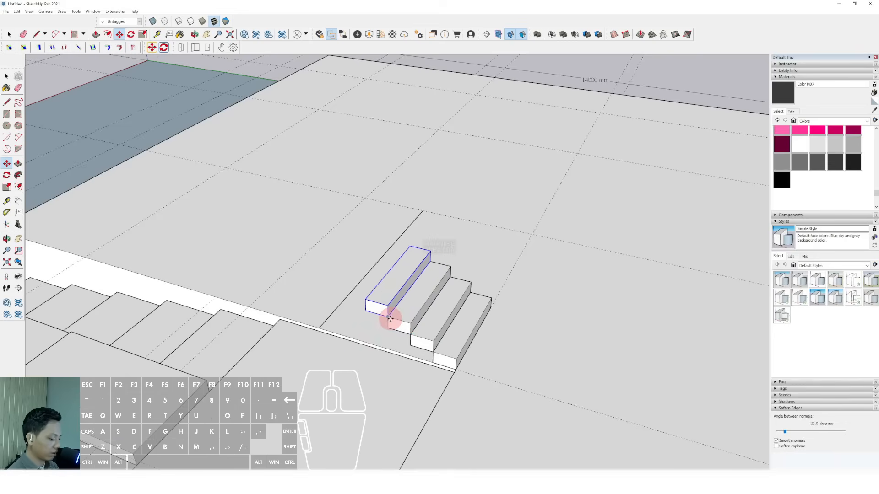
{"action": "type", "text": "5"}
{"action": "key", "text": "Return"}
{"action": "key", "text": "space"}
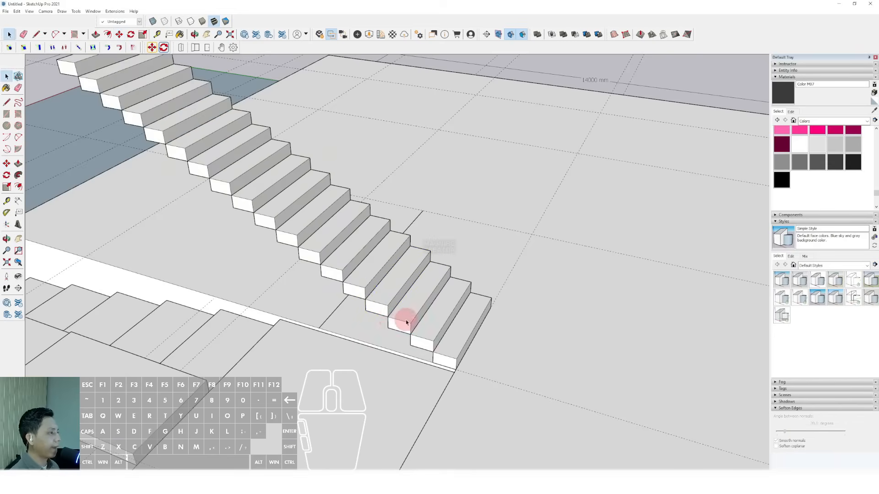
- Delete the surplus steps at the upper end of the stair flight
{"action": "scroll", "coordinate": [406, 322], "scroll_direction": "down", "scroll_amount": 4}
{"action": "middle_click_drag", "start_coordinate": [303, 260], "coordinate": [401, 294], "text": "shift"}
{"action": "scroll", "coordinate": [382, 278], "scroll_direction": "up", "scroll_amount": 3}
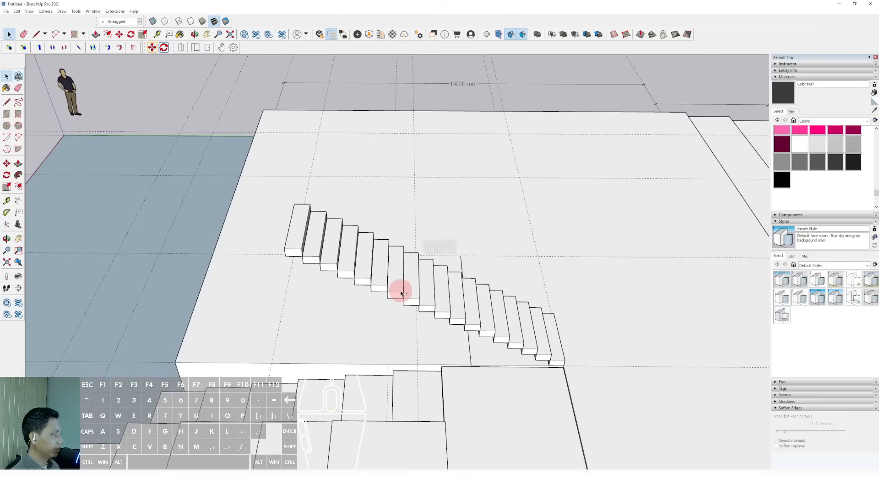
{"action": "middle_click_drag", "start_coordinate": [338, 283], "coordinate": [413, 326], "text": "shift"}
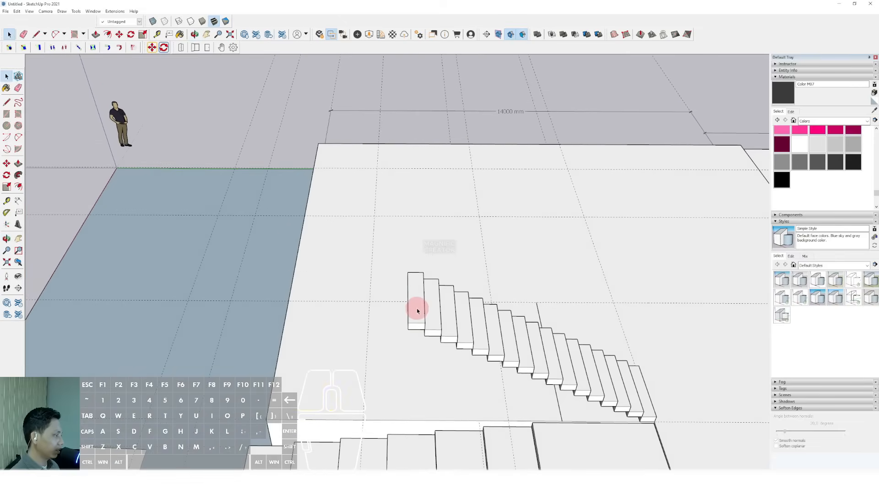
{"action": "key", "text": "shift+e"}
{"action": "left_click", "coordinate": [434, 321]}
{"action": "key", "text": "shift+e"}
{"action": "left_click", "coordinate": [451, 326]}
{"action": "key", "text": "shift+e"}
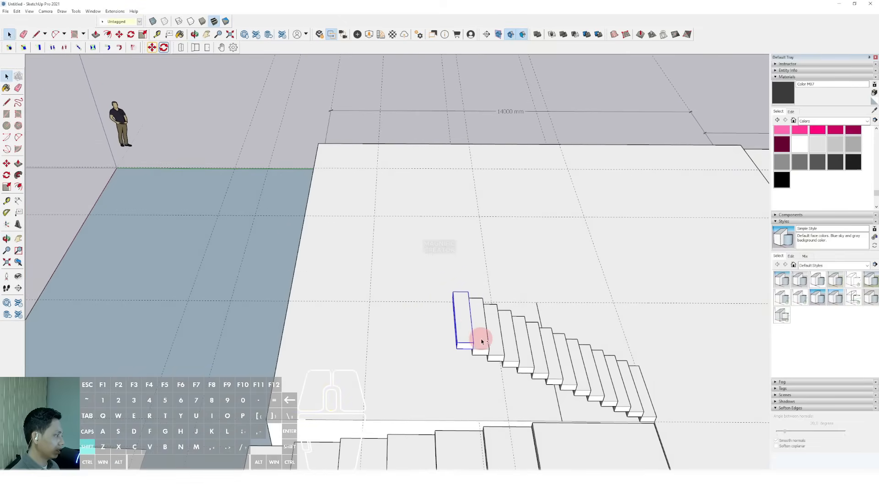
{"action": "key", "text": "shift+e"}
{"action": "left_click", "coordinate": [481, 341]}
- Select all remaining steps of the flight and make them one group
{"action": "middle_click_drag", "start_coordinate": [520, 355], "coordinate": [395, 348], "text": "shift"}
{"action": "left_click", "coordinate": [359, 306], "text": "shift"}
{"action": "scroll", "coordinate": [367, 306], "scroll_direction": "down", "scroll_amount": 2}
{"action": "left_click_drag", "start_coordinate": [323, 298], "coordinate": [503, 393]}
{"action": "scroll", "coordinate": [478, 358], "scroll_direction": "up", "scroll_amount": 3}
{"action": "right_click", "coordinate": [478, 358]}
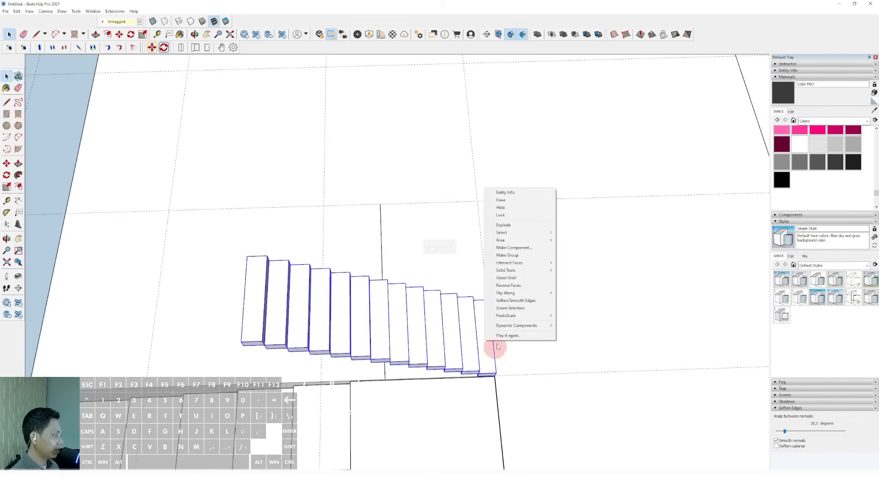
{"action": "left_click", "coordinate": [498, 255]}
- Draw a narrow rotated rectangle along the platform's edge above the blue ground face, from its corner by the lower stairs to the first guide
{"action": "middle_click_drag", "start_coordinate": [426, 360], "coordinate": [486, 341], "text": "shift"}
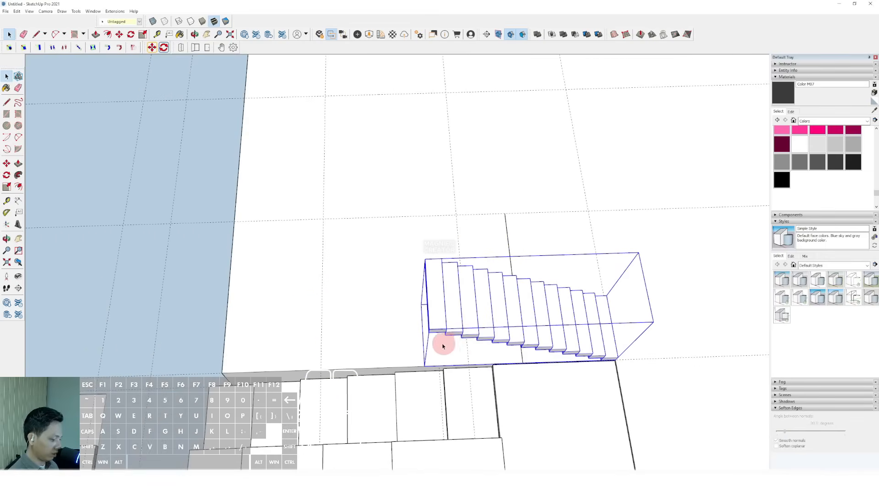
{"action": "middle_click_drag", "start_coordinate": [400, 355], "coordinate": [472, 258]}
{"action": "scroll", "coordinate": [380, 308], "scroll_direction": "down", "scroll_amount": 2}
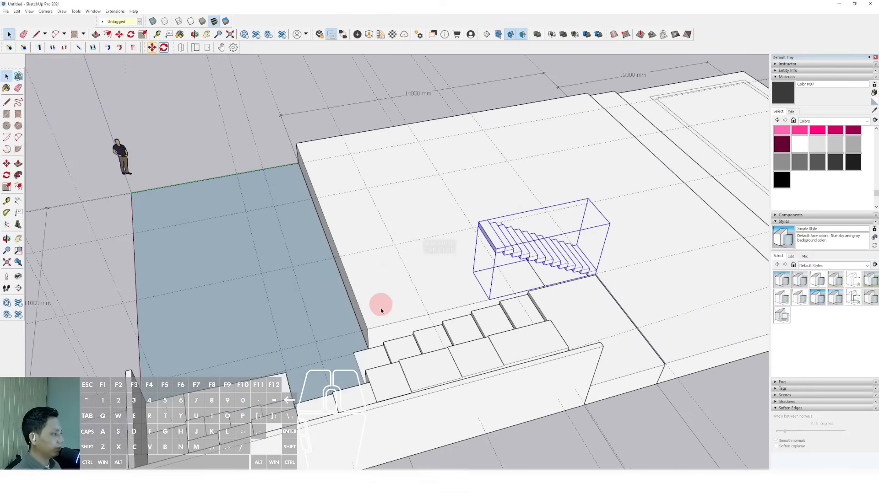
{"action": "scroll", "coordinate": [380, 308], "scroll_direction": "up", "scroll_amount": 1}
{"action": "mouse_move", "coordinate": [380, 308]}
{"action": "middle_mouse_down"}
{"action": "mouse_move", "coordinate": [374, 301]}
{"action": "mouse_move", "coordinate": [367, 307]}
{"action": "middle_mouse_up"}
{"action": "scroll", "coordinate": [365, 303], "scroll_direction": "up", "scroll_amount": 1}
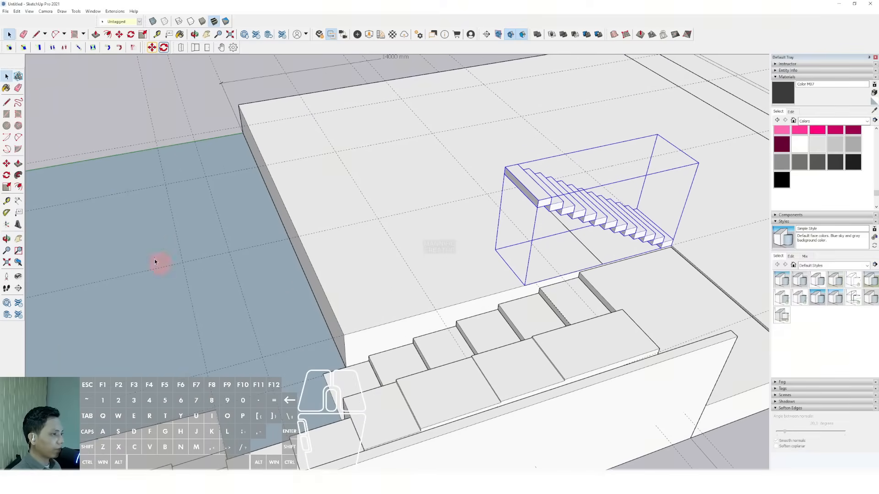
{"action": "left_click", "coordinate": [17, 115]}
{"action": "left_click", "coordinate": [332, 309]}
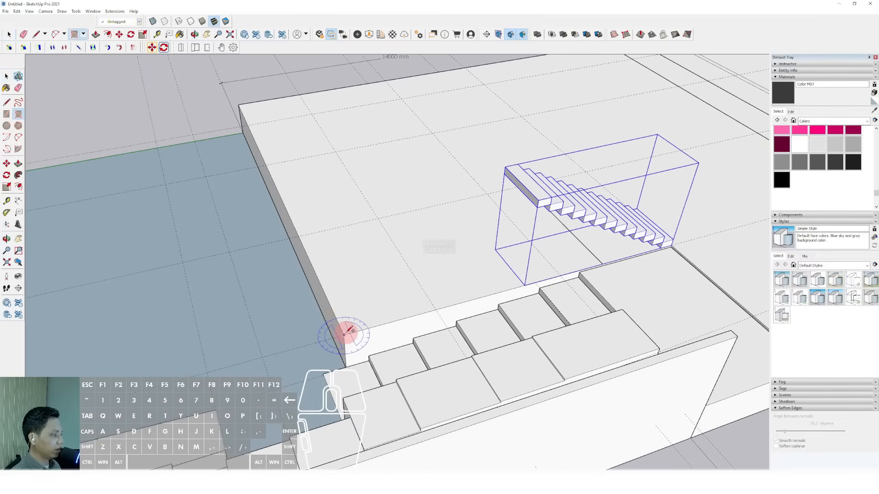
{"action": "left_click", "coordinate": [271, 243]}
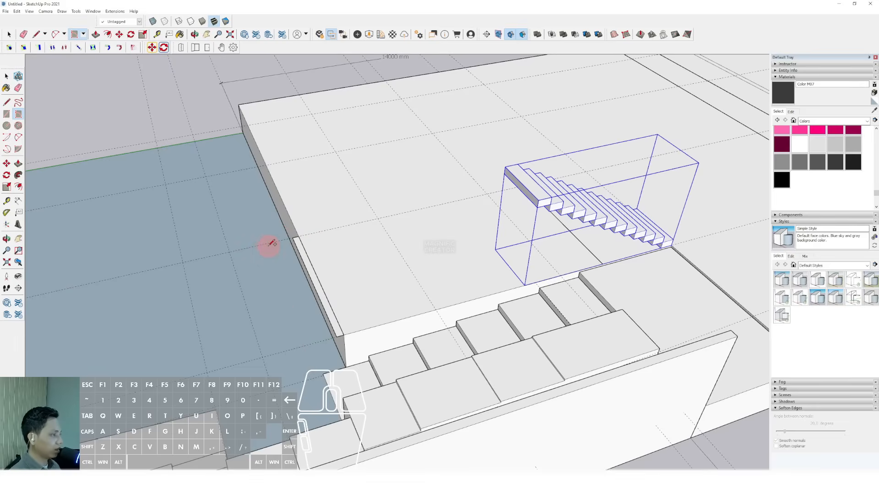
{"action": "key", "text": "space"}
- Move the narrow strip inward so it is centred on the platform's edge
{"action": "scroll", "coordinate": [328, 328], "scroll_direction": "up", "scroll_amount": 3}
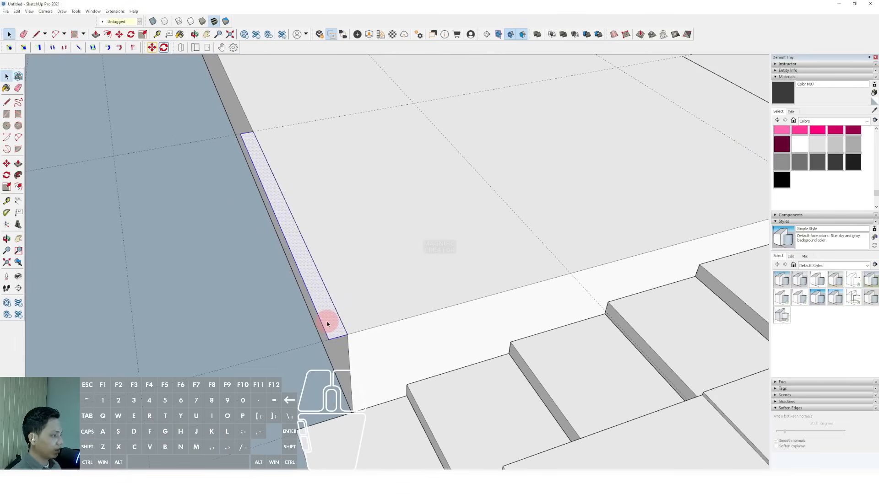
{"action": "scroll", "coordinate": [329, 326], "scroll_direction": "up", "scroll_amount": 2}
{"action": "key", "text": "m"}
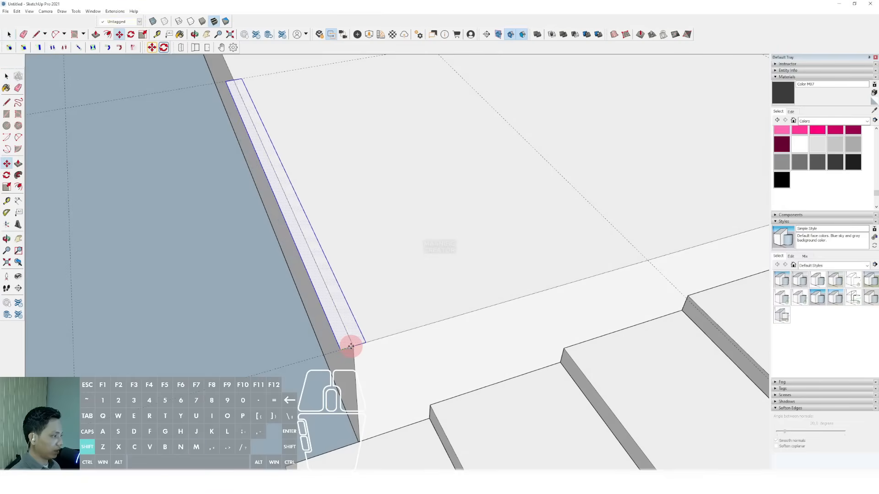
{"action": "key", "text": "space"}
- Extrude the strip upward with Push/Pull into a thin wall
{"action": "scroll", "coordinate": [346, 342], "scroll_direction": "down", "scroll_amount": 3}
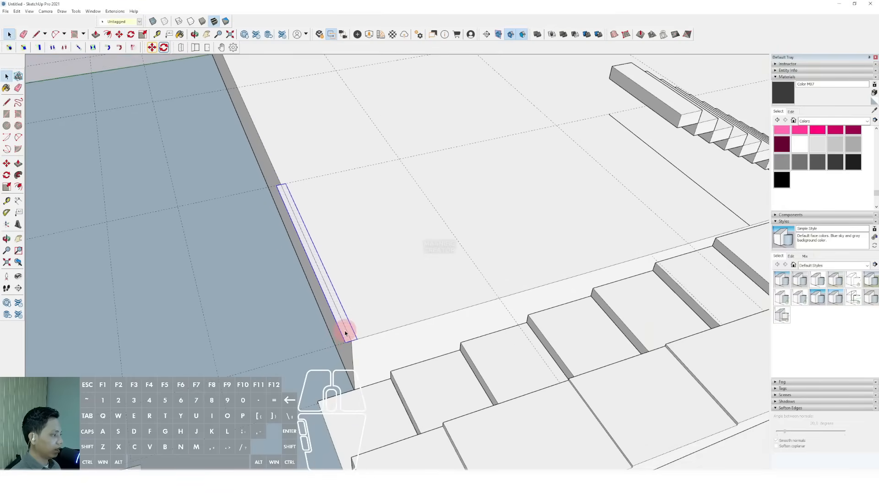
{"action": "key", "text": "p"}
{"action": "left_click", "coordinate": [346, 333]}
{"action": "scroll", "coordinate": [346, 281], "scroll_direction": "down", "scroll_amount": 3}
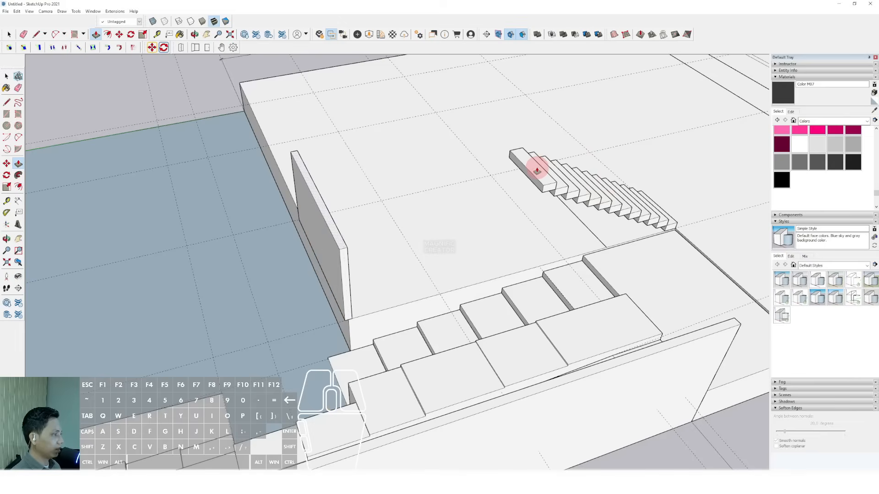
- Make the thin wall beside the blue ground face a group
{"action": "scroll", "coordinate": [343, 285], "scroll_direction": "up", "scroll_amount": 4}
{"action": "key", "text": "space"}
{"action": "right_click", "coordinate": [346, 268]}
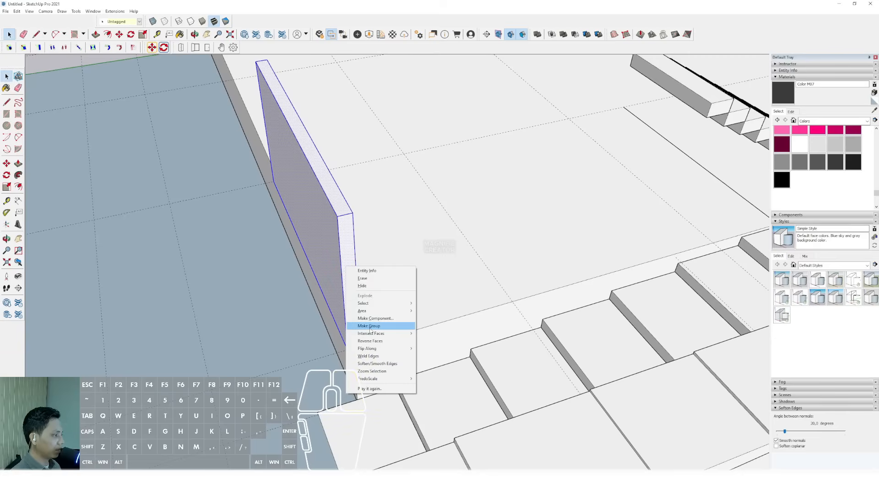
{"action": "left_click", "coordinate": [369, 326]}
{"action": "scroll", "coordinate": [347, 231], "scroll_direction": "up", "scroll_amount": 3}
- Rotate a copy of the wall about its near end so it runs perpendicular along the platform edge by the lower stairs
{"action": "key", "text": "q"}
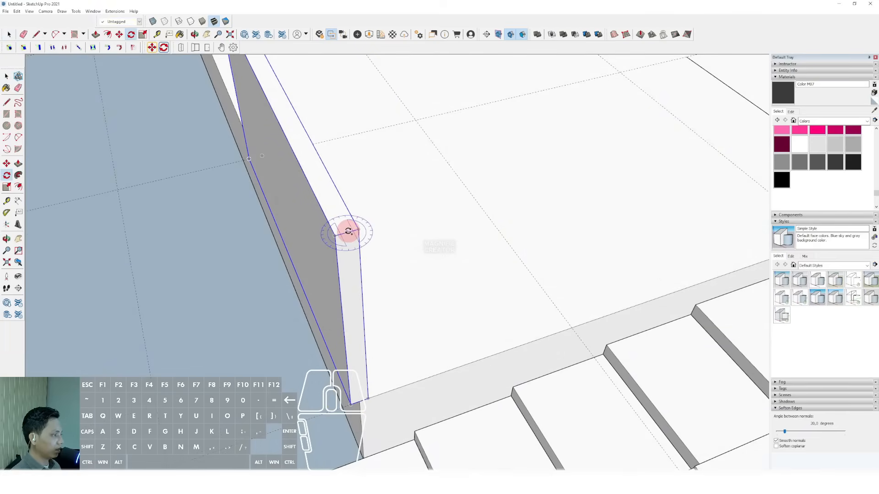
{"action": "left_click", "coordinate": [332, 207]}
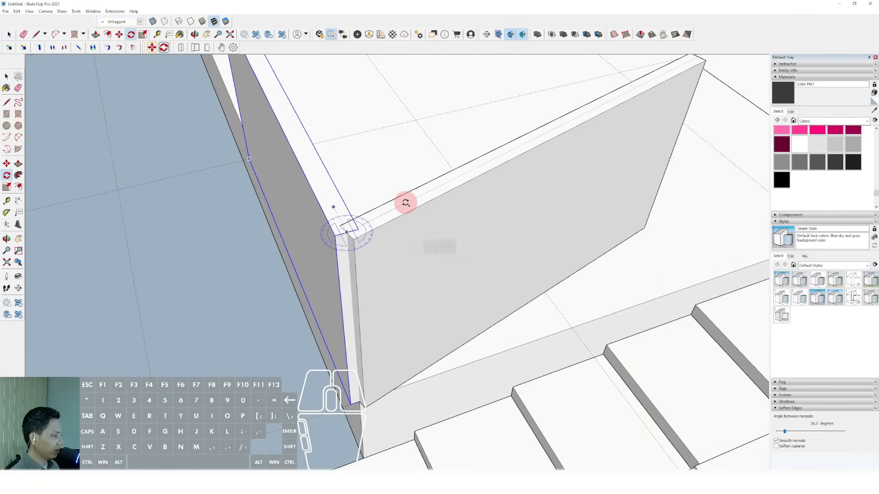
{"action": "left_click", "coordinate": [405, 203]}
{"action": "key", "text": "space"}
{"action": "scroll", "coordinate": [388, 235], "scroll_direction": "down", "scroll_amount": 5}
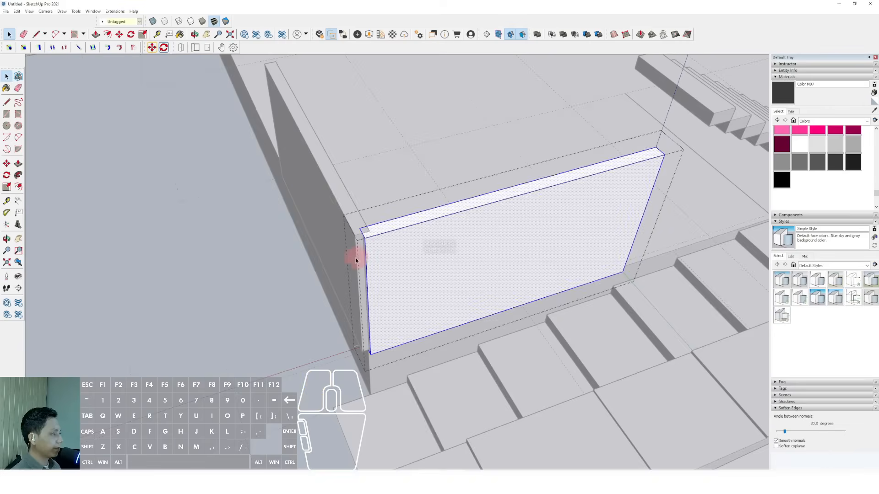
- Push/Pull the corner end of the rotated wall out to the first wall's outer face
{"action": "scroll", "coordinate": [368, 240], "scroll_direction": "up", "scroll_amount": 5}
{"action": "key", "text": "p"}
{"action": "left_click", "coordinate": [366, 234]}
{"action": "left_click", "coordinate": [340, 213]}
{"action": "key", "text": "space"}
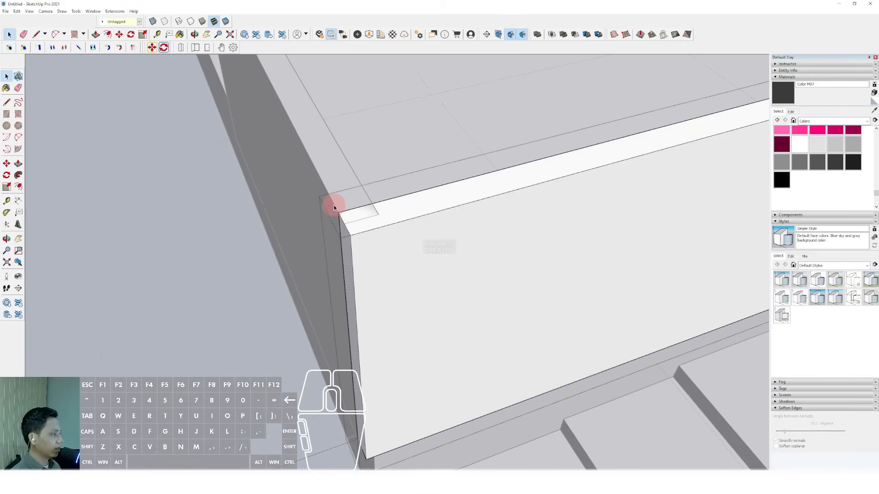
- Adjust the first wall's end with Push/Pull so it meets the rotated wall cleanly at the corner
{"action": "scroll", "coordinate": [333, 207], "scroll_direction": "down", "scroll_amount": 4}
{"action": "triple_click", "coordinate": [316, 201]}
{"action": "key", "text": "p"}
{"action": "left_click", "coordinate": [357, 212]}
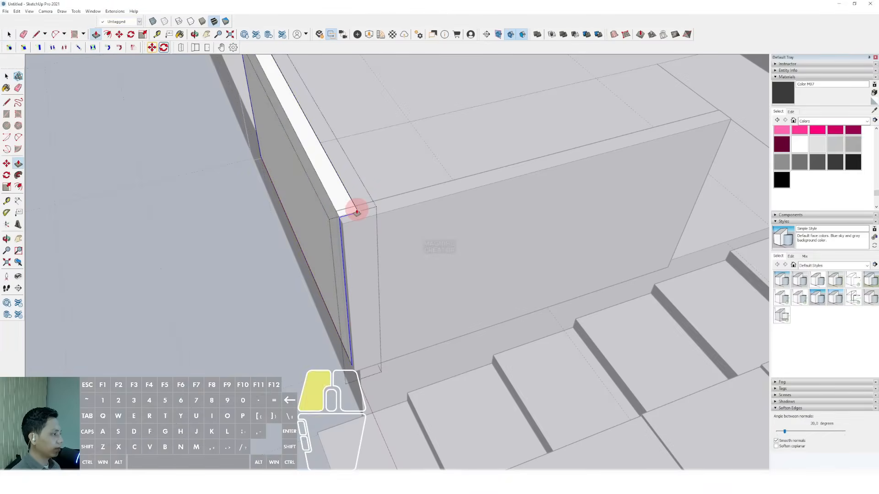
{"action": "left_click", "coordinate": [363, 205]}
{"action": "key", "text": "space"}
{"action": "scroll", "coordinate": [353, 212], "scroll_direction": "down", "scroll_amount": 4}
{"action": "left_click", "coordinate": [426, 245]}
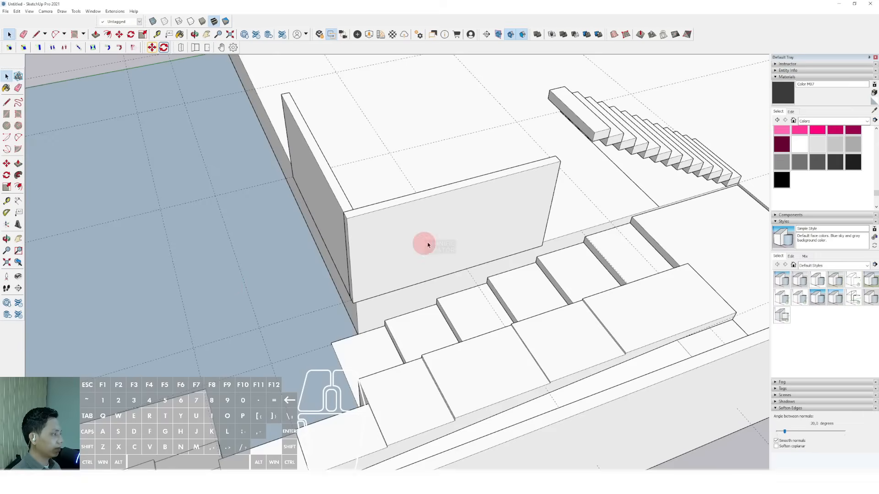
- Raise the top of the wall beside the blue ground to the height of the stair flight's top step
{"action": "scroll", "coordinate": [427, 244], "scroll_direction": "down", "scroll_amount": 2}
{"action": "middle_click_drag", "start_coordinate": [266, 243], "coordinate": [421, 320]}
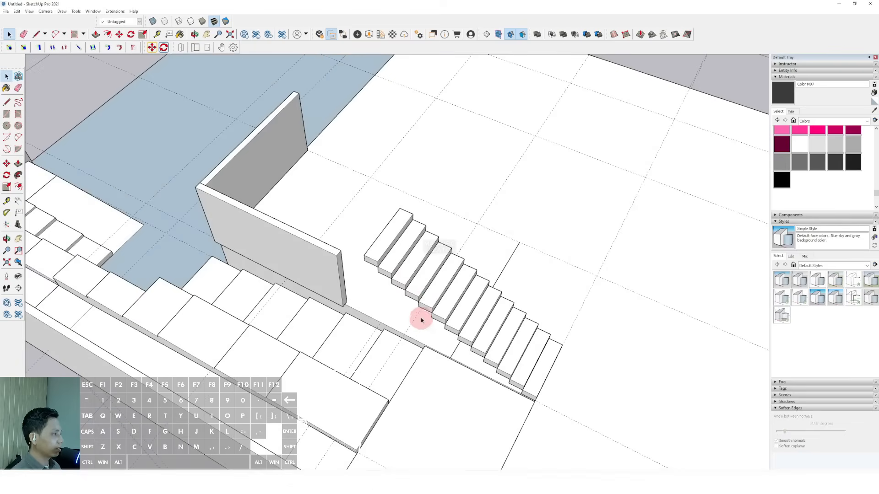
{"action": "scroll", "coordinate": [403, 264], "scroll_direction": "up", "scroll_amount": 1}
{"action": "left_click", "coordinate": [393, 238]}
{"action": "scroll", "coordinate": [399, 241], "scroll_direction": "down", "scroll_amount": 1}
{"action": "middle_click_drag", "start_coordinate": [399, 241], "coordinate": [235, 253], "text": "shift"}
{"action": "middle_click_drag", "start_coordinate": [488, 186], "coordinate": [518, 210]}
{"action": "left_click", "coordinate": [504, 219], "text": "shift"}
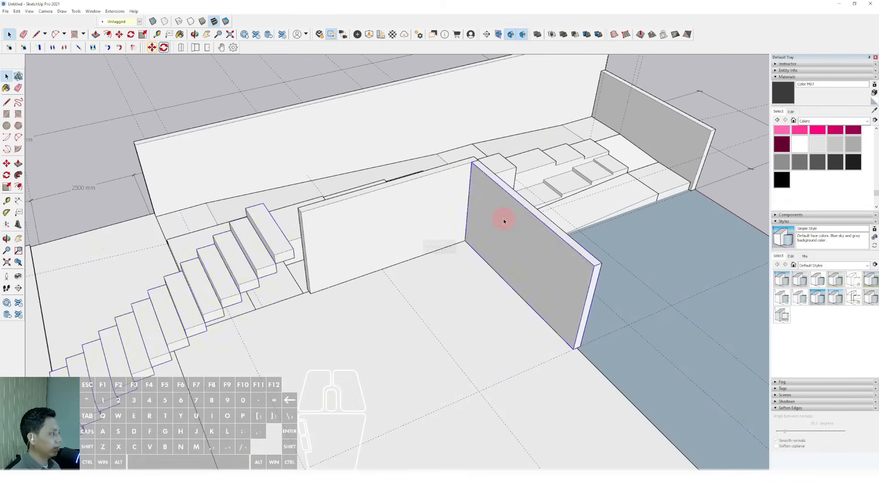
{"action": "double_click", "coordinate": [503, 220]}
{"action": "scroll", "coordinate": [495, 179], "scroll_direction": "up", "scroll_amount": 2}
{"action": "key", "text": "p"}
{"action": "left_click", "coordinate": [486, 170]}
{"action": "left_click", "coordinate": [200, 222]}
{"action": "key", "text": "space"}
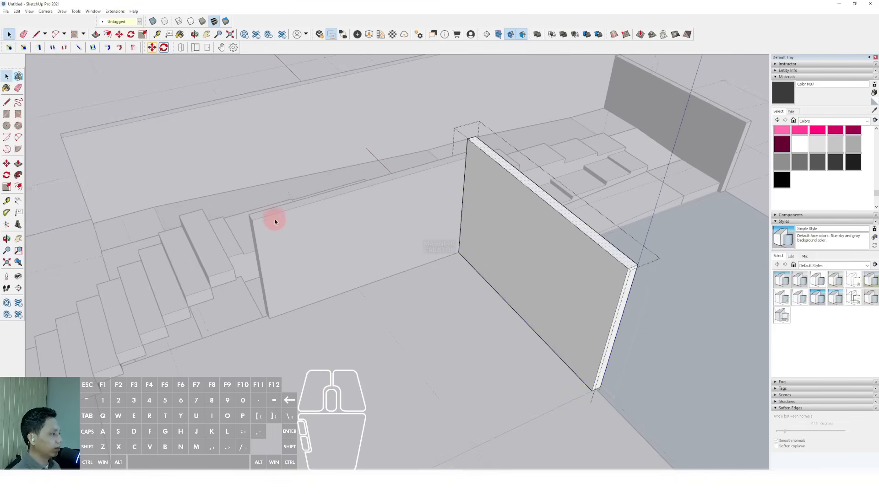
- Raise the top of the wall by the lower stairs to the same height as the stair flight's top step
{"action": "triple_click", "coordinate": [275, 220]}
{"action": "left_click", "coordinate": [270, 211]}
{"action": "key", "text": "v"}
{"action": "left_click", "coordinate": [266, 209]}
{"action": "left_click", "coordinate": [197, 225]}
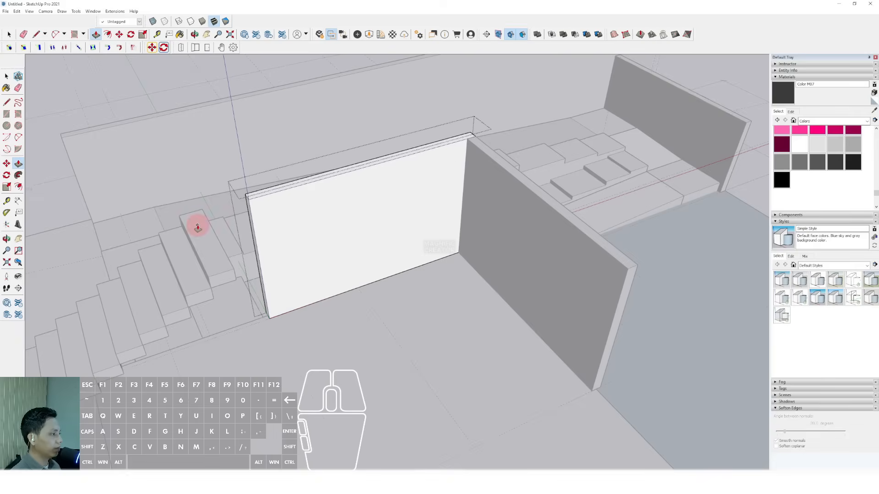
{"action": "scroll", "coordinate": [197, 227], "scroll_direction": "down", "scroll_amount": 2}
{"action": "key", "text": "space"}
{"action": "left_click", "coordinate": [616, 145]}
- Move the upper stair flight along the green axis towards the wall beside the blue ground
{"action": "scroll", "coordinate": [248, 260], "scroll_direction": "up", "scroll_amount": 2}
{"action": "middle_click_drag", "start_coordinate": [247, 259], "coordinate": [202, 273]}
{"action": "left_click", "coordinate": [195, 266]}
{"action": "scroll", "coordinate": [197, 269], "scroll_direction": "up", "scroll_amount": 1}
{"action": "scroll", "coordinate": [197, 247], "scroll_direction": "up", "scroll_amount": 1}
{"action": "key", "text": "m"}
{"action": "left_click", "coordinate": [195, 237]}
{"action": "key", "text": "shift"}
{"action": "scroll", "coordinate": [209, 232], "scroll_direction": "down", "scroll_amount": 1}
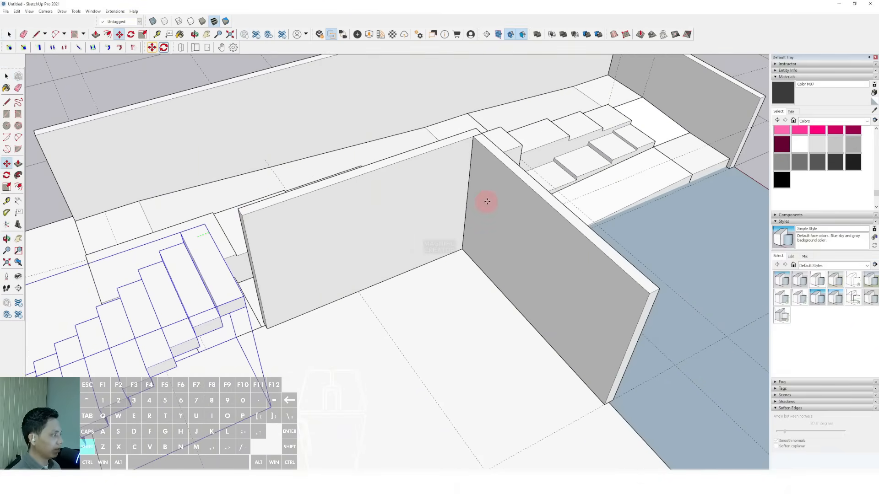
{"action": "scroll", "coordinate": [534, 211], "scroll_direction": "up", "scroll_amount": 3}
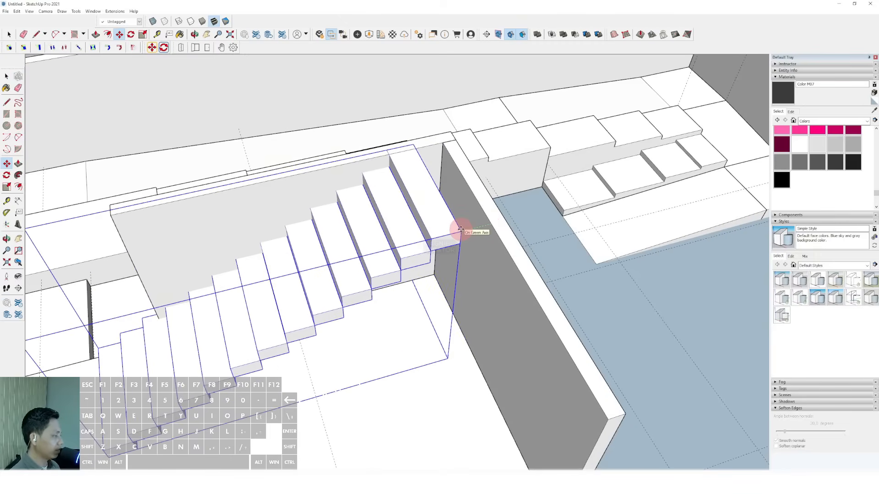
{"action": "key", "text": "Return"}
{"action": "key", "text": "space"}
{"action": "scroll", "coordinate": [462, 228], "scroll_direction": "down", "scroll_amount": 3}
- Move the stair flight sideways until its side sits against the wall by the lower stairs
{"action": "middle_click_drag", "start_coordinate": [372, 277], "coordinate": [334, 274]}
{"action": "scroll", "coordinate": [373, 299], "scroll_direction": "up", "scroll_amount": 3}
{"action": "scroll", "coordinate": [333, 274], "scroll_direction": "up", "scroll_amount": 3}
{"action": "key", "text": "m"}
{"action": "left_click_drag", "start_coordinate": [296, 239], "coordinate": [326, 242]}
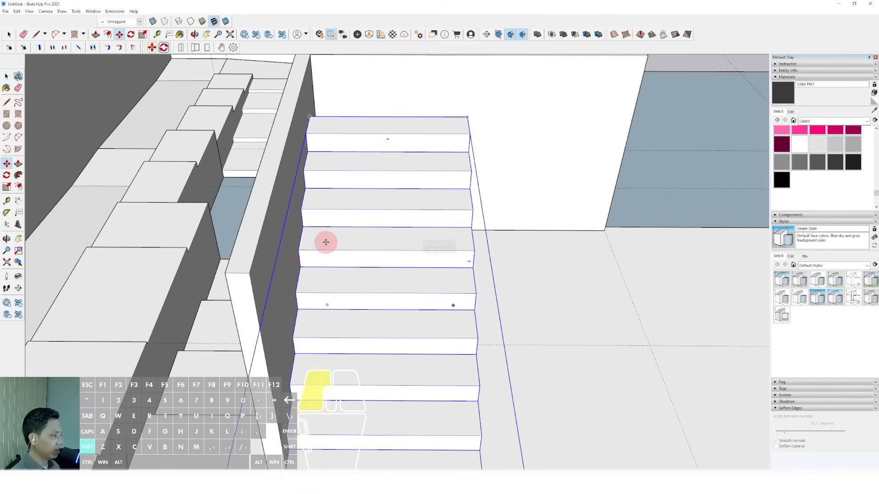
{"action": "left_click", "coordinate": [301, 240]}
{"action": "left_click", "coordinate": [280, 241], "text": "shift"}
{"action": "key", "text": "space"}
{"action": "scroll", "coordinate": [278, 241], "scroll_direction": "down", "scroll_amount": 4}
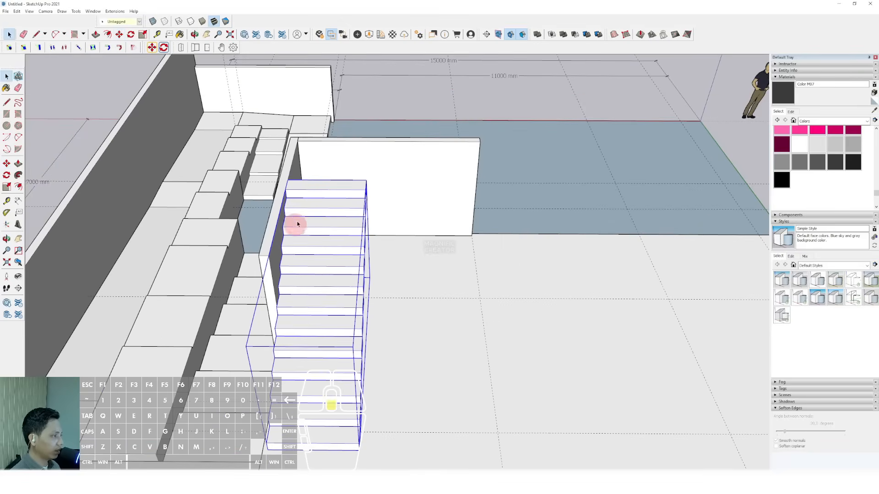
- Make the top step of the upper flight a unique component
{"action": "middle_click_drag", "start_coordinate": [298, 223], "coordinate": [351, 209]}
{"action": "scroll", "coordinate": [234, 216], "scroll_direction": "up", "scroll_amount": 2}
{"action": "scroll", "coordinate": [375, 219], "scroll_direction": "up", "scroll_amount": 3}
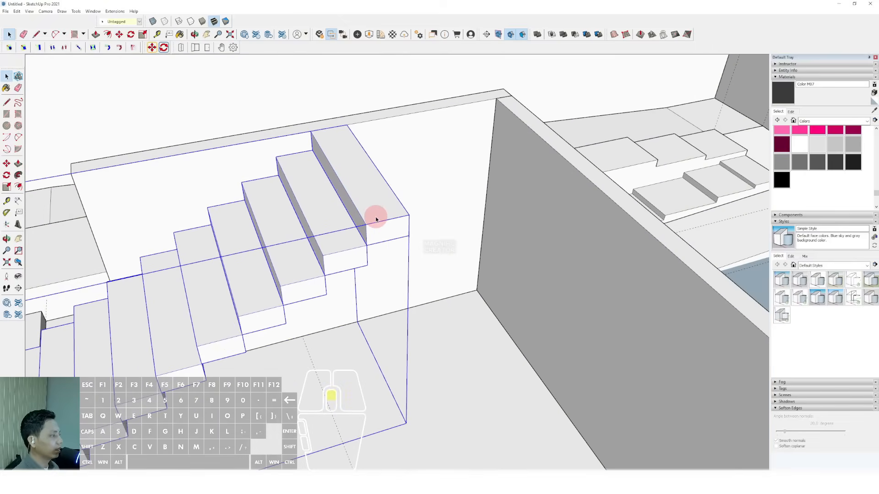
{"action": "double_click", "coordinate": [376, 219]}
{"action": "right_click", "coordinate": [376, 219]}
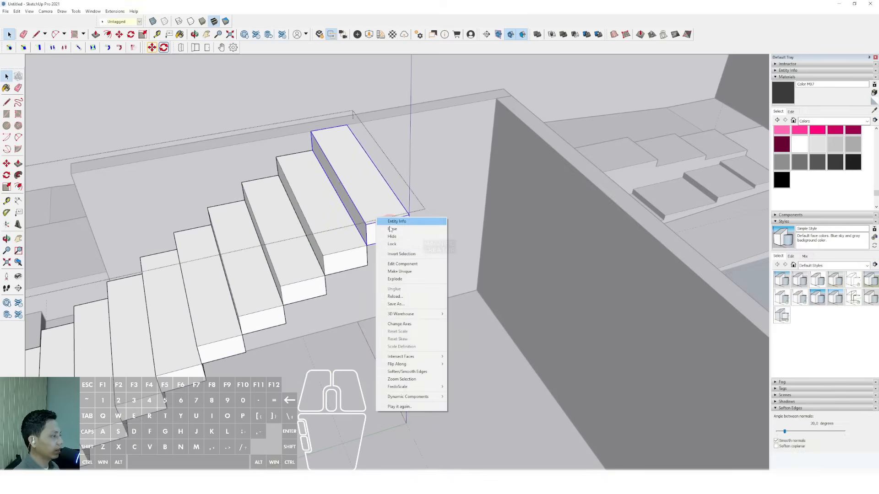
{"action": "left_click", "coordinate": [402, 273]}
- Extend the unique top step with Push/Pull up to the wall beside the blue ground to form a landing
{"action": "middle_click_drag", "start_coordinate": [402, 274], "coordinate": [571, 157]}
{"action": "left_click", "coordinate": [276, 204]}
{"action": "left_click", "coordinate": [280, 194]}
{"action": "key", "text": "space"}
{"action": "scroll", "coordinate": [391, 213], "scroll_direction": "down", "scroll_amount": 2}
{"action": "left_click", "coordinate": [570, 157]}
- Widen the landing sideways with Push/Pull, away from the wall by the lower stairs, to make room for a second flight
{"action": "middle_click_drag", "start_coordinate": [467, 233], "coordinate": [407, 210], "text": "shift"}
{"action": "middle_click_drag", "start_coordinate": [407, 210], "coordinate": [412, 247]}
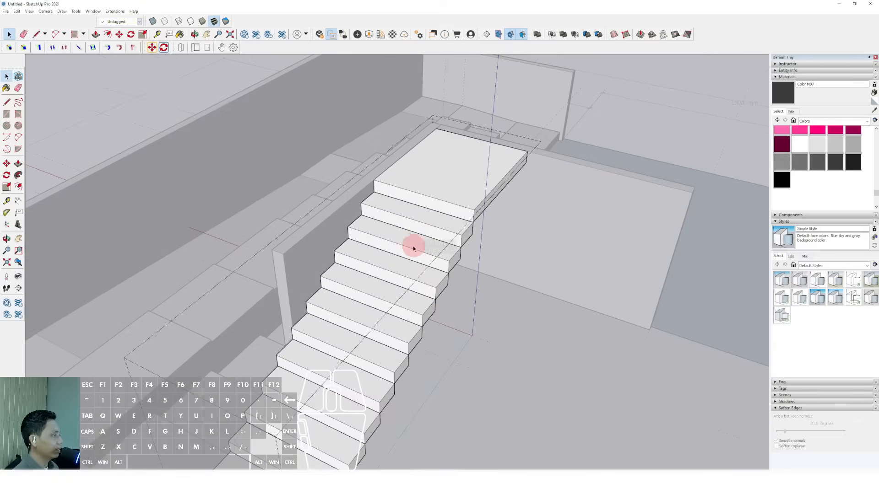
{"action": "scroll", "coordinate": [474, 216], "scroll_direction": "up", "scroll_amount": 3}
{"action": "double_click", "coordinate": [484, 206]}
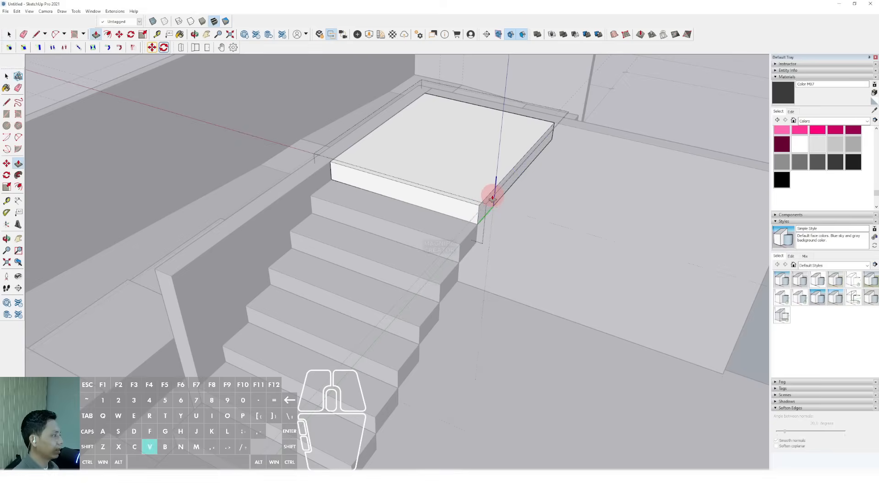
{"action": "middle_click_drag", "start_coordinate": [625, 245], "coordinate": [530, 226]}
{"action": "left_click", "coordinate": [530, 226]}
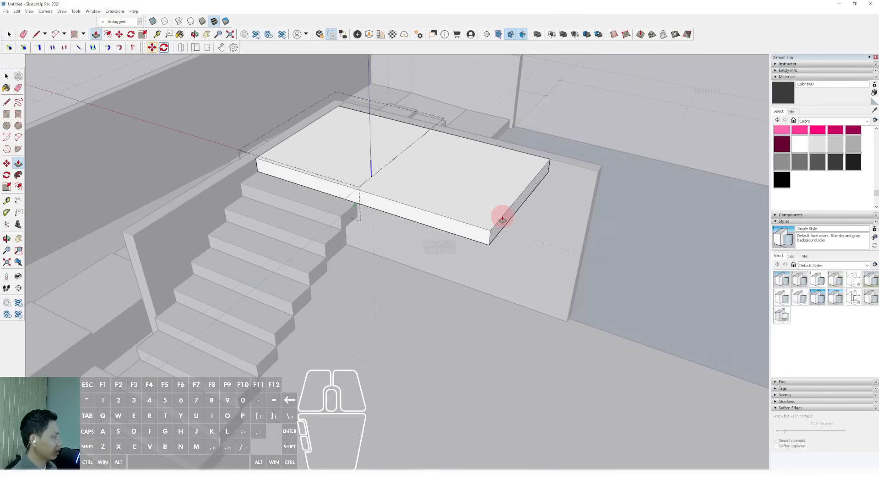
{"action": "scroll", "coordinate": [519, 223], "scroll_direction": "down", "scroll_amount": 4}
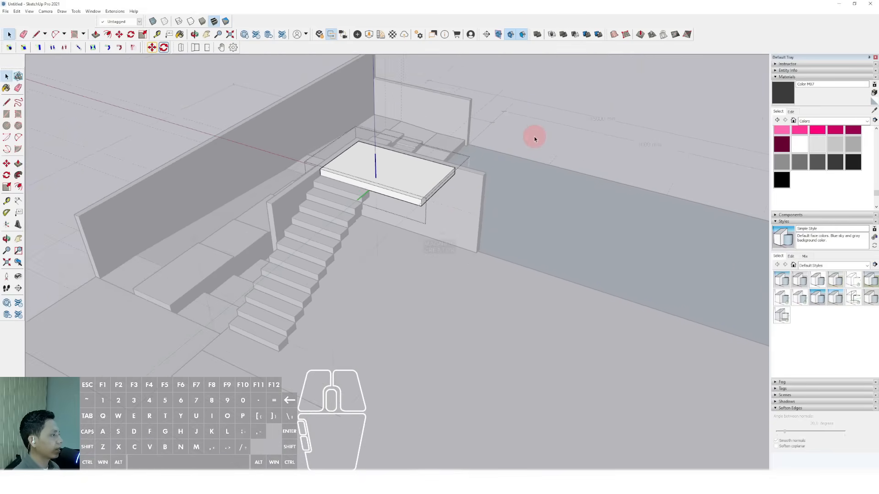
{"action": "left_click", "coordinate": [533, 137]}
- Inside the stair group, copy all the regular steps without the landing and place the copy on the landing
{"action": "left_click", "coordinate": [361, 198]}
{"action": "scroll", "coordinate": [364, 202], "scroll_direction": "down", "scroll_amount": 2}
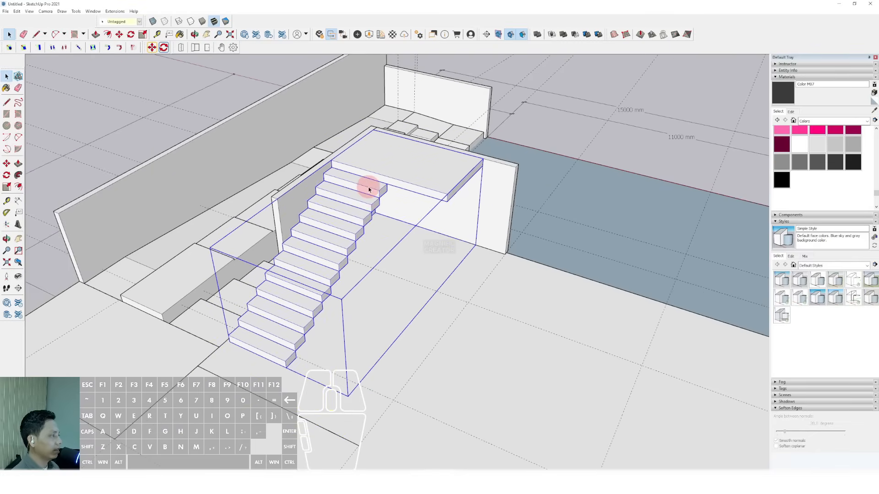
{"action": "double_click", "coordinate": [369, 190]}
{"action": "middle_click_drag", "start_coordinate": [323, 223], "coordinate": [476, 316]}
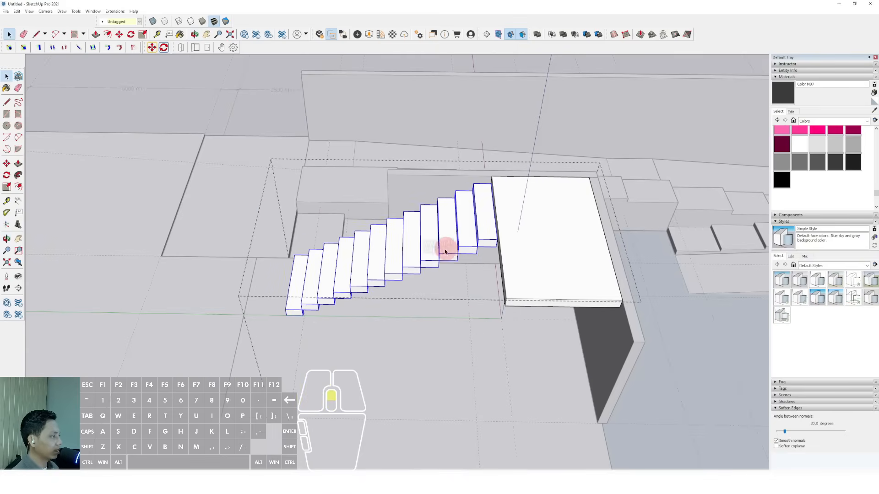
{"action": "middle_click_drag", "start_coordinate": [445, 251], "coordinate": [422, 212]}
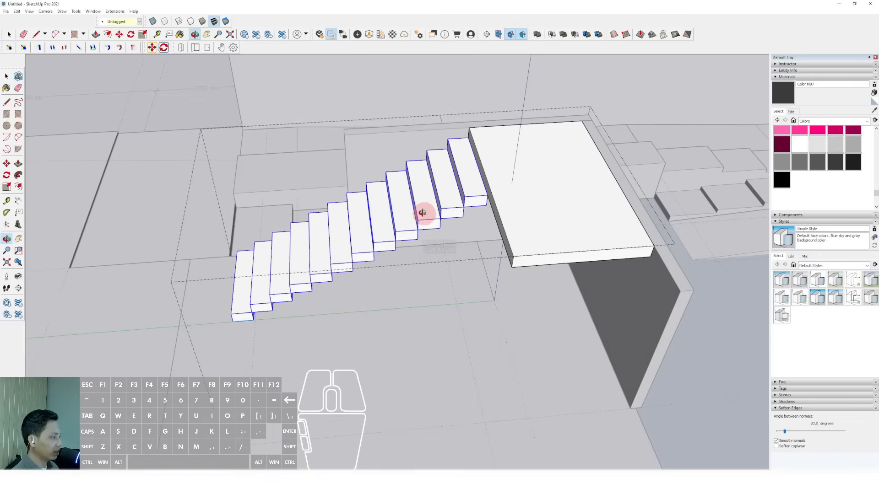
{"action": "left_click", "coordinate": [254, 320]}
{"action": "scroll", "coordinate": [289, 319], "scroll_direction": "down", "scroll_amount": 1}
{"action": "scroll", "coordinate": [277, 293], "scroll_direction": "down", "scroll_amount": 3}
{"action": "scroll", "coordinate": [430, 250], "scroll_direction": "up", "scroll_amount": 2}
{"action": "left_click", "coordinate": [367, 274]}
- Rotate the copied steps about the landing corner so the second flight climbs back in the opposite direction
{"action": "key", "text": "q"}
{"action": "scroll", "coordinate": [365, 279], "scroll_direction": "up", "scroll_amount": 2}
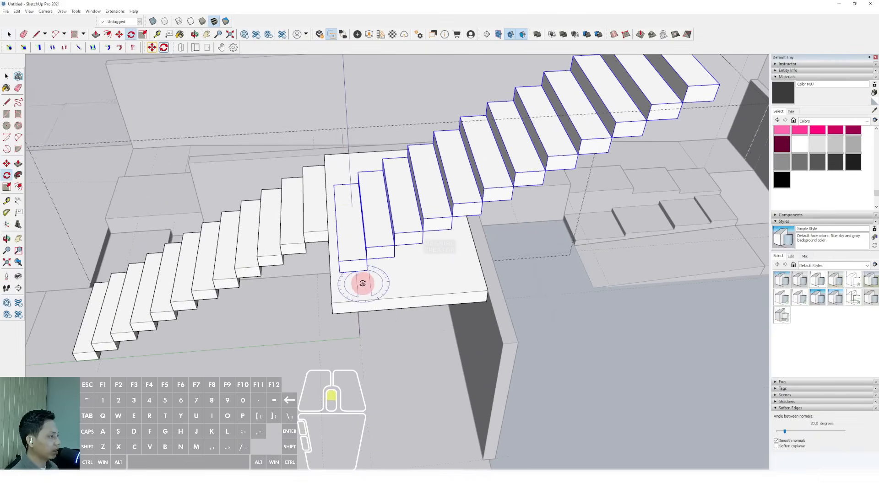
{"action": "scroll", "coordinate": [362, 284], "scroll_direction": "up", "scroll_amount": 1}
{"action": "left_click", "coordinate": [352, 283]}
{"action": "left_click", "coordinate": [387, 280]}
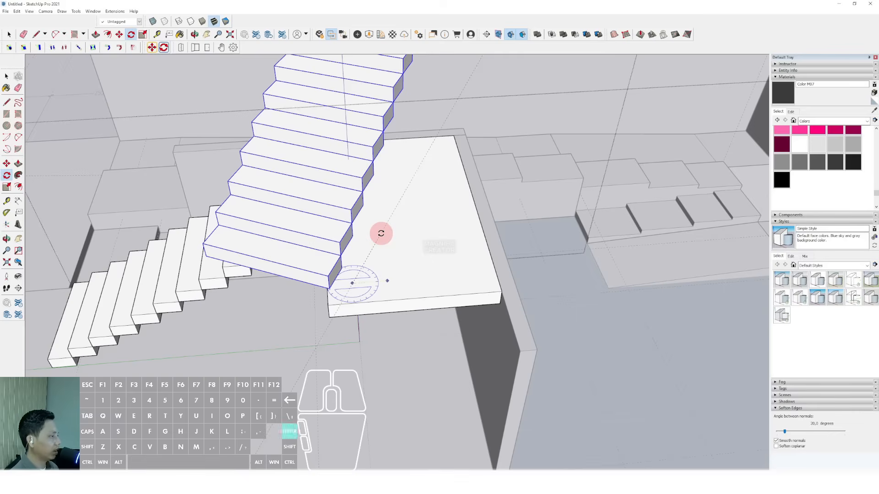
{"action": "key", "text": "Return"}
{"action": "key", "text": "space"}
- Move the second flight so the corner of its bottom step lines up with the landing's front corner
{"action": "middle_click_drag", "start_coordinate": [414, 243], "coordinate": [418, 290]}
{"action": "left_click", "coordinate": [433, 319]}
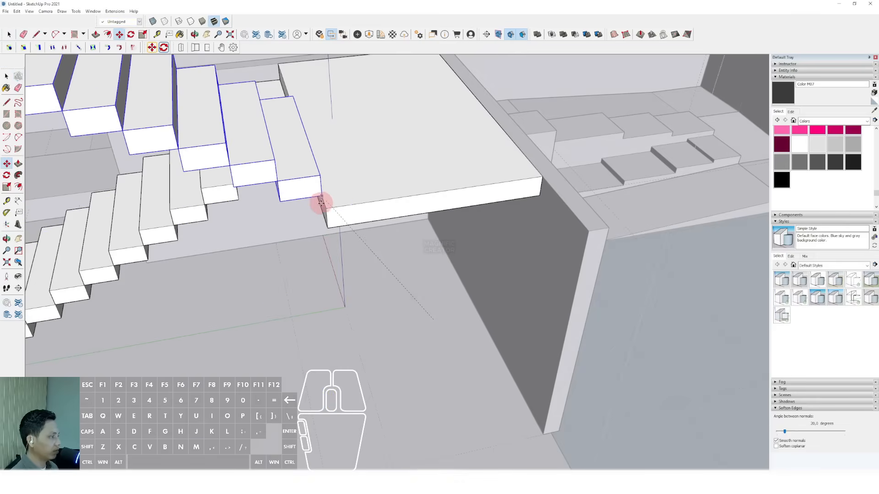
{"action": "left_click", "coordinate": [326, 208]}
{"action": "key", "text": "space"}
- Check the vertical height from the second flight's top step down to the platform with the Line tool
{"action": "scroll", "coordinate": [322, 198], "scroll_direction": "down", "scroll_amount": 2}
{"action": "middle_click_drag", "start_coordinate": [322, 198], "coordinate": [334, 134]}
{"action": "key", "text": "l"}
{"action": "left_click", "coordinate": [308, 112]}
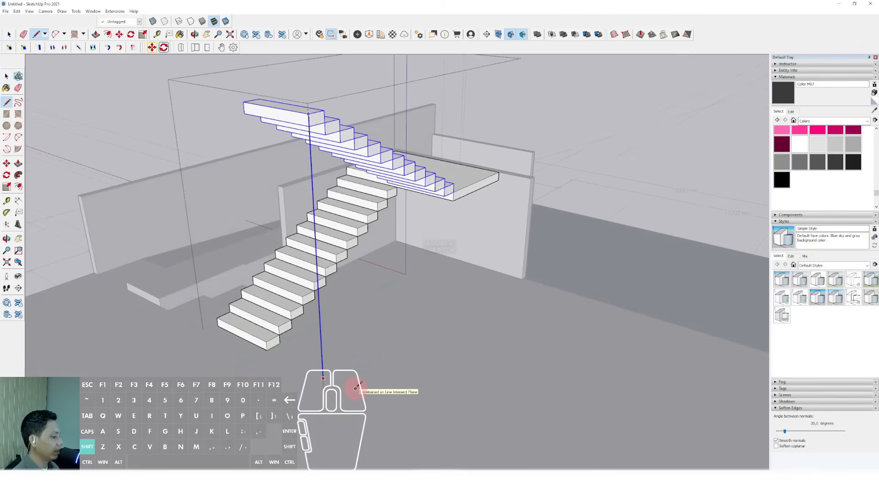
{"action": "key", "text": "space"}
{"action": "middle_click_drag", "start_coordinate": [357, 386], "coordinate": [418, 108]}
{"action": "scroll", "coordinate": [421, 108], "scroll_direction": "up", "scroll_amount": 3}
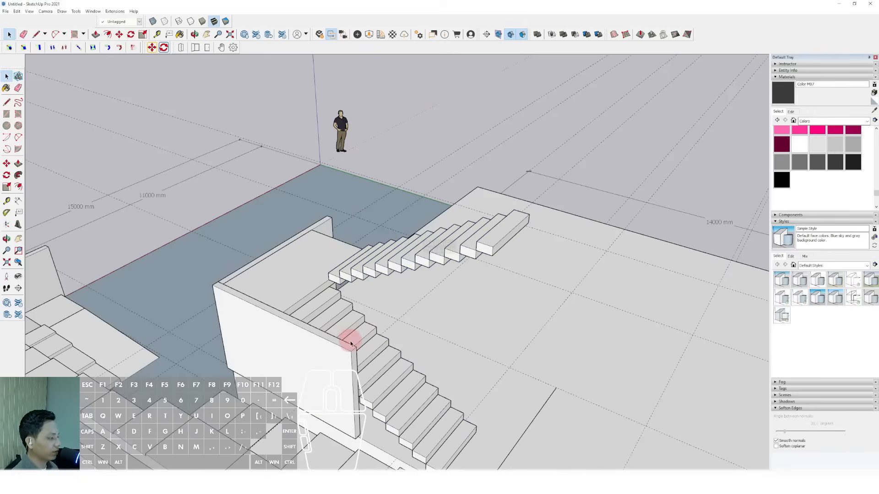
- Check the vertical clearance from the landing's underside down to the platform with the Line tool
{"action": "middle_click_drag", "start_coordinate": [350, 337], "coordinate": [426, 317]}
{"action": "scroll", "coordinate": [540, 361], "scroll_direction": "up", "scroll_amount": 5}
{"action": "scroll", "coordinate": [378, 300], "scroll_direction": "down", "scroll_amount": 4}
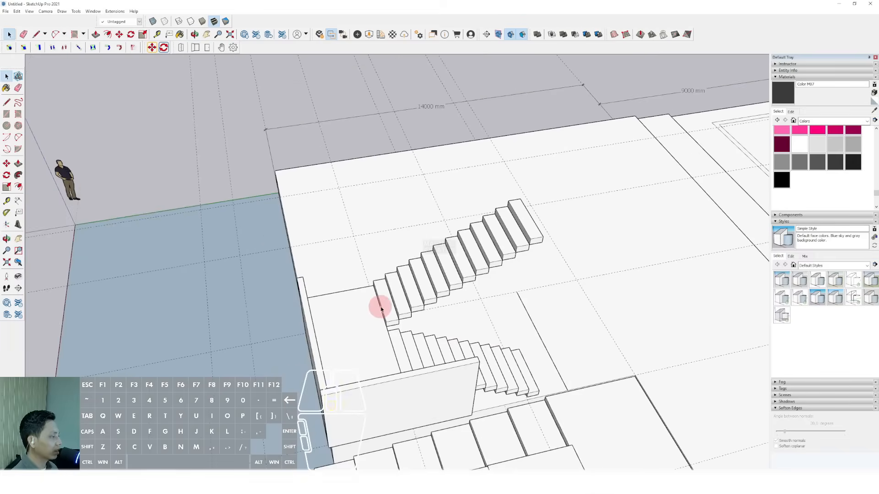
{"action": "mouse_move", "coordinate": [378, 300]}
{"action": "middle_mouse_down"}
{"action": "mouse_move", "coordinate": [446, 316]}
{"action": "mouse_move", "coordinate": [439, 296]}
{"action": "mouse_move", "coordinate": [279, 291]}
{"action": "mouse_move", "coordinate": [363, 393]}
{"action": "mouse_move", "coordinate": [269, 373]}
{"action": "mouse_move", "coordinate": [355, 382]}
{"action": "mouse_move", "coordinate": [292, 374]}
{"action": "mouse_move", "coordinate": [281, 359]}
{"action": "mouse_move", "coordinate": [311, 370]}
{"action": "mouse_move", "coordinate": [330, 394]}
{"action": "mouse_move", "coordinate": [353, 324]}
{"action": "mouse_move", "coordinate": [288, 256]}
{"action": "mouse_move", "coordinate": [326, 290]}
{"action": "mouse_move", "coordinate": [280, 271]}
{"action": "mouse_move", "coordinate": [343, 260]}
{"action": "mouse_move", "coordinate": [348, 194]}
{"action": "middle_mouse_up"}
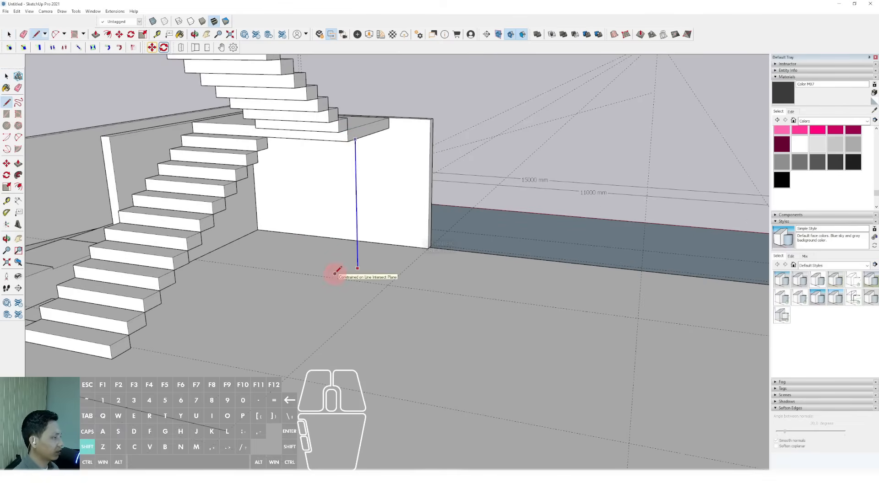
{"action": "key", "text": "space"}
- Extend the free end of the wall beside the blue ground along the platform edge to the platform's far corner
{"action": "scroll", "coordinate": [341, 276], "scroll_direction": "down", "scroll_amount": 3}
{"action": "mouse_move", "coordinate": [342, 276]}
{"action": "middle_mouse_down"}
{"action": "mouse_move", "coordinate": [318, 318]}
{"action": "mouse_move", "coordinate": [394, 362]}
{"action": "mouse_move", "coordinate": [389, 349]}
{"action": "mouse_move", "coordinate": [359, 379]}
{"action": "mouse_move", "coordinate": [384, 345]}
{"action": "mouse_move", "coordinate": [329, 365]}
{"action": "mouse_move", "coordinate": [287, 356]}
{"action": "middle_mouse_up"}
{"action": "scroll", "coordinate": [394, 363], "scroll_direction": "down", "scroll_amount": 2}
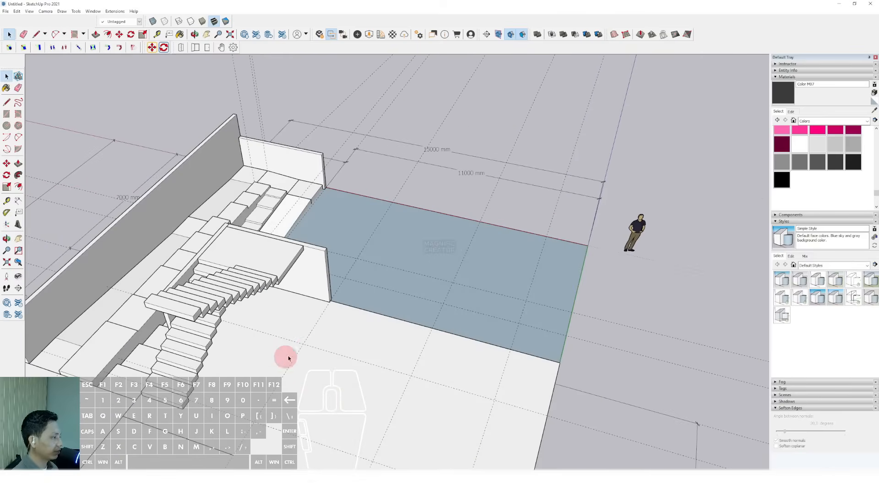
{"action": "scroll", "coordinate": [308, 314], "scroll_direction": "up", "scroll_amount": 4}
{"action": "left_click", "coordinate": [312, 289]}
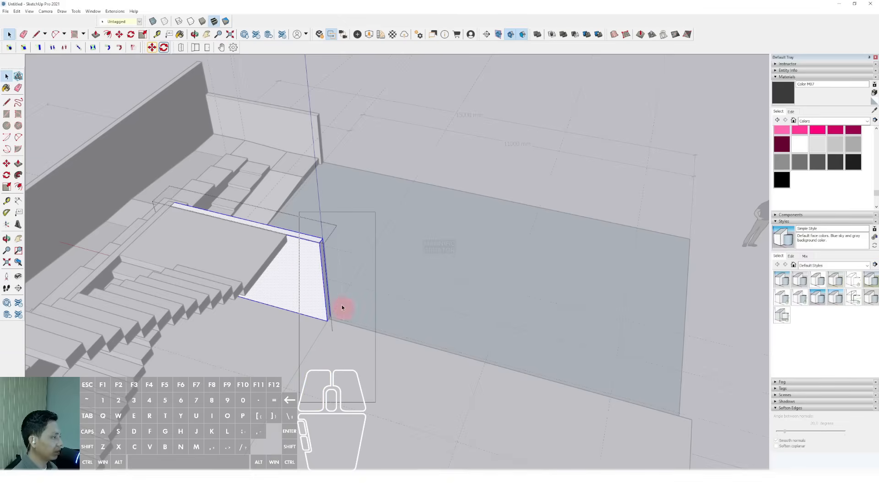
{"action": "scroll", "coordinate": [371, 277], "scroll_direction": "down", "scroll_amount": 3}
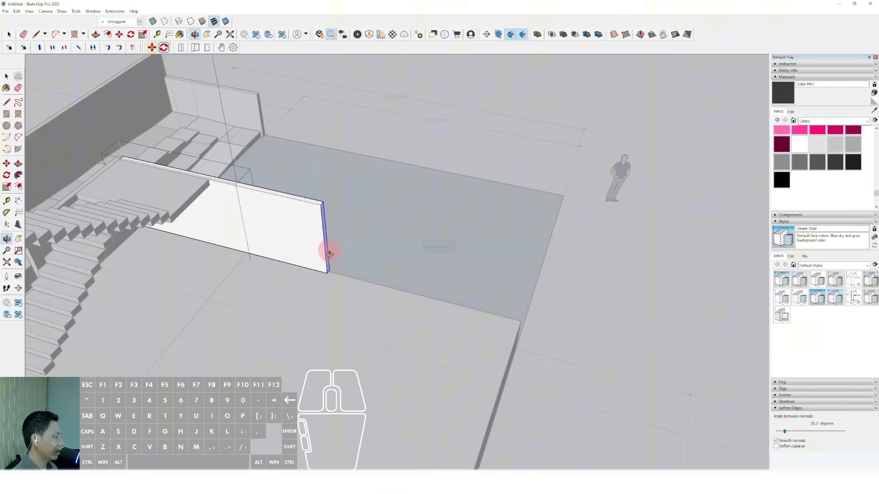
{"action": "left_click", "coordinate": [516, 333]}
{"action": "scroll", "coordinate": [569, 294], "scroll_direction": "down", "scroll_amount": 2}
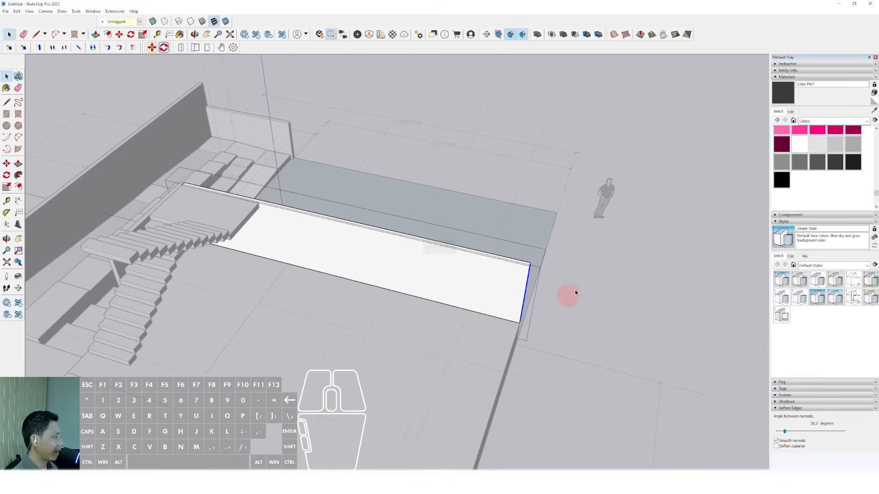
- Copy the wall beside the first flight to the platform's far side, against the end of the wall along the blue ground
{"action": "key", "text": "space"}
{"action": "middle_click_drag", "start_coordinate": [569, 294], "coordinate": [346, 296]}
{"action": "scroll", "coordinate": [347, 296], "scroll_direction": "up", "scroll_amount": 4}
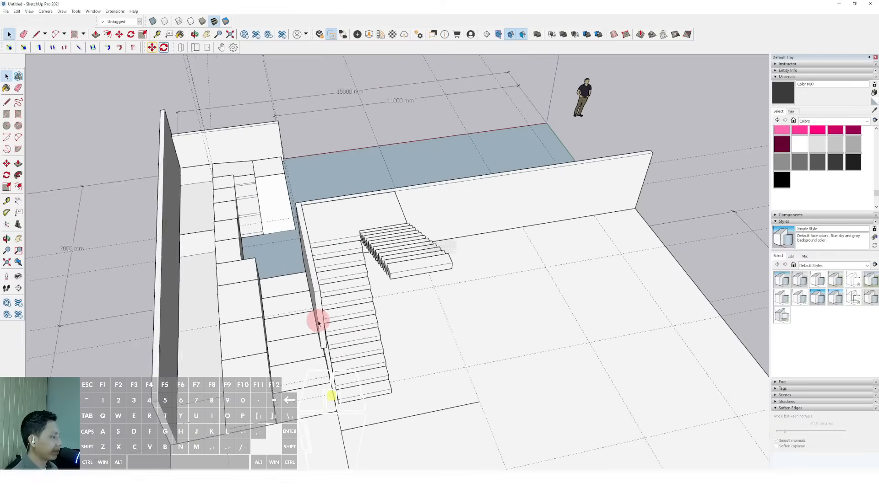
{"action": "left_click", "coordinate": [320, 315]}
{"action": "scroll", "coordinate": [320, 314], "scroll_direction": "up", "scroll_amount": 3}
{"action": "key", "text": "m"}
{"action": "scroll", "coordinate": [300, 248], "scroll_direction": "up", "scroll_amount": 2}
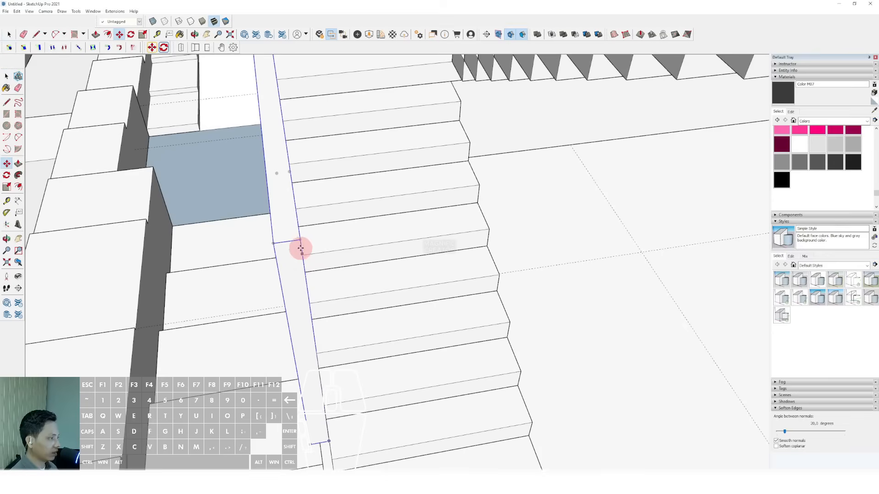
{"action": "scroll", "coordinate": [321, 238], "scroll_direction": "down", "scroll_amount": 7, "text": "shift"}
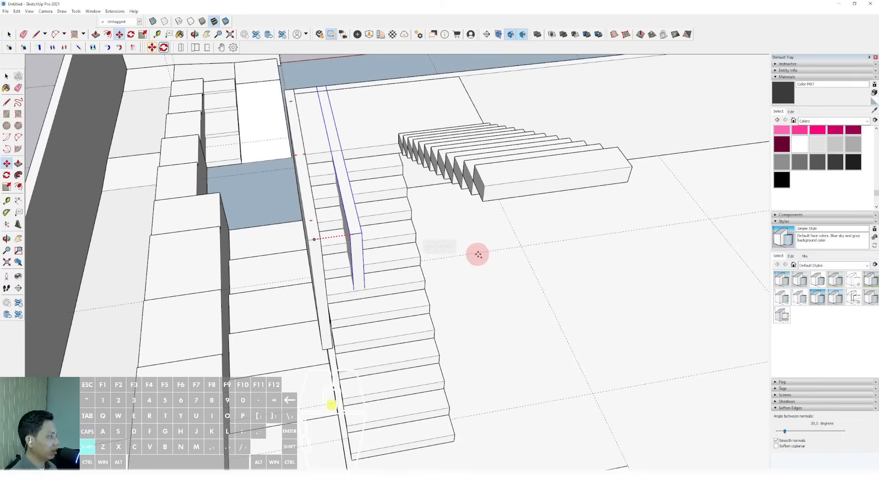
{"action": "middle_click_drag", "start_coordinate": [479, 254], "coordinate": [277, 300], "text": "shift"}
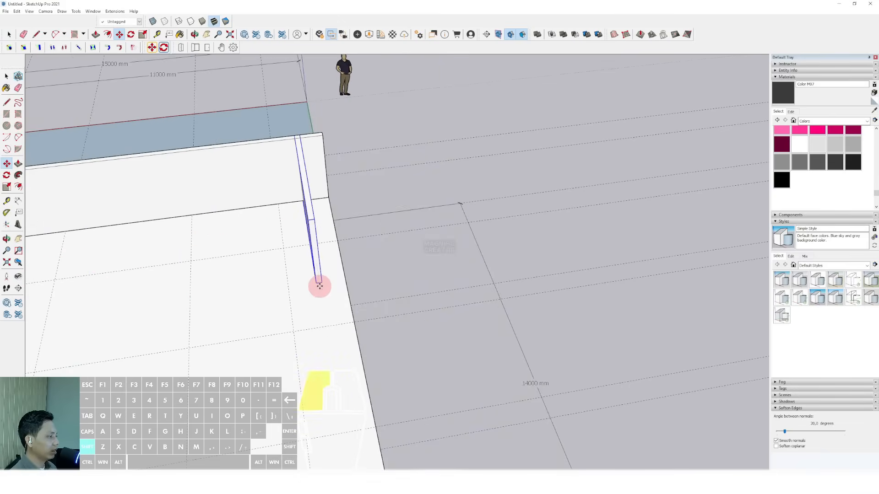
{"action": "scroll", "coordinate": [320, 286], "scroll_direction": "up", "scroll_amount": 2}
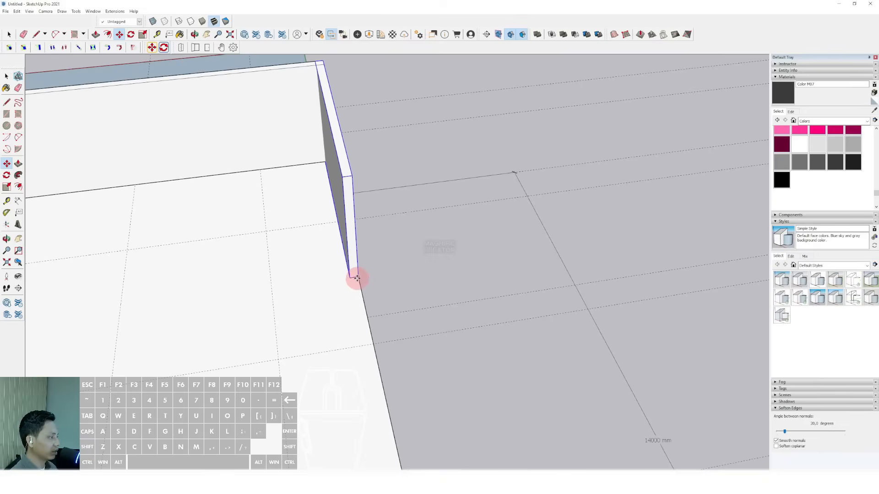
{"action": "key", "text": "space"}
- Extend the copied wall's free end along the platform edge to the first line crossing the platform at its front
{"action": "scroll", "coordinate": [329, 269], "scroll_direction": "down", "scroll_amount": 5}
{"action": "middle_click_drag", "start_coordinate": [451, 242], "coordinate": [520, 256]}
{"action": "middle_click_drag", "start_coordinate": [374, 295], "coordinate": [267, 209], "text": "shift"}
{"action": "scroll", "coordinate": [271, 210], "scroll_direction": "up", "scroll_amount": 4}
{"action": "triple_click", "coordinate": [271, 177]}
{"action": "mouse_move", "coordinate": [260, 120]}
{"action": "left_mouse_down"}
{"action": "mouse_move", "coordinate": [348, 283]}
{"action": "mouse_move", "coordinate": [326, 258]}
{"action": "left_mouse_up"}
{"action": "key", "text": "p"}
{"action": "scroll", "coordinate": [394, 213], "scroll_direction": "down", "scroll_amount": 1}
{"action": "middle_click_drag", "start_coordinate": [414, 224], "coordinate": [298, 161], "text": "shift"}
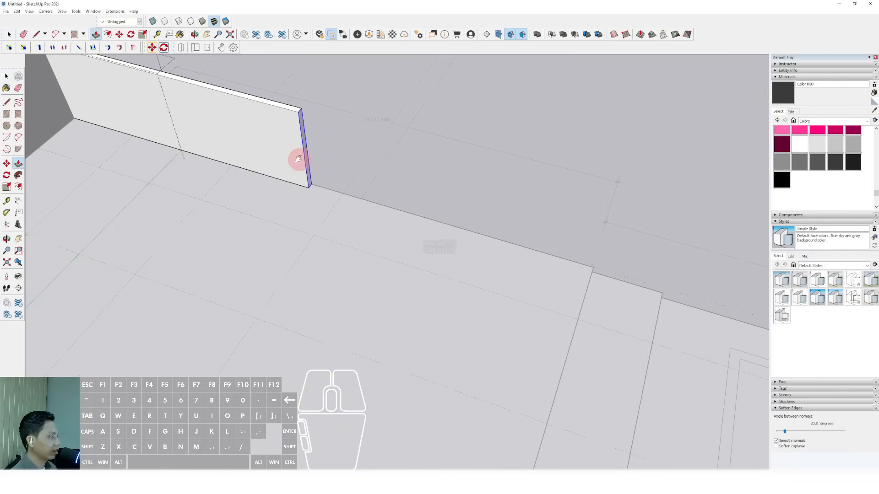
{"action": "left_click", "coordinate": [585, 295]}
{"action": "key", "text": "space"}
{"action": "scroll", "coordinate": [587, 294], "scroll_direction": "down", "scroll_amount": 3}
{"action": "scroll", "coordinate": [598, 286], "scroll_direction": "down", "scroll_amount": 1}
{"action": "left_click", "coordinate": [419, 257]}
- Copy the wall beside the first flight to the outer side of the second flight, aligned with the landing's edge
{"action": "scroll", "coordinate": [418, 257], "scroll_direction": "down", "scroll_amount": 4}
{"action": "middle_click_drag", "start_coordinate": [350, 260], "coordinate": [365, 330], "text": "shift"}
{"action": "scroll", "coordinate": [368, 335], "scroll_direction": "up", "scroll_amount": 4}
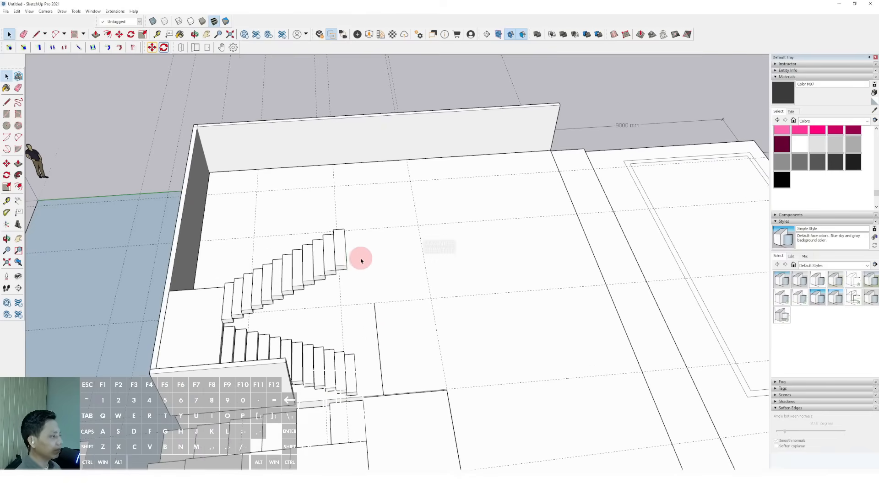
{"action": "scroll", "coordinate": [370, 259], "scroll_direction": "down", "scroll_amount": 3}
{"action": "middle_click_drag", "start_coordinate": [399, 272], "coordinate": [105, 312]}
{"action": "middle_click_drag", "start_coordinate": [334, 233], "coordinate": [179, 259]}
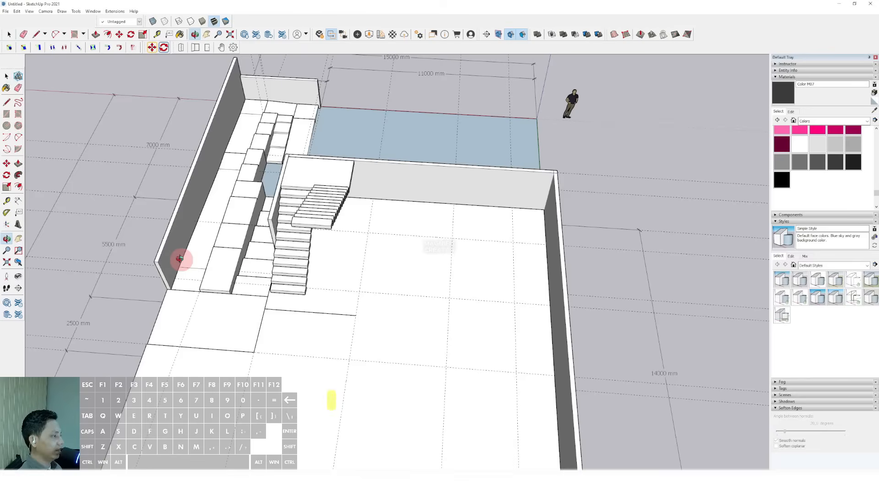
{"action": "scroll", "coordinate": [272, 205], "scroll_direction": "up", "scroll_amount": 3}
{"action": "left_click", "coordinate": [269, 210]}
{"action": "scroll", "coordinate": [300, 170], "scroll_direction": "up", "scroll_amount": 4}
{"action": "middle_click_drag", "start_coordinate": [300, 170], "coordinate": [301, 144]}
{"action": "key", "text": "m"}
{"action": "scroll", "coordinate": [330, 124], "scroll_direction": "down", "scroll_amount": 3}
{"action": "scroll", "coordinate": [478, 145], "scroll_direction": "up", "scroll_amount": 1}
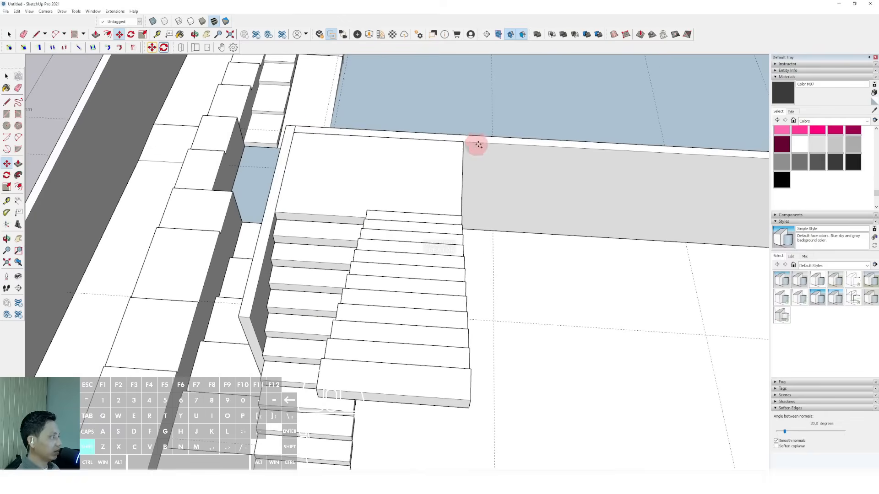
{"action": "scroll", "coordinate": [463, 145], "scroll_direction": "down", "scroll_amount": 4}
{"action": "key", "text": "space"}
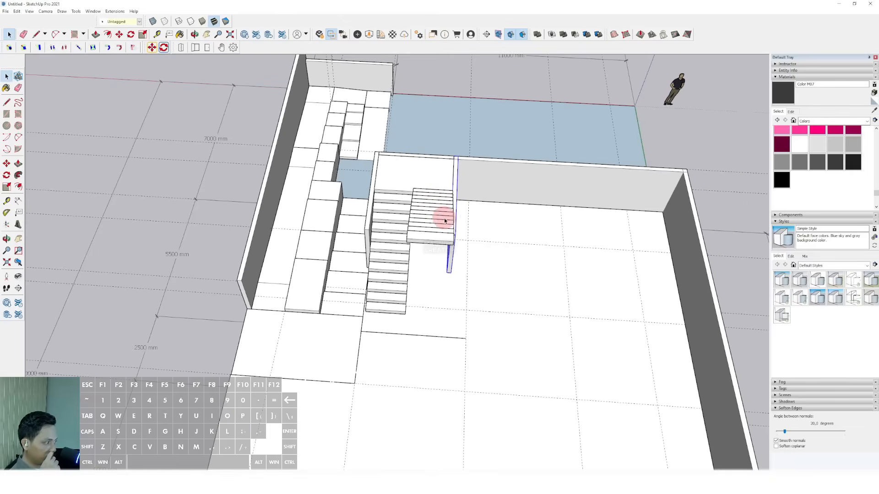
- Extend the free end of the wall beside the second flight to the outer edge of that flight's top step
{"action": "middle_click_drag", "start_coordinate": [357, 251], "coordinate": [412, 243]}
{"action": "scroll", "coordinate": [433, 242], "scroll_direction": "up", "scroll_amount": 4}
{"action": "double_click", "coordinate": [433, 242]}
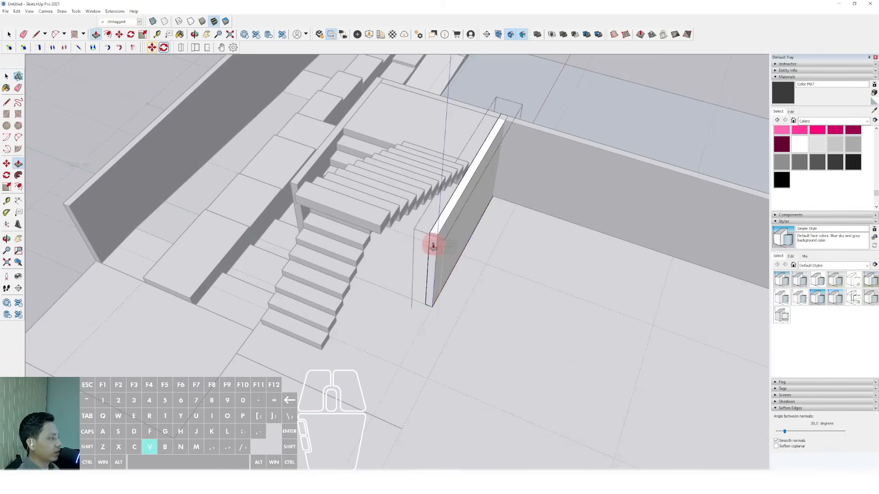
{"action": "scroll", "coordinate": [433, 245], "scroll_direction": "up", "scroll_amount": 2}
{"action": "left_click", "coordinate": [437, 234]}
{"action": "left_click", "coordinate": [339, 220]}
{"action": "key", "text": "space"}
{"action": "scroll", "coordinate": [345, 218], "scroll_direction": "down", "scroll_amount": 4}
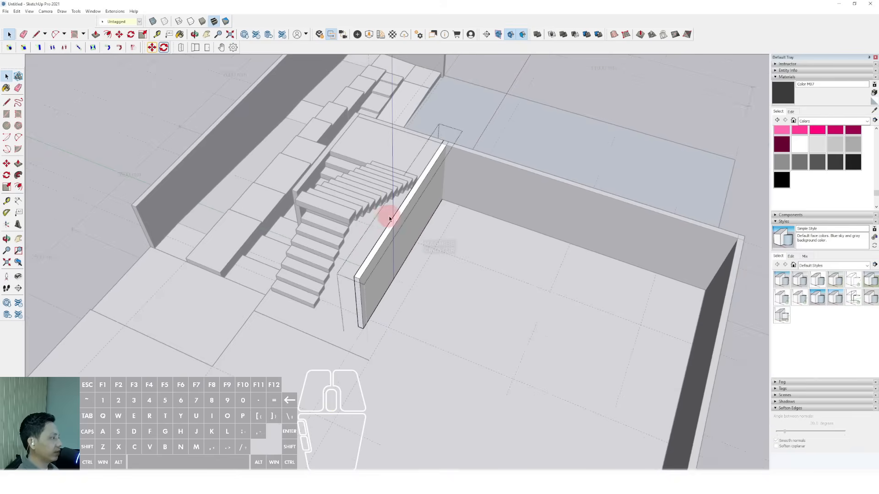
- Raise the wall beside the second flight to the level of that flight's top step
{"action": "scroll", "coordinate": [390, 218], "scroll_direction": "up", "scroll_amount": 2}
{"action": "left_click", "coordinate": [402, 206]}
{"action": "left_click", "coordinate": [292, 205]}
{"action": "key", "text": "space"}
{"action": "scroll", "coordinate": [293, 208], "scroll_direction": "down", "scroll_amount": 2}
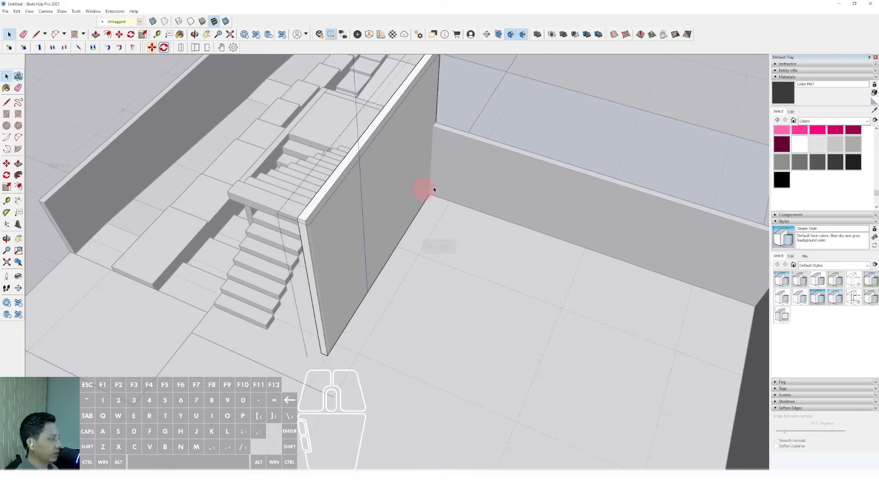
{"action": "left_click", "coordinate": [589, 114]}
- Delete the stray line on the platform floor in front of the staircase
{"action": "scroll", "coordinate": [381, 254], "scroll_direction": "down", "scroll_amount": 2}
{"action": "middle_click_drag", "start_coordinate": [382, 255], "coordinate": [396, 277]}
{"action": "scroll", "coordinate": [396, 278], "scroll_direction": "down", "scroll_amount": 2}
{"action": "mouse_move", "coordinate": [378, 231]}
{"action": "middle_mouse_down"}
{"action": "mouse_move", "coordinate": [411, 206]}
{"action": "mouse_move", "coordinate": [372, 238]}
{"action": "middle_mouse_up"}
{"action": "scroll", "coordinate": [358, 261], "scroll_direction": "up", "scroll_amount": 3}
{"action": "scroll", "coordinate": [358, 260], "scroll_direction": "up", "scroll_amount": 3}
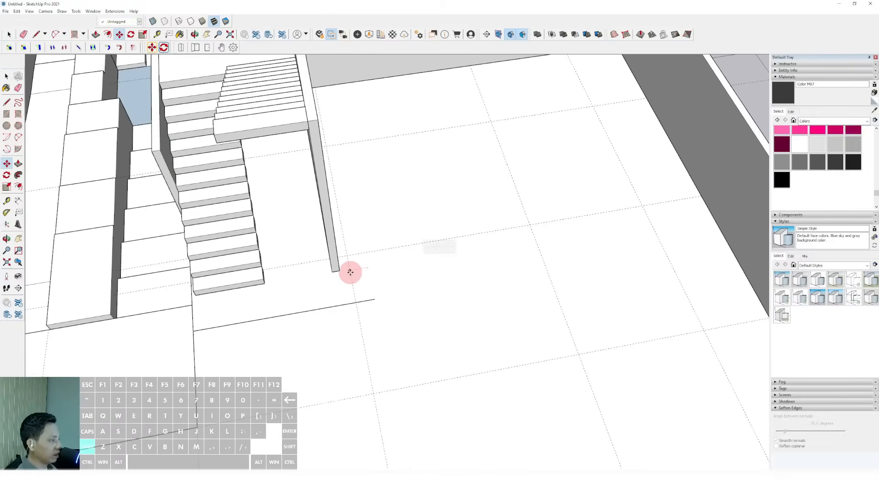
{"action": "scroll", "coordinate": [350, 272], "scroll_direction": "up", "scroll_amount": 2}
{"action": "scroll", "coordinate": [338, 279], "scroll_direction": "down", "scroll_amount": 3}
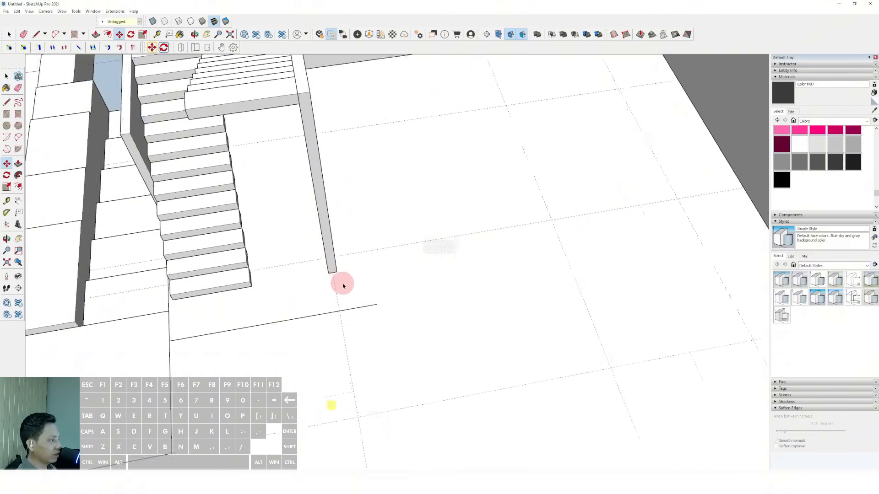
{"action": "key", "text": "space"}
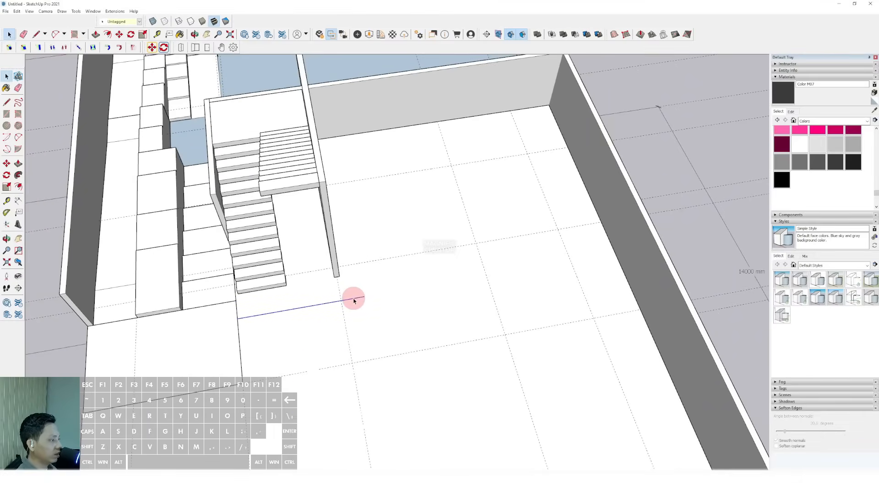
{"action": "scroll", "coordinate": [354, 301], "scroll_direction": "down", "scroll_amount": 3}
{"action": "middle_click_drag", "start_coordinate": [323, 314], "coordinate": [339, 279]}
{"action": "scroll", "coordinate": [326, 259], "scroll_direction": "down", "scroll_amount": 3}
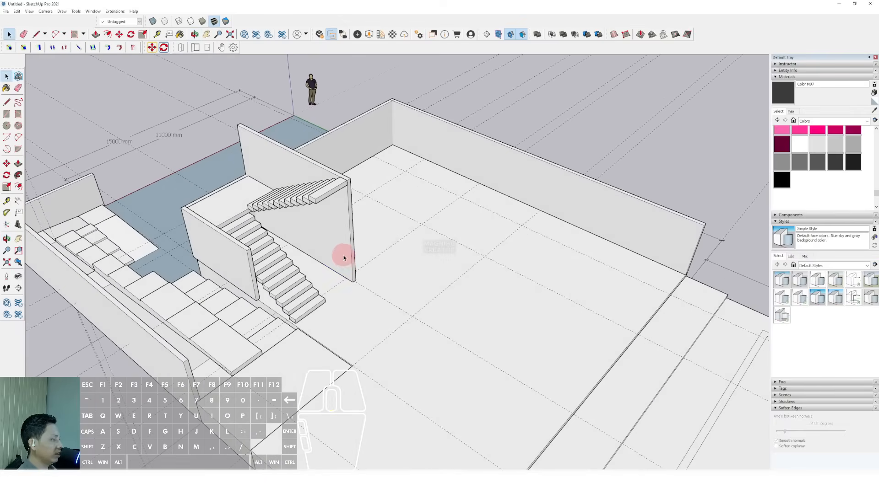
- Extend the free end of the wall beside the second flight to the next cross guide on the platform
{"action": "double_click", "coordinate": [343, 255]}
{"action": "left_click_drag", "start_coordinate": [329, 147], "coordinate": [408, 334]}
{"action": "key", "text": "p"}
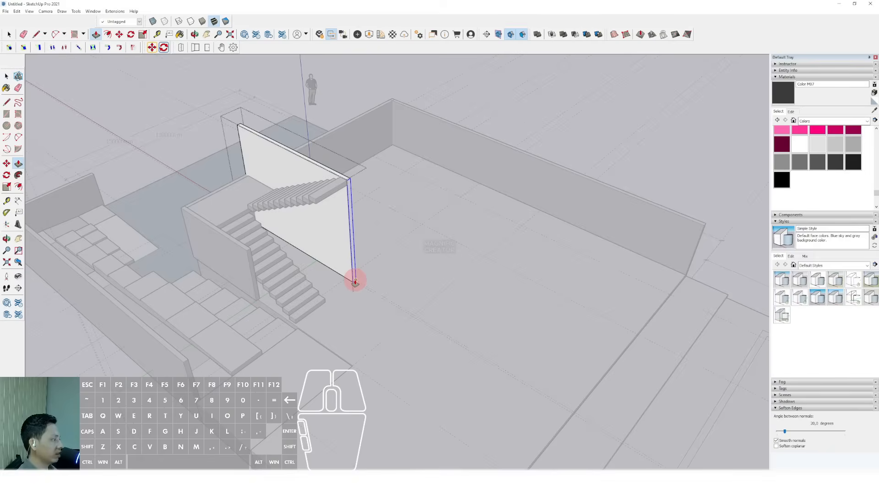
{"action": "scroll", "coordinate": [353, 283], "scroll_direction": "down", "scroll_amount": 3}
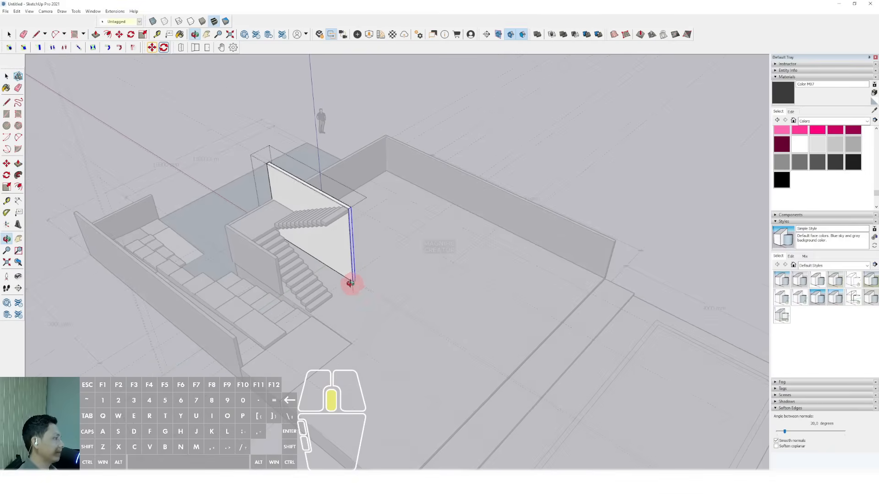
{"action": "middle_click_drag", "start_coordinate": [349, 283], "coordinate": [336, 310]}
{"action": "scroll", "coordinate": [343, 300], "scroll_direction": "up", "scroll_amount": 3}
{"action": "key", "text": "v"}
{"action": "left_click", "coordinate": [353, 273]}
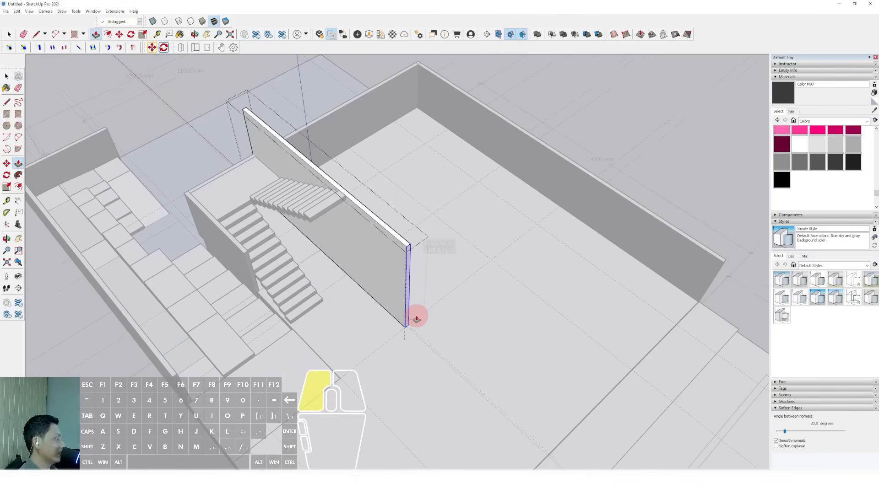
{"action": "key", "text": "space"}
{"action": "scroll", "coordinate": [418, 318], "scroll_direction": "down", "scroll_amount": 3}
{"action": "left_click", "coordinate": [676, 199]}
- Copy the extended stair wall sideways along the cross guide to the next grid intersection
{"action": "scroll", "coordinate": [443, 297], "scroll_direction": "up", "scroll_amount": 3}
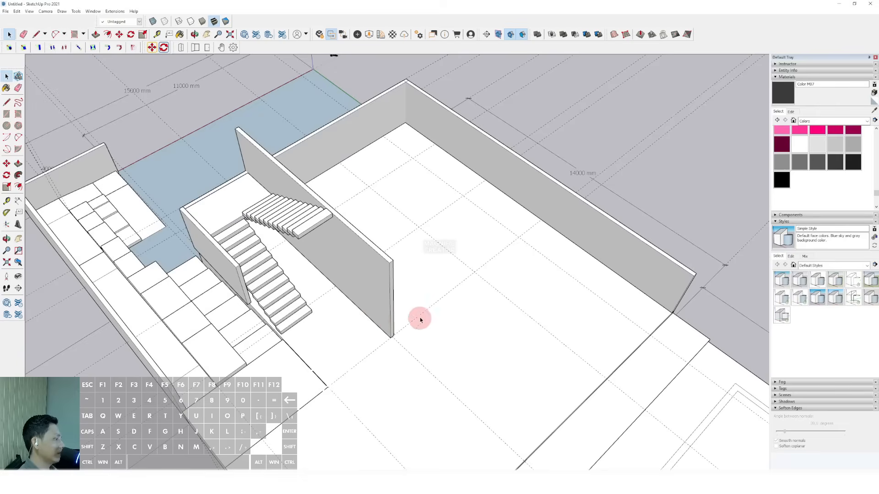
{"action": "scroll", "coordinate": [366, 338], "scroll_direction": "down", "scroll_amount": 2}
{"action": "scroll", "coordinate": [387, 282], "scroll_direction": "up", "scroll_amount": 3}
{"action": "scroll", "coordinate": [241, 322], "scroll_direction": "up", "scroll_amount": 3}
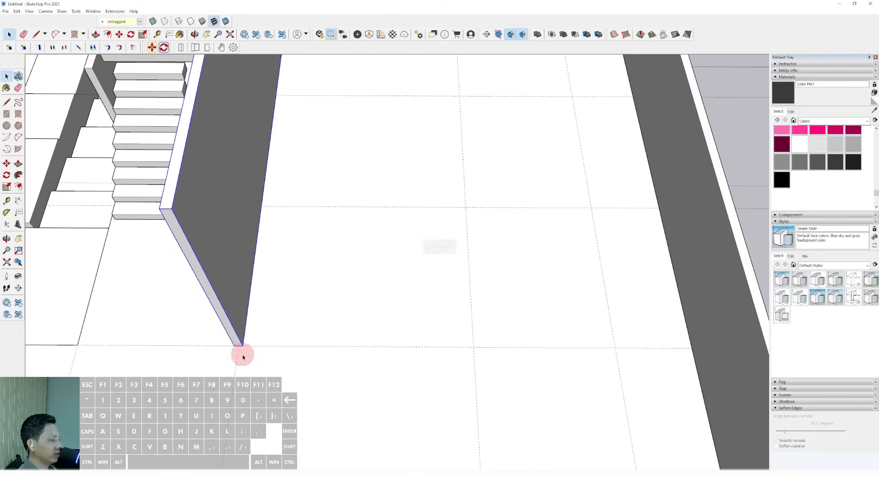
{"action": "scroll", "coordinate": [243, 357], "scroll_direction": "up", "scroll_amount": 3}
{"action": "key", "text": "m"}
{"action": "left_click", "coordinate": [235, 337]}
{"action": "scroll", "coordinate": [279, 339], "scroll_direction": "down", "scroll_amount": 2}
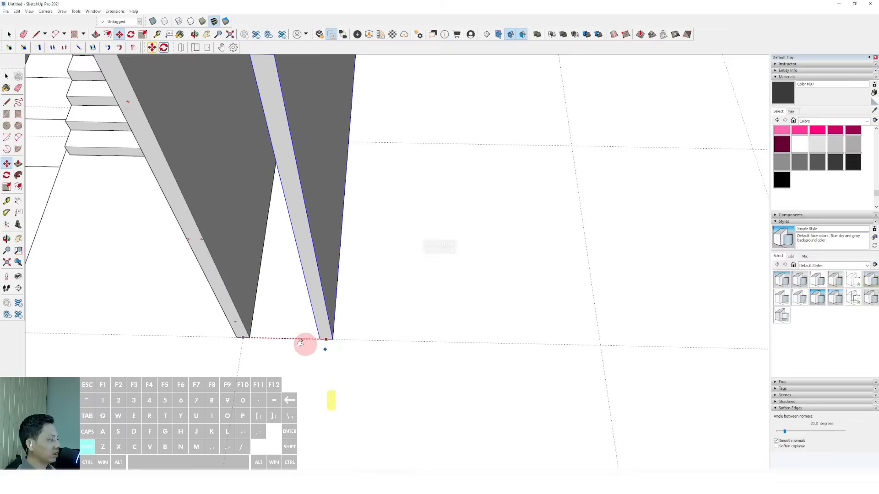
{"action": "middle_click_drag", "start_coordinate": [305, 343], "coordinate": [156, 320], "text": "shift"}
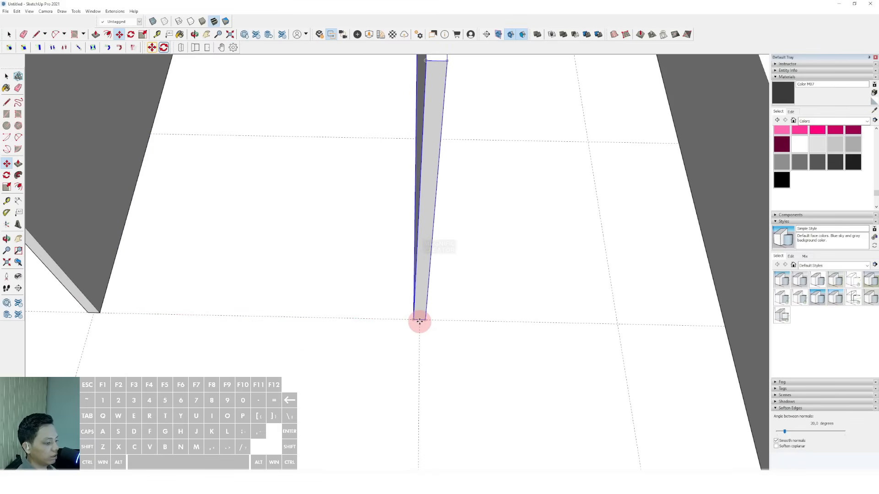
{"action": "key", "text": "space"}
- Make a rotated copy of the new wall about its front end, perpendicular to it and running along the cross guide towards the stairs
{"action": "scroll", "coordinate": [412, 326], "scroll_direction": "down", "scroll_amount": 2}
{"action": "scroll", "coordinate": [420, 326], "scroll_direction": "up", "scroll_amount": 2}
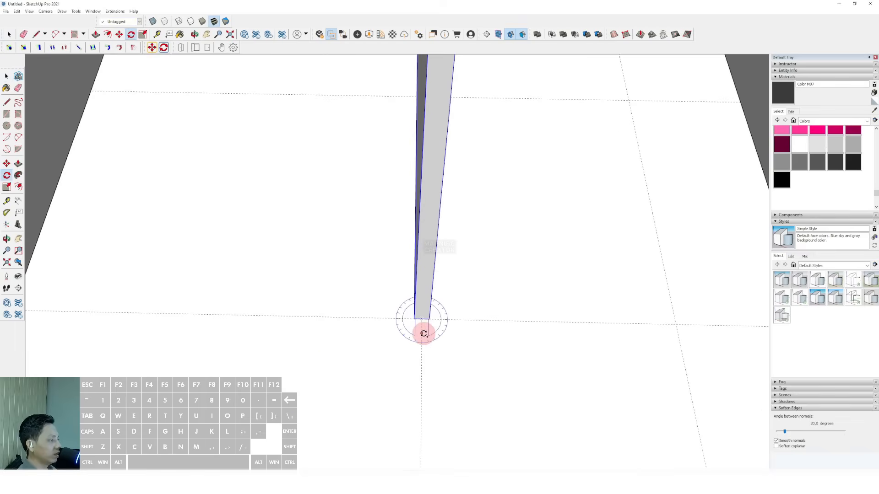
{"action": "left_click", "coordinate": [424, 334]}
{"action": "left_click", "coordinate": [470, 321]}
{"action": "key", "text": "space"}
{"action": "scroll", "coordinate": [435, 341], "scroll_direction": "down", "scroll_amount": 6}
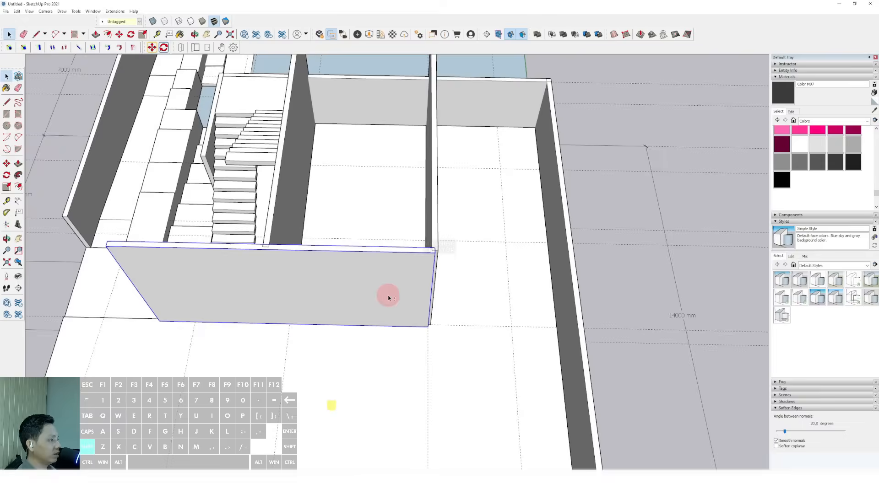
- Shorten the cross wall so its stair-side end meets the outer face of the wall beside the second flight
{"action": "middle_click_drag", "start_coordinate": [388, 295], "coordinate": [491, 281], "text": "shift"}
{"action": "triple_click", "coordinate": [271, 259]}
{"action": "left_click_drag", "start_coordinate": [207, 201], "coordinate": [317, 377]}
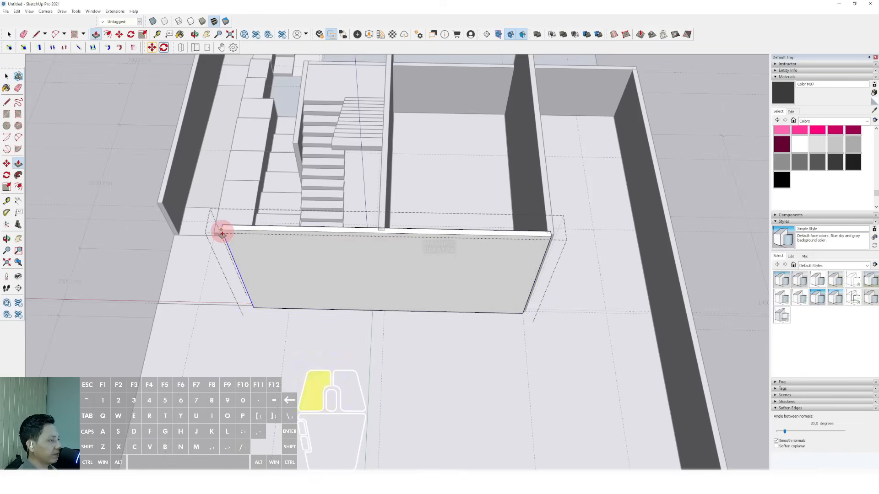
{"action": "left_click_drag", "start_coordinate": [222, 234], "coordinate": [379, 217]}
{"action": "middle_click_drag", "start_coordinate": [385, 284], "coordinate": [346, 273], "text": "shift"}
{"action": "scroll", "coordinate": [351, 280], "scroll_direction": "up", "scroll_amount": 3}
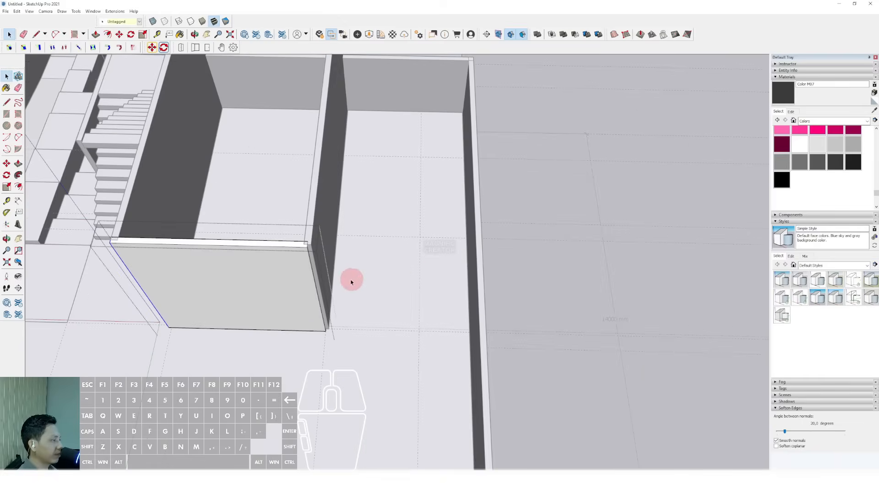
- Adjust the cross wall's other end to be flush with the outer face of the second parallel wall
{"action": "left_click_drag", "start_coordinate": [282, 206], "coordinate": [387, 402]}
{"action": "scroll", "coordinate": [327, 312], "scroll_direction": "up", "scroll_amount": 2}
{"action": "key", "text": "v"}
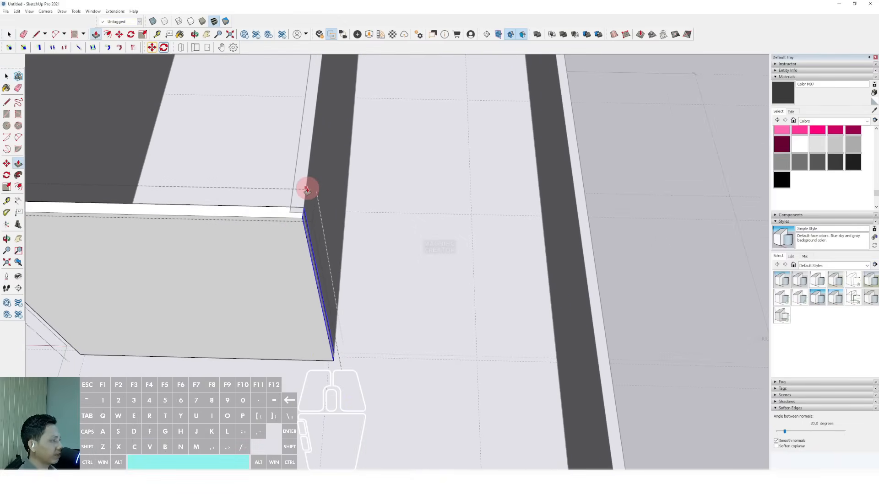
{"action": "key", "text": "space"}
{"action": "scroll", "coordinate": [310, 190], "scroll_direction": "down", "scroll_amount": 4}
{"action": "left_click", "coordinate": [617, 177]}
- Raise the wall along the blue ground to the top of the taller interior walls
{"action": "scroll", "coordinate": [325, 247], "scroll_direction": "down", "scroll_amount": 3}
{"action": "middle_click_drag", "start_coordinate": [274, 257], "coordinate": [402, 309]}
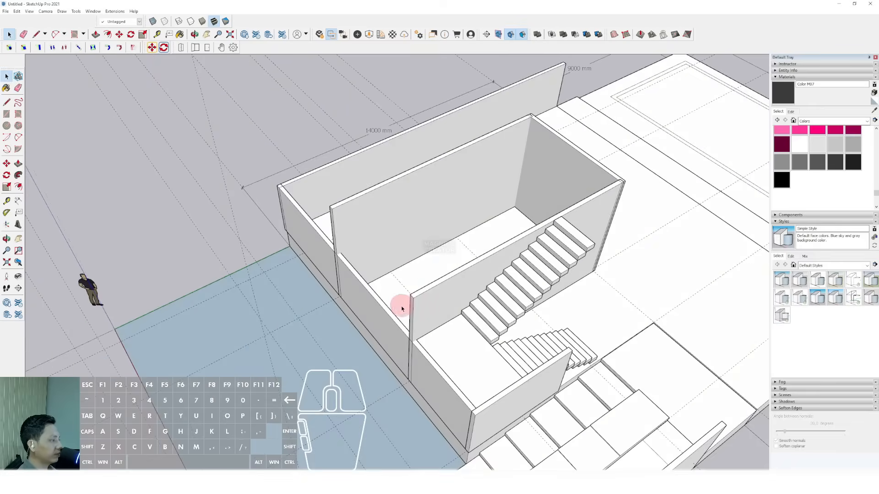
{"action": "scroll", "coordinate": [369, 304], "scroll_direction": "up", "scroll_amount": 5}
{"action": "key", "text": "p"}
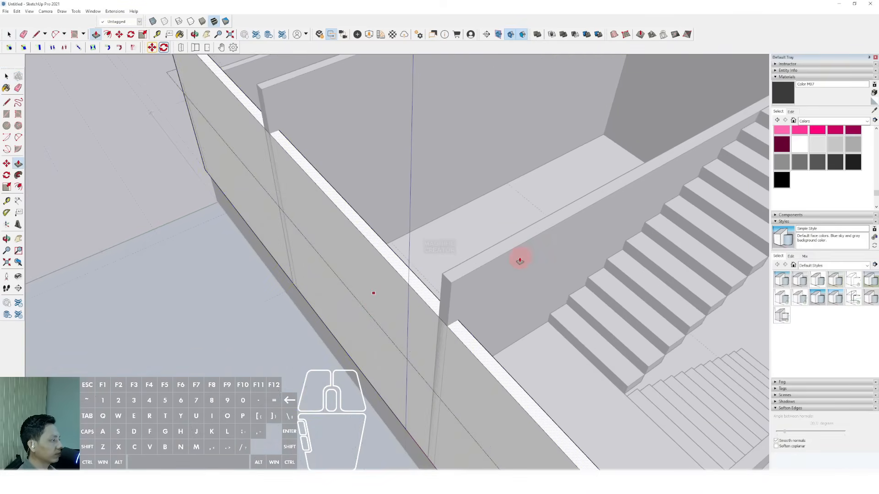
{"action": "left_click", "coordinate": [506, 252]}
{"action": "key", "text": "space"}
{"action": "scroll", "coordinate": [445, 274], "scroll_direction": "down", "scroll_amount": 5}
{"action": "left_click", "coordinate": [229, 172]}
{"action": "scroll", "coordinate": [427, 253], "scroll_direction": "down", "scroll_amount": 1}
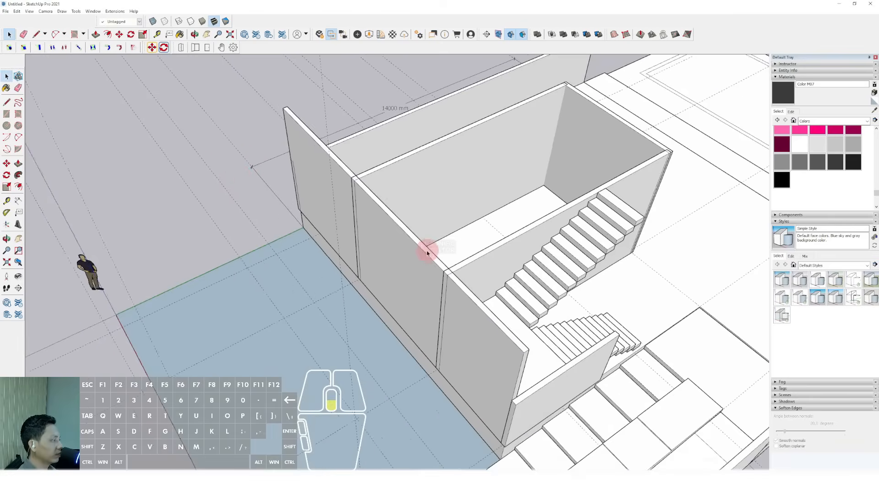
- Raise the low wall beside the first flight to the top of the adjoining wall along the blue ground
{"action": "scroll", "coordinate": [427, 253], "scroll_direction": "down", "scroll_amount": 3}
{"action": "middle_click_drag", "start_coordinate": [427, 253], "coordinate": [290, 302]}
{"action": "scroll", "coordinate": [290, 302], "scroll_direction": "up", "scroll_amount": 3}
{"action": "triple_click", "coordinate": [249, 315]}
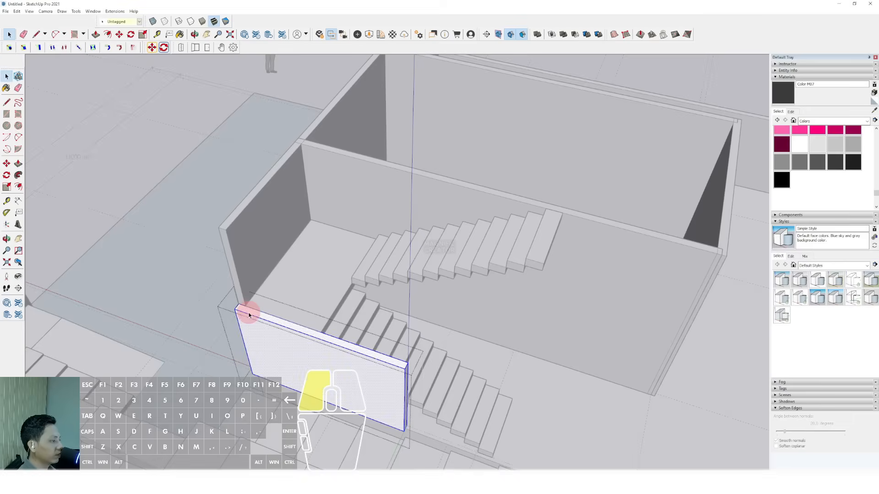
{"action": "scroll", "coordinate": [249, 315], "scroll_direction": "up", "scroll_amount": 2}
{"action": "left_click", "coordinate": [251, 308]}
{"action": "left_click", "coordinate": [228, 175]}
{"action": "key", "text": "space"}
{"action": "scroll", "coordinate": [230, 176], "scroll_direction": "down", "scroll_amount": 2}
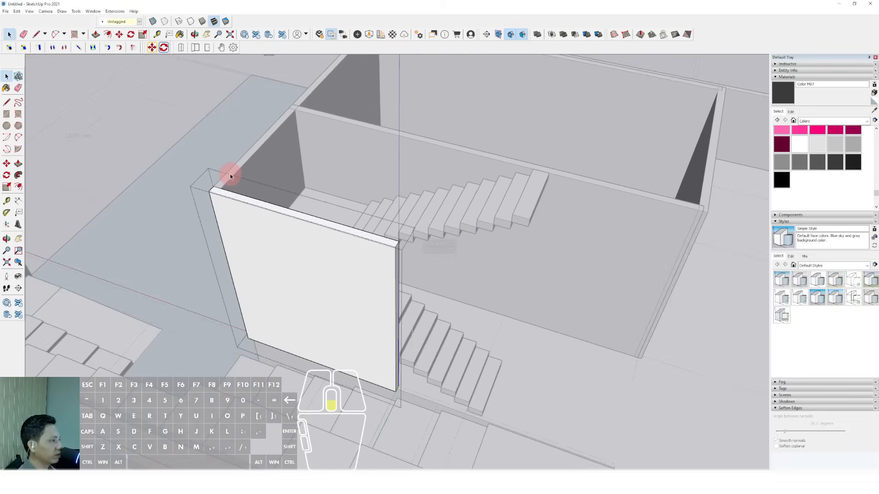
{"action": "left_click", "coordinate": [153, 126]}
{"action": "scroll", "coordinate": [348, 265], "scroll_direction": "down", "scroll_amount": 3}
{"action": "middle_click_drag", "start_coordinate": [387, 282], "coordinate": [205, 270]}
{"action": "scroll", "coordinate": [321, 257], "scroll_direction": "down", "scroll_amount": 3}
{"action": "scroll", "coordinate": [323, 213], "scroll_direction": "up", "scroll_amount": 1}
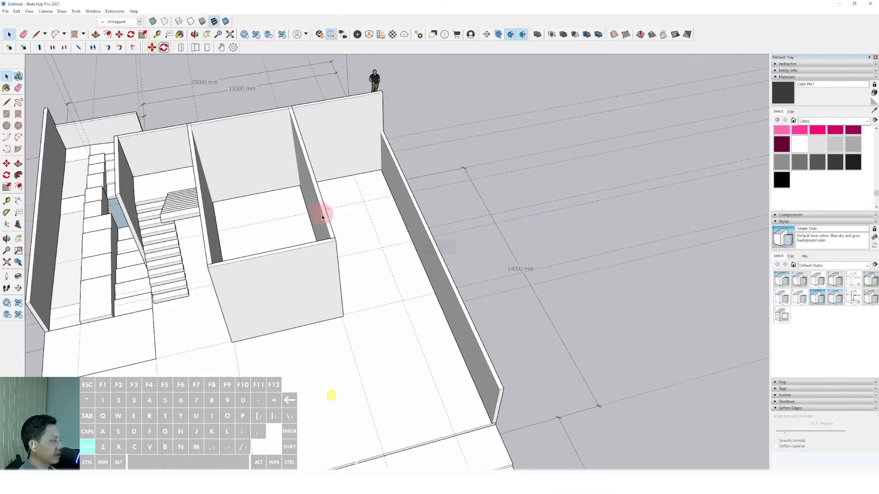
- Copy the room's cross wall back toward the blue ground, placing it on the guide line nearest that side as a first partition
{"action": "middle_click_drag", "start_coordinate": [323, 214], "coordinate": [366, 251], "text": "shift"}
{"action": "middle_click_drag", "start_coordinate": [436, 279], "coordinate": [461, 352]}
{"action": "scroll", "coordinate": [462, 352], "scroll_direction": "up", "scroll_amount": 8}
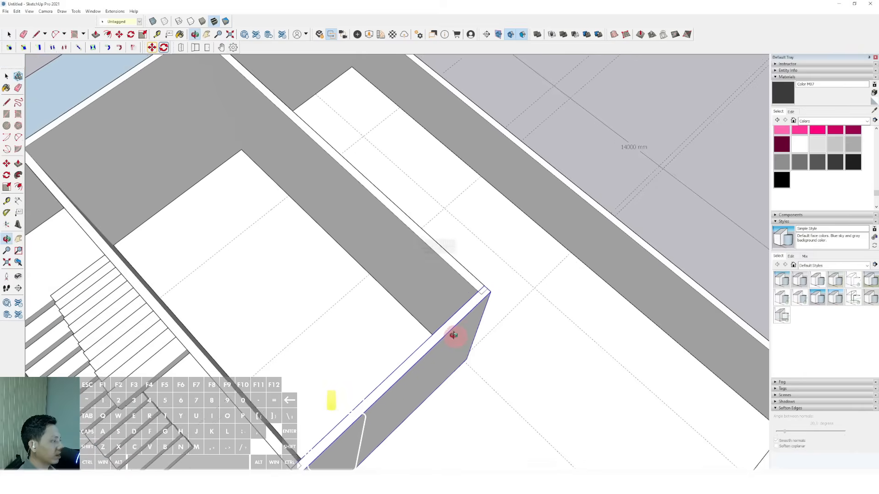
{"action": "scroll", "coordinate": [480, 337], "scroll_direction": "up", "scroll_amount": 1}
{"action": "key", "text": "m"}
{"action": "key", "text": "ctrl"}
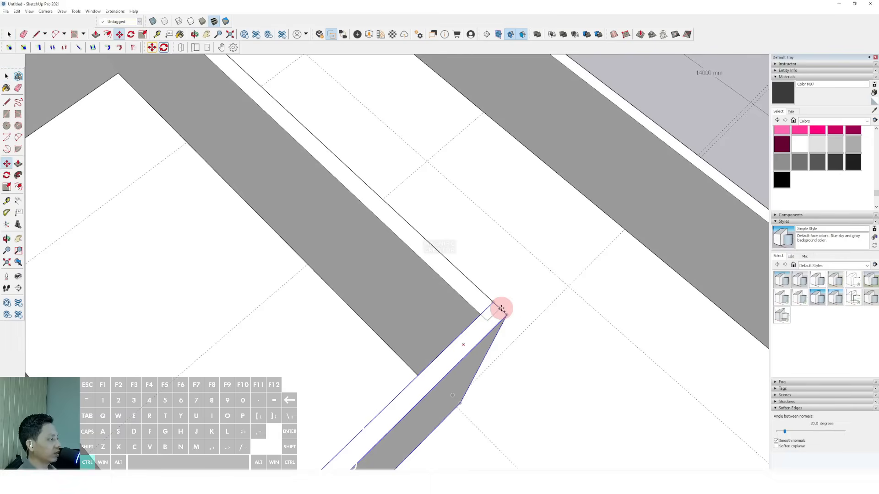
{"action": "scroll", "coordinate": [418, 257], "scroll_direction": "down", "scroll_amount": 3}
{"action": "middle_click_drag", "start_coordinate": [336, 146], "coordinate": [344, 192], "text": "shift"}
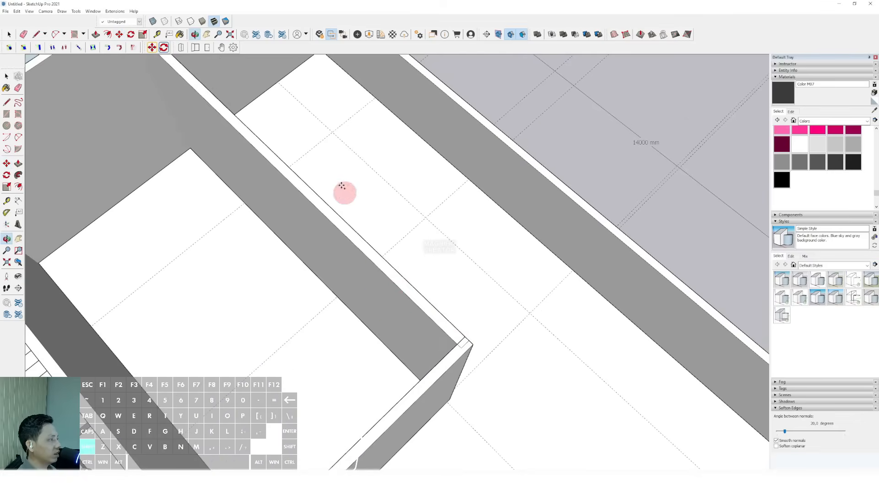
{"action": "left_click", "coordinate": [332, 132], "text": "shift"}
{"action": "key", "text": "space"}
- Copy the first partition toward the room's far end, placing it on a guide line between the first partition and the cross wall
{"action": "scroll", "coordinate": [335, 157], "scroll_direction": "down", "scroll_amount": 5}
{"action": "middle_click_drag", "start_coordinate": [335, 157], "coordinate": [376, 299]}
{"action": "scroll", "coordinate": [268, 292], "scroll_direction": "up", "scroll_amount": 3}
{"action": "scroll", "coordinate": [339, 223], "scroll_direction": "up", "scroll_amount": 8}
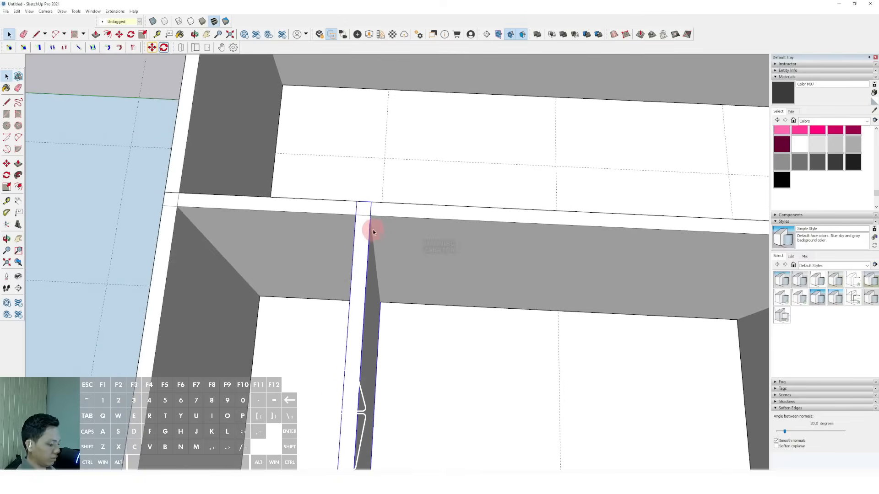
{"action": "key", "text": "m"}
{"action": "scroll", "coordinate": [465, 211], "scroll_direction": "down", "scroll_amount": 2}
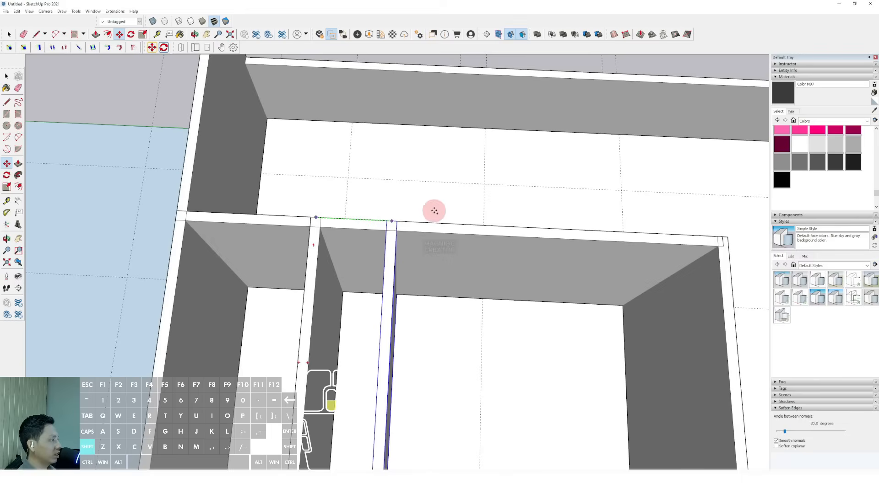
{"action": "scroll", "coordinate": [453, 205], "scroll_direction": "down", "scroll_amount": 5}
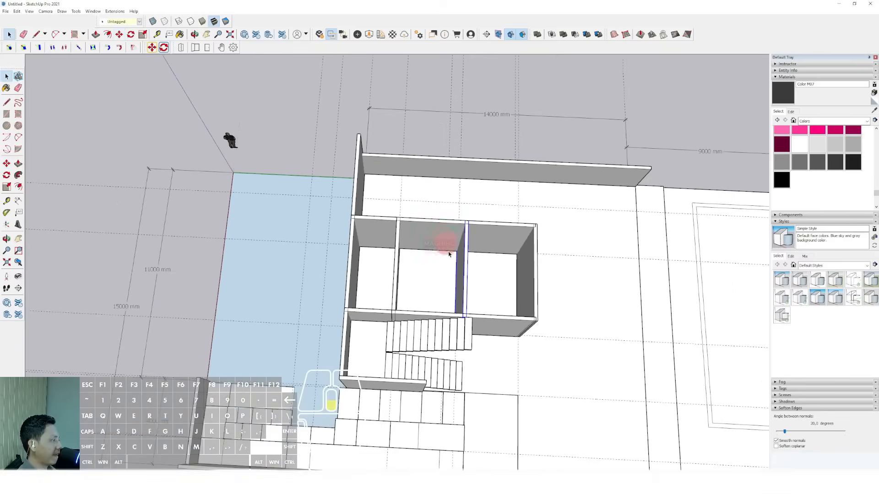
- Shorten the room's long wall facing the low outer wall so it ends at the first partition
{"action": "middle_click_drag", "start_coordinate": [447, 240], "coordinate": [345, 287]}
{"action": "scroll", "coordinate": [427, 258], "scroll_direction": "up", "scroll_amount": 4}
{"action": "scroll", "coordinate": [412, 249], "scroll_direction": "down", "scroll_amount": 3}
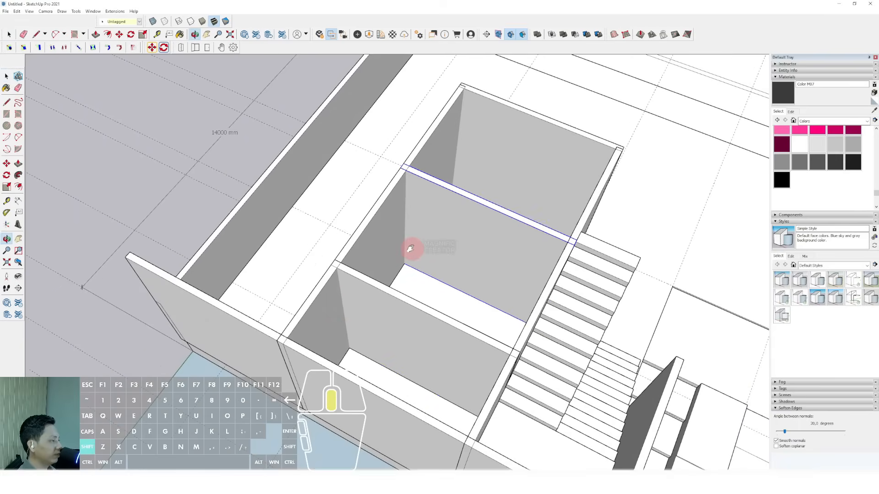
{"action": "middle_click_drag", "start_coordinate": [412, 249], "coordinate": [240, 278]}
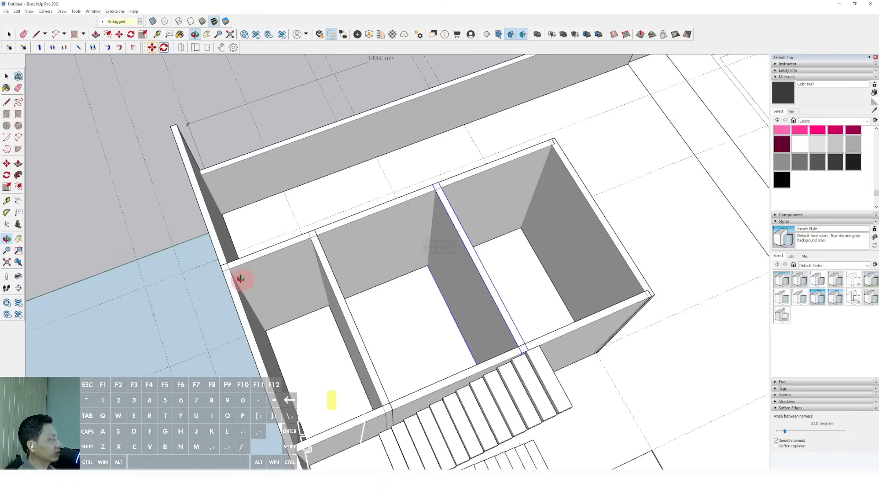
{"action": "middle_click_drag", "start_coordinate": [425, 271], "coordinate": [280, 315]}
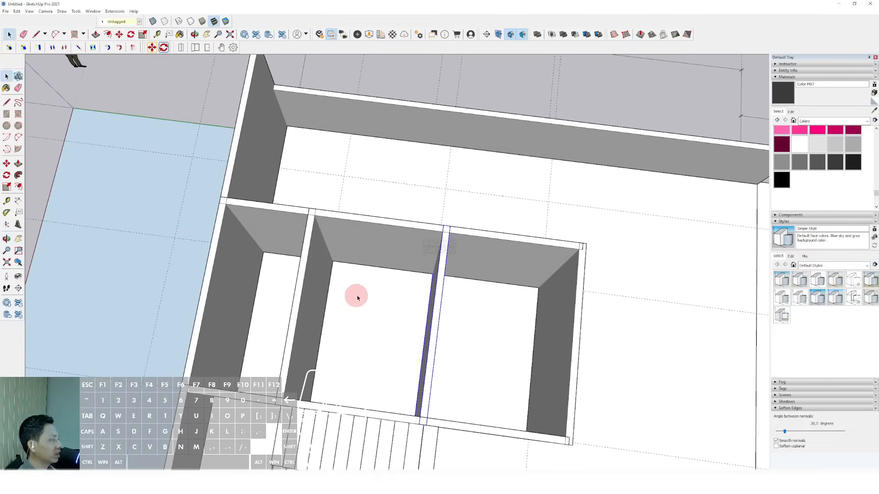
{"action": "middle_click_drag", "start_coordinate": [401, 261], "coordinate": [378, 246]}
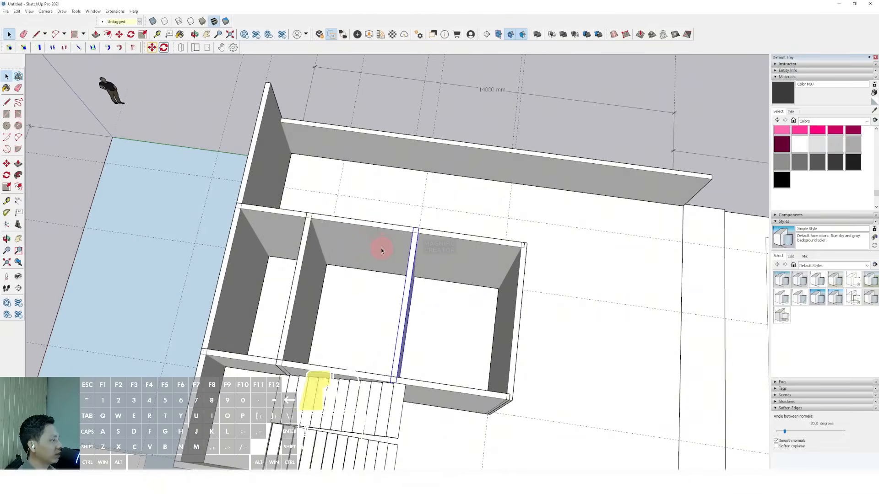
{"action": "double_click", "coordinate": [382, 250]}
{"action": "key", "text": "v"}
{"action": "scroll", "coordinate": [523, 247], "scroll_direction": "up", "scroll_amount": 3}
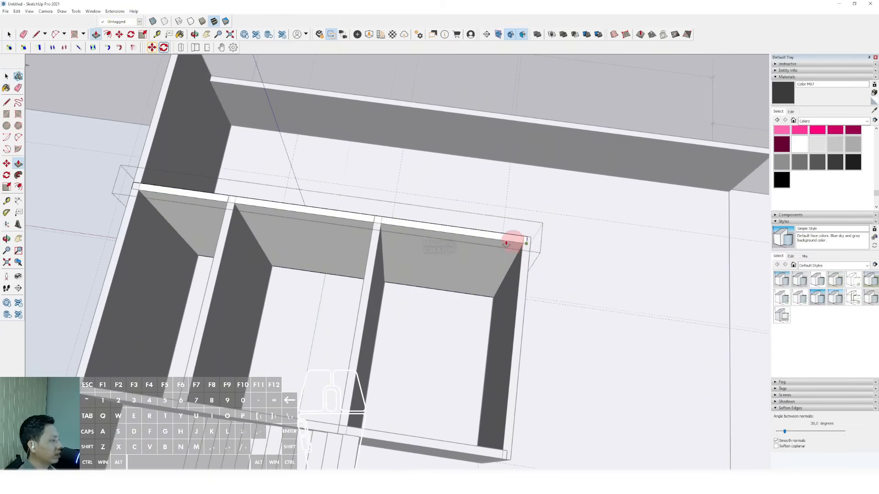
{"action": "left_click_drag", "start_coordinate": [506, 243], "coordinate": [234, 241]}
{"action": "key", "text": "space"}
{"action": "scroll", "coordinate": [246, 236], "scroll_direction": "down", "scroll_amount": 2}
- Copy the shortened wall to the far room and fit its length between the second partition and the cross wall
{"action": "left_click", "coordinate": [249, 219]}
{"action": "left_click", "coordinate": [229, 220]}
{"action": "scroll", "coordinate": [229, 219], "scroll_direction": "up", "scroll_amount": 4}
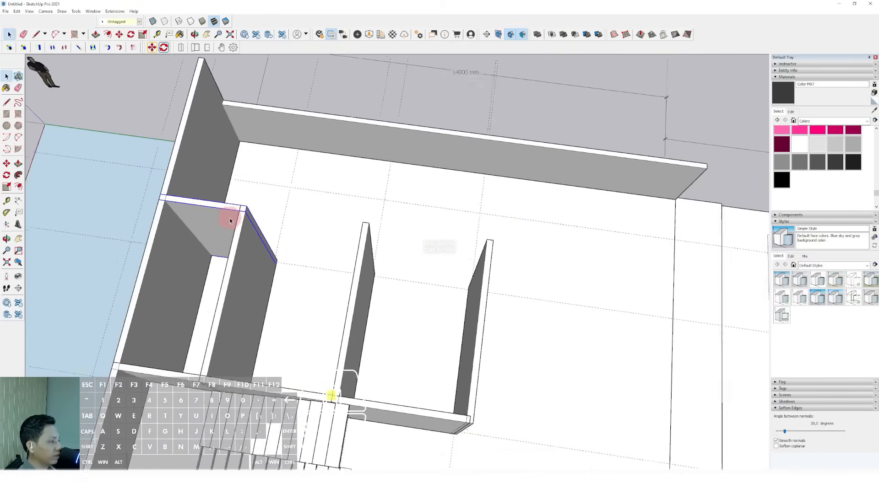
{"action": "scroll", "coordinate": [265, 217], "scroll_direction": "down", "scroll_amount": 3}
{"action": "key", "text": "shift"}
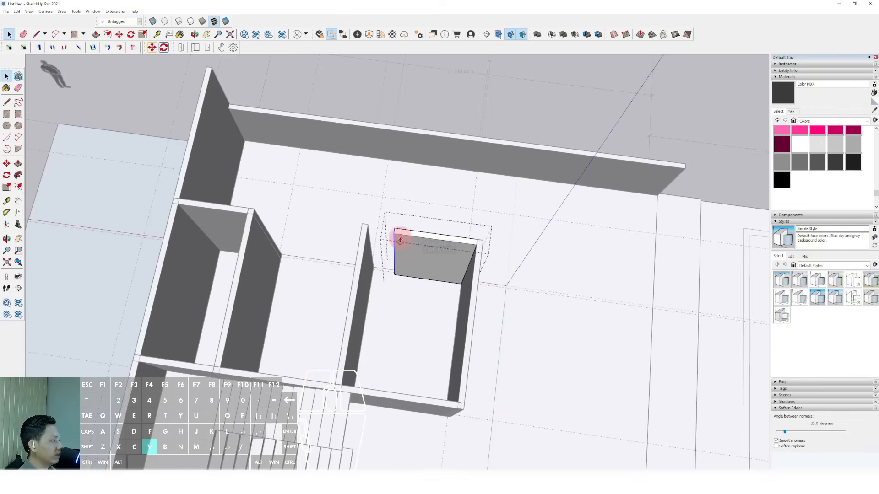
{"action": "key", "text": "space"}
{"action": "scroll", "coordinate": [362, 255], "scroll_direction": "down", "scroll_amount": 4}
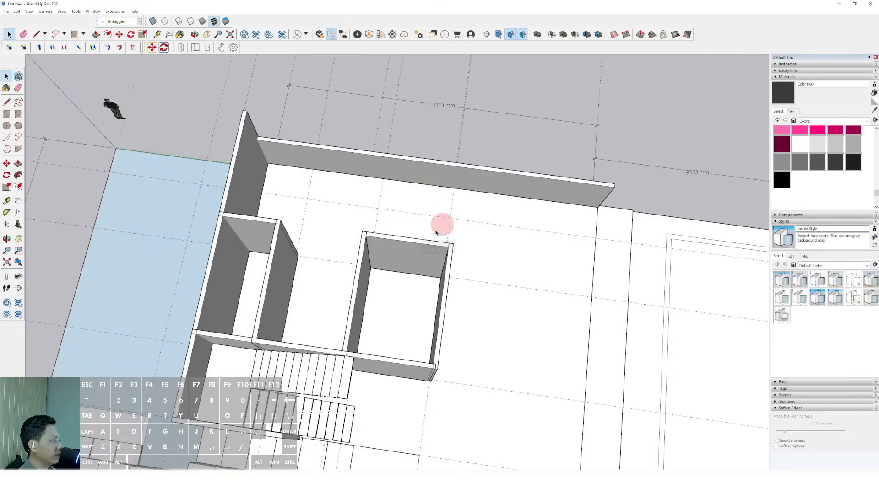
- Copy the far room's short wall toward the low outer wall, aligning it with the guide line parallel to that wall
{"action": "scroll", "coordinate": [436, 233], "scroll_direction": "up", "scroll_amount": 3}
{"action": "middle_click_drag", "start_coordinate": [379, 314], "coordinate": [511, 297]}
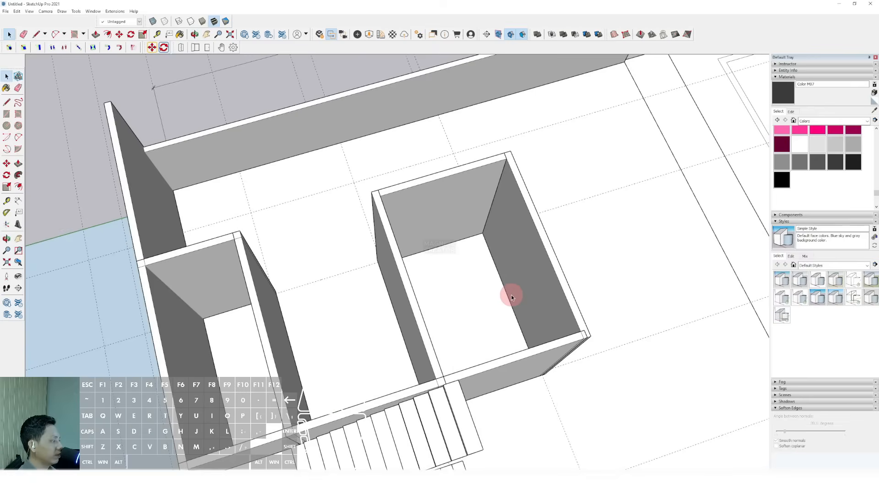
{"action": "scroll", "coordinate": [488, 302], "scroll_direction": "down", "scroll_amount": 3}
{"action": "middle_click_drag", "start_coordinate": [447, 314], "coordinate": [610, 292]}
{"action": "scroll", "coordinate": [485, 288], "scroll_direction": "up", "scroll_amount": 3}
{"action": "middle_click_drag", "start_coordinate": [329, 291], "coordinate": [555, 257]}
{"action": "middle_click_drag", "start_coordinate": [370, 296], "coordinate": [442, 293], "text": "shift"}
{"action": "left_click", "coordinate": [463, 242]}
{"action": "scroll", "coordinate": [464, 243], "scroll_direction": "up", "scroll_amount": 4}
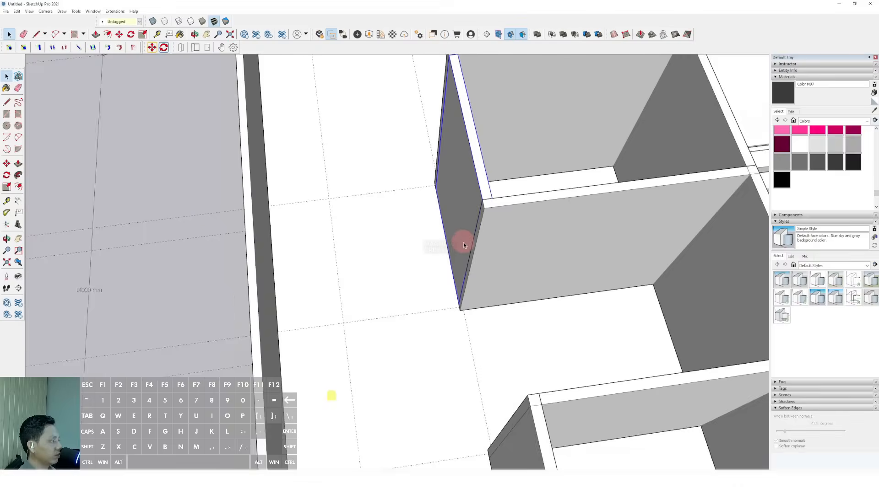
{"action": "key", "text": "m"}
{"action": "scroll", "coordinate": [512, 197], "scroll_direction": "up", "scroll_amount": 1}
{"action": "key", "text": "ctrl"}
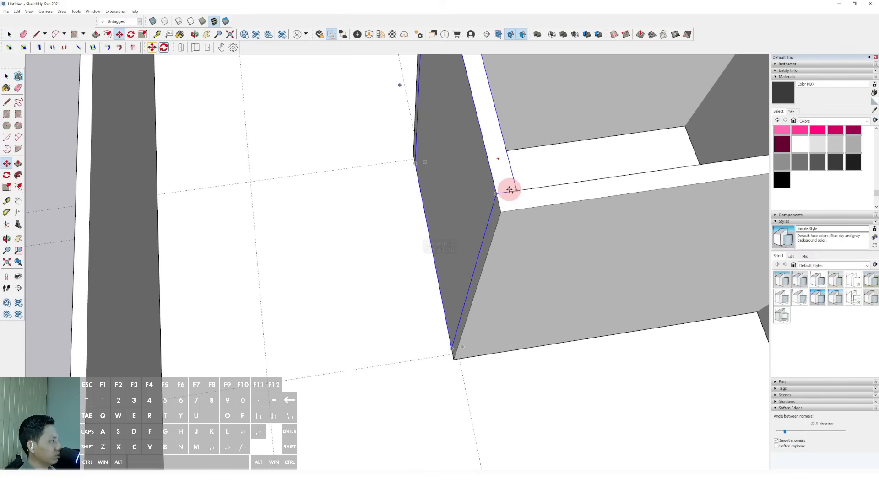
{"action": "left_click", "coordinate": [517, 190]}
{"action": "scroll", "coordinate": [529, 191], "scroll_direction": "down", "scroll_amount": 2, "text": "shift"}
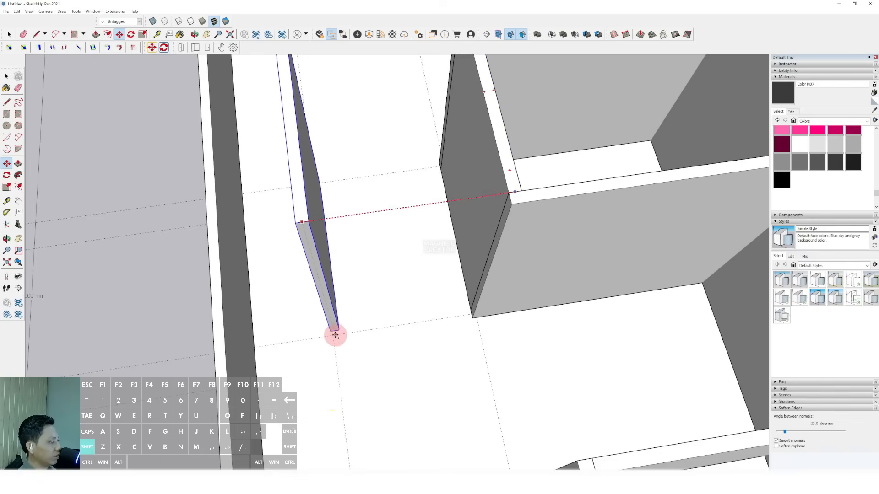
{"action": "left_click", "coordinate": [334, 334], "text": "shift"}
- Make a rotated copy of the new wall about its end so it runs perpendicular across the low outer wall
{"action": "scroll", "coordinate": [384, 270], "scroll_direction": "down", "scroll_amount": 4}
{"action": "middle_click_drag", "start_coordinate": [377, 238], "coordinate": [411, 235]}
{"action": "scroll", "coordinate": [355, 250], "scroll_direction": "up", "scroll_amount": 2}
{"action": "middle_click_drag", "start_coordinate": [411, 236], "coordinate": [285, 251]}
{"action": "scroll", "coordinate": [435, 273], "scroll_direction": "up", "scroll_amount": 2}
{"action": "middle_click_drag", "start_coordinate": [435, 273], "coordinate": [317, 224]}
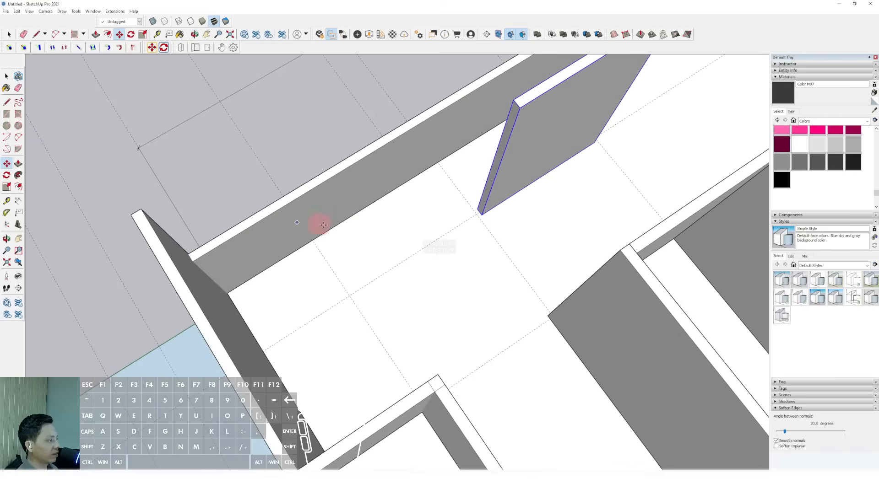
{"action": "scroll", "coordinate": [443, 228], "scroll_direction": "up", "scroll_amount": 1}
{"action": "middle_click_drag", "start_coordinate": [443, 228], "coordinate": [380, 287], "text": "shift"}
{"action": "scroll", "coordinate": [423, 258], "scroll_direction": "up", "scroll_amount": 4}
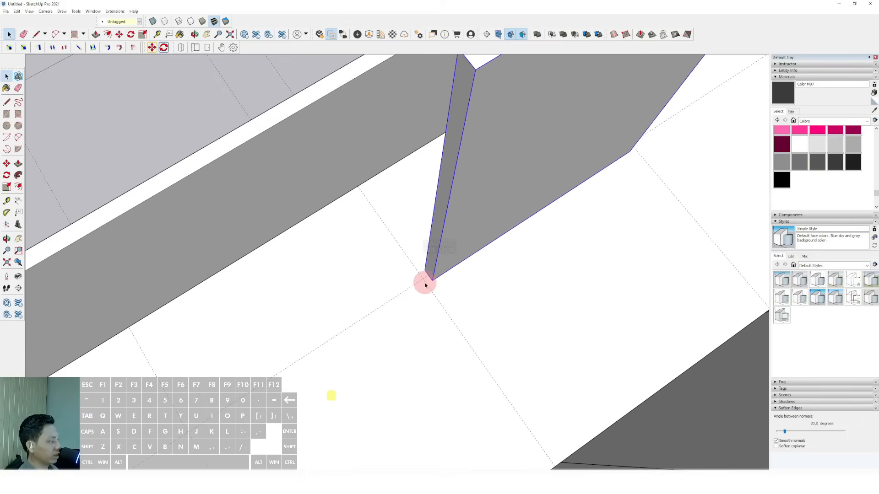
{"action": "key", "text": "q"}
{"action": "scroll", "coordinate": [424, 278], "scroll_direction": "up", "scroll_amount": 1}
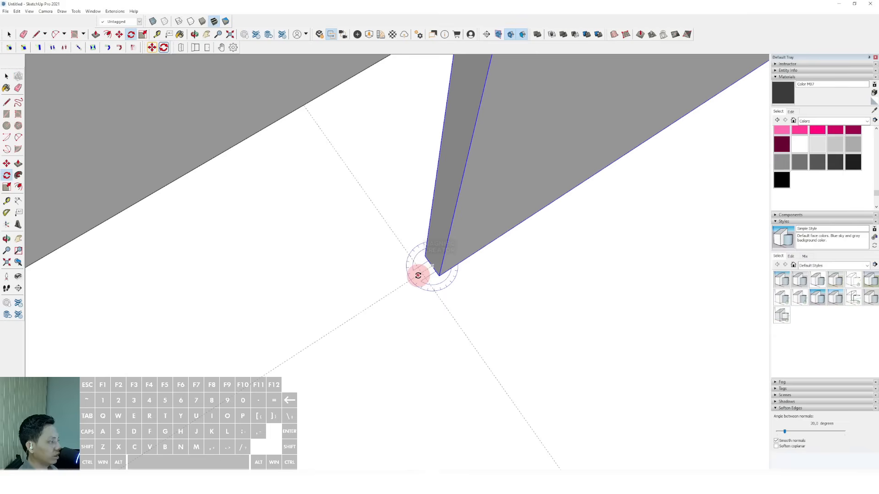
{"action": "left_click", "coordinate": [418, 275]}
{"action": "key", "text": "ctrl"}
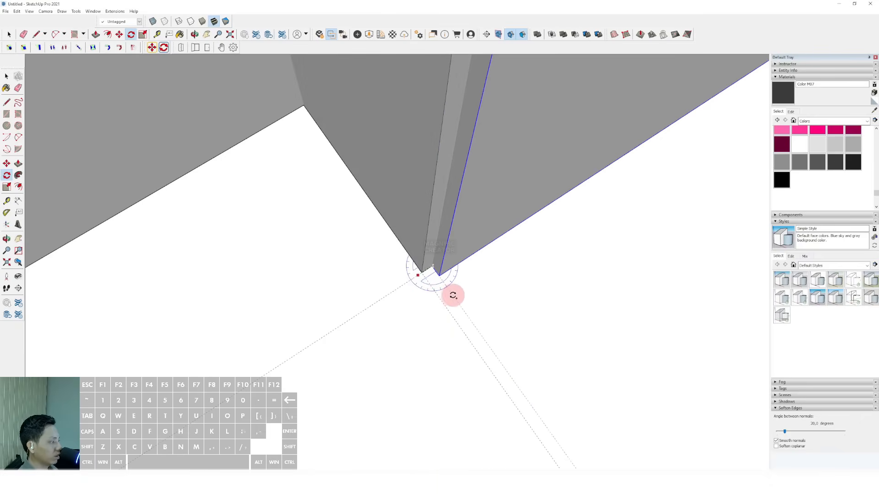
{"action": "left_click", "coordinate": [453, 294]}
{"action": "key", "text": "space"}
{"action": "scroll", "coordinate": [406, 298], "scroll_direction": "down", "scroll_amount": 5}
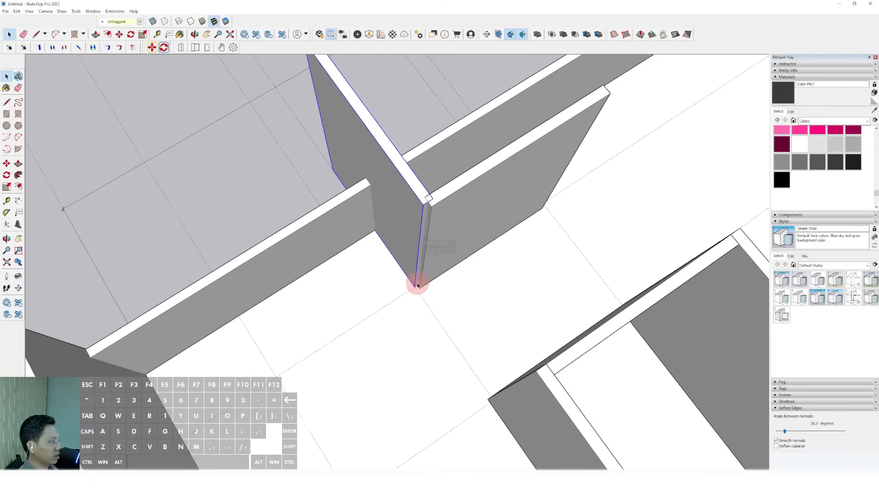
- Move the perpendicular wall so its end is centred on the guide line at the parallel wall's end
{"action": "middle_click_drag", "start_coordinate": [417, 284], "coordinate": [393, 284]}
{"action": "middle_click_drag", "start_coordinate": [412, 246], "coordinate": [395, 254]}
{"action": "scroll", "coordinate": [422, 205], "scroll_direction": "up", "scroll_amount": 1}
{"action": "scroll", "coordinate": [422, 205], "scroll_direction": "up", "scroll_amount": 2}
{"action": "key", "text": "m"}
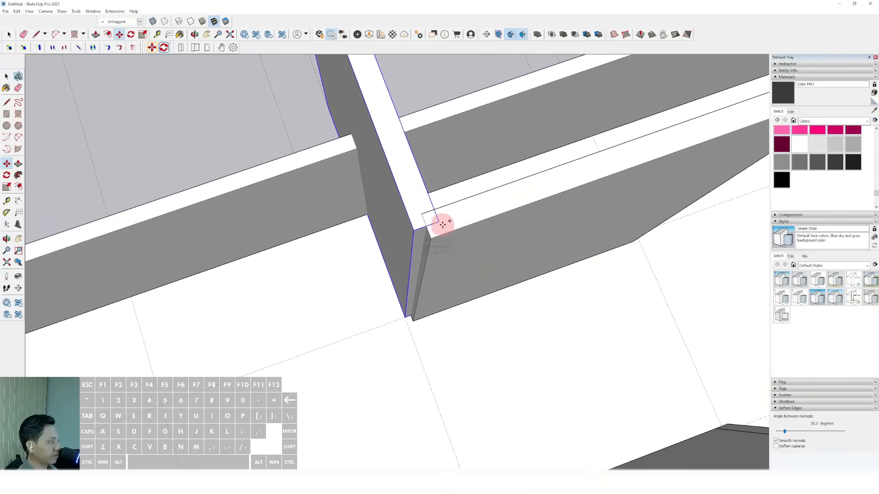
{"action": "left_click", "coordinate": [427, 226]}
{"action": "key", "text": "shift"}
{"action": "scroll", "coordinate": [441, 219], "scroll_direction": "down", "scroll_amount": 1, "text": "shift"}
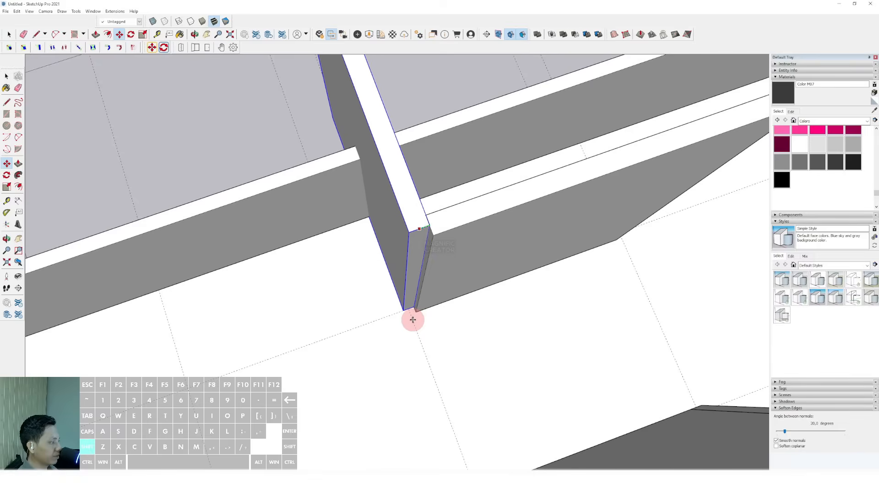
{"action": "scroll", "coordinate": [413, 323], "scroll_direction": "up", "scroll_amount": 2}
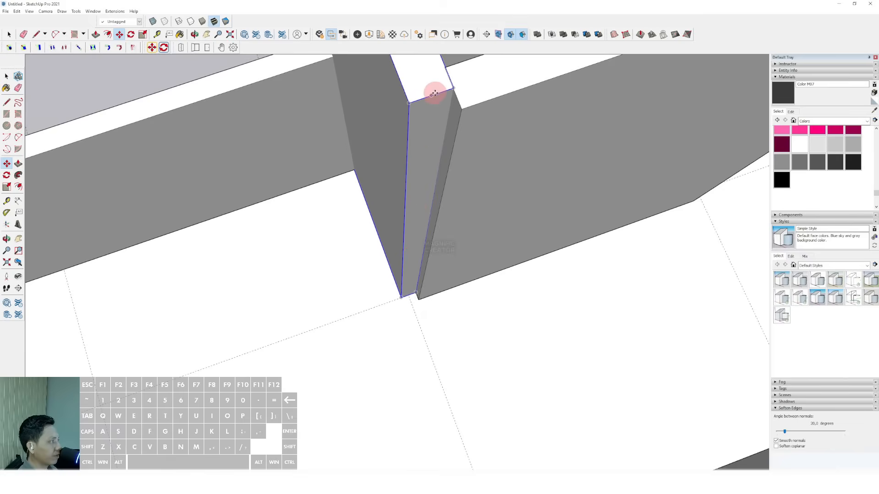
{"action": "left_click", "coordinate": [429, 96]}
{"action": "key", "text": "shift"}
{"action": "scroll", "coordinate": [383, 114], "scroll_direction": "down", "scroll_amount": 2, "text": "shift"}
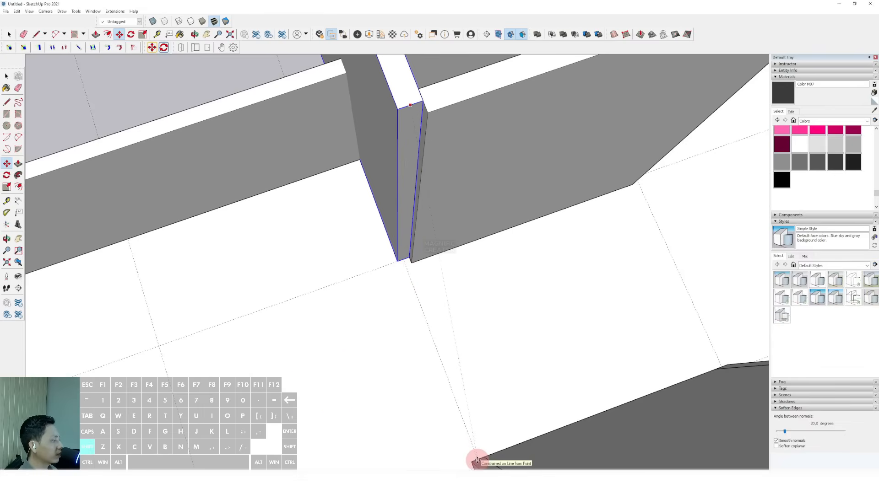
{"action": "scroll", "coordinate": [414, 335], "scroll_direction": "down", "scroll_amount": 5}
{"action": "key", "text": "space"}
- Shorten the perpendicular wall's protruding outer end so it stops at the low outer wall
{"action": "middle_click_drag", "start_coordinate": [451, 284], "coordinate": [372, 218]}
{"action": "scroll", "coordinate": [367, 221], "scroll_direction": "up", "scroll_amount": 2}
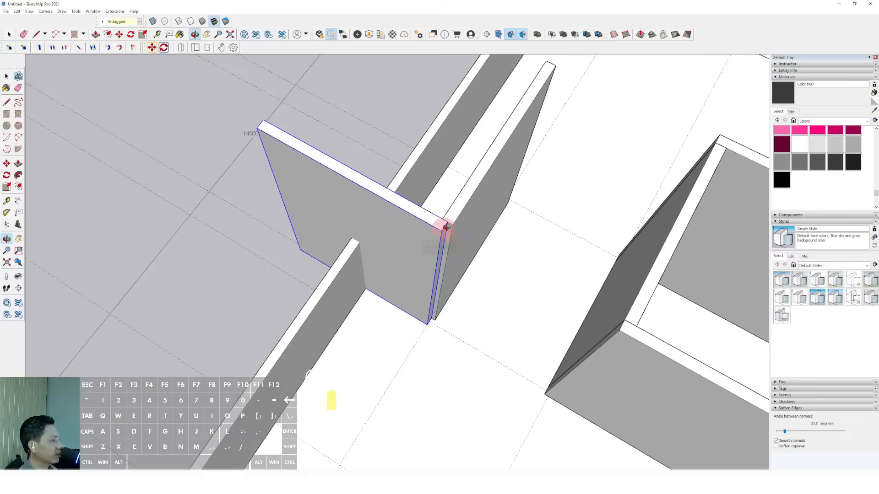
{"action": "middle_click_drag", "start_coordinate": [446, 228], "coordinate": [332, 230]}
{"action": "double_click", "coordinate": [295, 244]}
{"action": "left_click_drag", "start_coordinate": [200, 137], "coordinate": [316, 327]}
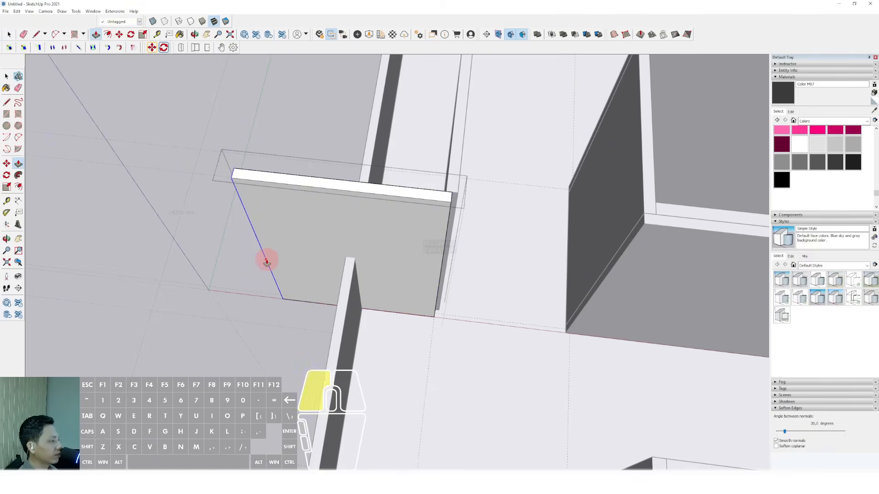
{"action": "left_click", "coordinate": [350, 282]}
{"action": "key", "text": "space"}
{"action": "scroll", "coordinate": [351, 281], "scroll_direction": "down", "scroll_amount": 3}
{"action": "left_click", "coordinate": [323, 251]}
{"action": "scroll", "coordinate": [344, 248], "scroll_direction": "down", "scroll_amount": 2}
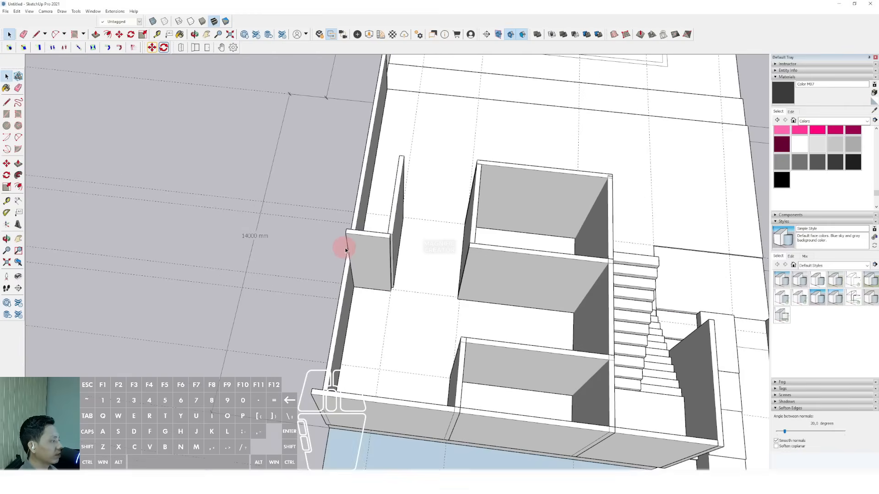
- Raise the low outer wall to the top of the perpendicular wall
{"action": "mouse_move", "coordinate": [346, 249]}
{"action": "middle_mouse_down"}
{"action": "mouse_move", "coordinate": [294, 347]}
{"action": "mouse_move", "coordinate": [353, 260]}
{"action": "middle_mouse_up"}
{"action": "scroll", "coordinate": [383, 251], "scroll_direction": "up", "scroll_amount": 5}
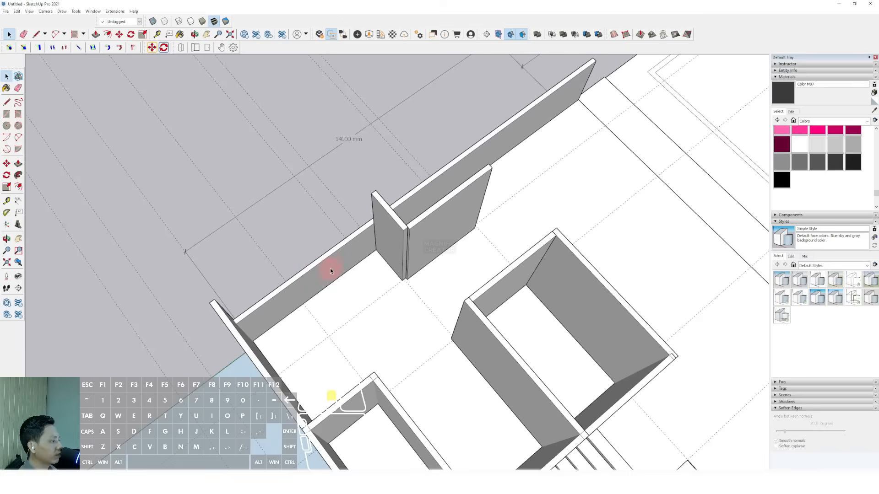
{"action": "left_click", "coordinate": [331, 268]}
{"action": "scroll", "coordinate": [335, 250], "scroll_direction": "up", "scroll_amount": 4}
{"action": "key", "text": "p"}
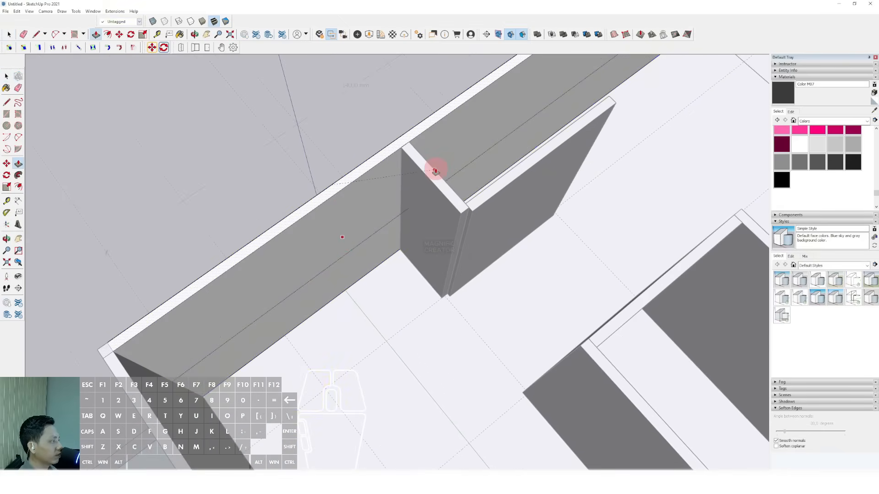
{"action": "key", "text": "space"}
{"action": "scroll", "coordinate": [439, 209], "scroll_direction": "down", "scroll_amount": 2}
- Adjust the perpendicular wall's inner end to be flush with the parallel wall's outer face
{"action": "scroll", "coordinate": [457, 206], "scroll_direction": "up", "scroll_amount": 3}
{"action": "left_click", "coordinate": [450, 200]}
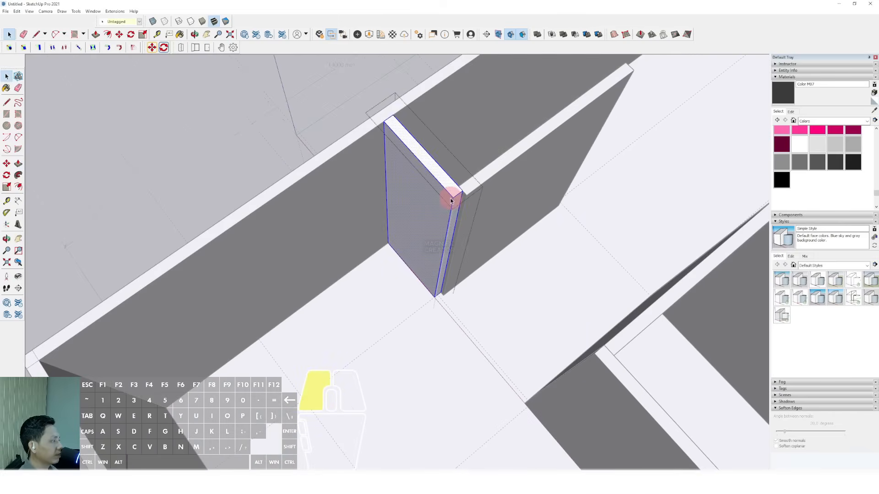
{"action": "scroll", "coordinate": [453, 201], "scroll_direction": "up", "scroll_amount": 2}
{"action": "left_click", "coordinate": [480, 185]}
{"action": "scroll", "coordinate": [475, 186], "scroll_direction": "down", "scroll_amount": 5}
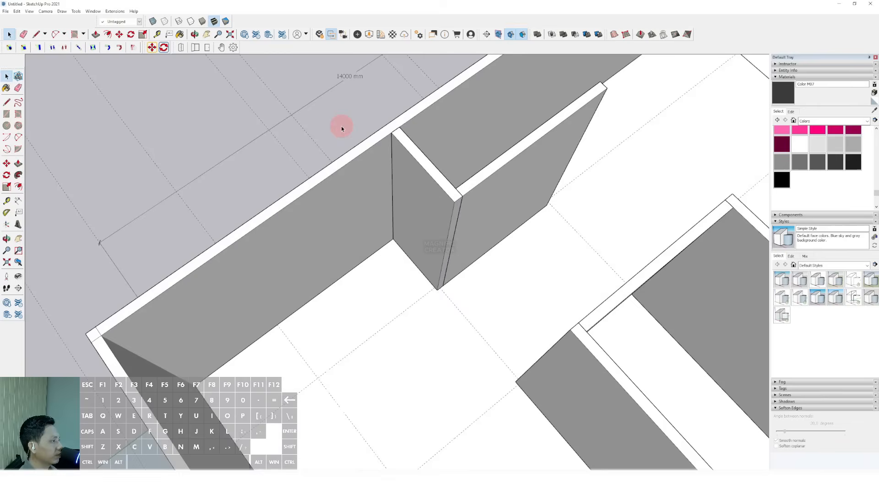
- Copy the perpendicular wall to the opposite end of the parallel wall to close off the small room along the outer wall
{"action": "key", "text": "space"}
{"action": "scroll", "coordinate": [373, 213], "scroll_direction": "down", "scroll_amount": 3}
{"action": "middle_click_drag", "start_coordinate": [424, 249], "coordinate": [253, 259]}
{"action": "scroll", "coordinate": [351, 238], "scroll_direction": "up", "scroll_amount": 2}
{"action": "scroll", "coordinate": [333, 212], "scroll_direction": "up", "scroll_amount": 2}
{"action": "middle_click_drag", "start_coordinate": [333, 212], "coordinate": [265, 184], "text": "shift"}
{"action": "scroll", "coordinate": [293, 217], "scroll_direction": "up", "scroll_amount": 3}
{"action": "left_click", "coordinate": [304, 193]}
{"action": "scroll", "coordinate": [301, 236], "scroll_direction": "up", "scroll_amount": 2}
{"action": "left_click", "coordinate": [277, 223]}
{"action": "scroll", "coordinate": [324, 234], "scroll_direction": "down", "scroll_amount": 1}
{"action": "scroll", "coordinate": [349, 234], "scroll_direction": "down", "scroll_amount": 1}
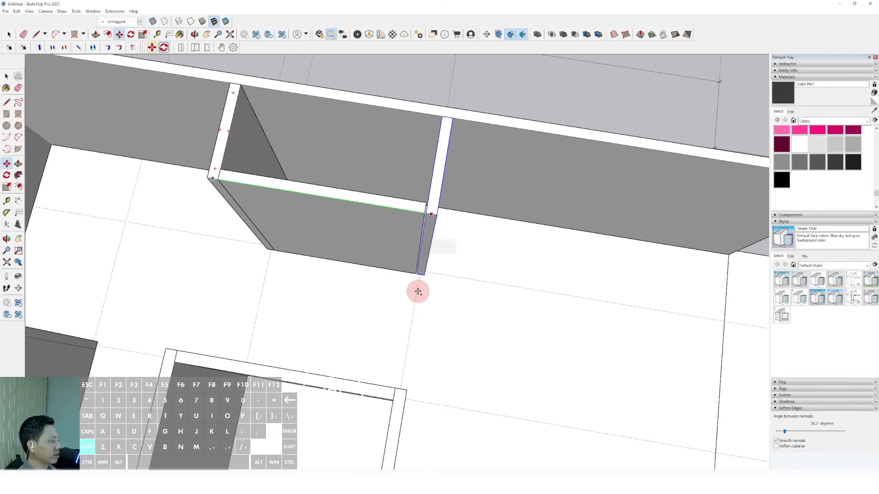
{"action": "scroll", "coordinate": [348, 371], "scroll_direction": "up", "scroll_amount": 6}
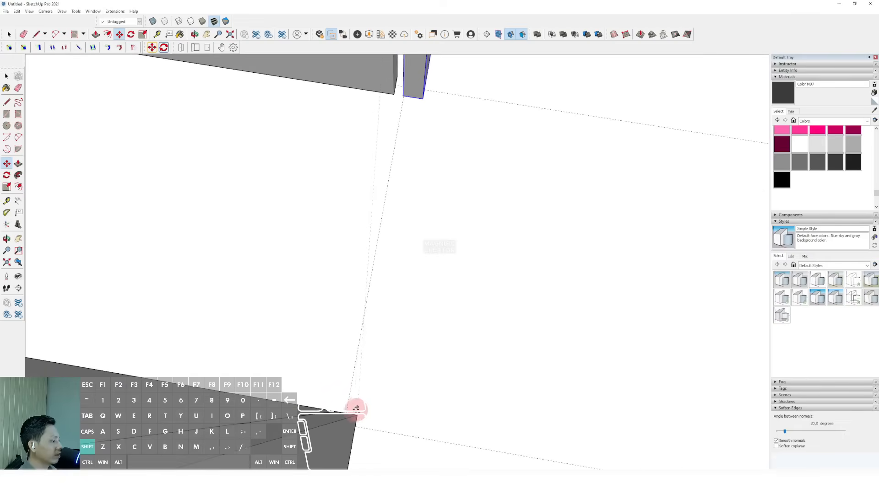
{"action": "scroll", "coordinate": [352, 411], "scroll_direction": "up", "scroll_amount": 2}
{"action": "scroll", "coordinate": [357, 339], "scroll_direction": "down", "scroll_amount": 6}
{"action": "key", "text": "space"}
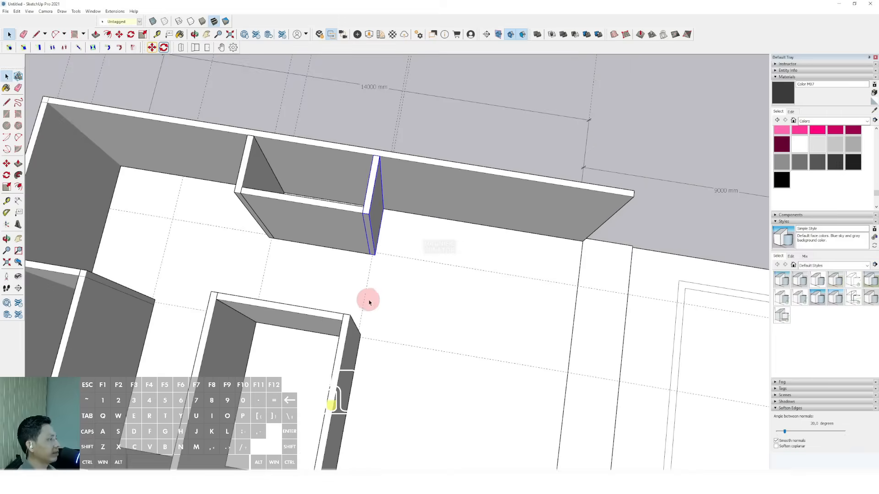
- Examine the small room along the outer wall and its position within the overall floor layout
{"action": "scroll", "coordinate": [357, 277], "scroll_direction": "down", "scroll_amount": 2}
{"action": "middle_click_drag", "start_coordinate": [308, 272], "coordinate": [404, 237]}
{"action": "scroll", "coordinate": [302, 250], "scroll_direction": "up", "scroll_amount": 2}
{"action": "middle_click_drag", "start_coordinate": [295, 251], "coordinate": [308, 316]}
{"action": "scroll", "coordinate": [348, 241], "scroll_direction": "up", "scroll_amount": 2}
{"action": "scroll", "coordinate": [359, 254], "scroll_direction": "down", "scroll_amount": 1}
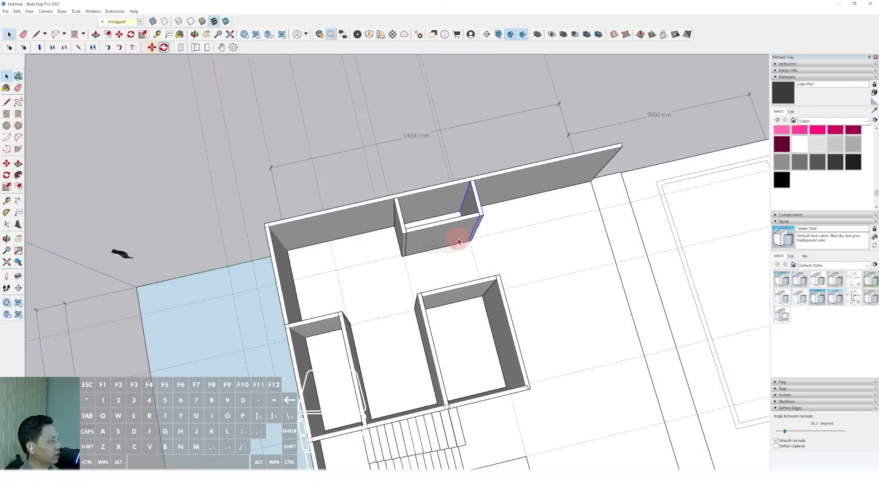
{"action": "middle_click_drag", "start_coordinate": [458, 239], "coordinate": [306, 270], "text": "shift"}
{"action": "scroll", "coordinate": [212, 276], "scroll_direction": "up", "scroll_amount": 2}
{"action": "middle_click_drag", "start_coordinate": [212, 276], "coordinate": [276, 253], "text": "shift"}
{"action": "scroll", "coordinate": [277, 252], "scroll_direction": "up", "scroll_amount": 1}
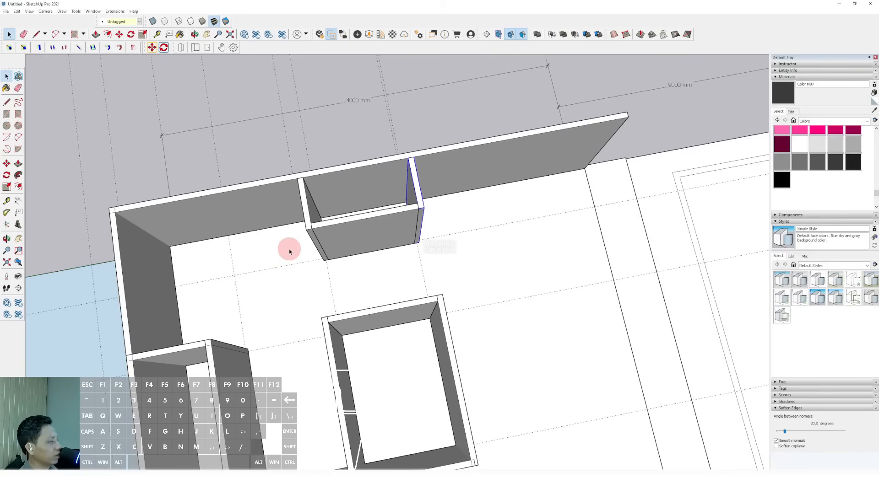
{"action": "middle_click_drag", "start_coordinate": [487, 241], "coordinate": [331, 237]}
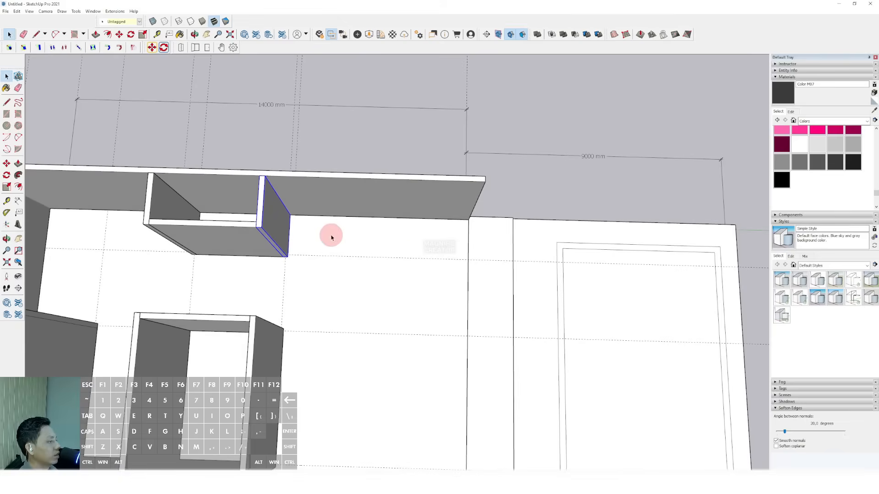
{"action": "scroll", "coordinate": [383, 284], "scroll_direction": "down", "scroll_amount": 5}
{"action": "middle_click_drag", "start_coordinate": [375, 271], "coordinate": [279, 200]}
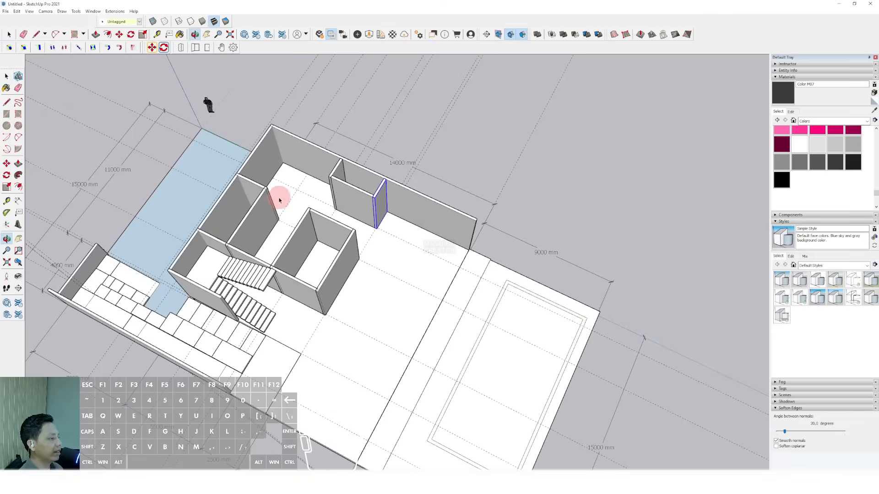
{"action": "middle_click_drag", "start_coordinate": [357, 305], "coordinate": [374, 232]}
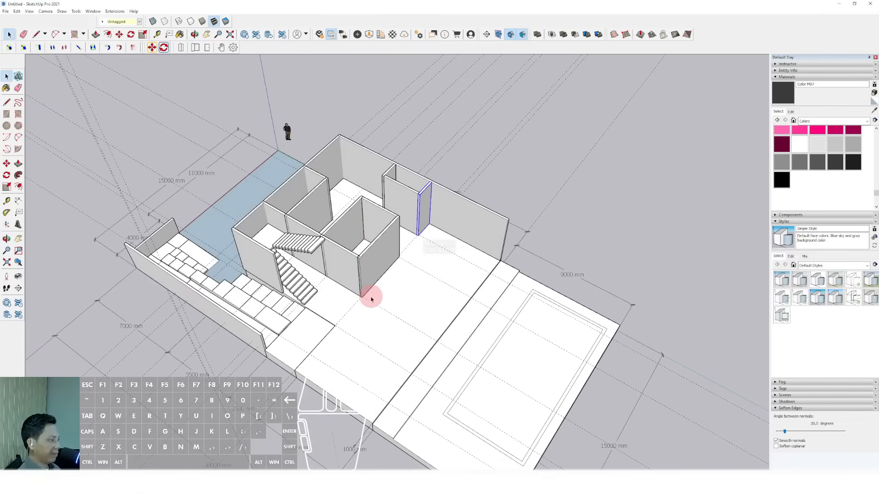
- Copy the outer wall of the room beside the staircase to the far end of the long outer wall
{"action": "scroll", "coordinate": [384, 288], "scroll_direction": "up", "scroll_amount": 2}
{"action": "middle_click_drag", "start_coordinate": [392, 291], "coordinate": [346, 271]}
{"action": "scroll", "coordinate": [392, 259], "scroll_direction": "up", "scroll_amount": 1}
{"action": "middle_click_drag", "start_coordinate": [413, 268], "coordinate": [366, 273], "text": "shift"}
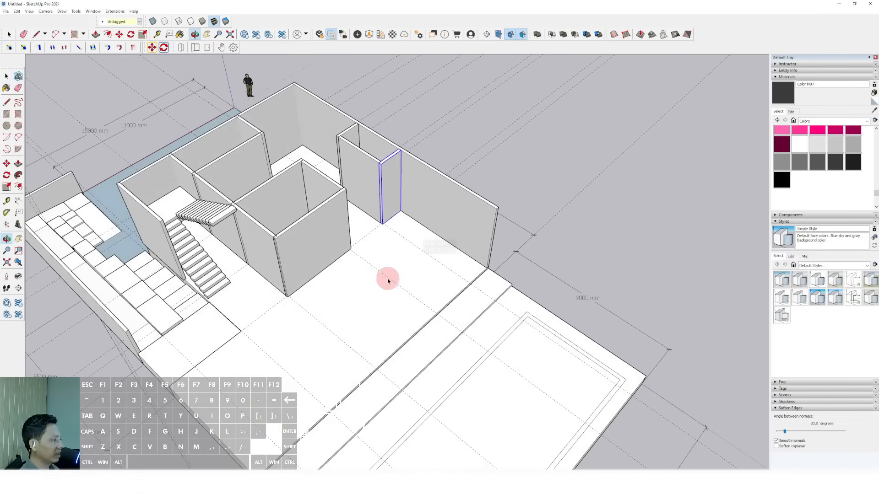
{"action": "scroll", "coordinate": [335, 226], "scroll_direction": "up", "scroll_amount": 6}
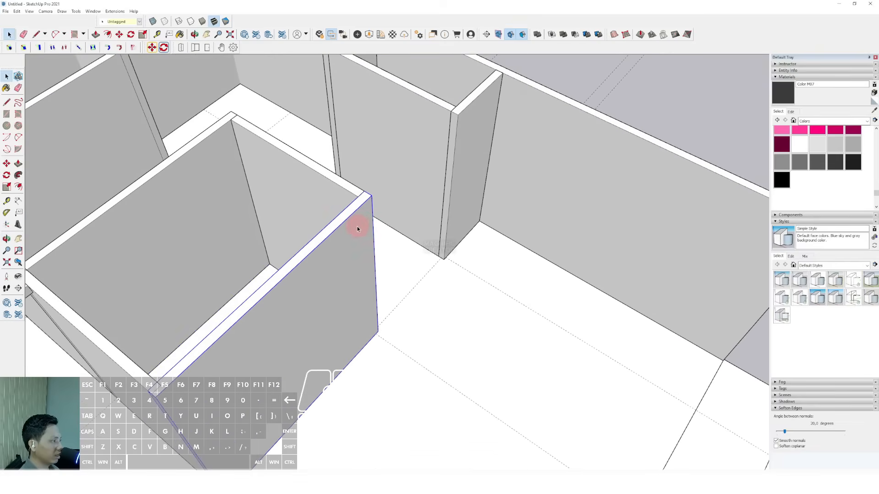
{"action": "scroll", "coordinate": [358, 228], "scroll_direction": "up", "scroll_amount": 3}
{"action": "key", "text": "m"}
{"action": "scroll", "coordinate": [382, 190], "scroll_direction": "up", "scroll_amount": 1}
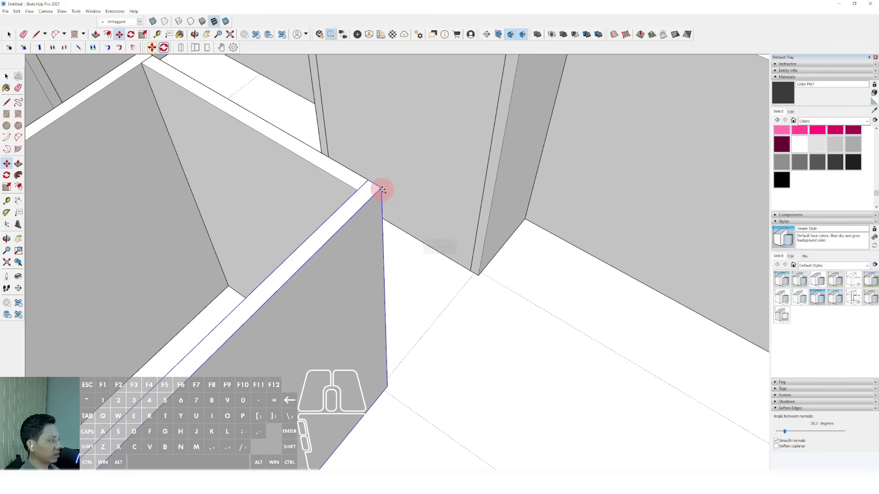
{"action": "key", "text": "space"}
{"action": "scroll", "coordinate": [380, 192], "scroll_direction": "up", "scroll_amount": 2}
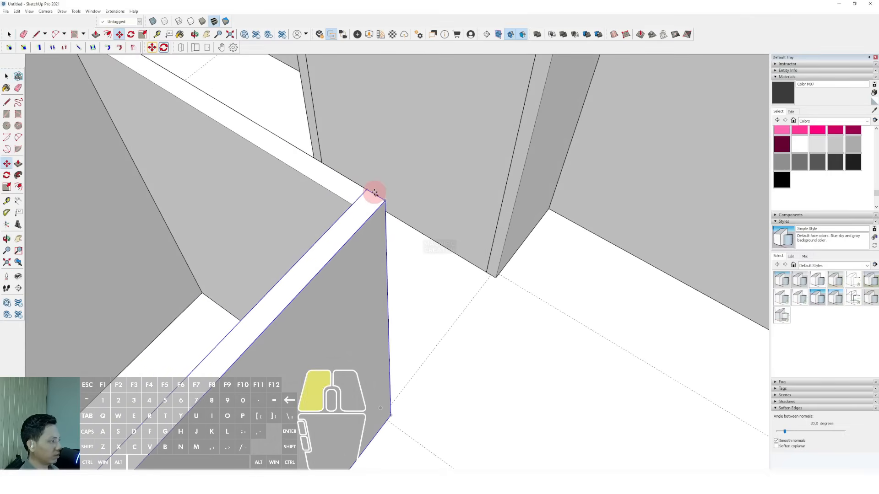
{"action": "left_click", "coordinate": [375, 192]}
{"action": "scroll", "coordinate": [411, 235], "scroll_direction": "down", "scroll_amount": 6}
{"action": "key", "text": "shift"}
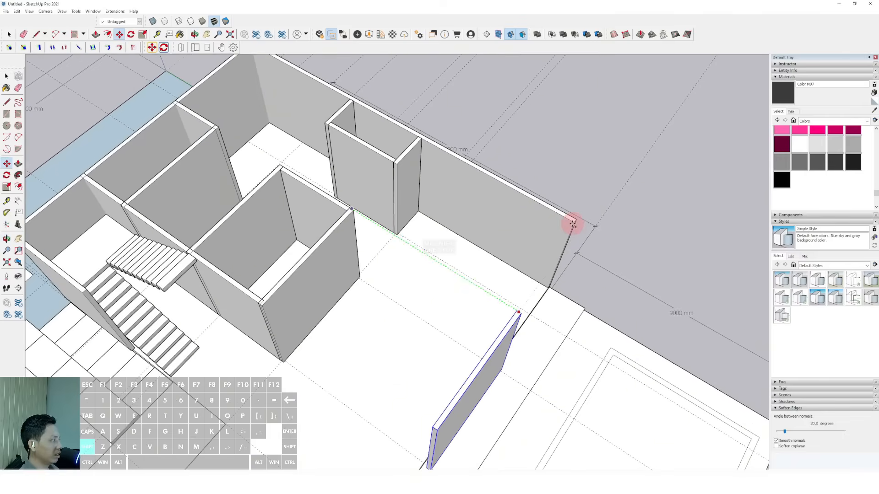
{"action": "left_click", "coordinate": [573, 224]}
{"action": "middle_click_drag", "start_coordinate": [559, 242], "coordinate": [256, 286]}
{"action": "key", "text": "space"}
- Extend the copied wall's near end with Push/Pull to the outer face of the long outer wall
{"action": "scroll", "coordinate": [374, 362], "scroll_direction": "up", "scroll_amount": 3}
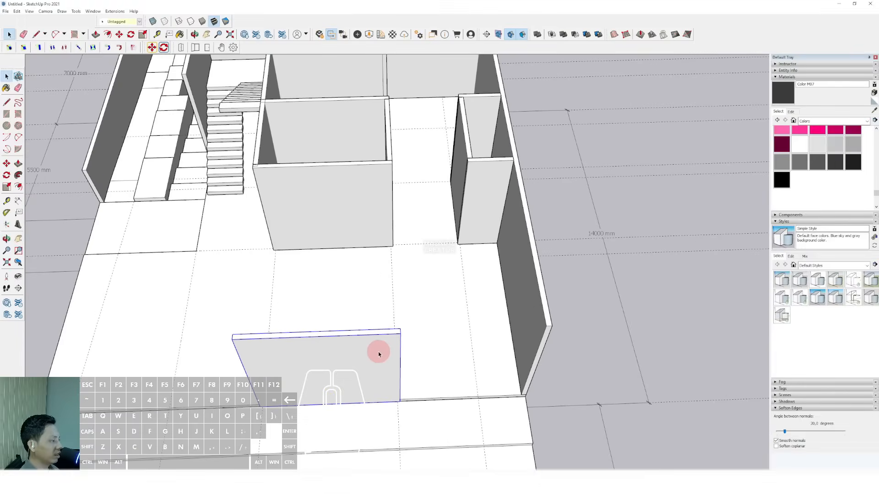
{"action": "key", "text": "p"}
{"action": "left_click", "coordinate": [378, 351]}
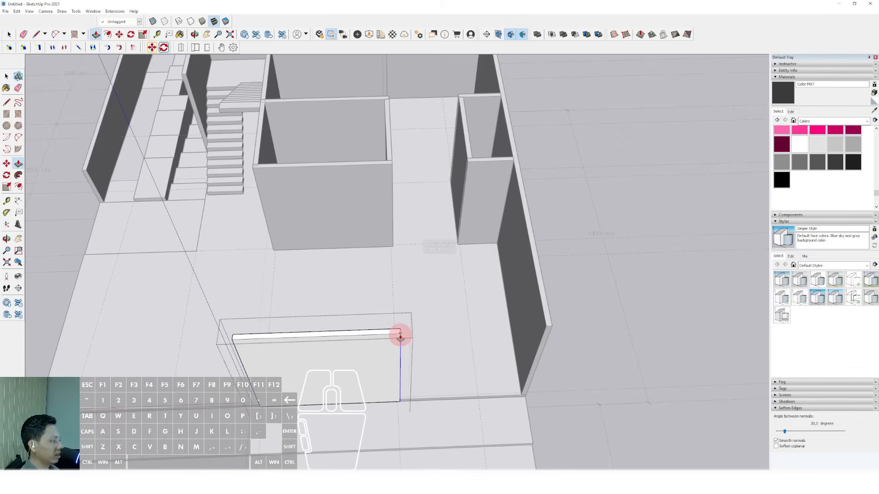
{"action": "left_click", "coordinate": [545, 326]}
{"action": "key", "text": "space"}
- Extend the copied wall's other end to the opposite edge of the floor slab and leave the wall group
{"action": "scroll", "coordinate": [494, 330], "scroll_direction": "down", "scroll_amount": 2}
{"action": "middle_click_drag", "start_coordinate": [275, 359], "coordinate": [365, 322], "text": "shift"}
{"action": "left_click_drag", "start_coordinate": [346, 292], "coordinate": [406, 324]}
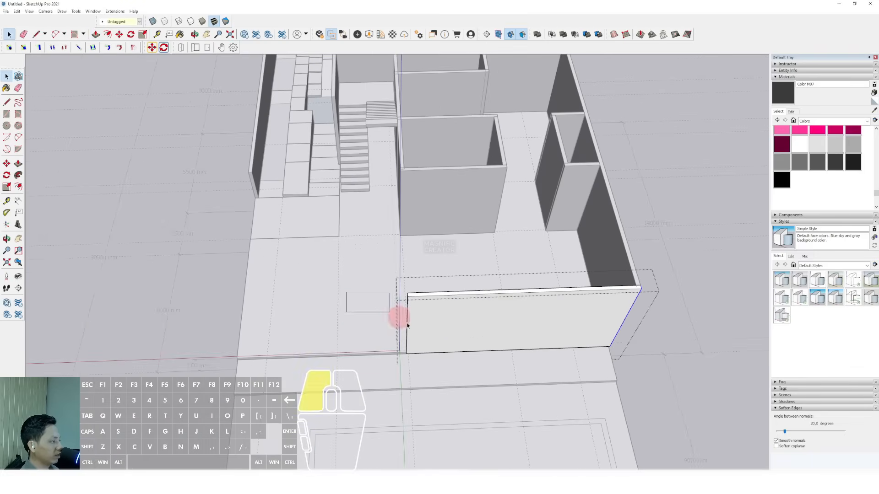
{"action": "left_click", "coordinate": [407, 301]}
{"action": "middle_click_drag", "start_coordinate": [285, 327], "coordinate": [407, 302]}
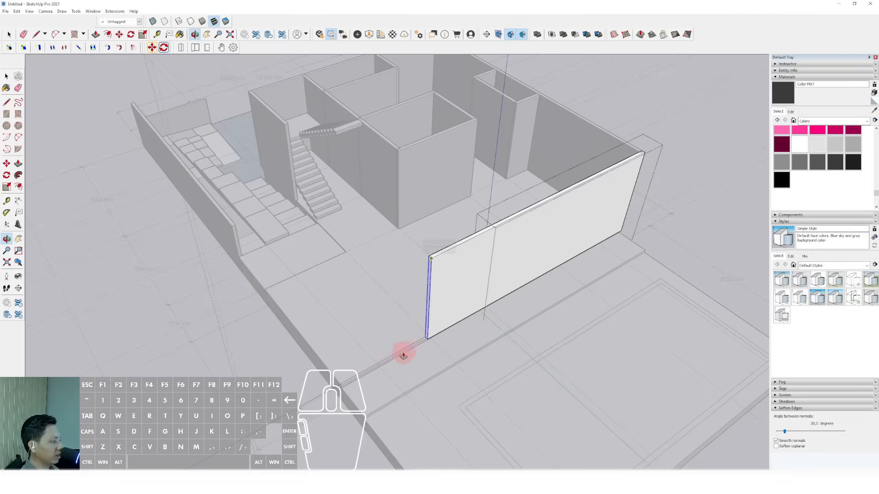
{"action": "left_click", "coordinate": [358, 417]}
{"action": "key", "text": "space"}
{"action": "scroll", "coordinate": [312, 327], "scroll_direction": "down", "scroll_amount": 2}
{"action": "middle_click_drag", "start_coordinate": [313, 326], "coordinate": [387, 342]}
{"action": "middle_click_drag", "start_coordinate": [321, 343], "coordinate": [396, 341]}
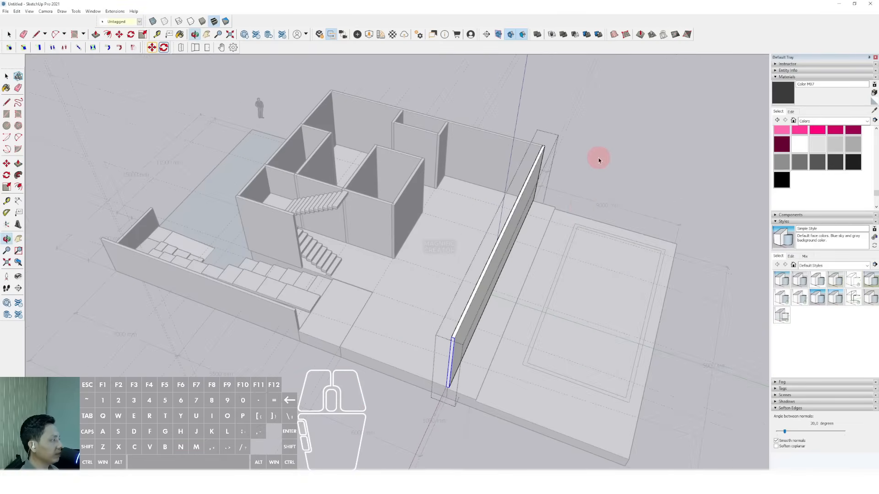
{"action": "left_click", "coordinate": [615, 135]}
{"action": "scroll", "coordinate": [489, 195], "scroll_direction": "up", "scroll_amount": 2}
- Copy the long outer wall to the opposite edge of the floor, aligned with the end of the new cross wall
{"action": "middle_click_drag", "start_coordinate": [591, 241], "coordinate": [263, 209]}
{"action": "scroll", "coordinate": [259, 196], "scroll_direction": "up", "scroll_amount": 2}
{"action": "left_click", "coordinate": [258, 170]}
{"action": "scroll", "coordinate": [258, 169], "scroll_direction": "up", "scroll_amount": 2}
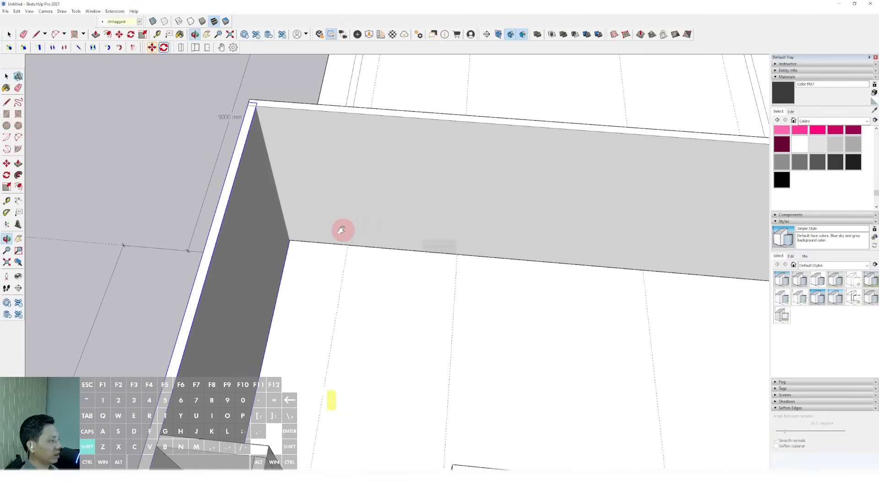
{"action": "middle_click_drag", "start_coordinate": [342, 232], "coordinate": [391, 232]}
{"action": "key", "text": "m"}
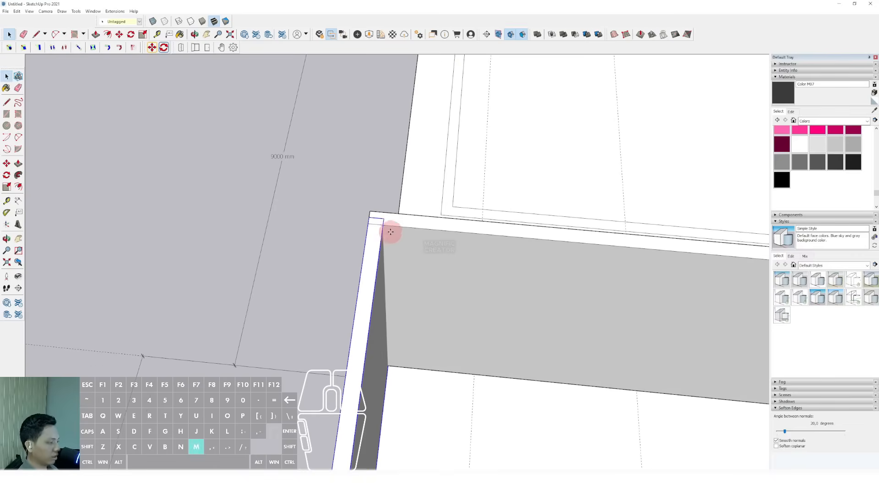
{"action": "left_click", "coordinate": [386, 218]}
{"action": "scroll", "coordinate": [439, 229], "scroll_direction": "down", "scroll_amount": 4}
{"action": "middle_click_drag", "start_coordinate": [560, 251], "coordinate": [191, 214], "text": "shift"}
{"action": "scroll", "coordinate": [316, 218], "scroll_direction": "down", "scroll_amount": 1}
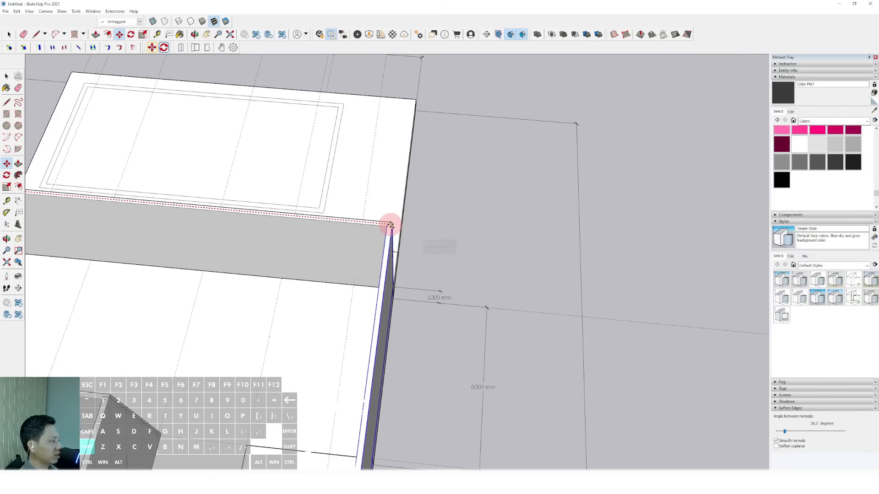
{"action": "left_click", "coordinate": [389, 225]}
{"action": "key", "text": "space"}
- Shorten the copied long wall so it ends where the low boundary wall beside the stepped paving stops
{"action": "scroll", "coordinate": [390, 228], "scroll_direction": "down", "scroll_amount": 2}
{"action": "scroll", "coordinate": [384, 250], "scroll_direction": "down", "scroll_amount": 2}
{"action": "middle_click_drag", "start_coordinate": [367, 235], "coordinate": [240, 214]}
{"action": "scroll", "coordinate": [334, 335], "scroll_direction": "up", "scroll_amount": 4}
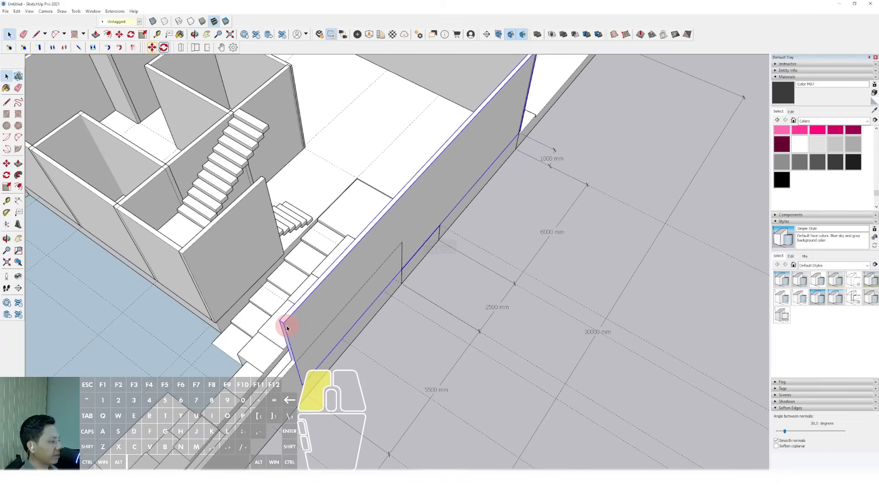
{"action": "triple_click", "coordinate": [288, 326]}
{"action": "scroll", "coordinate": [400, 249], "scroll_direction": "up", "scroll_amount": 2}
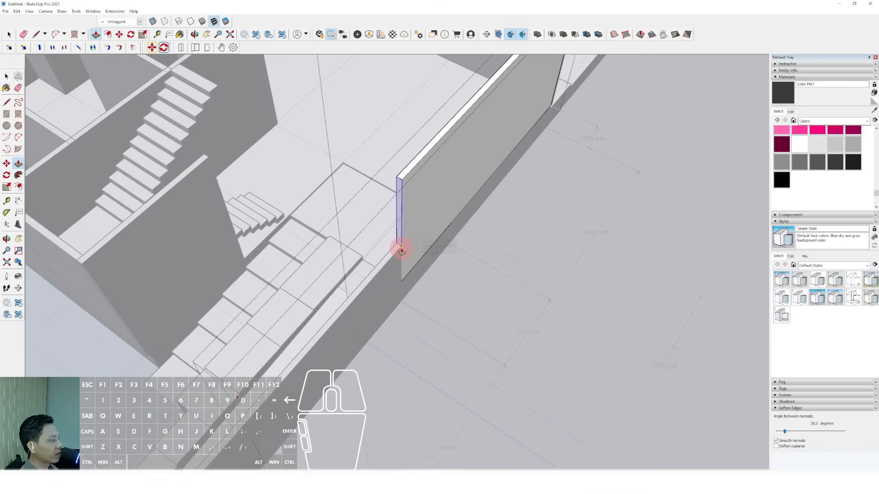
{"action": "left_click", "coordinate": [400, 249]}
{"action": "key", "text": "space"}
{"action": "scroll", "coordinate": [406, 245], "scroll_direction": "down", "scroll_amount": 3}
{"action": "left_click", "coordinate": [526, 205]}
- Extend the wall beside the staircase with Push/Pull to the far edge of the entrance landing
{"action": "scroll", "coordinate": [399, 213], "scroll_direction": "down", "scroll_amount": 3}
{"action": "middle_click_drag", "start_coordinate": [402, 219], "coordinate": [462, 194]}
{"action": "scroll", "coordinate": [429, 284], "scroll_direction": "up", "scroll_amount": 5}
{"action": "middle_click_drag", "start_coordinate": [430, 284], "coordinate": [261, 398]}
{"action": "middle_click_drag", "start_coordinate": [347, 274], "coordinate": [243, 271]}
{"action": "left_click", "coordinate": [217, 264]}
{"action": "double_click", "coordinate": [217, 264]}
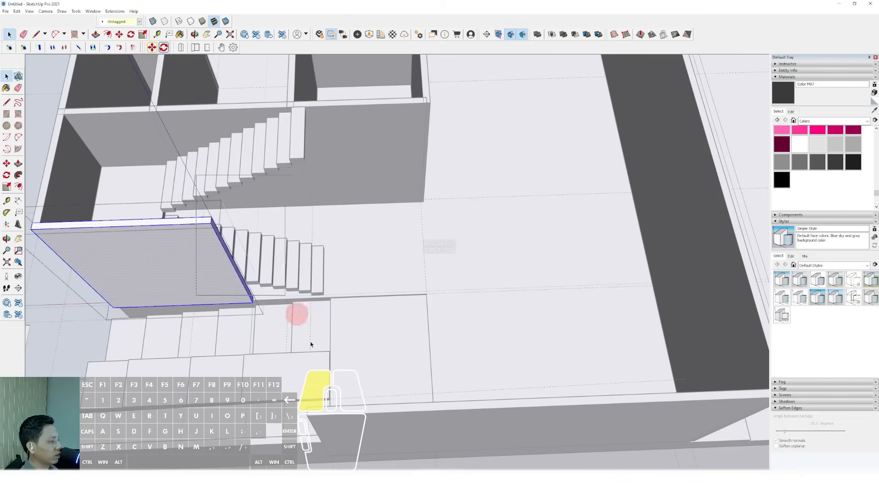
{"action": "left_click", "coordinate": [425, 306]}
{"action": "key", "text": "space"}
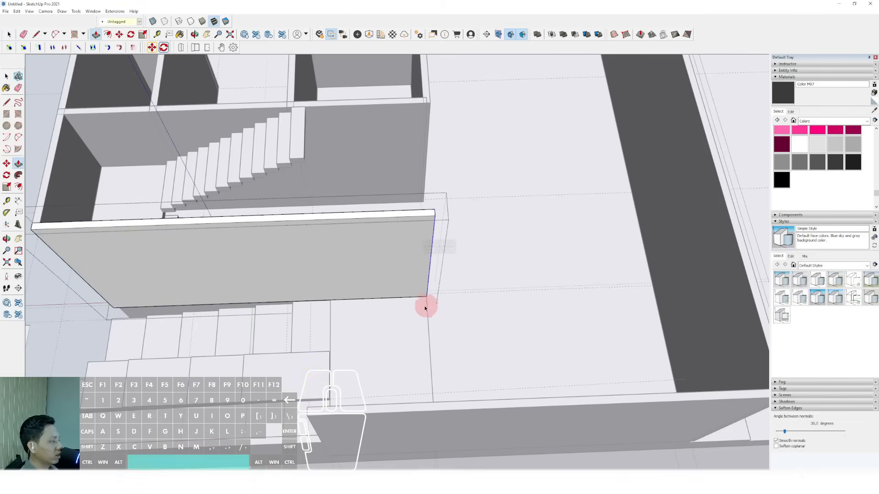
- Rotate a copy of the staircase wall 90 degrees about its extended end, so it runs across the entrance landing
{"action": "scroll", "coordinate": [396, 304], "scroll_direction": "down", "scroll_amount": 5}
{"action": "middle_click_drag", "start_coordinate": [369, 308], "coordinate": [628, 286]}
{"action": "middle_click_drag", "start_coordinate": [481, 317], "coordinate": [583, 221]}
{"action": "scroll", "coordinate": [348, 261], "scroll_direction": "up", "scroll_amount": 8}
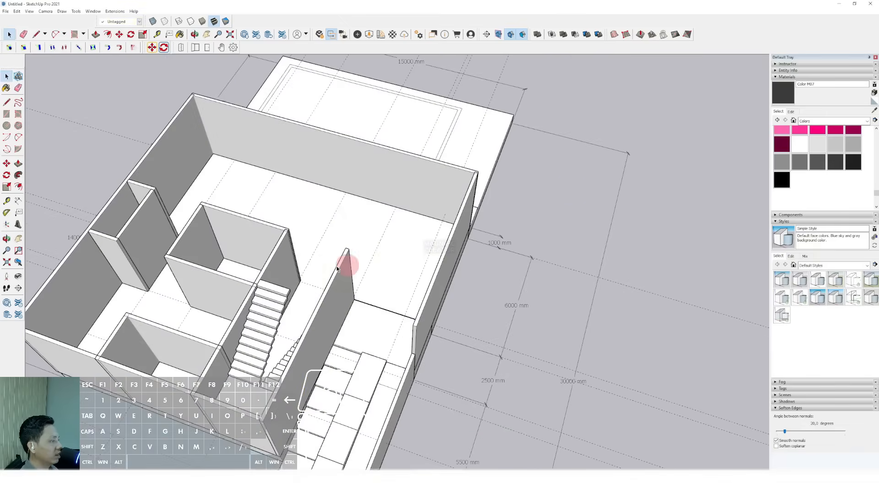
{"action": "scroll", "coordinate": [371, 233], "scroll_direction": "up", "scroll_amount": 1}
{"action": "key", "text": "q"}
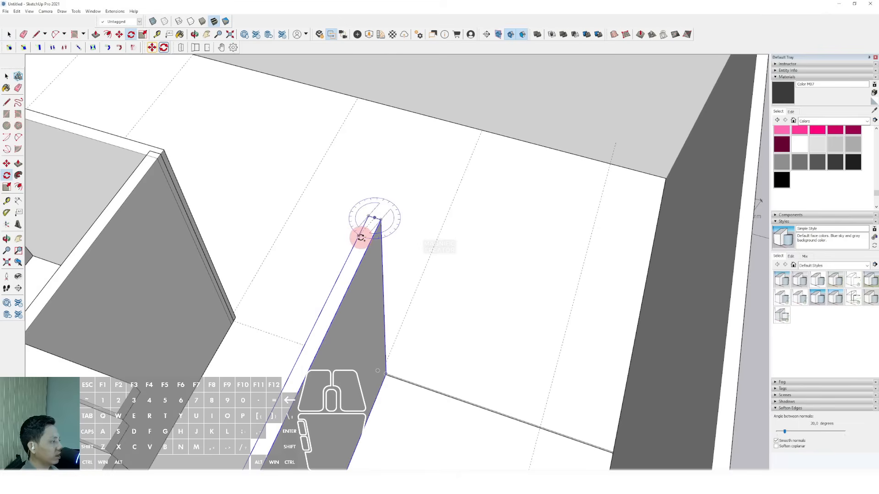
{"action": "left_click_drag", "start_coordinate": [372, 247], "coordinate": [453, 267]}
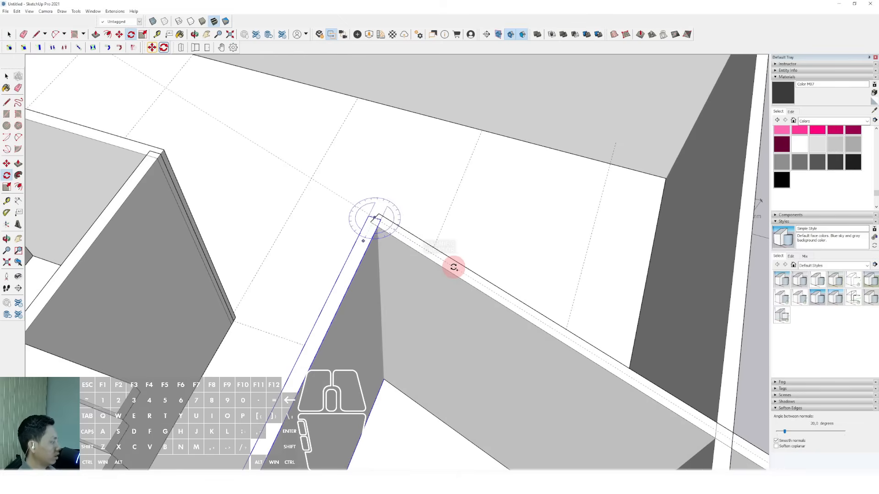
{"action": "left_click", "coordinate": [453, 268]}
{"action": "key", "text": "space"}
{"action": "scroll", "coordinate": [453, 266], "scroll_direction": "down", "scroll_amount": 5}
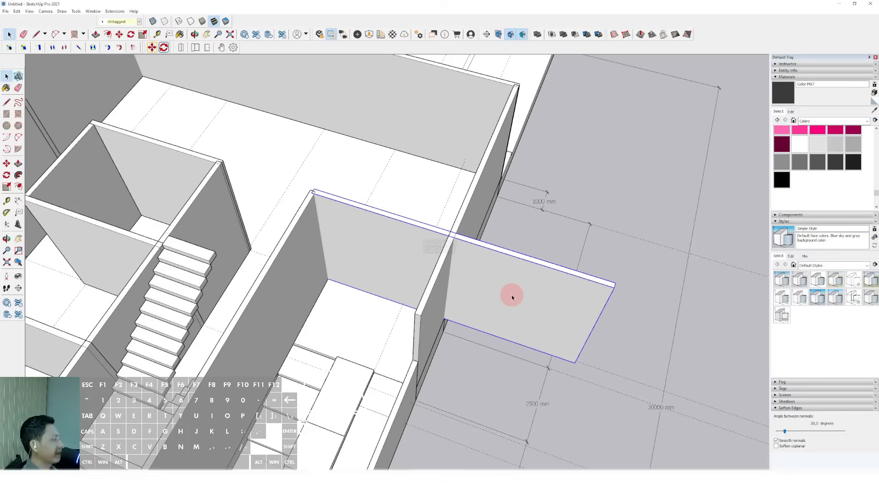
- Shorten the rotated wall so it stops at the long outer wall and leave the wall group
{"action": "key", "text": "p"}
{"action": "left_click", "coordinate": [612, 291]}
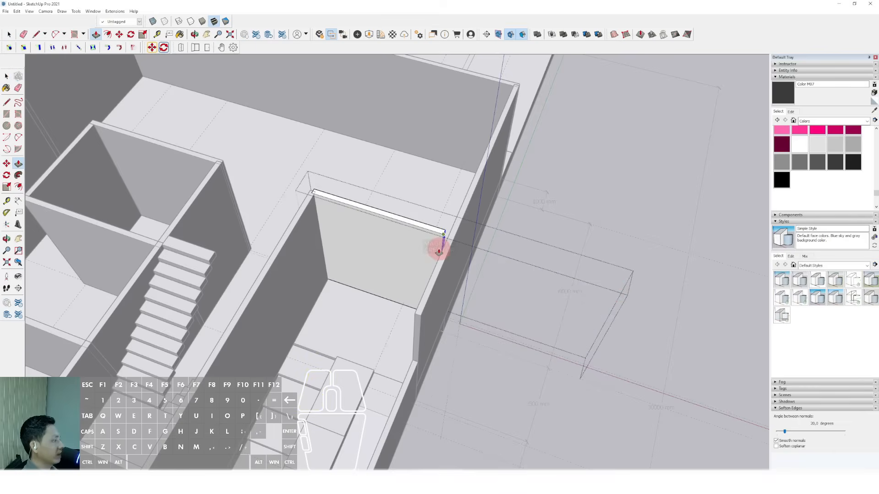
{"action": "left_click", "coordinate": [439, 251]}
{"action": "key", "text": "space"}
{"action": "scroll", "coordinate": [436, 250], "scroll_direction": "up", "scroll_amount": 3}
{"action": "middle_click_drag", "start_coordinate": [436, 249], "coordinate": [540, 298]}
{"action": "scroll", "coordinate": [442, 266], "scroll_direction": "up", "scroll_amount": 3}
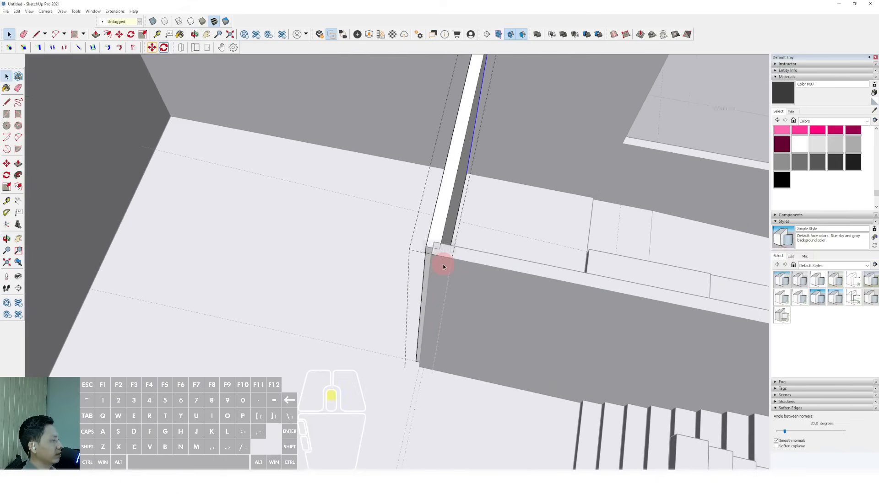
{"action": "scroll", "coordinate": [441, 262], "scroll_direction": "up", "scroll_amount": 2}
{"action": "key", "text": "space"}
{"action": "scroll", "coordinate": [422, 264], "scroll_direction": "down", "scroll_amount": 5}
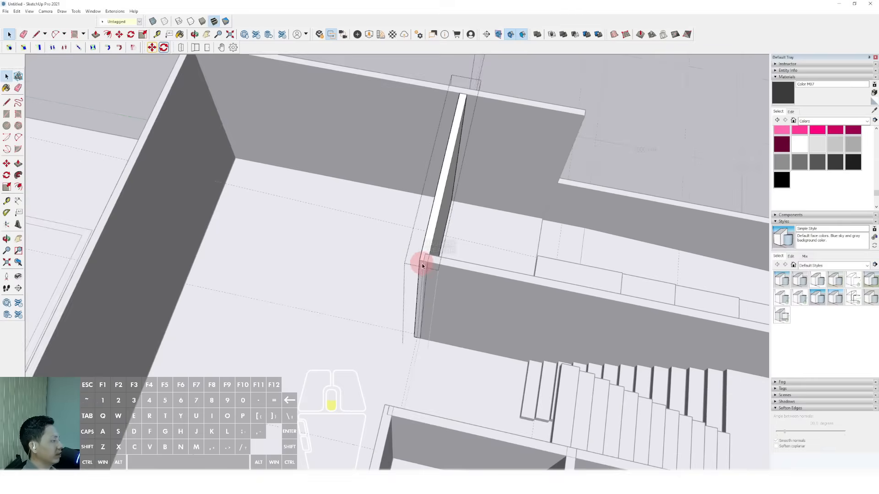
{"action": "left_click", "coordinate": [553, 201]}
- Save the model with the completed ground-floor walls
{"action": "middle_click_drag", "start_coordinate": [566, 211], "coordinate": [429, 231]}
{"action": "scroll", "coordinate": [429, 231], "scroll_direction": "down", "scroll_amount": 5}
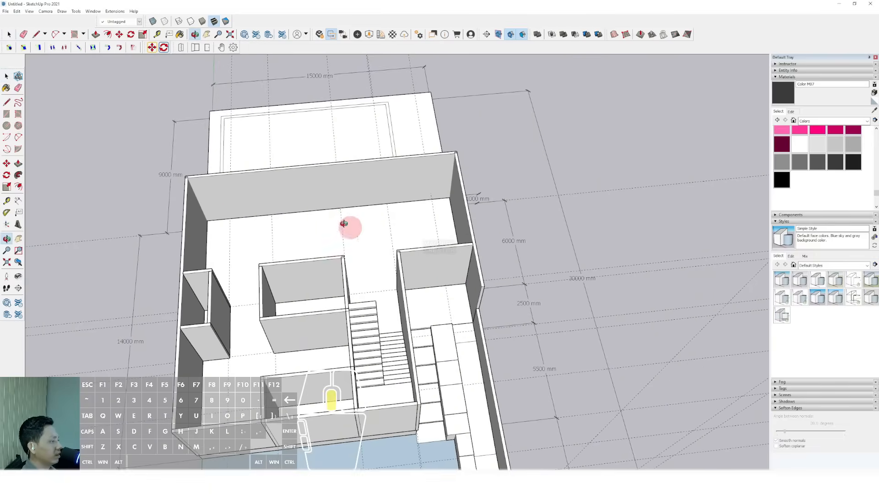
{"action": "middle_click_drag", "start_coordinate": [349, 225], "coordinate": [463, 281]}
{"action": "key", "text": "ctrl+s"}
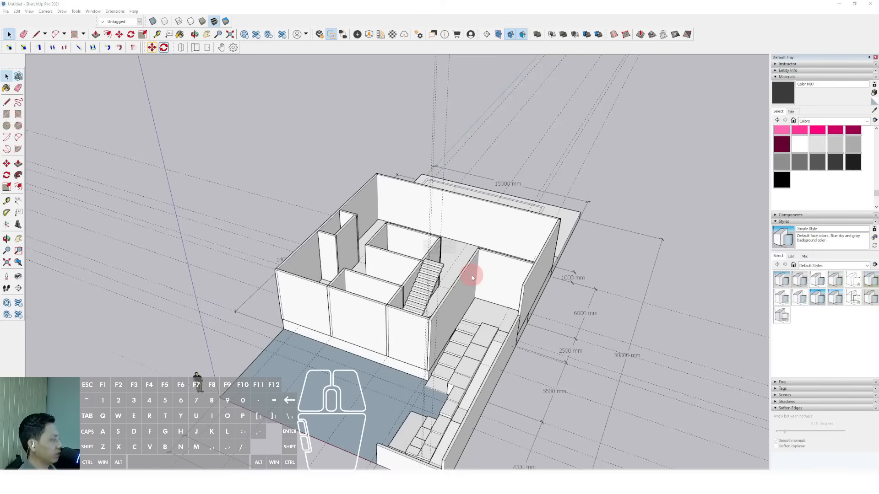
{"action": "left_click", "coordinate": [391, 334]}
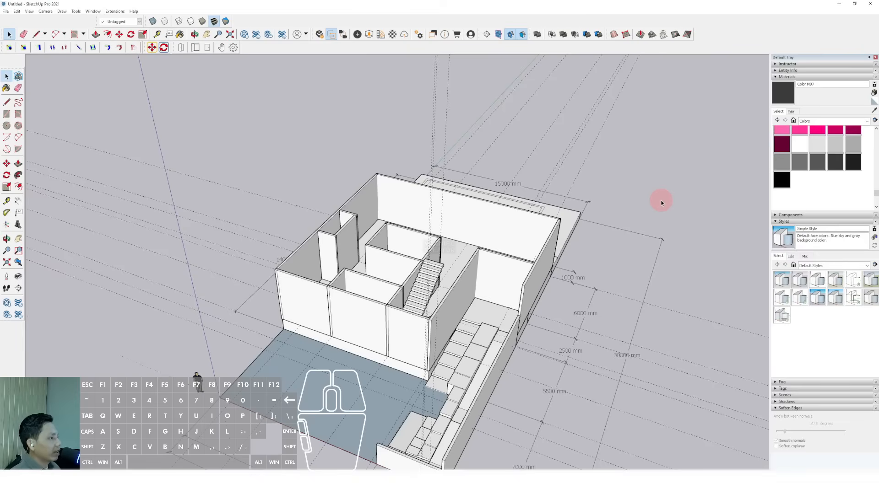
- Start saving the model under a new name and browse to the PROJECT folder on drive D
{"action": "scroll", "coordinate": [478, 297], "scroll_direction": "up", "scroll_amount": 1}
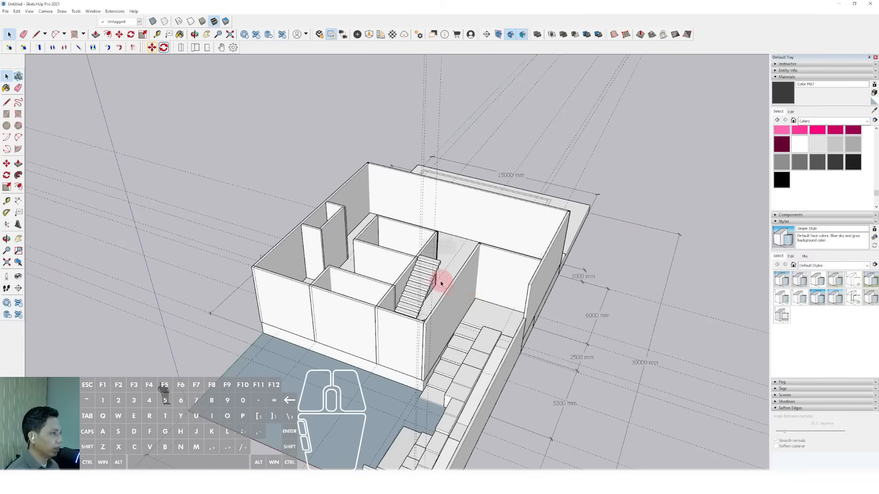
{"action": "scroll", "coordinate": [442, 282], "scroll_direction": "up", "scroll_amount": 1}
{"action": "middle_click_drag", "start_coordinate": [417, 274], "coordinate": [405, 237], "text": "shift"}
{"action": "left_click", "coordinate": [6, 11]}
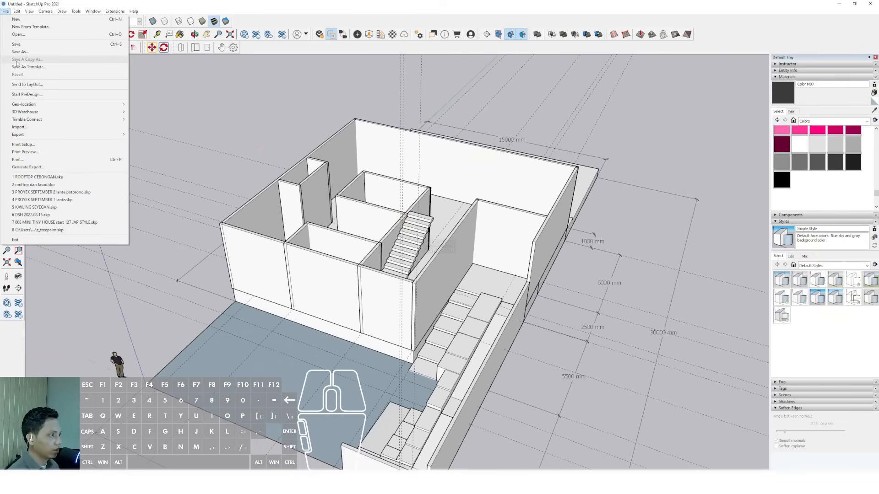
{"action": "left_click", "coordinate": [18, 50]}
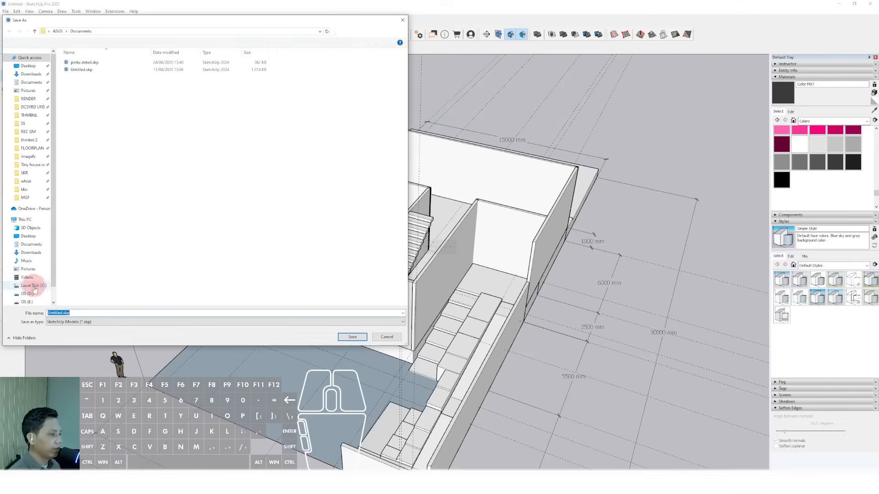
{"action": "scroll", "coordinate": [50, 277], "scroll_direction": "down", "scroll_amount": 1}
{"action": "left_click", "coordinate": [27, 273]}
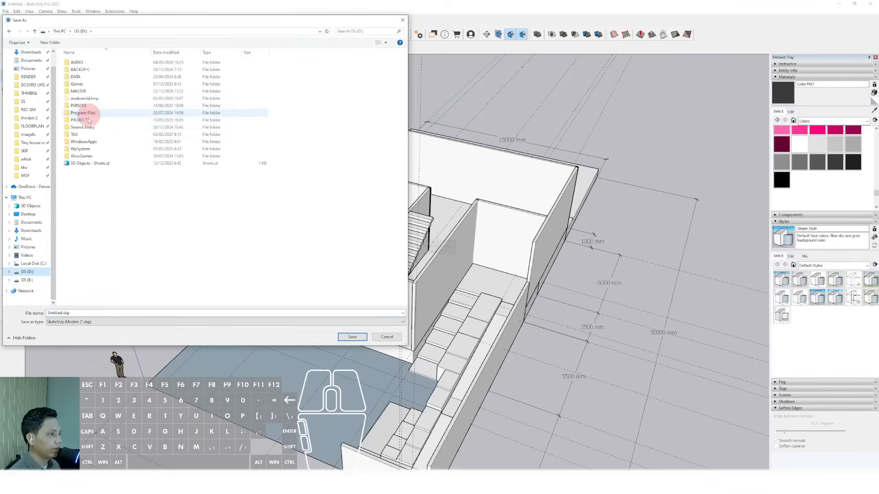
{"action": "double_click", "coordinate": [87, 120]}
{"action": "scroll", "coordinate": [109, 270], "scroll_direction": "down", "scroll_amount": 4}
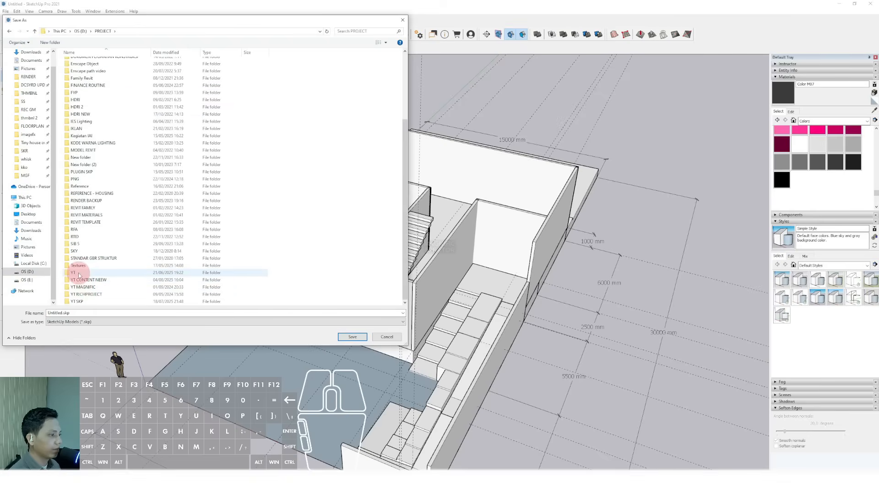
{"action": "double_click", "coordinate": [84, 287]}
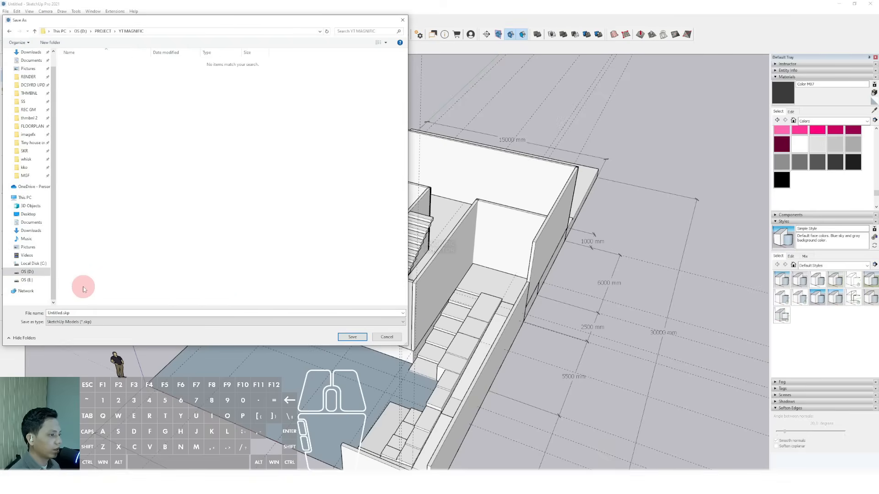
{"action": "left_click", "coordinate": [9, 32]}
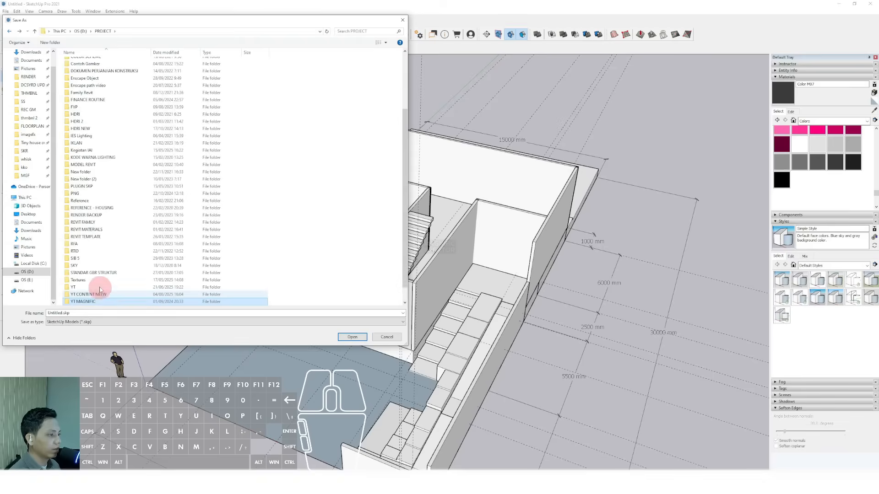
{"action": "double_click", "coordinate": [84, 287]}
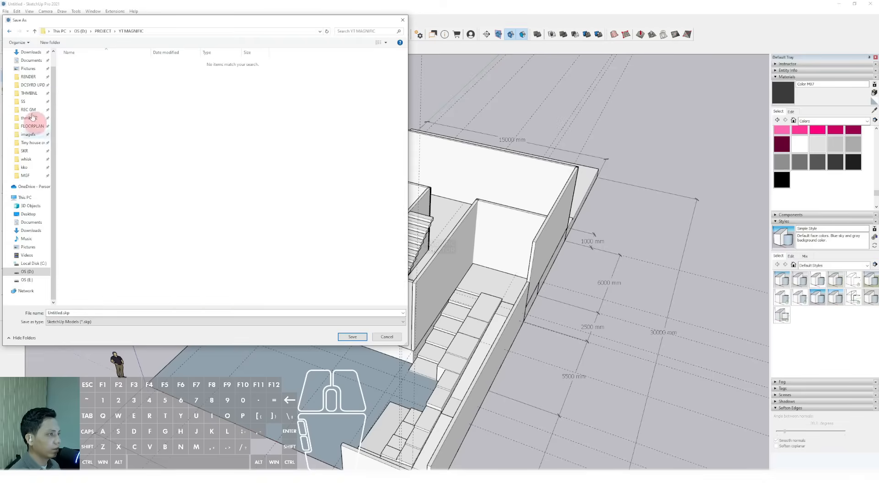
{"action": "key", "text": "alt+Left"}
- Create a folder MGF PAID MEMBERSHIP inside YT SKP and save the model there as 3 STOREY MODERN LUX
{"action": "scroll", "coordinate": [81, 309], "scroll_direction": "down", "scroll_amount": 3}
{"action": "double_click", "coordinate": [76, 301]}
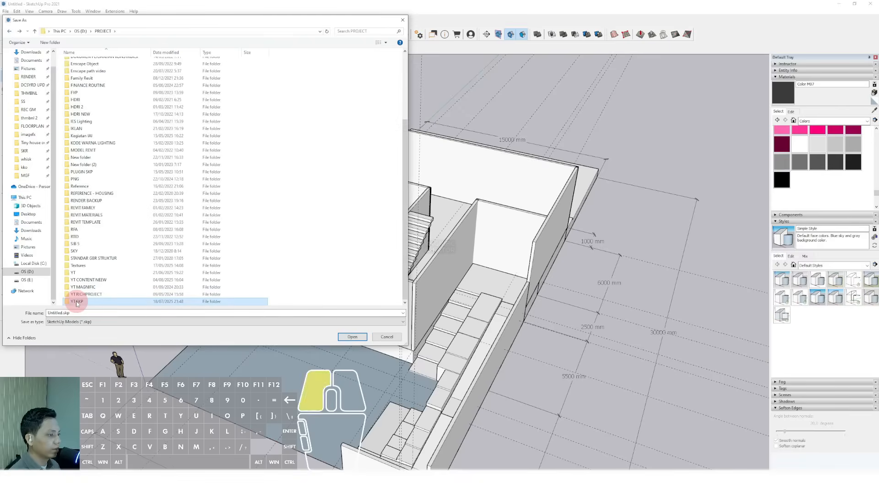
{"action": "left_click", "coordinate": [50, 44]}
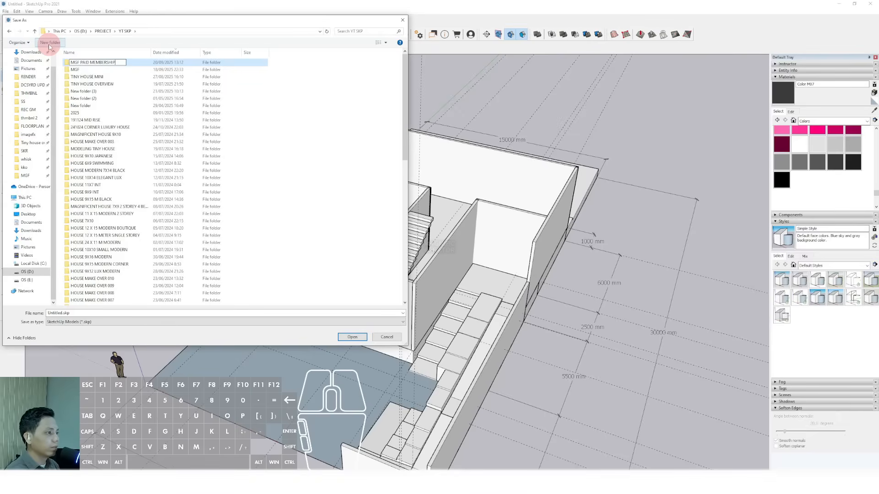
{"action": "key", "text": "Return"}
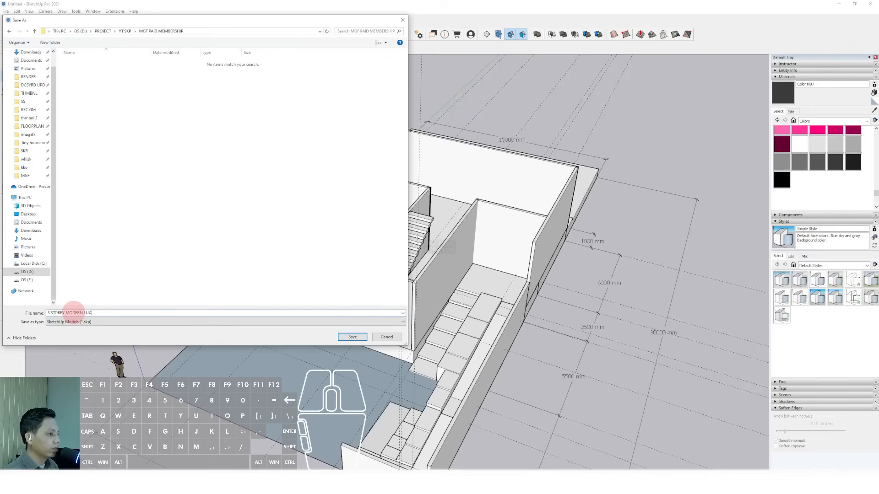
{"action": "key", "text": "Return"}
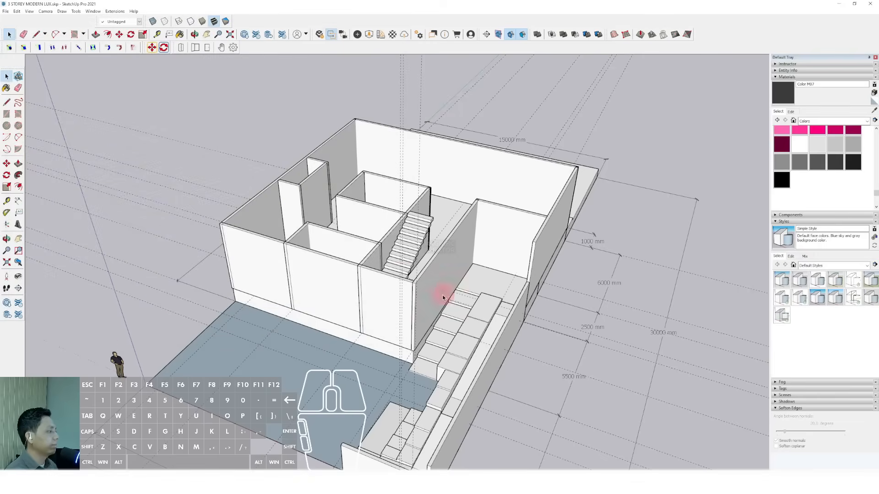
{"action": "middle_click_drag", "start_coordinate": [442, 294], "coordinate": [446, 274]}
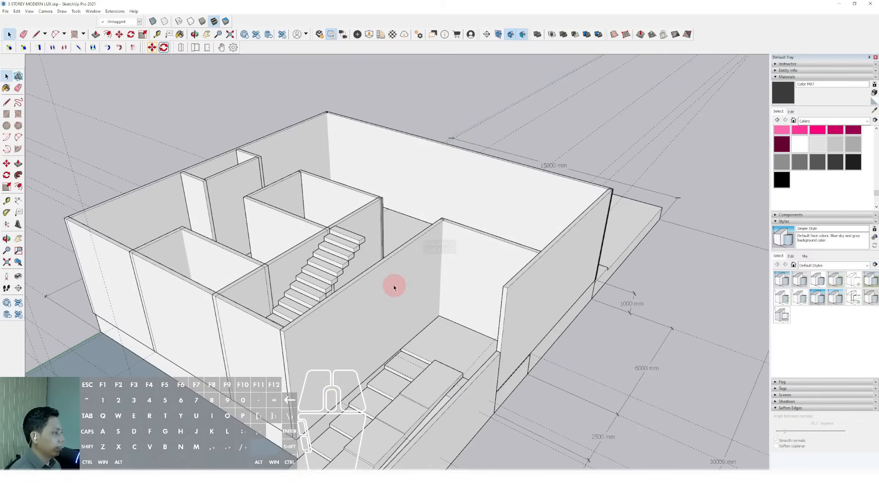
{"action": "scroll", "coordinate": [333, 257], "scroll_direction": "up", "scroll_amount": 8}
{"action": "left_click", "coordinate": [340, 265]}
{"action": "scroll", "coordinate": [341, 265], "scroll_direction": "down", "scroll_amount": 10}
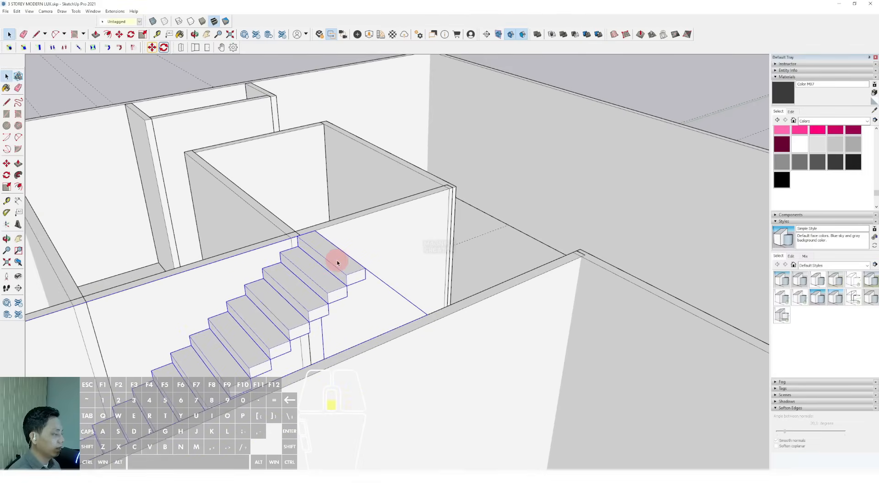
{"action": "middle_click_drag", "start_coordinate": [352, 269], "coordinate": [405, 249]}
{"action": "left_click", "coordinate": [334, 77]}
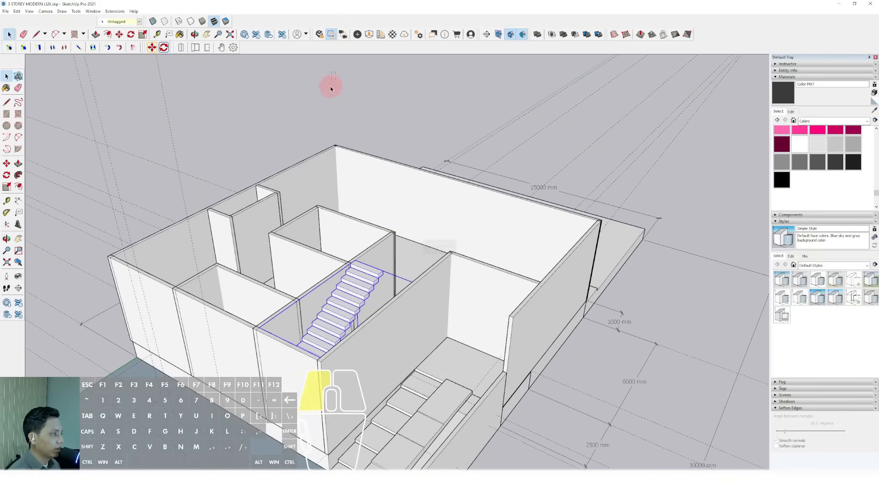
- Draw a rectangle across the tops of the outer walls, from the back corner to the opposite front corner
{"action": "scroll", "coordinate": [597, 260], "scroll_direction": "up", "scroll_amount": 5}
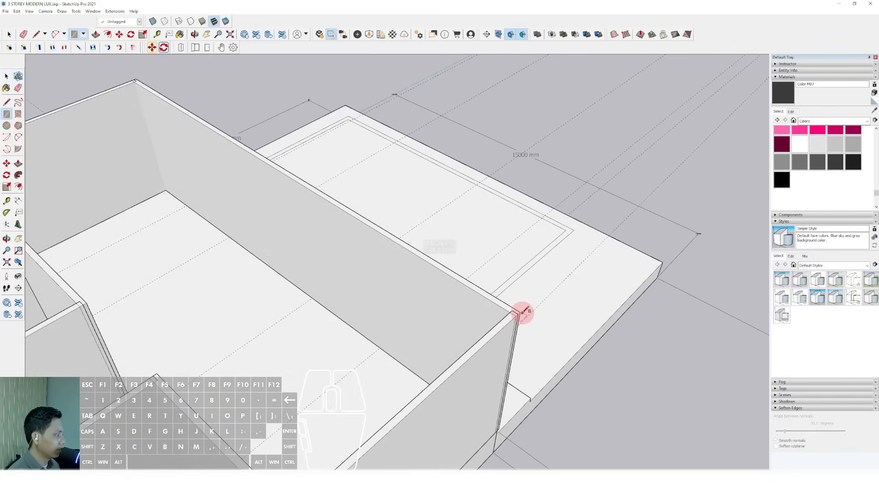
{"action": "scroll", "coordinate": [389, 274], "scroll_direction": "down", "scroll_amount": 5}
{"action": "scroll", "coordinate": [441, 251], "scroll_direction": "up", "scroll_amount": 8}
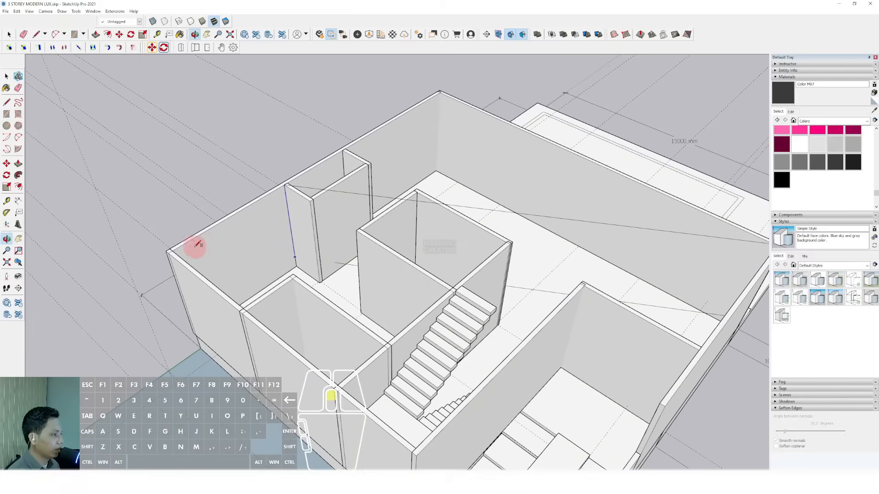
{"action": "left_click", "coordinate": [161, 250]}
- Draw a rectangle around the small shaft on the outer wall and delete its face to cut the slab there
{"action": "middle_click_drag", "start_coordinate": [341, 226], "coordinate": [376, 214]}
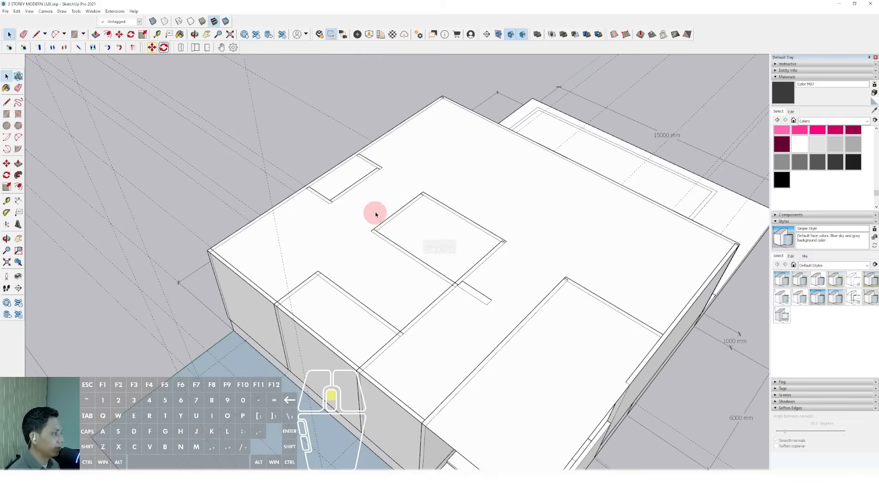
{"action": "scroll", "coordinate": [343, 229], "scroll_direction": "up", "scroll_amount": 5}
{"action": "key", "text": "r"}
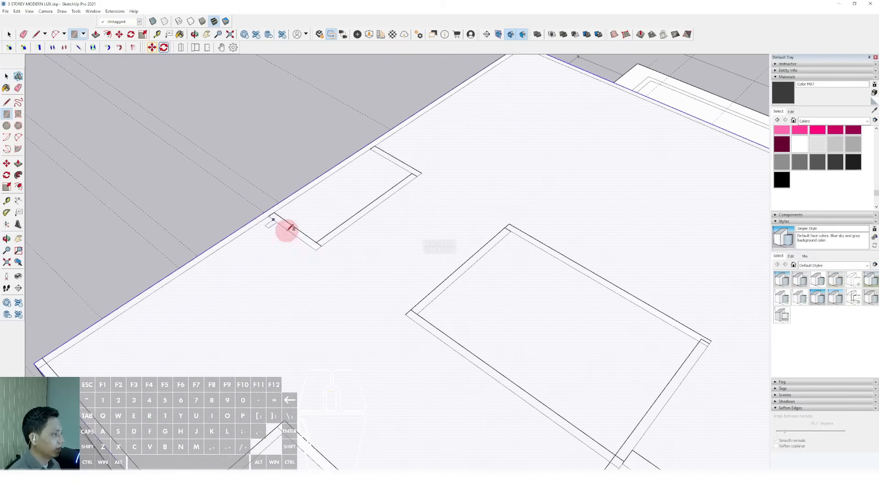
{"action": "scroll", "coordinate": [387, 158], "scroll_direction": "up", "scroll_amount": 3}
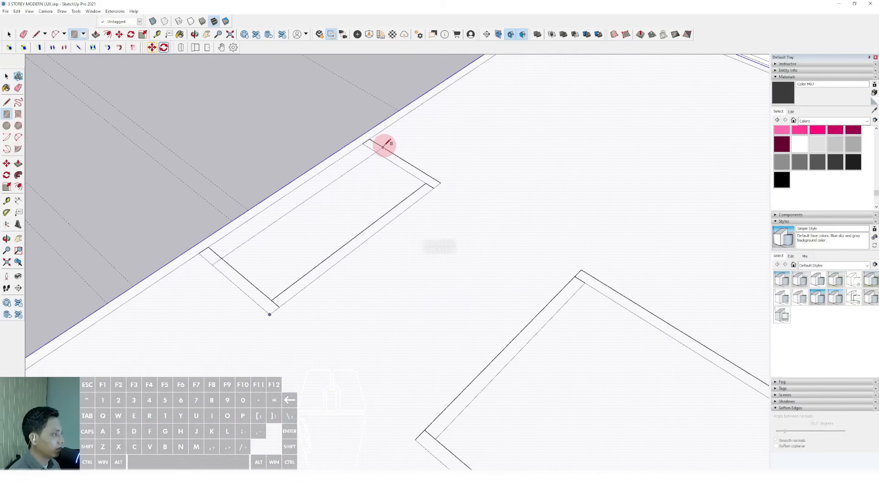
{"action": "left_click", "coordinate": [366, 133], "text": "shift"}
{"action": "key", "text": "space"}
{"action": "middle_click_drag", "start_coordinate": [367, 132], "coordinate": [353, 171]}
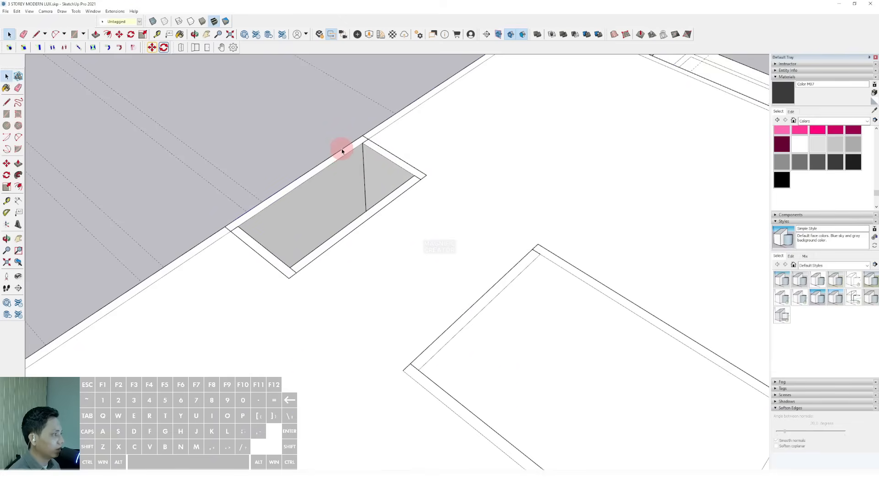
- Erase the leftover slab edge running along the outer wall beside the small shaft
{"action": "middle_click_drag", "start_coordinate": [344, 151], "coordinate": [265, 216]}
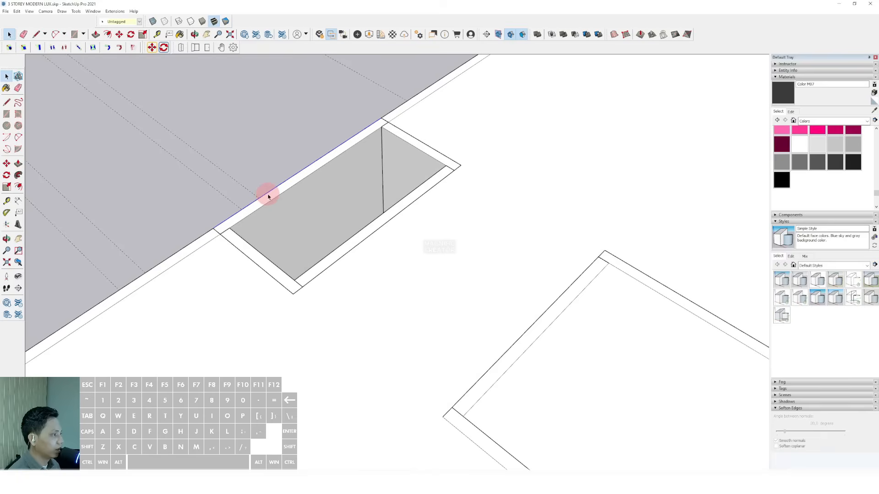
{"action": "right_click", "coordinate": [269, 194]}
{"action": "left_click", "coordinate": [296, 206]}
{"action": "scroll", "coordinate": [327, 215], "scroll_direction": "down", "scroll_amount": 3}
{"action": "left_click", "coordinate": [403, 246]}
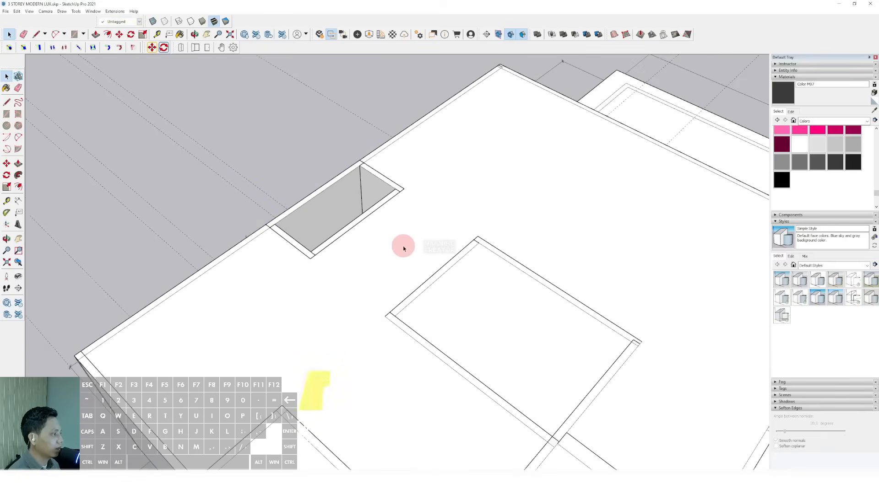
- Draw a rectangle over the stairwell on the slab face and delete it to open the slab above the stairs
{"action": "scroll", "coordinate": [397, 245], "scroll_direction": "down", "scroll_amount": 3}
{"action": "middle_click_drag", "start_coordinate": [399, 245], "coordinate": [416, 298]}
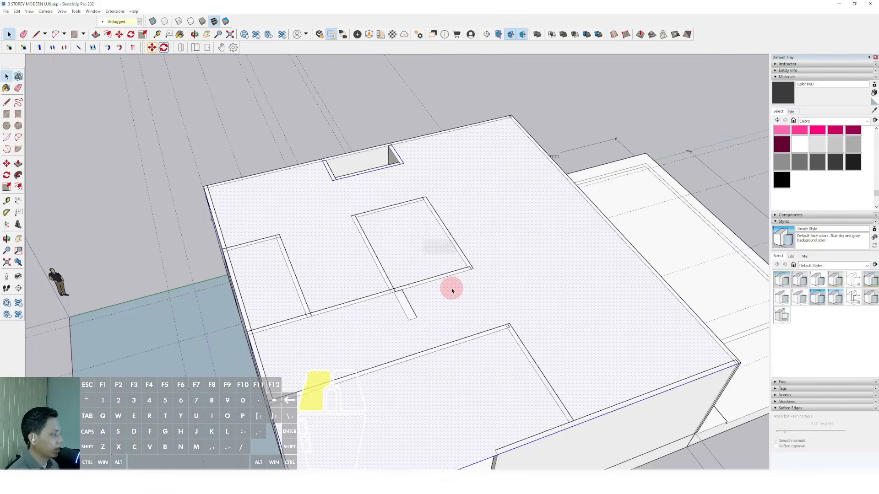
{"action": "scroll", "coordinate": [286, 377], "scroll_direction": "up", "scroll_amount": 2}
{"action": "key", "text": "r"}
{"action": "left_click", "coordinate": [265, 407]}
{"action": "scroll", "coordinate": [433, 269], "scroll_direction": "up", "scroll_amount": 1}
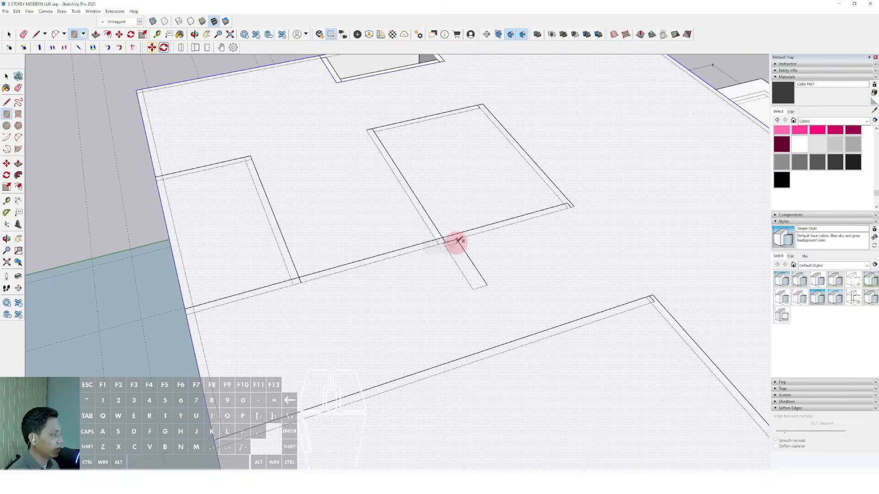
{"action": "scroll", "coordinate": [457, 238], "scroll_direction": "down", "scroll_amount": 2}
{"action": "key", "text": "space"}
{"action": "left_click", "coordinate": [366, 313]}
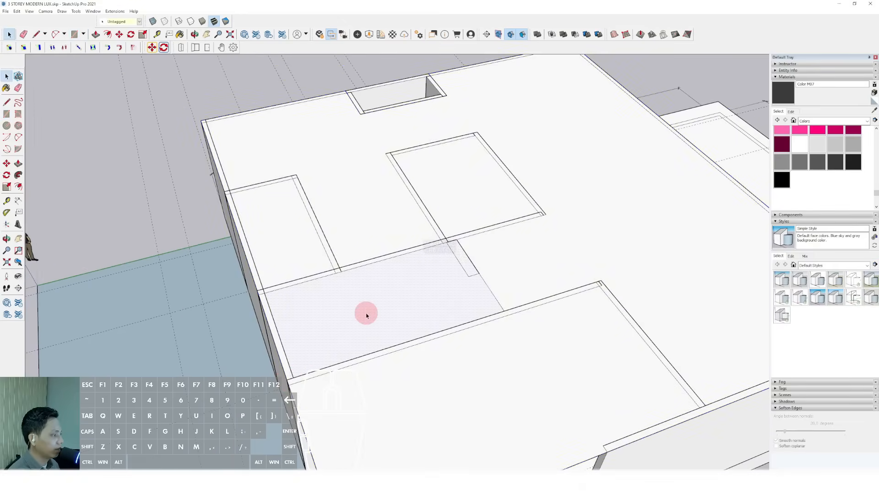
{"action": "key", "text": "e"}
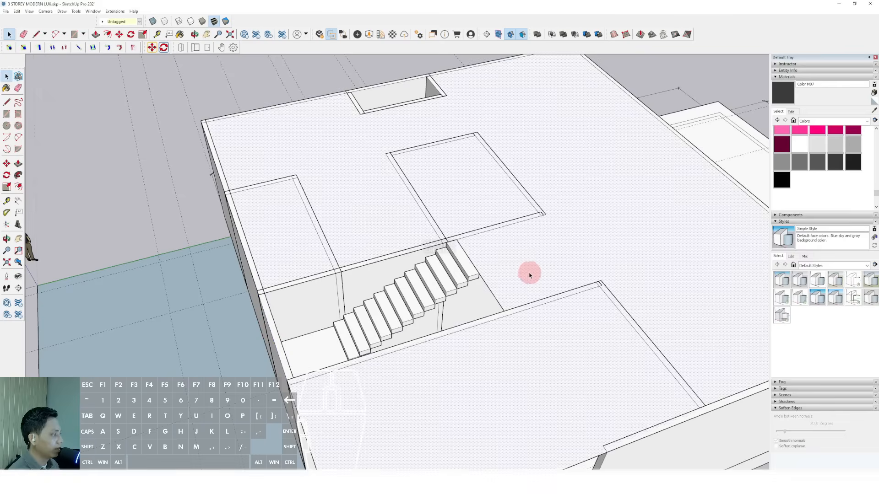
- Push/Pull the slab face upward to give the upper floor slab its thickness
{"action": "key", "text": "p"}
{"action": "middle_click_drag", "start_coordinate": [530, 275], "coordinate": [540, 230]}
{"action": "scroll", "coordinate": [520, 186], "scroll_direction": "up", "scroll_amount": 3}
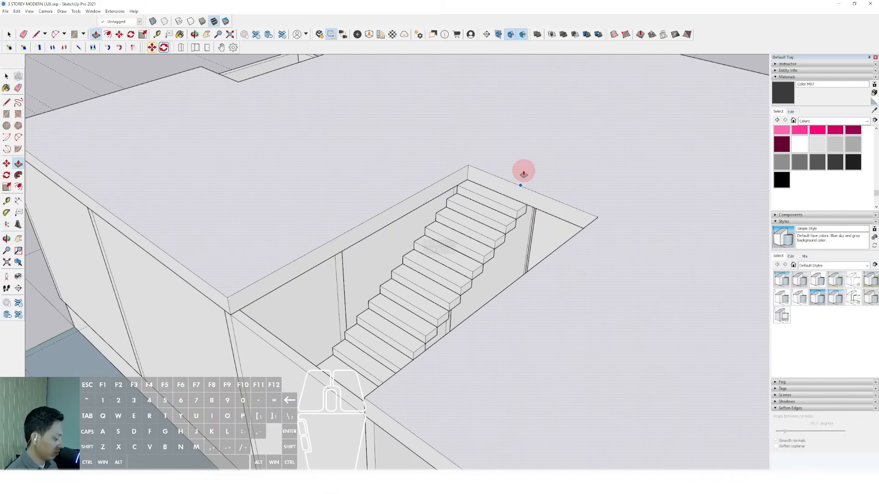
{"action": "scroll", "coordinate": [523, 174], "scroll_direction": "down", "scroll_amount": 1}
{"action": "key", "text": "space"}
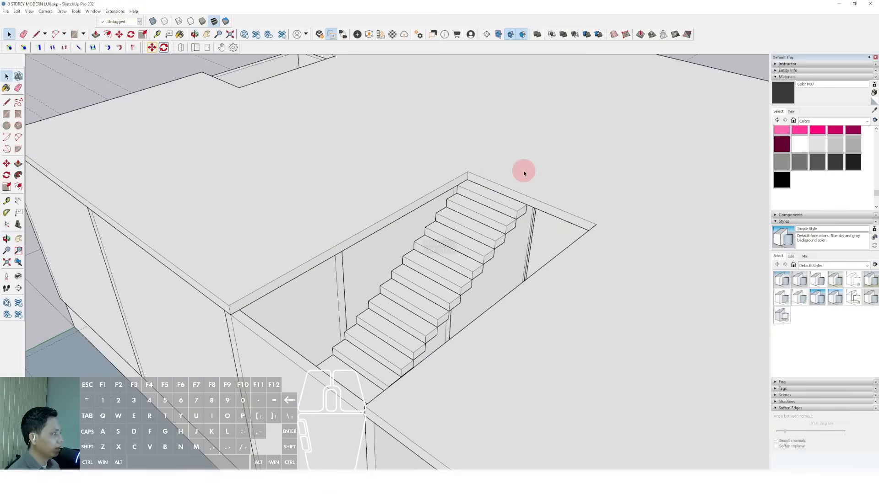
- Select the entire upper floor slab and make it a group
{"action": "scroll", "coordinate": [373, 198], "scroll_direction": "down", "scroll_amount": 3}
{"action": "scroll", "coordinate": [469, 192], "scroll_direction": "up", "scroll_amount": 2}
{"action": "scroll", "coordinate": [469, 191], "scroll_direction": "up", "scroll_amount": 2}
{"action": "triple_click", "coordinate": [445, 177]}
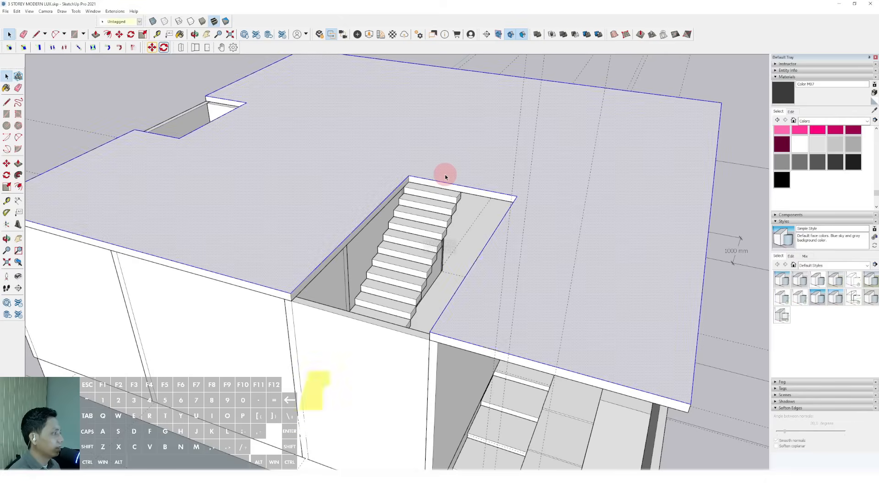
{"action": "key", "text": "shift+w"}
- Inside the slab group, push the front edges on both sides of the stair opening back to the front wall's inner face
{"action": "scroll", "coordinate": [445, 177], "scroll_direction": "down", "scroll_amount": 2}
{"action": "middle_click_drag", "start_coordinate": [445, 177], "coordinate": [384, 202], "text": "shift"}
{"action": "scroll", "coordinate": [273, 264], "scroll_direction": "up", "scroll_amount": 3}
{"action": "scroll", "coordinate": [274, 275], "scroll_direction": "up", "scroll_amount": 5}
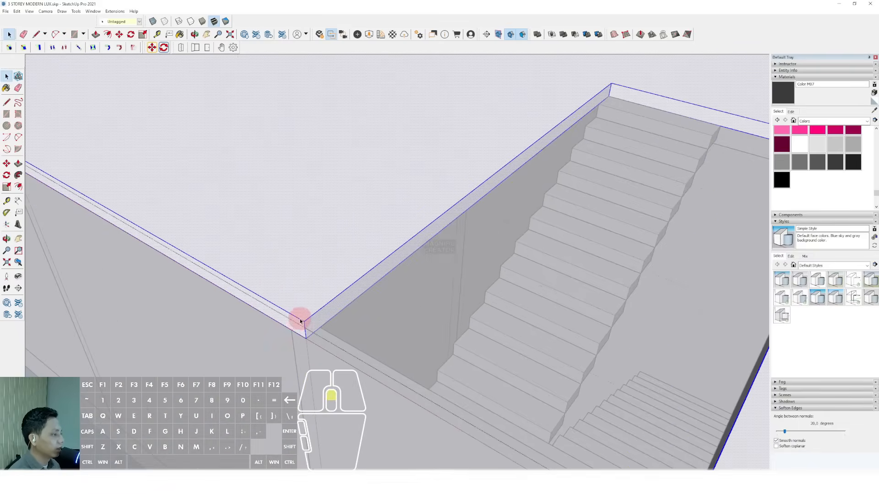
{"action": "key", "text": "v"}
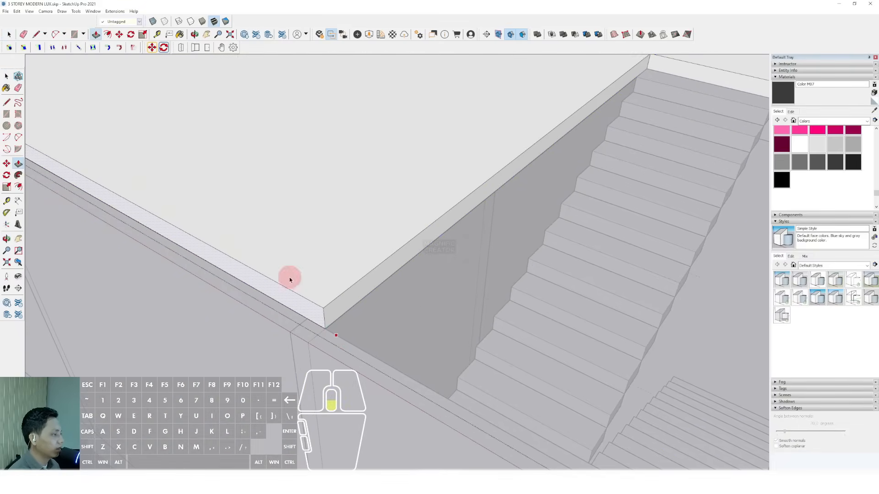
{"action": "middle_click_drag", "start_coordinate": [290, 280], "coordinate": [476, 274]}
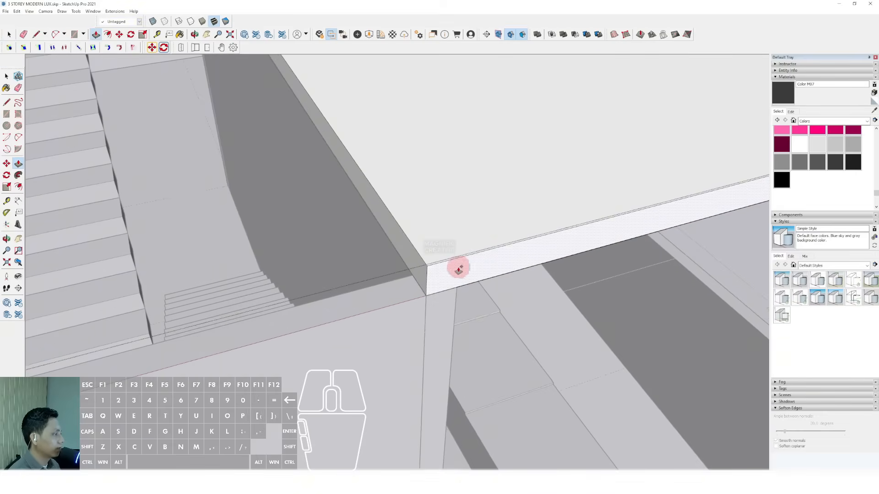
{"action": "left_click", "coordinate": [458, 269]}
{"action": "left_click", "coordinate": [372, 291]}
- Push the slab's front edge over the side courtyard back towards the courtyard's rear wall
{"action": "key", "text": "space"}
{"action": "scroll", "coordinate": [411, 293], "scroll_direction": "down", "scroll_amount": 5}
{"action": "middle_click_drag", "start_coordinate": [158, 275], "coordinate": [379, 202]}
{"action": "scroll", "coordinate": [378, 202], "scroll_direction": "up", "scroll_amount": 5}
{"action": "scroll", "coordinate": [394, 177], "scroll_direction": "down", "scroll_amount": 1}
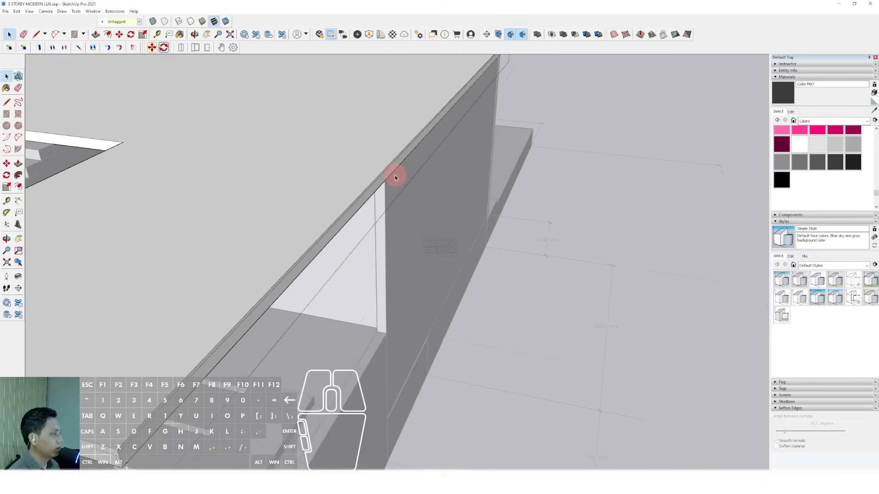
{"action": "scroll", "coordinate": [395, 178], "scroll_direction": "down", "scroll_amount": 5}
{"action": "left_click", "coordinate": [282, 279]}
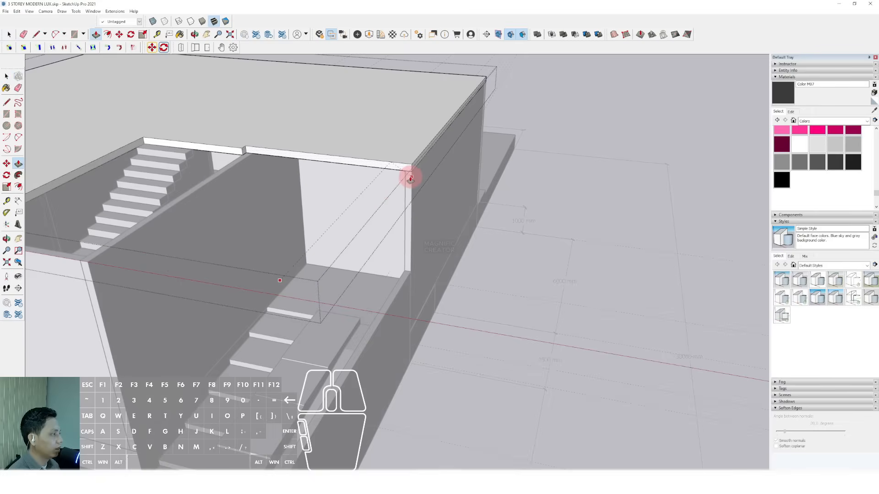
{"action": "left_click", "coordinate": [412, 178]}
{"action": "key", "text": "space"}
{"action": "scroll", "coordinate": [412, 179], "scroll_direction": "down", "scroll_amount": 1}
{"action": "middle_click_drag", "start_coordinate": [352, 226], "coordinate": [282, 174]}
{"action": "scroll", "coordinate": [344, 193], "scroll_direction": "up", "scroll_amount": 2}
{"action": "middle_click_drag", "start_coordinate": [343, 193], "coordinate": [355, 207]}
{"action": "left_click", "coordinate": [359, 196]}
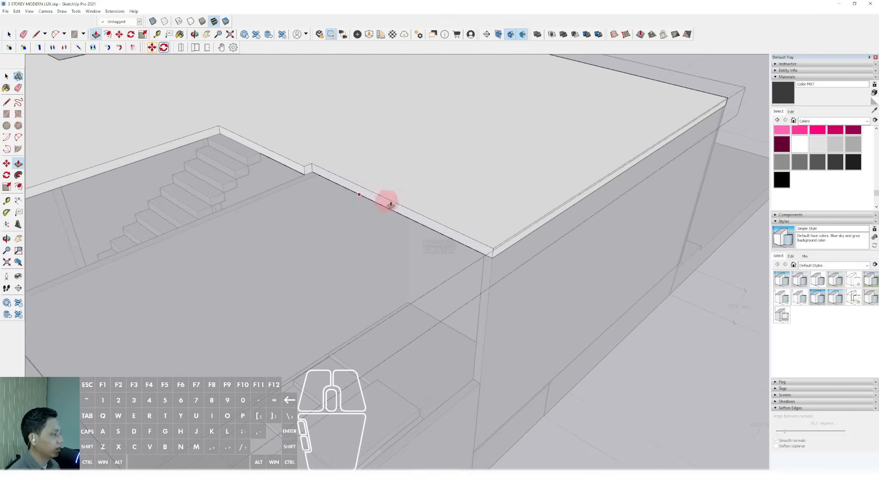
{"action": "left_click", "coordinate": [490, 206]}
- Push the slab edge above the courtyard's rear wall further in so it is set back on the wall top
{"action": "key", "text": "space"}
{"action": "scroll", "coordinate": [503, 195], "scroll_direction": "down", "scroll_amount": 1}
{"action": "middle_click_drag", "start_coordinate": [496, 183], "coordinate": [440, 243]}
{"action": "scroll", "coordinate": [448, 211], "scroll_direction": "up", "scroll_amount": 2}
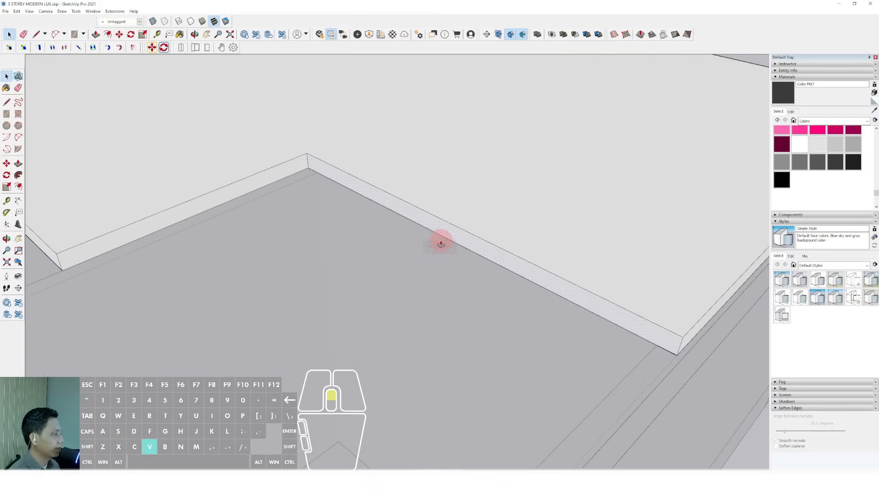
{"action": "left_click", "coordinate": [442, 236]}
{"action": "left_click", "coordinate": [467, 238]}
{"action": "key", "text": "space"}
{"action": "scroll", "coordinate": [431, 219], "scroll_direction": "down", "scroll_amount": 3}
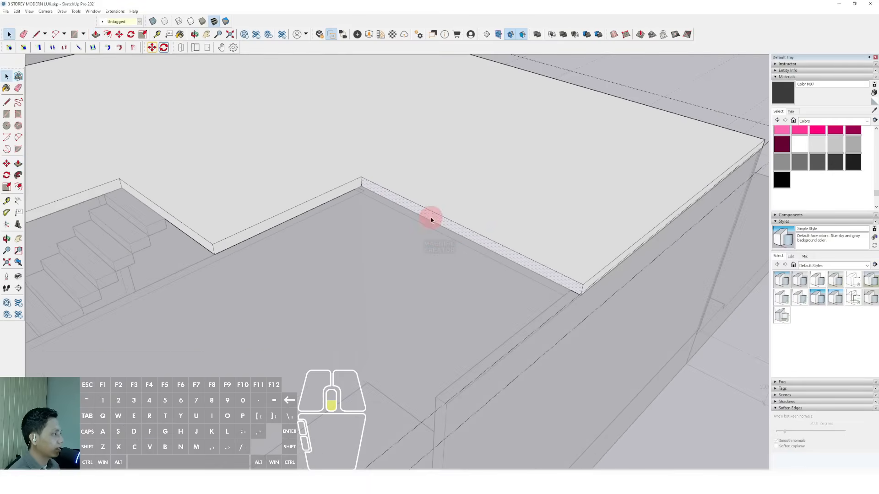
- Push the slab's side edge behind the courtyard and its rear edge in to the inner faces of the outer walls
{"action": "scroll", "coordinate": [561, 256], "scroll_direction": "up", "scroll_amount": 1}
{"action": "scroll", "coordinate": [561, 265], "scroll_direction": "down", "scroll_amount": 1}
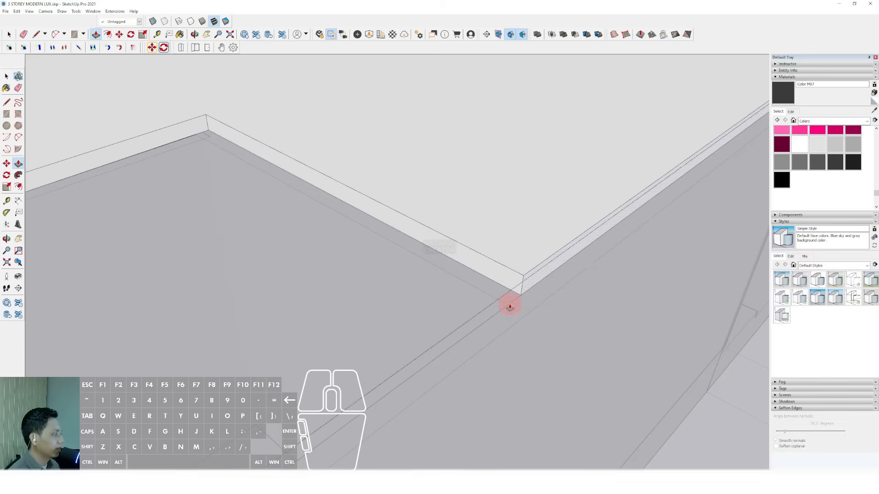
{"action": "scroll", "coordinate": [510, 304], "scroll_direction": "down", "scroll_amount": 3}
{"action": "scroll", "coordinate": [441, 255], "scroll_direction": "up", "scroll_amount": 3}
{"action": "scroll", "coordinate": [369, 330], "scroll_direction": "up", "scroll_amount": 2}
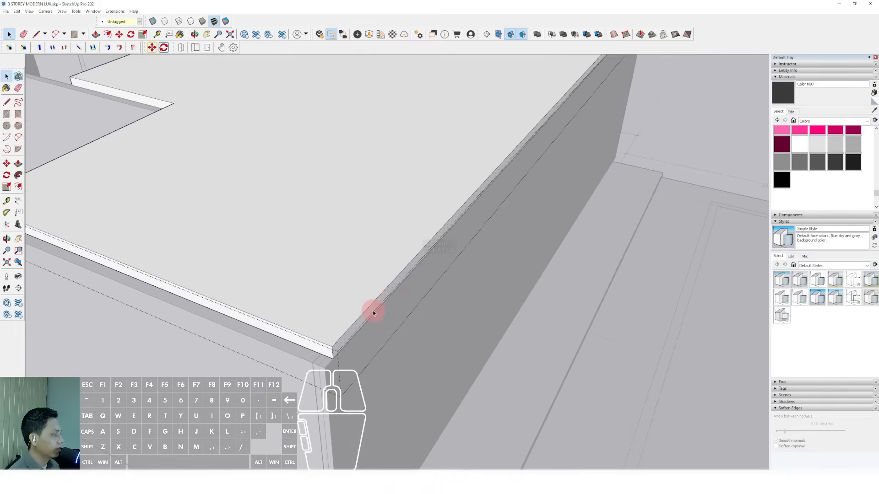
{"action": "key", "text": "p"}
{"action": "left_click", "coordinate": [314, 361]}
{"action": "key", "text": "space"}
- Push the slab edges on both sides of the shaft opening in to the side wall's inner face and exit the slab group
{"action": "scroll", "coordinate": [457, 309], "scroll_direction": "down", "scroll_amount": 2}
{"action": "middle_click_drag", "start_coordinate": [457, 309], "coordinate": [488, 221]}
{"action": "scroll", "coordinate": [447, 237], "scroll_direction": "up", "scroll_amount": 2}
{"action": "scroll", "coordinate": [409, 226], "scroll_direction": "up", "scroll_amount": 2}
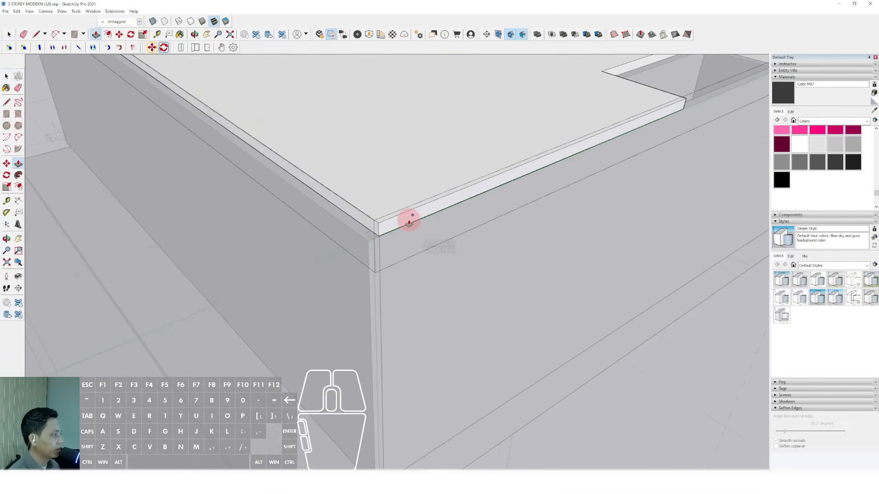
{"action": "left_click", "coordinate": [380, 230]}
{"action": "key", "text": "space"}
{"action": "scroll", "coordinate": [398, 247], "scroll_direction": "down", "scroll_amount": 4}
{"action": "scroll", "coordinate": [588, 183], "scroll_direction": "up", "scroll_amount": 6}
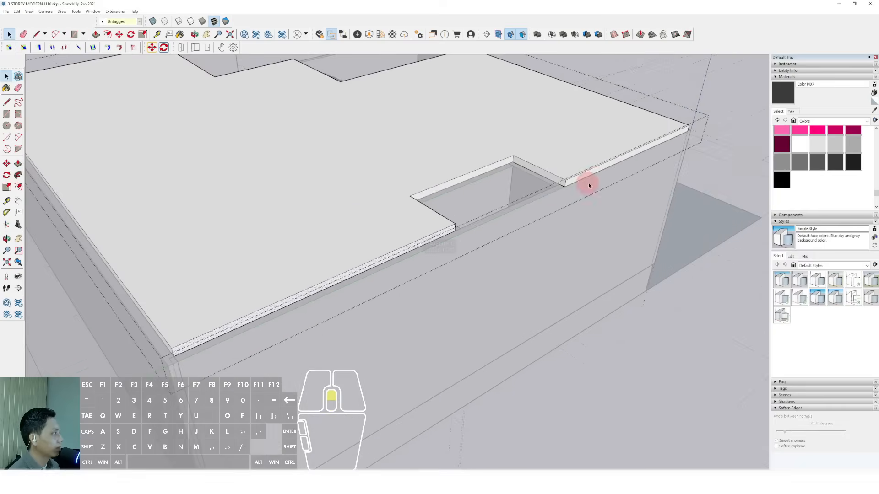
{"action": "left_click", "coordinate": [548, 191]}
{"action": "left_click", "coordinate": [495, 210]}
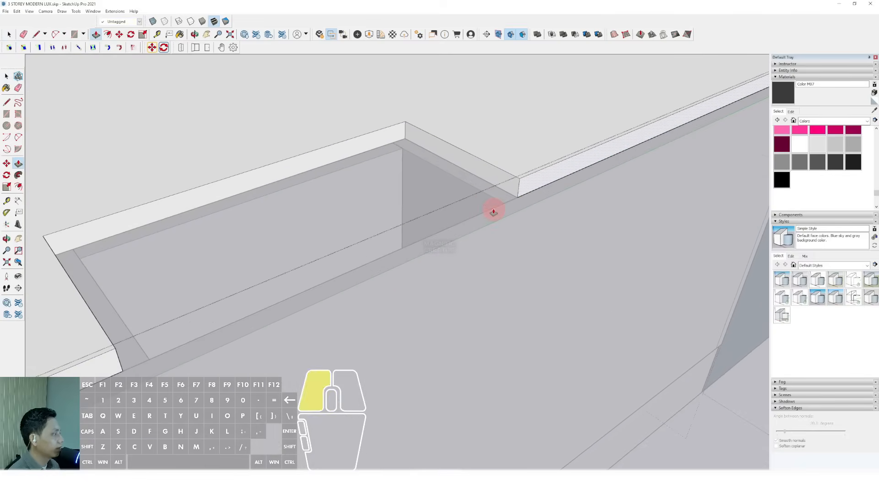
{"action": "scroll", "coordinate": [476, 234], "scroll_direction": "down", "scroll_amount": 5}
{"action": "left_click", "coordinate": [671, 133]}
{"action": "scroll", "coordinate": [349, 237], "scroll_direction": "down", "scroll_amount": 4}
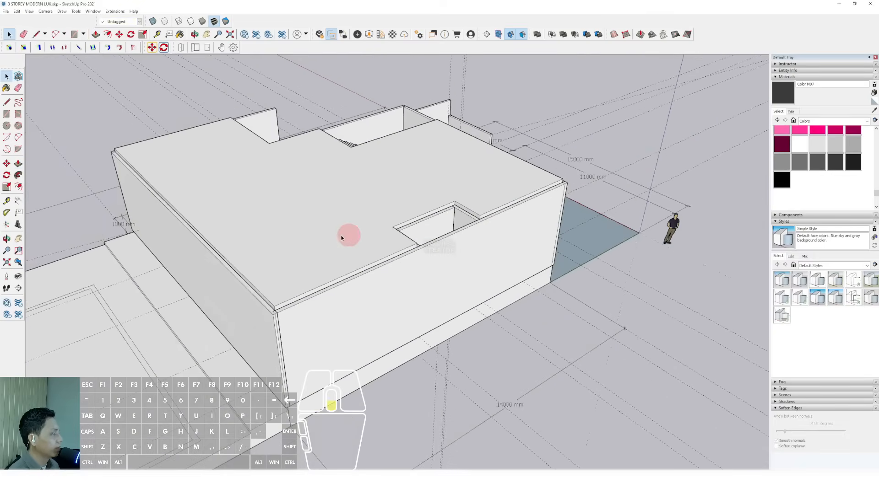
- Inspect the upper floor slab from all around, checking its stair, shaft and courtyard openings against the walls below
{"action": "middle_click_drag", "start_coordinate": [271, 249], "coordinate": [408, 198]}
{"action": "scroll", "coordinate": [412, 190], "scroll_direction": "up", "scroll_amount": 4}
{"action": "scroll", "coordinate": [477, 212], "scroll_direction": "up", "scroll_amount": 4}
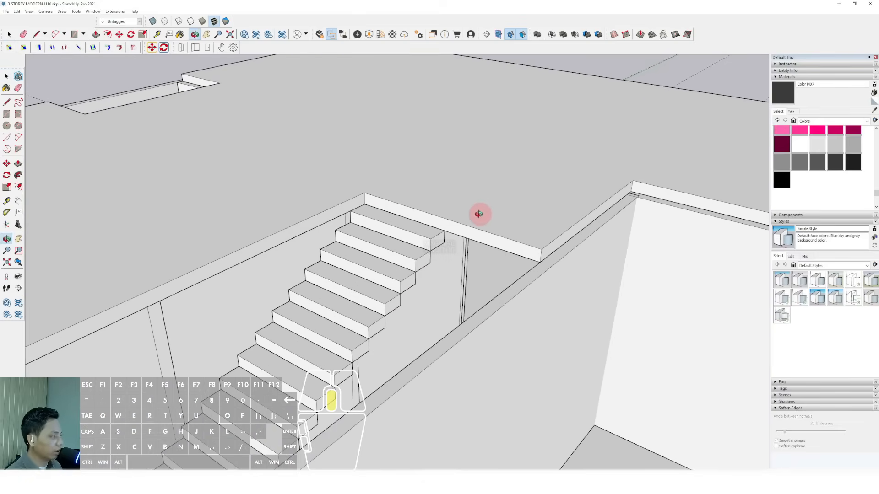
{"action": "scroll", "coordinate": [438, 343], "scroll_direction": "down", "scroll_amount": 6}
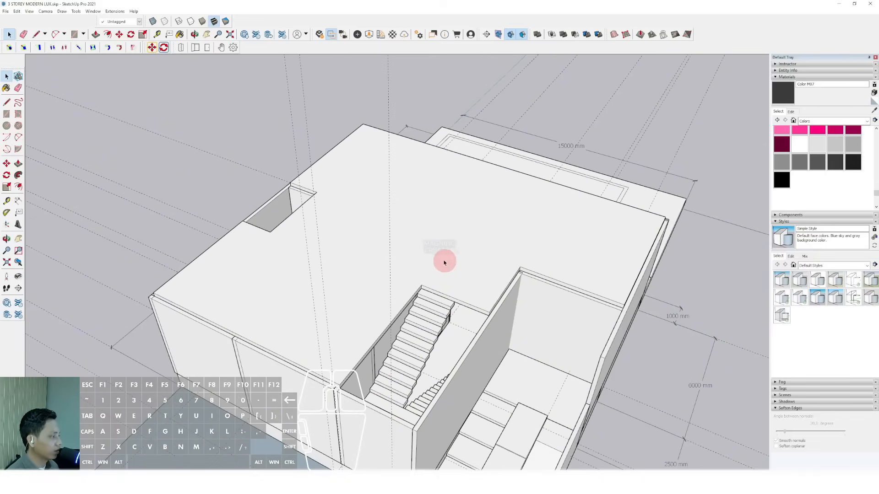
{"action": "middle_click_drag", "start_coordinate": [480, 287], "coordinate": [363, 387], "text": "shift"}
{"action": "scroll", "coordinate": [386, 273], "scroll_direction": "down", "scroll_amount": 4}
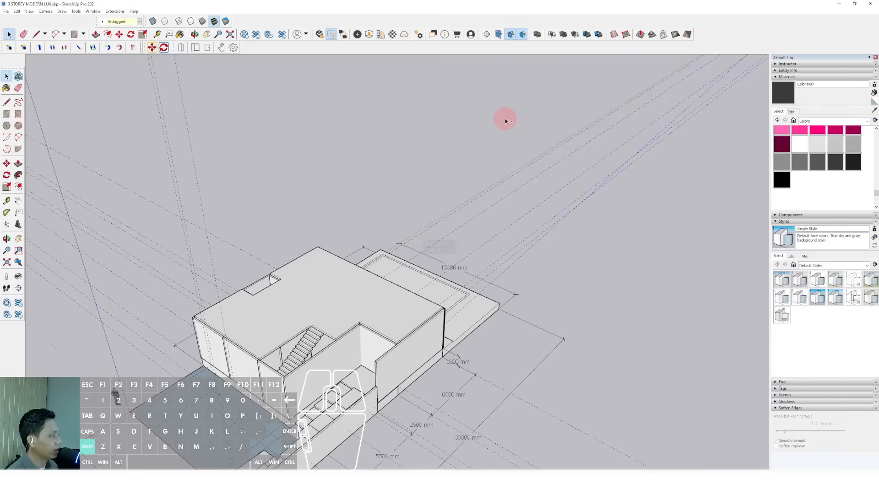
{"action": "middle_click_drag", "start_coordinate": [163, 225], "coordinate": [262, 222]}
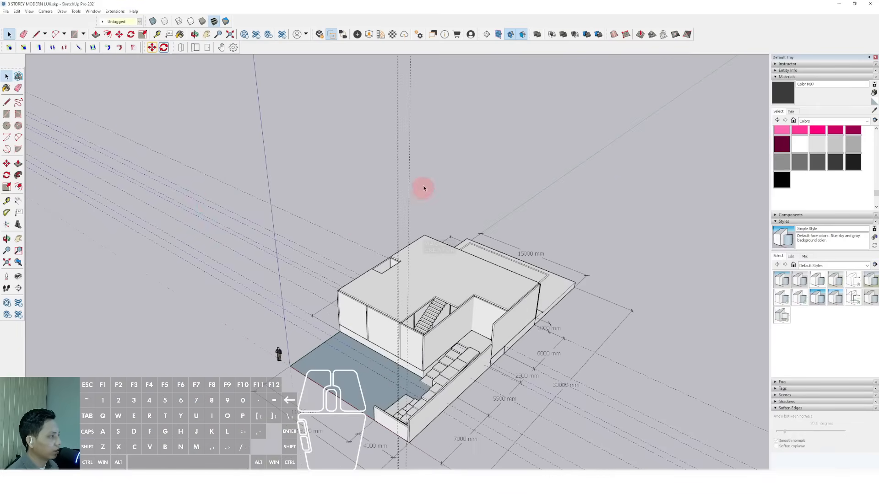
{"action": "middle_click_drag", "start_coordinate": [455, 292], "coordinate": [347, 295]}
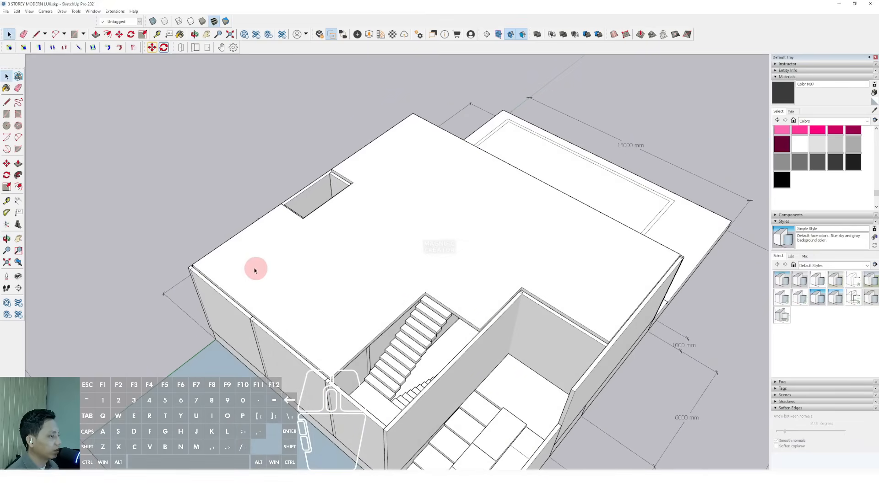
- Place a Tape Measure guide parallel to the slab's front edge along the top of the front wall
{"action": "scroll", "coordinate": [253, 270], "scroll_direction": "up", "scroll_amount": 2}
{"action": "left_click", "coordinate": [7, 201]}
{"action": "scroll", "coordinate": [202, 274], "scroll_direction": "up", "scroll_amount": 5}
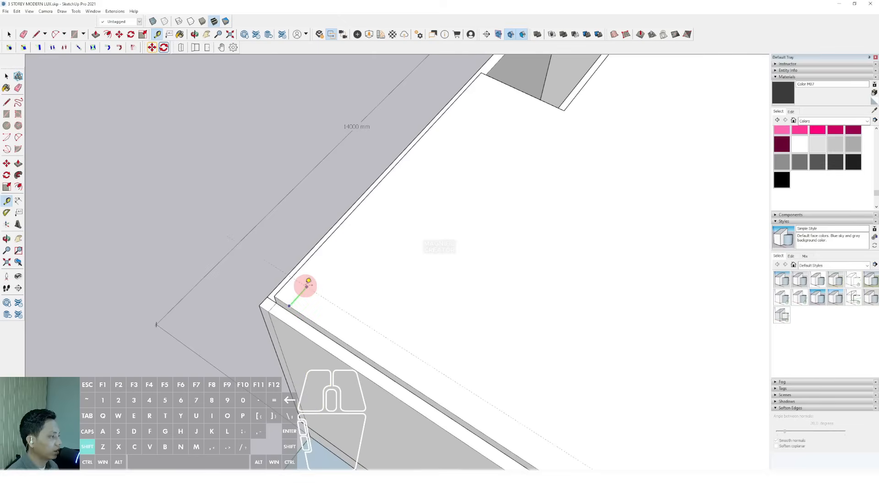
{"action": "middle_click_drag", "start_coordinate": [308, 280], "coordinate": [316, 260]}
{"action": "scroll", "coordinate": [320, 265], "scroll_direction": "down", "scroll_amount": 8}
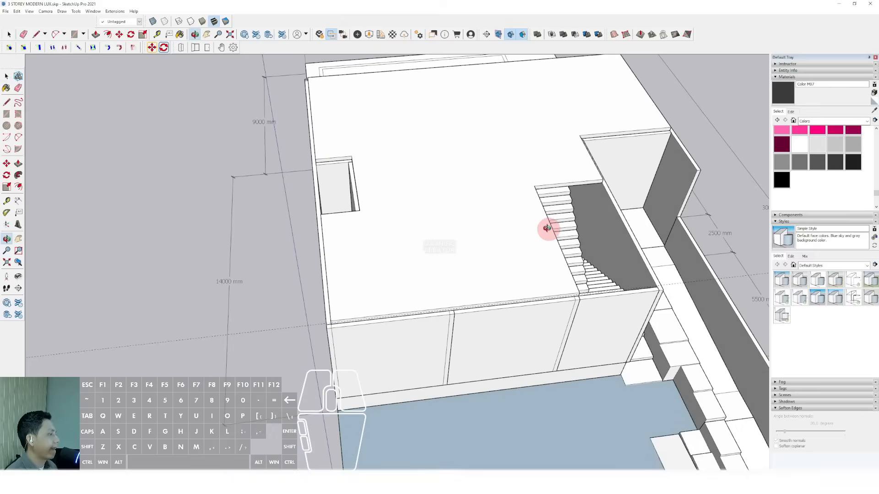
{"action": "key", "text": "space"}
- Place guides along the tops of both outer side walls, one beside the shaft and one beside the courtyard
{"action": "scroll", "coordinate": [346, 312], "scroll_direction": "up", "scroll_amount": 4}
{"action": "middle_click_drag", "start_coordinate": [346, 312], "coordinate": [397, 283]}
{"action": "left_click", "coordinate": [7, 204]}
{"action": "scroll", "coordinate": [362, 261], "scroll_direction": "up", "scroll_amount": 4}
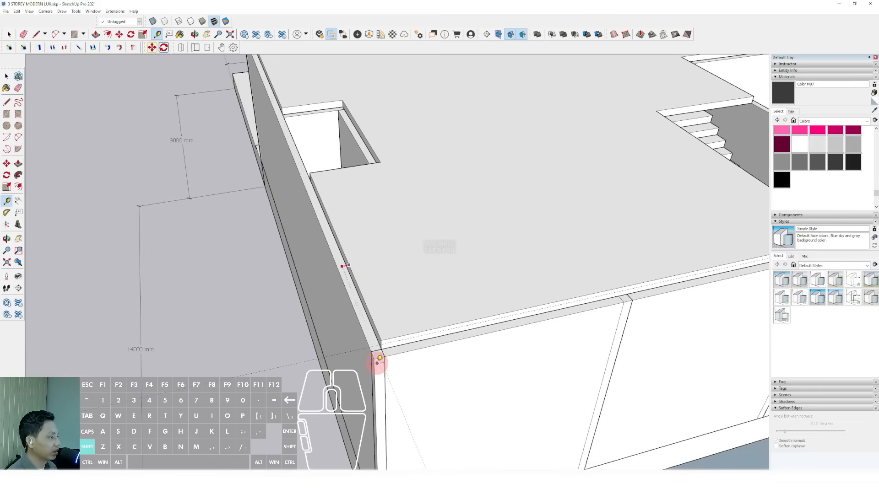
{"action": "scroll", "coordinate": [430, 255], "scroll_direction": "down", "scroll_amount": 5}
{"action": "middle_click_drag", "start_coordinate": [430, 255], "coordinate": [338, 329]}
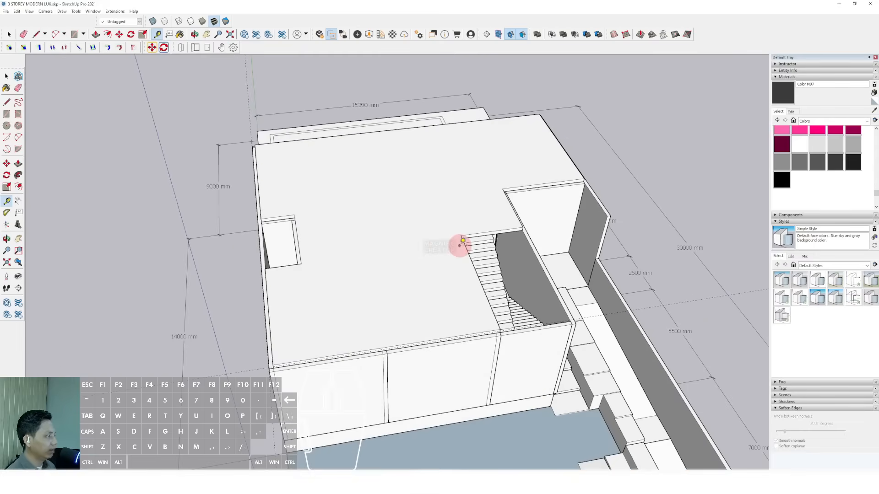
{"action": "scroll", "coordinate": [392, 276], "scroll_direction": "up", "scroll_amount": 2}
{"action": "scroll", "coordinate": [460, 268], "scroll_direction": "up", "scroll_amount": 5}
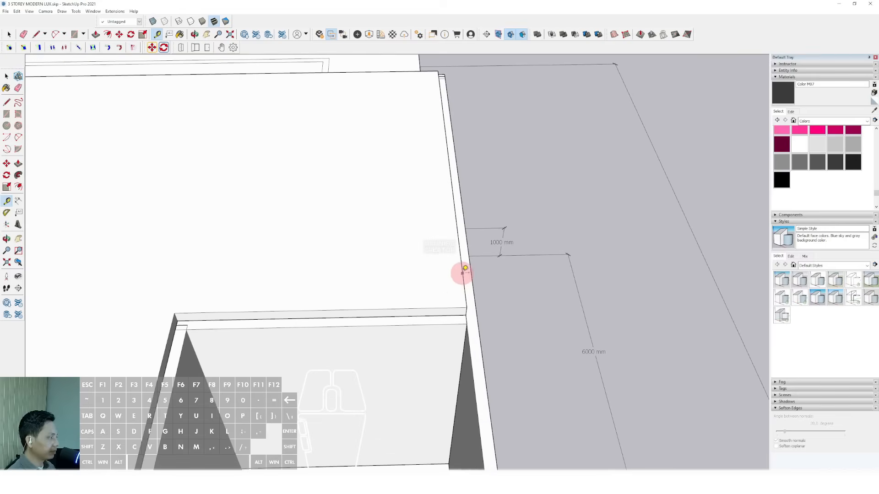
{"action": "scroll", "coordinate": [486, 270], "scroll_direction": "down", "scroll_amount": 2}
{"action": "middle_click_drag", "start_coordinate": [493, 283], "coordinate": [481, 242], "text": "shift"}
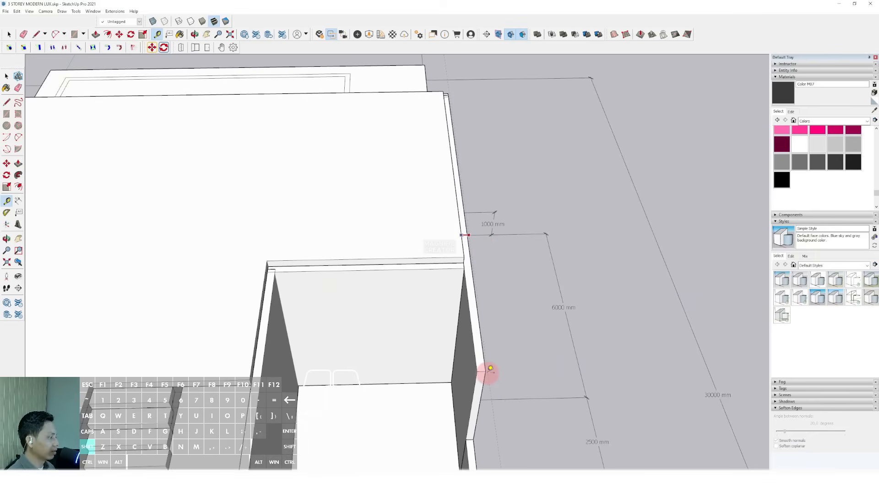
- Place a guide along the top of the rear wall, aligned to the wall corner
{"action": "scroll", "coordinate": [480, 308], "scroll_direction": "down", "scroll_amount": 6}
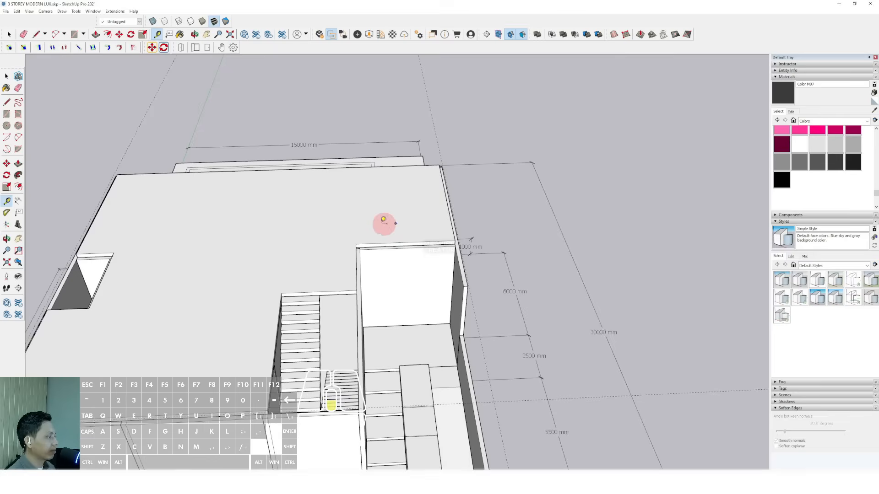
{"action": "middle_click_drag", "start_coordinate": [414, 238], "coordinate": [377, 241]}
{"action": "middle_click_drag", "start_coordinate": [567, 273], "coordinate": [394, 288]}
{"action": "scroll", "coordinate": [394, 289], "scroll_direction": "up", "scroll_amount": 4}
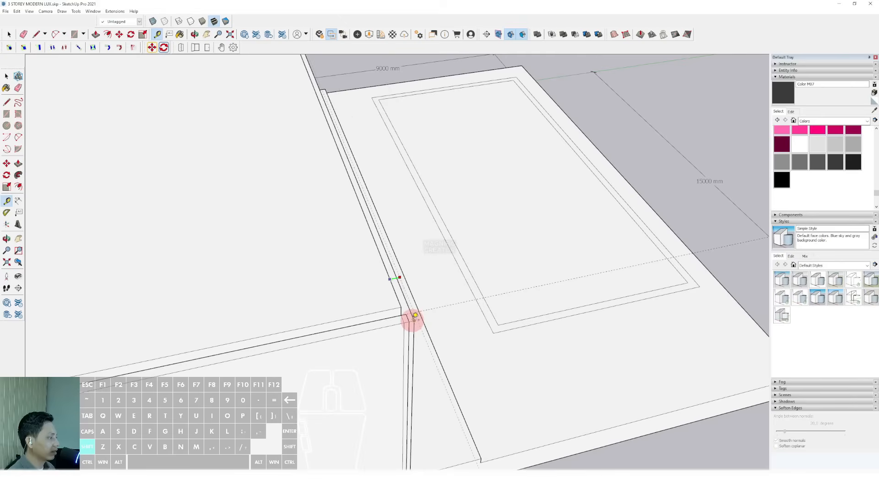
{"action": "left_click", "coordinate": [413, 320], "text": "shift"}
- Place a guide parallel to the shaft-side outer wall, aligned with the interior wall alongside the stair opening
{"action": "scroll", "coordinate": [476, 278], "scroll_direction": "down", "scroll_amount": 6}
{"action": "middle_click_drag", "start_coordinate": [224, 274], "coordinate": [327, 300]}
{"action": "scroll", "coordinate": [283, 297], "scroll_direction": "up", "scroll_amount": 2}
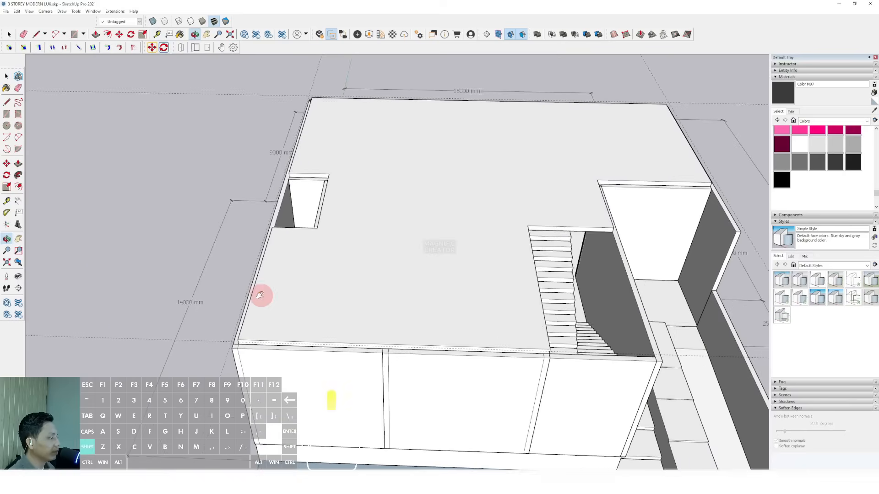
{"action": "middle_click_drag", "start_coordinate": [260, 295], "coordinate": [275, 241]}
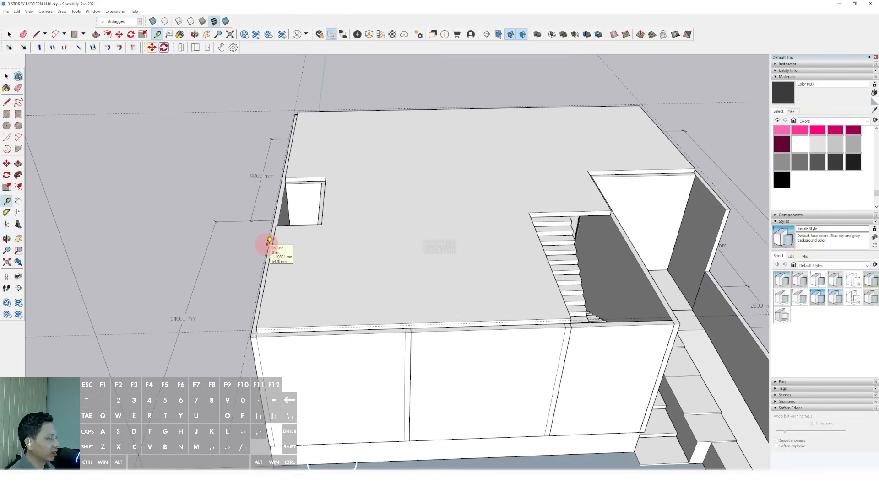
{"action": "key", "text": "shift"}
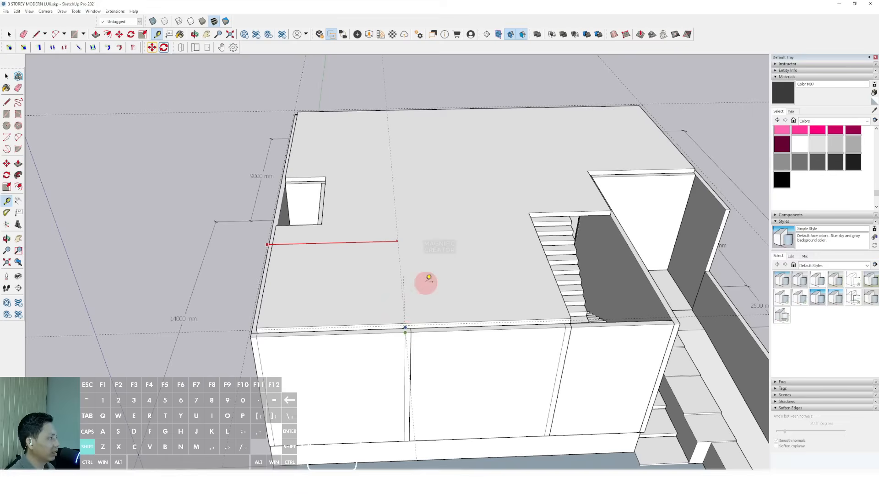
{"action": "middle_click_drag", "start_coordinate": [418, 271], "coordinate": [424, 312]}
{"action": "key", "text": "shift"}
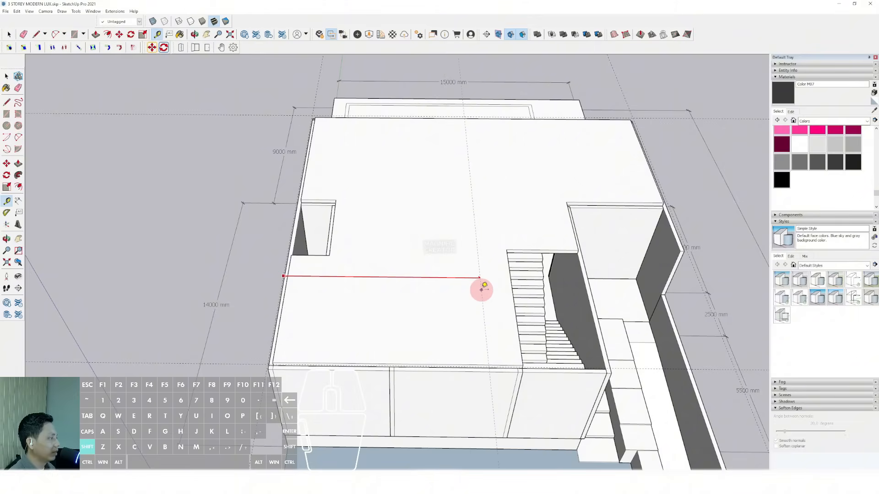
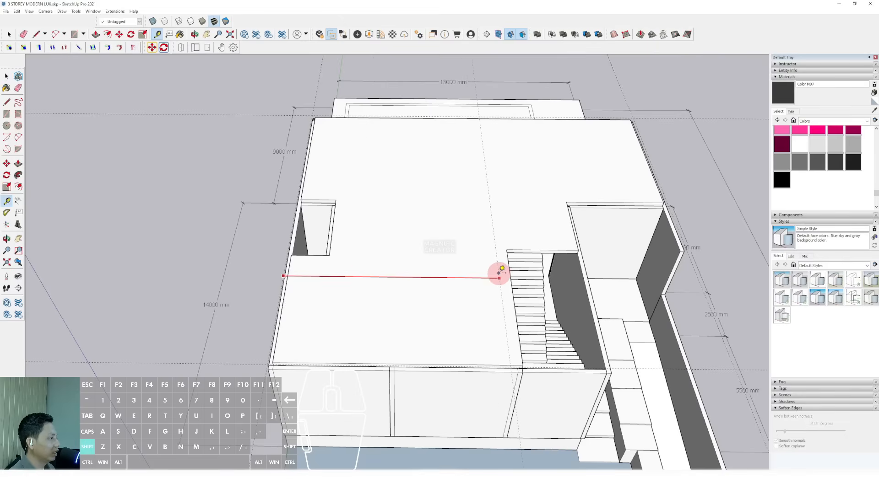
{"action": "scroll", "coordinate": [508, 371], "scroll_direction": "up", "scroll_amount": 2}
{"action": "scroll", "coordinate": [529, 368], "scroll_direction": "up", "scroll_amount": 1}
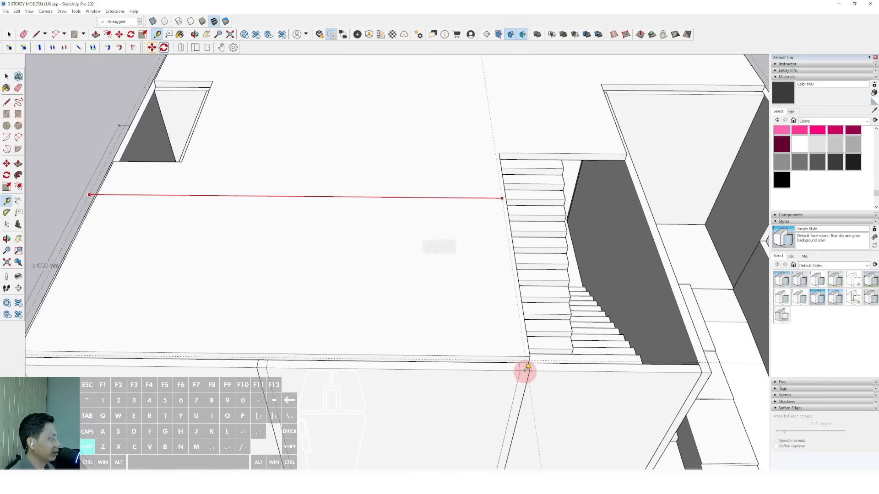
{"action": "scroll", "coordinate": [465, 323], "scroll_direction": "down", "scroll_amount": 3}
- Place two Tape Measure guides across the slab parallel to the rear wall, aligned with the rear and front walls of the shaft
{"action": "middle_click_drag", "start_coordinate": [424, 281], "coordinate": [414, 325], "text": "shift"}
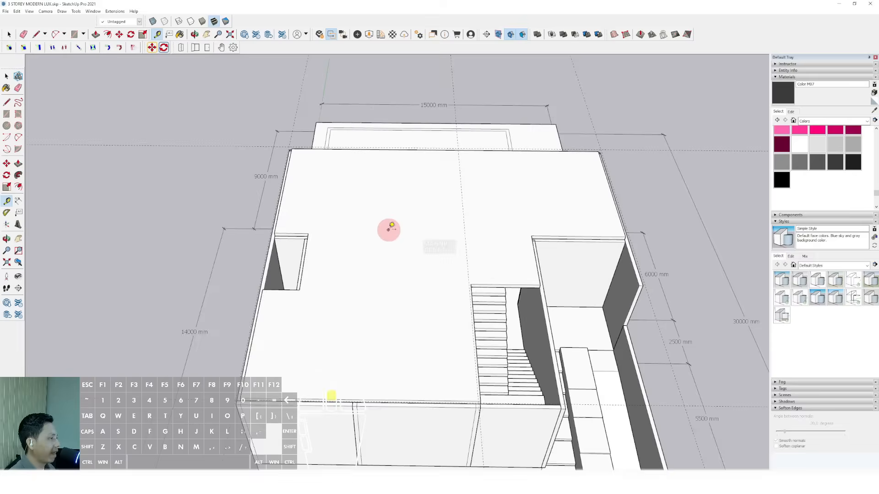
{"action": "scroll", "coordinate": [388, 229], "scroll_direction": "up", "scroll_amount": 1}
{"action": "middle_click_drag", "start_coordinate": [392, 247], "coordinate": [557, 244]}
{"action": "middle_click_drag", "start_coordinate": [345, 304], "coordinate": [410, 282]}
{"action": "scroll", "coordinate": [261, 275], "scroll_direction": "up", "scroll_amount": 2}
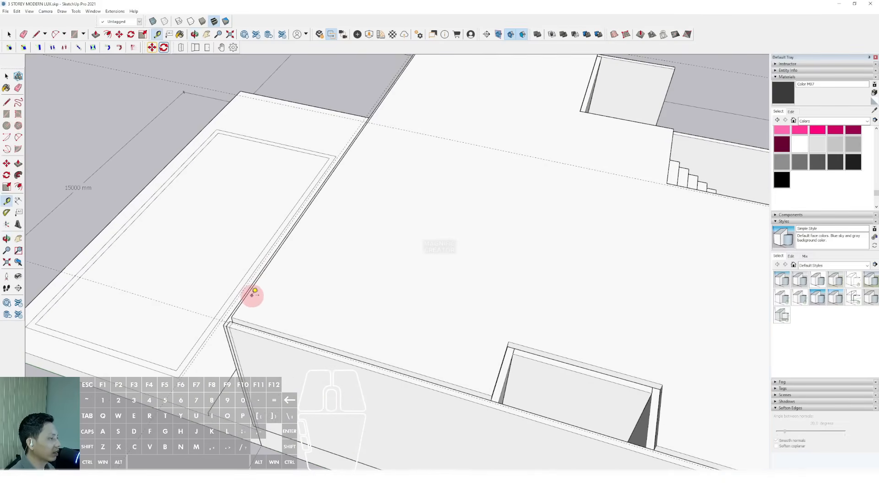
{"action": "middle_click_drag", "start_coordinate": [223, 253], "coordinate": [208, 243], "text": "shift"}
{"action": "scroll", "coordinate": [389, 350], "scroll_direction": "up", "scroll_amount": 1}
{"action": "scroll", "coordinate": [378, 323], "scroll_direction": "up", "scroll_amount": 2}
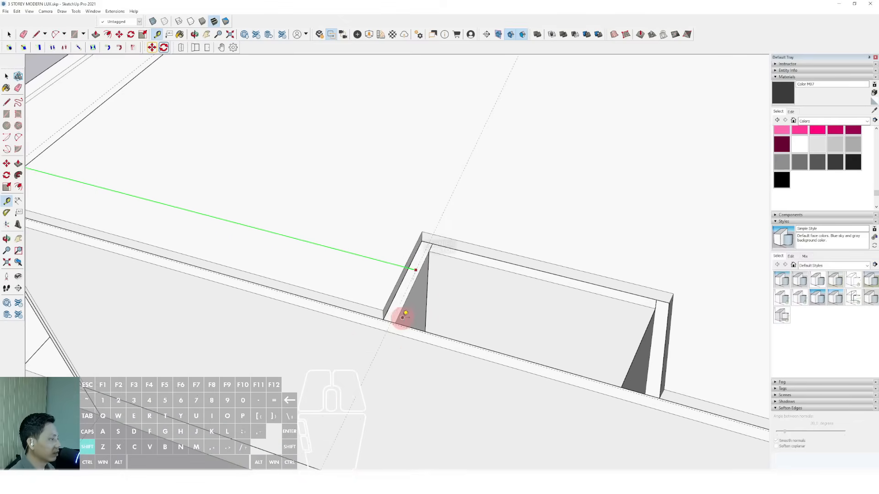
{"action": "scroll", "coordinate": [369, 238], "scroll_direction": "down", "scroll_amount": 2}
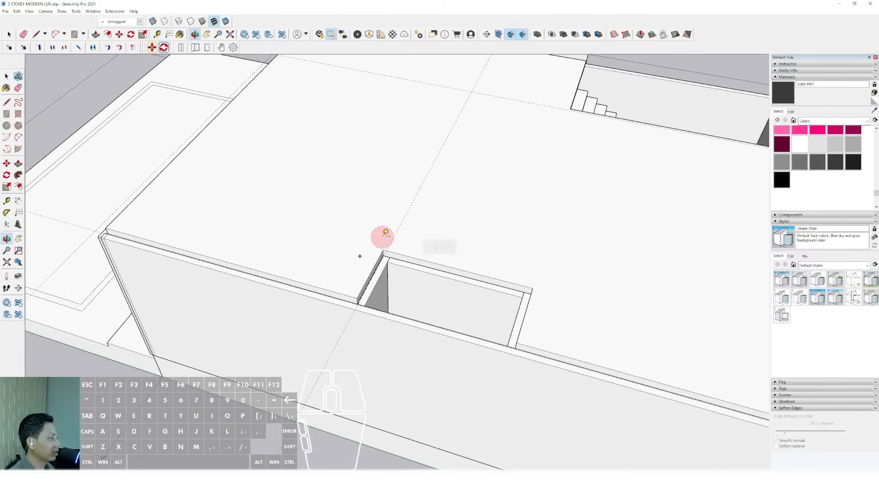
{"action": "scroll", "coordinate": [531, 291], "scroll_direction": "up", "scroll_amount": 3}
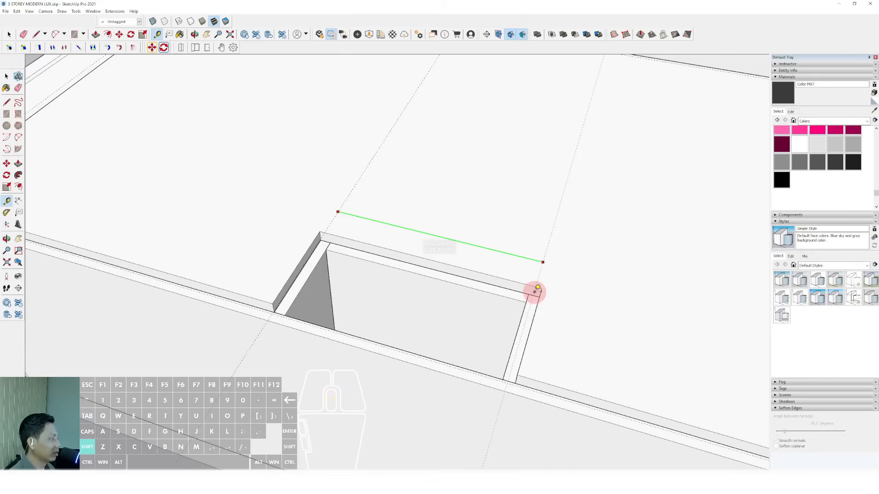
{"action": "scroll", "coordinate": [507, 262], "scroll_direction": "down", "scroll_amount": 3}
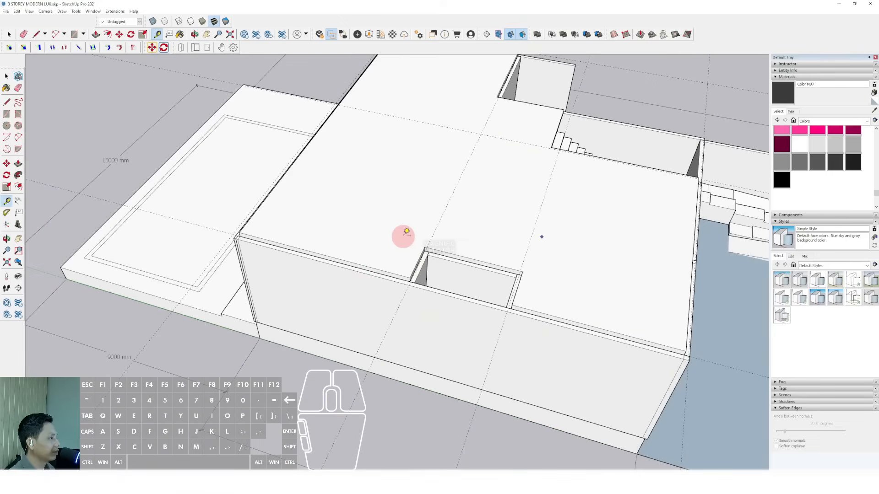
- Place a guide parallel to the stair-side guide, aligned with the corner of the courtyard's inner side wall
{"action": "middle_click_drag", "start_coordinate": [406, 231], "coordinate": [355, 304]}
{"action": "scroll", "coordinate": [406, 228], "scroll_direction": "up", "scroll_amount": 3}
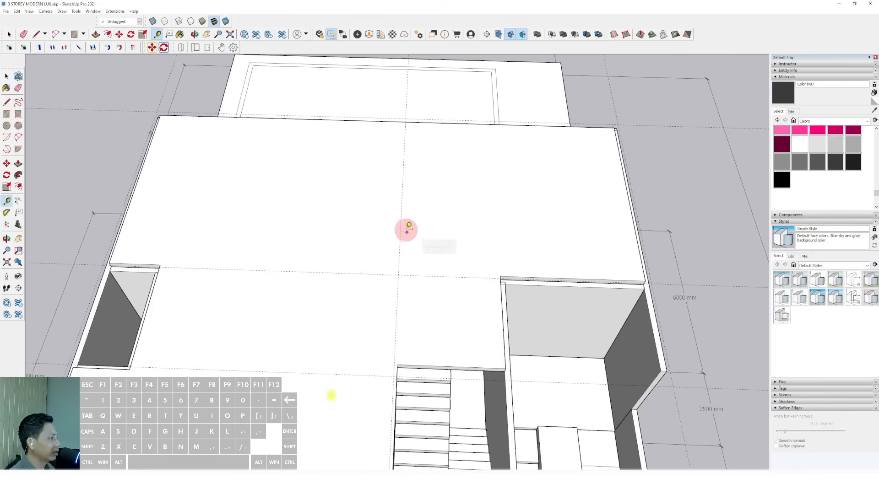
{"action": "scroll", "coordinate": [406, 230], "scroll_direction": "up", "scroll_amount": 1}
{"action": "left_click", "coordinate": [400, 220]}
{"action": "middle_click_drag", "start_coordinate": [484, 243], "coordinate": [335, 225], "text": "shift"}
{"action": "scroll", "coordinate": [382, 273], "scroll_direction": "up", "scroll_amount": 4}
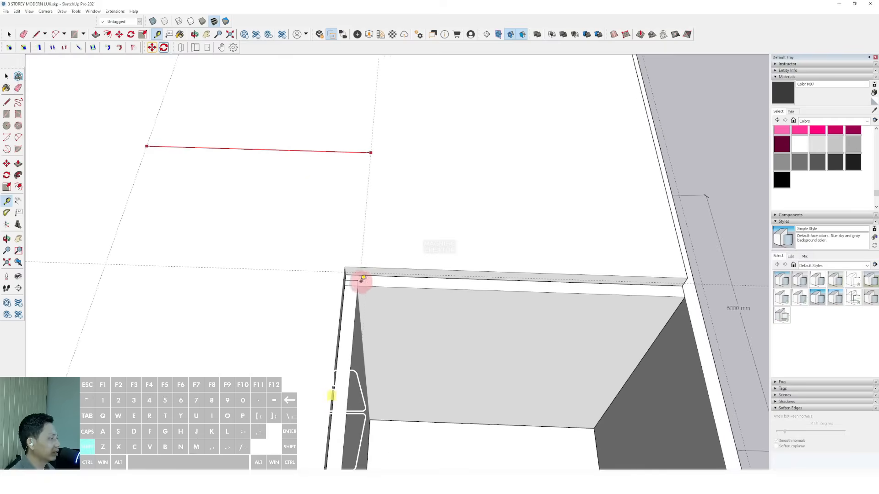
{"action": "scroll", "coordinate": [361, 282], "scroll_direction": "up", "scroll_amount": 1, "text": "shift"}
{"action": "left_click", "coordinate": [350, 281], "text": "shift"}
- Examine the guide layout across the slab around the shaft, the stair opening and the courtyard
{"action": "scroll", "coordinate": [453, 190], "scroll_direction": "down", "scroll_amount": 7}
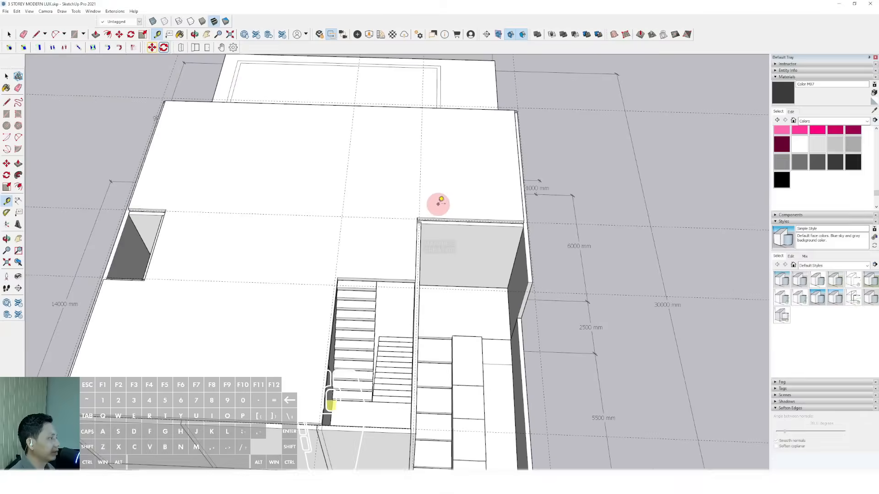
{"action": "scroll", "coordinate": [430, 203], "scroll_direction": "down", "scroll_amount": 3}
{"action": "middle_click_drag", "start_coordinate": [419, 201], "coordinate": [463, 224], "text": "shift"}
{"action": "scroll", "coordinate": [444, 226], "scroll_direction": "up", "scroll_amount": 3}
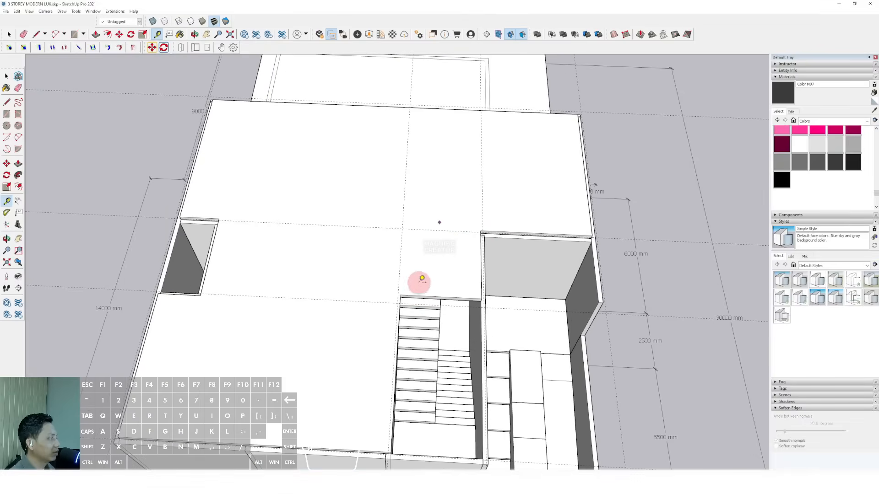
{"action": "scroll", "coordinate": [433, 193], "scroll_direction": "down", "scroll_amount": 2}
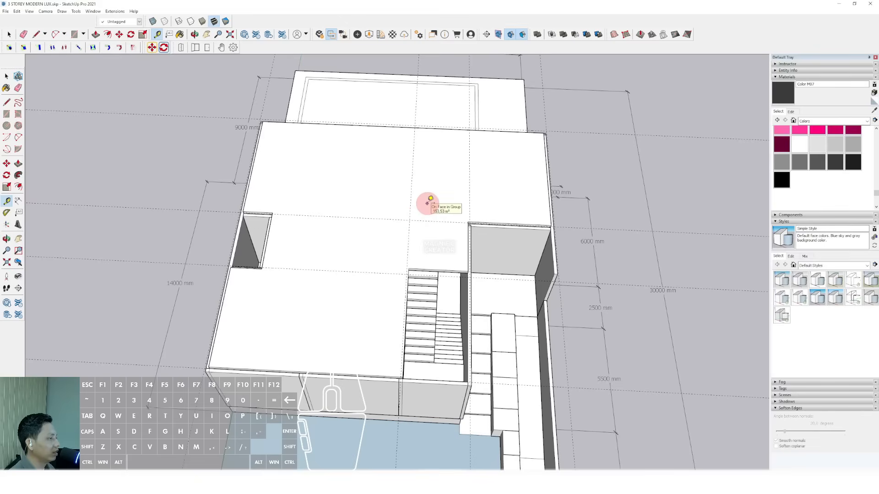
{"action": "scroll", "coordinate": [426, 203], "scroll_direction": "down", "scroll_amount": 2}
{"action": "middle_click_drag", "start_coordinate": [383, 222], "coordinate": [412, 218], "text": "shift"}
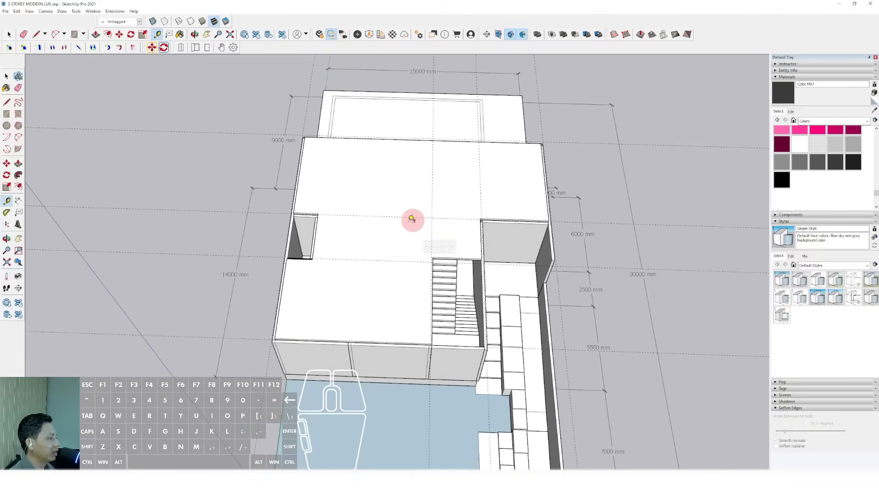
{"action": "scroll", "coordinate": [310, 256], "scroll_direction": "up", "scroll_amount": 3}
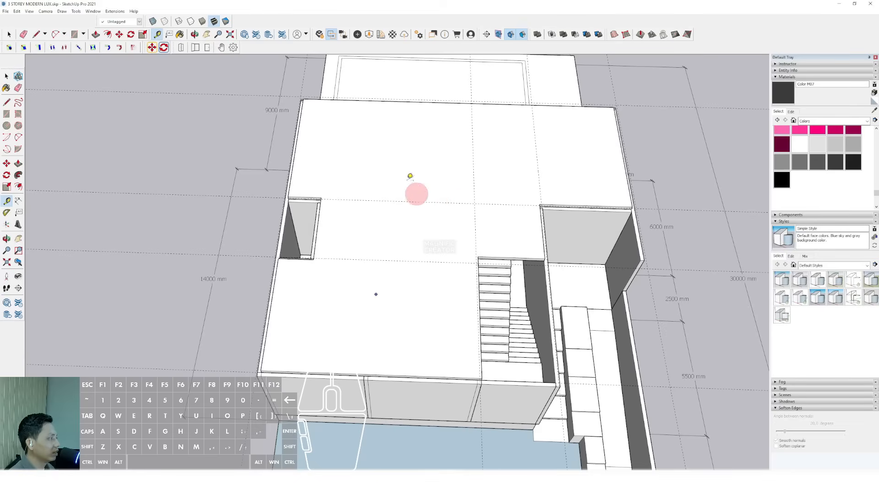
{"action": "middle_click_drag", "start_coordinate": [366, 332], "coordinate": [447, 252]}
{"action": "key", "text": "l"}
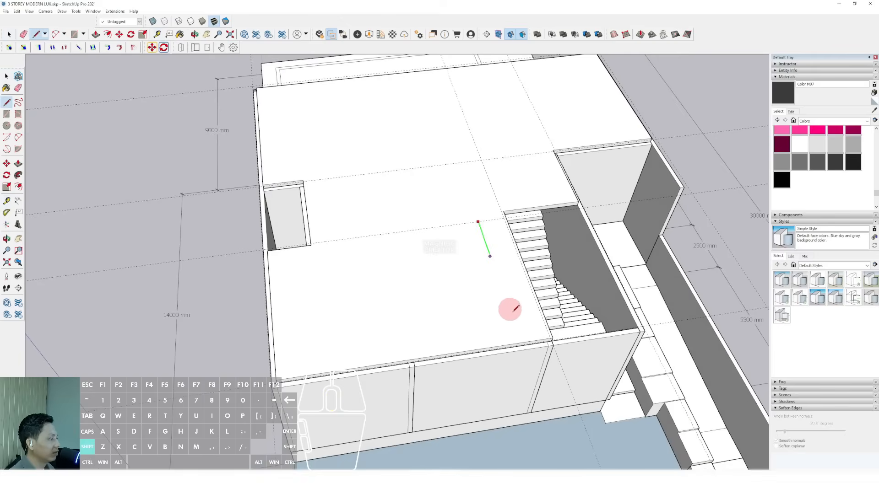
{"action": "key", "text": "space"}
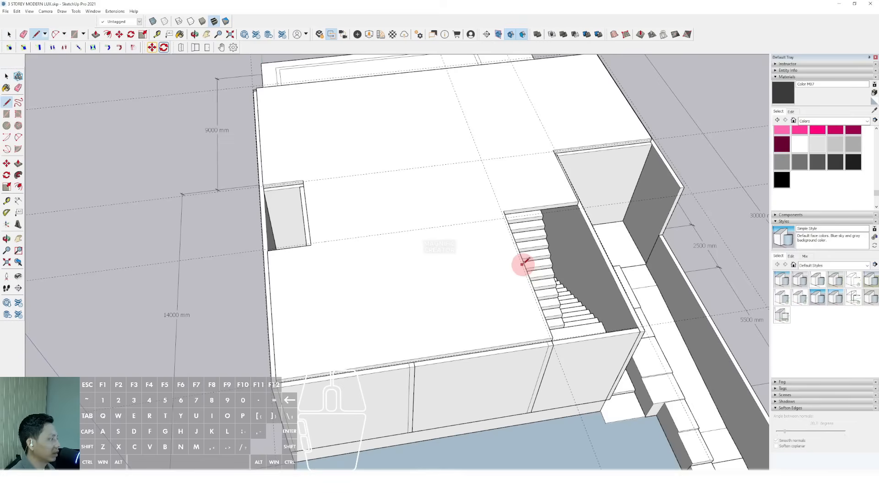
{"action": "key", "text": "space"}
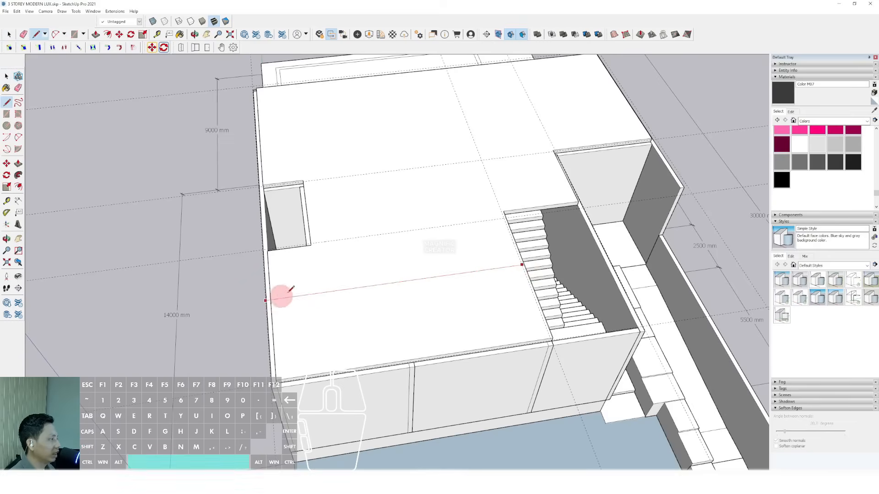
- Copy the outer wall beside the stairs up onto the slab, snapping its lower front corner to the guides alongside the stair opening
{"action": "mouse_move", "coordinate": [281, 294]}
{"action": "middle_mouse_down"}
{"action": "mouse_move", "coordinate": [424, 249]}
{"action": "mouse_move", "coordinate": [357, 275]}
{"action": "mouse_move", "coordinate": [471, 221]}
{"action": "mouse_move", "coordinate": [447, 265]}
{"action": "mouse_move", "coordinate": [449, 190]}
{"action": "mouse_move", "coordinate": [449, 218]}
{"action": "mouse_move", "coordinate": [416, 200]}
{"action": "mouse_move", "coordinate": [343, 188]}
{"action": "mouse_move", "coordinate": [352, 307]}
{"action": "mouse_move", "coordinate": [362, 240]}
{"action": "middle_mouse_up"}
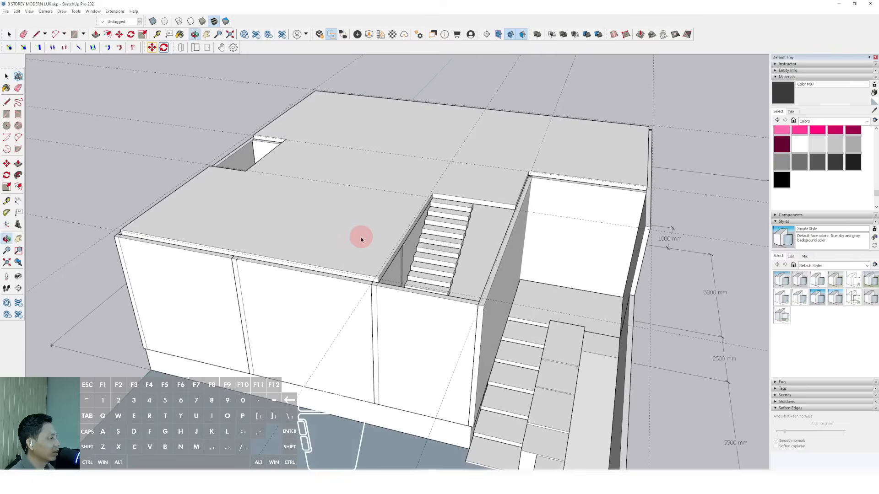
{"action": "middle_click_drag", "start_coordinate": [470, 278], "coordinate": [443, 269]}
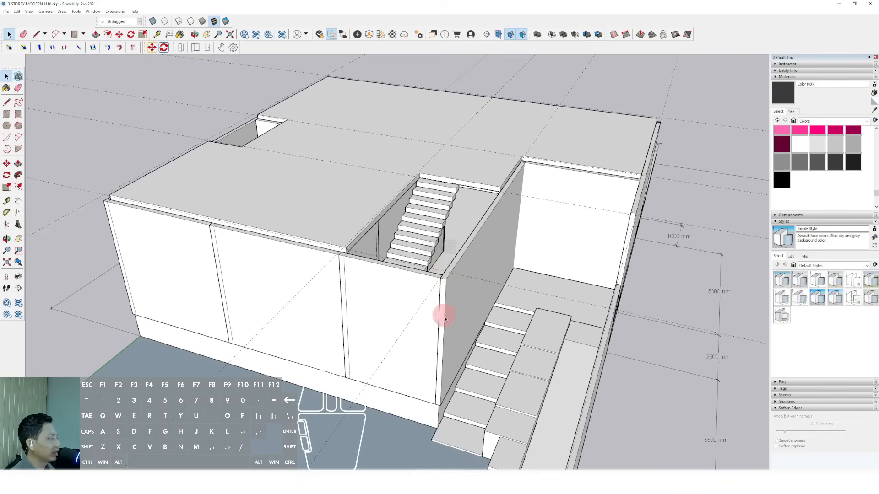
{"action": "scroll", "coordinate": [449, 372], "scroll_direction": "up", "scroll_amount": 2}
{"action": "middle_click_drag", "start_coordinate": [448, 311], "coordinate": [448, 283]}
{"action": "scroll", "coordinate": [446, 385], "scroll_direction": "up", "scroll_amount": 5}
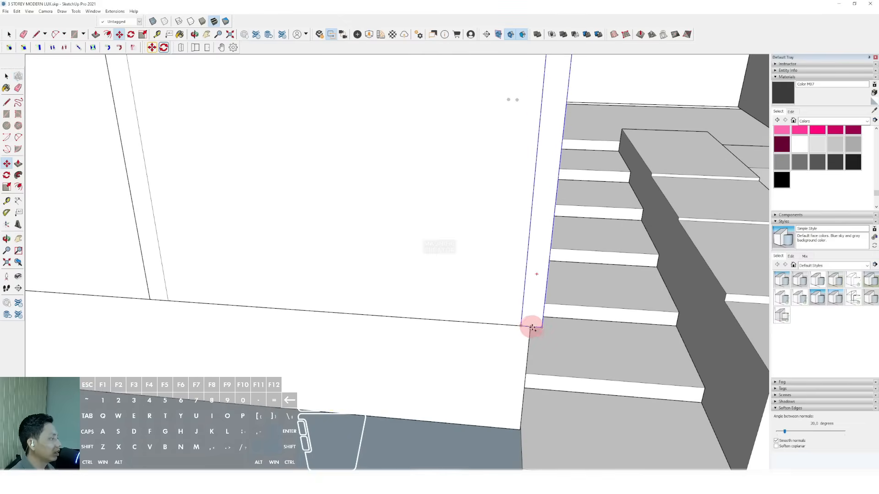
{"action": "scroll", "coordinate": [532, 328], "scroll_direction": "down", "scroll_amount": 5}
{"action": "mouse_move", "coordinate": [496, 353]}
{"action": "middle_mouse_down"}
{"action": "mouse_move", "coordinate": [436, 262]}
{"action": "mouse_move", "coordinate": [418, 273]}
{"action": "middle_mouse_up"}
{"action": "scroll", "coordinate": [437, 276], "scroll_direction": "up", "scroll_amount": 5}
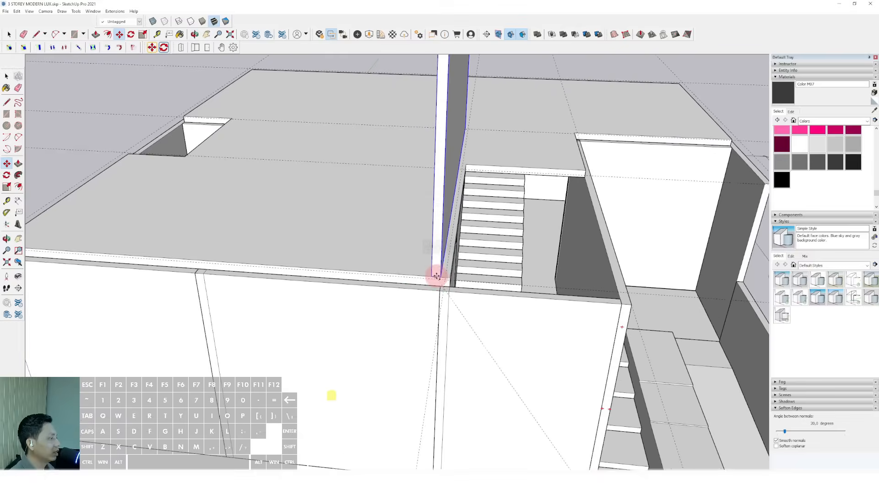
{"action": "scroll", "coordinate": [437, 275], "scroll_direction": "up", "scroll_amount": 2}
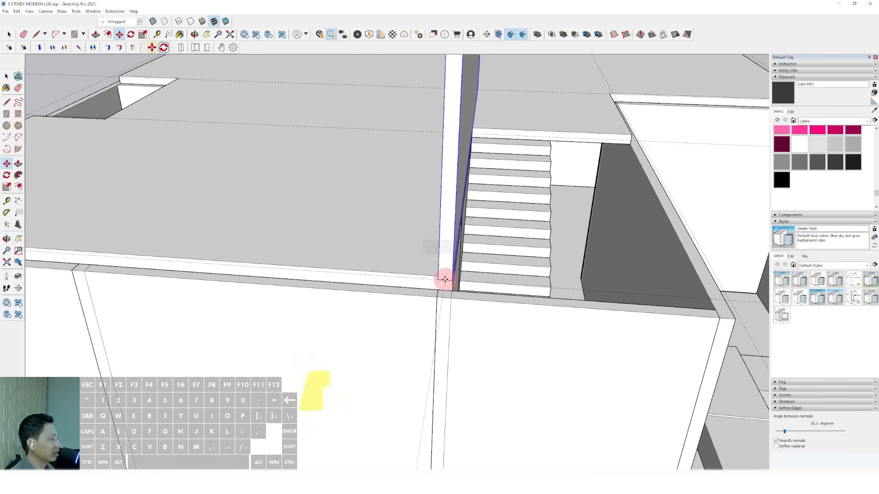
{"action": "key", "text": "space"}
- Push/Pull the rear end of the stair-side wall copy to the guide aligned with the shaft's front wall
{"action": "scroll", "coordinate": [445, 279], "scroll_direction": "down", "scroll_amount": 8}
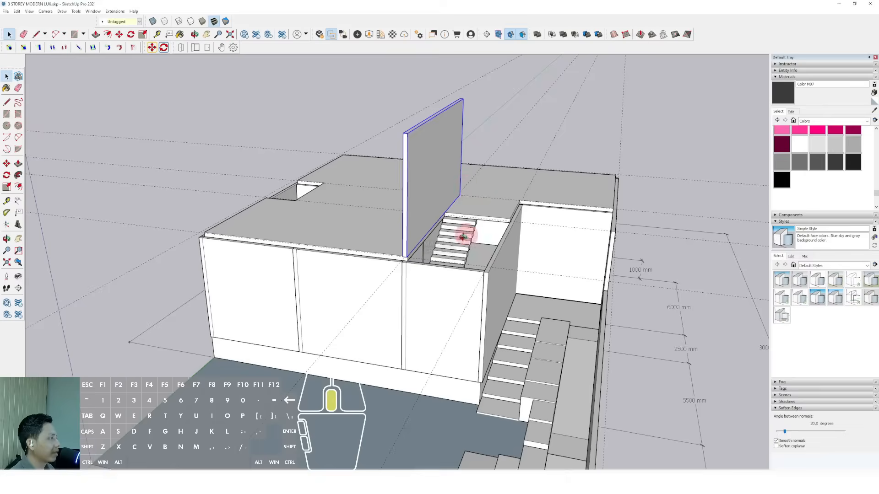
{"action": "mouse_move", "coordinate": [463, 237]}
{"action": "middle_mouse_down"}
{"action": "mouse_move", "coordinate": [424, 229]}
{"action": "mouse_move", "coordinate": [361, 343]}
{"action": "mouse_move", "coordinate": [263, 304]}
{"action": "mouse_move", "coordinate": [289, 234]}
{"action": "middle_mouse_up"}
{"action": "scroll", "coordinate": [426, 225], "scroll_direction": "up", "scroll_amount": 5}
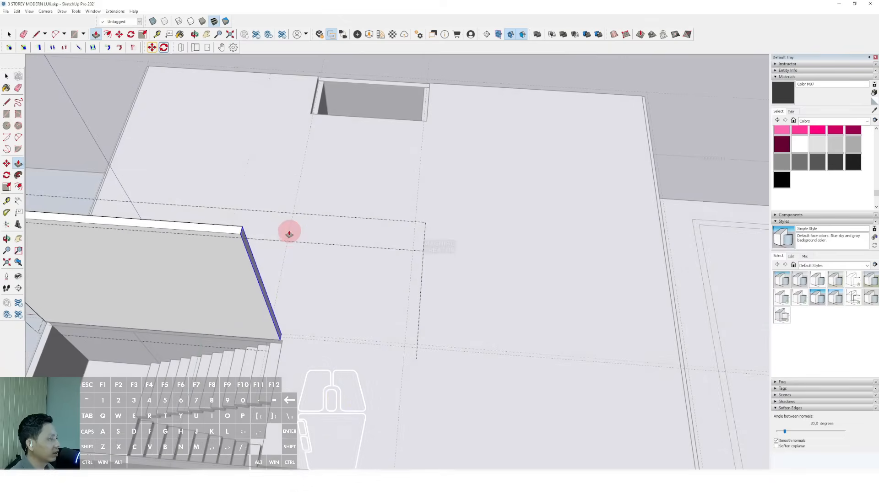
{"action": "key", "text": "space"}
{"action": "scroll", "coordinate": [384, 255], "scroll_direction": "down", "scroll_amount": 4}
{"action": "left_click", "coordinate": [339, 224]}
- Copy the stair-side wall toward the rear, placing its near end at the crossing with the guide along the shaft's rear wall
{"action": "scroll", "coordinate": [269, 274], "scroll_direction": "up", "scroll_amount": 2}
{"action": "left_click", "coordinate": [269, 272]}
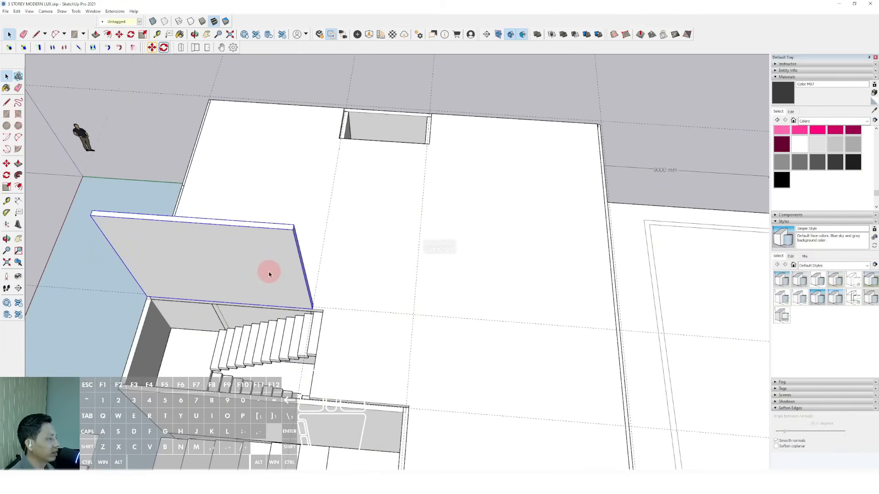
{"action": "middle_click_drag", "start_coordinate": [306, 272], "coordinate": [392, 273], "text": "shift"}
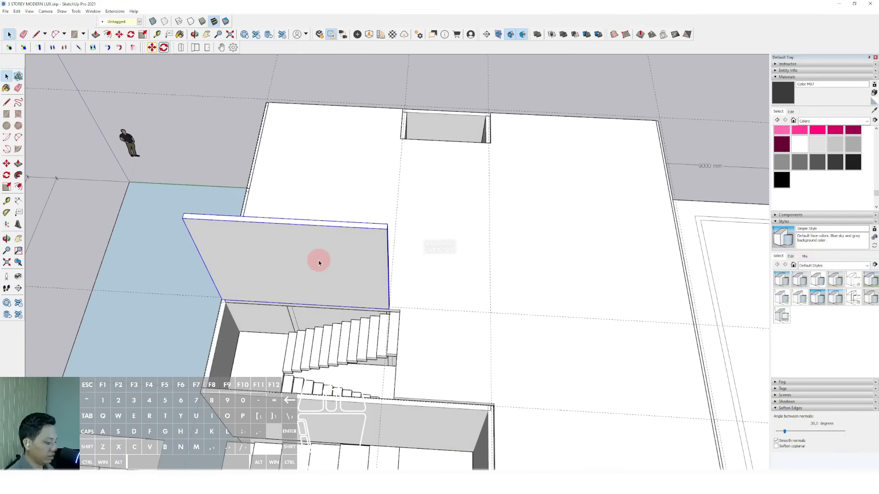
{"action": "left_click", "coordinate": [246, 241]}
{"action": "scroll", "coordinate": [274, 249], "scroll_direction": "down", "scroll_amount": 1}
{"action": "left_click", "coordinate": [487, 261]}
{"action": "scroll", "coordinate": [463, 314], "scroll_direction": "up", "scroll_amount": 5}
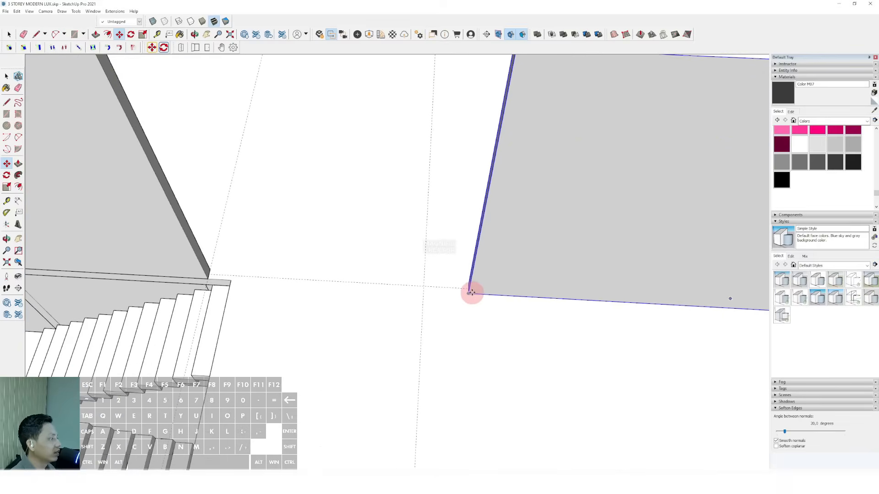
{"action": "left_click", "coordinate": [426, 300]}
{"action": "key", "text": "space"}
{"action": "scroll", "coordinate": [481, 298], "scroll_direction": "down", "scroll_amount": 6}
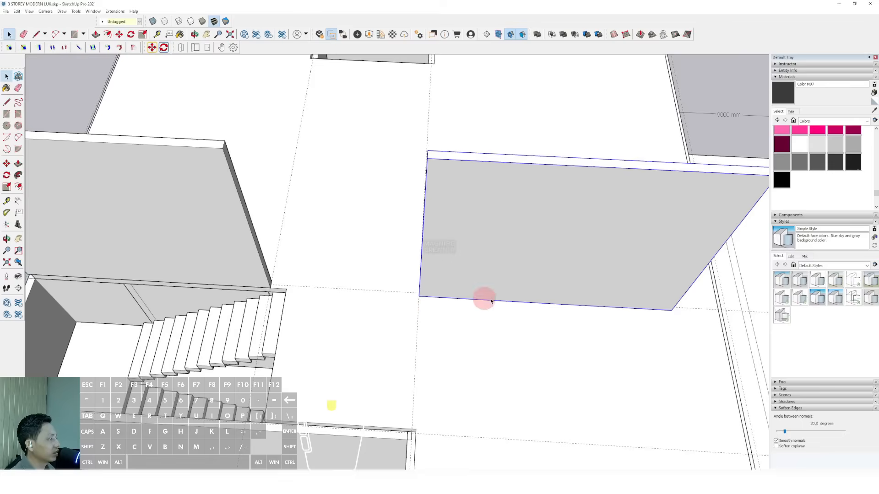
- Extend the rear interior wall copy with Push/Pull until its end reaches the rear wall
{"action": "middle_click_drag", "start_coordinate": [396, 241], "coordinate": [336, 286]}
{"action": "key", "text": "p"}
{"action": "scroll", "coordinate": [348, 293], "scroll_direction": "up", "scroll_amount": 2}
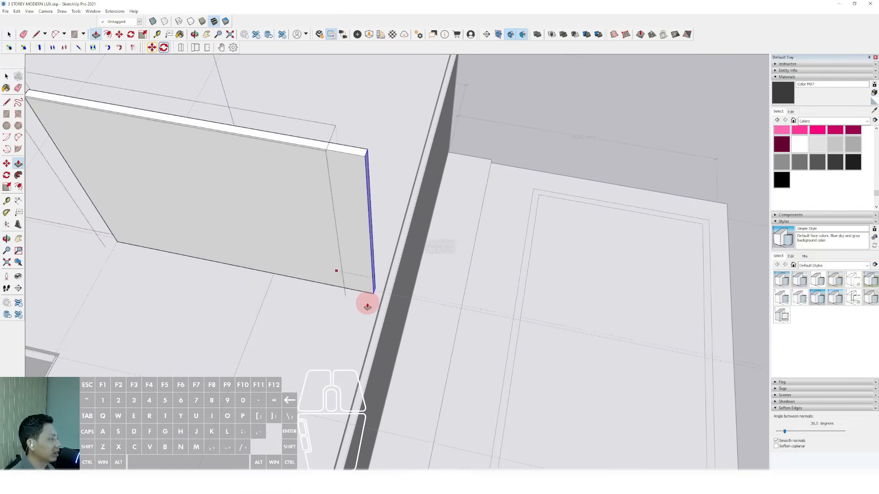
{"action": "key", "text": "space"}
{"action": "scroll", "coordinate": [382, 308], "scroll_direction": "down", "scroll_amount": 3}
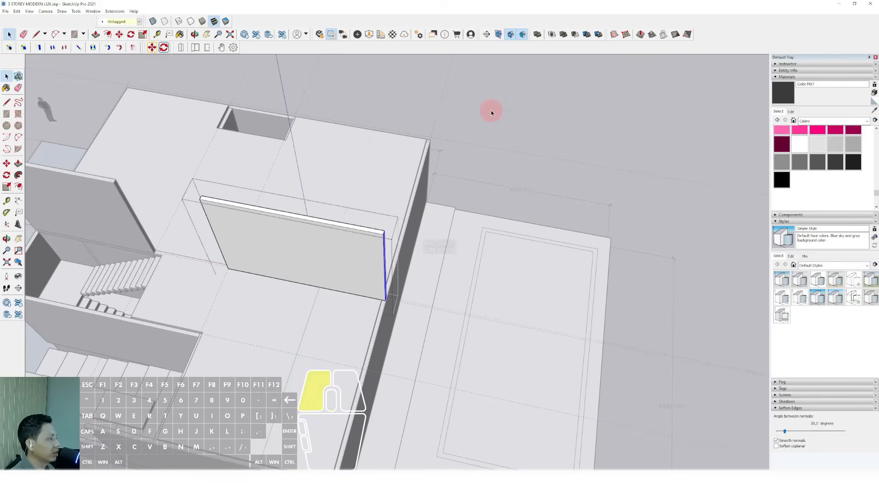
{"action": "left_click", "coordinate": [490, 110]}
- Copy the rear interior wall onto the shaft-side outer wall, snapping its lower corner to the outer guide intersection beside the shaft
{"action": "middle_click_drag", "start_coordinate": [297, 262], "coordinate": [533, 221]}
{"action": "scroll", "coordinate": [458, 231], "scroll_direction": "up", "scroll_amount": 2}
{"action": "middle_click_drag", "start_coordinate": [394, 247], "coordinate": [536, 270]}
{"action": "middle_click_drag", "start_coordinate": [409, 317], "coordinate": [579, 310], "text": "shift"}
{"action": "left_click", "coordinate": [557, 284]}
{"action": "scroll", "coordinate": [557, 284], "scroll_direction": "up", "scroll_amount": 3}
{"action": "scroll", "coordinate": [578, 316], "scroll_direction": "up", "scroll_amount": 2}
{"action": "key", "text": "m"}
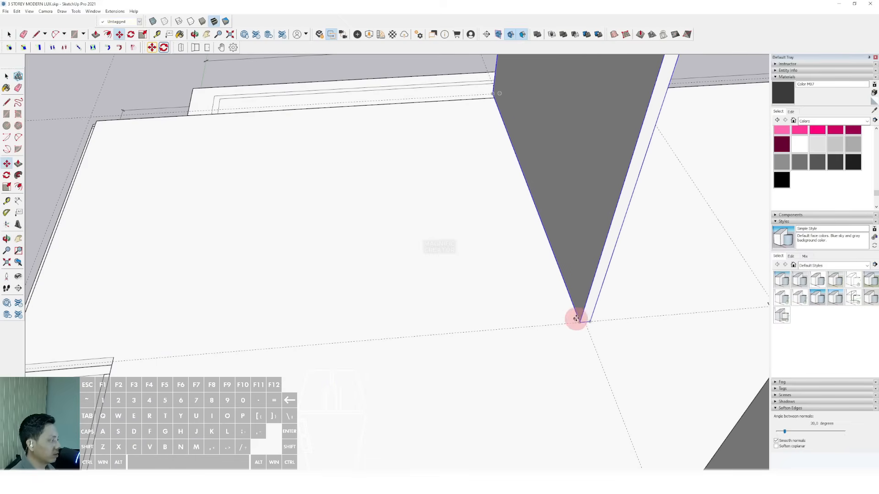
{"action": "left_click", "coordinate": [572, 323]}
{"action": "scroll", "coordinate": [549, 323], "scroll_direction": "down", "scroll_amount": 2, "text": "shift"}
{"action": "middle_click_drag", "start_coordinate": [441, 313], "coordinate": [696, 276], "text": "shift"}
{"action": "middle_click_drag", "start_coordinate": [464, 288], "coordinate": [580, 251], "text": "shift"}
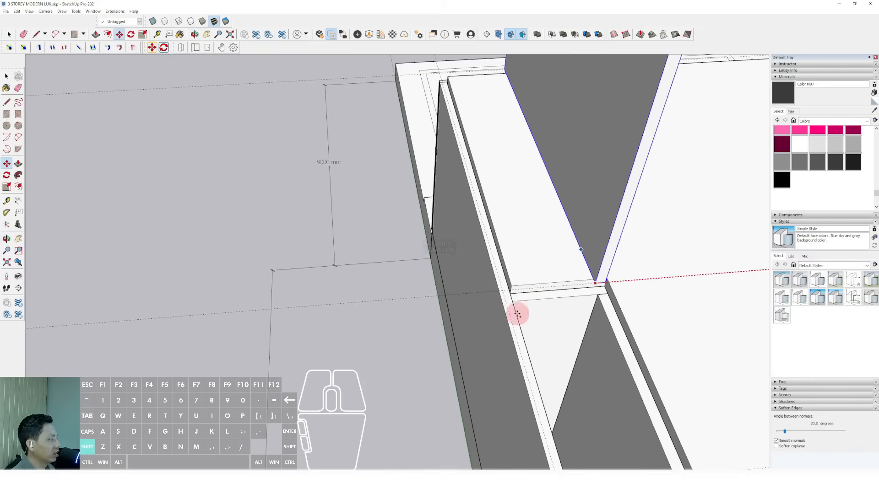
{"action": "left_click", "coordinate": [495, 324], "text": "shift"}
{"action": "scroll", "coordinate": [471, 249], "scroll_direction": "down", "scroll_amount": 5}
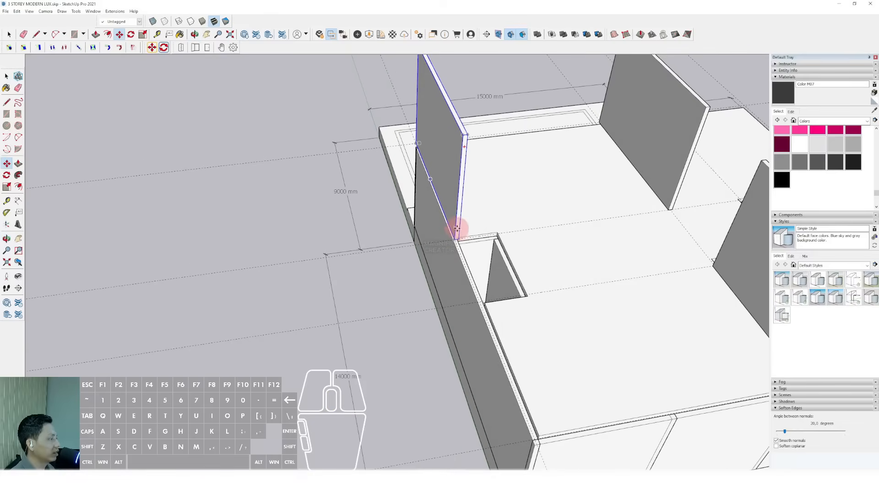
- Extend the shaft-side outer wall copy with Push/Pull past the shaft to the front edge of the house
{"action": "double_click", "coordinate": [458, 209]}
{"action": "scroll", "coordinate": [460, 202], "scroll_direction": "up", "scroll_amount": 2}
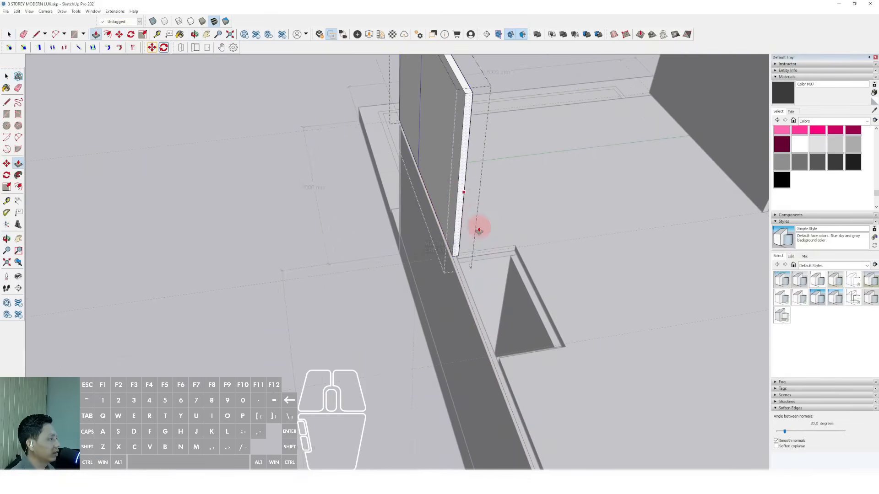
{"action": "scroll", "coordinate": [479, 229], "scroll_direction": "down", "scroll_amount": 3}
{"action": "middle_click_drag", "start_coordinate": [478, 229], "coordinate": [412, 169], "text": "shift"}
{"action": "scroll", "coordinate": [465, 315], "scroll_direction": "up", "scroll_amount": 1}
{"action": "scroll", "coordinate": [460, 330], "scroll_direction": "down", "scroll_amount": 3}
{"action": "middle_click_drag", "start_coordinate": [460, 330], "coordinate": [322, 290]}
{"action": "left_click", "coordinate": [194, 243]}
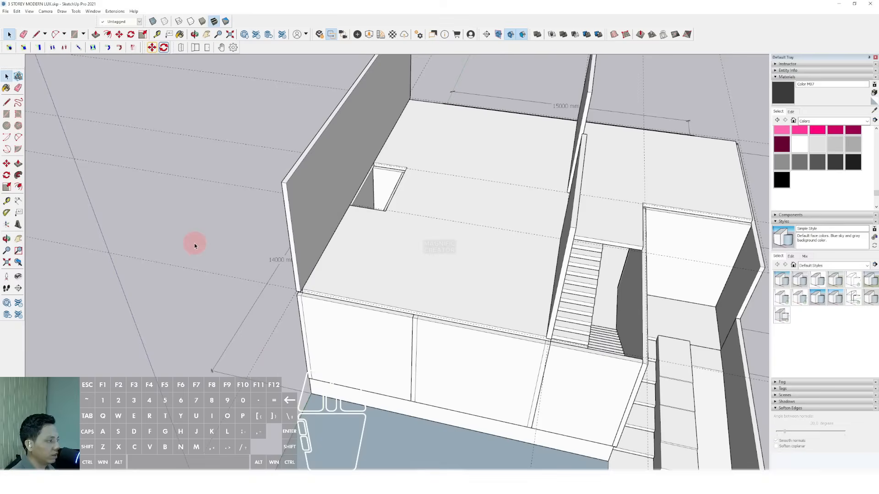
{"action": "scroll", "coordinate": [519, 235], "scroll_direction": "down", "scroll_amount": 2}
{"action": "middle_click_drag", "start_coordinate": [519, 235], "coordinate": [511, 316]}
{"action": "scroll", "coordinate": [516, 293], "scroll_direction": "up", "scroll_amount": 3}
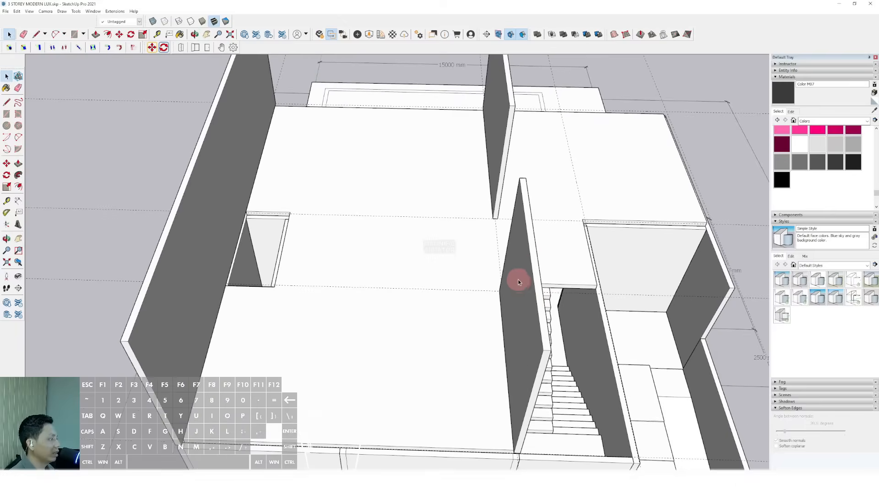
- Copy-rotate the stair-side wall by 90 degrees about its rear end so the copy points toward the shaft-side outer wall
{"action": "left_click", "coordinate": [524, 232]}
{"action": "middle_click_drag", "start_coordinate": [524, 231], "coordinate": [509, 266]}
{"action": "scroll", "coordinate": [511, 225], "scroll_direction": "up", "scroll_amount": 3}
{"action": "key", "text": "q"}
{"action": "scroll", "coordinate": [506, 195], "scroll_direction": "up", "scroll_amount": 1}
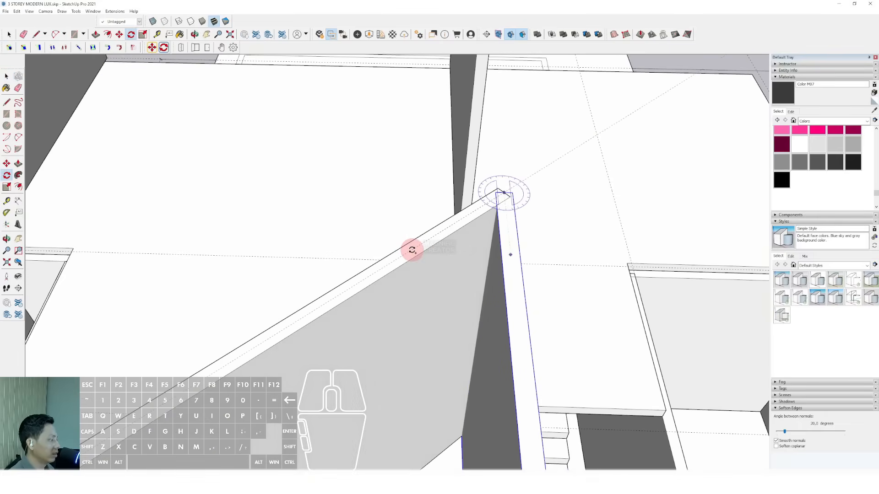
{"action": "type", "text": "90"}
{"action": "key", "text": "Return"}
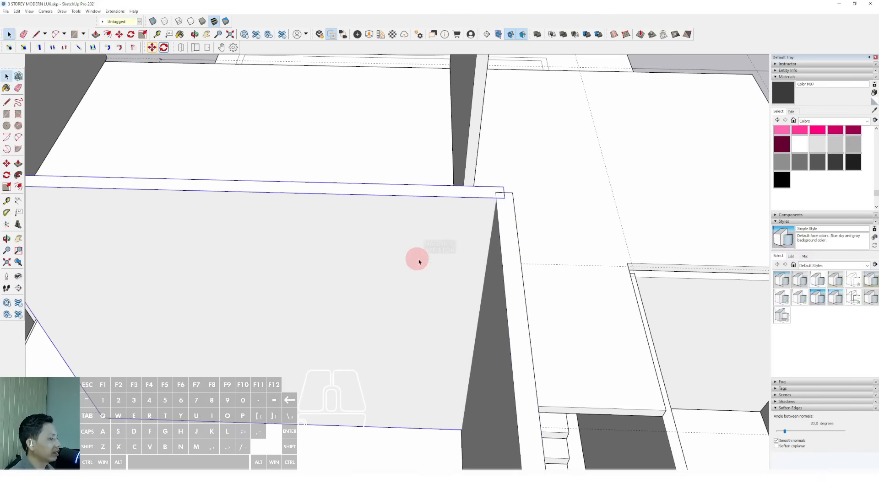
- Extend the rotated cross wall with Push/Pull until its end reaches the shaft-side outer wall
{"action": "scroll", "coordinate": [294, 290], "scroll_direction": "down", "scroll_amount": 5}
{"action": "middle_click_drag", "start_coordinate": [294, 290], "coordinate": [200, 365]}
{"action": "double_click", "coordinate": [407, 230]}
{"action": "middle_click_drag", "start_coordinate": [332, 321], "coordinate": [372, 359]}
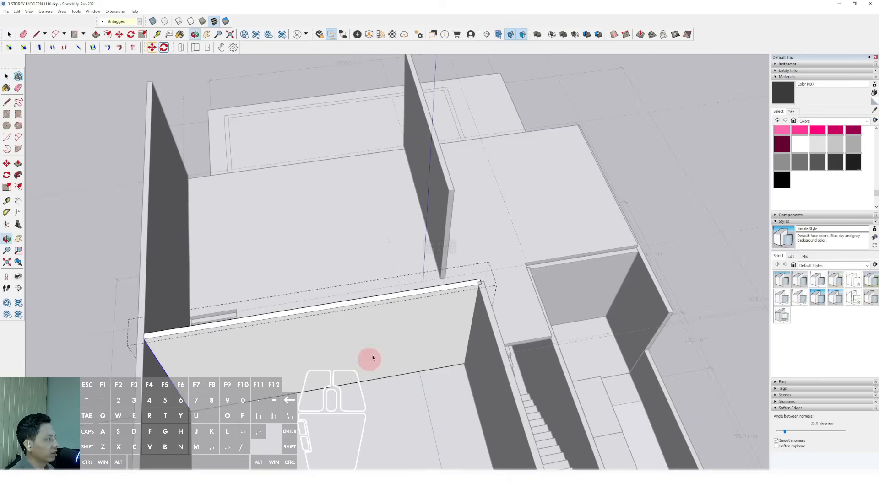
{"action": "middle_click_drag", "start_coordinate": [650, 154], "coordinate": [187, 241]}
- Copy the cross wall toward the rear, placing it against the front end of the rear interior wall
{"action": "left_click", "coordinate": [219, 219]}
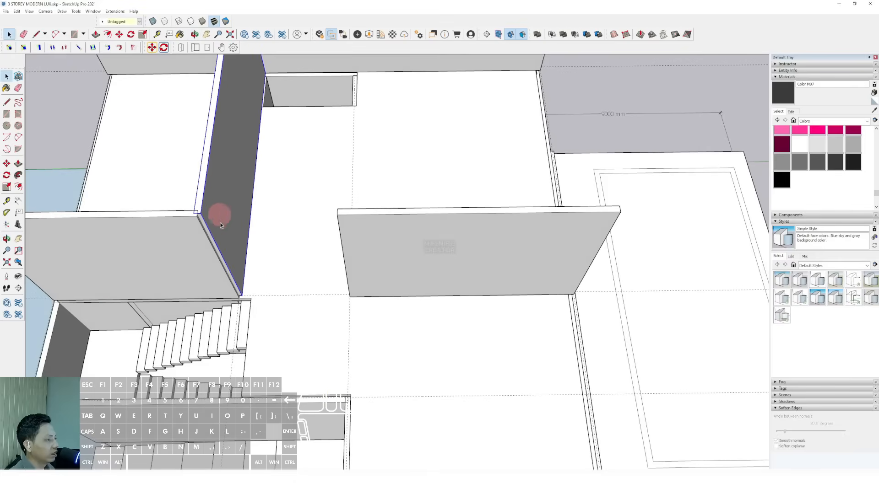
{"action": "scroll", "coordinate": [240, 281], "scroll_direction": "up", "scroll_amount": 2}
{"action": "middle_click_drag", "start_coordinate": [240, 281], "coordinate": [277, 292], "text": "shift"}
{"action": "scroll", "coordinate": [284, 240], "scroll_direction": "up", "scroll_amount": 5}
{"action": "key", "text": "m"}
{"action": "key", "text": "ctrl"}
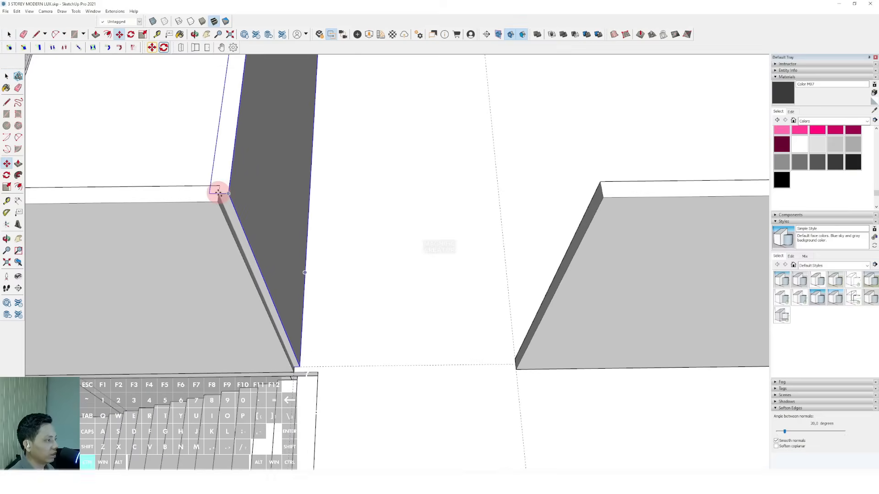
{"action": "scroll", "coordinate": [308, 196], "scroll_direction": "down", "scroll_amount": 2}
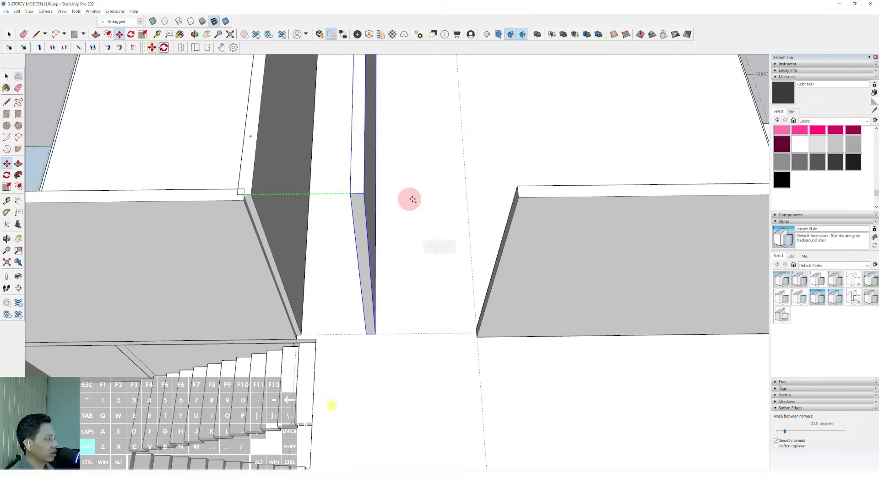
{"action": "left_click", "coordinate": [492, 197]}
{"action": "middle_click_drag", "start_coordinate": [494, 198], "coordinate": [516, 285]}
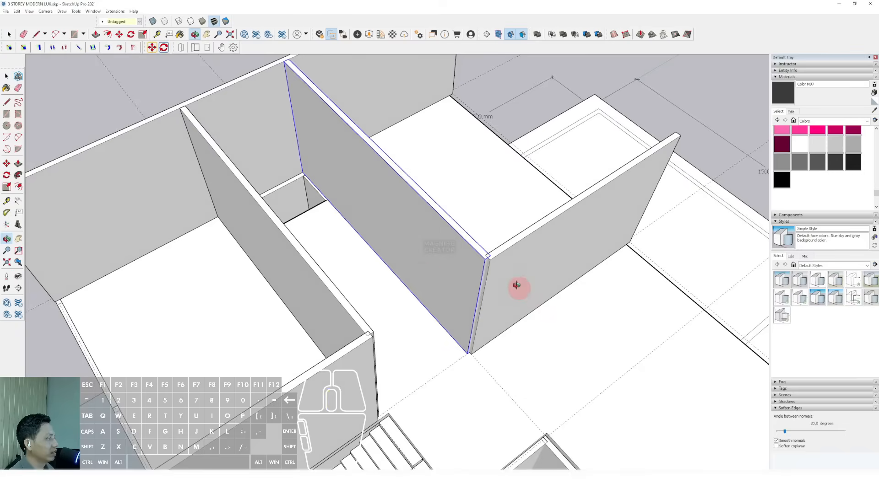
- Copy the cross wall to the rear end of the rear interior wall, closing the rear room along the back edge
{"action": "scroll", "coordinate": [463, 277], "scroll_direction": "down", "scroll_amount": 3}
{"action": "middle_click_drag", "start_coordinate": [276, 287], "coordinate": [401, 302]}
{"action": "scroll", "coordinate": [394, 280], "scroll_direction": "up", "scroll_amount": 7}
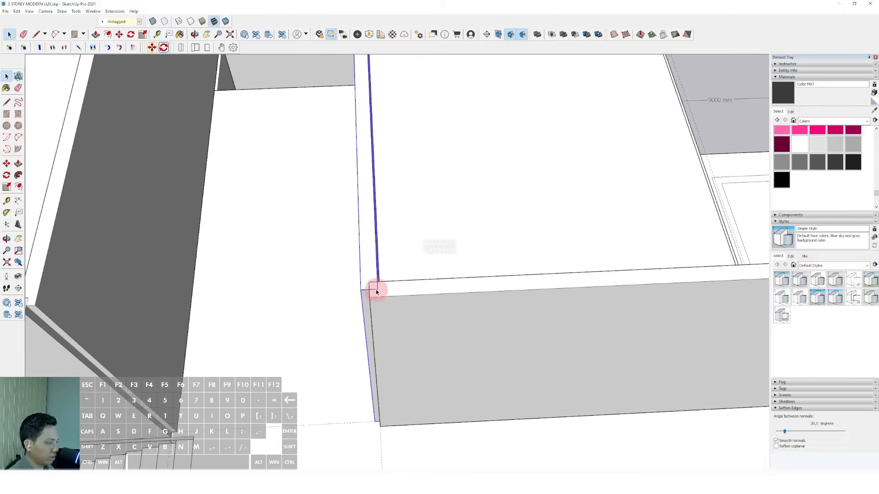
{"action": "scroll", "coordinate": [376, 292], "scroll_direction": "up", "scroll_amount": 1}
{"action": "key", "text": "m"}
{"action": "scroll", "coordinate": [515, 289], "scroll_direction": "down", "scroll_amount": 4, "text": "shift"}
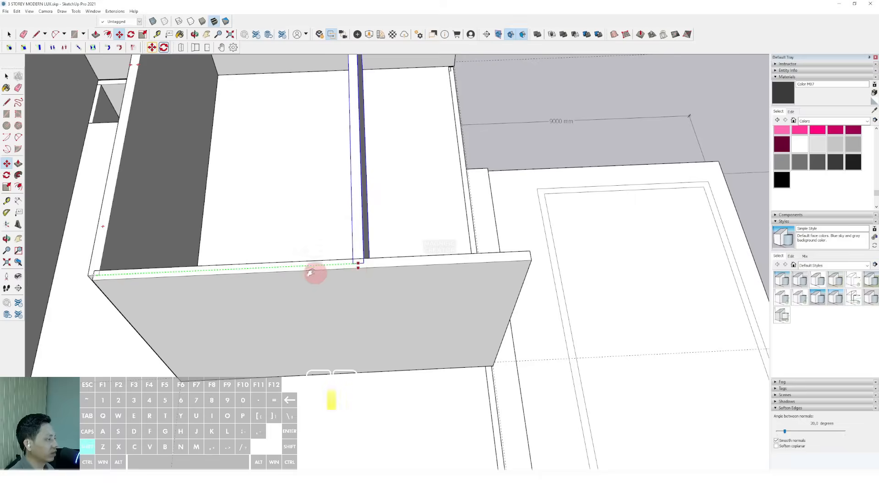
{"action": "scroll", "coordinate": [314, 270], "scroll_direction": "up", "scroll_amount": 4, "text": "shift"}
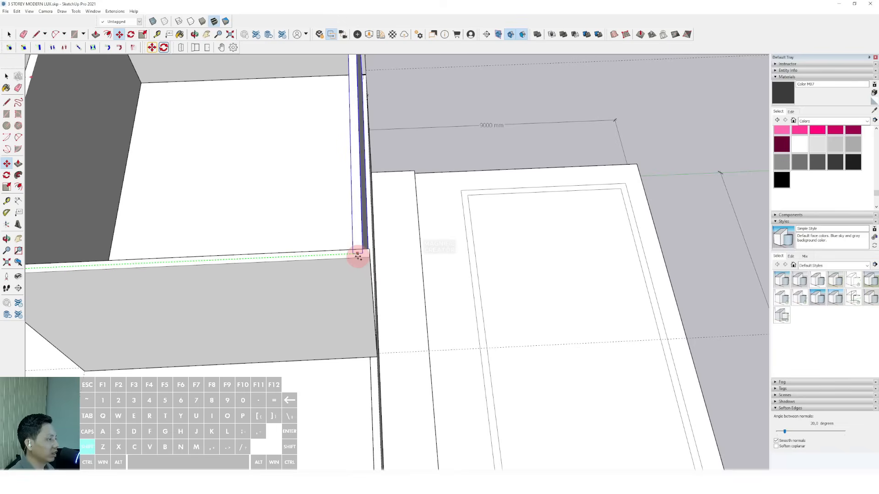
{"action": "scroll", "coordinate": [358, 255], "scroll_direction": "up", "scroll_amount": 1}
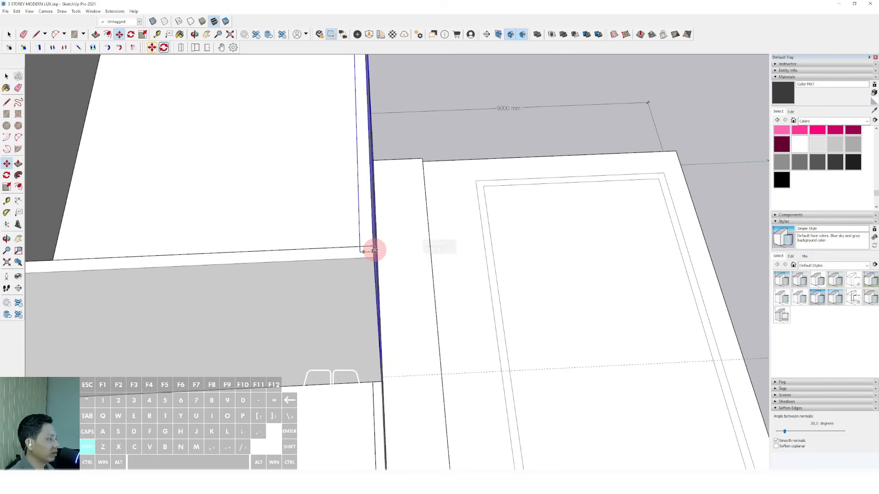
{"action": "key", "text": "space"}
- Copy the first cross wall to the front end of the stair-side wall, closing the front room along the house front
{"action": "scroll", "coordinate": [500, 277], "scroll_direction": "down", "scroll_amount": 5}
{"action": "middle_click_drag", "start_coordinate": [338, 265], "coordinate": [452, 255]}
{"action": "scroll", "coordinate": [306, 301], "scroll_direction": "up", "scroll_amount": 2}
{"action": "scroll", "coordinate": [455, 204], "scroll_direction": "up", "scroll_amount": 3}
{"action": "scroll", "coordinate": [369, 249], "scroll_direction": "up", "scroll_amount": 3}
{"action": "scroll", "coordinate": [417, 269], "scroll_direction": "up", "scroll_amount": 3}
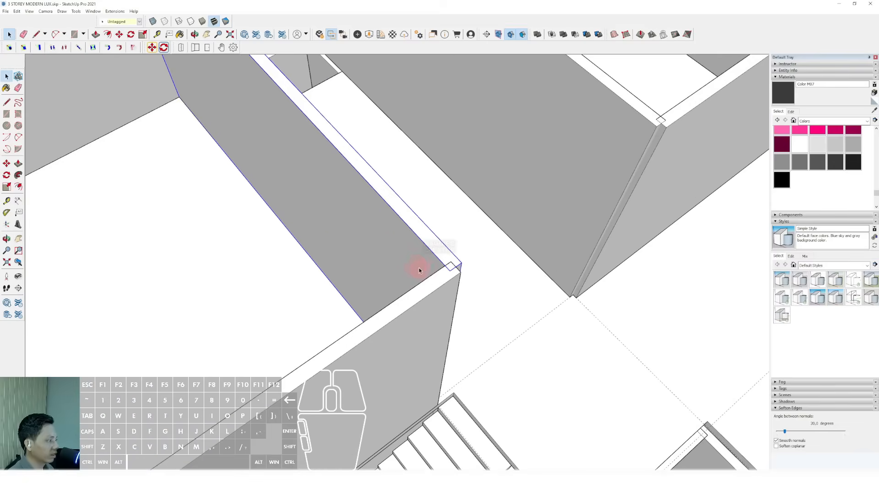
{"action": "scroll", "coordinate": [419, 284], "scroll_direction": "up", "scroll_amount": 2}
{"action": "scroll", "coordinate": [418, 284], "scroll_direction": "up", "scroll_amount": 1}
{"action": "key", "text": "m"}
{"action": "scroll", "coordinate": [459, 269], "scroll_direction": "down", "scroll_amount": 6}
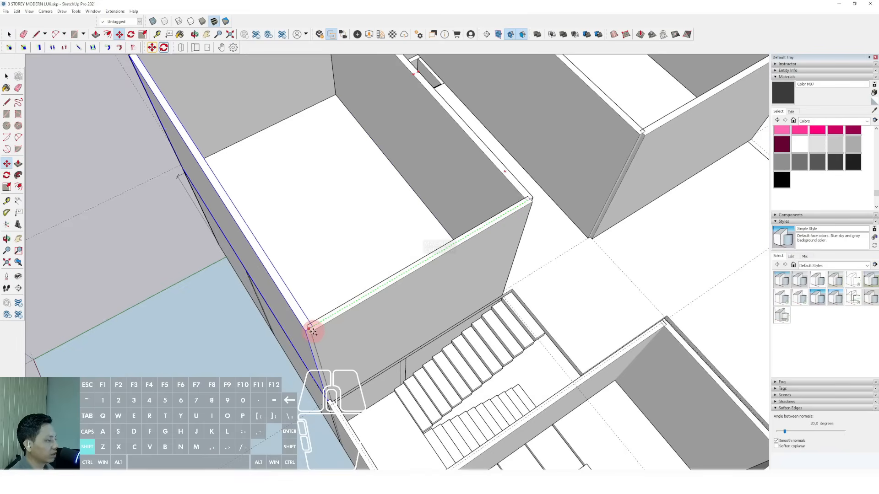
{"action": "scroll", "coordinate": [363, 269], "scroll_direction": "down", "scroll_amount": 8}
{"action": "middle_click_drag", "start_coordinate": [369, 280], "coordinate": [428, 320]}
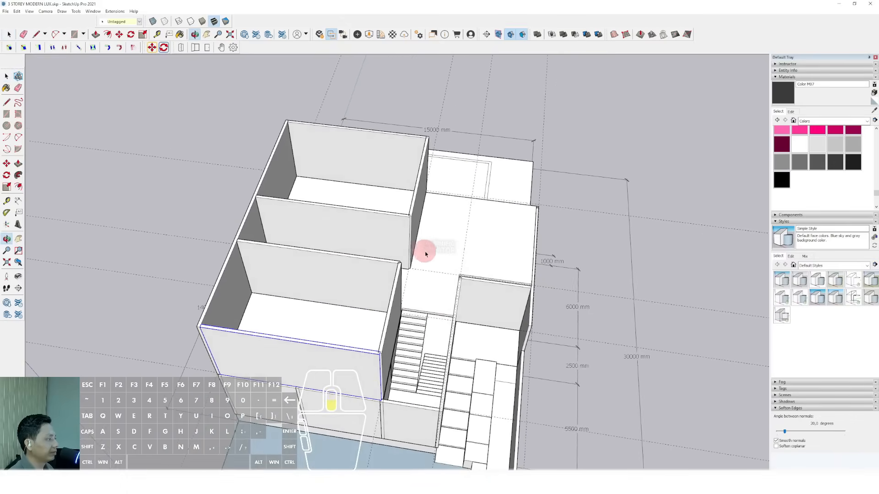
- Examine the open part of the upper floor slab beside the rear room and above the side passage
{"action": "middle_click_drag", "start_coordinate": [425, 255], "coordinate": [416, 376], "text": "shift"}
{"action": "mouse_move", "coordinate": [410, 202]}
{"action": "middle_mouse_down"}
{"action": "mouse_move", "coordinate": [421, 249]}
{"action": "mouse_move", "coordinate": [398, 235]}
{"action": "mouse_move", "coordinate": [401, 211]}
{"action": "mouse_move", "coordinate": [409, 214]}
{"action": "middle_mouse_up"}
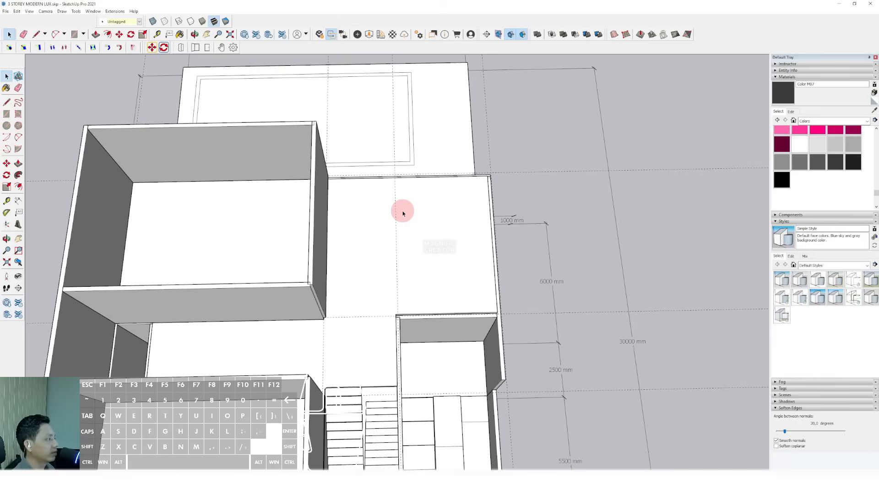
{"action": "scroll", "coordinate": [402, 213], "scroll_direction": "down", "scroll_amount": 3}
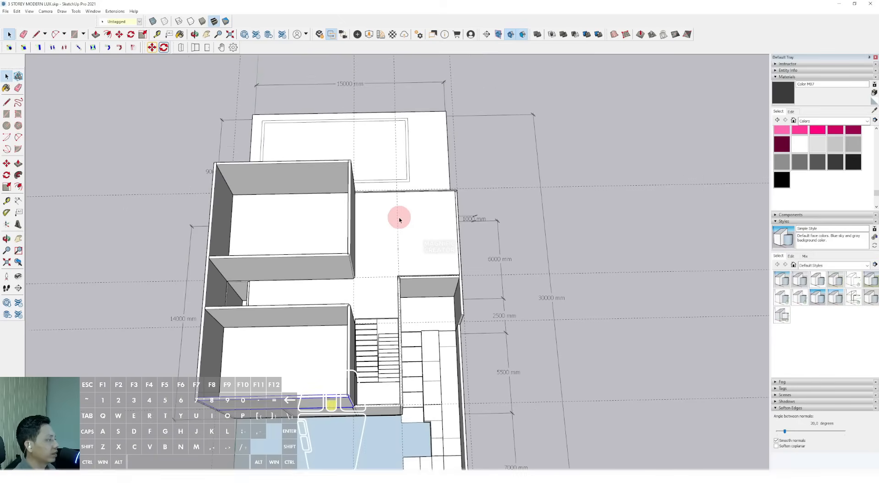
{"action": "scroll", "coordinate": [400, 219], "scroll_direction": "up", "scroll_amount": 2}
{"action": "middle_click_drag", "start_coordinate": [389, 227], "coordinate": [341, 216], "text": "shift"}
{"action": "scroll", "coordinate": [366, 252], "scroll_direction": "up", "scroll_amount": 1}
{"action": "scroll", "coordinate": [358, 276], "scroll_direction": "down", "scroll_amount": 2}
{"action": "scroll", "coordinate": [351, 278], "scroll_direction": "up", "scroll_amount": 2}
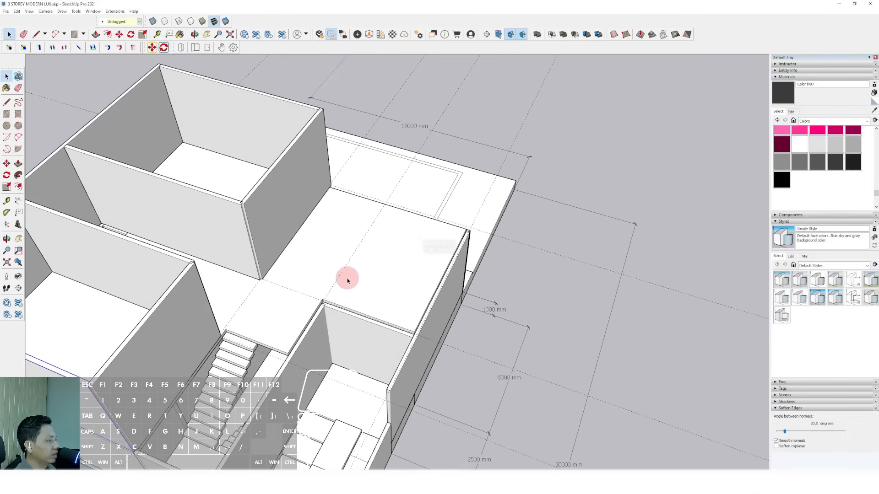
{"action": "scroll", "coordinate": [347, 280], "scroll_direction": "up", "scroll_amount": 1}
{"action": "middle_click_drag", "start_coordinate": [347, 280], "coordinate": [399, 207]}
{"action": "scroll", "coordinate": [403, 213], "scroll_direction": "down", "scroll_amount": 2}
{"action": "scroll", "coordinate": [395, 283], "scroll_direction": "up", "scroll_amount": 1}
- Copy the lower-floor wall at the end of the side passage straight up onto the edge of the upper slab
{"action": "left_click", "coordinate": [396, 268]}
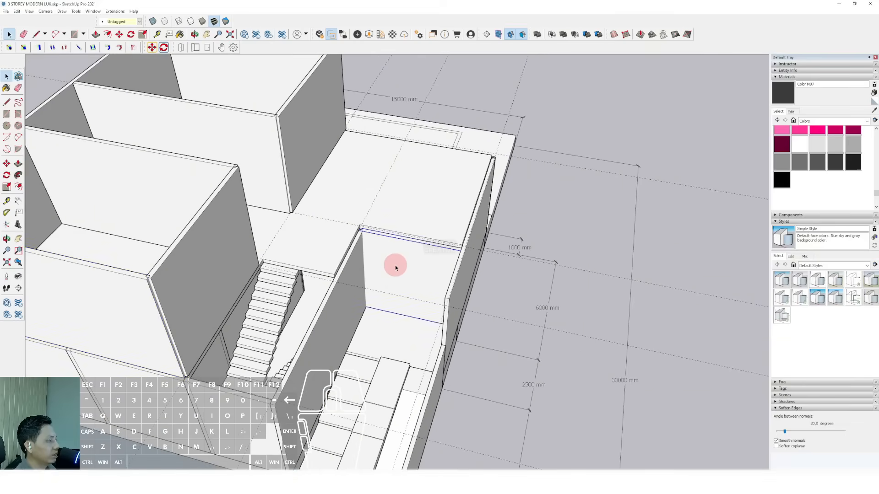
{"action": "middle_click_drag", "start_coordinate": [390, 265], "coordinate": [293, 252]}
{"action": "scroll", "coordinate": [377, 315], "scroll_direction": "down", "scroll_amount": 1}
{"action": "scroll", "coordinate": [369, 309], "scroll_direction": "up", "scroll_amount": 1}
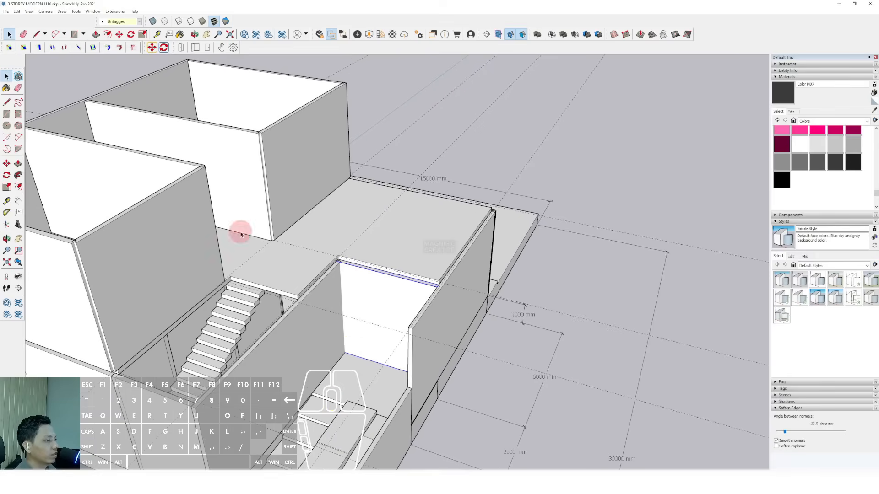
{"action": "scroll", "coordinate": [298, 281], "scroll_direction": "up", "scroll_amount": 2}
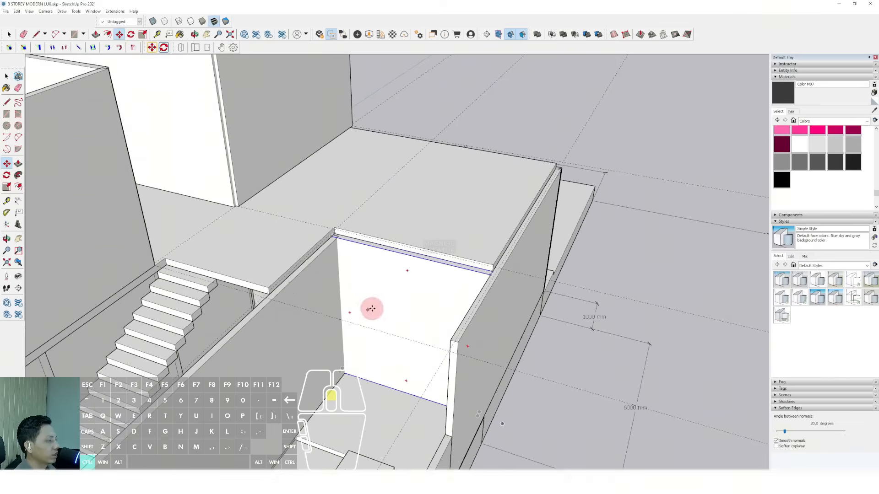
{"action": "left_click", "coordinate": [396, 315]}
{"action": "scroll", "coordinate": [394, 284], "scroll_direction": "down", "scroll_amount": 1}
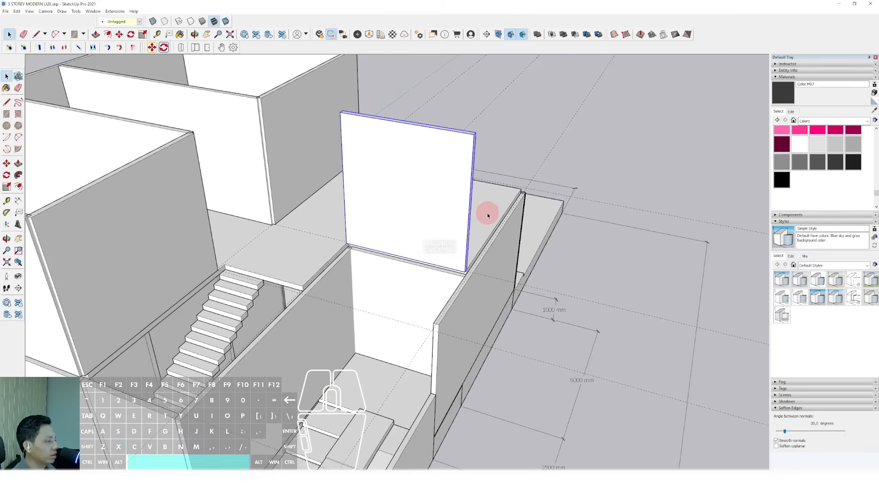
- Copy the raised passage wall to the slab's rear edge, aligning it with the back wall of the rear room
{"action": "middle_click_drag", "start_coordinate": [488, 215], "coordinate": [412, 248]}
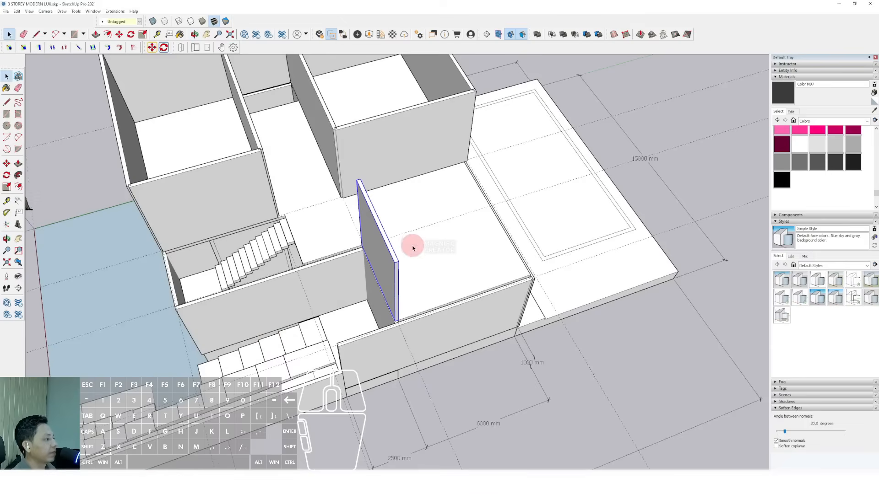
{"action": "scroll", "coordinate": [413, 249], "scroll_direction": "up", "scroll_amount": 8}
{"action": "key", "text": "m"}
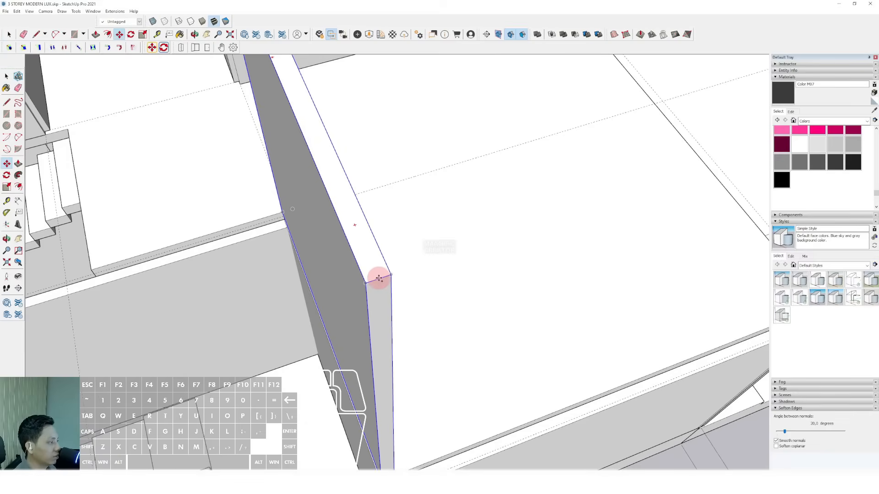
{"action": "scroll", "coordinate": [406, 264], "scroll_direction": "down", "scroll_amount": 6}
{"action": "middle_click_drag", "start_coordinate": [469, 249], "coordinate": [362, 326], "text": "shift"}
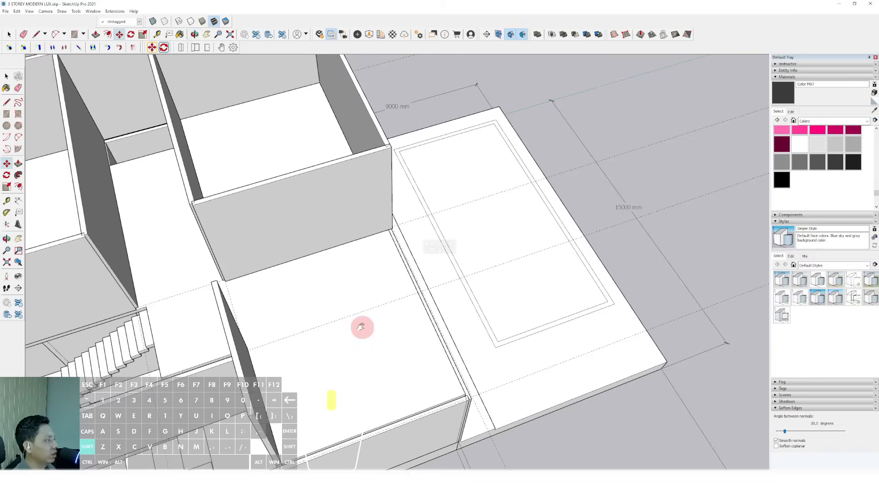
{"action": "left_click_drag", "start_coordinate": [357, 283], "coordinate": [388, 148]}
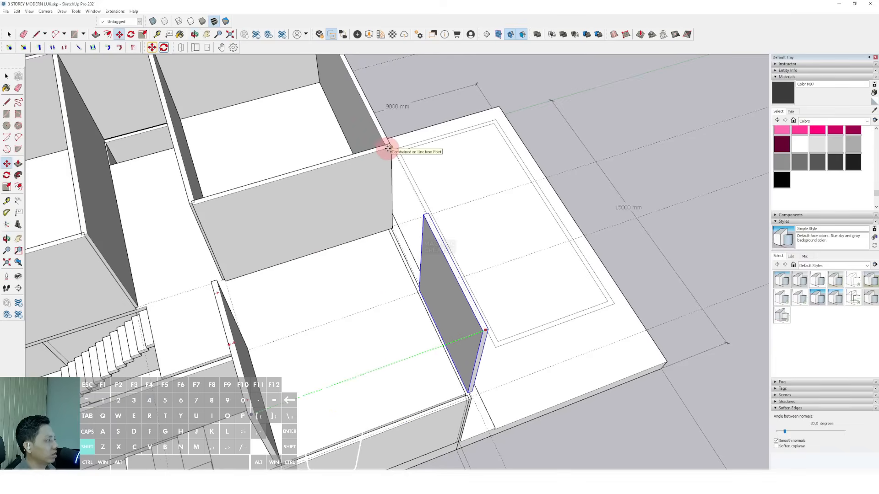
{"action": "scroll", "coordinate": [419, 226], "scroll_direction": "up", "scroll_amount": 4}
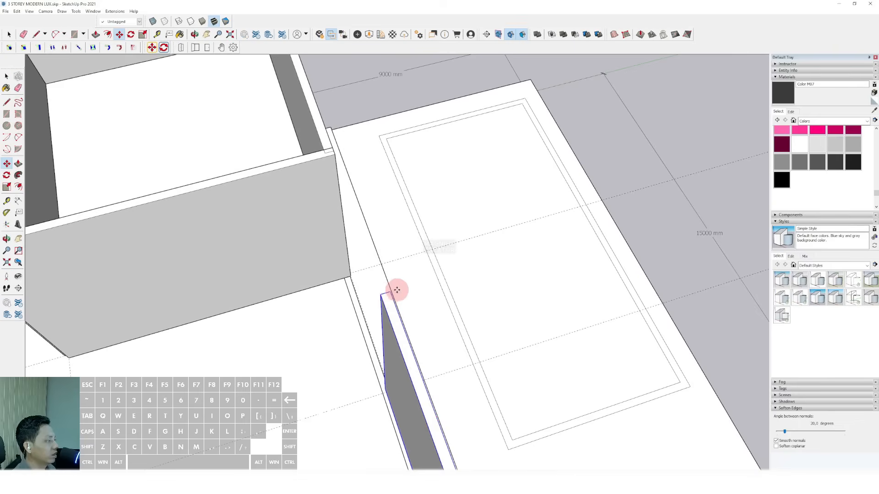
{"action": "left_click_drag", "start_coordinate": [339, 159], "coordinate": [335, 156]}
- Extend the new rear wall segment with Push/Pull until it meets the corner of the rear room
{"action": "scroll", "coordinate": [332, 212], "scroll_direction": "down", "scroll_amount": 3}
{"action": "middle_click_drag", "start_coordinate": [335, 298], "coordinate": [418, 257]}
{"action": "scroll", "coordinate": [453, 297], "scroll_direction": "down", "scroll_amount": 3}
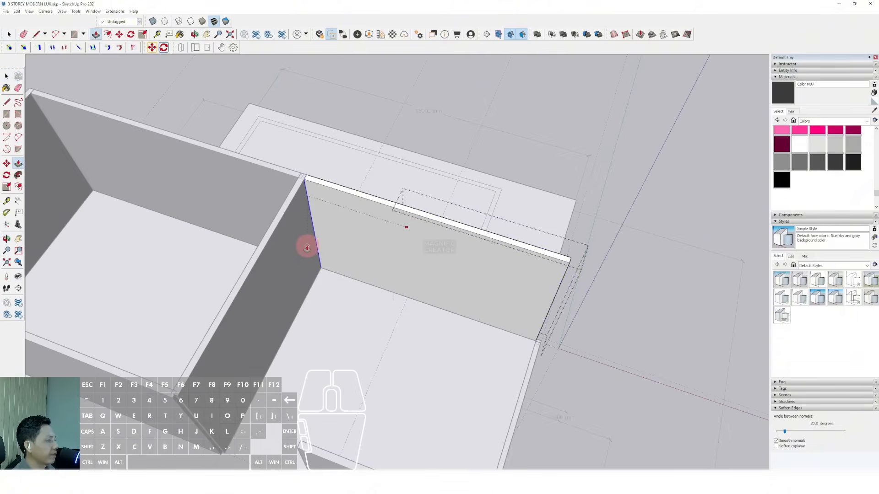
- Copy the rear interior wall to the slab's opposite outer edge, aligning it with the end of the back wall
{"action": "middle_click_drag", "start_coordinate": [306, 240], "coordinate": [280, 266]}
{"action": "scroll", "coordinate": [280, 265], "scroll_direction": "up", "scroll_amount": 4}
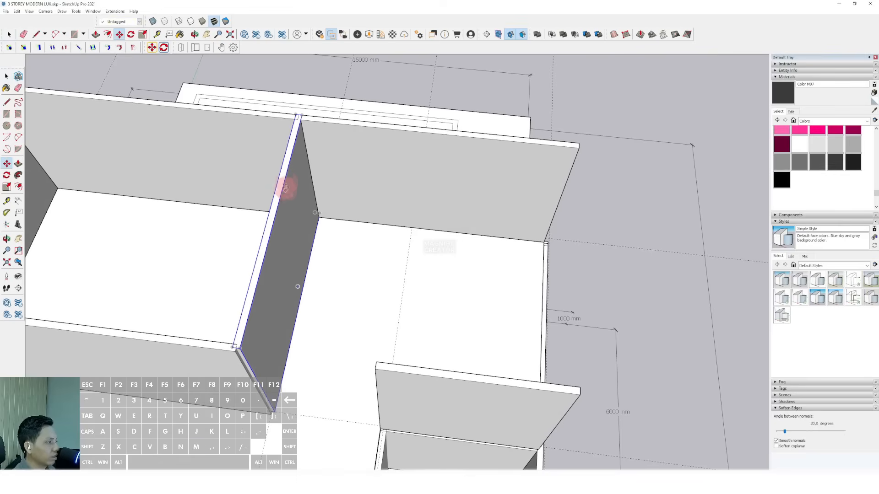
{"action": "scroll", "coordinate": [303, 174], "scroll_direction": "down", "scroll_amount": 2, "text": "shift"}
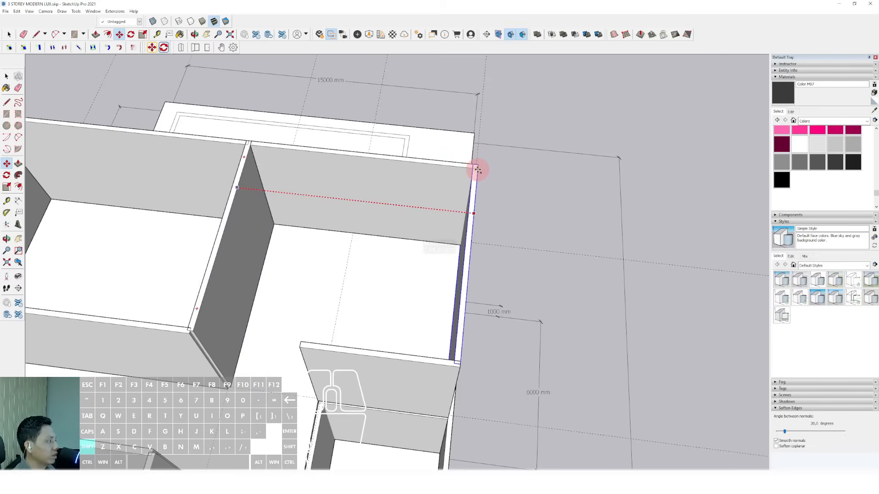
{"action": "middle_click_drag", "start_coordinate": [443, 226], "coordinate": [385, 158]}
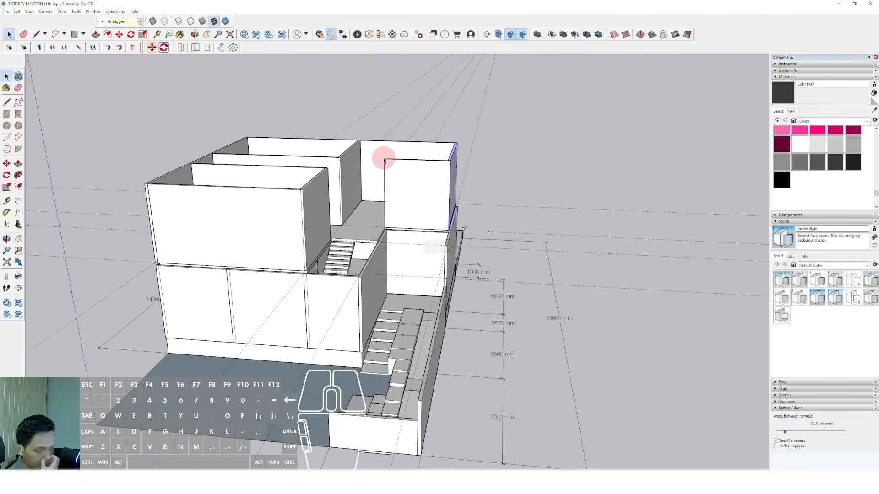
- Copy the staircase vertically upward so the new flights rise from the upper floor slab
{"action": "scroll", "coordinate": [375, 273], "scroll_direction": "up", "scroll_amount": 4}
{"action": "scroll", "coordinate": [381, 248], "scroll_direction": "down", "scroll_amount": 3}
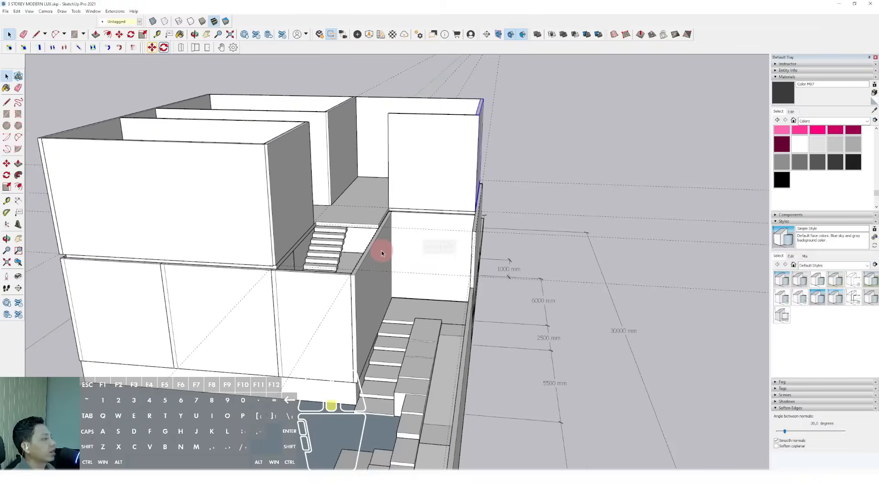
{"action": "middle_click_drag", "start_coordinate": [380, 247], "coordinate": [343, 235]}
{"action": "scroll", "coordinate": [374, 300], "scroll_direction": "up", "scroll_amount": 1}
{"action": "left_click", "coordinate": [350, 273]}
{"action": "scroll", "coordinate": [436, 328], "scroll_direction": "up", "scroll_amount": 2}
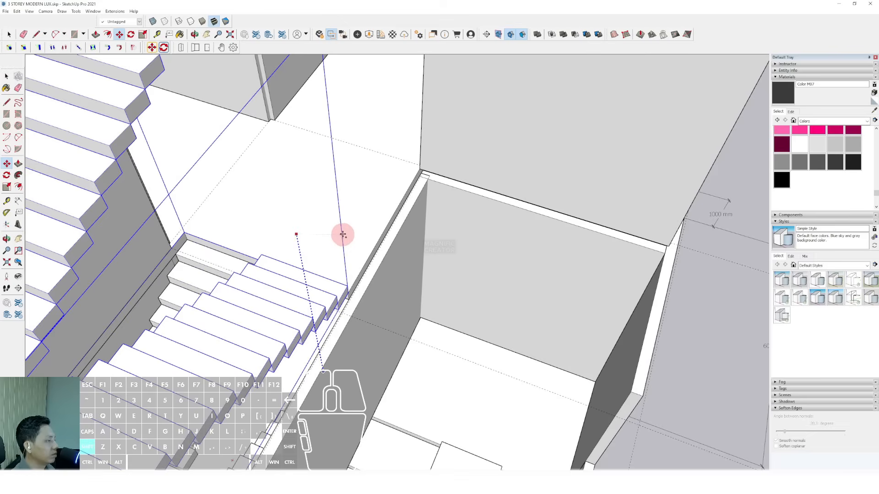
{"action": "key", "text": "space"}
{"action": "scroll", "coordinate": [372, 238], "scroll_direction": "down", "scroll_amount": 4}
{"action": "middle_click_drag", "start_coordinate": [449, 271], "coordinate": [299, 236]}
{"action": "scroll", "coordinate": [368, 236], "scroll_direction": "up", "scroll_amount": 2}
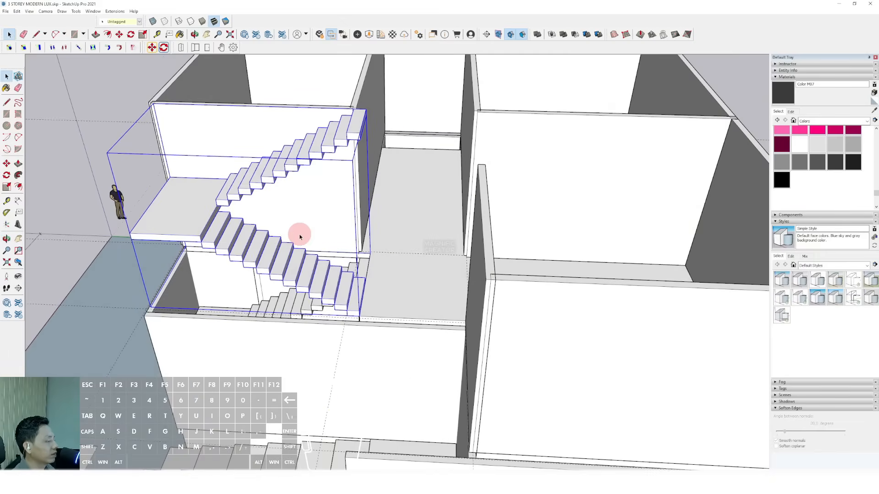
{"action": "scroll", "coordinate": [359, 244], "scroll_direction": "down", "scroll_amount": 3}
{"action": "middle_click_drag", "start_coordinate": [343, 220], "coordinate": [501, 302]}
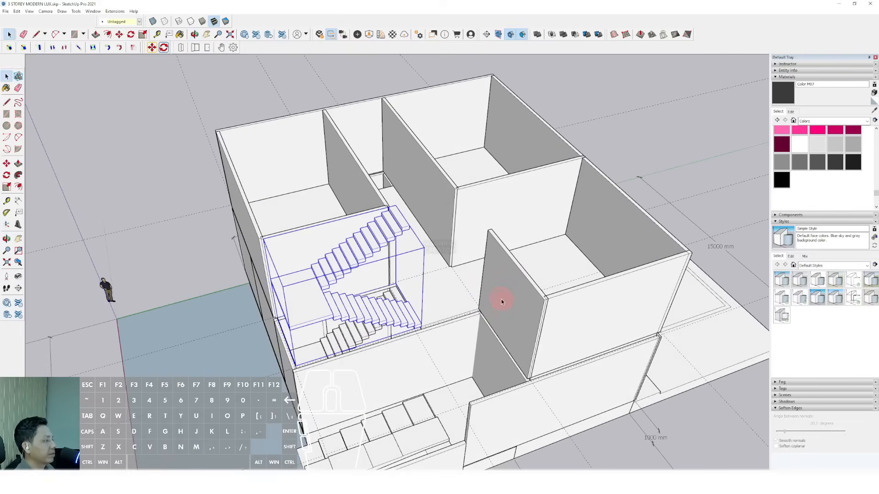
{"action": "middle_click_drag", "start_coordinate": [481, 262], "coordinate": [512, 266]}
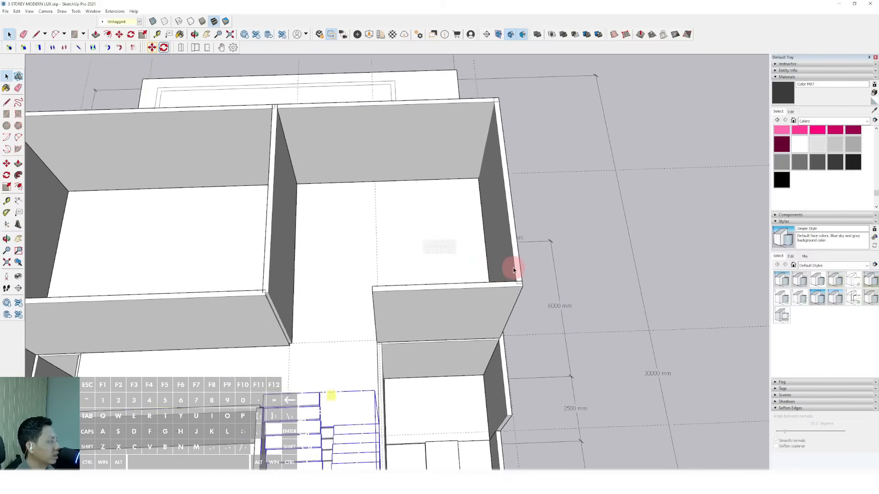
- Copy the rear room's outer side wall to its passage side, aligning it with the end of the room's front wall
{"action": "scroll", "coordinate": [511, 267], "scroll_direction": "up", "scroll_amount": 3}
{"action": "left_click", "coordinate": [512, 246]}
{"action": "scroll", "coordinate": [512, 246], "scroll_direction": "up", "scroll_amount": 3}
{"action": "key", "text": "m"}
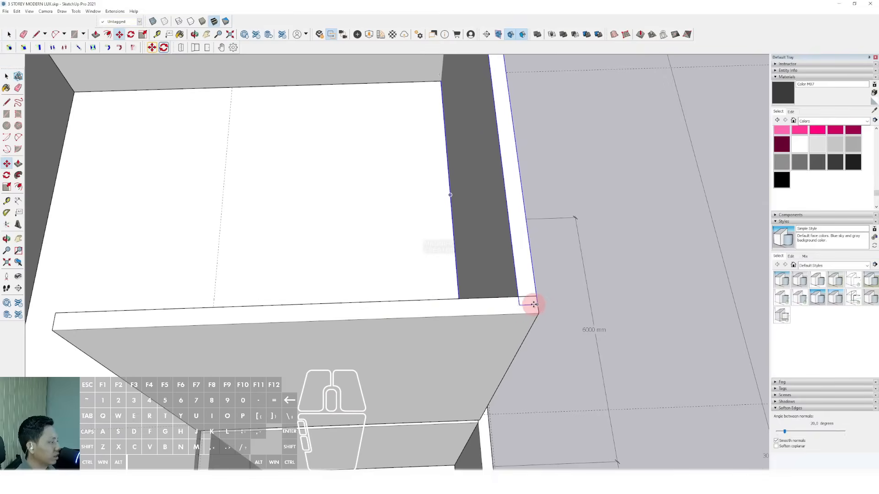
{"action": "left_click", "coordinate": [528, 305]}
{"action": "scroll", "coordinate": [386, 320], "scroll_direction": "down", "scroll_amount": 3}
{"action": "middle_click_drag", "start_coordinate": [279, 364], "coordinate": [432, 259], "text": "shift"}
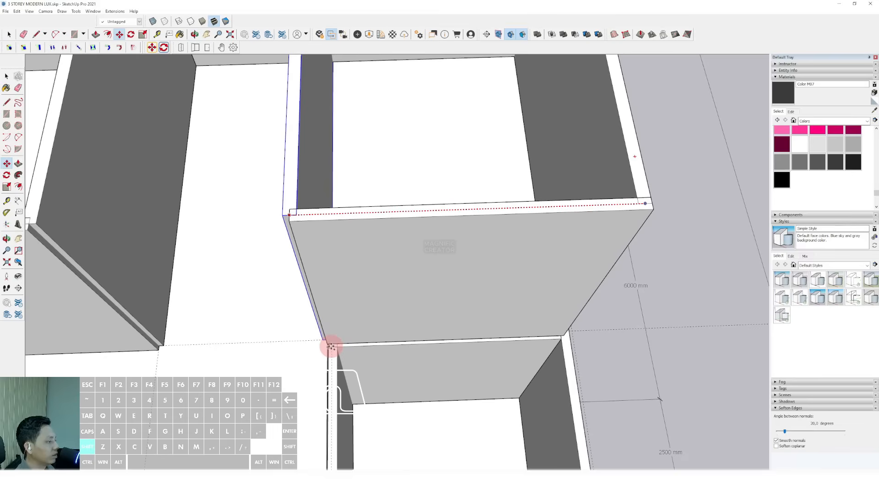
{"action": "scroll", "coordinate": [333, 346], "scroll_direction": "up", "scroll_amount": 2}
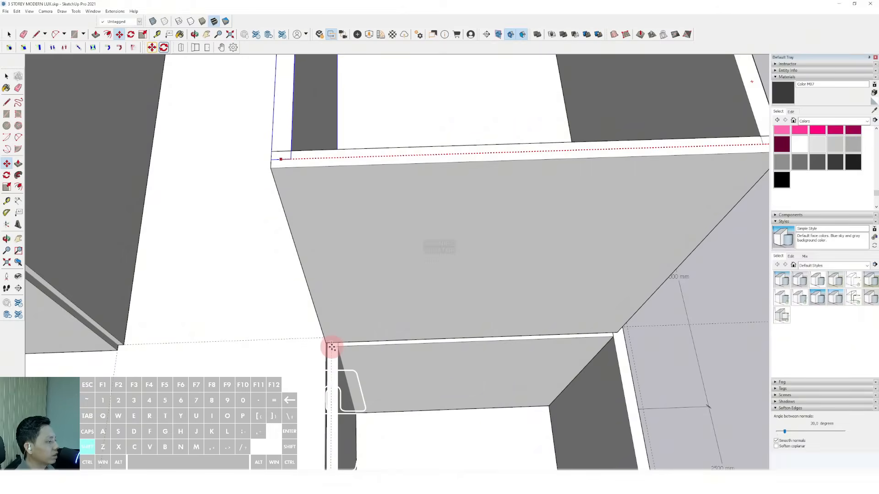
{"action": "middle_click_drag", "start_coordinate": [357, 285], "coordinate": [438, 187]}
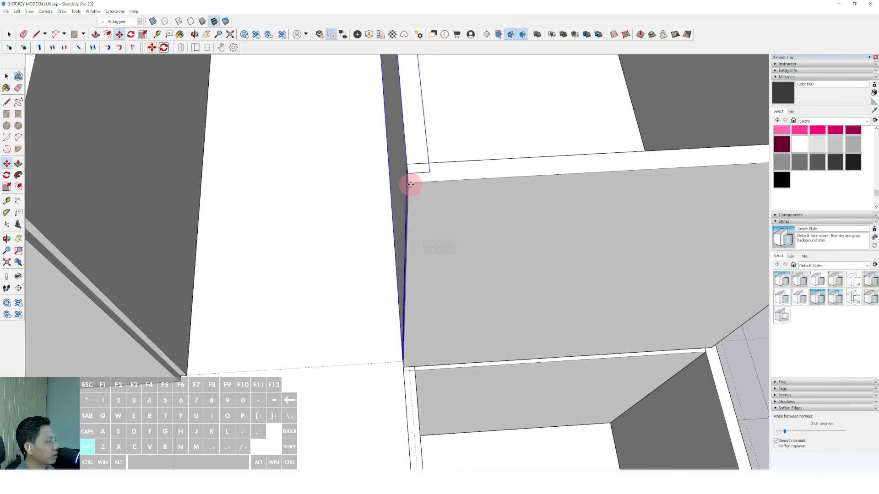
{"action": "scroll", "coordinate": [405, 202], "scroll_direction": "down", "scroll_amount": 2}
{"action": "scroll", "coordinate": [455, 259], "scroll_direction": "down", "scroll_amount": 4}
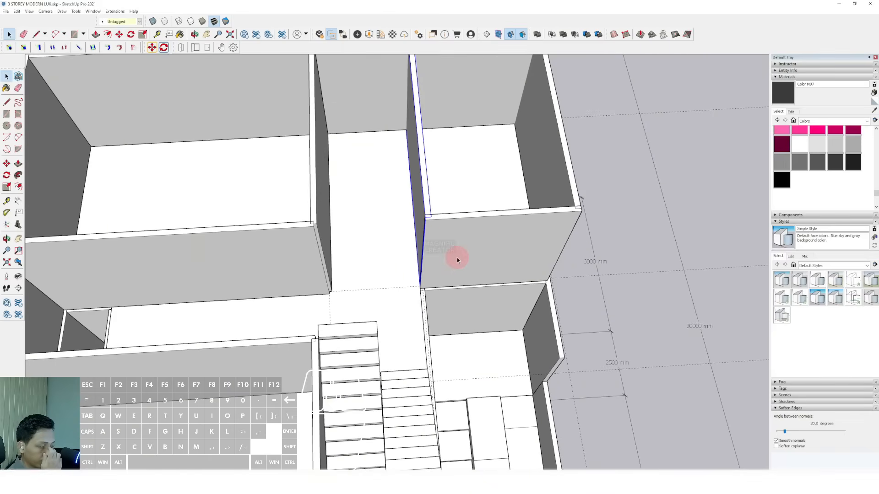
- Raise the low wall beside the stairs with Push/Pull to the top of the upper-floor walls
{"action": "middle_click_drag", "start_coordinate": [372, 236], "coordinate": [394, 265], "text": "shift"}
{"action": "scroll", "coordinate": [402, 256], "scroll_direction": "up", "scroll_amount": 6}
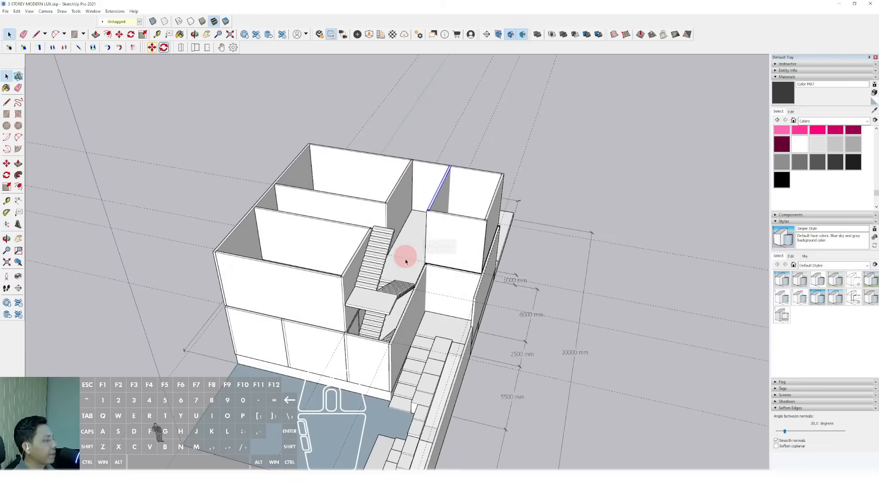
{"action": "scroll", "coordinate": [428, 307], "scroll_direction": "up", "scroll_amount": 5}
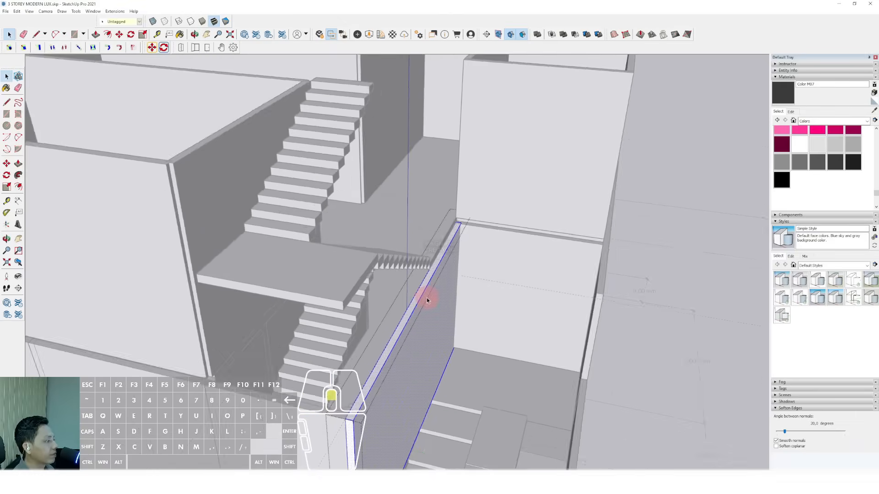
{"action": "key", "text": "p"}
{"action": "middle_click_drag", "start_coordinate": [396, 284], "coordinate": [448, 166], "text": "shift"}
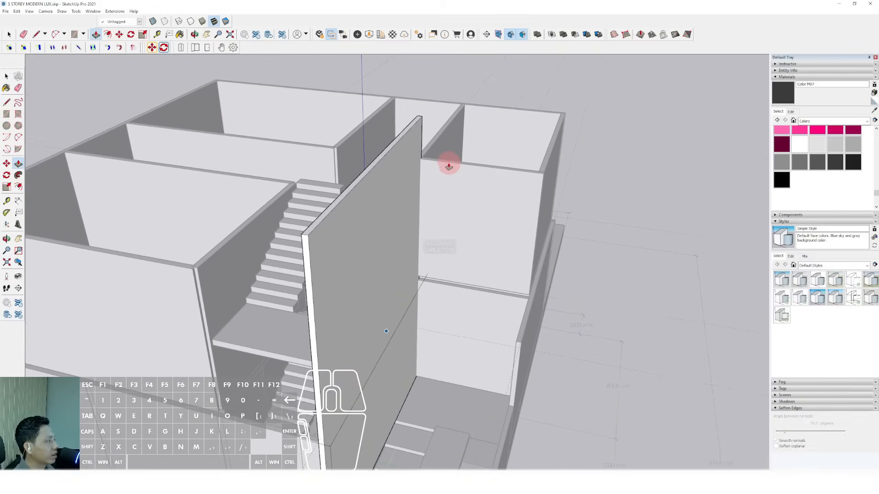
{"action": "key", "text": "space"}
{"action": "left_click", "coordinate": [254, 418]}
{"action": "scroll", "coordinate": [251, 412], "scroll_direction": "up", "scroll_amount": 5}
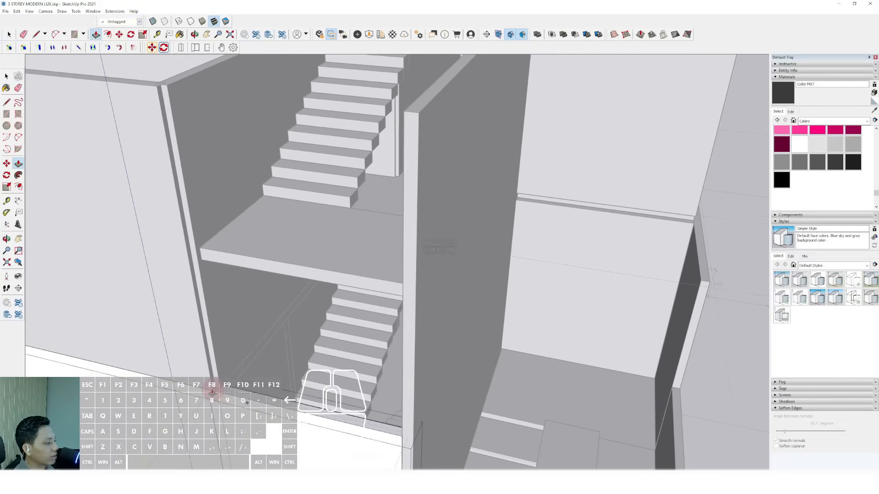
{"action": "scroll", "coordinate": [297, 375], "scroll_direction": "down", "scroll_amount": 5}
{"action": "key", "text": "space"}
{"action": "left_click", "coordinate": [580, 236]}
- Extend the end of the front room's front wall with Push/Pull to meet the stair-side wall at the corner
{"action": "scroll", "coordinate": [449, 247], "scroll_direction": "down", "scroll_amount": 3}
{"action": "scroll", "coordinate": [298, 272], "scroll_direction": "up", "scroll_amount": 3}
{"action": "middle_click_drag", "start_coordinate": [300, 273], "coordinate": [295, 253], "text": "shift"}
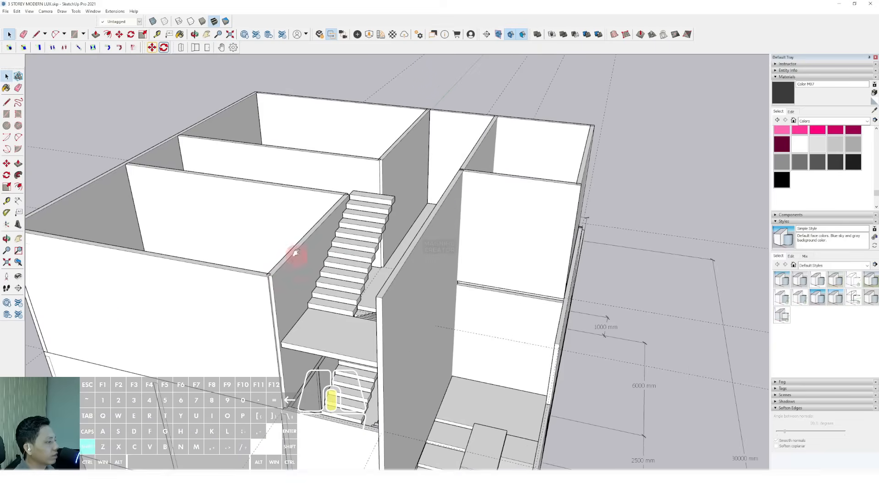
{"action": "scroll", "coordinate": [302, 284], "scroll_direction": "up", "scroll_amount": 4}
{"action": "left_click", "coordinate": [324, 327]}
{"action": "scroll", "coordinate": [322, 327], "scroll_direction": "up", "scroll_amount": 1}
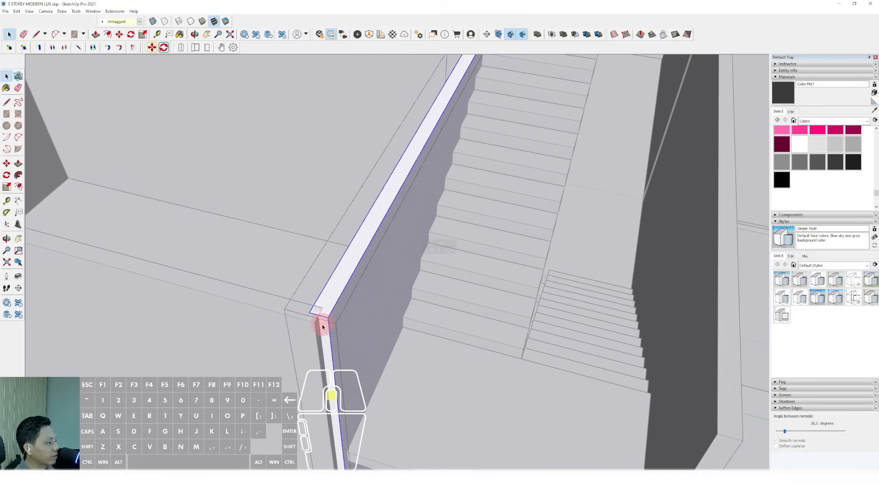
{"action": "key", "text": "space"}
{"action": "triple_click", "coordinate": [240, 308]}
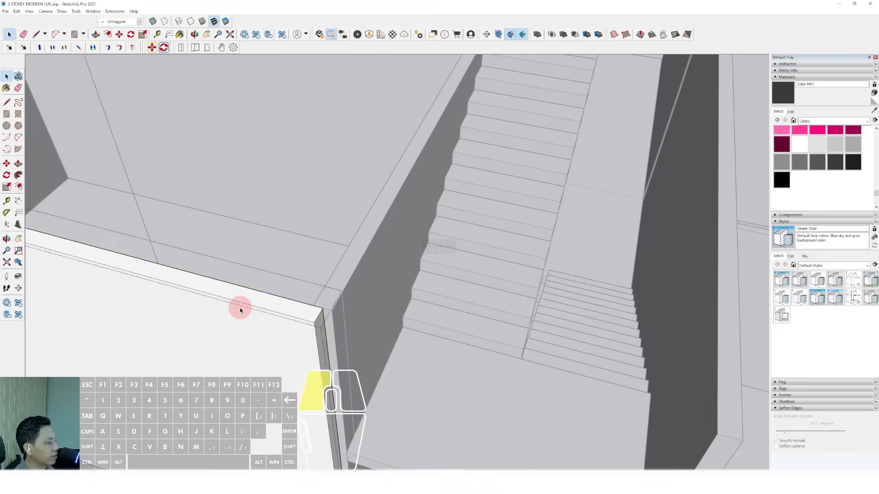
{"action": "scroll", "coordinate": [322, 323], "scroll_direction": "up", "scroll_amount": 1}
{"action": "left_click", "coordinate": [323, 323]}
{"action": "key", "text": "p"}
{"action": "scroll", "coordinate": [357, 298], "scroll_direction": "down", "scroll_amount": 6}
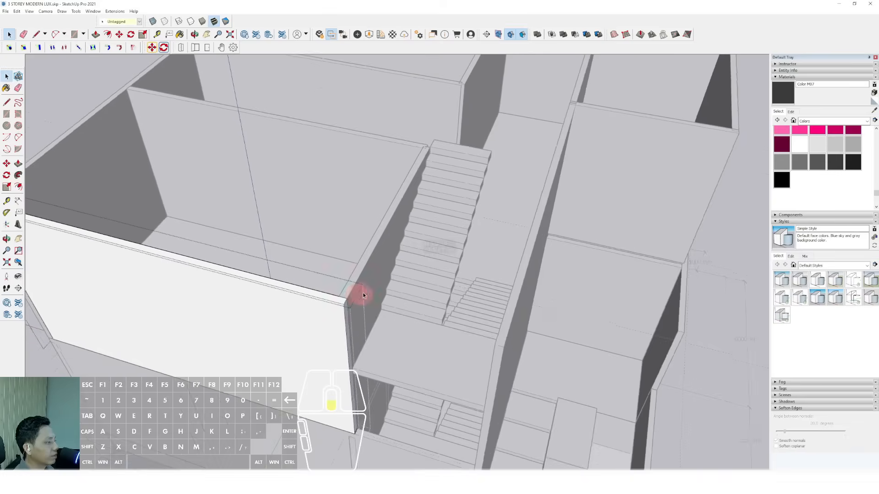
{"action": "left_click", "coordinate": [384, 237]}
- Copy the upper floor slab vertically to the top of the upper-floor walls
{"action": "scroll", "coordinate": [356, 257], "scroll_direction": "down", "scroll_amount": 3}
{"action": "middle_click_drag", "start_coordinate": [355, 257], "coordinate": [392, 277]}
{"action": "scroll", "coordinate": [383, 289], "scroll_direction": "up", "scroll_amount": 2}
{"action": "key", "text": "m"}
{"action": "scroll", "coordinate": [389, 212], "scroll_direction": "up", "scroll_amount": 2}
{"action": "scroll", "coordinate": [392, 222], "scroll_direction": "down", "scroll_amount": 2}
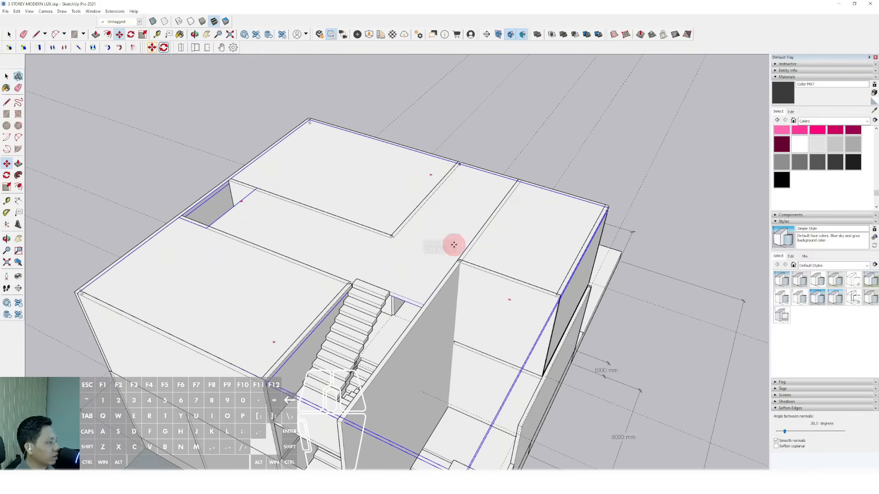
- Move the copied slab straight up until its underside rests on the tops of the walls
{"action": "middle_click_drag", "start_coordinate": [453, 245], "coordinate": [358, 216]}
{"action": "scroll", "coordinate": [312, 221], "scroll_direction": "up", "scroll_amount": 4}
{"action": "middle_click_drag", "start_coordinate": [237, 241], "coordinate": [277, 212]}
{"action": "scroll", "coordinate": [288, 205], "scroll_direction": "up", "scroll_amount": 4}
{"action": "left_click", "coordinate": [294, 211]}
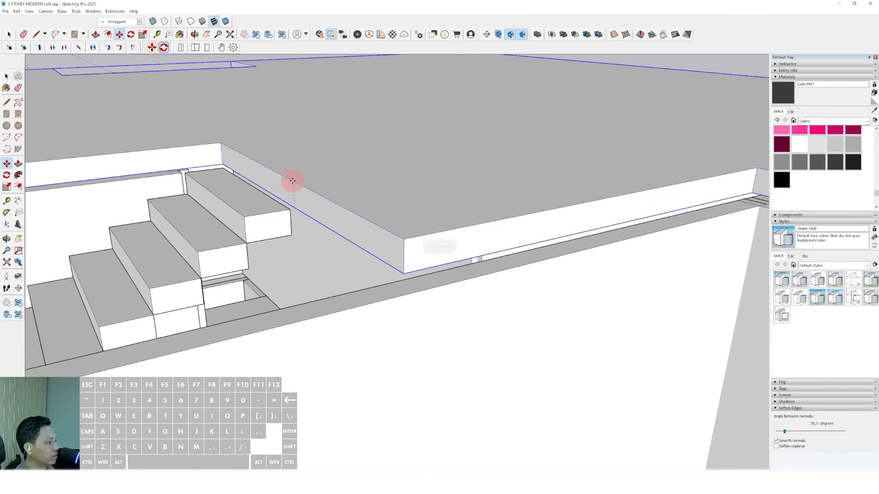
{"action": "key", "text": "shift"}
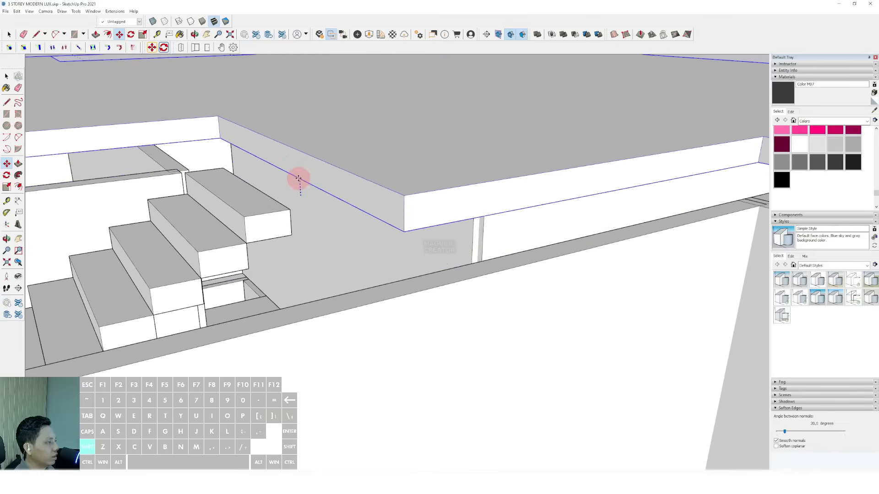
{"action": "left_click", "coordinate": [266, 204], "text": "shift"}
{"action": "key", "text": "space"}
{"action": "scroll", "coordinate": [319, 206], "scroll_direction": "down", "scroll_amount": 3}
{"action": "middle_click_drag", "start_coordinate": [319, 206], "coordinate": [310, 205]}
{"action": "key", "text": "l"}
{"action": "scroll", "coordinate": [318, 210], "scroll_direction": "up", "scroll_amount": 2}
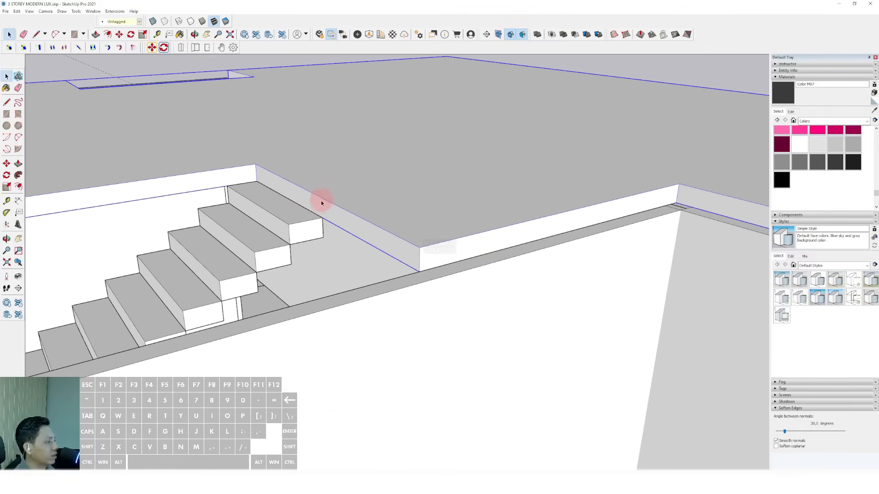
- Draw a rectangle on the top face of the raised side wall, dividing it at the slab's inner corner beside the stairs
{"action": "scroll", "coordinate": [321, 202], "scroll_direction": "down", "scroll_amount": 5}
{"action": "middle_click_drag", "start_coordinate": [318, 209], "coordinate": [352, 283]}
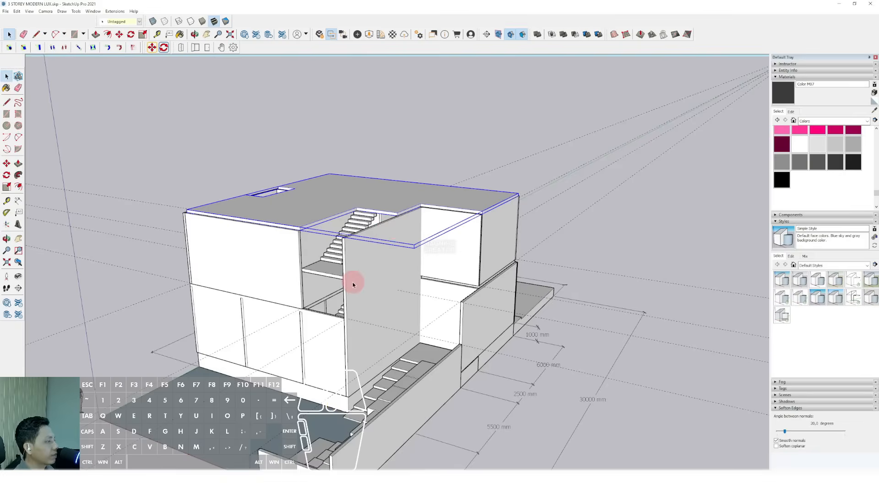
{"action": "scroll", "coordinate": [352, 284], "scroll_direction": "up", "scroll_amount": 4}
{"action": "double_click", "coordinate": [349, 265]}
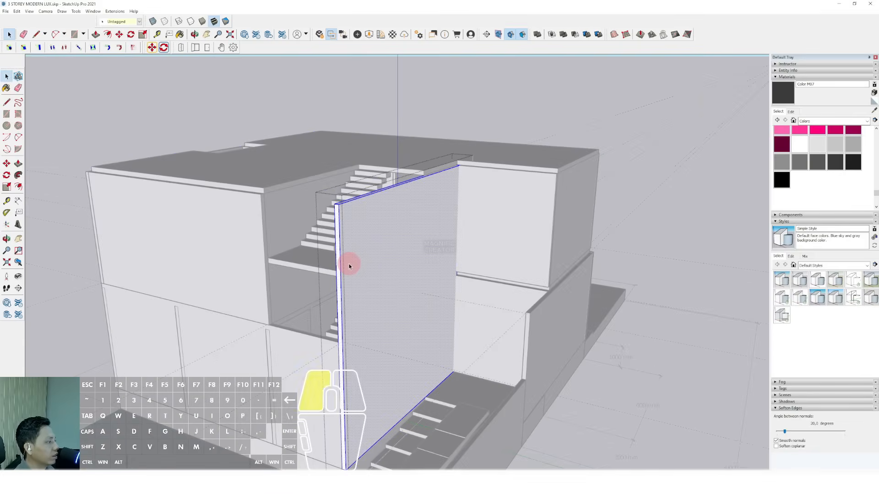
{"action": "scroll", "coordinate": [350, 274], "scroll_direction": "up", "scroll_amount": 3}
{"action": "key", "text": "r"}
{"action": "scroll", "coordinate": [403, 235], "scroll_direction": "up", "scroll_amount": 3}
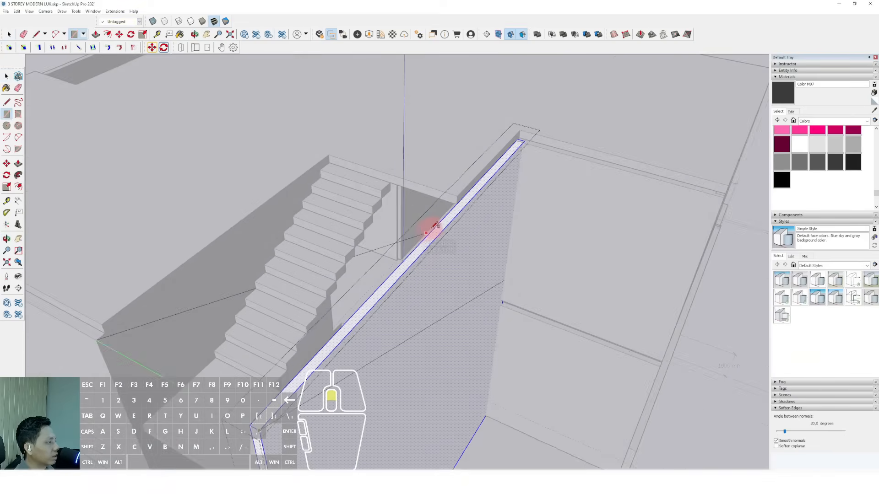
{"action": "scroll", "coordinate": [452, 212], "scroll_direction": "up", "scroll_amount": 1}
- Push the stairwell portion of the raised side wall down to the top of the lower-storey wall
{"action": "key", "text": "v"}
{"action": "left_click", "coordinate": [455, 208]}
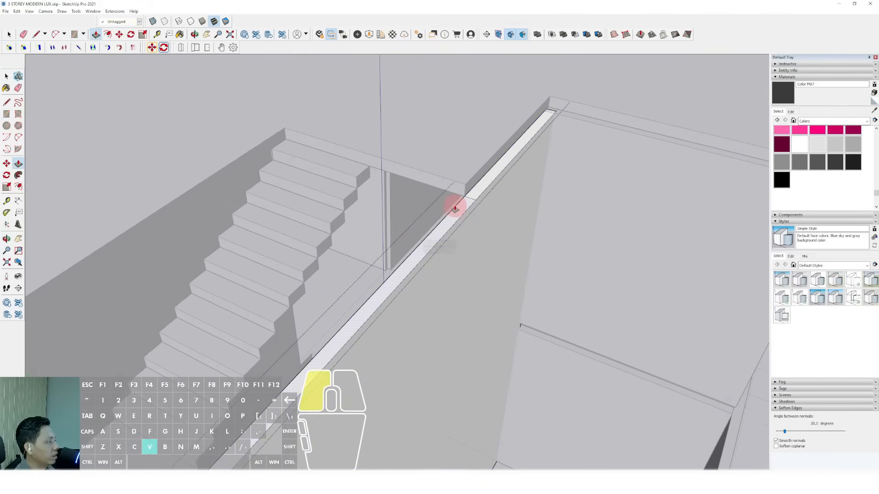
{"action": "scroll", "coordinate": [421, 257], "scroll_direction": "down", "scroll_amount": 4}
{"action": "middle_click_drag", "start_coordinate": [421, 256], "coordinate": [467, 144], "text": "shift"}
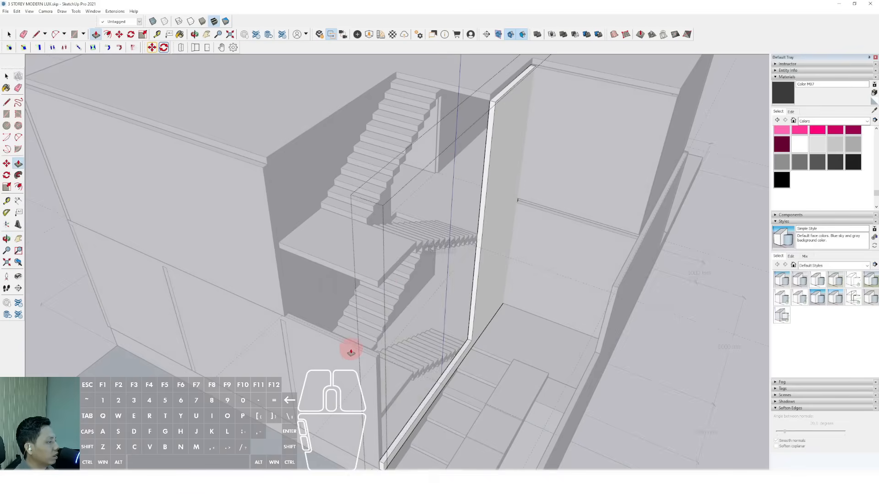
{"action": "key", "text": "space"}
{"action": "scroll", "coordinate": [352, 345], "scroll_direction": "down", "scroll_amount": 5}
{"action": "left_click", "coordinate": [681, 176]}
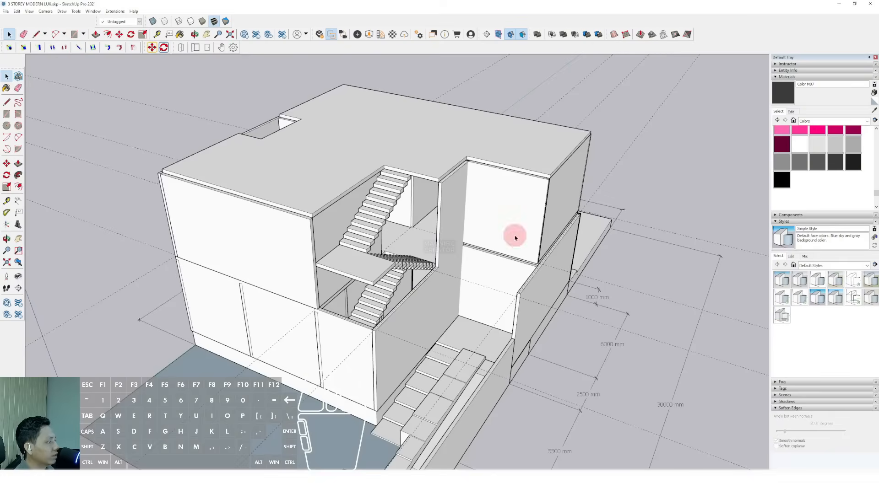
- Examine the stairwell, the lowered side wall and the new top slab from several angles
{"action": "scroll", "coordinate": [444, 242], "scroll_direction": "up", "scroll_amount": 2}
{"action": "middle_click_drag", "start_coordinate": [444, 242], "coordinate": [418, 280], "text": "shift"}
{"action": "scroll", "coordinate": [474, 275], "scroll_direction": "up", "scroll_amount": 1}
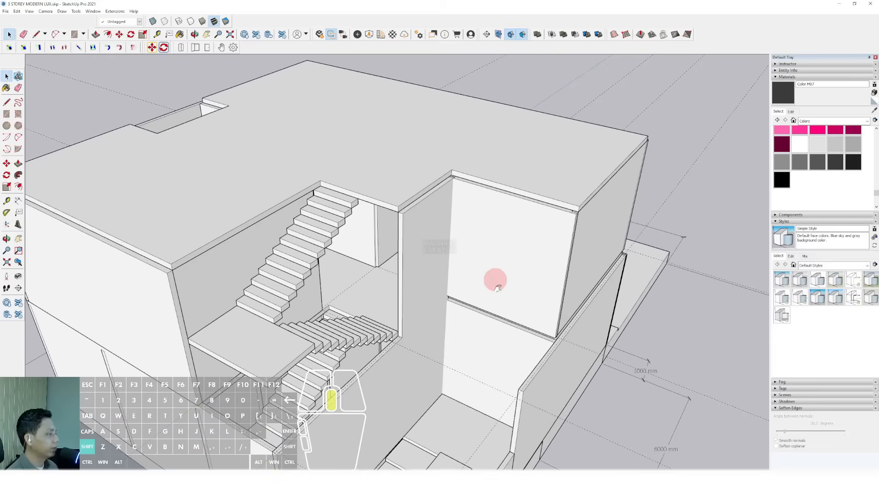
{"action": "middle_click_drag", "start_coordinate": [498, 284], "coordinate": [453, 214]}
{"action": "scroll", "coordinate": [471, 221], "scroll_direction": "down", "scroll_amount": 4}
{"action": "scroll", "coordinate": [471, 221], "scroll_direction": "up", "scroll_amount": 2}
{"action": "scroll", "coordinate": [402, 268], "scroll_direction": "up", "scroll_amount": 2}
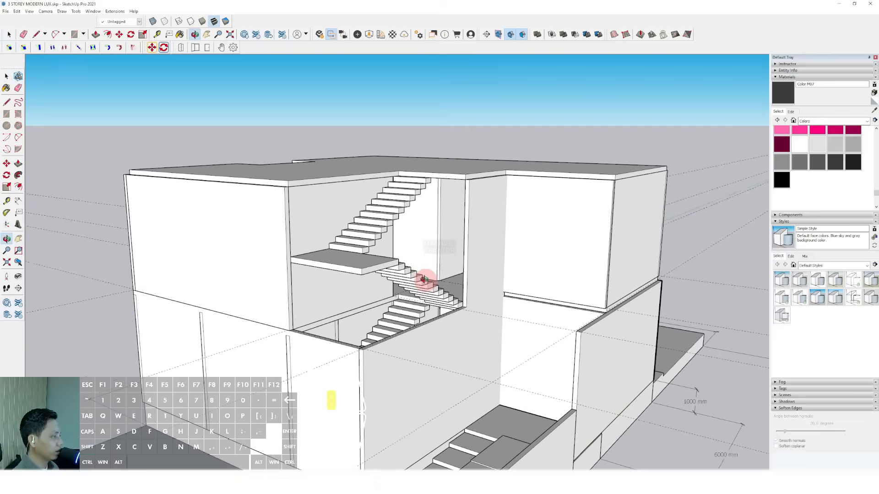
{"action": "middle_click_drag", "start_coordinate": [425, 280], "coordinate": [383, 257]}
{"action": "scroll", "coordinate": [359, 206], "scroll_direction": "down", "scroll_amount": 1}
{"action": "middle_click_drag", "start_coordinate": [373, 207], "coordinate": [374, 373], "text": "shift"}
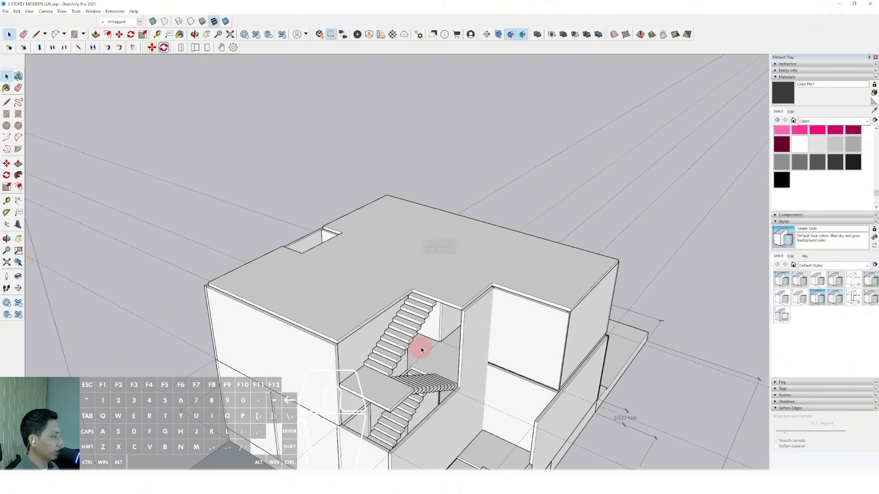
- Select the upper-floor walls around the staircase and the adjoining rooms
{"action": "middle_click_drag", "start_coordinate": [422, 350], "coordinate": [397, 314]}
{"action": "middle_click_drag", "start_coordinate": [409, 282], "coordinate": [234, 374]}
{"action": "scroll", "coordinate": [361, 275], "scroll_direction": "up", "scroll_amount": 5}
{"action": "middle_click_drag", "start_coordinate": [587, 342], "coordinate": [372, 294]}
{"action": "scroll", "coordinate": [428, 307], "scroll_direction": "up", "scroll_amount": 5}
{"action": "middle_click_drag", "start_coordinate": [465, 277], "coordinate": [306, 215]}
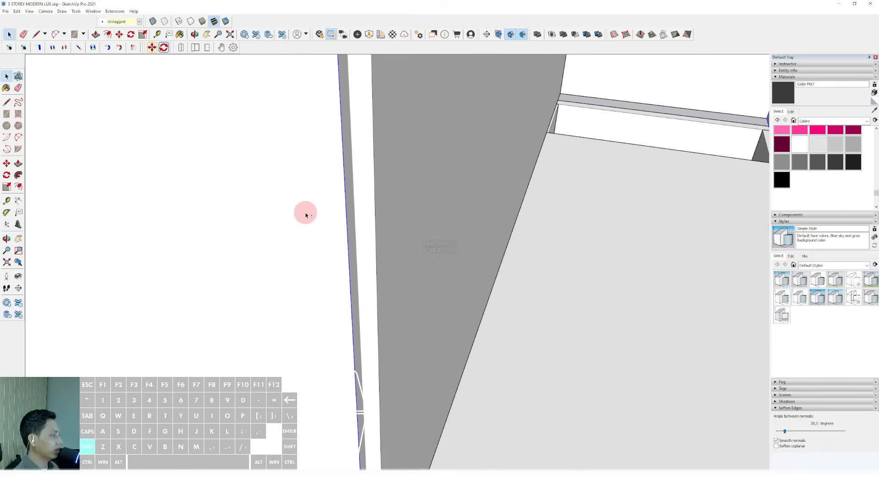
{"action": "scroll", "coordinate": [352, 255], "scroll_direction": "down", "scroll_amount": 10}
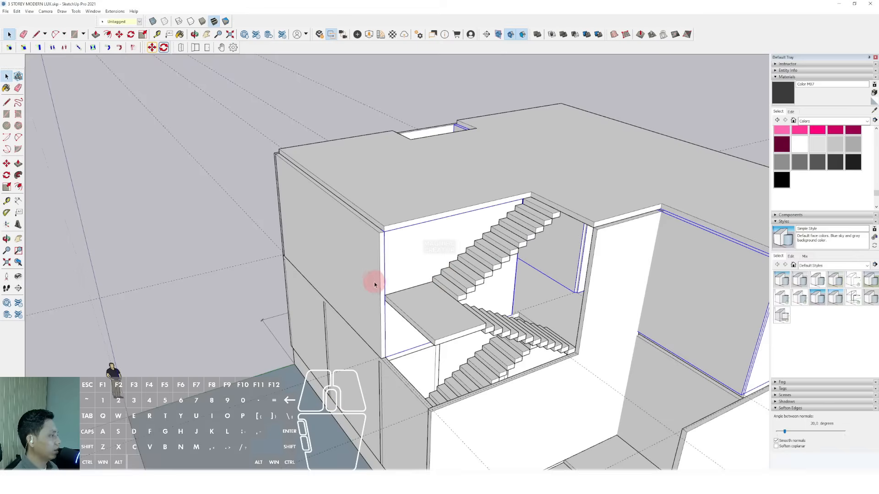
- Copy the selected second-storey walls straight up onto the upper slab to form the third-storey walls
{"action": "middle_click_drag", "start_coordinate": [374, 266], "coordinate": [550, 318]}
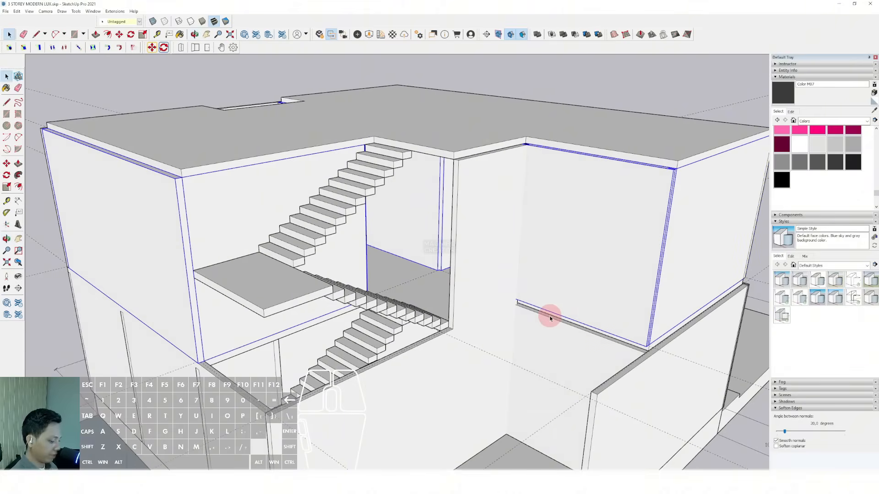
{"action": "left_click", "coordinate": [557, 313]}
{"action": "scroll", "coordinate": [560, 278], "scroll_direction": "down", "scroll_amount": 2}
{"action": "middle_click_drag", "start_coordinate": [561, 275], "coordinate": [556, 292], "text": "shift"}
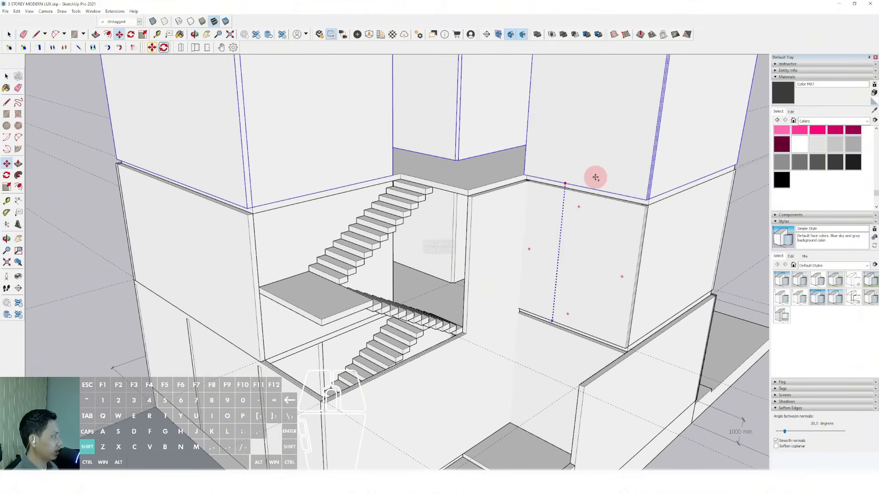
{"action": "scroll", "coordinate": [472, 175], "scroll_direction": "down", "scroll_amount": 8}
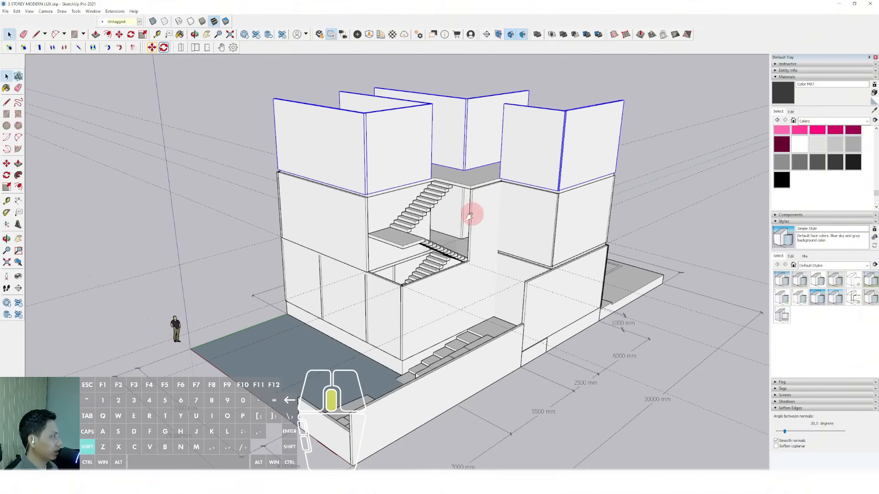
- Copy the second-storey rear wall straight up onto the upper slab to close the back of the third storey
{"action": "middle_click_drag", "start_coordinate": [471, 212], "coordinate": [506, 184]}
{"action": "middle_click_drag", "start_coordinate": [429, 211], "coordinate": [567, 308]}
{"action": "scroll", "coordinate": [503, 269], "scroll_direction": "up", "scroll_amount": 3}
{"action": "middle_click_drag", "start_coordinate": [502, 270], "coordinate": [228, 294]}
{"action": "scroll", "coordinate": [363, 229], "scroll_direction": "down", "scroll_amount": 3}
{"action": "scroll", "coordinate": [415, 269], "scroll_direction": "up", "scroll_amount": 4}
{"action": "double_click", "coordinate": [415, 269]}
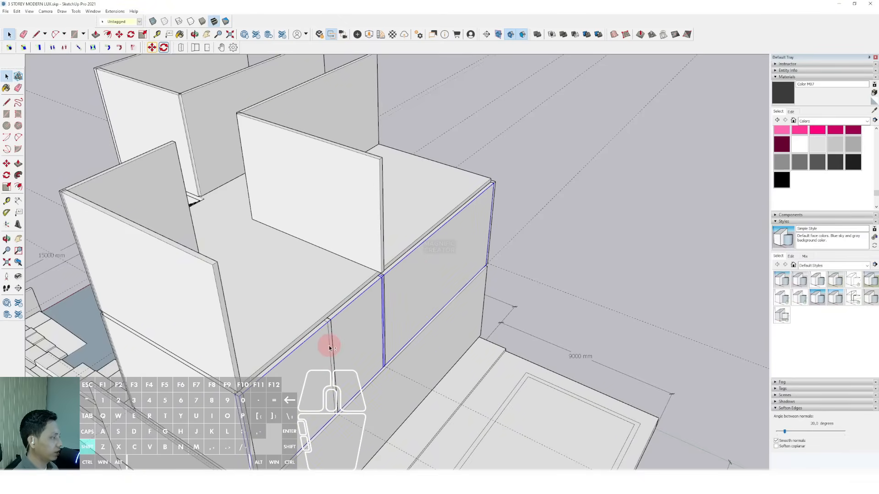
{"action": "key", "text": "shift+e"}
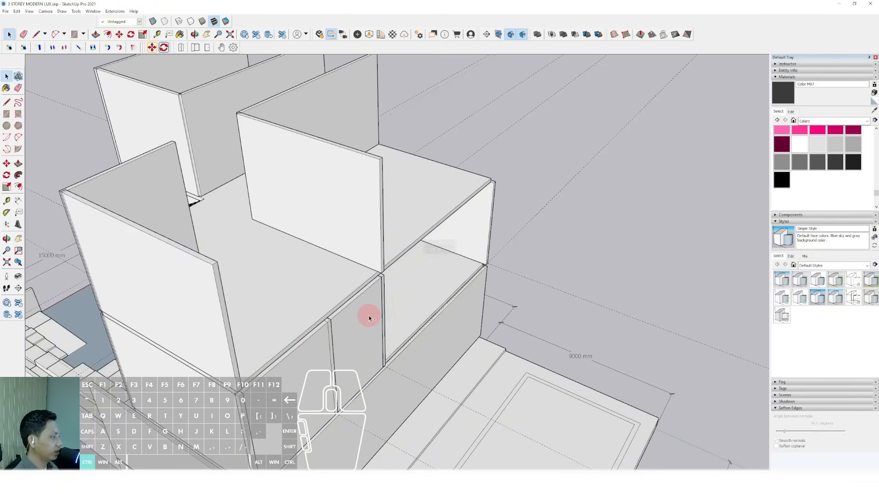
{"action": "key", "text": "ctrl+z"}
{"action": "middle_click_drag", "start_coordinate": [388, 306], "coordinate": [395, 274], "text": "shift"}
{"action": "scroll", "coordinate": [411, 295], "scroll_direction": "up", "scroll_amount": 4}
{"action": "key", "text": "m"}
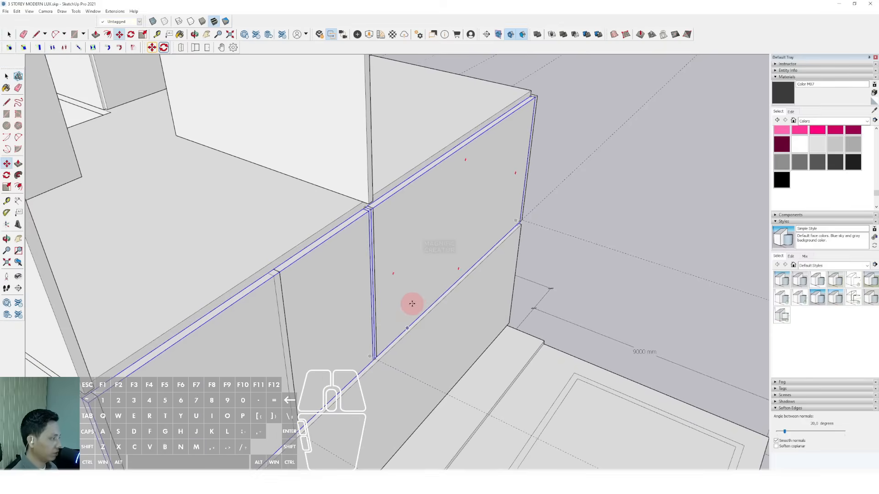
{"action": "left_click", "coordinate": [417, 299]}
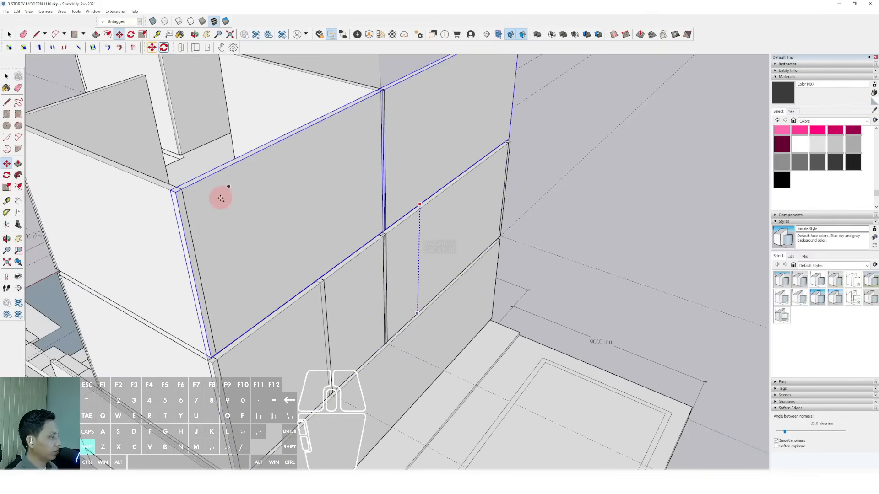
- Copy the long second-storey side wall straight up so its base sits on the upper slab's edge
{"action": "scroll", "coordinate": [216, 198], "scroll_direction": "down", "scroll_amount": 3}
{"action": "middle_click_drag", "start_coordinate": [251, 233], "coordinate": [443, 245]}
{"action": "scroll", "coordinate": [368, 356], "scroll_direction": "up", "scroll_amount": 3}
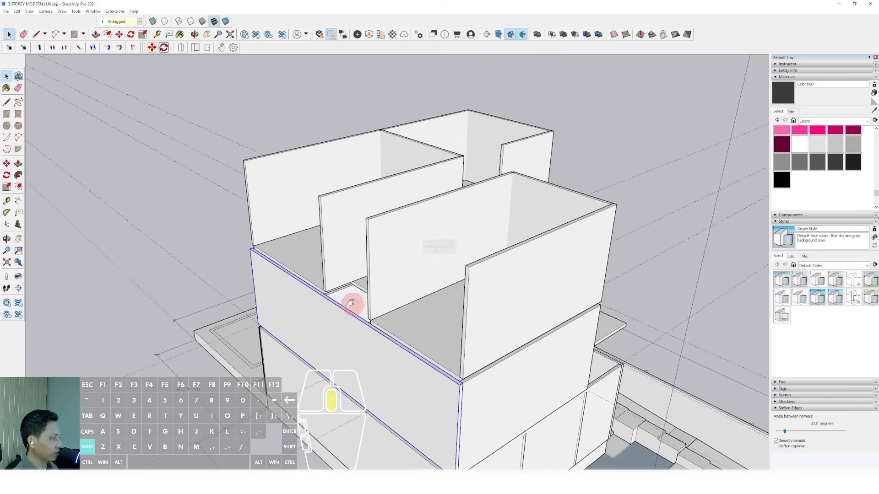
{"action": "middle_click_drag", "start_coordinate": [351, 303], "coordinate": [366, 296], "text": "shift"}
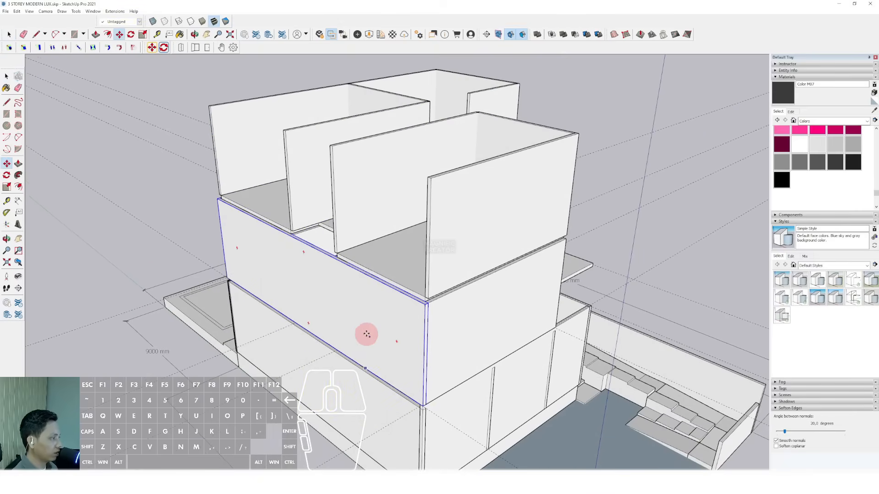
{"action": "key", "text": "shift"}
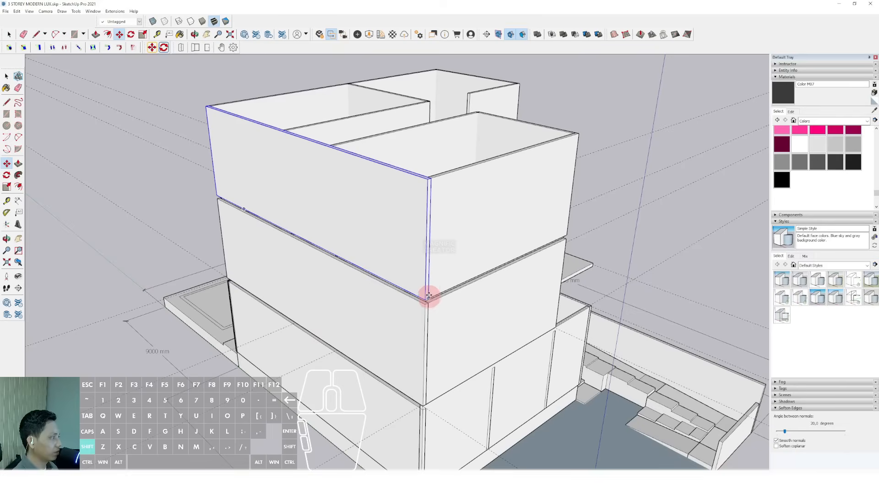
{"action": "left_click", "coordinate": [429, 296]}
{"action": "key", "text": "space"}
- Inside its group, push/pull the top of the tall wall beside the staircase up to the top of the third-storey walls
{"action": "scroll", "coordinate": [479, 227], "scroll_direction": "down", "scroll_amount": 3}
{"action": "middle_click_drag", "start_coordinate": [402, 228], "coordinate": [247, 222]}
{"action": "scroll", "coordinate": [350, 249], "scroll_direction": "up", "scroll_amount": 3}
{"action": "middle_click_drag", "start_coordinate": [351, 250], "coordinate": [392, 278], "text": "shift"}
{"action": "scroll", "coordinate": [291, 257], "scroll_direction": "up", "scroll_amount": 3}
{"action": "scroll", "coordinate": [423, 242], "scroll_direction": "up", "scroll_amount": 3}
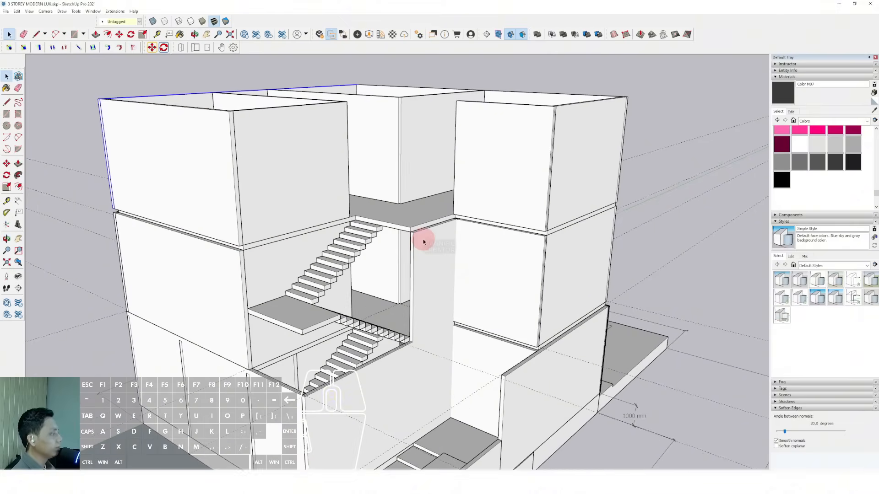
{"action": "scroll", "coordinate": [422, 277], "scroll_direction": "up", "scroll_amount": 2}
{"action": "double_click", "coordinate": [425, 277]}
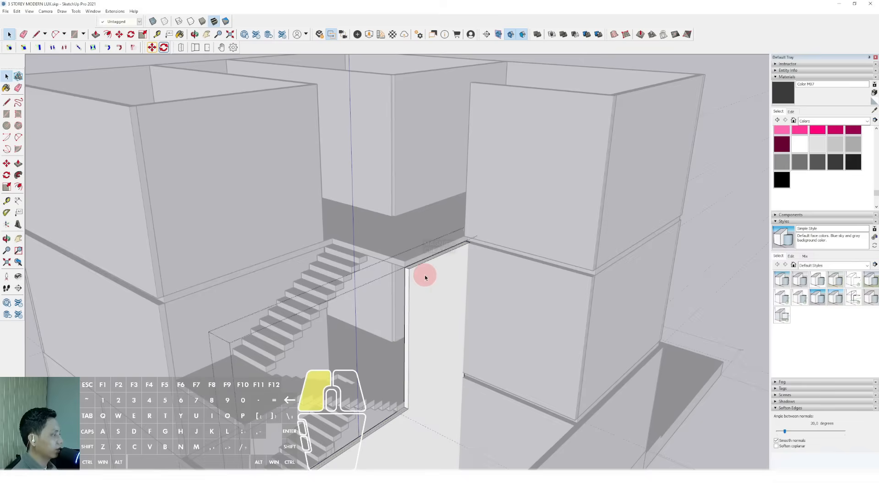
{"action": "left_click", "coordinate": [448, 258]}
{"action": "scroll", "coordinate": [463, 194], "scroll_direction": "down", "scroll_amount": 3}
{"action": "left_click", "coordinate": [502, 114]}
{"action": "key", "text": "space"}
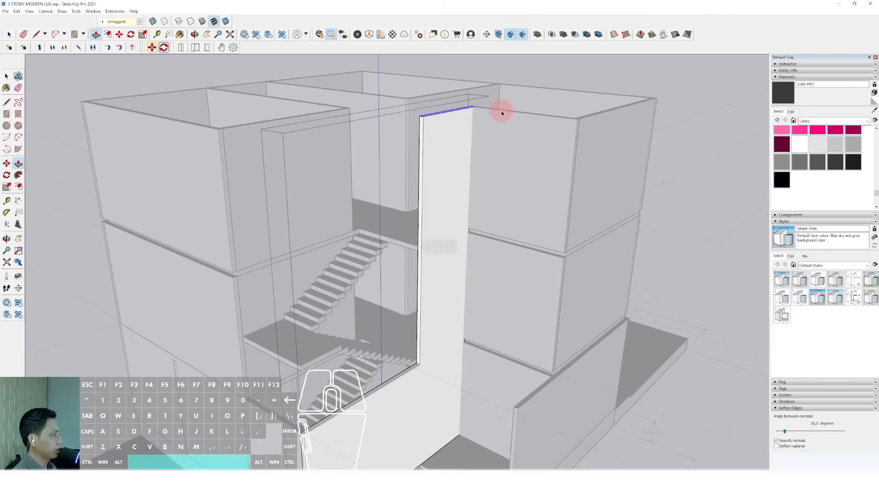
{"action": "scroll", "coordinate": [595, 103], "scroll_direction": "down", "scroll_amount": 2}
{"action": "left_click", "coordinate": [608, 98]}
{"action": "middle_click_drag", "start_coordinate": [496, 215], "coordinate": [509, 275], "text": "shift"}
{"action": "middle_click_drag", "start_coordinate": [509, 275], "coordinate": [543, 196]}
{"action": "scroll", "coordinate": [420, 178], "scroll_direction": "up", "scroll_amount": 2}
{"action": "middle_click_drag", "start_coordinate": [420, 177], "coordinate": [435, 262]}
{"action": "scroll", "coordinate": [434, 262], "scroll_direction": "down", "scroll_amount": 1}
{"action": "middle_click_drag", "start_coordinate": [390, 245], "coordinate": [400, 274]}
{"action": "scroll", "coordinate": [425, 206], "scroll_direction": "up", "scroll_amount": 3}
{"action": "key", "text": "d"}
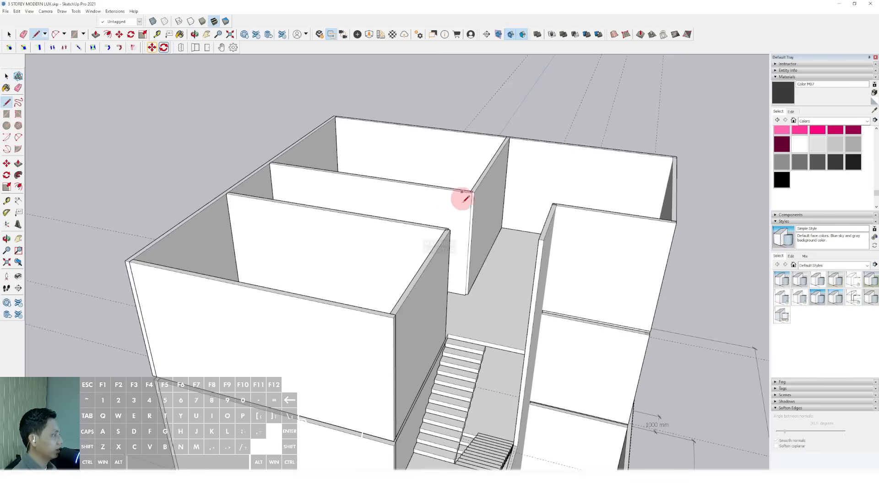
{"action": "scroll", "coordinate": [416, 288], "scroll_direction": "down", "scroll_amount": 3}
{"action": "middle_click_drag", "start_coordinate": [416, 251], "coordinate": [430, 154]}
{"action": "key", "text": "space"}
{"action": "scroll", "coordinate": [457, 248], "scroll_direction": "up", "scroll_amount": 1}
- Draw a rectangle at the top of the tall stair wall's end and extrude it as a beam to the front wall line
{"action": "middle_click_drag", "start_coordinate": [467, 243], "coordinate": [471, 280]}
{"action": "scroll", "coordinate": [476, 243], "scroll_direction": "up", "scroll_amount": 3}
{"action": "key", "text": "r"}
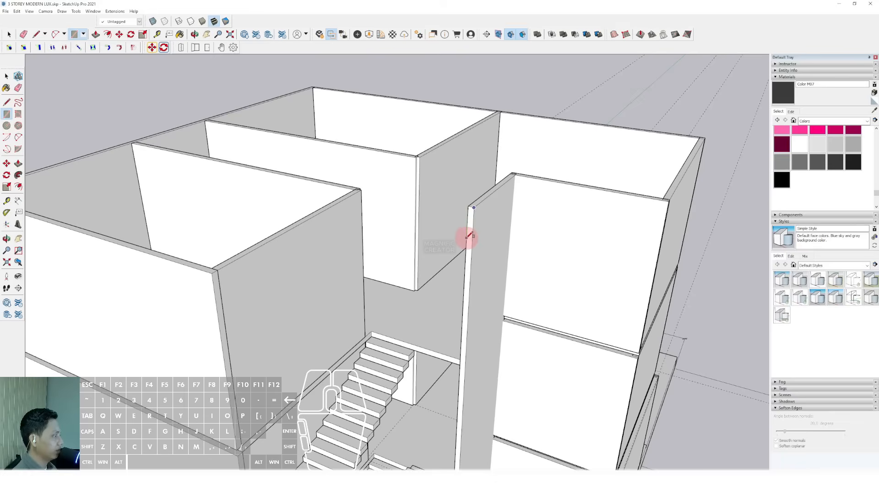
{"action": "scroll", "coordinate": [470, 221], "scroll_direction": "down", "scroll_amount": 3}
{"action": "left_click_drag", "start_coordinate": [471, 221], "coordinate": [269, 286]}
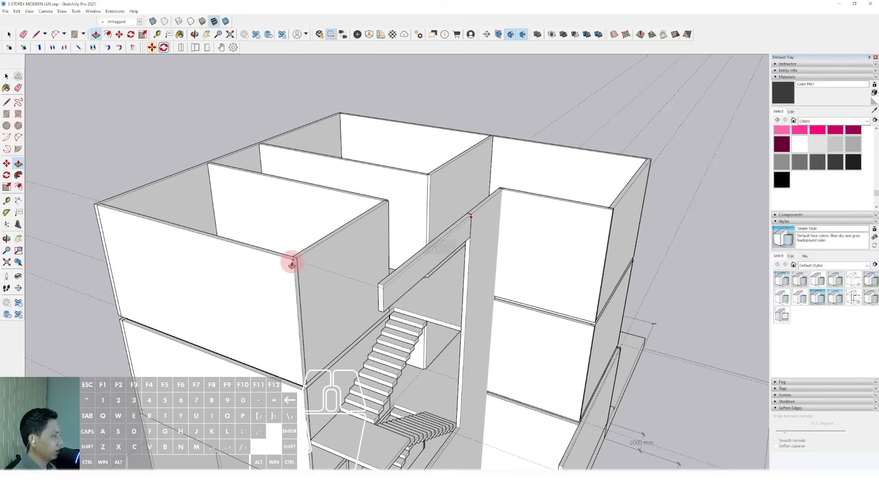
{"action": "key", "text": "space"}
- Extrude the end section of the beam's inner face across the stair opening to meet the front wall corner
{"action": "middle_click_drag", "start_coordinate": [375, 281], "coordinate": [569, 329]}
{"action": "scroll", "coordinate": [687, 305], "scroll_direction": "up", "scroll_amount": 4}
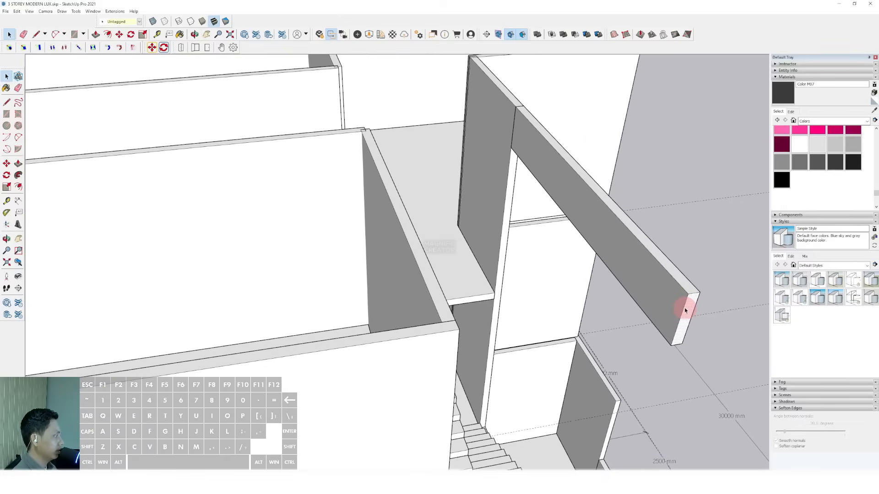
{"action": "mouse_move", "coordinate": [686, 303]}
{"action": "middle_mouse_down"}
{"action": "mouse_move", "coordinate": [678, 317]}
{"action": "mouse_move", "coordinate": [681, 308]}
{"action": "middle_mouse_up"}
{"action": "left_click", "coordinate": [681, 308]}
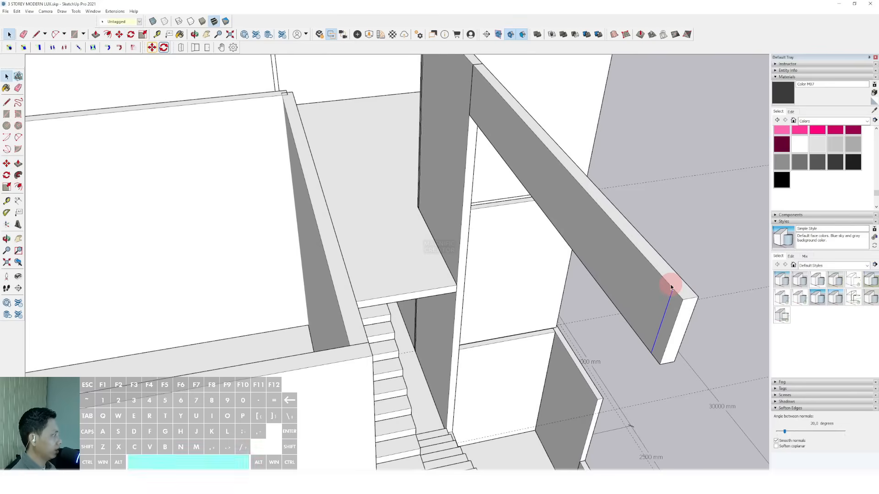
{"action": "left_click", "coordinate": [677, 295]}
{"action": "scroll", "coordinate": [575, 318], "scroll_direction": "down", "scroll_amount": 2}
{"action": "middle_click_drag", "start_coordinate": [435, 341], "coordinate": [290, 304]}
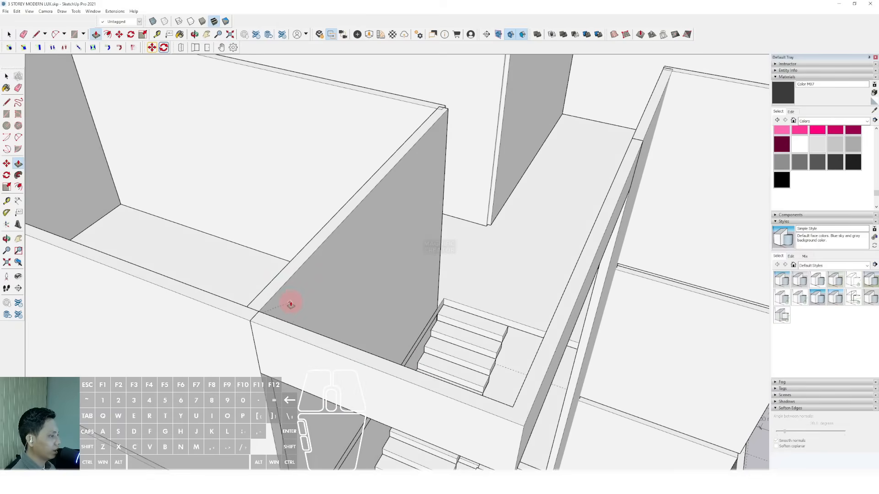
- Draw a small rectangle on the low wall beside the lower stairs and extrude it up to the beam's underside as a column
{"action": "scroll", "coordinate": [484, 276], "scroll_direction": "down", "scroll_amount": 5}
{"action": "middle_click_drag", "start_coordinate": [484, 276], "coordinate": [431, 349]}
{"action": "scroll", "coordinate": [401, 373], "scroll_direction": "up", "scroll_amount": 5}
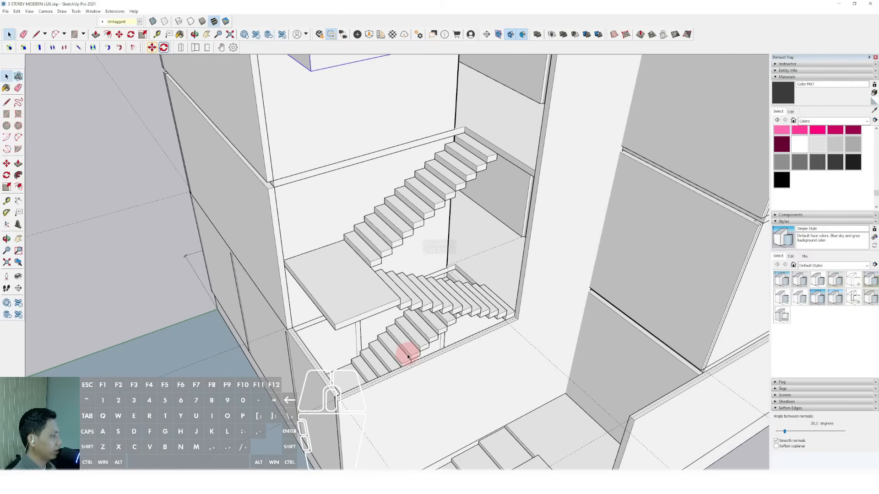
{"action": "scroll", "coordinate": [417, 363], "scroll_direction": "up", "scroll_amount": 4}
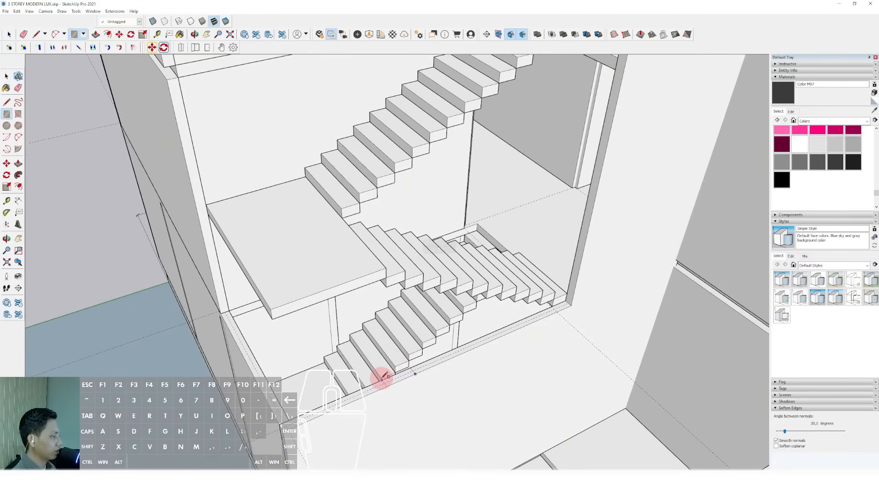
{"action": "scroll", "coordinate": [407, 355], "scroll_direction": "down", "scroll_amount": 5}
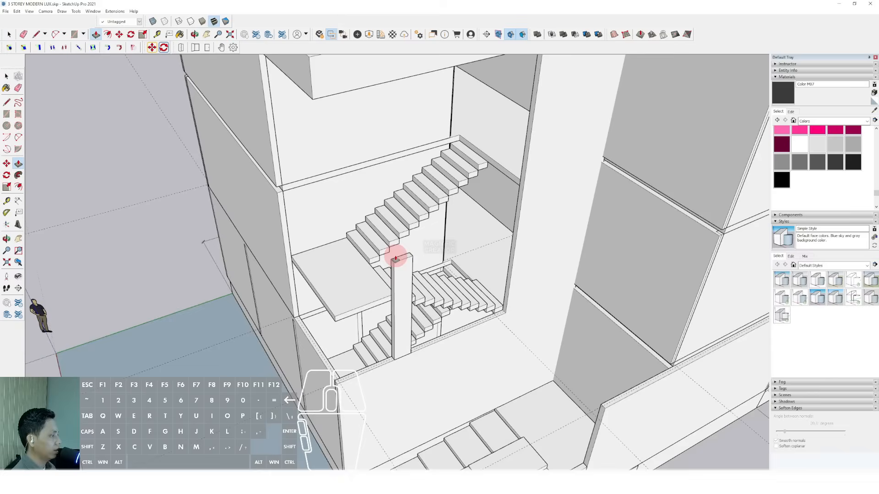
{"action": "middle_click_drag", "start_coordinate": [392, 252], "coordinate": [391, 201]}
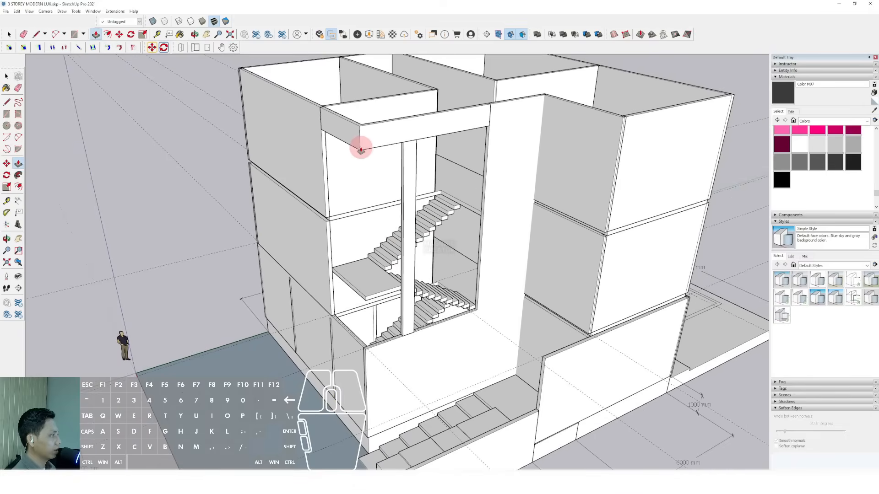
- Pull the column's narrow side face outward to widen the column
{"action": "scroll", "coordinate": [402, 196], "scroll_direction": "up", "scroll_amount": 3}
{"action": "key", "text": "v"}
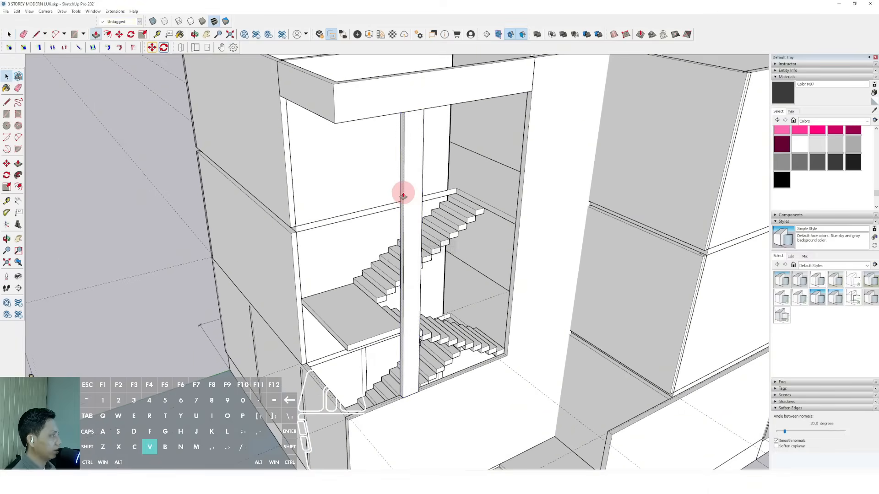
{"action": "left_click", "coordinate": [401, 200]}
{"action": "left_click", "coordinate": [373, 210]}
{"action": "key", "text": "space"}
- Draw a roof rectangle across the tops of the third-storey walls, spanning from the front corner to the opposite rear corner
{"action": "scroll", "coordinate": [378, 209], "scroll_direction": "down", "scroll_amount": 3}
{"action": "middle_click_drag", "start_coordinate": [380, 207], "coordinate": [452, 138]}
{"action": "scroll", "coordinate": [442, 165], "scroll_direction": "down", "scroll_amount": 3}
{"action": "middle_click_drag", "start_coordinate": [432, 206], "coordinate": [455, 319]}
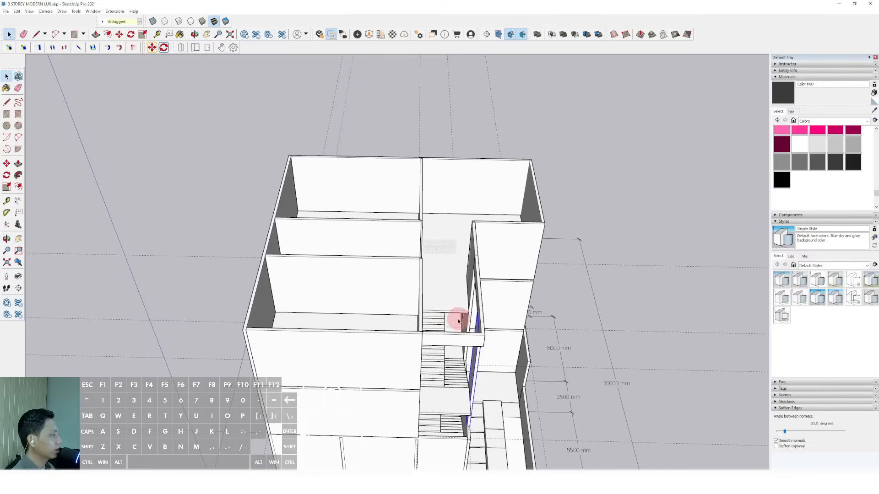
{"action": "scroll", "coordinate": [298, 312], "scroll_direction": "up", "scroll_amount": 3}
{"action": "key", "text": "r"}
{"action": "middle_click_drag", "start_coordinate": [245, 334], "coordinate": [534, 214]}
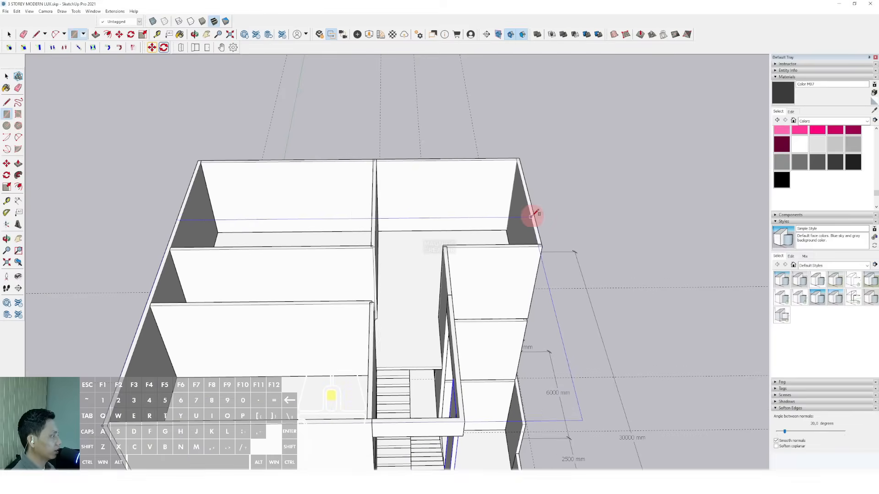
{"action": "left_click", "coordinate": [522, 156]}
{"action": "middle_click_drag", "start_coordinate": [515, 167], "coordinate": [572, 363]}
- Outline the part of the roof overhanging the recessed side area with a rectangle and delete that face with its leftover edges
{"action": "key", "text": "r"}
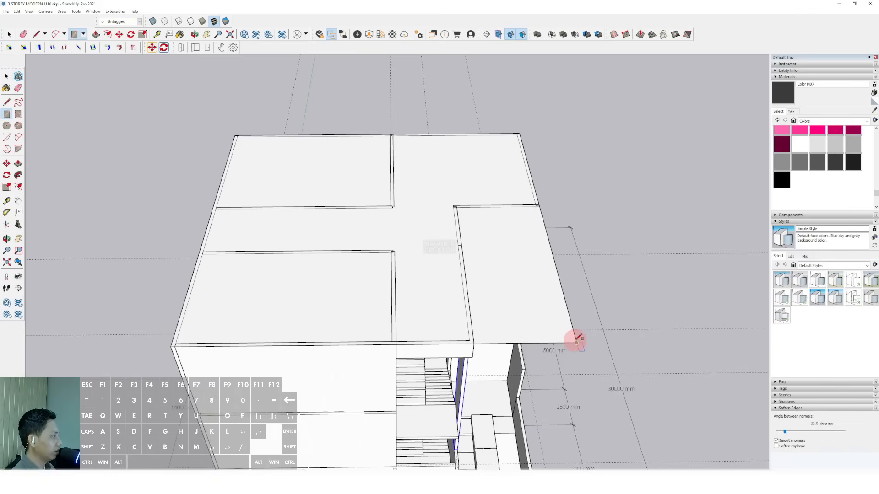
{"action": "scroll", "coordinate": [473, 206], "scroll_direction": "up", "scroll_amount": 5}
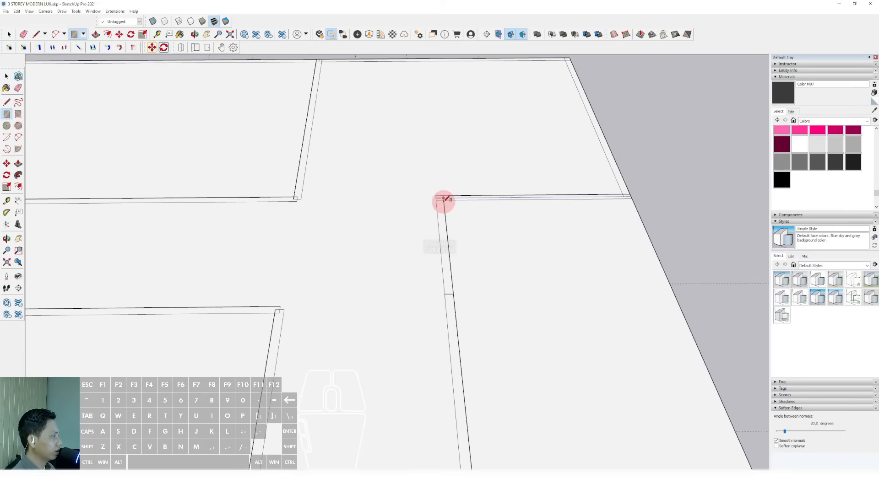
{"action": "scroll", "coordinate": [444, 201], "scroll_direction": "up", "scroll_amount": 1}
{"action": "left_click", "coordinate": [443, 200]}
{"action": "key", "text": "space"}
{"action": "scroll", "coordinate": [462, 213], "scroll_direction": "down", "scroll_amount": 3}
{"action": "left_click", "coordinate": [510, 254]}
{"action": "key", "text": "Delete"}
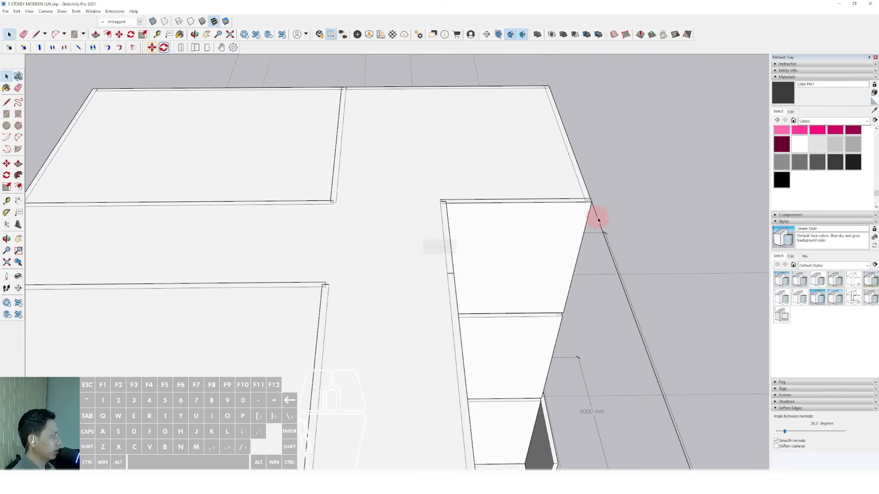
{"action": "scroll", "coordinate": [595, 215], "scroll_direction": "down", "scroll_amount": 4}
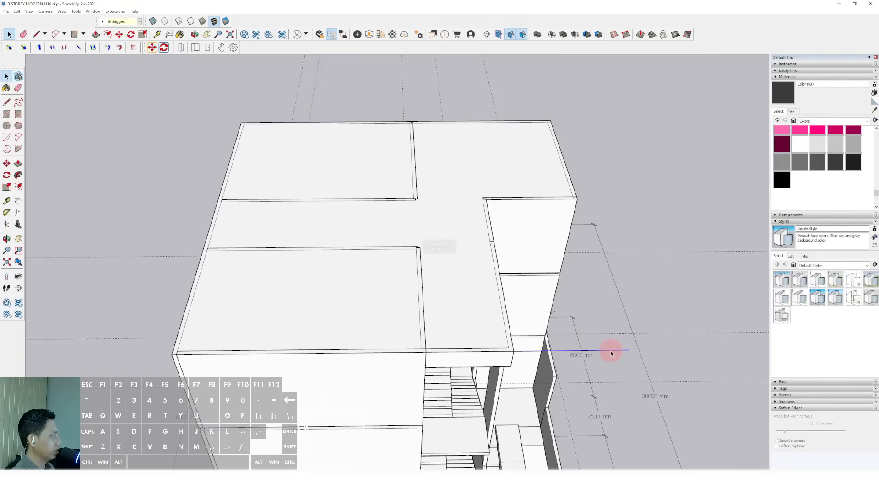
- Extrude the L-shaped roof face upward into a thin slab and make it a group
{"action": "middle_click_drag", "start_coordinate": [612, 353], "coordinate": [440, 207]}
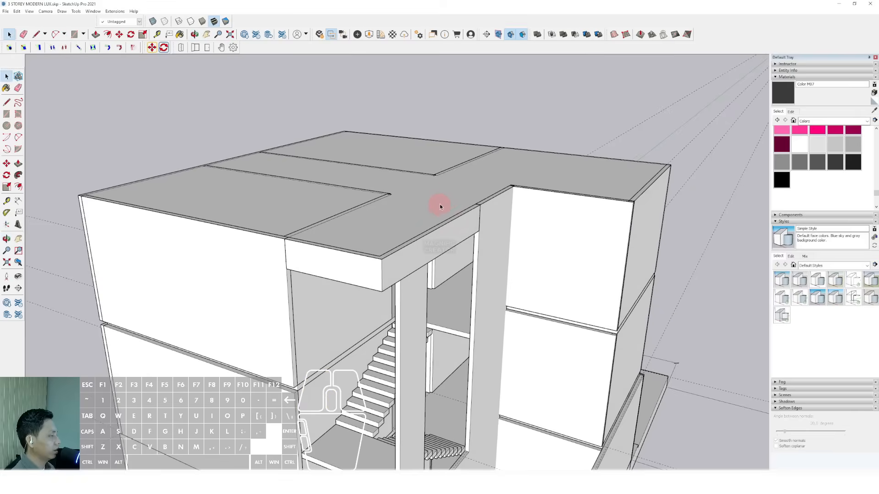
{"action": "left_click", "coordinate": [420, 211]}
{"action": "scroll", "coordinate": [419, 212], "scroll_direction": "up", "scroll_amount": 2}
{"action": "left_click_drag", "start_coordinate": [421, 201], "coordinate": [420, 189]}
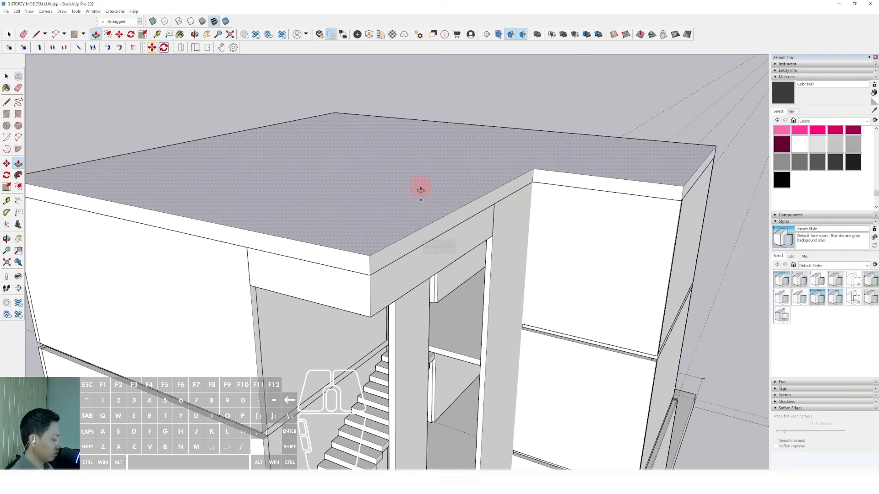
{"action": "key", "text": "Return"}
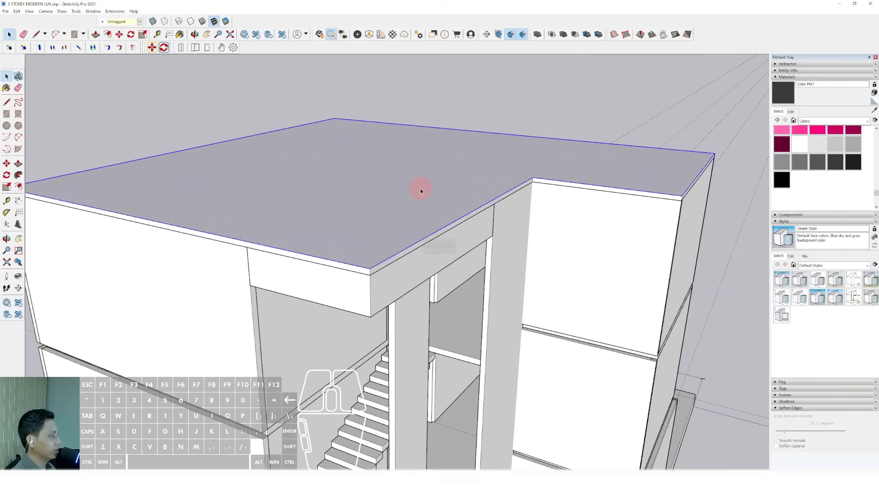
- Draw a rectangle on the roof slab from the stairwell-side front corner to the rear edge, leaving a strip uncovered along the opposite side
{"action": "scroll", "coordinate": [420, 189], "scroll_direction": "down", "scroll_amount": 5}
{"action": "middle_click_drag", "start_coordinate": [384, 204], "coordinate": [416, 187]}
{"action": "scroll", "coordinate": [417, 188], "scroll_direction": "down", "scroll_amount": 3}
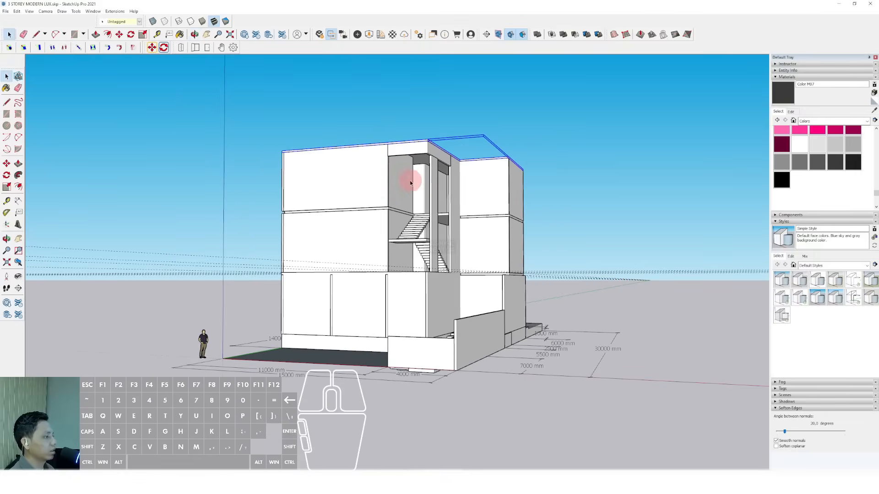
{"action": "middle_click_drag", "start_coordinate": [413, 236], "coordinate": [559, 224]}
{"action": "key", "text": "r"}
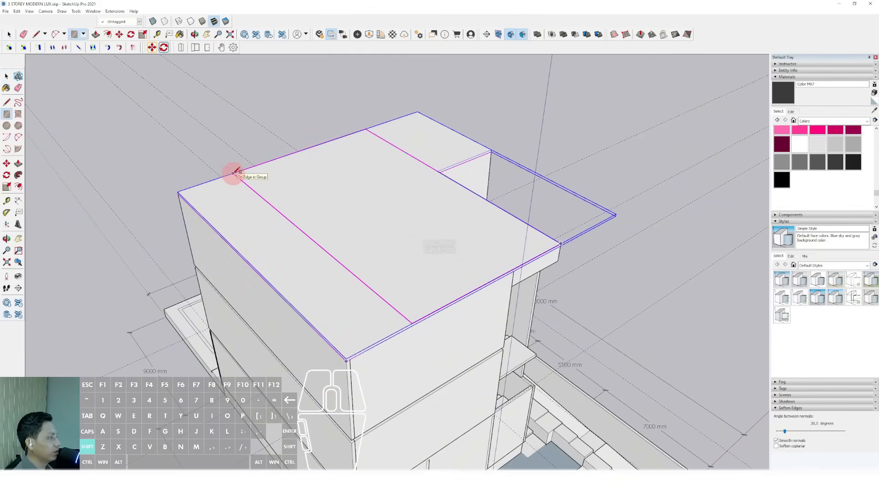
{"action": "left_click", "coordinate": [232, 172]}
- Extrude the upper roof rectangle upward into a thick slab and make it a group
{"action": "middle_click_drag", "start_coordinate": [232, 172], "coordinate": [387, 181]}
{"action": "key", "text": "p"}
{"action": "left_click", "coordinate": [387, 181]}
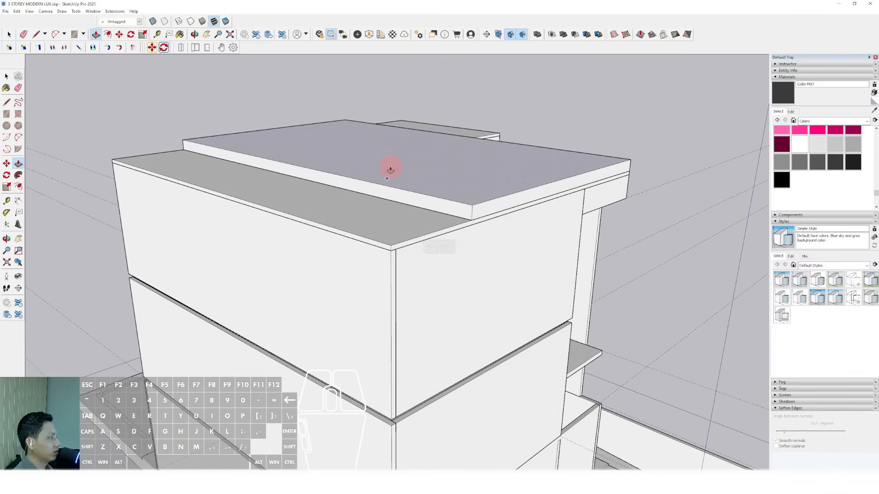
{"action": "middle_click_drag", "start_coordinate": [396, 175], "coordinate": [470, 212]}
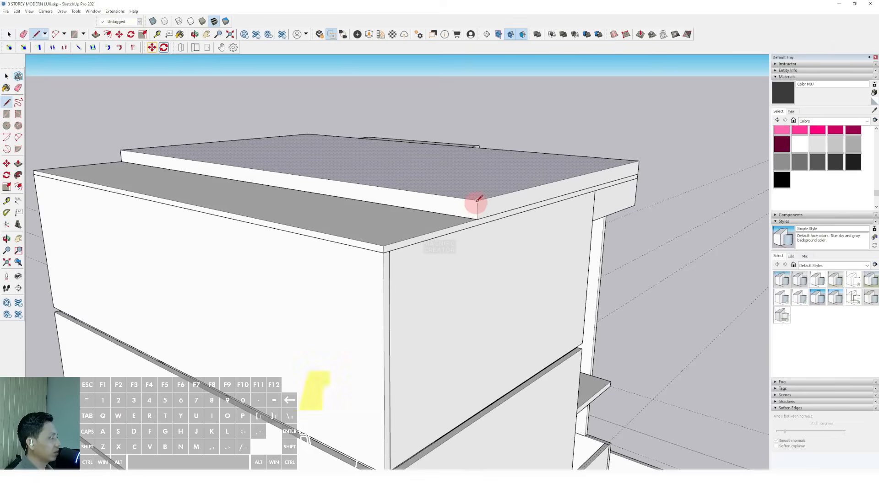
{"action": "key", "text": "p"}
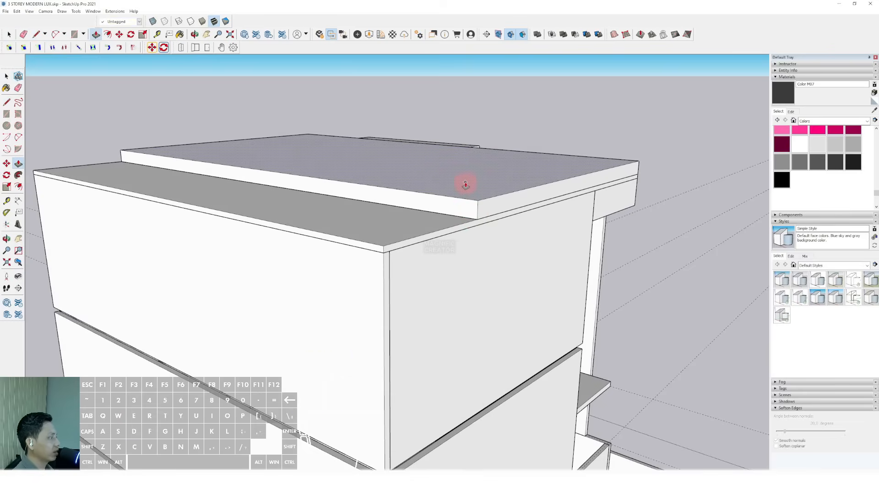
{"action": "left_click", "coordinate": [465, 186]}
{"action": "left_click", "coordinate": [465, 183]}
{"action": "key", "text": "space"}
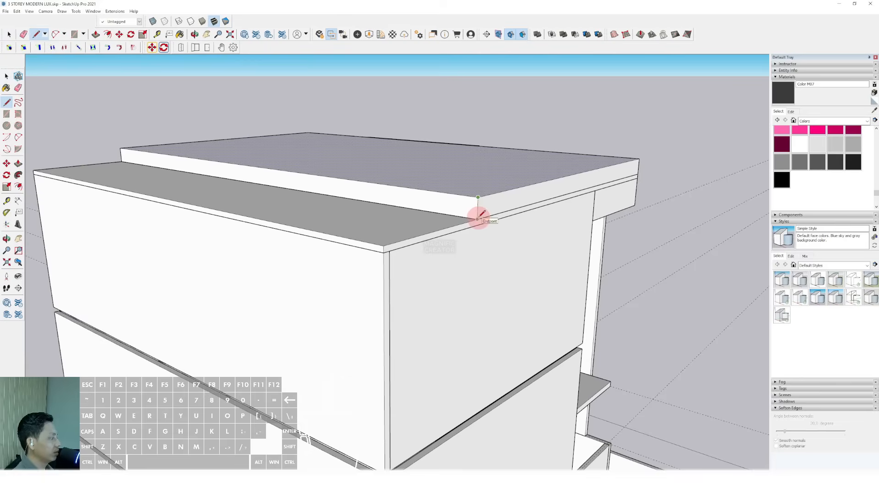
{"action": "right_click", "coordinate": [459, 190]}
{"action": "left_click", "coordinate": [472, 249]}
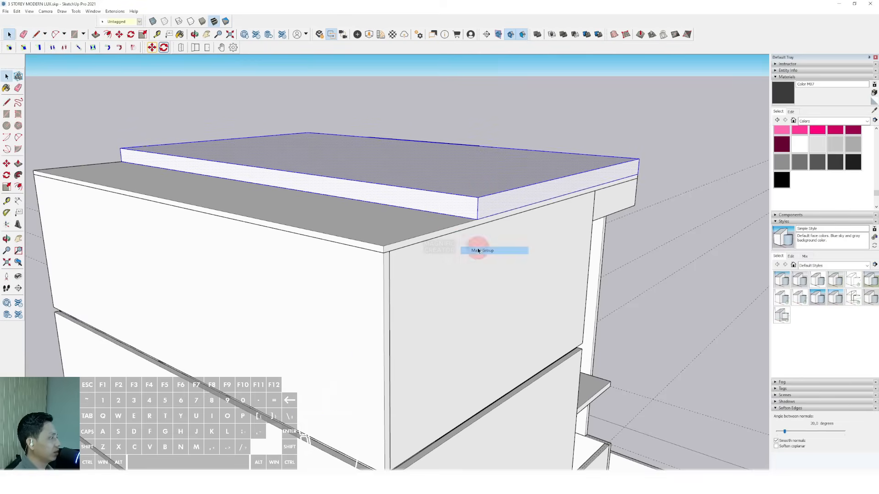
- Inside the upper roof group, pull the slab's front face outward to form an overhang past the front wall
{"action": "double_click", "coordinate": [472, 202]}
{"action": "scroll", "coordinate": [486, 202], "scroll_direction": "down", "scroll_amount": 2}
{"action": "left_click", "coordinate": [486, 202]}
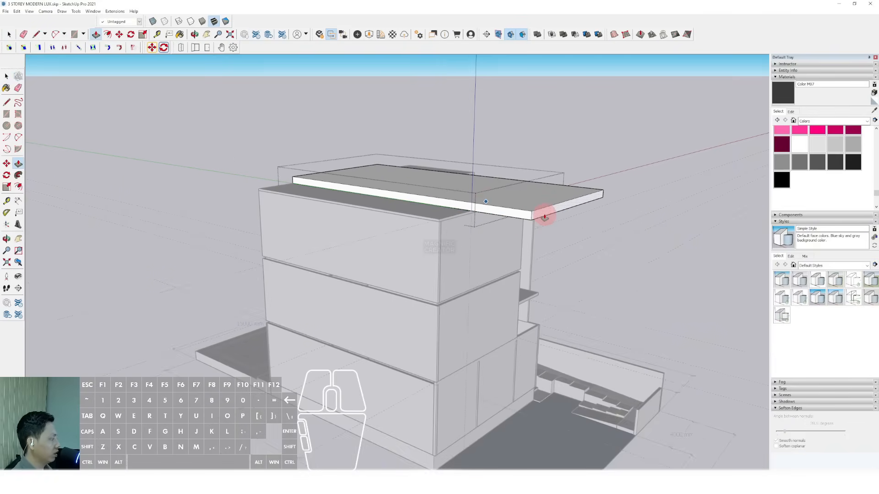
{"action": "left_click", "coordinate": [544, 217]}
{"action": "key", "text": "space"}
- Push the upper roof slab's rear end face inward to shorten it and close the group
{"action": "middle_click_drag", "start_coordinate": [543, 212], "coordinate": [300, 221]}
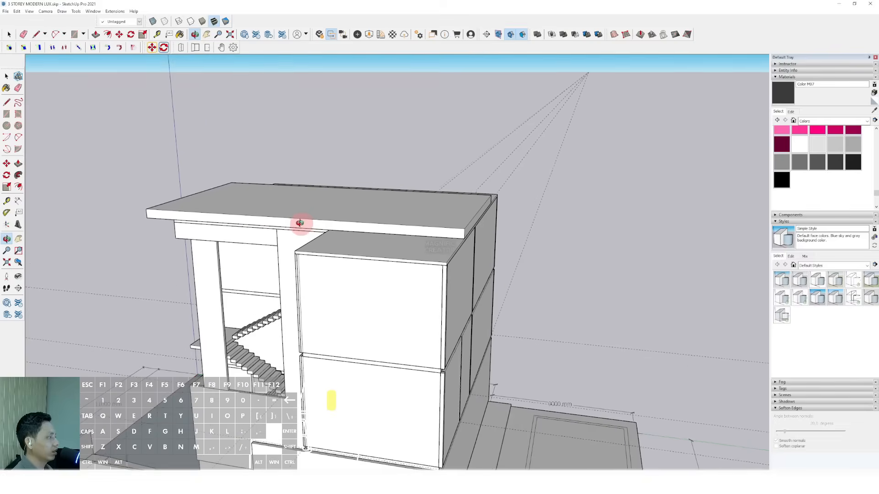
{"action": "left_click", "coordinate": [462, 212]}
{"action": "left_click", "coordinate": [468, 235]}
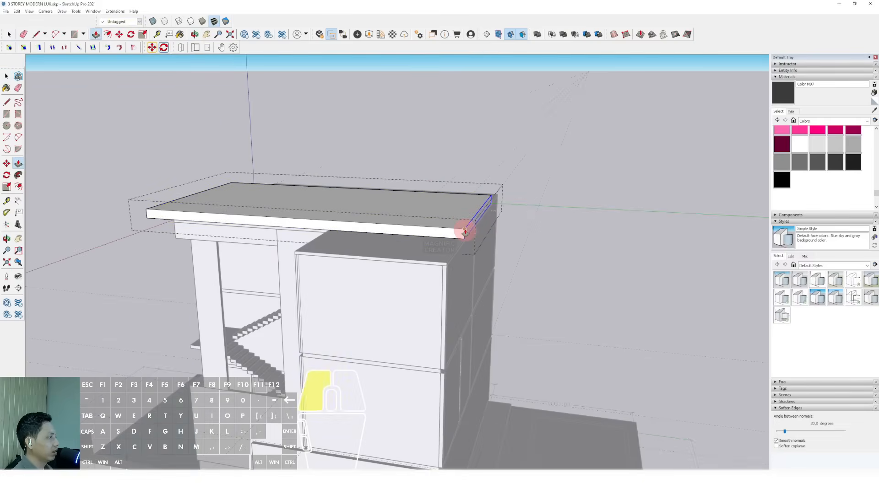
{"action": "left_click_drag", "start_coordinate": [459, 236], "coordinate": [443, 232]}
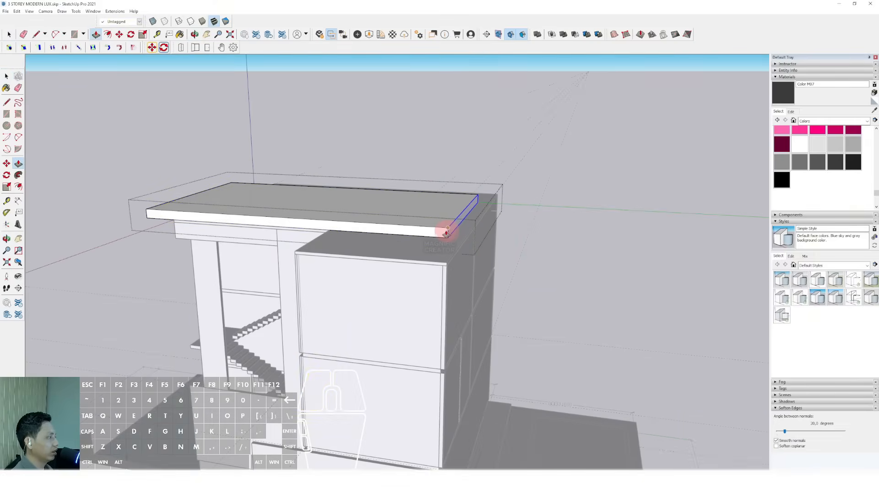
{"action": "key", "text": "space"}
{"action": "scroll", "coordinate": [430, 232], "scroll_direction": "down", "scroll_amount": 1}
{"action": "left_click", "coordinate": [600, 180]}
- Rotate the upper roof slab about its lower rear corner so its front end tilts upward
{"action": "middle_click_drag", "start_coordinate": [350, 212], "coordinate": [571, 217]}
{"action": "scroll", "coordinate": [434, 204], "scroll_direction": "up", "scroll_amount": 2}
{"action": "left_click", "coordinate": [434, 205]}
{"action": "key", "text": "q"}
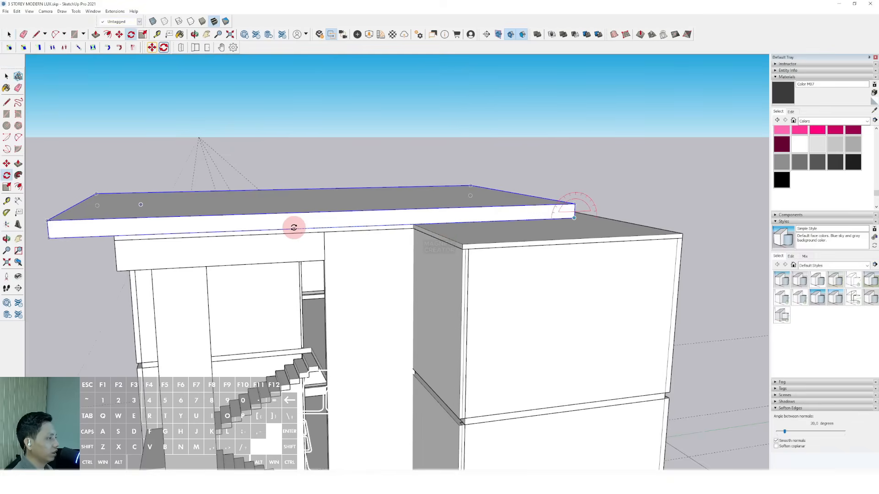
{"action": "left_click", "coordinate": [294, 228]}
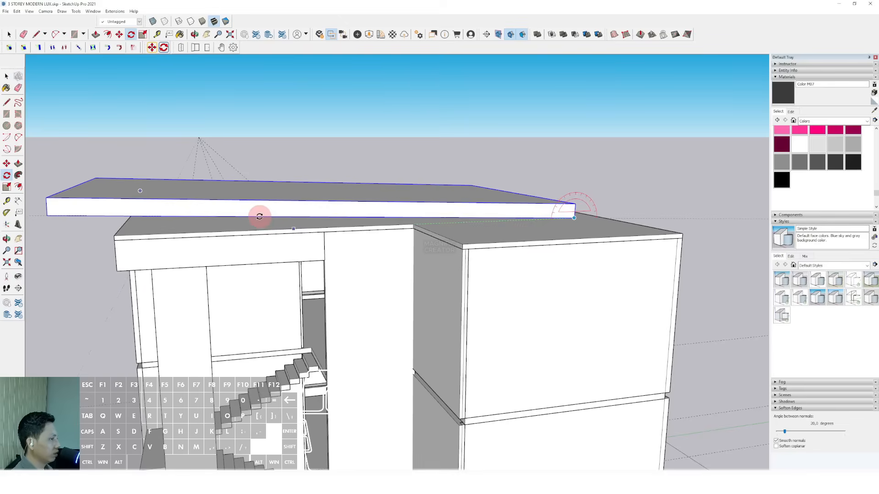
{"action": "key", "text": "Return"}
{"action": "key", "text": "space"}
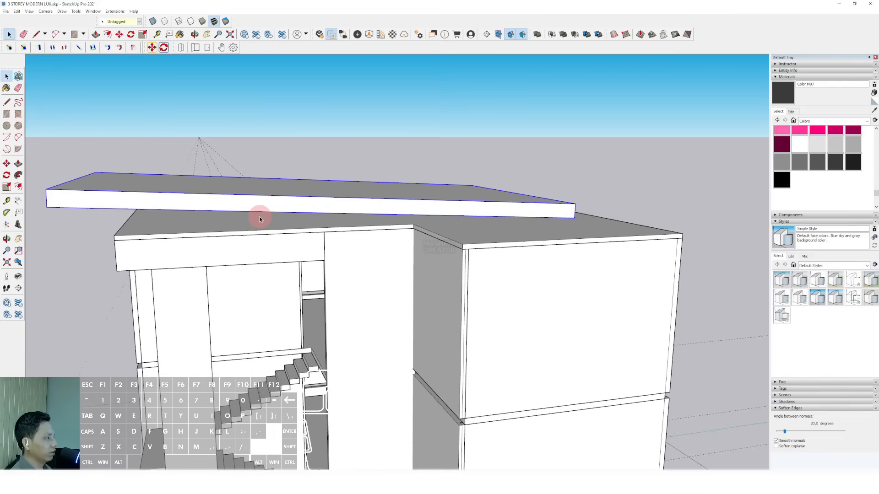
- Draw a tall rectangle on the front facade beside the stairwell, spanning the second and third storeys up to the tilted roof's edge
{"action": "scroll", "coordinate": [378, 288], "scroll_direction": "down", "scroll_amount": 4}
{"action": "middle_click_drag", "start_coordinate": [378, 289], "coordinate": [490, 216]}
{"action": "scroll", "coordinate": [338, 196], "scroll_direction": "up", "scroll_amount": 1}
{"action": "middle_click_drag", "start_coordinate": [338, 195], "coordinate": [484, 206], "text": "shift"}
{"action": "mouse_move", "coordinate": [379, 253]}
{"action": "middle_mouse_down"}
{"action": "mouse_move", "coordinate": [467, 237]}
{"action": "mouse_move", "coordinate": [359, 186]}
{"action": "mouse_move", "coordinate": [435, 280]}
{"action": "mouse_move", "coordinate": [333, 275]}
{"action": "mouse_move", "coordinate": [369, 276]}
{"action": "mouse_move", "coordinate": [337, 281]}
{"action": "mouse_move", "coordinate": [304, 304]}
{"action": "mouse_move", "coordinate": [417, 286]}
{"action": "mouse_move", "coordinate": [423, 314]}
{"action": "mouse_move", "coordinate": [459, 245]}
{"action": "mouse_move", "coordinate": [390, 267]}
{"action": "middle_mouse_up"}
{"action": "scroll", "coordinate": [391, 267], "scroll_direction": "up", "scroll_amount": 3}
{"action": "scroll", "coordinate": [391, 267], "scroll_direction": "up", "scroll_amount": 5}
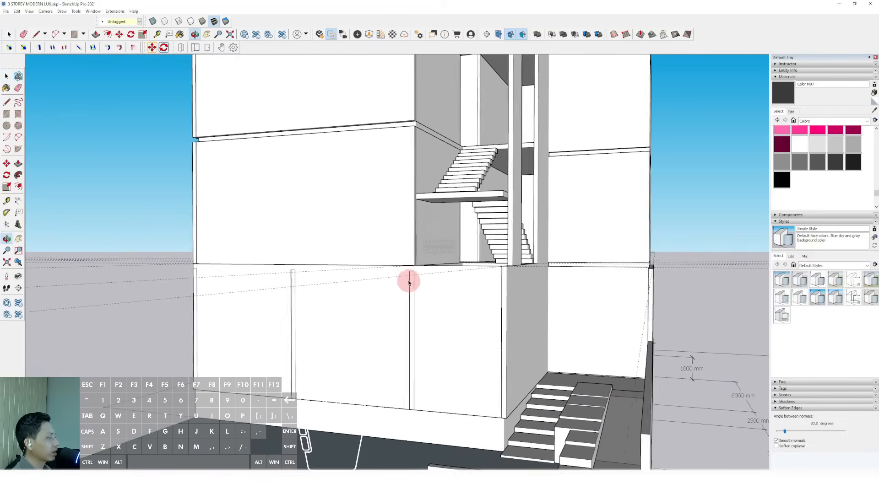
{"action": "key", "text": "r"}
{"action": "scroll", "coordinate": [379, 151], "scroll_direction": "down", "scroll_amount": 6}
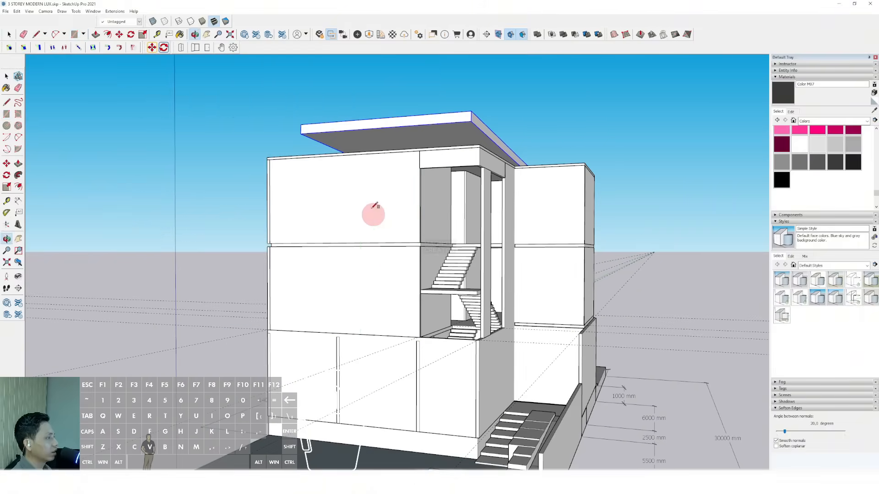
{"action": "scroll", "coordinate": [359, 148], "scroll_direction": "up", "scroll_amount": 3}
{"action": "key", "text": "shift"}
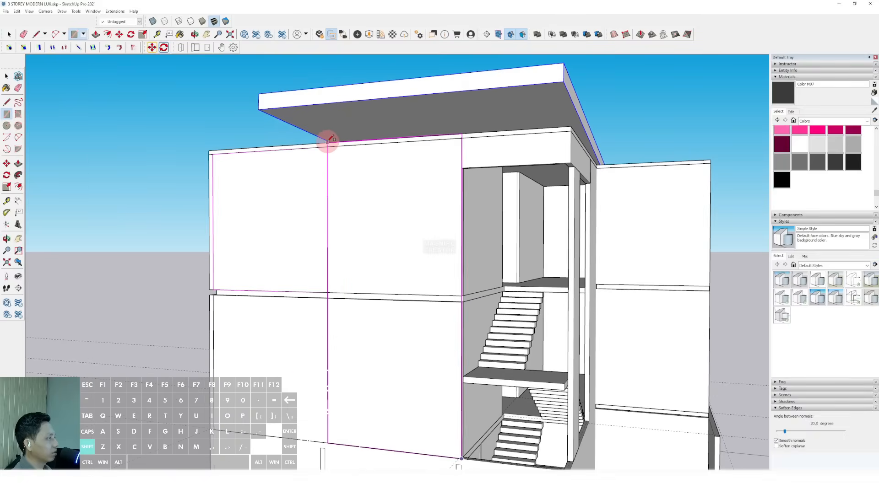
{"action": "left_click", "coordinate": [328, 143]}
- Extrude the facade rectangle outward into a thin panel and make it a group
{"action": "key", "text": "space"}
{"action": "scroll", "coordinate": [367, 177], "scroll_direction": "down", "scroll_amount": 3}
{"action": "middle_click_drag", "start_coordinate": [442, 254], "coordinate": [398, 240]}
{"action": "scroll", "coordinate": [405, 221], "scroll_direction": "up", "scroll_amount": 1}
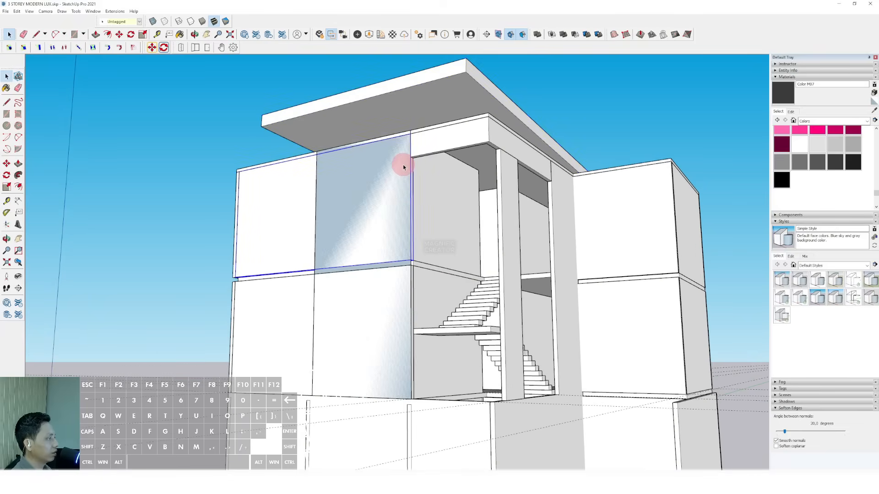
{"action": "scroll", "coordinate": [403, 165], "scroll_direction": "up", "scroll_amount": 3}
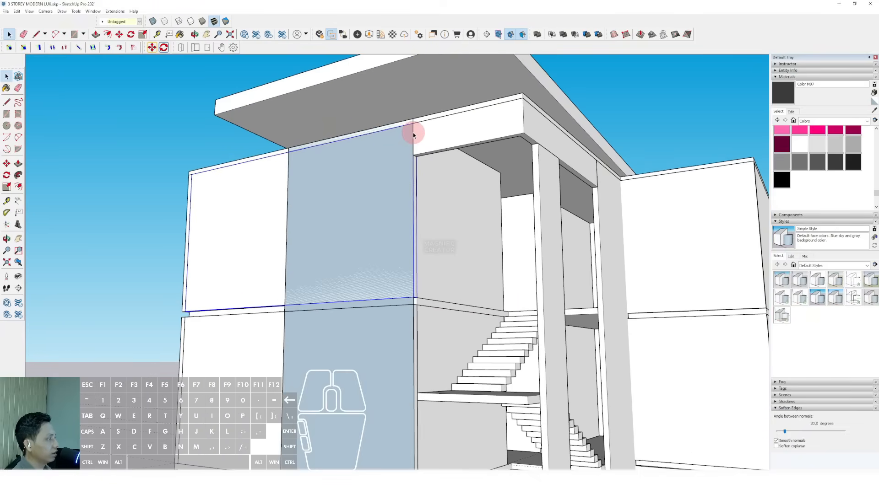
{"action": "left_click", "coordinate": [405, 134]}
{"action": "scroll", "coordinate": [399, 131], "scroll_direction": "down", "scroll_amount": 1}
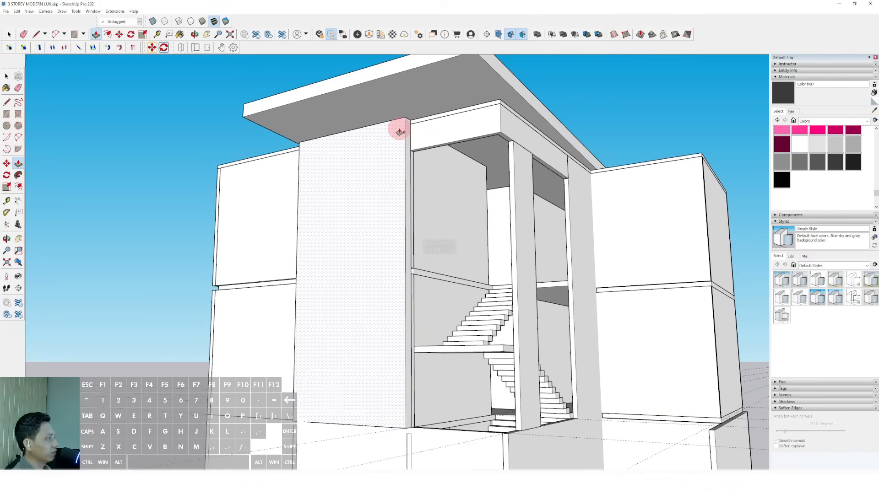
{"action": "triple_click", "coordinate": [400, 137]}
{"action": "right_click", "coordinate": [401, 137]}
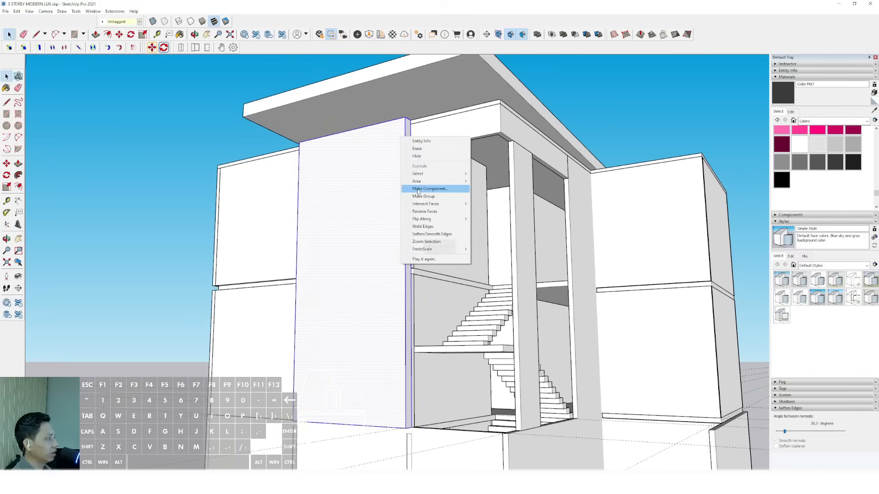
{"action": "left_click", "coordinate": [422, 196]}
- Pull the facade panel's top face upward past the wall top toward the tilted roof's underside
{"action": "scroll", "coordinate": [360, 157], "scroll_direction": "down", "scroll_amount": 3}
{"action": "middle_click_drag", "start_coordinate": [361, 163], "coordinate": [412, 167]}
{"action": "key", "text": "m"}
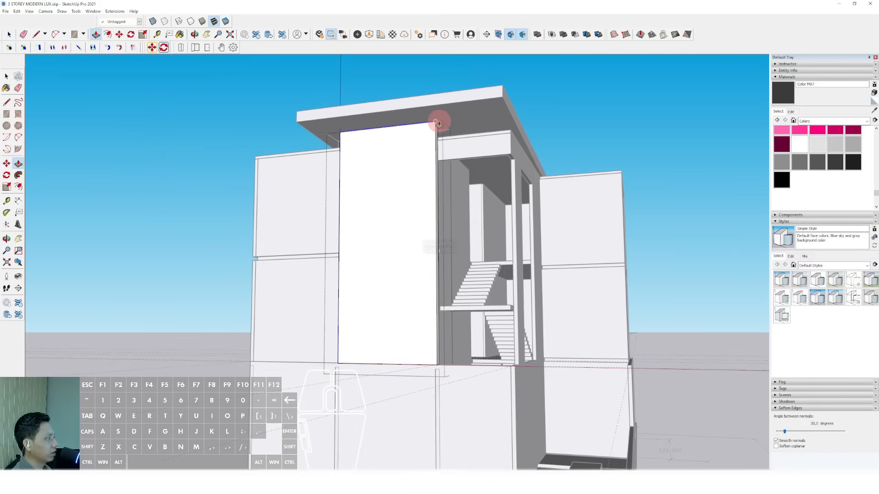
{"action": "middle_click_drag", "start_coordinate": [435, 127], "coordinate": [458, 271]}
{"action": "key", "text": "space"}
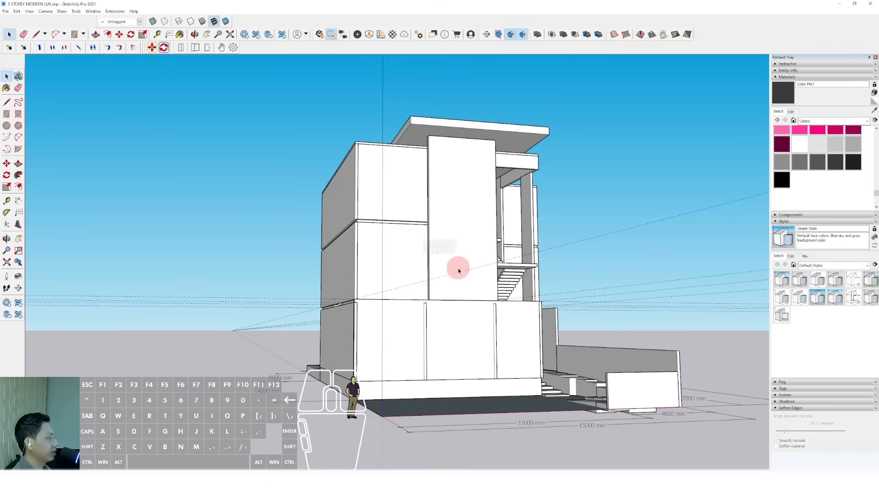
- Extend the facade panel's bottom face downward over the upper part of the ground-floor wall and close the group
{"action": "double_click", "coordinate": [453, 291]}
{"action": "key", "text": "v"}
{"action": "left_click", "coordinate": [481, 299]}
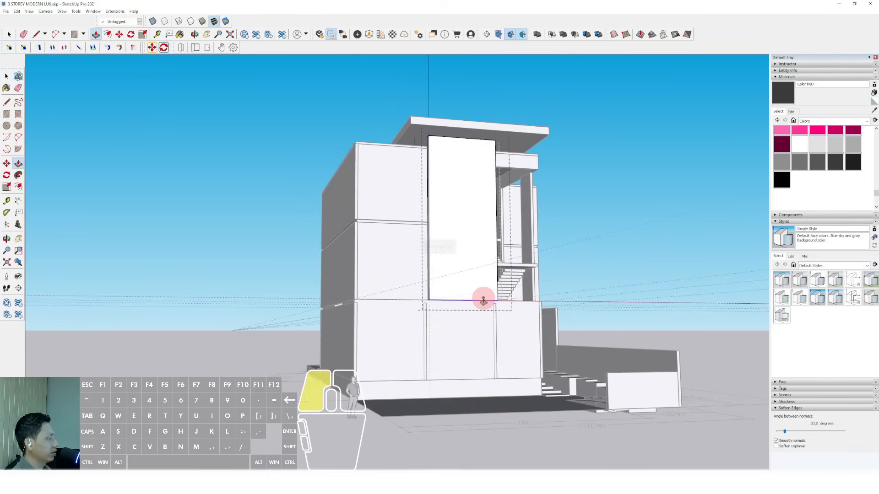
{"action": "left_click", "coordinate": [479, 326]}
{"action": "key", "text": "space"}
{"action": "left_click", "coordinate": [590, 273]}
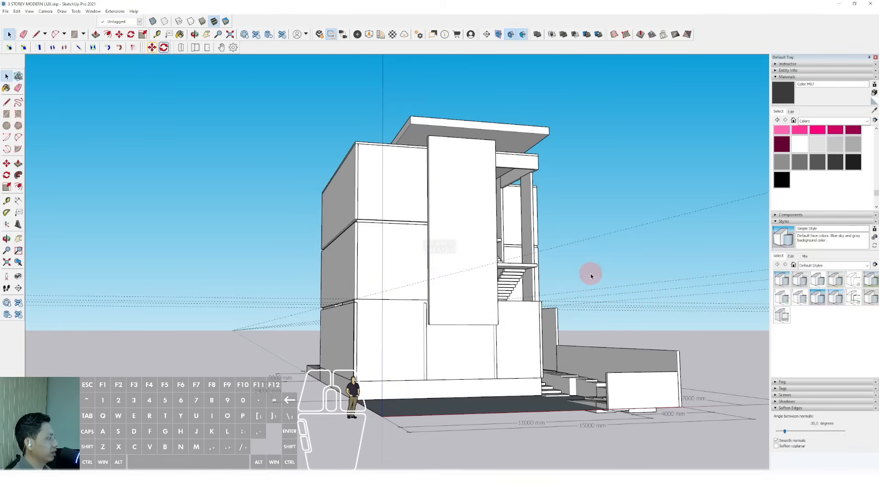
- Draw a narrow strip along the bottom of the facade panel's front face and extrude it outward into a horizontal ledge
{"action": "middle_click_drag", "start_coordinate": [590, 274], "coordinate": [391, 298]}
{"action": "scroll", "coordinate": [417, 308], "scroll_direction": "up", "scroll_amount": 2}
{"action": "scroll", "coordinate": [421, 309], "scroll_direction": "up", "scroll_amount": 4}
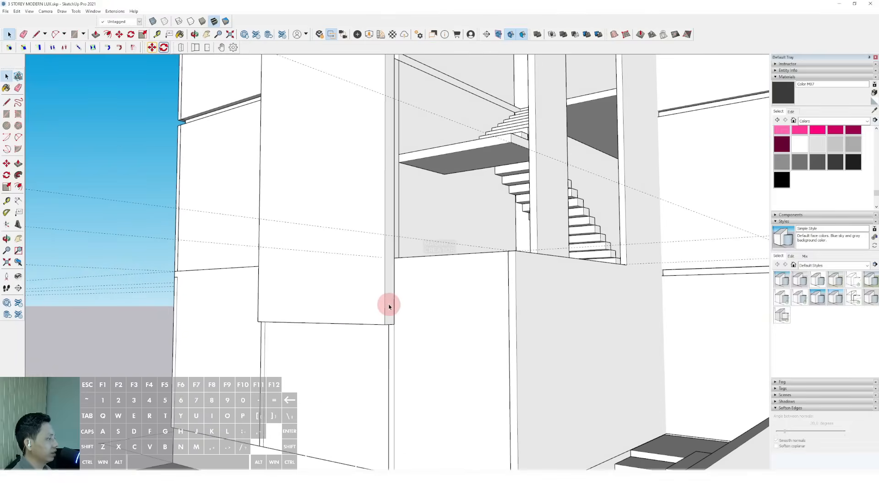
{"action": "double_click", "coordinate": [375, 312]}
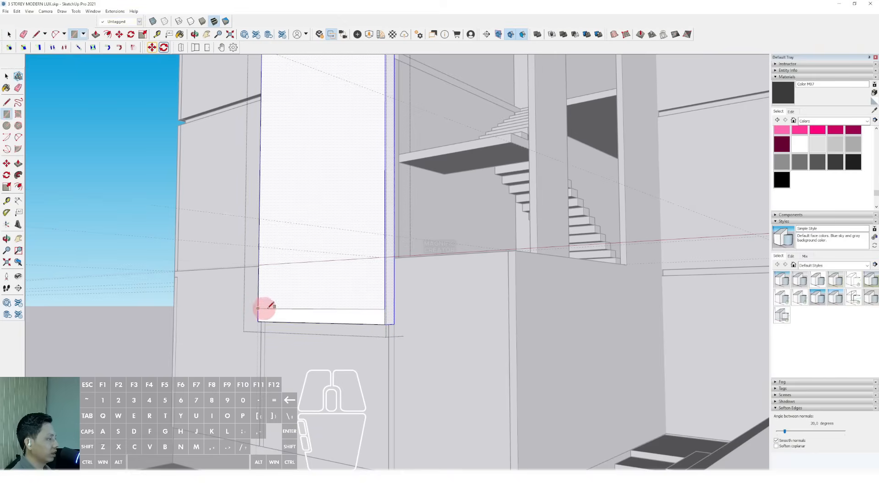
{"action": "scroll", "coordinate": [374, 309], "scroll_direction": "up", "scroll_amount": 1}
{"action": "key", "text": "p"}
{"action": "left_click", "coordinate": [379, 315]}
{"action": "middle_click_drag", "start_coordinate": [361, 319], "coordinate": [149, 333]}
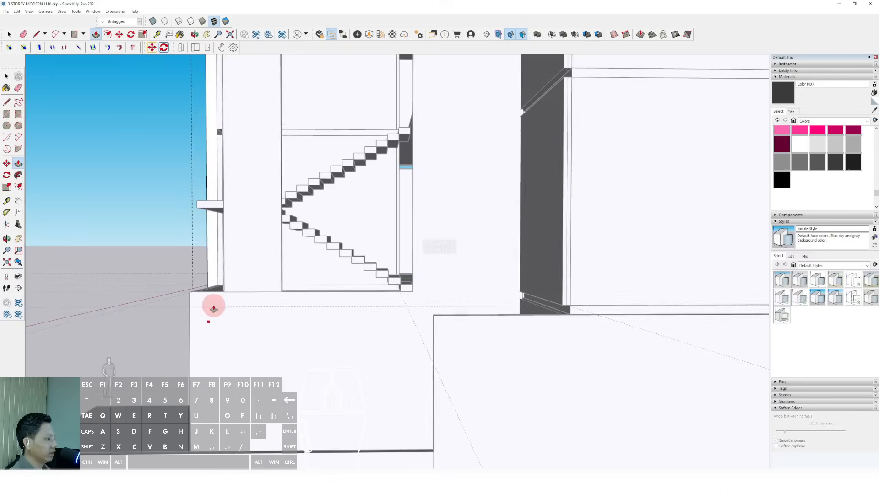
{"action": "middle_click_drag", "start_coordinate": [214, 308], "coordinate": [336, 280], "text": "shift"}
{"action": "middle_click_drag", "start_coordinate": [276, 282], "coordinate": [302, 277], "text": "shift"}
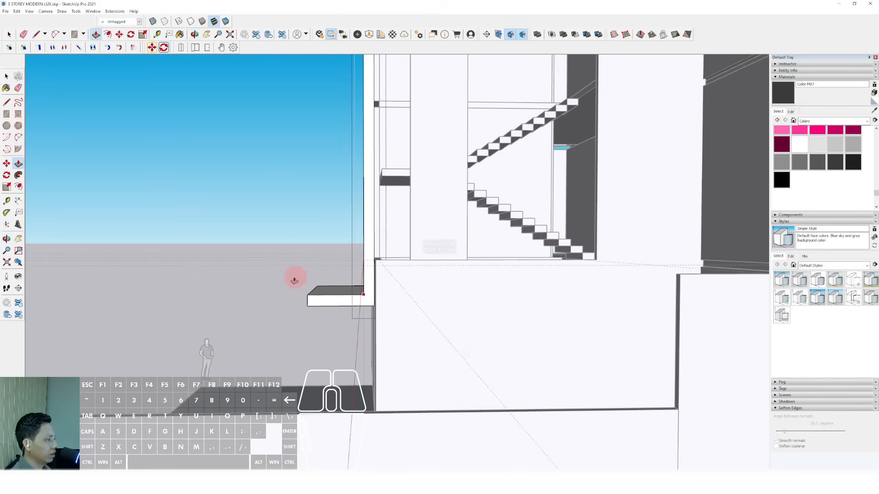
{"action": "left_click", "coordinate": [278, 274]}
{"action": "key", "text": "space"}
- Draw a rounding arc at the inner corner between panel and ledge and extrude it across the panel's full width
{"action": "middle_click_drag", "start_coordinate": [361, 290], "coordinate": [389, 291]}
{"action": "scroll", "coordinate": [388, 291], "scroll_direction": "up", "scroll_amount": 1}
{"action": "key", "text": "a"}
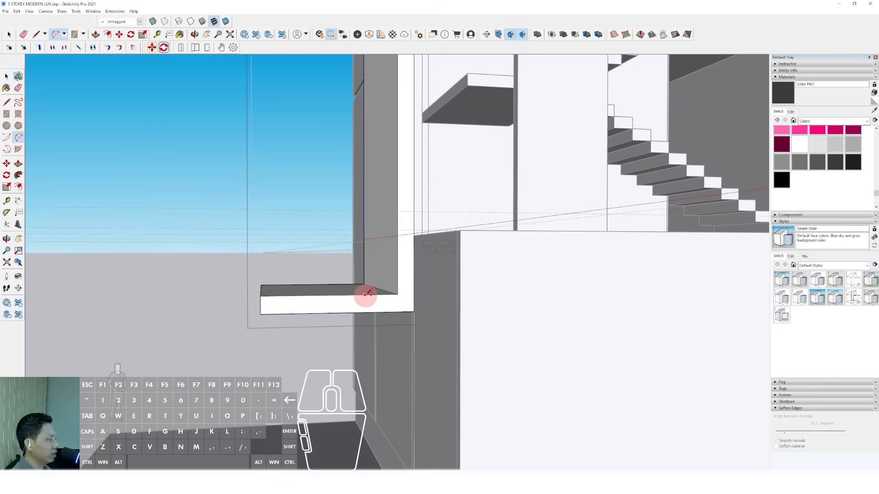
{"action": "double_click", "coordinate": [398, 261]}
{"action": "key", "text": "space"}
{"action": "scroll", "coordinate": [389, 290], "scroll_direction": "up", "scroll_amount": 2}
{"action": "key", "text": "v"}
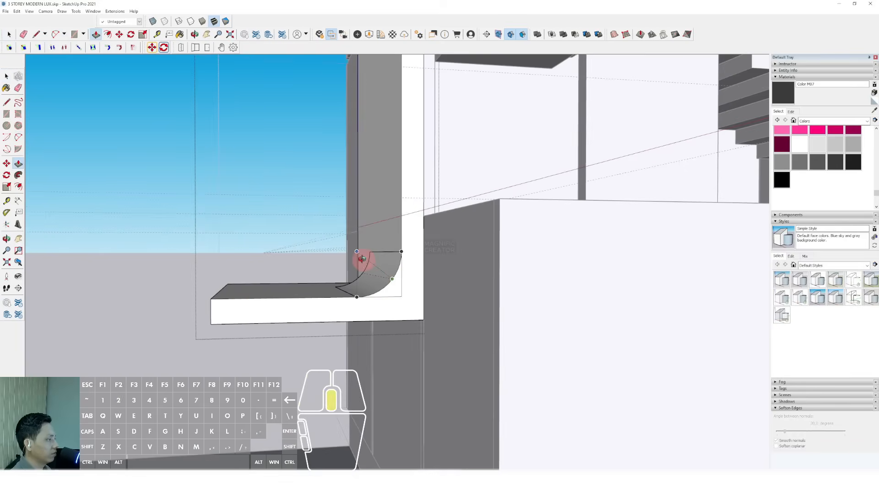
{"action": "middle_click_drag", "start_coordinate": [361, 259], "coordinate": [367, 233]}
{"action": "left_click", "coordinate": [395, 217]}
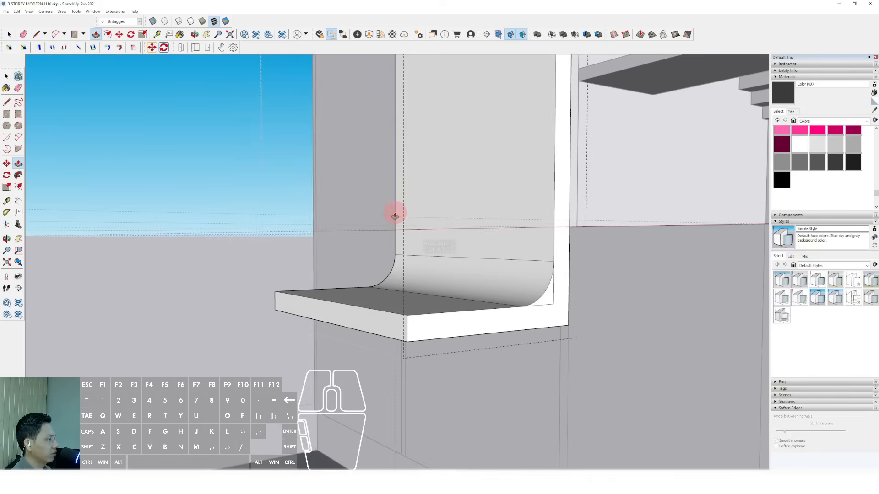
{"action": "key", "text": "space"}
- Offset the inner corner arc outward by the panel's thickness to outline the rounded outer corner on the side face
{"action": "middle_click_drag", "start_coordinate": [497, 274], "coordinate": [420, 267]}
{"action": "mouse_move", "coordinate": [353, 269]}
{"action": "left_mouse_down"}
{"action": "mouse_move", "coordinate": [373, 261]}
{"action": "mouse_move", "coordinate": [359, 251]}
{"action": "left_mouse_up"}
{"action": "key", "text": "space"}
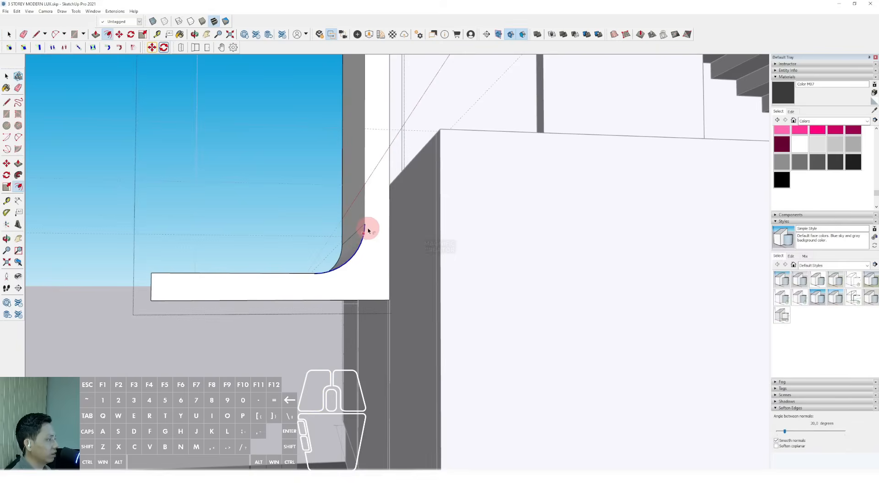
{"action": "key", "text": "space"}
{"action": "scroll", "coordinate": [365, 229], "scroll_direction": "up", "scroll_amount": 4}
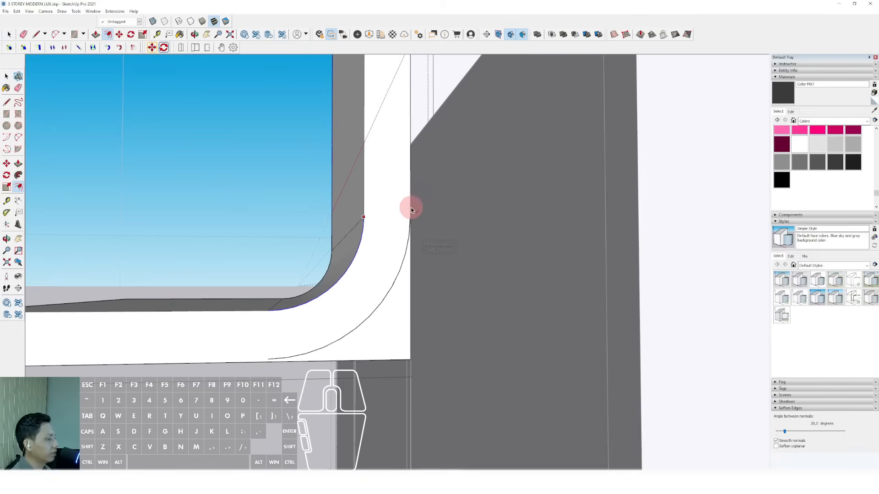
{"action": "middle_click_drag", "start_coordinate": [411, 210], "coordinate": [433, 295]}
{"action": "key", "text": "space"}
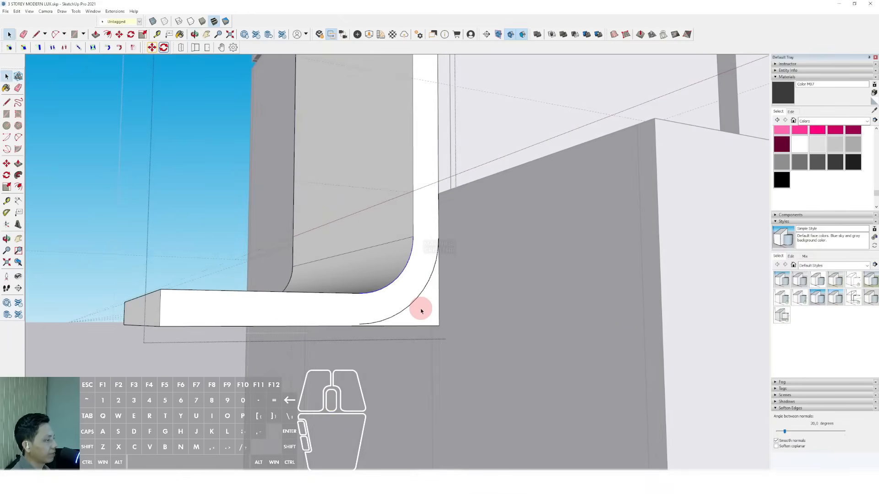
- Offset the inner corner arc again to meet the ledge's underside, cut away the outer corner across the full width, and close the group
{"action": "middle_click_drag", "start_coordinate": [381, 323], "coordinate": [361, 302]}
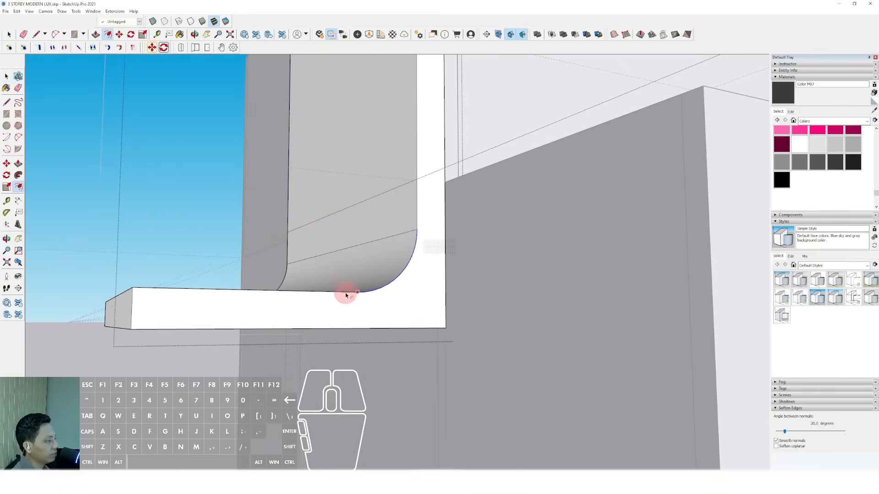
{"action": "left_click_drag", "start_coordinate": [346, 295], "coordinate": [143, 338]}
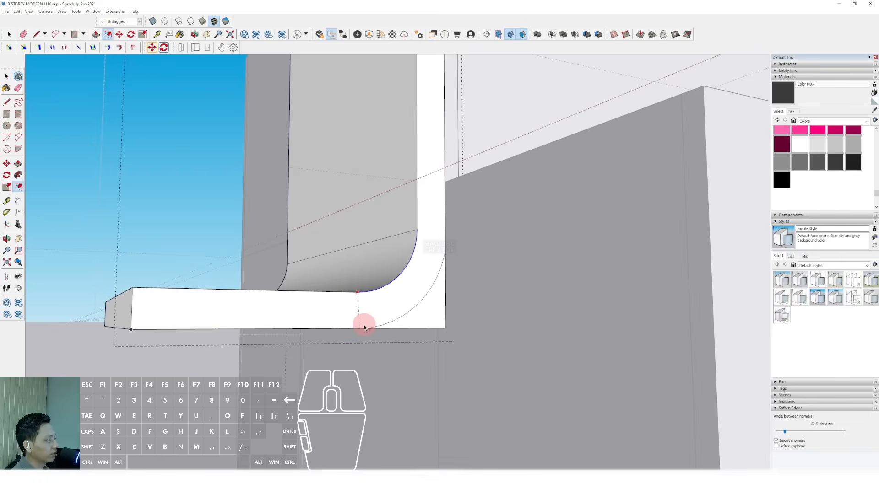
{"action": "key", "text": "space"}
{"action": "scroll", "coordinate": [377, 332], "scroll_direction": "up", "scroll_amount": 3}
{"action": "left_click", "coordinate": [435, 324]}
{"action": "key", "text": "v"}
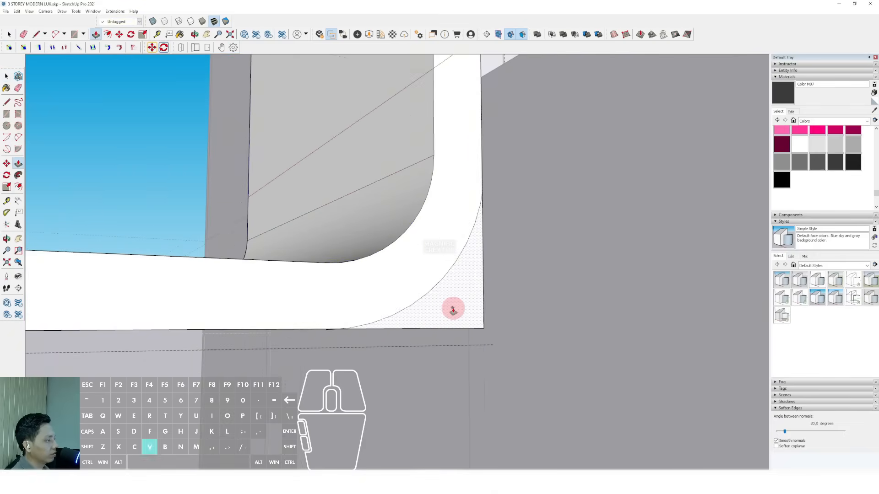
{"action": "left_click", "coordinate": [452, 309]}
{"action": "scroll", "coordinate": [389, 333], "scroll_direction": "down", "scroll_amount": 2}
{"action": "middle_click_drag", "start_coordinate": [389, 335], "coordinate": [222, 341]}
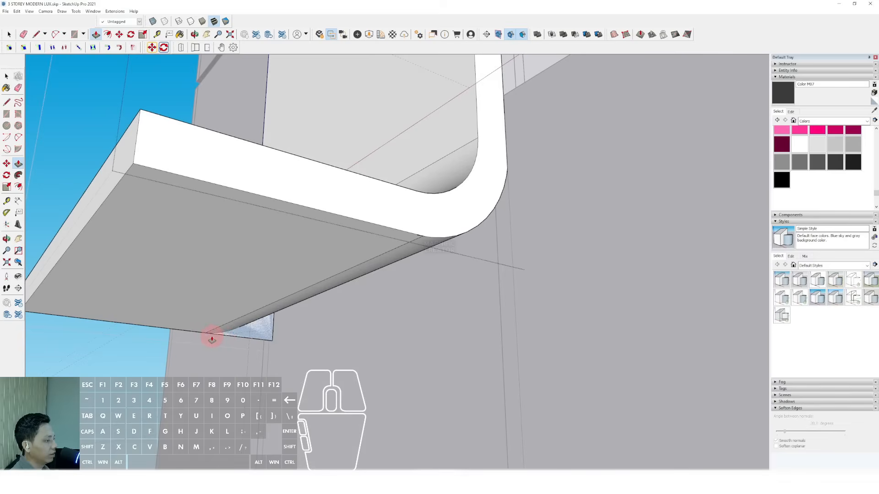
{"action": "key", "text": "space"}
{"action": "middle_click_drag", "start_coordinate": [302, 313], "coordinate": [389, 292]}
{"action": "scroll", "coordinate": [387, 292], "scroll_direction": "down", "scroll_amount": 5}
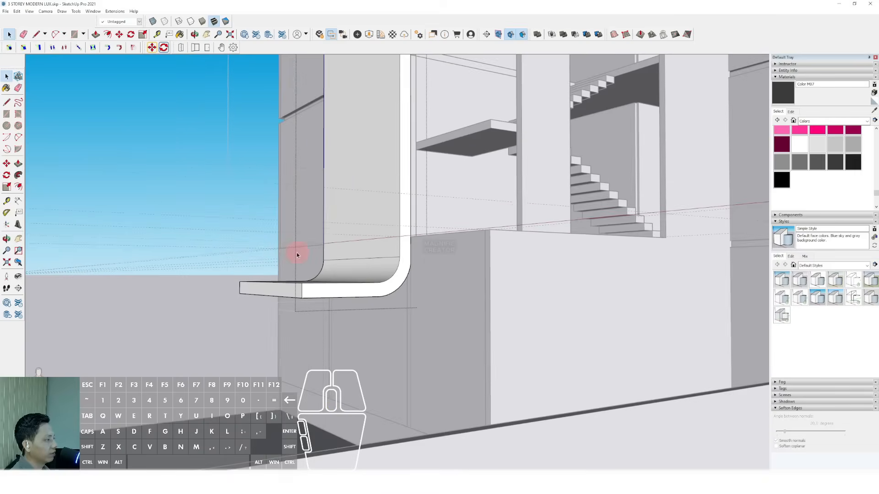
{"action": "left_click", "coordinate": [218, 158]}
- Extrude a small rectangle on the driveway upward into a tall box below the ledge as a height reference
{"action": "scroll", "coordinate": [361, 222], "scroll_direction": "down", "scroll_amount": 5}
{"action": "middle_click_drag", "start_coordinate": [361, 221], "coordinate": [495, 247]}
{"action": "scroll", "coordinate": [494, 247], "scroll_direction": "down", "scroll_amount": 3}
{"action": "middle_click_drag", "start_coordinate": [442, 270], "coordinate": [502, 268], "text": "shift"}
{"action": "scroll", "coordinate": [434, 271], "scroll_direction": "up", "scroll_amount": 5}
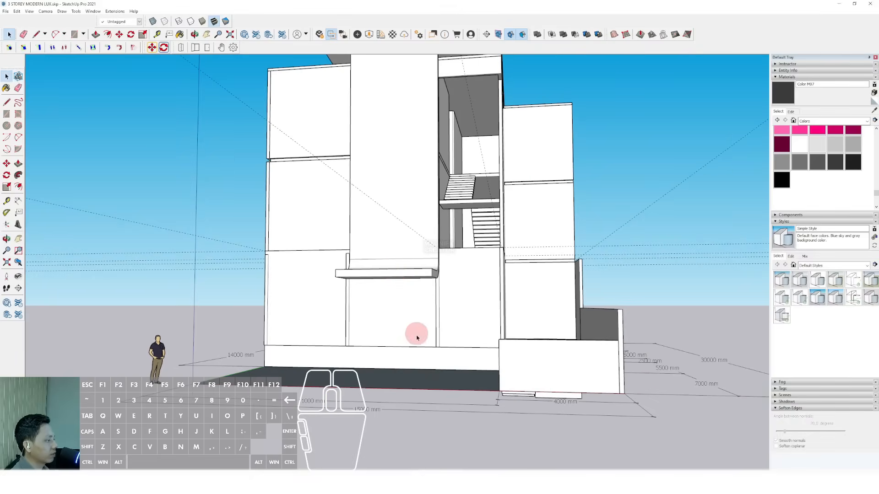
{"action": "middle_click_drag", "start_coordinate": [417, 338], "coordinate": [406, 396]}
{"action": "key", "text": "space"}
{"action": "key", "text": "p"}
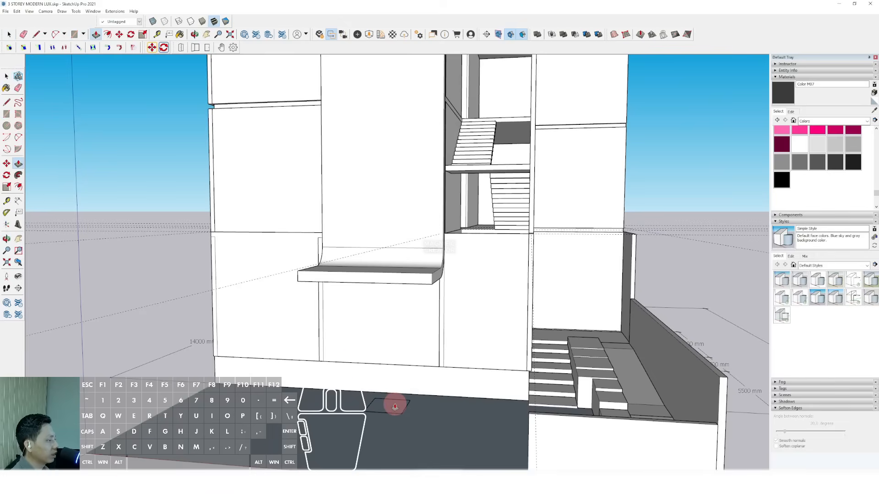
{"action": "left_click_drag", "start_coordinate": [391, 401], "coordinate": [389, 313]}
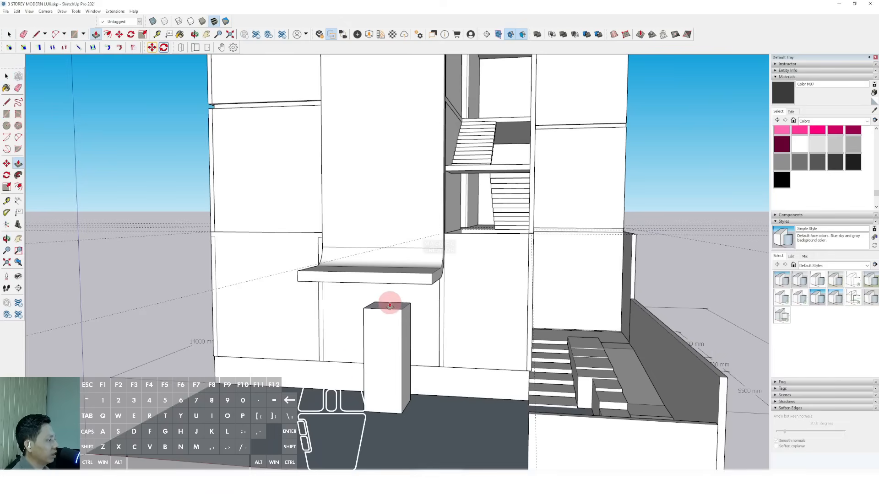
{"action": "middle_click_drag", "start_coordinate": [389, 306], "coordinate": [387, 288]}
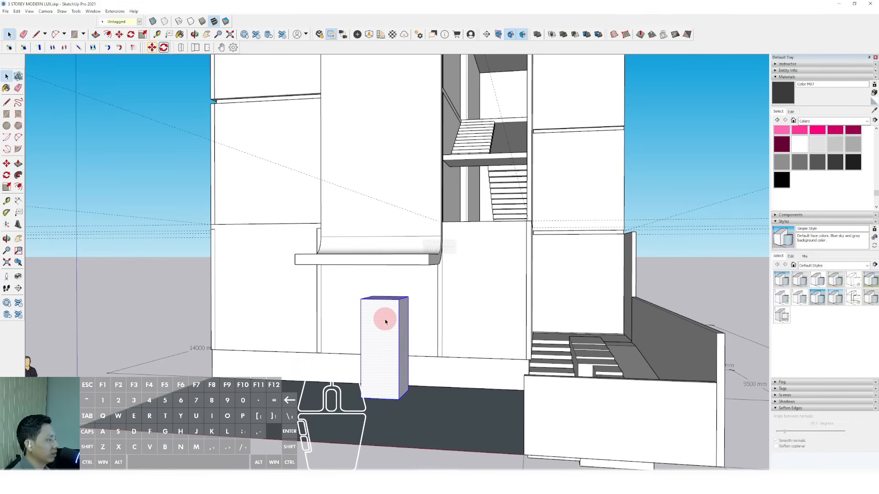
{"action": "middle_click_drag", "start_coordinate": [377, 297], "coordinate": [358, 270]}
- Select the ledge with its rounded corner inside the facade panel and move it vertically down to the reference box's top
{"action": "double_click", "coordinate": [363, 244]}
{"action": "triple_click", "coordinate": [363, 244]}
{"action": "scroll", "coordinate": [411, 245], "scroll_direction": "up", "scroll_amount": 2}
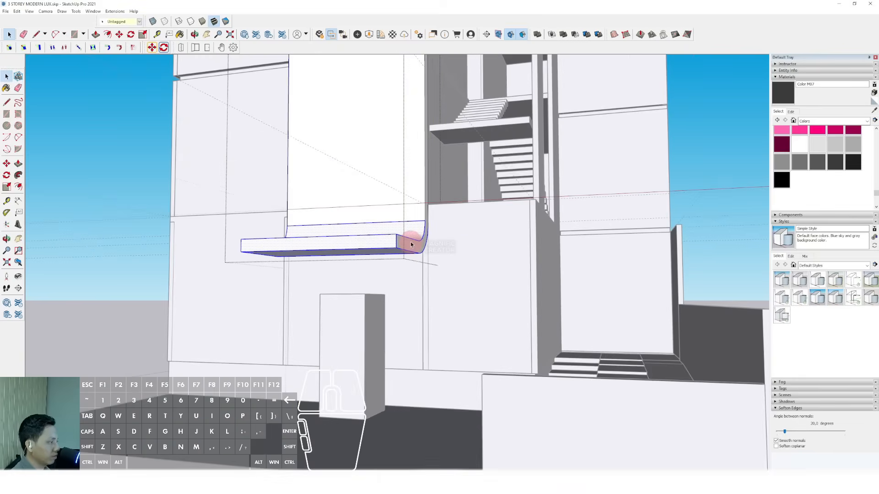
{"action": "middle_click_drag", "start_coordinate": [411, 245], "coordinate": [405, 242]}
{"action": "left_click", "coordinate": [385, 224]}
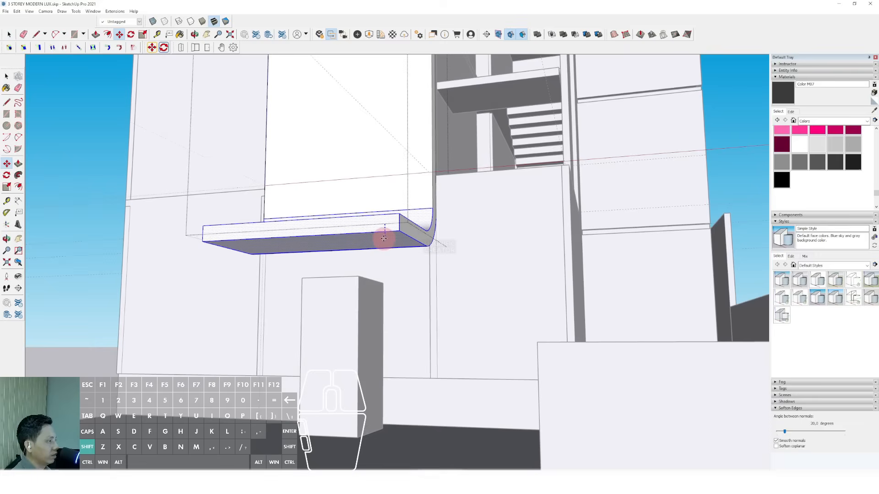
{"action": "left_click", "coordinate": [355, 279], "text": "shift"}
{"action": "key", "text": "space"}
- Close the facade panel group and delete the reference box on the driveway
{"action": "scroll", "coordinate": [374, 281], "scroll_direction": "down", "scroll_amount": 3}
{"action": "scroll", "coordinate": [379, 283], "scroll_direction": "down", "scroll_amount": 2}
{"action": "middle_click_drag", "start_coordinate": [380, 282], "coordinate": [405, 304]}
{"action": "left_click", "coordinate": [632, 159]}
{"action": "scroll", "coordinate": [389, 278], "scroll_direction": "down", "scroll_amount": 2}
{"action": "left_click", "coordinate": [378, 336]}
{"action": "middle_click_drag", "start_coordinate": [378, 332], "coordinate": [330, 308]}
{"action": "scroll", "coordinate": [383, 304], "scroll_direction": "up", "scroll_amount": 3}
{"action": "scroll", "coordinate": [384, 305], "scroll_direction": "up", "scroll_amount": 2}
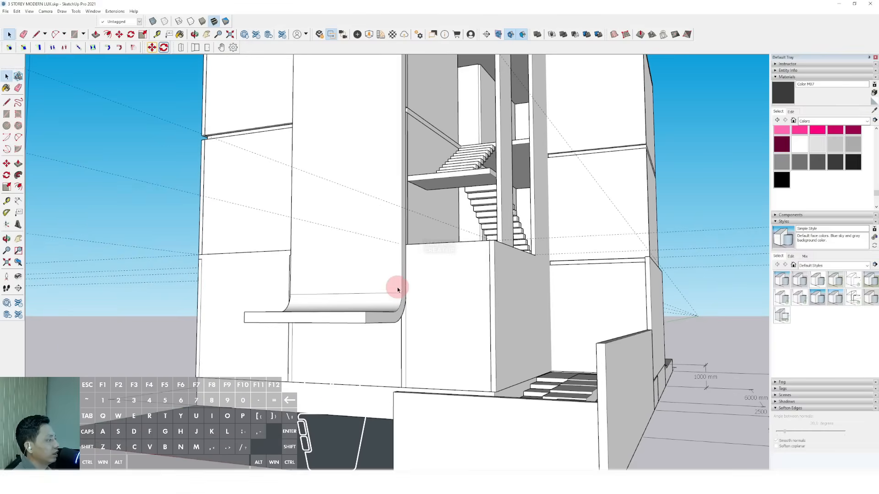
- Open the facade panel group and draw a line across its side face level with the top of the ground-floor wall
{"action": "left_click", "coordinate": [397, 266]}
{"action": "scroll", "coordinate": [393, 268], "scroll_direction": "up", "scroll_amount": 4}
{"action": "key", "text": "l"}
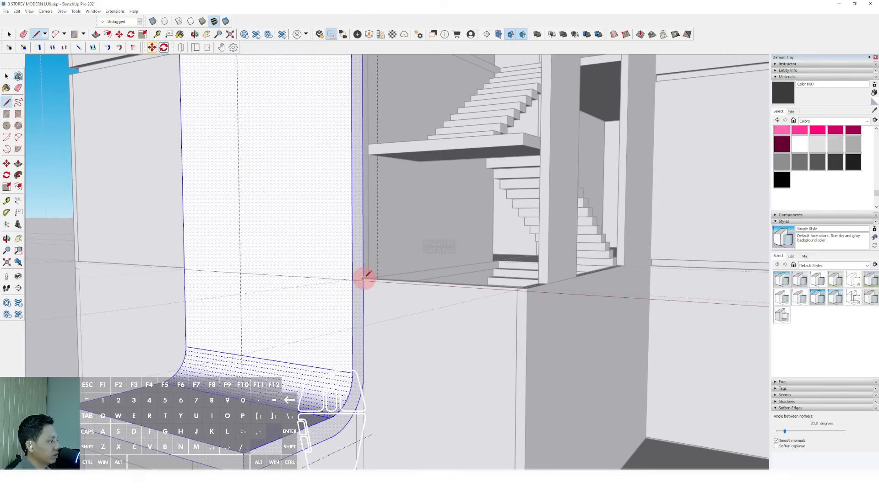
- Extrude the lower part of the panel's side face, including the ledge, sideways to the ground-floor wall's end and close the group
{"action": "key", "text": "v"}
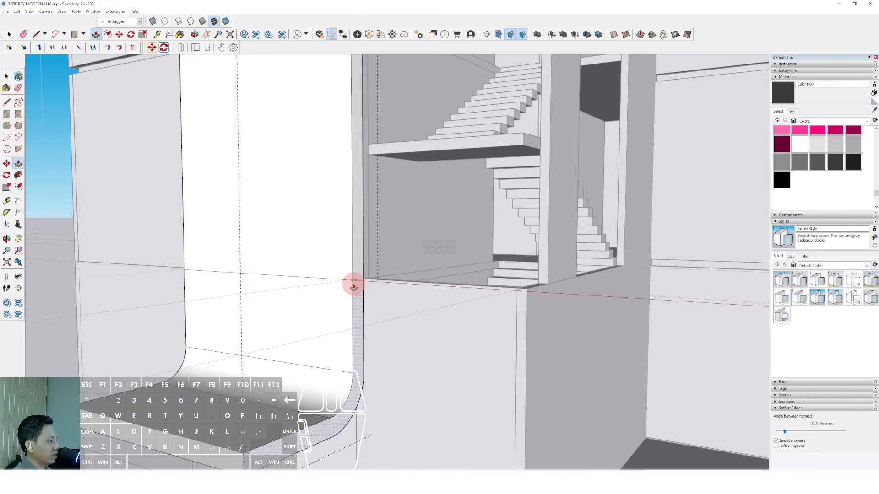
{"action": "scroll", "coordinate": [353, 281], "scroll_direction": "up", "scroll_amount": 3}
{"action": "left_click", "coordinate": [353, 279]}
{"action": "scroll", "coordinate": [397, 287], "scroll_direction": "down", "scroll_amount": 4}
{"action": "scroll", "coordinate": [497, 294], "scroll_direction": "down", "scroll_amount": 2}
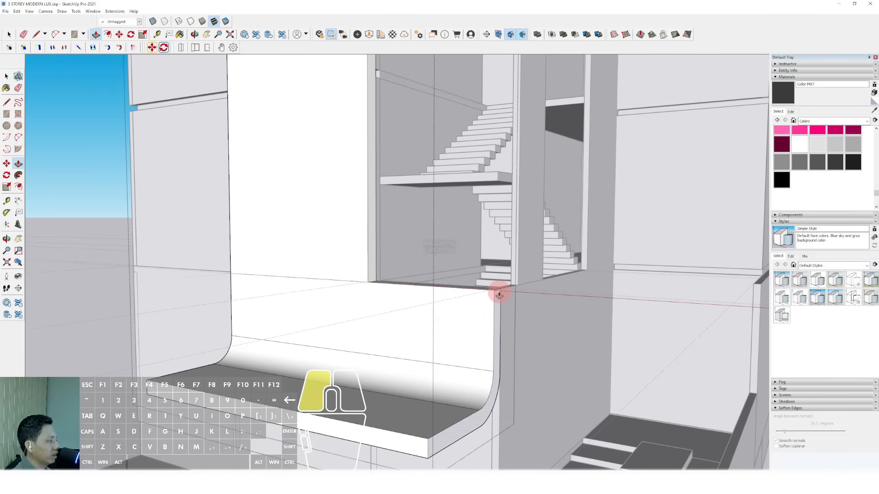
{"action": "scroll", "coordinate": [392, 334], "scroll_direction": "down", "scroll_amount": 3}
{"action": "scroll", "coordinate": [555, 236], "scroll_direction": "down", "scroll_amount": 3}
{"action": "middle_click_drag", "start_coordinate": [555, 235], "coordinate": [512, 315], "text": "shift"}
{"action": "key", "text": "space"}
{"action": "left_click", "coordinate": [663, 166]}
- Extrude the ledge's front face outward over the driveway, using the front boundary wall as reference, and close the group
{"action": "scroll", "coordinate": [503, 311], "scroll_direction": "up", "scroll_amount": 3}
{"action": "middle_click_drag", "start_coordinate": [499, 308], "coordinate": [377, 293], "text": "shift"}
{"action": "scroll", "coordinate": [477, 343], "scroll_direction": "up", "scroll_amount": 5}
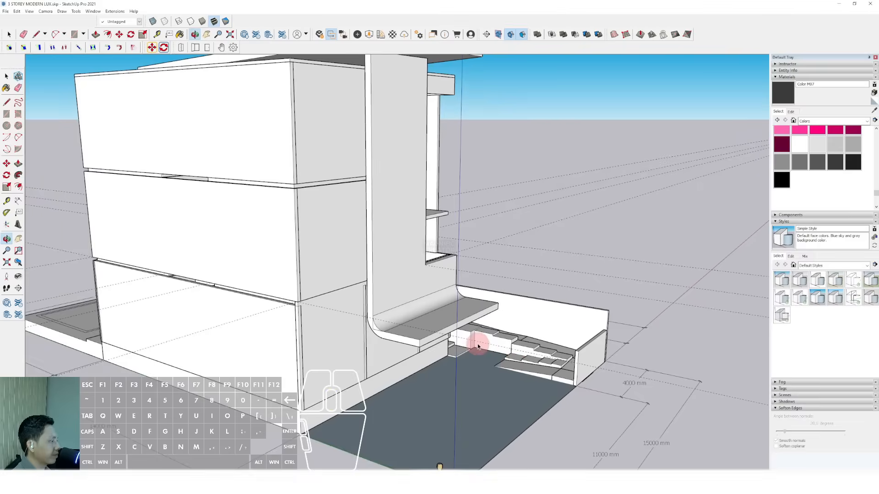
{"action": "left_click", "coordinate": [432, 319]}
{"action": "key", "text": "p"}
{"action": "left_click", "coordinate": [442, 316]}
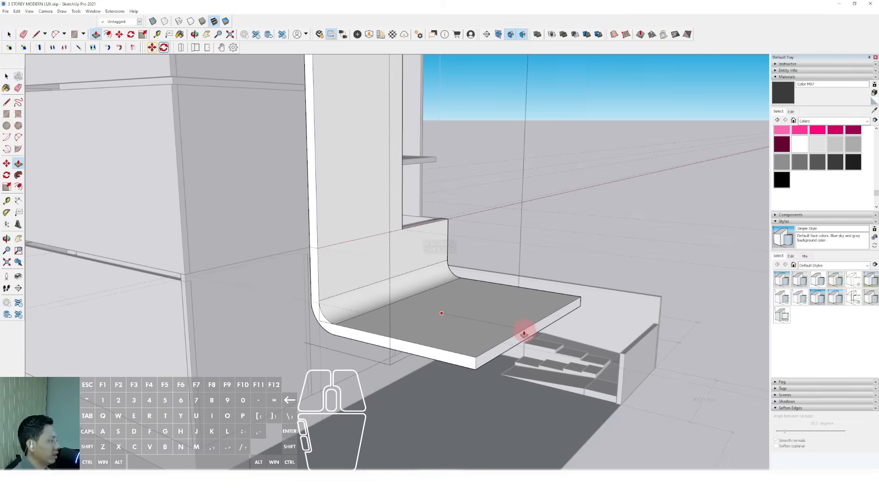
{"action": "middle_click_drag", "start_coordinate": [558, 337], "coordinate": [595, 326]}
{"action": "left_click", "coordinate": [593, 314]}
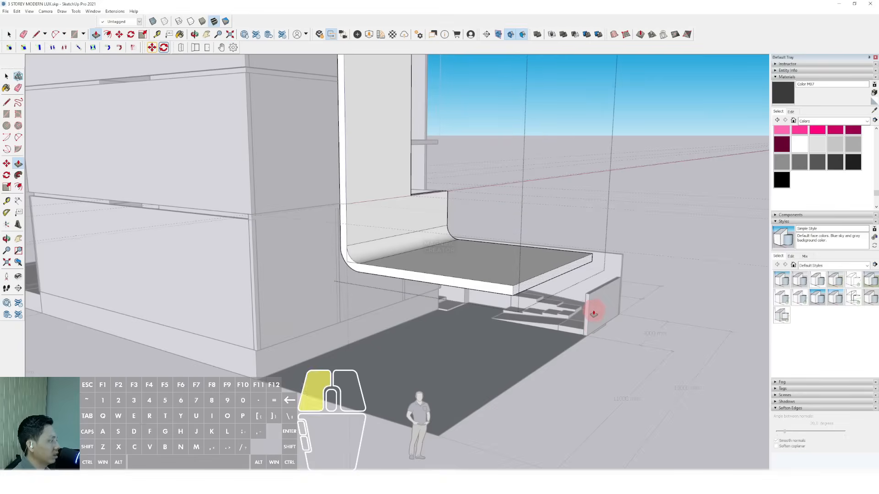
{"action": "key", "text": "space"}
{"action": "scroll", "coordinate": [593, 314], "scroll_direction": "down", "scroll_amount": 2}
{"action": "middle_click_drag", "start_coordinate": [531, 167], "coordinate": [518, 127]}
{"action": "left_click", "coordinate": [518, 127]}
- Open the front boundary wall group, extrude its end face toward the driveway past the ledge's corner, and close the group
{"action": "middle_click_drag", "start_coordinate": [349, 241], "coordinate": [421, 320]}
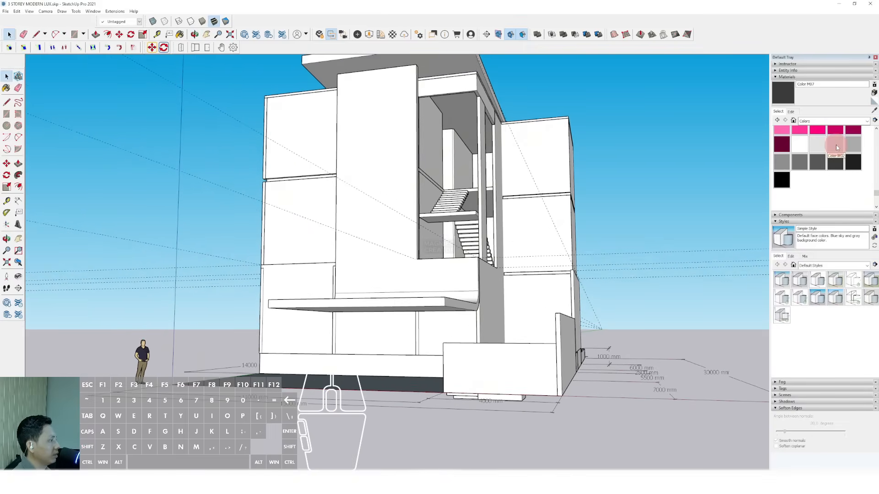
{"action": "middle_click_drag", "start_coordinate": [510, 247], "coordinate": [563, 294]}
{"action": "scroll", "coordinate": [402, 308], "scroll_direction": "up", "scroll_amount": 3}
{"action": "scroll", "coordinate": [510, 308], "scroll_direction": "up", "scroll_amount": 5}
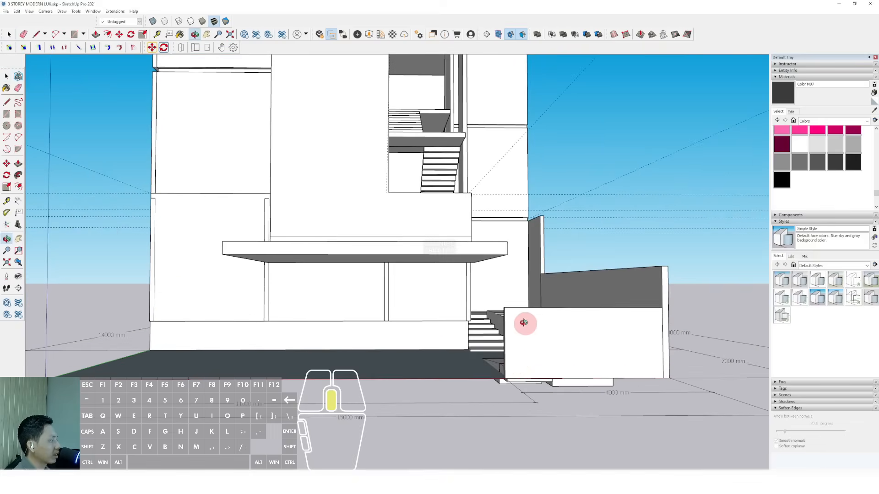
{"action": "double_click", "coordinate": [512, 332]}
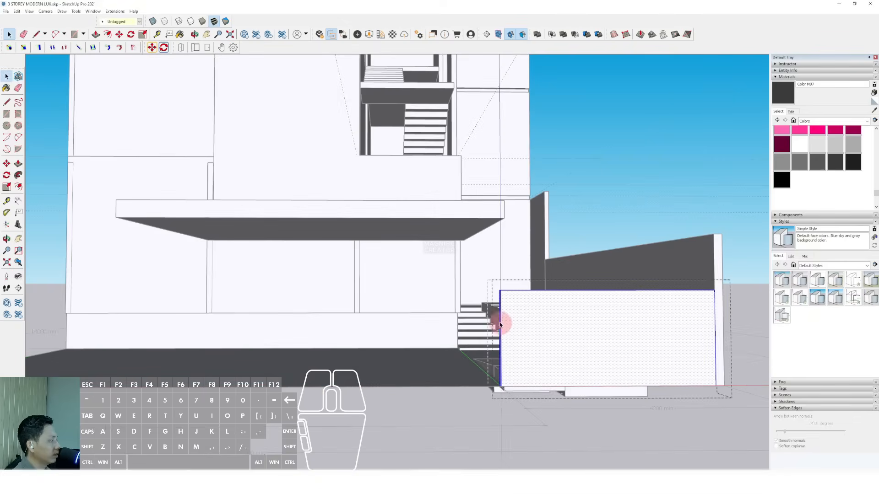
{"action": "scroll", "coordinate": [504, 325], "scroll_direction": "down", "scroll_amount": 1}
{"action": "middle_click_drag", "start_coordinate": [504, 325], "coordinate": [505, 334]}
{"action": "left_click_drag", "start_coordinate": [472, 287], "coordinate": [522, 343]}
{"action": "key", "text": "p"}
{"action": "left_click", "coordinate": [502, 342]}
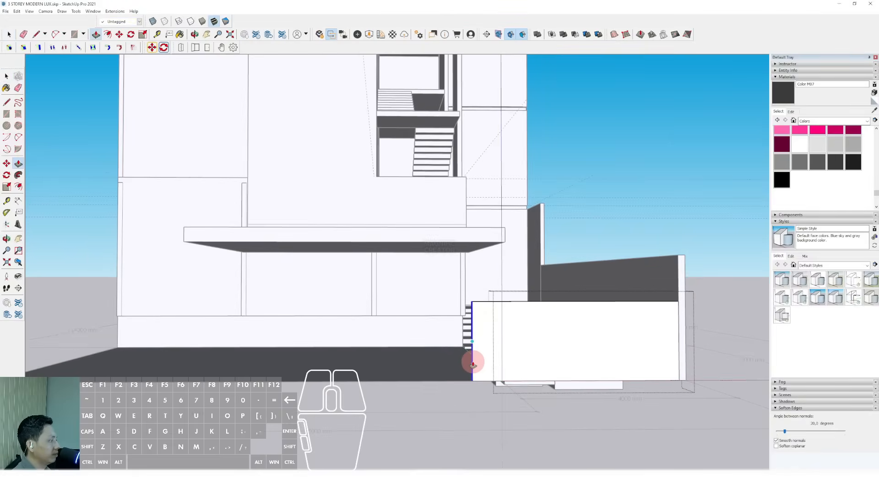
{"action": "left_click", "coordinate": [473, 364]}
{"action": "scroll", "coordinate": [475, 345], "scroll_direction": "down", "scroll_amount": 2}
{"action": "key", "text": "space"}
{"action": "left_click", "coordinate": [583, 241]}
- Try a round column beside the front boundary wall's end, extruded from the driveway up to the ledge's underside
{"action": "middle_click_drag", "start_coordinate": [482, 316], "coordinate": [647, 410]}
{"action": "scroll", "coordinate": [636, 403], "scroll_direction": "up", "scroll_amount": 4}
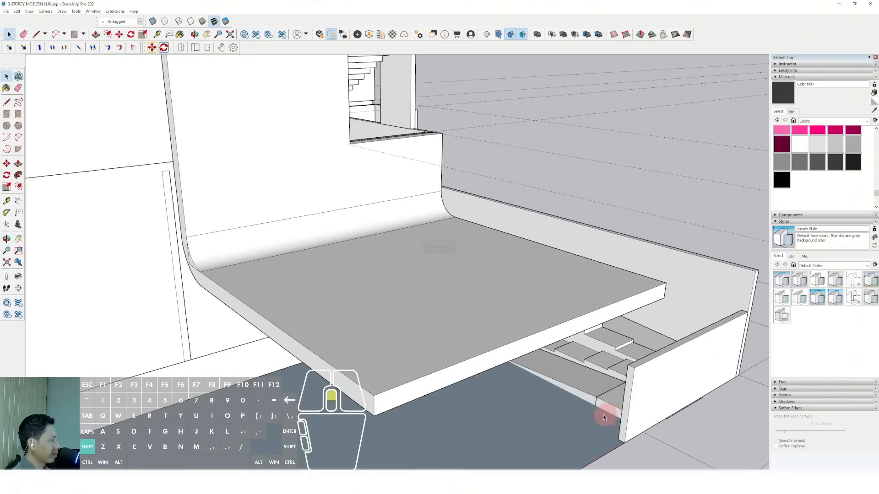
{"action": "scroll", "coordinate": [602, 415], "scroll_direction": "up", "scroll_amount": 5}
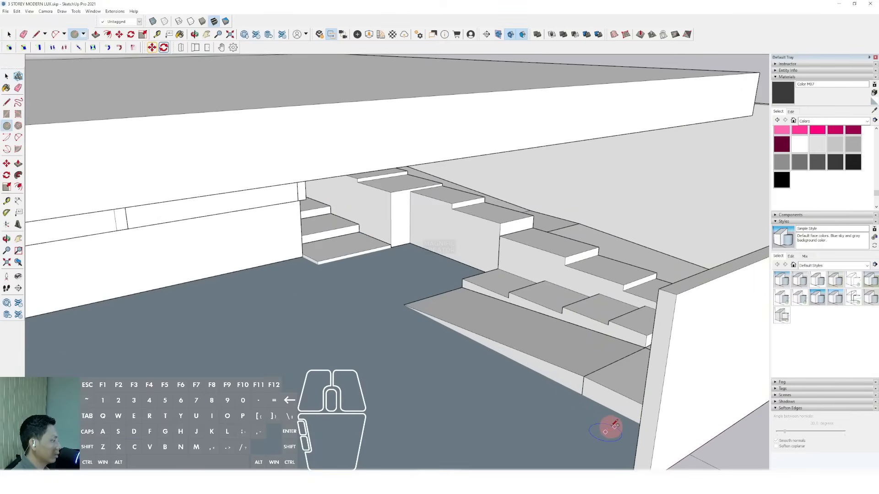
{"action": "middle_click_drag", "start_coordinate": [605, 430], "coordinate": [502, 148]}
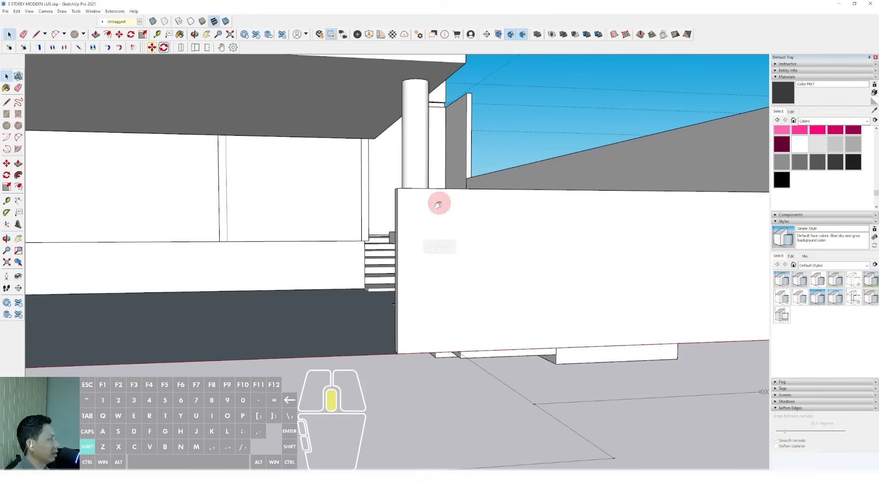
{"action": "middle_click_drag", "start_coordinate": [438, 204], "coordinate": [400, 249], "text": "shift"}
{"action": "left_click", "coordinate": [400, 252]}
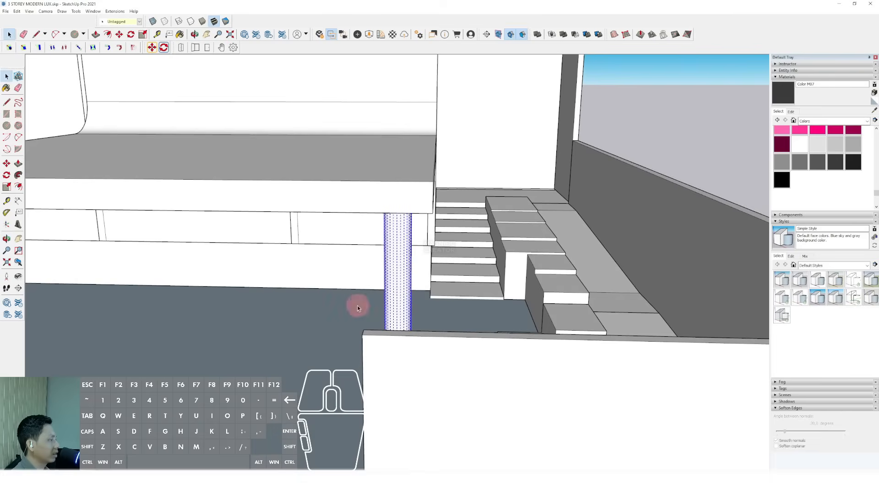
{"action": "middle_click_drag", "start_coordinate": [358, 307], "coordinate": [596, 392]}
- Try a slimmer round column at the same spot, extruding a smaller circle up to the ledge's underside
{"action": "key", "text": "c"}
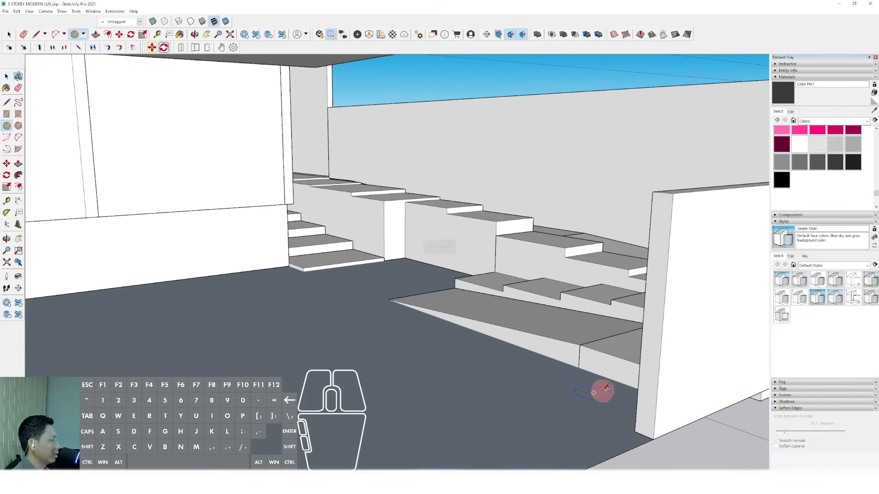
{"action": "scroll", "coordinate": [602, 391], "scroll_direction": "up", "scroll_amount": 3}
{"action": "left_click", "coordinate": [598, 393]}
{"action": "left_click", "coordinate": [592, 392]}
{"action": "key", "text": "space"}
{"action": "key", "text": "p"}
{"action": "left_click", "coordinate": [591, 389]}
{"action": "scroll", "coordinate": [576, 291], "scroll_direction": "down", "scroll_amount": 3}
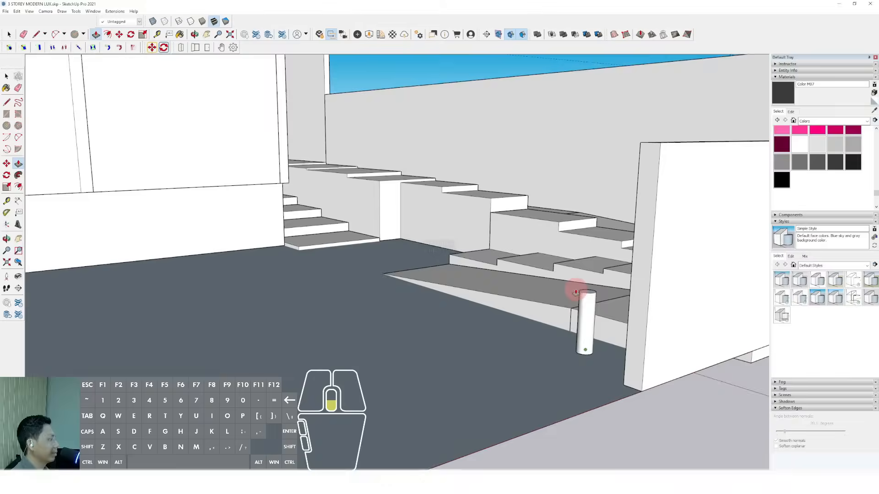
{"action": "scroll", "coordinate": [576, 291], "scroll_direction": "down", "scroll_amount": 3}
{"action": "middle_click_drag", "start_coordinate": [551, 308], "coordinate": [490, 104]}
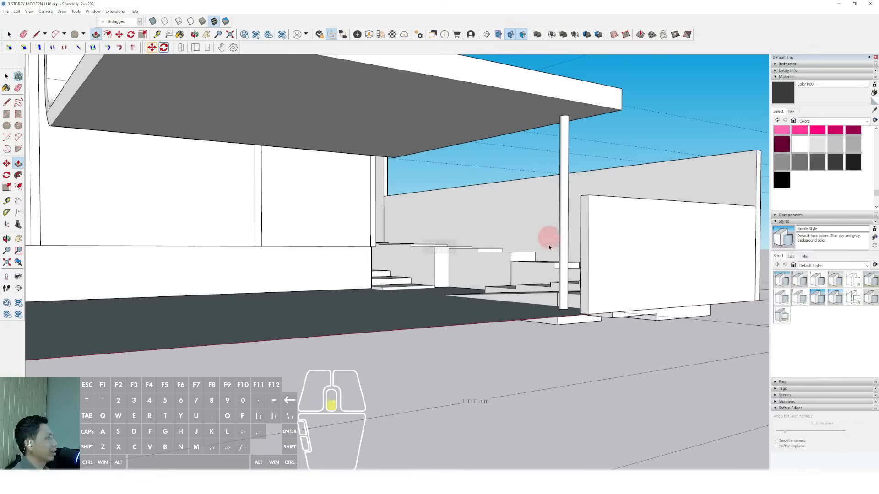
{"action": "scroll", "coordinate": [548, 247], "scroll_direction": "down", "scroll_amount": 3}
{"action": "key", "text": "space"}
{"action": "middle_click_drag", "start_coordinate": [549, 248], "coordinate": [461, 303]}
{"action": "scroll", "coordinate": [462, 254], "scroll_direction": "up", "scroll_amount": 2}
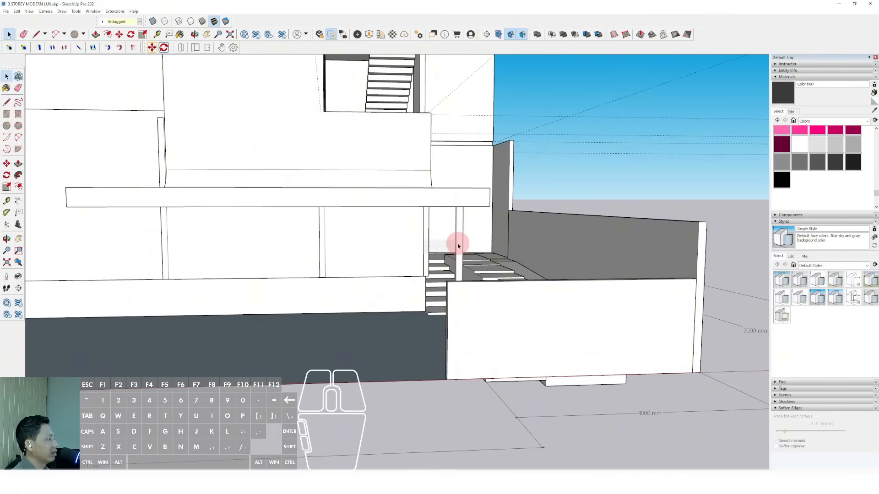
- Draw a circle on the driveway beside the front boundary wall's end and extrude it into a thicker column reaching the ledge
{"action": "middle_click_drag", "start_coordinate": [499, 384], "coordinate": [472, 208]}
{"action": "key", "text": "c"}
{"action": "left_click", "coordinate": [503, 344]}
{"action": "key", "text": "space"}
{"action": "key", "text": "p"}
{"action": "left_click", "coordinate": [492, 349]}
{"action": "scroll", "coordinate": [472, 200], "scroll_direction": "down", "scroll_amount": 3}
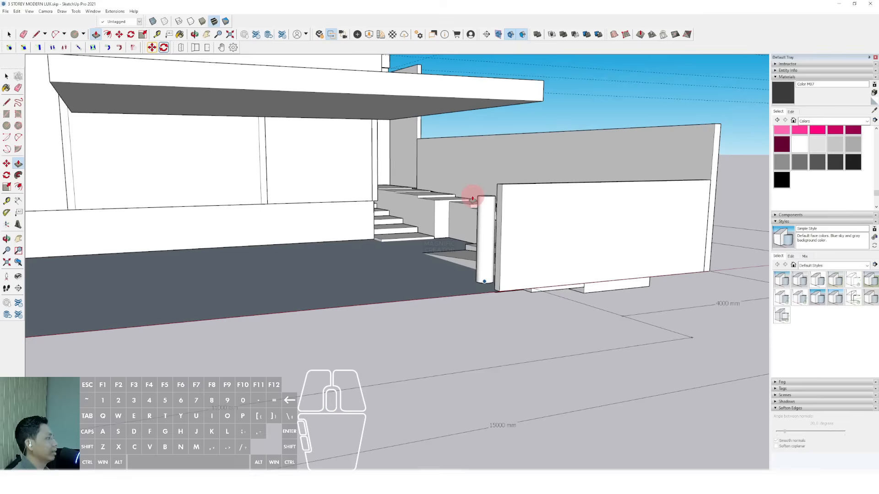
{"action": "left_click_drag", "start_coordinate": [473, 199], "coordinate": [434, 99]}
{"action": "key", "text": "space"}
- Group the round column and convert it into a component with the default settings
{"action": "right_click", "coordinate": [486, 117]}
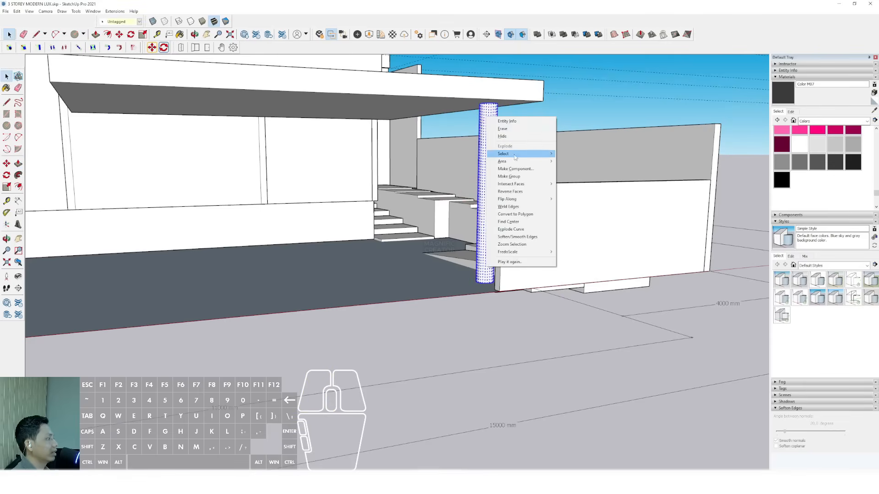
{"action": "left_click", "coordinate": [508, 176]}
{"action": "right_click", "coordinate": [488, 120]}
{"action": "left_click", "coordinate": [508, 191]}
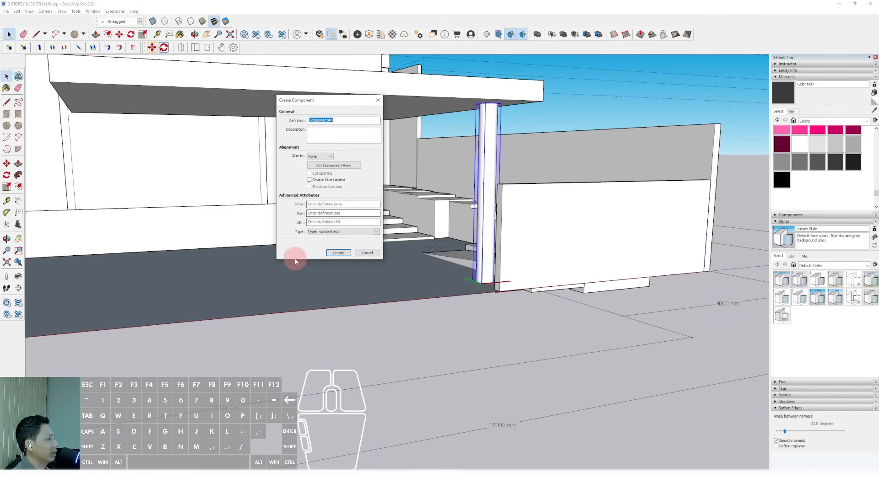
{"action": "left_click", "coordinate": [333, 255]}
- Open the round column component for editing and offset its top circle inward
{"action": "middle_click_drag", "start_coordinate": [484, 150], "coordinate": [426, 236]}
{"action": "scroll", "coordinate": [338, 376], "scroll_direction": "up", "scroll_amount": 4}
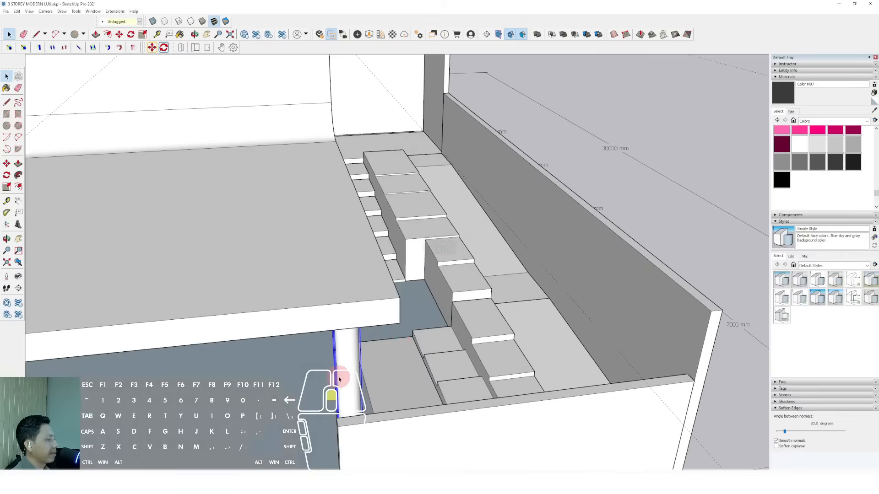
{"action": "double_click", "coordinate": [342, 350]}
{"action": "double_click", "coordinate": [342, 350]}
{"action": "scroll", "coordinate": [351, 336], "scroll_direction": "up", "scroll_amount": 1}
{"action": "key", "text": "comma"}
{"action": "scroll", "coordinate": [353, 322], "scroll_direction": "up", "scroll_amount": 3}
{"action": "key", "text": "f"}
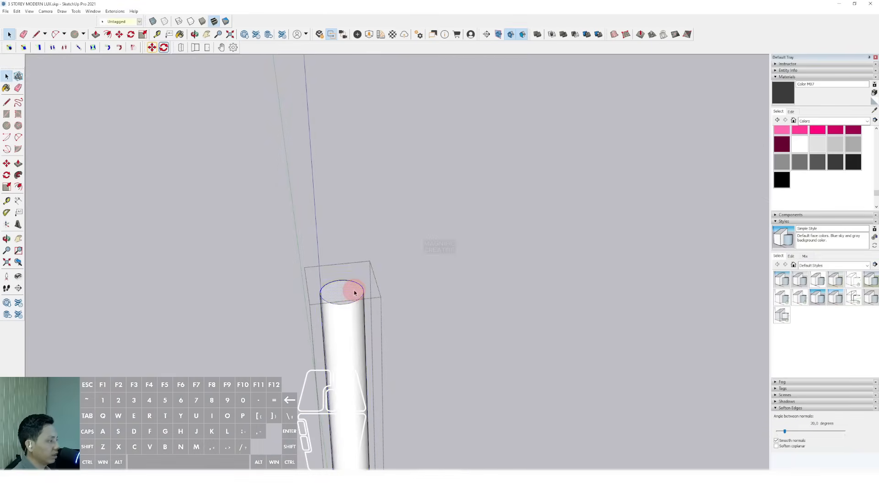
{"action": "scroll", "coordinate": [355, 292], "scroll_direction": "up", "scroll_amount": 2}
{"action": "left_click", "coordinate": [358, 283]}
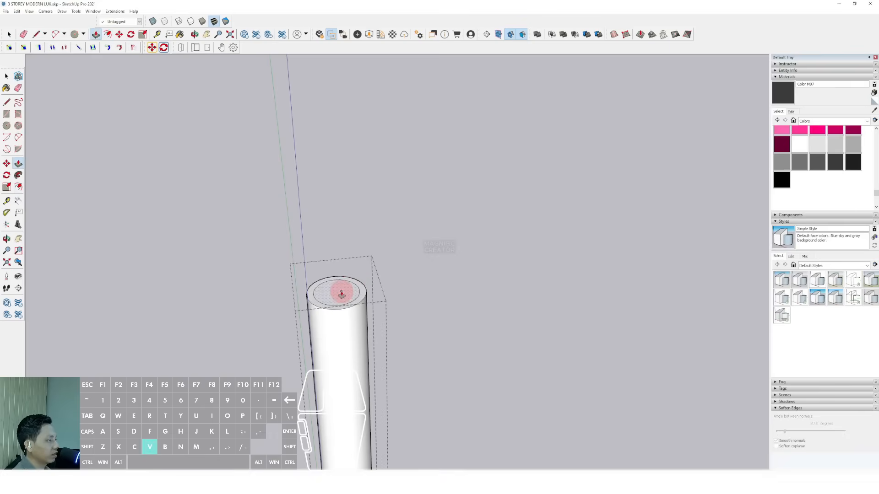
- Push the outer ring of the column's top face down a short way, leaving a narrower neck beneath the canopy
{"action": "key", "text": "space"}
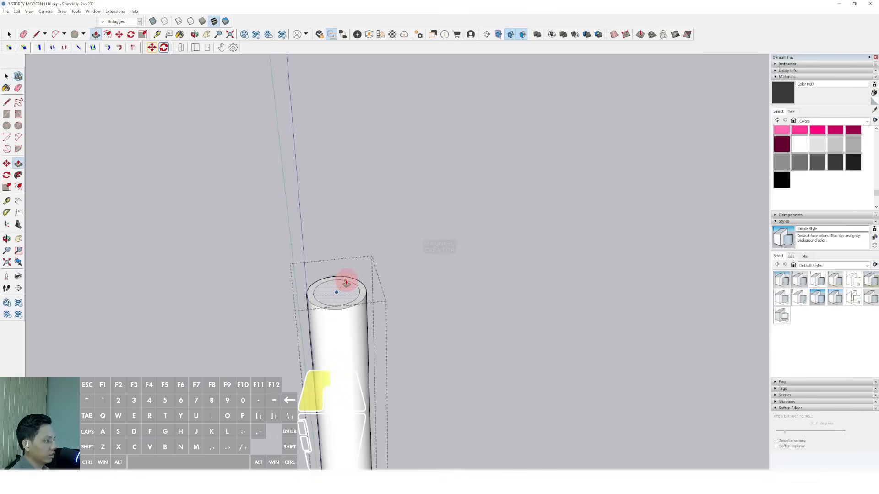
{"action": "left_click", "coordinate": [345, 281]}
{"action": "key", "text": "comma"}
{"action": "left_click", "coordinate": [467, 266]}
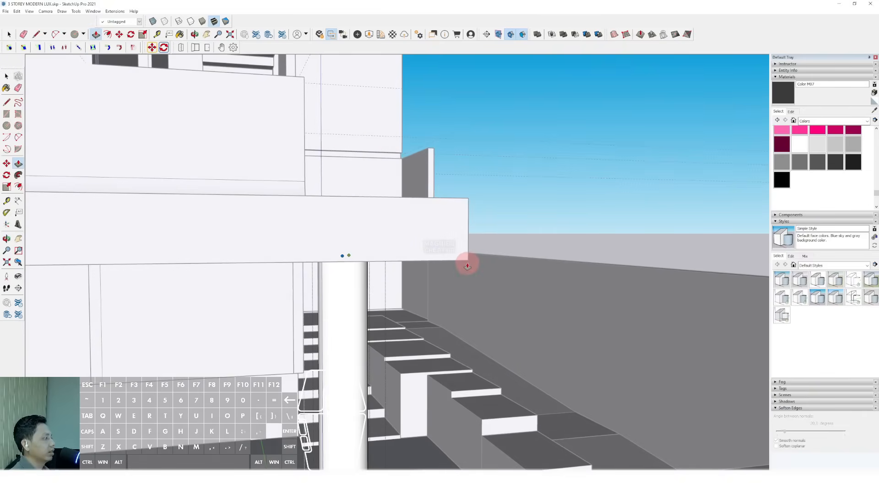
{"action": "middle_click_drag", "start_coordinate": [328, 307], "coordinate": [371, 321]}
{"action": "key", "text": "h"}
{"action": "scroll", "coordinate": [368, 294], "scroll_direction": "up", "scroll_amount": 2}
{"action": "scroll", "coordinate": [386, 271], "scroll_direction": "up", "scroll_amount": 3}
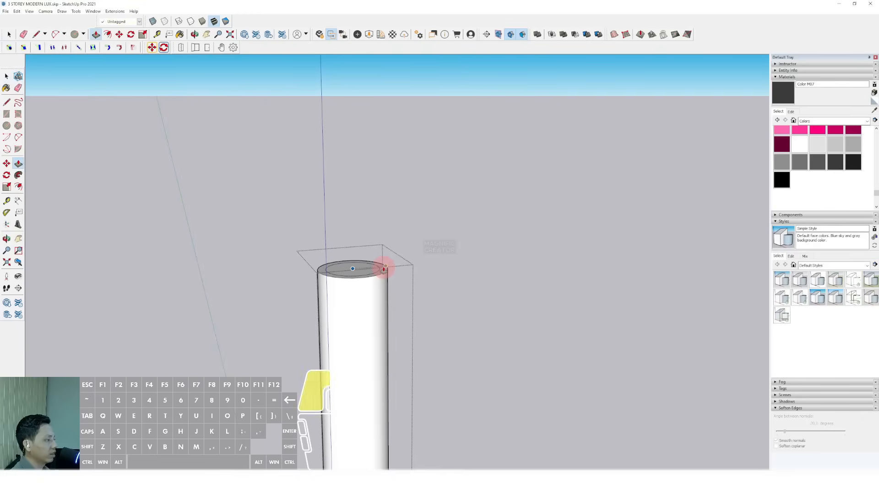
{"action": "left_click", "coordinate": [384, 269]}
{"action": "left_click", "coordinate": [385, 296]}
{"action": "key", "text": "space"}
- Copy the column along the red axis to the canopy's opposite front corner
{"action": "scroll", "coordinate": [383, 286], "scroll_direction": "down", "scroll_amount": 3}
{"action": "left_click", "coordinate": [392, 247]}
{"action": "scroll", "coordinate": [386, 251], "scroll_direction": "down", "scroll_amount": 4}
{"action": "middle_click_drag", "start_coordinate": [384, 251], "coordinate": [366, 320]}
{"action": "scroll", "coordinate": [365, 233], "scroll_direction": "down", "scroll_amount": 1}
{"action": "left_click", "coordinate": [361, 250]}
{"action": "scroll", "coordinate": [361, 252], "scroll_direction": "down", "scroll_amount": 3}
{"action": "middle_click_drag", "start_coordinate": [366, 319], "coordinate": [452, 323], "text": "shift"}
{"action": "scroll", "coordinate": [452, 324], "scroll_direction": "up", "scroll_amount": 1}
{"action": "scroll", "coordinate": [503, 342], "scroll_direction": "up", "scroll_amount": 1}
{"action": "left_click", "coordinate": [524, 368]}
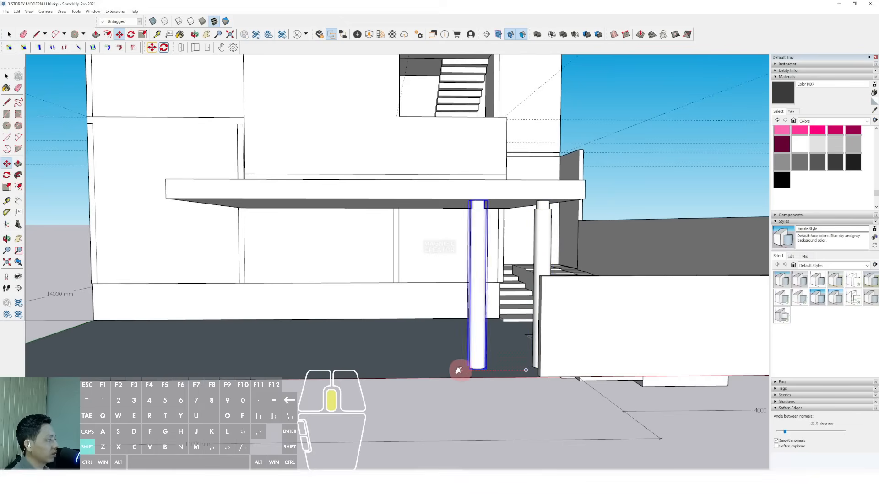
{"action": "middle_click_drag", "start_coordinate": [457, 369], "coordinate": [563, 343], "text": "shift"}
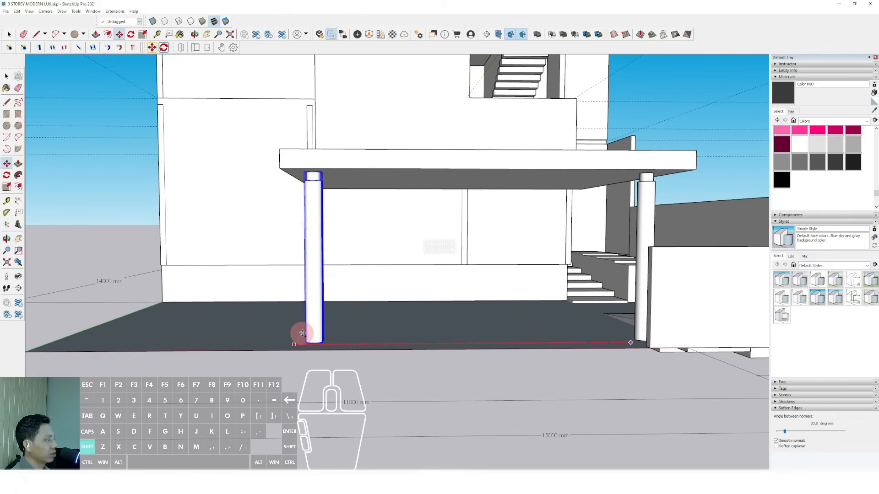
- Select both canopy columns and move them along the green axis, setting them back from the canopy's front edge
{"action": "scroll", "coordinate": [302, 333], "scroll_direction": "down", "scroll_amount": 4}
{"action": "middle_click_drag", "start_coordinate": [343, 294], "coordinate": [552, 343]}
{"action": "scroll", "coordinate": [520, 346], "scroll_direction": "up", "scroll_amount": 2}
{"action": "left_click", "coordinate": [614, 310], "text": "shift"}
{"action": "scroll", "coordinate": [533, 333], "scroll_direction": "up", "scroll_amount": 1}
{"action": "key", "text": "m"}
{"action": "left_click", "coordinate": [604, 329]}
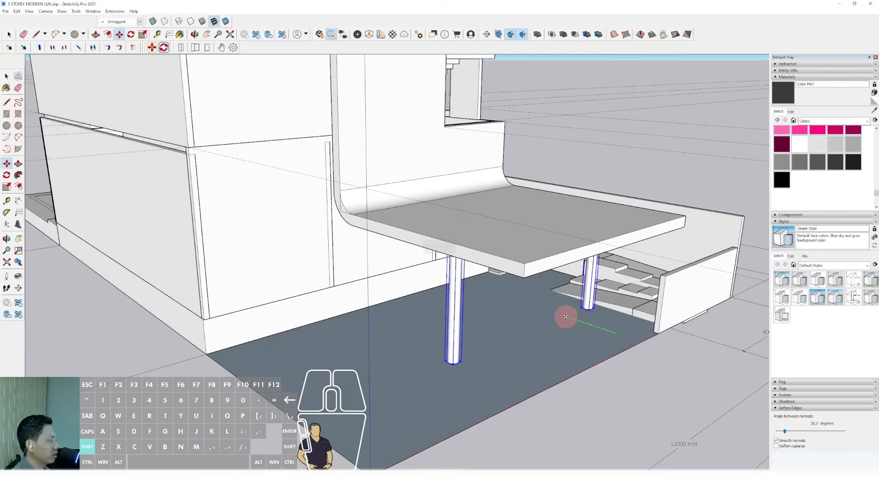
{"action": "left_click", "coordinate": [553, 309], "text": "shift"}
{"action": "key", "text": "space"}
{"action": "middle_click_drag", "start_coordinate": [552, 308], "coordinate": [341, 214]}
{"action": "scroll", "coordinate": [404, 232], "scroll_direction": "down", "scroll_amount": 2}
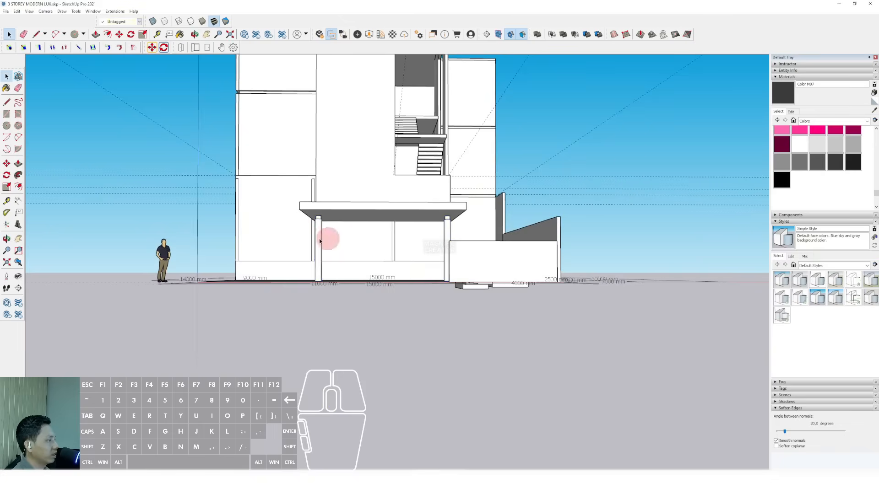
{"action": "left_click", "coordinate": [224, 250]}
- Draw a line along the driveway's left edge and part of its front edge, and offset it inward as a wall outline
{"action": "middle_click_drag", "start_coordinate": [228, 257], "coordinate": [326, 291]}
{"action": "middle_click_drag", "start_coordinate": [426, 311], "coordinate": [425, 262]}
{"action": "scroll", "coordinate": [298, 245], "scroll_direction": "up", "scroll_amount": 2}
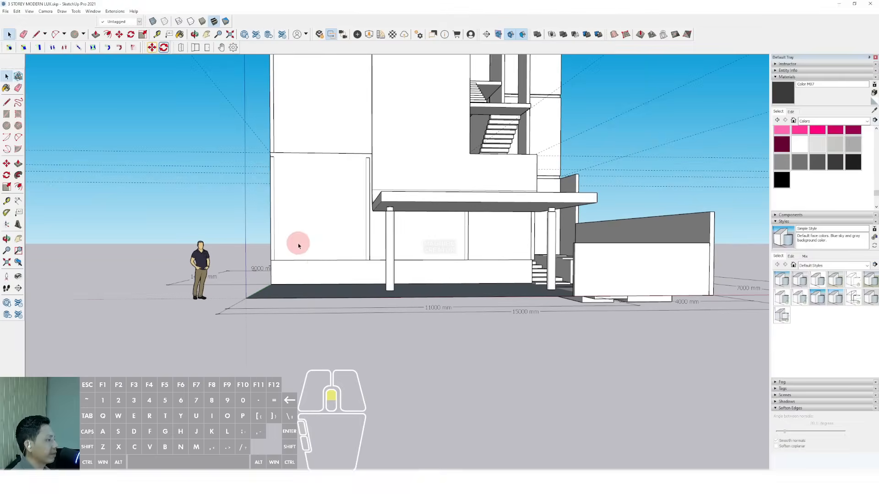
{"action": "mouse_move", "coordinate": [298, 246]}
{"action": "middle_mouse_down"}
{"action": "mouse_move", "coordinate": [371, 308]}
{"action": "mouse_move", "coordinate": [384, 298]}
{"action": "mouse_move", "coordinate": [285, 289]}
{"action": "middle_mouse_up"}
{"action": "key", "text": "l"}
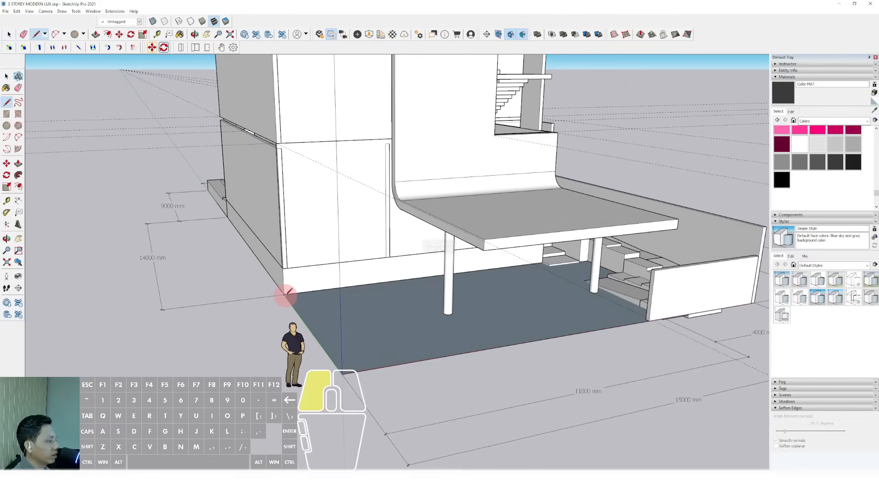
{"action": "left_click", "coordinate": [284, 295]}
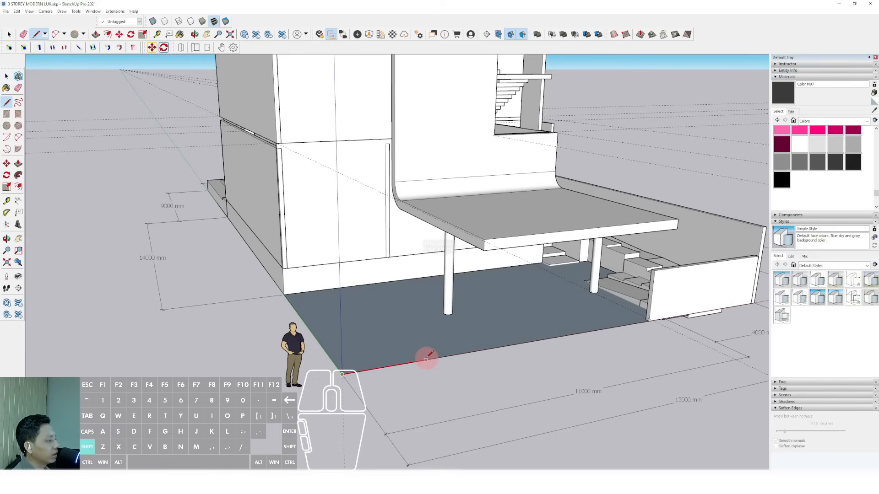
{"action": "key", "text": "space"}
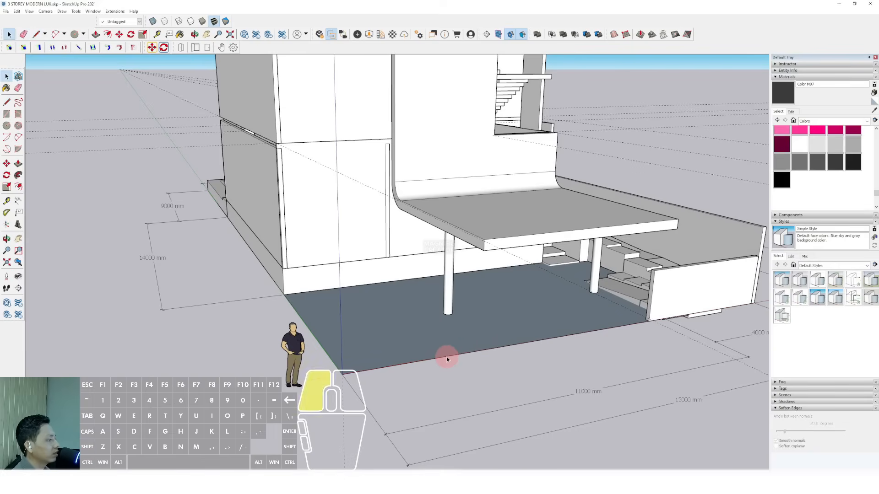
{"action": "scroll", "coordinate": [332, 338], "scroll_direction": "up", "scroll_amount": 3}
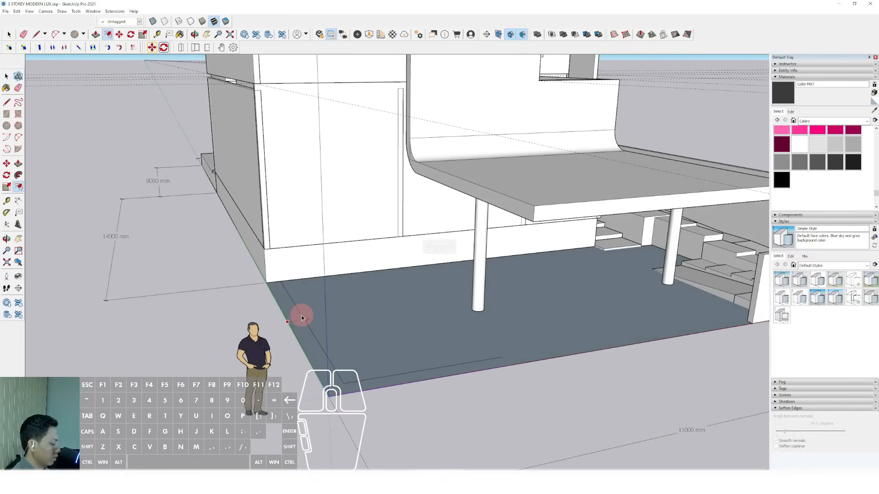
- Close both ends of the L-shaped wall outline with short lines
{"action": "key", "text": "d"}
{"action": "scroll", "coordinate": [519, 356], "scroll_direction": "up", "scroll_amount": 3}
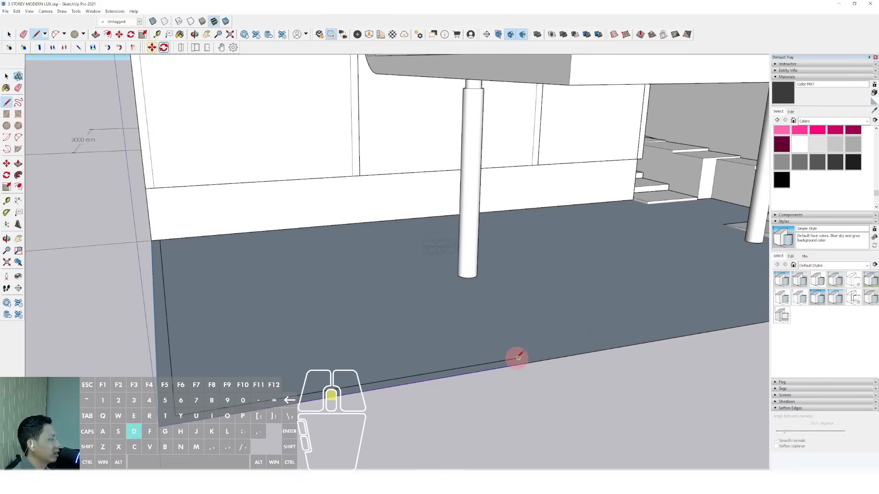
{"action": "key", "text": "space"}
{"action": "scroll", "coordinate": [192, 285], "scroll_direction": "up", "scroll_amount": 2}
{"action": "middle_click_drag", "start_coordinate": [191, 285], "coordinate": [226, 323], "text": "shift"}
{"action": "scroll", "coordinate": [215, 285], "scroll_direction": "up", "scroll_amount": 2}
{"action": "key", "text": "d"}
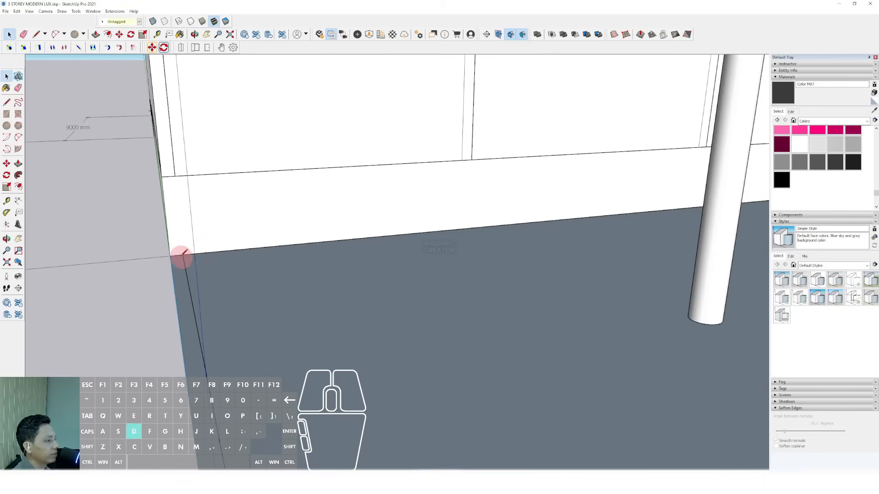
{"action": "left_click", "coordinate": [180, 252]}
{"action": "left_click", "coordinate": [166, 253]}
- Extrude the L-shaped strip into a boundary wall as high as the existing front boundary wall
{"action": "key", "text": "space"}
{"action": "key", "text": "p"}
{"action": "left_click", "coordinate": [177, 257]}
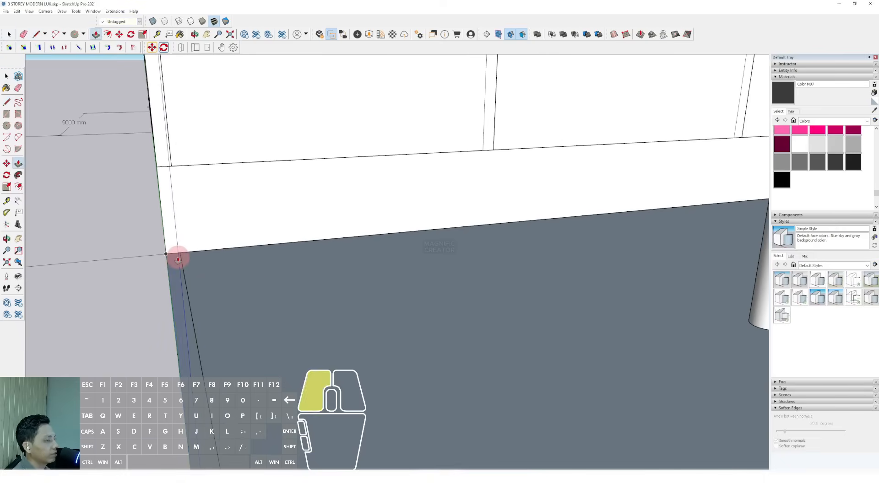
{"action": "scroll", "coordinate": [183, 206], "scroll_direction": "down", "scroll_amount": 5}
{"action": "scroll", "coordinate": [183, 207], "scroll_direction": "down", "scroll_amount": 2}
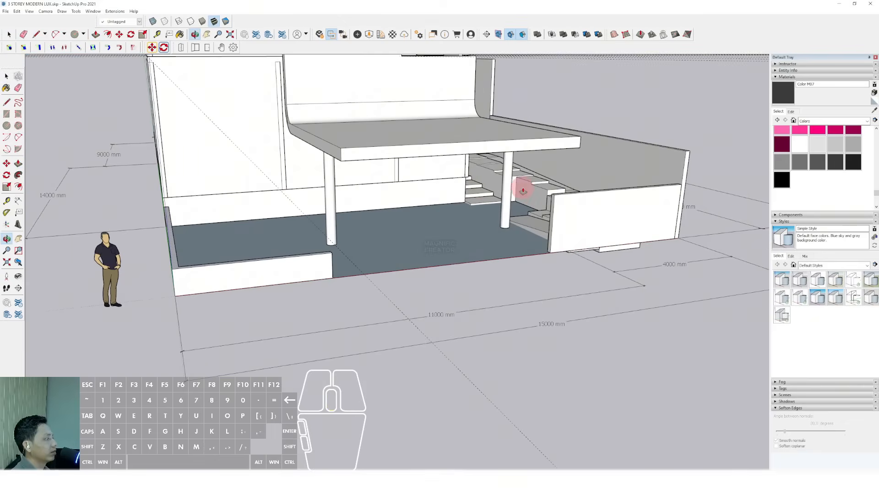
{"action": "left_click", "coordinate": [559, 197]}
{"action": "key", "text": "space"}
{"action": "left_click", "coordinate": [275, 243]}
- Examine the front facade and its upper storeys from several angles
{"action": "middle_click_drag", "start_coordinate": [275, 243], "coordinate": [367, 231]}
{"action": "scroll", "coordinate": [372, 239], "scroll_direction": "down", "scroll_amount": 2}
{"action": "middle_click_drag", "start_coordinate": [370, 271], "coordinate": [377, 328], "text": "shift"}
{"action": "middle_click_drag", "start_coordinate": [388, 260], "coordinate": [353, 252]}
{"action": "scroll", "coordinate": [323, 249], "scroll_direction": "up", "scroll_amount": 3}
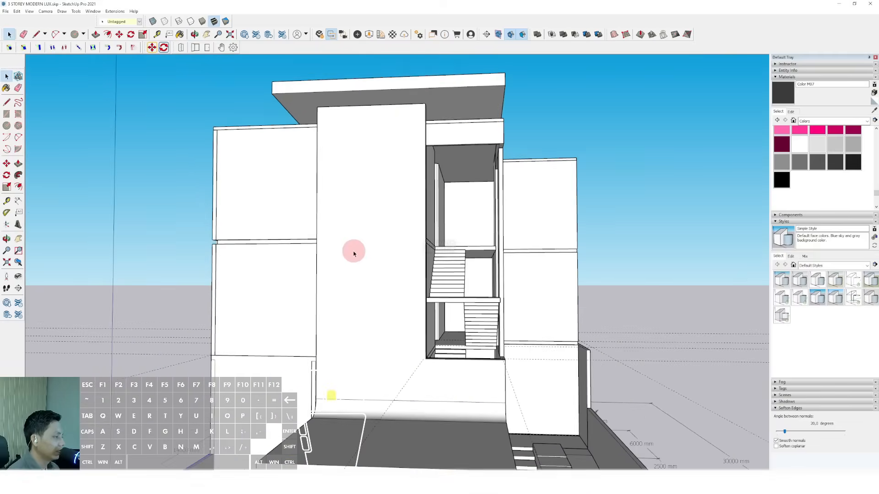
{"action": "scroll", "coordinate": [402, 251], "scroll_direction": "up", "scroll_amount": 4}
{"action": "middle_click_drag", "start_coordinate": [325, 208], "coordinate": [350, 237]}
{"action": "scroll", "coordinate": [409, 215], "scroll_direction": "down", "scroll_amount": 3}
{"action": "middle_click_drag", "start_coordinate": [409, 215], "coordinate": [423, 254], "text": "shift"}
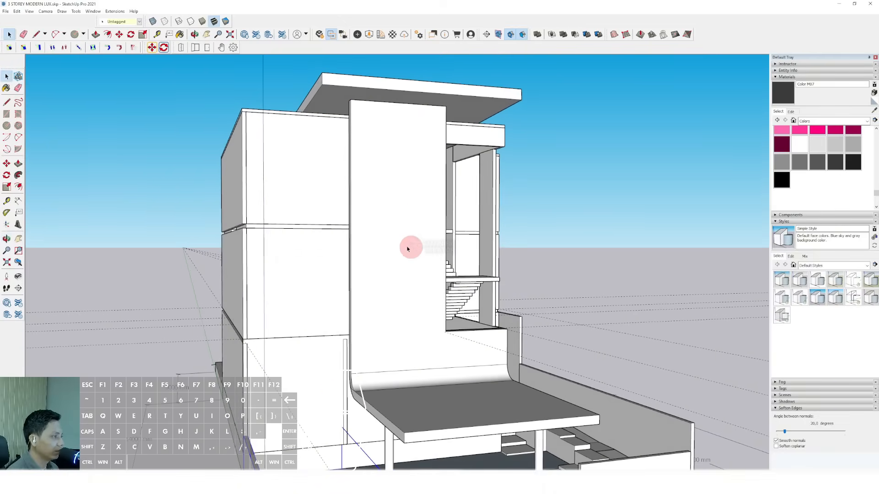
{"action": "scroll", "coordinate": [302, 188], "scroll_direction": "up", "scroll_amount": 3}
{"action": "middle_click_drag", "start_coordinate": [302, 187], "coordinate": [364, 191]}
{"action": "left_click", "coordinate": [336, 175]}
{"action": "triple_click", "coordinate": [337, 175]}
{"action": "key", "text": "i"}
{"action": "scroll", "coordinate": [365, 167], "scroll_direction": "up", "scroll_amount": 3}
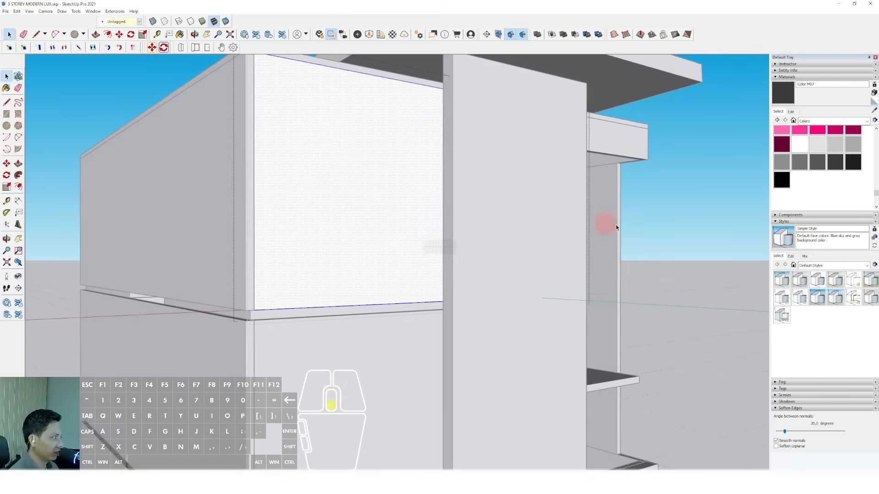
{"action": "scroll", "coordinate": [616, 227], "scroll_direction": "down", "scroll_amount": 2}
{"action": "left_click", "coordinate": [718, 195]}
- Place horizontal guide lines above the floor edges on the top and middle storeys' front walls beside the curved panel
{"action": "scroll", "coordinate": [410, 214], "scroll_direction": "up", "scroll_amount": 2}
{"action": "middle_click_drag", "start_coordinate": [410, 217], "coordinate": [368, 245], "text": "shift"}
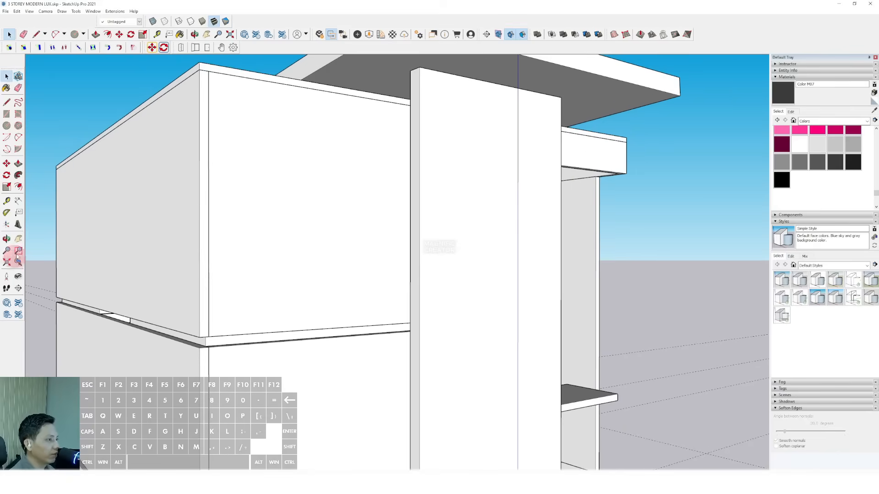
{"action": "left_click", "coordinate": [8, 200]}
{"action": "scroll", "coordinate": [333, 304], "scroll_direction": "up", "scroll_amount": 1}
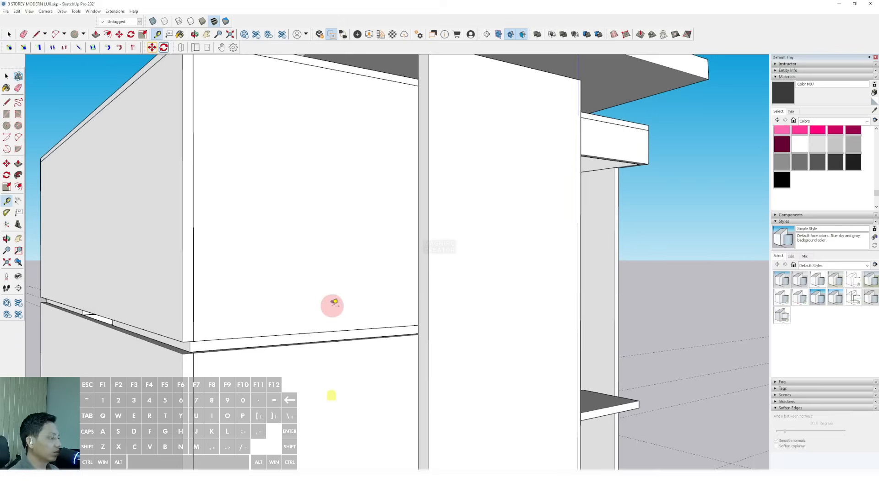
{"action": "left_click_drag", "start_coordinate": [365, 327], "coordinate": [364, 247]}
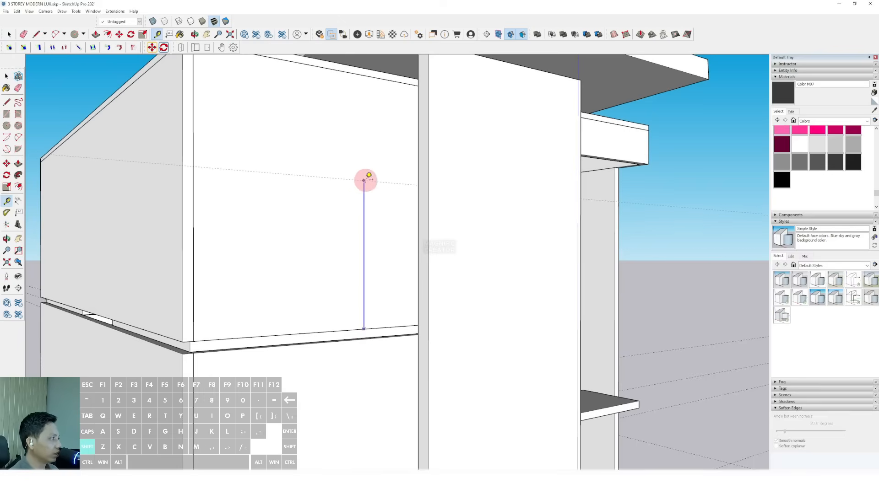
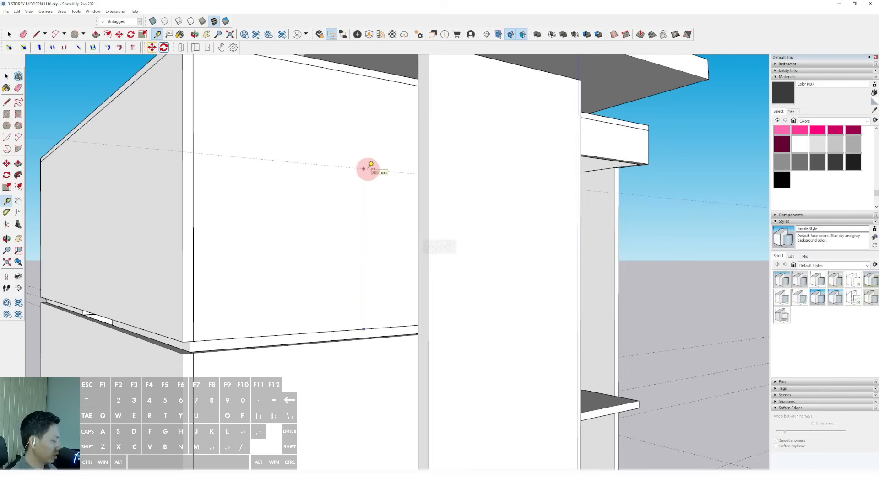
{"action": "scroll", "coordinate": [386, 209], "scroll_direction": "down", "scroll_amount": 4}
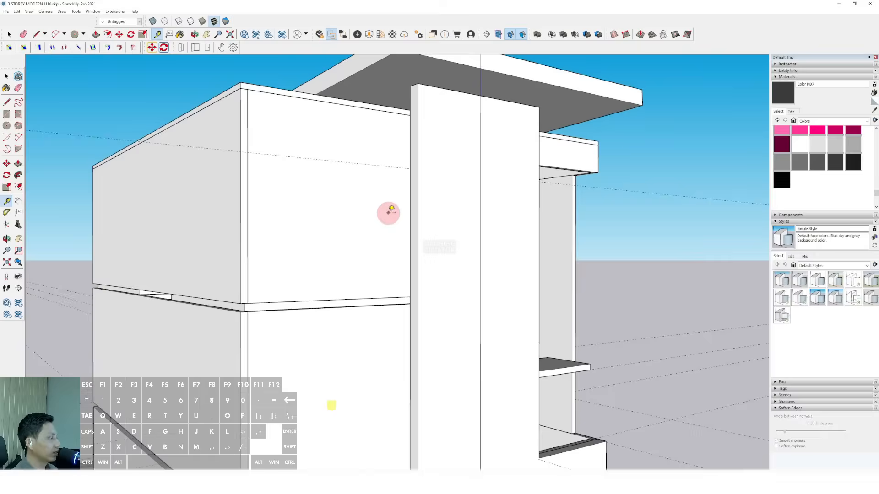
{"action": "scroll", "coordinate": [320, 274], "scroll_direction": "up", "scroll_amount": 2}
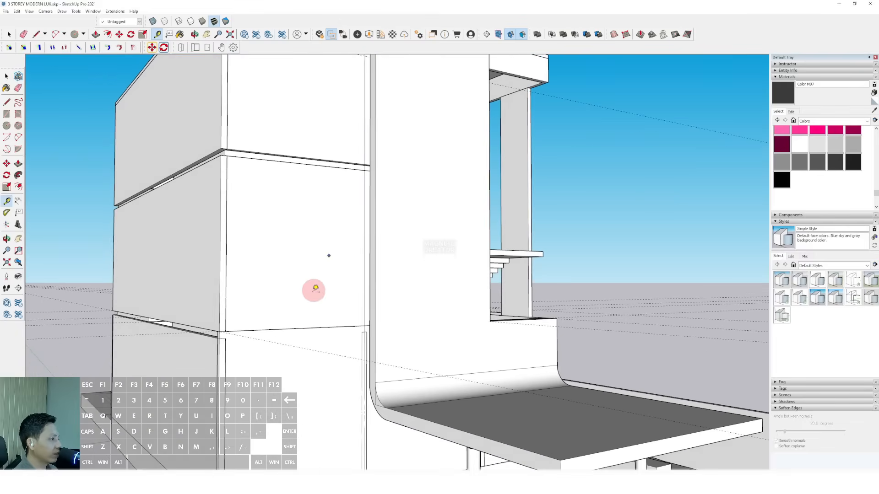
{"action": "left_click", "coordinate": [305, 328]}
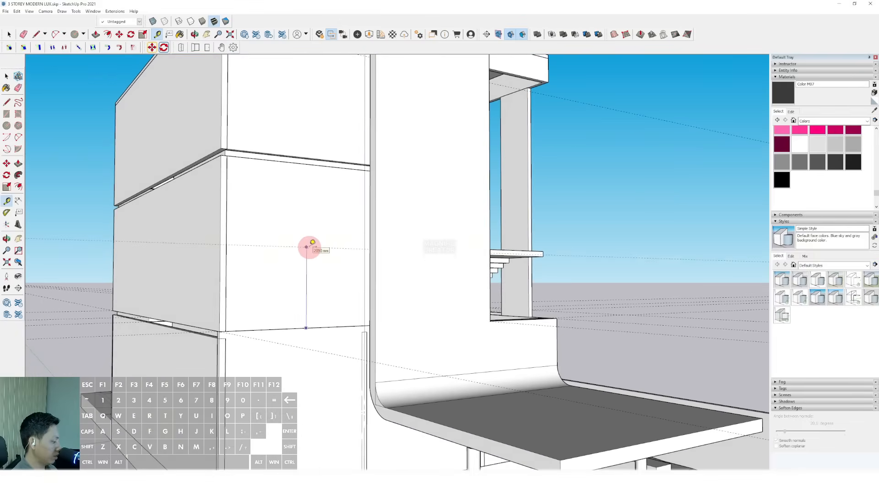
- Place a horizontal guide line above the base edge of the ground-floor front wall beside the canopy
{"action": "scroll", "coordinate": [343, 269], "scroll_direction": "down", "scroll_amount": 3}
{"action": "middle_click_drag", "start_coordinate": [344, 270], "coordinate": [421, 277]}
{"action": "mouse_move", "coordinate": [213, 243]}
{"action": "middle_mouse_down"}
{"action": "mouse_move", "coordinate": [377, 256]}
{"action": "mouse_move", "coordinate": [412, 289]}
{"action": "middle_mouse_up"}
{"action": "scroll", "coordinate": [271, 287], "scroll_direction": "up", "scroll_amount": 1}
{"action": "scroll", "coordinate": [100, 348], "scroll_direction": "up", "scroll_amount": 1}
{"action": "mouse_move", "coordinate": [100, 348]}
{"action": "middle_mouse_down", "text": "shift"}
{"action": "mouse_move", "coordinate": [180, 316]}
{"action": "mouse_move", "coordinate": [298, 343]}
{"action": "middle_mouse_up", "text": "shift"}
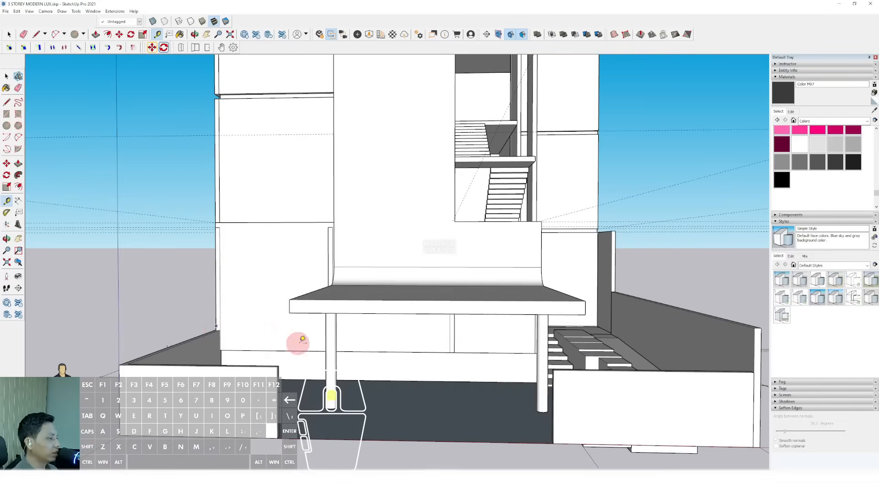
{"action": "scroll", "coordinate": [298, 344], "scroll_direction": "up", "scroll_amount": 3}
{"action": "left_click", "coordinate": [315, 359]}
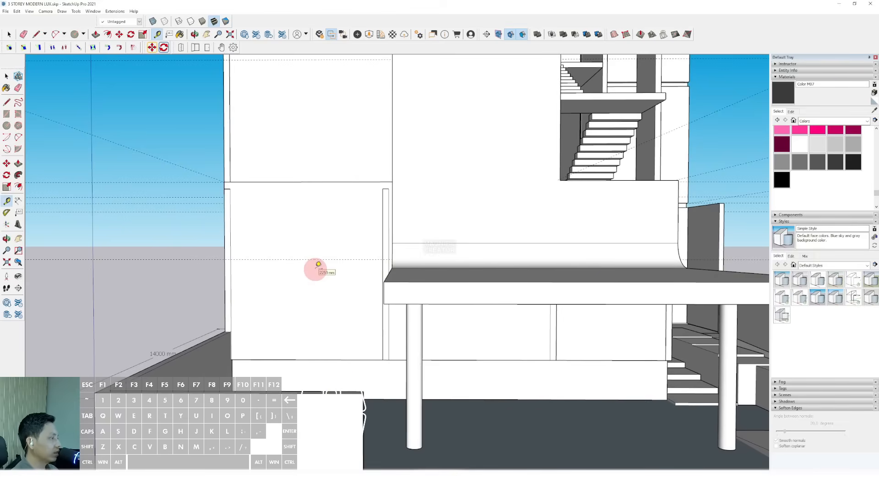
- Place a horizontal guide line on the recessed ground-floor wall at the head of the entrance steps
{"action": "scroll", "coordinate": [316, 270], "scroll_direction": "down", "scroll_amount": 2}
{"action": "middle_click_drag", "start_coordinate": [512, 288], "coordinate": [309, 295]}
{"action": "scroll", "coordinate": [559, 277], "scroll_direction": "up", "scroll_amount": 4}
{"action": "middle_click_drag", "start_coordinate": [606, 337], "coordinate": [576, 349]}
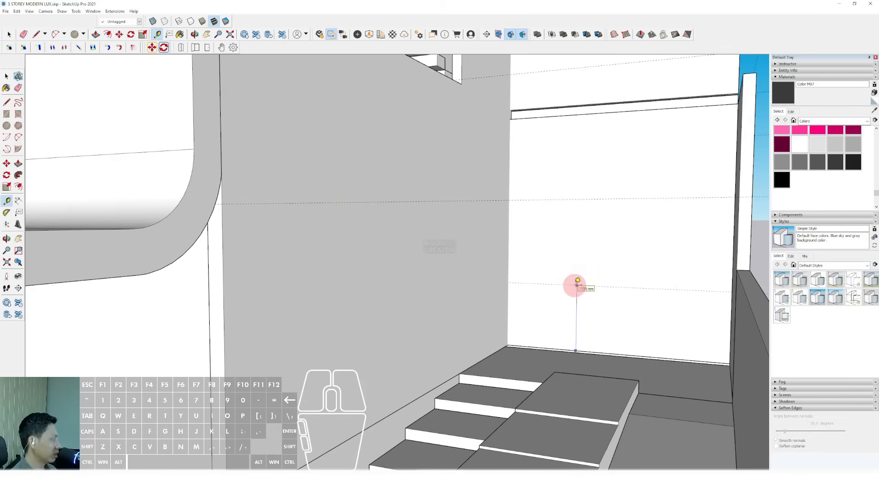
{"action": "scroll", "coordinate": [567, 269], "scroll_direction": "down", "scroll_amount": 5}
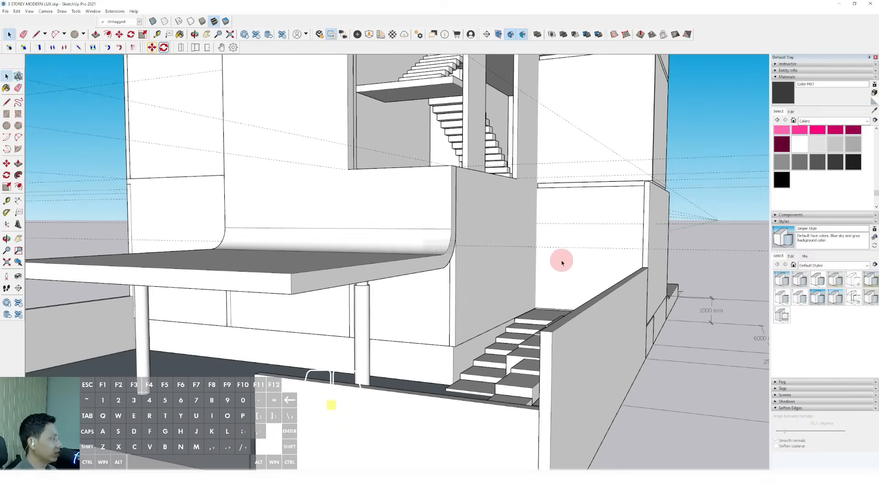
{"action": "mouse_move", "coordinate": [562, 261]}
{"action": "middle_mouse_down", "text": "shift"}
{"action": "mouse_move", "coordinate": [549, 292]}
{"action": "mouse_move", "coordinate": [632, 277]}
{"action": "mouse_move", "coordinate": [577, 270]}
{"action": "middle_mouse_up", "text": "shift"}
- Place horizontal guide lines above the floor edges on the top-storey and middle-storey front walls of the wing beside the staircase
{"action": "key", "text": "space"}
{"action": "scroll", "coordinate": [608, 267], "scroll_direction": "up", "scroll_amount": 2}
{"action": "mouse_move", "coordinate": [578, 271]}
{"action": "middle_mouse_down"}
{"action": "mouse_move", "coordinate": [545, 281]}
{"action": "mouse_move", "coordinate": [557, 296]}
{"action": "mouse_move", "coordinate": [520, 269]}
{"action": "mouse_move", "coordinate": [513, 293]}
{"action": "middle_mouse_up"}
{"action": "scroll", "coordinate": [557, 296], "scroll_direction": "down", "scroll_amount": 4}
{"action": "middle_click_drag", "start_coordinate": [513, 293], "coordinate": [479, 269]}
{"action": "scroll", "coordinate": [524, 212], "scroll_direction": "up", "scroll_amount": 4}
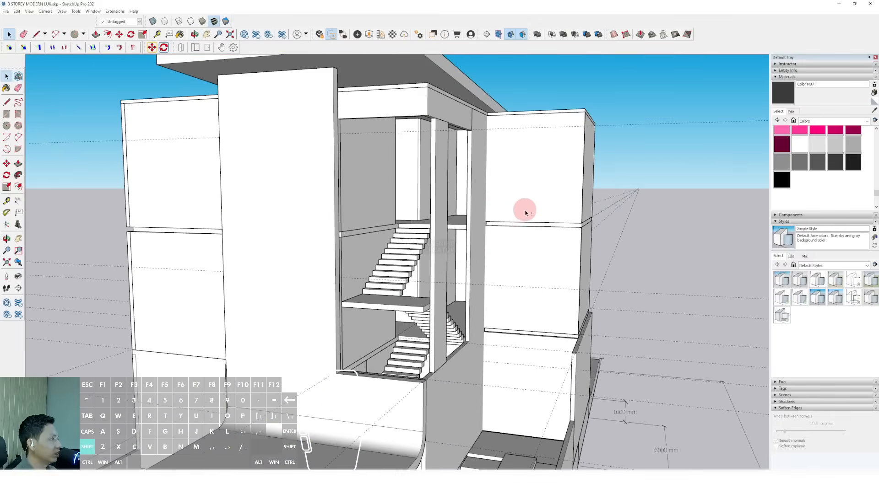
{"action": "middle_click_drag", "start_coordinate": [524, 212], "coordinate": [519, 248], "text": "shift"}
{"action": "middle_click_drag", "start_coordinate": [519, 247], "coordinate": [497, 252]}
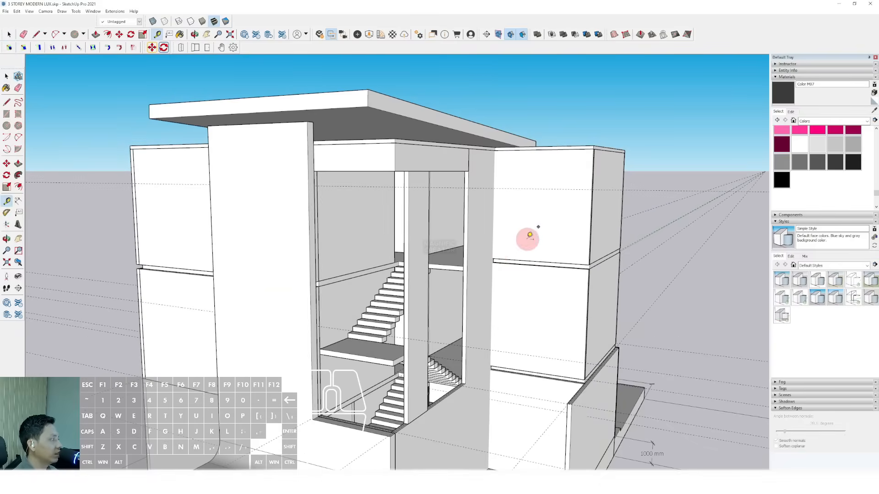
{"action": "scroll", "coordinate": [505, 258], "scroll_direction": "up", "scroll_amount": 3}
{"action": "left_click", "coordinate": [506, 262]}
{"action": "scroll", "coordinate": [506, 225], "scroll_direction": "down", "scroll_amount": 2, "text": "shift"}
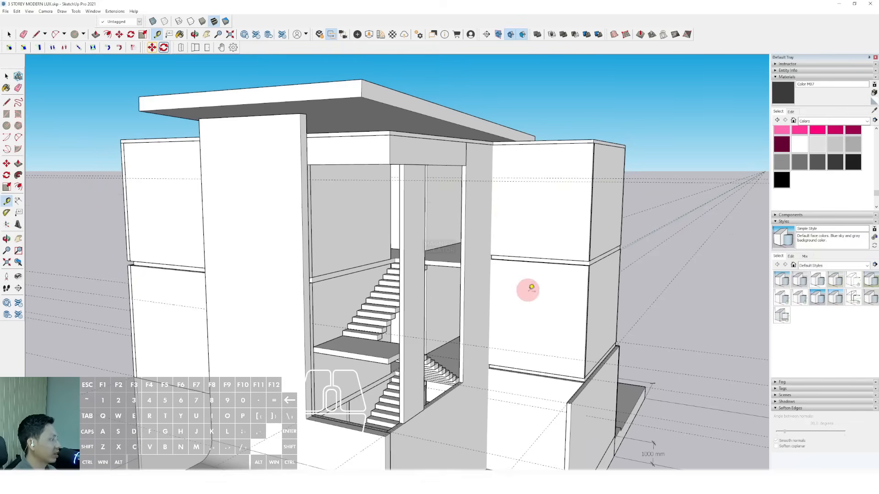
{"action": "scroll", "coordinate": [503, 366], "scroll_direction": "up", "scroll_amount": 5}
{"action": "left_click", "coordinate": [498, 369]}
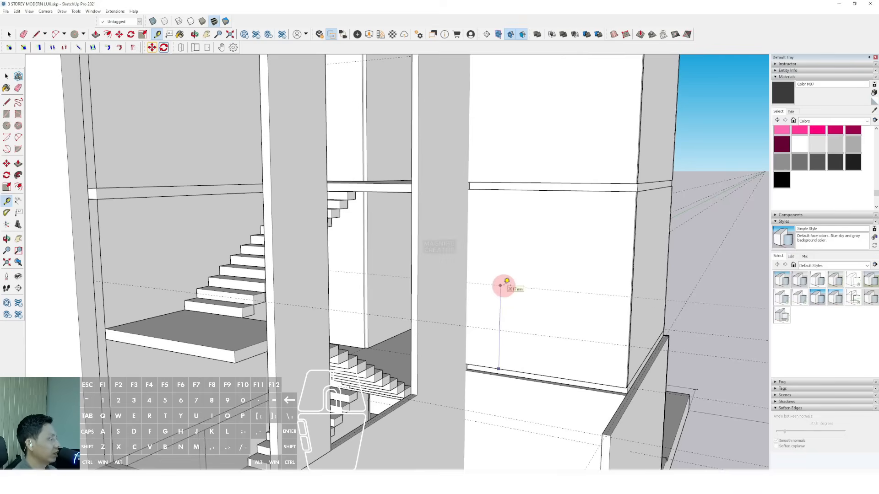
- Draw an opening rectangle from the floor edge up to the guide line on the top-storey front wall beside the curved panel
{"action": "scroll", "coordinate": [506, 280], "scroll_direction": "down", "scroll_amount": 10}
{"action": "middle_click_drag", "start_coordinate": [550, 239], "coordinate": [432, 210]}
{"action": "scroll", "coordinate": [326, 188], "scroll_direction": "up", "scroll_amount": 5}
{"action": "scroll", "coordinate": [441, 190], "scroll_direction": "down", "scroll_amount": 1}
{"action": "double_click", "coordinate": [429, 191]}
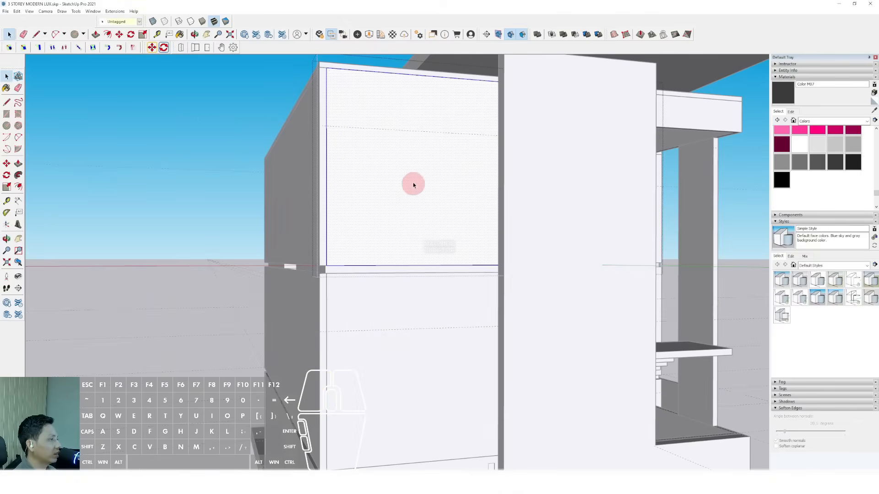
{"action": "left_click", "coordinate": [7, 115]}
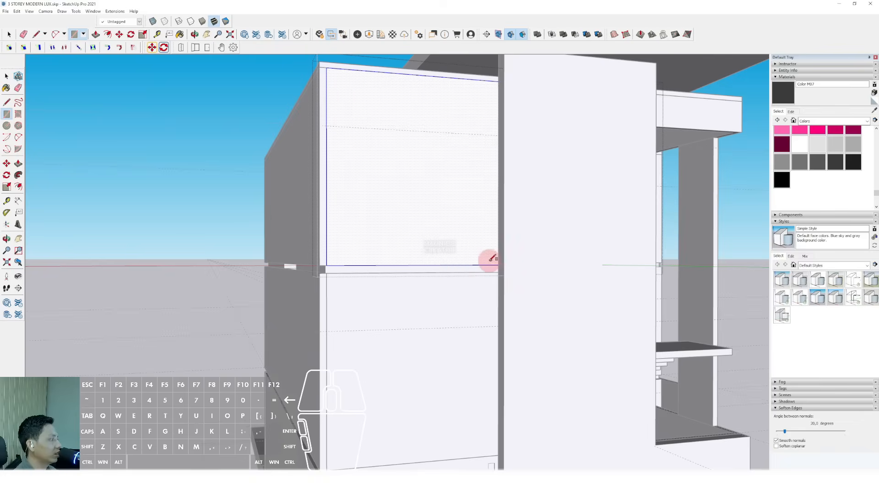
{"action": "left_click", "coordinate": [404, 131]}
{"action": "key", "text": "space"}
- Draw a matching rectangle below the guide line on the middle-storey front wall beside the curved panel, aligned with the rectangle above
{"action": "scroll", "coordinate": [440, 243], "scroll_direction": "down", "scroll_amount": 3}
{"action": "middle_click_drag", "start_coordinate": [439, 243], "coordinate": [429, 153], "text": "shift"}
{"action": "scroll", "coordinate": [461, 256], "scroll_direction": "up", "scroll_amount": 3}
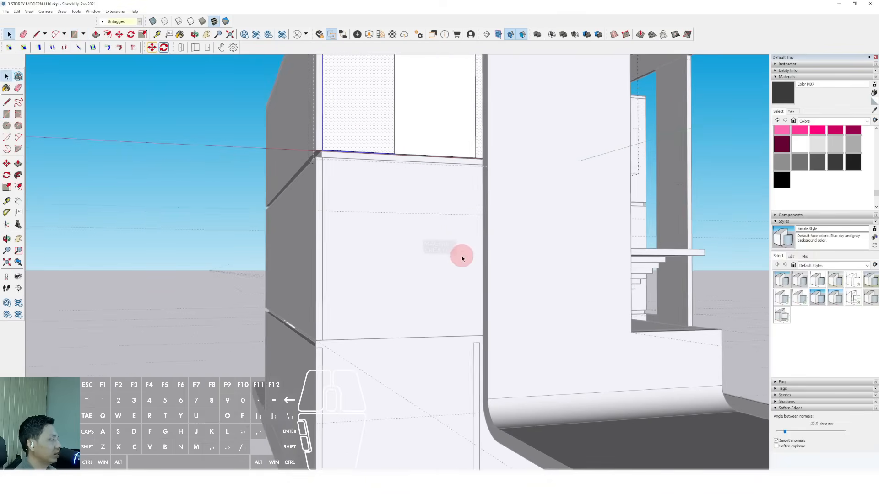
{"action": "double_click", "coordinate": [439, 249]}
{"action": "key", "text": "r"}
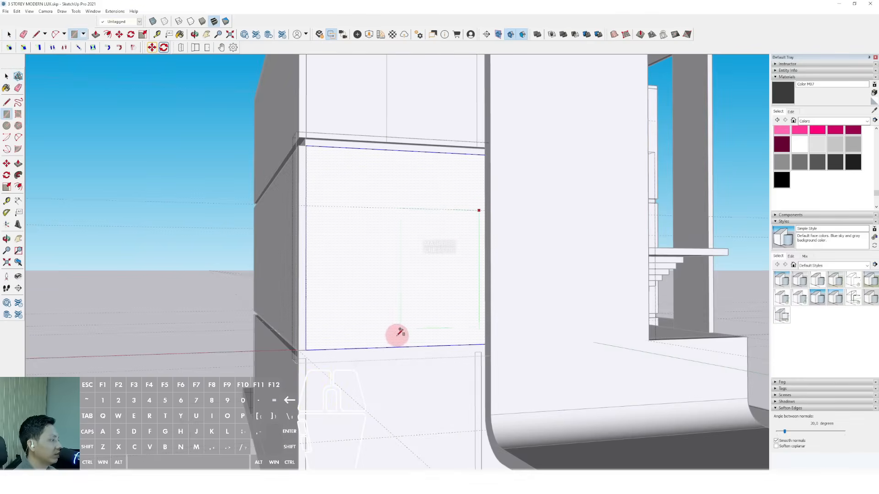
{"action": "key", "text": "shift"}
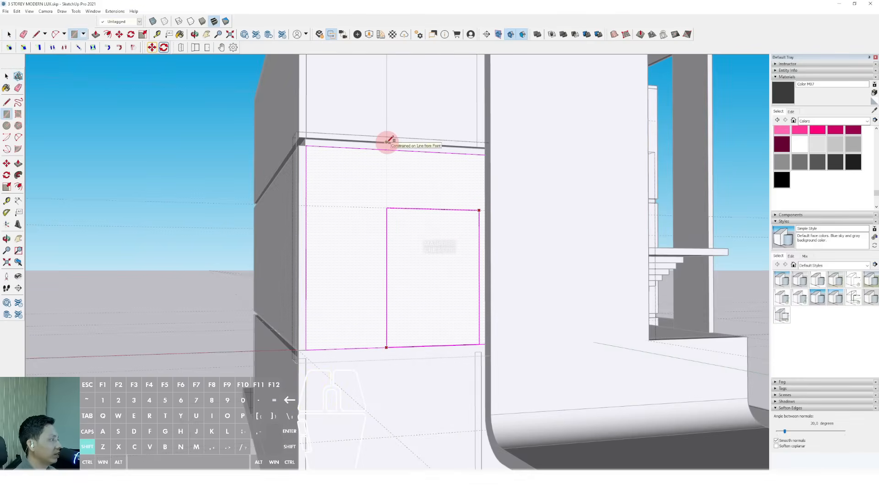
{"action": "left_click", "coordinate": [388, 140]}
{"action": "key", "text": "space"}
{"action": "scroll", "coordinate": [478, 221], "scroll_direction": "up", "scroll_amount": 2}
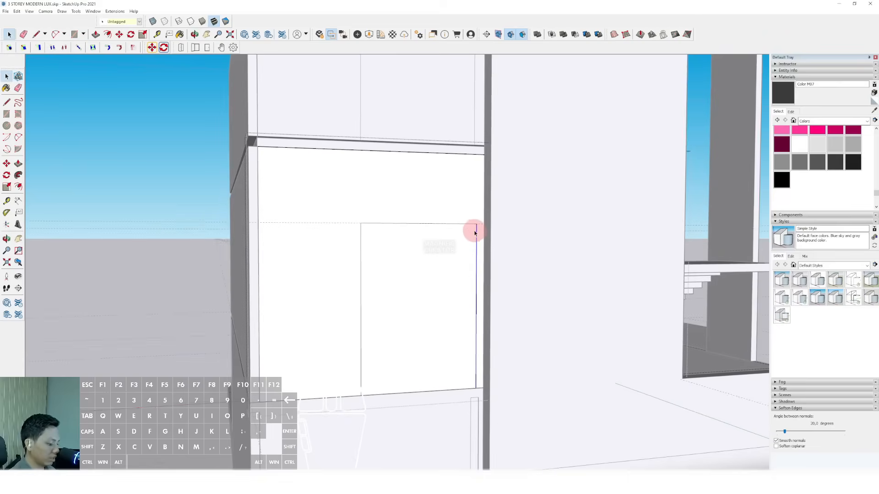
- Move the middle-storey rectangle's vertical edge nearest the curved panel into line with the rectangle above
{"action": "left_click", "coordinate": [476, 224]}
{"action": "key", "text": "shift"}
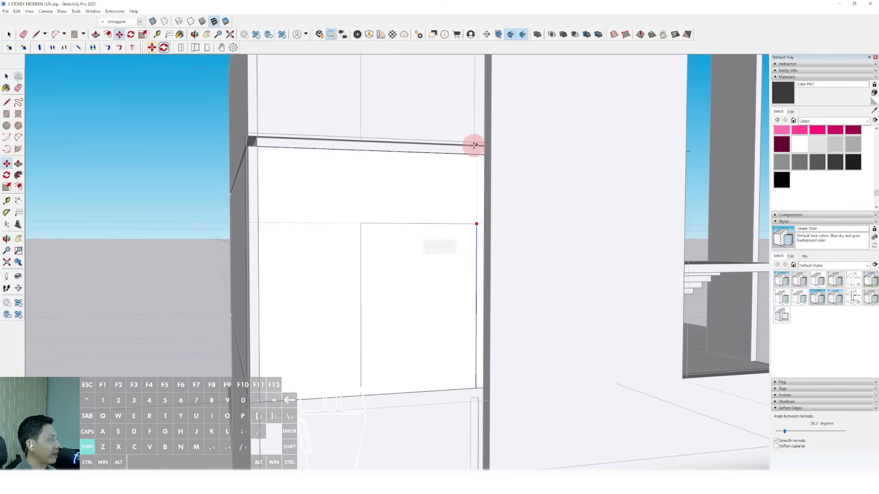
{"action": "key", "text": "space"}
{"action": "scroll", "coordinate": [403, 254], "scroll_direction": "down", "scroll_amount": 5}
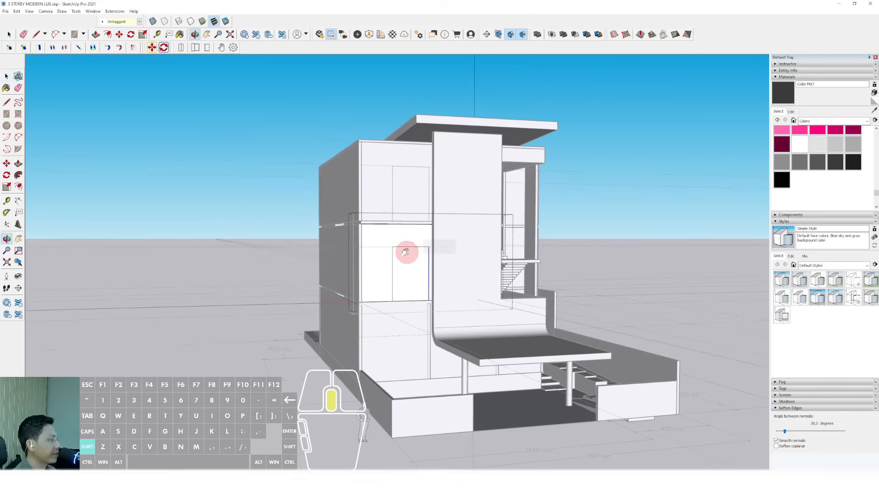
- Push the middle-storey rectangle through the wall's thickness to cut the opening beside the curved panel
{"action": "scroll", "coordinate": [407, 249], "scroll_direction": "up", "scroll_amount": 6}
{"action": "triple_click", "coordinate": [415, 350]}
{"action": "middle_click_drag", "start_coordinate": [417, 351], "coordinate": [467, 351]}
{"action": "key", "text": "h"}
{"action": "key", "text": "p"}
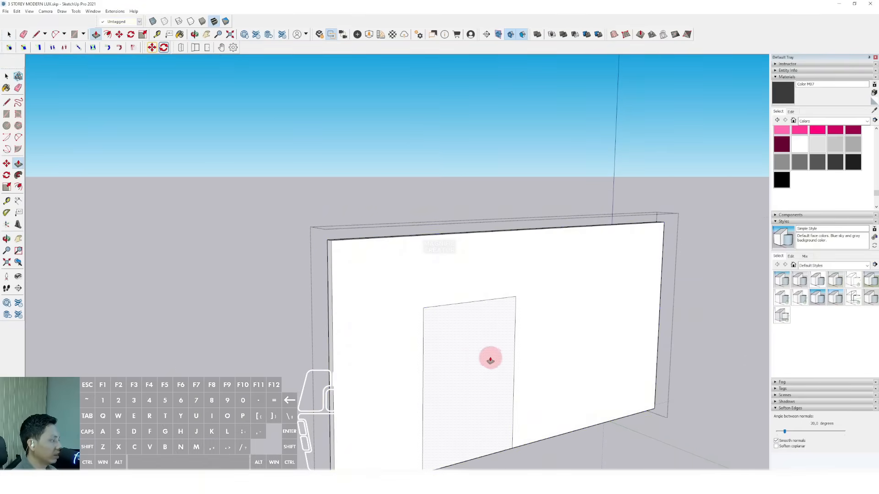
{"action": "left_click", "coordinate": [486, 357]}
{"action": "left_click", "coordinate": [426, 347]}
{"action": "scroll", "coordinate": [426, 347], "scroll_direction": "down", "scroll_amount": 3}
{"action": "key", "text": "space"}
{"action": "left_click", "coordinate": [611, 202]}
{"action": "scroll", "coordinate": [427, 261], "scroll_direction": "up", "scroll_amount": 1}
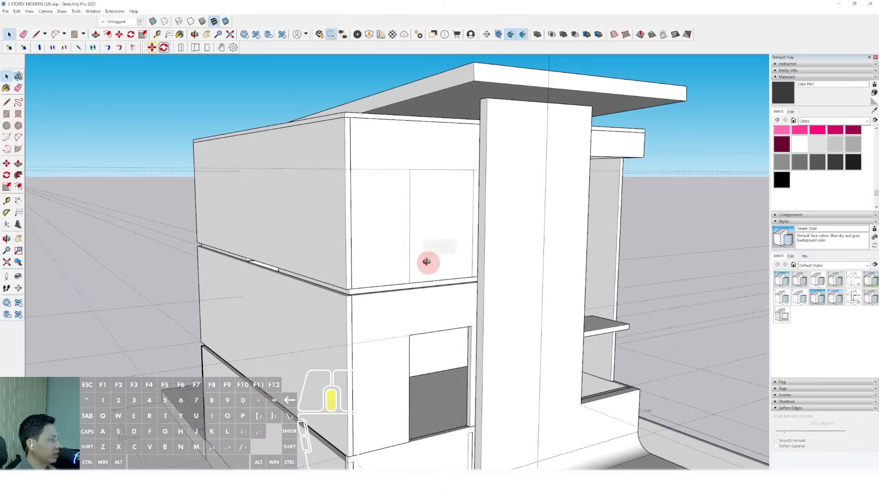
- Push the top-storey rectangle through the wall's thickness to cut the opening beside the curved panel
{"action": "middle_click_drag", "start_coordinate": [427, 261], "coordinate": [437, 275]}
{"action": "double_click", "coordinate": [449, 237]}
{"action": "left_click", "coordinate": [454, 270]}
{"action": "key", "text": "p"}
{"action": "left_click", "coordinate": [457, 249]}
{"action": "left_click", "coordinate": [421, 263]}
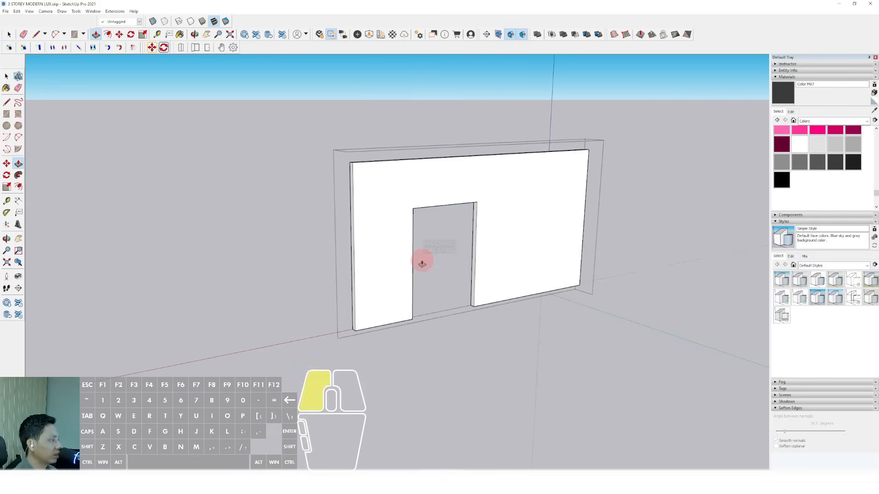
{"action": "key", "text": "space"}
{"action": "scroll", "coordinate": [415, 254], "scroll_direction": "down", "scroll_amount": 3}
{"action": "key", "text": "Escape"}
- Draw an opening rectangle from the floor edge to the guide line on the top-storey front wall of the wing beside the staircase
{"action": "middle_click_drag", "start_coordinate": [463, 250], "coordinate": [559, 250]}
{"action": "scroll", "coordinate": [482, 250], "scroll_direction": "up", "scroll_amount": 2}
{"action": "triple_click", "coordinate": [483, 250]}
{"action": "key", "text": "i"}
{"action": "key", "text": "r"}
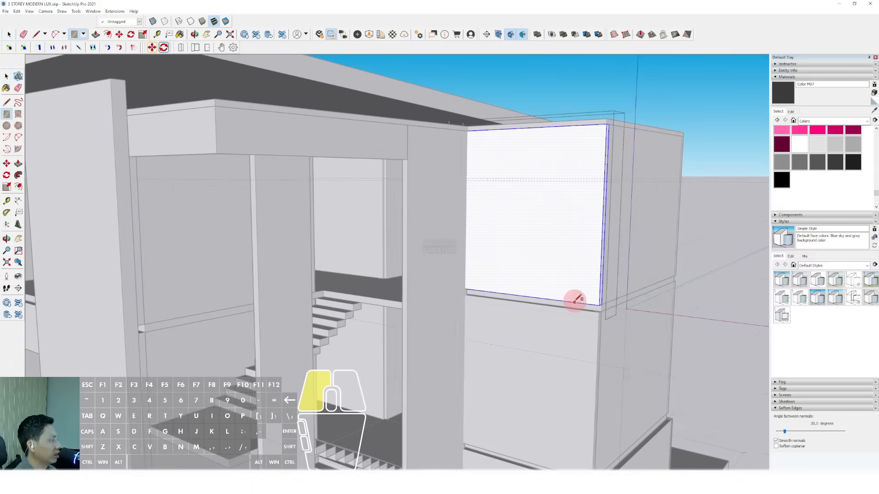
{"action": "middle_click_drag", "start_coordinate": [488, 196], "coordinate": [480, 173]}
{"action": "key", "text": "shift"}
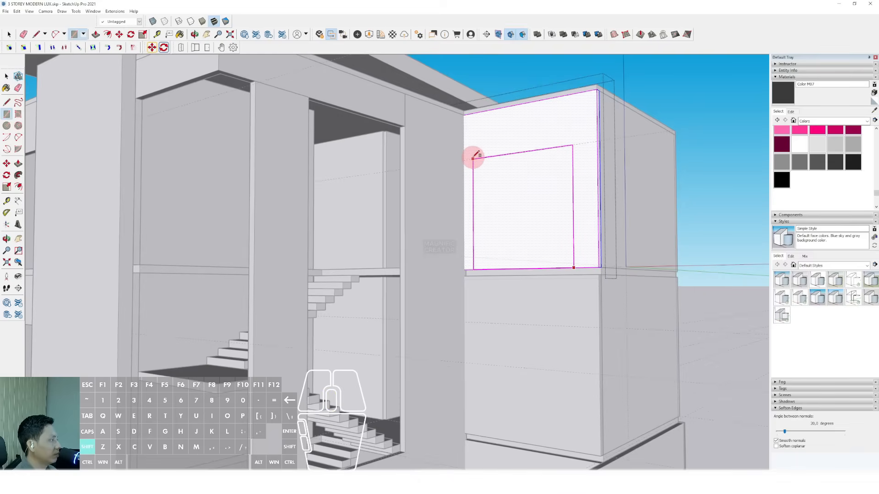
{"action": "left_click", "coordinate": [480, 157]}
- Push the rectangle through the top-storey wall of the wing beside the staircase to cut its opening
{"action": "middle_click_drag", "start_coordinate": [476, 157], "coordinate": [526, 215]}
{"action": "key", "text": "p"}
{"action": "left_click", "coordinate": [496, 198]}
{"action": "left_click", "coordinate": [551, 228]}
{"action": "key", "text": "space"}
{"action": "scroll", "coordinate": [540, 232], "scroll_direction": "down", "scroll_amount": 4}
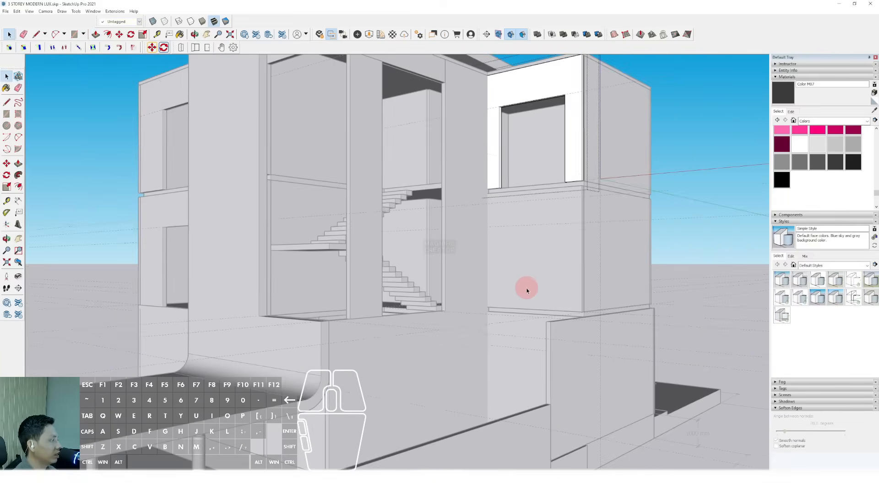
- Draw a rectangle aligned with the upper opening on the middle-storey wall of the staircase-side wing and push it through the wall
{"action": "scroll", "coordinate": [525, 289], "scroll_direction": "up", "scroll_amount": 2}
{"action": "double_click", "coordinate": [518, 274]}
{"action": "middle_click_drag", "start_coordinate": [507, 249], "coordinate": [529, 209]}
{"action": "key", "text": "r"}
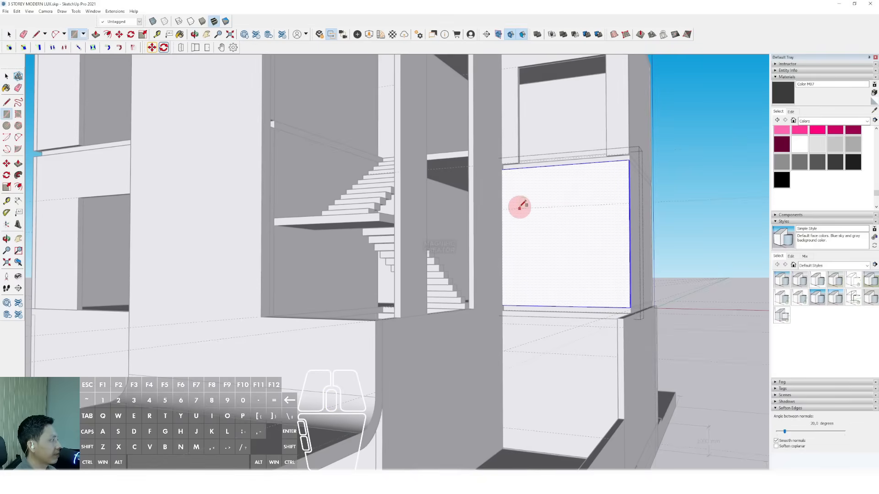
{"action": "left_click", "coordinate": [608, 159]}
{"action": "key", "text": "p"}
{"action": "middle_click_drag", "start_coordinate": [608, 151], "coordinate": [651, 168]}
{"action": "left_click", "coordinate": [500, 253]}
{"action": "left_click", "coordinate": [539, 262]}
{"action": "key", "text": "space"}
{"action": "scroll", "coordinate": [505, 278], "scroll_direction": "down", "scroll_amount": 5}
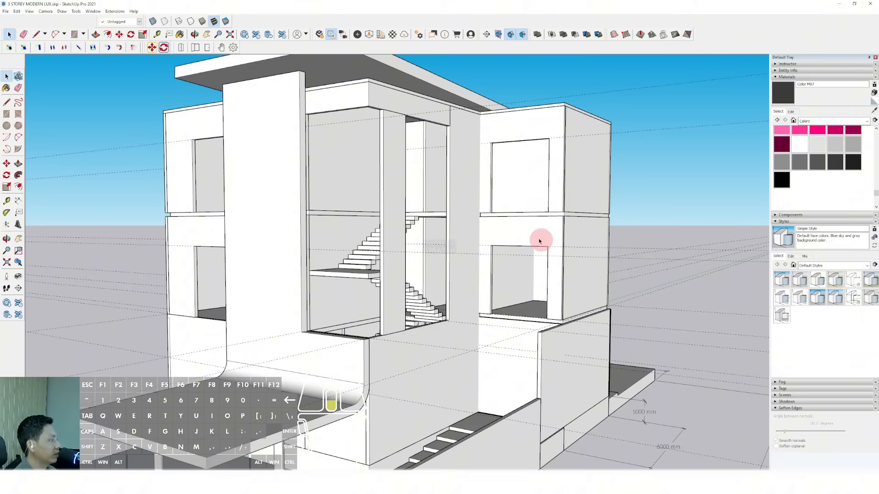
{"action": "scroll", "coordinate": [539, 241], "scroll_direction": "down", "scroll_amount": 2}
{"action": "scroll", "coordinate": [526, 249], "scroll_direction": "up", "scroll_amount": 8}
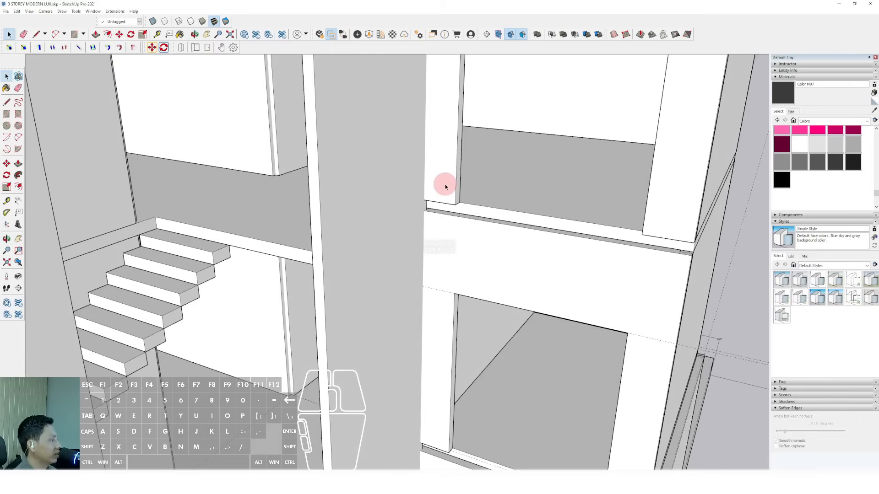
{"action": "scroll", "coordinate": [446, 186], "scroll_direction": "up", "scroll_amount": 6}
{"action": "key", "text": "p"}
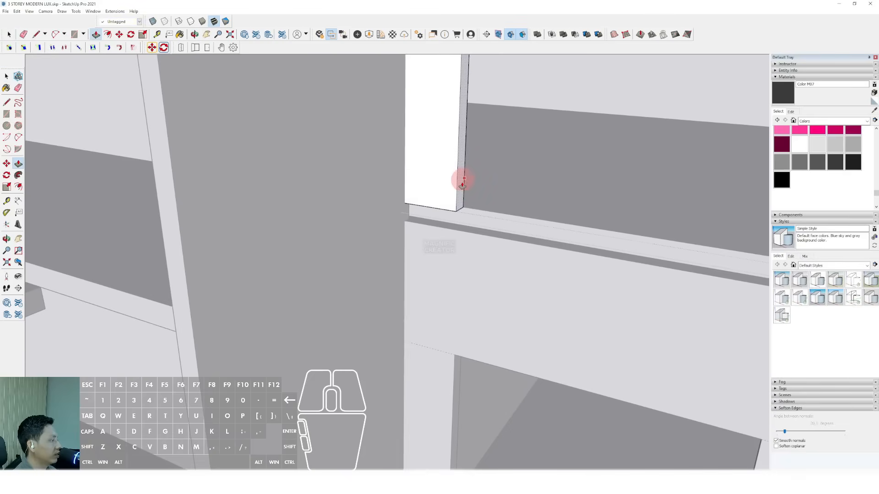
{"action": "key", "text": "space"}
{"action": "scroll", "coordinate": [432, 219], "scroll_direction": "down", "scroll_amount": 5}
{"action": "scroll", "coordinate": [549, 266], "scroll_direction": "up", "scroll_amount": 2}
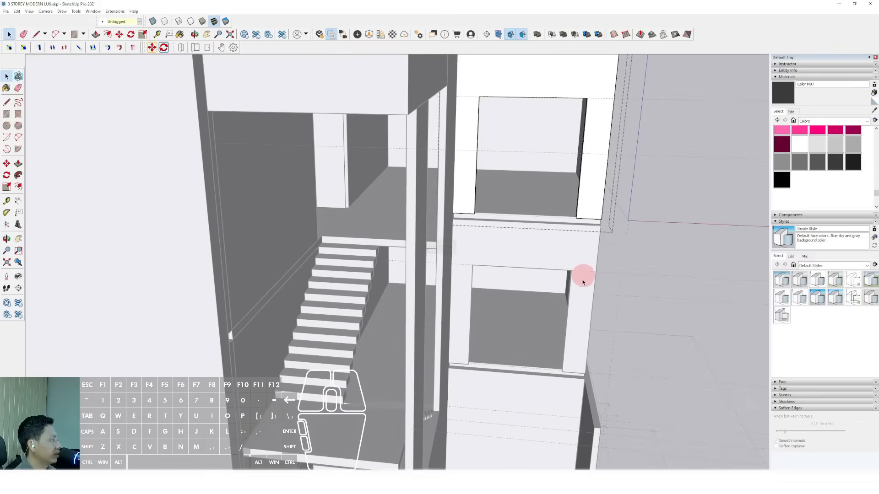
{"action": "scroll", "coordinate": [582, 282], "scroll_direction": "up", "scroll_amount": 4}
{"action": "left_click", "coordinate": [600, 274]}
{"action": "scroll", "coordinate": [598, 275], "scroll_direction": "up", "scroll_amount": 4}
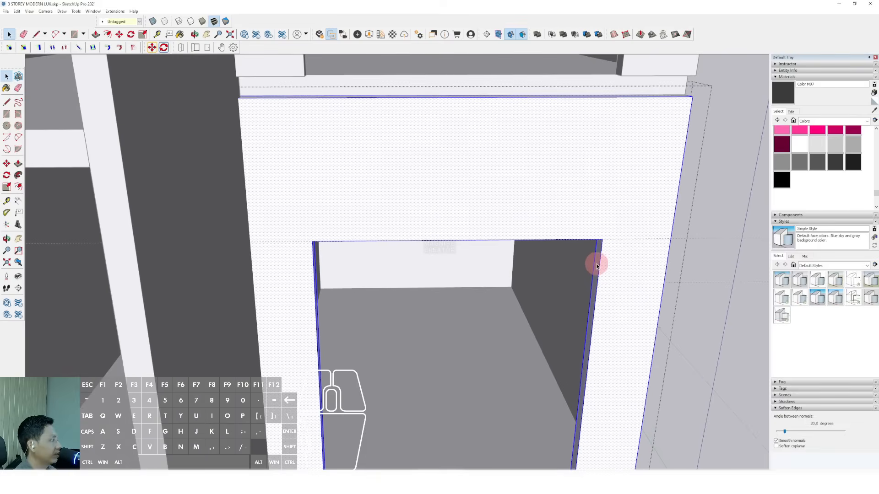
{"action": "key", "text": "p"}
{"action": "scroll", "coordinate": [597, 258], "scroll_direction": "down", "scroll_amount": 4}
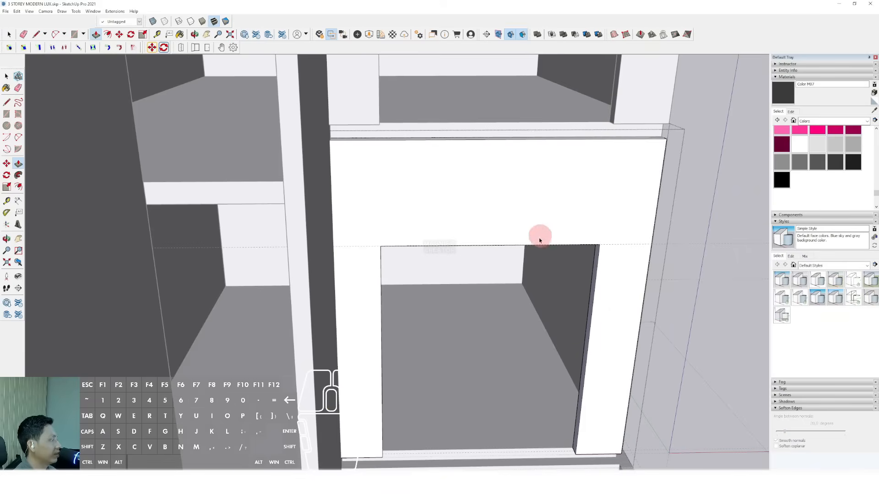
{"action": "key", "text": "space"}
- Examine the front facade and the new wall openings on both upper storeys from several angles
{"action": "scroll", "coordinate": [539, 241], "scroll_direction": "down", "scroll_amount": 6}
{"action": "scroll", "coordinate": [639, 152], "scroll_direction": "up", "scroll_amount": 1}
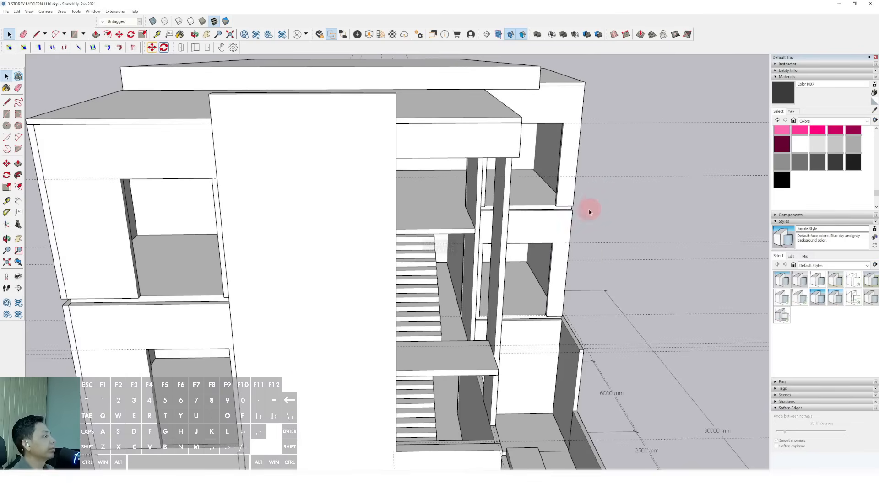
{"action": "scroll", "coordinate": [564, 231], "scroll_direction": "up", "scroll_amount": 5}
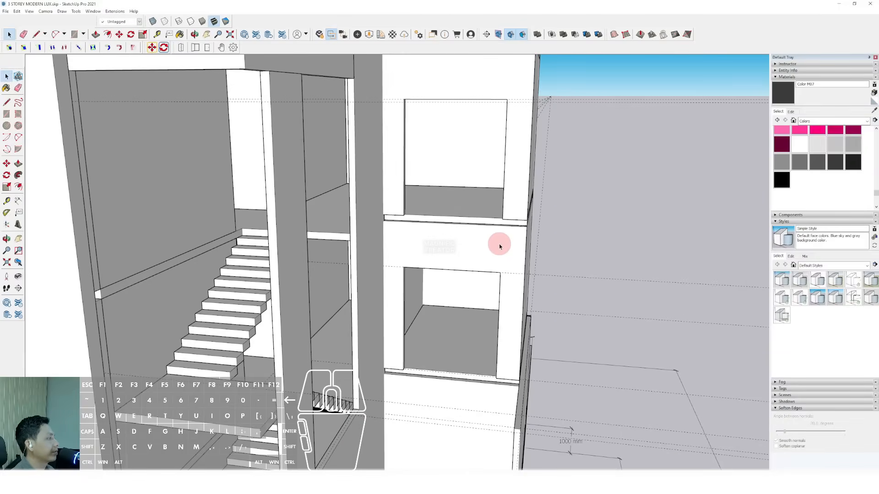
{"action": "scroll", "coordinate": [501, 245], "scroll_direction": "down", "scroll_amount": 5}
{"action": "scroll", "coordinate": [508, 245], "scroll_direction": "up", "scroll_amount": 4}
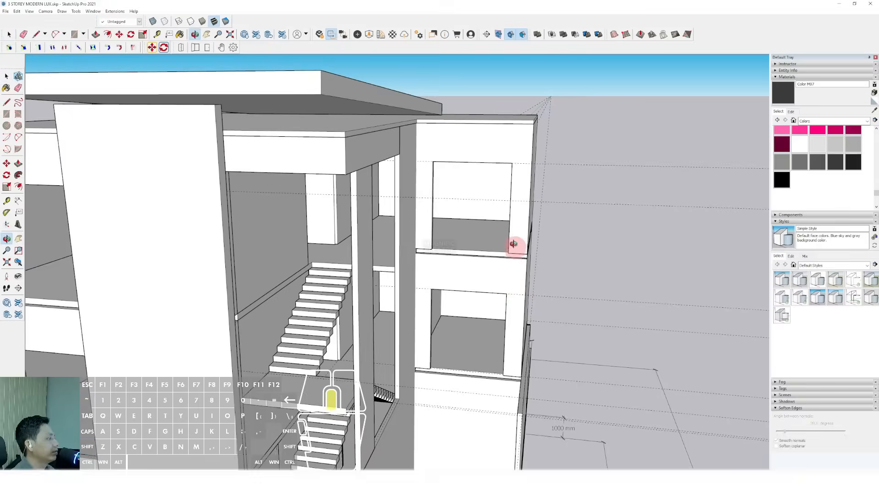
{"action": "middle_click_drag", "start_coordinate": [514, 245], "coordinate": [522, 196]}
{"action": "scroll", "coordinate": [517, 266], "scroll_direction": "down", "scroll_amount": 8}
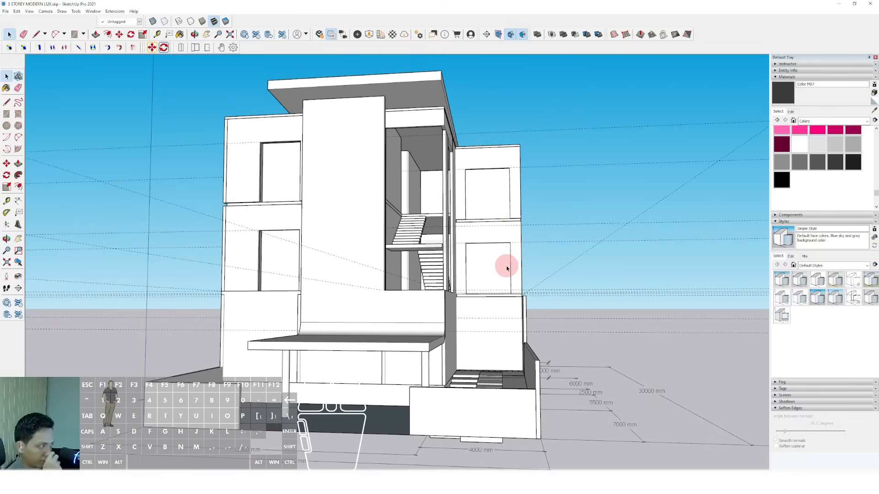
{"action": "scroll", "coordinate": [457, 320], "scroll_direction": "up", "scroll_amount": 5}
{"action": "middle_click_drag", "start_coordinate": [455, 320], "coordinate": [464, 324]}
{"action": "scroll", "coordinate": [389, 297], "scroll_direction": "down", "scroll_amount": 5}
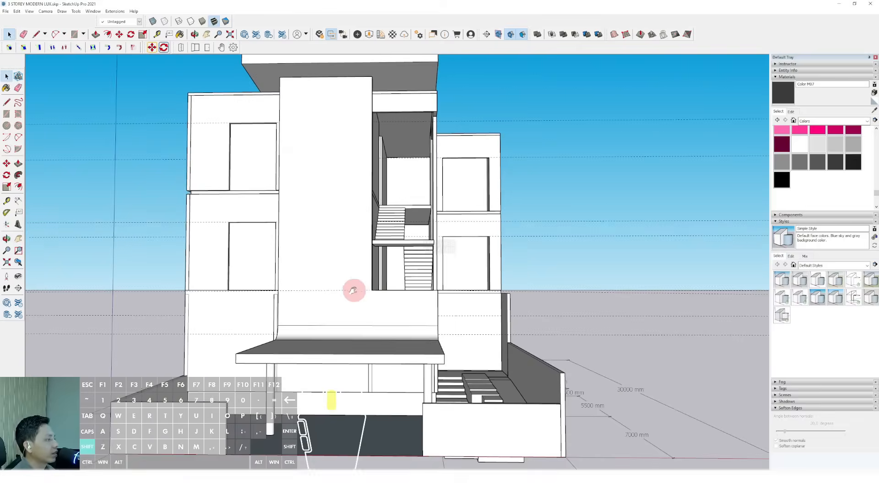
- Push/Pull the top-storey floor slab's front edge flush with the wall face on the wing beside the staircase
{"action": "middle_click_drag", "start_coordinate": [354, 291], "coordinate": [358, 313], "text": "shift"}
{"action": "middle_click_drag", "start_coordinate": [358, 313], "coordinate": [323, 355]}
{"action": "scroll", "coordinate": [491, 244], "scroll_direction": "up", "scroll_amount": 5}
{"action": "left_click", "coordinate": [296, 366]}
{"action": "scroll", "coordinate": [323, 352], "scroll_direction": "up", "scroll_amount": 2}
{"action": "key", "text": "p"}
{"action": "left_click", "coordinate": [321, 349]}
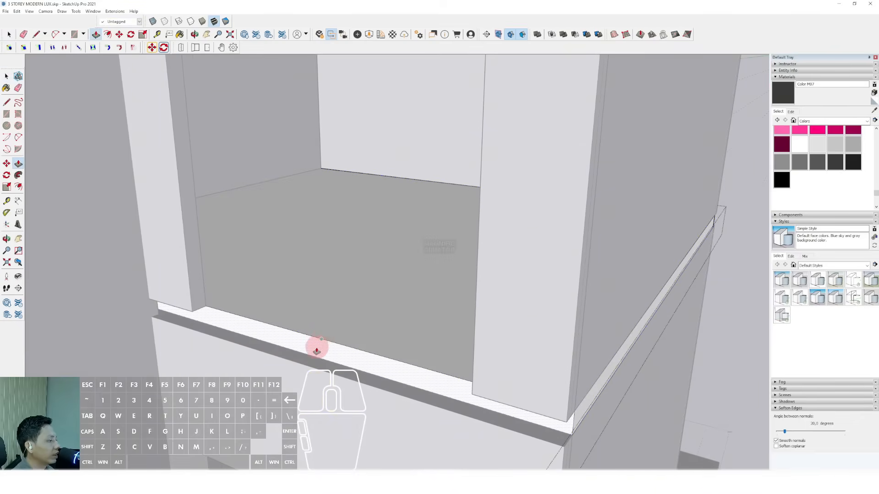
{"action": "scroll", "coordinate": [316, 350], "scroll_direction": "down", "scroll_amount": 2}
{"action": "left_click", "coordinate": [438, 346]}
{"action": "key", "text": "space"}
{"action": "scroll", "coordinate": [440, 341], "scroll_direction": "down", "scroll_amount": 3}
- Push/Pull the middle-storey floor slab's front edge flush with the wall face below the opening on the staircase-side wing
{"action": "middle_click_drag", "start_coordinate": [440, 341], "coordinate": [449, 139], "text": "shift"}
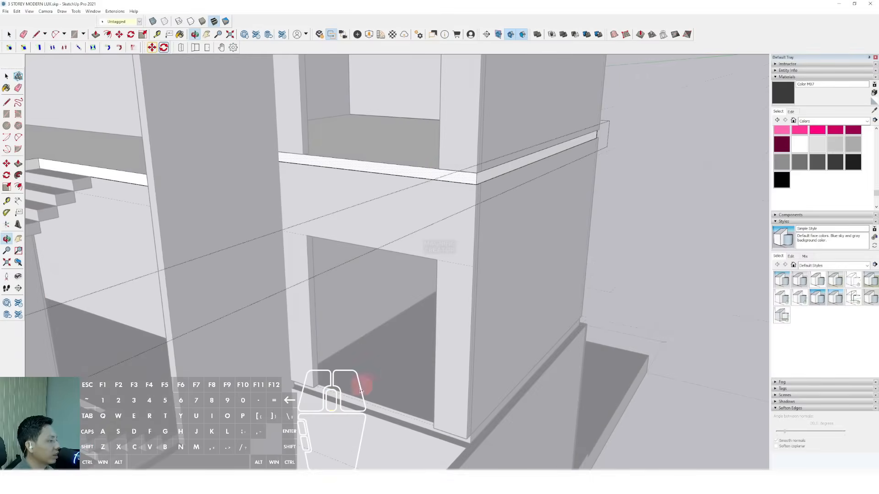
{"action": "scroll", "coordinate": [361, 386], "scroll_direction": "up", "scroll_amount": 4}
{"action": "left_click", "coordinate": [353, 395]}
{"action": "double_click", "coordinate": [353, 394]}
{"action": "scroll", "coordinate": [350, 399], "scroll_direction": "up", "scroll_amount": 2}
{"action": "key", "text": "p"}
{"action": "left_click", "coordinate": [311, 409]}
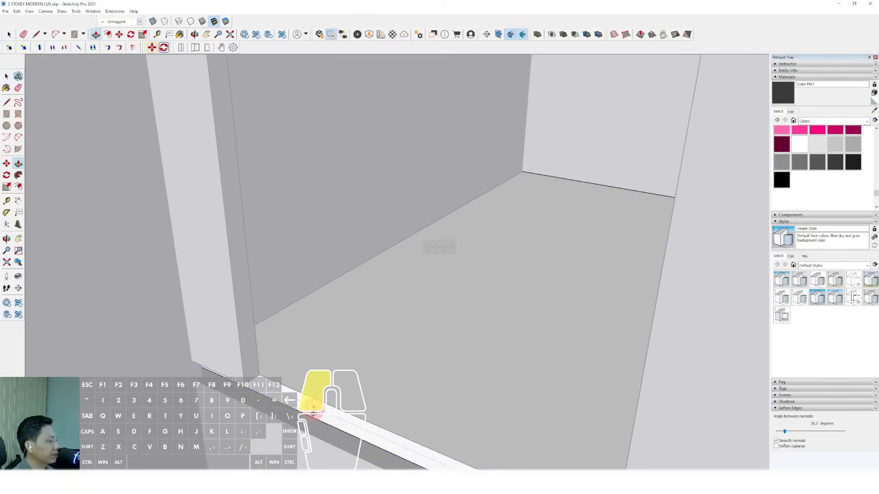
{"action": "scroll", "coordinate": [249, 390], "scroll_direction": "up", "scroll_amount": 1}
{"action": "key", "text": "space"}
{"action": "left_click", "coordinate": [275, 400]}
{"action": "key", "text": "v"}
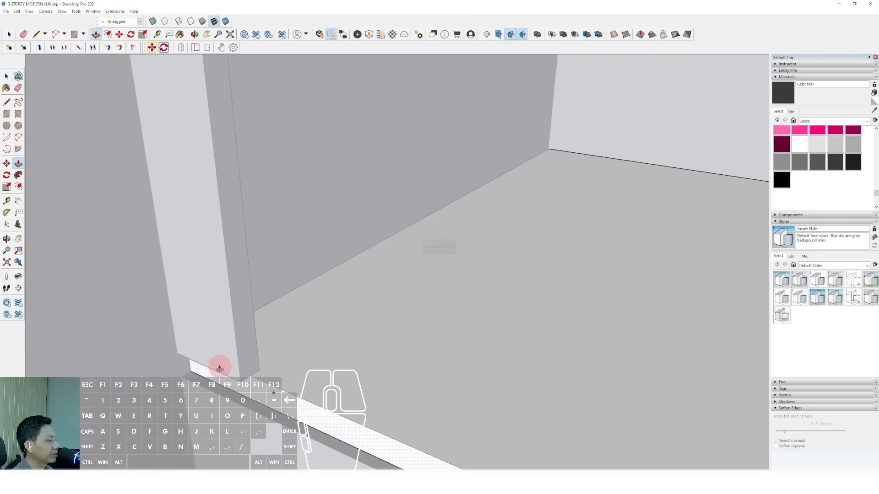
{"action": "left_click", "coordinate": [218, 367]}
{"action": "key", "text": "space"}
{"action": "scroll", "coordinate": [280, 331], "scroll_direction": "down", "scroll_amount": 6}
{"action": "middle_click_drag", "start_coordinate": [333, 320], "coordinate": [450, 306]}
{"action": "left_click", "coordinate": [680, 226]}
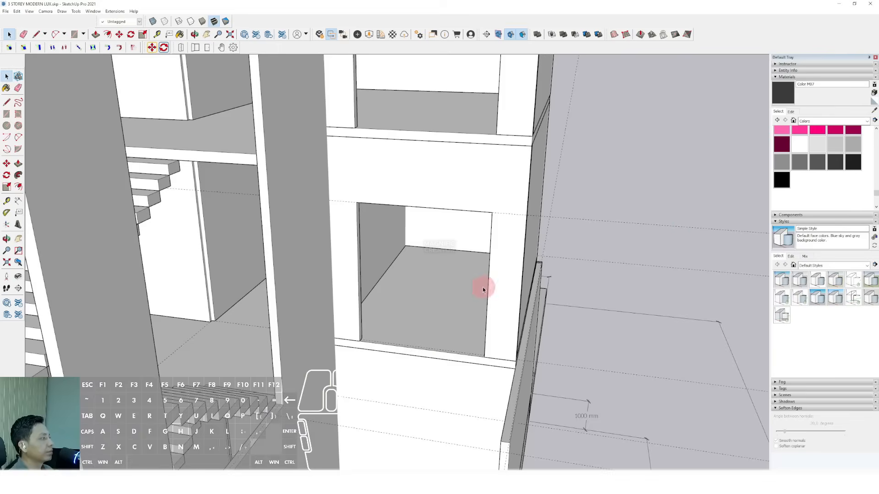
- Trace the sides and top of the top-storey opening beside the staircase and offset the outline inward for a frame
{"action": "scroll", "coordinate": [482, 286], "scroll_direction": "down", "scroll_amount": 4}
{"action": "middle_click_drag", "start_coordinate": [491, 224], "coordinate": [461, 269], "text": "shift"}
{"action": "scroll", "coordinate": [462, 269], "scroll_direction": "up", "scroll_amount": 2}
{"action": "scroll", "coordinate": [462, 270], "scroll_direction": "up", "scroll_amount": 3}
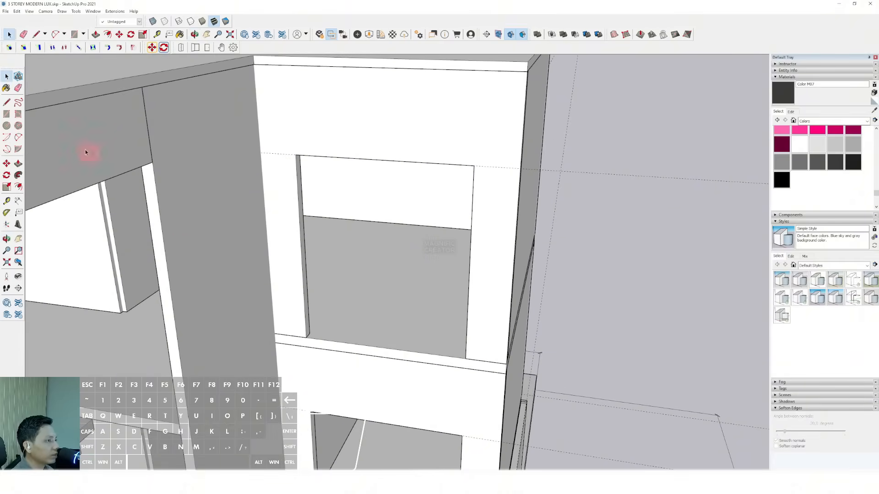
{"action": "left_click", "coordinate": [471, 157]}
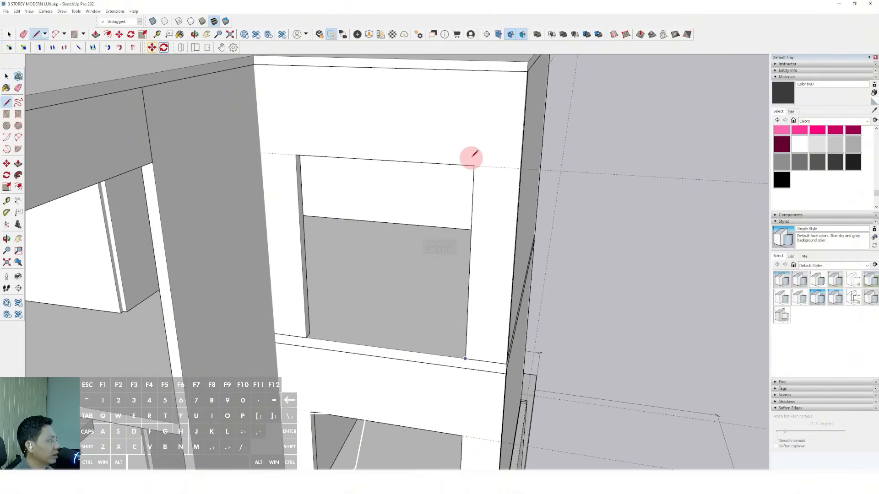
{"action": "left_click", "coordinate": [474, 166]}
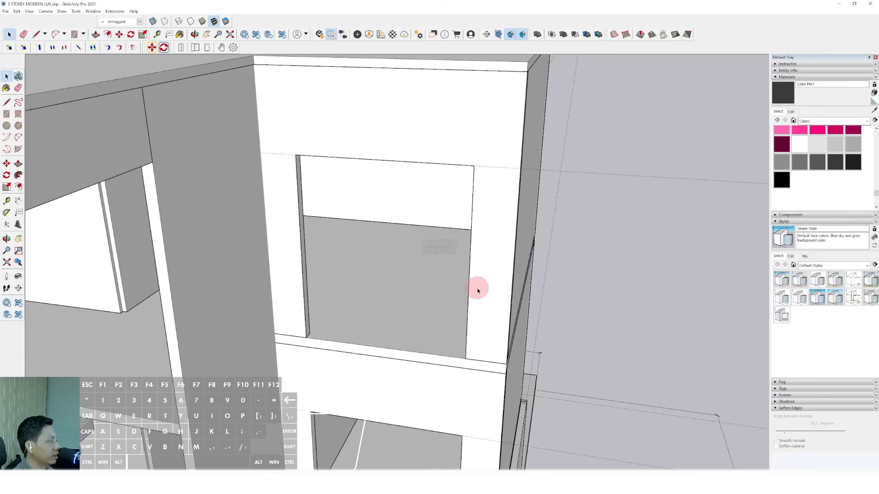
{"action": "scroll", "coordinate": [477, 291], "scroll_direction": "up", "scroll_amount": 2}
{"action": "key", "text": "f"}
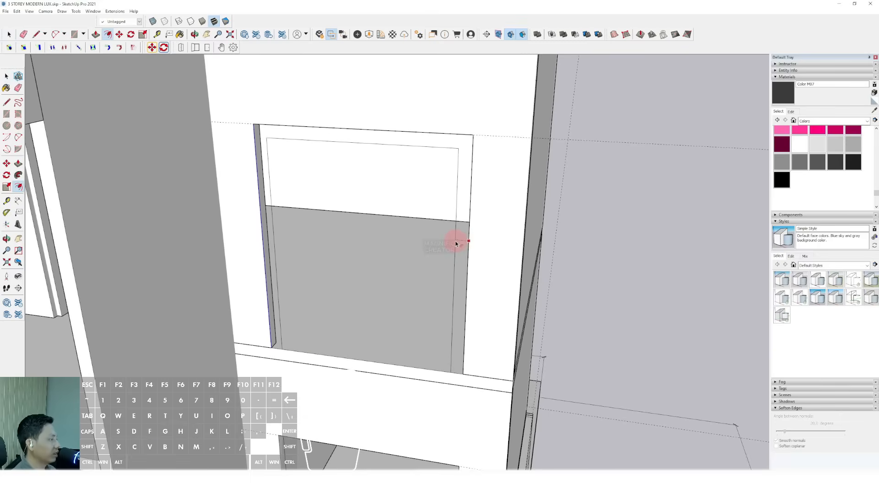
{"action": "left_click", "coordinate": [454, 242]}
- Draw a line along the opening's bottom edge and delete the inner face, leaving a three-sided frame profile
{"action": "key", "text": "space"}
{"action": "scroll", "coordinate": [460, 361], "scroll_direction": "up", "scroll_amount": 2}
{"action": "key", "text": "l"}
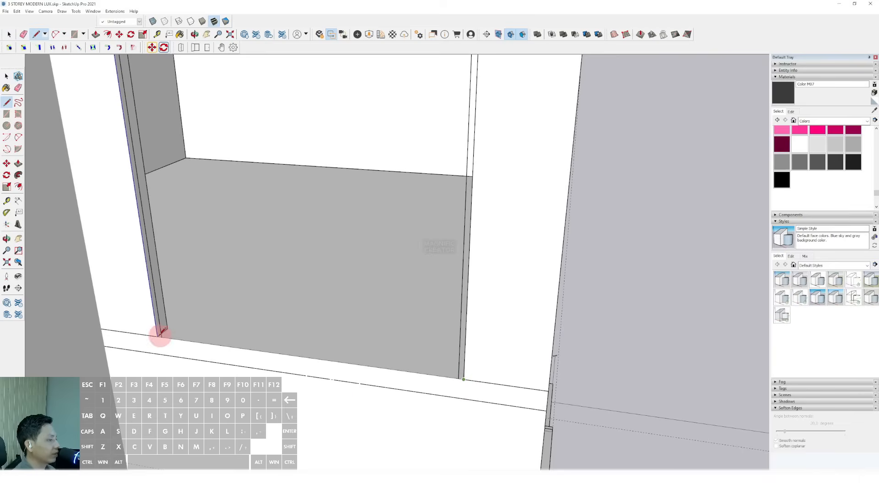
{"action": "left_click", "coordinate": [157, 337]}
{"action": "key", "text": "space"}
{"action": "left_click", "coordinate": [189, 322]}
{"action": "key", "text": "e"}
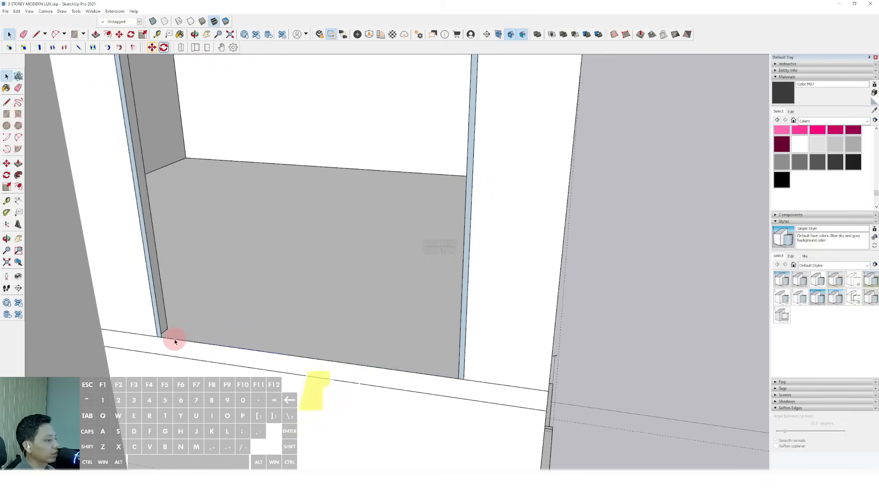
- Push/Pull the frame profile into a solid and make the frame a group
{"action": "scroll", "coordinate": [222, 339], "scroll_direction": "up", "scroll_amount": 5}
{"action": "mouse_move", "coordinate": [222, 340]}
{"action": "middle_mouse_down", "text": "shift"}
{"action": "mouse_move", "coordinate": [217, 351]}
{"action": "mouse_move", "coordinate": [225, 348]}
{"action": "middle_mouse_up", "text": "shift"}
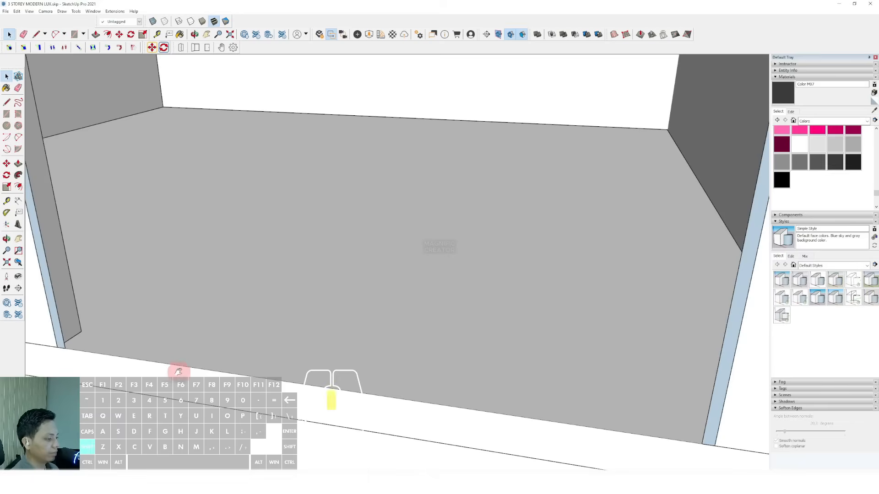
{"action": "middle_click_drag", "start_coordinate": [179, 371], "coordinate": [78, 339], "text": "shift"}
{"action": "scroll", "coordinate": [76, 335], "scroll_direction": "up", "scroll_amount": 2}
{"action": "left_click", "coordinate": [90, 316]}
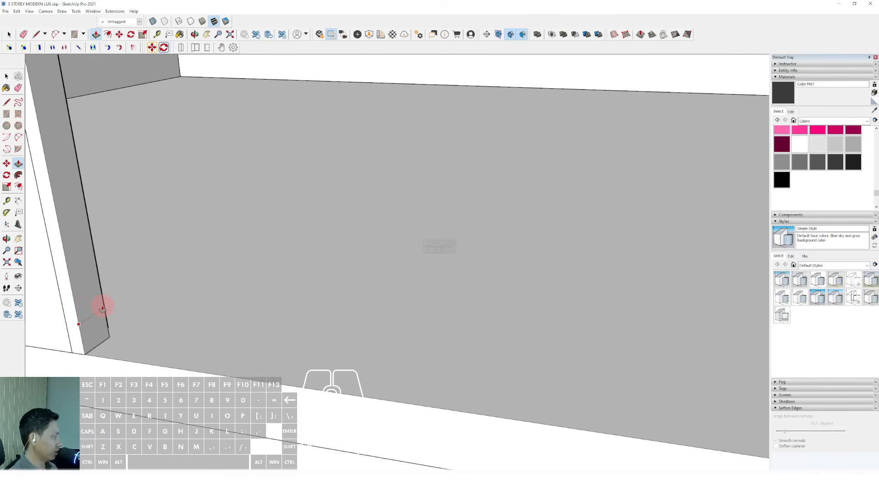
{"action": "left_click", "coordinate": [71, 279]}
{"action": "right_click", "coordinate": [71, 279]}
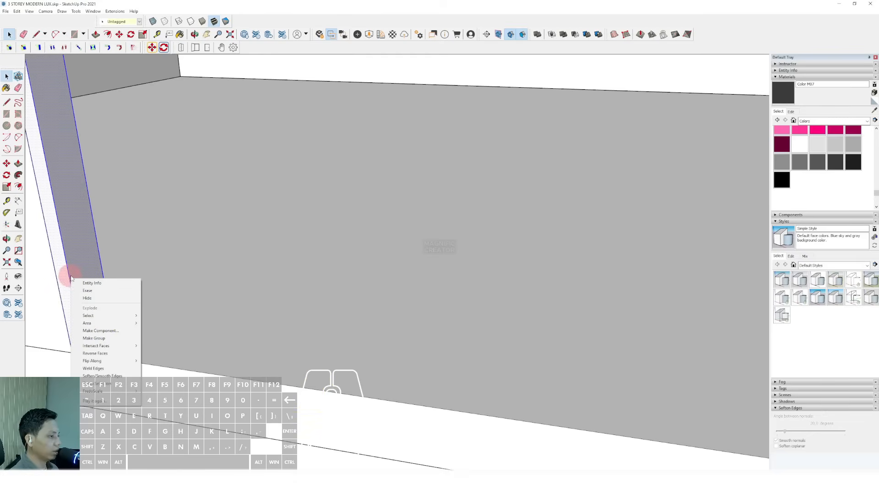
{"action": "left_click", "coordinate": [122, 337]}
{"action": "scroll", "coordinate": [267, 295], "scroll_direction": "down", "scroll_amount": 7}
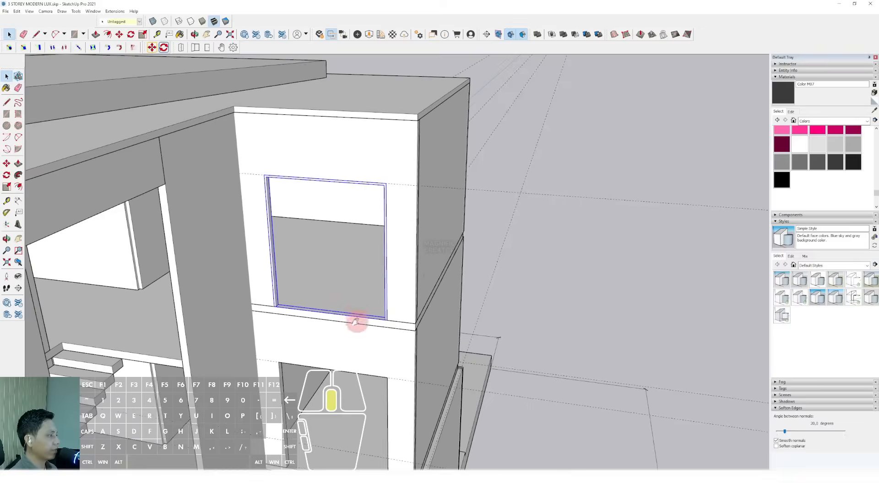
- Paint the opening's frame with Color M08
{"action": "scroll", "coordinate": [374, 325], "scroll_direction": "up", "scroll_amount": 4}
{"action": "mouse_move", "coordinate": [357, 322]}
{"action": "middle_mouse_down"}
{"action": "mouse_move", "coordinate": [373, 325]}
{"action": "mouse_move", "coordinate": [401, 360]}
{"action": "mouse_move", "coordinate": [706, 168]}
{"action": "middle_mouse_up"}
{"action": "scroll", "coordinate": [401, 360], "scroll_direction": "up", "scroll_amount": 3}
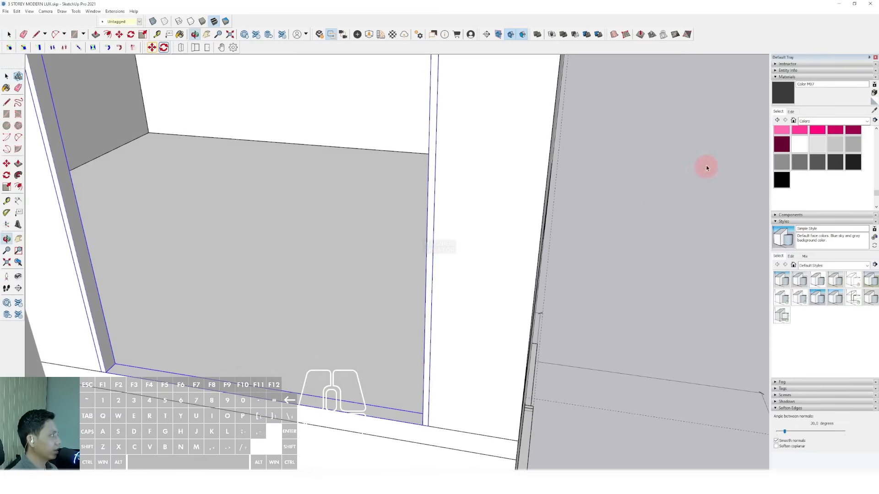
{"action": "left_click", "coordinate": [433, 271]}
{"action": "key", "text": "space"}
{"action": "scroll", "coordinate": [424, 269], "scroll_direction": "down", "scroll_amount": 5}
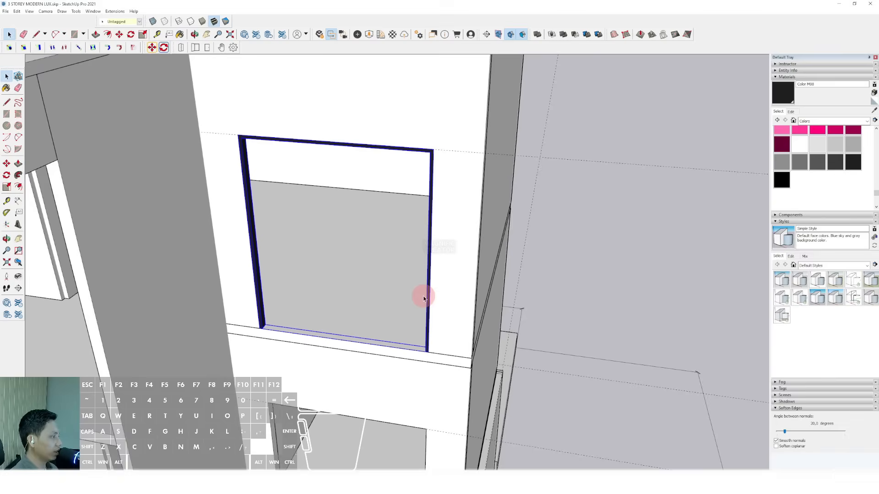
- Draw a horizontal line between the frame's two sides and divide it into three equal segments
{"action": "scroll", "coordinate": [433, 270], "scroll_direction": "up", "scroll_amount": 5}
{"action": "middle_click_drag", "start_coordinate": [440, 300], "coordinate": [440, 304]}
{"action": "key", "text": "l"}
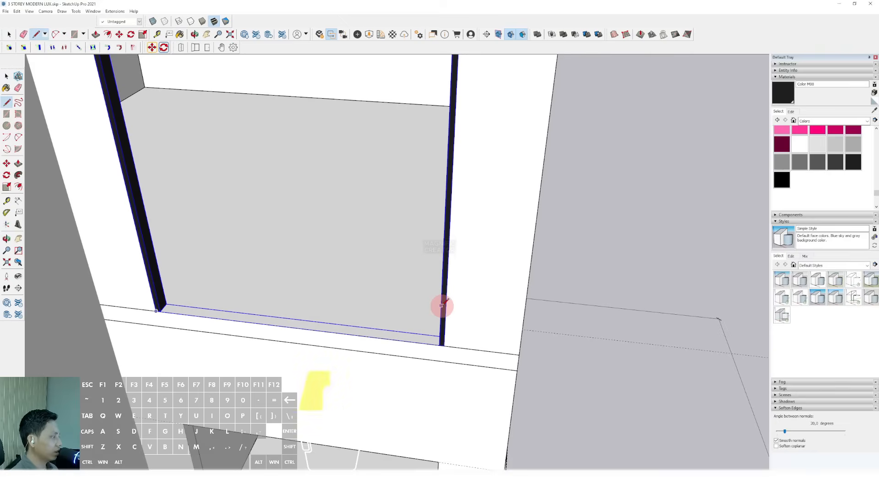
{"action": "left_click", "coordinate": [152, 273], "text": "shift"}
{"action": "key", "text": "space"}
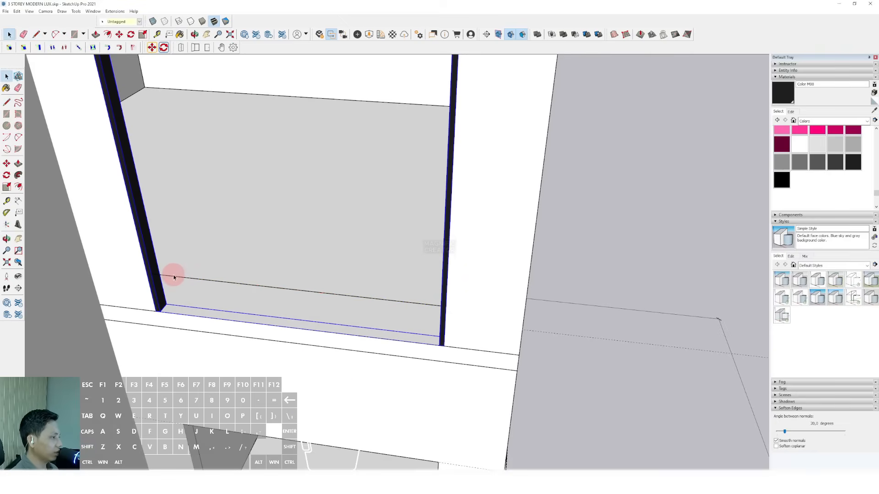
{"action": "right_click", "coordinate": [174, 278]}
{"action": "left_click", "coordinate": [192, 321]}
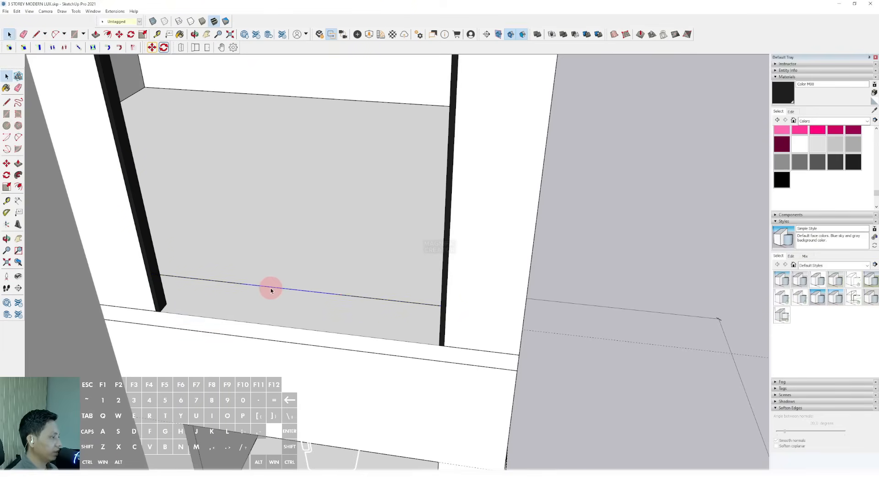
- Draw a rectangle from a division point to the frame's upper corner, scale it down to the slab, and erase the leftover line
{"action": "middle_click_drag", "start_coordinate": [280, 298], "coordinate": [347, 308]}
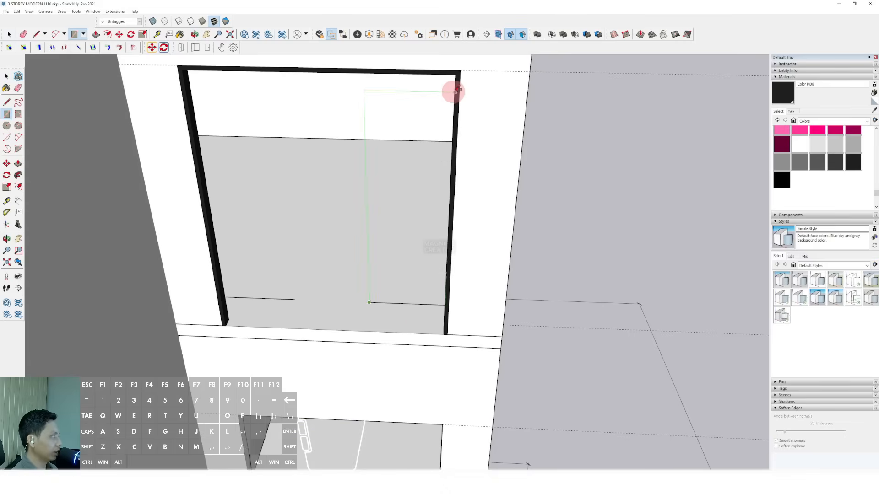
{"action": "left_click", "coordinate": [457, 74]}
{"action": "key", "text": "s"}
{"action": "scroll", "coordinate": [408, 313], "scroll_direction": "up", "scroll_amount": 1}
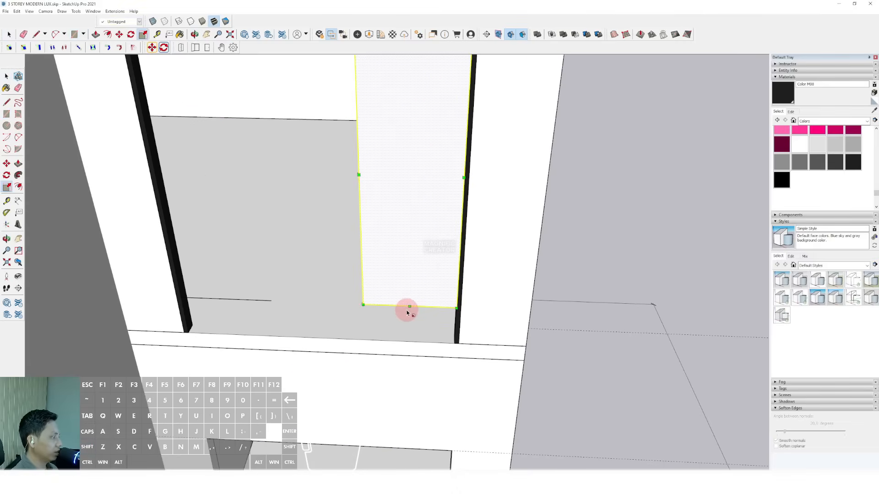
{"action": "left_click", "coordinate": [337, 314]}
{"action": "key", "text": "space"}
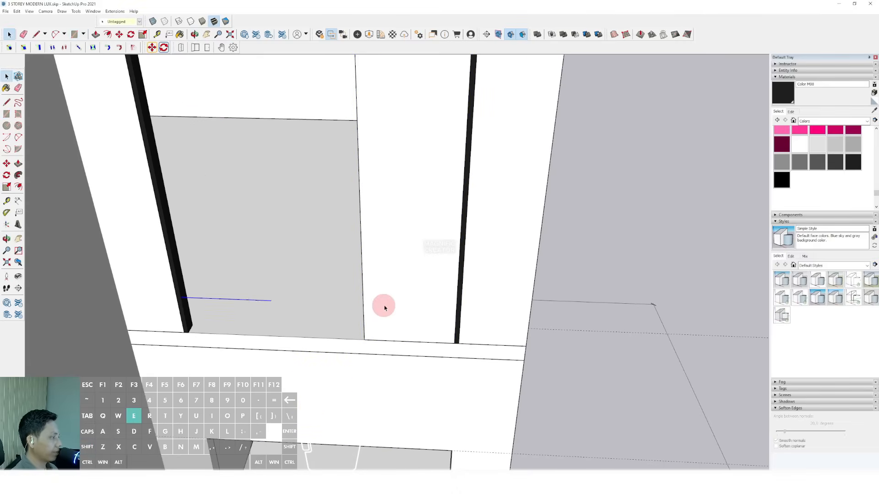
- Offset the rectangular panel face inward and delete its inner face to form a sash profile
{"action": "left_click", "coordinate": [384, 308]}
{"action": "scroll", "coordinate": [385, 308], "scroll_direction": "up", "scroll_amount": 2}
{"action": "middle_click_drag", "start_coordinate": [443, 304], "coordinate": [477, 284]}
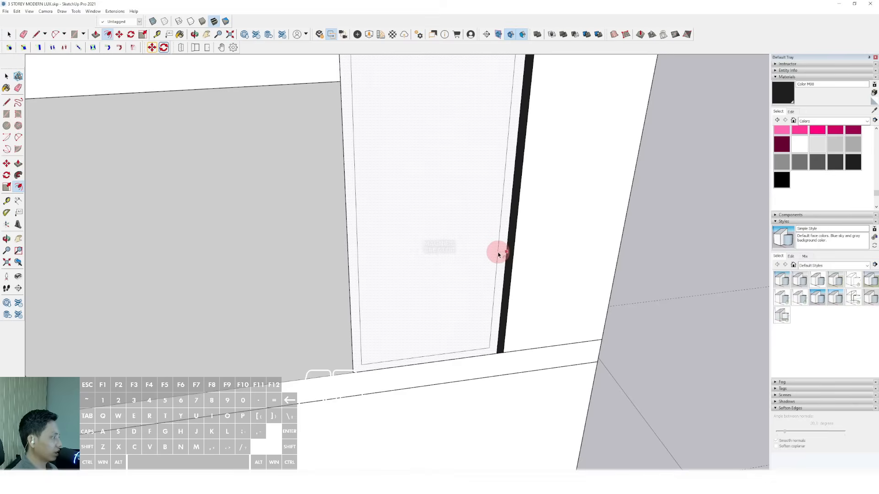
{"action": "left_click", "coordinate": [499, 254]}
{"action": "key", "text": "space"}
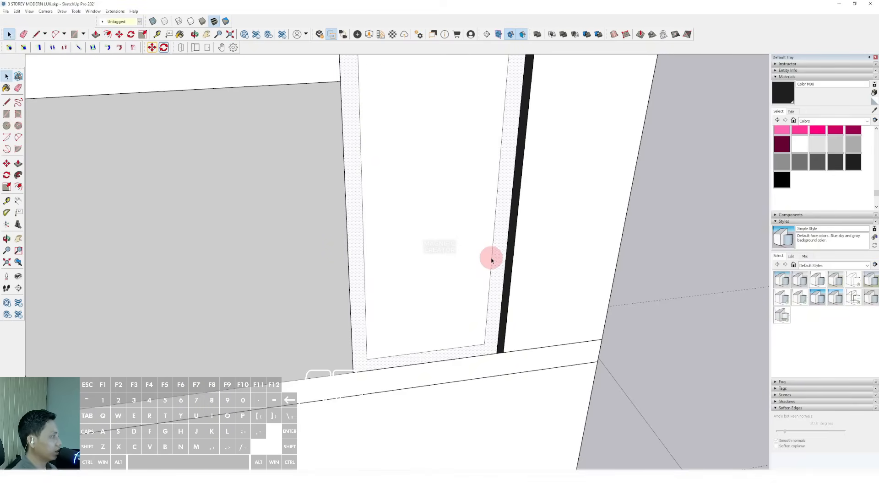
{"action": "key", "text": "Delete"}
- Push/Pull the sash profile to give the window sash its thickness
{"action": "scroll", "coordinate": [490, 373], "scroll_direction": "up", "scroll_amount": 1}
{"action": "middle_click_drag", "start_coordinate": [492, 378], "coordinate": [509, 357]}
{"action": "left_click", "coordinate": [505, 323]}
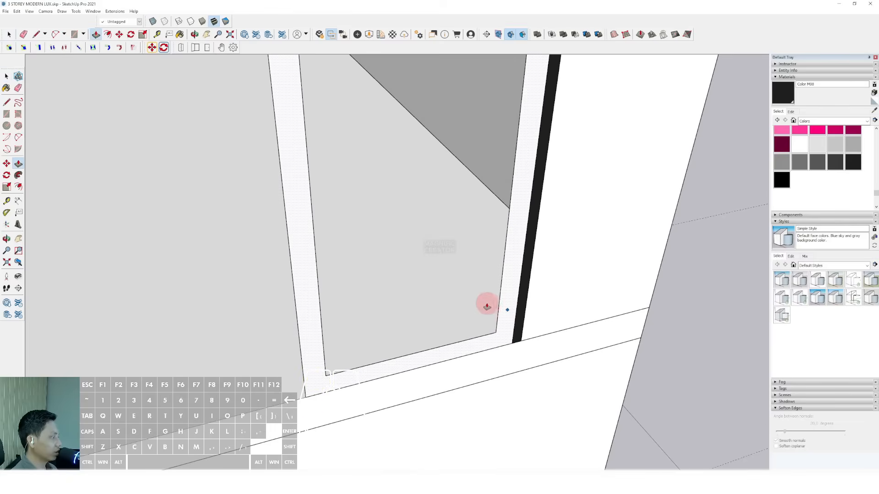
{"action": "left_click", "coordinate": [487, 306]}
{"action": "key", "text": "Return"}
{"action": "key", "text": "space"}
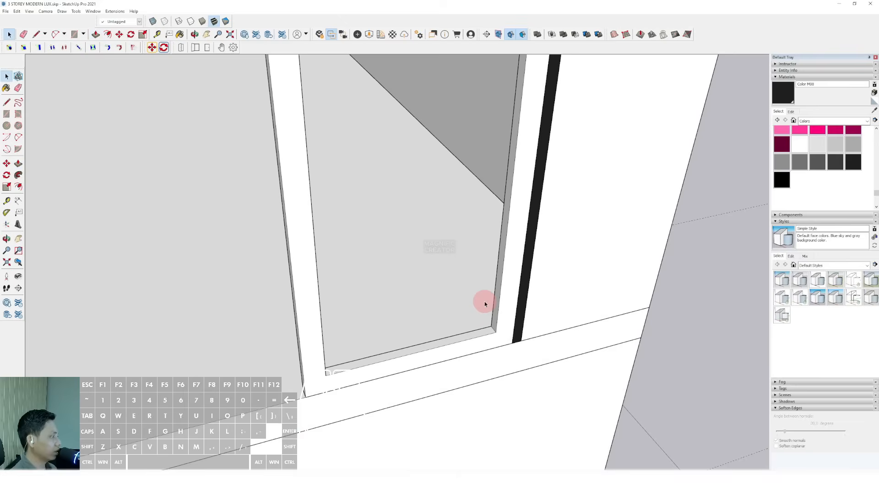
- Draw a rectangle for the glass pane between opposite inner corners of the sash, midway through its thickness
{"action": "scroll", "coordinate": [488, 331], "scroll_direction": "up", "scroll_amount": 2}
{"action": "key", "text": "r"}
{"action": "scroll", "coordinate": [488, 335], "scroll_direction": "down", "scroll_amount": 6}
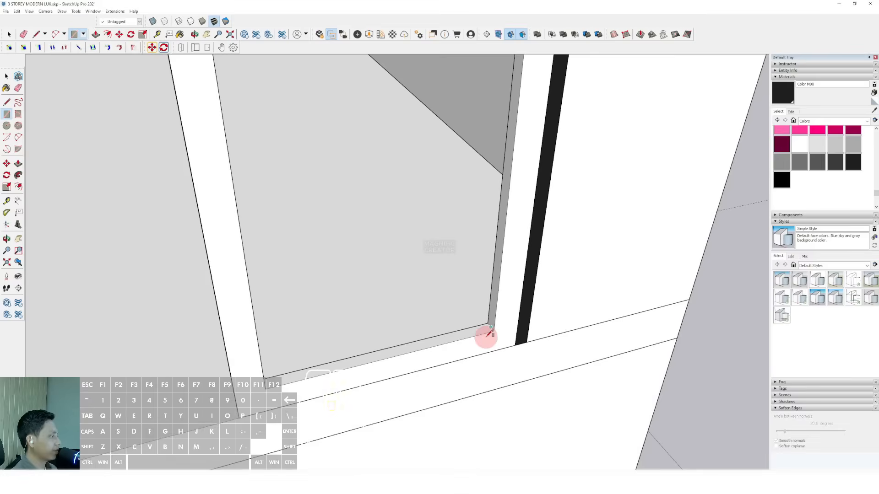
{"action": "middle_click_drag", "start_coordinate": [336, 339], "coordinate": [237, 161]}
{"action": "scroll", "coordinate": [281, 221], "scroll_direction": "up", "scroll_amount": 6}
{"action": "scroll", "coordinate": [285, 244], "scroll_direction": "up", "scroll_amount": 2}
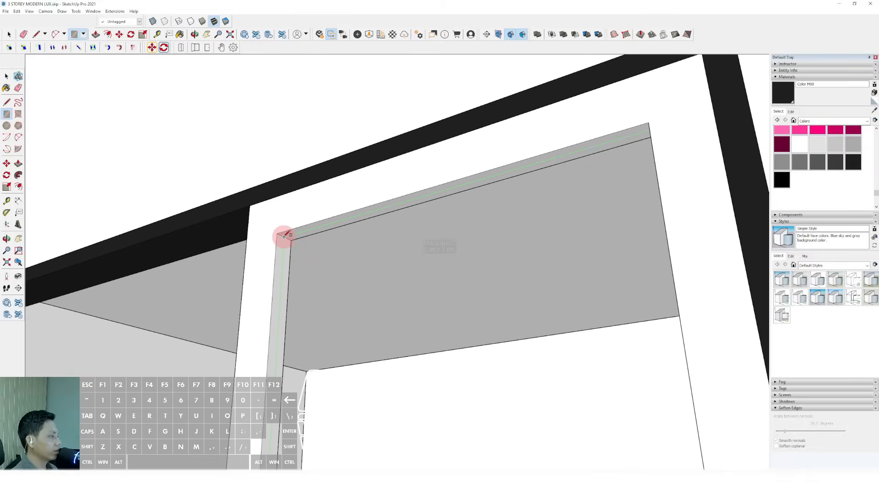
{"action": "left_click", "coordinate": [282, 236]}
- Group the sash together with its glass pane
{"action": "key", "text": "space"}
{"action": "scroll", "coordinate": [308, 253], "scroll_direction": "down", "scroll_amount": 6}
{"action": "middle_click_drag", "start_coordinate": [317, 265], "coordinate": [360, 350]}
{"action": "middle_click_drag", "start_coordinate": [361, 350], "coordinate": [350, 207], "text": "shift"}
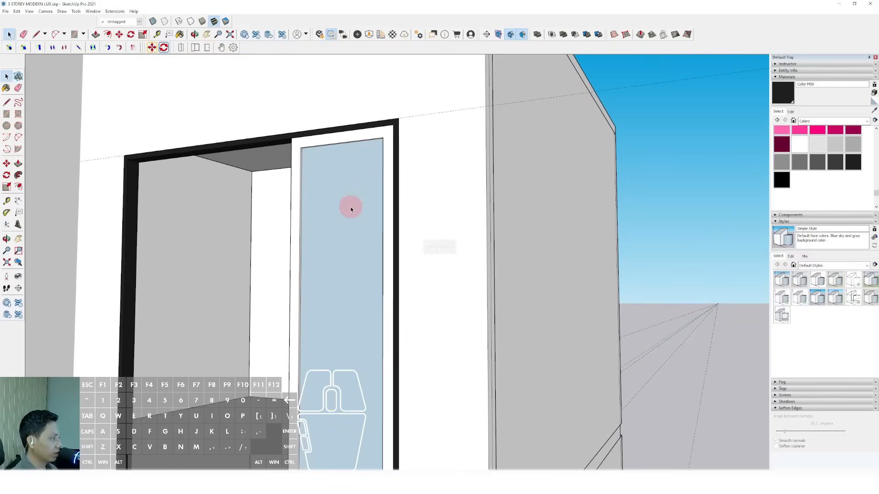
{"action": "right_click", "coordinate": [350, 207]}
{"action": "left_click", "coordinate": [354, 268]}
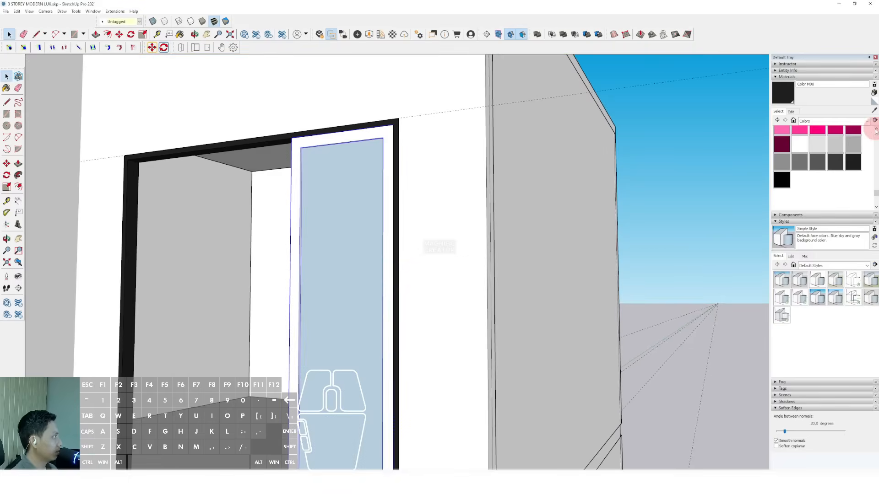
- Paint the grouped window sash with Color M08, matching the outer frame
{"action": "left_click", "coordinate": [874, 111]}
{"action": "scroll", "coordinate": [398, 144], "scroll_direction": "up", "scroll_amount": 3}
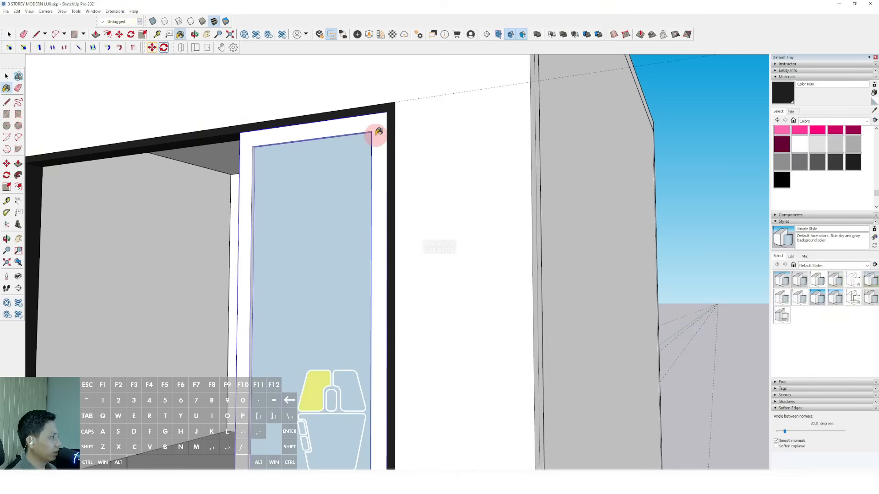
{"action": "left_click", "coordinate": [378, 133]}
{"action": "key", "text": "space"}
{"action": "scroll", "coordinate": [357, 192], "scroll_direction": "down", "scroll_amount": 5}
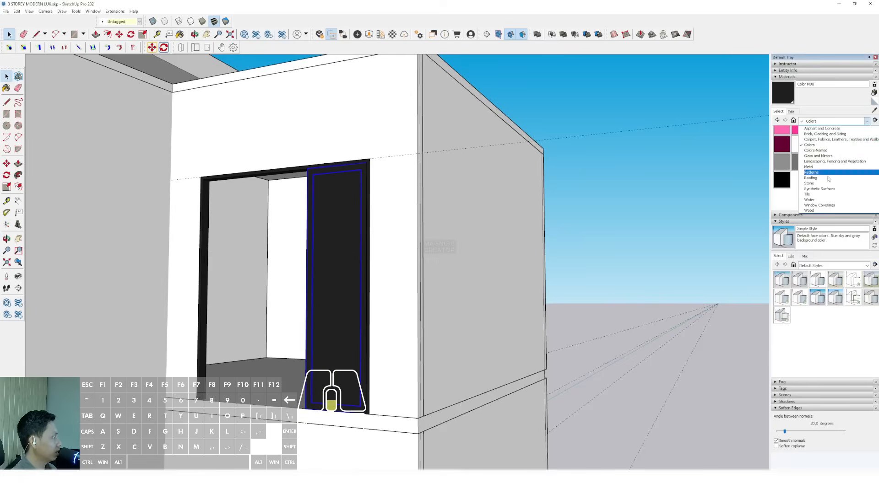
- Paint the pane inside the sash group with Translucent Glass Gray from the Glass and Mirrors collection
{"action": "left_click", "coordinate": [805, 156]}
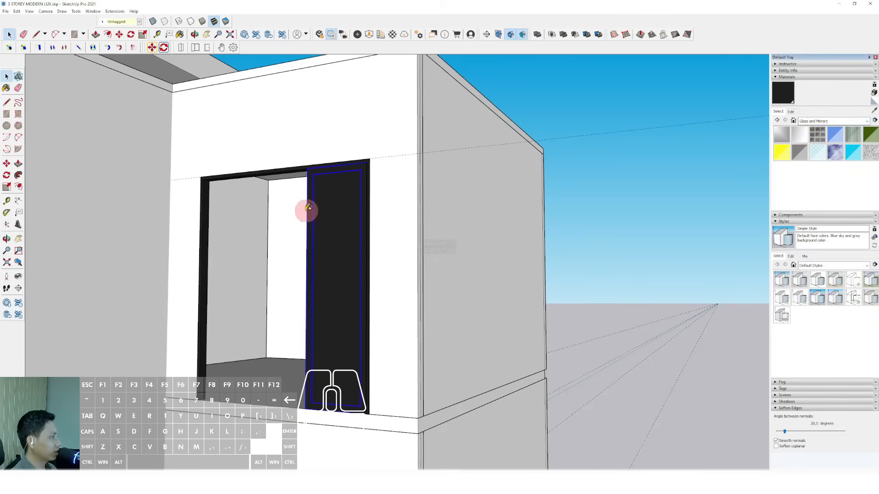
{"action": "scroll", "coordinate": [308, 207], "scroll_direction": "up", "scroll_amount": 5}
{"action": "left_click", "coordinate": [473, 253]}
{"action": "left_click", "coordinate": [485, 241]}
{"action": "key", "text": "space"}
{"action": "scroll", "coordinate": [444, 220], "scroll_direction": "down", "scroll_amount": 5}
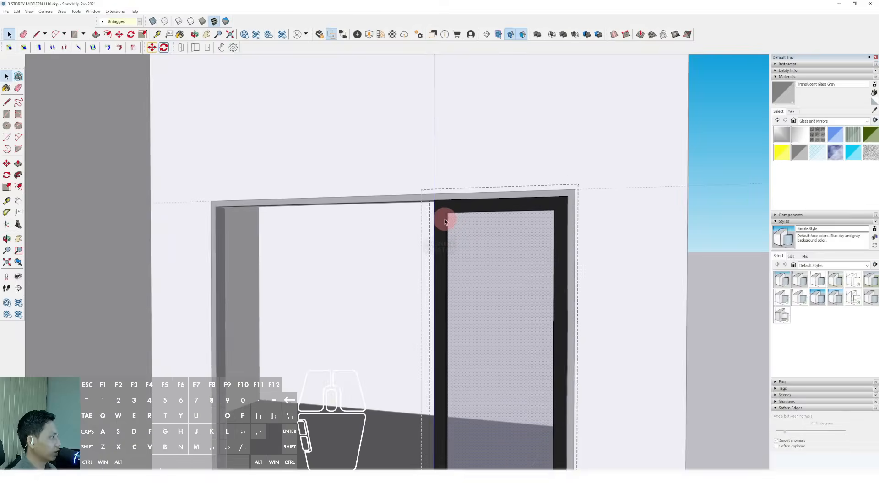
{"action": "left_click", "coordinate": [678, 152]}
- Copy the glazed sash sideways into the middle third of the opening, snapping it against the first sash's corner
{"action": "scroll", "coordinate": [514, 269], "scroll_direction": "down", "scroll_amount": 1}
{"action": "middle_click_drag", "start_coordinate": [514, 269], "coordinate": [441, 142], "text": "shift"}
{"action": "key", "text": "space"}
{"action": "left_click", "coordinate": [393, 278]}
{"action": "scroll", "coordinate": [458, 281], "scroll_direction": "up", "scroll_amount": 4}
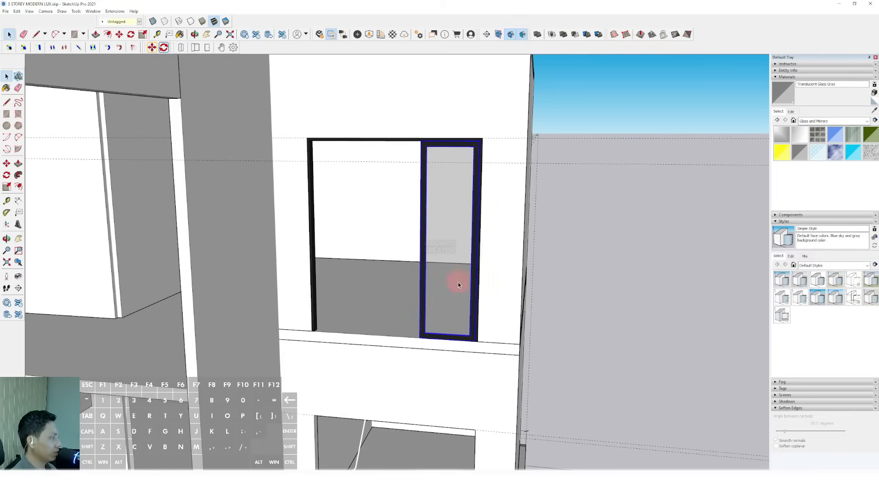
{"action": "key", "text": "m"}
{"action": "left_click", "coordinate": [480, 350]}
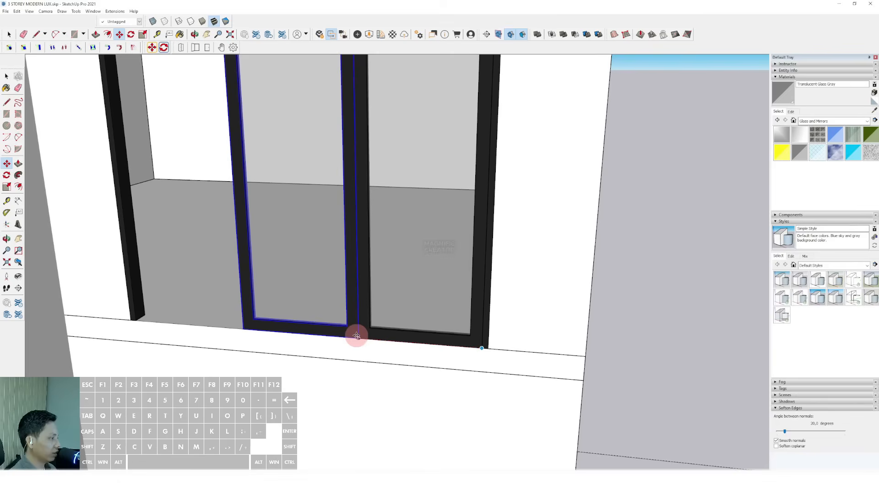
{"action": "middle_click_drag", "start_coordinate": [357, 334], "coordinate": [441, 319]}
{"action": "scroll", "coordinate": [407, 332], "scroll_direction": "up", "scroll_amount": 2}
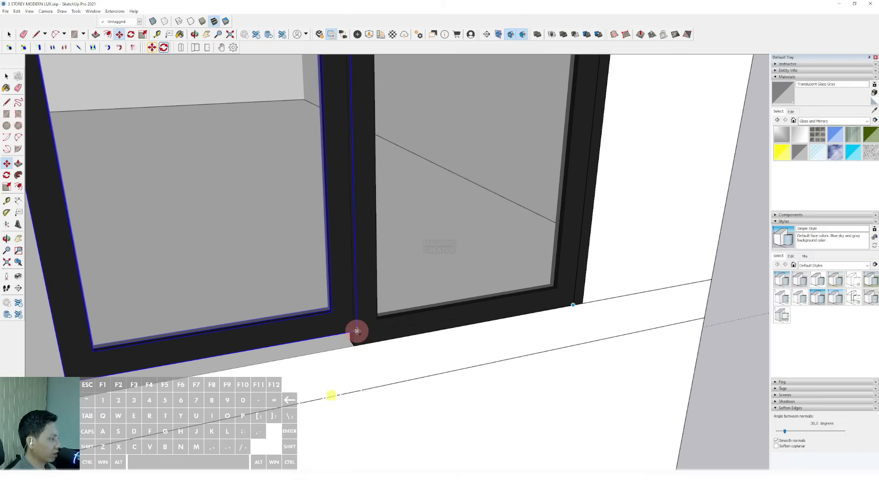
{"action": "left_click", "coordinate": [349, 341]}
- Copy the glazed sash once more into the remaining third of the opening beside the far frame side
{"action": "scroll", "coordinate": [313, 345], "scroll_direction": "down", "scroll_amount": 1}
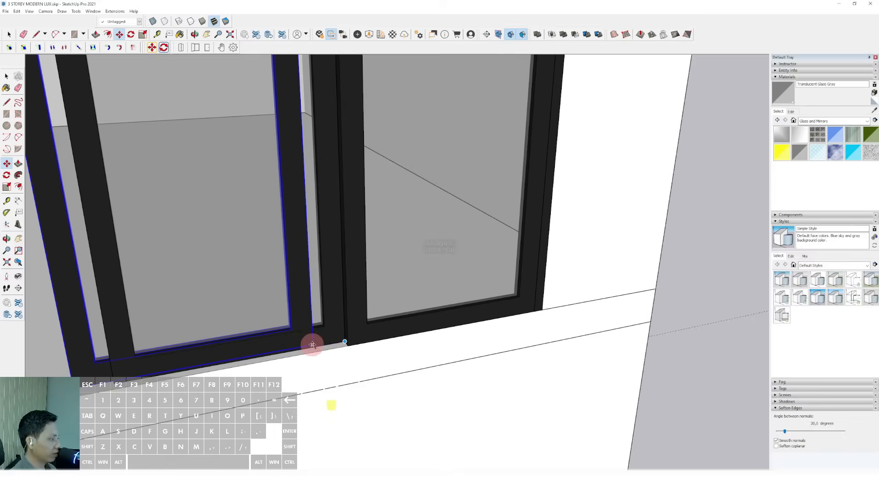
{"action": "middle_click_drag", "start_coordinate": [159, 358], "coordinate": [398, 308], "text": "shift"}
{"action": "left_click", "coordinate": [378, 328]}
{"action": "key", "text": "space"}
{"action": "scroll", "coordinate": [390, 337], "scroll_direction": "down", "scroll_amount": 8}
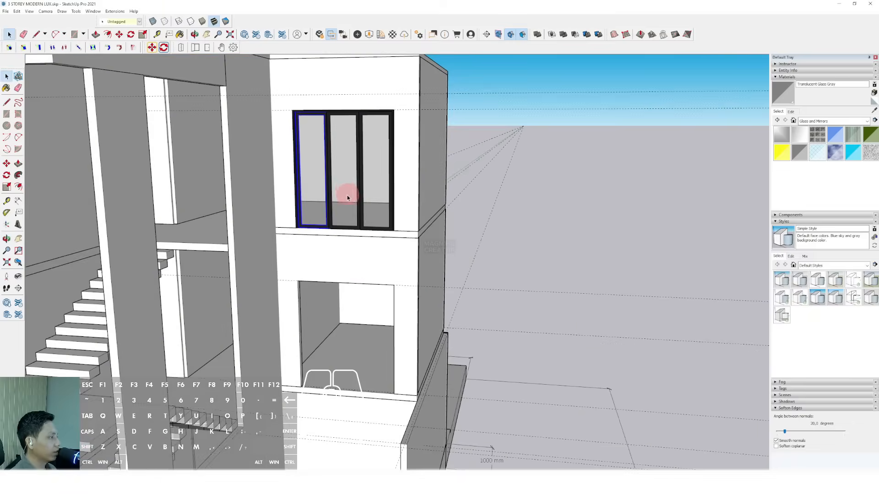
- Group the outer frame and the three glazed sashes together as one complete window
{"action": "scroll", "coordinate": [347, 197], "scroll_direction": "up", "scroll_amount": 1}
{"action": "left_click", "coordinate": [353, 157], "text": "shift"}
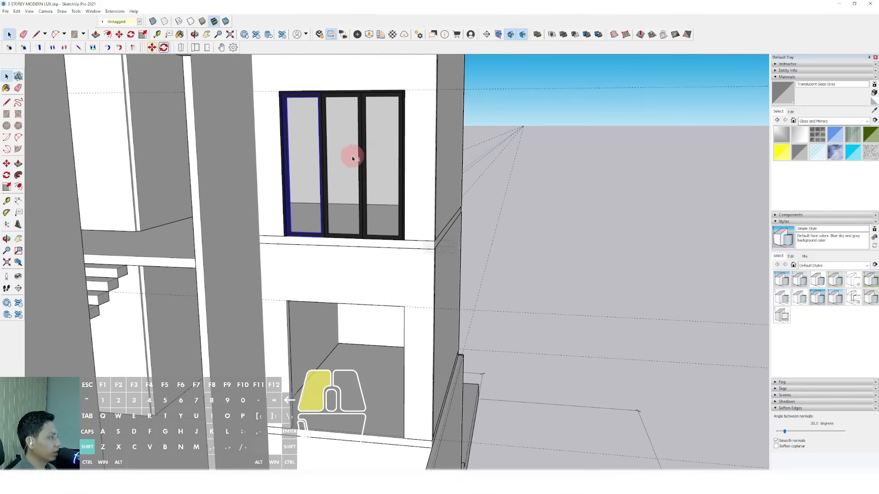
{"action": "left_click", "coordinate": [374, 138], "text": "shift"}
{"action": "right_click", "coordinate": [374, 139]}
{"action": "left_click", "coordinate": [393, 208]}
{"action": "scroll", "coordinate": [393, 99], "scroll_direction": "up", "scroll_amount": 2}
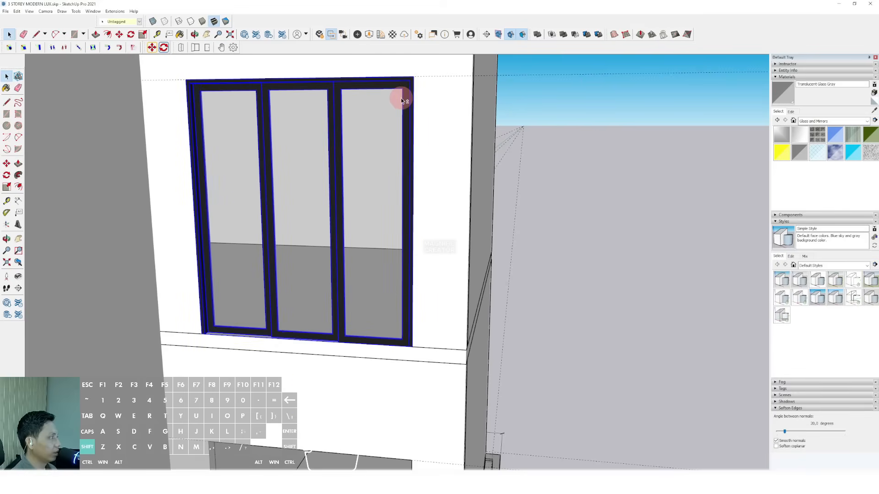
{"action": "right_click", "coordinate": [401, 98]}
{"action": "left_click", "coordinate": [416, 166]}
- Copy the grouped window down into the opening on the storey below, snapping its lower corner to the opening's corner
{"action": "key", "text": "m"}
{"action": "scroll", "coordinate": [406, 333], "scroll_direction": "up", "scroll_amount": 2}
{"action": "middle_click_drag", "start_coordinate": [405, 333], "coordinate": [392, 302]}
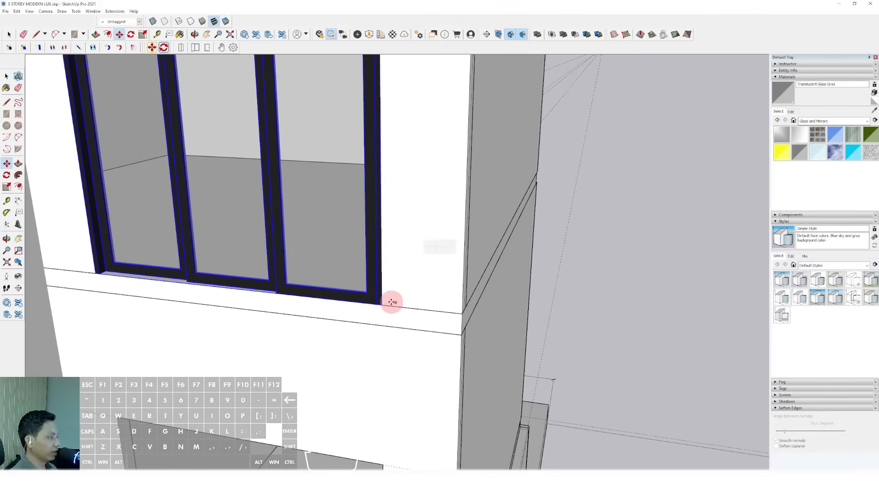
{"action": "left_click", "coordinate": [382, 306]}
{"action": "scroll", "coordinate": [380, 257], "scroll_direction": "down", "scroll_amount": 2}
{"action": "middle_click_drag", "start_coordinate": [380, 258], "coordinate": [371, 110], "text": "shift"}
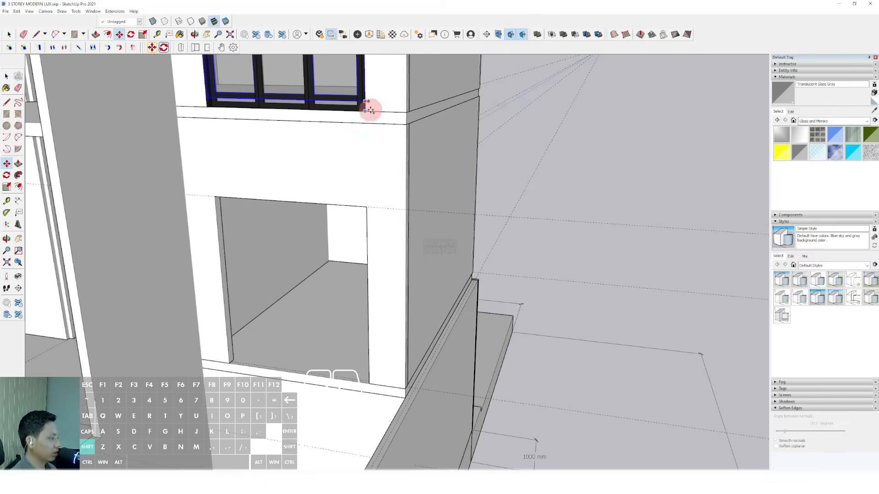
{"action": "scroll", "coordinate": [377, 200], "scroll_direction": "down", "scroll_amount": 3}
{"action": "left_click", "coordinate": [369, 253]}
{"action": "key", "text": "space"}
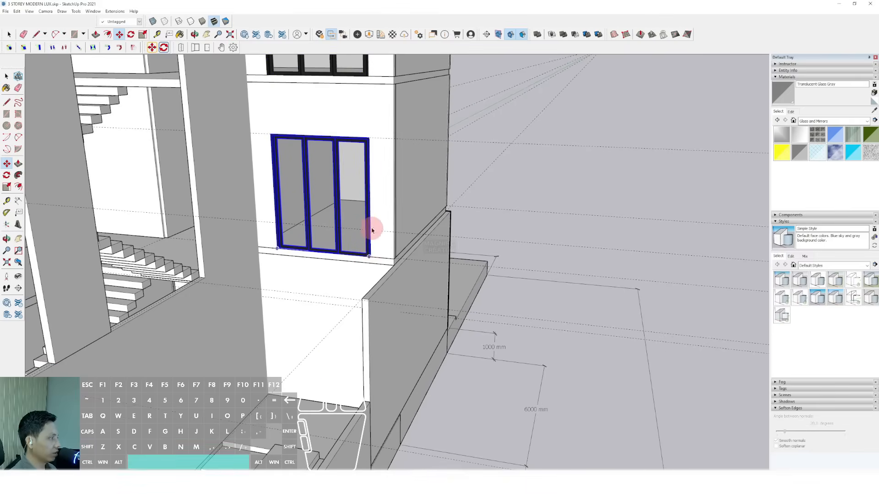
- Copy the window across to the top-storey opening of the opposite front wing, aligning it with the opening's inner lower corner
{"action": "scroll", "coordinate": [361, 201], "scroll_direction": "down", "scroll_amount": 2}
{"action": "middle_click_drag", "start_coordinate": [359, 197], "coordinate": [463, 198]}
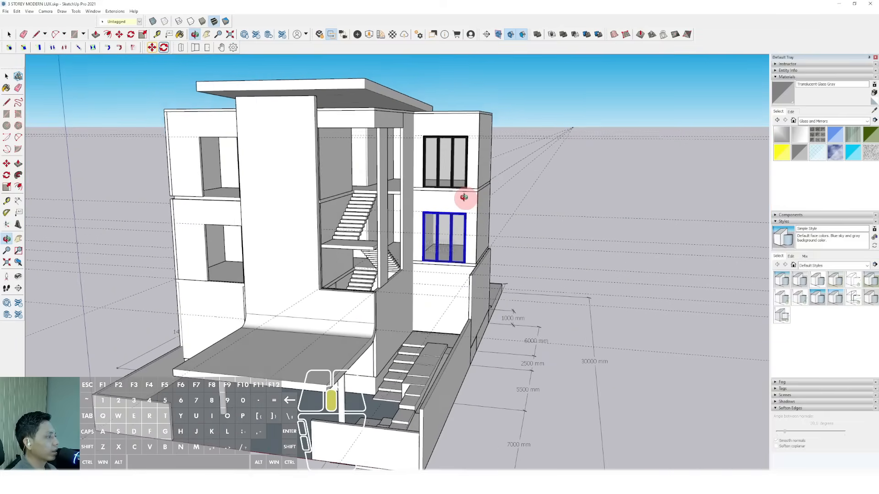
{"action": "scroll", "coordinate": [452, 282], "scroll_direction": "up", "scroll_amount": 5}
{"action": "scroll", "coordinate": [452, 282], "scroll_direction": "up", "scroll_amount": 8}
{"action": "key", "text": "m"}
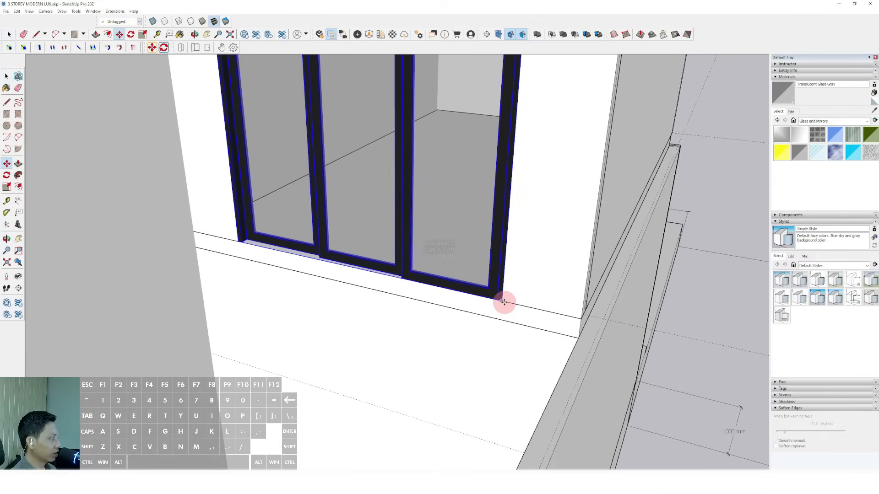
{"action": "left_click", "coordinate": [502, 301]}
{"action": "scroll", "coordinate": [574, 241], "scroll_direction": "down", "scroll_amount": 10}
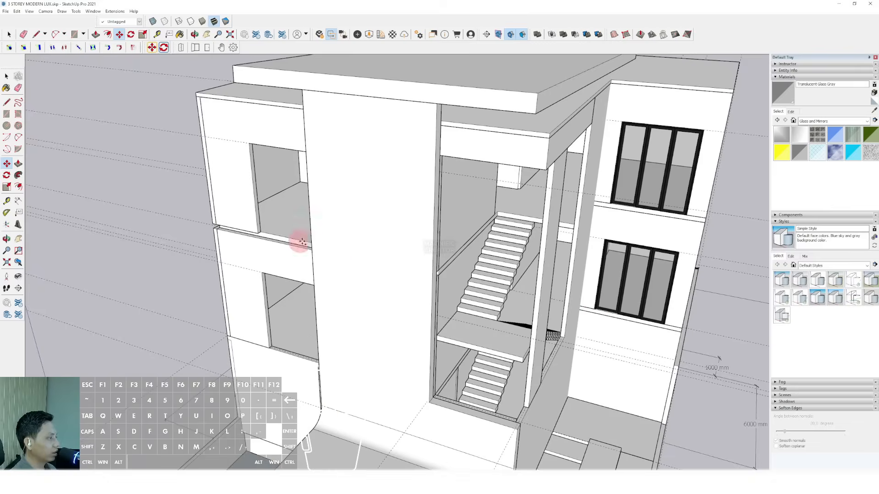
{"action": "scroll", "coordinate": [477, 273], "scroll_direction": "up", "scroll_amount": 6}
{"action": "middle_click_drag", "start_coordinate": [477, 272], "coordinate": [486, 272]}
{"action": "scroll", "coordinate": [495, 262], "scroll_direction": "up", "scroll_amount": 4}
{"action": "left_click", "coordinate": [510, 274]}
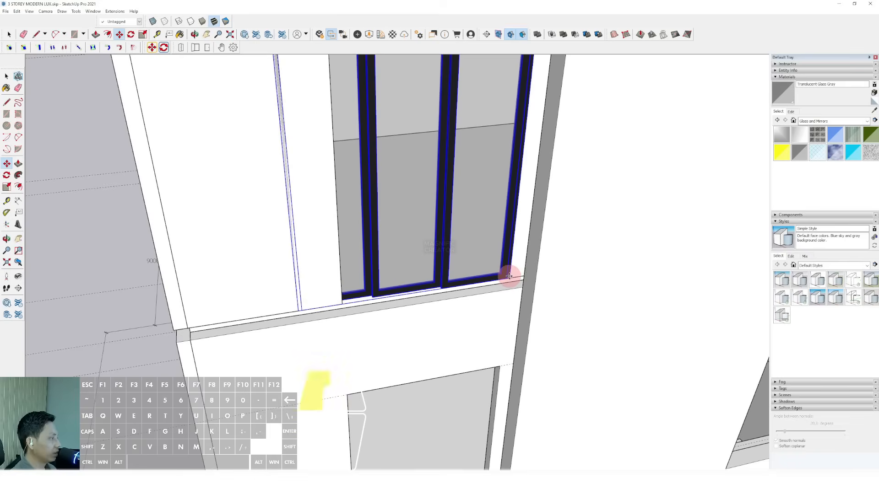
{"action": "key", "text": "space"}
- Widen the opposite wing's top-storey opening by pushing its outer jamb face to the edge of the window frame
{"action": "scroll", "coordinate": [481, 262], "scroll_direction": "down", "scroll_amount": 4}
{"action": "scroll", "coordinate": [431, 260], "scroll_direction": "down", "scroll_amount": 3}
{"action": "left_click", "coordinate": [317, 182]}
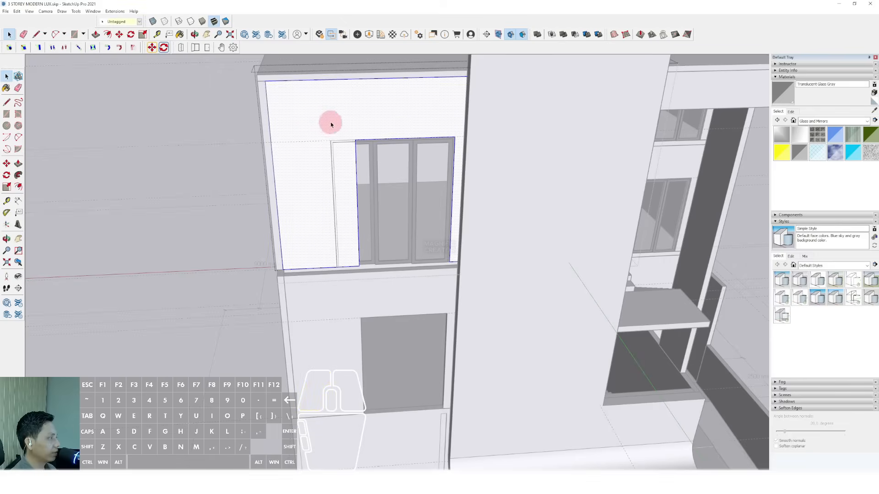
{"action": "scroll", "coordinate": [353, 242], "scroll_direction": "up", "scroll_amount": 2}
{"action": "left_click", "coordinate": [353, 238]}
{"action": "left_click", "coordinate": [357, 214]}
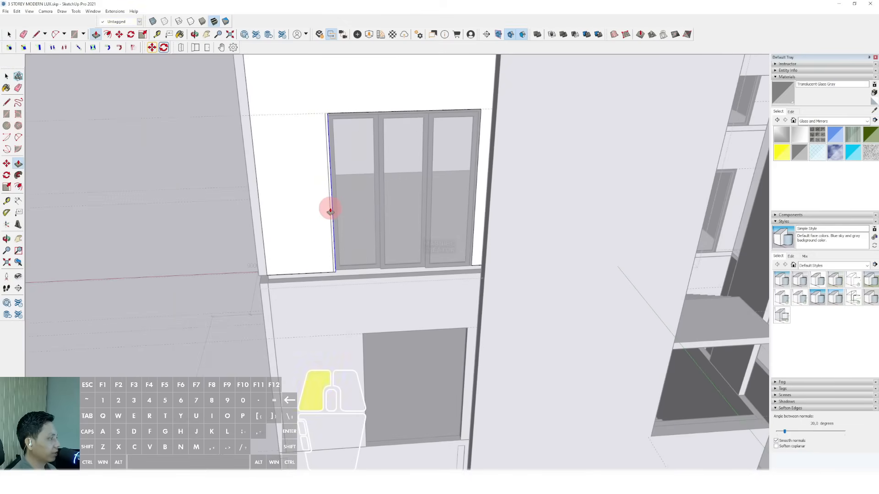
{"action": "left_click", "coordinate": [329, 211]}
{"action": "scroll", "coordinate": [329, 211], "scroll_direction": "up", "scroll_amount": 3}
{"action": "key", "text": "space"}
{"action": "scroll", "coordinate": [459, 255], "scroll_direction": "up", "scroll_amount": 1}
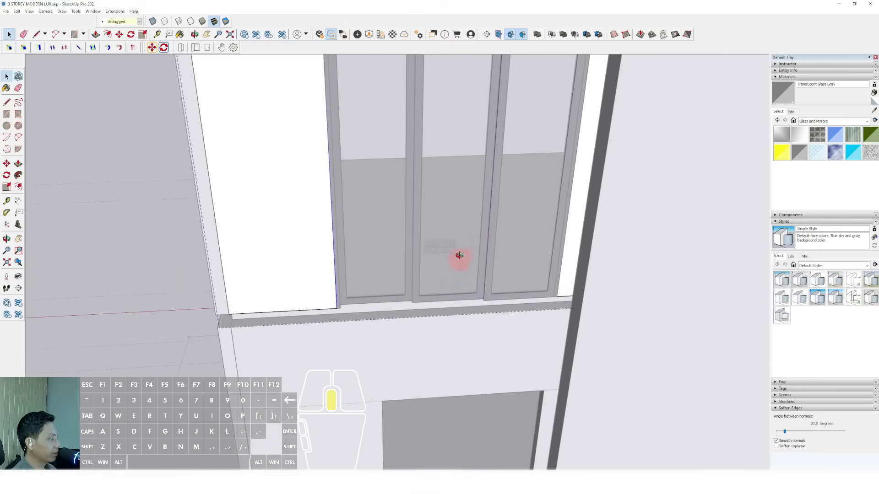
- Extend the floor band below the top-storey window to the wing's outer corner, filling the recessed notch
{"action": "middle_click_drag", "start_coordinate": [459, 255], "coordinate": [485, 198]}
{"action": "left_click", "coordinate": [484, 203]}
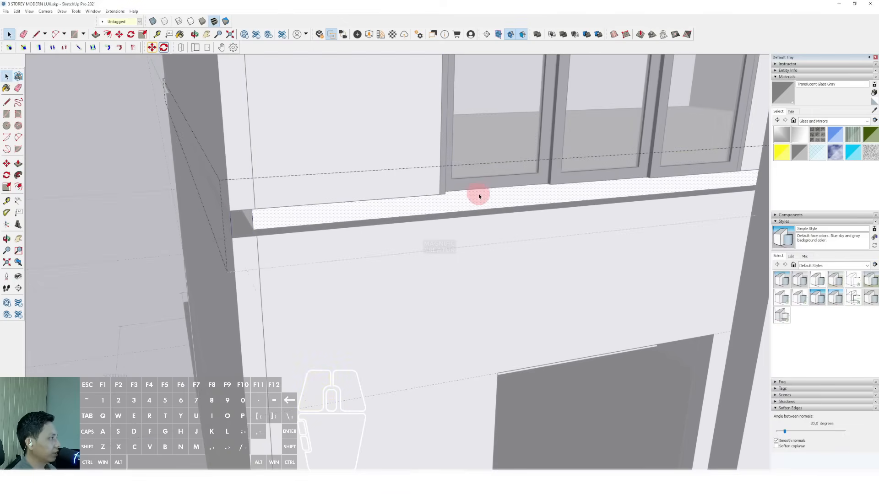
{"action": "key", "text": "space"}
{"action": "middle_click_drag", "start_coordinate": [402, 147], "coordinate": [296, 185]}
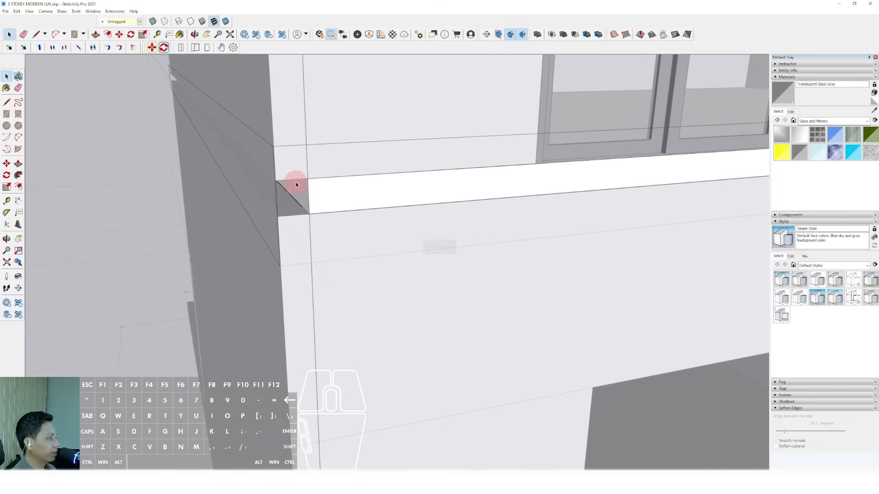
{"action": "double_click", "coordinate": [300, 189]}
{"action": "key", "text": "space"}
{"action": "scroll", "coordinate": [259, 123], "scroll_direction": "down", "scroll_amount": 2}
{"action": "scroll", "coordinate": [276, 160], "scroll_direction": "up", "scroll_amount": 2}
{"action": "key", "text": "v"}
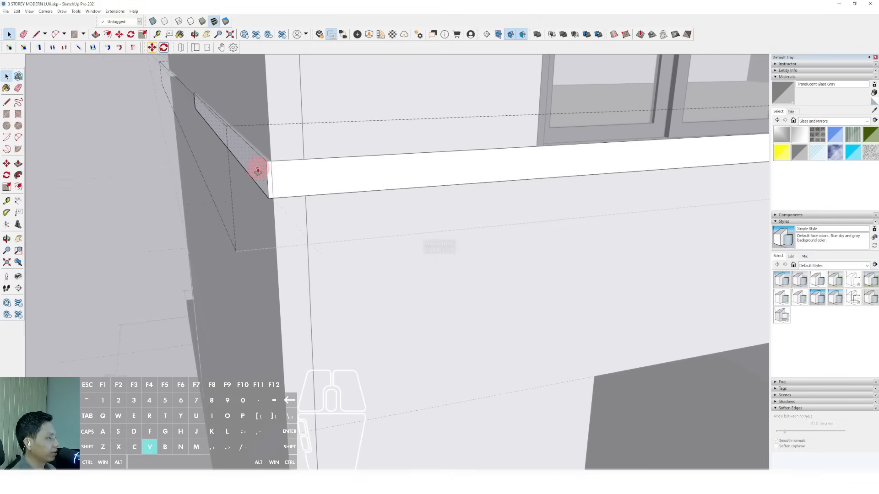
{"action": "scroll", "coordinate": [269, 161], "scroll_direction": "down", "scroll_amount": 2}
{"action": "key", "text": "space"}
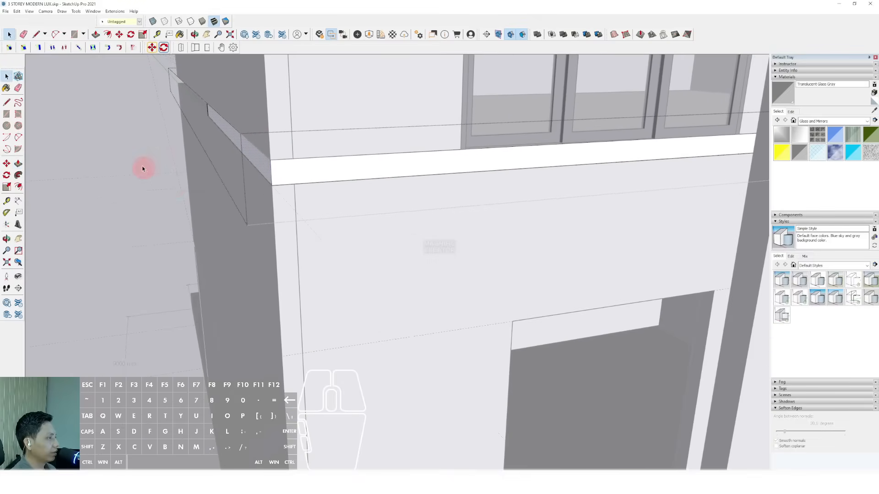
{"action": "left_click", "coordinate": [142, 167]}
- Copy that wing's top-storey window down into the opening directly below, snapping it to the opening's inner lower corner
{"action": "scroll", "coordinate": [333, 172], "scroll_direction": "down", "scroll_amount": 4}
{"action": "middle_click_drag", "start_coordinate": [333, 172], "coordinate": [459, 222]}
{"action": "scroll", "coordinate": [459, 223], "scroll_direction": "down", "scroll_amount": 3}
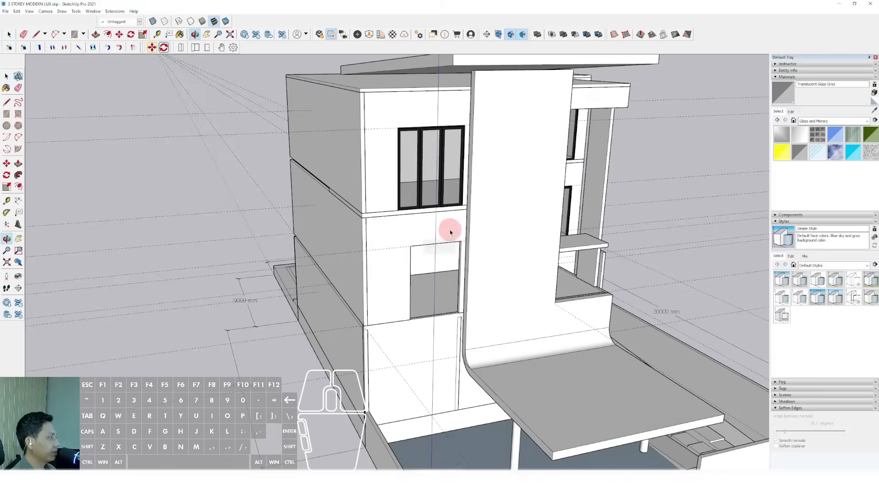
{"action": "scroll", "coordinate": [451, 206], "scroll_direction": "up", "scroll_amount": 2}
{"action": "left_click", "coordinate": [453, 177]}
{"action": "scroll", "coordinate": [449, 216], "scroll_direction": "up", "scroll_amount": 4}
{"action": "scroll", "coordinate": [465, 229], "scroll_direction": "up", "scroll_amount": 2}
{"action": "key", "text": "m"}
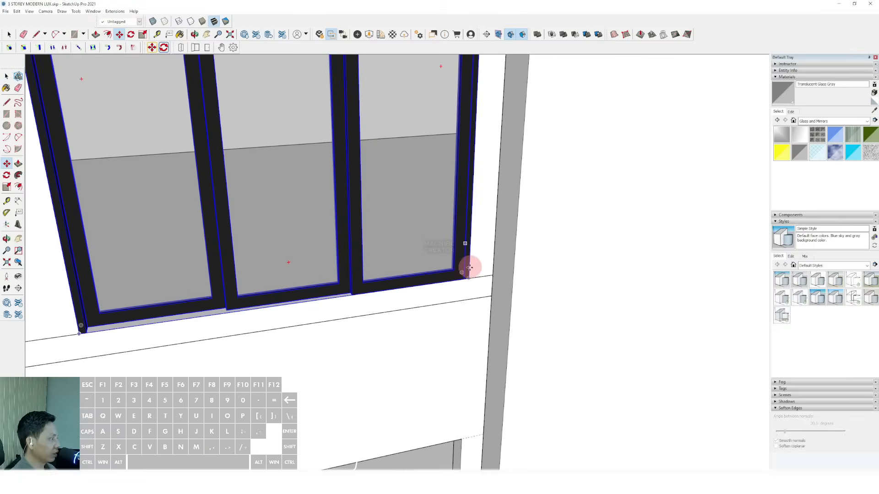
{"action": "left_click", "coordinate": [470, 277]}
{"action": "key", "text": "ctrl"}
{"action": "scroll", "coordinate": [470, 239], "scroll_direction": "down", "scroll_amount": 4, "text": "shift"}
{"action": "scroll", "coordinate": [465, 236], "scroll_direction": "down", "scroll_amount": 2, "text": "shift"}
{"action": "middle_click_drag", "start_coordinate": [466, 268], "coordinate": [426, 162], "text": "shift"}
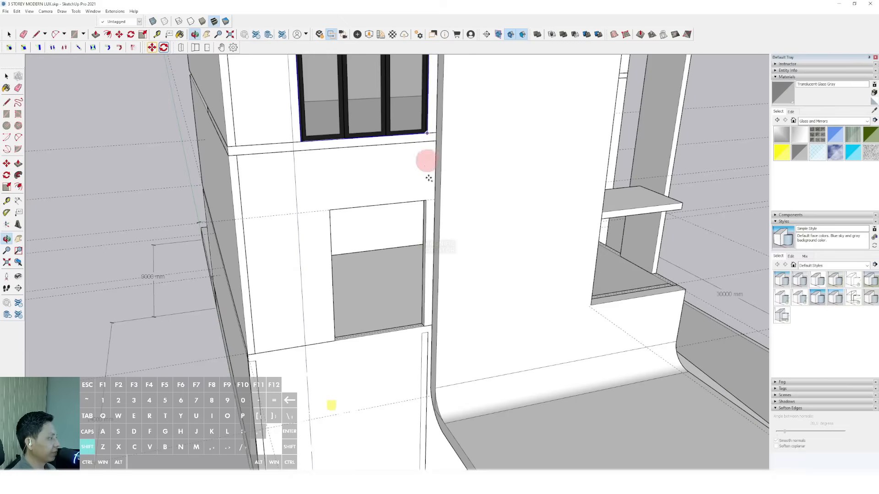
{"action": "scroll", "coordinate": [423, 339], "scroll_direction": "up", "scroll_amount": 2, "text": "shift"}
{"action": "scroll", "coordinate": [424, 314], "scroll_direction": "up", "scroll_amount": 2, "text": "shift"}
{"action": "left_click", "coordinate": [422, 310]}
{"action": "key", "text": "space"}
{"action": "scroll", "coordinate": [421, 309], "scroll_direction": "down", "scroll_amount": 3}
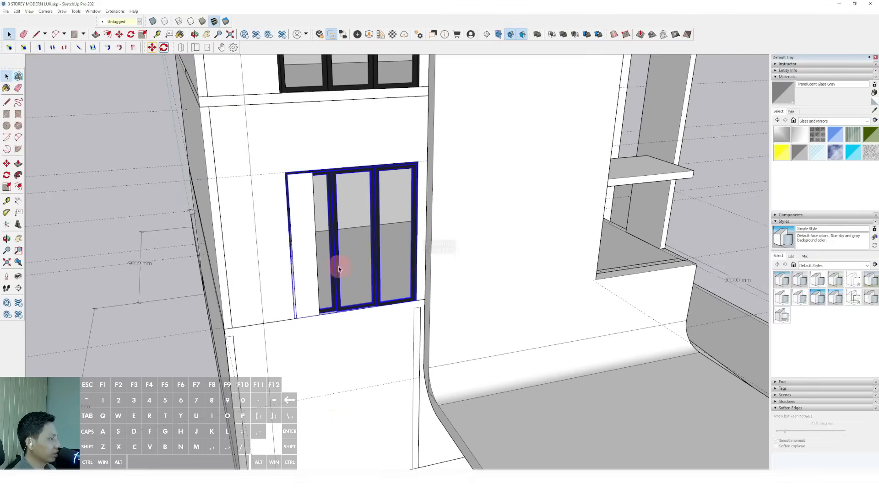
- Widen the lower opening of that wing by moving its outer jamb face to the copied window's frame
{"action": "middle_click_drag", "start_coordinate": [339, 265], "coordinate": [236, 202]}
{"action": "double_click", "coordinate": [241, 156]}
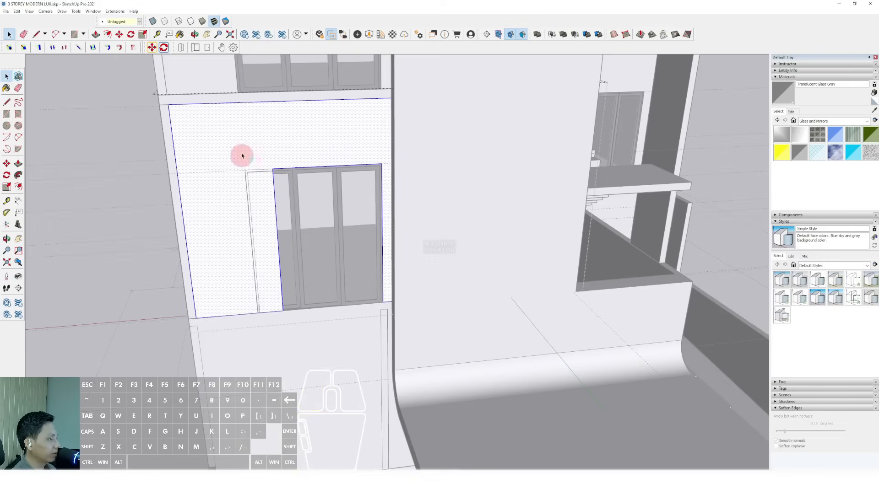
{"action": "key", "text": "m"}
{"action": "left_click", "coordinate": [278, 251]}
{"action": "key", "text": "space"}
{"action": "scroll", "coordinate": [259, 274], "scroll_direction": "down", "scroll_amount": 4}
{"action": "left_click", "coordinate": [165, 143]}
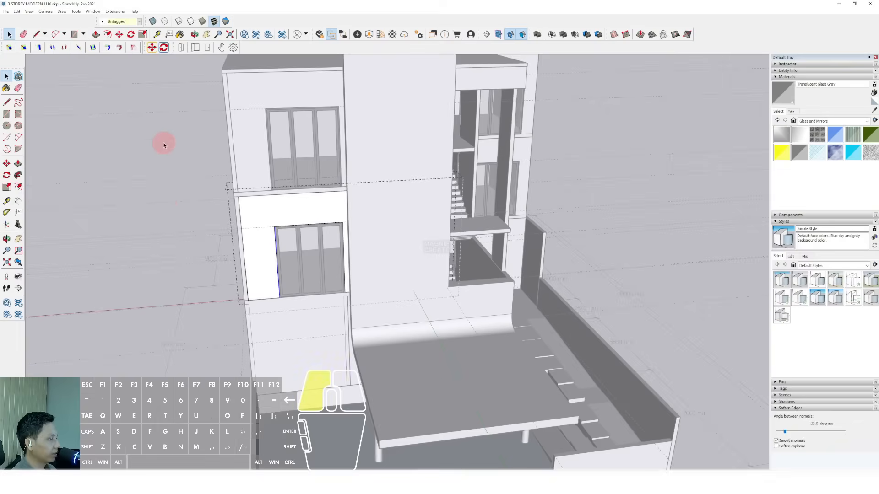
- Examine the front facade with its four fitted windows from several distances and heights
{"action": "scroll", "coordinate": [377, 250], "scroll_direction": "down", "scroll_amount": 2}
{"action": "middle_click_drag", "start_coordinate": [386, 289], "coordinate": [431, 269]}
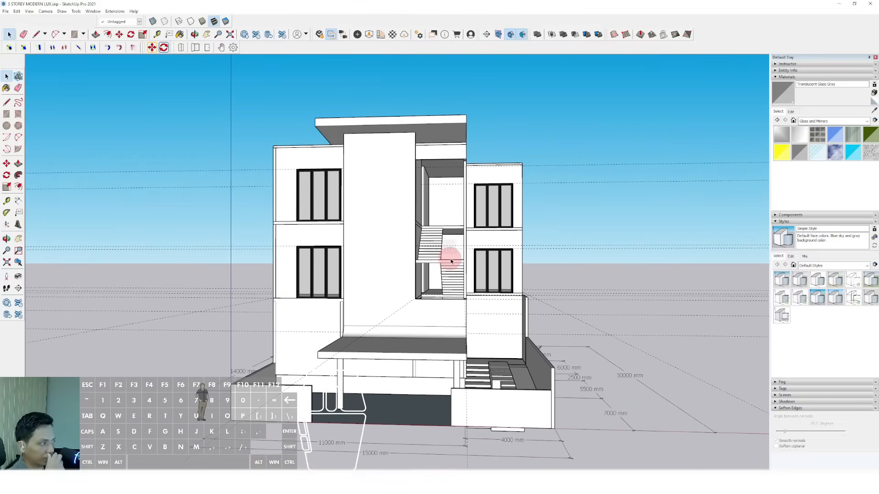
{"action": "scroll", "coordinate": [417, 304], "scroll_direction": "up", "scroll_amount": 2}
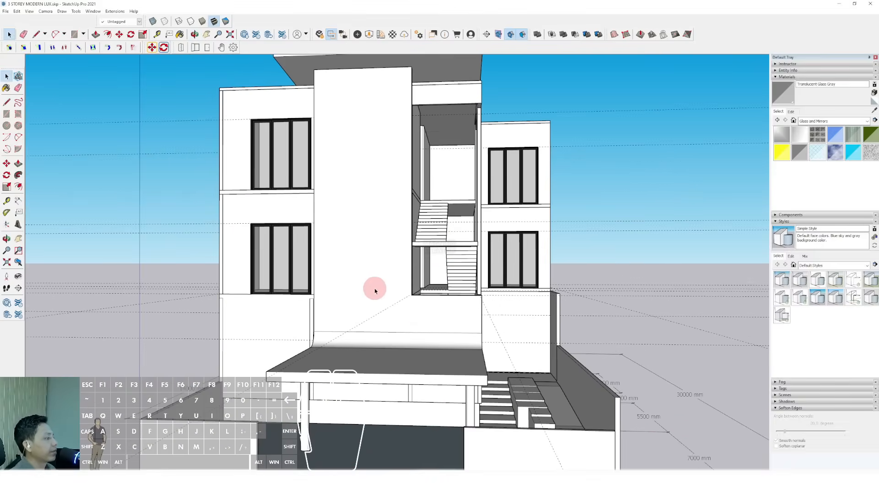
{"action": "scroll", "coordinate": [375, 290], "scroll_direction": "down", "scroll_amount": 3}
{"action": "scroll", "coordinate": [392, 251], "scroll_direction": "up", "scroll_amount": 2}
{"action": "scroll", "coordinate": [373, 239], "scroll_direction": "down", "scroll_amount": 1}
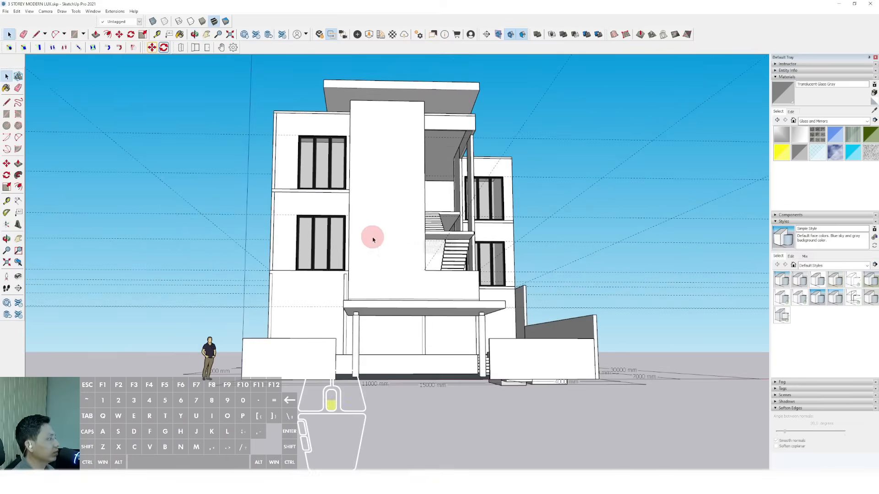
{"action": "scroll", "coordinate": [372, 239], "scroll_direction": "down", "scroll_amount": 2}
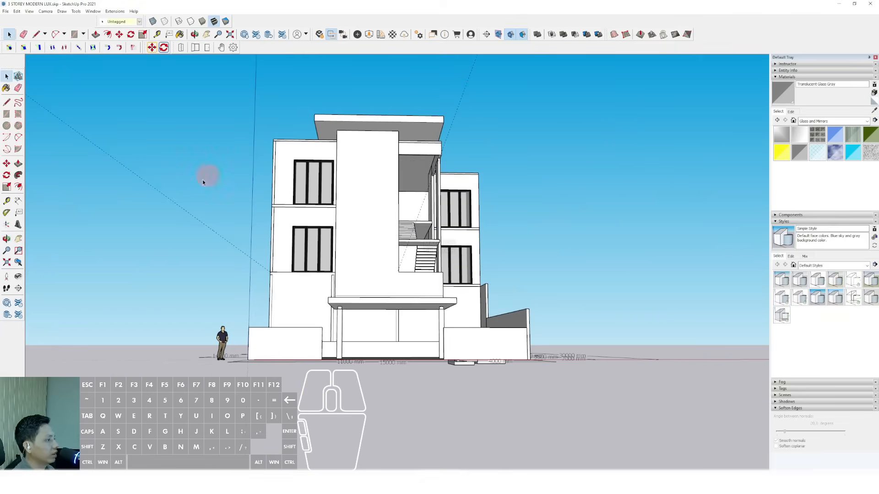
{"action": "middle_click_drag", "start_coordinate": [377, 265], "coordinate": [381, 315]}
- Draw connected lines along the middle of the stairwell sill, from the far wall around the corner to the opposite wall
{"action": "scroll", "coordinate": [381, 316], "scroll_direction": "up", "scroll_amount": 6}
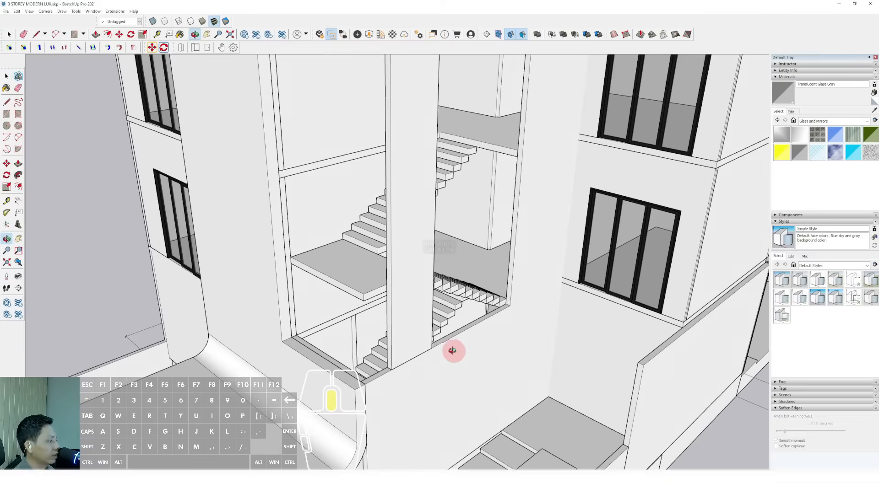
{"action": "scroll", "coordinate": [382, 383], "scroll_direction": "up", "scroll_amount": 5}
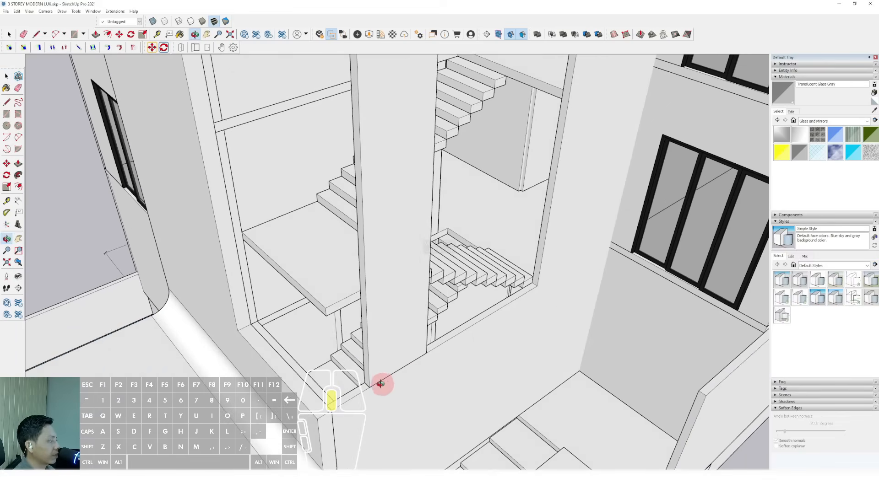
{"action": "key", "text": "l"}
{"action": "scroll", "coordinate": [516, 305], "scroll_direction": "down", "scroll_amount": 3, "text": "shift"}
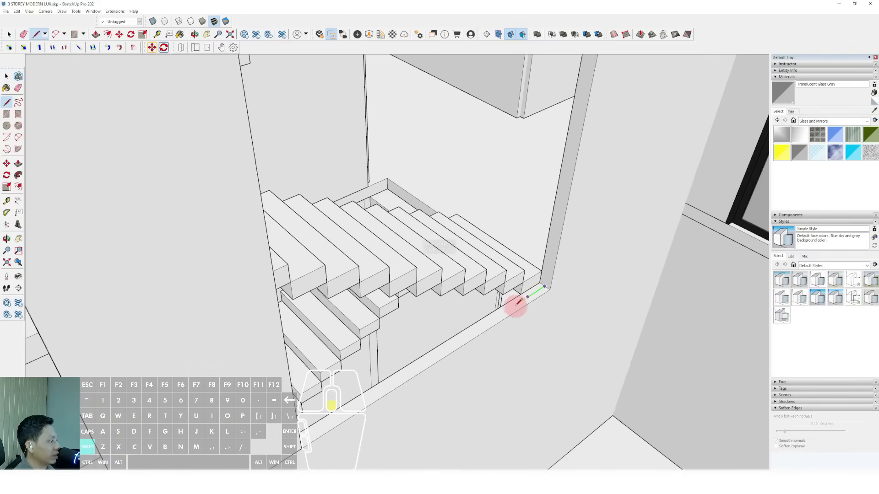
{"action": "scroll", "coordinate": [419, 359], "scroll_direction": "down", "scroll_amount": 3, "text": "shift"}
{"action": "middle_click_drag", "start_coordinate": [419, 360], "coordinate": [522, 221], "text": "shift"}
{"action": "scroll", "coordinate": [355, 347], "scroll_direction": "up", "scroll_amount": 3, "text": "shift"}
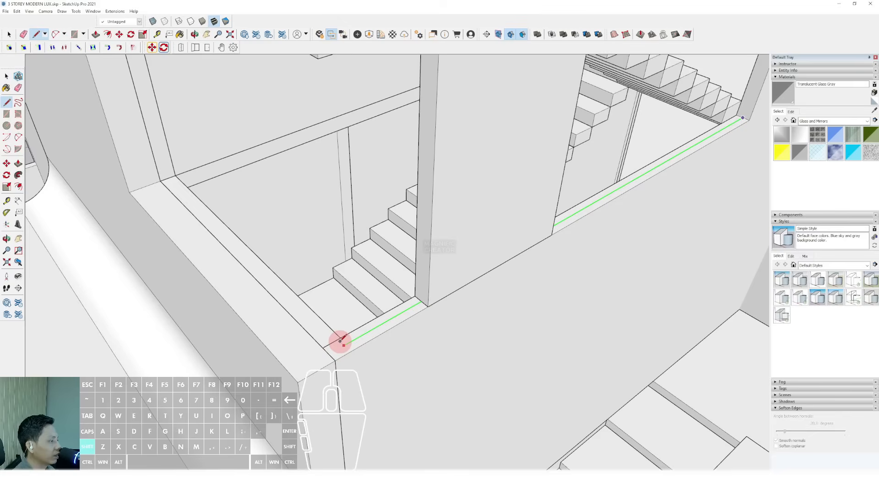
{"action": "left_click", "coordinate": [172, 174]}
{"action": "key", "text": "space"}
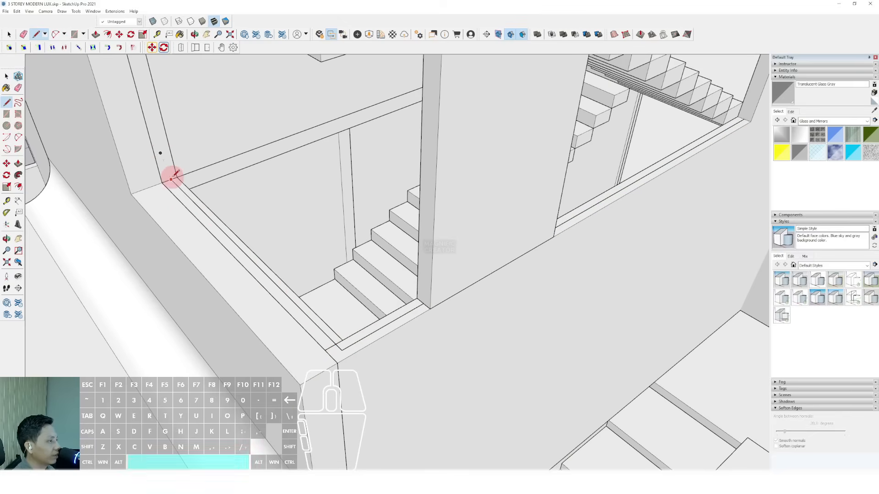
- Offset the line path on the stairwell sill slightly to outline a narrow L-shaped strip
{"action": "scroll", "coordinate": [176, 188], "scroll_direction": "up", "scroll_amount": 3}
{"action": "scroll", "coordinate": [176, 188], "scroll_direction": "up", "scroll_amount": 2}
{"action": "key", "text": "f"}
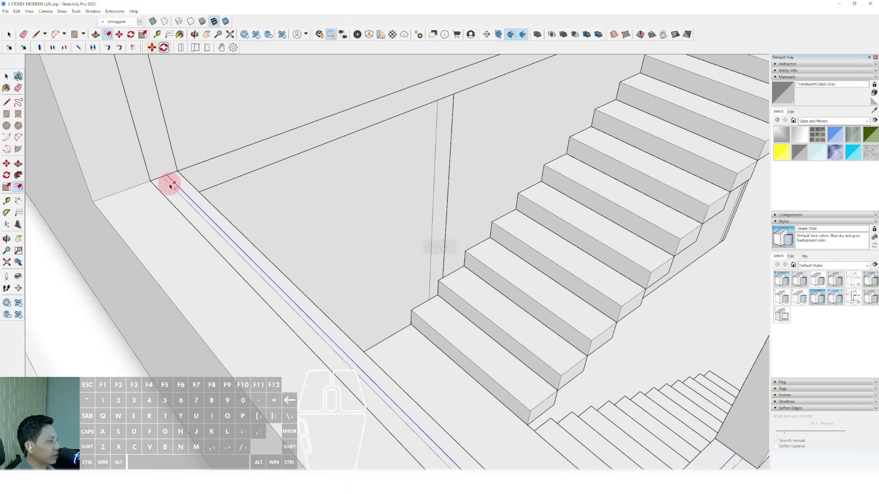
{"action": "scroll", "coordinate": [170, 185], "scroll_direction": "up", "scroll_amount": 2}
- Close both ends of the offset strip with short lines to form a face along the stairwell sill
{"action": "key", "text": "l"}
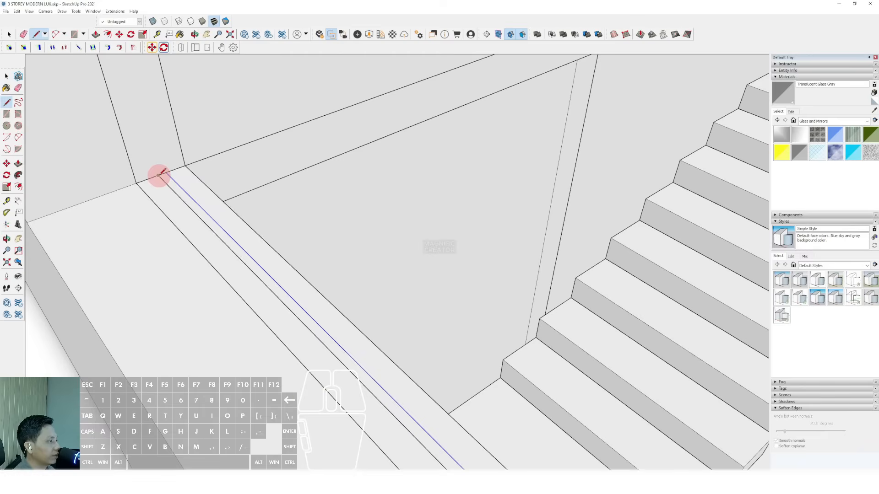
{"action": "scroll", "coordinate": [169, 195], "scroll_direction": "down", "scroll_amount": 6}
{"action": "middle_click_drag", "start_coordinate": [567, 185], "coordinate": [514, 241]}
{"action": "scroll", "coordinate": [530, 202], "scroll_direction": "up", "scroll_amount": 5}
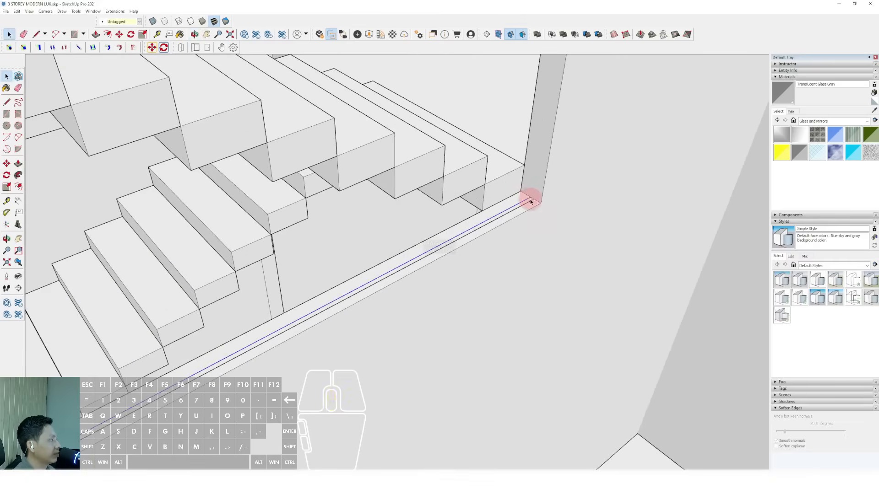
{"action": "key", "text": "l"}
{"action": "left_click", "coordinate": [530, 196]}
{"action": "left_click", "coordinate": [534, 198]}
{"action": "key", "text": "space"}
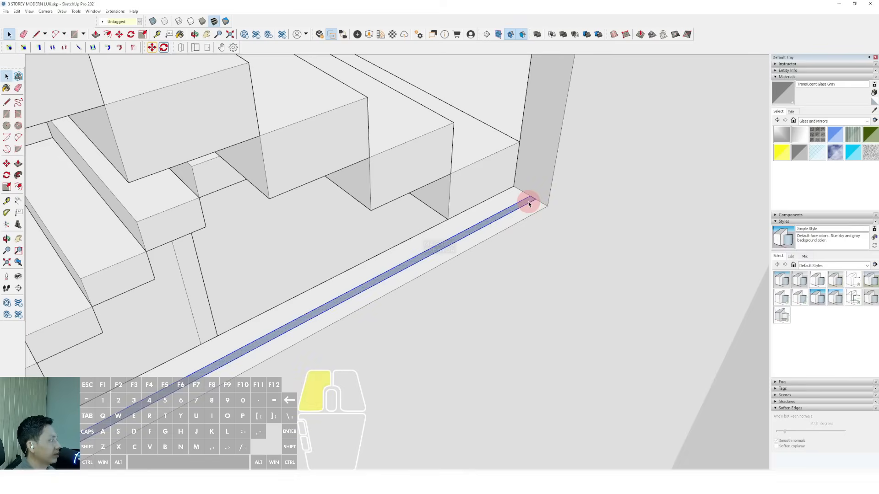
- Push/Pull the L-shaped sill strip up to the stairwell's top beam and paint it with Translucent Glass Gray
{"action": "scroll", "coordinate": [512, 227], "scroll_direction": "down", "scroll_amount": 8}
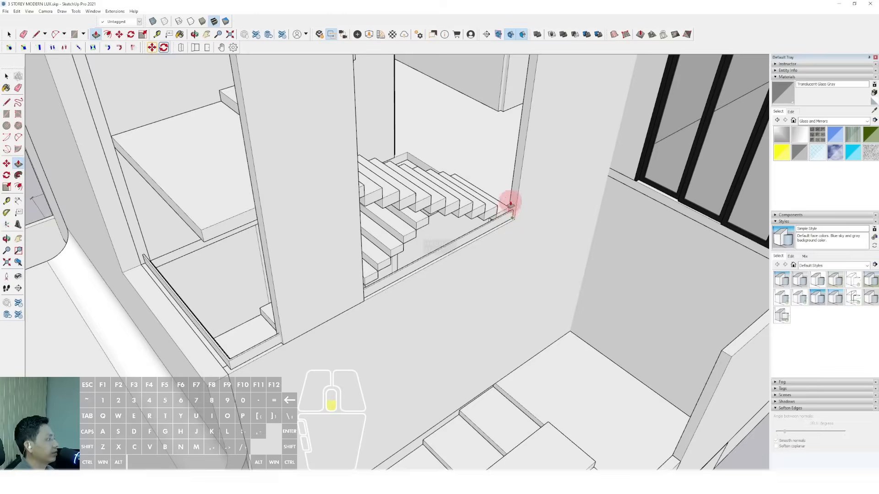
{"action": "middle_click_drag", "start_coordinate": [512, 202], "coordinate": [493, 248]}
{"action": "scroll", "coordinate": [514, 198], "scroll_direction": "down", "scroll_amount": 2}
{"action": "key", "text": "p"}
{"action": "left_click", "coordinate": [488, 251]}
{"action": "left_click", "coordinate": [461, 91]}
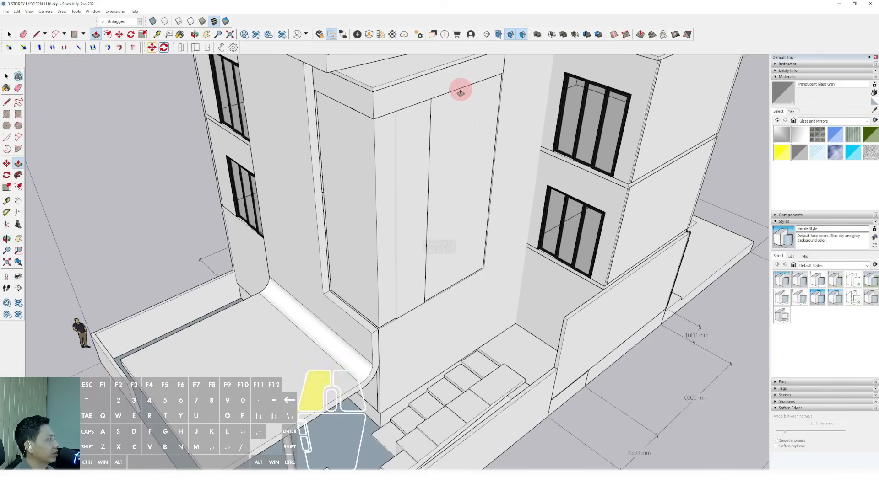
{"action": "left_click", "coordinate": [477, 138]}
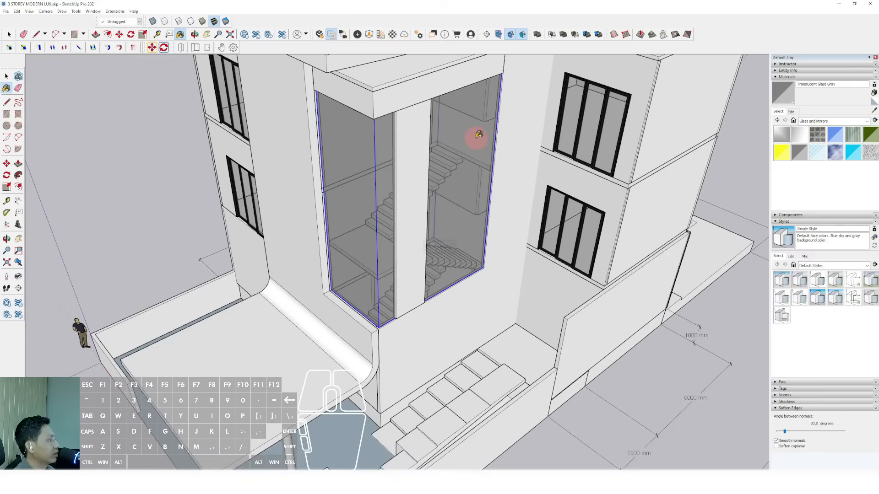
- Draw a narrow full-height rectangle along the outer edge of the left wing's front wall, from its base to the roofline
{"action": "scroll", "coordinate": [455, 202], "scroll_direction": "down", "scroll_amount": 5}
{"action": "mouse_move", "coordinate": [455, 202]}
{"action": "middle_mouse_down"}
{"action": "mouse_move", "coordinate": [418, 210]}
{"action": "mouse_move", "coordinate": [430, 238]}
{"action": "mouse_move", "coordinate": [468, 230]}
{"action": "middle_mouse_up"}
{"action": "scroll", "coordinate": [452, 185], "scroll_direction": "up", "scroll_amount": 5}
{"action": "scroll", "coordinate": [452, 186], "scroll_direction": "down", "scroll_amount": 3}
{"action": "scroll", "coordinate": [392, 243], "scroll_direction": "up", "scroll_amount": 3}
{"action": "mouse_move", "coordinate": [393, 243]}
{"action": "middle_mouse_down"}
{"action": "mouse_move", "coordinate": [402, 198]}
{"action": "mouse_move", "coordinate": [423, 228]}
{"action": "middle_mouse_up"}
{"action": "scroll", "coordinate": [403, 197], "scroll_direction": "down", "scroll_amount": 3}
{"action": "scroll", "coordinate": [348, 256], "scroll_direction": "up", "scroll_amount": 3}
{"action": "mouse_move", "coordinate": [348, 258]}
{"action": "middle_mouse_down"}
{"action": "mouse_move", "coordinate": [418, 265]}
{"action": "mouse_move", "coordinate": [320, 379]}
{"action": "middle_mouse_up"}
{"action": "scroll", "coordinate": [314, 378], "scroll_direction": "up", "scroll_amount": 5}
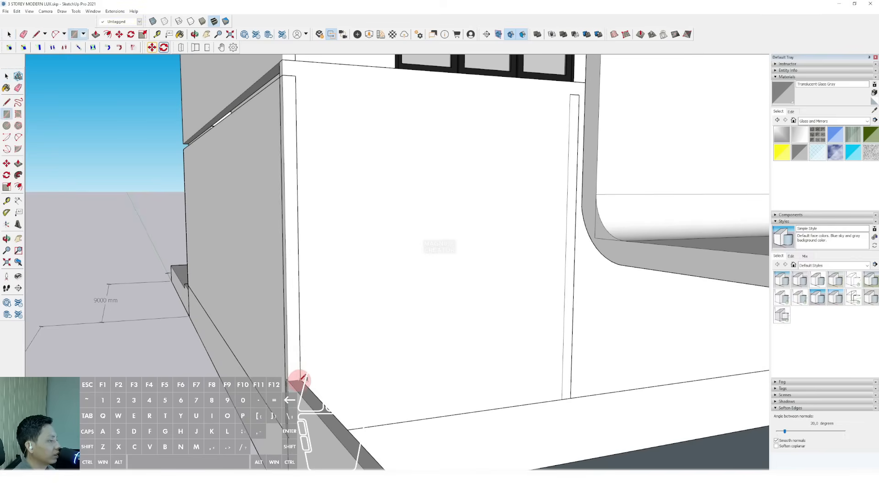
{"action": "scroll", "coordinate": [305, 158], "scroll_direction": "down", "scroll_amount": 3}
{"action": "mouse_move", "coordinate": [303, 151]}
{"action": "middle_mouse_down"}
{"action": "mouse_move", "coordinate": [294, 294]}
{"action": "mouse_move", "coordinate": [278, 191]}
{"action": "middle_mouse_up"}
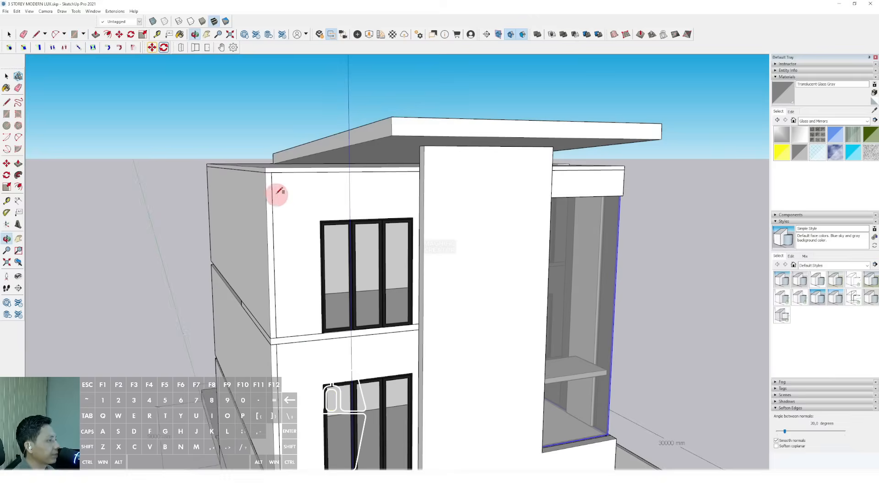
{"action": "scroll", "coordinate": [265, 163], "scroll_direction": "up", "scroll_amount": 3}
- Push/Pull the narrow edge strip forward from the left wing to form a projecting full-height side fin
{"action": "key", "text": "space"}
{"action": "left_click", "coordinate": [267, 181]}
{"action": "scroll", "coordinate": [267, 181], "scroll_direction": "down", "scroll_amount": 1}
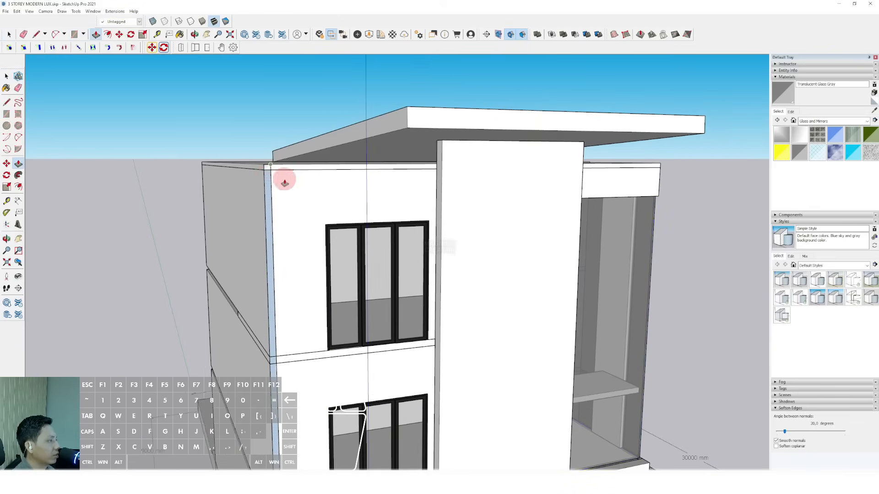
{"action": "scroll", "coordinate": [284, 182], "scroll_direction": "down", "scroll_amount": 3}
{"action": "middle_click_drag", "start_coordinate": [300, 198], "coordinate": [267, 304]}
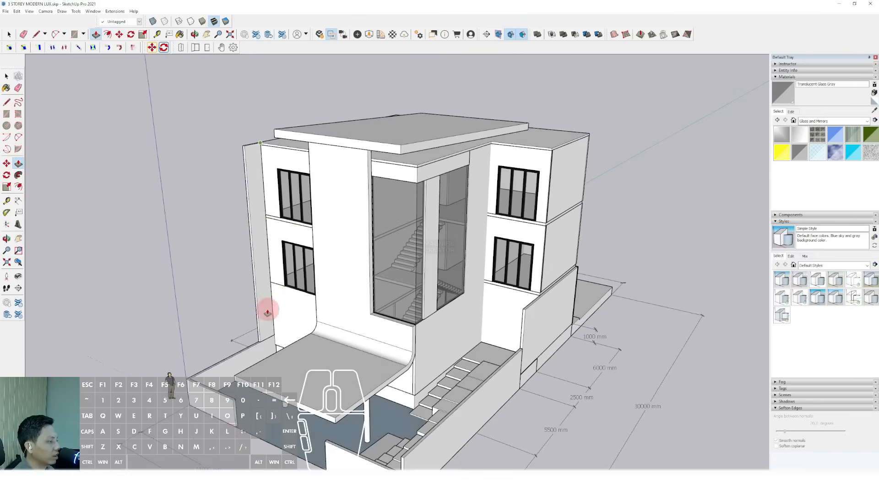
{"action": "left_click", "coordinate": [241, 356]}
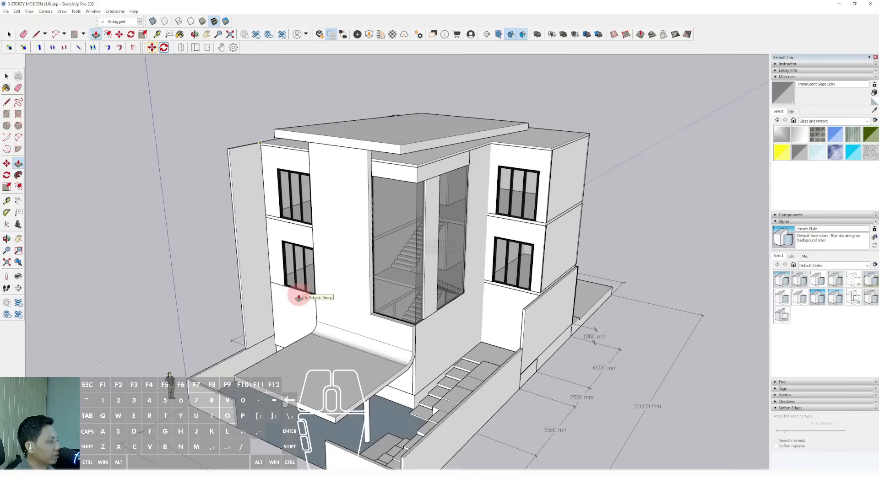
- Draw a thin strip along the left wing's roof edge and Push/Pull it forward to the front of the side fin
{"action": "middle_click_drag", "start_coordinate": [256, 222], "coordinate": [355, 144]}
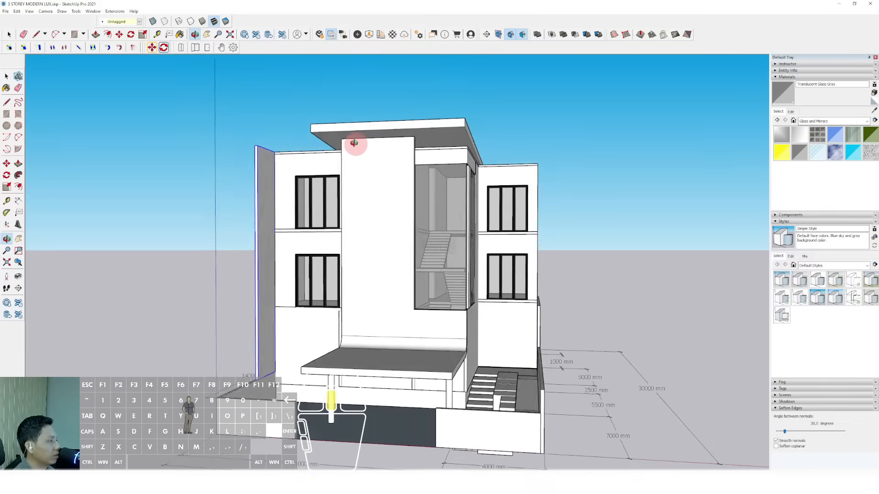
{"action": "scroll", "coordinate": [275, 151], "scroll_direction": "up", "scroll_amount": 6}
{"action": "key", "text": "r"}
{"action": "middle_click_drag", "start_coordinate": [487, 161], "coordinate": [197, 137]}
{"action": "left_click", "coordinate": [185, 144], "text": "shift"}
{"action": "key", "text": "space"}
{"action": "left_click", "coordinate": [197, 141]}
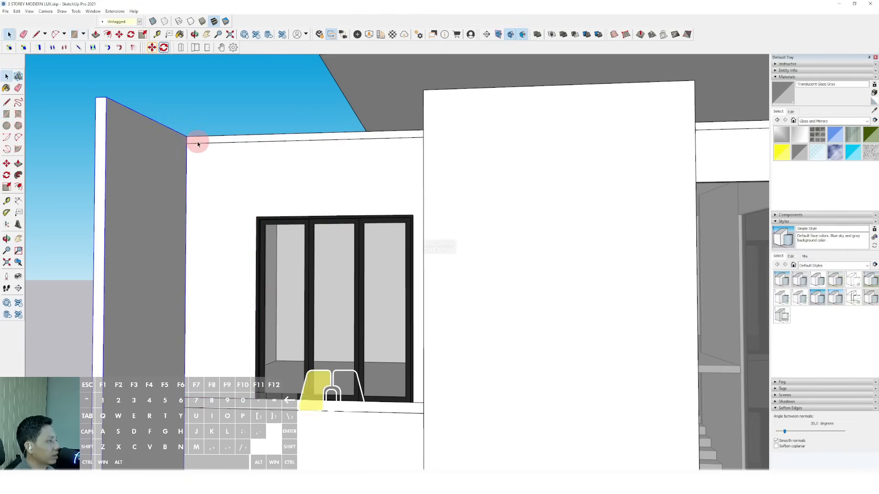
{"action": "key", "text": "p"}
{"action": "left_click", "coordinate": [194, 141]}
{"action": "left_click", "coordinate": [104, 181]}
- Deepen the projecting roof-edge slab downward into a taller beam above the left wing's upper window
{"action": "key", "text": "space"}
{"action": "scroll", "coordinate": [252, 134], "scroll_direction": "down", "scroll_amount": 4}
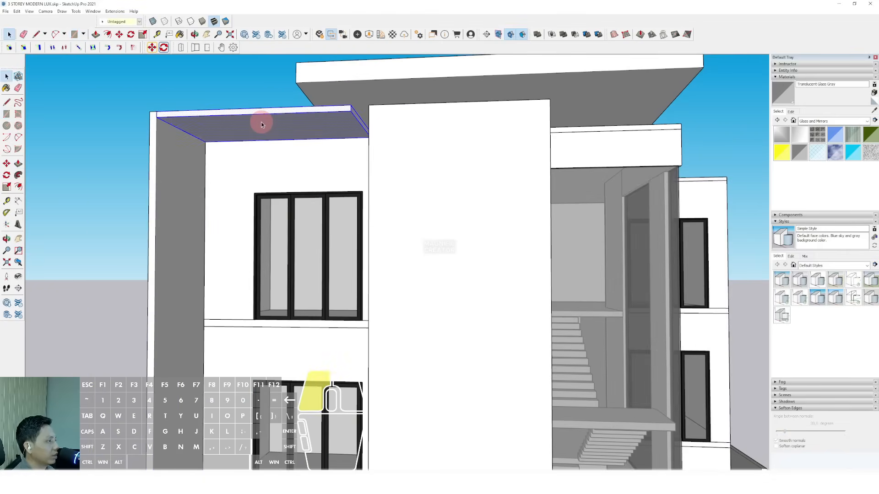
{"action": "scroll", "coordinate": [308, 163], "scroll_direction": "down", "scroll_amount": 6}
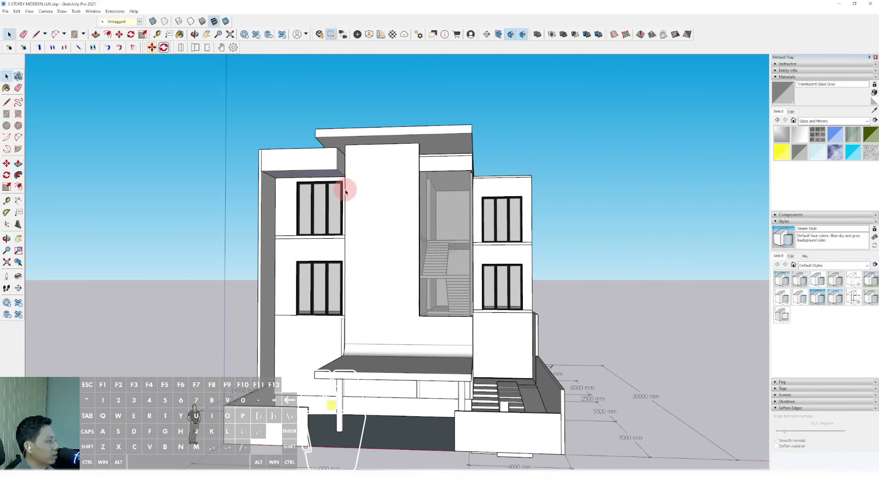
- Open the side fin for editing and thicken it inward with Push/Pull
{"action": "key", "text": "w"}
{"action": "scroll", "coordinate": [281, 143], "scroll_direction": "up", "scroll_amount": 2}
{"action": "middle_click_drag", "start_coordinate": [257, 178], "coordinate": [273, 226]}
{"action": "double_click", "coordinate": [243, 222]}
{"action": "triple_click", "coordinate": [243, 221]}
{"action": "scroll", "coordinate": [274, 226], "scroll_direction": "up", "scroll_amount": 5}
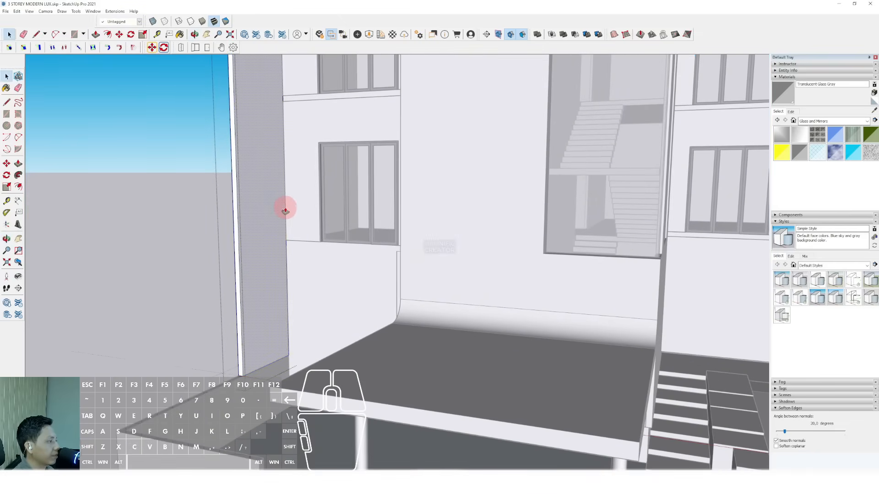
{"action": "scroll", "coordinate": [297, 211], "scroll_direction": "down", "scroll_amount": 2}
{"action": "left_click", "coordinate": [300, 211]}
{"action": "key", "text": "space"}
- Open the projecting top beam for editing and pull its end back to the inner face of the thickened side fin
{"action": "scroll", "coordinate": [300, 212], "scroll_direction": "down", "scroll_amount": 4}
{"action": "mouse_move", "coordinate": [300, 212]}
{"action": "middle_mouse_down", "text": "shift"}
{"action": "mouse_move", "coordinate": [283, 237]}
{"action": "mouse_move", "coordinate": [311, 223]}
{"action": "middle_mouse_up", "text": "shift"}
{"action": "scroll", "coordinate": [300, 120], "scroll_direction": "up", "scroll_amount": 1}
{"action": "double_click", "coordinate": [300, 96]}
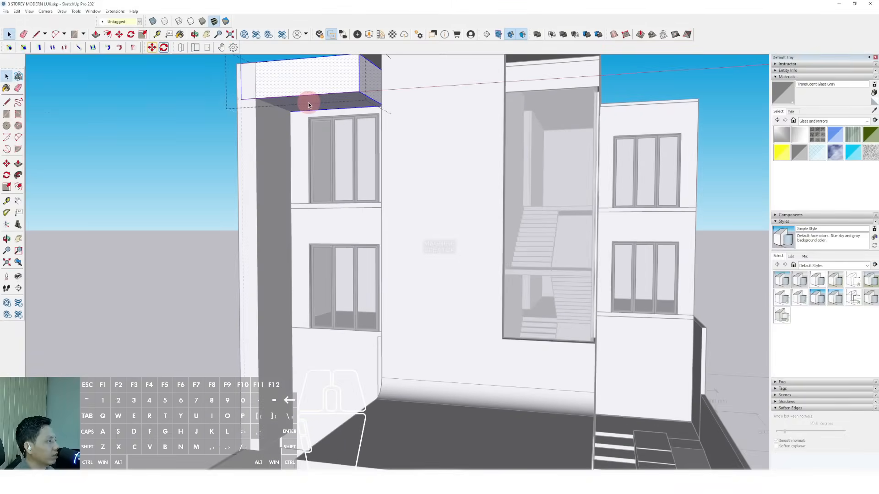
{"action": "key", "text": "v"}
{"action": "key", "text": "space"}
{"action": "scroll", "coordinate": [305, 88], "scroll_direction": "down", "scroll_amount": 5}
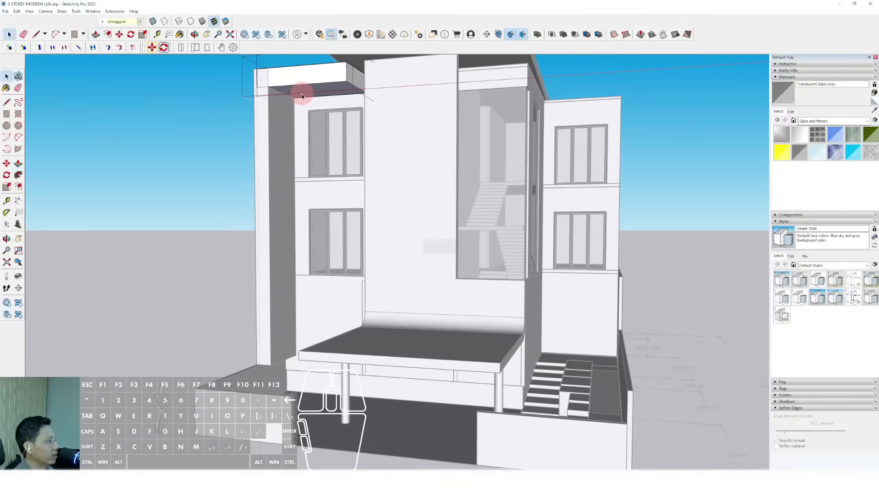
{"action": "scroll", "coordinate": [363, 210], "scroll_direction": "up", "scroll_amount": 2}
{"action": "key", "text": "p"}
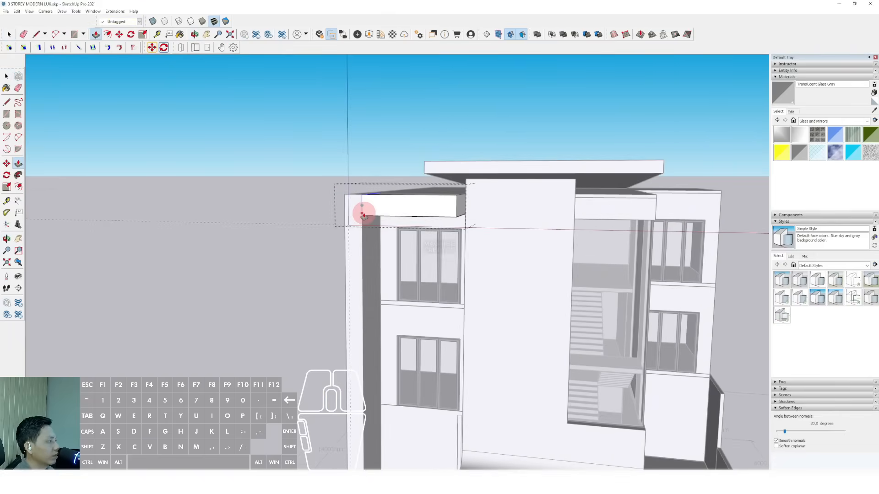
{"action": "key", "text": "space"}
{"action": "scroll", "coordinate": [347, 196], "scroll_direction": "down", "scroll_amount": 4}
- Open the side fin for editing and extend its underside down to the carport floor
{"action": "scroll", "coordinate": [356, 232], "scroll_direction": "up", "scroll_amount": 6}
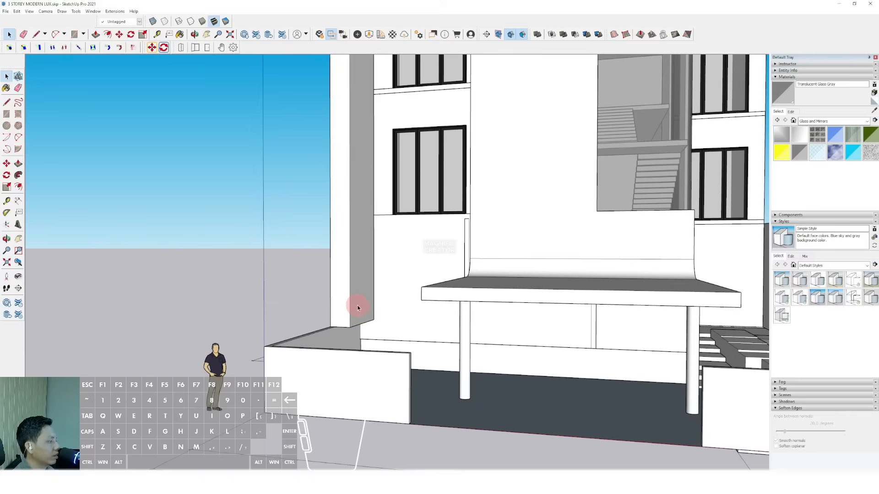
{"action": "double_click", "coordinate": [358, 307]}
{"action": "scroll", "coordinate": [369, 327], "scroll_direction": "down", "scroll_amount": 3}
{"action": "scroll", "coordinate": [469, 380], "scroll_direction": "up", "scroll_amount": 3}
{"action": "key", "text": "p"}
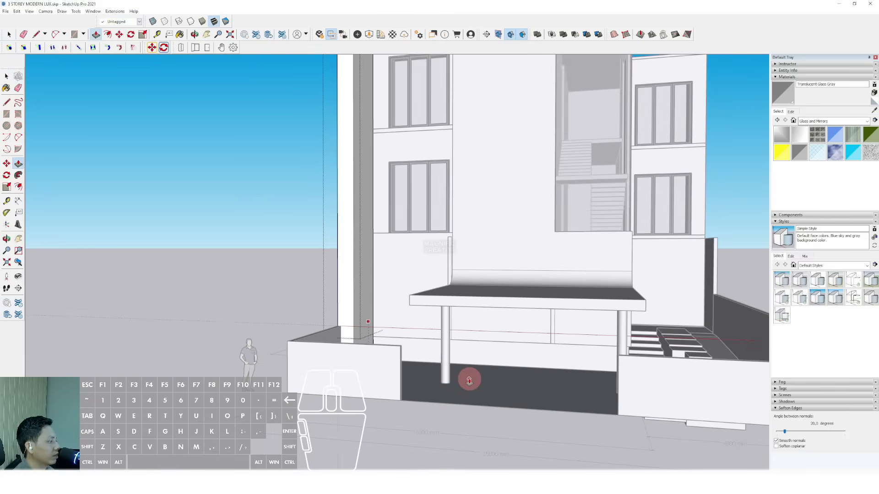
{"action": "scroll", "coordinate": [364, 324], "scroll_direction": "down", "scroll_amount": 3}
{"action": "left_click", "coordinate": [285, 240]}
- Draw a rectangle on the carport floor from the side fin's front corner to the vertical strip on the wing's wall
{"action": "middle_click_drag", "start_coordinate": [329, 271], "coordinate": [447, 294]}
{"action": "scroll", "coordinate": [366, 370], "scroll_direction": "up", "scroll_amount": 3}
{"action": "scroll", "coordinate": [402, 300], "scroll_direction": "up", "scroll_amount": 4}
{"action": "scroll", "coordinate": [297, 330], "scroll_direction": "up", "scroll_amount": 3}
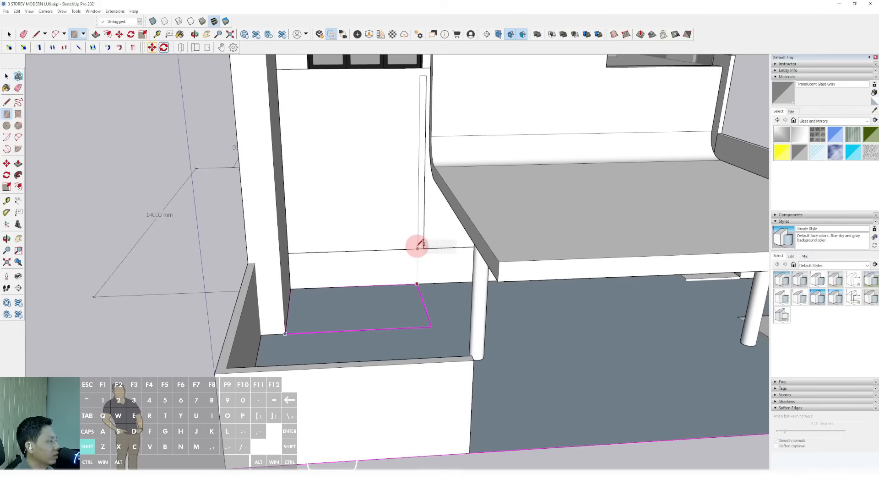
- Push/Pull the floor rectangle up to just below the wall's horizontal base line to form an entrance platform
{"action": "scroll", "coordinate": [417, 285], "scroll_direction": "down", "scroll_amount": 4}
{"action": "scroll", "coordinate": [386, 248], "scroll_direction": "up", "scroll_amount": 2}
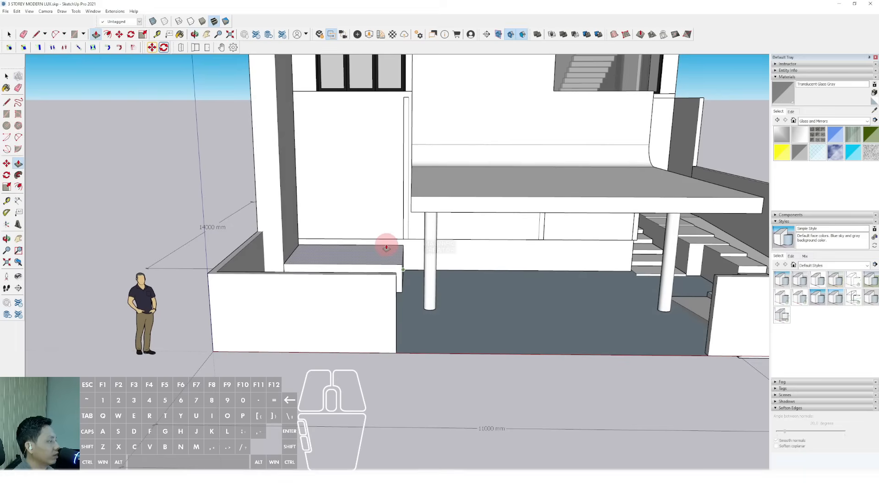
{"action": "middle_click_drag", "start_coordinate": [418, 327], "coordinate": [340, 324]}
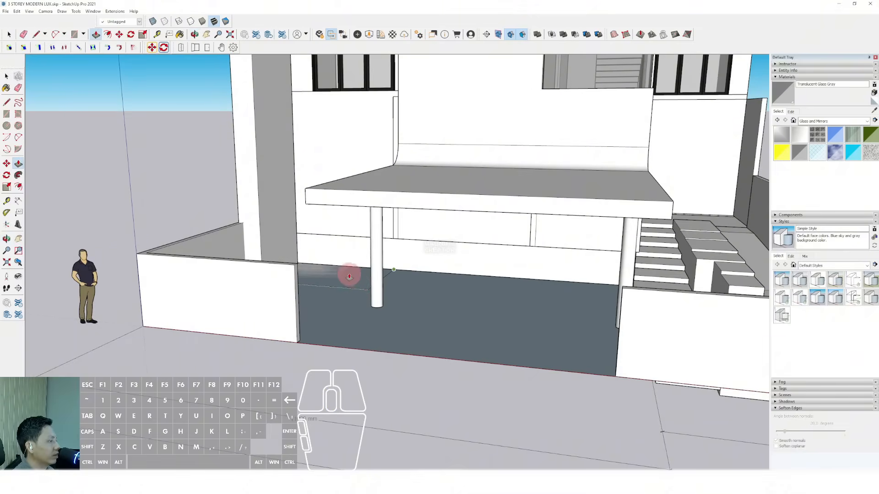
{"action": "scroll", "coordinate": [348, 275], "scroll_direction": "up", "scroll_amount": 3}
{"action": "key", "text": "p"}
{"action": "left_click", "coordinate": [348, 291]}
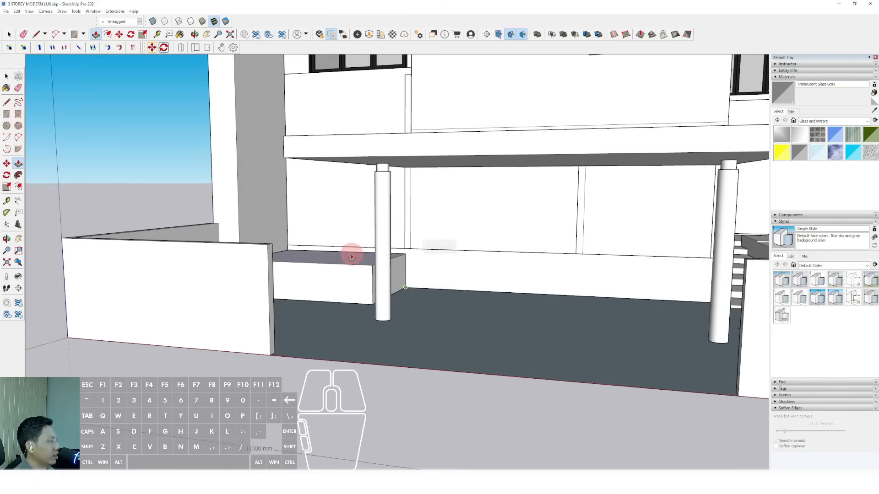
{"action": "scroll", "coordinate": [352, 261], "scroll_direction": "down", "scroll_amount": 3}
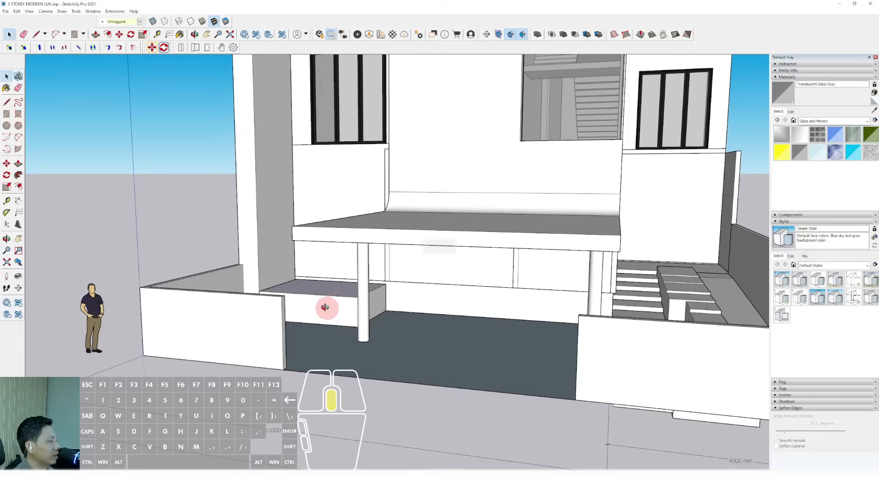
- Make the entrance platform box a separate group
{"action": "scroll", "coordinate": [329, 307], "scroll_direction": "up", "scroll_amount": 2}
{"action": "left_click", "coordinate": [317, 311]}
{"action": "scroll", "coordinate": [293, 305], "scroll_direction": "down", "scroll_amount": 3}
{"action": "scroll", "coordinate": [334, 304], "scroll_direction": "up", "scroll_amount": 5}
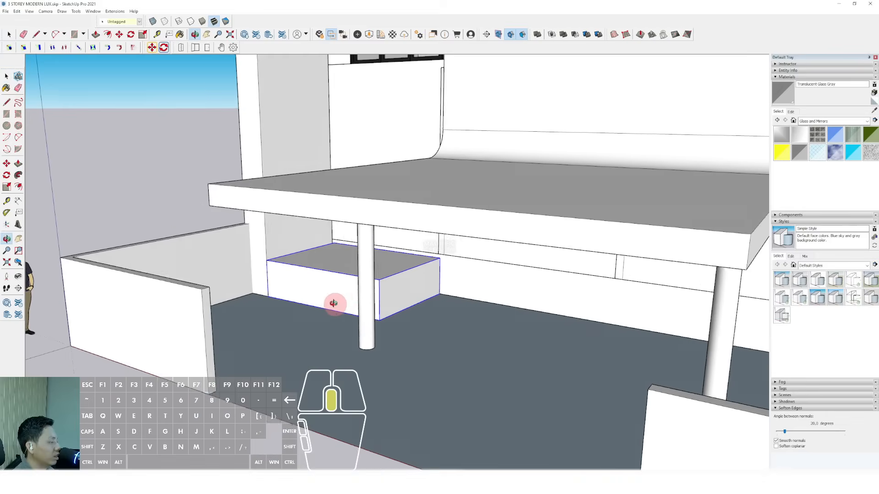
- Draw a small rectangle at the lower outer corner of the platform's front and Push/Pull it forward into a step block
{"action": "middle_click_drag", "start_coordinate": [320, 306], "coordinate": [457, 326]}
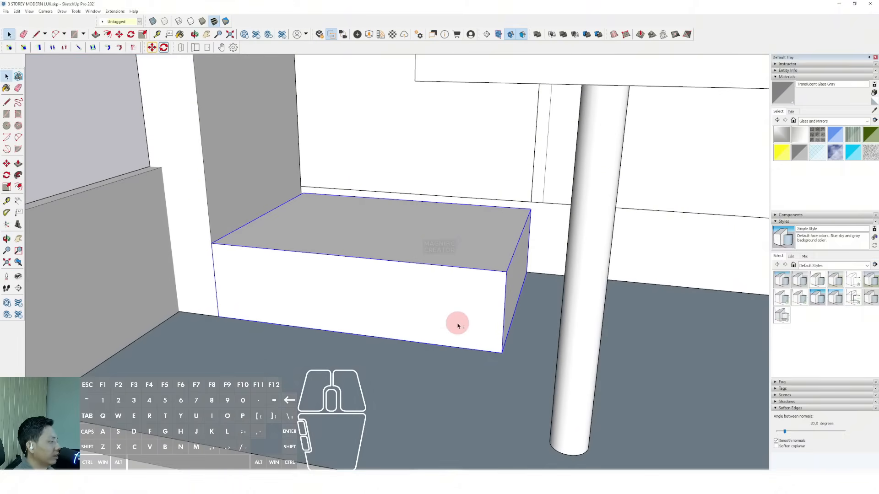
{"action": "left_click", "coordinate": [502, 351]}
{"action": "scroll", "coordinate": [484, 328], "scroll_direction": "up", "scroll_amount": 1}
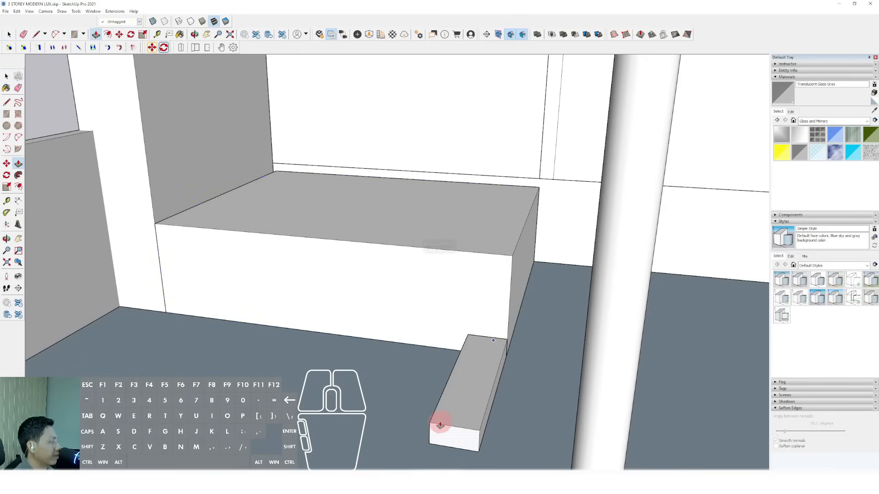
{"action": "key", "text": "space"}
- Copy the step block corner to corner four times, rising along the platform's front to form a five-step stair
{"action": "left_click", "coordinate": [466, 397]}
{"action": "middle_click_drag", "start_coordinate": [466, 396], "coordinate": [415, 395]}
{"action": "key", "text": "m"}
{"action": "left_click", "coordinate": [365, 362]}
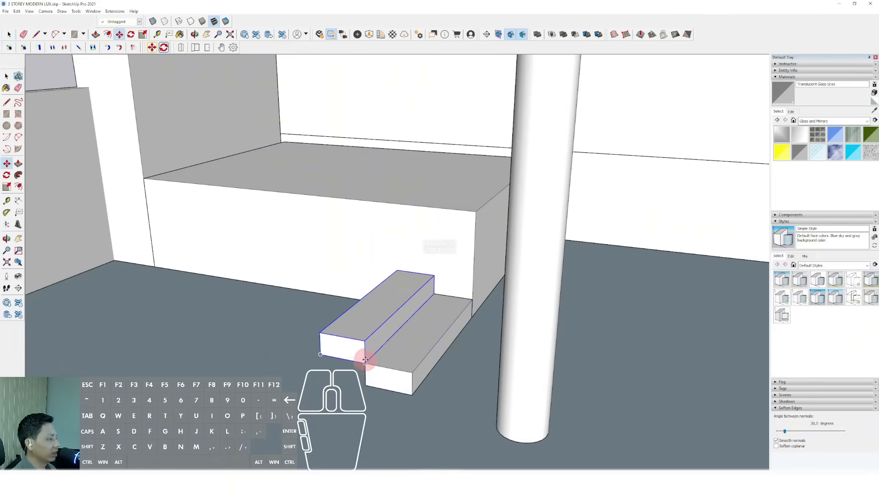
{"action": "left_click", "coordinate": [320, 333]}
{"action": "left_click", "coordinate": [276, 302]}
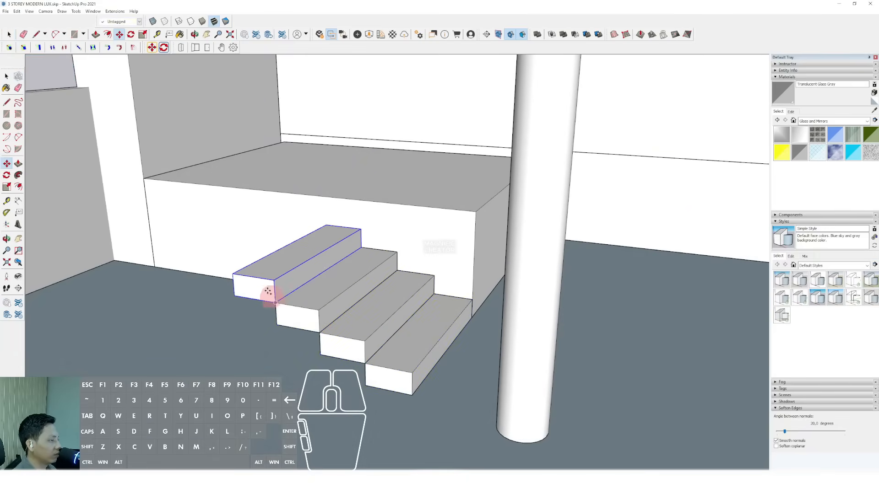
{"action": "left_click", "coordinate": [234, 274]}
- Draw a rectangle on the top step's exposed side and Push/Pull it across to the side fin as a landing
{"action": "middle_click_drag", "start_coordinate": [236, 270], "coordinate": [505, 270], "text": "shift"}
{"action": "key", "text": "space"}
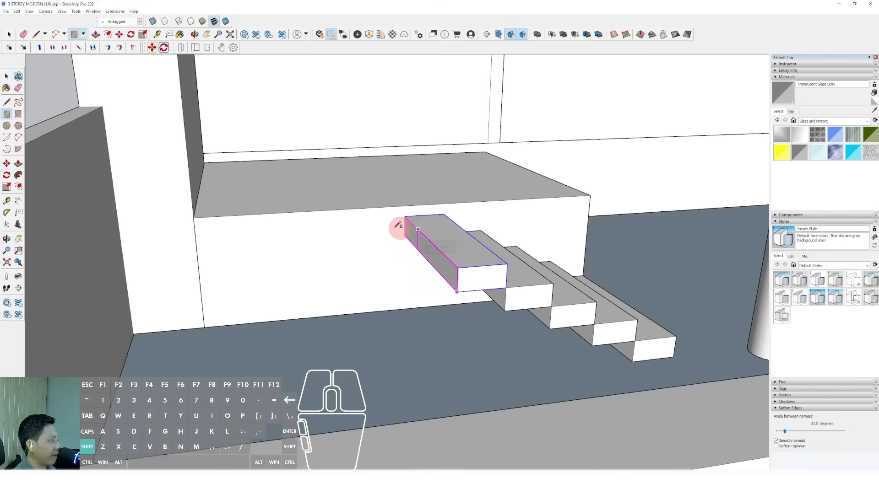
{"action": "left_click", "coordinate": [410, 223]}
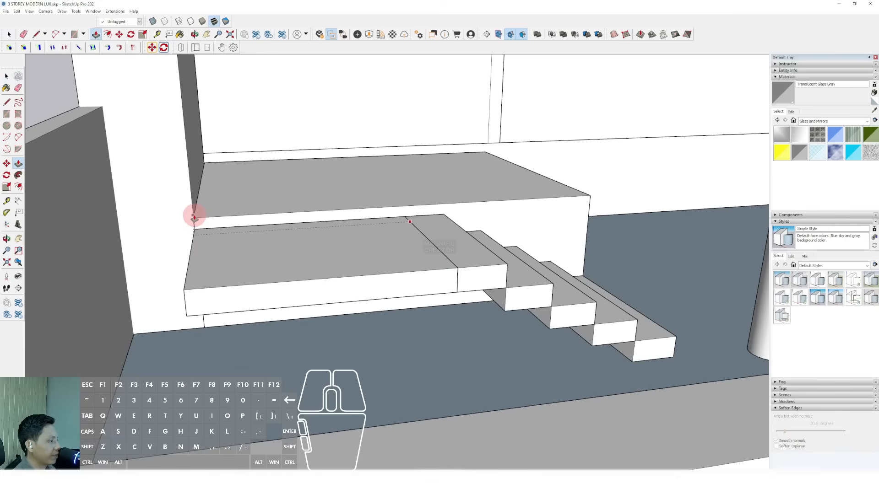
{"action": "middle_click_drag", "start_coordinate": [358, 277], "coordinate": [212, 255]}
{"action": "scroll", "coordinate": [328, 220], "scroll_direction": "down", "scroll_amount": 5}
{"action": "key", "text": "space"}
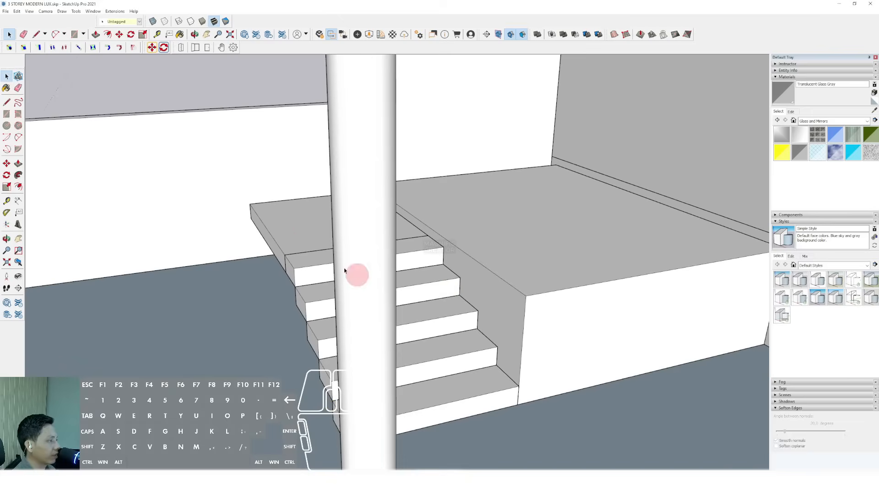
- Adjust the camera's field of view for working under the carport canopy
{"action": "left_click", "coordinate": [45, 11]}
{"action": "left_click", "coordinate": [61, 110]}
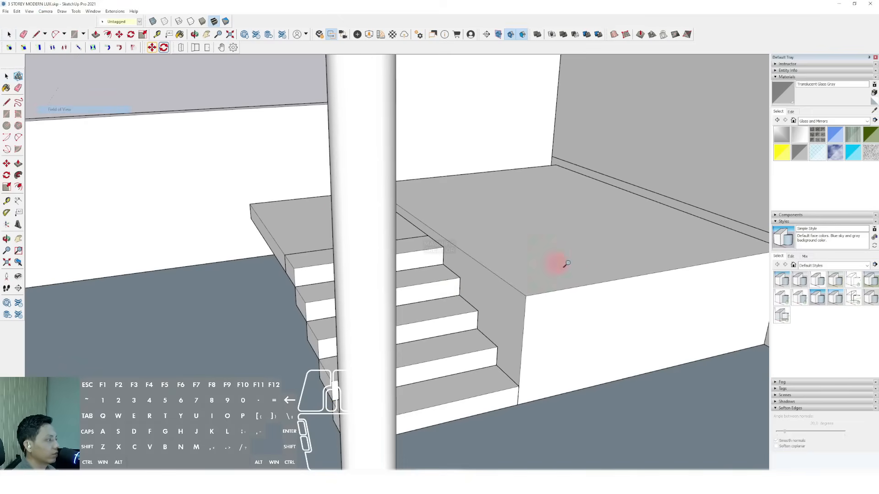
{"action": "left_click_drag", "start_coordinate": [572, 293], "coordinate": [586, 350]}
{"action": "key", "text": "space"}
- Push/Pull the landing's underside down to the carport floor to make it a solid block
{"action": "scroll", "coordinate": [577, 316], "scroll_direction": "down", "scroll_amount": 3}
{"action": "middle_click_drag", "start_coordinate": [578, 316], "coordinate": [415, 199]}
{"action": "scroll", "coordinate": [414, 258], "scroll_direction": "up", "scroll_amount": 3}
{"action": "left_click", "coordinate": [388, 256]}
{"action": "middle_click_drag", "start_coordinate": [386, 269], "coordinate": [390, 294]}
{"action": "key", "text": "space"}
{"action": "left_click", "coordinate": [376, 226]}
- Draw a vertical rectangle along the stair's open side, from the bottom step's corner past the landing
{"action": "scroll", "coordinate": [378, 247], "scroll_direction": "down", "scroll_amount": 8}
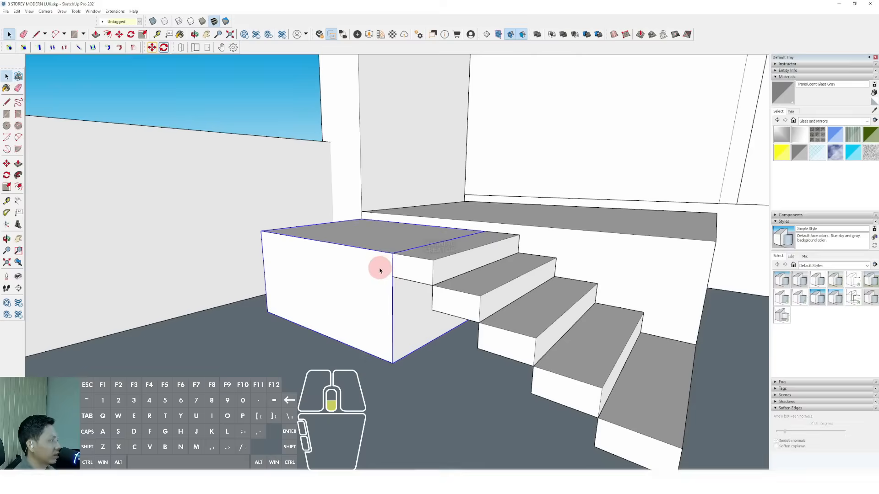
{"action": "scroll", "coordinate": [403, 290], "scroll_direction": "up", "scroll_amount": 5}
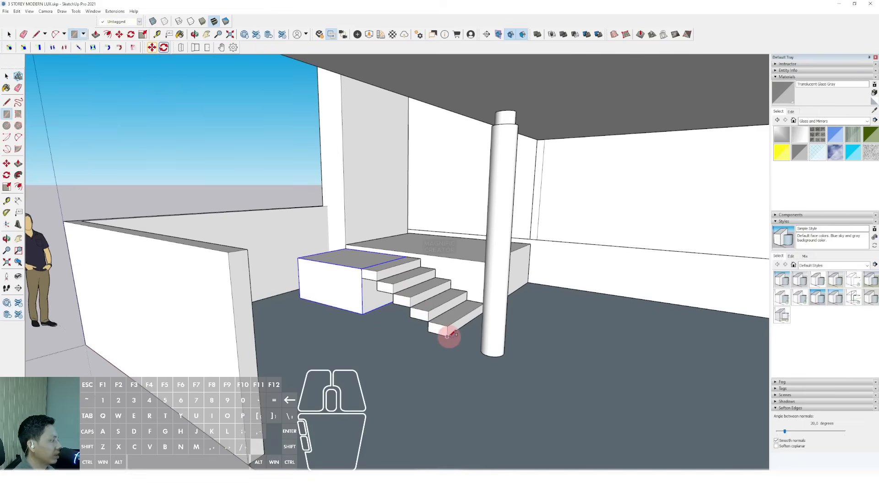
{"action": "scroll", "coordinate": [341, 254], "scroll_direction": "up", "scroll_amount": 2}
{"action": "left_click", "coordinate": [341, 252]}
{"action": "left_click", "coordinate": [265, 255]}
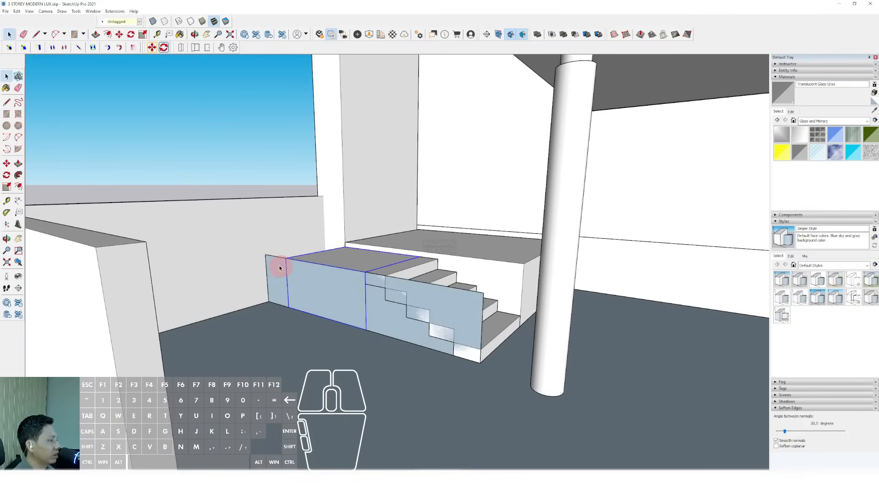
- Push/Pull the stair's side rectangle into a solid wall and raise its top to the perimeter fence's height
{"action": "key", "text": "p"}
{"action": "left_click", "coordinate": [281, 269]}
{"action": "key", "text": "space"}
{"action": "scroll", "coordinate": [267, 263], "scroll_direction": "up", "scroll_amount": 2}
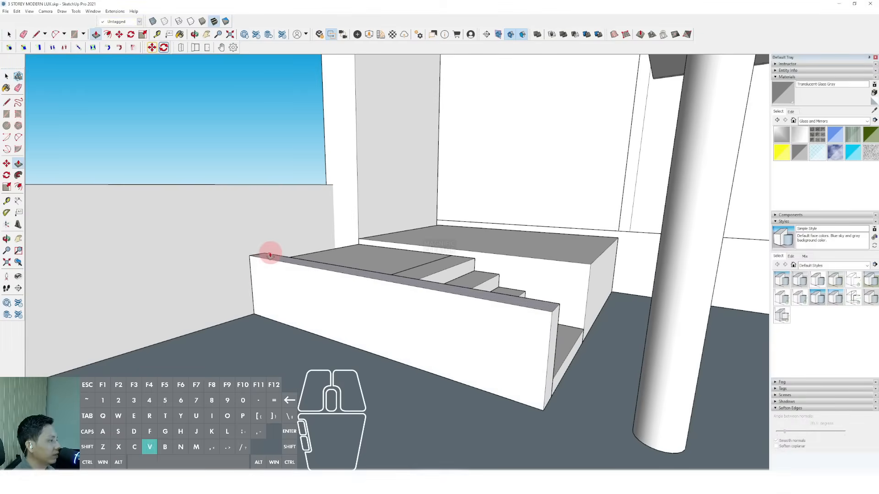
{"action": "left_click", "coordinate": [270, 255]}
{"action": "scroll", "coordinate": [265, 215], "scroll_direction": "down", "scroll_amount": 3}
{"action": "middle_click_drag", "start_coordinate": [264, 215], "coordinate": [261, 224]}
{"action": "left_click", "coordinate": [228, 215]}
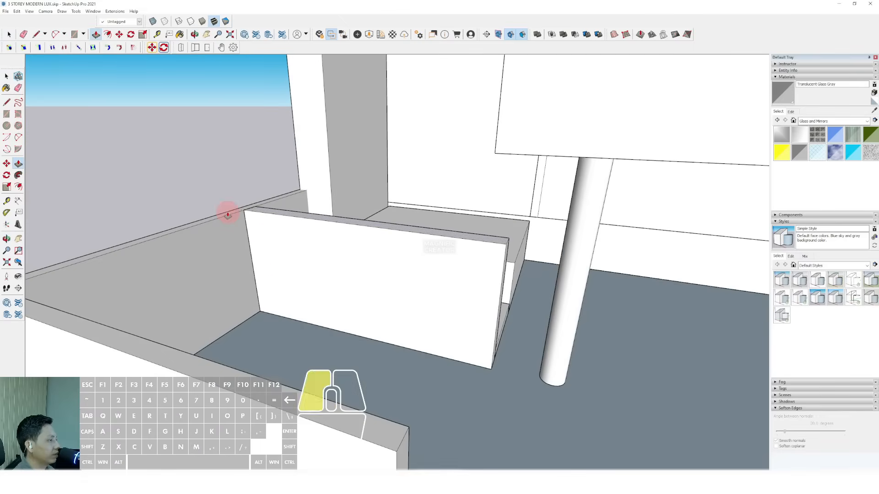
- Open the stair side wall for editing and Push/Pull its top face above the perimeter fence
{"action": "triple_click", "coordinate": [294, 237]}
{"action": "scroll", "coordinate": [300, 241], "scroll_direction": "down", "scroll_amount": 5}
{"action": "middle_click_drag", "start_coordinate": [322, 251], "coordinate": [442, 265], "text": "shift"}
{"action": "scroll", "coordinate": [357, 256], "scroll_direction": "up", "scroll_amount": 3}
{"action": "middle_click_drag", "start_coordinate": [359, 259], "coordinate": [390, 278]}
{"action": "scroll", "coordinate": [374, 355], "scroll_direction": "up", "scroll_amount": 2}
{"action": "triple_click", "coordinate": [393, 349]}
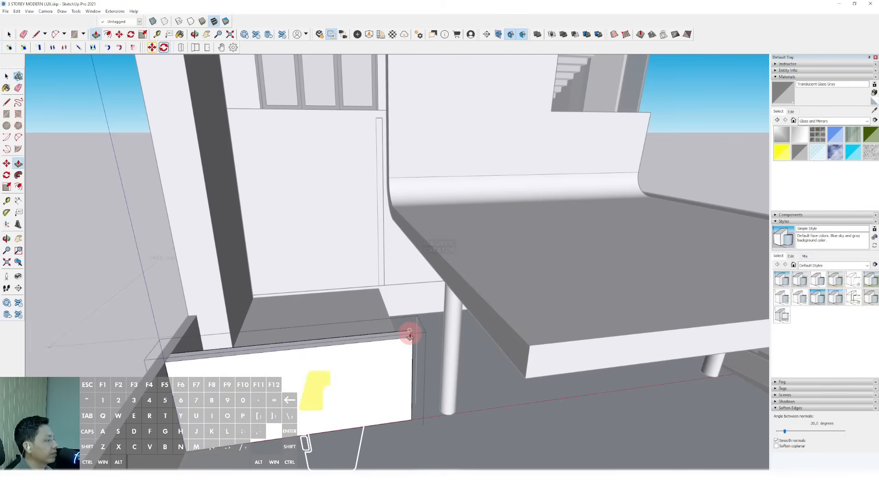
{"action": "left_click", "coordinate": [409, 334]}
{"action": "scroll", "coordinate": [411, 335], "scroll_direction": "down", "scroll_amount": 2}
{"action": "left_click", "coordinate": [436, 274]}
{"action": "middle_click_drag", "start_coordinate": [357, 292], "coordinate": [402, 293], "text": "shift"}
{"action": "middle_click_drag", "start_coordinate": [403, 292], "coordinate": [462, 307]}
{"action": "scroll", "coordinate": [412, 321], "scroll_direction": "up", "scroll_amount": 2}
{"action": "key", "text": "space"}
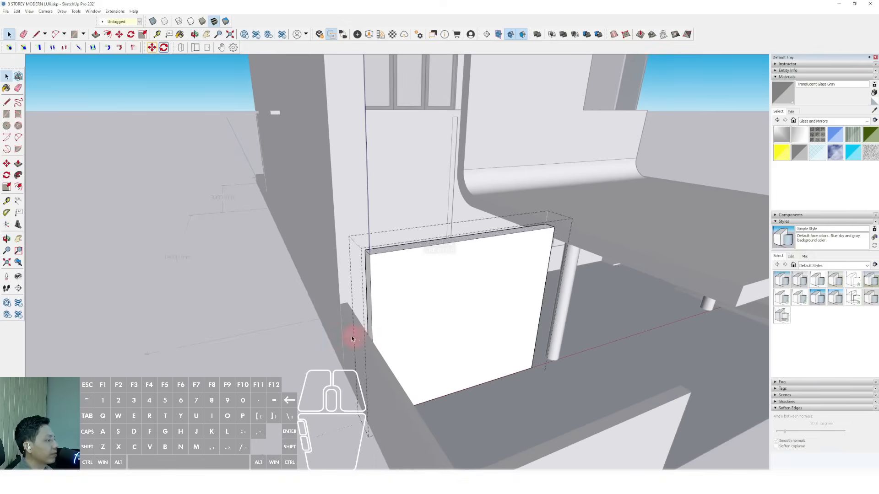
- Push/Pull the top of the L-shaped perimeter fence near the entrance up to the stair side wall's height
{"action": "middle_click_drag", "start_coordinate": [352, 338], "coordinate": [231, 268]}
{"action": "key", "text": "space"}
{"action": "left_click", "coordinate": [286, 254]}
{"action": "scroll", "coordinate": [308, 251], "scroll_direction": "down", "scroll_amount": 5}
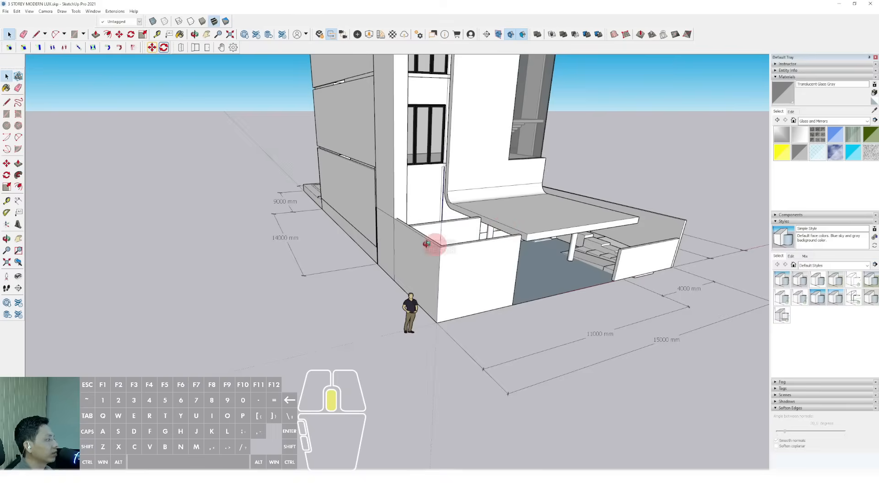
- Lower only the front stretch of the raised perimeter fence with Push/Pull, clean up its corner edge and leave the fence group
{"action": "middle_click_drag", "start_coordinate": [435, 243], "coordinate": [290, 206]}
{"action": "scroll", "coordinate": [338, 240], "scroll_direction": "up", "scroll_amount": 5}
{"action": "left_click", "coordinate": [316, 275]}
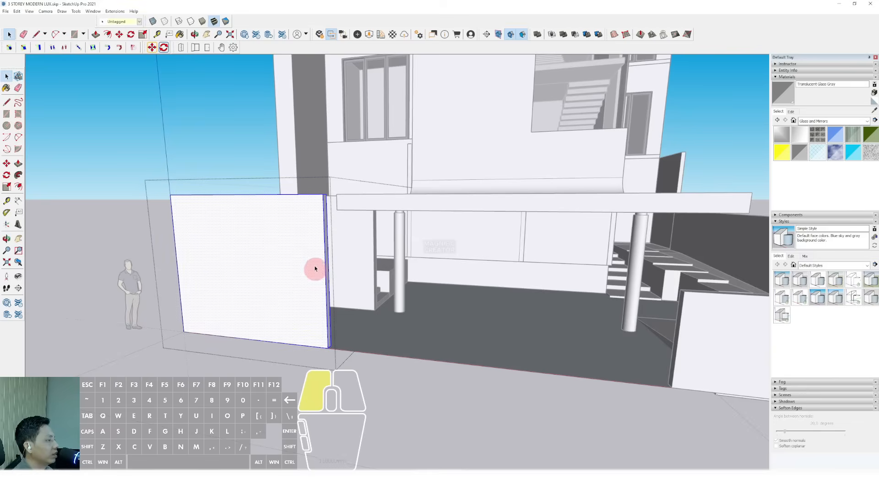
{"action": "middle_click_drag", "start_coordinate": [314, 268], "coordinate": [185, 235]}
{"action": "scroll", "coordinate": [174, 240], "scroll_direction": "up", "scroll_amount": 3}
{"action": "key", "text": "l"}
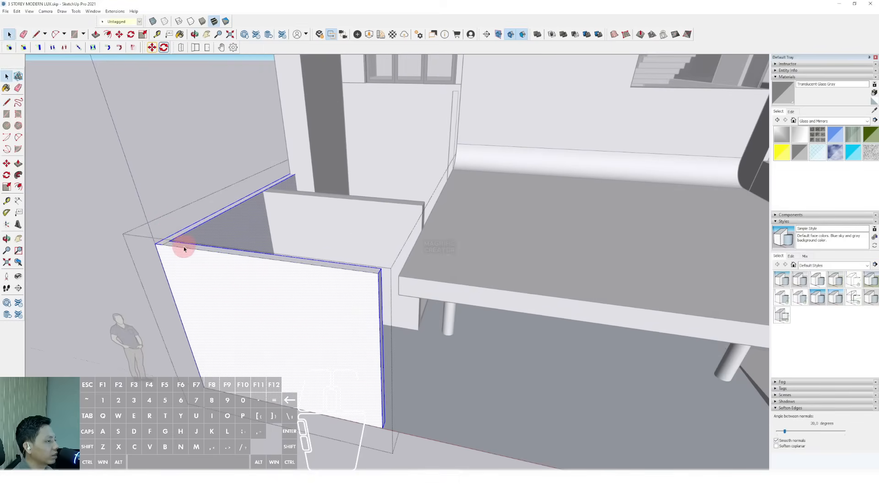
{"action": "scroll", "coordinate": [184, 249], "scroll_direction": "up", "scroll_amount": 2}
{"action": "key", "text": "p"}
{"action": "left_click", "coordinate": [187, 251]}
{"action": "scroll", "coordinate": [188, 257], "scroll_direction": "down", "scroll_amount": 1}
{"action": "middle_click_drag", "start_coordinate": [249, 330], "coordinate": [280, 241]}
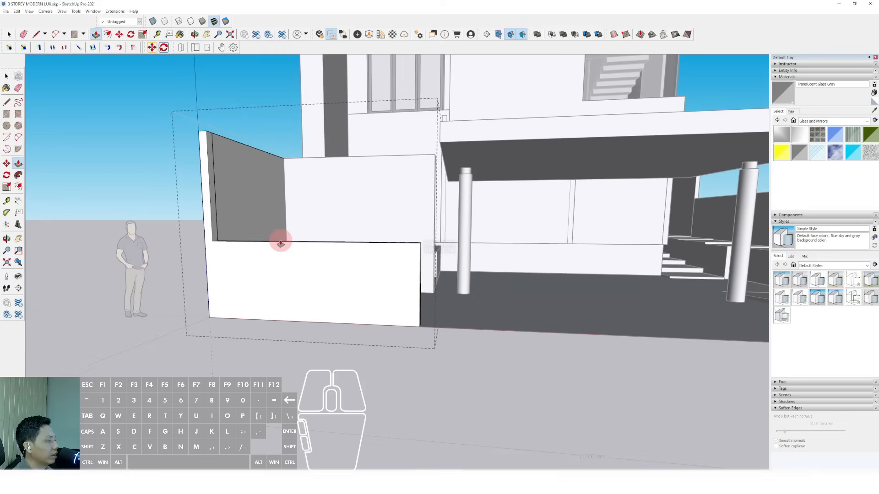
{"action": "key", "text": "e"}
{"action": "scroll", "coordinate": [221, 202], "scroll_direction": "up", "scroll_amount": 2}
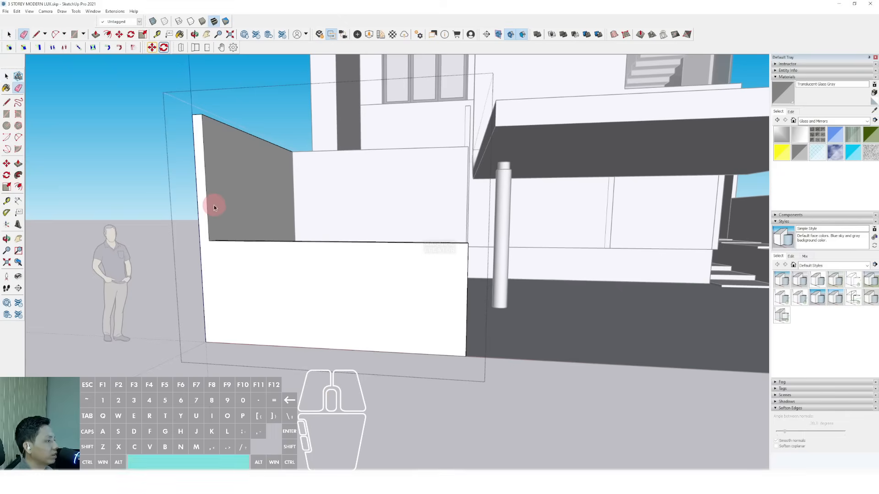
{"action": "key", "text": "space"}
{"action": "scroll", "coordinate": [214, 206], "scroll_direction": "down", "scroll_amount": 4}
{"action": "left_click", "coordinate": [223, 109]}
- Push/Pull the curved carport canopy's stair-side end outward to widen it past the glazed stairwell corner
{"action": "scroll", "coordinate": [470, 240], "scroll_direction": "down", "scroll_amount": 2}
{"action": "middle_click_drag", "start_coordinate": [471, 239], "coordinate": [421, 305], "text": "shift"}
{"action": "mouse_move", "coordinate": [420, 304]}
{"action": "middle_mouse_down"}
{"action": "mouse_move", "coordinate": [484, 262]}
{"action": "mouse_move", "coordinate": [463, 321]}
{"action": "middle_mouse_up"}
{"action": "scroll", "coordinate": [484, 263], "scroll_direction": "up", "scroll_amount": 2}
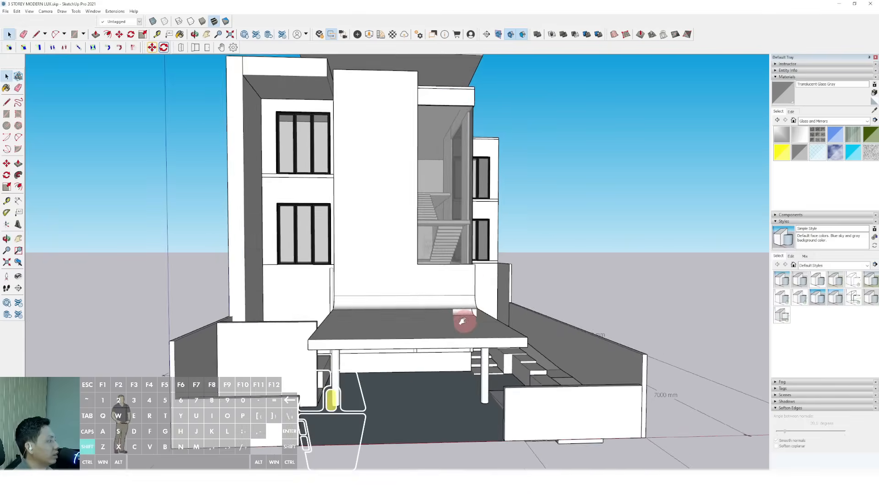
{"action": "scroll", "coordinate": [462, 321], "scroll_direction": "down", "scroll_amount": 5}
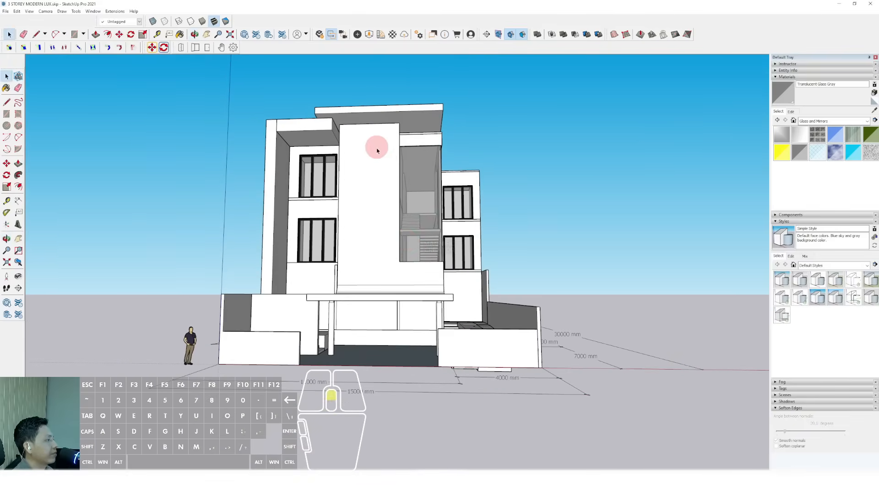
{"action": "middle_click_drag", "start_coordinate": [376, 150], "coordinate": [408, 227]}
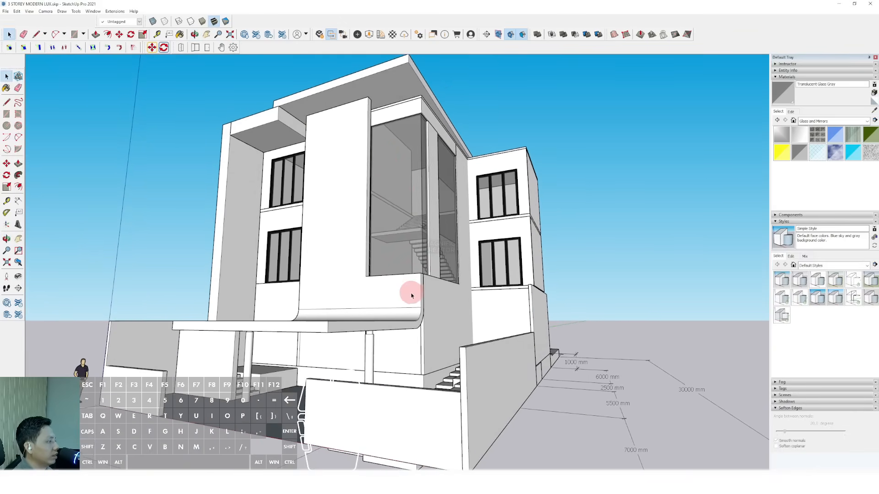
{"action": "middle_click_drag", "start_coordinate": [411, 295], "coordinate": [369, 264]}
{"action": "left_click", "coordinate": [369, 265]}
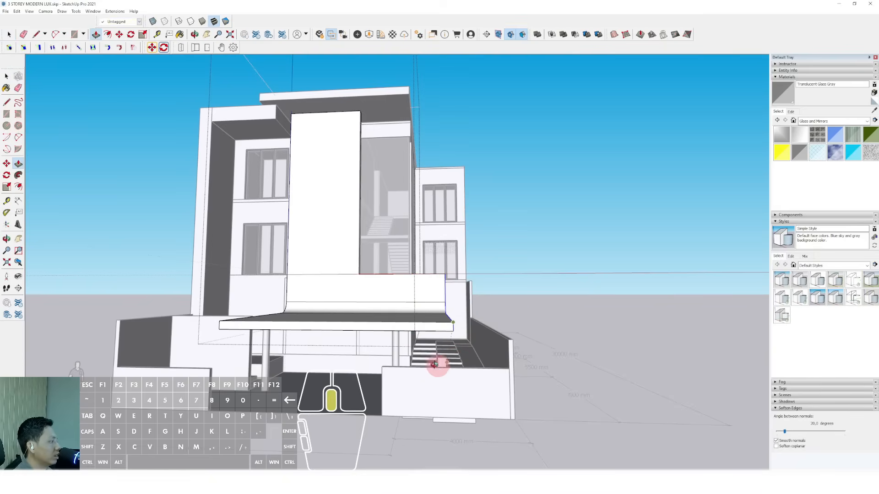
{"action": "middle_click_drag", "start_coordinate": [435, 364], "coordinate": [559, 222]}
{"action": "key", "text": "space"}
- Examine the widened canopy, its columns, the side stairs and the front facade from several angles
{"action": "scroll", "coordinate": [569, 337], "scroll_direction": "up", "scroll_amount": 10}
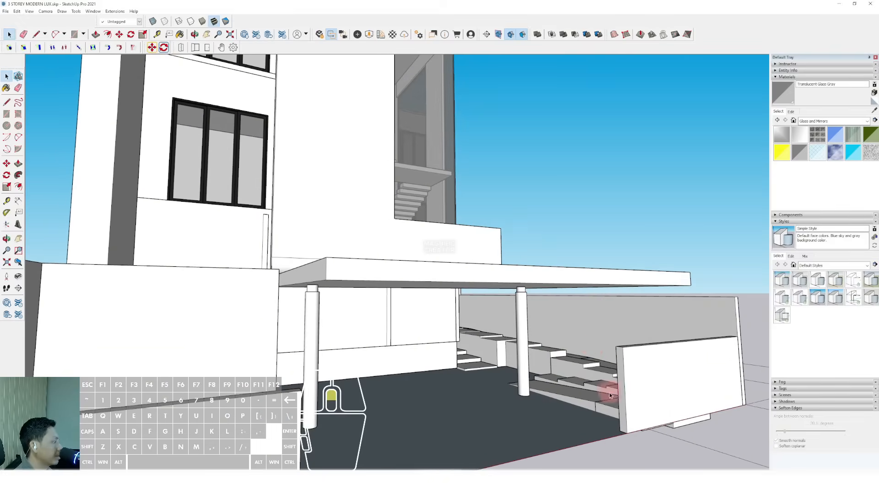
{"action": "scroll", "coordinate": [609, 395], "scroll_direction": "up", "scroll_amount": 4}
{"action": "middle_click_drag", "start_coordinate": [609, 395], "coordinate": [450, 400]}
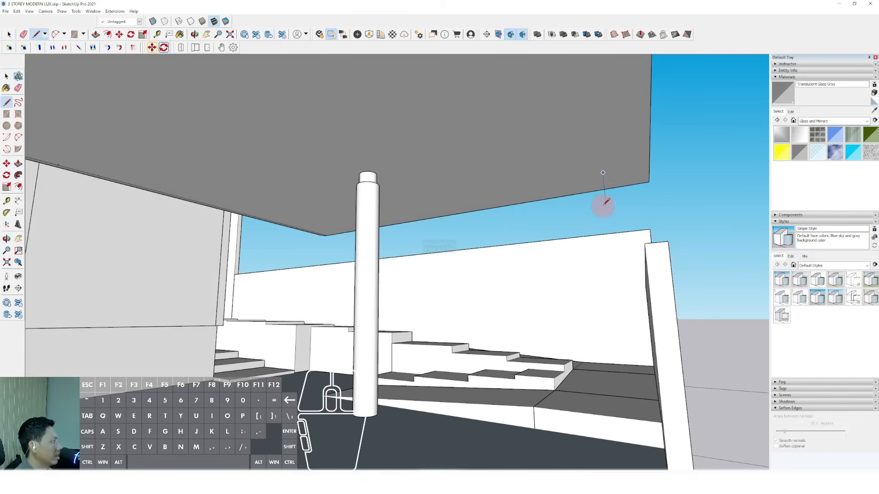
{"action": "key", "text": "space"}
{"action": "scroll", "coordinate": [606, 399], "scroll_direction": "down", "scroll_amount": 15}
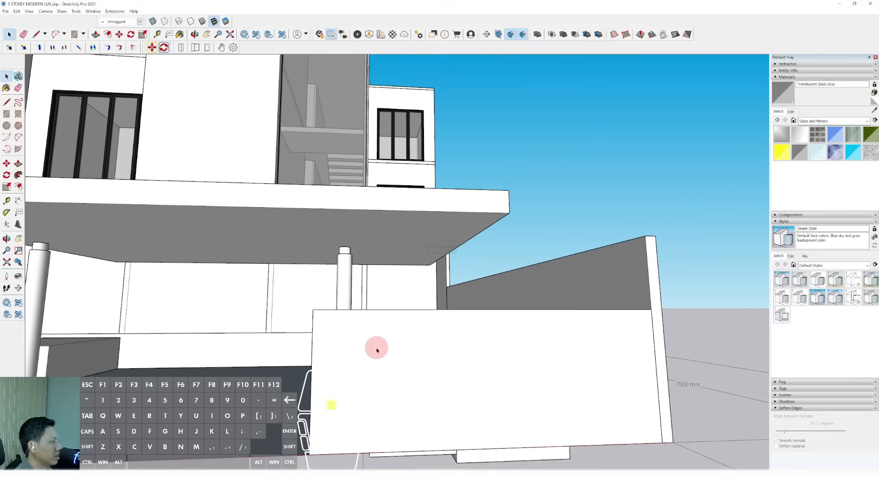
{"action": "middle_click_drag", "start_coordinate": [321, 279], "coordinate": [347, 304], "text": "shift"}
{"action": "scroll", "coordinate": [396, 270], "scroll_direction": "up", "scroll_amount": 3}
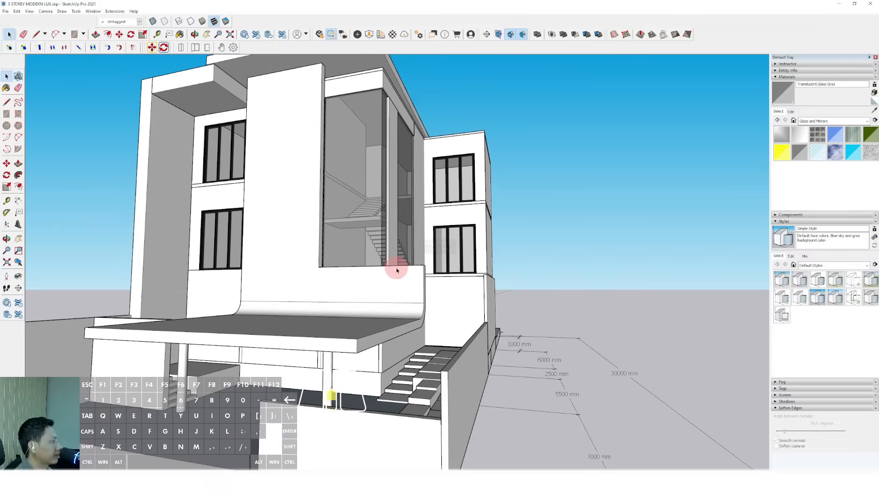
{"action": "middle_click_drag", "start_coordinate": [396, 271], "coordinate": [432, 316], "text": "shift"}
{"action": "scroll", "coordinate": [435, 265], "scroll_direction": "down", "scroll_amount": 4}
{"action": "scroll", "coordinate": [392, 294], "scroll_direction": "up", "scroll_amount": 4}
{"action": "middle_click_drag", "start_coordinate": [433, 316], "coordinate": [379, 300]}
{"action": "scroll", "coordinate": [408, 262], "scroll_direction": "down", "scroll_amount": 3}
{"action": "middle_click_drag", "start_coordinate": [379, 300], "coordinate": [404, 291]}
{"action": "scroll", "coordinate": [407, 292], "scroll_direction": "up", "scroll_amount": 3}
{"action": "scroll", "coordinate": [418, 289], "scroll_direction": "down", "scroll_amount": 6}
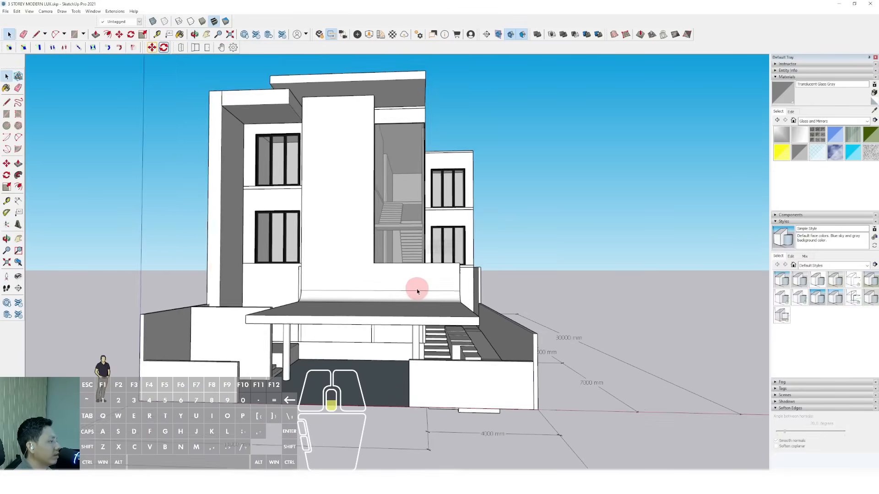
- Open the main roof slab for editing and Push/Pull its front fascia forward to deepen the overhang
{"action": "scroll", "coordinate": [367, 185], "scroll_direction": "up", "scroll_amount": 4}
{"action": "middle_click_drag", "start_coordinate": [374, 209], "coordinate": [393, 160], "text": "shift"}
{"action": "scroll", "coordinate": [338, 250], "scroll_direction": "down", "scroll_amount": 1}
{"action": "scroll", "coordinate": [370, 199], "scroll_direction": "up", "scroll_amount": 1}
{"action": "scroll", "coordinate": [403, 151], "scroll_direction": "up", "scroll_amount": 3}
{"action": "middle_click_drag", "start_coordinate": [412, 141], "coordinate": [427, 106], "text": "shift"}
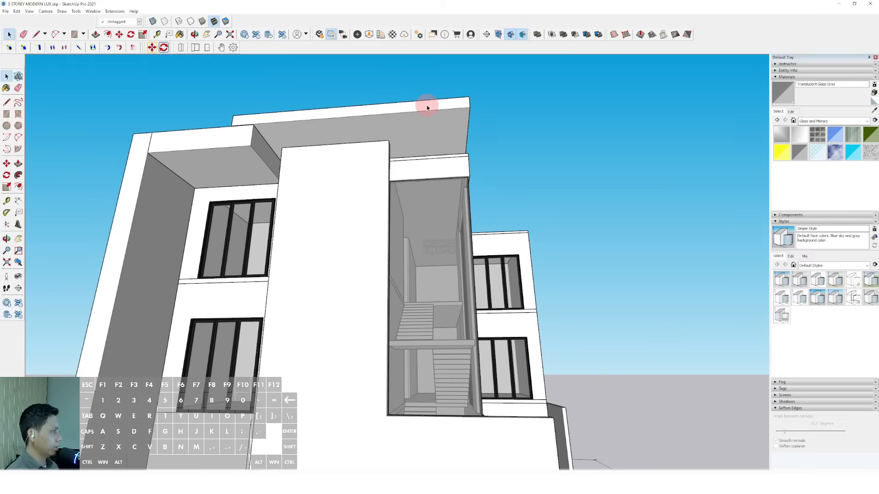
{"action": "triple_click", "coordinate": [421, 130]}
{"action": "key", "text": "p"}
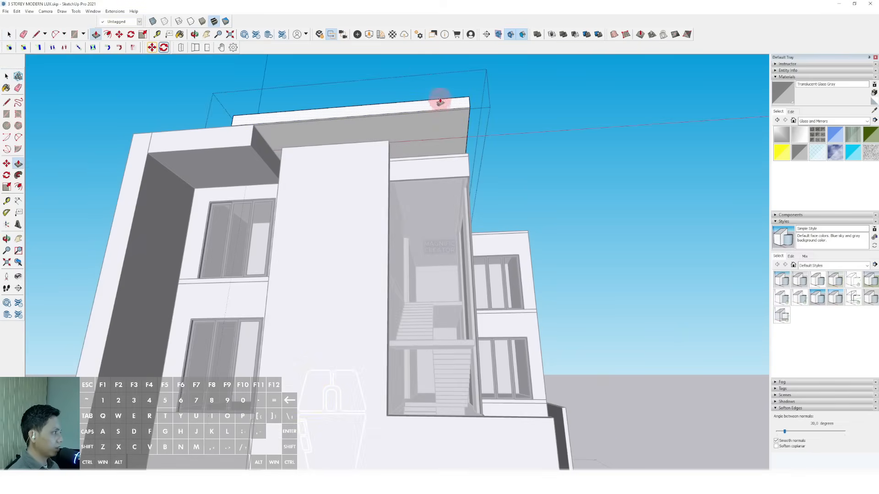
{"action": "left_click", "coordinate": [438, 104]}
{"action": "key", "text": "space"}
{"action": "left_click", "coordinate": [449, 106]}
- Offset the roof slab's underside outline inward to form a narrow border around a central soffit panel
{"action": "scroll", "coordinate": [449, 106], "scroll_direction": "up", "scroll_amount": 3}
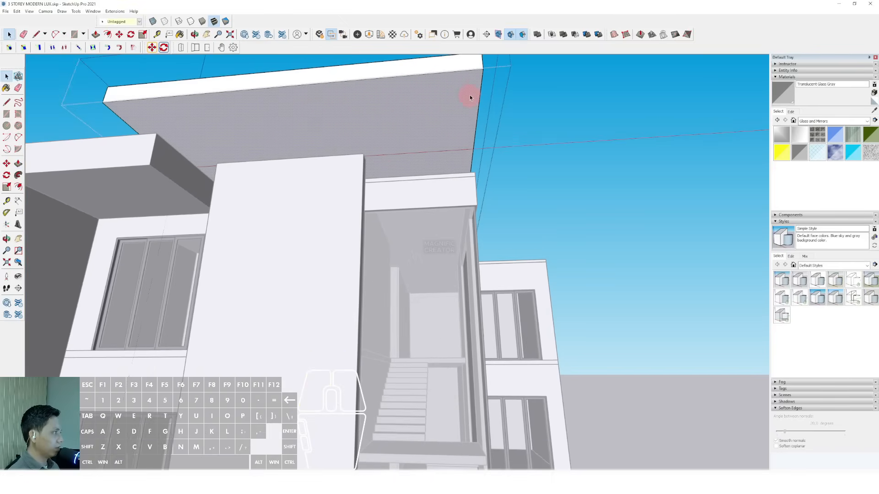
{"action": "scroll", "coordinate": [467, 92], "scroll_direction": "up", "scroll_amount": 2}
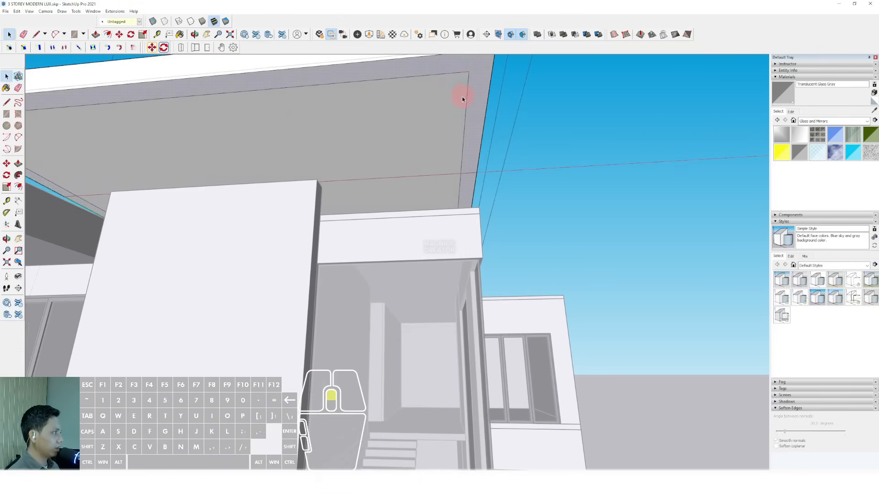
{"action": "left_click", "coordinate": [466, 85]}
{"action": "key", "text": "space"}
{"action": "scroll", "coordinate": [440, 103], "scroll_direction": "down", "scroll_amount": 5}
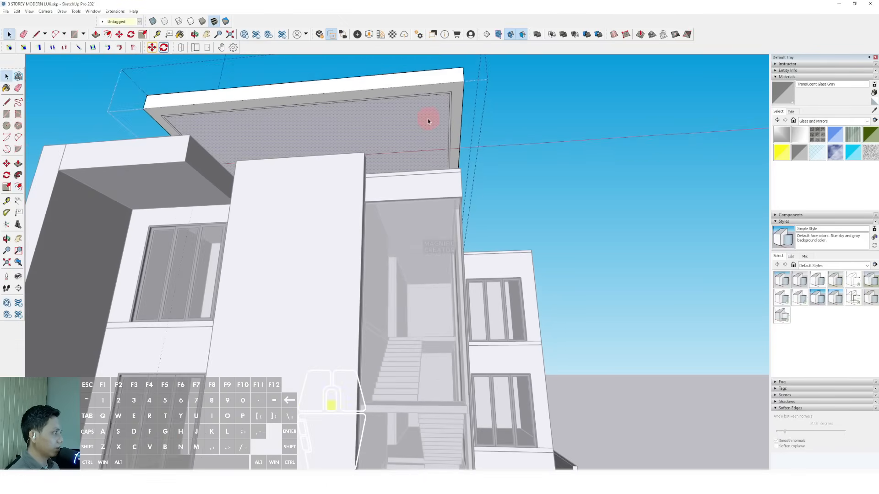
- Paint the roof slab's fascia, underside and top faces with the dark grey Color M07
{"action": "scroll", "coordinate": [417, 132], "scroll_direction": "up", "scroll_amount": 1}
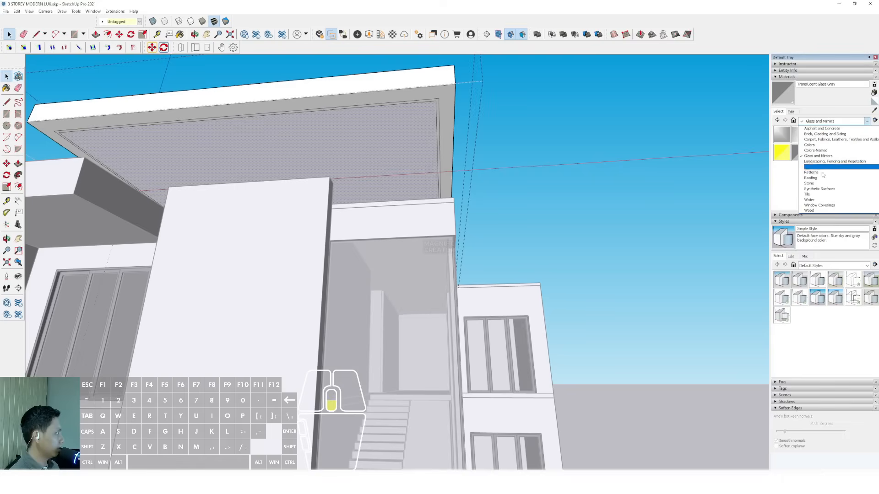
{"action": "left_click", "coordinate": [809, 146]}
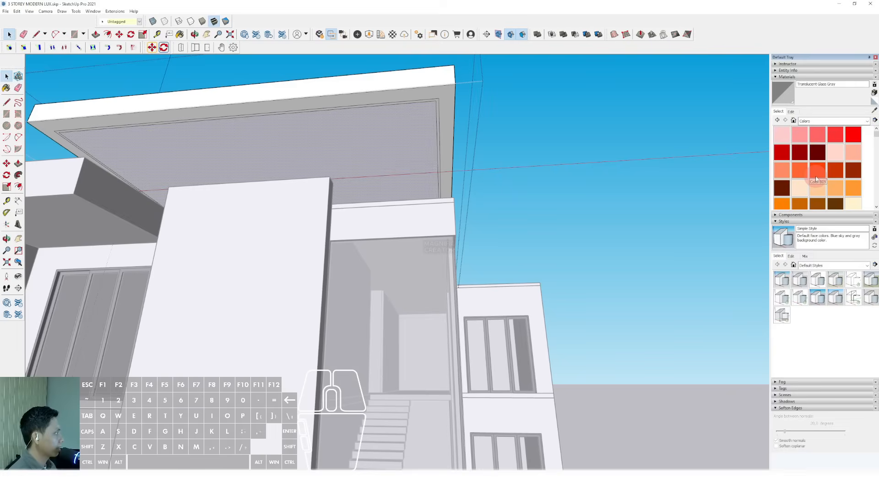
{"action": "scroll", "coordinate": [807, 174], "scroll_direction": "down", "scroll_amount": 5}
{"action": "scroll", "coordinate": [806, 175], "scroll_direction": "down", "scroll_amount": 1}
{"action": "scroll", "coordinate": [811, 169], "scroll_direction": "down", "scroll_amount": 1}
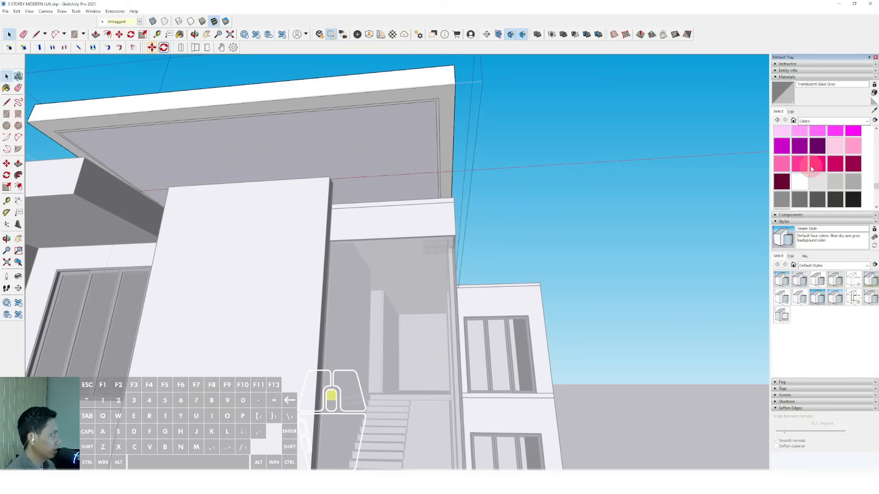
{"action": "scroll", "coordinate": [428, 133], "scroll_direction": "up", "scroll_amount": 1}
{"action": "left_click", "coordinate": [456, 94]}
{"action": "mouse_move", "coordinate": [443, 147]}
{"action": "middle_mouse_down"}
{"action": "mouse_move", "coordinate": [426, 172]}
{"action": "mouse_move", "coordinate": [433, 206]}
{"action": "middle_mouse_up"}
{"action": "scroll", "coordinate": [429, 175], "scroll_direction": "down", "scroll_amount": 1}
{"action": "key", "text": "space"}
{"action": "key", "text": "b"}
{"action": "left_click", "coordinate": [428, 184]}
{"action": "key", "text": "space"}
{"action": "left_click", "coordinate": [494, 164]}
- Cover the roof's top face with Roofing Metal Standing Seam Red and recolour it dark grey with saturation 0 and lightness 34
{"action": "left_click", "coordinate": [866, 121]}
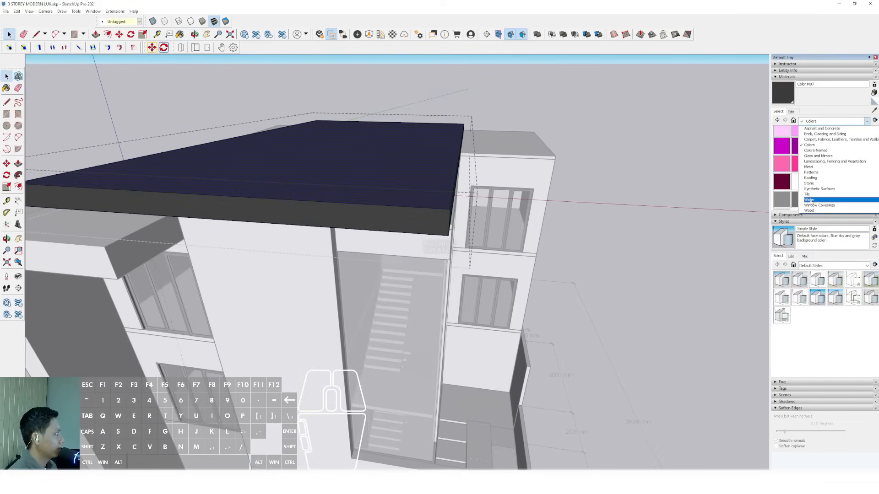
{"action": "left_click", "coordinate": [810, 178]}
{"action": "left_click", "coordinate": [784, 140]}
{"action": "left_click", "coordinate": [333, 160]}
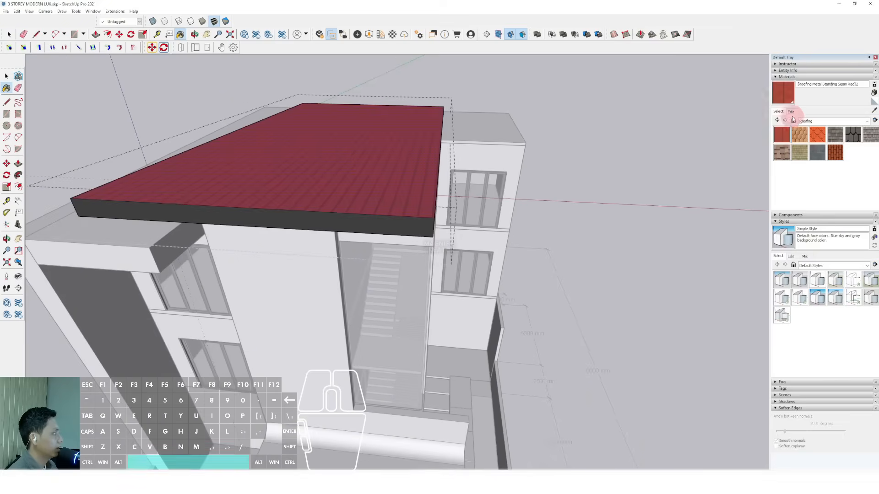
{"action": "left_click", "coordinate": [790, 112]}
{"action": "mouse_move", "coordinate": [791, 148]}
{"action": "left_mouse_down"}
{"action": "mouse_move", "coordinate": [783, 146]}
{"action": "mouse_move", "coordinate": [796, 157]}
{"action": "left_mouse_up"}
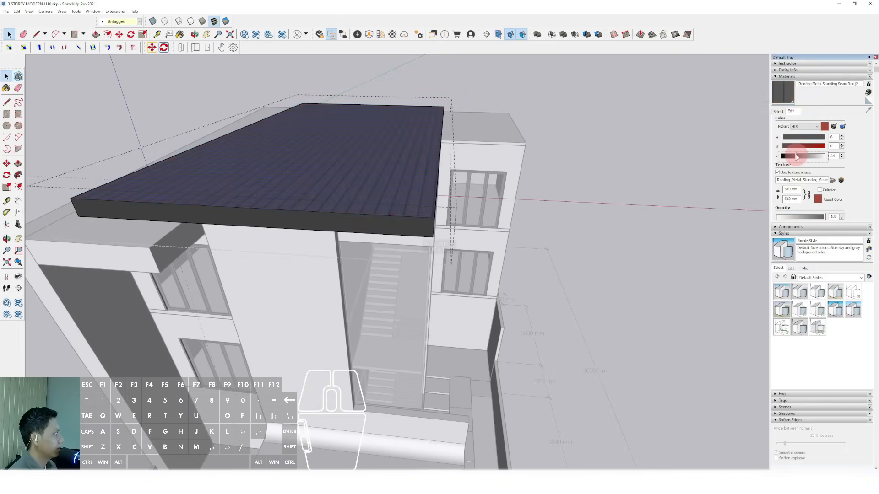
- Paint the central soffit panel under the roof with Beadboard from the Brick, Cladding and Siding materials
{"action": "middle_click_drag", "start_coordinate": [474, 180], "coordinate": [448, 164]}
{"action": "double_click", "coordinate": [448, 157]}
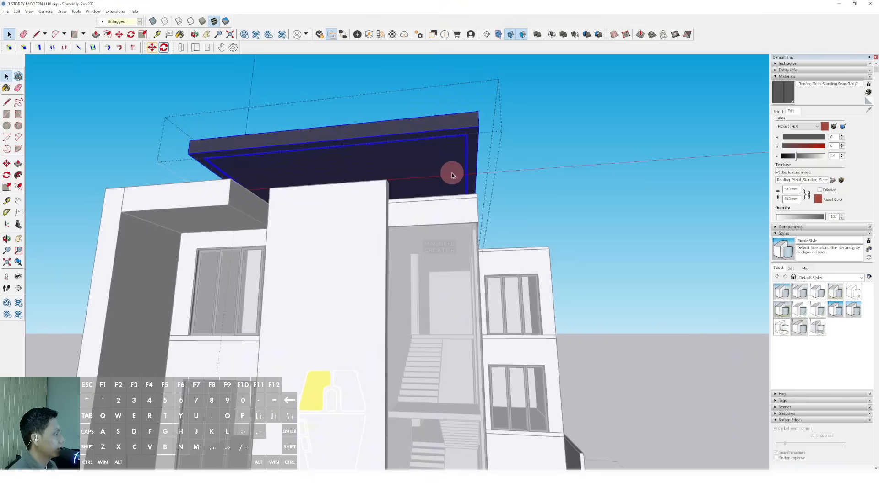
{"action": "left_click", "coordinate": [778, 111]}
{"action": "left_click", "coordinate": [833, 121]}
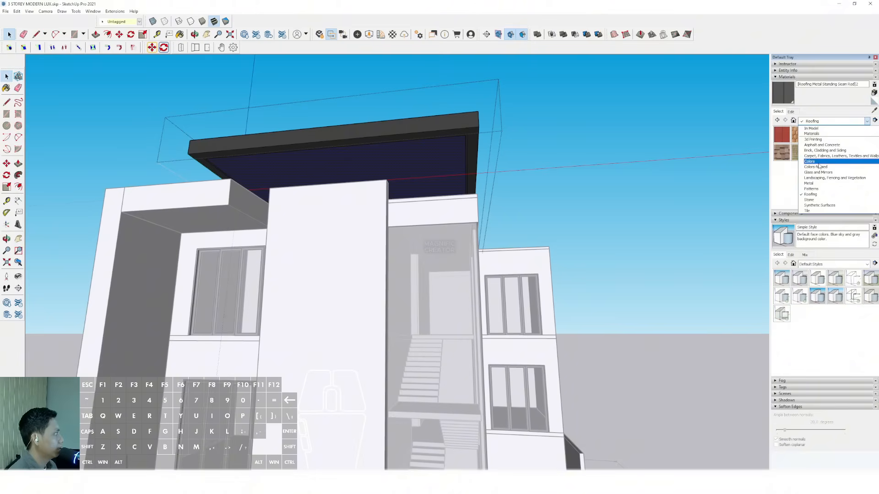
{"action": "left_click", "coordinate": [815, 151]}
{"action": "left_click", "coordinate": [782, 135]}
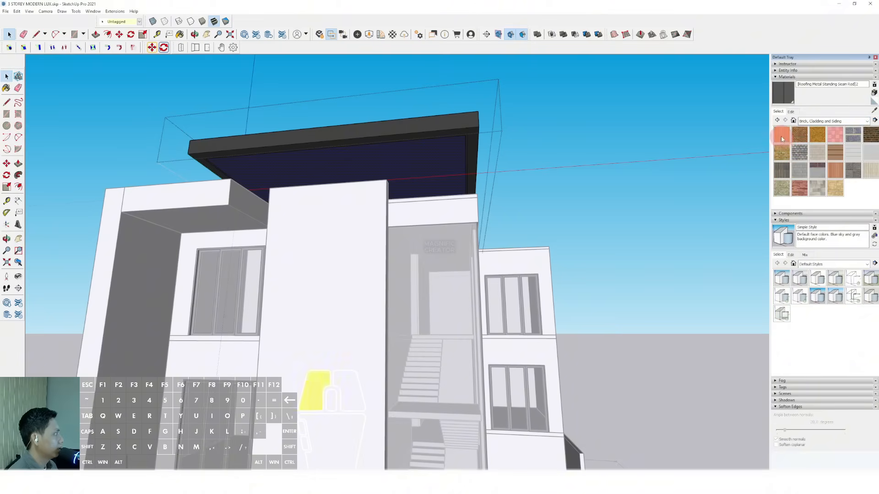
{"action": "scroll", "coordinate": [435, 127], "scroll_direction": "up", "scroll_amount": 3}
{"action": "left_click", "coordinate": [453, 138]}
{"action": "middle_click_drag", "start_coordinate": [453, 139], "coordinate": [450, 132]}
{"action": "key", "text": "space"}
- Paint the narrow border around the roof's soffit panel with Wood Veneer 01
{"action": "left_click", "coordinate": [864, 120]}
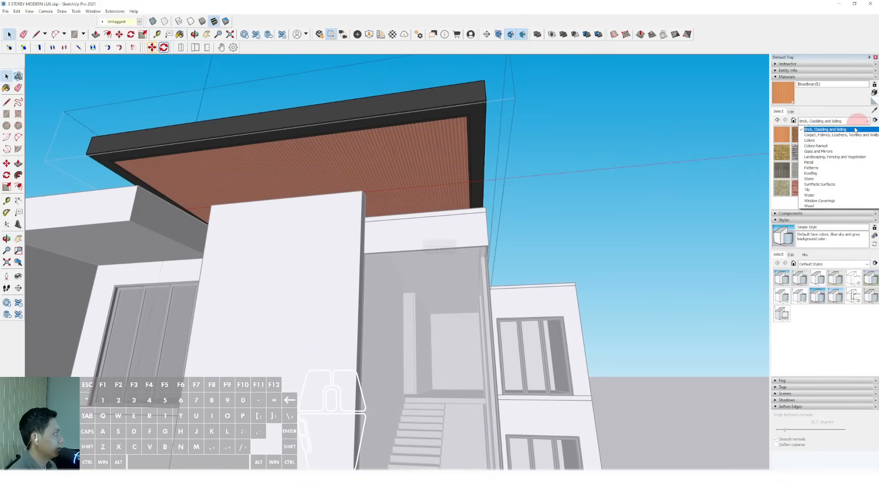
{"action": "left_click", "coordinate": [812, 211]}
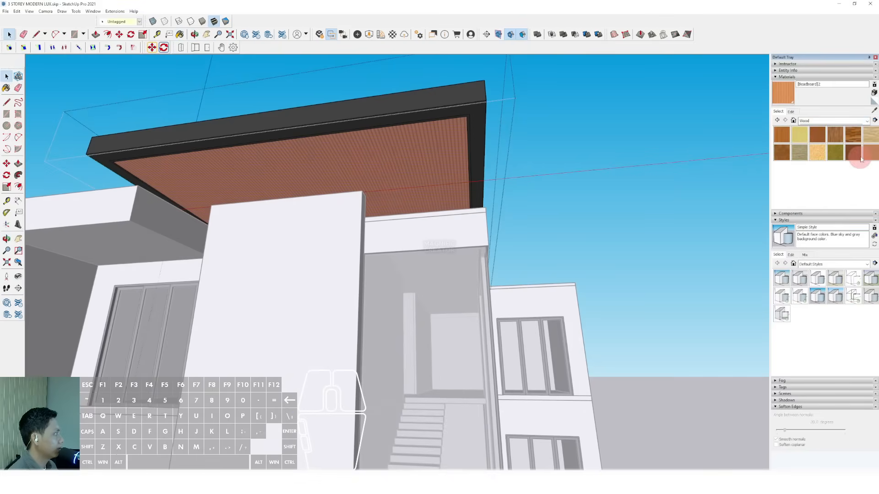
{"action": "scroll", "coordinate": [460, 112], "scroll_direction": "up", "scroll_amount": 5}
{"action": "left_click", "coordinate": [474, 122]}
{"action": "key", "text": "space"}
{"action": "scroll", "coordinate": [474, 123], "scroll_direction": "down", "scroll_amount": 2}
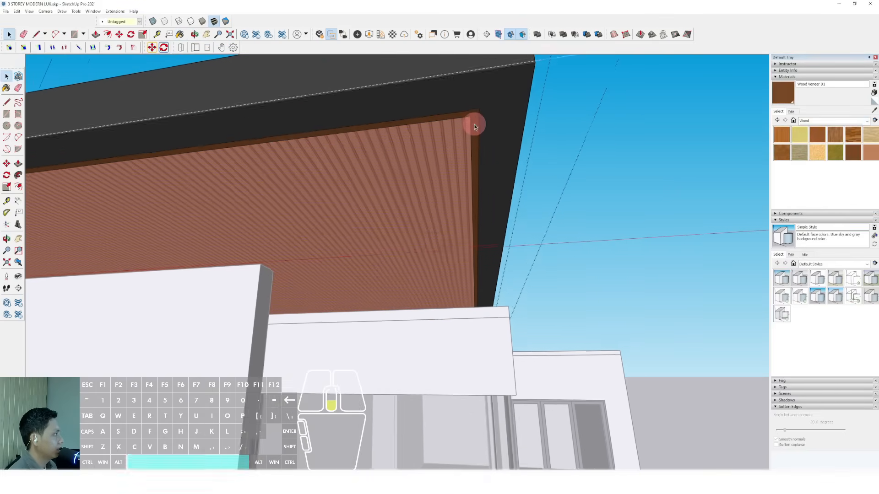
- Close the roof for editing and examine its fascia, wood soffit and narrow border from below and from the front
{"action": "left_click", "coordinate": [612, 153]}
{"action": "scroll", "coordinate": [455, 159], "scroll_direction": "down", "scroll_amount": 4}
{"action": "middle_click_drag", "start_coordinate": [455, 160], "coordinate": [450, 192]}
{"action": "scroll", "coordinate": [415, 169], "scroll_direction": "down", "scroll_amount": 3}
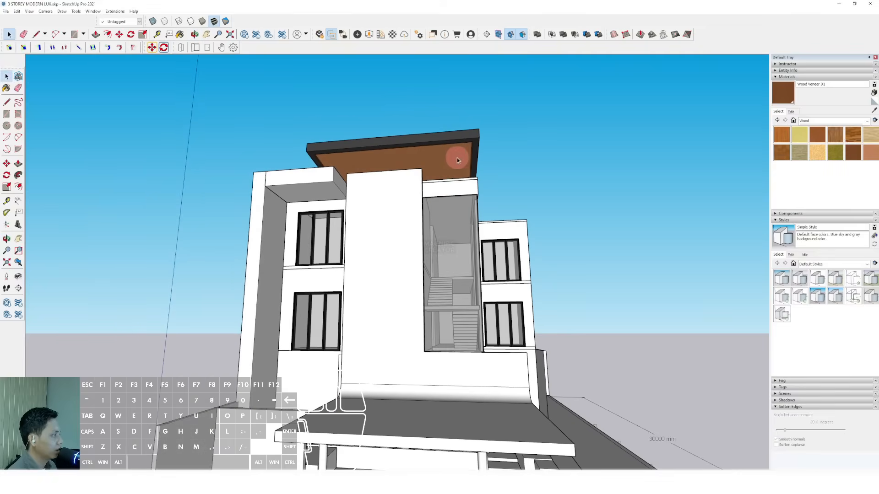
{"action": "scroll", "coordinate": [456, 157], "scroll_direction": "up", "scroll_amount": 5}
{"action": "scroll", "coordinate": [475, 153], "scroll_direction": "up", "scroll_amount": 3}
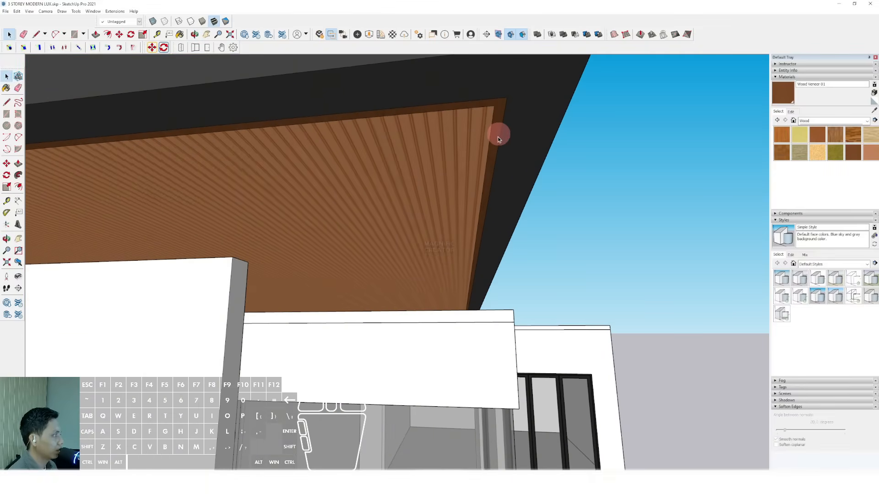
{"action": "scroll", "coordinate": [498, 137], "scroll_direction": "down", "scroll_amount": 10}
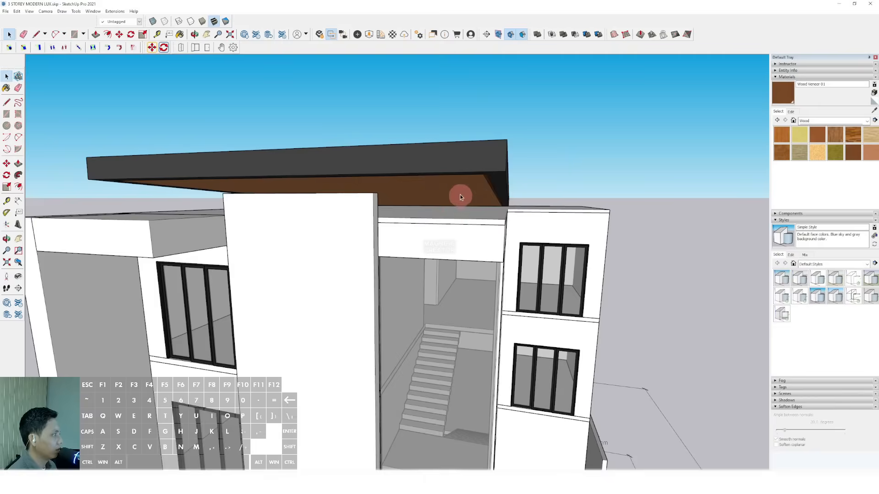
{"action": "middle_click_drag", "start_coordinate": [461, 194], "coordinate": [398, 118]}
{"action": "double_click", "coordinate": [333, 153]}
{"action": "key", "text": "space"}
{"action": "scroll", "coordinate": [350, 152], "scroll_direction": "down", "scroll_amount": 3}
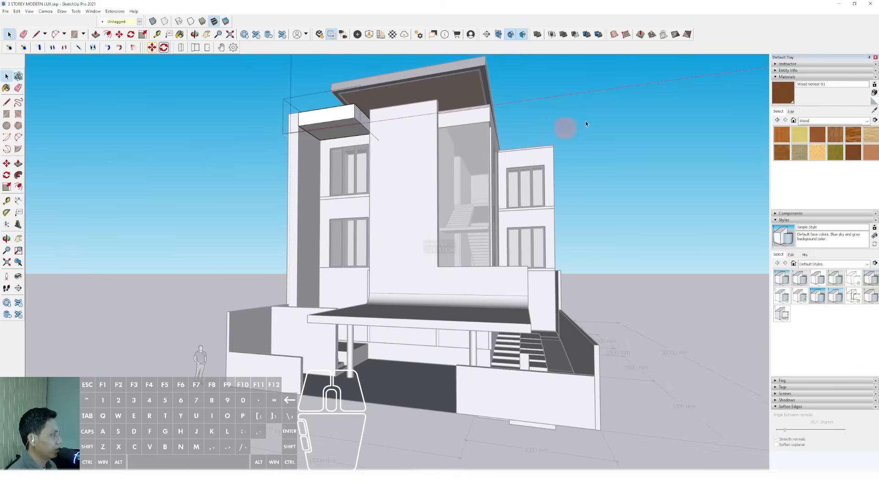
{"action": "left_click", "coordinate": [585, 125]}
{"action": "middle_click_drag", "start_coordinate": [518, 161], "coordinate": [348, 253]}
{"action": "middle_click_drag", "start_coordinate": [354, 224], "coordinate": [455, 174]}
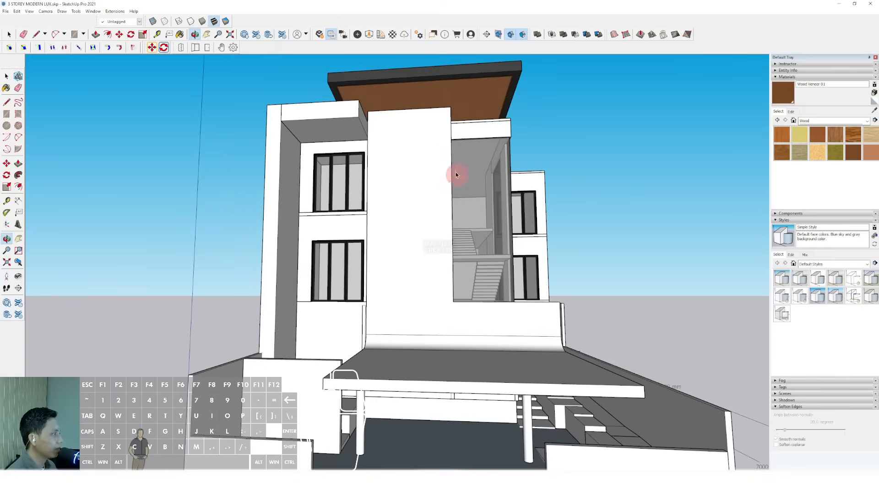
- Round the free upper corner of the tall front feature wall with an arc and remove the corner piece outside it
{"action": "scroll", "coordinate": [455, 174], "scroll_direction": "up", "scroll_amount": 5}
{"action": "left_click", "coordinate": [433, 106]}
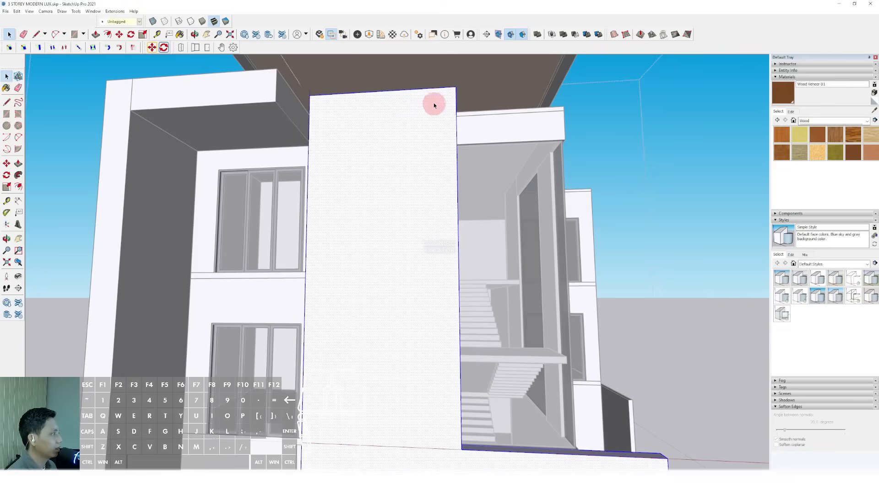
{"action": "left_click", "coordinate": [457, 117]}
{"action": "scroll", "coordinate": [453, 110], "scroll_direction": "up", "scroll_amount": 4}
{"action": "key", "text": "p"}
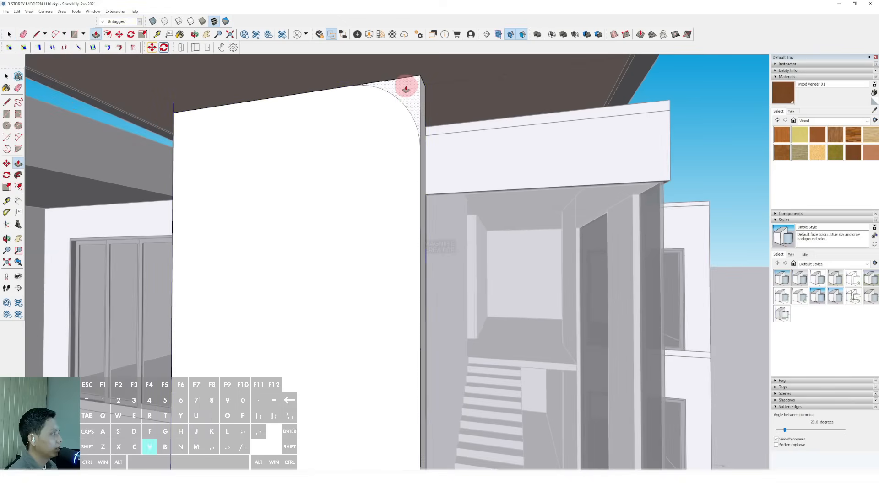
{"action": "scroll", "coordinate": [414, 107], "scroll_direction": "down", "scroll_amount": 6}
{"action": "middle_click_drag", "start_coordinate": [427, 131], "coordinate": [479, 366]}
{"action": "middle_click_drag", "start_coordinate": [427, 402], "coordinate": [316, 437]}
{"action": "scroll", "coordinate": [432, 284], "scroll_direction": "up", "scroll_amount": 4}
{"action": "middle_click_drag", "start_coordinate": [432, 284], "coordinate": [432, 108]}
{"action": "scroll", "coordinate": [427, 112], "scroll_direction": "up", "scroll_amount": 3}
{"action": "scroll", "coordinate": [390, 189], "scroll_direction": "down", "scroll_amount": 3}
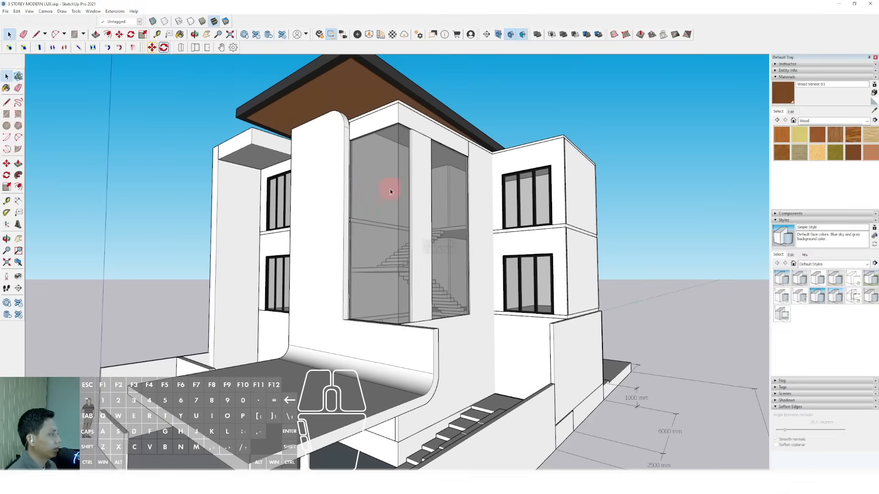
- Offset the outline of the entrance canopy's underside inward twice to form a central panel with a narrow border
{"action": "middle_click_drag", "start_coordinate": [391, 188], "coordinate": [503, 253]}
{"action": "scroll", "coordinate": [388, 269], "scroll_direction": "up", "scroll_amount": 1}
{"action": "middle_click_drag", "start_coordinate": [389, 268], "coordinate": [366, 246]}
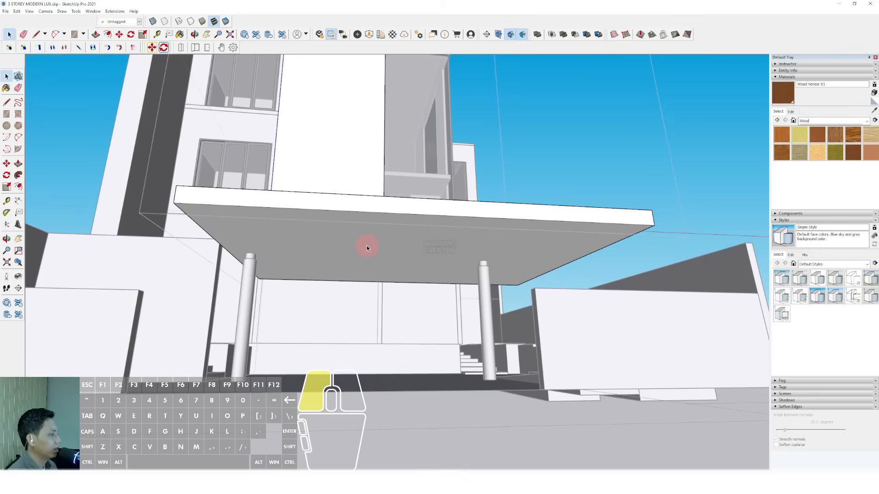
{"action": "left_click", "coordinate": [367, 246]}
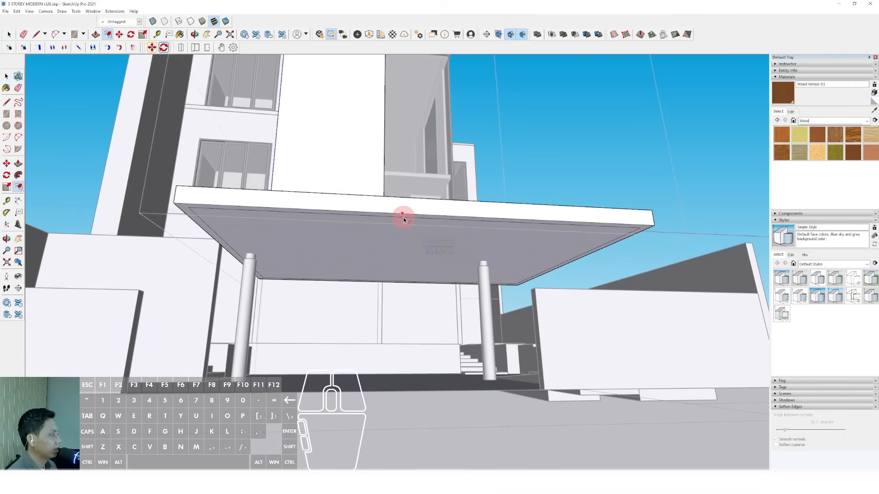
{"action": "scroll", "coordinate": [251, 224], "scroll_direction": "up", "scroll_amount": 3}
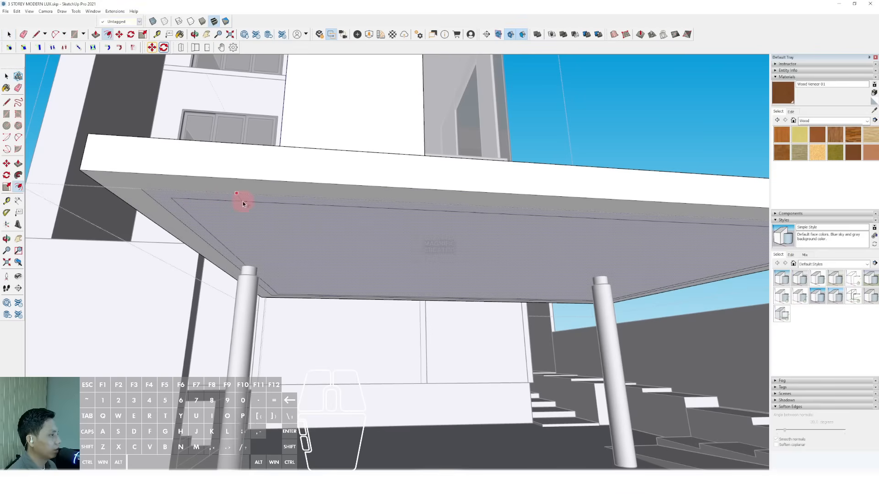
{"action": "key", "text": "space"}
{"action": "scroll", "coordinate": [369, 249], "scroll_direction": "down", "scroll_amount": 3}
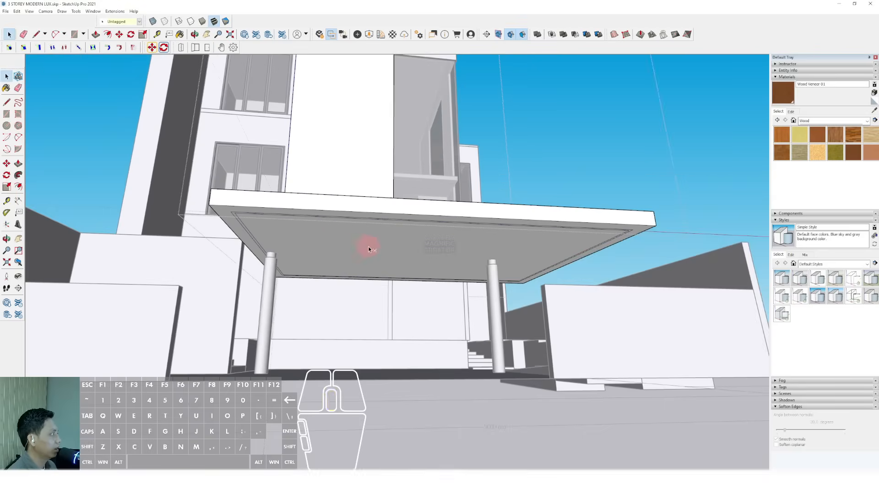
- Sample the Beadboard material from the roof soffit and paint the central panel under the entrance canopy with it
{"action": "scroll", "coordinate": [369, 249], "scroll_direction": "down", "scroll_amount": 4}
{"action": "middle_click_drag", "start_coordinate": [423, 196], "coordinate": [855, 122]}
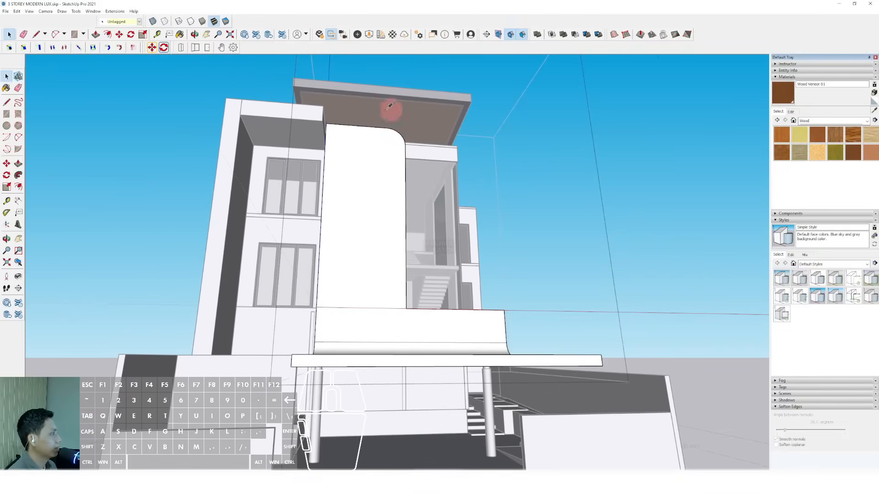
{"action": "middle_click_drag", "start_coordinate": [387, 382], "coordinate": [397, 314]}
{"action": "scroll", "coordinate": [396, 314], "scroll_direction": "up", "scroll_amount": 4}
{"action": "left_click", "coordinate": [511, 276]}
{"action": "key", "text": "space"}
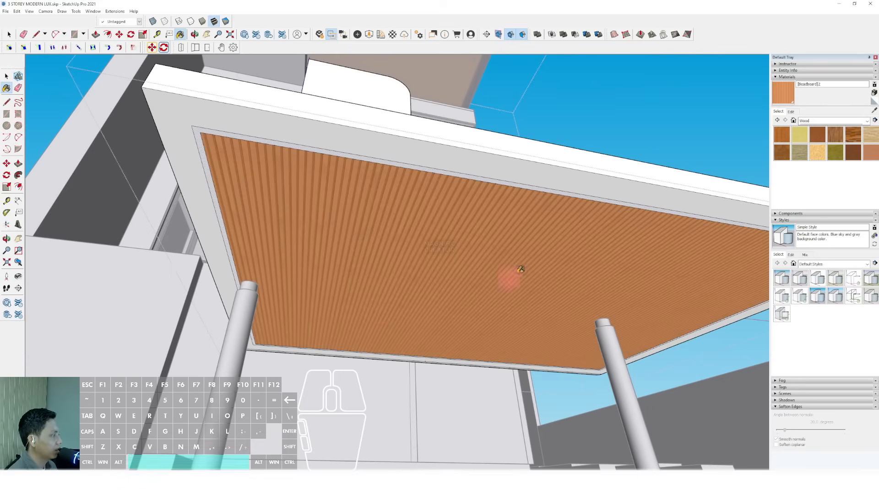
- Paint the narrow border around the canopy's soffit panel with Wood Veneer 01 and close the canopy for editing
{"action": "left_click", "coordinate": [857, 154]}
{"action": "scroll", "coordinate": [221, 136], "scroll_direction": "up", "scroll_amount": 2}
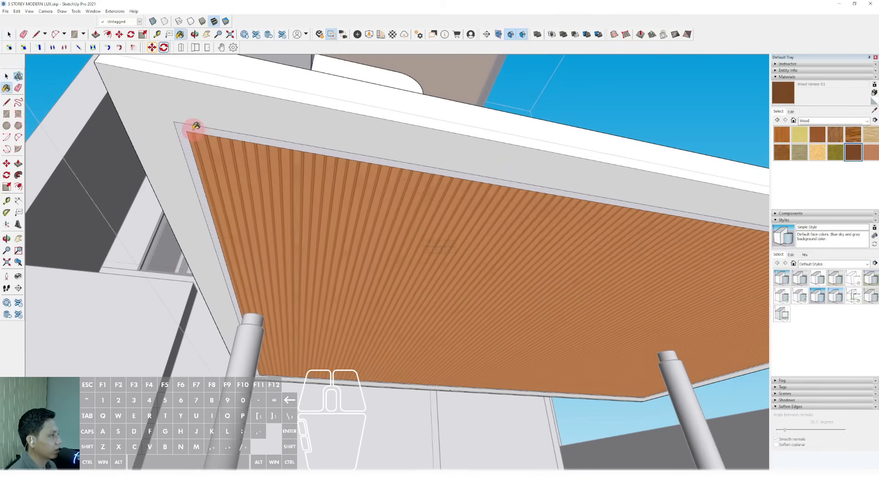
{"action": "left_click", "coordinate": [194, 128]}
{"action": "key", "text": "space"}
{"action": "scroll", "coordinate": [240, 178], "scroll_direction": "down", "scroll_amount": 4}
{"action": "middle_click_drag", "start_coordinate": [424, 218], "coordinate": [392, 232]}
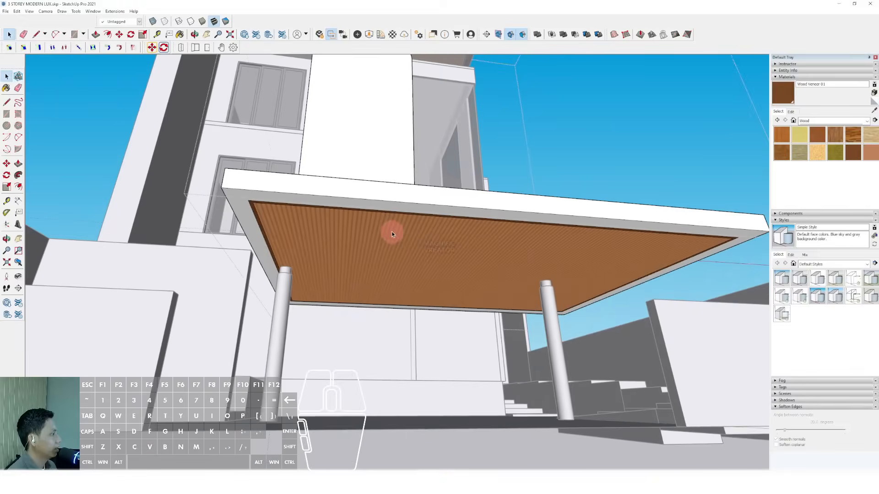
{"action": "scroll", "coordinate": [392, 232], "scroll_direction": "down", "scroll_amount": 3}
{"action": "left_click", "coordinate": [587, 141]}
{"action": "scroll", "coordinate": [462, 238], "scroll_direction": "down", "scroll_amount": 2}
{"action": "middle_click_drag", "start_coordinate": [462, 238], "coordinate": [465, 251]}
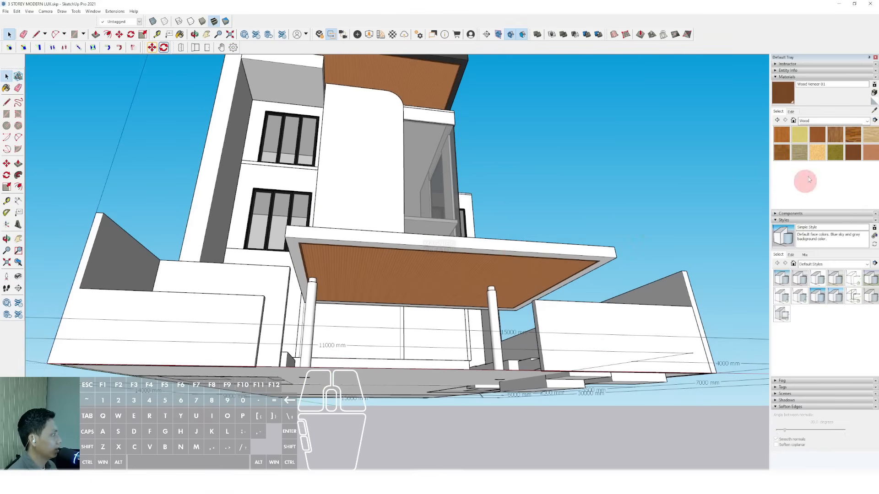
- Paint the entire entrance canopy and its connected front feature wall near-black grey from the Colors materials
{"action": "left_click", "coordinate": [862, 122]}
{"action": "left_click", "coordinate": [809, 145]}
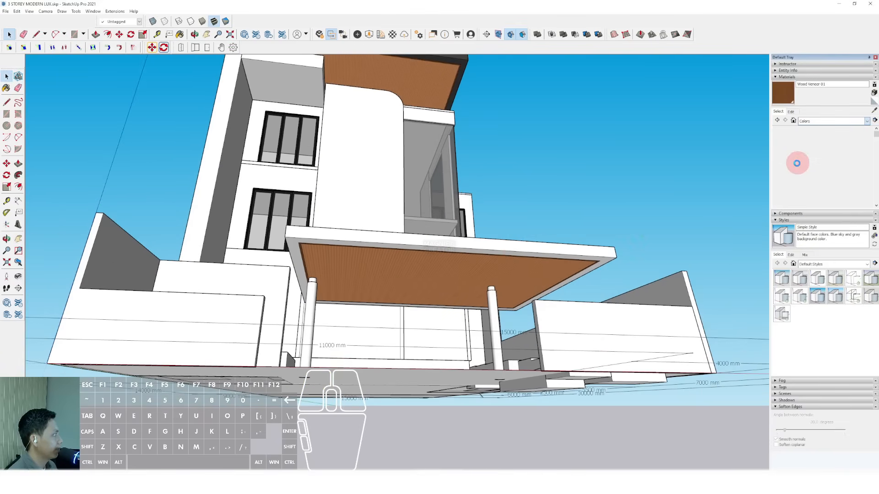
{"action": "scroll", "coordinate": [806, 177], "scroll_direction": "down", "scroll_amount": 5}
{"action": "scroll", "coordinate": [807, 177], "scroll_direction": "down", "scroll_amount": 3}
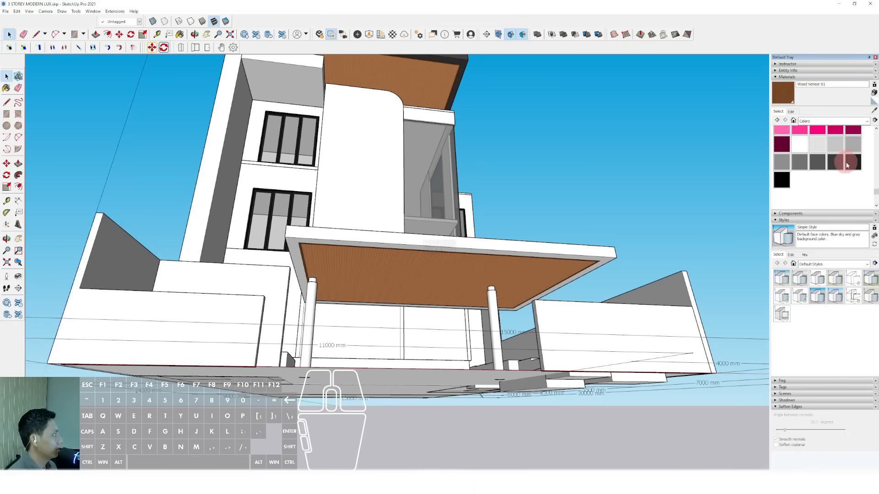
{"action": "left_click", "coordinate": [852, 163]}
{"action": "scroll", "coordinate": [331, 245], "scroll_direction": "up", "scroll_amount": 1}
{"action": "left_click", "coordinate": [341, 234]}
{"action": "scroll", "coordinate": [348, 238], "scroll_direction": "down", "scroll_amount": 1}
{"action": "mouse_move", "coordinate": [347, 238]}
{"action": "middle_mouse_down"}
{"action": "mouse_move", "coordinate": [466, 267]}
{"action": "mouse_move", "coordinate": [383, 294]}
{"action": "mouse_move", "coordinate": [390, 308]}
{"action": "mouse_move", "coordinate": [502, 290]}
{"action": "mouse_move", "coordinate": [489, 262]}
{"action": "mouse_move", "coordinate": [410, 259]}
{"action": "mouse_move", "coordinate": [353, 237]}
{"action": "mouse_move", "coordinate": [310, 278]}
{"action": "mouse_move", "coordinate": [312, 290]}
{"action": "middle_mouse_up"}
{"action": "scroll", "coordinate": [352, 237], "scroll_direction": "down", "scroll_amount": 2}
{"action": "scroll", "coordinate": [312, 290], "scroll_direction": "up", "scroll_amount": 3}
{"action": "key", "text": "space"}
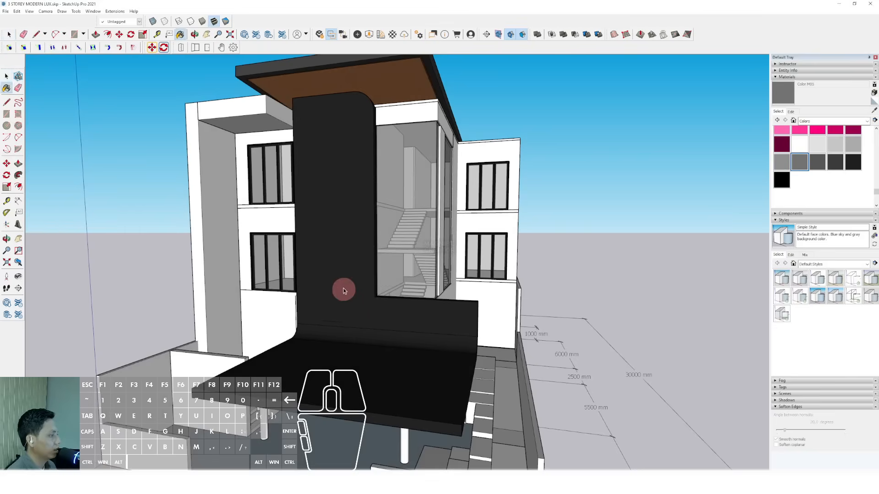
- Paint the front feature wall's face and its curved base a medium grey from the Colors materials
{"action": "triple_click", "coordinate": [347, 291]}
{"action": "key", "text": "b"}
{"action": "left_click", "coordinate": [348, 267]}
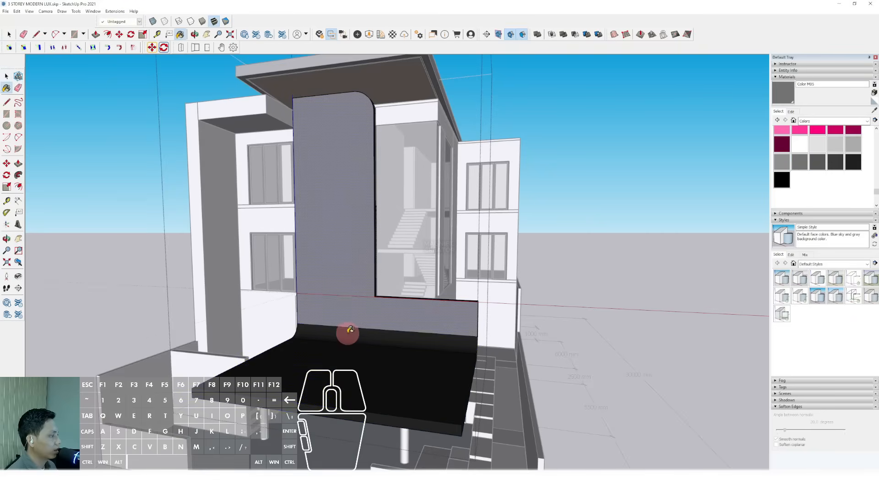
{"action": "middle_click_drag", "start_coordinate": [334, 357], "coordinate": [394, 210]}
{"action": "scroll", "coordinate": [380, 177], "scroll_direction": "up", "scroll_amount": 3}
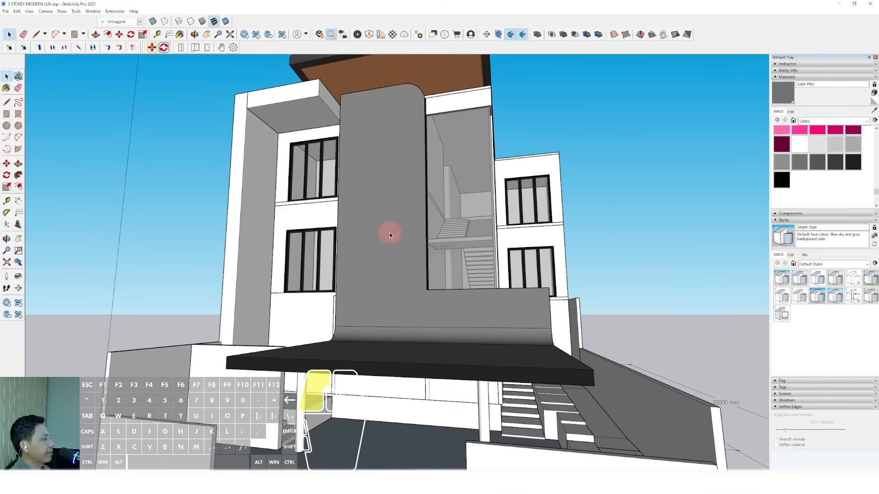
- Offset the outline of the grey L-shaped feature wall face inward to form a border around it
{"action": "triple_click", "coordinate": [389, 232]}
{"action": "left_click", "coordinate": [400, 208]}
{"action": "key", "text": "f"}
{"action": "left_click", "coordinate": [418, 166]}
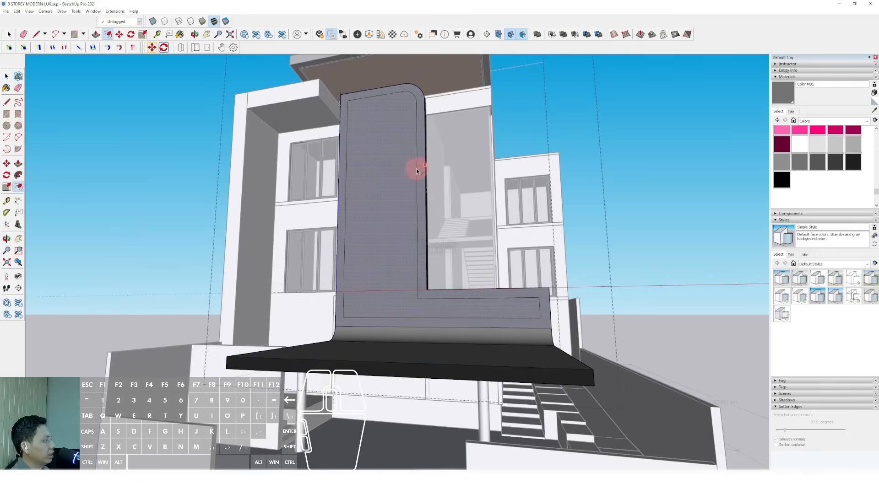
{"action": "scroll", "coordinate": [414, 165], "scroll_direction": "up", "scroll_amount": 3}
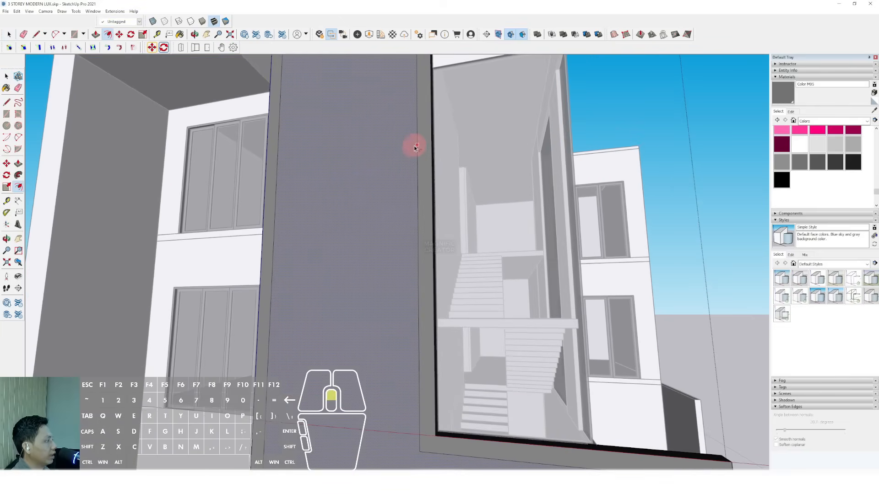
- Create a new orange material named emissive from the selected colour
{"action": "scroll", "coordinate": [415, 146], "scroll_direction": "down", "scroll_amount": 6}
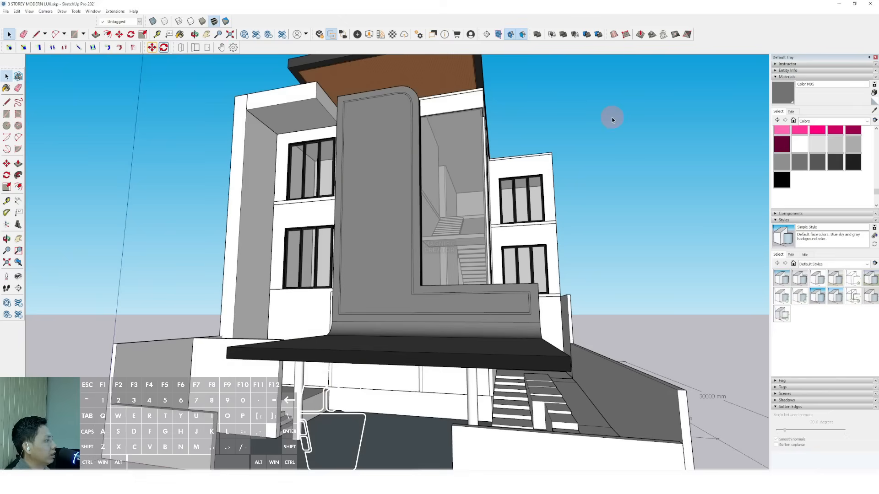
{"action": "middle_click_drag", "start_coordinate": [408, 239], "coordinate": [384, 232]}
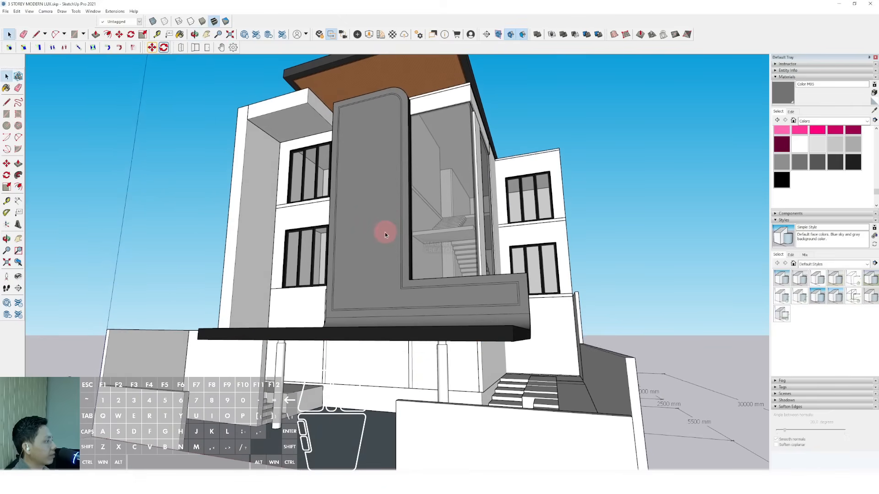
{"action": "scroll", "coordinate": [385, 232], "scroll_direction": "up", "scroll_amount": 2}
{"action": "scroll", "coordinate": [864, 140], "scroll_direction": "up", "scroll_amount": 6}
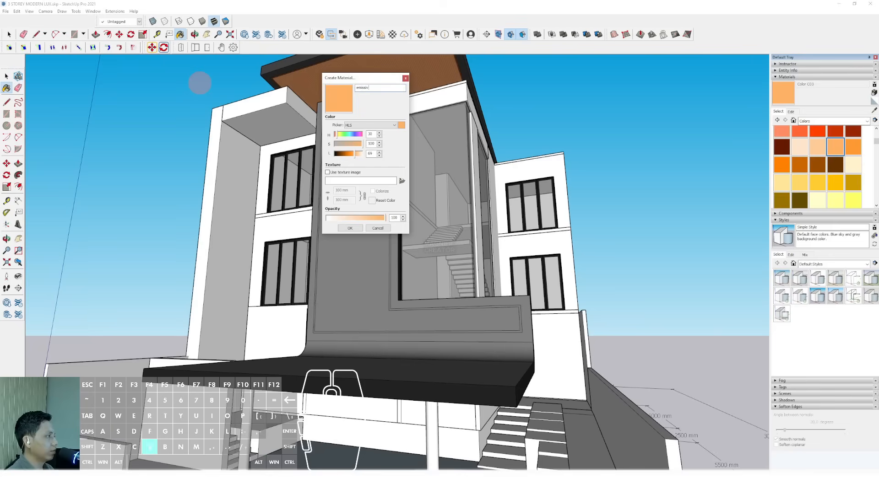
{"action": "left_click", "coordinate": [351, 229]}
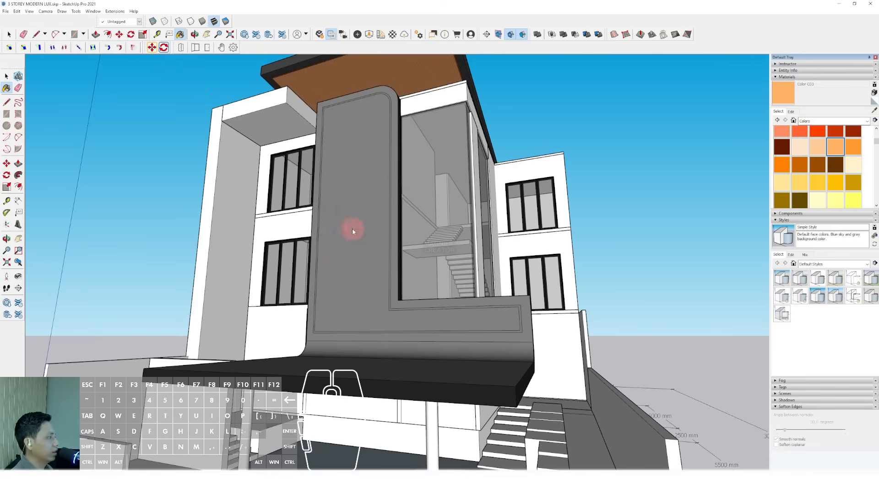
- Paint the thin border groove on the grey L-shaped facade panel with the emissive material
{"action": "left_click", "coordinate": [784, 87]}
{"action": "scroll", "coordinate": [368, 188], "scroll_direction": "up", "scroll_amount": 10}
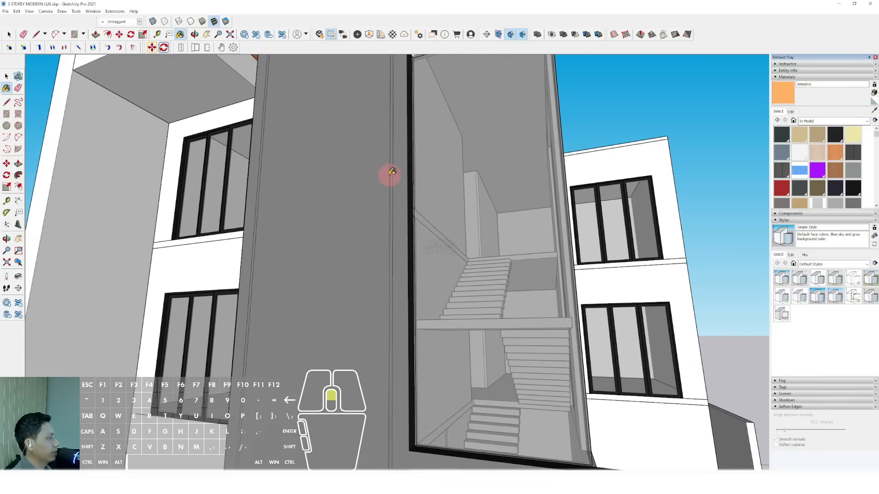
{"action": "key", "text": "space"}
{"action": "left_click", "coordinate": [391, 152]}
{"action": "key", "text": "space"}
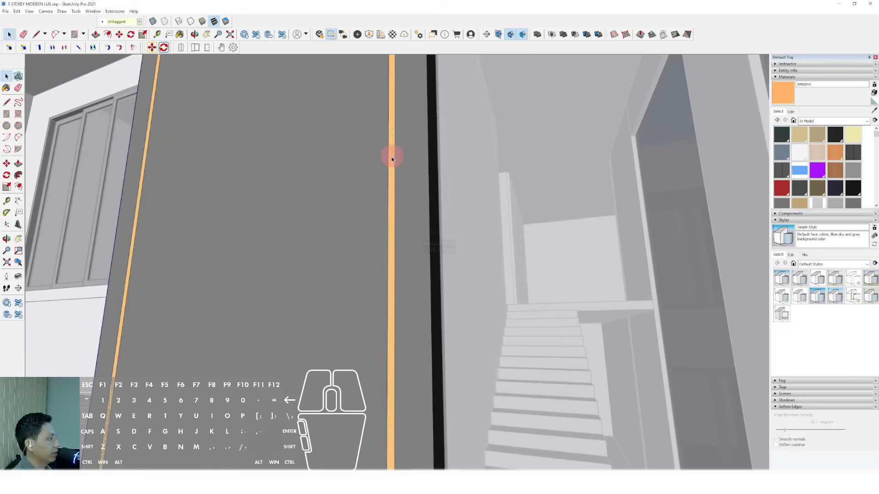
- Examine the front facade, checking the glowing border strip and the wall area around the stacked windows beside the panel
{"action": "scroll", "coordinate": [384, 183], "scroll_direction": "down", "scroll_amount": 15}
{"action": "middle_click_drag", "start_coordinate": [430, 235], "coordinate": [414, 296]}
{"action": "scroll", "coordinate": [426, 249], "scroll_direction": "down", "scroll_amount": 5}
{"action": "scroll", "coordinate": [413, 262], "scroll_direction": "up", "scroll_amount": 5}
{"action": "scroll", "coordinate": [412, 262], "scroll_direction": "up", "scroll_amount": 4}
{"action": "scroll", "coordinate": [413, 250], "scroll_direction": "down", "scroll_amount": 3}
{"action": "scroll", "coordinate": [426, 224], "scroll_direction": "down", "scroll_amount": 3}
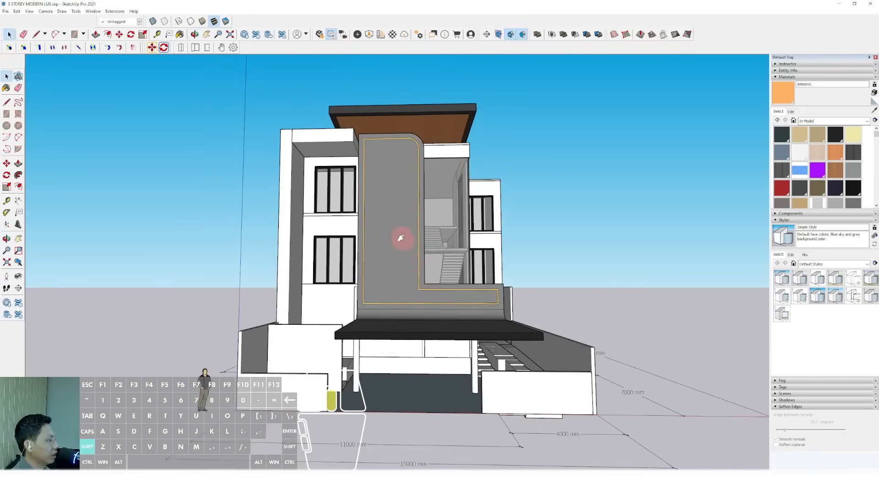
{"action": "middle_click_drag", "start_coordinate": [400, 239], "coordinate": [370, 237]}
{"action": "scroll", "coordinate": [403, 256], "scroll_direction": "up", "scroll_amount": 4}
{"action": "scroll", "coordinate": [339, 203], "scroll_direction": "down", "scroll_amount": 1}
{"action": "scroll", "coordinate": [333, 202], "scroll_direction": "up", "scroll_amount": 4}
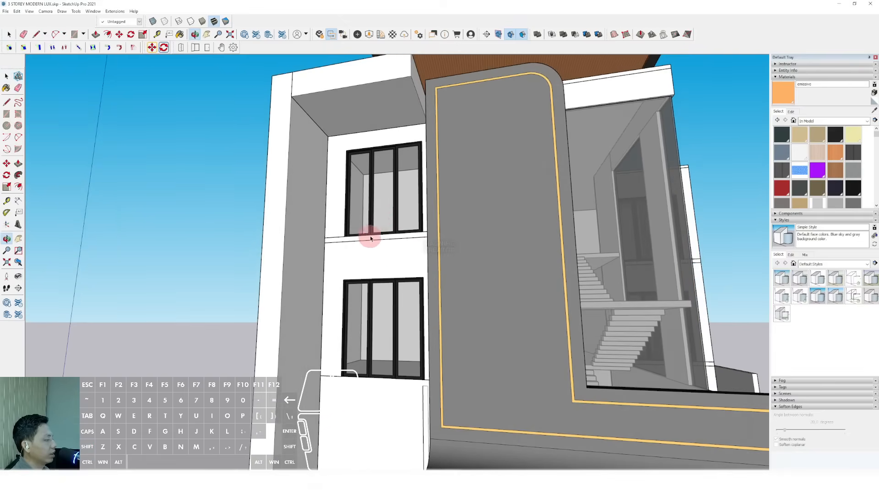
{"action": "scroll", "coordinate": [380, 238], "scroll_direction": "down", "scroll_amount": 3}
{"action": "scroll", "coordinate": [403, 256], "scroll_direction": "down", "scroll_amount": 2}
- Draw a rectangle on the wall between the upper and lower windows beside the panel and extrude it outward into a box
{"action": "scroll", "coordinate": [406, 141], "scroll_direction": "up", "scroll_amount": 6}
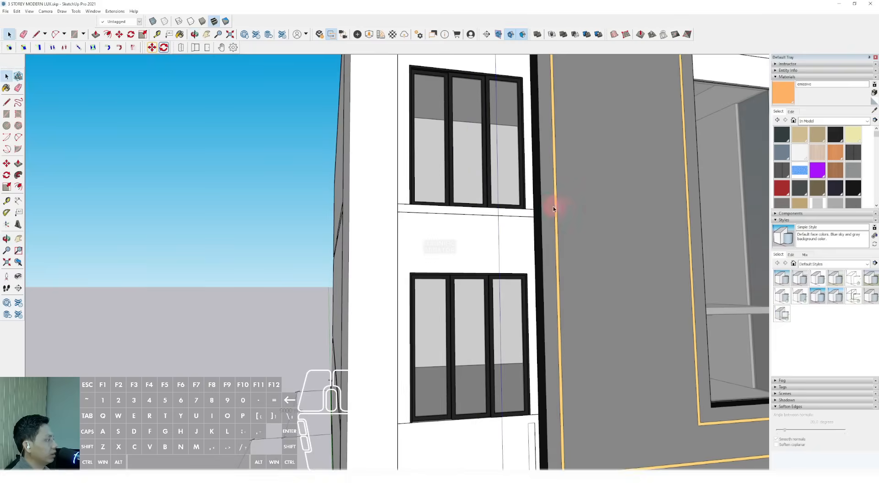
{"action": "key", "text": "r"}
{"action": "middle_click_drag", "start_coordinate": [553, 209], "coordinate": [529, 209]}
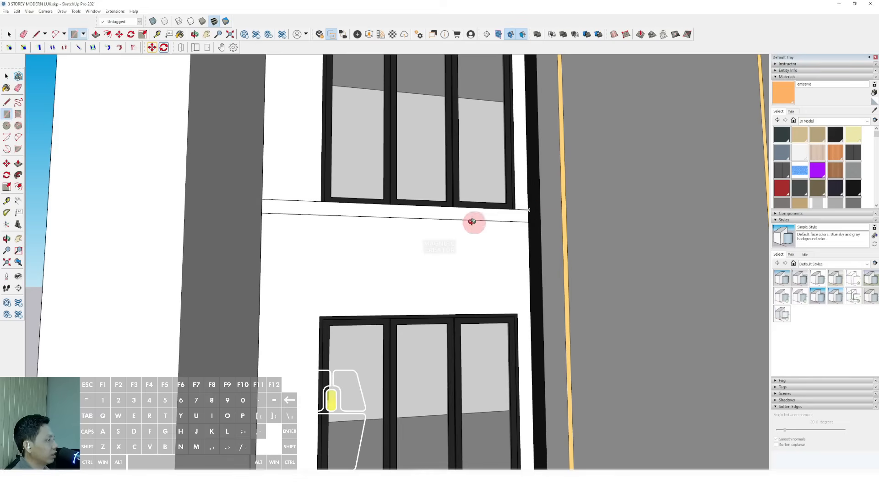
{"action": "scroll", "coordinate": [303, 240], "scroll_direction": "down", "scroll_amount": 2}
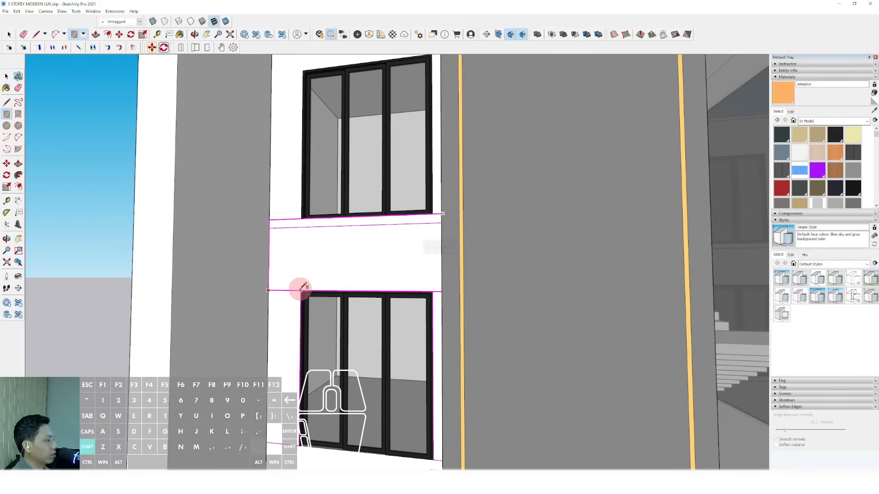
{"action": "mouse_move", "coordinate": [278, 256]}
{"action": "middle_mouse_down"}
{"action": "mouse_move", "coordinate": [222, 267]}
{"action": "mouse_move", "coordinate": [289, 252]}
{"action": "middle_mouse_up"}
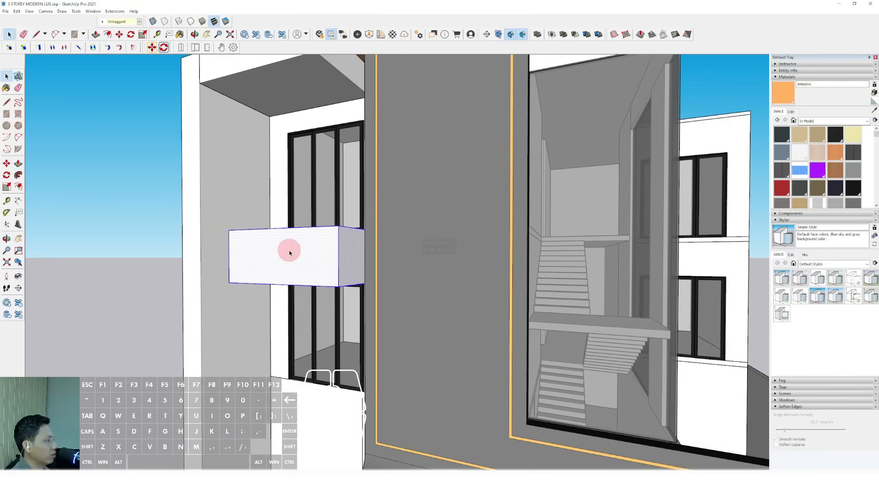
{"action": "scroll", "coordinate": [302, 249], "scroll_direction": "down", "scroll_amount": 5}
{"action": "scroll", "coordinate": [305, 237], "scroll_direction": "up", "scroll_amount": 6}
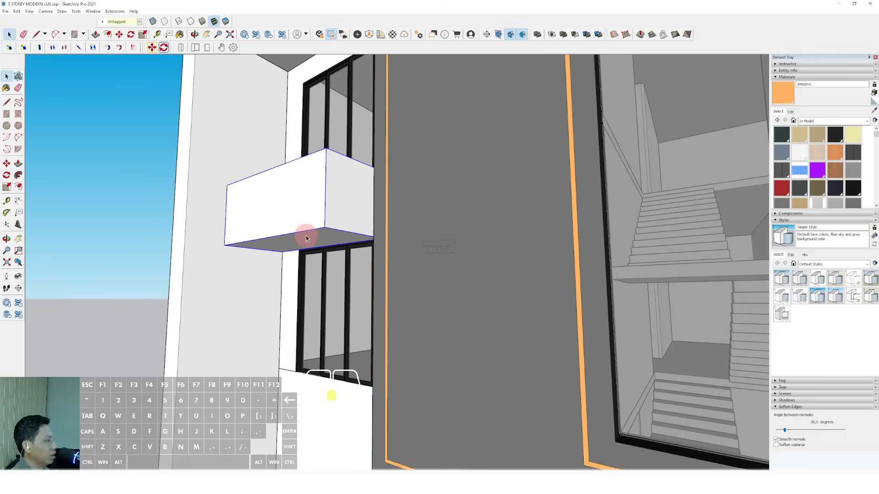
- Edit the new box and move its bottom front edge back toward the wall so the front face slants
{"action": "double_click", "coordinate": [306, 235]}
{"action": "middle_click_drag", "start_coordinate": [311, 229], "coordinate": [306, 234]}
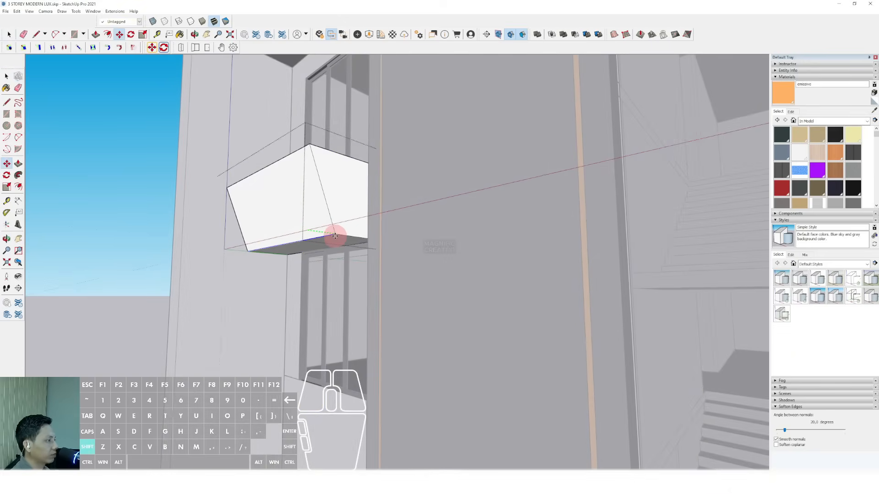
{"action": "key", "text": "space"}
{"action": "scroll", "coordinate": [336, 233], "scroll_direction": "down", "scroll_amount": 5}
{"action": "left_click", "coordinate": [246, 211]}
- Copy the slanted box straight down to the wall area below the lower window
{"action": "middle_click_drag", "start_coordinate": [249, 212], "coordinate": [474, 242]}
{"action": "scroll", "coordinate": [426, 280], "scroll_direction": "up", "scroll_amount": 2}
{"action": "middle_click_drag", "start_coordinate": [412, 282], "coordinate": [522, 265], "text": "shift"}
{"action": "scroll", "coordinate": [394, 261], "scroll_direction": "up", "scroll_amount": 2}
{"action": "middle_click_drag", "start_coordinate": [376, 262], "coordinate": [457, 220]}
{"action": "left_click", "coordinate": [427, 179]}
{"action": "scroll", "coordinate": [437, 205], "scroll_direction": "up", "scroll_amount": 2}
{"action": "scroll", "coordinate": [440, 219], "scroll_direction": "up", "scroll_amount": 1}
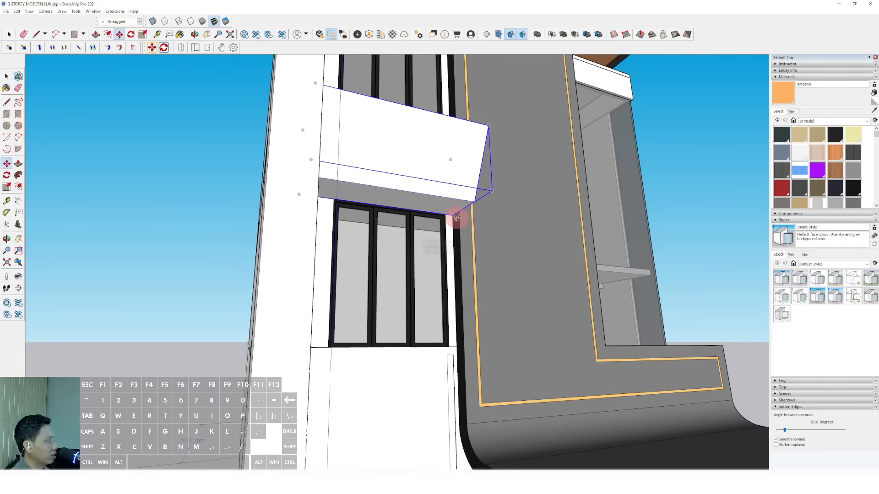
{"action": "left_click", "coordinate": [465, 208]}
{"action": "left_click", "coordinate": [439, 427], "text": "shift"}
- Align the copied box's top back corner with the wall corner at the lower window's base
{"action": "scroll", "coordinate": [467, 334], "scroll_direction": "up", "scroll_amount": 2}
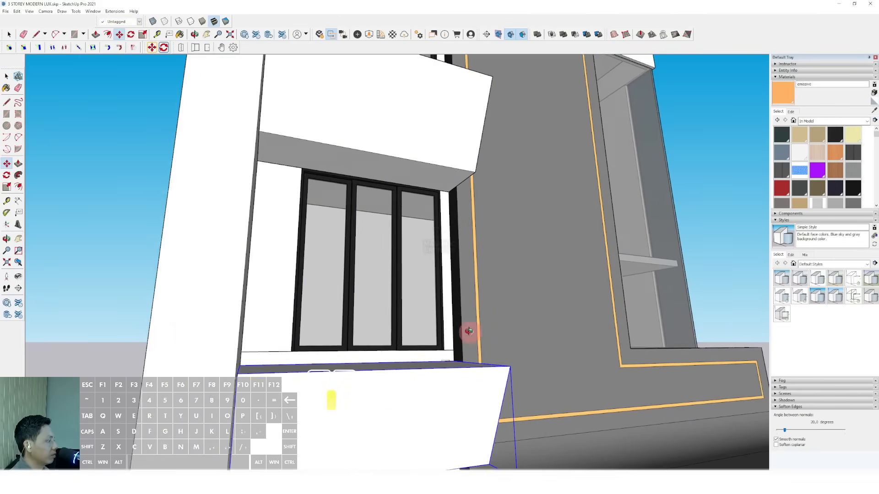
{"action": "middle_click_drag", "start_coordinate": [467, 334], "coordinate": [447, 382]}
{"action": "scroll", "coordinate": [446, 382], "scroll_direction": "up", "scroll_amount": 2}
{"action": "scroll", "coordinate": [446, 381], "scroll_direction": "up", "scroll_amount": 3}
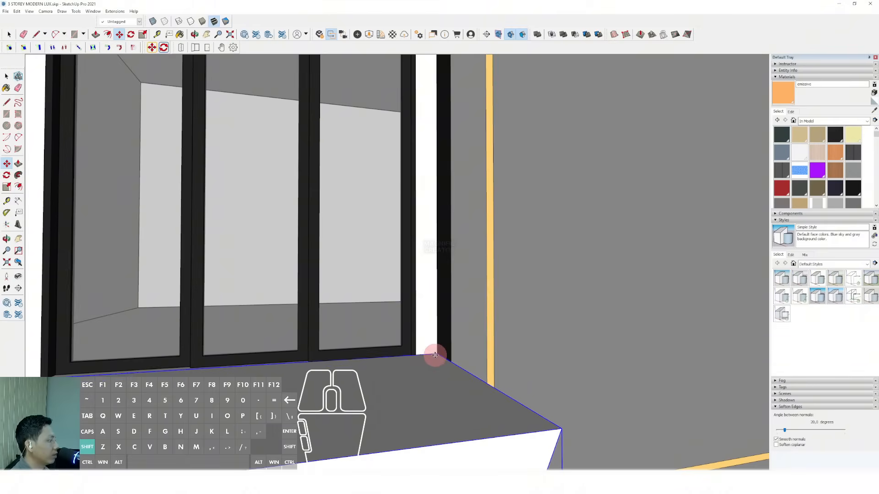
{"action": "key", "text": "shift"}
{"action": "left_click", "coordinate": [436, 359], "text": "shift"}
{"action": "key", "text": "space"}
- Select the original slanted box and align its top back corner with the base of the upper window
{"action": "scroll", "coordinate": [424, 358], "scroll_direction": "down", "scroll_amount": 8}
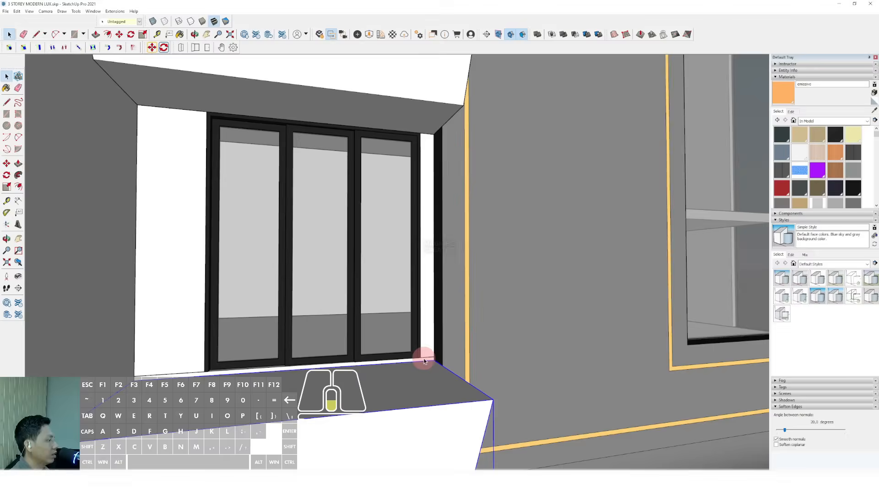
{"action": "middle_click_drag", "start_coordinate": [448, 321], "coordinate": [453, 392], "text": "shift"}
{"action": "scroll", "coordinate": [435, 269], "scroll_direction": "up", "scroll_amount": 2}
{"action": "left_click", "coordinate": [435, 269]}
{"action": "middle_click_drag", "start_coordinate": [435, 269], "coordinate": [453, 285]}
{"action": "scroll", "coordinate": [437, 239], "scroll_direction": "up", "scroll_amount": 4}
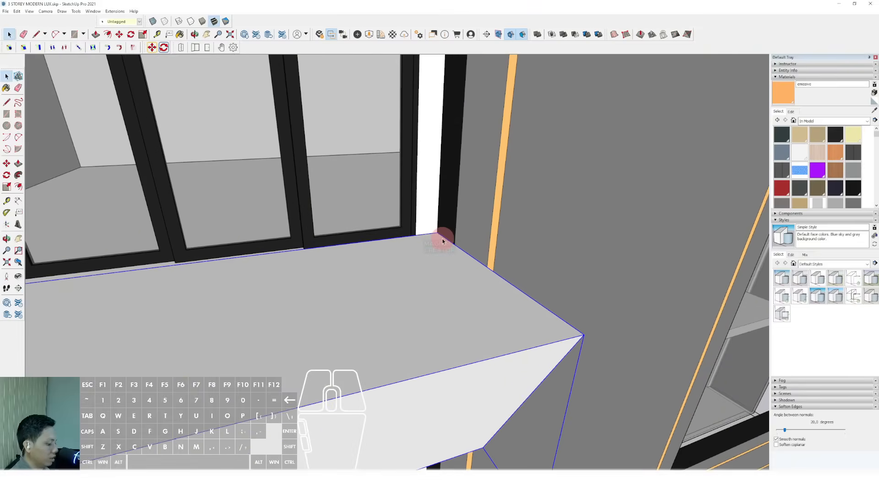
{"action": "key", "text": "m"}
{"action": "scroll", "coordinate": [438, 234], "scroll_direction": "down", "scroll_amount": 10}
{"action": "key", "text": "space"}
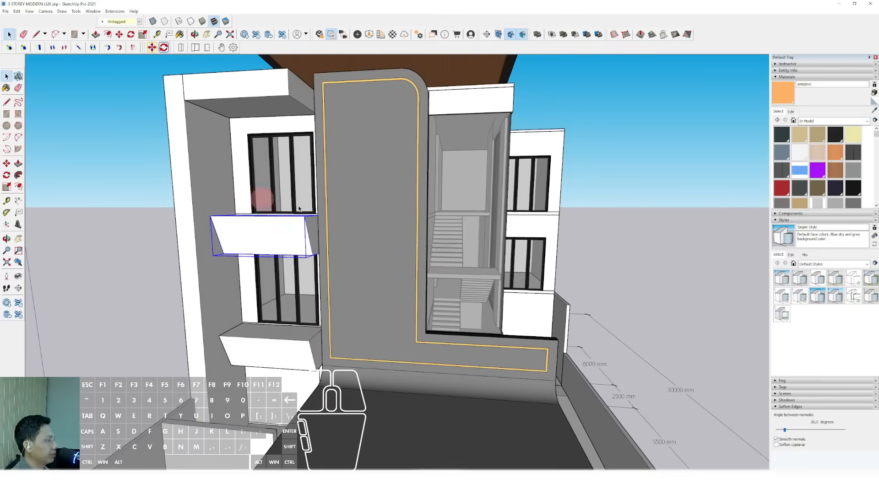
- Edit the overhang above the top window and extend its front face outward past the side wall
{"action": "scroll", "coordinate": [299, 210], "scroll_direction": "down", "scroll_amount": 2}
{"action": "middle_click_drag", "start_coordinate": [308, 224], "coordinate": [297, 151]}
{"action": "scroll", "coordinate": [273, 142], "scroll_direction": "up", "scroll_amount": 3}
{"action": "scroll", "coordinate": [306, 163], "scroll_direction": "down", "scroll_amount": 2}
{"action": "scroll", "coordinate": [276, 118], "scroll_direction": "up", "scroll_amount": 3}
{"action": "triple_click", "coordinate": [271, 114]}
{"action": "scroll", "coordinate": [276, 103], "scroll_direction": "down", "scroll_amount": 2}
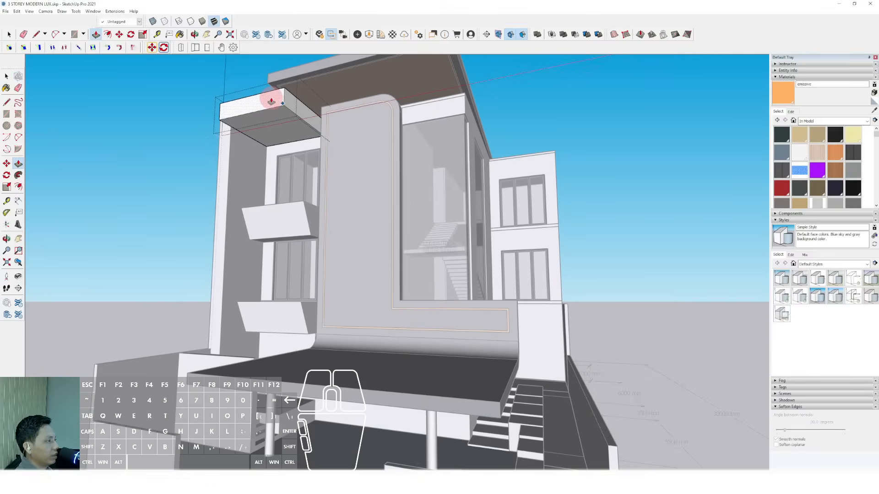
- Move the top overhang's bottom front edge inward so its front slants like the boxes below
{"action": "scroll", "coordinate": [273, 108], "scroll_direction": "up", "scroll_amount": 2}
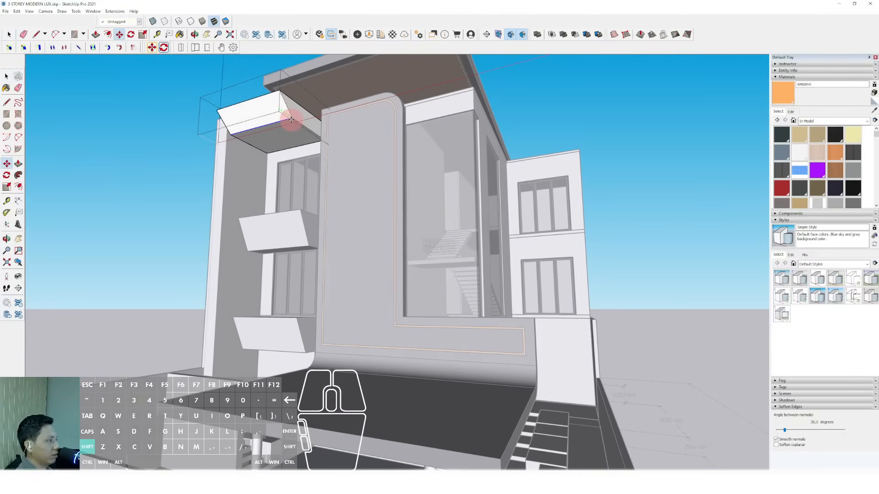
{"action": "left_click", "coordinate": [291, 120], "text": "shift"}
{"action": "key", "text": "space"}
{"action": "scroll", "coordinate": [292, 140], "scroll_direction": "down", "scroll_amount": 3}
{"action": "left_click", "coordinate": [531, 125]}
{"action": "scroll", "coordinate": [293, 161], "scroll_direction": "up", "scroll_amount": 2}
{"action": "middle_click_drag", "start_coordinate": [302, 160], "coordinate": [354, 208]}
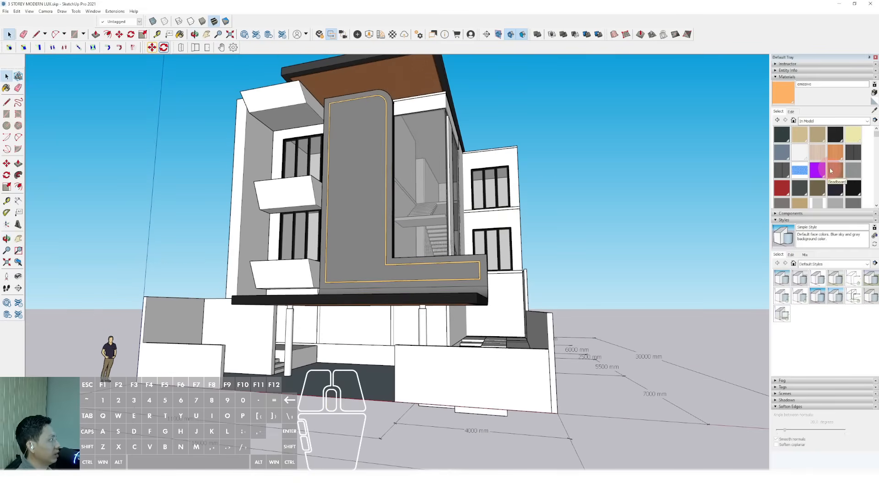
- Pick a grey from the Colors collection and paint the top overhang and both slanted boxes with it
{"action": "scroll", "coordinate": [830, 170], "scroll_direction": "down", "scroll_amount": 3}
{"action": "left_click", "coordinate": [853, 122]}
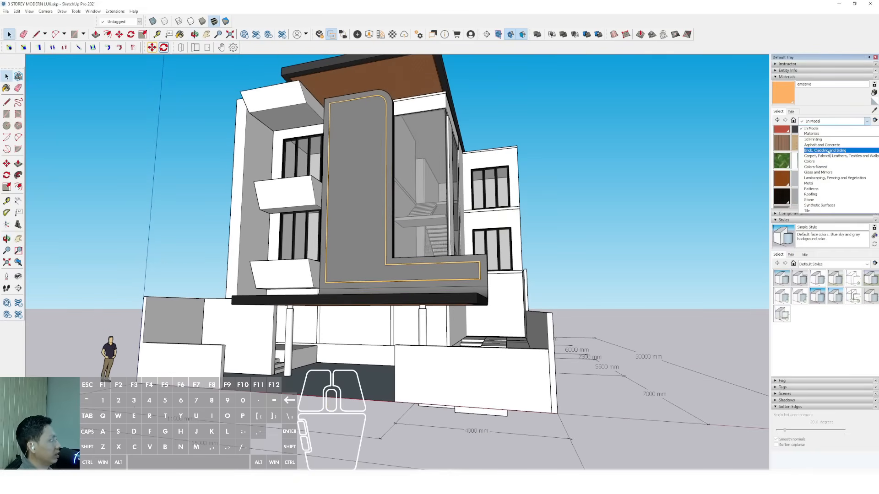
{"action": "left_click", "coordinate": [815, 163]}
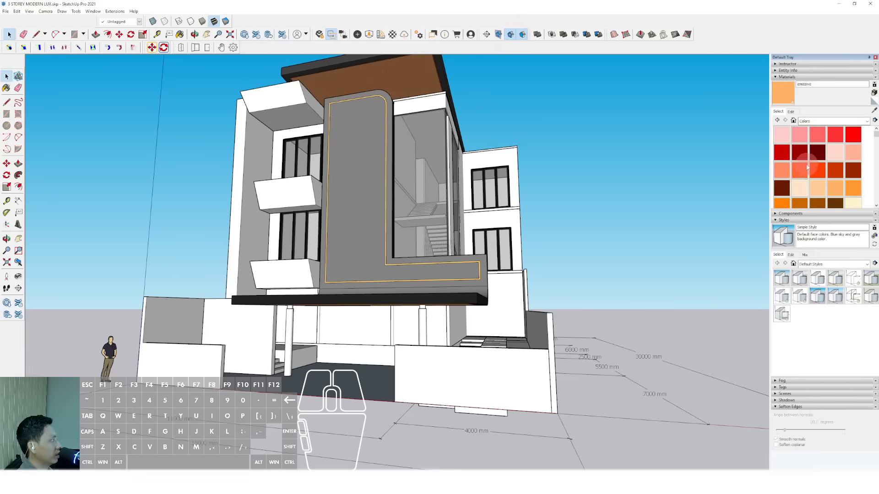
{"action": "scroll", "coordinate": [807, 168], "scroll_direction": "down", "scroll_amount": 10}
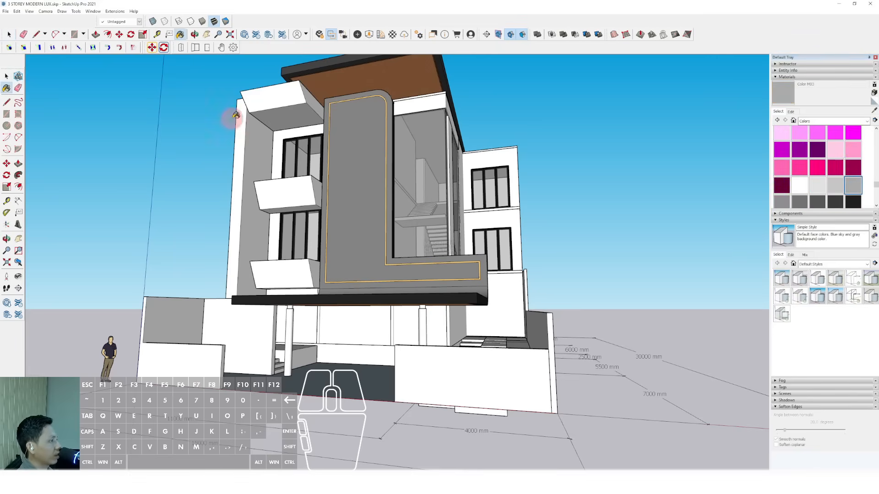
{"action": "middle_click_drag", "start_coordinate": [235, 115], "coordinate": [295, 94]}
{"action": "left_click", "coordinate": [294, 94]}
{"action": "left_click", "coordinate": [316, 210]}
{"action": "left_click", "coordinate": [310, 298]}
{"action": "mouse_move", "coordinate": [310, 298]}
{"action": "middle_mouse_down"}
{"action": "mouse_move", "coordinate": [356, 266]}
{"action": "mouse_move", "coordinate": [367, 243]}
{"action": "mouse_move", "coordinate": [664, 183]}
{"action": "middle_mouse_up"}
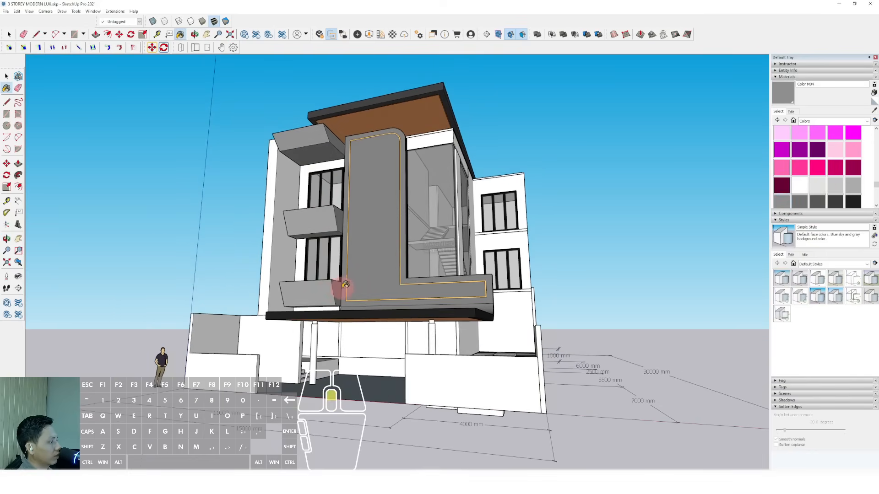
{"action": "scroll", "coordinate": [345, 284], "scroll_direction": "up", "scroll_amount": 4}
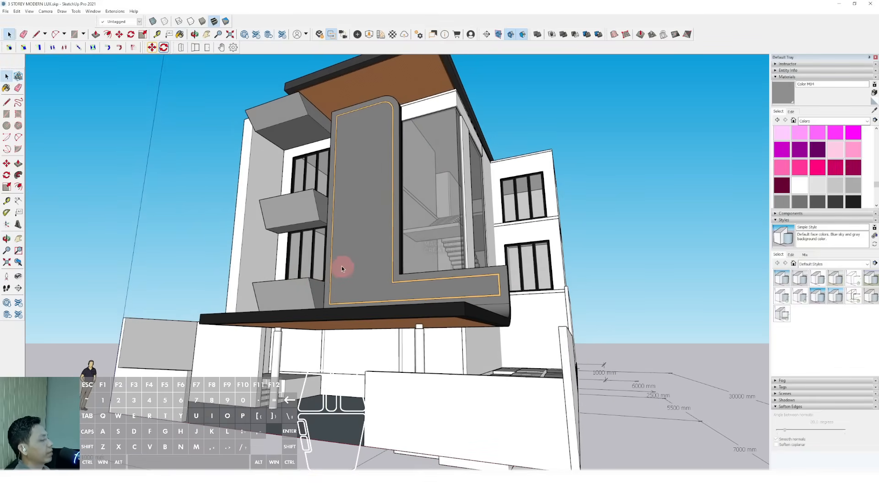
- Paint both carport columns with the dark grey Color M07
{"action": "middle_click_drag", "start_coordinate": [341, 266], "coordinate": [410, 312]}
{"action": "key", "text": "space"}
{"action": "scroll", "coordinate": [449, 398], "scroll_direction": "up", "scroll_amount": 4}
{"action": "middle_click_drag", "start_coordinate": [448, 399], "coordinate": [439, 340], "text": "shift"}
{"action": "scroll", "coordinate": [459, 338], "scroll_direction": "down", "scroll_amount": 3}
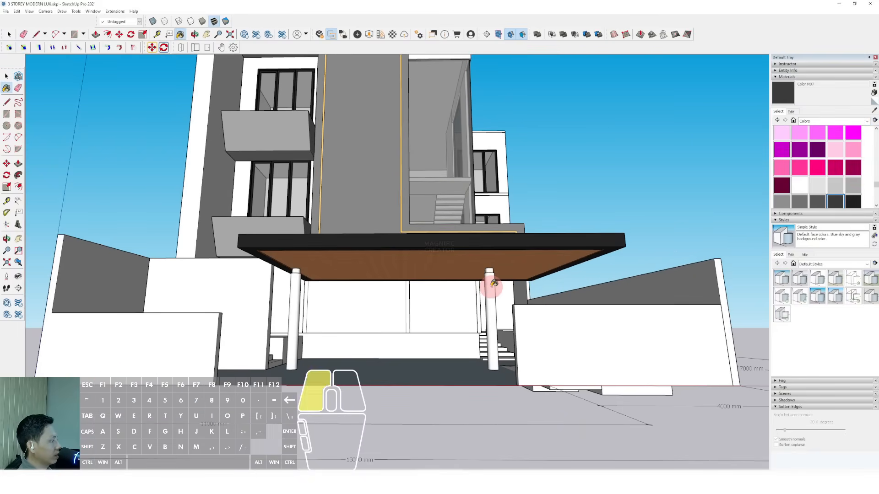
{"action": "scroll", "coordinate": [301, 289], "scroll_direction": "down", "scroll_amount": 3}
{"action": "middle_click_drag", "start_coordinate": [301, 289], "coordinate": [349, 320]}
{"action": "scroll", "coordinate": [350, 321], "scroll_direction": "down", "scroll_amount": 3}
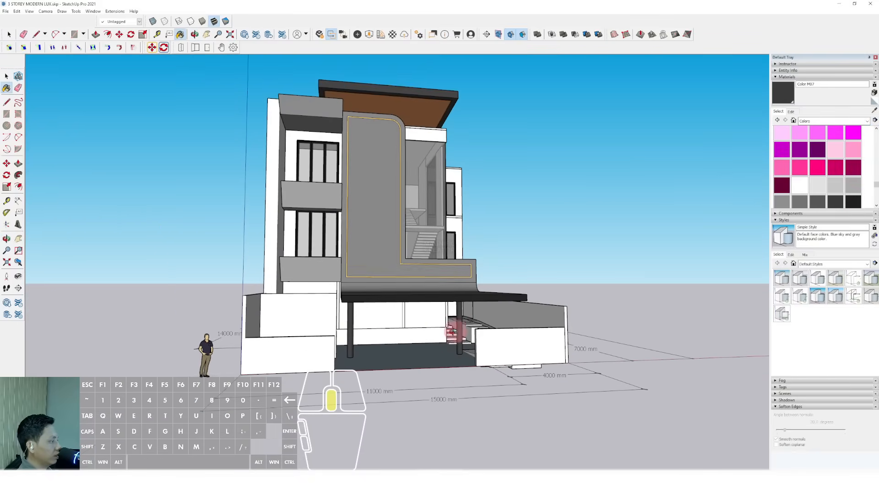
- Copy the carport column near the stairs forward toward the front edge of the canopy
{"action": "middle_click_drag", "start_coordinate": [455, 332], "coordinate": [504, 388]}
{"action": "scroll", "coordinate": [432, 351], "scroll_direction": "up", "scroll_amount": 4}
{"action": "mouse_move", "coordinate": [432, 351]}
{"action": "middle_mouse_down", "text": "shift"}
{"action": "mouse_move", "coordinate": [423, 337]}
{"action": "mouse_move", "coordinate": [557, 298]}
{"action": "mouse_move", "coordinate": [551, 308]}
{"action": "middle_mouse_up", "text": "shift"}
{"action": "key", "text": "space"}
{"action": "scroll", "coordinate": [462, 300], "scroll_direction": "up", "scroll_amount": 6}
{"action": "left_click", "coordinate": [454, 295]}
{"action": "scroll", "coordinate": [451, 297], "scroll_direction": "down", "scroll_amount": 3}
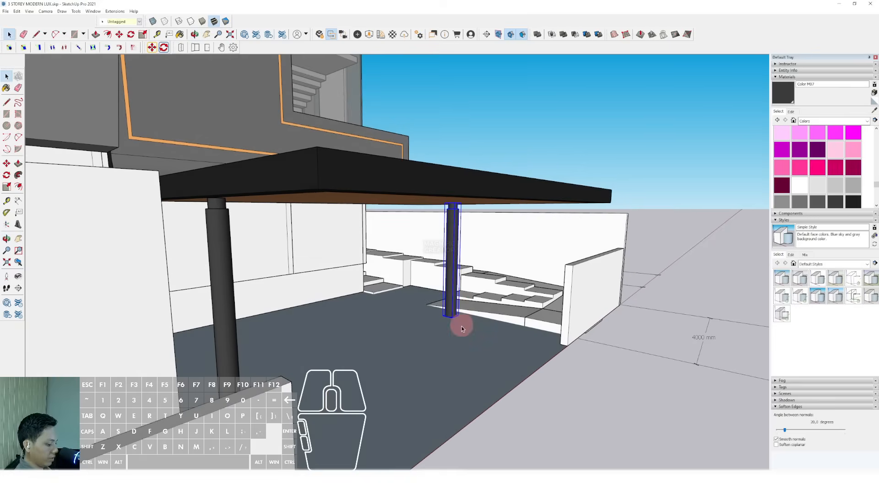
{"action": "left_click", "coordinate": [453, 330]}
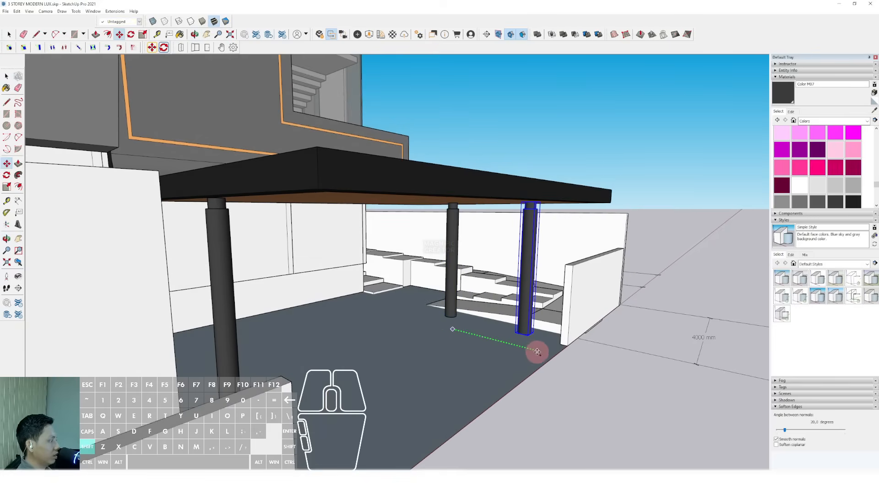
{"action": "mouse_move", "coordinate": [518, 329]}
{"action": "middle_mouse_down"}
{"action": "mouse_move", "coordinate": [353, 286]}
{"action": "mouse_move", "coordinate": [473, 288]}
{"action": "mouse_move", "coordinate": [507, 328]}
{"action": "middle_mouse_up"}
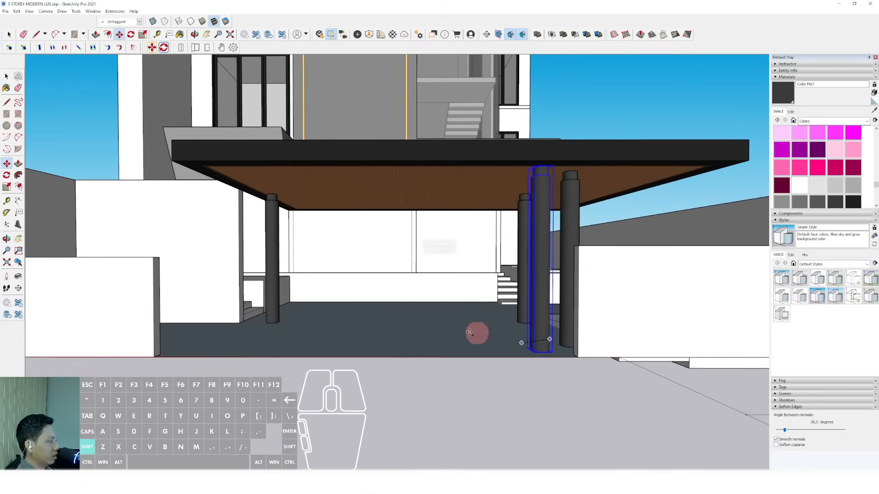
- Copy the carport column on the side opposite the stairs forward under the canopy
{"action": "middle_click_drag", "start_coordinate": [408, 327], "coordinate": [267, 343]}
{"action": "key", "text": "m"}
{"action": "left_click", "coordinate": [281, 338]}
{"action": "scroll", "coordinate": [268, 351], "scroll_direction": "down", "scroll_amount": 3}
{"action": "key", "text": "space"}
{"action": "scroll", "coordinate": [264, 329], "scroll_direction": "up", "scroll_amount": 2}
{"action": "left_click", "coordinate": [268, 330]}
{"action": "left_click", "coordinate": [284, 348]}
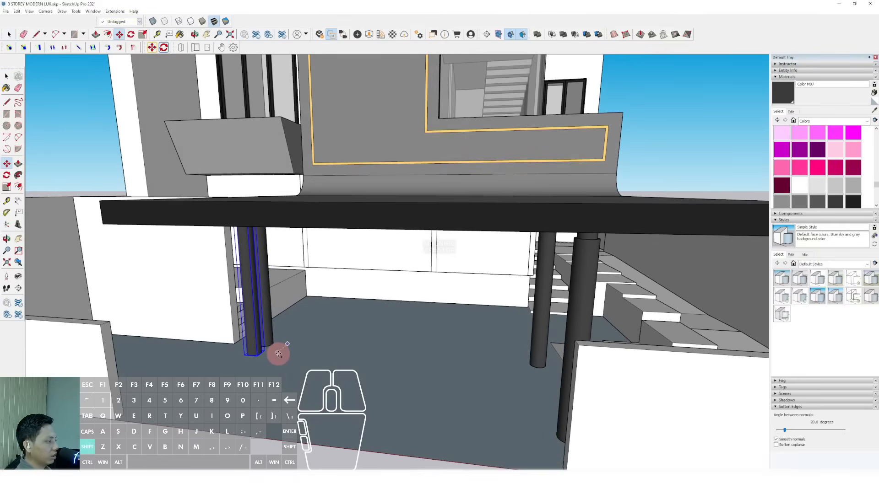
{"action": "scroll", "coordinate": [281, 349], "scroll_direction": "down", "scroll_amount": 2}
{"action": "key", "text": "shift"}
{"action": "middle_click_drag", "start_coordinate": [324, 323], "coordinate": [403, 280]}
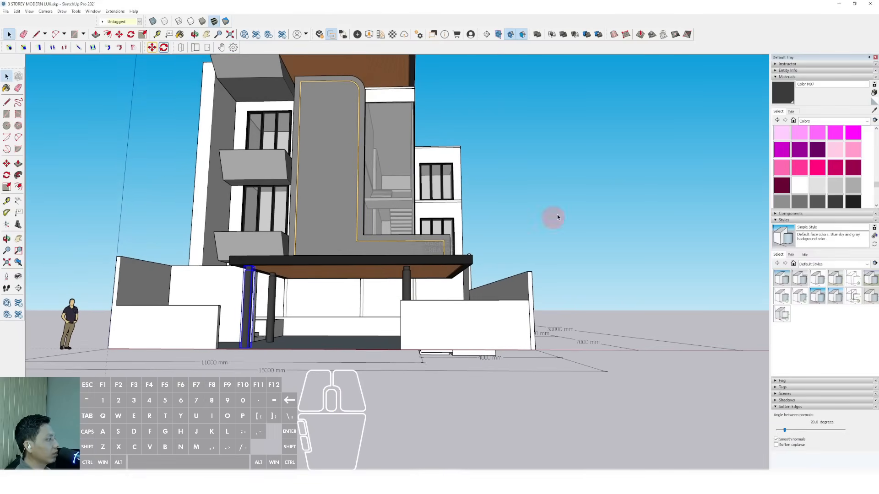
- Delete all four columns under the carport canopy
{"action": "scroll", "coordinate": [335, 284], "scroll_direction": "up", "scroll_amount": 5}
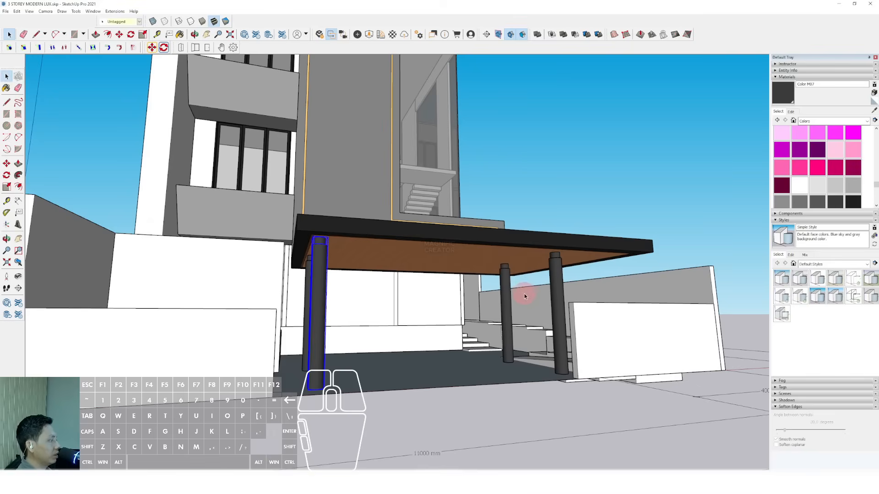
{"action": "left_click", "coordinate": [554, 286]}
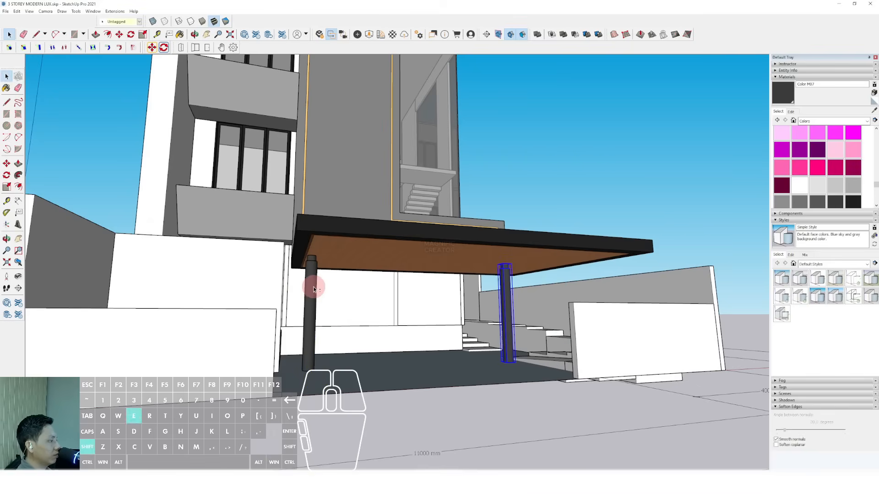
{"action": "scroll", "coordinate": [314, 289], "scroll_direction": "down", "scroll_amount": 10}
{"action": "scroll", "coordinate": [251, 337], "scroll_direction": "up", "scroll_amount": 8}
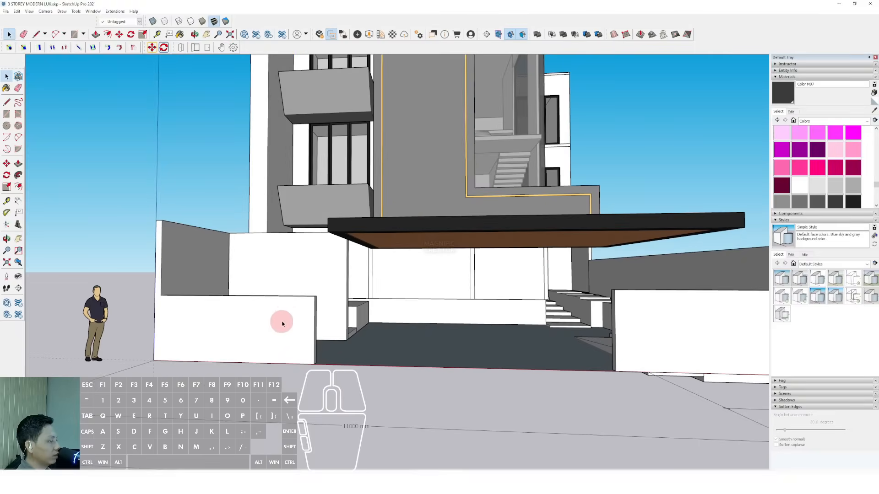
- Push the end face of the low front wall opposite the stairs back to the side wall to remove it
{"action": "left_click", "coordinate": [282, 324]}
{"action": "scroll", "coordinate": [286, 315], "scroll_direction": "up", "scroll_amount": 5}
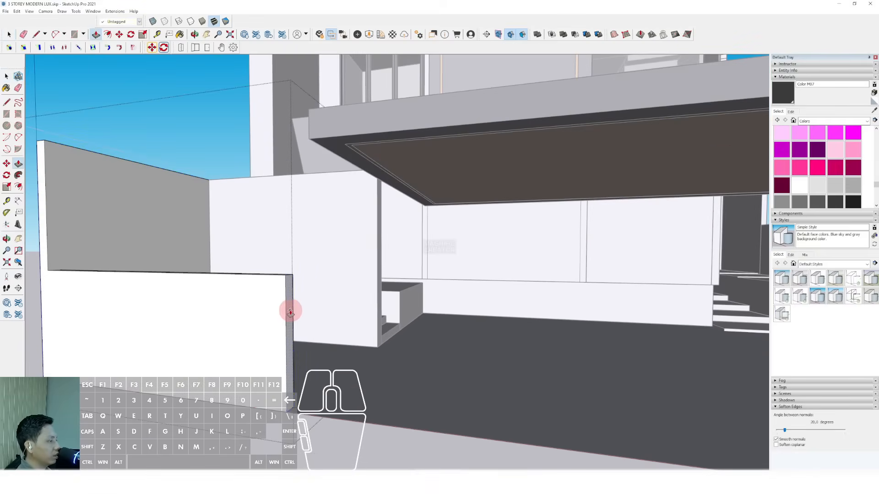
{"action": "left_click", "coordinate": [290, 312]}
{"action": "left_click", "coordinate": [122, 234]}
{"action": "scroll", "coordinate": [172, 232], "scroll_direction": "down", "scroll_amount": 5}
{"action": "key", "text": "space"}
{"action": "left_click", "coordinate": [174, 146]}
{"action": "scroll", "coordinate": [191, 261], "scroll_direction": "up", "scroll_amount": 2}
{"action": "middle_click_drag", "start_coordinate": [190, 261], "coordinate": [280, 282]}
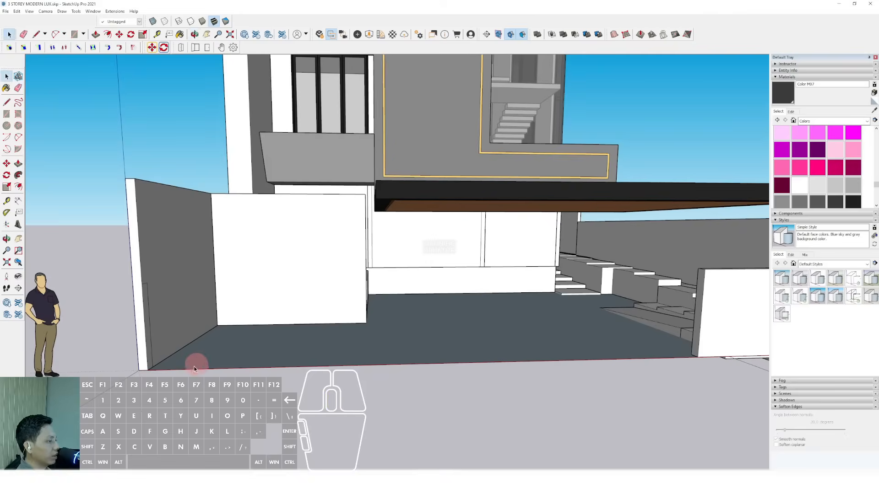
- Draw a tall rectangle across the carport front from the side wall's corner and extrude it into a front wall
{"action": "scroll", "coordinate": [193, 366], "scroll_direction": "up", "scroll_amount": 1}
{"action": "key", "text": "r"}
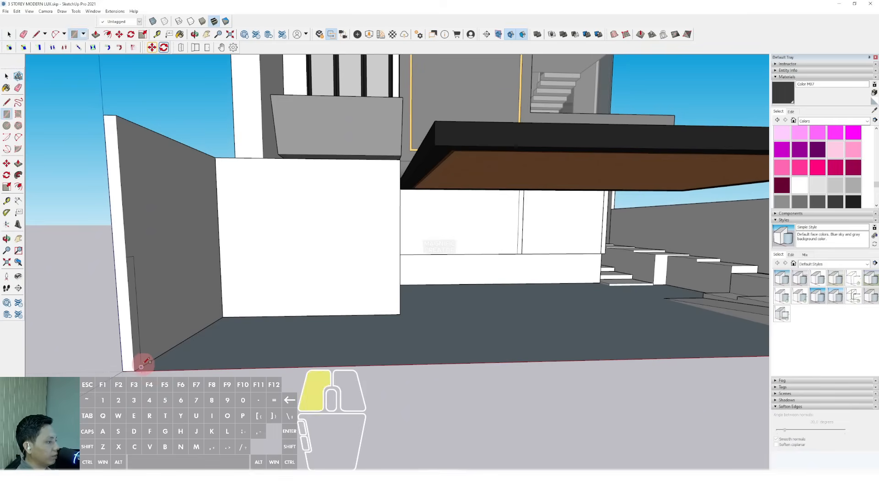
{"action": "scroll", "coordinate": [293, 283], "scroll_direction": "down", "scroll_amount": 2}
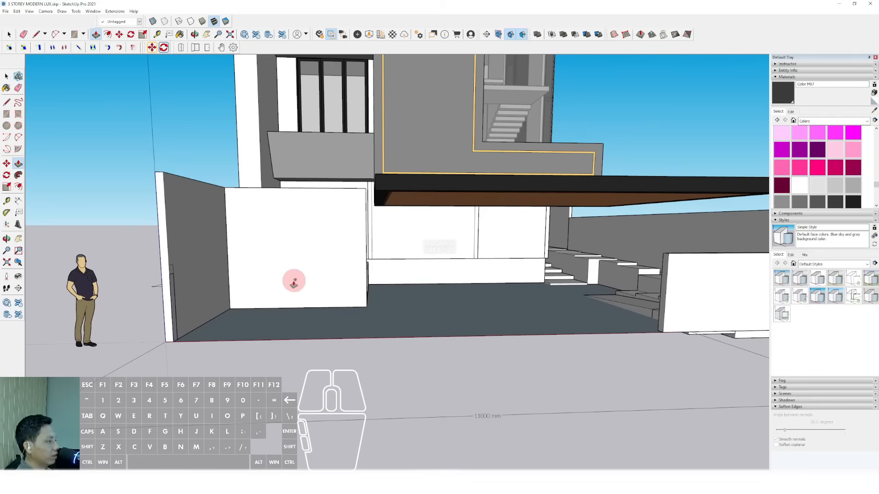
{"action": "scroll", "coordinate": [290, 288], "scroll_direction": "down", "scroll_amount": 2}
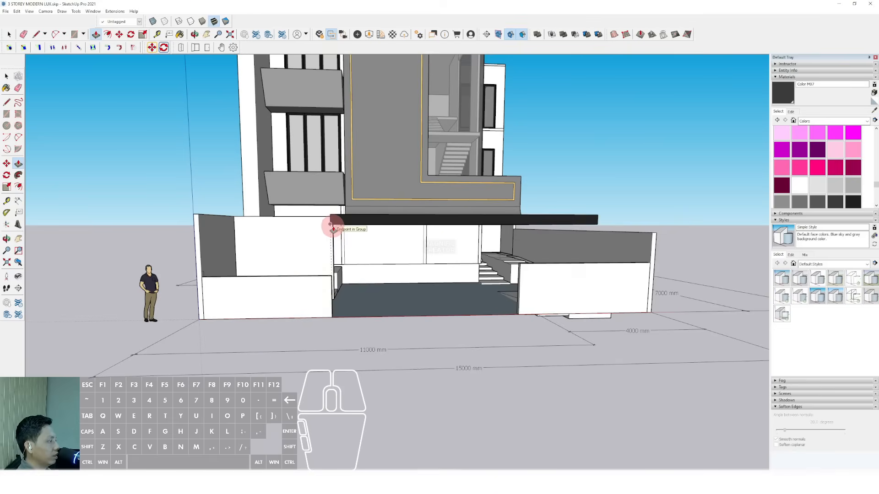
{"action": "left_click", "coordinate": [482, 265]}
{"action": "key", "text": "space"}
{"action": "middle_click_drag", "start_coordinate": [514, 275], "coordinate": [614, 161]}
{"action": "scroll", "coordinate": [501, 301], "scroll_direction": "up", "scroll_amount": 4}
{"action": "key", "text": "p"}
{"action": "scroll", "coordinate": [516, 233], "scroll_direction": "down", "scroll_amount": 3}
{"action": "middle_click_drag", "start_coordinate": [500, 150], "coordinate": [529, 179]}
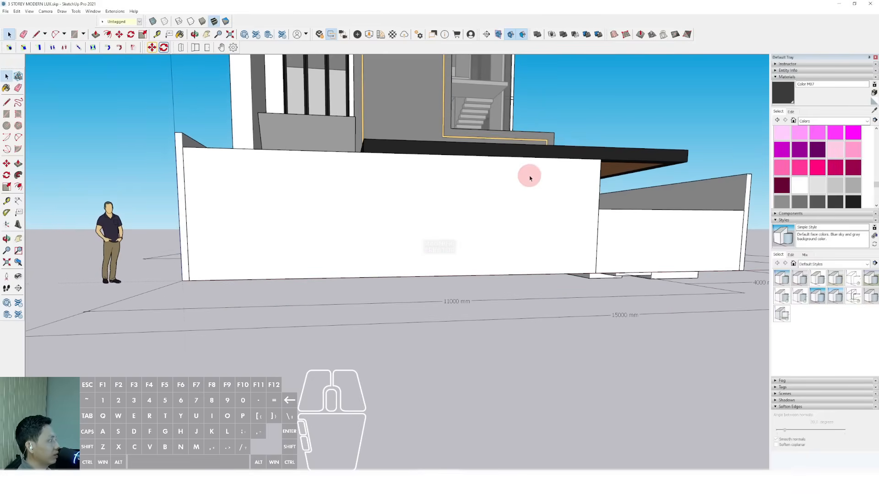
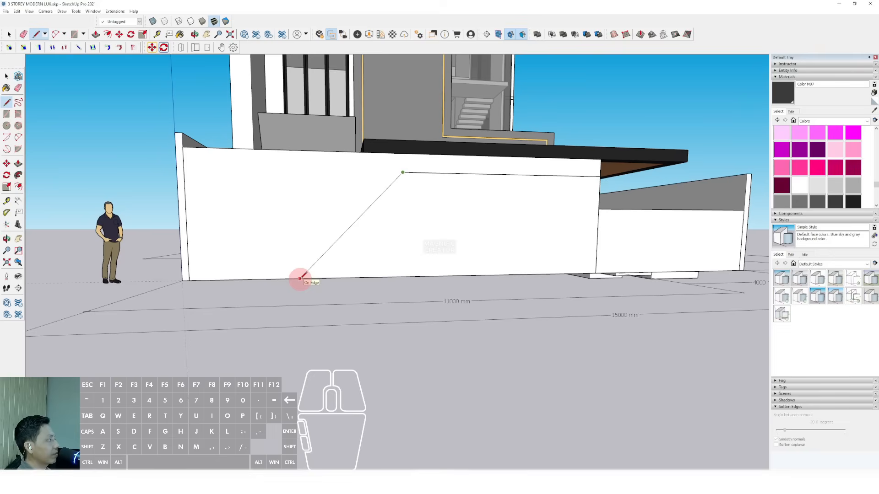
- Outline an opening on the front wall below a top band, with a diagonal side down to the ground, and push it through
{"action": "left_click", "coordinate": [299, 278]}
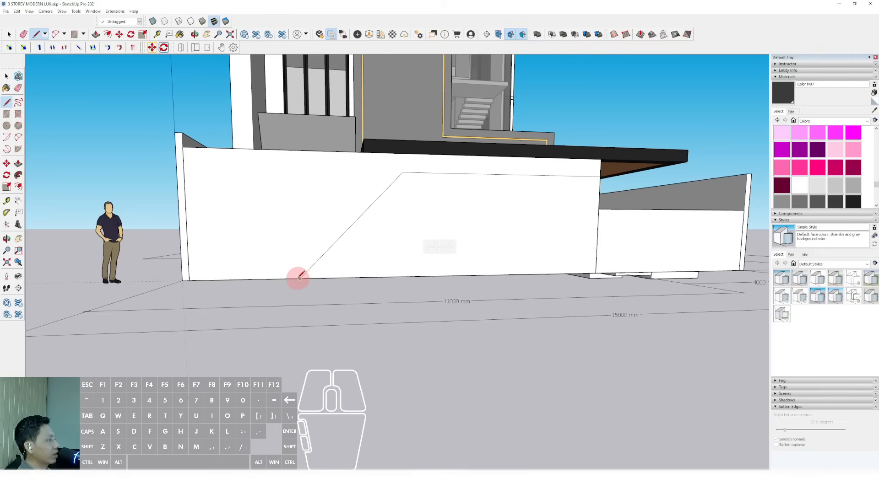
{"action": "scroll", "coordinate": [526, 233], "scroll_direction": "up", "scroll_amount": 2}
{"action": "key", "text": "v"}
{"action": "left_click", "coordinate": [540, 230]}
{"action": "left_click", "coordinate": [454, 237]}
{"action": "key", "text": "space"}
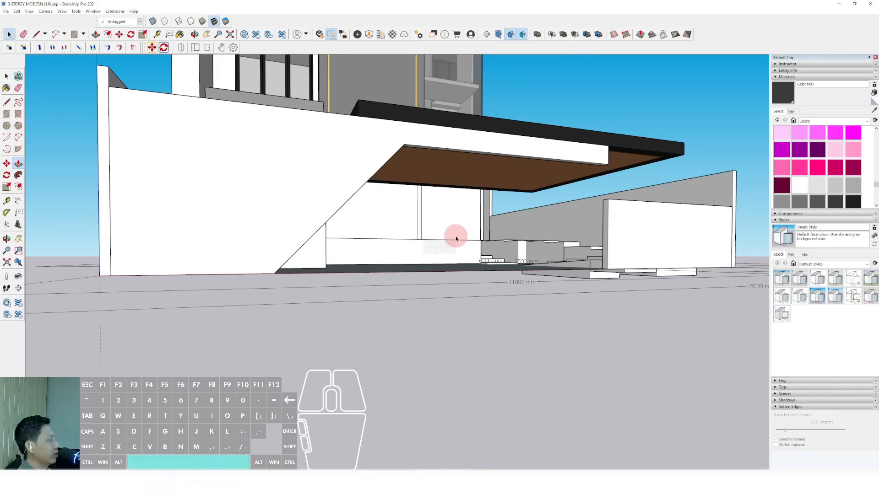
- Move the upper edge of the top band's free end outward along the canopy to slant that end
{"action": "scroll", "coordinate": [444, 229], "scroll_direction": "down", "scroll_amount": 5}
{"action": "scroll", "coordinate": [360, 178], "scroll_direction": "up", "scroll_amount": 6}
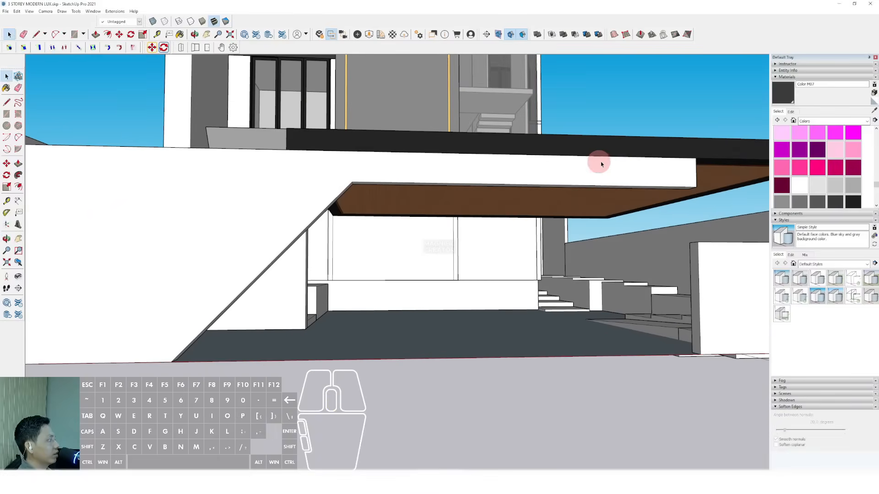
{"action": "scroll", "coordinate": [378, 186], "scroll_direction": "up", "scroll_amount": 3}
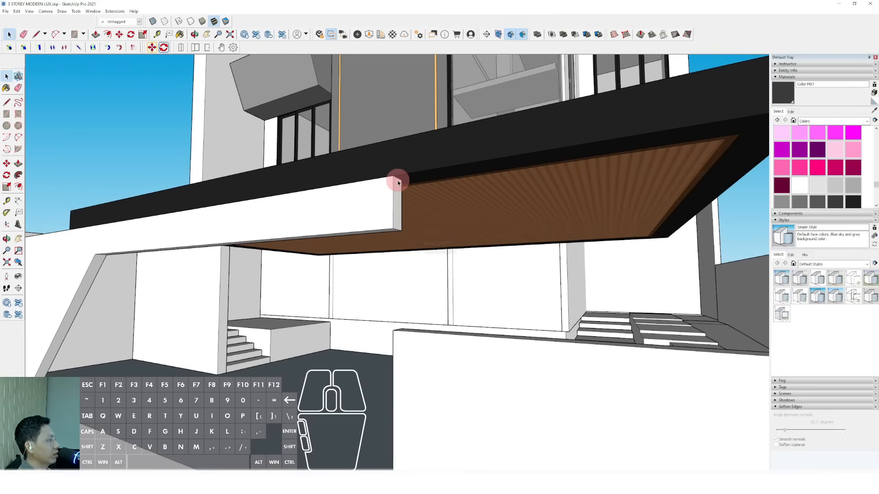
{"action": "key", "text": "m"}
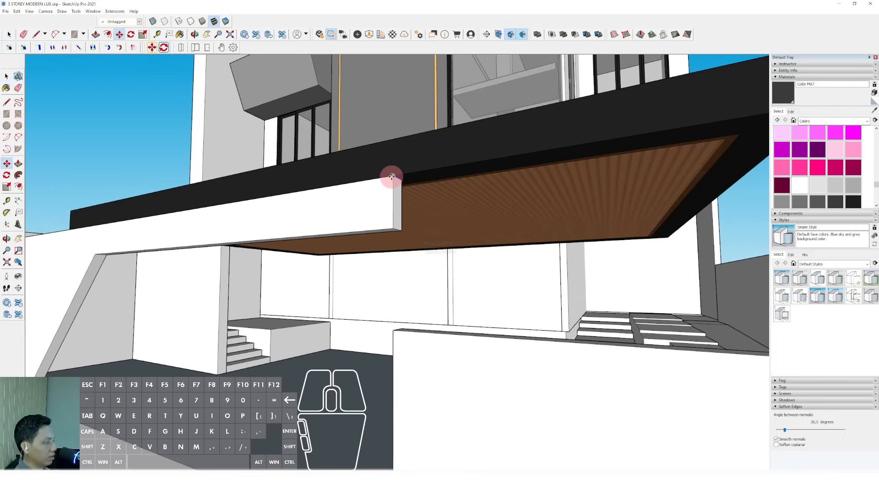
{"action": "left_click", "coordinate": [391, 175]}
{"action": "scroll", "coordinate": [427, 169], "scroll_direction": "down", "scroll_amount": 1}
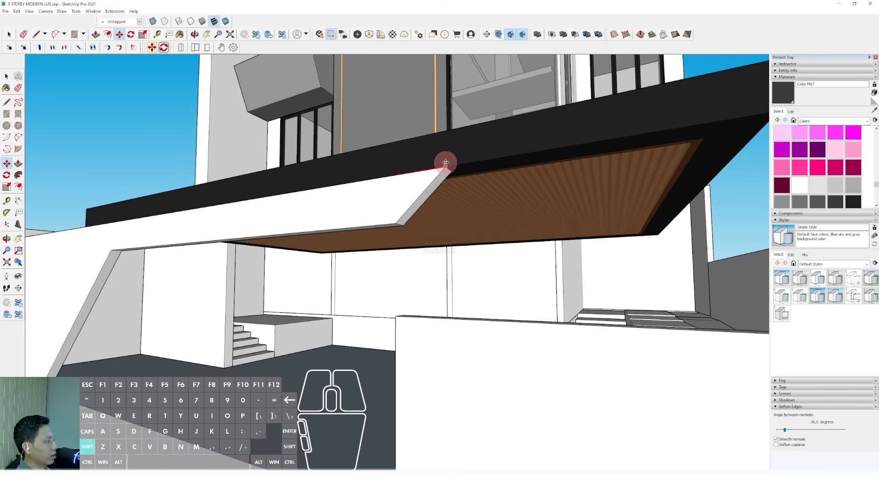
- Round the opening's inner corner where the diagonal meets the top band with an arc, and erase the leftover edges
{"action": "middle_click_drag", "start_coordinate": [440, 166], "coordinate": [283, 207]}
{"action": "key", "text": "space"}
{"action": "key", "text": "m"}
{"action": "key", "text": "space"}
{"action": "key", "text": "a"}
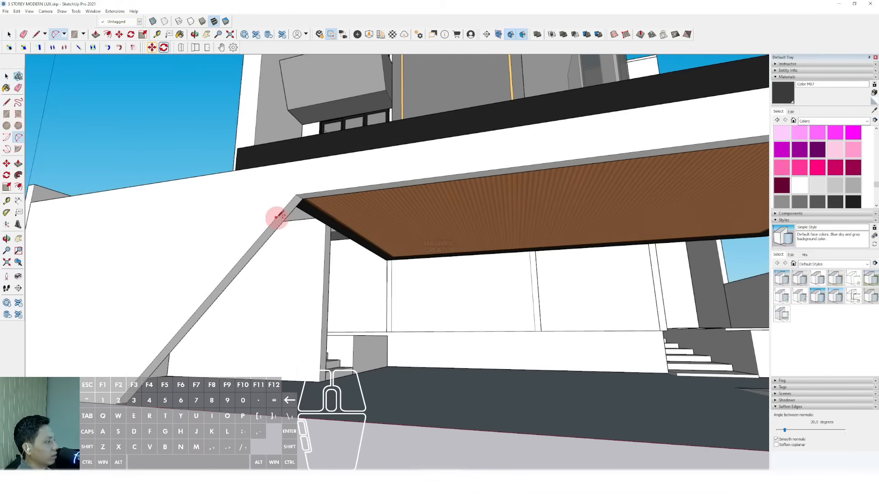
{"action": "key", "text": "space"}
{"action": "scroll", "coordinate": [297, 195], "scroll_direction": "up", "scroll_amount": 2}
{"action": "left_click", "coordinate": [301, 193]}
{"action": "left_click", "coordinate": [353, 195]}
{"action": "key", "text": "space"}
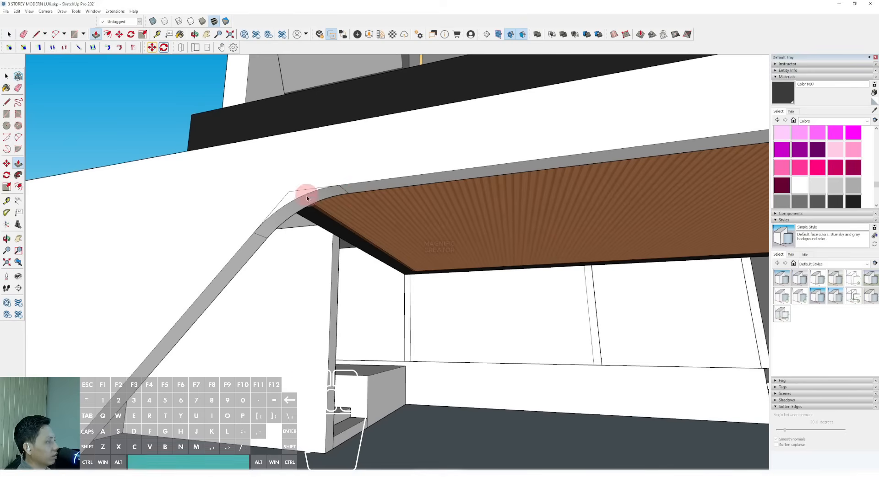
{"action": "key", "text": "e"}
{"action": "left_click_drag", "start_coordinate": [299, 187], "coordinate": [277, 200]}
- Round the lower corner at the band's slanted free end by drawing an arc and pushing the excess away
{"action": "mouse_move", "coordinate": [304, 200]}
{"action": "middle_mouse_down"}
{"action": "mouse_move", "coordinate": [334, 203]}
{"action": "mouse_move", "coordinate": [441, 173]}
{"action": "mouse_move", "coordinate": [526, 183]}
{"action": "mouse_move", "coordinate": [508, 217]}
{"action": "middle_mouse_up"}
{"action": "key", "text": "a"}
{"action": "left_click", "coordinate": [507, 227]}
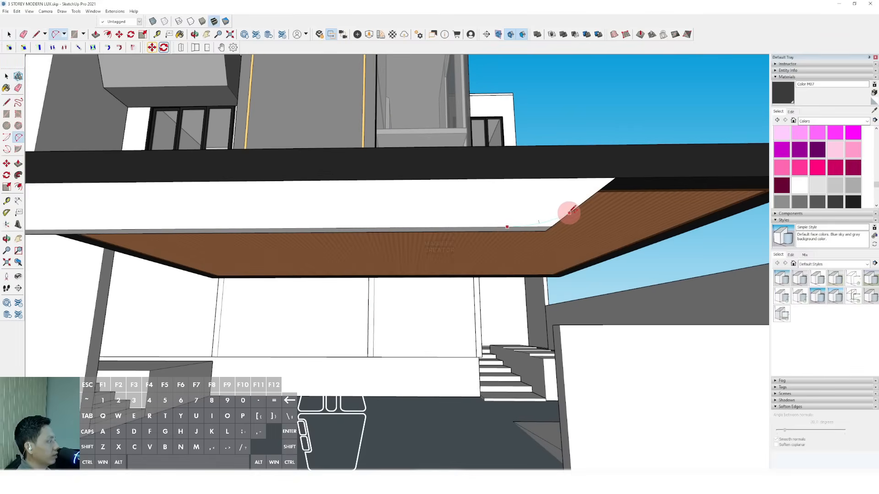
{"action": "left_click", "coordinate": [569, 213]}
{"action": "key", "text": "space"}
{"action": "scroll", "coordinate": [551, 220], "scroll_direction": "up", "scroll_amount": 1}
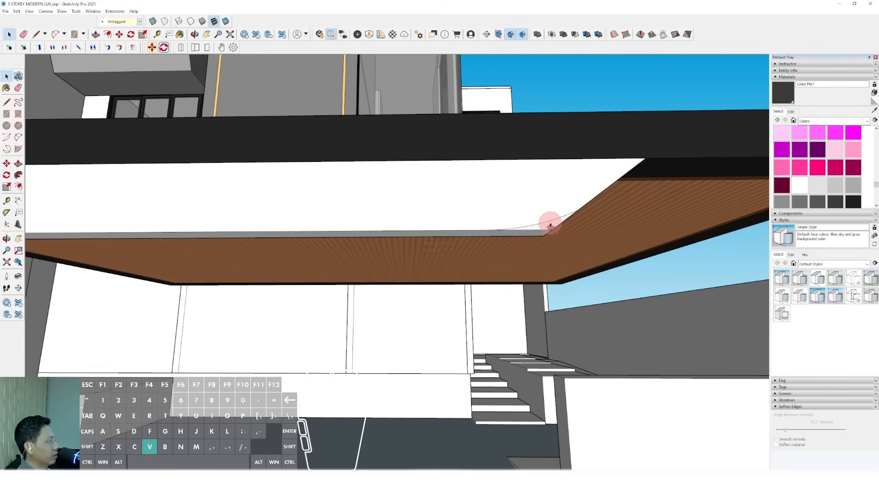
{"action": "left_click", "coordinate": [550, 226]}
{"action": "left_click", "coordinate": [524, 235]}
{"action": "key", "text": "space"}
- Draw a horizontal line on the front wall's face, starting from the edge at the side wall
{"action": "scroll", "coordinate": [523, 235], "scroll_direction": "down", "scroll_amount": 6}
{"action": "middle_click_drag", "start_coordinate": [513, 231], "coordinate": [383, 239], "text": "shift"}
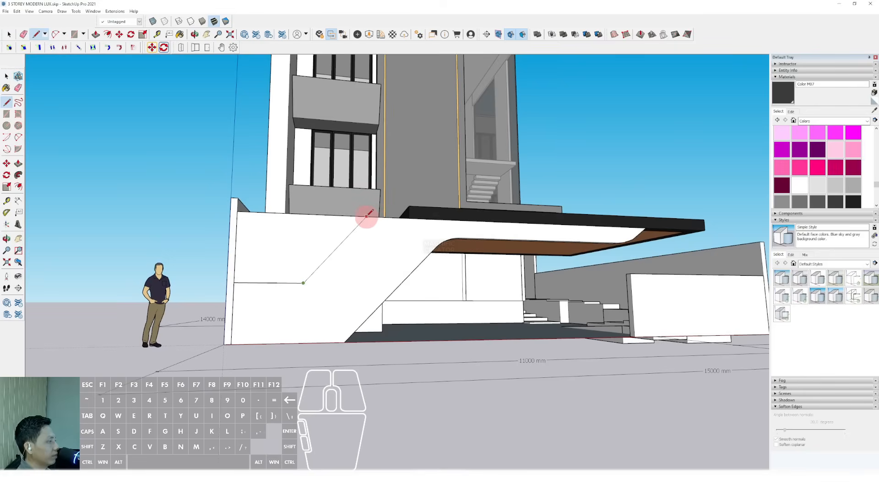
{"action": "key", "text": "space"}
- Copy the opening's diagonal edge to the end of the horizontal line on the front wall
{"action": "scroll", "coordinate": [315, 287], "scroll_direction": "up", "scroll_amount": 2}
{"action": "middle_click_drag", "start_coordinate": [315, 287], "coordinate": [275, 281]}
{"action": "scroll", "coordinate": [354, 275], "scroll_direction": "down", "scroll_amount": 5}
{"action": "middle_click_drag", "start_coordinate": [355, 257], "coordinate": [362, 281]}
{"action": "scroll", "coordinate": [315, 288], "scroll_direction": "up", "scroll_amount": 3}
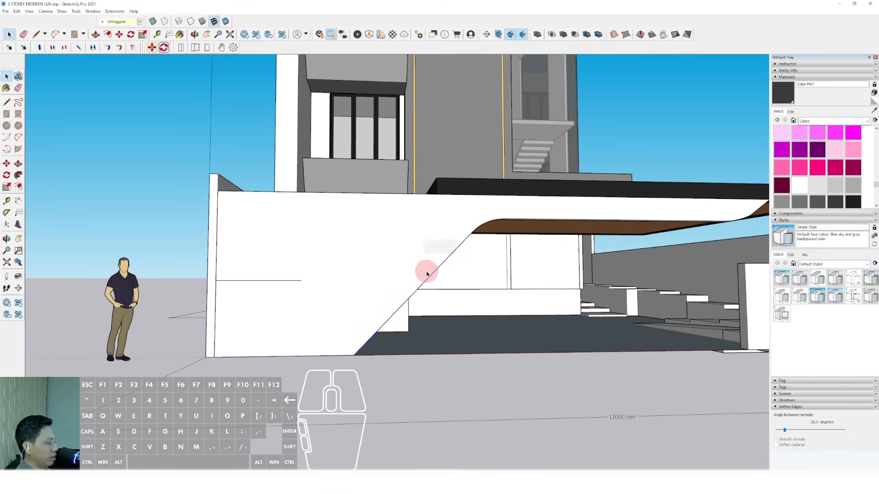
{"action": "middle_click_drag", "start_coordinate": [426, 274], "coordinate": [417, 261]}
{"action": "key", "text": "m"}
{"action": "key", "text": "ctrl"}
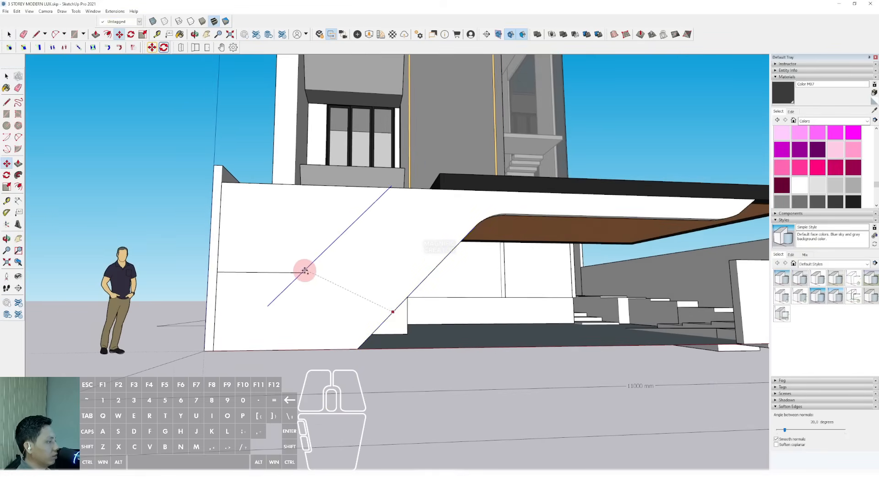
{"action": "left_click", "coordinate": [305, 273]}
- Extend the copied diagonal with a line up to the front wall's top edge
{"action": "mouse_move", "coordinate": [280, 239]}
{"action": "middle_mouse_down"}
{"action": "mouse_move", "coordinate": [378, 270]}
{"action": "mouse_move", "coordinate": [456, 269]}
{"action": "middle_mouse_up"}
{"action": "key", "text": "p"}
{"action": "scroll", "coordinate": [495, 263], "scroll_direction": "up", "scroll_amount": 4}
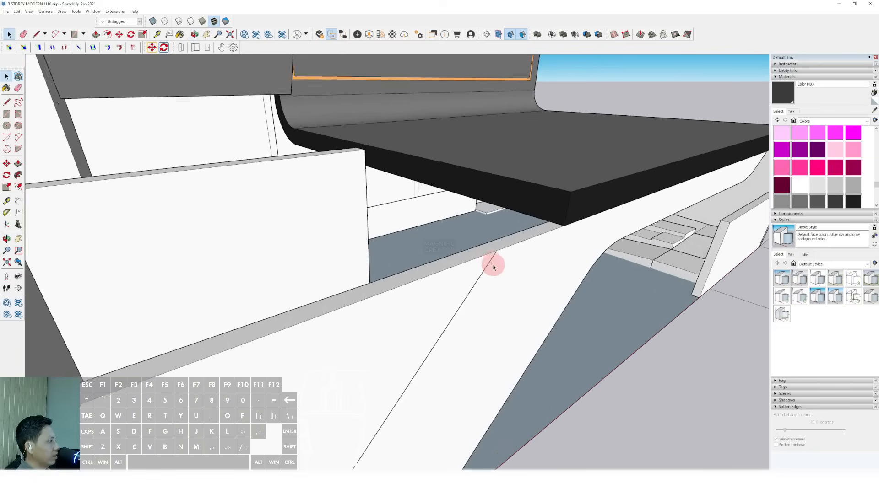
{"action": "key", "text": "l"}
{"action": "left_click", "coordinate": [486, 266]}
{"action": "left_click", "coordinate": [511, 237]}
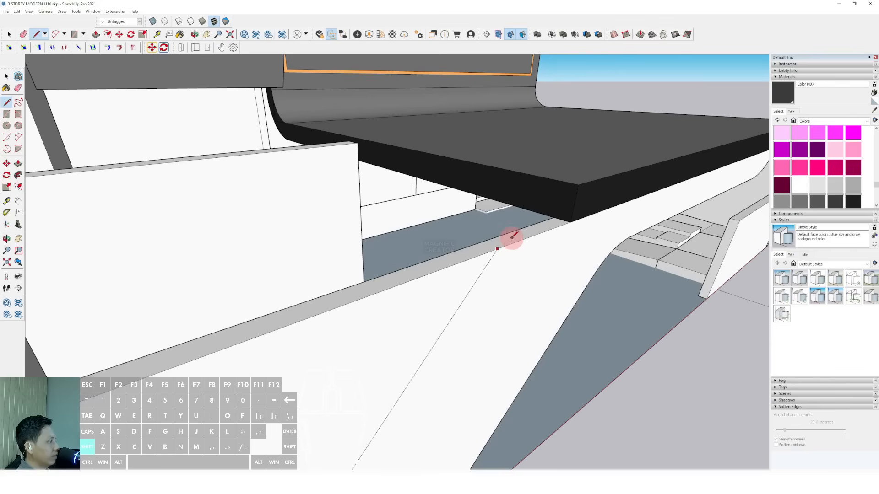
- Remove the wall portion above the horizontal line and copied diagonal, and erase the leftover geometry
{"action": "key", "text": "v"}
{"action": "left_click", "coordinate": [467, 277]}
{"action": "key", "text": "Delete"}
{"action": "mouse_move", "coordinate": [392, 290]}
{"action": "middle_mouse_down"}
{"action": "mouse_move", "coordinate": [476, 254]}
{"action": "mouse_move", "coordinate": [377, 261]}
{"action": "middle_mouse_up"}
{"action": "key", "text": "e"}
{"action": "scroll", "coordinate": [481, 245], "scroll_direction": "up", "scroll_amount": 2}
{"action": "left_click", "coordinate": [489, 235]}
{"action": "scroll", "coordinate": [482, 236], "scroll_direction": "down", "scroll_amount": 4}
{"action": "key", "text": "v"}
- Round the lower bend between the wall's horizontal top and the diagonal with an arc, and push it through the thickness
{"action": "scroll", "coordinate": [280, 338], "scroll_direction": "up", "scroll_amount": 2}
{"action": "middle_click_drag", "start_coordinate": [279, 348], "coordinate": [291, 310], "text": "shift"}
{"action": "key", "text": "a"}
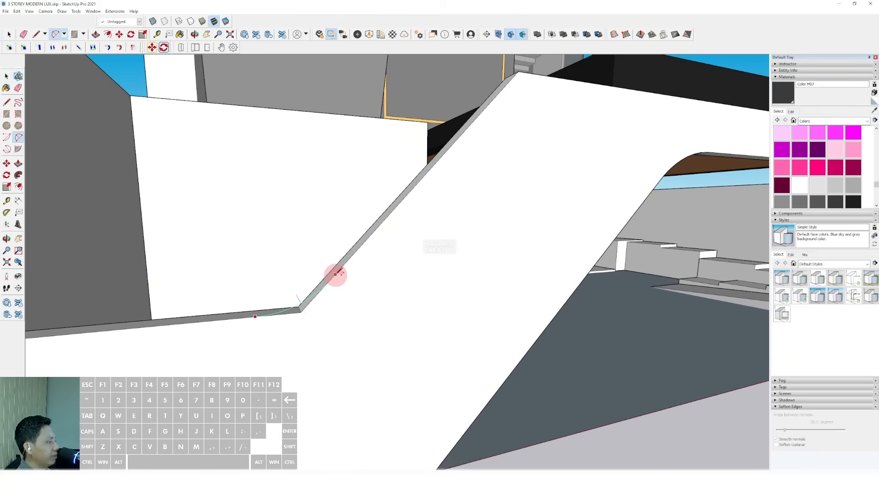
{"action": "scroll", "coordinate": [320, 290], "scroll_direction": "up", "scroll_amount": 1}
{"action": "left_click", "coordinate": [307, 304]}
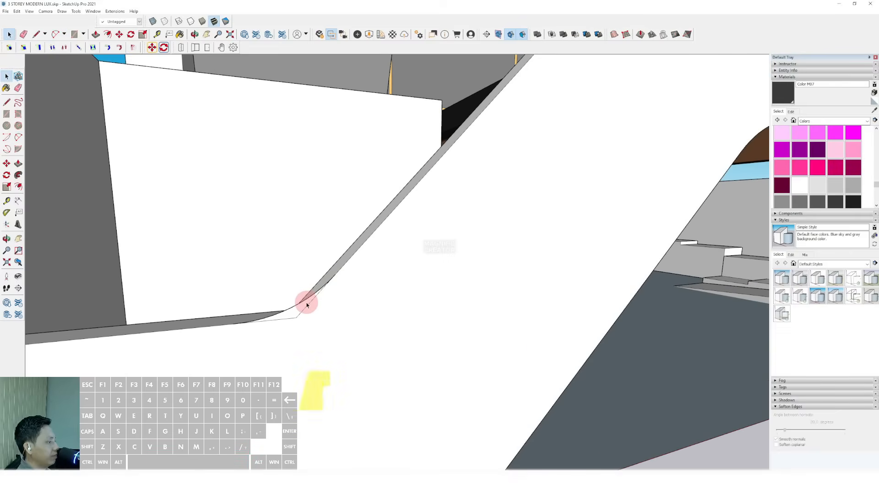
{"action": "key", "text": "v"}
{"action": "left_click", "coordinate": [307, 304]}
{"action": "left_click", "coordinate": [347, 252]}
{"action": "key", "text": "space"}
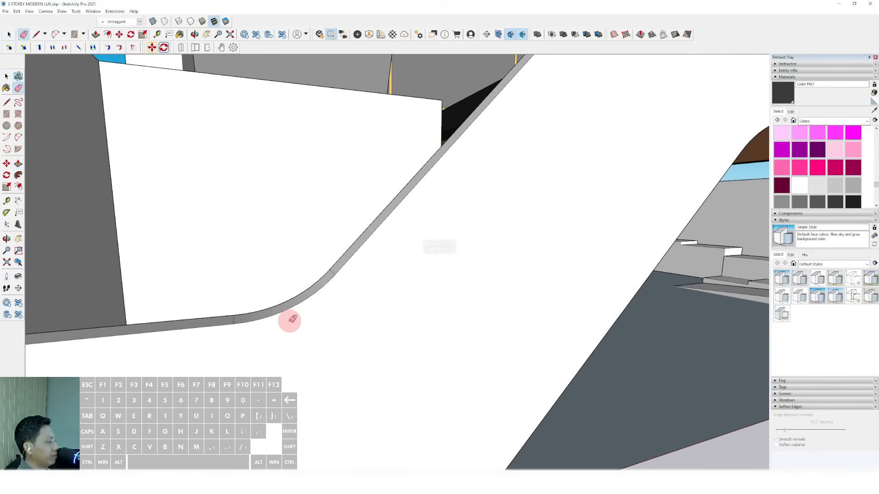
- Round the upper bend where the diagonal meets the band's top edge with an arc, and push the corner away
{"action": "scroll", "coordinate": [289, 321], "scroll_direction": "down", "scroll_amount": 2}
{"action": "middle_click_drag", "start_coordinate": [444, 245], "coordinate": [406, 249]}
{"action": "scroll", "coordinate": [405, 249], "scroll_direction": "up", "scroll_amount": 1}
{"action": "key", "text": "space"}
{"action": "key", "text": "a"}
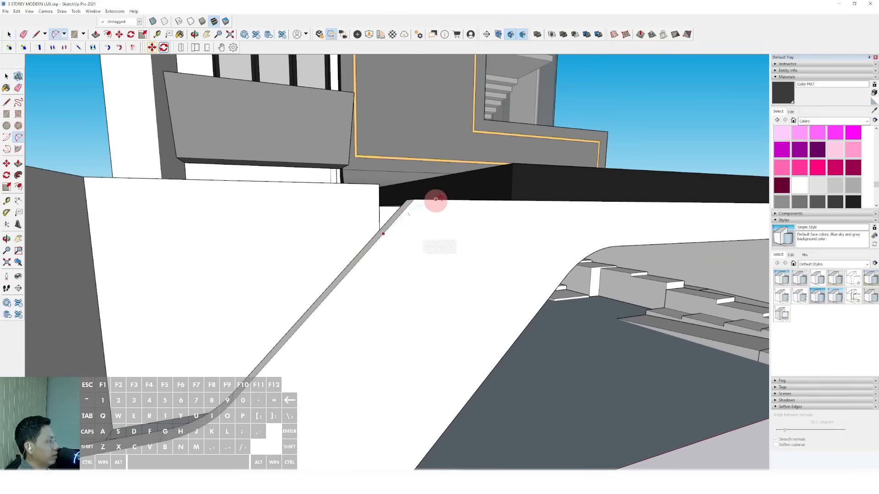
{"action": "left_click", "coordinate": [456, 198]}
{"action": "key", "text": "space"}
{"action": "scroll", "coordinate": [416, 209], "scroll_direction": "up", "scroll_amount": 1}
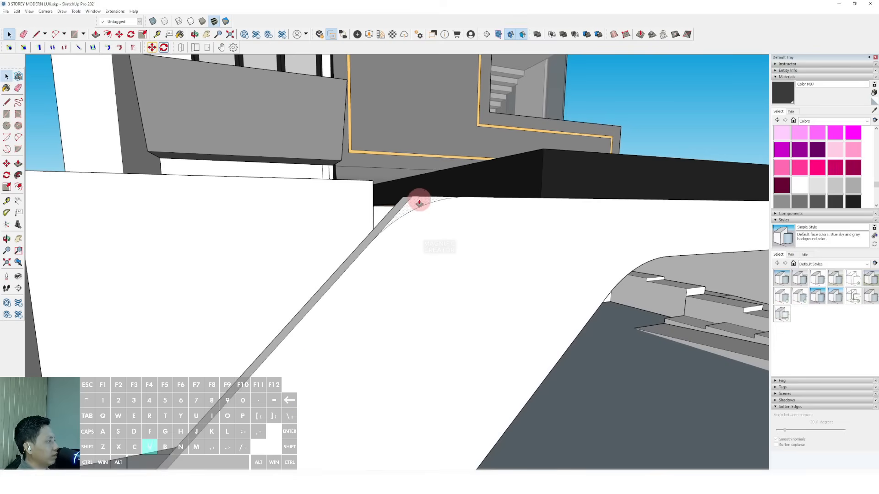
{"action": "left_click", "coordinate": [419, 202]}
{"action": "left_click", "coordinate": [344, 258]}
{"action": "key", "text": "space"}
- Select the whole curved front wall and make it a group
{"action": "scroll", "coordinate": [413, 221], "scroll_direction": "down", "scroll_amount": 5}
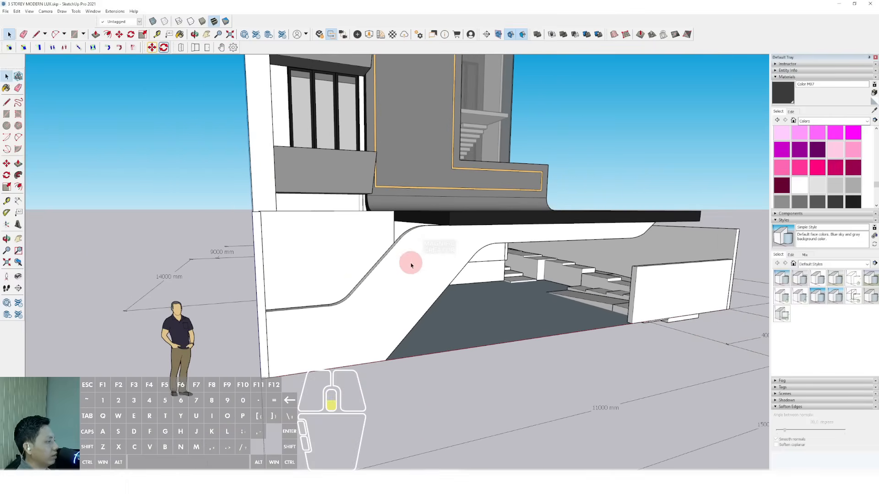
{"action": "middle_click_drag", "start_coordinate": [410, 264], "coordinate": [314, 232]}
{"action": "left_click", "coordinate": [324, 229]}
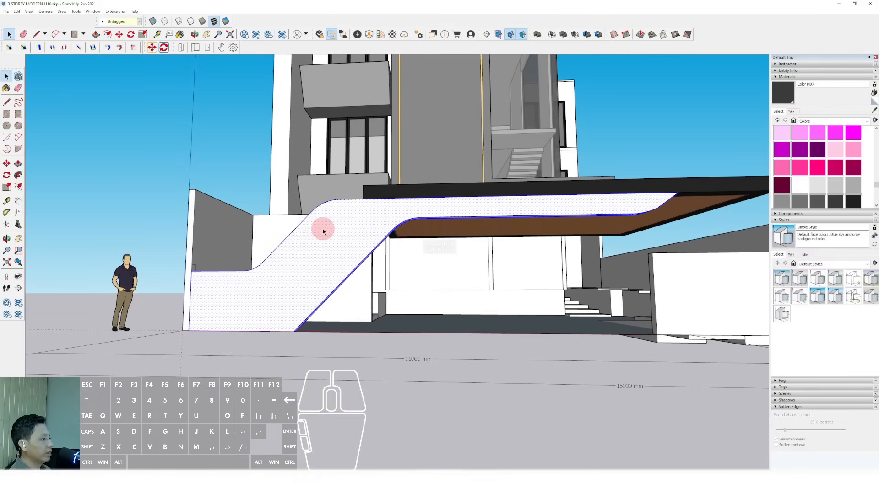
{"action": "right_click", "coordinate": [323, 229]}
{"action": "left_click", "coordinate": [341, 282]}
- Draw a slanted line on the street-side wall's inner face, from low wall height up to its top corner at the front wall
{"action": "middle_click_drag", "start_coordinate": [286, 278], "coordinate": [269, 267]}
{"action": "middle_click_drag", "start_coordinate": [269, 267], "coordinate": [280, 247], "text": "shift"}
{"action": "scroll", "coordinate": [333, 258], "scroll_direction": "down", "scroll_amount": 5}
{"action": "middle_click_drag", "start_coordinate": [333, 258], "coordinate": [352, 284]}
{"action": "middle_click_drag", "start_coordinate": [351, 284], "coordinate": [352, 300], "text": "shift"}
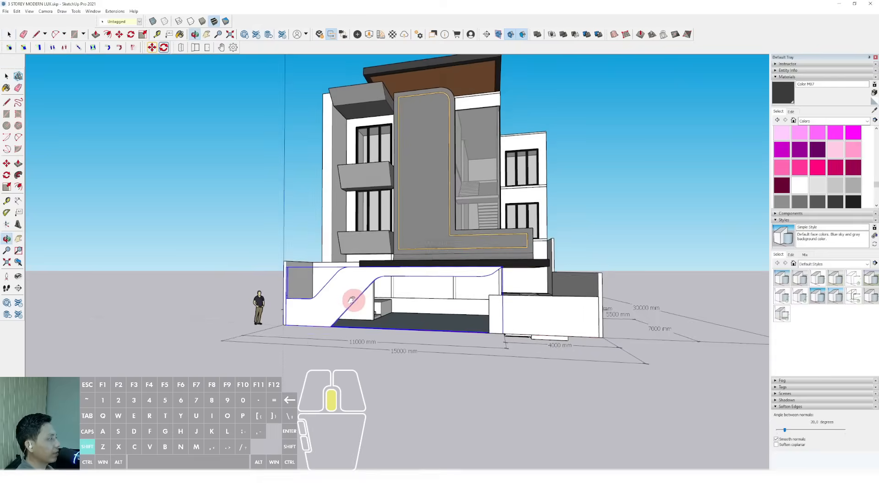
{"action": "left_click_drag", "start_coordinate": [351, 301], "coordinate": [352, 301]}
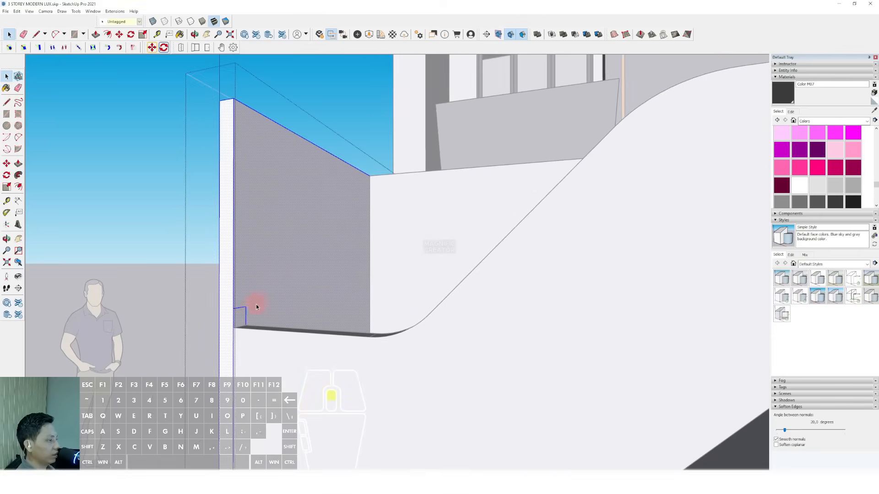
{"action": "scroll", "coordinate": [257, 307], "scroll_direction": "up", "scroll_amount": 2}
{"action": "key", "text": "e"}
{"action": "key", "text": "d"}
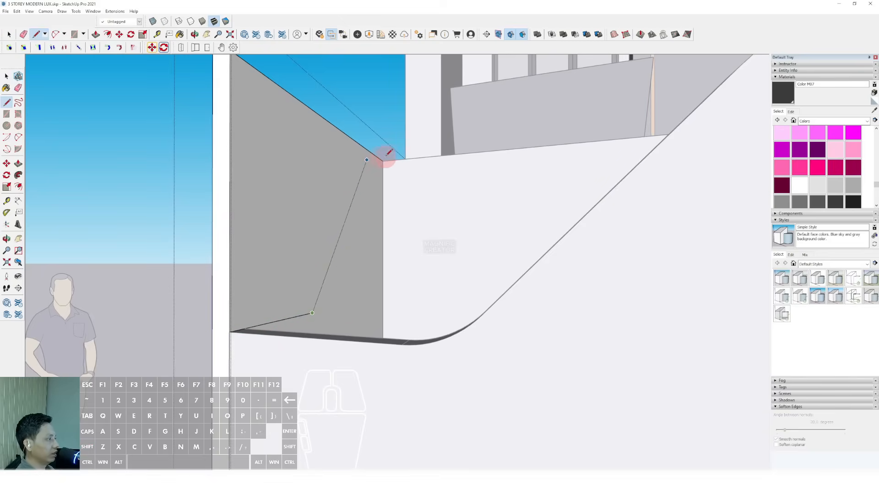
{"action": "key", "text": "space"}
{"action": "scroll", "coordinate": [328, 191], "scroll_direction": "down", "scroll_amount": 3}
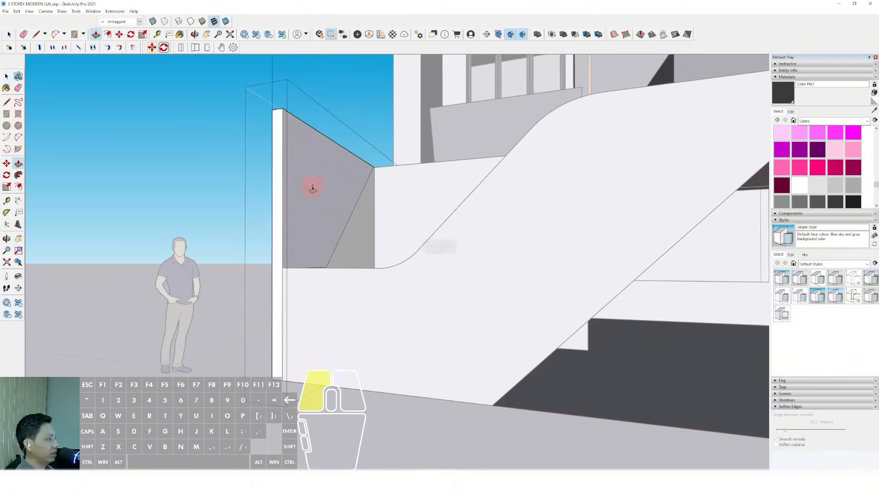
- Push the side wall's front portion beyond the slanted line away through the wall's thickness
{"action": "left_click", "coordinate": [313, 187]}
{"action": "left_click", "coordinate": [274, 202]}
{"action": "key", "text": "space"}
- Draw an arc rounding the bend between the side wall's low top edge and its slanted edge
{"action": "scroll", "coordinate": [298, 282], "scroll_direction": "up", "scroll_amount": 5}
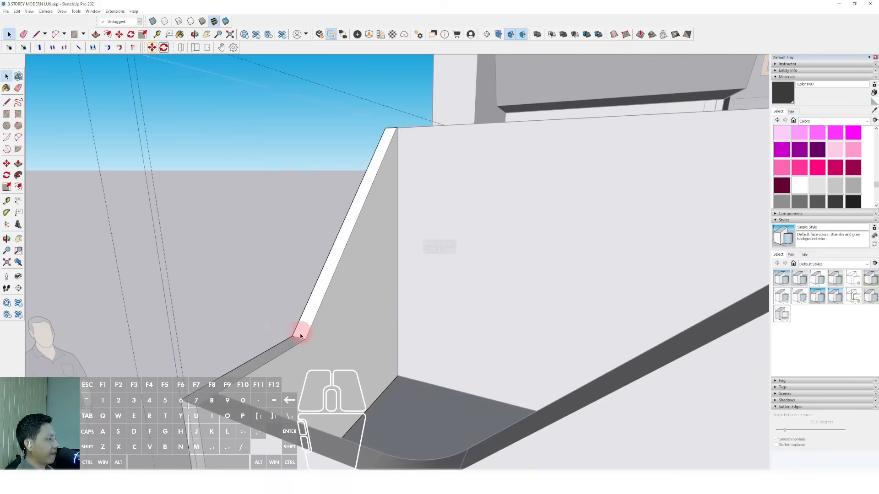
{"action": "scroll", "coordinate": [323, 237], "scroll_direction": "down", "scroll_amount": 5}
{"action": "scroll", "coordinate": [337, 265], "scroll_direction": "up", "scroll_amount": 3}
{"action": "scroll", "coordinate": [318, 294], "scroll_direction": "up", "scroll_amount": 5}
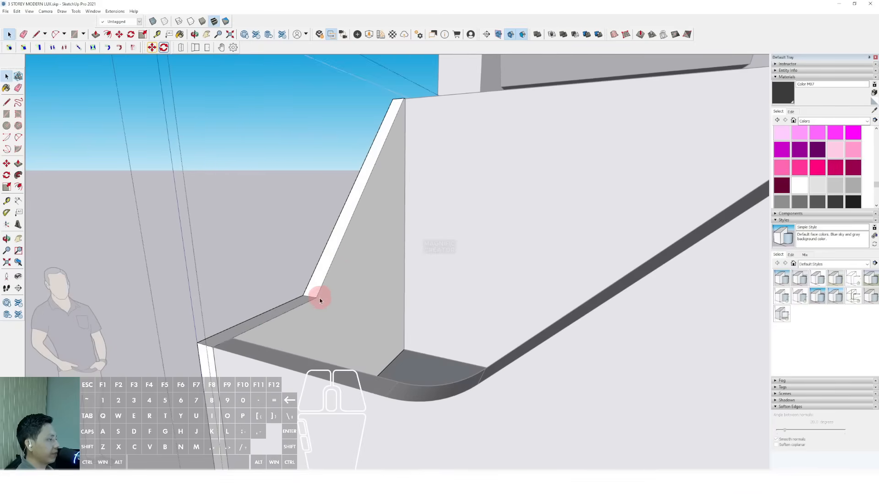
{"action": "key", "text": "a"}
{"action": "left_click", "coordinate": [282, 307]}
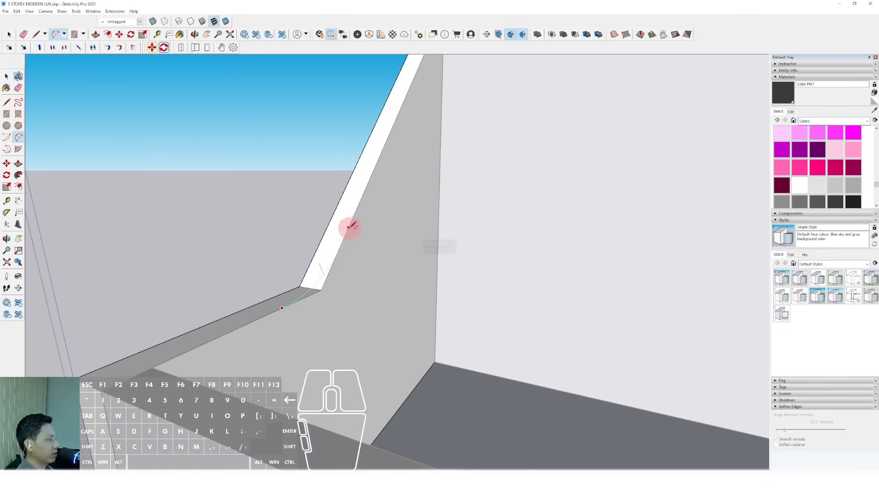
{"action": "double_click", "coordinate": [341, 244]}
{"action": "key", "text": "space"}
- Extrude the arc's filler face through the side wall's thickness, clean up leftover edges and close the wall for editing
{"action": "scroll", "coordinate": [324, 282], "scroll_direction": "up", "scroll_amount": 2}
{"action": "key", "text": "p"}
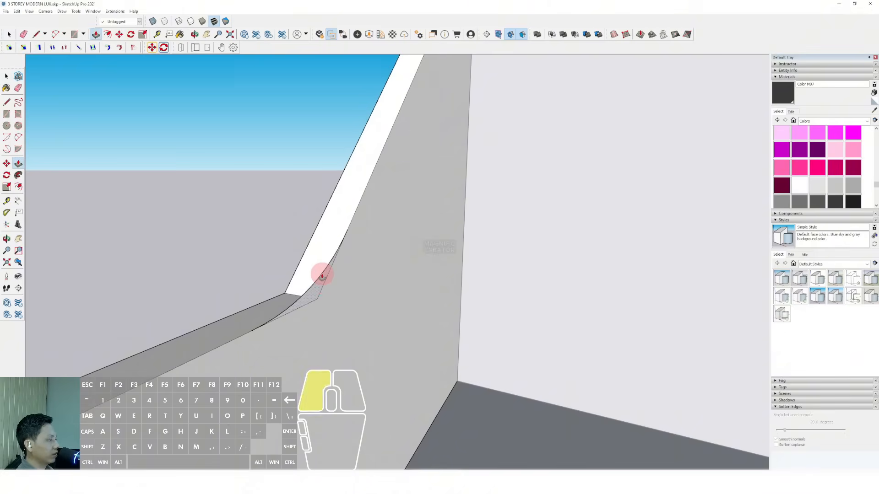
{"action": "left_click_drag", "start_coordinate": [321, 277], "coordinate": [321, 224]}
{"action": "key", "text": "space"}
{"action": "scroll", "coordinate": [320, 264], "scroll_direction": "down", "scroll_amount": 1}
{"action": "scroll", "coordinate": [320, 270], "scroll_direction": "down", "scroll_amount": 5}
{"action": "key", "text": "e"}
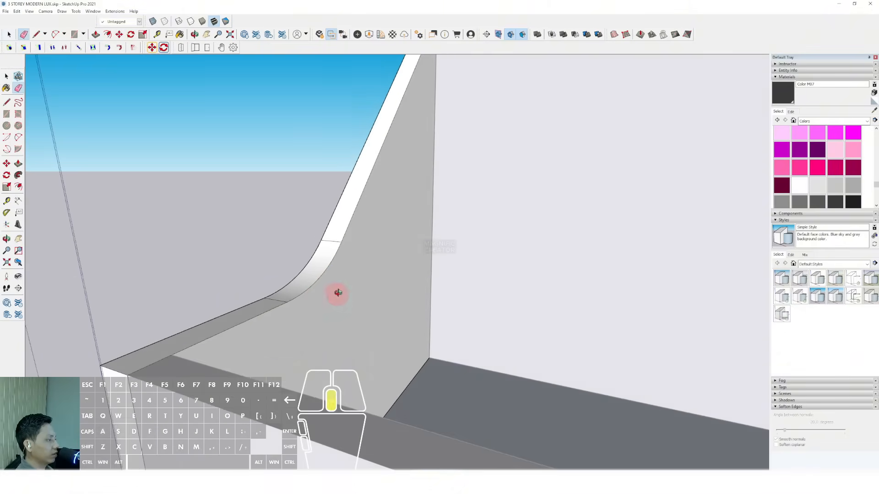
{"action": "key", "text": "space"}
{"action": "scroll", "coordinate": [492, 253], "scroll_direction": "down", "scroll_amount": 5}
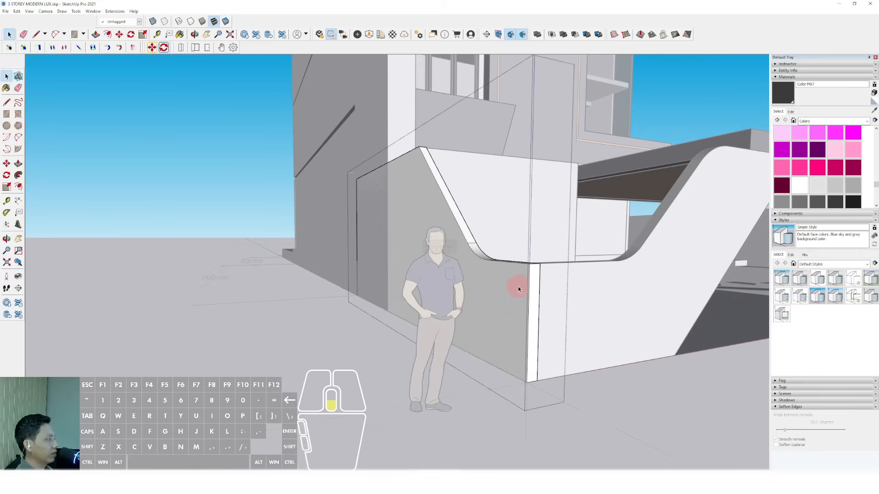
{"action": "middle_click_drag", "start_coordinate": [517, 288], "coordinate": [335, 279]}
{"action": "scroll", "coordinate": [337, 278], "scroll_direction": "down", "scroll_amount": 2}
{"action": "left_click", "coordinate": [613, 140]}
- Paint the curved front wall with the dark grey Color M07
{"action": "middle_click_drag", "start_coordinate": [297, 231], "coordinate": [447, 253]}
{"action": "scroll", "coordinate": [395, 274], "scroll_direction": "up", "scroll_amount": 2}
{"action": "middle_click_drag", "start_coordinate": [395, 274], "coordinate": [431, 271]}
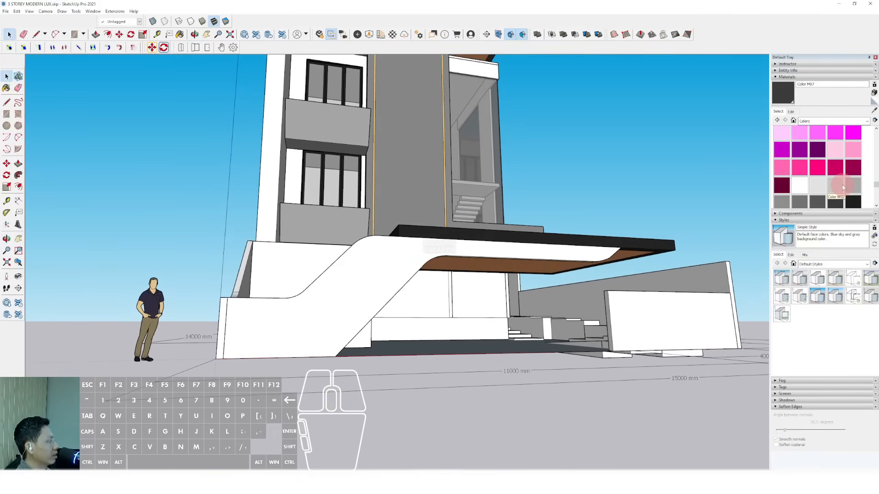
{"action": "left_click", "coordinate": [849, 188]}
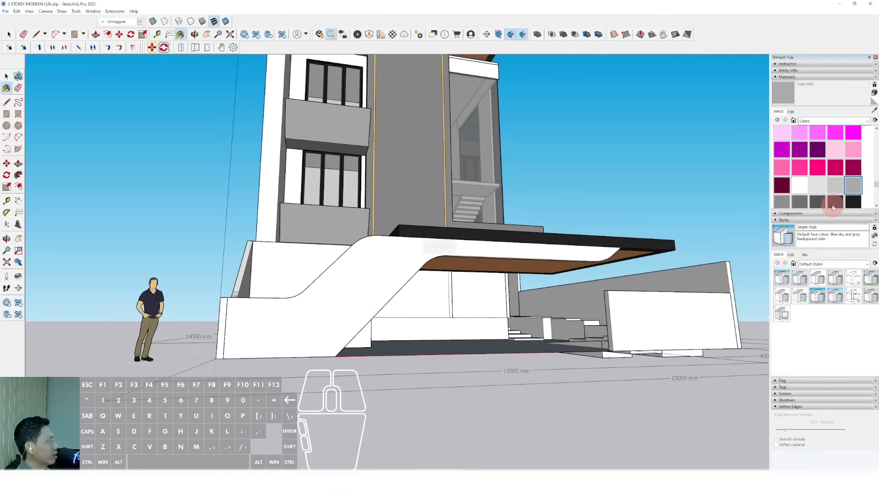
{"action": "left_click", "coordinate": [387, 254]}
{"action": "middle_click_drag", "start_coordinate": [386, 255], "coordinate": [291, 271]}
{"action": "scroll", "coordinate": [257, 310], "scroll_direction": "up", "scroll_amount": 5}
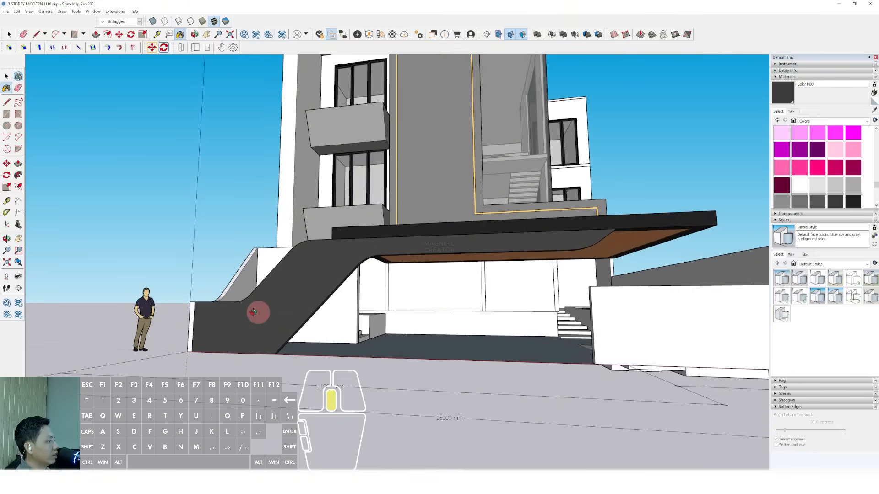
- Move the curved front wall a short distance back toward the carport
{"action": "key", "text": "space"}
{"action": "left_click", "coordinate": [290, 358]}
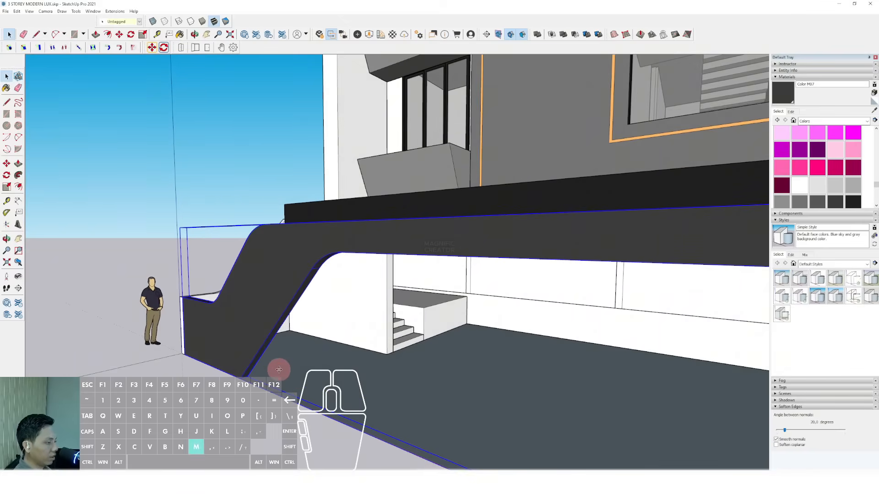
{"action": "left_click", "coordinate": [278, 369]}
{"action": "left_click", "coordinate": [274, 359]}
{"action": "key", "text": "space"}
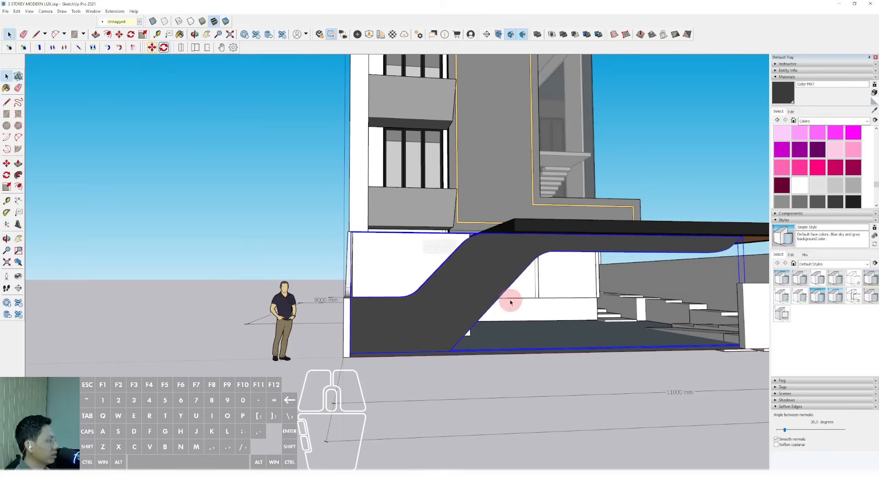
- Paint the low front wall across the carport opening with the grey Color M06
{"action": "middle_click_drag", "start_coordinate": [510, 302], "coordinate": [534, 298]}
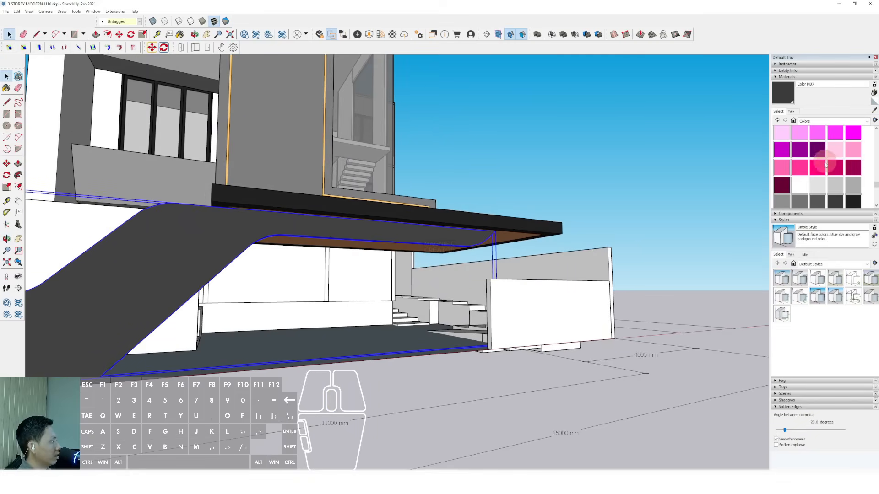
{"action": "left_click", "coordinate": [822, 204]}
{"action": "left_click", "coordinate": [497, 300]}
{"action": "scroll", "coordinate": [505, 297], "scroll_direction": "down", "scroll_amount": 4}
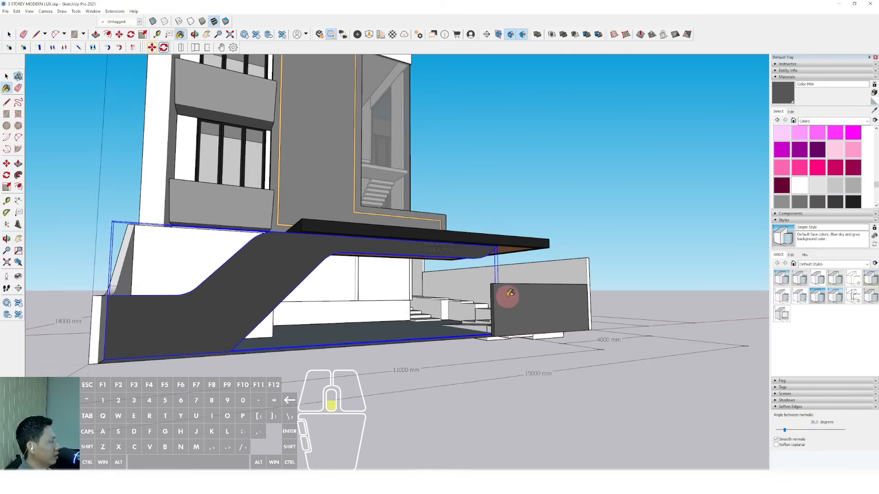
{"action": "key", "text": "space"}
- Open the curved front wall for editing and offset its front face outline inward to form a border
{"action": "scroll", "coordinate": [304, 257], "scroll_direction": "up", "scroll_amount": 2}
{"action": "middle_click_drag", "start_coordinate": [265, 263], "coordinate": [342, 301]}
{"action": "scroll", "coordinate": [350, 272], "scroll_direction": "down", "scroll_amount": 3}
{"action": "scroll", "coordinate": [342, 301], "scroll_direction": "up", "scroll_amount": 2}
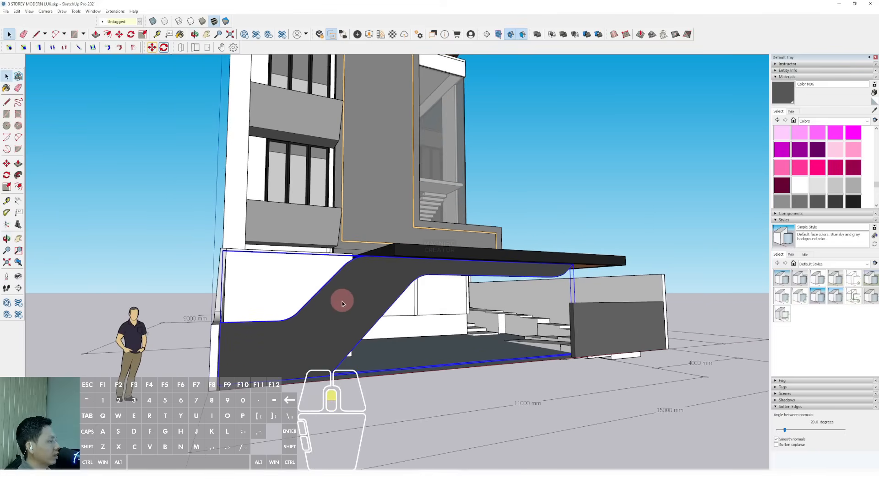
{"action": "double_click", "coordinate": [342, 304]}
{"action": "left_click", "coordinate": [342, 303]}
{"action": "scroll", "coordinate": [376, 300], "scroll_direction": "up", "scroll_amount": 2}
{"action": "key", "text": "f"}
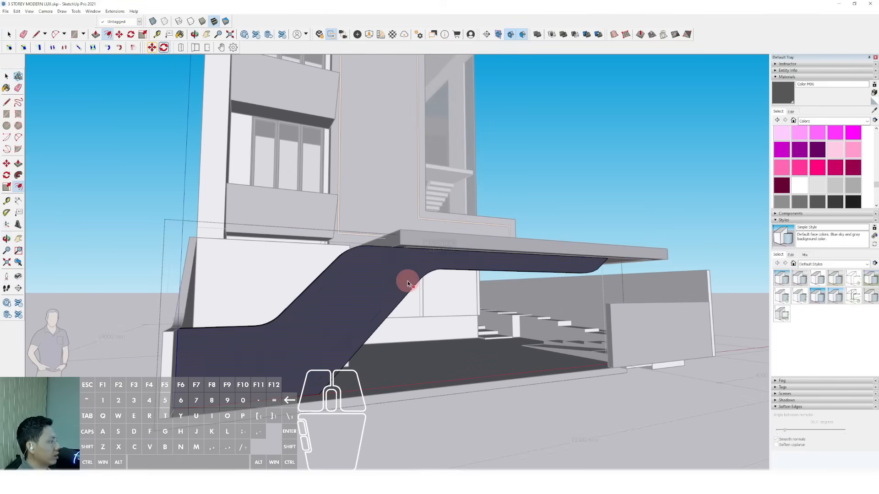
{"action": "left_click", "coordinate": [407, 284]}
{"action": "left_click", "coordinate": [410, 282]}
- Offset the curved wall's inner outline inward a small distance to form a thin strip
{"action": "scroll", "coordinate": [406, 259], "scroll_direction": "up", "scroll_amount": 3}
{"action": "key", "text": "f"}
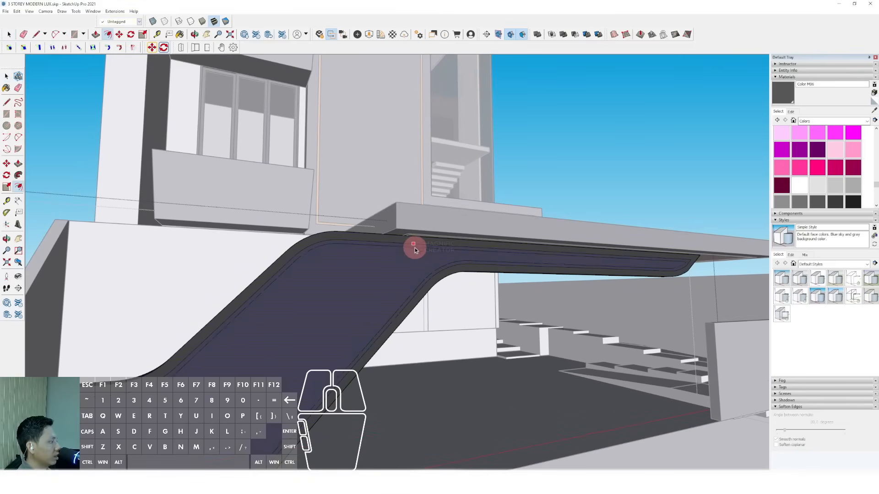
{"action": "key", "text": "space"}
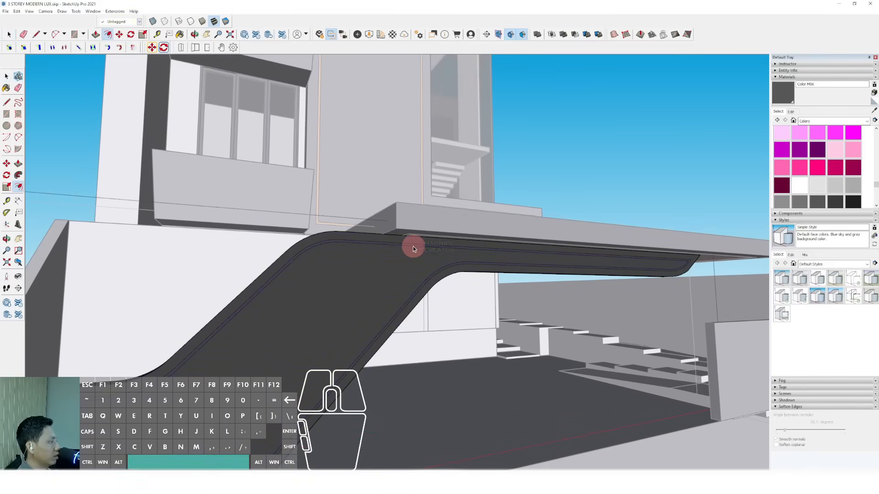
- Sample the orange emissive material from the tower's light strip, paint the curved wall's thin strip with it and close the group
{"action": "scroll", "coordinate": [314, 158], "scroll_direction": "up", "scroll_amount": 6}
{"action": "left_click", "coordinate": [320, 158]}
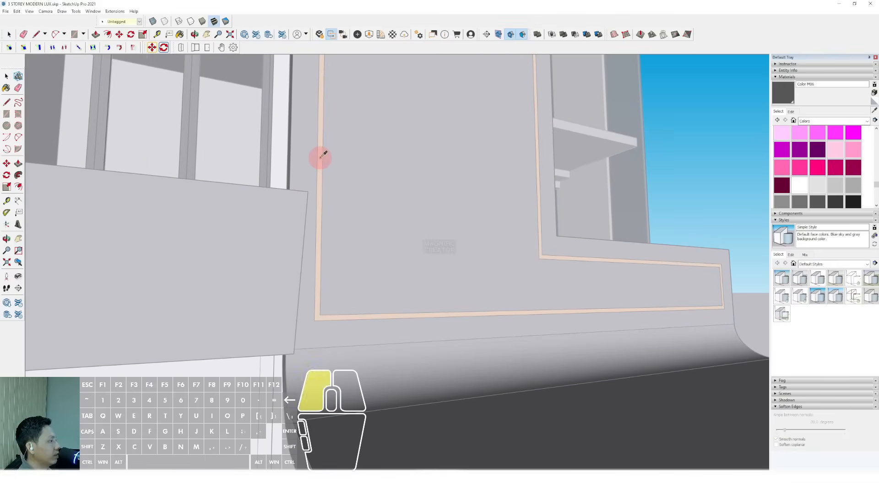
{"action": "scroll", "coordinate": [320, 158], "scroll_direction": "down", "scroll_amount": 4}
{"action": "scroll", "coordinate": [358, 360], "scroll_direction": "up", "scroll_amount": 2}
{"action": "left_click", "coordinate": [356, 320]}
{"action": "key", "text": "space"}
{"action": "scroll", "coordinate": [357, 310], "scroll_direction": "down", "scroll_amount": 5}
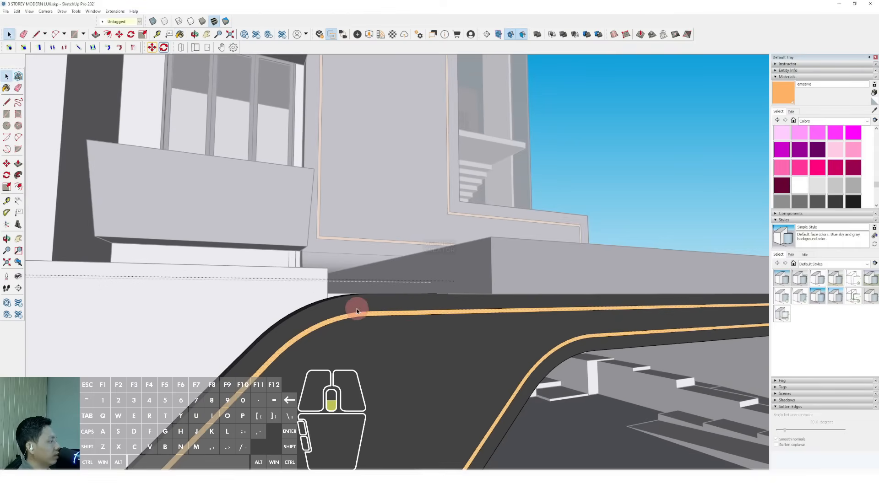
{"action": "left_click", "coordinate": [588, 164]}
- Open the low front wall for editing and draw a diagonal line across its upper corner facing the carport opening
{"action": "scroll", "coordinate": [404, 237], "scroll_direction": "down", "scroll_amount": 2}
{"action": "scroll", "coordinate": [404, 236], "scroll_direction": "down", "scroll_amount": 5}
{"action": "middle_click_drag", "start_coordinate": [437, 245], "coordinate": [295, 246]}
{"action": "scroll", "coordinate": [378, 255], "scroll_direction": "up", "scroll_amount": 3}
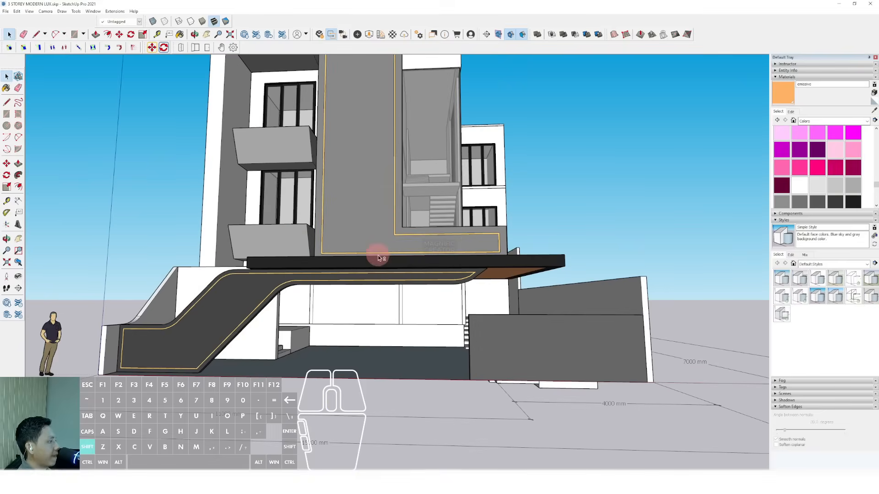
{"action": "mouse_move", "coordinate": [378, 255]}
{"action": "middle_mouse_down", "text": "shift"}
{"action": "mouse_move", "coordinate": [378, 284]}
{"action": "mouse_move", "coordinate": [437, 285]}
{"action": "middle_mouse_up", "text": "shift"}
{"action": "scroll", "coordinate": [517, 367], "scroll_direction": "up", "scroll_amount": 8}
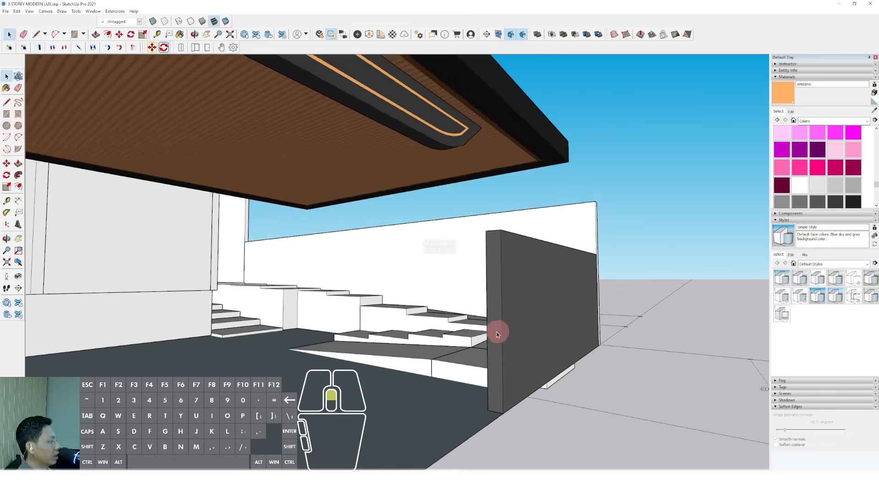
{"action": "middle_click_drag", "start_coordinate": [496, 332], "coordinate": [650, 332]}
{"action": "scroll", "coordinate": [512, 309], "scroll_direction": "up", "scroll_amount": 2}
{"action": "middle_click_drag", "start_coordinate": [512, 308], "coordinate": [640, 303]}
{"action": "left_click", "coordinate": [584, 292]}
{"action": "double_click", "coordinate": [584, 292]}
{"action": "key", "text": "d"}
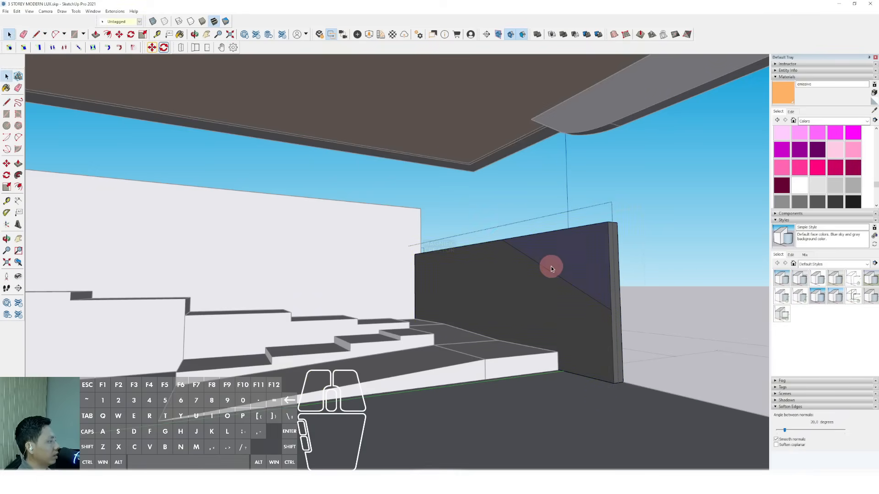
- Push the low wall's triangular upper corner away through its thickness
{"action": "key", "text": "p"}
{"action": "left_click", "coordinate": [553, 265]}
{"action": "left_click", "coordinate": [618, 240]}
{"action": "key", "text": "space"}
- Draw arcs rounding the two corners at the ends of the low wall's slanted edge
{"action": "middle_click_drag", "start_coordinate": [362, 351], "coordinate": [394, 297]}
{"action": "scroll", "coordinate": [298, 312], "scroll_direction": "up", "scroll_amount": 1}
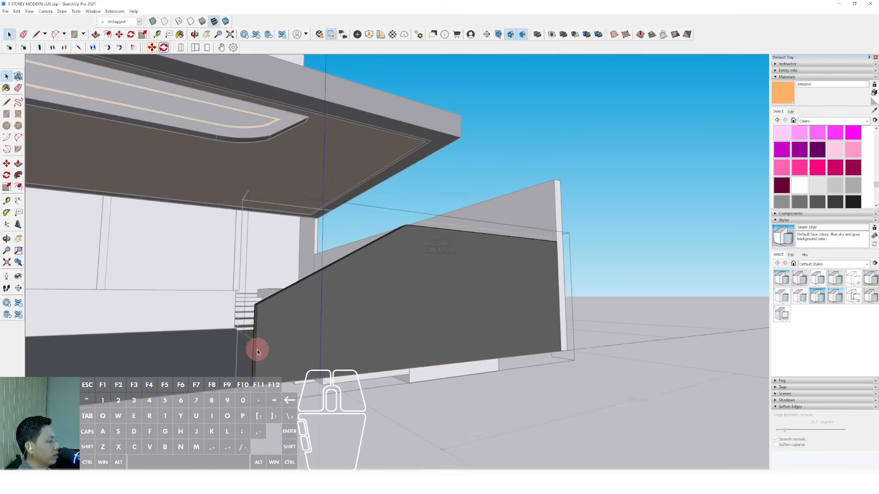
{"action": "left_click", "coordinate": [293, 285]}
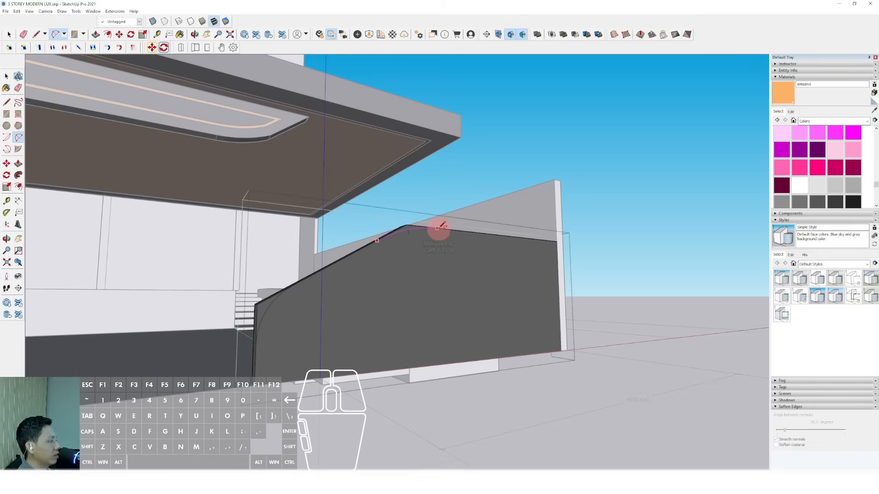
{"action": "key", "text": "space"}
{"action": "middle_click_drag", "start_coordinate": [442, 225], "coordinate": [271, 305]}
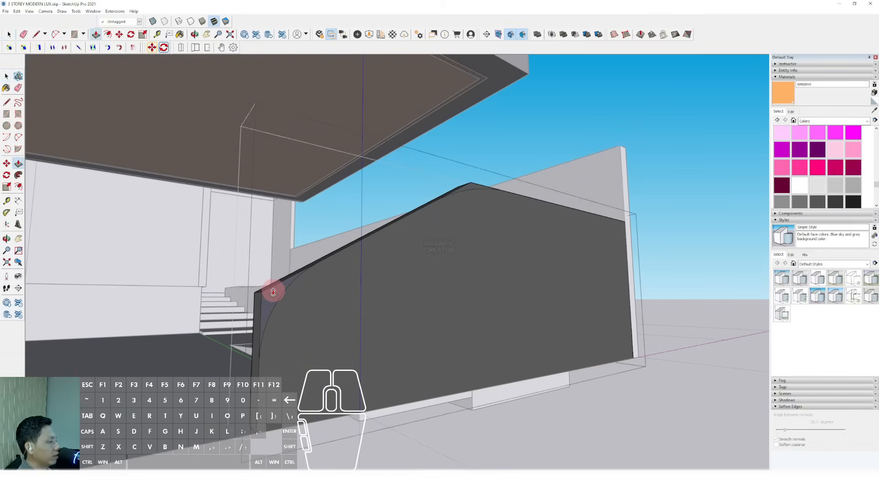
- Push both corner pieces outside the arcs away through the low wall's thickness
{"action": "left_click", "coordinate": [273, 291]}
{"action": "left_click", "coordinate": [248, 312]}
{"action": "key", "text": "space"}
{"action": "scroll", "coordinate": [450, 211], "scroll_direction": "up", "scroll_amount": 2}
{"action": "middle_click_drag", "start_coordinate": [449, 210], "coordinate": [453, 265]}
{"action": "scroll", "coordinate": [458, 258], "scroll_direction": "up", "scroll_amount": 1}
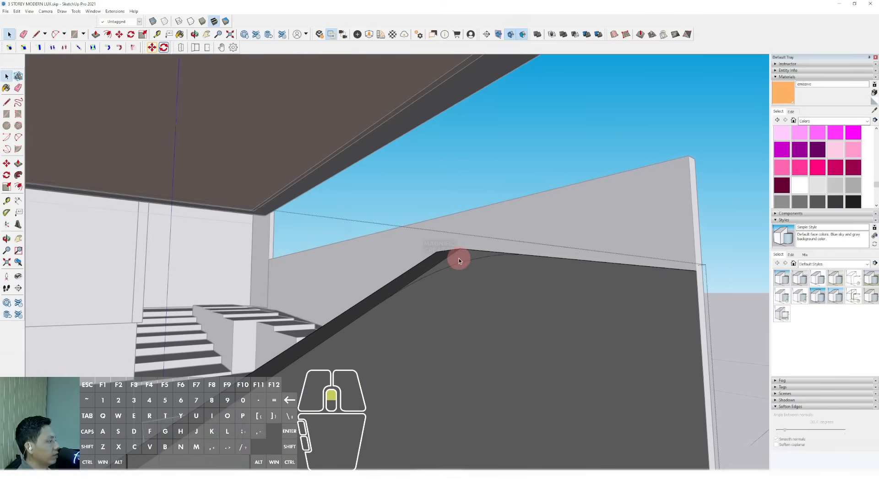
{"action": "key", "text": "p"}
{"action": "key", "text": "space"}
{"action": "scroll", "coordinate": [410, 265], "scroll_direction": "down", "scroll_amount": 4}
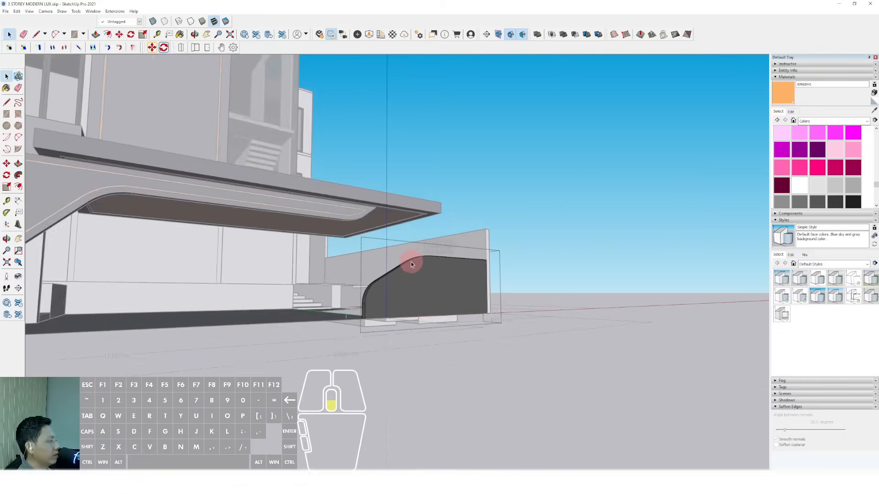
- Offset the low wall's front face outline inward to form a border
{"action": "scroll", "coordinate": [404, 282], "scroll_direction": "up", "scroll_amount": 2}
{"action": "left_click", "coordinate": [398, 286]}
{"action": "key", "text": "f"}
{"action": "left_click", "coordinate": [398, 266]}
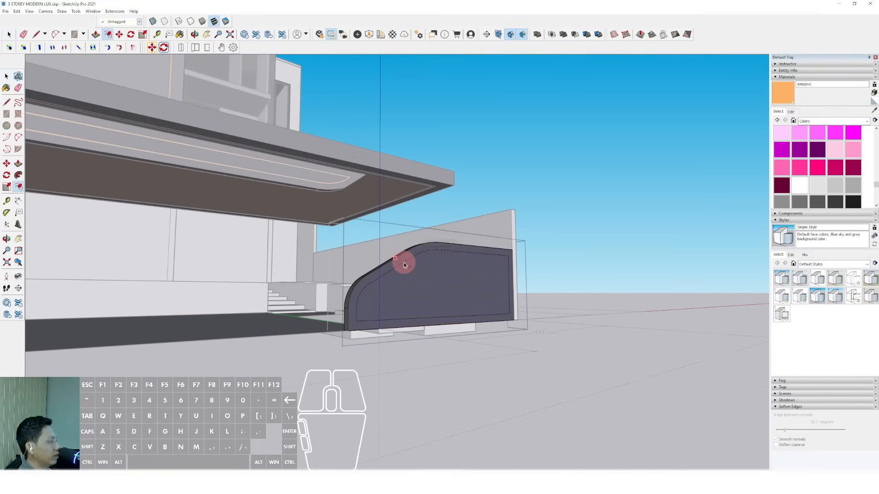
{"action": "left_click", "coordinate": [404, 263]}
{"action": "key", "text": "space"}
- Offset the low wall's inner outline again by a small distance to form a thin strip
{"action": "scroll", "coordinate": [422, 265], "scroll_direction": "up", "scroll_amount": 3}
{"action": "left_click", "coordinate": [452, 250]}
{"action": "key", "text": "f"}
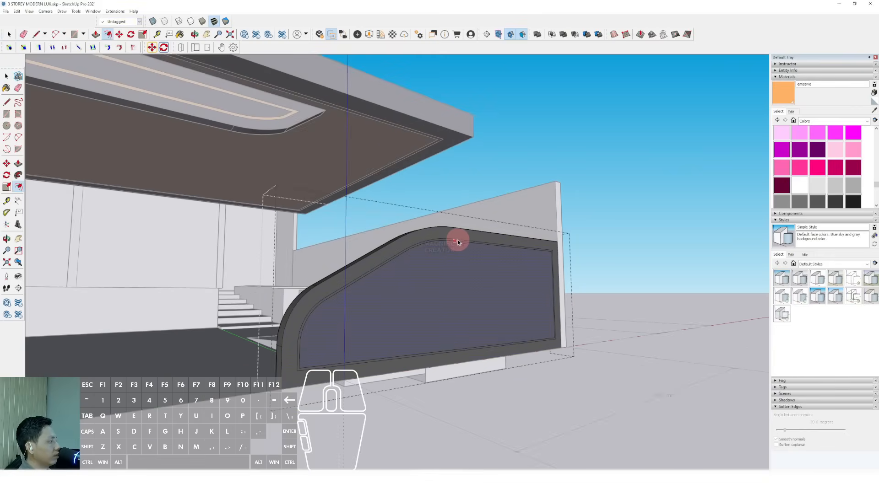
- Paint the low wall's thin strip with the orange emissive material and close the group
{"action": "left_click", "coordinate": [786, 99]}
{"action": "scroll", "coordinate": [417, 236], "scroll_direction": "up", "scroll_amount": 5}
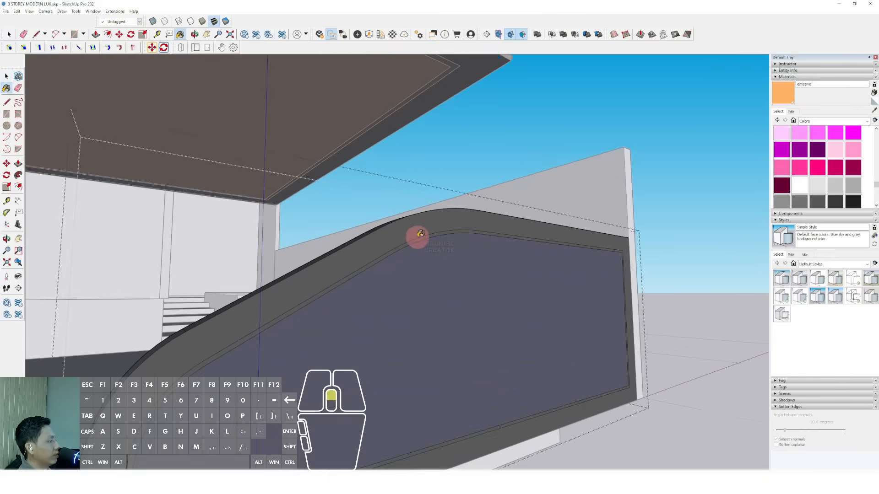
{"action": "left_click", "coordinate": [418, 239]}
{"action": "key", "text": "space"}
{"action": "scroll", "coordinate": [434, 256], "scroll_direction": "down", "scroll_amount": 3}
{"action": "scroll", "coordinate": [435, 256], "scroll_direction": "down", "scroll_amount": 3}
{"action": "left_click", "coordinate": [607, 171]}
{"action": "scroll", "coordinate": [509, 240], "scroll_direction": "down", "scroll_amount": 7}
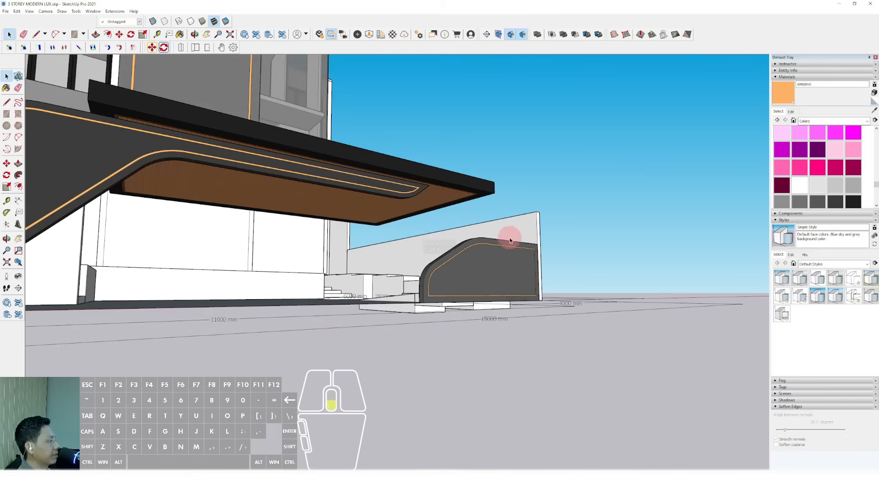
- Sample the dark grey Color M07 from the curved carport wall and paint the low wall's front face with it
{"action": "middle_click_drag", "start_coordinate": [510, 240], "coordinate": [332, 285], "text": "shift"}
{"action": "scroll", "coordinate": [332, 286], "scroll_direction": "up", "scroll_amount": 2}
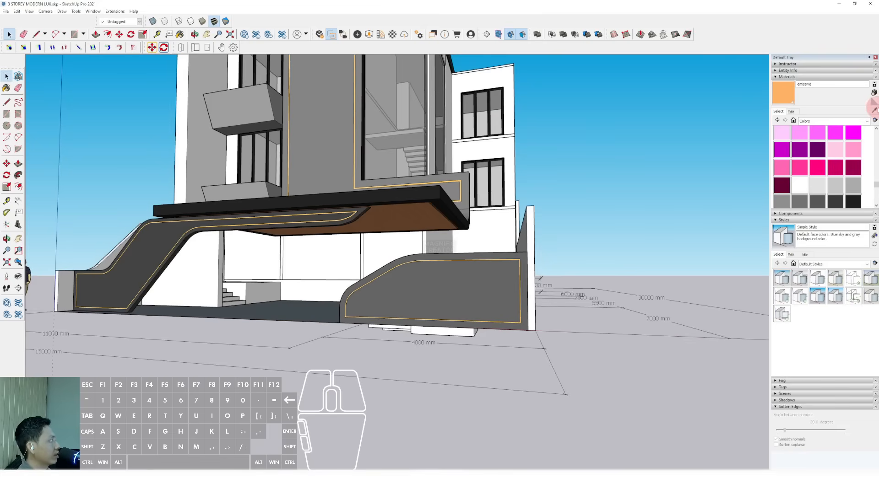
{"action": "scroll", "coordinate": [399, 208], "scroll_direction": "up", "scroll_amount": 2}
{"action": "left_click", "coordinate": [359, 206], "text": "alt"}
{"action": "left_click", "coordinate": [455, 377]}
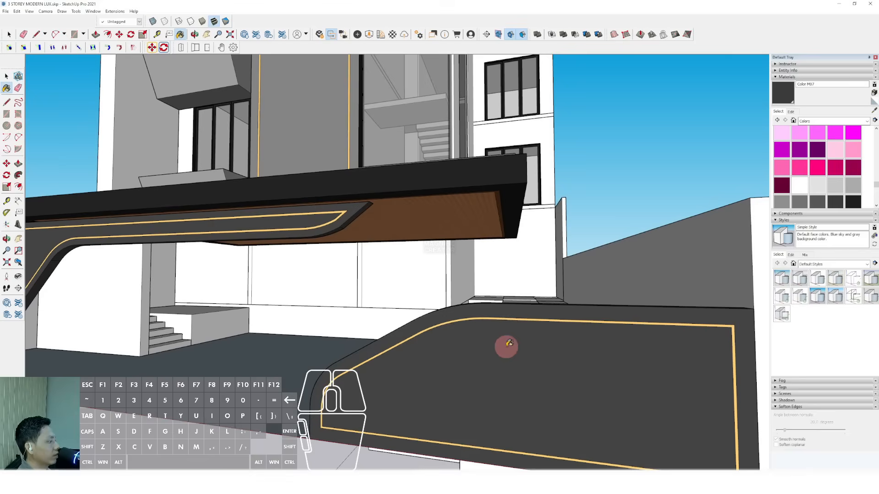
- Offset the outline of the top balcony box's underside inward to form a border
{"action": "scroll", "coordinate": [457, 336], "scroll_direction": "down", "scroll_amount": 3}
{"action": "scroll", "coordinate": [414, 327], "scroll_direction": "down", "scroll_amount": 3}
{"action": "middle_click_drag", "start_coordinate": [435, 277], "coordinate": [549, 274]}
{"action": "scroll", "coordinate": [540, 281], "scroll_direction": "up", "scroll_amount": 3}
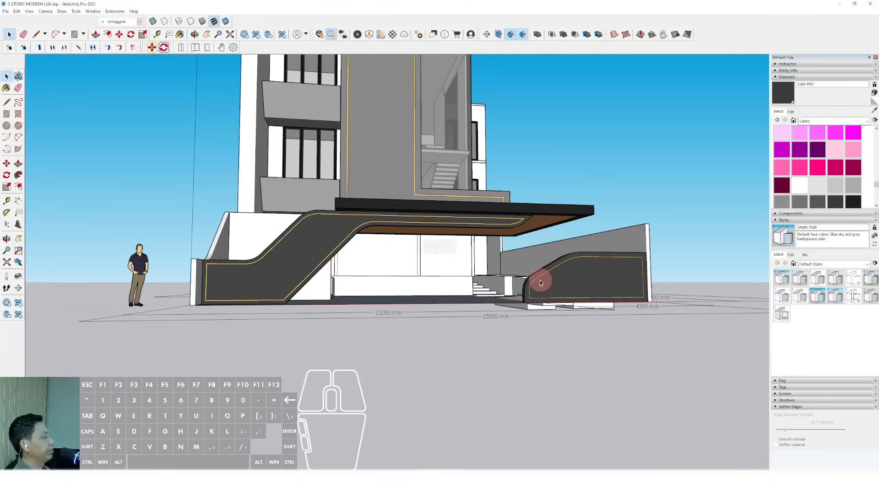
{"action": "scroll", "coordinate": [466, 287], "scroll_direction": "up", "scroll_amount": 4}
{"action": "middle_click_drag", "start_coordinate": [449, 284], "coordinate": [423, 308]}
{"action": "scroll", "coordinate": [460, 287], "scroll_direction": "down", "scroll_amount": 4}
{"action": "middle_click_drag", "start_coordinate": [424, 308], "coordinate": [340, 140]}
{"action": "scroll", "coordinate": [334, 133], "scroll_direction": "up", "scroll_amount": 6}
{"action": "scroll", "coordinate": [336, 146], "scroll_direction": "down", "scroll_amount": 2}
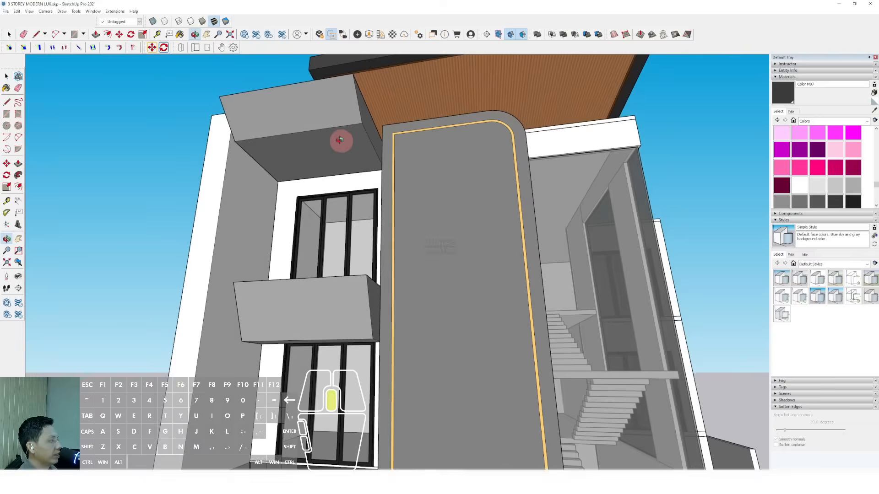
{"action": "scroll", "coordinate": [367, 140], "scroll_direction": "up", "scroll_amount": 5}
{"action": "key", "text": "space"}
{"action": "left_click", "coordinate": [366, 140]}
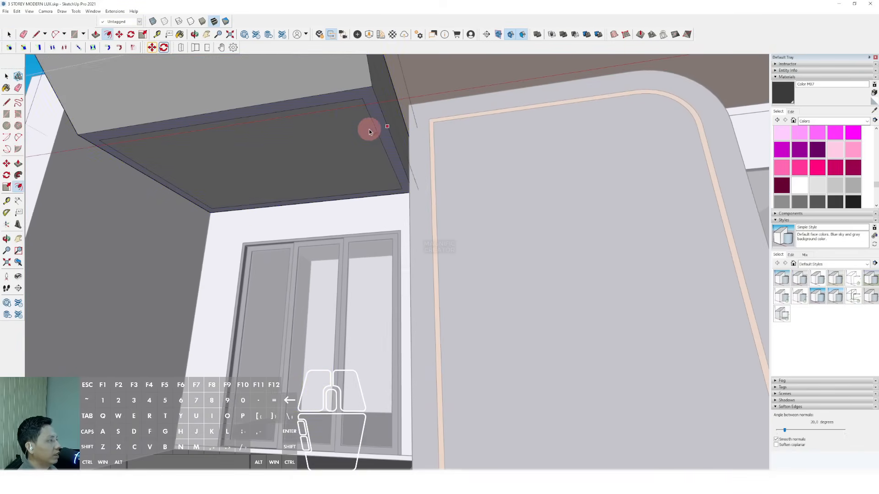
{"action": "key", "text": "space"}
{"action": "scroll", "coordinate": [366, 130], "scroll_direction": "up", "scroll_amount": 3}
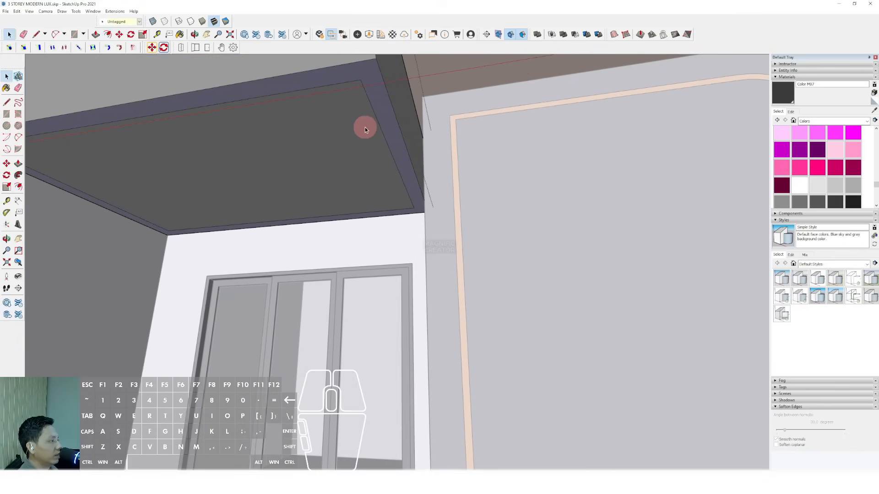
- Offset the inner outline on the top balcony's underside by a small distance to form a thin strip
{"action": "scroll", "coordinate": [364, 128], "scroll_direction": "down", "scroll_amount": 2}
{"action": "left_click", "coordinate": [359, 148]}
{"action": "scroll", "coordinate": [361, 147], "scroll_direction": "up", "scroll_amount": 1}
{"action": "key", "text": "f"}
{"action": "left_click", "coordinate": [364, 135]}
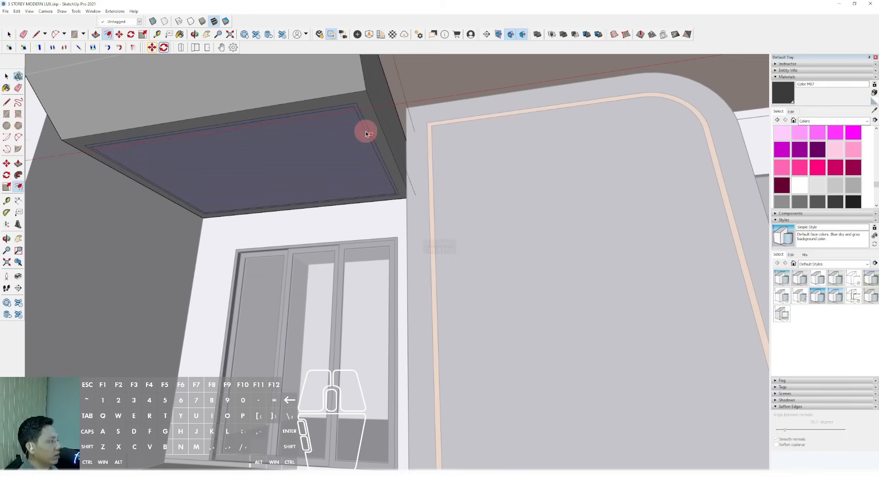
{"action": "left_click", "coordinate": [365, 131]}
{"action": "key", "text": "space"}
- Paint the top balcony's underside strip with Wood Veneer 01 and its inner panel with the roof soffit's beadboard, and close the group
{"action": "scroll", "coordinate": [359, 145], "scroll_direction": "down", "scroll_amount": 5}
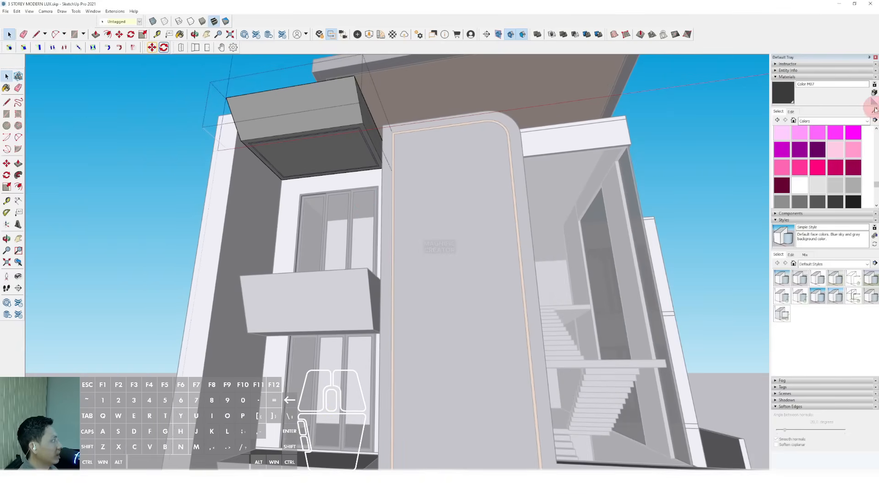
{"action": "left_click", "coordinate": [874, 110]}
{"action": "scroll", "coordinate": [380, 87], "scroll_direction": "up", "scroll_amount": 5}
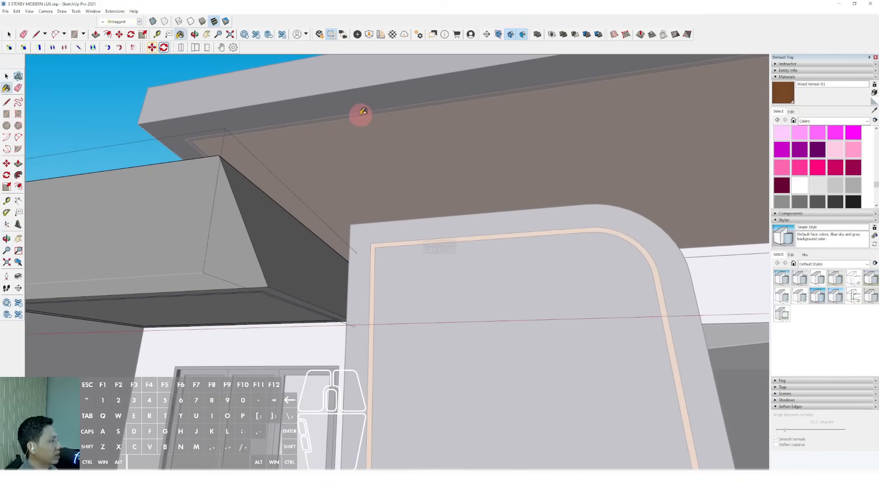
{"action": "scroll", "coordinate": [271, 300], "scroll_direction": "up", "scroll_amount": 2}
{"action": "middle_click_drag", "start_coordinate": [258, 286], "coordinate": [362, 228]}
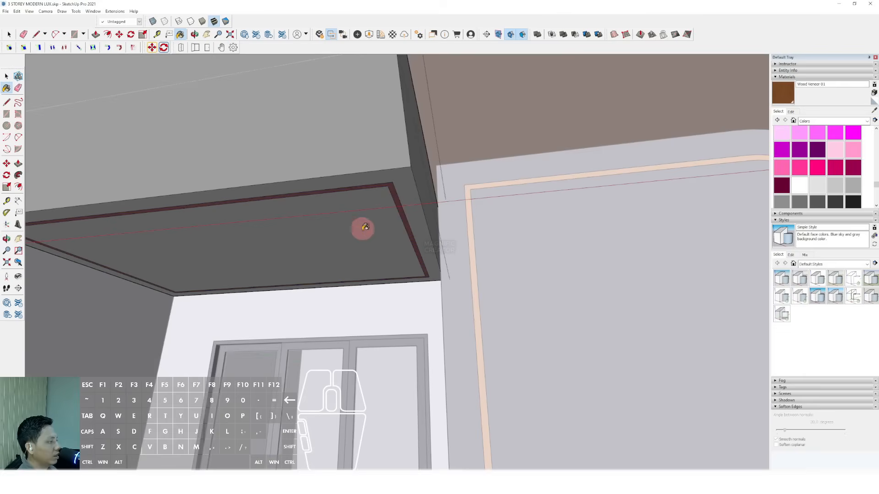
{"action": "left_click", "coordinate": [467, 141]}
{"action": "left_click", "coordinate": [366, 221]}
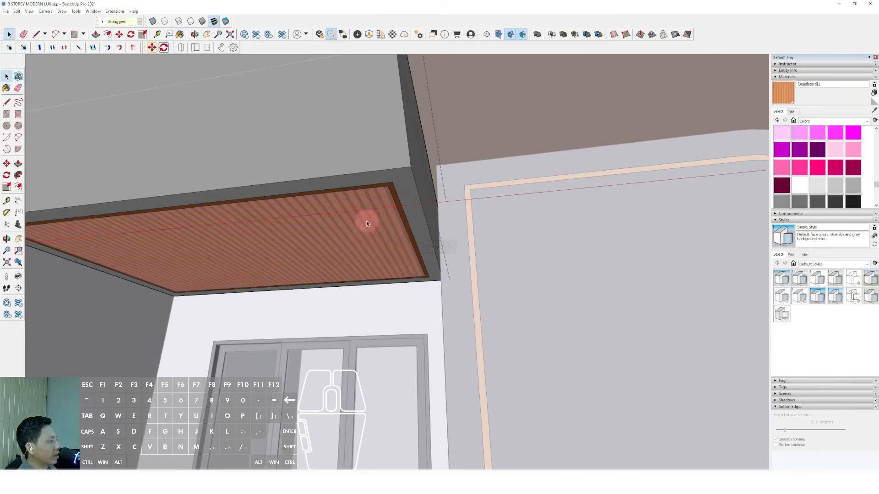
{"action": "scroll", "coordinate": [370, 221], "scroll_direction": "down", "scroll_amount": 5}
{"action": "left_click", "coordinate": [208, 236]}
{"action": "scroll", "coordinate": [374, 256], "scroll_direction": "down", "scroll_amount": 3}
{"action": "middle_click_drag", "start_coordinate": [373, 256], "coordinate": [373, 189], "text": "shift"}
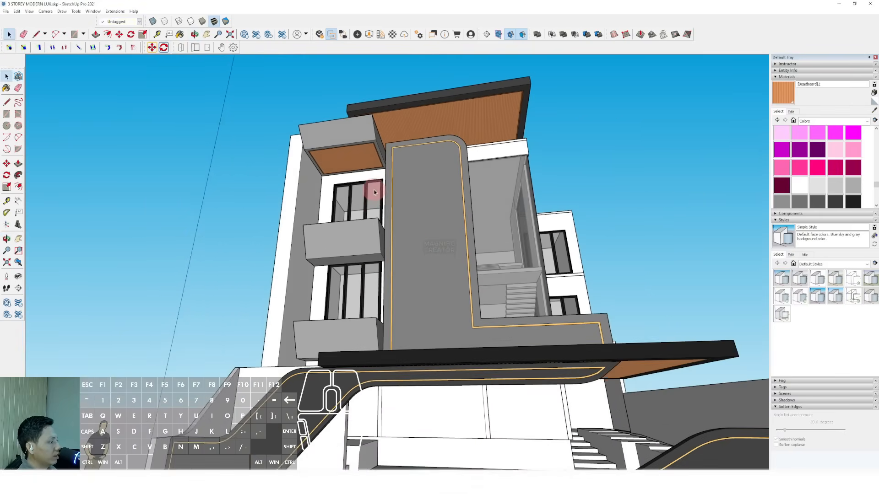
- Scale the middle balcony box outward so that it projects further from the facade
{"action": "scroll", "coordinate": [364, 261], "scroll_direction": "up", "scroll_amount": 5}
{"action": "middle_click_drag", "start_coordinate": [364, 266], "coordinate": [342, 221]}
{"action": "left_click", "coordinate": [342, 221]}
{"action": "key", "text": "s"}
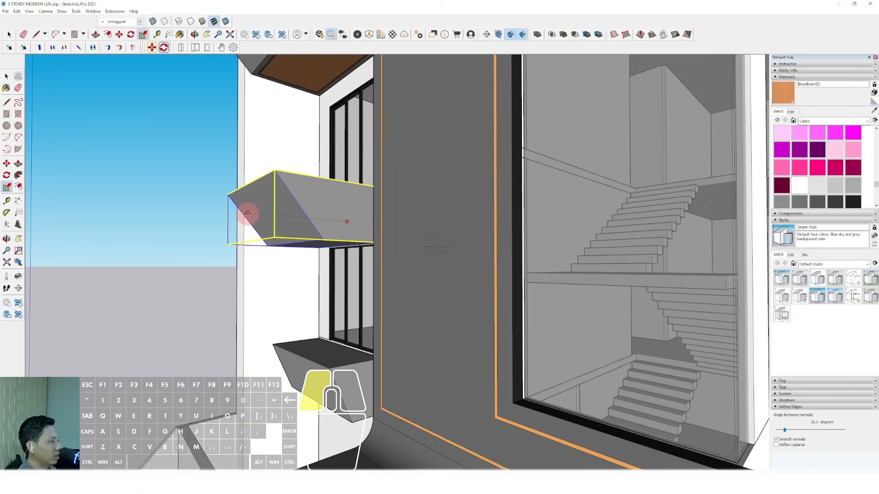
{"action": "middle_click_drag", "start_coordinate": [278, 241], "coordinate": [555, 260]}
{"action": "key", "text": "space"}
{"action": "scroll", "coordinate": [384, 270], "scroll_direction": "down", "scroll_amount": 5}
{"action": "middle_click_drag", "start_coordinate": [433, 254], "coordinate": [337, 230]}
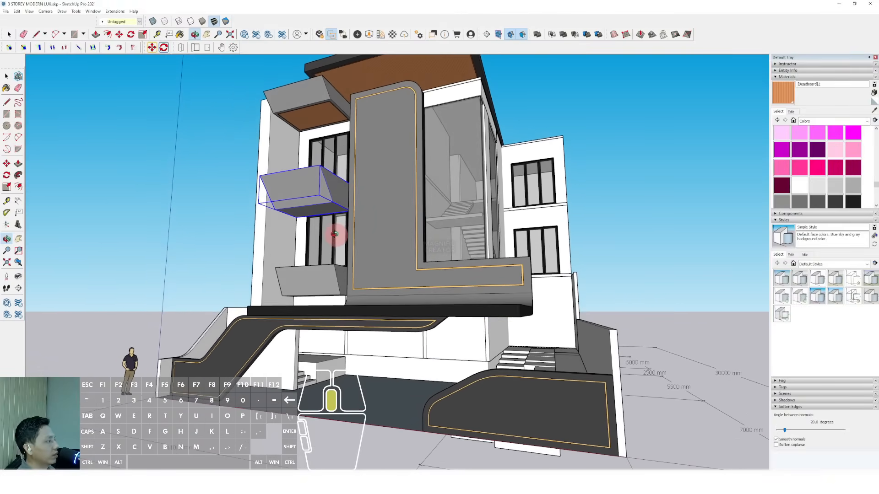
- Offset the outline of the middle balcony's underside inward to form a border
{"action": "scroll", "coordinate": [301, 200], "scroll_direction": "up", "scroll_amount": 3}
{"action": "scroll", "coordinate": [321, 201], "scroll_direction": "up", "scroll_amount": 5}
{"action": "key", "text": "f"}
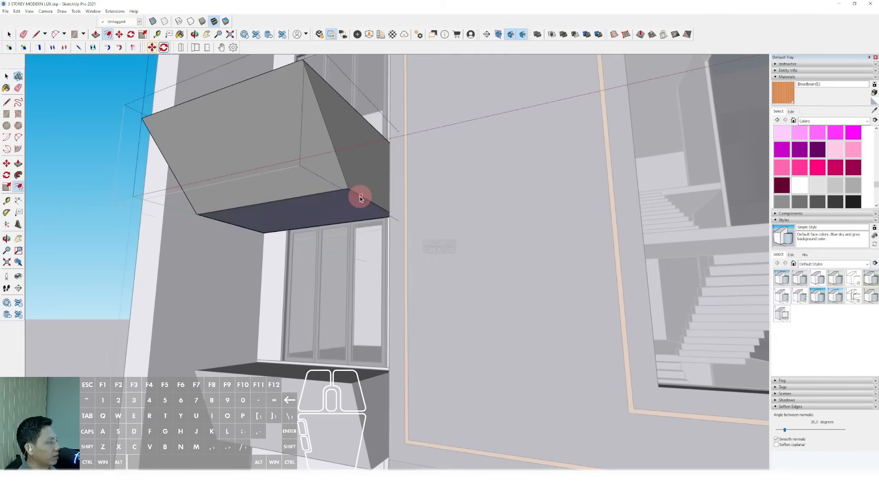
{"action": "left_click", "coordinate": [359, 198]}
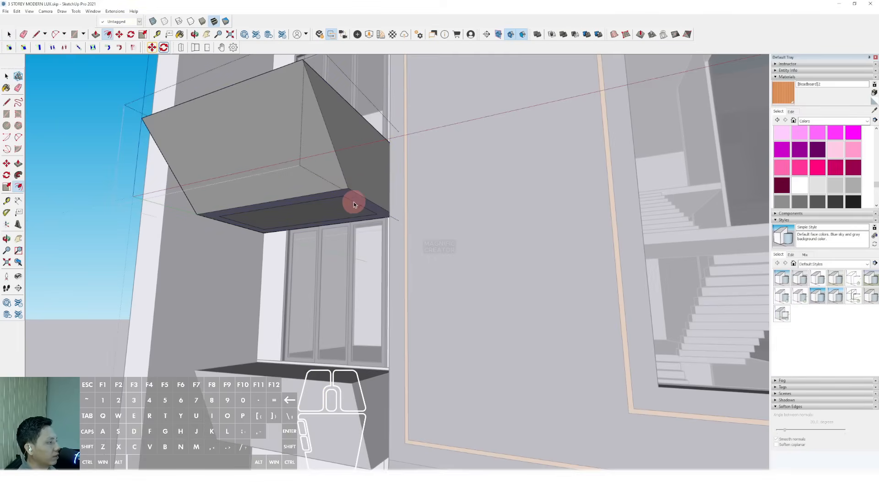
- Offset the inner outline on the middle balcony's underside by a small distance to form a thin strip
{"action": "scroll", "coordinate": [352, 207], "scroll_direction": "up", "scroll_amount": 2}
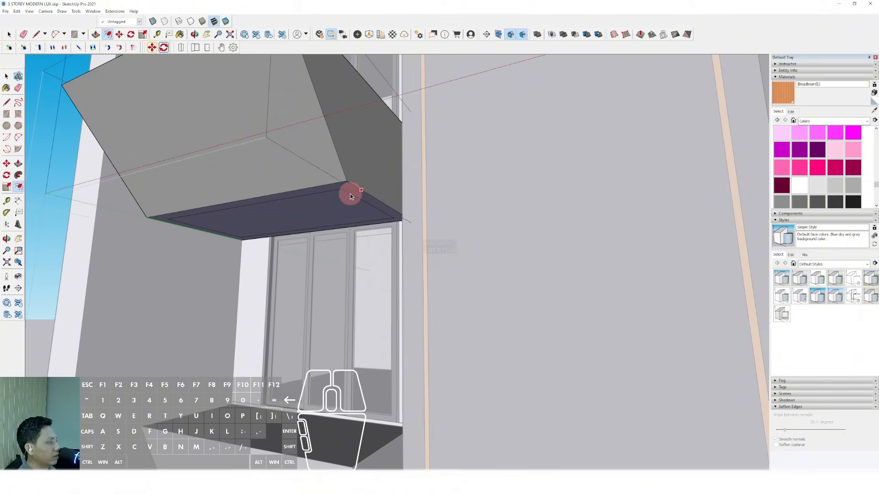
{"action": "left_click", "coordinate": [350, 194]}
{"action": "key", "text": "space"}
{"action": "scroll", "coordinate": [347, 204], "scroll_direction": "up", "scroll_amount": 1}
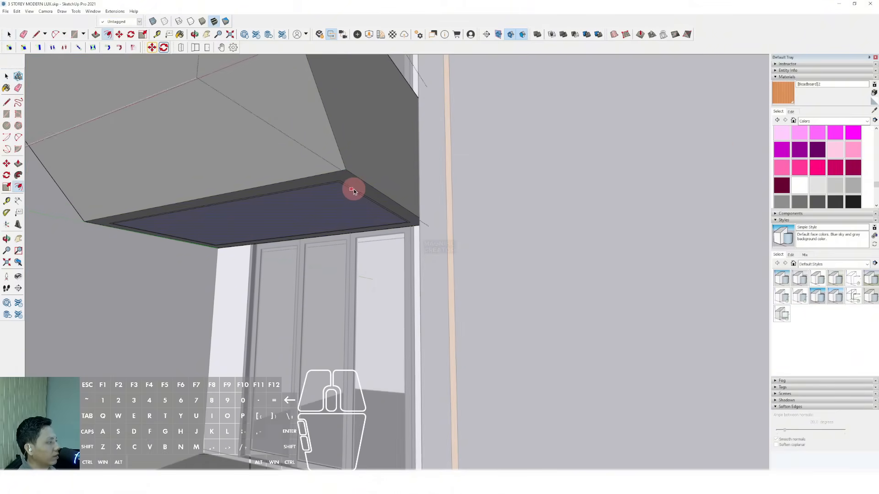
{"action": "scroll", "coordinate": [353, 188], "scroll_direction": "up", "scroll_amount": 3}
{"action": "key", "text": "space"}
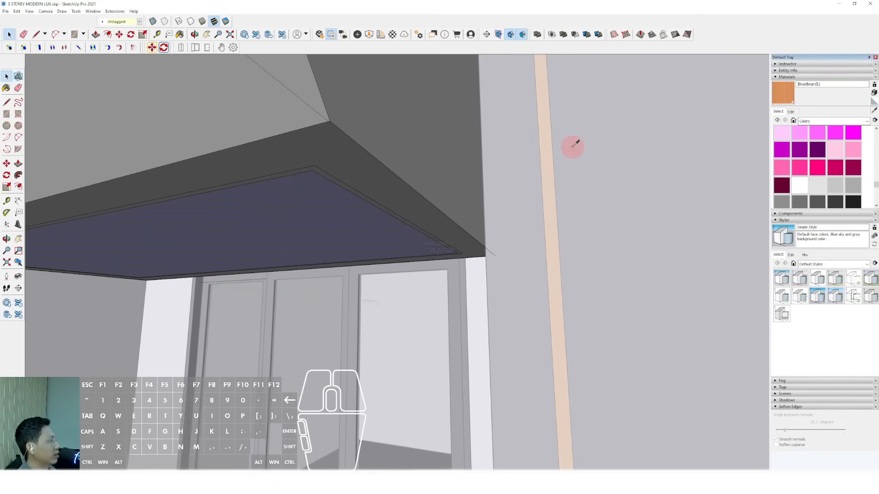
- Sample the beadboard from the top balcony's underside, paint the middle balcony's inner underside panel with it, and close the group
{"action": "key", "text": "space"}
{"action": "scroll", "coordinate": [445, 216], "scroll_direction": "down", "scroll_amount": 5}
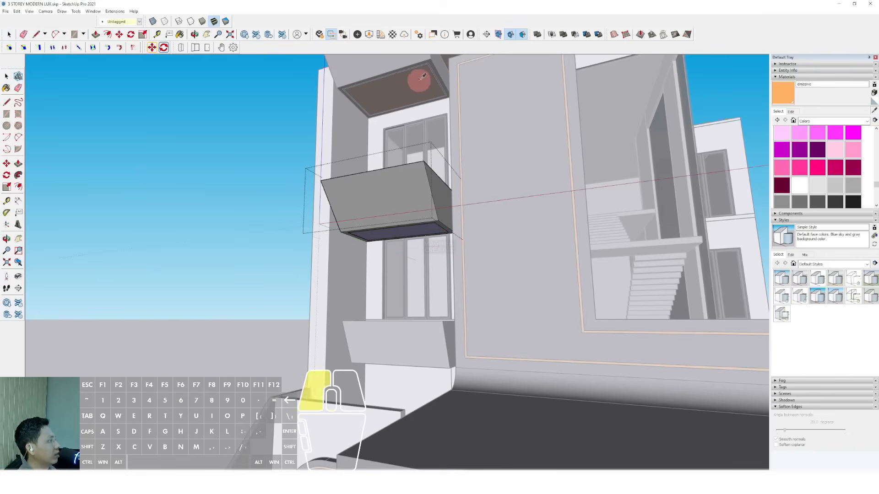
{"action": "scroll", "coordinate": [423, 230], "scroll_direction": "up", "scroll_amount": 2}
{"action": "left_click", "coordinate": [423, 229]}
{"action": "key", "text": "space"}
{"action": "scroll", "coordinate": [423, 228], "scroll_direction": "down", "scroll_amount": 2}
{"action": "left_click", "coordinate": [239, 180]}
{"action": "scroll", "coordinate": [444, 208], "scroll_direction": "down", "scroll_amount": 2}
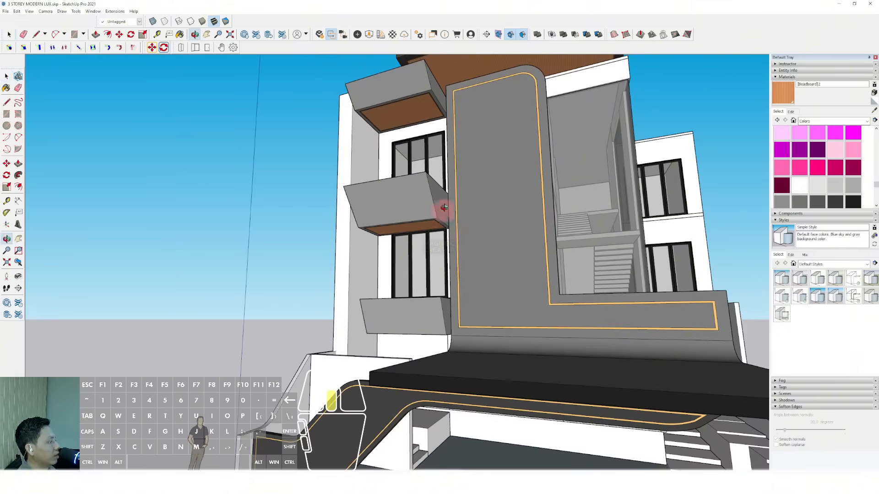
- Sample Wood Veneer 01, paint the thin strip on the middle balcony's underside with it, and close the group
{"action": "middle_click_drag", "start_coordinate": [443, 208], "coordinate": [451, 215]}
{"action": "scroll", "coordinate": [452, 217], "scroll_direction": "up", "scroll_amount": 4}
{"action": "scroll", "coordinate": [452, 216], "scroll_direction": "up", "scroll_amount": 3}
{"action": "left_click", "coordinate": [873, 113]}
{"action": "scroll", "coordinate": [509, 149], "scroll_direction": "down", "scroll_amount": 2}
{"action": "middle_click_drag", "start_coordinate": [505, 158], "coordinate": [489, 293], "text": "shift"}
{"action": "scroll", "coordinate": [442, 109], "scroll_direction": "up", "scroll_amount": 4}
{"action": "left_click", "coordinate": [451, 97]}
{"action": "scroll", "coordinate": [451, 96], "scroll_direction": "down", "scroll_amount": 2}
{"action": "mouse_move", "coordinate": [453, 92]}
{"action": "middle_mouse_down"}
{"action": "mouse_move", "coordinate": [461, 314]}
{"action": "mouse_move", "coordinate": [455, 196]}
{"action": "mouse_move", "coordinate": [455, 226]}
{"action": "mouse_move", "coordinate": [484, 218]}
{"action": "mouse_move", "coordinate": [421, 277]}
{"action": "mouse_move", "coordinate": [418, 231]}
{"action": "mouse_move", "coordinate": [448, 282]}
{"action": "mouse_move", "coordinate": [425, 306]}
{"action": "mouse_move", "coordinate": [294, 338]}
{"action": "middle_mouse_up"}
{"action": "key", "text": "space"}
{"action": "left_click", "coordinate": [485, 219]}
{"action": "scroll", "coordinate": [421, 280], "scroll_direction": "down", "scroll_amount": 3}
{"action": "left_click", "coordinate": [155, 194]}
- Examine the house's front exterior and the stepped planters behind the low wall
{"action": "scroll", "coordinate": [408, 272], "scroll_direction": "down", "scroll_amount": 2}
{"action": "scroll", "coordinate": [448, 281], "scroll_direction": "up", "scroll_amount": 2}
{"action": "scroll", "coordinate": [318, 312], "scroll_direction": "up", "scroll_amount": 2}
{"action": "scroll", "coordinate": [318, 312], "scroll_direction": "down", "scroll_amount": 8}
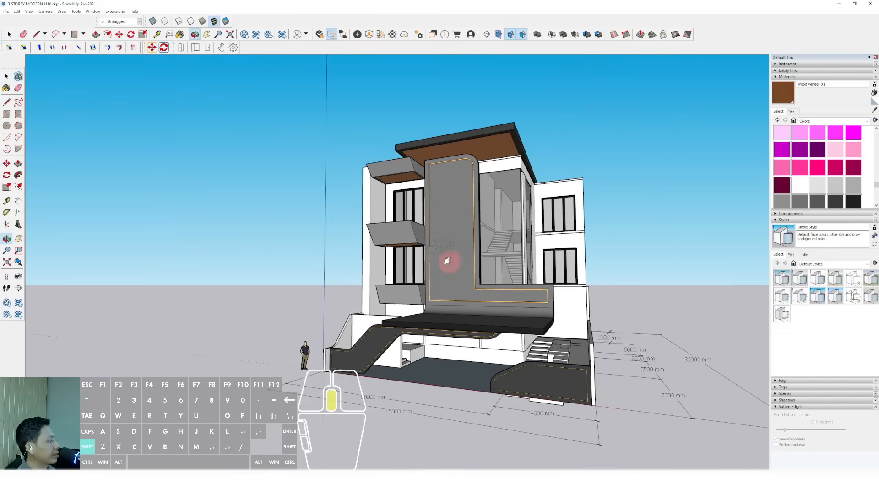
{"action": "middle_click_drag", "start_coordinate": [449, 257], "coordinate": [411, 207]}
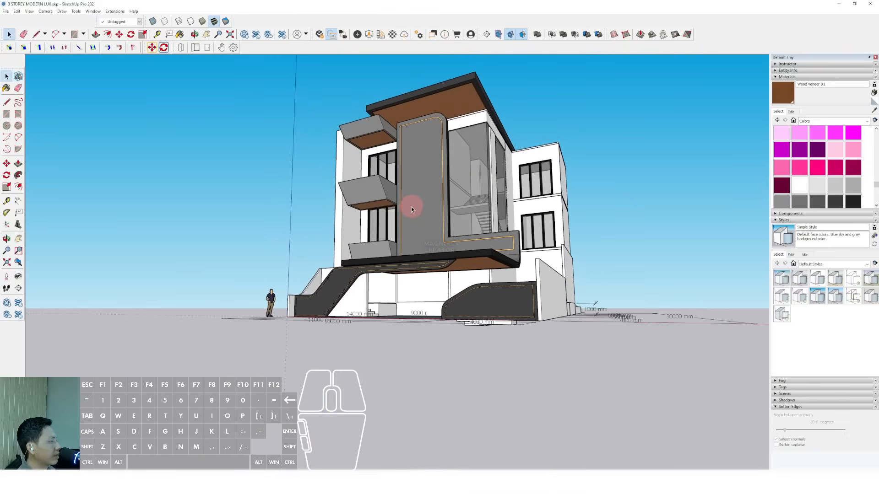
{"action": "middle_click_drag", "start_coordinate": [384, 254], "coordinate": [430, 225]}
{"action": "scroll", "coordinate": [488, 254], "scroll_direction": "up", "scroll_amount": 3}
{"action": "middle_click_drag", "start_coordinate": [487, 256], "coordinate": [543, 315], "text": "shift"}
{"action": "scroll", "coordinate": [563, 385], "scroll_direction": "up", "scroll_amount": 2}
{"action": "scroll", "coordinate": [562, 385], "scroll_direction": "up", "scroll_amount": 3}
{"action": "middle_click_drag", "start_coordinate": [563, 384], "coordinate": [411, 279], "text": "shift"}
{"action": "scroll", "coordinate": [501, 384], "scroll_direction": "up", "scroll_amount": 2}
{"action": "middle_click_drag", "start_coordinate": [412, 279], "coordinate": [361, 339]}
{"action": "mouse_move", "coordinate": [361, 339]}
{"action": "middle_mouse_down", "text": "shift"}
{"action": "mouse_move", "coordinate": [358, 309]}
{"action": "mouse_move", "coordinate": [377, 251]}
{"action": "mouse_move", "coordinate": [383, 266]}
{"action": "mouse_move", "coordinate": [360, 325]}
{"action": "middle_mouse_up", "text": "shift"}
{"action": "scroll", "coordinate": [377, 251], "scroll_direction": "down", "scroll_amount": 3}
{"action": "scroll", "coordinate": [383, 266], "scroll_direction": "up", "scroll_amount": 2}
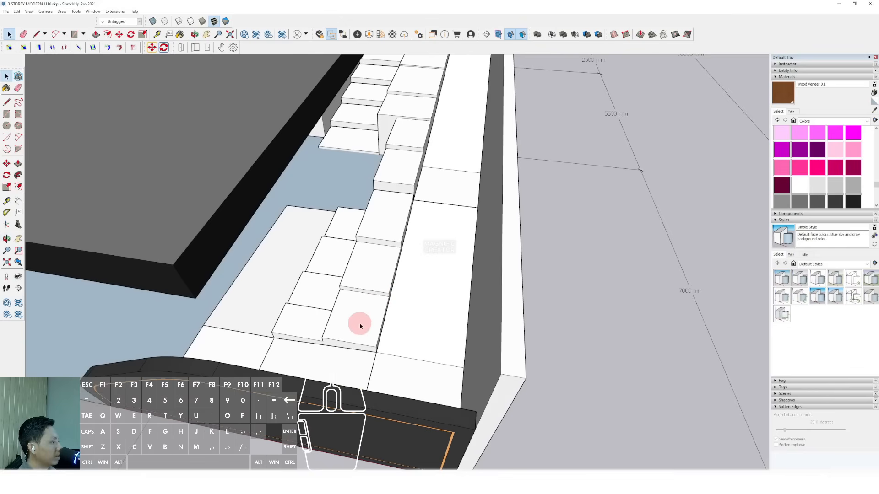
- Choose Grass Light Green from the Landscaping, Fencing and Vegetation materials and open the front stepped planter group for editing
{"action": "left_click", "coordinate": [866, 122]}
{"action": "left_click", "coordinate": [819, 161]}
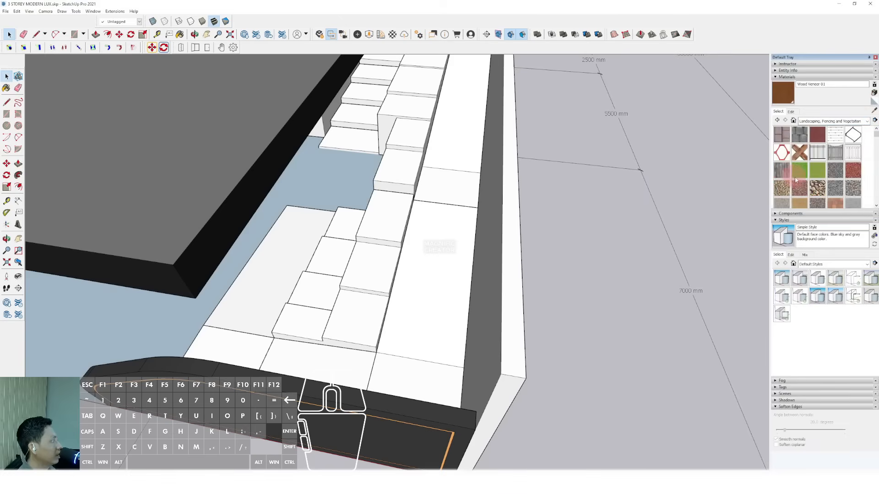
{"action": "scroll", "coordinate": [350, 313], "scroll_direction": "up", "scroll_amount": 3}
{"action": "key", "text": "space"}
{"action": "triple_click", "coordinate": [372, 326]}
{"action": "left_click", "coordinate": [372, 323]}
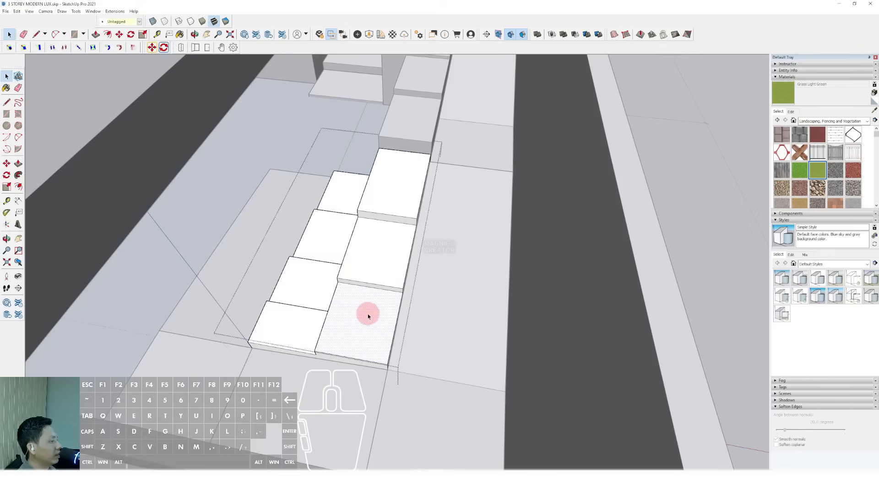
- Paint the seven top faces of the front stepped planter with Grass Light Green
{"action": "left_click", "coordinate": [343, 304]}
{"action": "scroll", "coordinate": [348, 306], "scroll_direction": "down", "scroll_amount": 2}
{"action": "scroll", "coordinate": [315, 327], "scroll_direction": "up", "scroll_amount": 3}
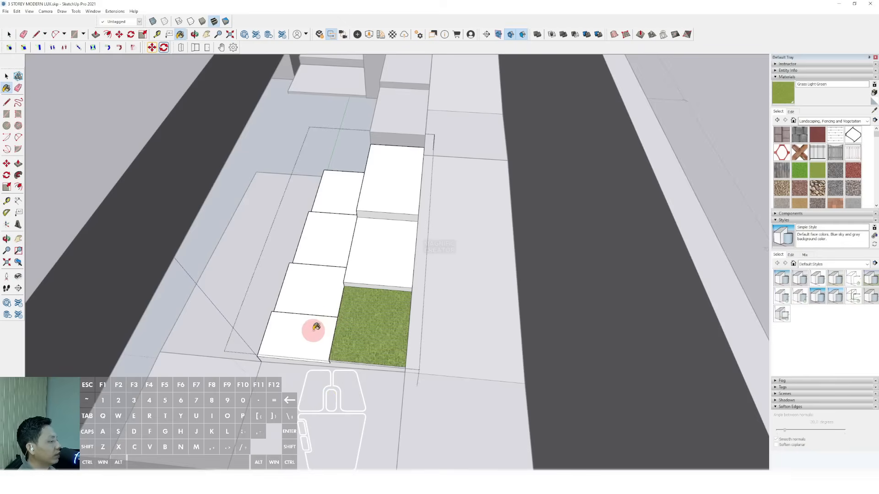
{"action": "left_click", "coordinate": [319, 319]}
{"action": "left_click", "coordinate": [318, 291]}
{"action": "left_click", "coordinate": [328, 236]}
{"action": "left_click", "coordinate": [338, 191]}
{"action": "left_click", "coordinate": [380, 240]}
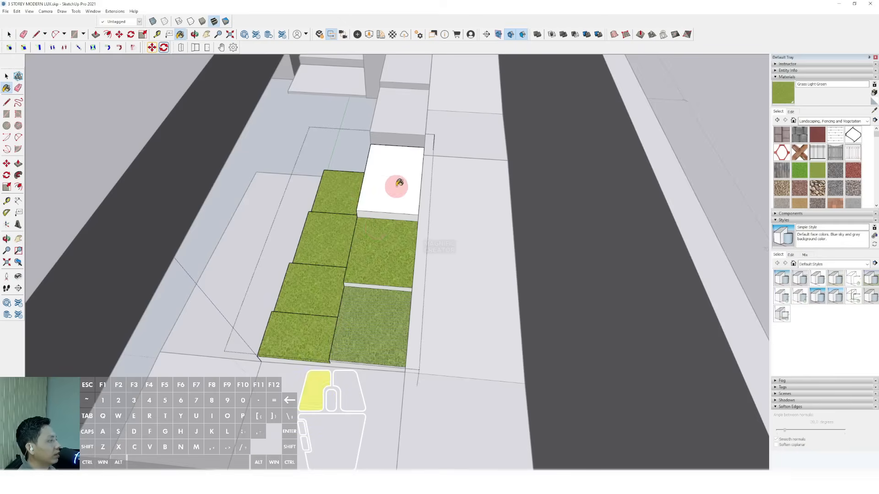
{"action": "left_click", "coordinate": [396, 186]}
- Paint the six top faces of the upper stepped planter beside the stairs with Grass Light Green and close the group
{"action": "mouse_move", "coordinate": [396, 187]}
{"action": "middle_mouse_down"}
{"action": "mouse_move", "coordinate": [405, 147]}
{"action": "mouse_move", "coordinate": [398, 210]}
{"action": "middle_mouse_up"}
{"action": "scroll", "coordinate": [392, 242], "scroll_direction": "down", "scroll_amount": 3}
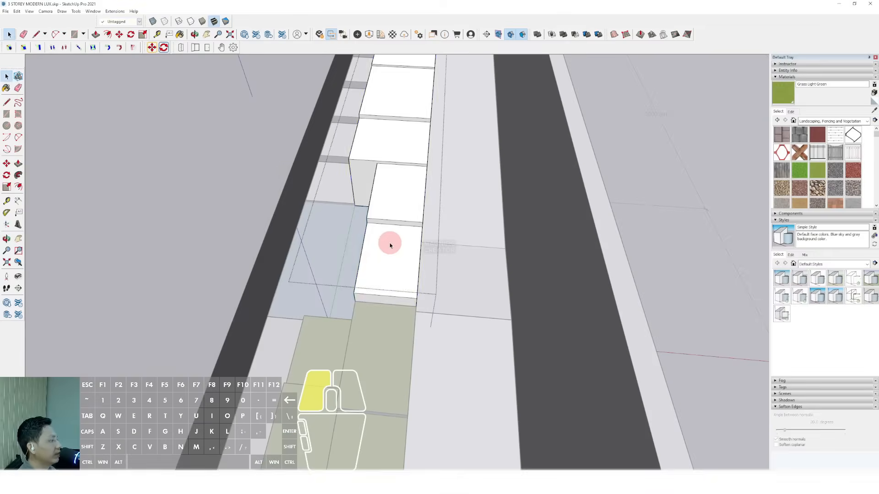
{"action": "left_click", "coordinate": [398, 241]}
{"action": "left_click", "coordinate": [398, 201]}
{"action": "left_click", "coordinate": [404, 139]}
{"action": "middle_click_drag", "start_coordinate": [394, 232], "coordinate": [393, 253], "text": "shift"}
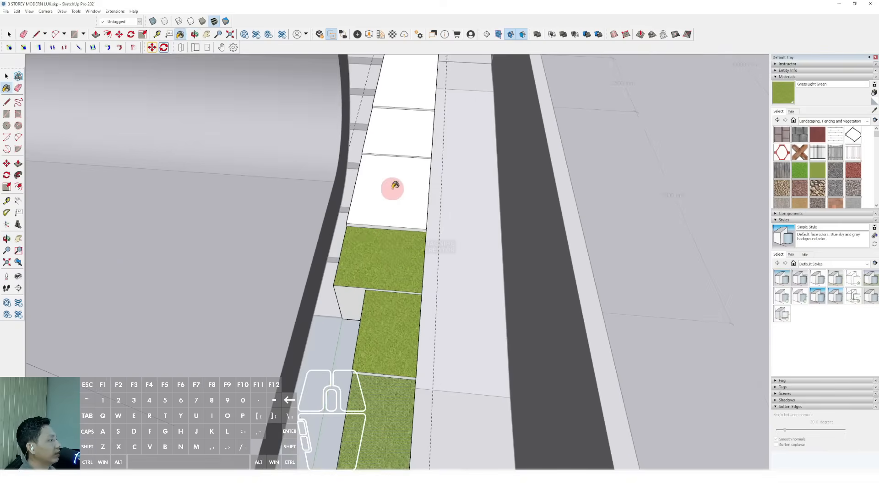
{"action": "left_click", "coordinate": [392, 188]}
{"action": "left_click", "coordinate": [398, 133]}
{"action": "left_click", "coordinate": [407, 73]}
{"action": "scroll", "coordinate": [400, 186], "scroll_direction": "down", "scroll_amount": 5}
{"action": "middle_click_drag", "start_coordinate": [399, 186], "coordinate": [362, 139]}
{"action": "key", "text": "space"}
{"action": "left_click", "coordinate": [601, 209]}
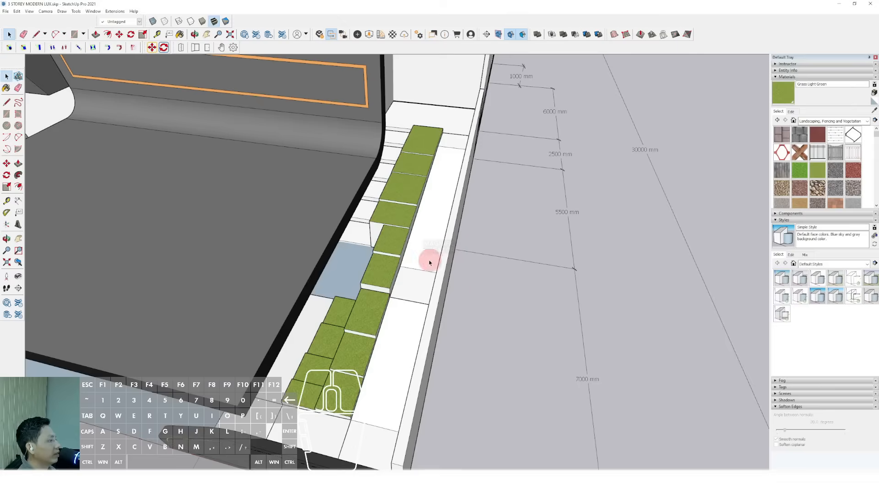
- Choose Concrete Scored Jointless from the Asphalt and Concrete materials for the sides of the stepped planters
{"action": "scroll", "coordinate": [430, 263], "scroll_direction": "down", "scroll_amount": 5}
{"action": "middle_click_drag", "start_coordinate": [430, 256], "coordinate": [519, 171]}
{"action": "scroll", "coordinate": [444, 225], "scroll_direction": "up", "scroll_amount": 6}
{"action": "middle_click_drag", "start_coordinate": [443, 224], "coordinate": [392, 198]}
{"action": "scroll", "coordinate": [392, 198], "scroll_direction": "down", "scroll_amount": 5}
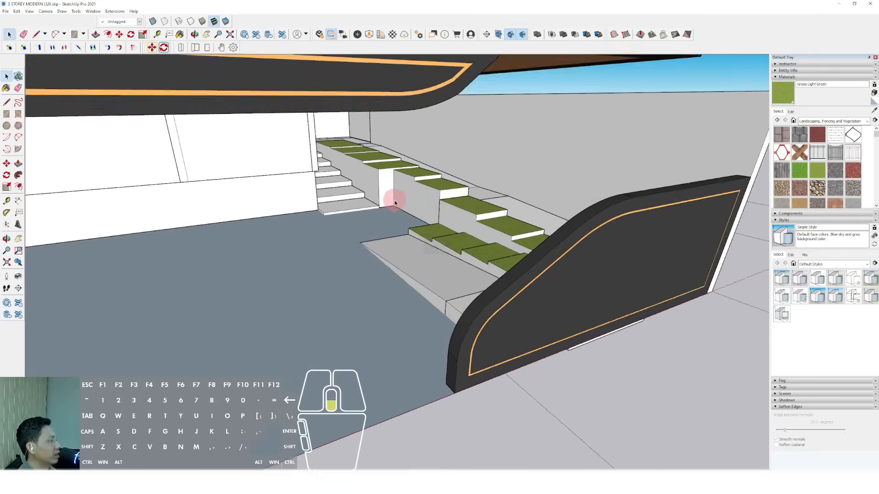
{"action": "scroll", "coordinate": [420, 235], "scroll_direction": "up", "scroll_amount": 5}
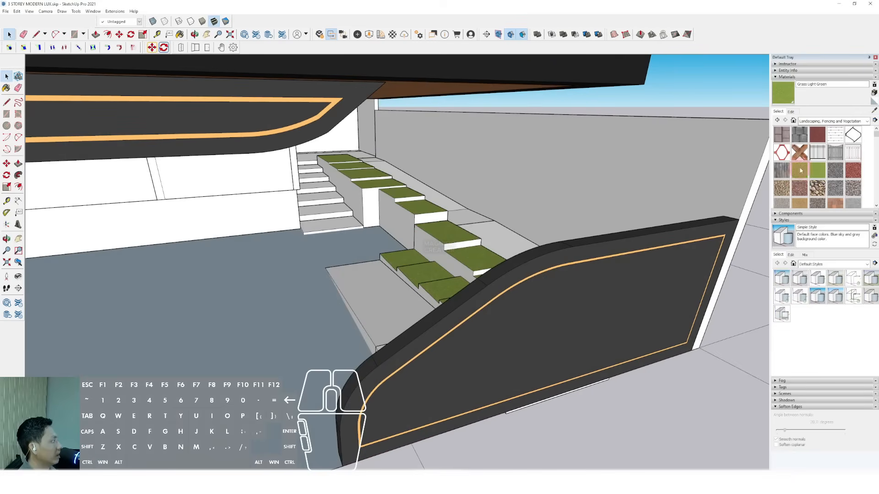
{"action": "scroll", "coordinate": [800, 171], "scroll_direction": "down", "scroll_amount": 2}
{"action": "scroll", "coordinate": [818, 174], "scroll_direction": "up", "scroll_amount": 2}
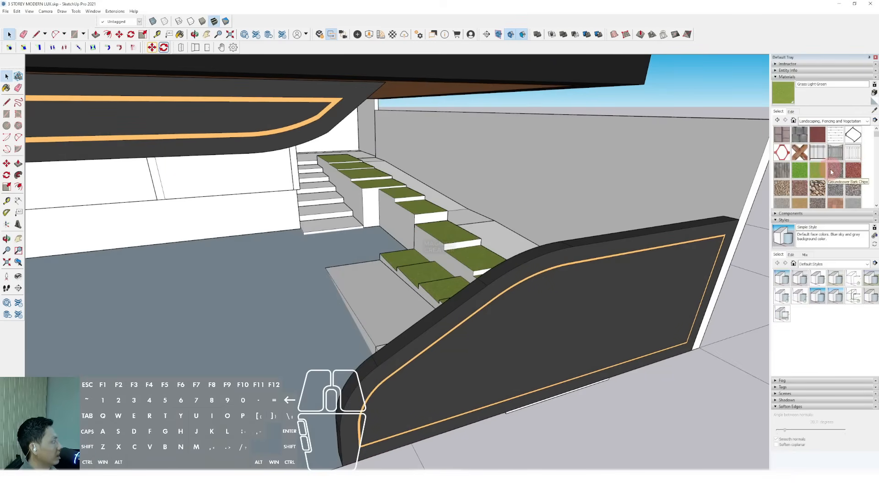
{"action": "left_click", "coordinate": [863, 121]}
{"action": "left_click", "coordinate": [829, 145]}
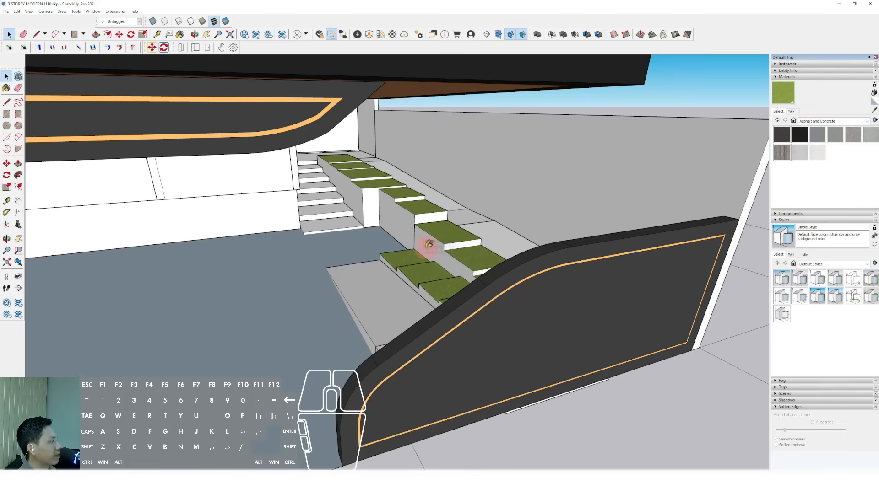
{"action": "left_click", "coordinate": [781, 153]}
- Paint the vertical sides of all the stepped planters with Concrete Scored Jointless
{"action": "scroll", "coordinate": [426, 248], "scroll_direction": "up", "scroll_amount": 3}
{"action": "left_click", "coordinate": [397, 212]}
{"action": "left_click", "coordinate": [430, 227]}
{"action": "scroll", "coordinate": [429, 227], "scroll_direction": "up", "scroll_amount": 1}
{"action": "scroll", "coordinate": [495, 273], "scroll_direction": "up", "scroll_amount": 1}
{"action": "left_click", "coordinate": [495, 273]}
{"action": "scroll", "coordinate": [441, 294], "scroll_direction": "down", "scroll_amount": 1}
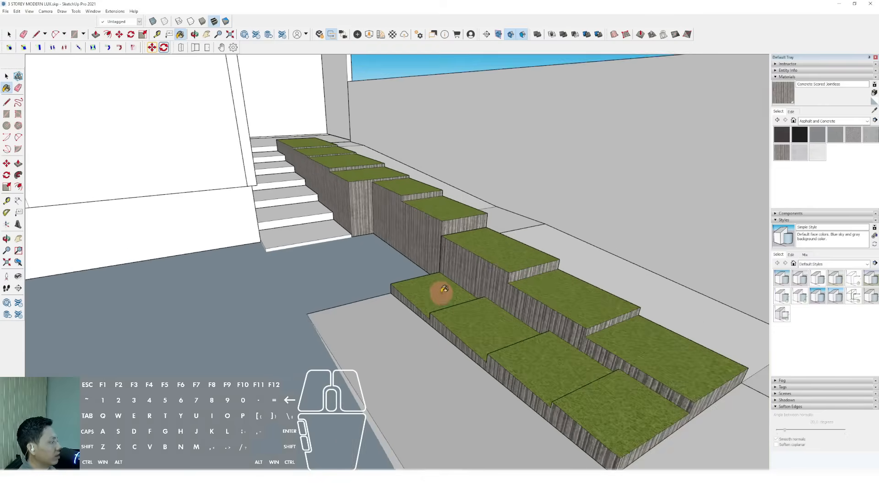
- Open the side boundary wall beside the planters and cut its front stretch down to the height of the low front wall
{"action": "middle_click_drag", "start_coordinate": [443, 289], "coordinate": [399, 294]}
{"action": "scroll", "coordinate": [441, 235], "scroll_direction": "down", "scroll_amount": 10}
{"action": "scroll", "coordinate": [410, 295], "scroll_direction": "up", "scroll_amount": 3}
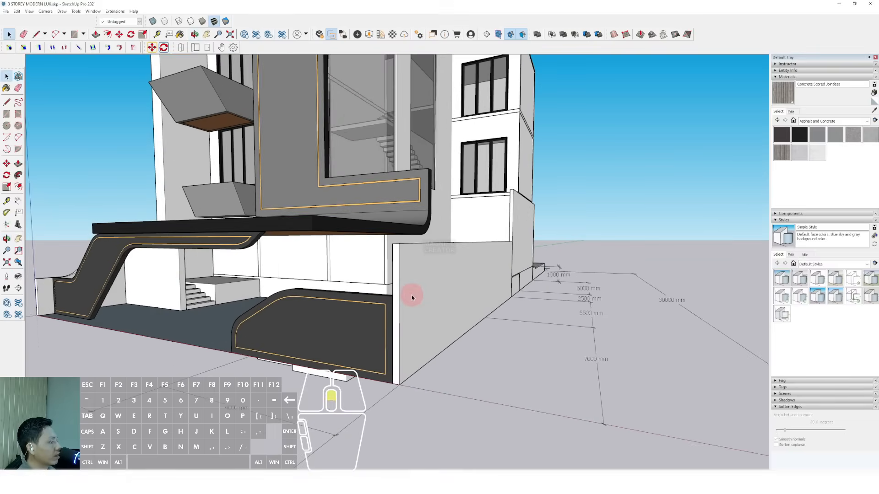
{"action": "scroll", "coordinate": [411, 296], "scroll_direction": "up", "scroll_amount": 2}
{"action": "triple_click", "coordinate": [410, 295]}
{"action": "scroll", "coordinate": [384, 301], "scroll_direction": "up", "scroll_amount": 1}
{"action": "key", "text": "d"}
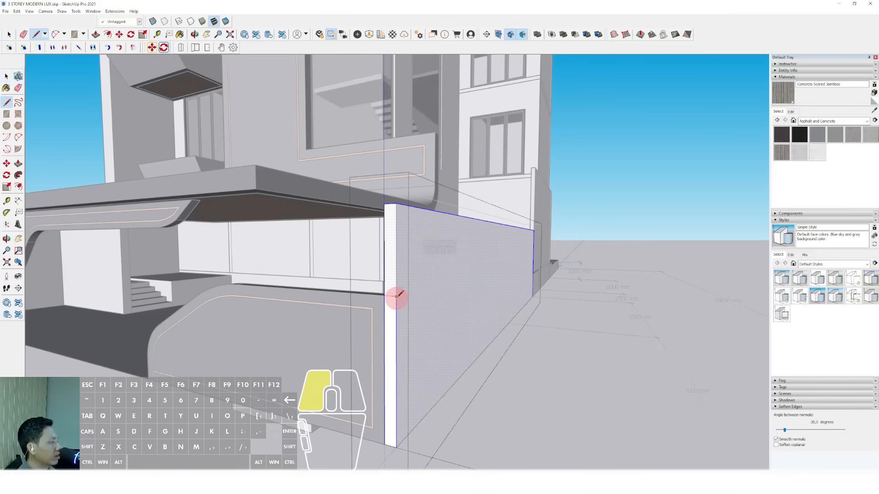
{"action": "left_click", "coordinate": [515, 241]}
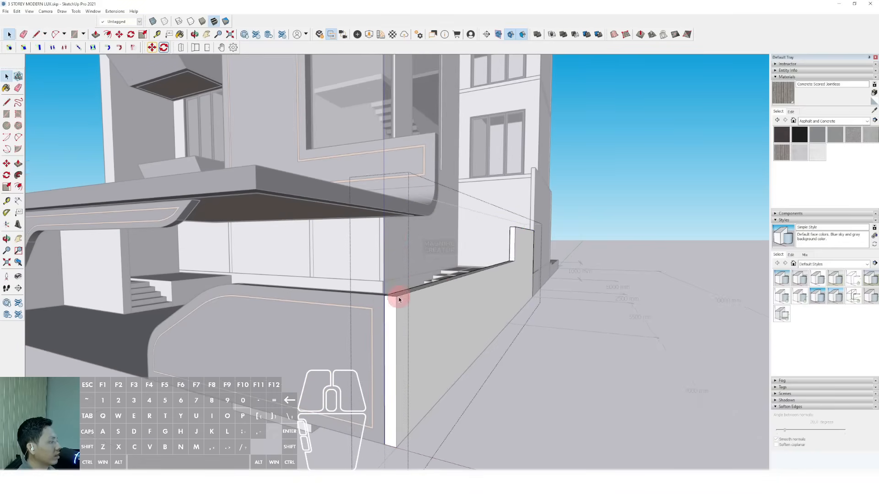
- Replace the boundary wall's vertical step with a diagonal slope from the high rear part down to the low front part
{"action": "middle_click_drag", "start_coordinate": [398, 299], "coordinate": [488, 283]}
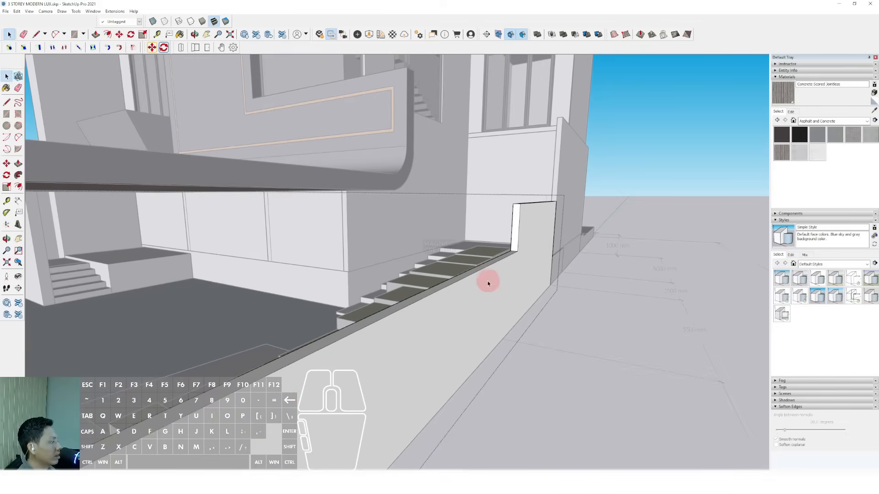
{"action": "left_click", "coordinate": [520, 204]}
{"action": "key", "text": "space"}
{"action": "scroll", "coordinate": [512, 219], "scroll_direction": "up", "scroll_amount": 2}
{"action": "key", "text": "v"}
{"action": "left_click", "coordinate": [510, 232]}
{"action": "left_click", "coordinate": [438, 313]}
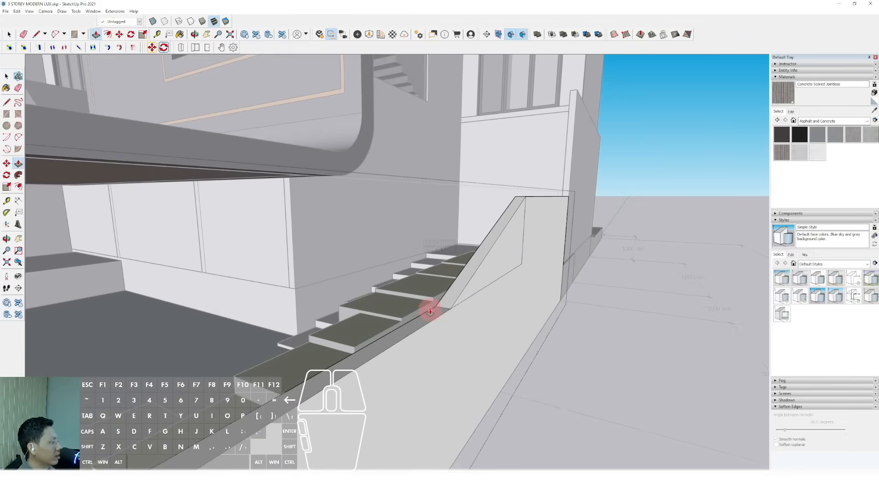
{"action": "key", "text": "space"}
- Round the lower bend of the sloped boundary wall with an arc extruded across the wall's thickness
{"action": "scroll", "coordinate": [451, 308], "scroll_direction": "up", "scroll_amount": 1}
{"action": "left_click", "coordinate": [525, 258]}
{"action": "mouse_move", "coordinate": [525, 258]}
{"action": "middle_mouse_down"}
{"action": "mouse_move", "coordinate": [602, 251]}
{"action": "mouse_move", "coordinate": [412, 277]}
{"action": "mouse_move", "coordinate": [375, 341]}
{"action": "middle_mouse_up"}
{"action": "key", "text": "a"}
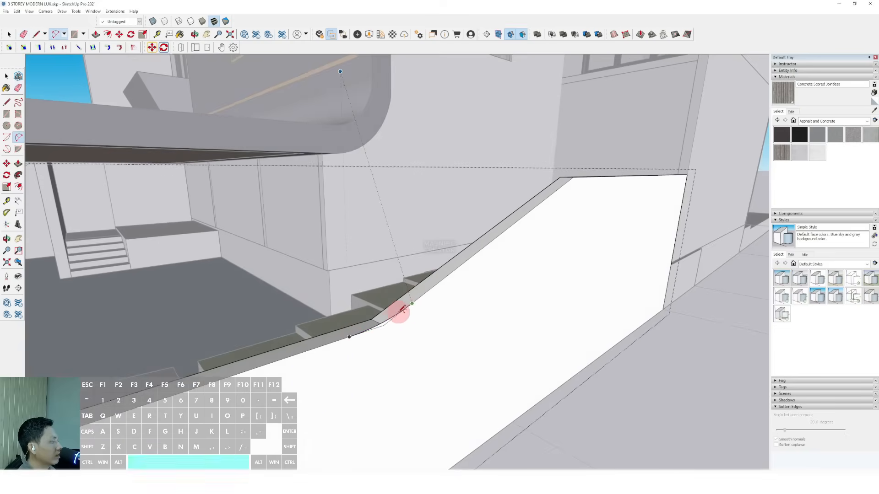
{"action": "key", "text": "space"}
{"action": "scroll", "coordinate": [385, 324], "scroll_direction": "up", "scroll_amount": 3}
{"action": "key", "text": "space"}
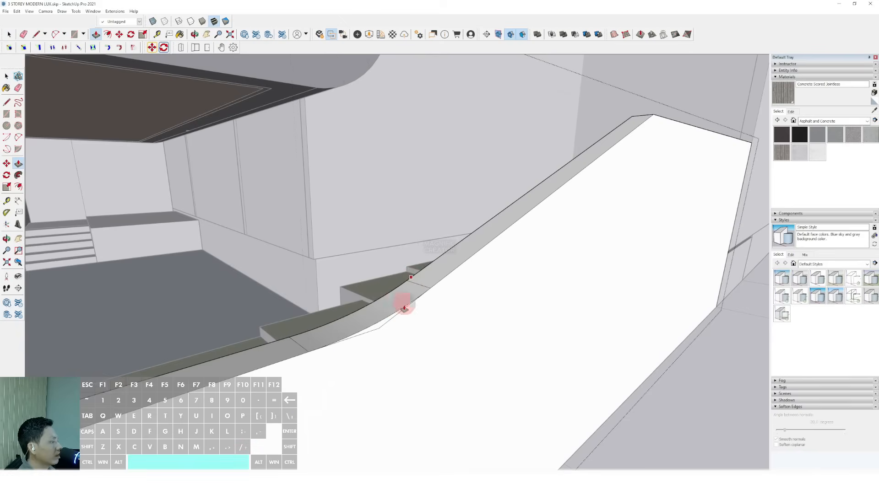
- Round the upper bend of the sloped boundary wall with an arc through its full thickness and close the group
{"action": "middle_click_drag", "start_coordinate": [385, 325], "coordinate": [550, 178]}
{"action": "key", "text": "a"}
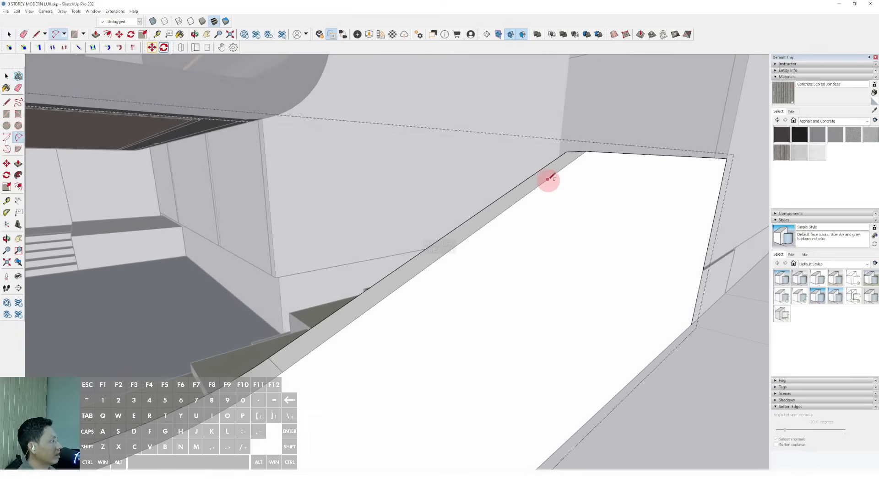
{"action": "left_click", "coordinate": [616, 150]}
{"action": "key", "text": "space"}
{"action": "middle_click_drag", "start_coordinate": [615, 150], "coordinate": [581, 156]}
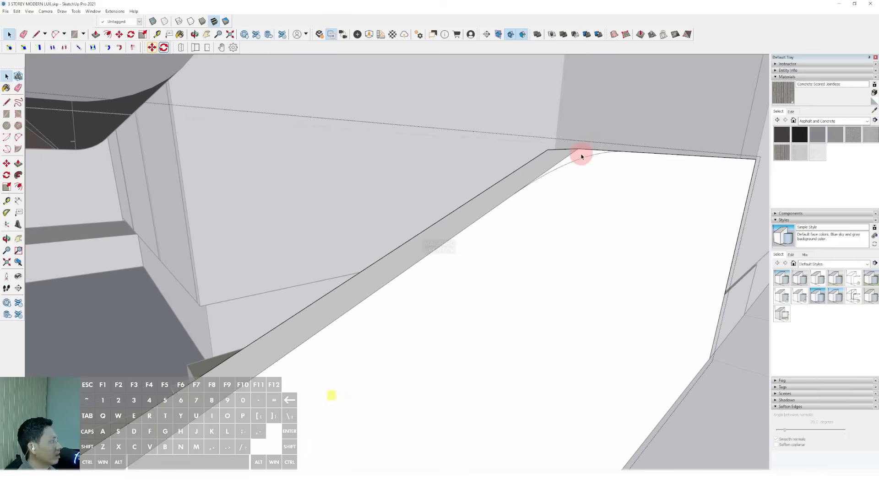
{"action": "left_click", "coordinate": [497, 189]}
{"action": "key", "text": "space"}
{"action": "scroll", "coordinate": [595, 172], "scroll_direction": "down", "scroll_amount": 8}
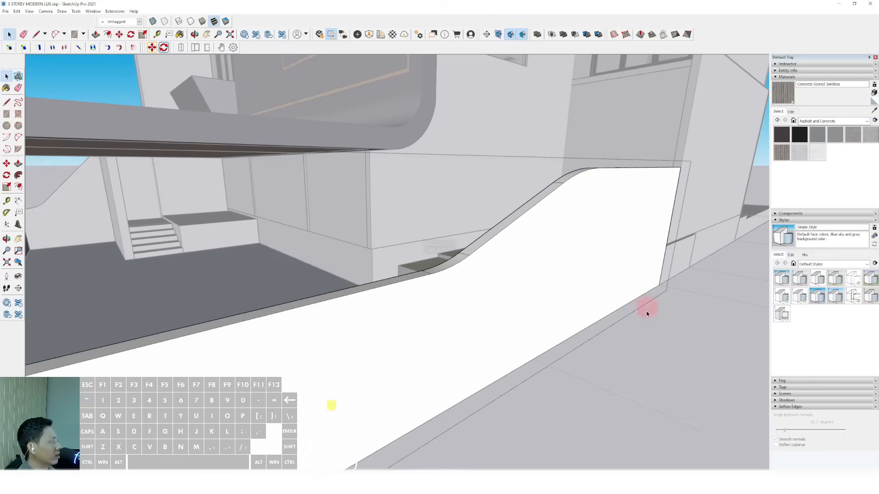
{"action": "left_click", "coordinate": [657, 350]}
{"action": "scroll", "coordinate": [636, 344], "scroll_direction": "down", "scroll_amount": 3}
{"action": "middle_click_drag", "start_coordinate": [541, 333], "coordinate": [874, 110]}
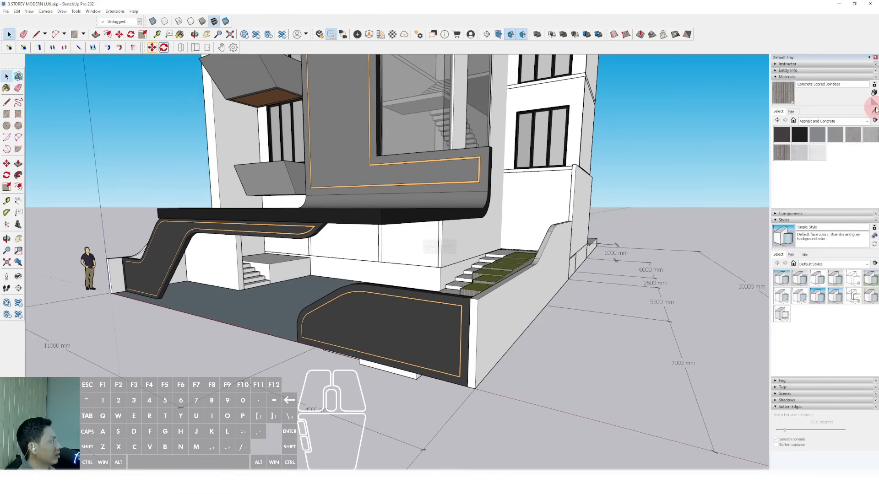
- Sample the dark Color M07 from the front carport wall and paint both side boundary walls with it
{"action": "left_click", "coordinate": [471, 327], "text": "alt"}
{"action": "left_click", "coordinate": [494, 303]}
{"action": "mouse_move", "coordinate": [494, 303]}
{"action": "middle_mouse_down"}
{"action": "mouse_move", "coordinate": [446, 314]}
{"action": "mouse_move", "coordinate": [343, 275]}
{"action": "mouse_move", "coordinate": [247, 260]}
{"action": "mouse_move", "coordinate": [241, 272]}
{"action": "mouse_move", "coordinate": [265, 281]}
{"action": "mouse_move", "coordinate": [414, 273]}
{"action": "mouse_move", "coordinate": [394, 309]}
{"action": "middle_mouse_up"}
{"action": "scroll", "coordinate": [394, 314], "scroll_direction": "up", "scroll_amount": 5}
{"action": "key", "text": "space"}
- Open the opposite side boundary wall and push its front end face to meet the back of the front carport panel
{"action": "double_click", "coordinate": [394, 318]}
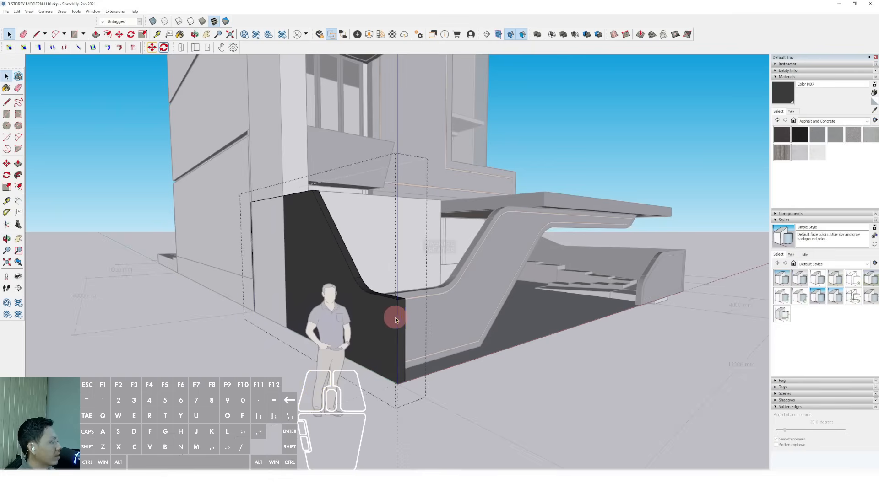
{"action": "triple_click", "coordinate": [395, 316]}
{"action": "scroll", "coordinate": [400, 313], "scroll_direction": "up", "scroll_amount": 2}
{"action": "scroll", "coordinate": [400, 313], "scroll_direction": "up", "scroll_amount": 2}
{"action": "key", "text": "p"}
{"action": "left_click", "coordinate": [406, 299]}
{"action": "left_click", "coordinate": [414, 279]}
{"action": "scroll", "coordinate": [413, 279], "scroll_direction": "down", "scroll_amount": 3}
{"action": "key", "text": "space"}
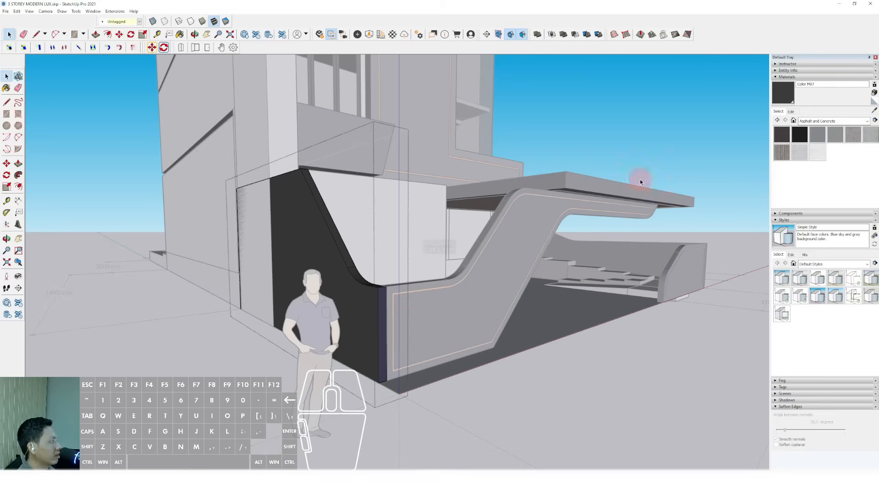
{"action": "left_click", "coordinate": [639, 180]}
- Paint the paved surfaces around the stepped planters with Concrete Aggregate Smoke
{"action": "middle_click_drag", "start_coordinate": [603, 229], "coordinate": [856, 164]}
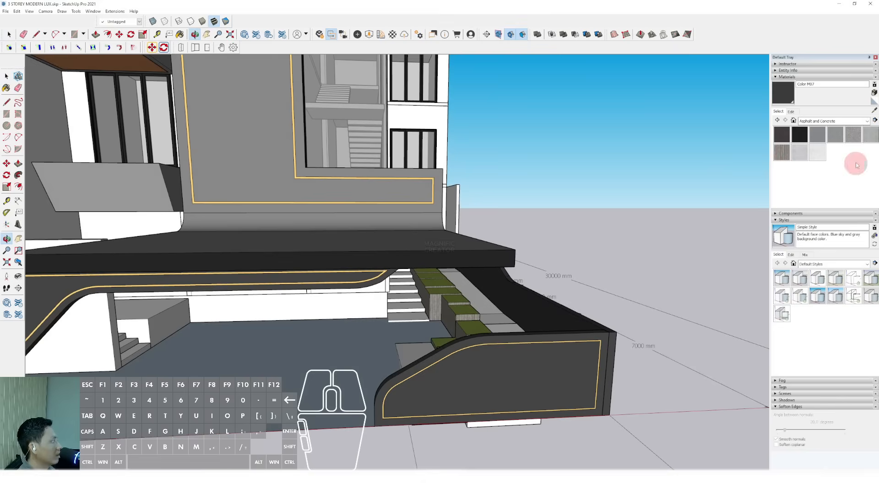
{"action": "scroll", "coordinate": [438, 298], "scroll_direction": "up", "scroll_amount": 4}
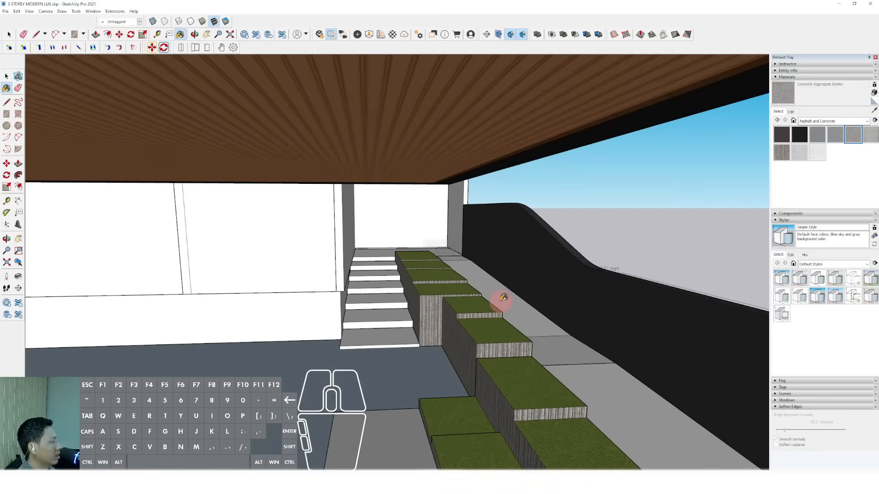
{"action": "middle_click_drag", "start_coordinate": [597, 378], "coordinate": [706, 406]}
{"action": "middle_click_drag", "start_coordinate": [412, 314], "coordinate": [341, 246]}
{"action": "scroll", "coordinate": [341, 246], "scroll_direction": "down", "scroll_amount": 10}
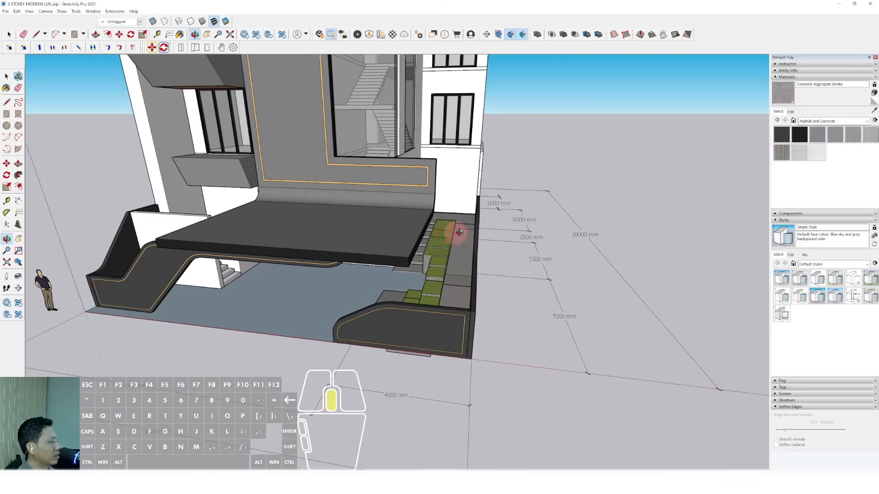
- Open the carport canopy and offset the outline of its wood soffit inward to form a smaller central rectangle
{"action": "mouse_move", "coordinate": [404, 281]}
{"action": "middle_mouse_down"}
{"action": "mouse_move", "coordinate": [355, 344]}
{"action": "mouse_move", "coordinate": [363, 320]}
{"action": "mouse_move", "coordinate": [414, 349]}
{"action": "mouse_move", "coordinate": [451, 300]}
{"action": "mouse_move", "coordinate": [477, 248]}
{"action": "mouse_move", "coordinate": [496, 167]}
{"action": "mouse_move", "coordinate": [490, 145]}
{"action": "middle_mouse_up"}
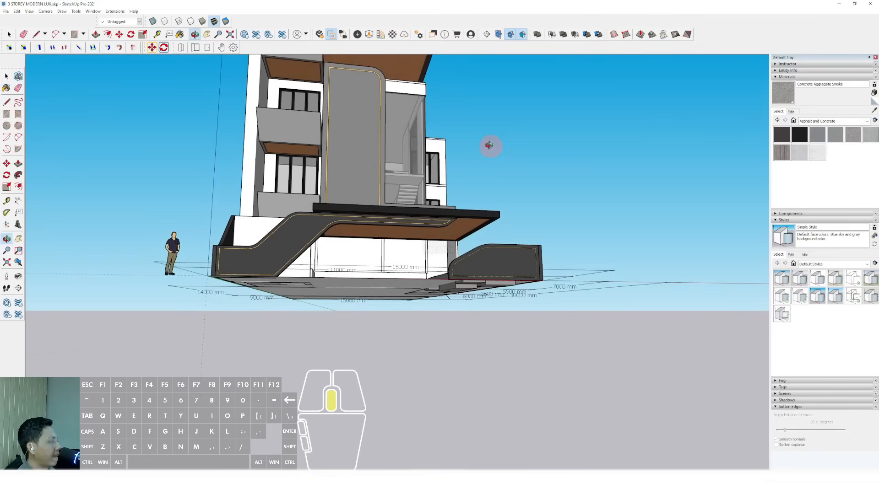
{"action": "scroll", "coordinate": [405, 218], "scroll_direction": "up", "scroll_amount": 3}
{"action": "mouse_move", "coordinate": [401, 220]}
{"action": "middle_mouse_down"}
{"action": "mouse_move", "coordinate": [459, 237]}
{"action": "mouse_move", "coordinate": [375, 330]}
{"action": "mouse_move", "coordinate": [379, 286]}
{"action": "mouse_move", "coordinate": [399, 311]}
{"action": "middle_mouse_up"}
{"action": "scroll", "coordinate": [402, 261], "scroll_direction": "down", "scroll_amount": 5}
{"action": "mouse_move", "coordinate": [399, 311]}
{"action": "middle_mouse_down"}
{"action": "mouse_move", "coordinate": [394, 336]}
{"action": "mouse_move", "coordinate": [326, 360]}
{"action": "mouse_move", "coordinate": [467, 332]}
{"action": "mouse_move", "coordinate": [451, 353]}
{"action": "mouse_move", "coordinate": [431, 241]}
{"action": "middle_mouse_up"}
{"action": "scroll", "coordinate": [416, 317], "scroll_direction": "up", "scroll_amount": 3}
{"action": "scroll", "coordinate": [432, 206], "scroll_direction": "up", "scroll_amount": 3}
{"action": "left_click", "coordinate": [433, 194]}
{"action": "key", "text": "f"}
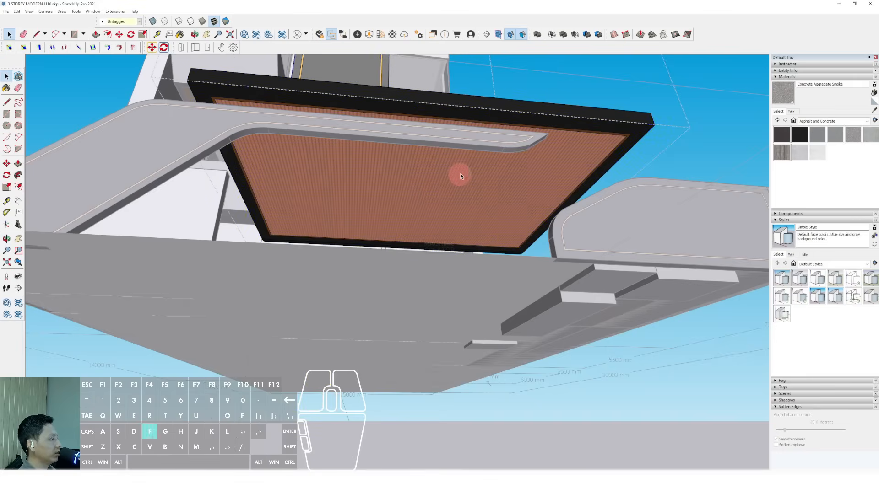
{"action": "mouse_move", "coordinate": [461, 173]}
{"action": "left_mouse_down"}
{"action": "mouse_move", "coordinate": [477, 159]}
{"action": "mouse_move", "coordinate": [460, 177]}
{"action": "left_mouse_up"}
{"action": "key", "text": "space"}
- Push the inner soffit rectangle through the canopy to cut a skylight opening and close the group
{"action": "scroll", "coordinate": [400, 202], "scroll_direction": "up", "scroll_amount": 2}
{"action": "left_click", "coordinate": [434, 187]}
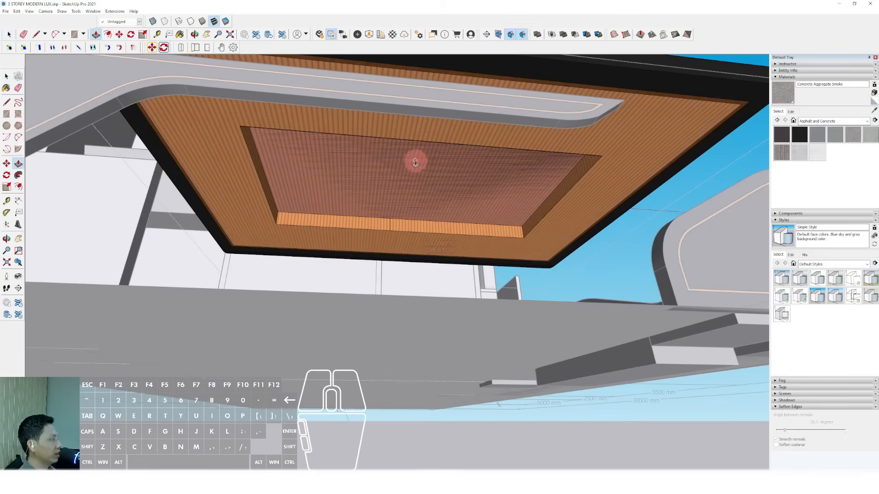
{"action": "left_click", "coordinate": [413, 160]}
{"action": "key", "text": "space"}
{"action": "middle_click_drag", "start_coordinate": [414, 164], "coordinate": [566, 190]}
{"action": "left_click", "coordinate": [705, 95]}
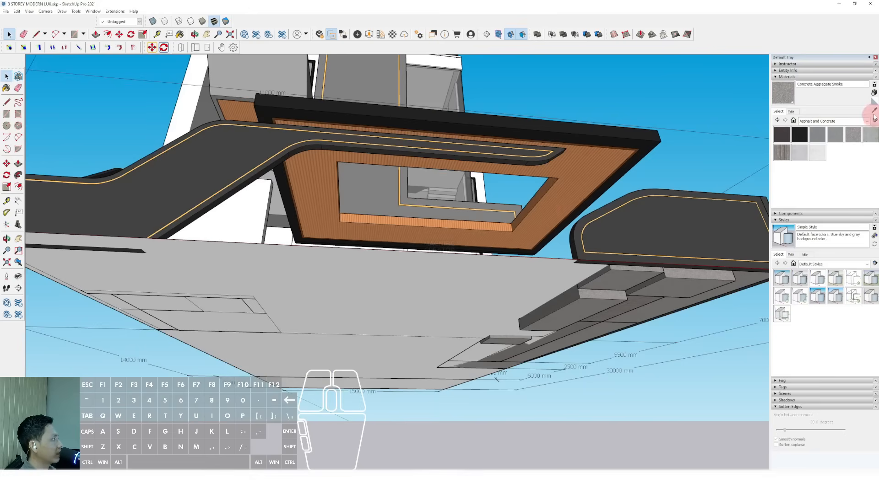
- Offset the skylight opening's lower edges outward on the soffit and paint the narrow border with Wood Veneer 01
{"action": "scroll", "coordinate": [553, 210], "scroll_direction": "up", "scroll_amount": 3}
{"action": "left_click", "coordinate": [556, 177]}
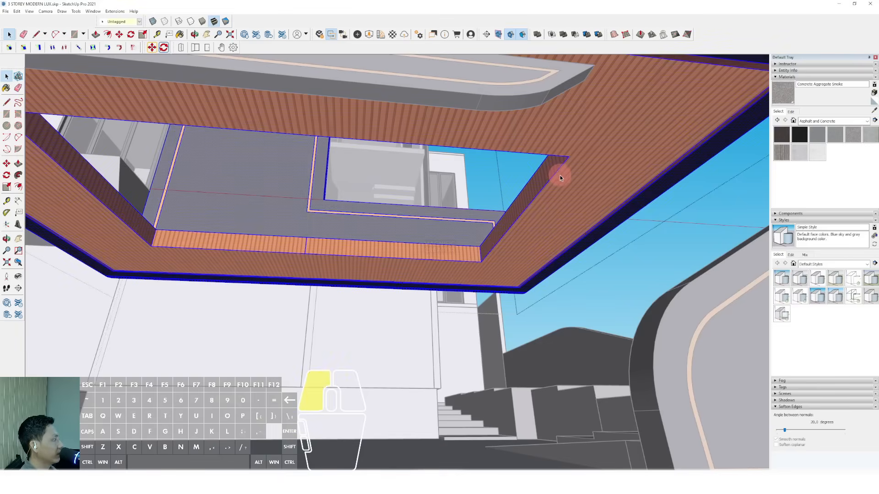
{"action": "double_click", "coordinate": [558, 176]}
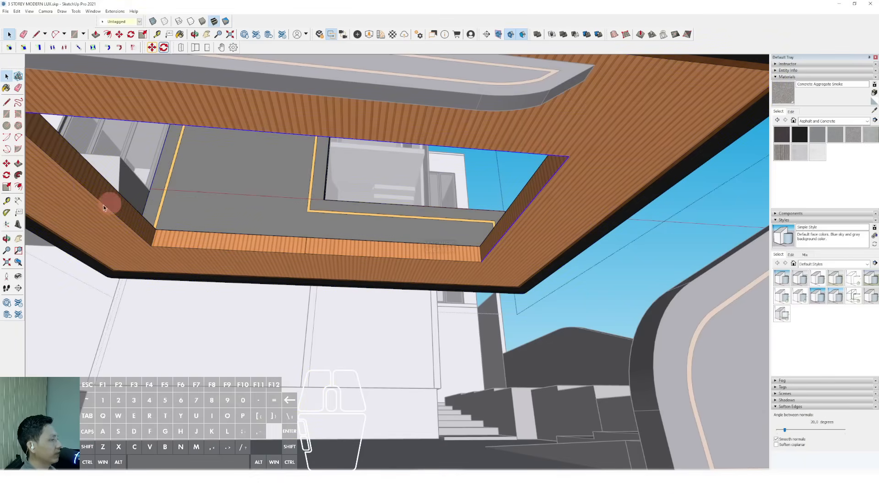
{"action": "left_click", "coordinate": [228, 250], "text": "shift"}
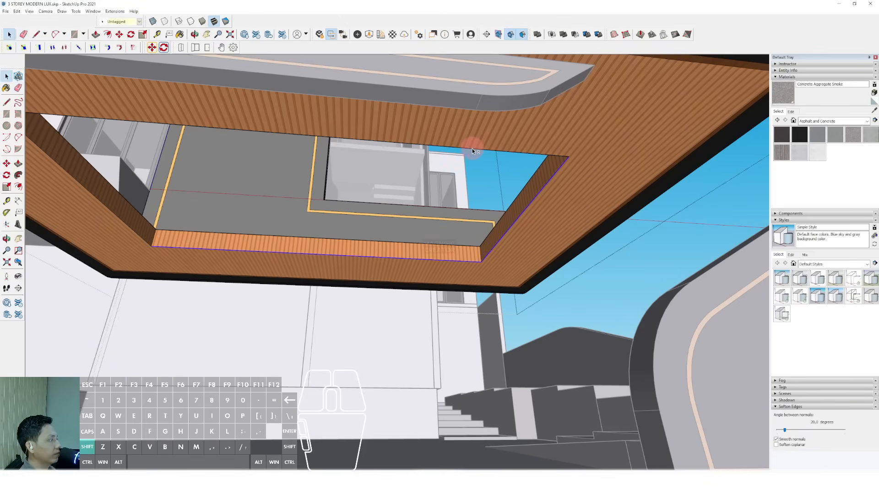
{"action": "left_click", "coordinate": [89, 190], "text": "shift"}
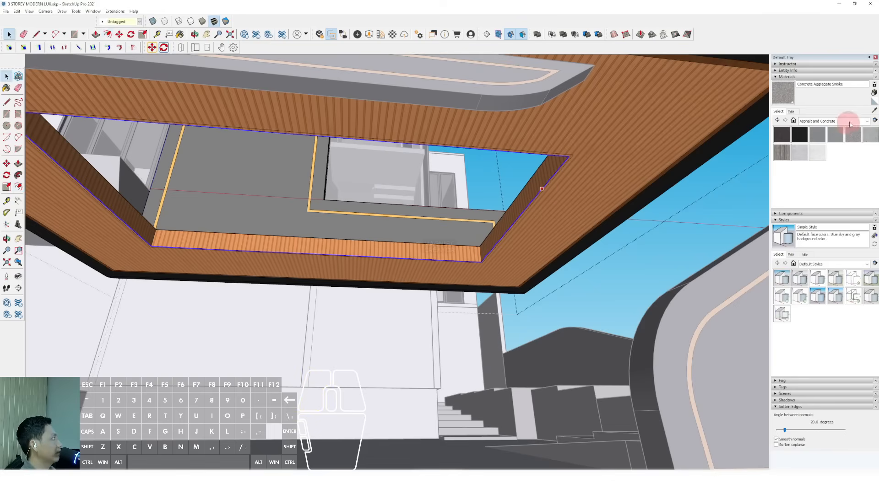
{"action": "scroll", "coordinate": [681, 146], "scroll_direction": "up", "scroll_amount": 3}
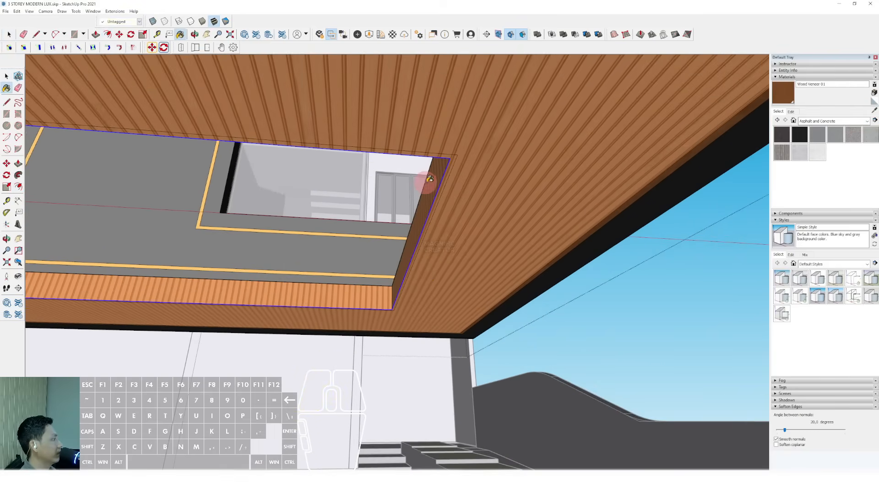
{"action": "left_click", "coordinate": [450, 170]}
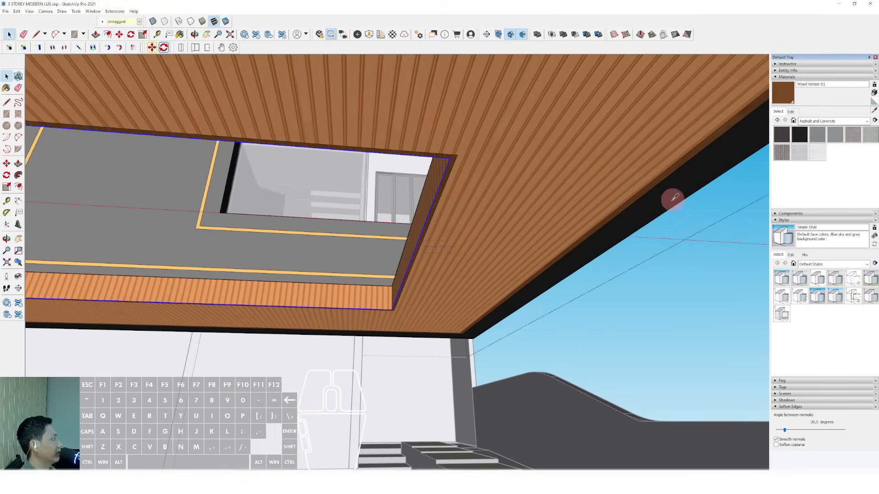
- Sample Color M08 from the canopy edge, paint the inner side faces of the skylight opening and close the group
{"action": "mouse_move", "coordinate": [363, 295]}
{"action": "middle_mouse_down"}
{"action": "mouse_move", "coordinate": [328, 320]}
{"action": "mouse_move", "coordinate": [206, 265]}
{"action": "mouse_move", "coordinate": [349, 283]}
{"action": "mouse_move", "coordinate": [404, 324]}
{"action": "mouse_move", "coordinate": [683, 257]}
{"action": "middle_mouse_up"}
{"action": "left_click", "coordinate": [670, 244]}
{"action": "mouse_move", "coordinate": [578, 284]}
{"action": "middle_mouse_down"}
{"action": "mouse_move", "coordinate": [331, 319]}
{"action": "mouse_move", "coordinate": [293, 316]}
{"action": "middle_mouse_up"}
{"action": "scroll", "coordinate": [451, 276], "scroll_direction": "down", "scroll_amount": 4}
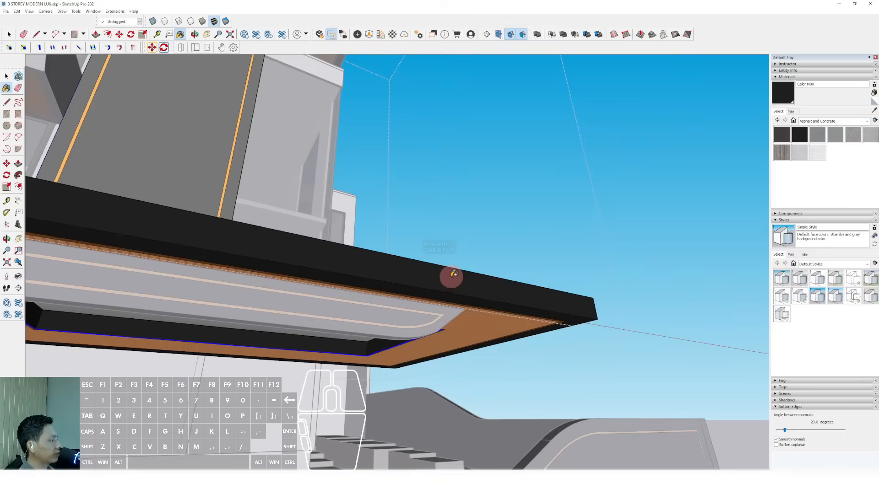
{"action": "middle_click_drag", "start_coordinate": [451, 277], "coordinate": [361, 302]}
{"action": "scroll", "coordinate": [361, 302], "scroll_direction": "down", "scroll_amount": 4}
{"action": "key", "text": "space"}
{"action": "left_click", "coordinate": [566, 229]}
- Cover the skylight opening with a rectangle on the canopy top, offset it slightly outward and delete the inner face to leave a frame outline
{"action": "middle_click_drag", "start_coordinate": [566, 227], "coordinate": [448, 338]}
{"action": "scroll", "coordinate": [447, 339], "scroll_direction": "up", "scroll_amount": 8}
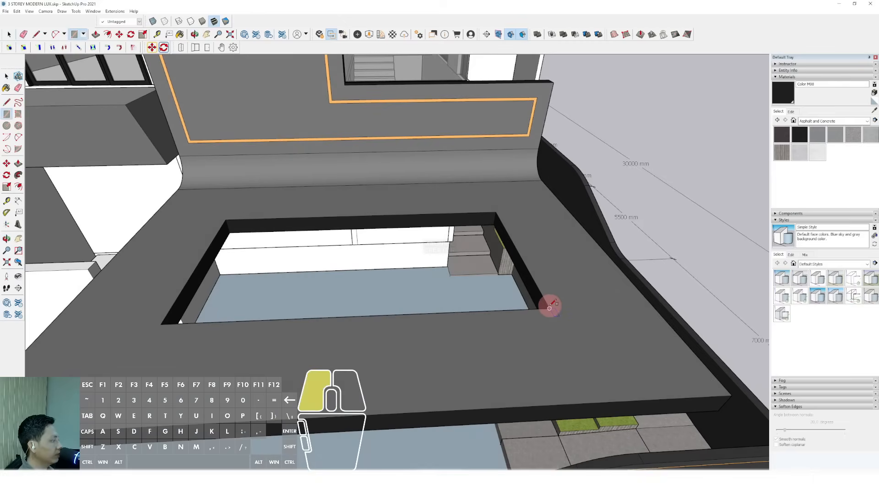
{"action": "middle_click_drag", "start_coordinate": [550, 305], "coordinate": [545, 338]}
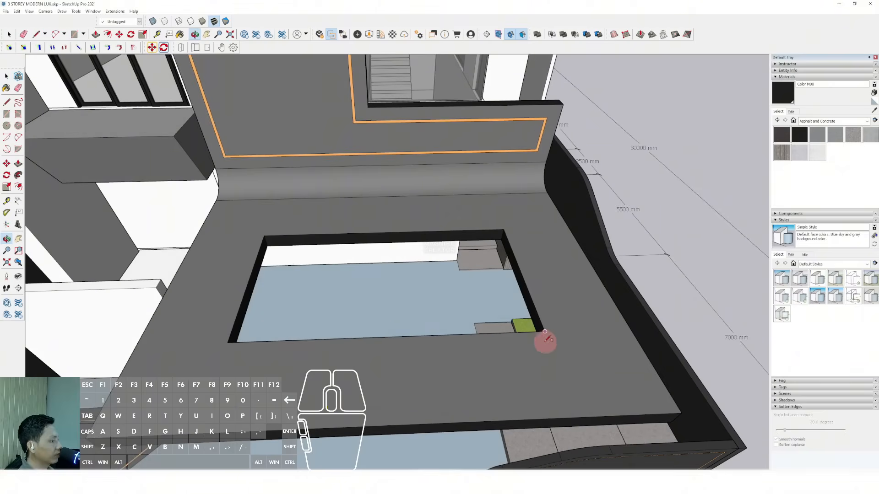
{"action": "left_click", "coordinate": [267, 236]}
{"action": "left_click", "coordinate": [510, 244]}
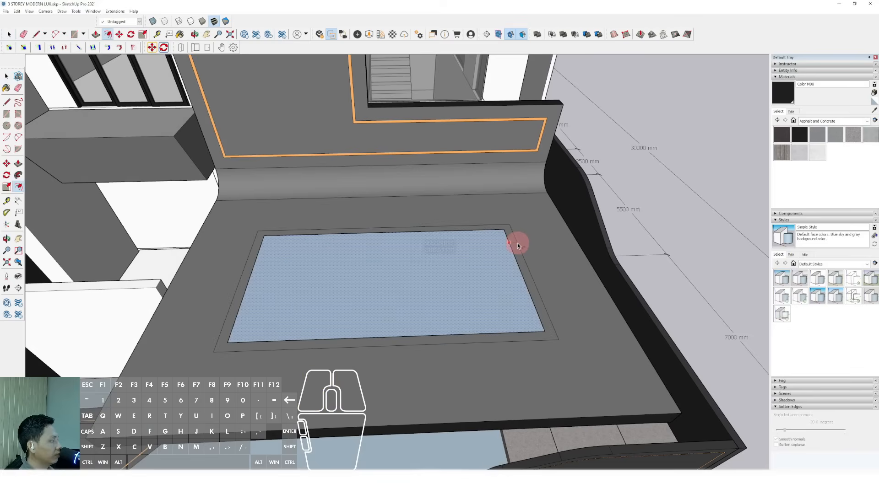
{"action": "left_click", "coordinate": [517, 243]}
{"action": "key", "text": "space"}
{"action": "left_click", "coordinate": [496, 251]}
{"action": "key", "text": "Delete"}
- Pull the frame outline up into a low raised curb, group it and paint it with the grey sampled from the canopy top
{"action": "left_click", "coordinate": [513, 245]}
{"action": "left_click", "coordinate": [510, 239]}
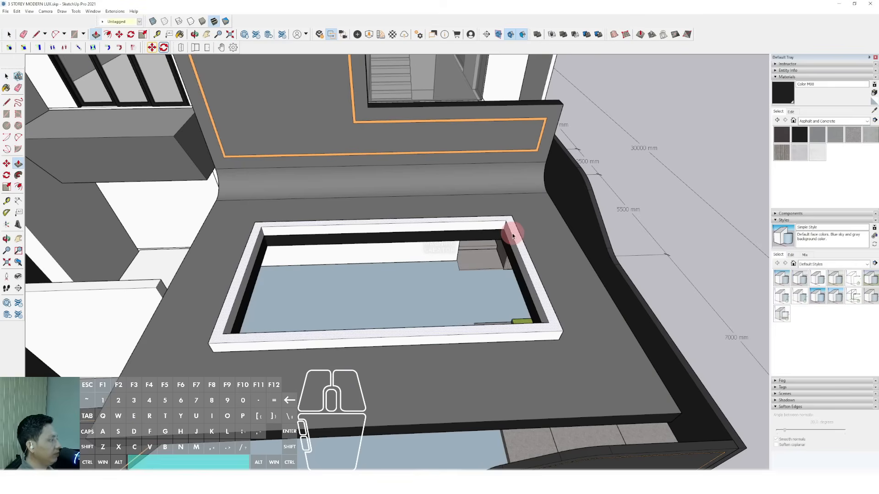
{"action": "key", "text": "space"}
{"action": "left_click", "coordinate": [514, 238]}
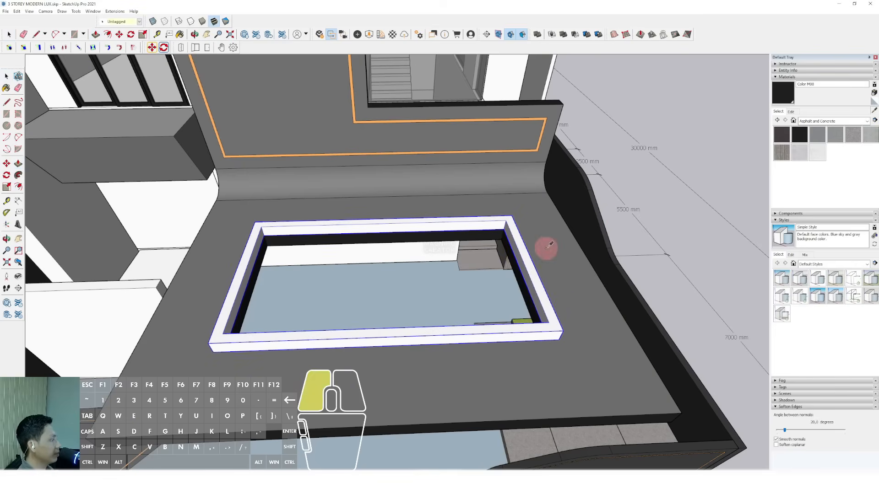
{"action": "left_click", "coordinate": [521, 240]}
{"action": "key", "text": "space"}
- Draw a rectangle over the raised curb, offset it slightly outward and extrude it into a thin grouped cover slab
{"action": "scroll", "coordinate": [523, 266], "scroll_direction": "up", "scroll_amount": 1}
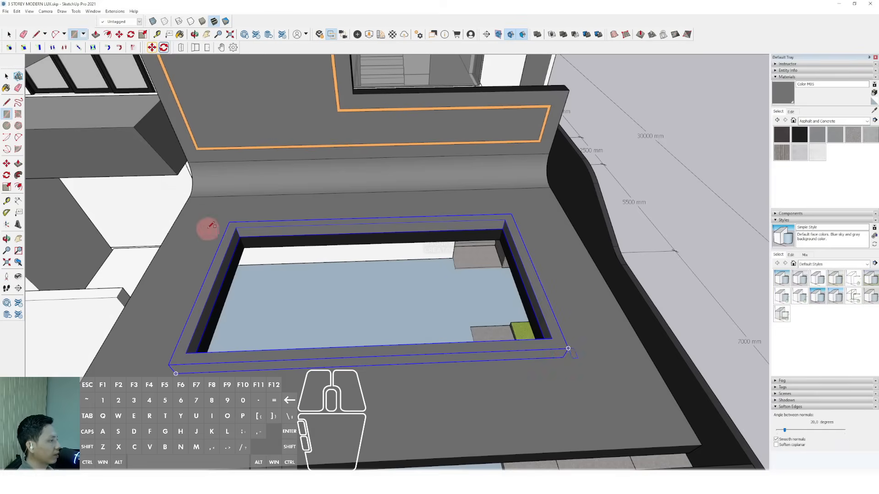
{"action": "left_click", "coordinate": [233, 220]}
{"action": "key", "text": "space"}
{"action": "scroll", "coordinate": [546, 264], "scroll_direction": "up", "scroll_amount": 1}
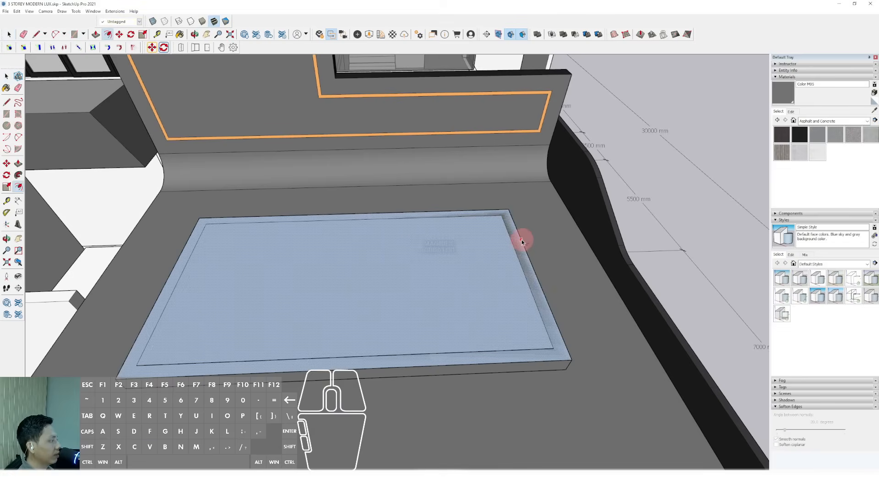
{"action": "left_click", "coordinate": [521, 240]}
{"action": "left_click", "coordinate": [526, 243]}
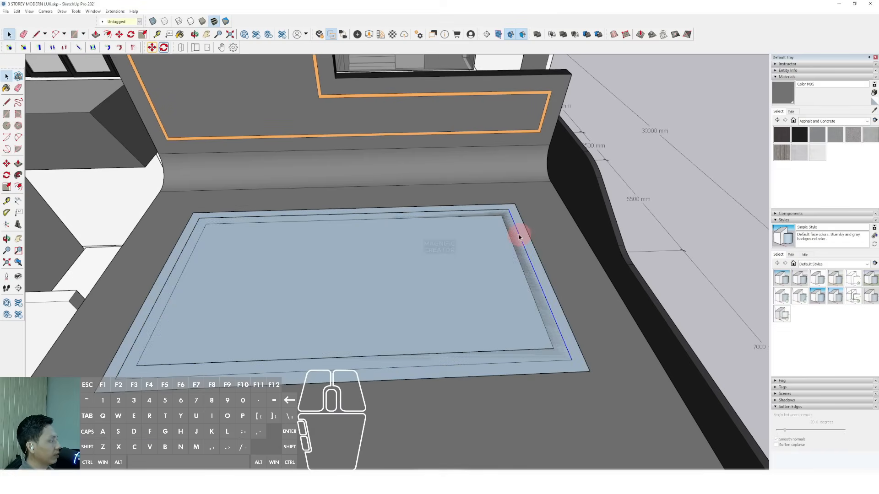
{"action": "mouse_move", "coordinate": [519, 237]}
{"action": "middle_mouse_down"}
{"action": "mouse_move", "coordinate": [525, 249]}
{"action": "mouse_move", "coordinate": [531, 231]}
{"action": "middle_mouse_up"}
{"action": "key", "text": "p"}
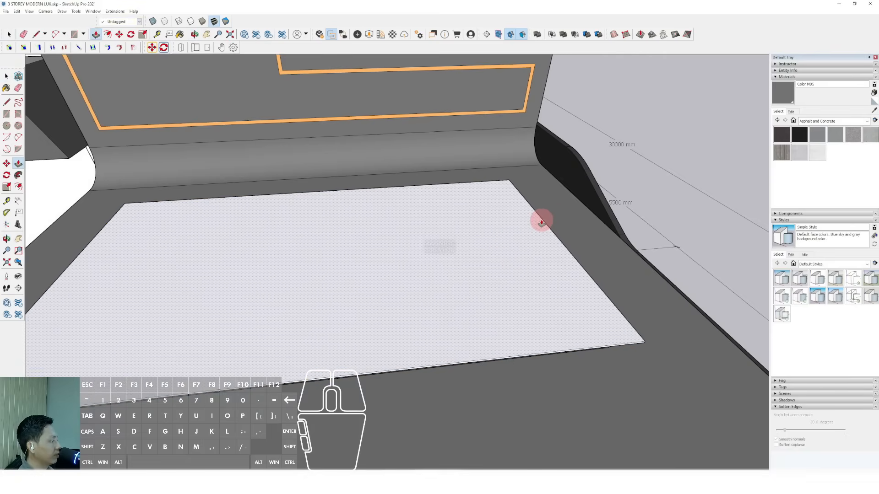
{"action": "key", "text": "space"}
{"action": "double_click", "coordinate": [535, 240]}
{"action": "left_click", "coordinate": [648, 196]}
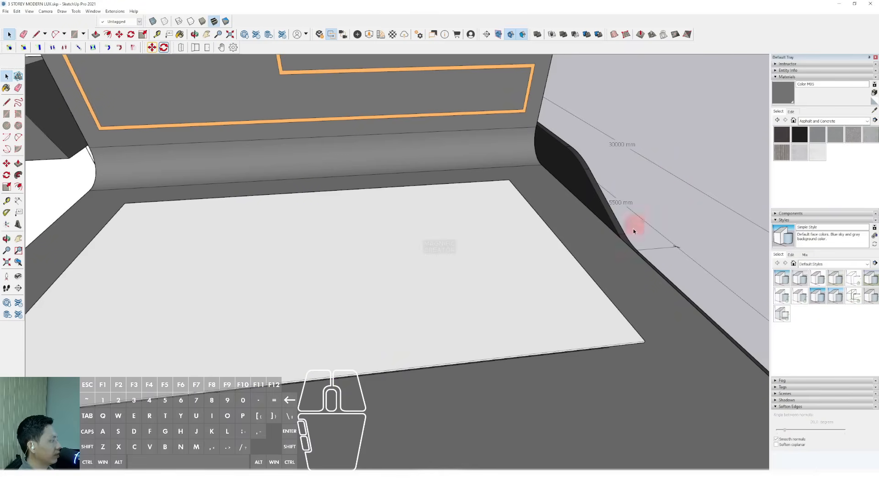
- Sample Translucent Glass Gray from the stairwell glazing and paint the skylight cover slab with it
{"action": "scroll", "coordinate": [587, 283], "scroll_direction": "up", "scroll_amount": 2}
{"action": "scroll", "coordinate": [587, 282], "scroll_direction": "down", "scroll_amount": 8}
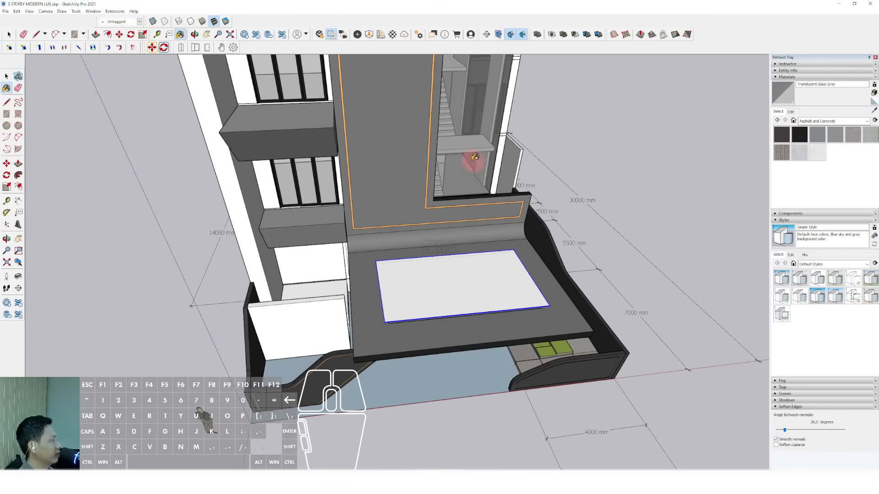
{"action": "left_click", "coordinate": [463, 287]}
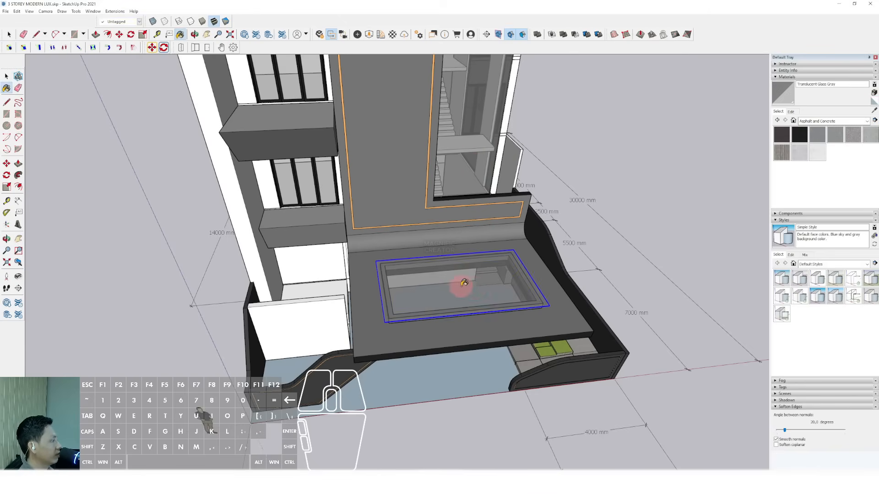
- Examine the front facade and the glazed canopy from ground level and from the side
{"action": "scroll", "coordinate": [491, 290], "scroll_direction": "down", "scroll_amount": 2}
{"action": "middle_click_drag", "start_coordinate": [420, 233], "coordinate": [421, 193]}
{"action": "scroll", "coordinate": [420, 219], "scroll_direction": "down", "scroll_amount": 2}
{"action": "mouse_move", "coordinate": [411, 261]}
{"action": "middle_mouse_down", "text": "shift"}
{"action": "mouse_move", "coordinate": [418, 270]}
{"action": "mouse_move", "coordinate": [423, 112]}
{"action": "middle_mouse_up", "text": "shift"}
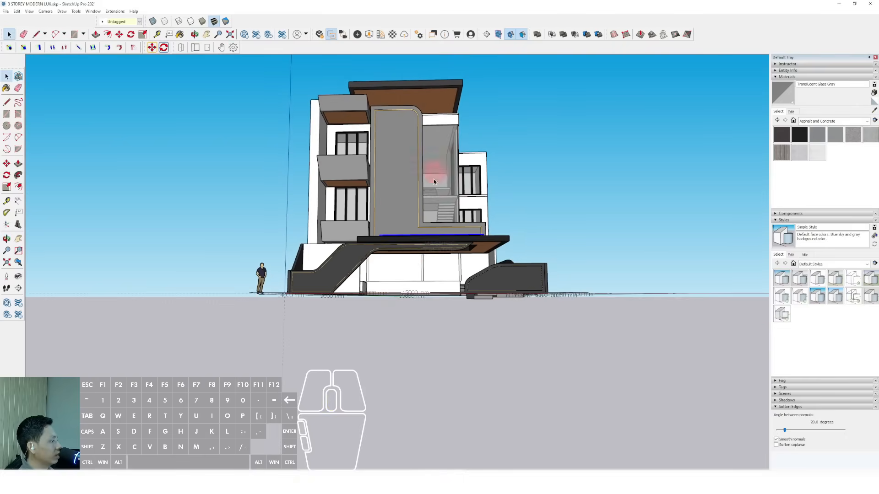
{"action": "scroll", "coordinate": [394, 255], "scroll_direction": "up", "scroll_amount": 4}
{"action": "scroll", "coordinate": [380, 254], "scroll_direction": "down", "scroll_amount": 2}
{"action": "middle_click_drag", "start_coordinate": [403, 248], "coordinate": [409, 268], "text": "shift"}
{"action": "middle_click_drag", "start_coordinate": [408, 268], "coordinate": [335, 190]}
{"action": "scroll", "coordinate": [380, 198], "scroll_direction": "up", "scroll_amount": 5}
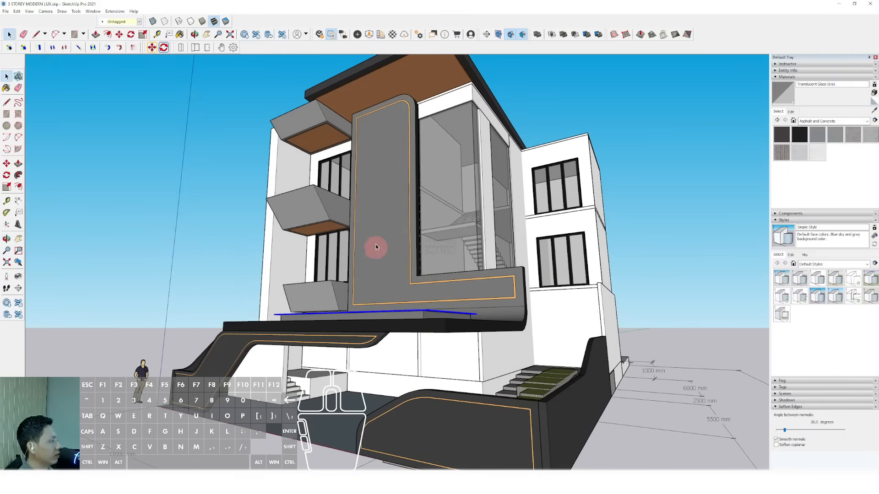
- Open the grey facade panel, draw an L-shaped line inside its orange border and round the corner with an arc
{"action": "double_click", "coordinate": [381, 192]}
{"action": "key", "text": "l"}
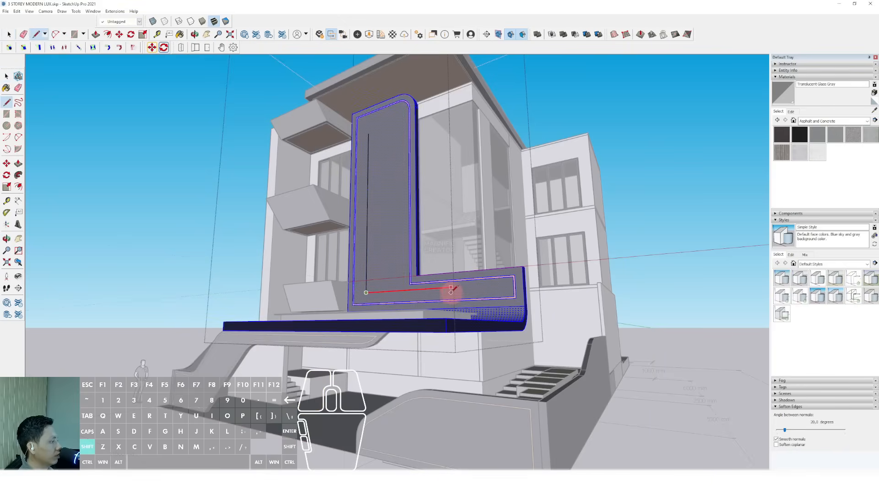
{"action": "key", "text": "a"}
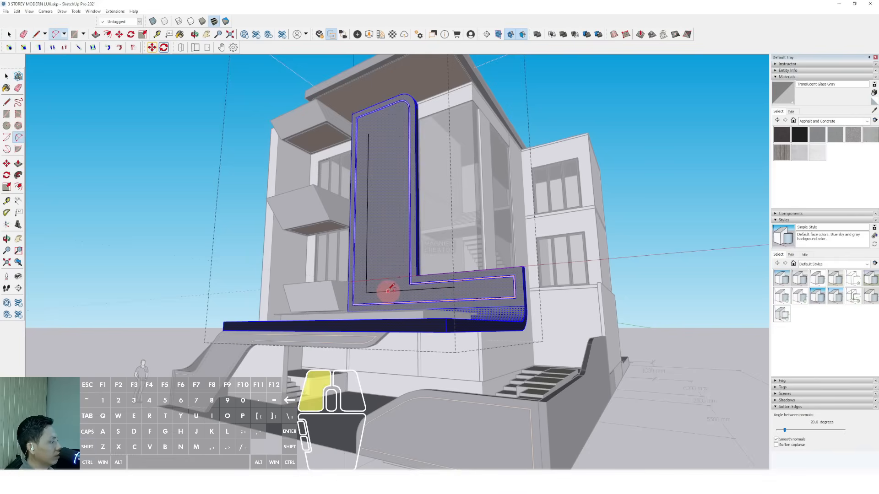
{"action": "left_click", "coordinate": [388, 291]}
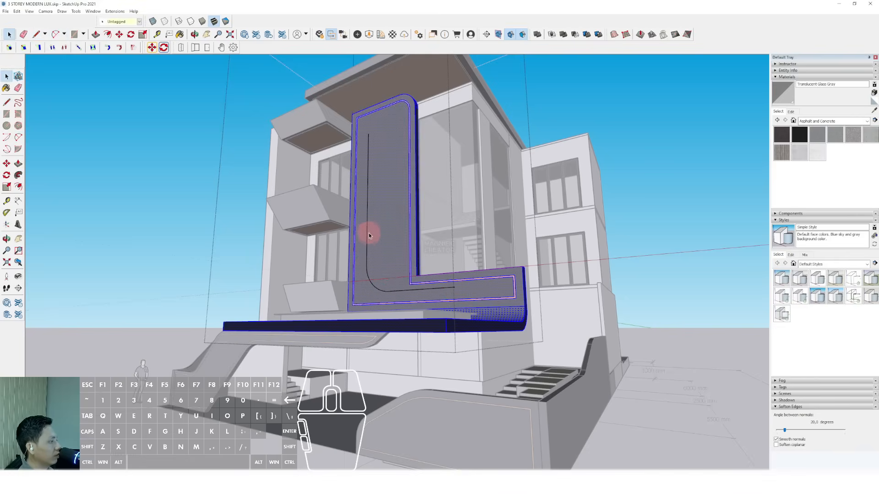
- Offset the rounded L-shaped line inward and close both open ends to form a narrow strip on the facade panel
{"action": "left_click", "coordinate": [365, 259]}
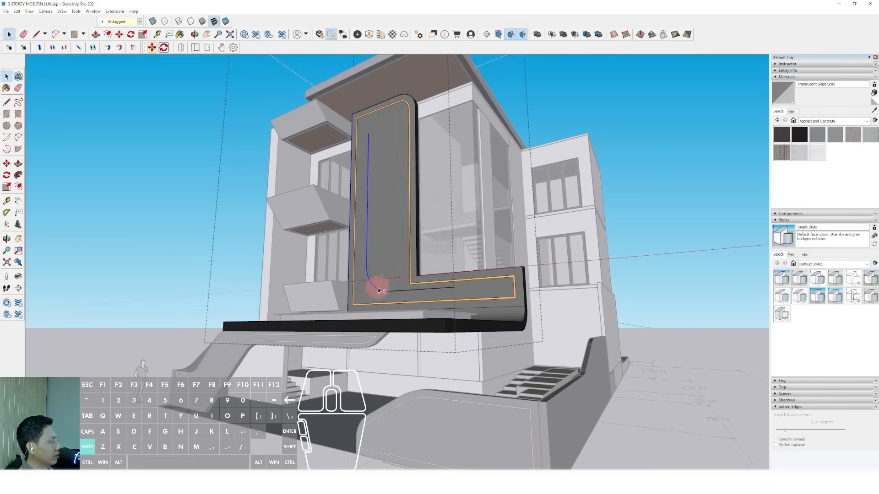
{"action": "scroll", "coordinate": [372, 257], "scroll_direction": "up", "scroll_amount": 2}
{"action": "key", "text": "f"}
{"action": "left_click", "coordinate": [365, 237]}
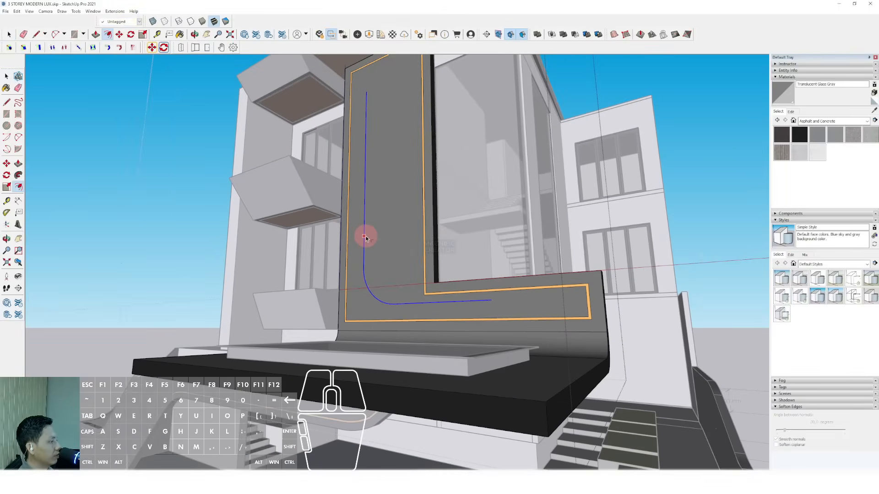
{"action": "scroll", "coordinate": [495, 301], "scroll_direction": "up", "scroll_amount": 3}
{"action": "key", "text": "l"}
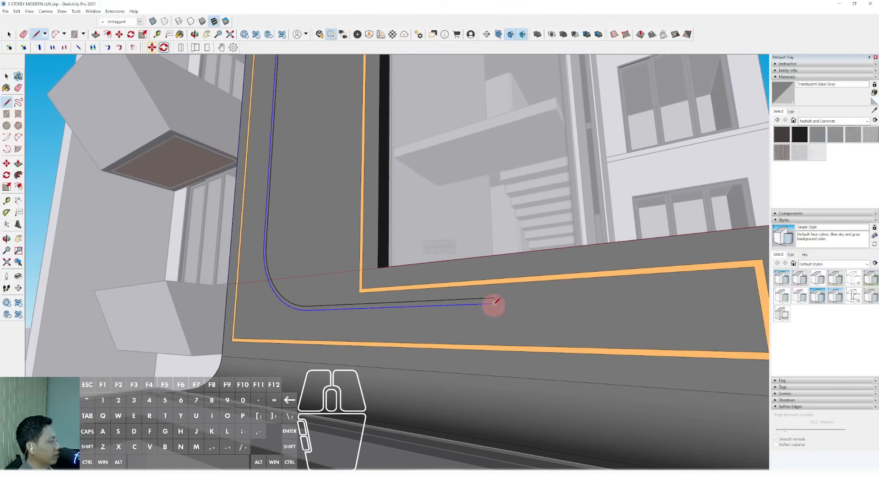
{"action": "scroll", "coordinate": [476, 294], "scroll_direction": "down", "scroll_amount": 4}
{"action": "scroll", "coordinate": [320, 152], "scroll_direction": "up", "scroll_amount": 3}
{"action": "middle_click_drag", "start_coordinate": [306, 73], "coordinate": [330, 188], "text": "shift"}
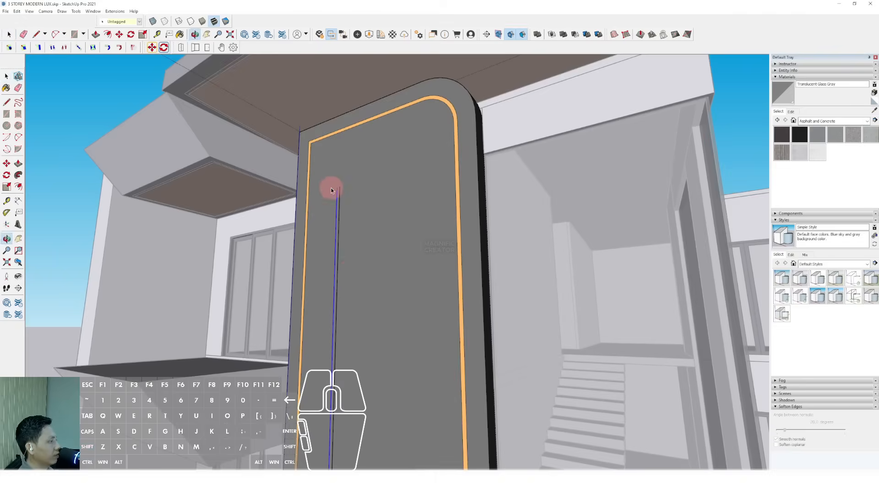
{"action": "scroll", "coordinate": [337, 187], "scroll_direction": "up", "scroll_amount": 3}
{"action": "key", "text": "l"}
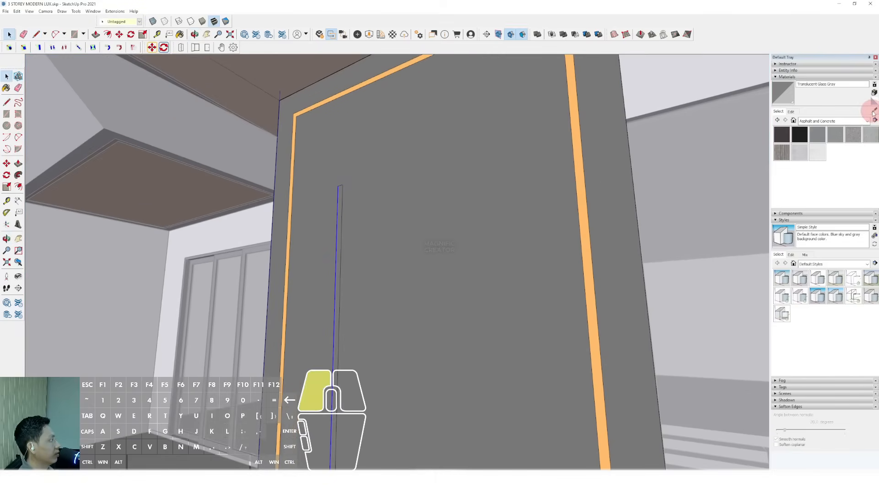
- Sample the emissive material from the orange border, paint the L-shaped strip with it and close the group
{"action": "left_click", "coordinate": [873, 113]}
{"action": "left_click", "coordinate": [532, 158]}
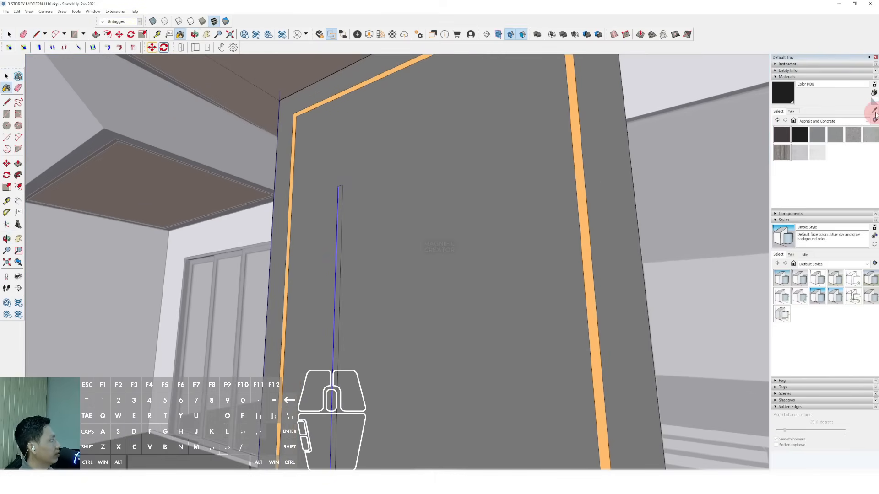
{"action": "left_click", "coordinate": [591, 155]}
{"action": "scroll", "coordinate": [346, 201], "scroll_direction": "up", "scroll_amount": 2}
{"action": "left_click", "coordinate": [337, 213]}
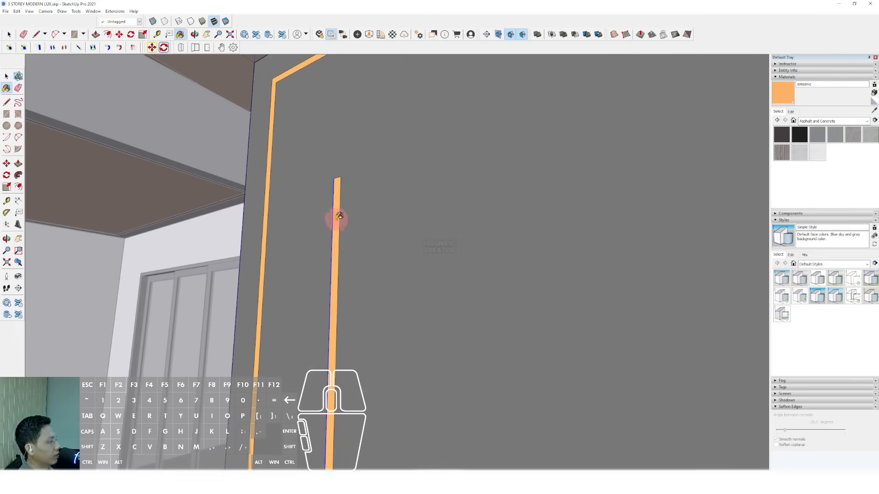
{"action": "key", "text": "space"}
{"action": "scroll", "coordinate": [443, 222], "scroll_direction": "down", "scroll_amount": 8}
{"action": "scroll", "coordinate": [440, 227], "scroll_direction": "down", "scroll_amount": 2}
{"action": "left_click", "coordinate": [674, 162]}
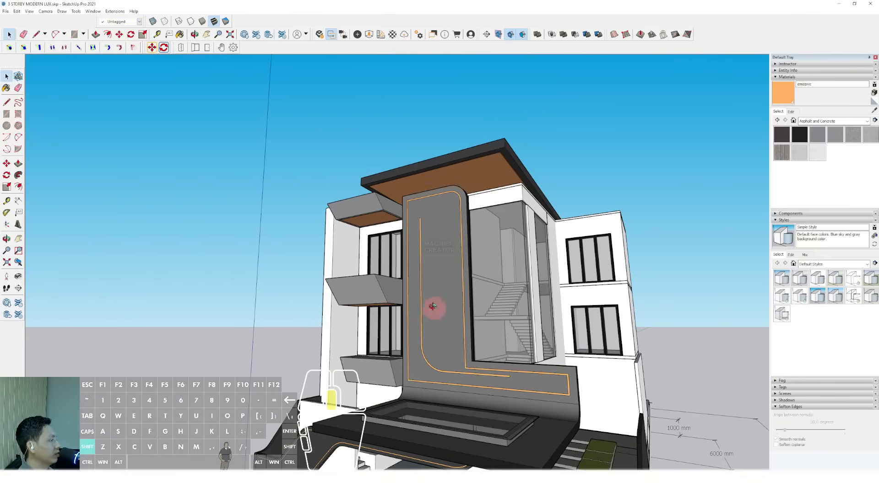
- Reopen the facade panel and draw a second, shorter-footed L-shaped line between the first strip and the border's inner edge
{"action": "middle_click_drag", "start_coordinate": [432, 306], "coordinate": [415, 190], "text": "shift"}
{"action": "middle_click_drag", "start_coordinate": [415, 189], "coordinate": [476, 315]}
{"action": "scroll", "coordinate": [442, 211], "scroll_direction": "down", "scroll_amount": 6}
{"action": "scroll", "coordinate": [447, 247], "scroll_direction": "up", "scroll_amount": 6}
{"action": "mouse_move", "coordinate": [447, 248]}
{"action": "middle_mouse_down", "text": "shift"}
{"action": "mouse_move", "coordinate": [424, 275]}
{"action": "mouse_move", "coordinate": [393, 117]}
{"action": "middle_mouse_up", "text": "shift"}
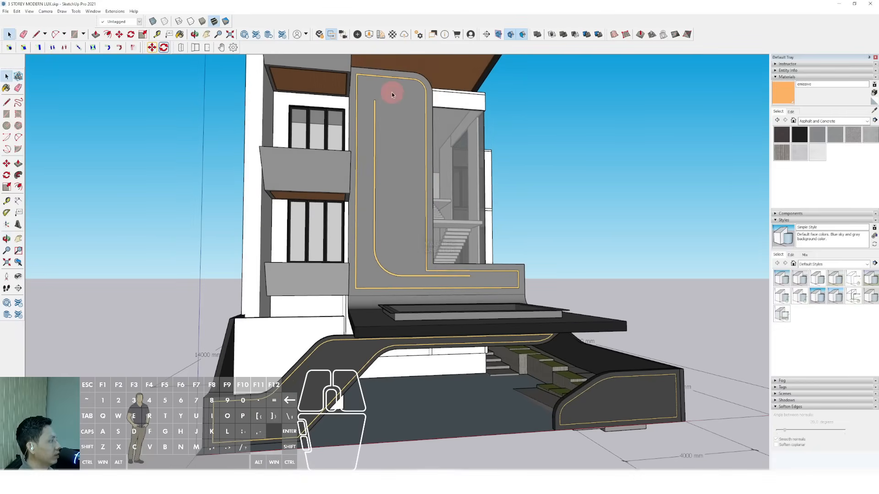
{"action": "triple_click", "coordinate": [401, 151]}
{"action": "key", "text": "d"}
{"action": "left_click", "coordinate": [393, 86]}
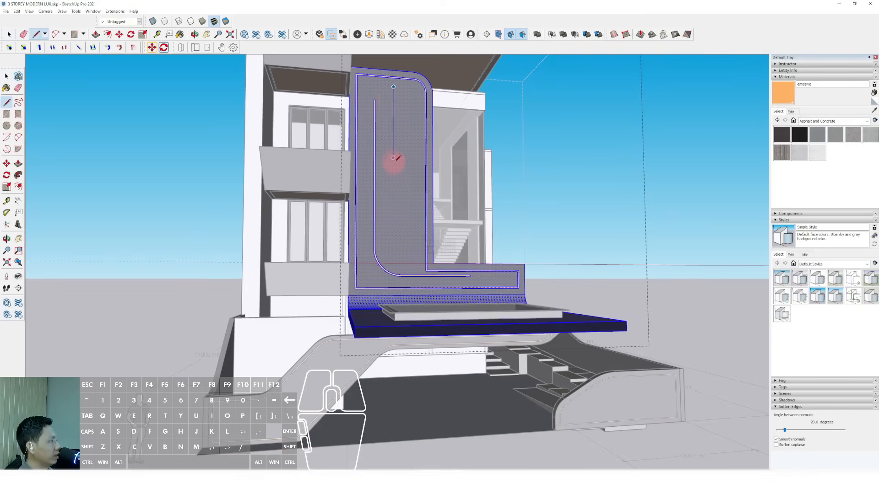
{"action": "scroll", "coordinate": [393, 239], "scroll_direction": "up", "scroll_amount": 1, "text": "shift"}
{"action": "scroll", "coordinate": [402, 259], "scroll_direction": "up", "scroll_amount": 1, "text": "shift"}
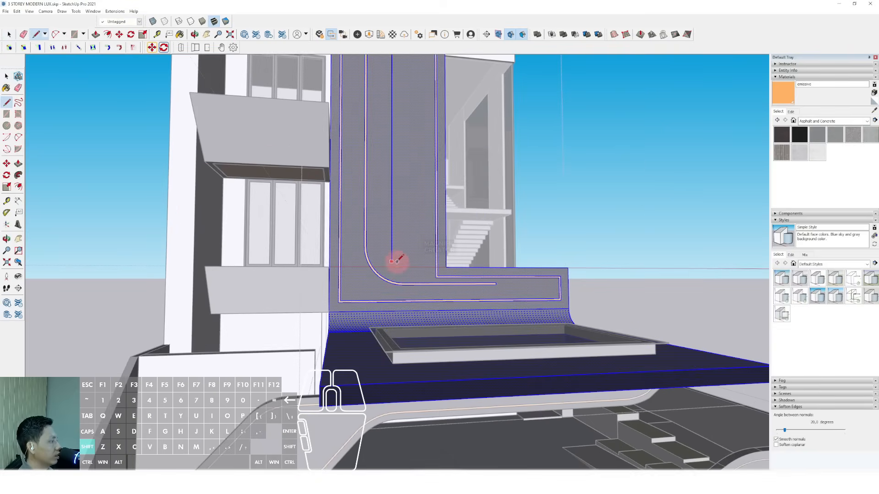
{"action": "left_click", "coordinate": [426, 261]}
{"action": "key", "text": "space"}
{"action": "scroll", "coordinate": [408, 260], "scroll_direction": "up", "scroll_amount": 1}
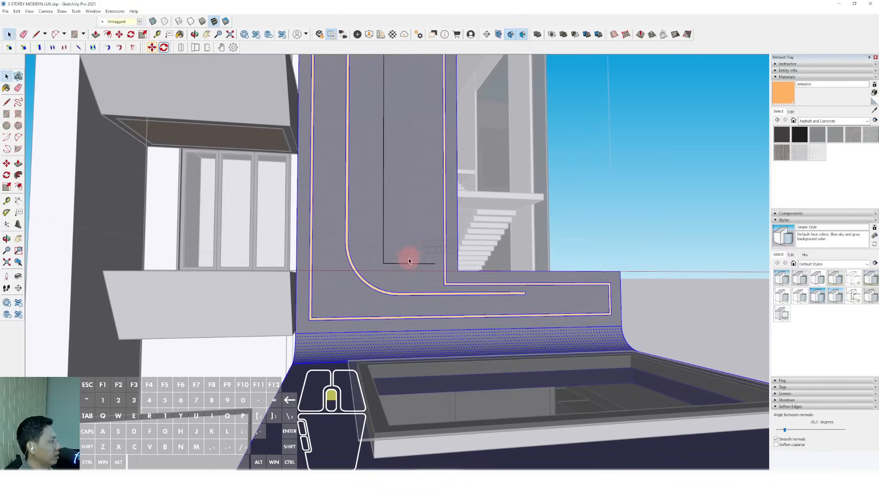
- Round the corner of the second L-shaped line with an arc and offset the whole line inward by a narrow width
{"action": "left_click", "coordinate": [384, 237]}
{"action": "key", "text": "space"}
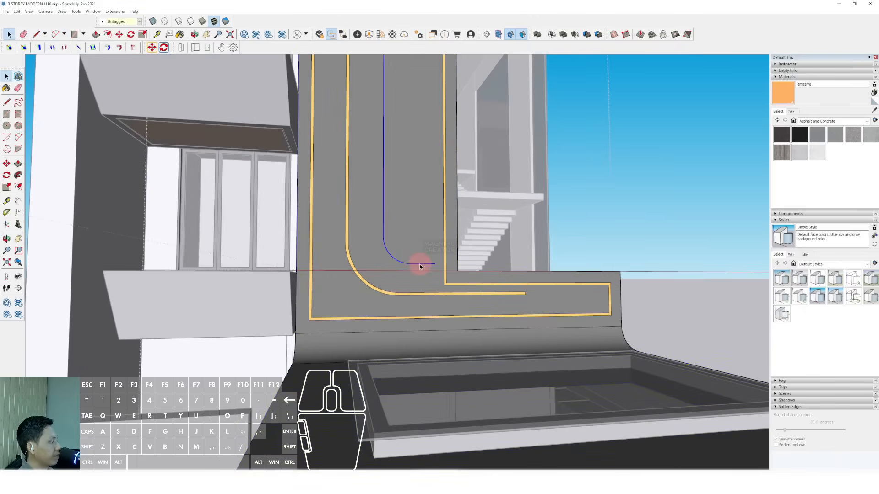
{"action": "middle_click_drag", "start_coordinate": [418, 261], "coordinate": [366, 214]}
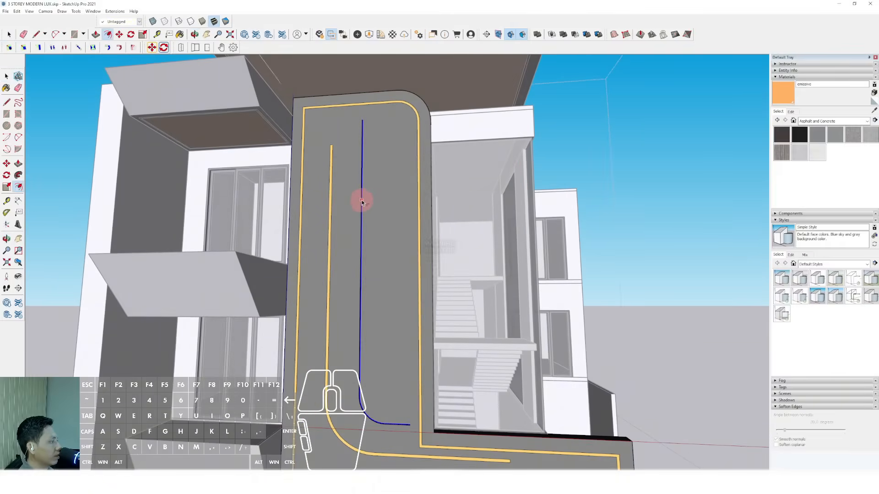
{"action": "key", "text": "space"}
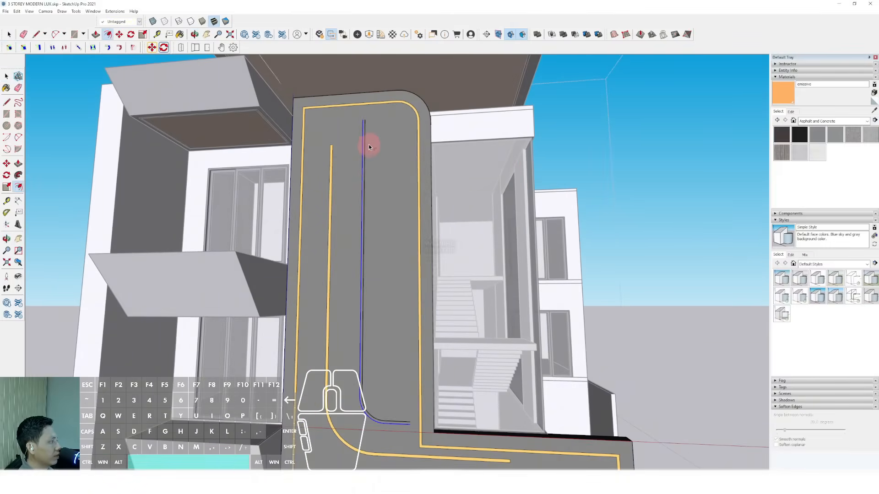
- Close the upper and lower ends of the second L-shaped strip and paint it with the emissive material
{"action": "scroll", "coordinate": [364, 116], "scroll_direction": "up", "scroll_amount": 5}
{"action": "key", "text": "l"}
{"action": "left_click", "coordinate": [360, 117]}
{"action": "left_click", "coordinate": [365, 116]}
{"action": "key", "text": "space"}
{"action": "scroll", "coordinate": [387, 180], "scroll_direction": "down", "scroll_amount": 5}
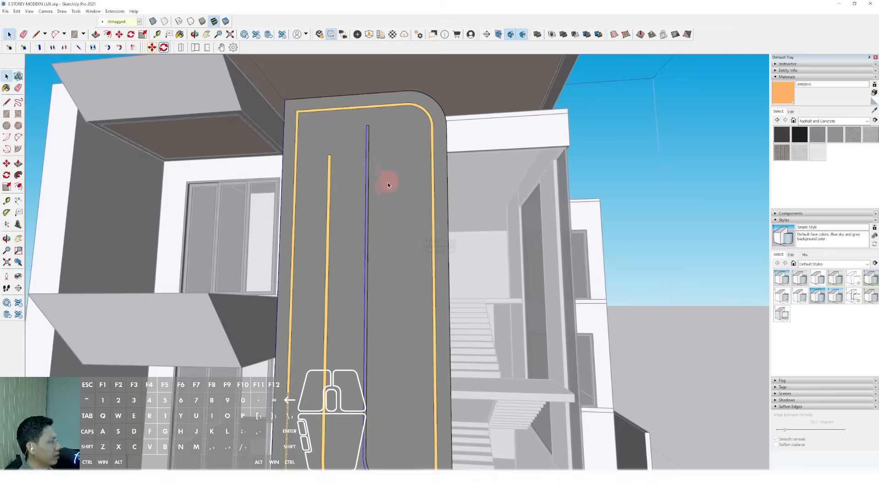
{"action": "middle_click_drag", "start_coordinate": [388, 182], "coordinate": [410, 190]}
{"action": "scroll", "coordinate": [399, 301], "scroll_direction": "up", "scroll_amount": 7}
{"action": "key", "text": "d"}
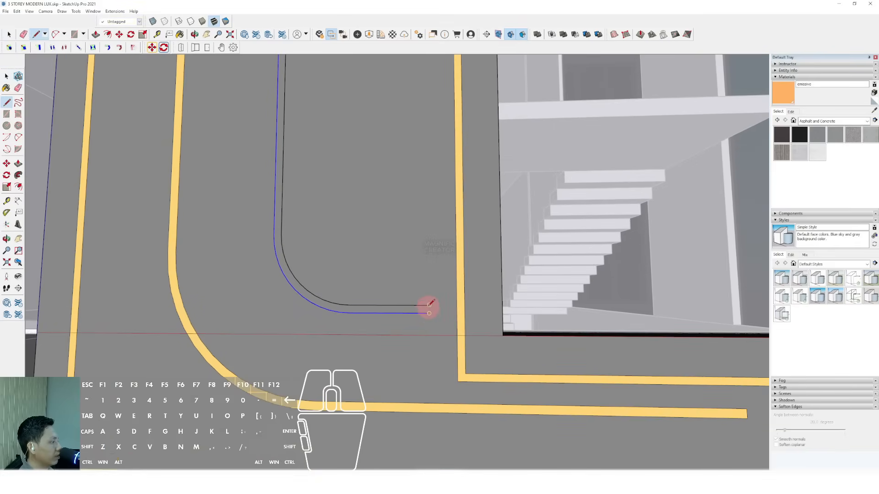
{"action": "key", "text": "space"}
{"action": "scroll", "coordinate": [415, 304], "scroll_direction": "down", "scroll_amount": 7}
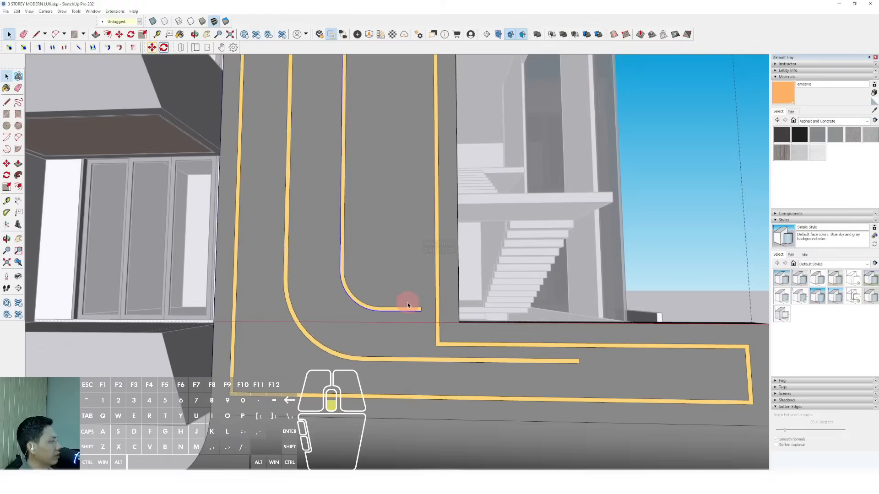
- Close the facade panel group and examine the light strips and the whole house front from several angles
{"action": "scroll", "coordinate": [409, 290], "scroll_direction": "down", "scroll_amount": 3}
{"action": "left_click", "coordinate": [606, 163]}
{"action": "scroll", "coordinate": [422, 259], "scroll_direction": "down", "scroll_amount": 5}
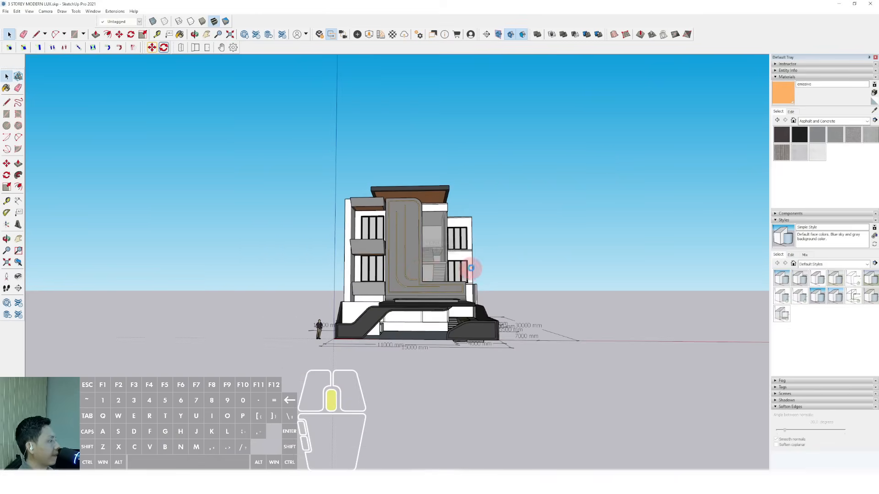
{"action": "middle_click_drag", "start_coordinate": [473, 268], "coordinate": [428, 282]}
{"action": "scroll", "coordinate": [439, 254], "scroll_direction": "up", "scroll_amount": 6}
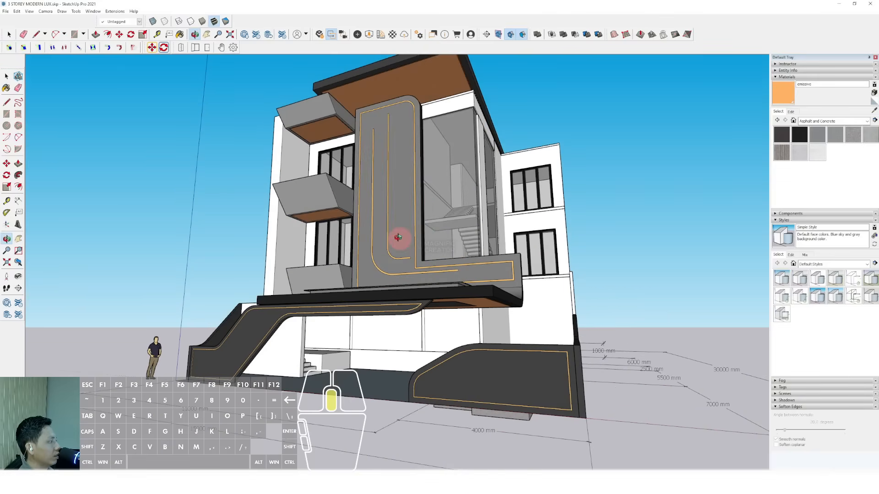
{"action": "scroll", "coordinate": [402, 238], "scroll_direction": "down", "scroll_amount": 2}
{"action": "middle_click_drag", "start_coordinate": [402, 239], "coordinate": [448, 339], "text": "shift"}
{"action": "scroll", "coordinate": [458, 277], "scroll_direction": "up", "scroll_amount": 3}
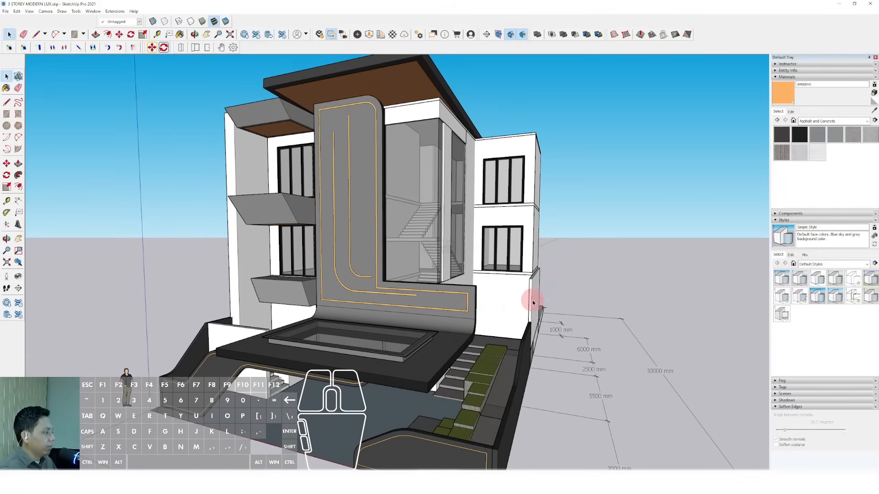
- Draw a door-sized rectangle at the base of the white wall at the top of the side entrance steps
{"action": "scroll", "coordinate": [473, 318], "scroll_direction": "up", "scroll_amount": 6}
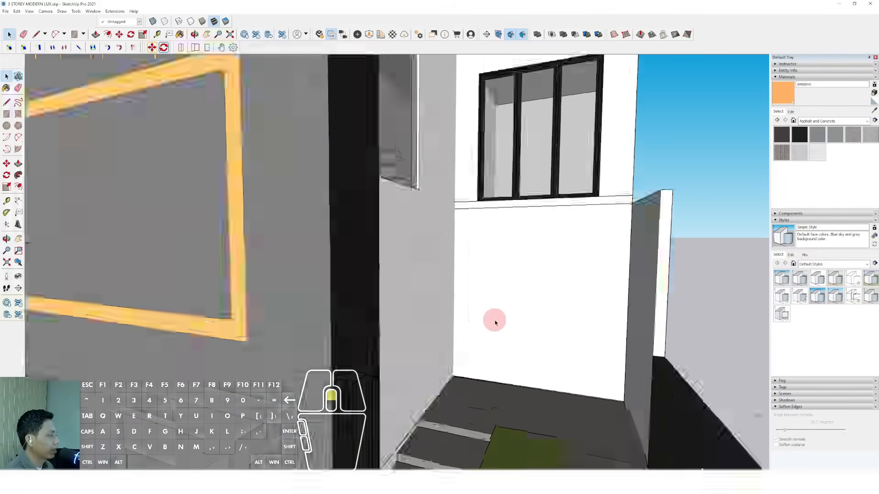
{"action": "middle_click_drag", "start_coordinate": [455, 327], "coordinate": [414, 341]}
{"action": "key", "text": "r"}
{"action": "left_click", "coordinate": [395, 364]}
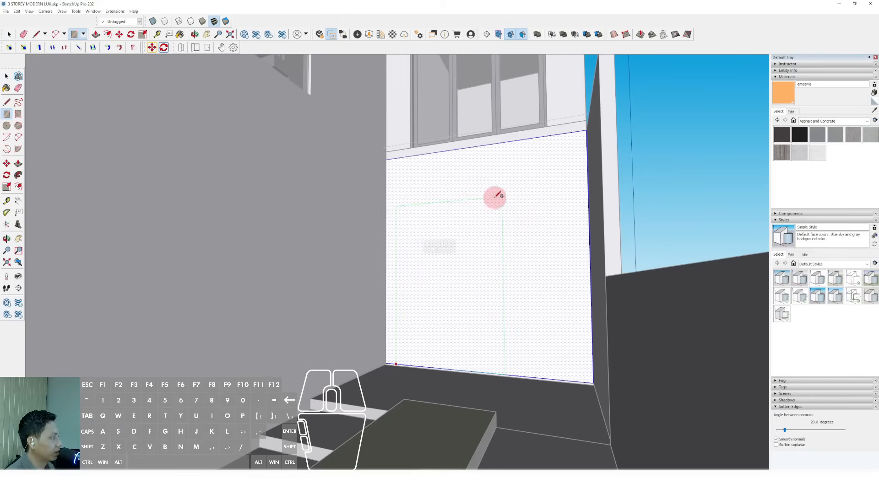
{"action": "left_click", "coordinate": [489, 169]}
- Push the door rectangle through the wall's thickness to cut the side entrance opening
{"action": "scroll", "coordinate": [436, 280], "scroll_direction": "up", "scroll_amount": 2}
{"action": "key", "text": "p"}
{"action": "left_click", "coordinate": [420, 235]}
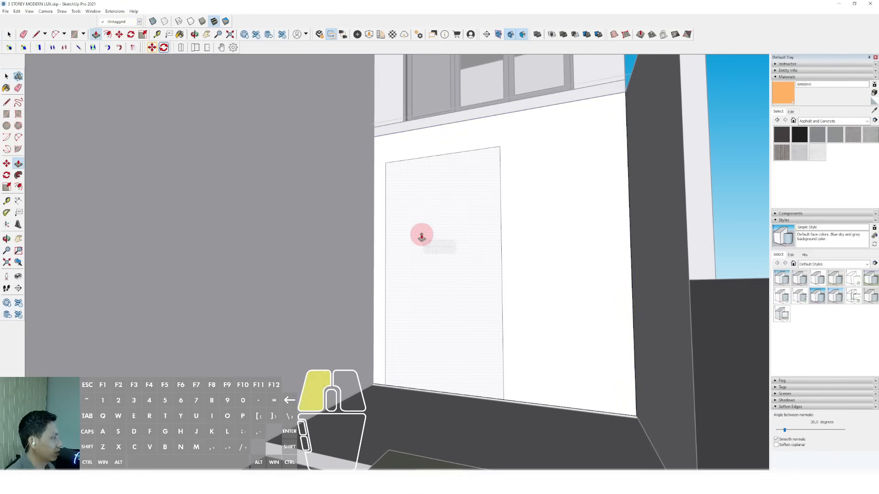
{"action": "left_click", "coordinate": [458, 264]}
{"action": "scroll", "coordinate": [422, 304], "scroll_direction": "down", "scroll_amount": 3}
{"action": "middle_click_drag", "start_coordinate": [422, 304], "coordinate": [457, 290]}
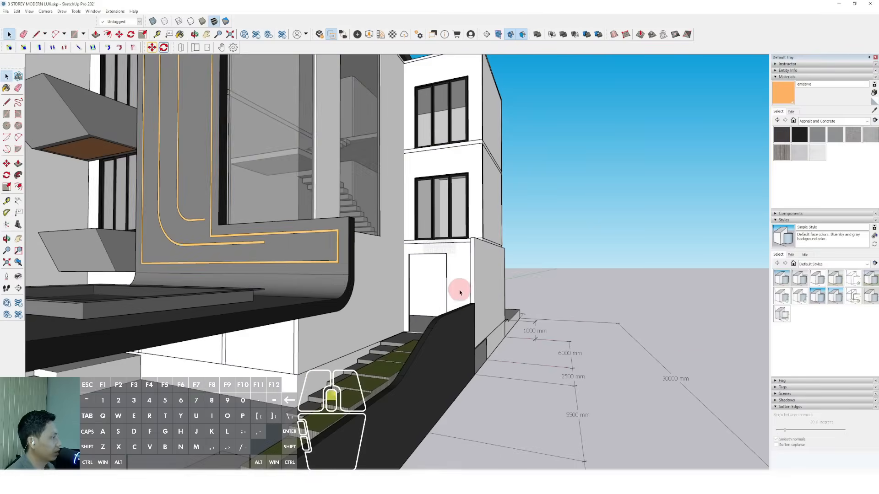
- Open the wall group, adjust the narrow face at the foot of the door opening with Push/Pull and close the group
{"action": "scroll", "coordinate": [513, 303], "scroll_direction": "up", "scroll_amount": 4}
{"action": "scroll", "coordinate": [483, 370], "scroll_direction": "up", "scroll_amount": 3}
{"action": "key", "text": "r"}
{"action": "middle_click_drag", "start_coordinate": [421, 368], "coordinate": [498, 369]}
{"action": "key", "text": "space"}
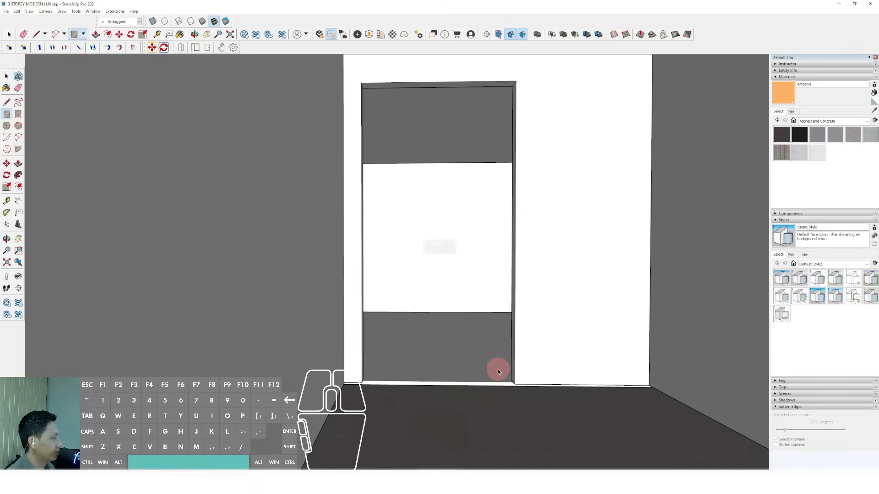
{"action": "double_click", "coordinate": [498, 369]}
{"action": "scroll", "coordinate": [503, 382], "scroll_direction": "up", "scroll_amount": 2}
{"action": "left_click", "coordinate": [508, 382]}
{"action": "left_click", "coordinate": [538, 350]}
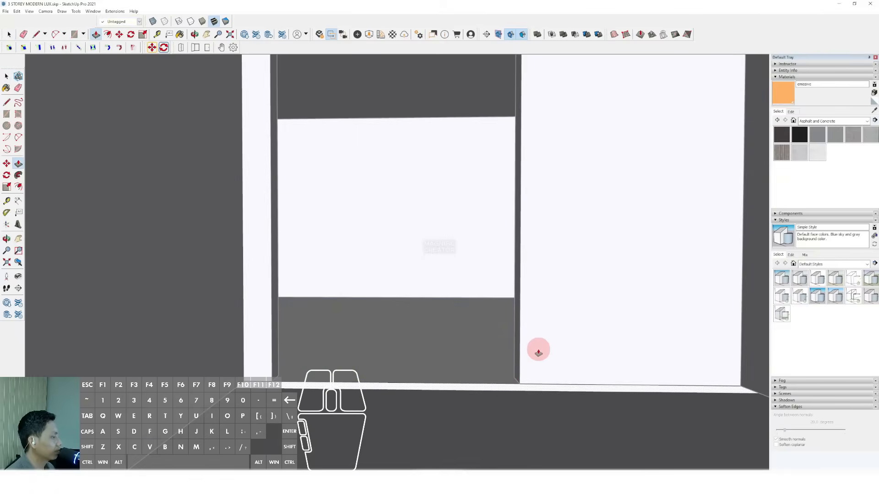
{"action": "key", "text": "space"}
{"action": "middle_click_drag", "start_coordinate": [407, 401], "coordinate": [364, 383]}
{"action": "scroll", "coordinate": [344, 361], "scroll_direction": "down", "scroll_amount": 8}
{"action": "left_click", "coordinate": [523, 268]}
- Draw a rectangle filling the door opening from its upper corner to the opposite lower corner as the door panel
{"action": "key", "text": "r"}
{"action": "scroll", "coordinate": [417, 387], "scroll_direction": "up", "scroll_amount": 4}
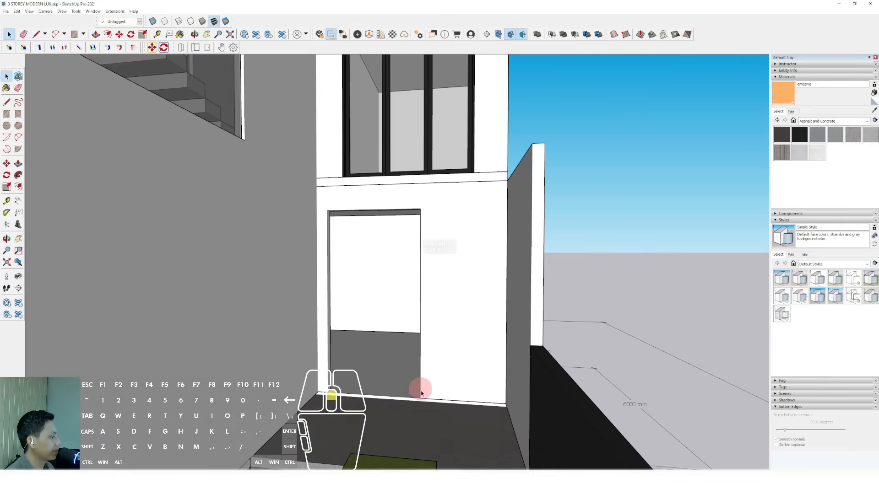
{"action": "left_click", "coordinate": [306, 164]}
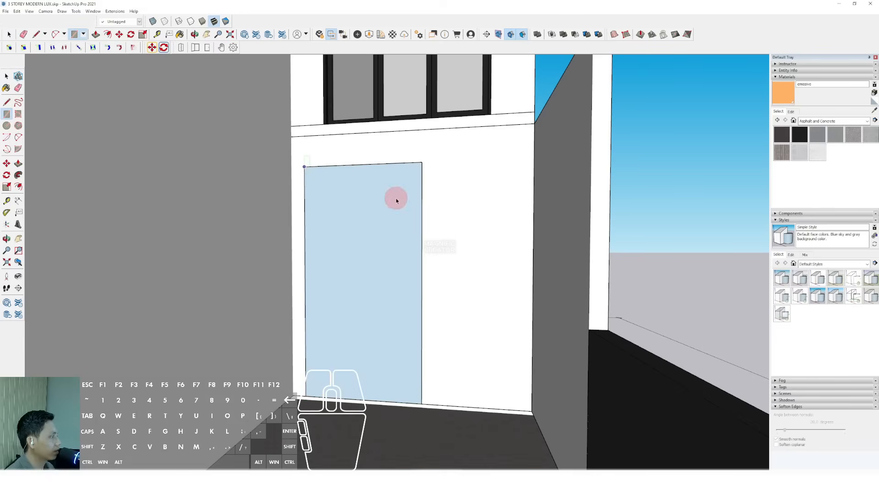
{"action": "scroll", "coordinate": [394, 198], "scroll_direction": "up", "scroll_amount": 1}
{"action": "middle_click_drag", "start_coordinate": [398, 221], "coordinate": [366, 354]}
{"action": "scroll", "coordinate": [318, 353], "scroll_direction": "up", "scroll_amount": 4}
{"action": "scroll", "coordinate": [366, 354], "scroll_direction": "up", "scroll_amount": 3}
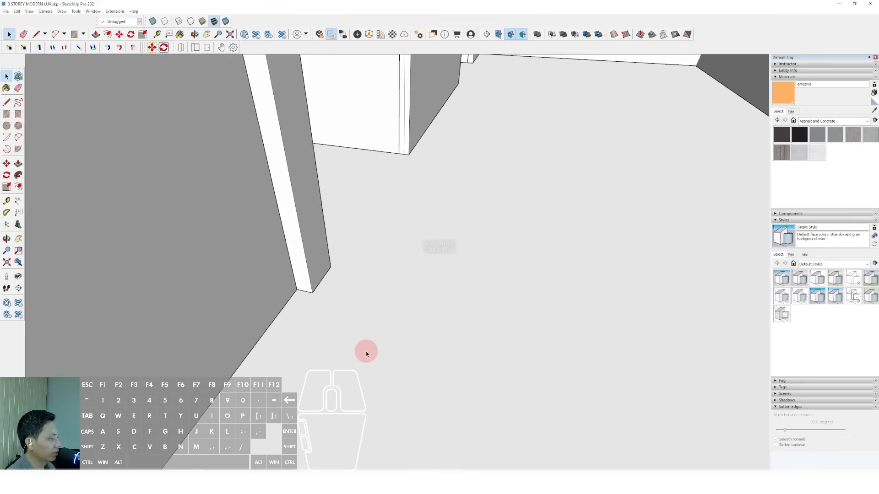
{"action": "left_click", "coordinate": [294, 283]}
{"action": "middle_click_drag", "start_coordinate": [325, 317], "coordinate": [520, 308]}
{"action": "key", "text": "space"}
- Select the door panel's face with its edges and make them a group
{"action": "scroll", "coordinate": [519, 308], "scroll_direction": "down", "scroll_amount": 10}
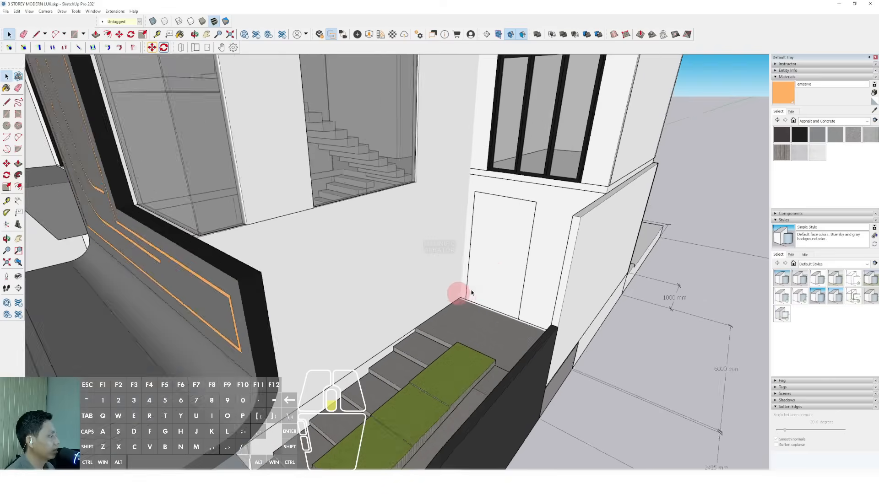
{"action": "double_click", "coordinate": [497, 259]}
{"action": "scroll", "coordinate": [497, 259], "scroll_direction": "up", "scroll_amount": 8}
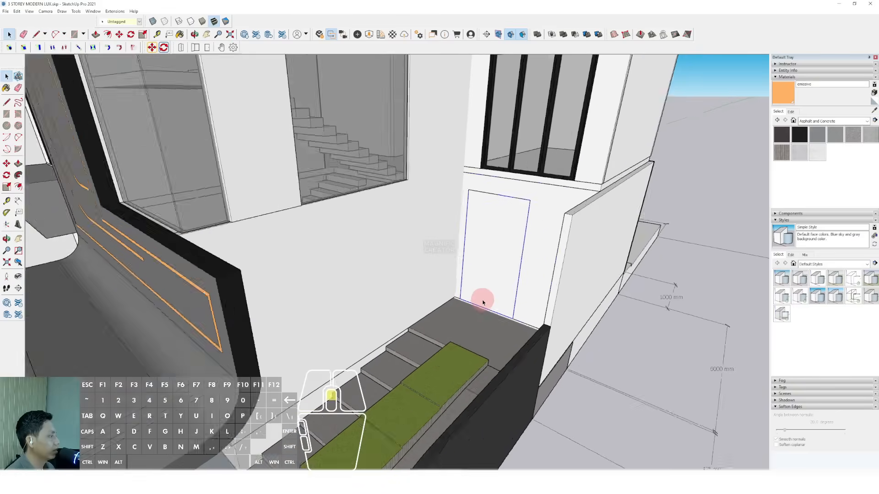
{"action": "middle_click_drag", "start_coordinate": [463, 303], "coordinate": [370, 344]}
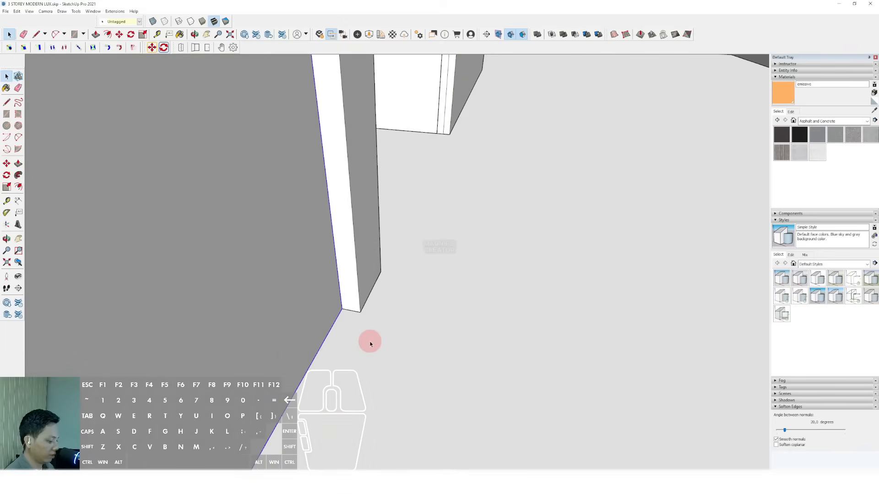
{"action": "key", "text": "space"}
{"action": "scroll", "coordinate": [353, 320], "scroll_direction": "down", "scroll_amount": 10}
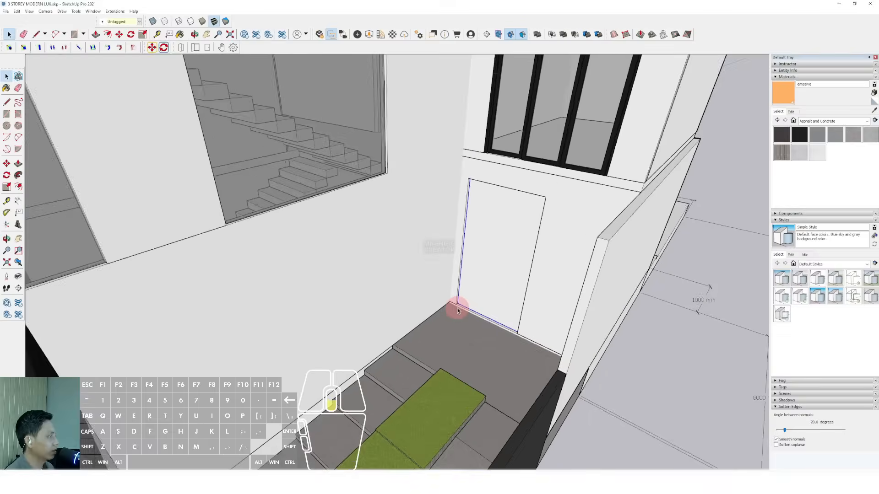
{"action": "scroll", "coordinate": [458, 310], "scroll_direction": "down", "scroll_amount": 8}
- Paint the door panel with Wood Veneer 02 from the Wood materials
{"action": "left_click", "coordinate": [867, 120]}
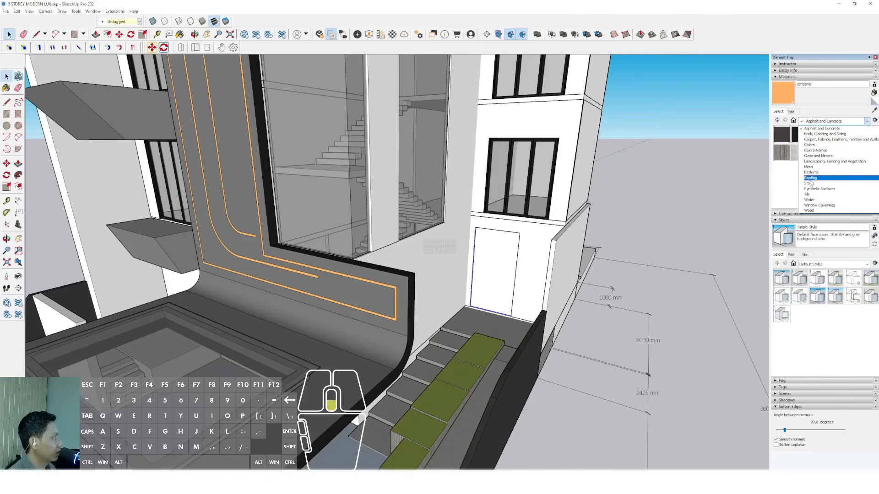
{"action": "left_click", "coordinate": [810, 210]}
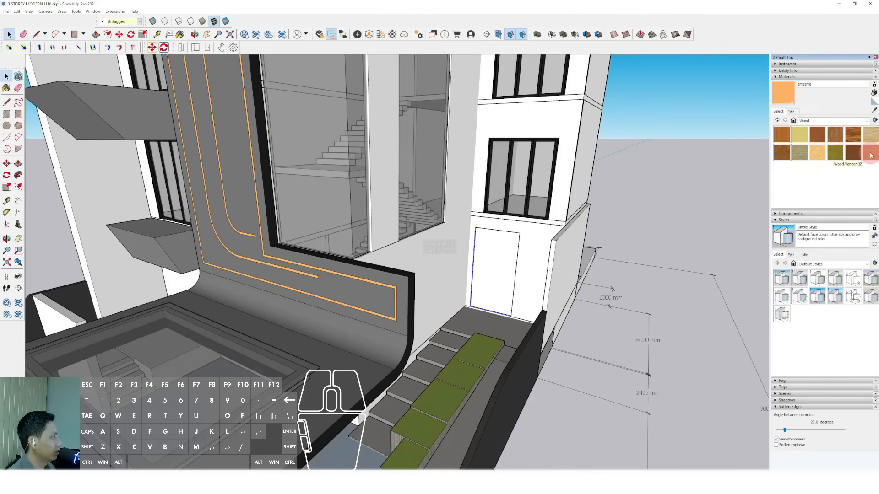
{"action": "left_click", "coordinate": [871, 156]}
{"action": "scroll", "coordinate": [499, 245], "scroll_direction": "up", "scroll_amount": 3}
{"action": "left_click", "coordinate": [496, 247]}
- Create a material from the texture image m750_edit_b8d824ef57.jpg and paint the side entrance door with it
{"action": "middle_click_drag", "start_coordinate": [496, 249], "coordinate": [500, 254]}
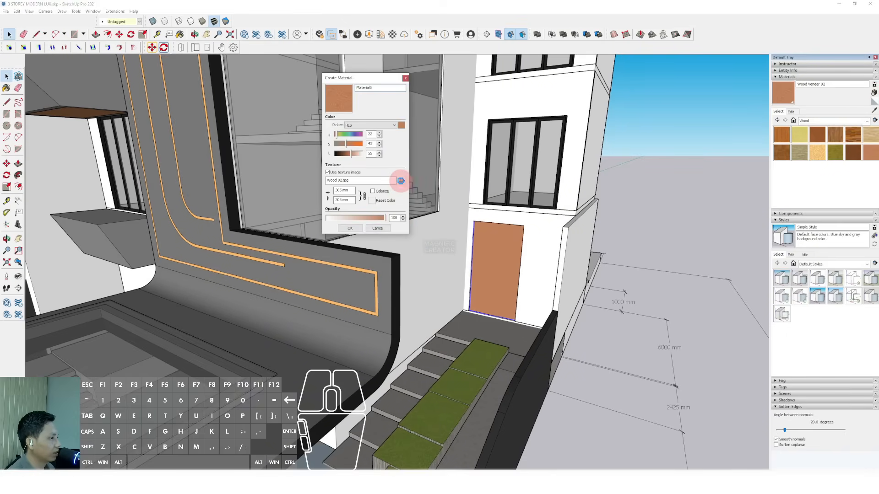
{"action": "left_click", "coordinate": [401, 180]}
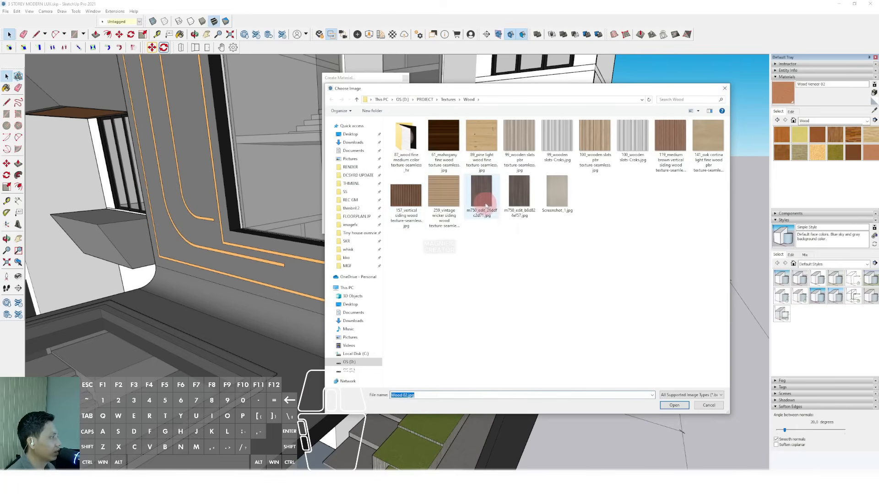
{"action": "left_click", "coordinate": [517, 191]}
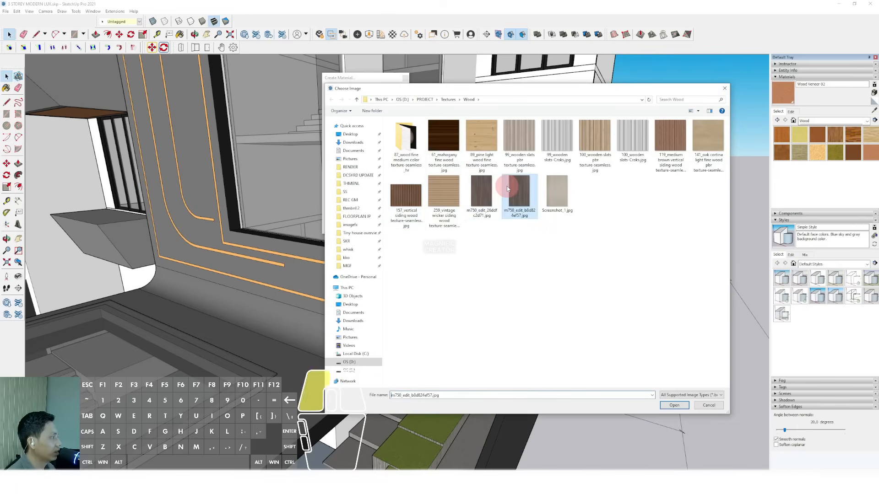
{"action": "left_click", "coordinate": [675, 405]}
{"action": "left_click", "coordinate": [350, 229]}
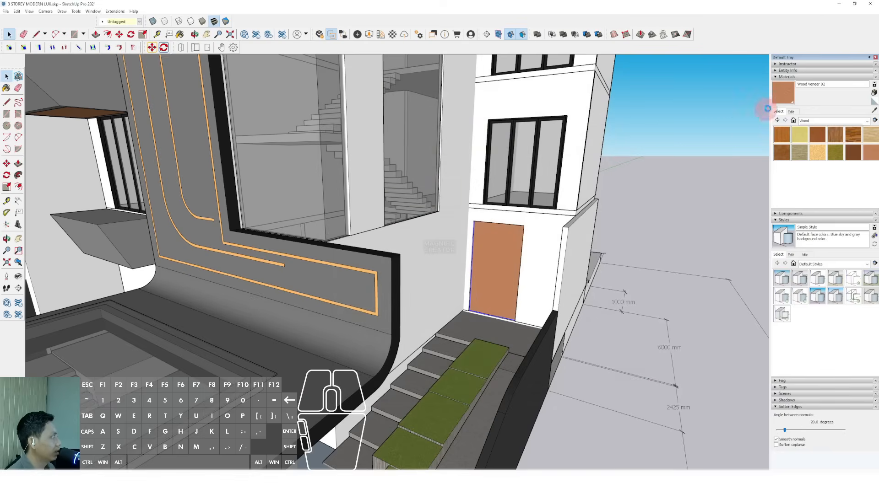
{"action": "left_click", "coordinate": [501, 239]}
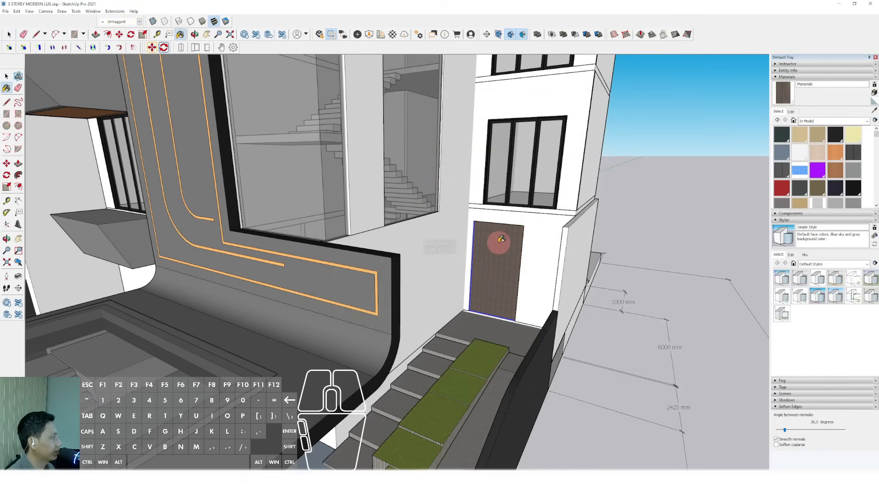
{"action": "key", "text": "space"}
- Set the door material's texture width to 5000 mm and deselect the door
{"action": "scroll", "coordinate": [495, 260], "scroll_direction": "up", "scroll_amount": 3}
{"action": "left_click", "coordinate": [792, 111]}
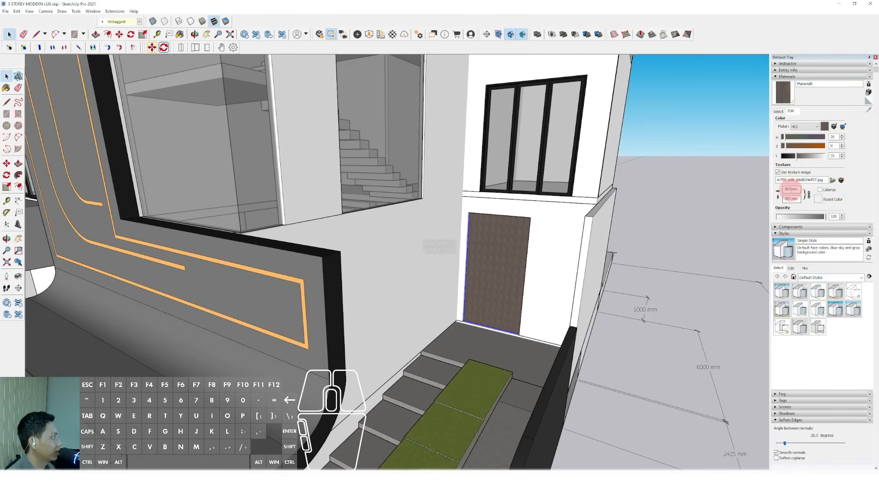
{"action": "type", "text": "1000"}
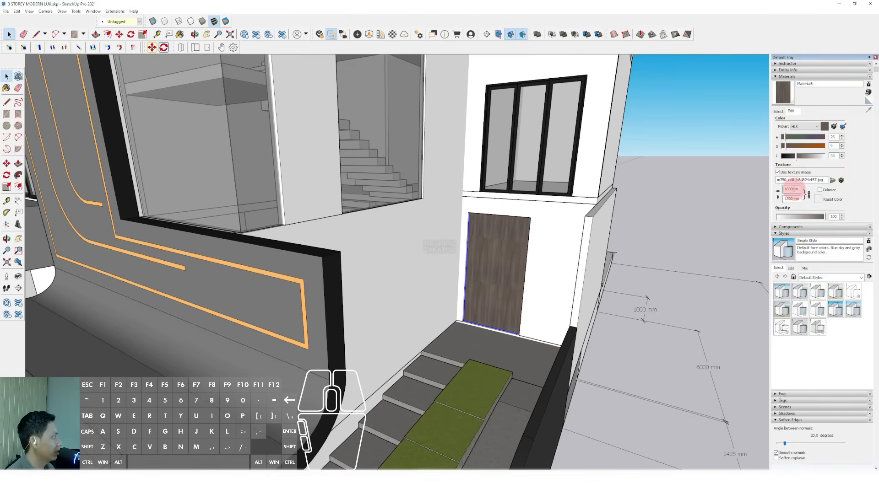
{"action": "type", "text": "0"}
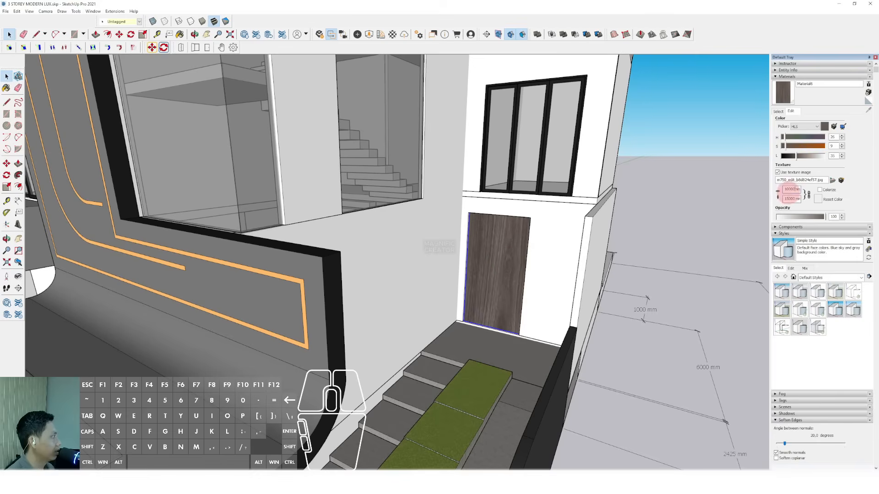
{"action": "double_click", "coordinate": [791, 189]}
{"action": "type", "text": "5000"}
{"action": "left_click", "coordinate": [520, 274]}
{"action": "scroll", "coordinate": [520, 274], "scroll_direction": "down", "scroll_amount": 5}
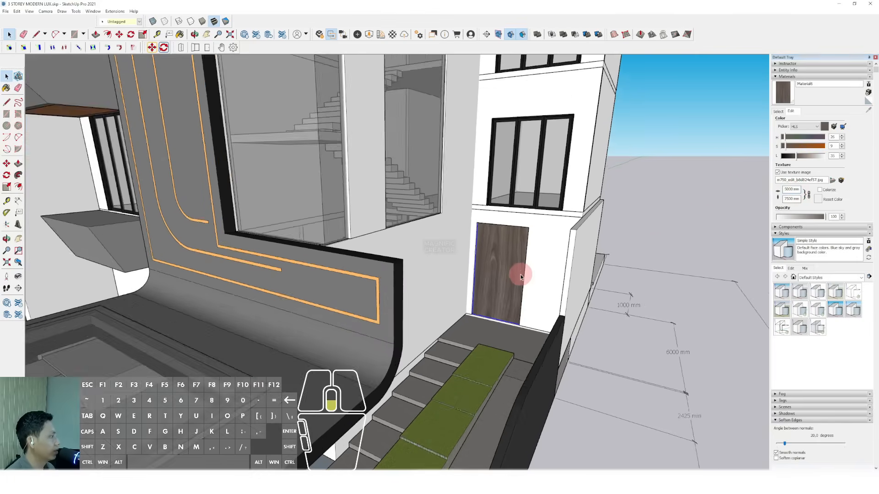
{"action": "left_click", "coordinate": [714, 209]}
- Draw a rectangle between the door's top edge and the ledge line and scale it to span the wall's full width
{"action": "scroll", "coordinate": [496, 247], "scroll_direction": "up", "scroll_amount": 8}
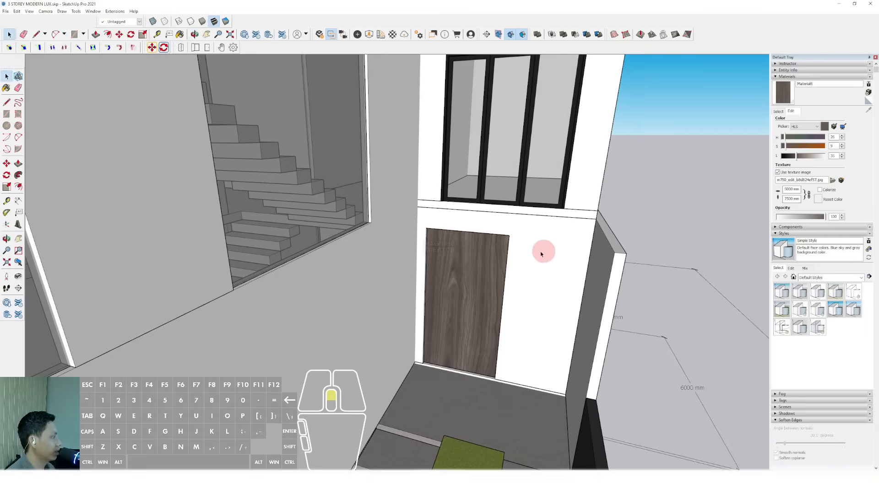
{"action": "key", "text": "r"}
{"action": "left_click", "coordinate": [498, 230]}
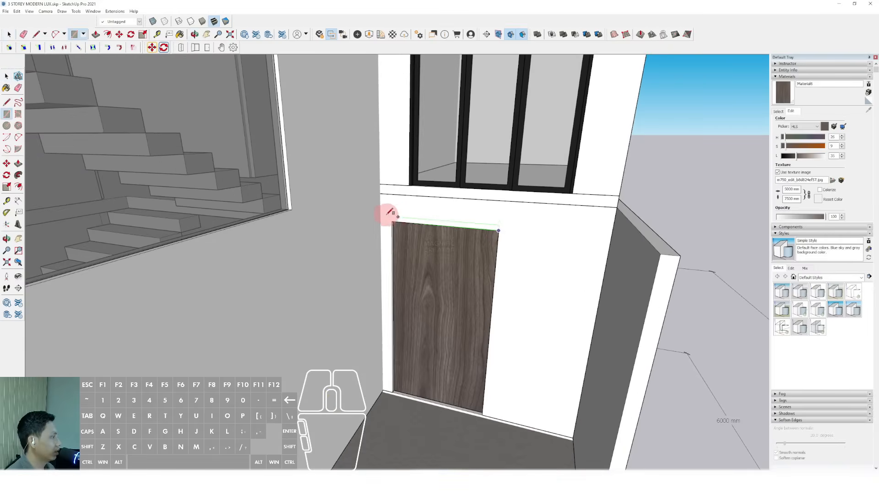
{"action": "left_click", "coordinate": [381, 193]}
{"action": "key", "text": "space"}
{"action": "left_click", "coordinate": [483, 210]}
{"action": "key", "text": "s"}
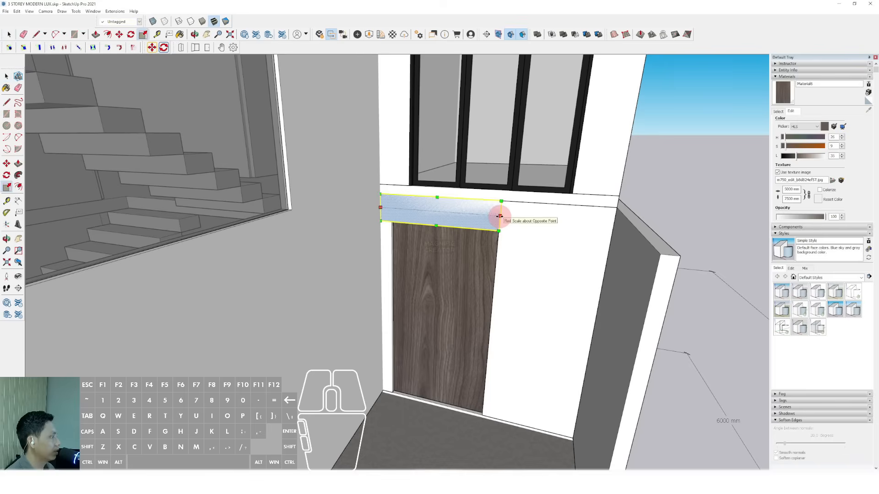
{"action": "left_click_drag", "start_coordinate": [499, 218], "coordinate": [613, 228]}
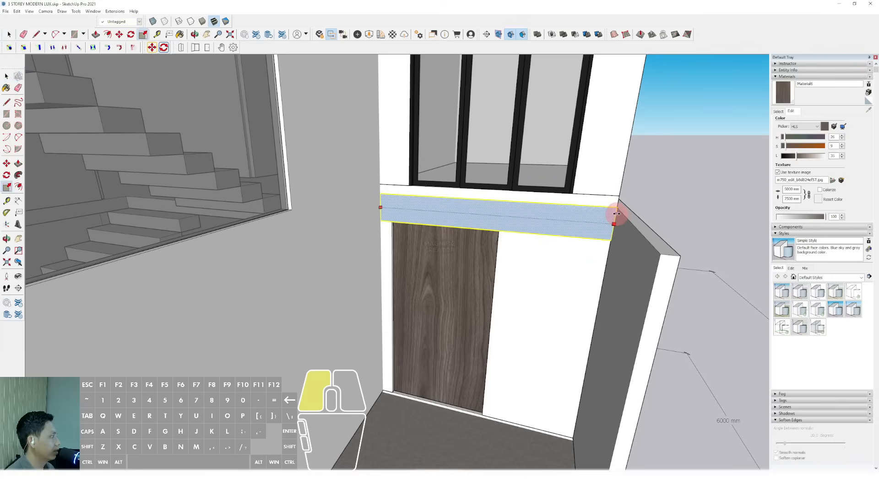
{"action": "key", "text": "space"}
- Extrude the rectangle above the door outward over the entrance landing to form a canopy slab
{"action": "middle_click_drag", "start_coordinate": [619, 213], "coordinate": [463, 250]}
{"action": "key", "text": "p"}
{"action": "left_click", "coordinate": [462, 250]}
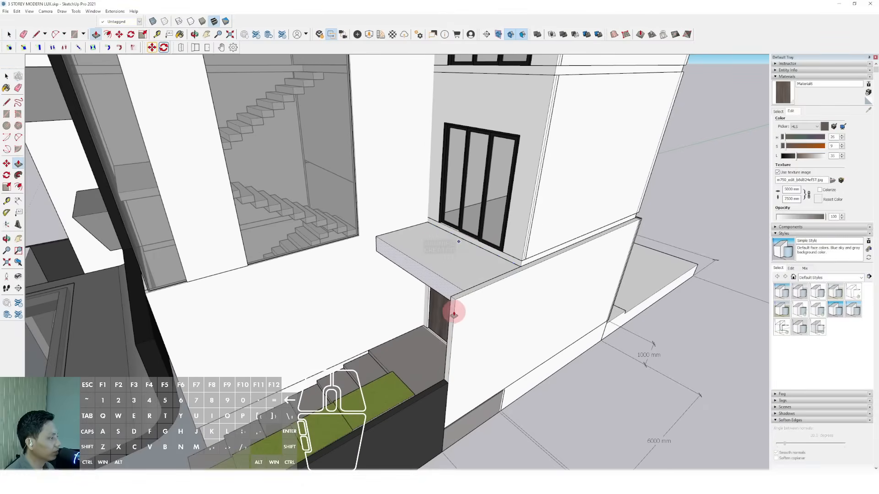
{"action": "left_click", "coordinate": [452, 303]}
{"action": "key", "text": "space"}
- Extend the canopy slab's front face past the end of the white side wall
{"action": "scroll", "coordinate": [424, 312], "scroll_direction": "down", "scroll_amount": 1}
{"action": "middle_click_drag", "start_coordinate": [349, 327], "coordinate": [361, 298]}
{"action": "key", "text": "p"}
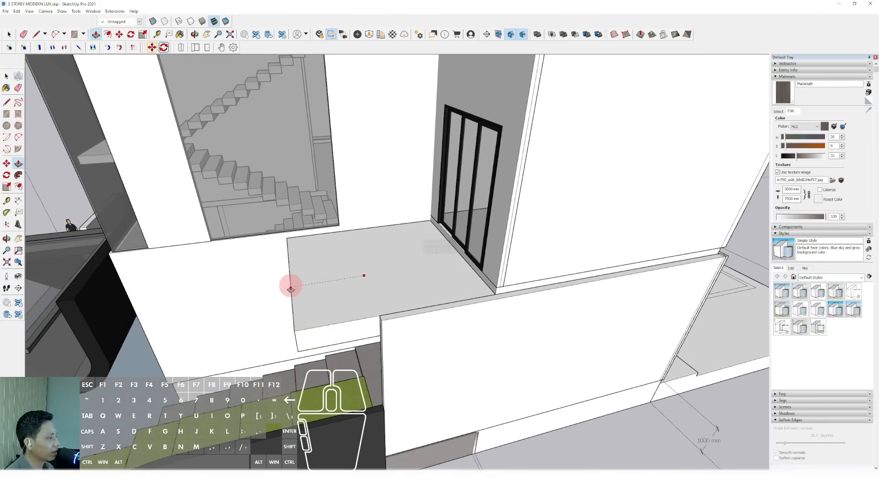
{"action": "middle_click_drag", "start_coordinate": [290, 288], "coordinate": [686, 230]}
{"action": "key", "text": "space"}
- Sample the dark Color M07 material from the boundary wall and paint the side entrance canopy with it
{"action": "left_click", "coordinate": [778, 112]}
{"action": "left_click", "coordinate": [873, 110]}
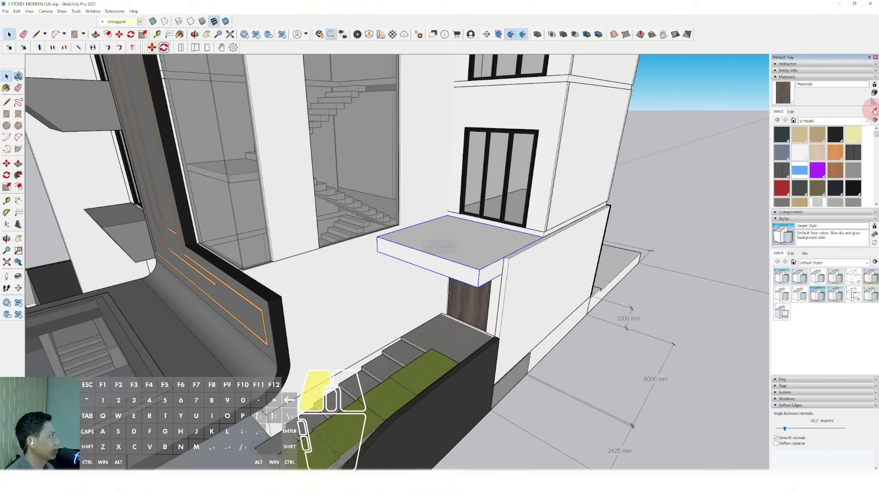
{"action": "left_click", "coordinate": [458, 386]}
{"action": "left_click", "coordinate": [487, 246]}
{"action": "key", "text": "space"}
{"action": "mouse_move", "coordinate": [487, 246]}
{"action": "middle_mouse_down"}
{"action": "mouse_move", "coordinate": [458, 292]}
{"action": "mouse_move", "coordinate": [504, 220]}
{"action": "mouse_move", "coordinate": [514, 219]}
{"action": "mouse_move", "coordinate": [475, 258]}
{"action": "mouse_move", "coordinate": [481, 270]}
{"action": "middle_mouse_up"}
{"action": "scroll", "coordinate": [491, 241], "scroll_direction": "down", "scroll_amount": 6}
{"action": "scroll", "coordinate": [420, 279], "scroll_direction": "up", "scroll_amount": 3}
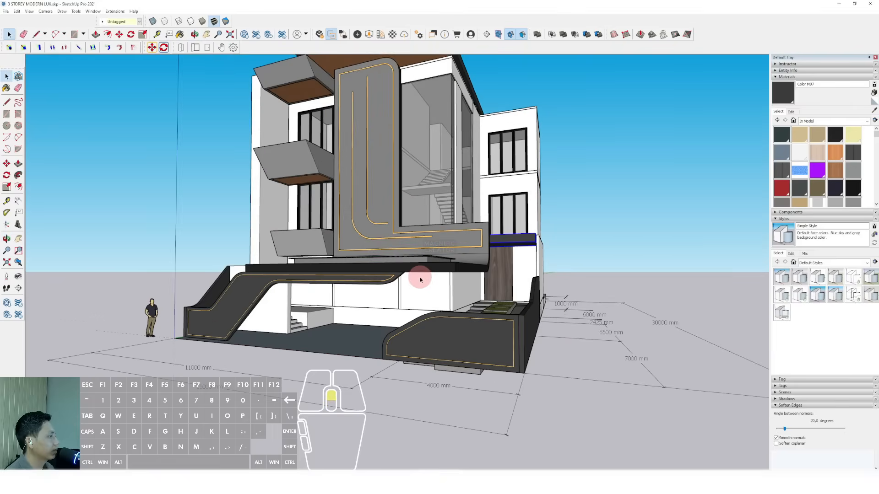
- Draw a rectangle on the wall strip between the entrance canopy's top and the side wing's lower window
{"action": "middle_click_drag", "start_coordinate": [420, 278], "coordinate": [428, 326]}
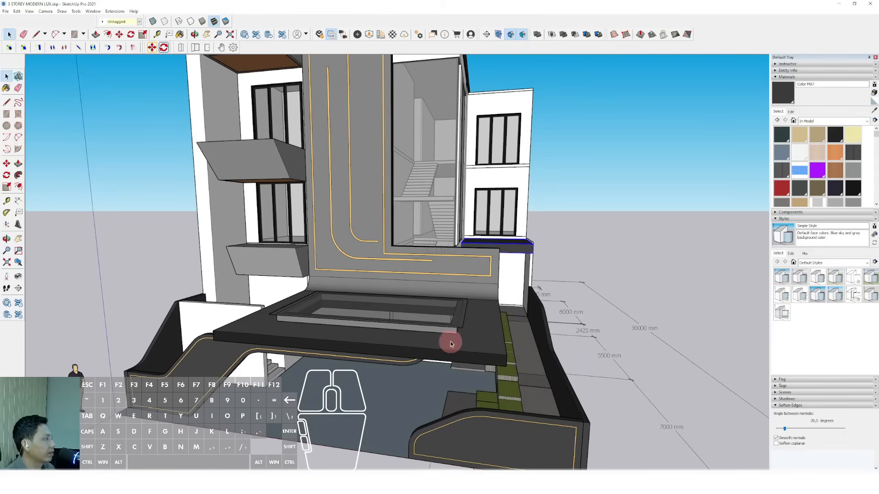
{"action": "middle_click_drag", "start_coordinate": [499, 277], "coordinate": [366, 343]}
{"action": "scroll", "coordinate": [413, 284], "scroll_direction": "up", "scroll_amount": 5}
{"action": "middle_click_drag", "start_coordinate": [413, 284], "coordinate": [347, 314]}
{"action": "scroll", "coordinate": [347, 315], "scroll_direction": "down", "scroll_amount": 3}
{"action": "mouse_move", "coordinate": [343, 361]}
{"action": "middle_mouse_down", "text": "shift"}
{"action": "mouse_move", "coordinate": [377, 309]}
{"action": "mouse_move", "coordinate": [337, 361]}
{"action": "middle_mouse_up", "text": "shift"}
{"action": "scroll", "coordinate": [341, 332], "scroll_direction": "up", "scroll_amount": 5}
{"action": "middle_click_drag", "start_coordinate": [341, 331], "coordinate": [428, 347]}
{"action": "scroll", "coordinate": [522, 302], "scroll_direction": "up", "scroll_amount": 4}
{"action": "key", "text": "r"}
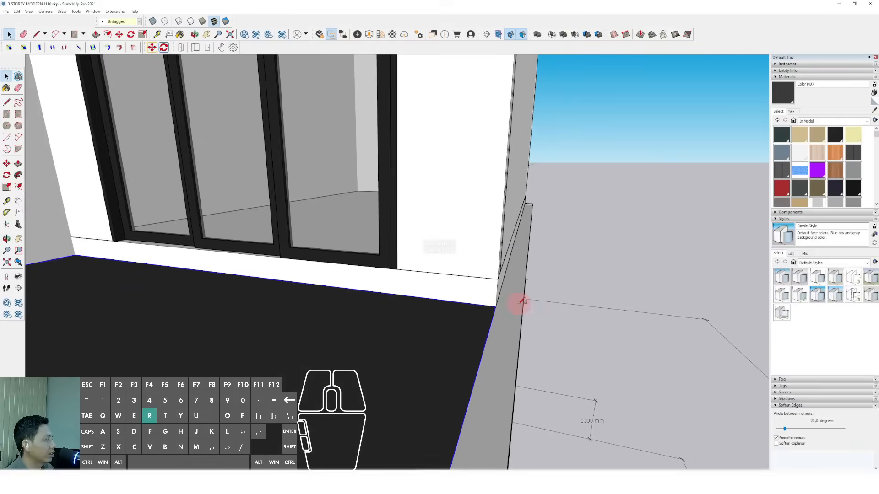
{"action": "scroll", "coordinate": [350, 292], "scroll_direction": "down", "scroll_amount": 3}
{"action": "scroll", "coordinate": [225, 257], "scroll_direction": "up", "scroll_amount": 4}
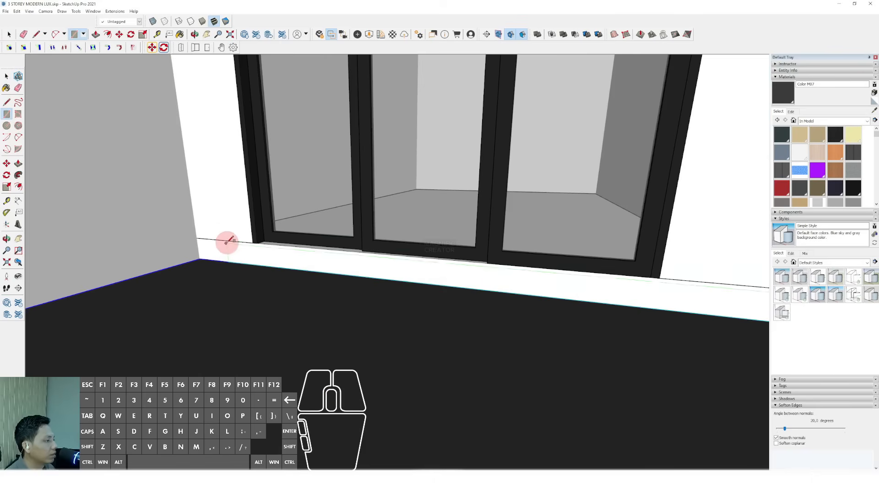
{"action": "left_click", "coordinate": [238, 244], "text": "shift"}
{"action": "key", "text": "space"}
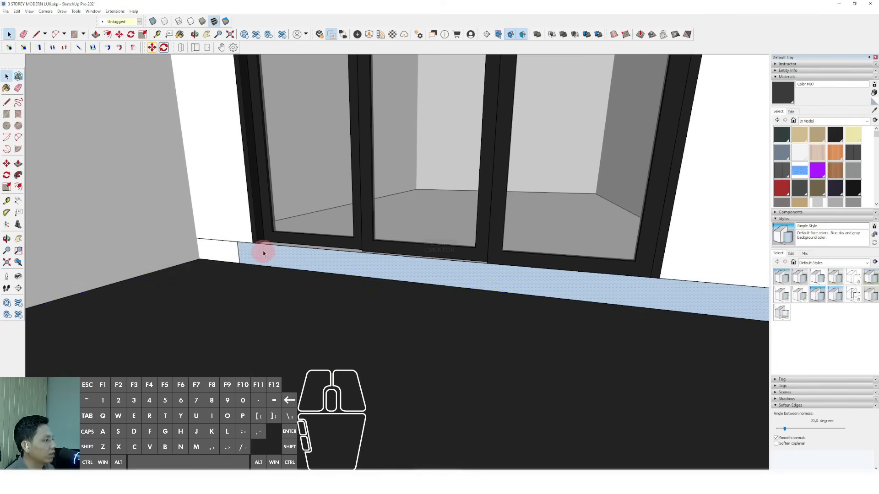
- Extrude the rectangle below the lower window outward to form a slab and make it a group
{"action": "key", "text": "p"}
{"action": "left_click", "coordinate": [261, 255]}
{"action": "scroll", "coordinate": [247, 261], "scroll_direction": "down", "scroll_amount": 4}
{"action": "left_click", "coordinate": [158, 349]}
{"action": "key", "text": "space"}
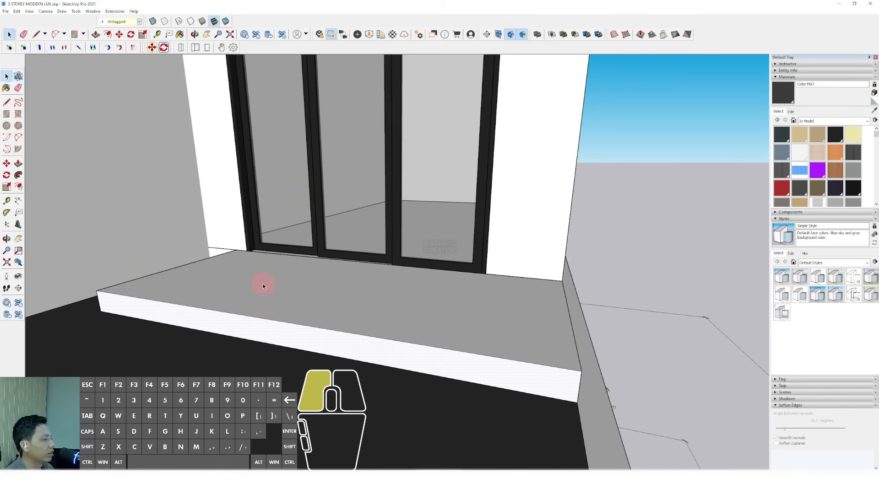
{"action": "triple_click", "coordinate": [262, 284]}
{"action": "key", "text": "w"}
- Copy the slab straight up the wall to the base of the side wing's upper window
{"action": "scroll", "coordinate": [341, 323], "scroll_direction": "down", "scroll_amount": 5}
{"action": "scroll", "coordinate": [406, 349], "scroll_direction": "down", "scroll_amount": 3}
{"action": "scroll", "coordinate": [410, 345], "scroll_direction": "up", "scroll_amount": 5}
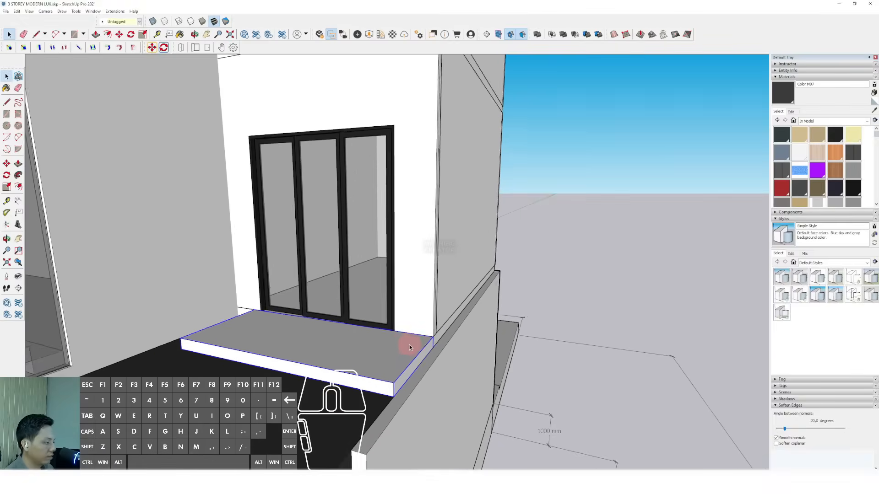
{"action": "key", "text": "m"}
{"action": "key", "text": "ctrl"}
{"action": "left_click", "coordinate": [414, 335]}
{"action": "scroll", "coordinate": [410, 284], "scroll_direction": "down", "scroll_amount": 2}
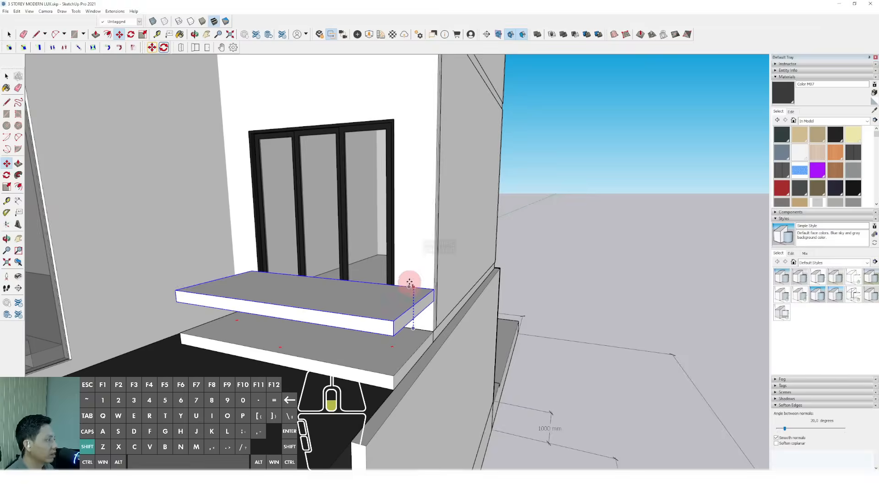
{"action": "middle_click_drag", "start_coordinate": [408, 235], "coordinate": [397, 293], "text": "shift"}
{"action": "left_click", "coordinate": [422, 120], "text": "shift"}
{"action": "key", "text": "space"}
- Extrude the underside of the upper slab downward to make the slab thicker
{"action": "scroll", "coordinate": [386, 127], "scroll_direction": "up", "scroll_amount": 2}
{"action": "middle_click_drag", "start_coordinate": [386, 128], "coordinate": [386, 106]}
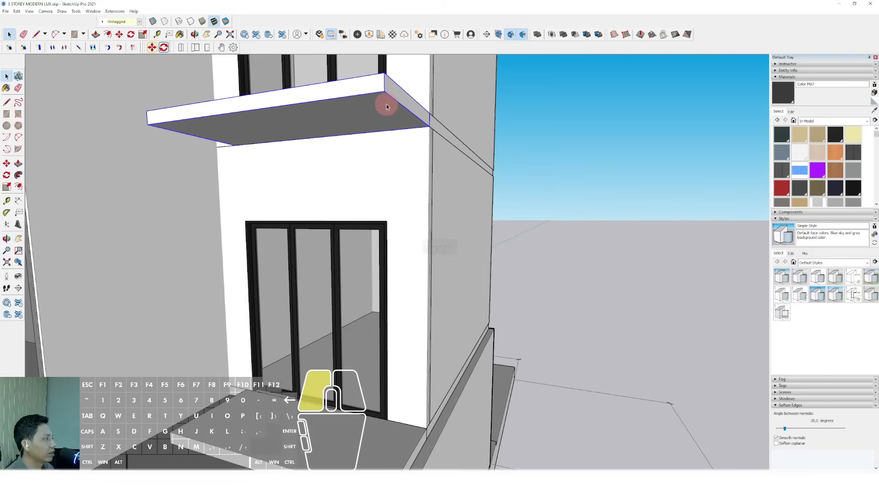
{"action": "triple_click", "coordinate": [387, 106]}
{"action": "key", "text": "p"}
{"action": "left_click", "coordinate": [392, 115]}
{"action": "left_click", "coordinate": [389, 133]}
{"action": "key", "text": "space"}
{"action": "scroll", "coordinate": [389, 133], "scroll_direction": "down", "scroll_amount": 2}
{"action": "middle_click_drag", "start_coordinate": [387, 136], "coordinate": [377, 255], "text": "shift"}
{"action": "left_click", "coordinate": [545, 183]}
{"action": "scroll", "coordinate": [321, 281], "scroll_direction": "down", "scroll_amount": 2}
{"action": "scroll", "coordinate": [343, 290], "scroll_direction": "up", "scroll_amount": 2}
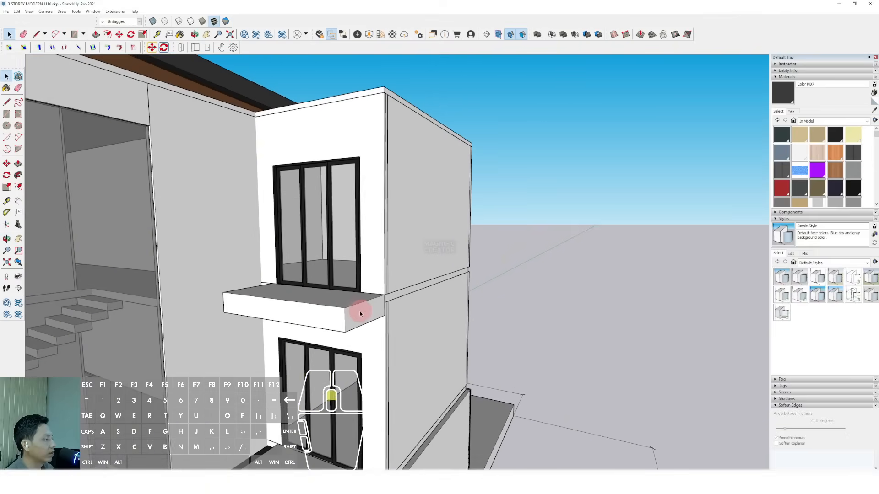
- Push the upper slab's outer end face inward so the slab stops short of the wall's outer edge
{"action": "left_click", "coordinate": [359, 307]}
{"action": "scroll", "coordinate": [369, 314], "scroll_direction": "up", "scroll_amount": 2}
{"action": "scroll", "coordinate": [386, 304], "scroll_direction": "up", "scroll_amount": 1}
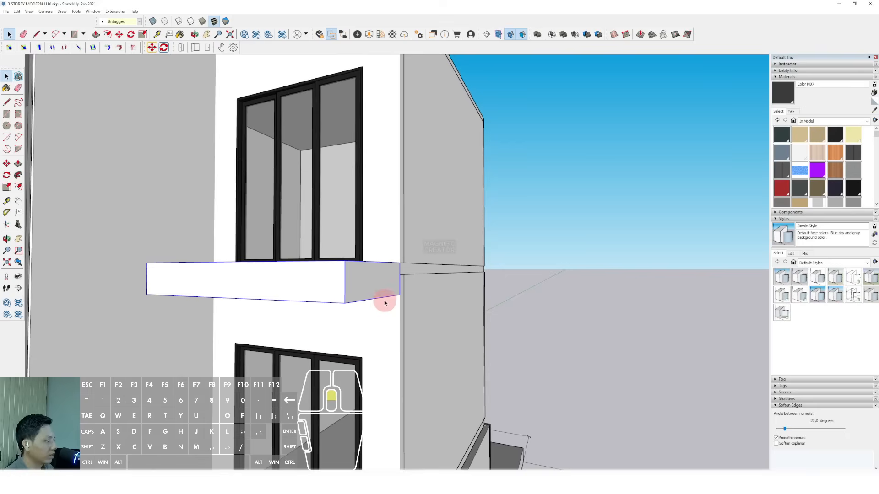
{"action": "scroll", "coordinate": [335, 304], "scroll_direction": "down", "scroll_amount": 4}
{"action": "middle_click_drag", "start_coordinate": [354, 233], "coordinate": [398, 284], "text": "shift"}
{"action": "middle_click_drag", "start_coordinate": [398, 284], "coordinate": [434, 340]}
{"action": "scroll", "coordinate": [410, 221], "scroll_direction": "up", "scroll_amount": 4}
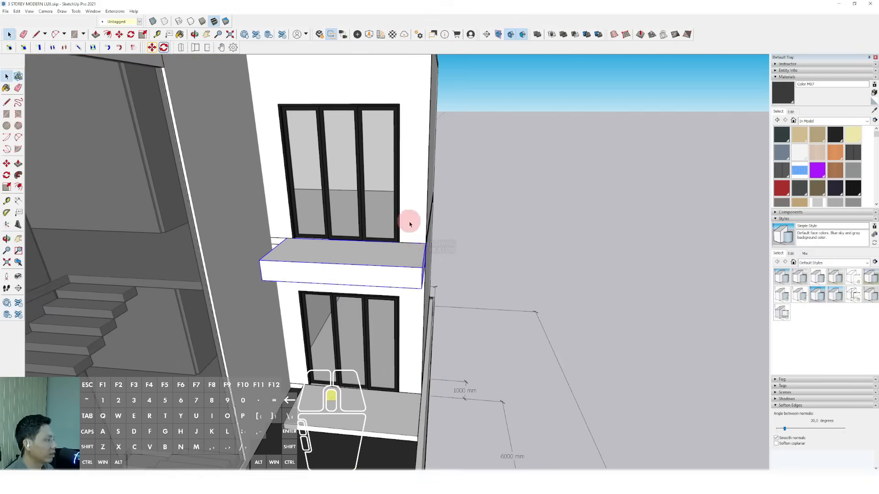
{"action": "triple_click", "coordinate": [418, 265]}
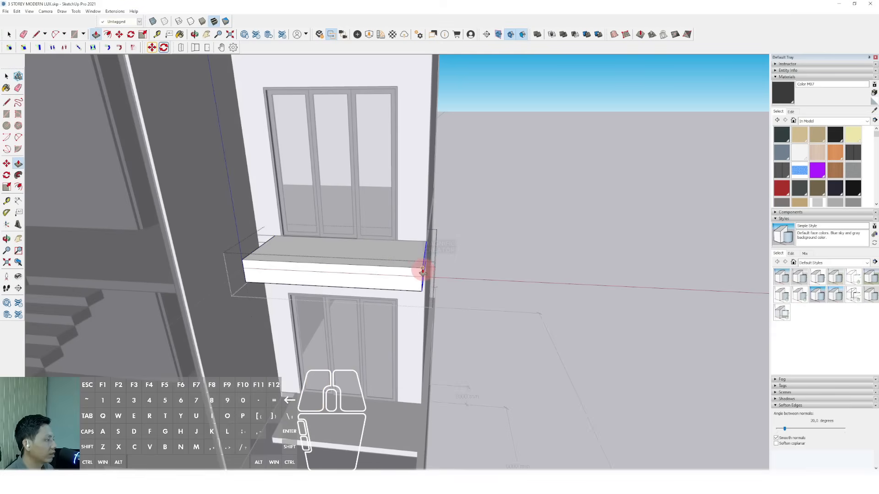
{"action": "left_click_drag", "start_coordinate": [422, 271], "coordinate": [405, 269]}
{"action": "key", "text": "space"}
- Push the lower slab's outer end face inward to match the shortened slab above
{"action": "middle_click_drag", "start_coordinate": [406, 272], "coordinate": [409, 360]}
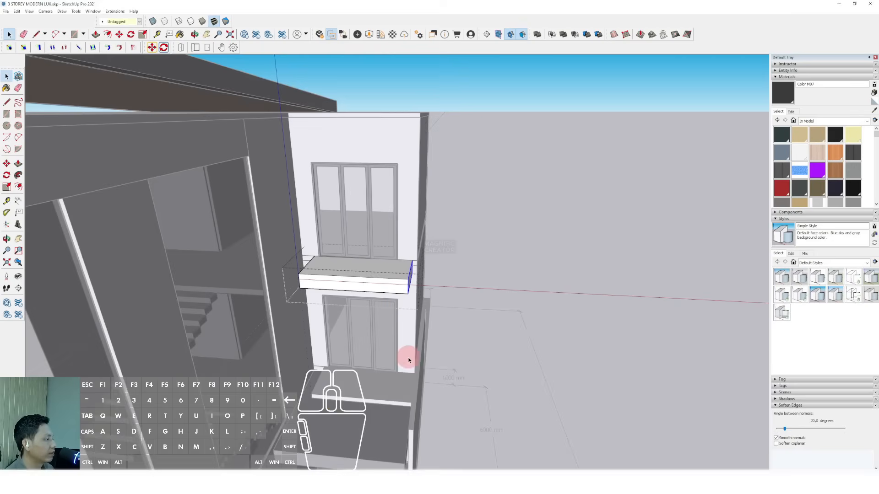
{"action": "key", "text": "p"}
{"action": "scroll", "coordinate": [430, 444], "scroll_direction": "up", "scroll_amount": 2}
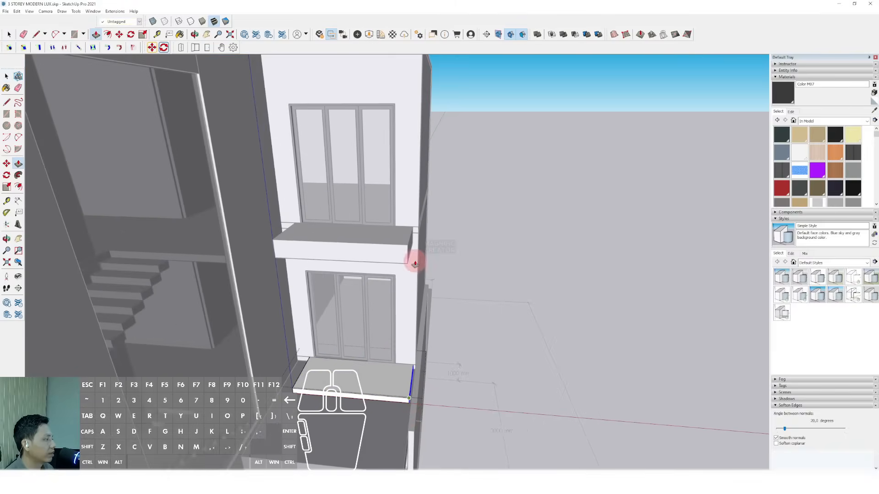
{"action": "key", "text": "space"}
{"action": "left_click", "coordinate": [579, 250]}
- Copy the thickened balcony slab up to the top of the upper window to form a canopy
{"action": "scroll", "coordinate": [379, 325], "scroll_direction": "down", "scroll_amount": 2}
{"action": "middle_click_drag", "start_coordinate": [379, 326], "coordinate": [390, 232]}
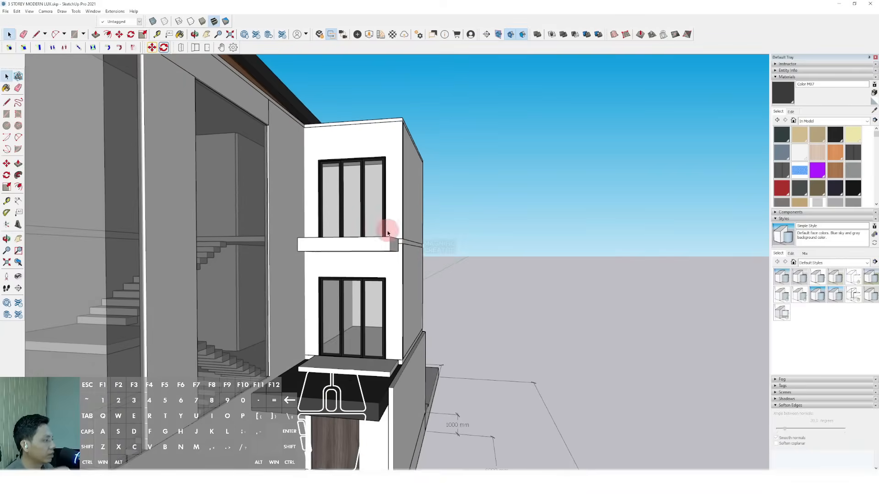
{"action": "scroll", "coordinate": [392, 238], "scroll_direction": "up", "scroll_amount": 2}
{"action": "left_click", "coordinate": [393, 240]}
{"action": "scroll", "coordinate": [393, 240], "scroll_direction": "up", "scroll_amount": 2}
{"action": "key", "text": "m"}
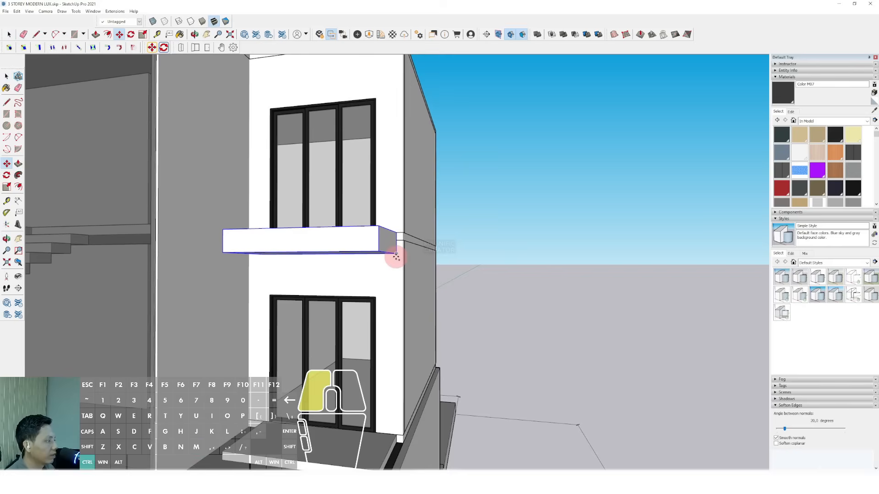
{"action": "left_click", "coordinate": [396, 254]}
{"action": "left_click", "coordinate": [374, 96]}
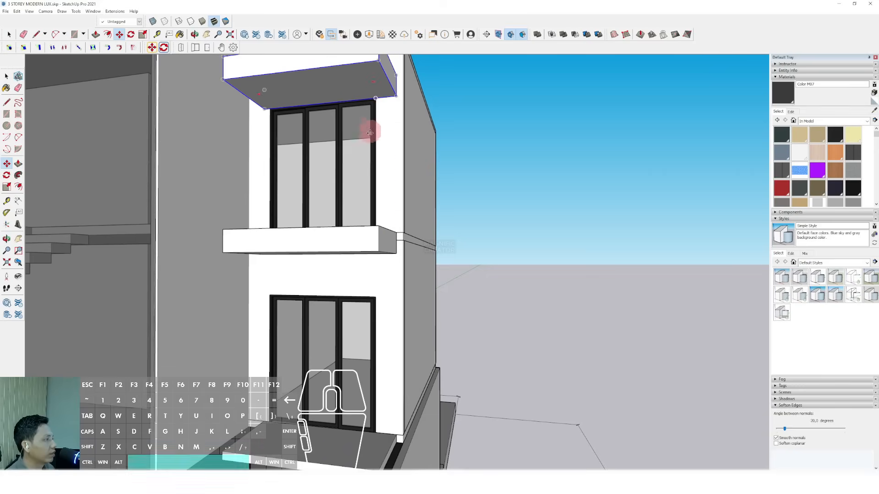
{"action": "key", "text": "space"}
- Build a vertical side fin along the slabs' outer ends, running from the lower slab to the upper canopy
{"action": "scroll", "coordinate": [372, 147], "scroll_direction": "down", "scroll_amount": 3}
{"action": "scroll", "coordinate": [377, 328], "scroll_direction": "up", "scroll_amount": 3}
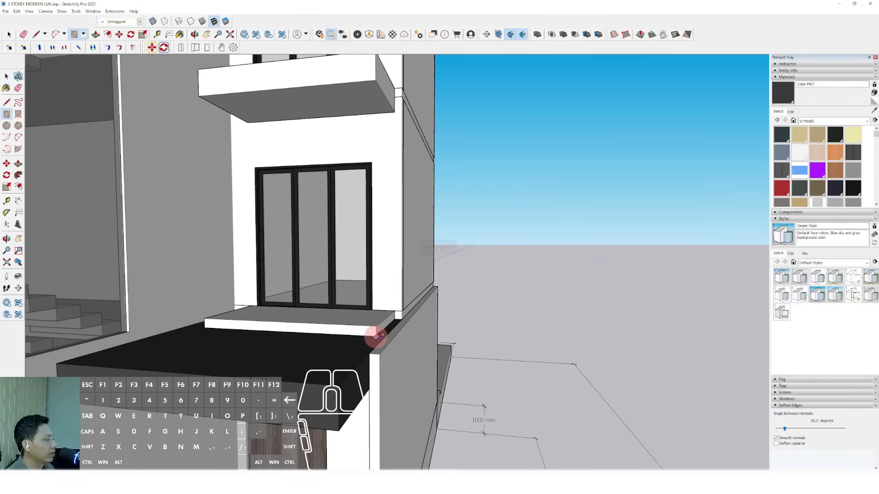
{"action": "scroll", "coordinate": [376, 337], "scroll_direction": "down", "scroll_amount": 2}
{"action": "scroll", "coordinate": [362, 105], "scroll_direction": "up", "scroll_amount": 2}
{"action": "left_click", "coordinate": [366, 121]}
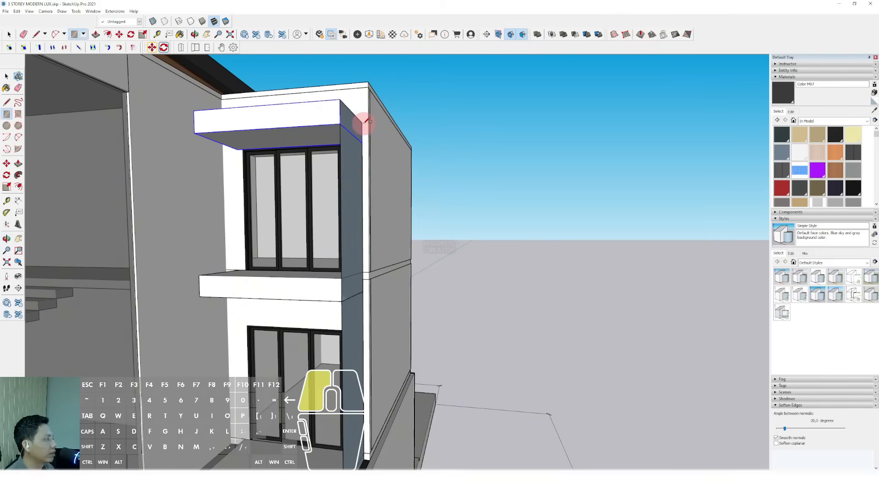
{"action": "middle_click_drag", "start_coordinate": [348, 175], "coordinate": [428, 109]}
{"action": "scroll", "coordinate": [348, 250], "scroll_direction": "down", "scroll_amount": 5}
{"action": "scroll", "coordinate": [379, 237], "scroll_direction": "up", "scroll_amount": 3}
{"action": "middle_click_drag", "start_coordinate": [379, 236], "coordinate": [390, 177]}
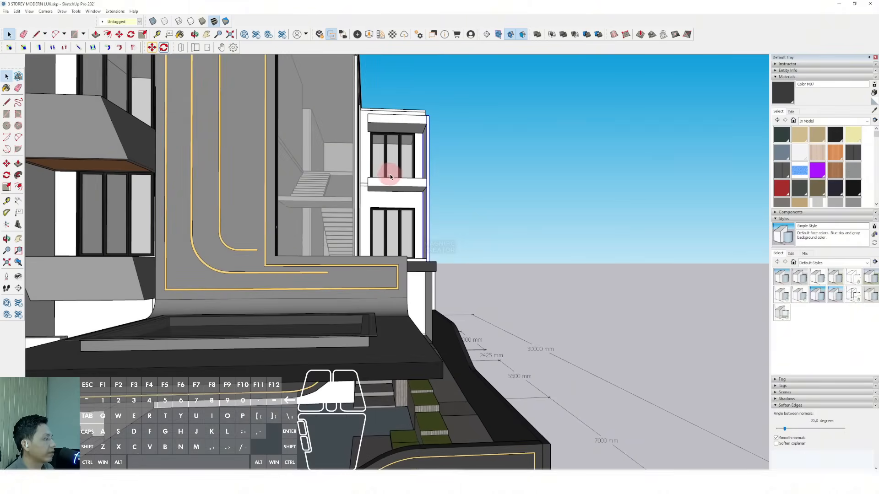
- Sample the gray Color M04 material from the front balcony and paint the side wing's upper canopy and balcony slab
{"action": "left_click", "coordinate": [873, 111]}
{"action": "scroll", "coordinate": [276, 220], "scroll_direction": "down", "scroll_amount": 2}
{"action": "left_click", "coordinate": [106, 142]}
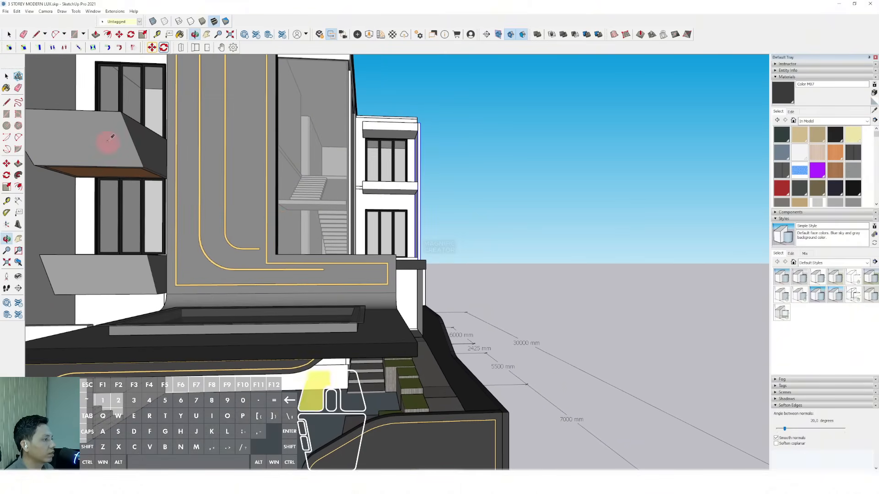
{"action": "scroll", "coordinate": [418, 192], "scroll_direction": "up", "scroll_amount": 4}
{"action": "left_click", "coordinate": [411, 186]}
{"action": "left_click", "coordinate": [398, 115]}
{"action": "scroll", "coordinate": [397, 122], "scroll_direction": "down", "scroll_amount": 5}
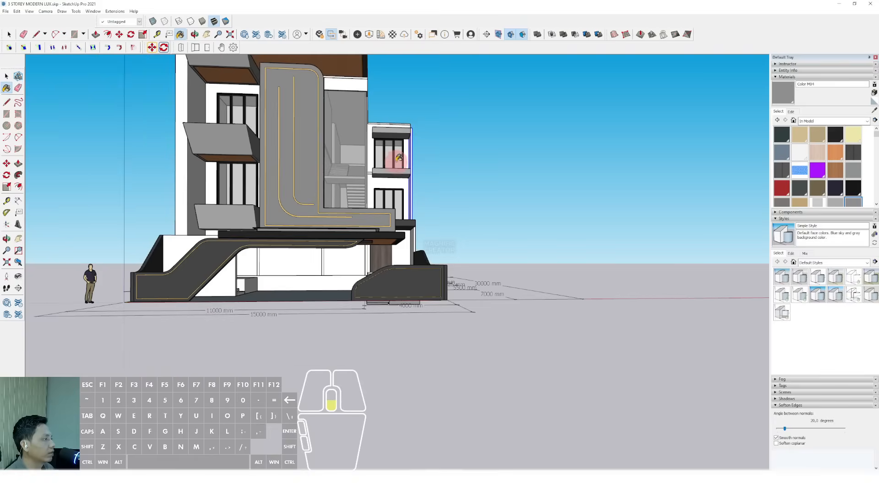
{"action": "mouse_move", "coordinate": [396, 161]}
{"action": "middle_mouse_down"}
{"action": "mouse_move", "coordinate": [392, 205]}
{"action": "mouse_move", "coordinate": [328, 192]}
{"action": "middle_mouse_up"}
{"action": "scroll", "coordinate": [334, 199], "scroll_direction": "up", "scroll_amount": 3}
{"action": "middle_click_drag", "start_coordinate": [362, 222], "coordinate": [372, 243], "text": "shift"}
{"action": "key", "text": "space"}
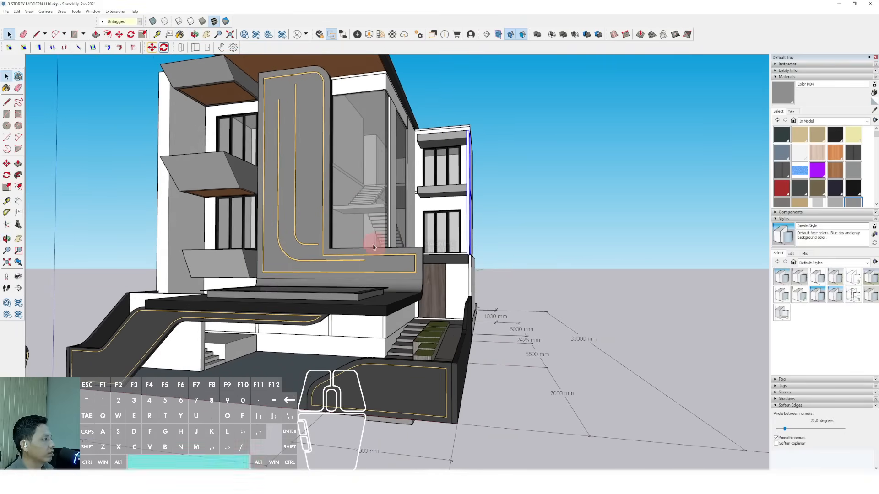
- Paint the side wing's lower slab with the same gray Color M04 material
{"action": "scroll", "coordinate": [373, 243], "scroll_direction": "down", "scroll_amount": 3}
{"action": "left_click_drag", "start_coordinate": [533, 170], "coordinate": [493, 214]}
{"action": "scroll", "coordinate": [423, 236], "scroll_direction": "up", "scroll_amount": 5}
{"action": "mouse_move", "coordinate": [426, 241]}
{"action": "middle_mouse_down"}
{"action": "mouse_move", "coordinate": [439, 277]}
{"action": "mouse_move", "coordinate": [397, 353]}
{"action": "mouse_move", "coordinate": [394, 321]}
{"action": "mouse_move", "coordinate": [357, 278]}
{"action": "mouse_move", "coordinate": [339, 222]}
{"action": "middle_mouse_up"}
{"action": "left_click", "coordinate": [782, 94]}
{"action": "left_click", "coordinate": [392, 355]}
{"action": "key", "text": "space"}
- Draw an L-shaped line inset from the balcony slab's open edges and round its corner with an arc
{"action": "scroll", "coordinate": [358, 279], "scroll_direction": "down", "scroll_amount": 1}
{"action": "scroll", "coordinate": [339, 221], "scroll_direction": "up", "scroll_amount": 2}
{"action": "key", "text": "l"}
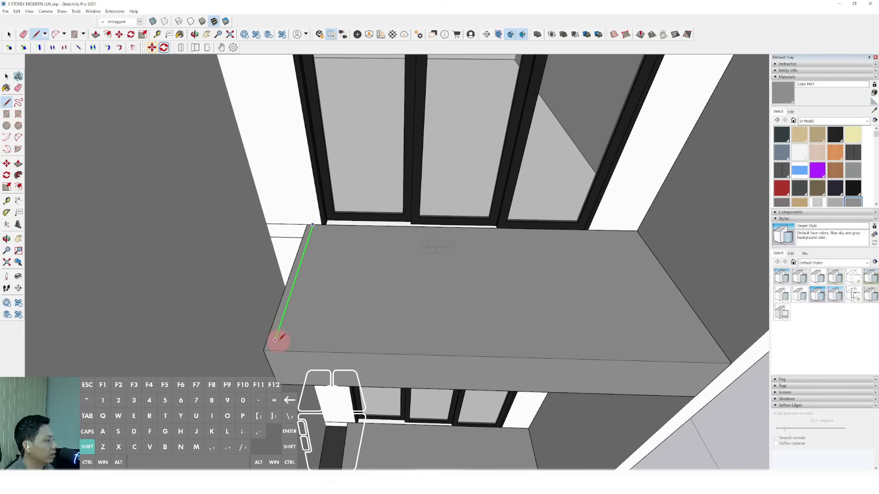
{"action": "left_click", "coordinate": [718, 301]}
{"action": "key", "text": "space"}
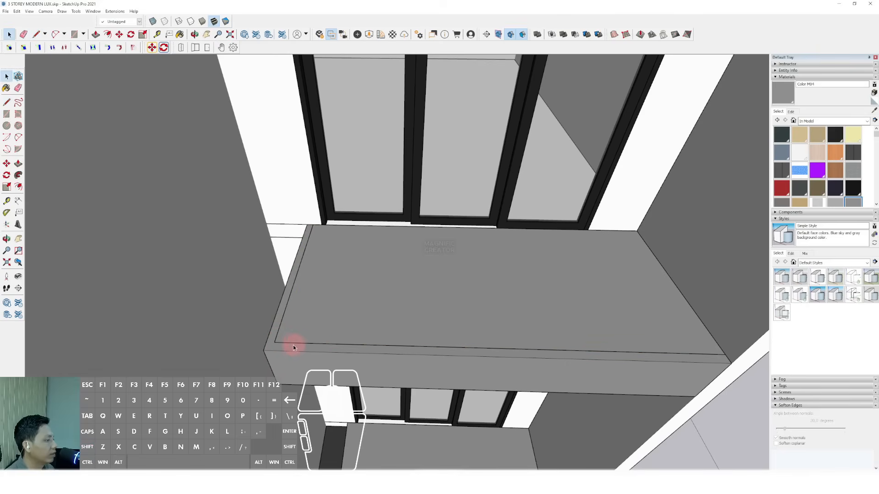
{"action": "left_click", "coordinate": [321, 343]}
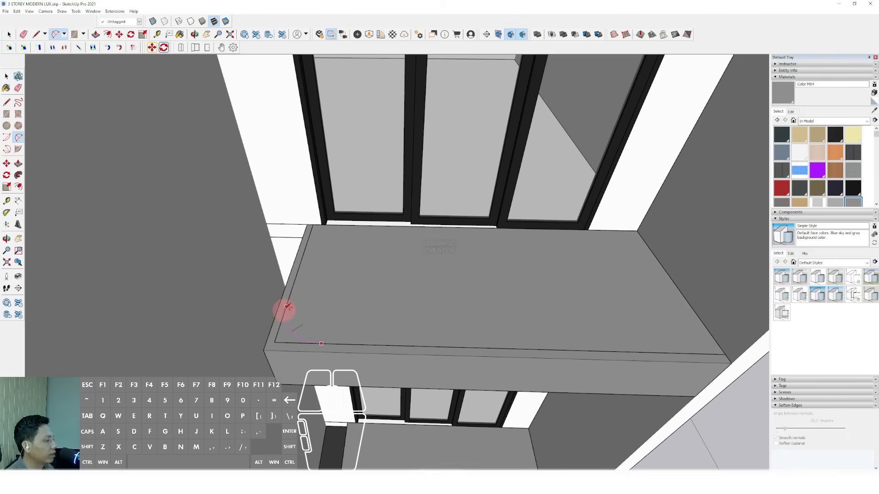
{"action": "left_click", "coordinate": [288, 307]}
{"action": "left_click", "coordinate": [284, 317]}
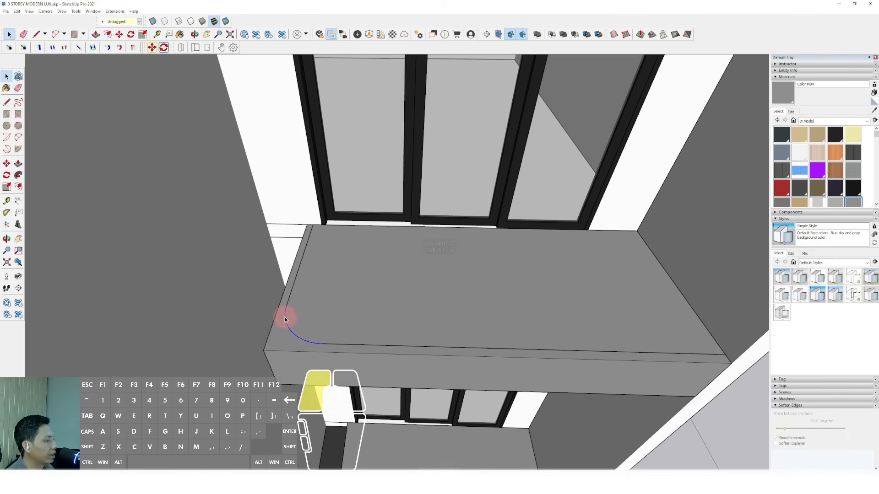
- Offset the rounded line slightly on the balcony slab to give the balustrade outline its thickness
{"action": "scroll", "coordinate": [285, 316], "scroll_direction": "up", "scroll_amount": 2}
{"action": "key", "text": "f"}
{"action": "left_click", "coordinate": [289, 295]}
{"action": "left_click", "coordinate": [291, 292]}
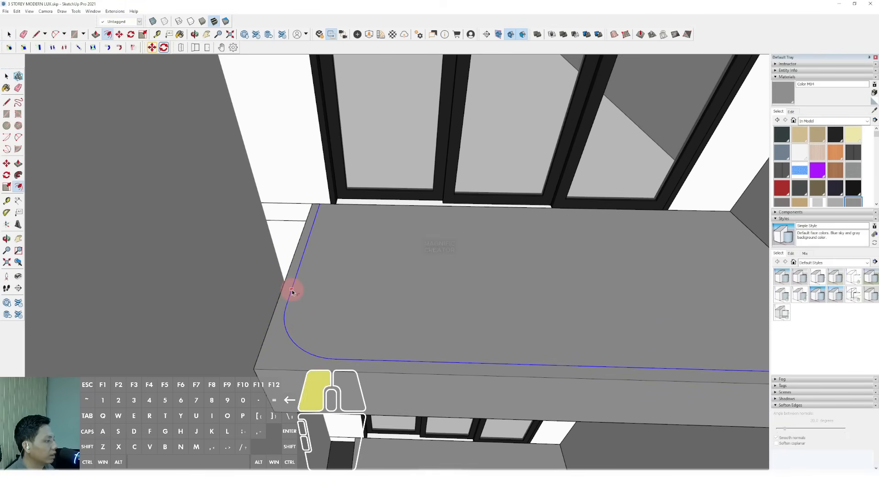
{"action": "key", "text": "space"}
- Close both ends of the thin balustrade strip with short lines at the window wall and the side fin
{"action": "scroll", "coordinate": [322, 204], "scroll_direction": "up", "scroll_amount": 3}
{"action": "scroll", "coordinate": [321, 203], "scroll_direction": "up", "scroll_amount": 1}
{"action": "key", "text": "l"}
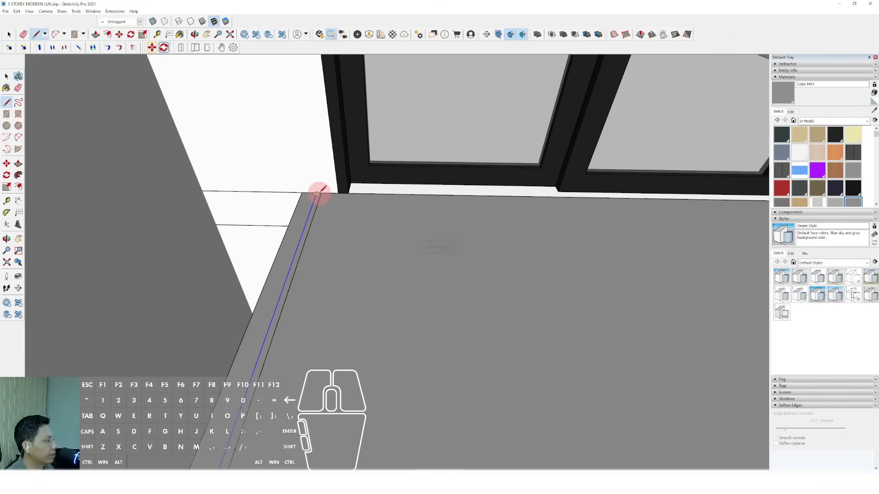
{"action": "left_click", "coordinate": [321, 193]}
{"action": "key", "text": "space"}
{"action": "scroll", "coordinate": [310, 203], "scroll_direction": "down", "scroll_amount": 5}
{"action": "middle_click_drag", "start_coordinate": [386, 233], "coordinate": [196, 194], "text": "shift"}
{"action": "scroll", "coordinate": [494, 267], "scroll_direction": "up", "scroll_amount": 3}
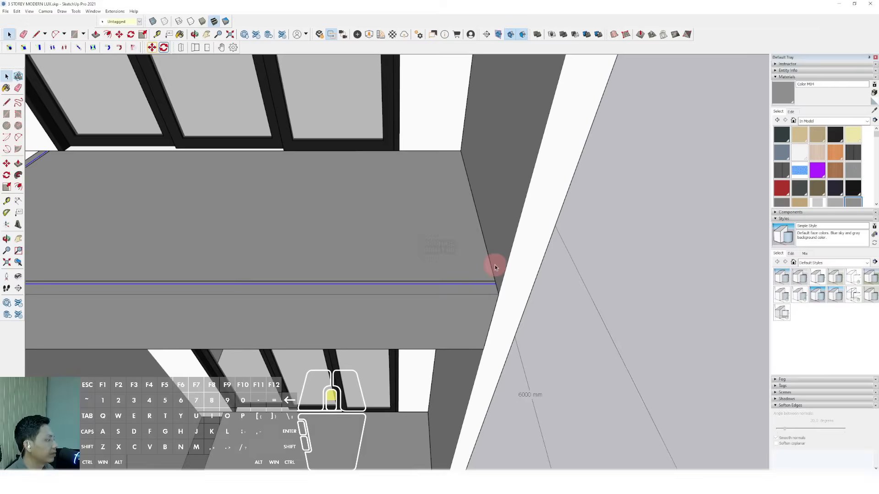
{"action": "key", "text": "d"}
{"action": "left_click", "coordinate": [499, 286]}
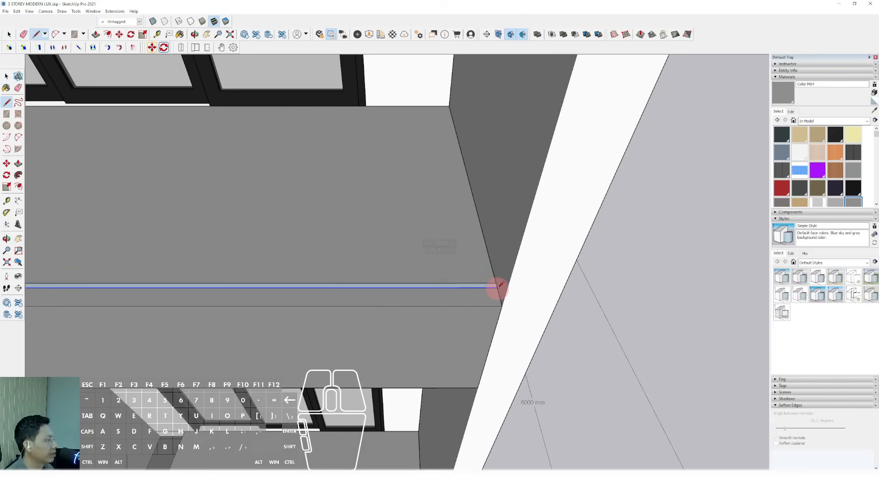
- Extrude the thin rounded strip upward from the balcony slab to form the balustrade
{"action": "key", "text": "p"}
{"action": "left_click", "coordinate": [498, 284]}
{"action": "scroll", "coordinate": [514, 225], "scroll_direction": "down", "scroll_amount": 1}
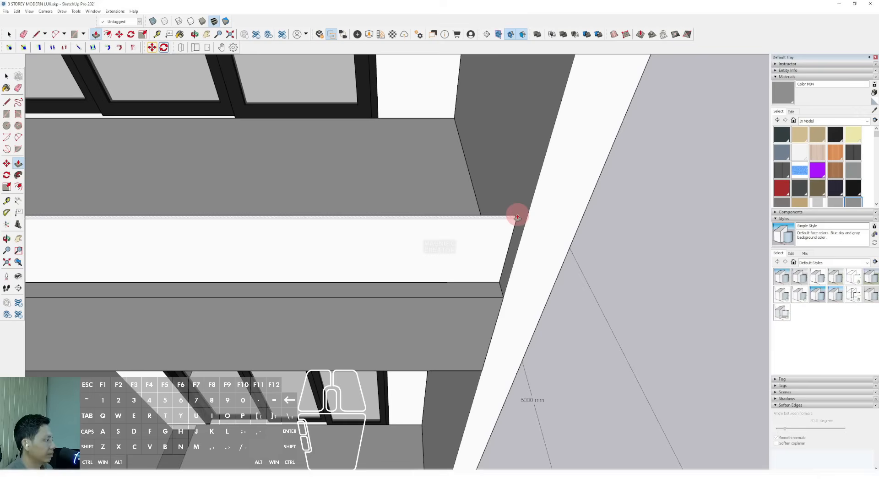
{"action": "key", "text": "Return"}
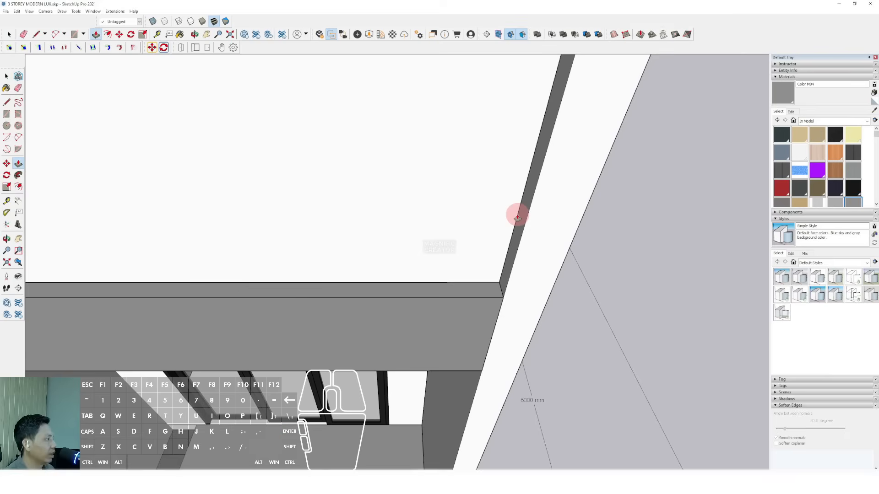
{"action": "key", "text": "space"}
- Group the balcony balustrade and paint it with the Translucent Glass Gray material
{"action": "scroll", "coordinate": [478, 246], "scroll_direction": "down", "scroll_amount": 2}
{"action": "scroll", "coordinate": [366, 222], "scroll_direction": "down", "scroll_amount": 4}
{"action": "double_click", "coordinate": [336, 208]}
{"action": "scroll", "coordinate": [359, 229], "scroll_direction": "down", "scroll_amount": 6}
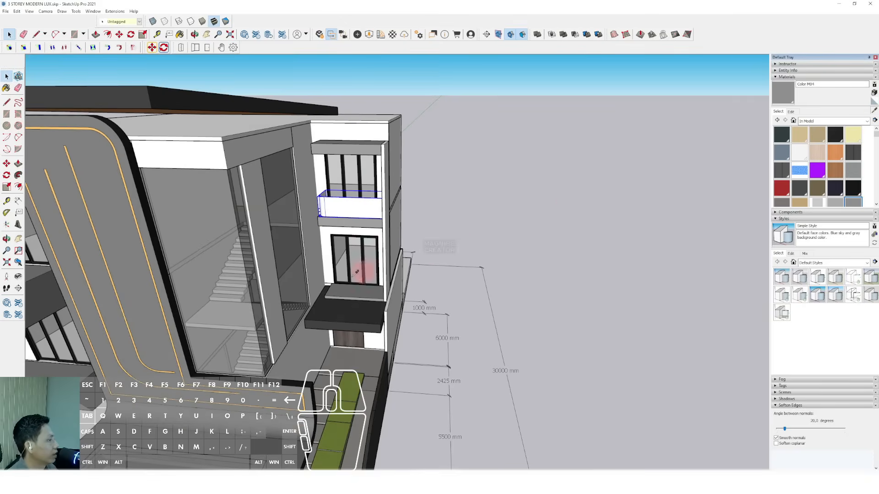
{"action": "scroll", "coordinate": [285, 200], "scroll_direction": "up", "scroll_amount": 8}
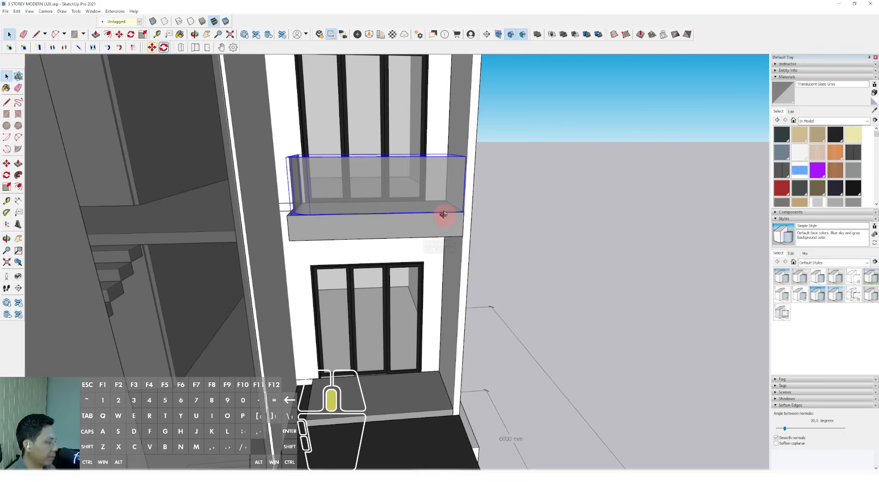
- Copy the glass balustrade from the top side-wing balcony down to the balcony below it
{"action": "scroll", "coordinate": [443, 214], "scroll_direction": "up", "scroll_amount": 2}
{"action": "left_click", "coordinate": [457, 201]}
{"action": "scroll", "coordinate": [458, 218], "scroll_direction": "down", "scroll_amount": 2}
{"action": "middle_click_drag", "start_coordinate": [459, 219], "coordinate": [440, 120], "text": "shift"}
{"action": "key", "text": "space"}
{"action": "scroll", "coordinate": [391, 244], "scroll_direction": "down", "scroll_amount": 8}
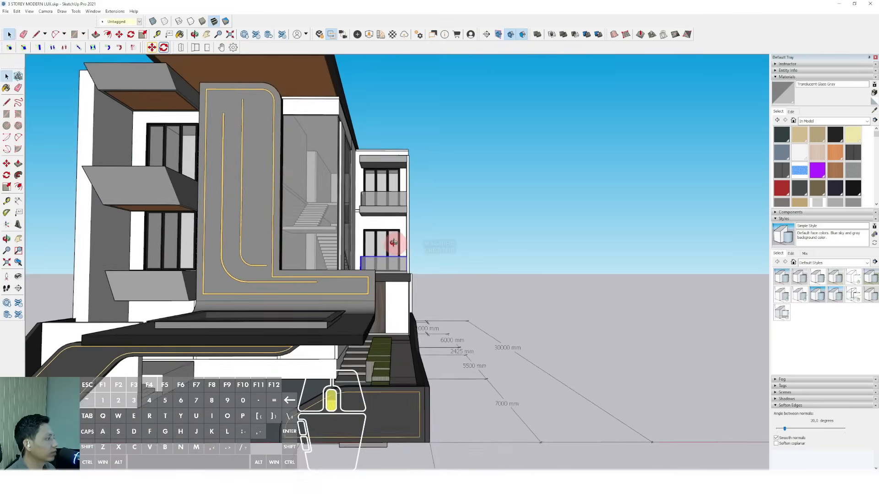
{"action": "left_click", "coordinate": [545, 204]}
- Draw lines along the flat roof's side edge to close the gap beneath the sloping roof with a vertical face
{"action": "scroll", "coordinate": [313, 199], "scroll_direction": "down", "scroll_amount": 3}
{"action": "middle_click_drag", "start_coordinate": [255, 202], "coordinate": [324, 258]}
{"action": "scroll", "coordinate": [304, 133], "scroll_direction": "up", "scroll_amount": 4}
{"action": "middle_click_drag", "start_coordinate": [304, 133], "coordinate": [263, 178]}
{"action": "scroll", "coordinate": [457, 200], "scroll_direction": "up", "scroll_amount": 3}
{"action": "mouse_move", "coordinate": [456, 200]}
{"action": "middle_mouse_down"}
{"action": "mouse_move", "coordinate": [363, 204]}
{"action": "mouse_move", "coordinate": [580, 193]}
{"action": "mouse_move", "coordinate": [199, 195]}
{"action": "middle_mouse_up"}
{"action": "key", "text": "l"}
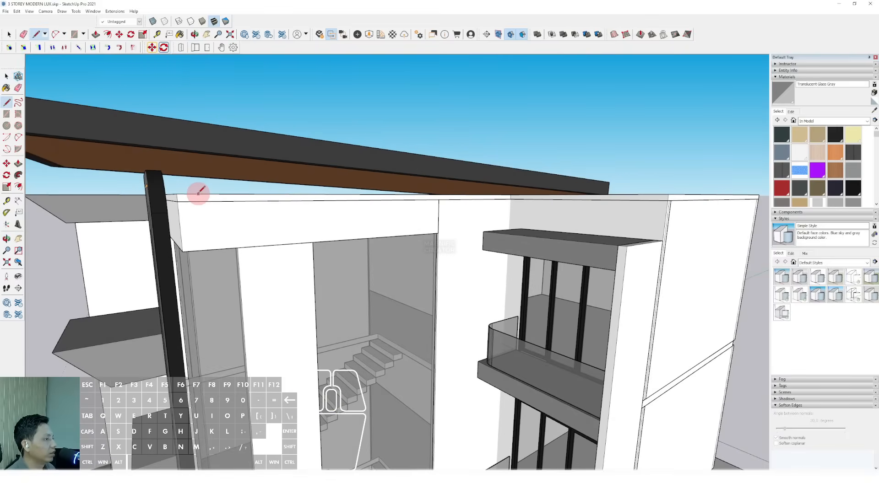
{"action": "middle_click_drag", "start_coordinate": [288, 156], "coordinate": [453, 198]}
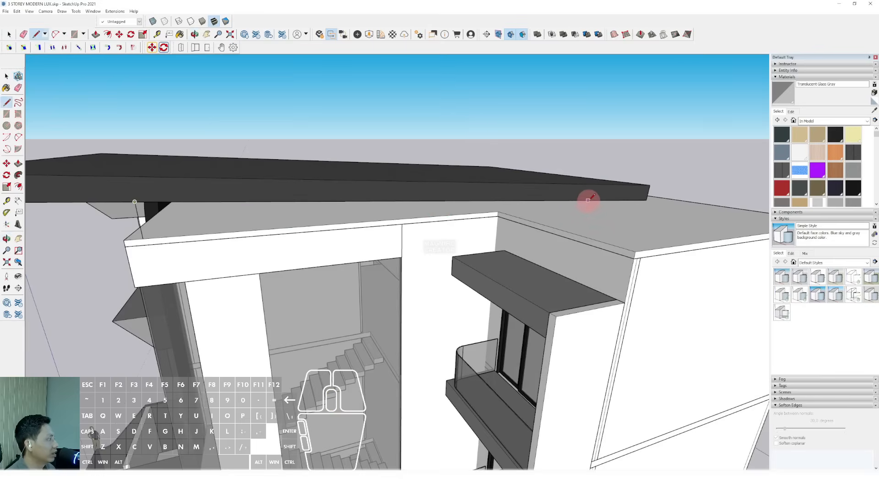
{"action": "key", "text": "shift"}
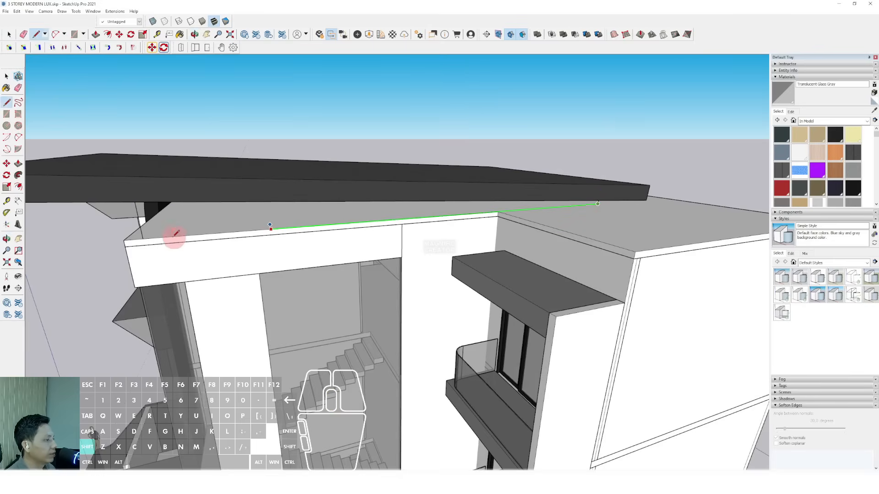
{"action": "left_click", "coordinate": [142, 237]}
{"action": "key", "text": "space"}
- Push the infill wall between the flat roof and the sloping roof inward from the side roof edge
{"action": "middle_click_drag", "start_coordinate": [142, 237], "coordinate": [391, 196]}
{"action": "left_click", "coordinate": [293, 212]}
{"action": "key", "text": "p"}
{"action": "key", "text": "space"}
{"action": "scroll", "coordinate": [450, 206], "scroll_direction": "up", "scroll_amount": 5}
{"action": "key", "text": "p"}
{"action": "left_click", "coordinate": [443, 179]}
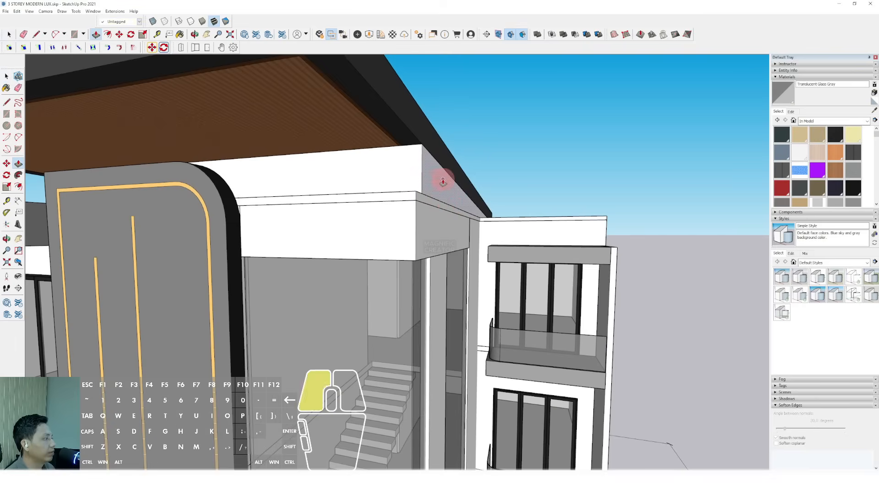
{"action": "left_click", "coordinate": [391, 181]}
{"action": "key", "text": "space"}
{"action": "left_click", "coordinate": [342, 176]}
- Paint the white walls of the two upper storeys with Color M04 from the Colors library
{"action": "scroll", "coordinate": [398, 192], "scroll_direction": "down", "scroll_amount": 7}
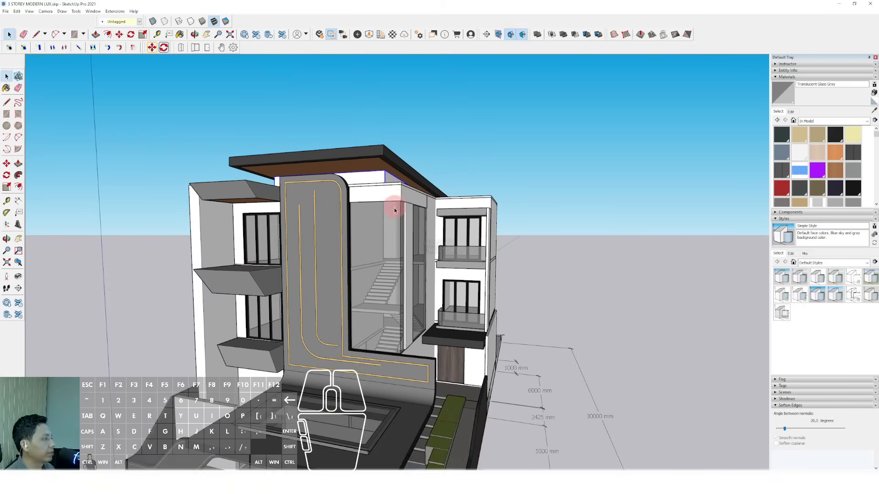
{"action": "mouse_move", "coordinate": [394, 206]}
{"action": "middle_mouse_down"}
{"action": "mouse_move", "coordinate": [421, 148]}
{"action": "mouse_move", "coordinate": [386, 208]}
{"action": "mouse_move", "coordinate": [392, 202]}
{"action": "middle_mouse_up"}
{"action": "scroll", "coordinate": [389, 205], "scroll_direction": "up", "scroll_amount": 3}
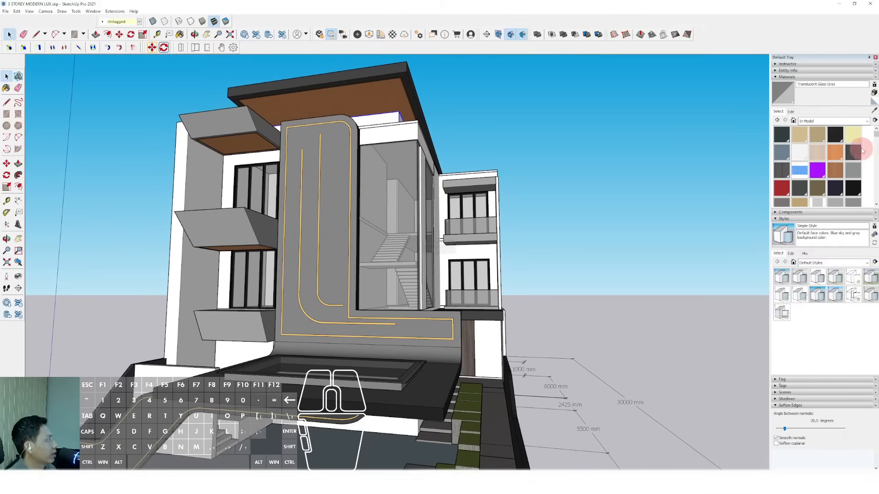
{"action": "left_click", "coordinate": [868, 123]}
{"action": "left_click", "coordinate": [805, 174]}
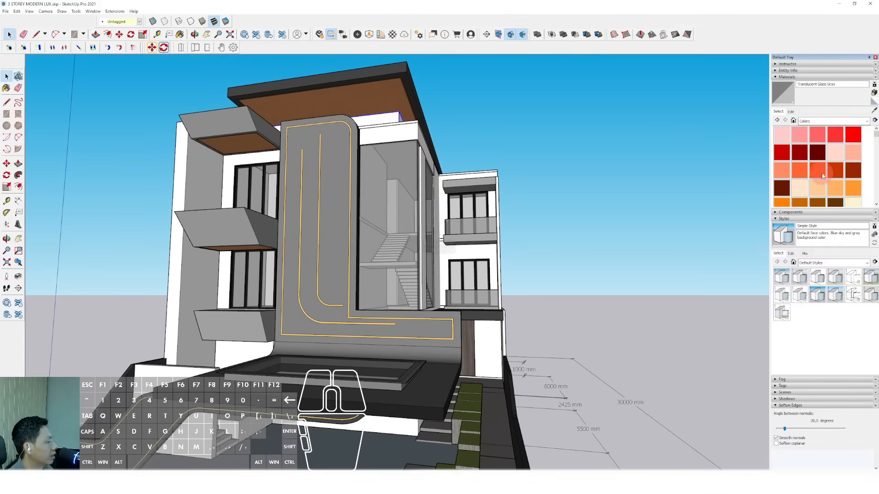
{"action": "scroll", "coordinate": [845, 180], "scroll_direction": "down", "scroll_amount": 10}
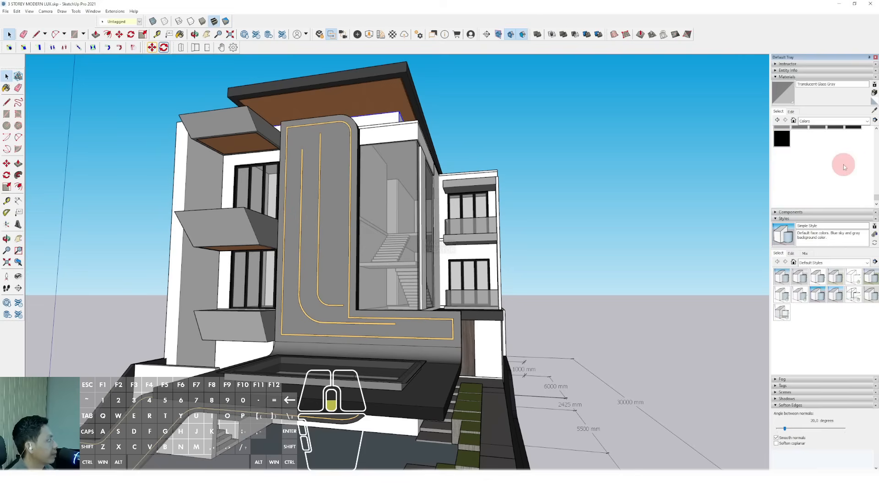
{"action": "left_click", "coordinate": [787, 158]}
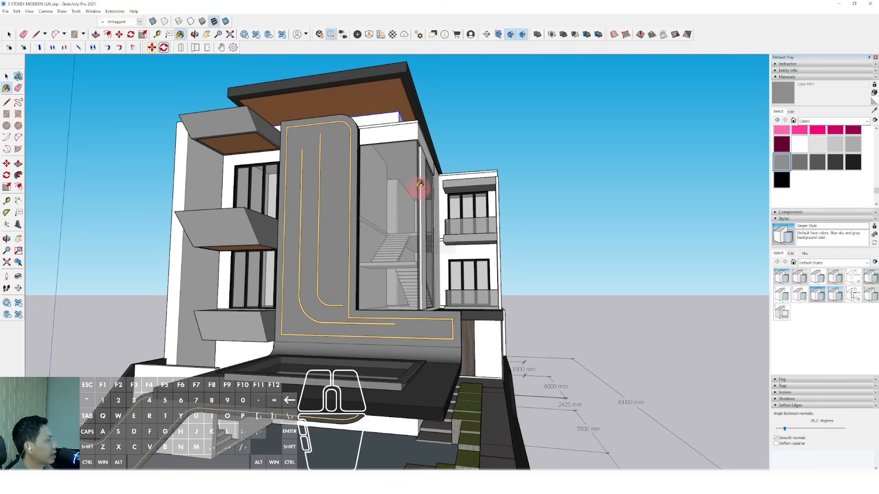
{"action": "scroll", "coordinate": [417, 185], "scroll_direction": "down", "scroll_amount": 2}
{"action": "left_click", "coordinate": [236, 180]}
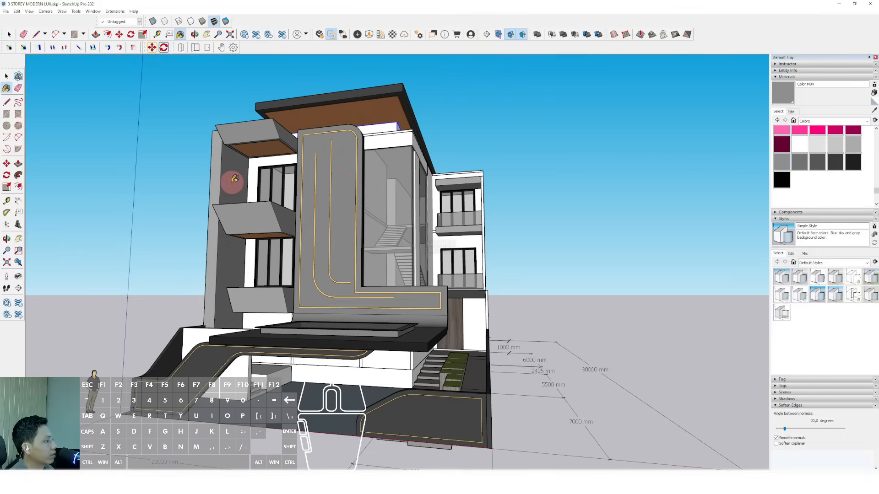
{"action": "scroll", "coordinate": [247, 176], "scroll_direction": "up", "scroll_amount": 1}
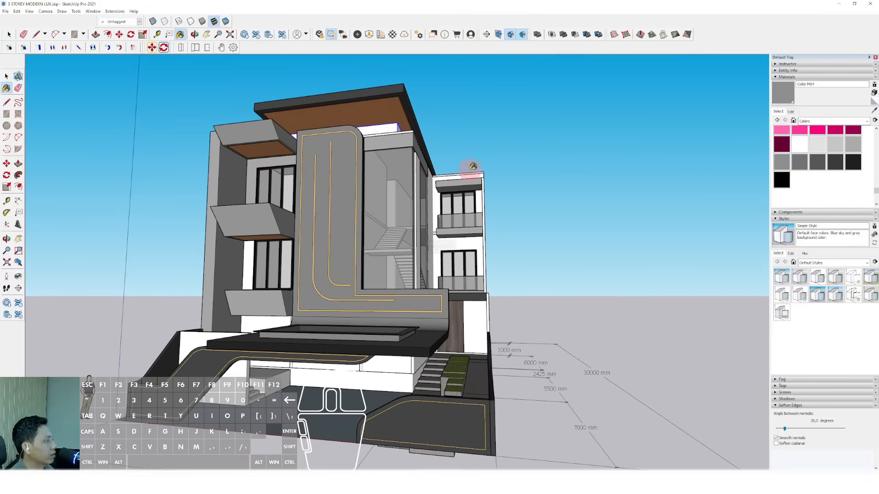
{"action": "scroll", "coordinate": [421, 202], "scroll_direction": "up", "scroll_amount": 3}
{"action": "scroll", "coordinate": [403, 207], "scroll_direction": "down", "scroll_amount": 1}
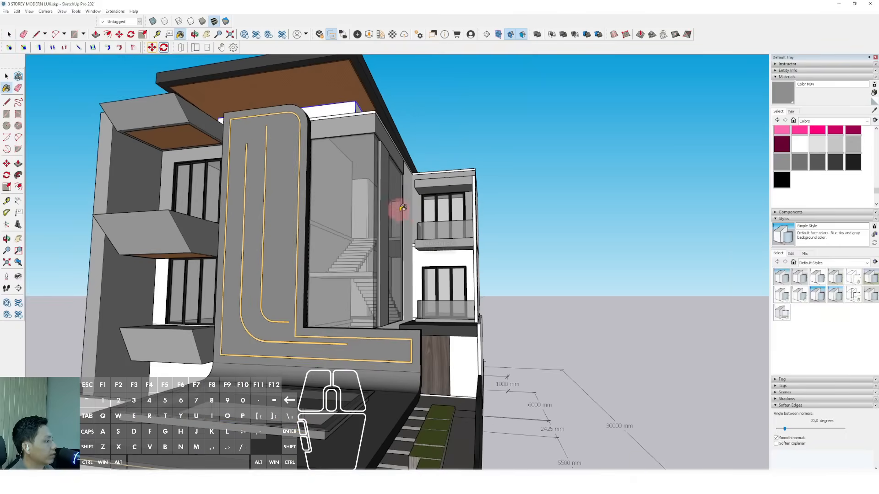
{"action": "scroll", "coordinate": [402, 207], "scroll_direction": "up", "scroll_amount": 2}
{"action": "left_click", "coordinate": [427, 255]}
- Paint the wall beside the side-entrance door, the balcony side fin and the side-wing outer walls with Color M04
{"action": "scroll", "coordinate": [447, 256], "scroll_direction": "down", "scroll_amount": 2}
{"action": "scroll", "coordinate": [473, 312], "scroll_direction": "up", "scroll_amount": 4}
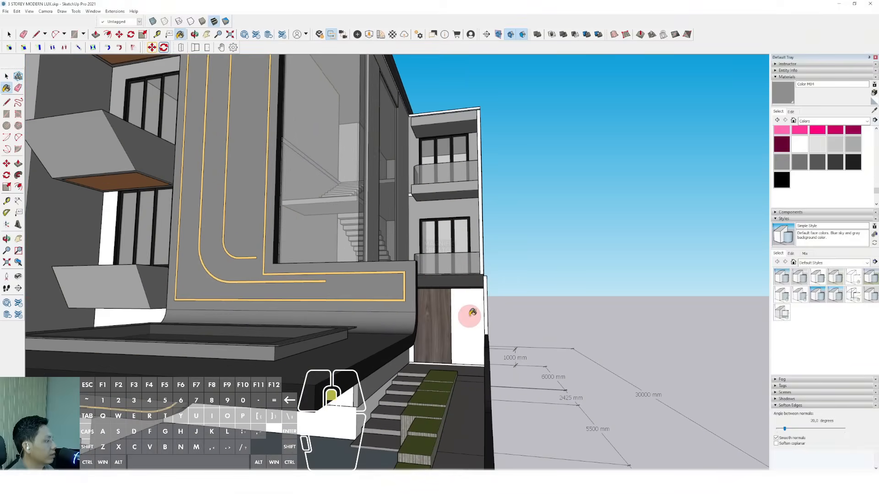
{"action": "left_click", "coordinate": [472, 313]}
{"action": "middle_click_drag", "start_coordinate": [426, 304], "coordinate": [502, 292]}
{"action": "left_click", "coordinate": [502, 292]}
{"action": "left_click", "coordinate": [502, 249]}
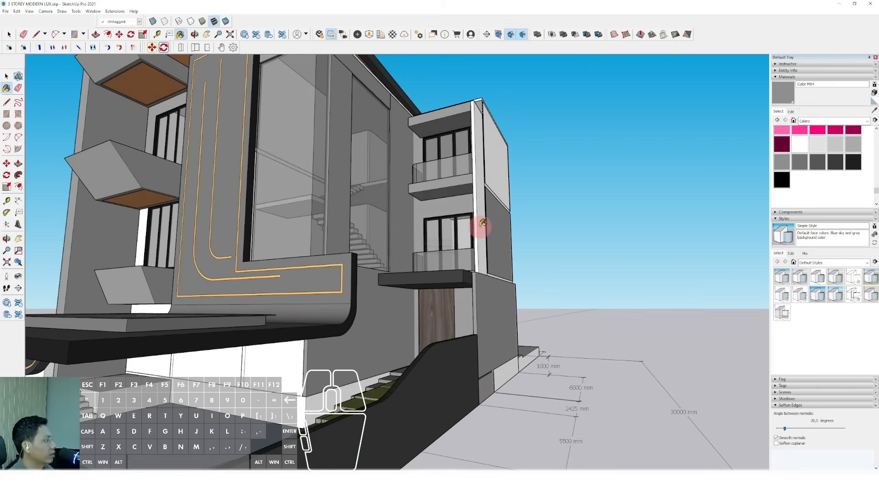
{"action": "left_click", "coordinate": [480, 225]}
{"action": "left_click", "coordinate": [494, 151]}
- Paint the ground-floor walls under the carport canopy with Color M04
{"action": "scroll", "coordinate": [499, 192], "scroll_direction": "down", "scroll_amount": 4}
{"action": "middle_click_drag", "start_coordinate": [496, 196], "coordinate": [355, 288]}
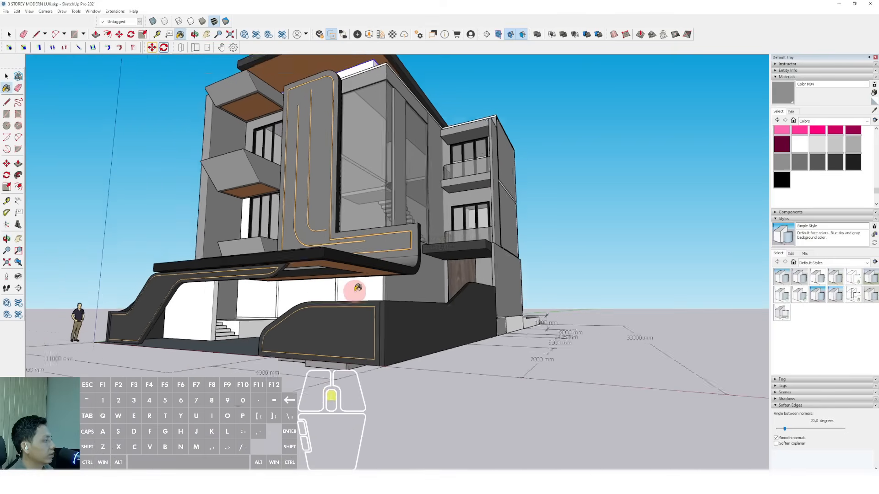
{"action": "scroll", "coordinate": [355, 288], "scroll_direction": "up", "scroll_amount": 4}
{"action": "left_click", "coordinate": [323, 287]}
{"action": "scroll", "coordinate": [474, 278], "scroll_direction": "down", "scroll_amount": 4}
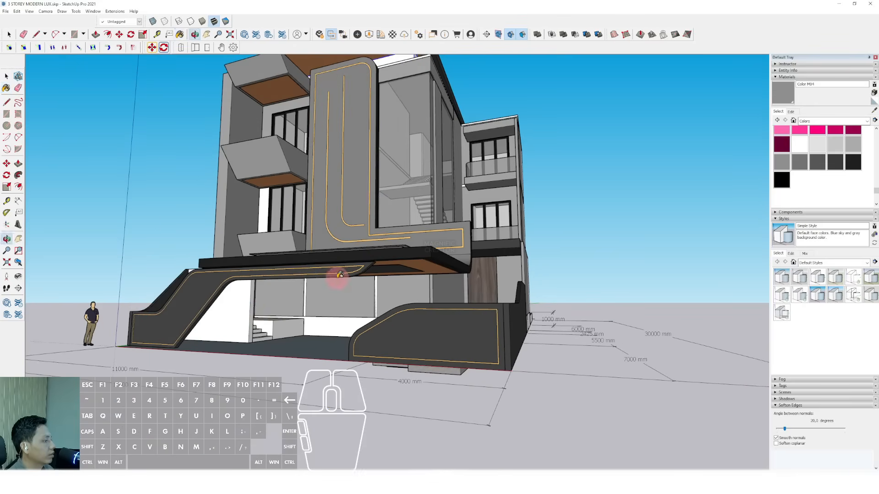
{"action": "scroll", "coordinate": [243, 308], "scroll_direction": "up", "scroll_amount": 3}
{"action": "scroll", "coordinate": [281, 333], "scroll_direction": "up", "scroll_amount": 8}
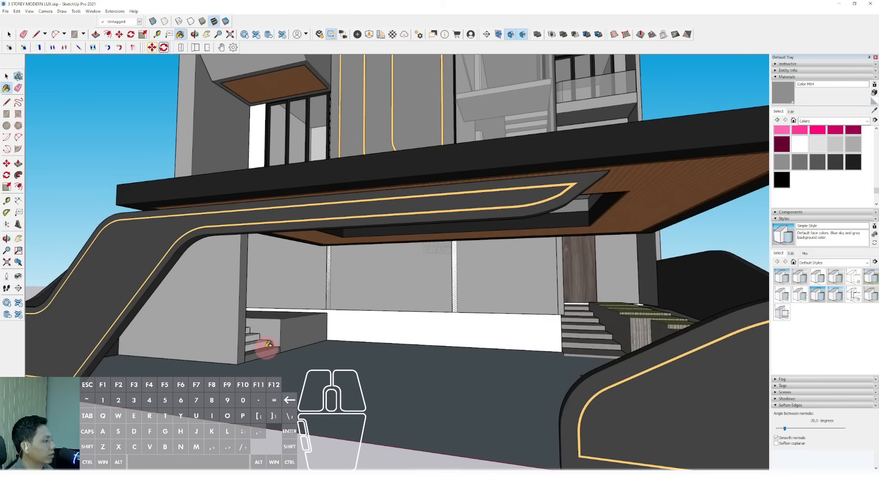
- Paint the white risers of the carport steps and the low rear wall with Color M04
{"action": "middle_click_drag", "start_coordinate": [261, 329], "coordinate": [203, 342]}
{"action": "scroll", "coordinate": [250, 334], "scroll_direction": "up", "scroll_amount": 2}
{"action": "left_click", "coordinate": [251, 333]}
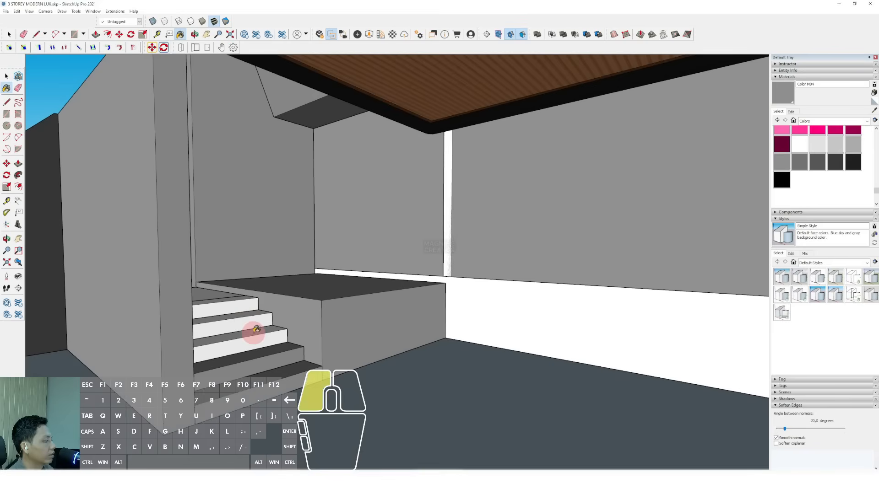
{"action": "left_click", "coordinate": [247, 320]}
{"action": "left_click", "coordinate": [241, 306]}
{"action": "middle_click_drag", "start_coordinate": [240, 305], "coordinate": [179, 298]}
{"action": "left_click", "coordinate": [183, 295]}
{"action": "scroll", "coordinate": [463, 280], "scroll_direction": "down", "scroll_amount": 10}
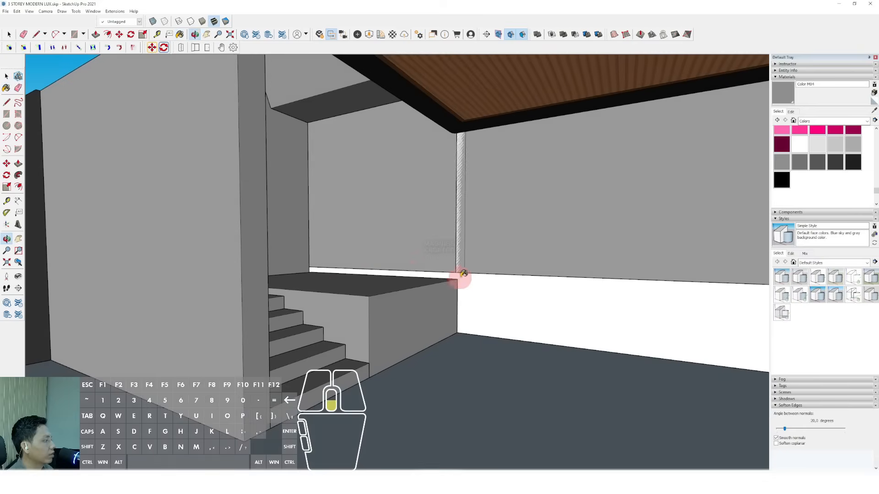
{"action": "scroll", "coordinate": [641, 316], "scroll_direction": "down", "scroll_amount": 2}
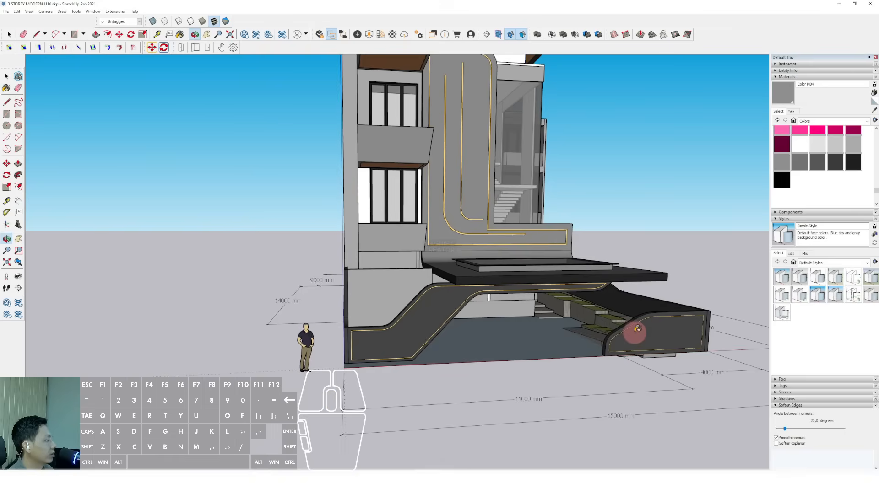
- Paint the carport floor with the Tile Travertine 2 inch material from the Tile library
{"action": "key", "text": "space"}
{"action": "scroll", "coordinate": [568, 334], "scroll_direction": "up", "scroll_amount": 3}
{"action": "left_click", "coordinate": [867, 121]}
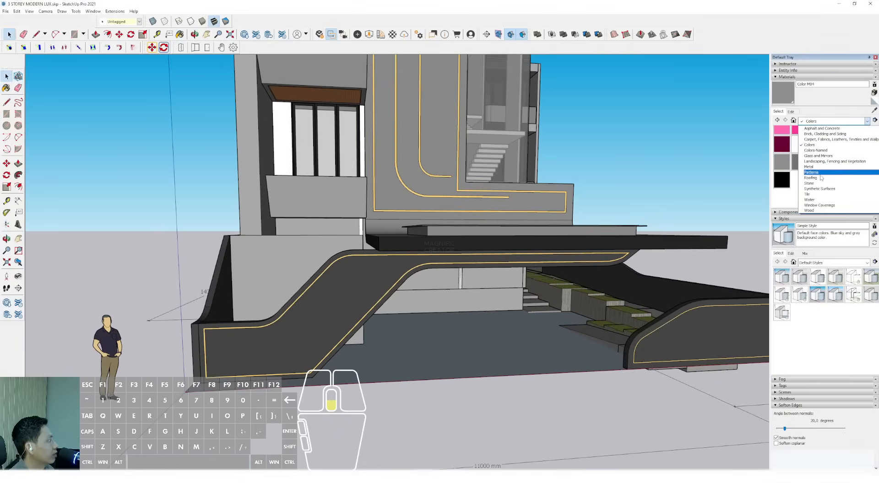
{"action": "left_click", "coordinate": [807, 194]}
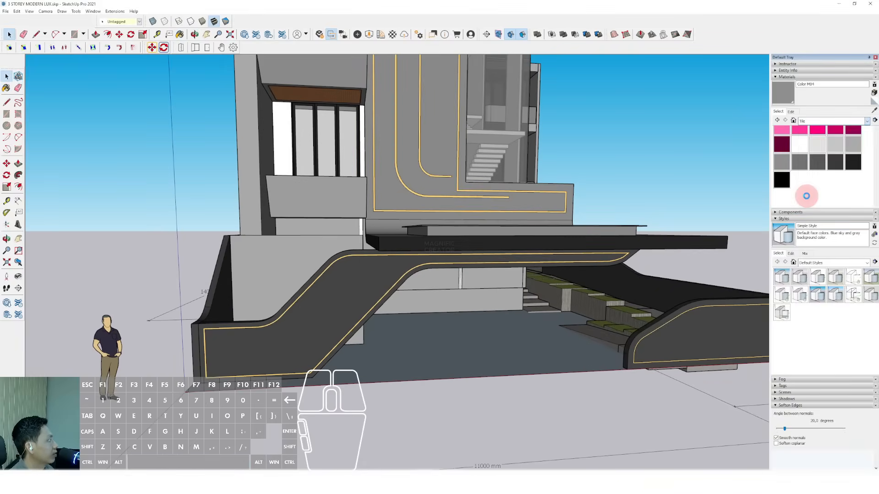
{"action": "scroll", "coordinate": [822, 167], "scroll_direction": "down", "scroll_amount": 4}
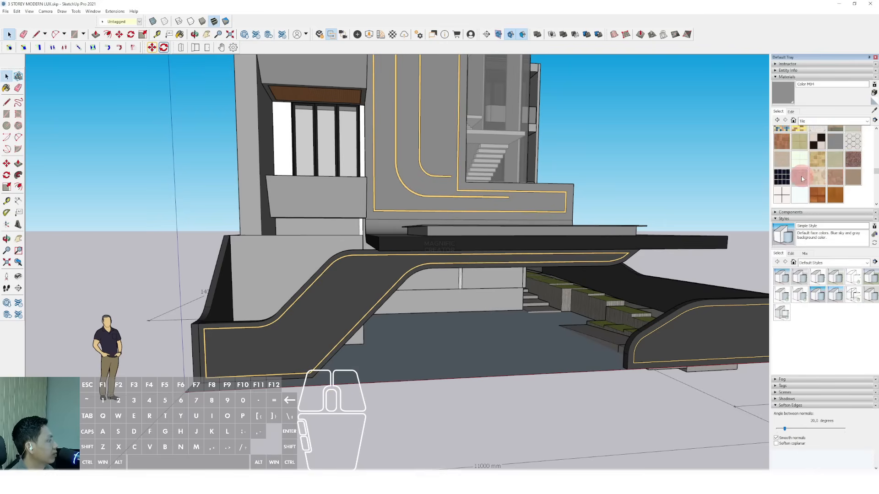
{"action": "left_click", "coordinate": [800, 179]}
{"action": "scroll", "coordinate": [538, 330], "scroll_direction": "up", "scroll_amount": 3}
{"action": "left_click", "coordinate": [420, 347]}
- Draw a full-height vertical rectangle along the carport-facing side of the raised platform beside the steps
{"action": "mouse_move", "coordinate": [537, 330]}
{"action": "middle_mouse_down"}
{"action": "mouse_move", "coordinate": [398, 402]}
{"action": "mouse_move", "coordinate": [361, 393]}
{"action": "mouse_move", "coordinate": [447, 298]}
{"action": "mouse_move", "coordinate": [414, 336]}
{"action": "middle_mouse_up"}
{"action": "scroll", "coordinate": [502, 364], "scroll_direction": "up", "scroll_amount": 2}
{"action": "scroll", "coordinate": [361, 392], "scroll_direction": "up", "scroll_amount": 3}
{"action": "scroll", "coordinate": [447, 297], "scroll_direction": "down", "scroll_amount": 5}
{"action": "scroll", "coordinate": [503, 311], "scroll_direction": "up", "scroll_amount": 5}
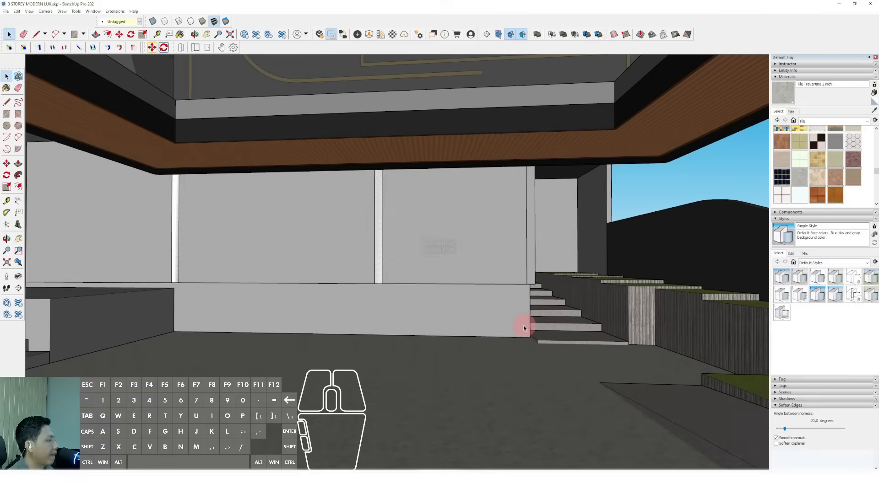
{"action": "middle_click_drag", "start_coordinate": [523, 328], "coordinate": [263, 330]}
{"action": "scroll", "coordinate": [188, 322], "scroll_direction": "up", "scroll_amount": 4}
{"action": "middle_click_drag", "start_coordinate": [188, 322], "coordinate": [229, 321], "text": "shift"}
{"action": "middle_click_drag", "start_coordinate": [228, 321], "coordinate": [186, 308]}
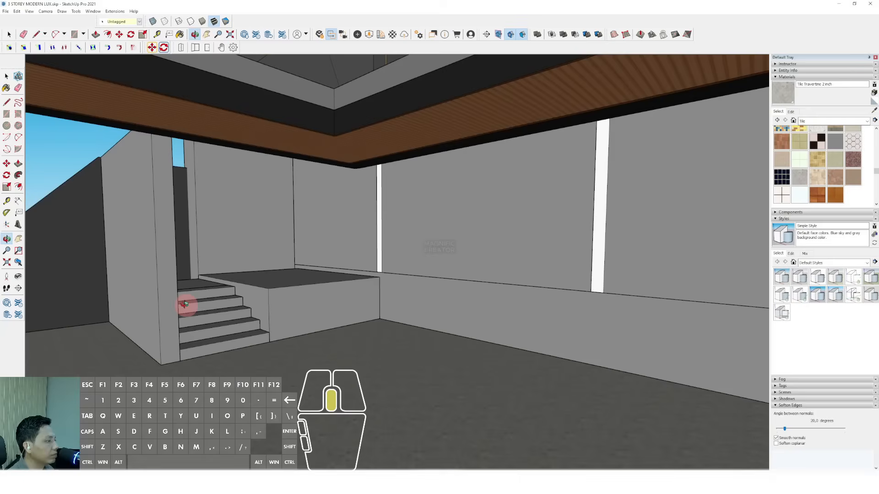
{"action": "scroll", "coordinate": [293, 301], "scroll_direction": "up", "scroll_amount": 1}
{"action": "middle_click_drag", "start_coordinate": [292, 301], "coordinate": [292, 348], "text": "shift"}
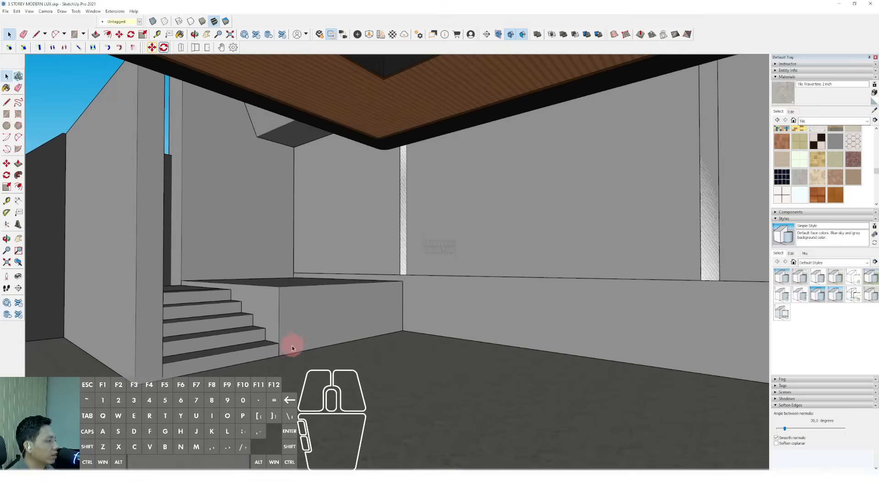
{"action": "left_click", "coordinate": [408, 162], "text": "shift"}
{"action": "key", "text": "space"}
- Extrude the vertical rectangle at the platform into a thin wall and group it
{"action": "key", "text": "p"}
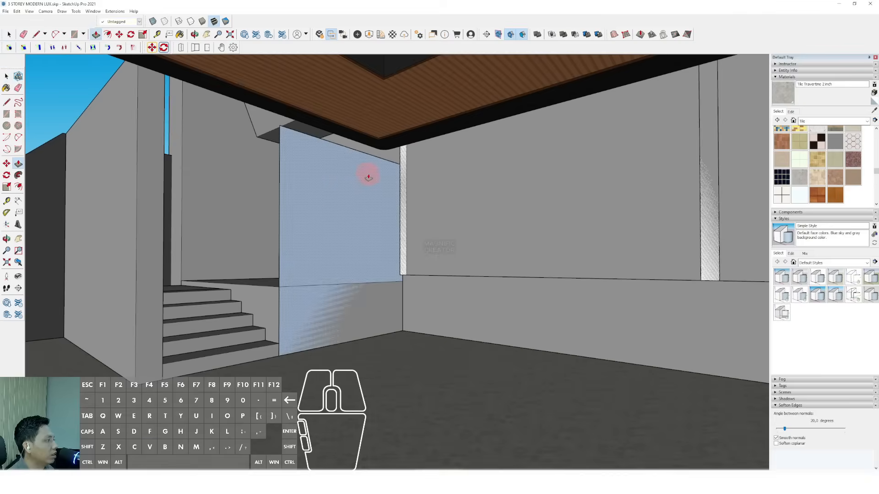
{"action": "double_click", "coordinate": [368, 175]}
{"action": "key", "text": "space"}
{"action": "triple_click", "coordinate": [341, 166]}
- Draw a narrow rectangle on the platform edge above the steps, starting at the new thin wall
{"action": "middle_click_drag", "start_coordinate": [341, 167], "coordinate": [325, 350]}
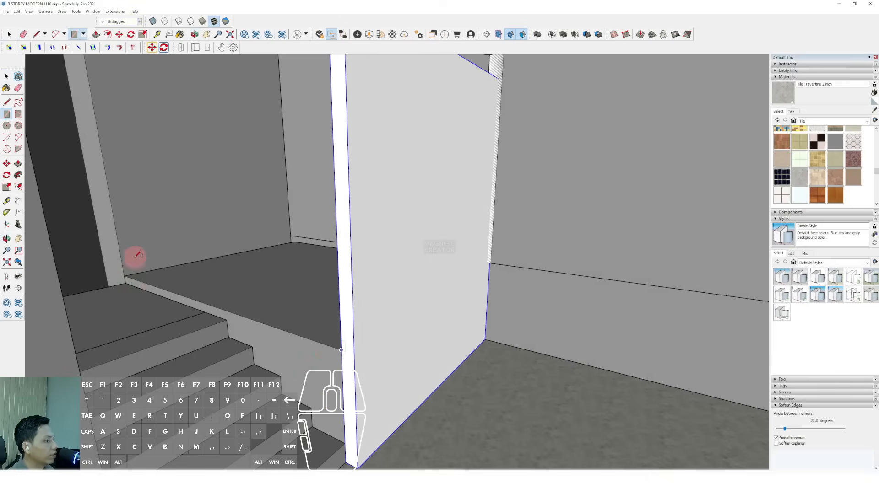
{"action": "left_click", "coordinate": [188, 292]}
{"action": "key", "text": "space"}
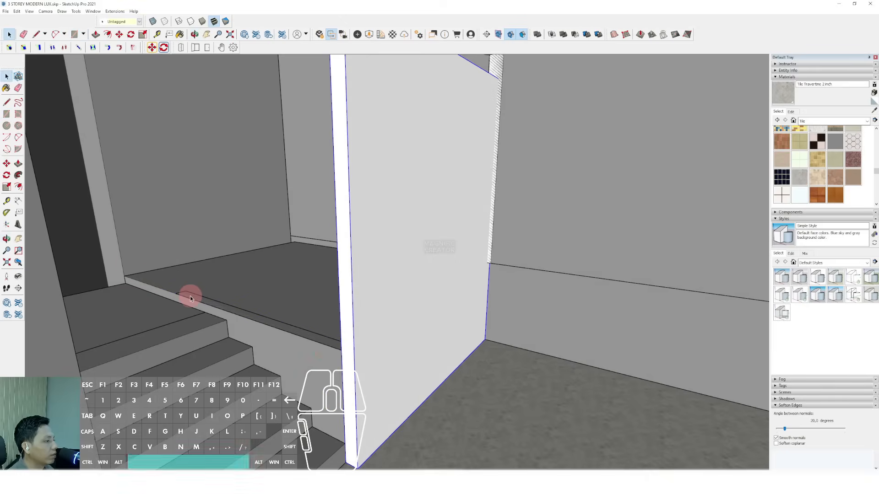
- Extrude the narrow platform-edge strip up to the top of the adjoining thin wall and group it
{"action": "key", "text": "p"}
{"action": "left_click", "coordinate": [192, 292]}
{"action": "scroll", "coordinate": [247, 206], "scroll_direction": "down", "scroll_amount": 3}
{"action": "middle_click_drag", "start_coordinate": [248, 204], "coordinate": [274, 176]}
{"action": "left_click", "coordinate": [308, 69]}
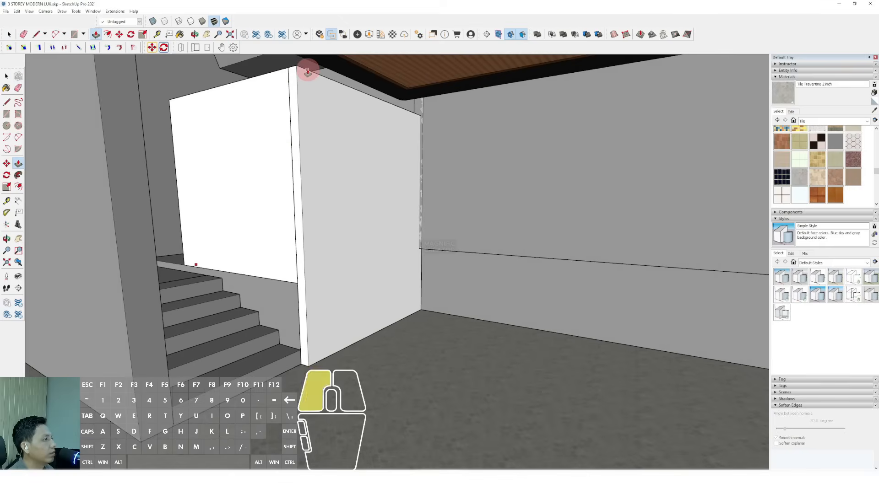
{"action": "key", "text": "space"}
{"action": "left_click", "coordinate": [279, 104]}
- Sample Color M04 from the carport's rear wall and apply it to both new thin walls
{"action": "mouse_move", "coordinate": [392, 204]}
{"action": "middle_mouse_down"}
{"action": "mouse_move", "coordinate": [403, 212]}
{"action": "mouse_move", "coordinate": [397, 198]}
{"action": "middle_mouse_up"}
{"action": "scroll", "coordinate": [398, 201], "scroll_direction": "down", "scroll_amount": 3}
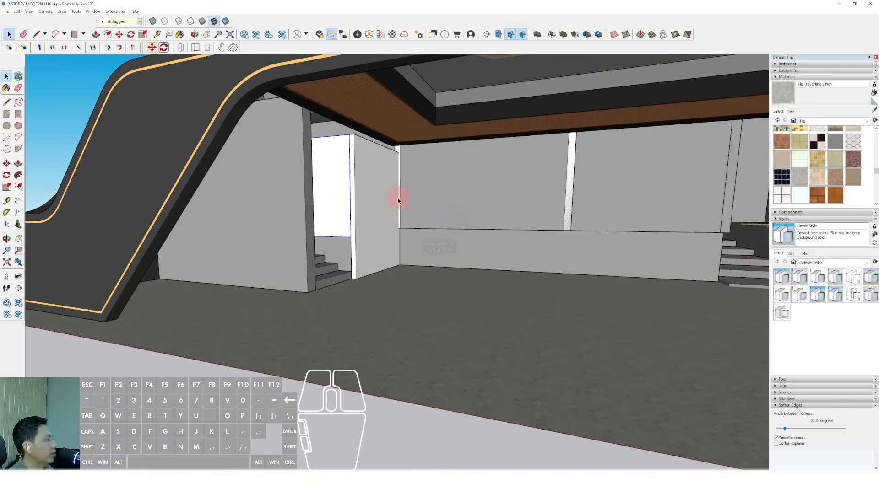
{"action": "scroll", "coordinate": [399, 200], "scroll_direction": "down", "scroll_amount": 2}
{"action": "left_click", "coordinate": [874, 110]}
{"action": "scroll", "coordinate": [430, 176], "scroll_direction": "up", "scroll_amount": 2}
{"action": "left_click", "coordinate": [423, 175]}
{"action": "left_click", "coordinate": [376, 177]}
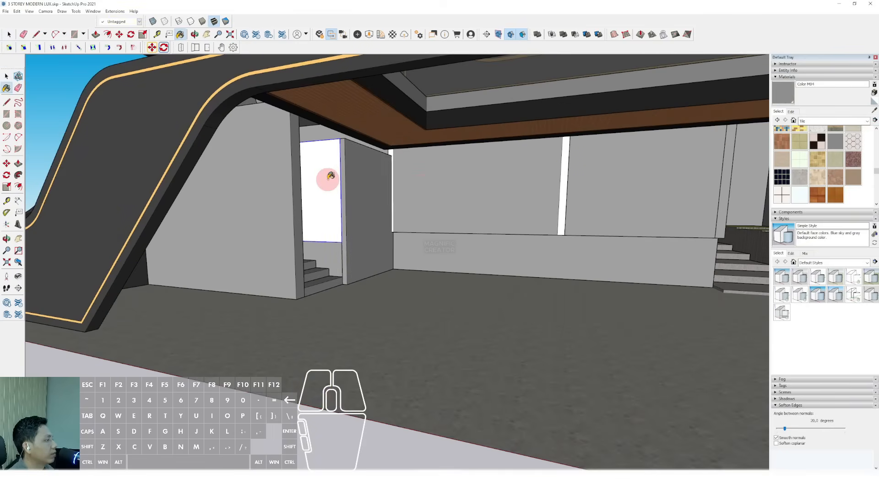
{"action": "left_click", "coordinate": [326, 178]}
{"action": "scroll", "coordinate": [400, 229], "scroll_direction": "down", "scroll_amount": 3}
{"action": "scroll", "coordinate": [338, 287], "scroll_direction": "up", "scroll_amount": 4}
{"action": "key", "text": "space"}
{"action": "key", "text": "r"}
{"action": "scroll", "coordinate": [337, 287], "scroll_direction": "up", "scroll_amount": 2}
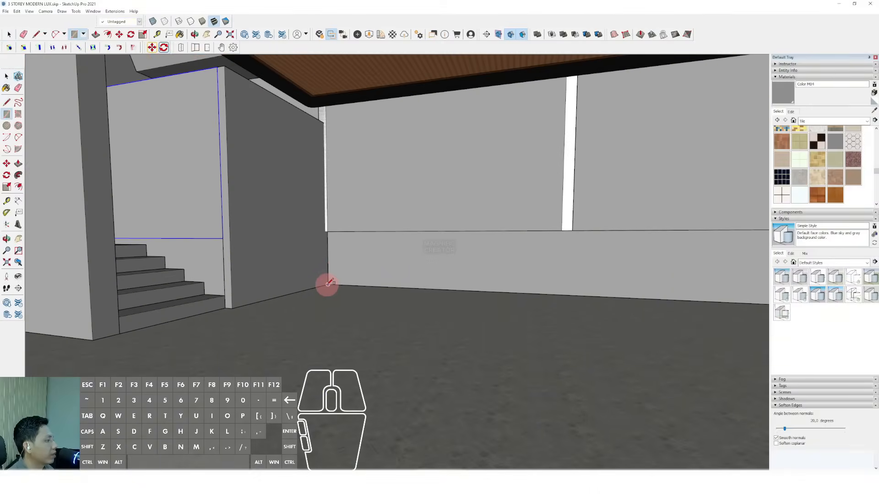
{"action": "left_click", "coordinate": [328, 284]}
{"action": "scroll", "coordinate": [458, 242], "scroll_direction": "down", "scroll_amount": 2}
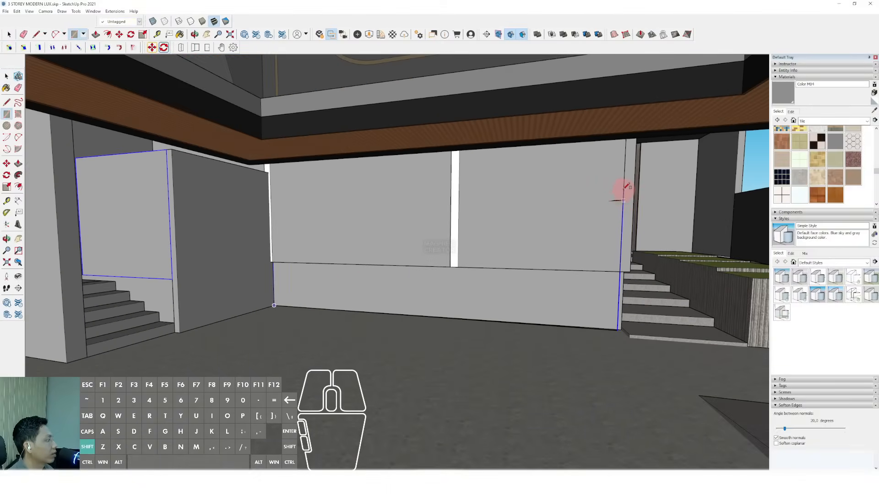
{"action": "middle_click_drag", "start_coordinate": [625, 149], "coordinate": [547, 230]}
{"action": "key", "text": "space"}
- Push/Pull the platform's front face in the carport by the last-used distance, inside its group
{"action": "triple_click", "coordinate": [513, 263]}
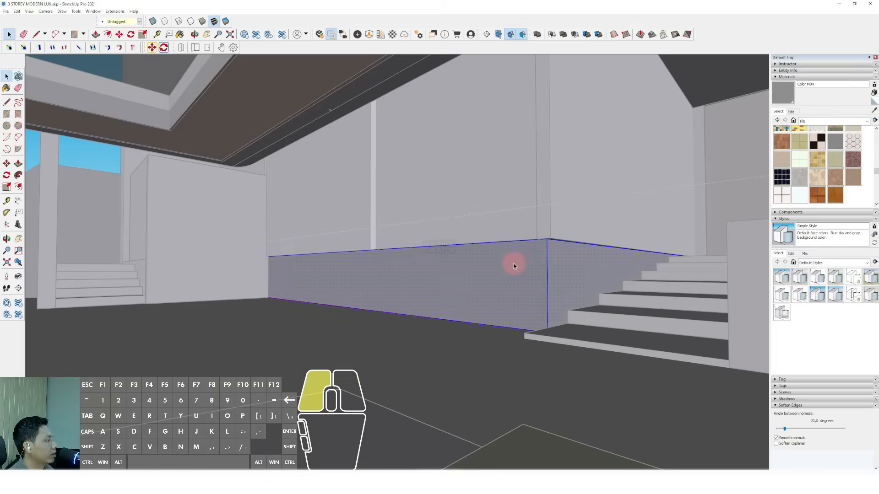
{"action": "key", "text": "p"}
{"action": "double_click", "coordinate": [533, 260]}
{"action": "key", "text": "space"}
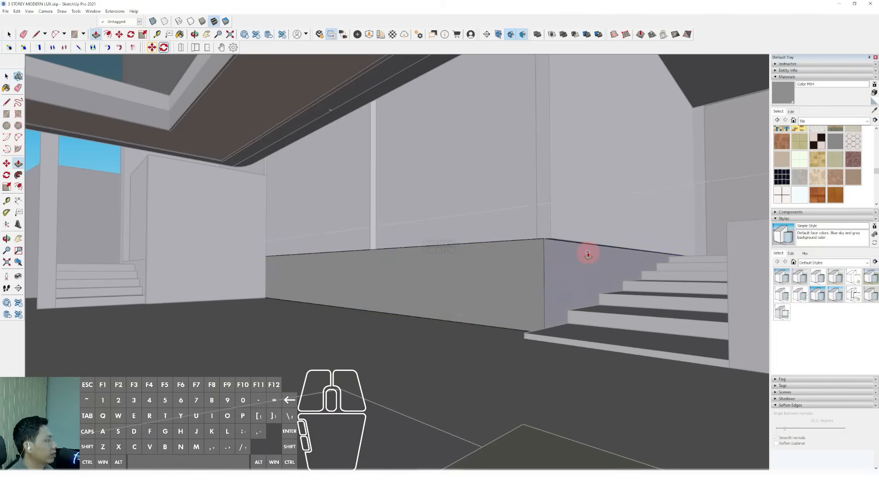
{"action": "middle_click_drag", "start_coordinate": [494, 264], "coordinate": [470, 249]}
{"action": "scroll", "coordinate": [470, 250], "scroll_direction": "down", "scroll_amount": 4}
{"action": "left_click", "coordinate": [667, 208]}
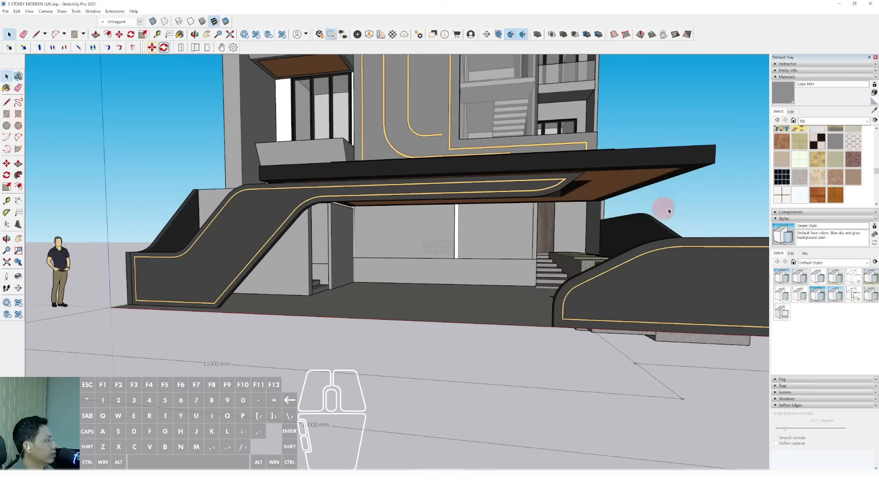
- Draw a rectangle across the carport's rear wall, from the floor corner beside the entrance steps to the adjoining side wall's top, and group it
{"action": "scroll", "coordinate": [545, 284], "scroll_direction": "up", "scroll_amount": 7}
{"action": "key", "text": "r"}
{"action": "left_click", "coordinate": [549, 288]}
{"action": "scroll", "coordinate": [359, 245], "scroll_direction": "down", "scroll_amount": 5}
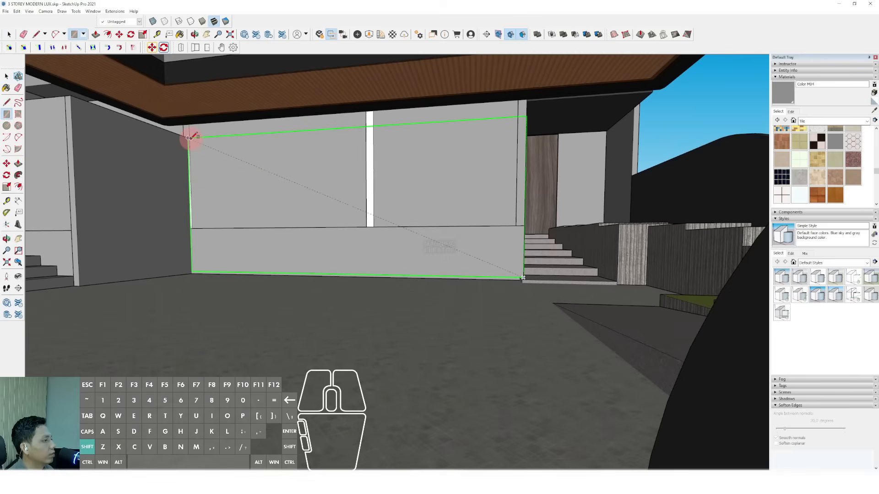
{"action": "left_click", "coordinate": [188, 129]}
{"action": "key", "text": "p"}
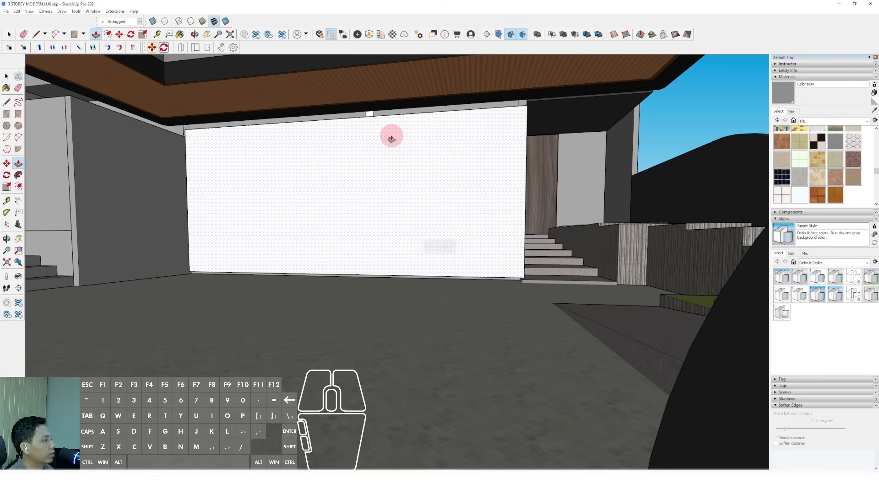
{"action": "key", "text": "space"}
{"action": "double_click", "coordinate": [445, 151]}
{"action": "key", "text": "w"}
- Edit the rear wall panel's group with Push/Pull, lining its top up with the adjoining side wall
{"action": "scroll", "coordinate": [411, 174], "scroll_direction": "down", "scroll_amount": 3}
{"action": "middle_click_drag", "start_coordinate": [411, 174], "coordinate": [425, 193]}
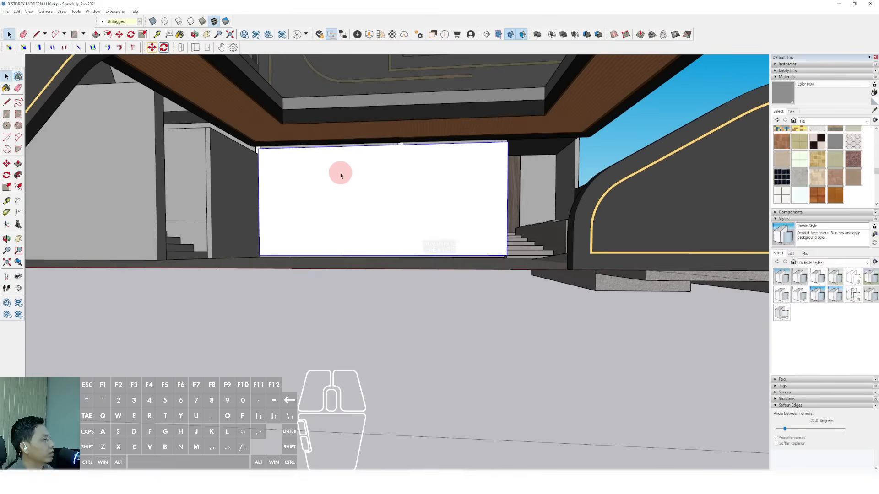
{"action": "double_click", "coordinate": [340, 174]}
{"action": "key", "text": "p"}
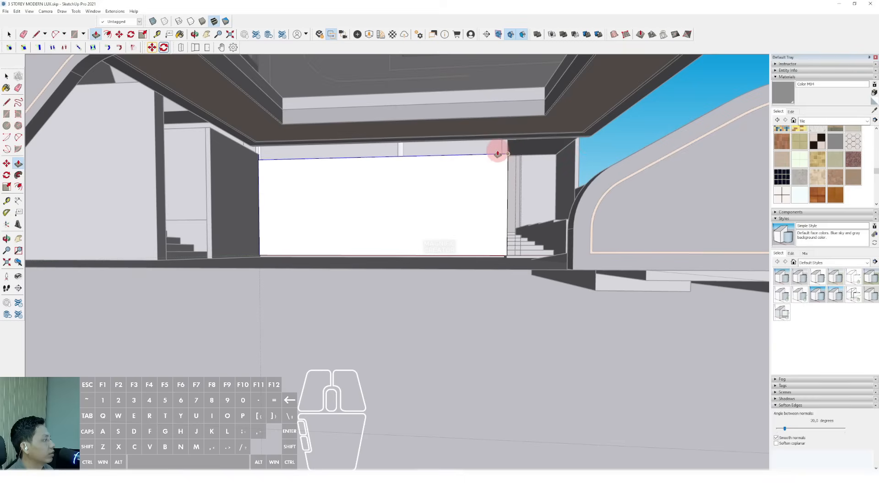
{"action": "key", "text": "space"}
{"action": "scroll", "coordinate": [277, 153], "scroll_direction": "up", "scroll_amount": 5}
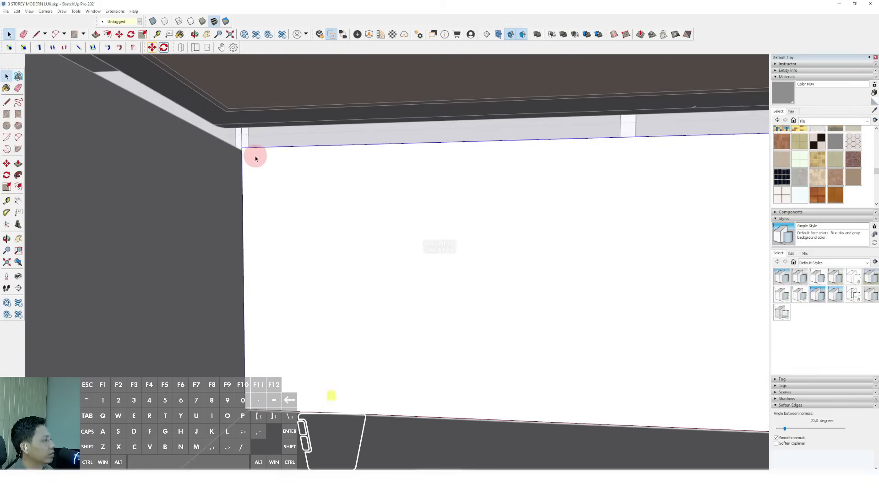
{"action": "left_click", "coordinate": [218, 128]}
{"action": "key", "text": "space"}
{"action": "scroll", "coordinate": [347, 200], "scroll_direction": "down", "scroll_amount": 8}
{"action": "left_click", "coordinate": [625, 169]}
- Create a new material using the grey slate image from the PROJECT > Textures folder as its texture
{"action": "middle_click_drag", "start_coordinate": [686, 156], "coordinate": [724, 147]}
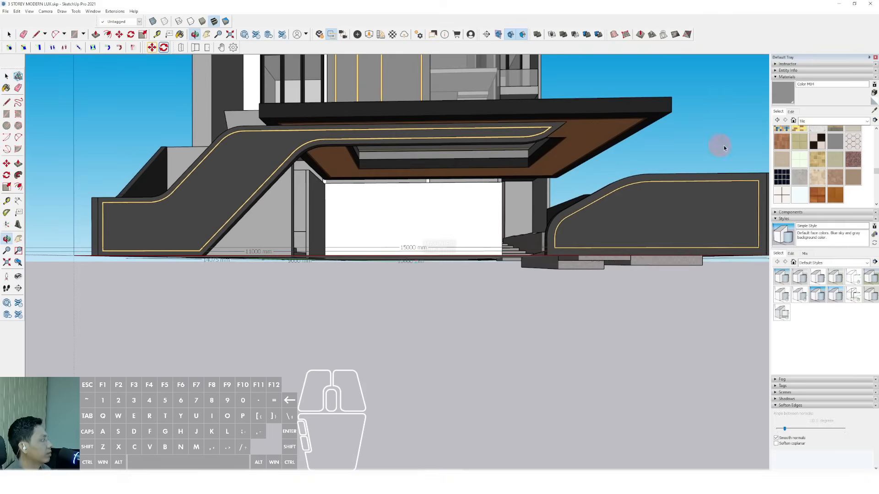
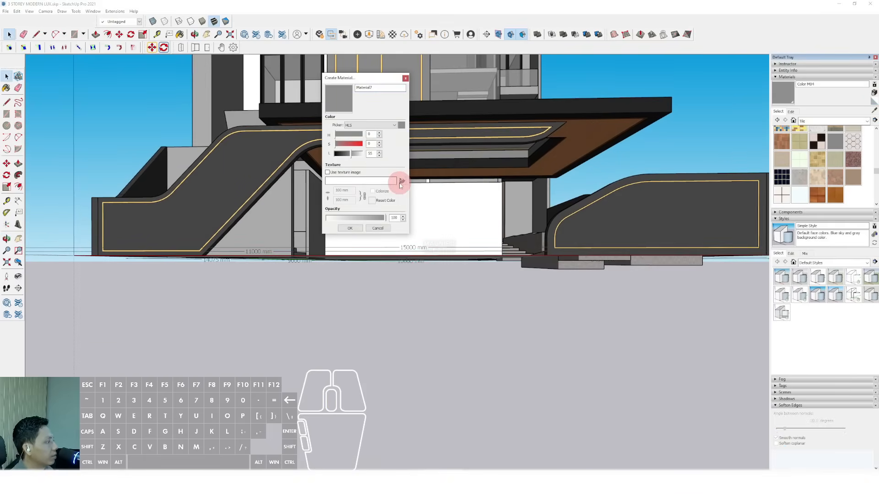
{"action": "left_click", "coordinate": [401, 181]}
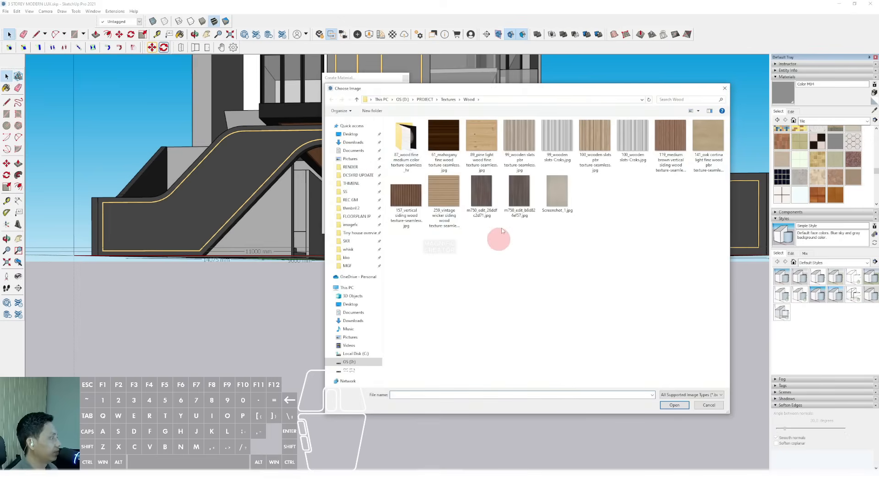
{"action": "left_click", "coordinate": [425, 100]}
{"action": "scroll", "coordinate": [402, 356], "scroll_direction": "down", "scroll_amount": 3}
{"action": "left_click", "coordinate": [405, 348]}
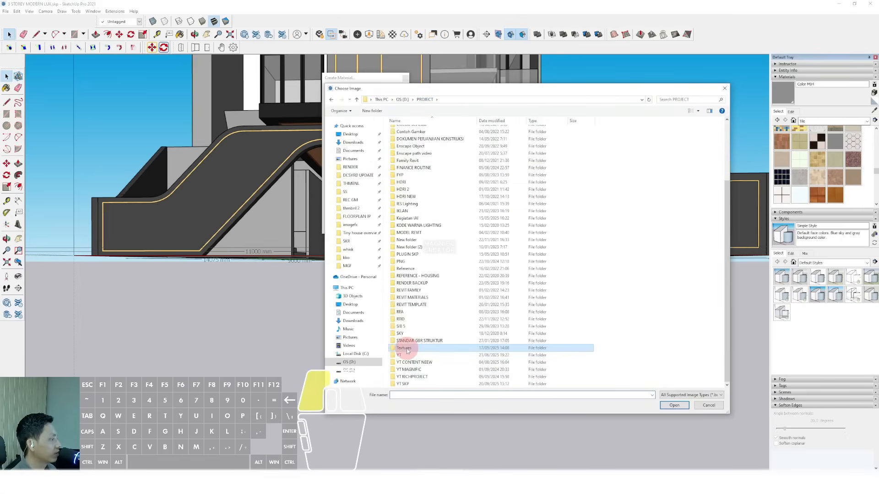
{"action": "double_click", "coordinate": [407, 348]}
{"action": "scroll", "coordinate": [589, 299], "scroll_direction": "down", "scroll_amount": 5}
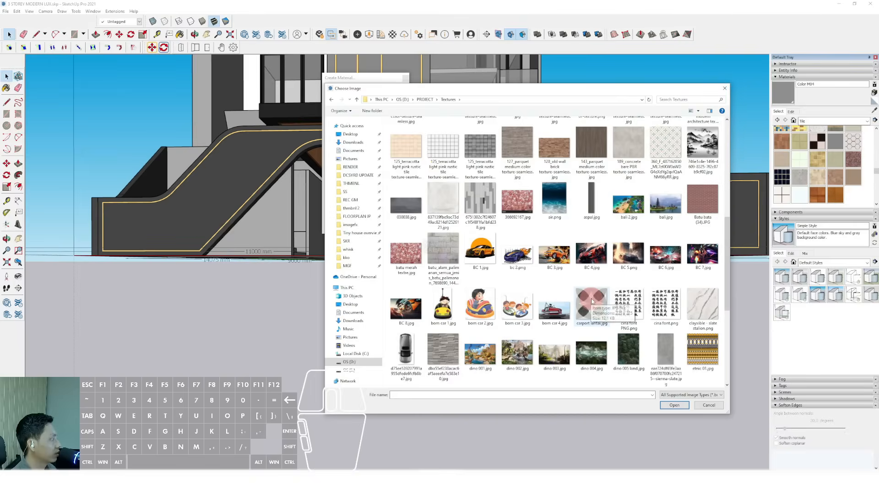
{"action": "double_click", "coordinate": [665, 350]}
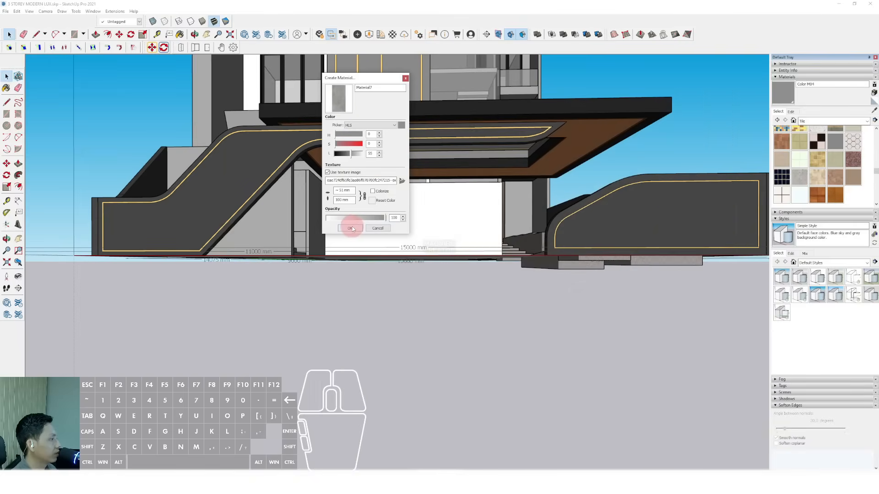
{"action": "left_click", "coordinate": [353, 229]}
- Apply the new slate material to the carport's rear wall panel
{"action": "left_click", "coordinate": [782, 93]}
{"action": "left_click", "coordinate": [437, 203]}
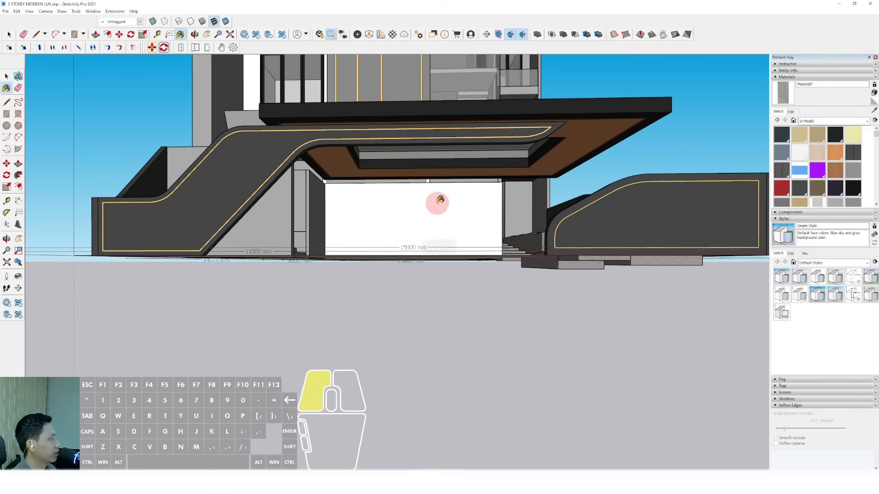
{"action": "middle_click_drag", "start_coordinate": [438, 203], "coordinate": [567, 215]}
{"action": "key", "text": "space"}
{"action": "scroll", "coordinate": [477, 227], "scroll_direction": "up", "scroll_amount": 5}
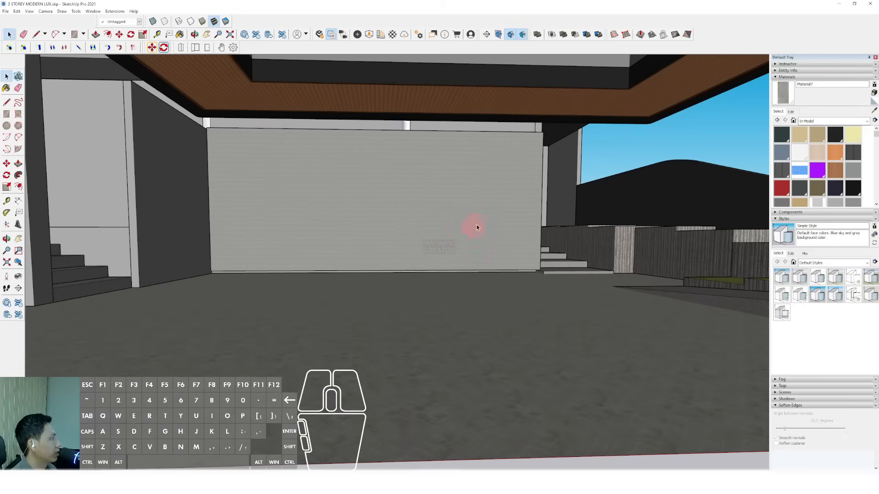
- Set the slate texture's width to 5000 mm after trying 1000 mm and 10000 mm
{"action": "left_click", "coordinate": [791, 112]}
{"action": "left_click_drag", "start_coordinate": [788, 190], "coordinate": [734, 193]}
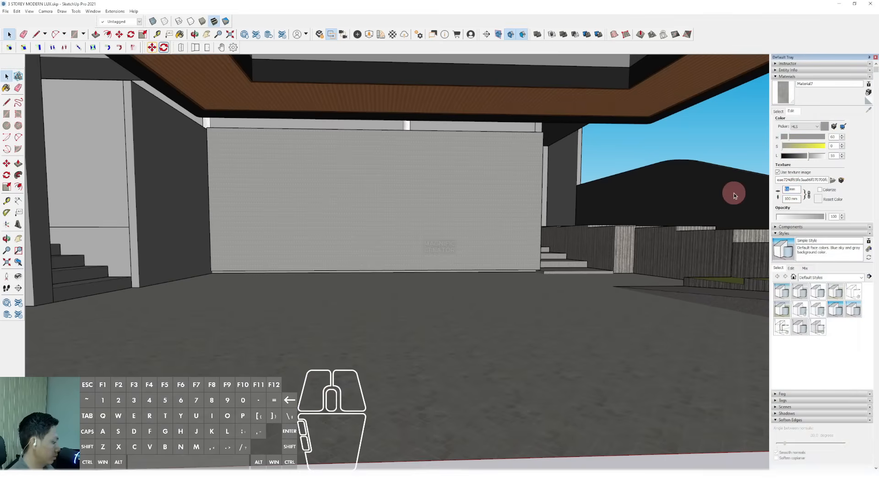
{"action": "type", "text": "1000"}
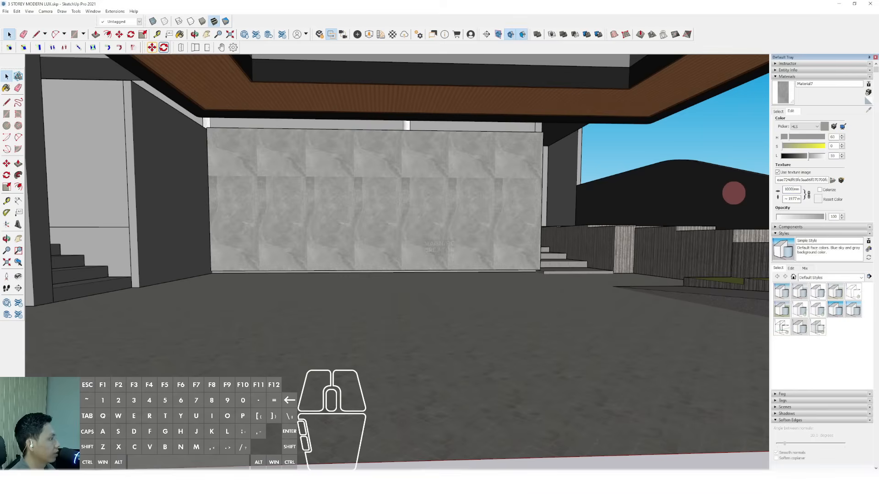
{"action": "type", "text": "0"}
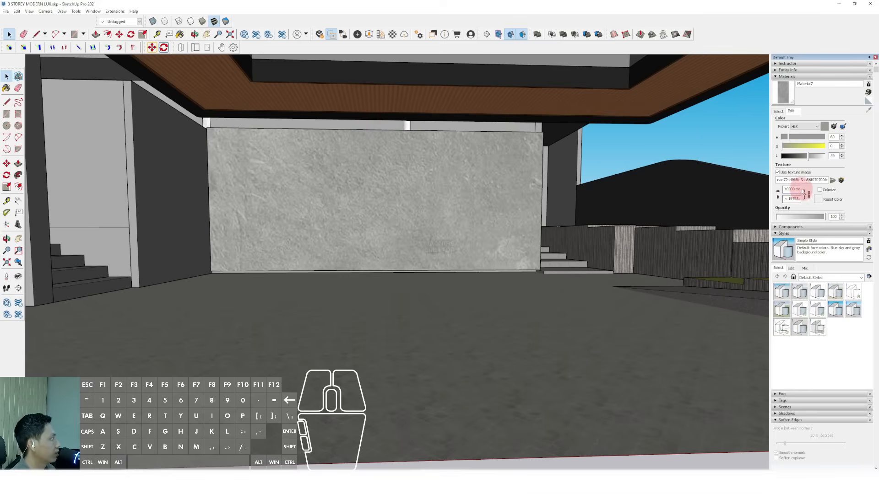
{"action": "left_click_drag", "start_coordinate": [796, 190], "coordinate": [765, 191]}
{"action": "type", "text": "5000"}
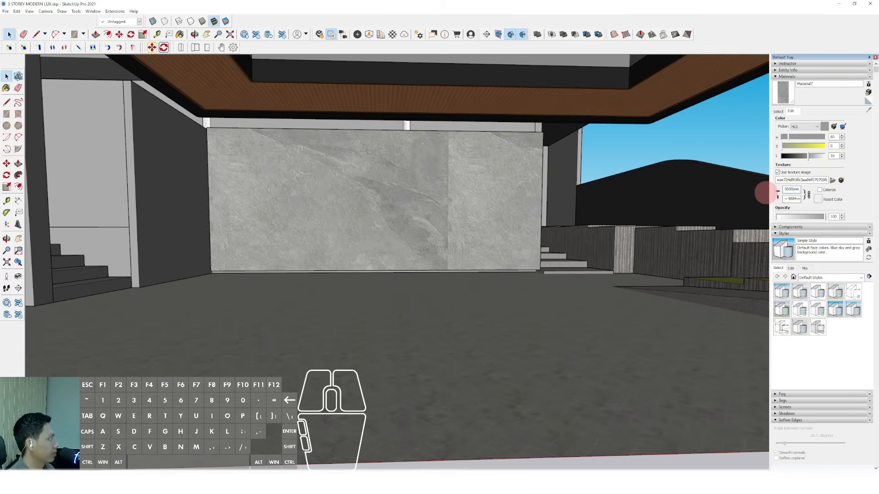
- Sample Color M04 from the facade and apply it to the white wall strip beside the lower balcony's window
{"action": "scroll", "coordinate": [581, 199], "scroll_direction": "down", "scroll_amount": 5}
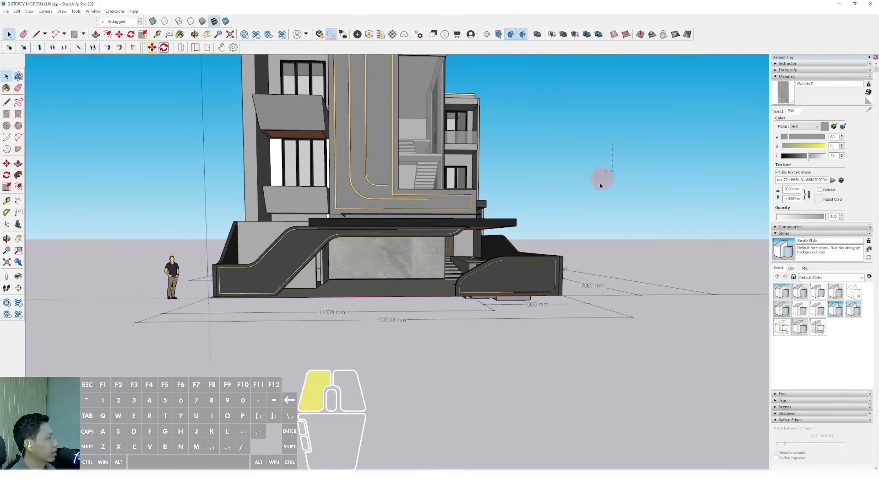
{"action": "middle_click_drag", "start_coordinate": [423, 254], "coordinate": [368, 284]}
{"action": "left_click", "coordinate": [778, 111]}
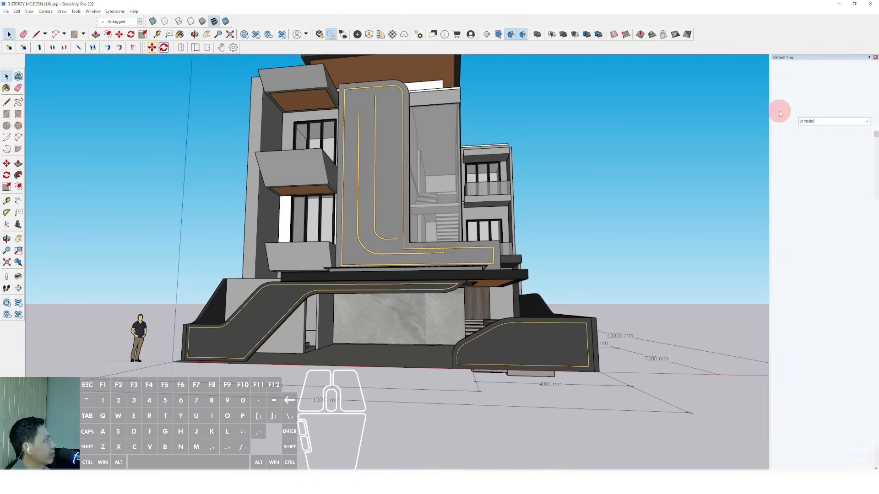
{"action": "scroll", "coordinate": [287, 136], "scroll_direction": "up", "scroll_amount": 2}
{"action": "left_click", "coordinate": [288, 132]}
{"action": "scroll", "coordinate": [284, 231], "scroll_direction": "up", "scroll_amount": 2}
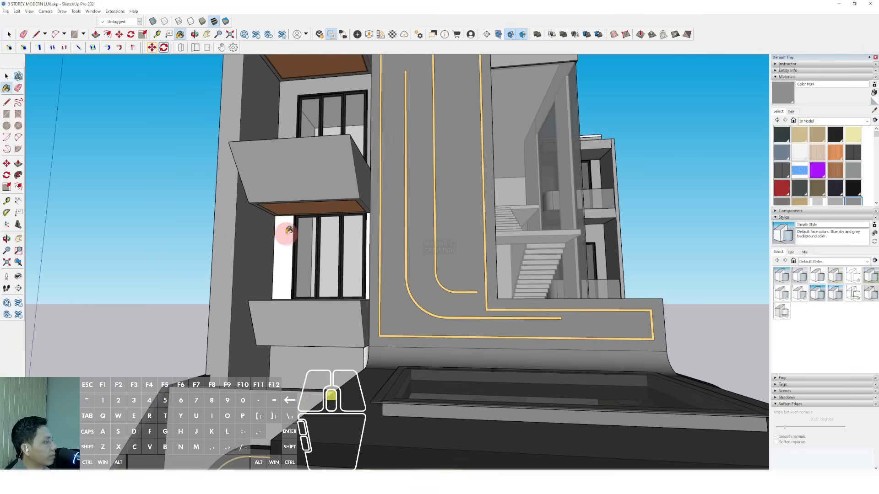
{"action": "left_click", "coordinate": [284, 232]}
{"action": "key", "text": "space"}
{"action": "scroll", "coordinate": [316, 258], "scroll_direction": "down", "scroll_amount": 5}
{"action": "mouse_move", "coordinate": [410, 254]}
{"action": "middle_mouse_down", "text": "shift"}
{"action": "mouse_move", "coordinate": [463, 253]}
{"action": "mouse_move", "coordinate": [411, 263]}
{"action": "middle_mouse_up", "text": "shift"}
{"action": "scroll", "coordinate": [473, 167], "scroll_direction": "up", "scroll_amount": 3}
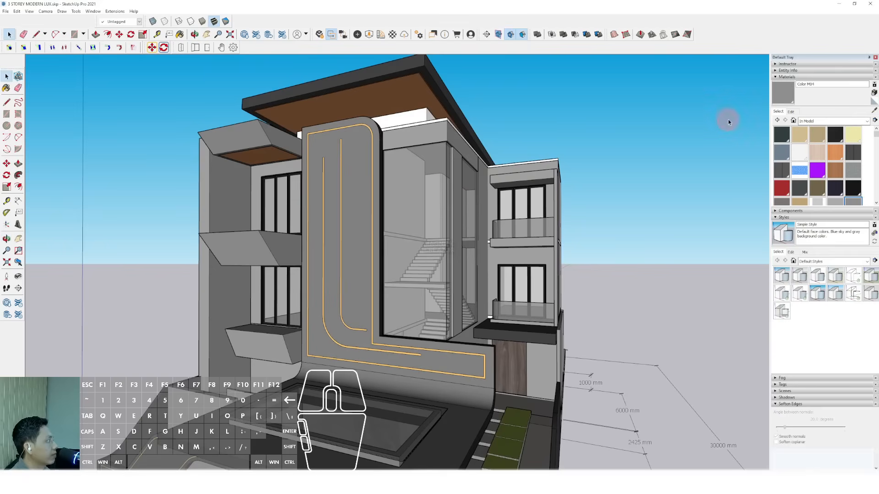
- Paint the white parapet edges below the main roof with Color M04
{"action": "left_click", "coordinate": [791, 88]}
{"action": "scroll", "coordinate": [393, 188], "scroll_direction": "up", "scroll_amount": 5}
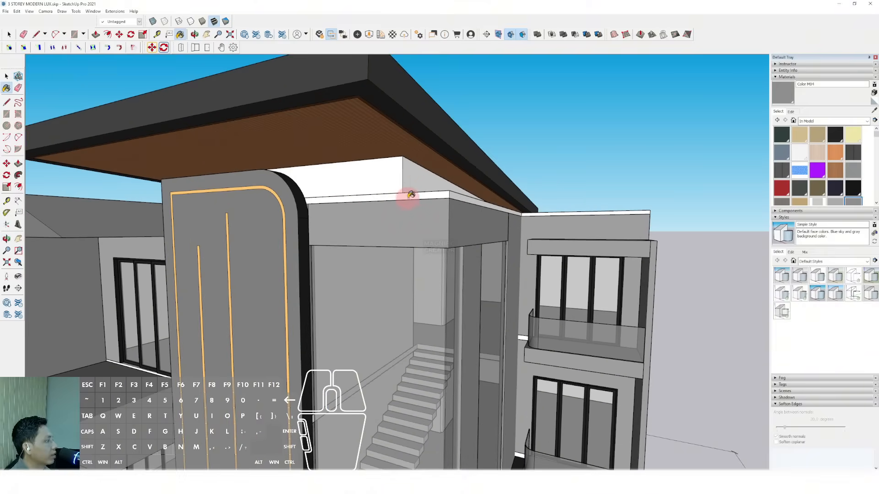
{"action": "scroll", "coordinate": [401, 177], "scroll_direction": "down", "scroll_amount": 5}
- Paint the small white slab ends beside the rear wing's two glass-railed balconies with Color M04
{"action": "middle_click_drag", "start_coordinate": [451, 197], "coordinate": [458, 220]}
{"action": "scroll", "coordinate": [499, 229], "scroll_direction": "up", "scroll_amount": 6}
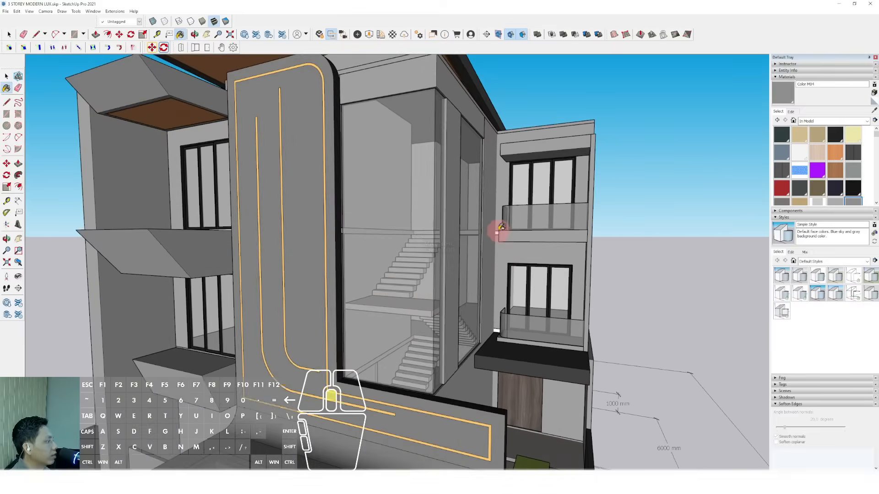
{"action": "scroll", "coordinate": [500, 228], "scroll_direction": "down", "scroll_amount": 5}
{"action": "scroll", "coordinate": [499, 330], "scroll_direction": "up", "scroll_amount": 5}
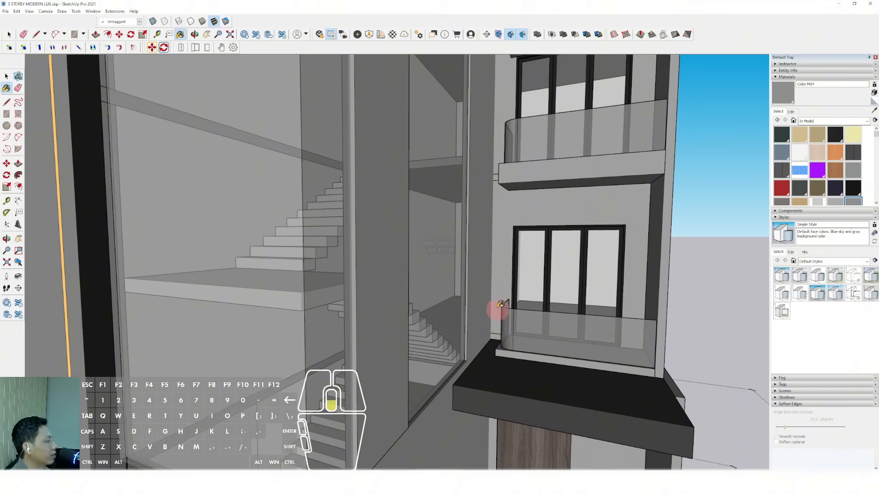
{"action": "scroll", "coordinate": [499, 306], "scroll_direction": "down", "scroll_amount": 5}
{"action": "middle_click_drag", "start_coordinate": [471, 270], "coordinate": [477, 212]}
{"action": "key", "text": "space"}
{"action": "scroll", "coordinate": [476, 212], "scroll_direction": "down", "scroll_amount": 2}
{"action": "middle_click_drag", "start_coordinate": [420, 226], "coordinate": [426, 152], "text": "shift"}
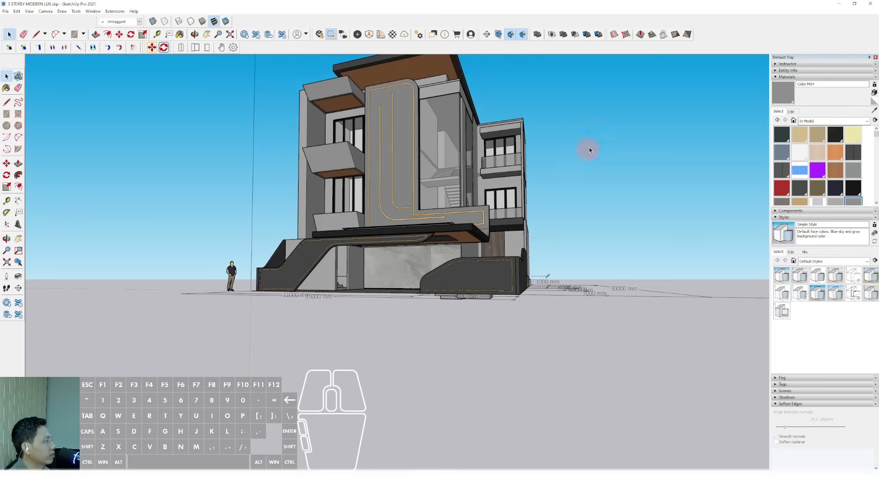
- Sample the grey material of the L-shaped facade panel and set its lightness to 27
{"action": "scroll", "coordinate": [416, 183], "scroll_direction": "up", "scroll_amount": 4}
{"action": "middle_click_drag", "start_coordinate": [415, 184], "coordinate": [411, 245]}
{"action": "scroll", "coordinate": [412, 244], "scroll_direction": "down", "scroll_amount": 1}
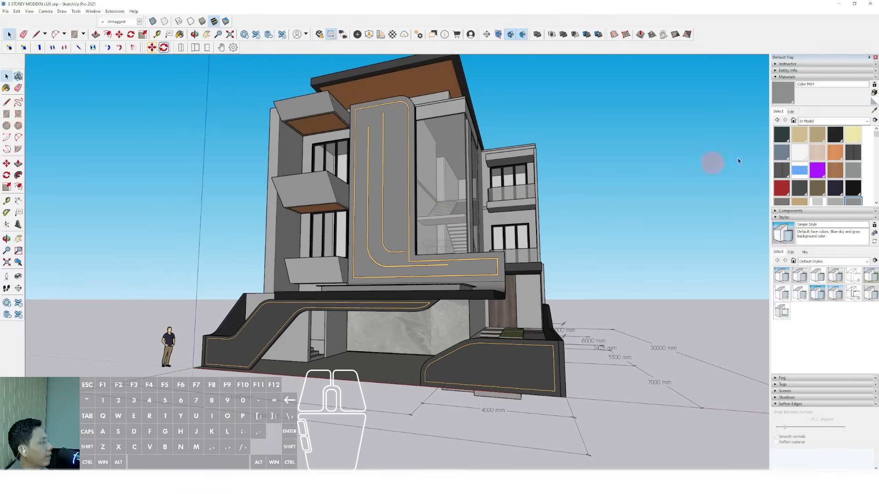
{"action": "scroll", "coordinate": [399, 142], "scroll_direction": "up", "scroll_amount": 2}
{"action": "left_click", "coordinate": [392, 128], "text": "alt"}
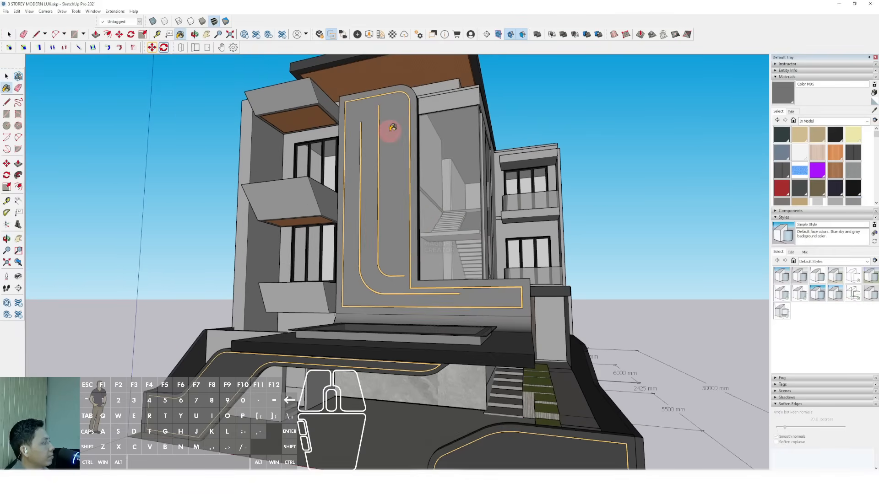
{"action": "left_click", "coordinate": [790, 112]}
{"action": "left_click", "coordinate": [793, 158]}
{"action": "scroll", "coordinate": [405, 238], "scroll_direction": "down", "scroll_amount": 3}
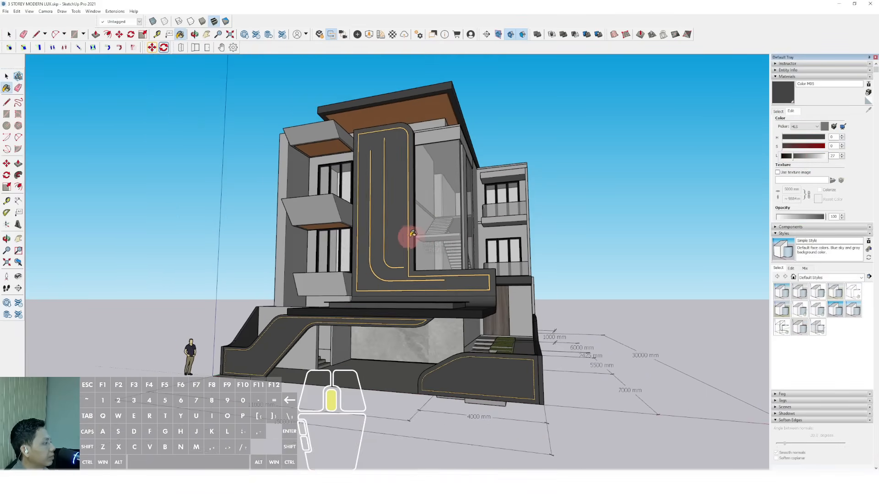
{"action": "key", "text": "space"}
{"action": "middle_click_drag", "start_coordinate": [371, 280], "coordinate": [316, 394]}
{"action": "scroll", "coordinate": [442, 362], "scroll_direction": "up", "scroll_amount": 3}
{"action": "scroll", "coordinate": [307, 243], "scroll_direction": "up", "scroll_amount": 2}
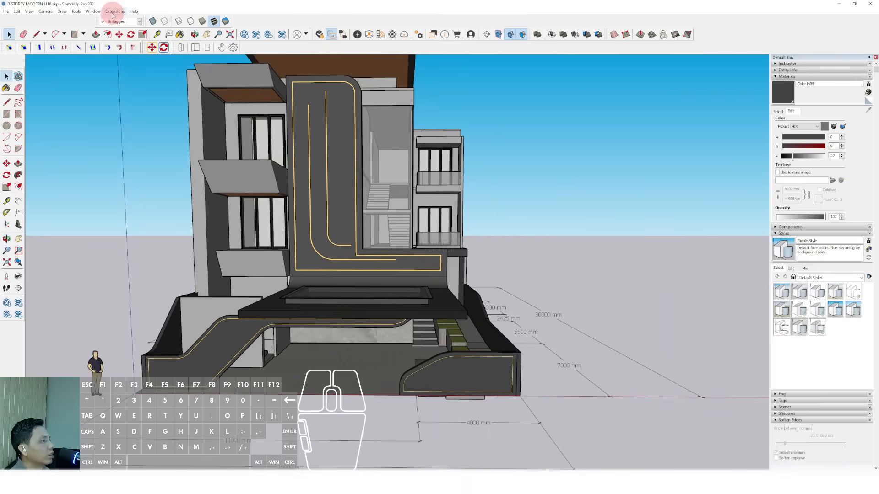
{"action": "mouse_move", "coordinate": [85, 12]}
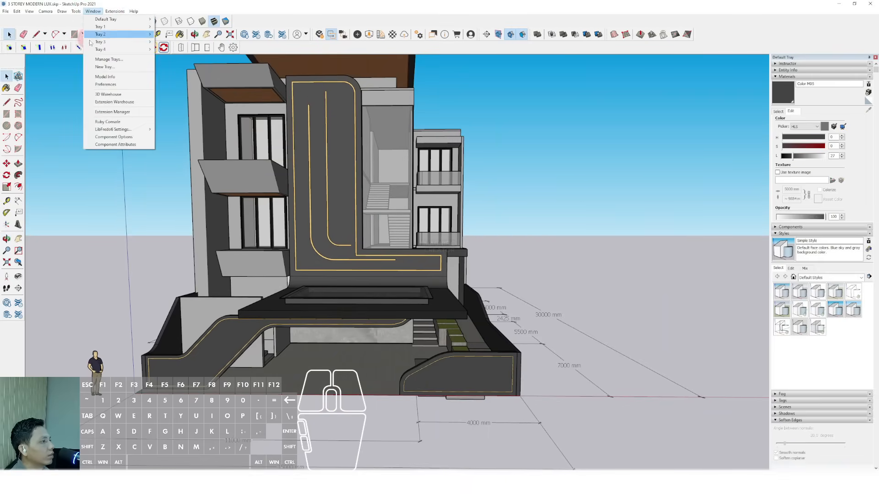
{"action": "left_click", "coordinate": [102, 95]}
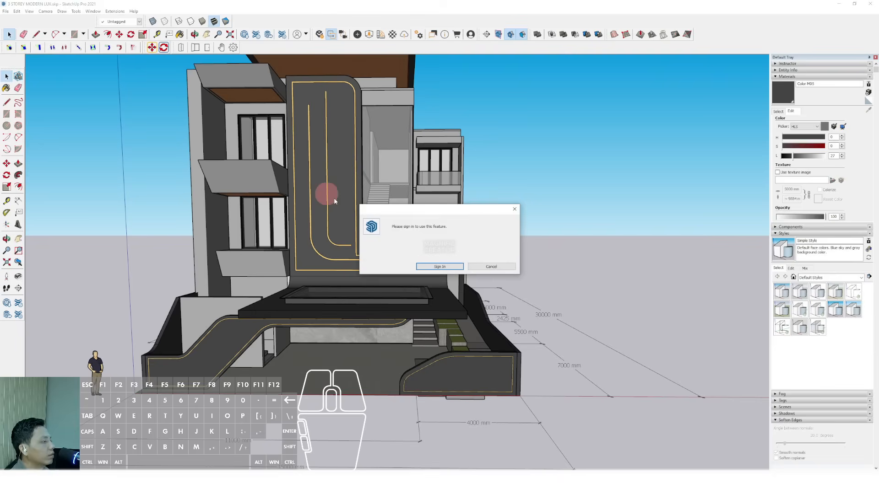
{"action": "left_click", "coordinate": [482, 267]}
{"action": "scroll", "coordinate": [476, 251], "scroll_direction": "down", "scroll_amount": 2}
{"action": "scroll", "coordinate": [369, 245], "scroll_direction": "up", "scroll_amount": 2}
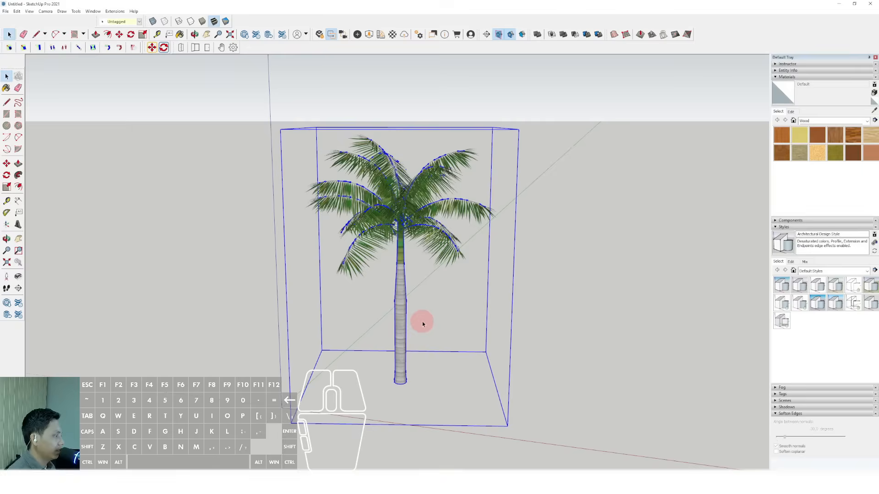
- Bring the palm tree from the other open model into the house model, pasting it in the carport
{"action": "middle_click_drag", "start_coordinate": [421, 321], "coordinate": [395, 349]}
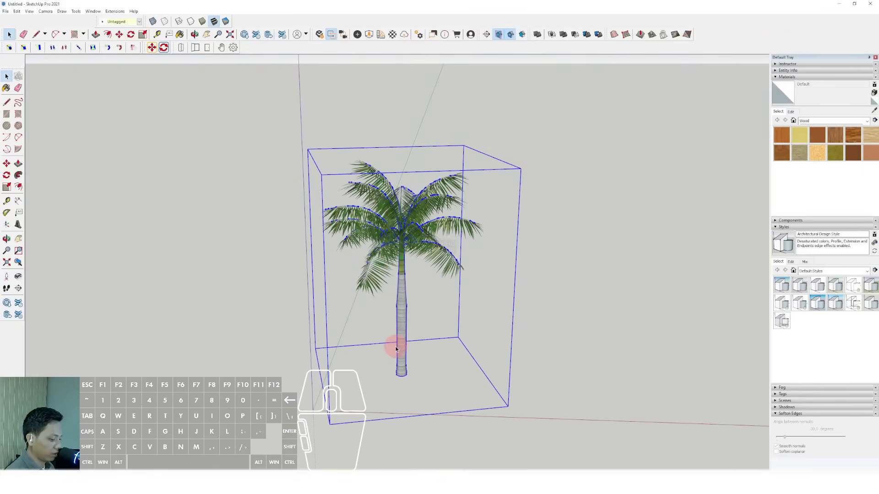
{"action": "left_click", "coordinate": [410, 483]}
{"action": "left_click", "coordinate": [372, 453]}
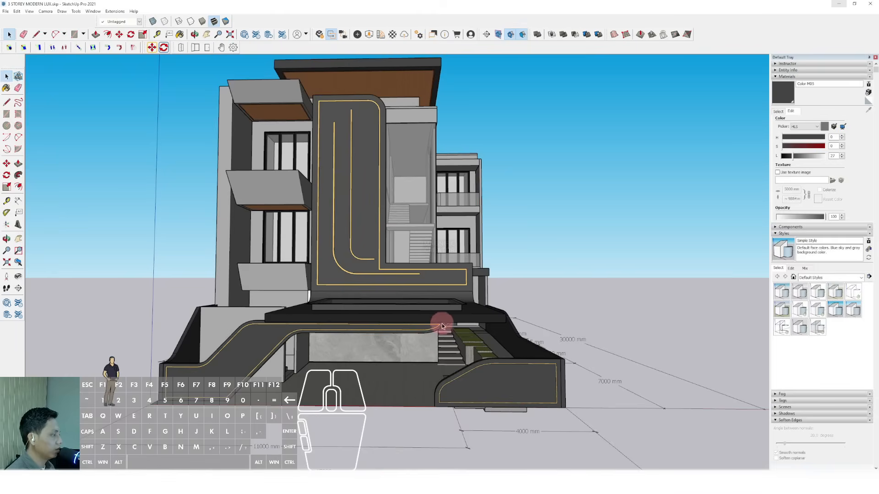
{"action": "middle_click_drag", "start_coordinate": [441, 324], "coordinate": [375, 424]}
{"action": "key", "text": "ctrl+v"}
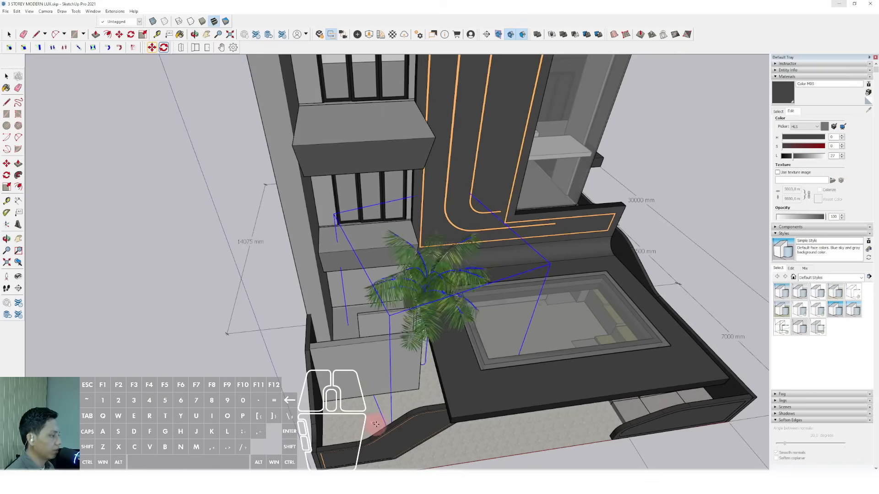
{"action": "middle_click_drag", "start_coordinate": [545, 419], "coordinate": [364, 335]}
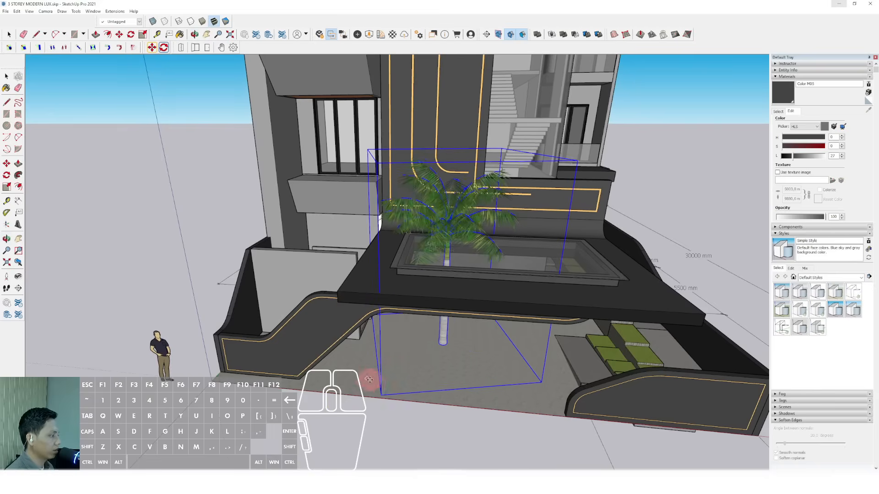
{"action": "scroll", "coordinate": [450, 349], "scroll_direction": "down", "scroll_amount": 5}
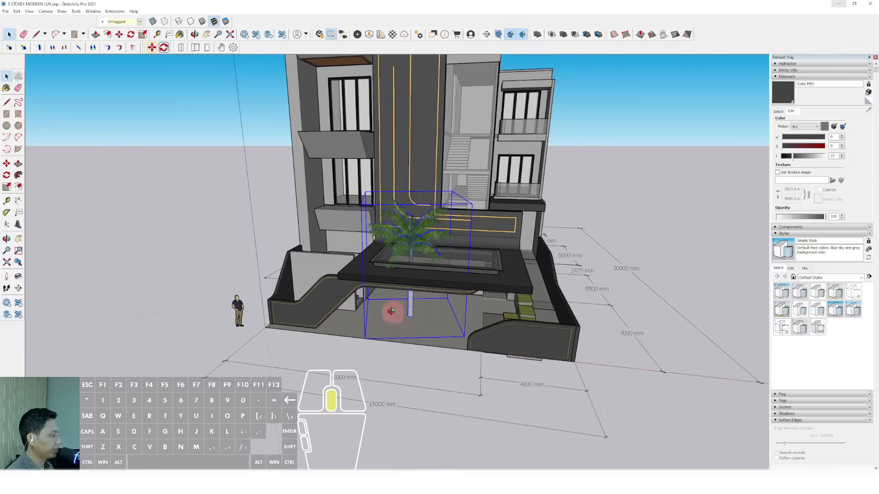
- Draw a ground rectangle in front of the house across the full 15000 mm frontage, out to the front dimension lines
{"action": "middle_click_drag", "start_coordinate": [391, 311], "coordinate": [396, 340]}
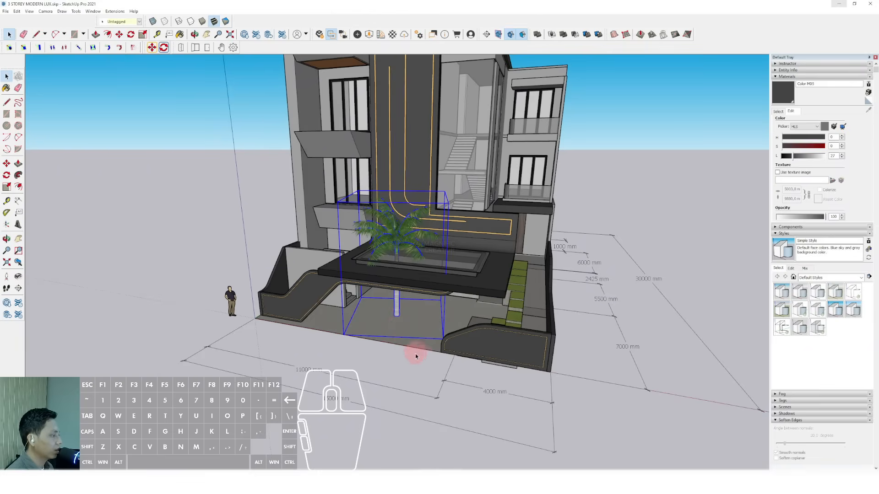
{"action": "left_click", "coordinate": [551, 372]}
{"action": "scroll", "coordinate": [256, 355], "scroll_direction": "down", "scroll_amount": 2}
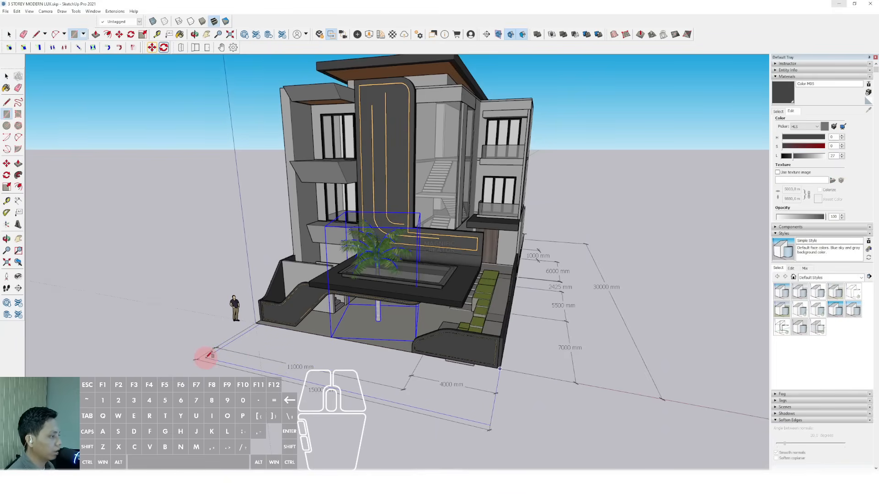
{"action": "left_click", "coordinate": [209, 355]}
{"action": "scroll", "coordinate": [357, 364], "scroll_direction": "up", "scroll_amount": 2}
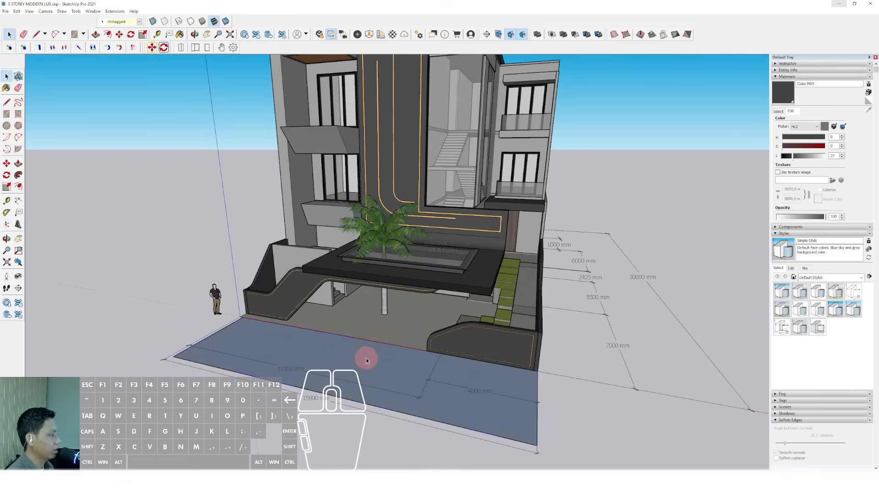
- Copy the front rectangle's side edge inward twice to divide it into a central driveway and two side strips
{"action": "middle_click_drag", "start_coordinate": [366, 358], "coordinate": [615, 366]}
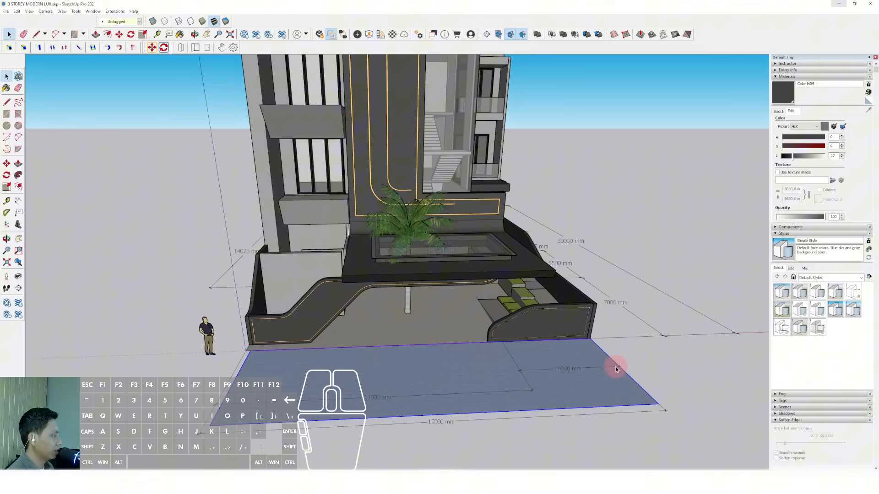
{"action": "scroll", "coordinate": [603, 352], "scroll_direction": "up", "scroll_amount": 3}
{"action": "key", "text": "m"}
{"action": "left_click", "coordinate": [596, 344]}
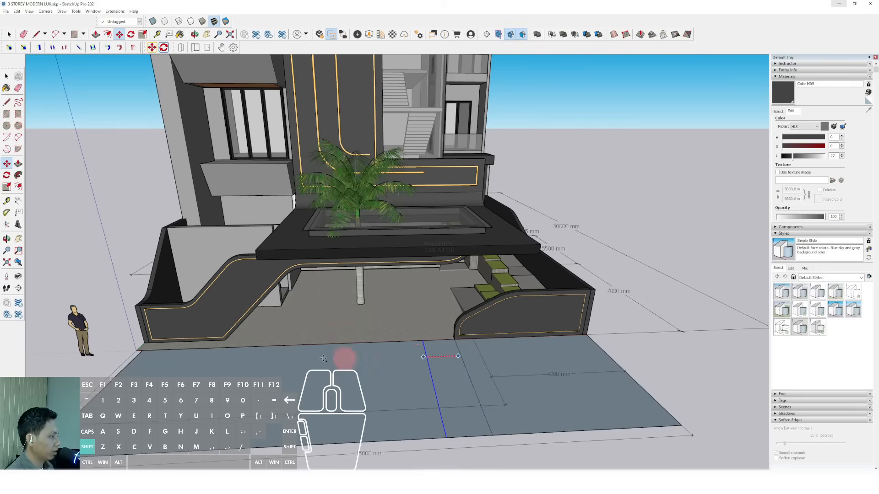
{"action": "key", "text": "space"}
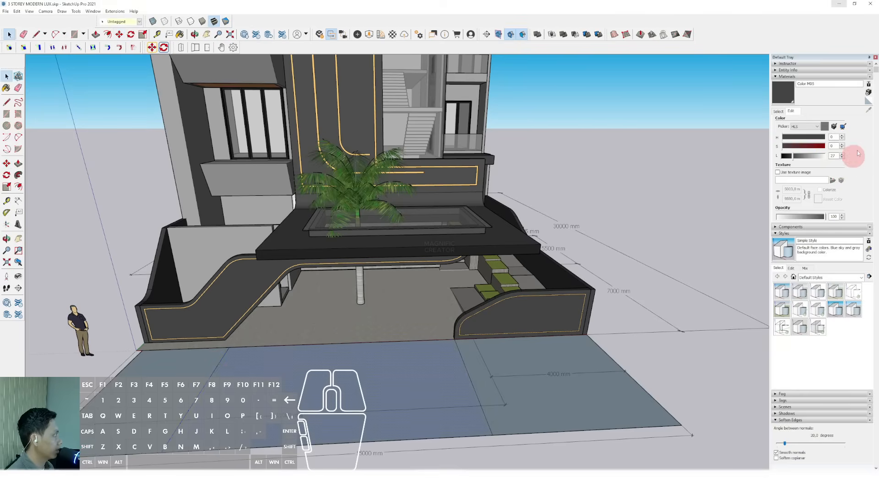
- Sample Grass Light Green from the planter steps and paint both side strips of the front rectangle with it
{"action": "left_click", "coordinate": [779, 116]}
{"action": "left_click", "coordinate": [873, 110]}
{"action": "scroll", "coordinate": [526, 265], "scroll_direction": "up", "scroll_amount": 4}
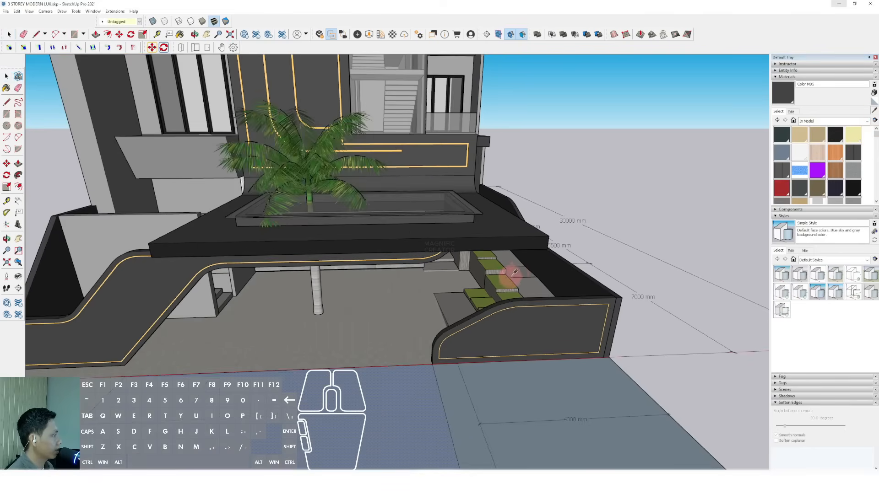
{"action": "left_click", "coordinate": [507, 283]}
{"action": "scroll", "coordinate": [527, 420], "scroll_direction": "down", "scroll_amount": 3}
{"action": "left_click", "coordinate": [523, 408]}
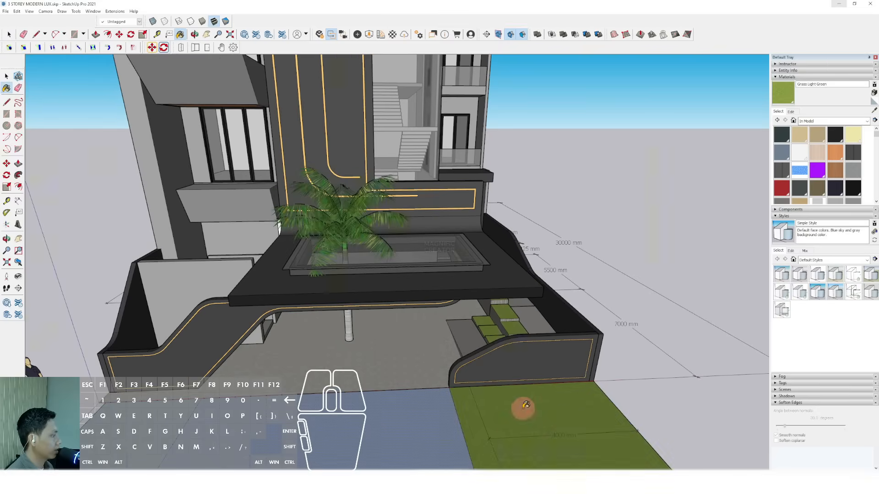
{"action": "left_click", "coordinate": [139, 422]}
- Select the driveway and both grass strips with their edges and make them one group
{"action": "scroll", "coordinate": [151, 414], "scroll_direction": "down", "scroll_amount": 1}
{"action": "middle_click_drag", "start_coordinate": [304, 343], "coordinate": [352, 318]}
{"action": "key", "text": "space"}
{"action": "left_click", "coordinate": [352, 361]}
{"action": "right_click", "coordinate": [479, 350]}
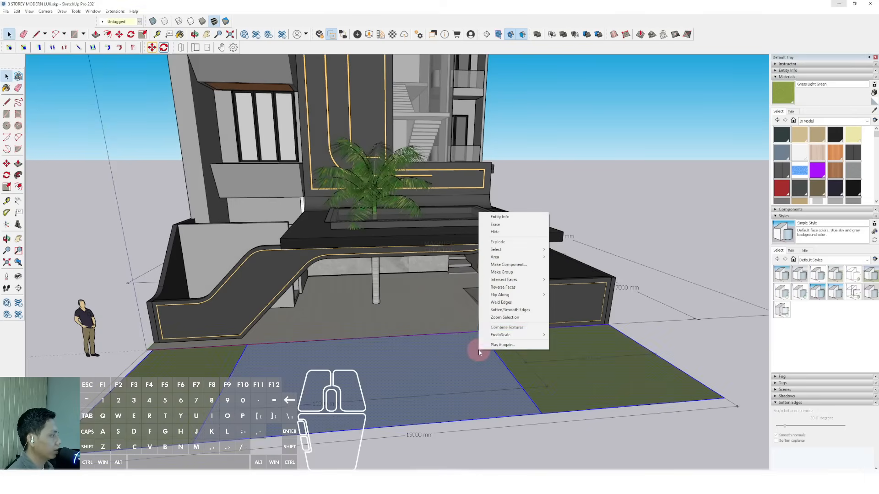
{"action": "left_click", "coordinate": [499, 273]}
- Move the palm tree out of the carport onto the grass strip in front of the low curved wall
{"action": "middle_click_drag", "start_coordinate": [448, 344], "coordinate": [437, 364], "text": "shift"}
{"action": "scroll", "coordinate": [435, 357], "scroll_direction": "down", "scroll_amount": 5}
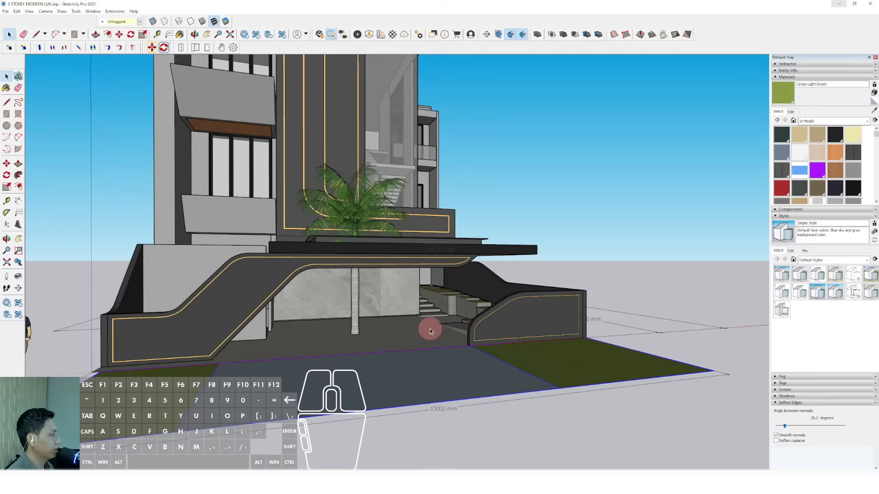
{"action": "left_click", "coordinate": [356, 356]}
{"action": "middle_click_drag", "start_coordinate": [359, 361], "coordinate": [382, 371]}
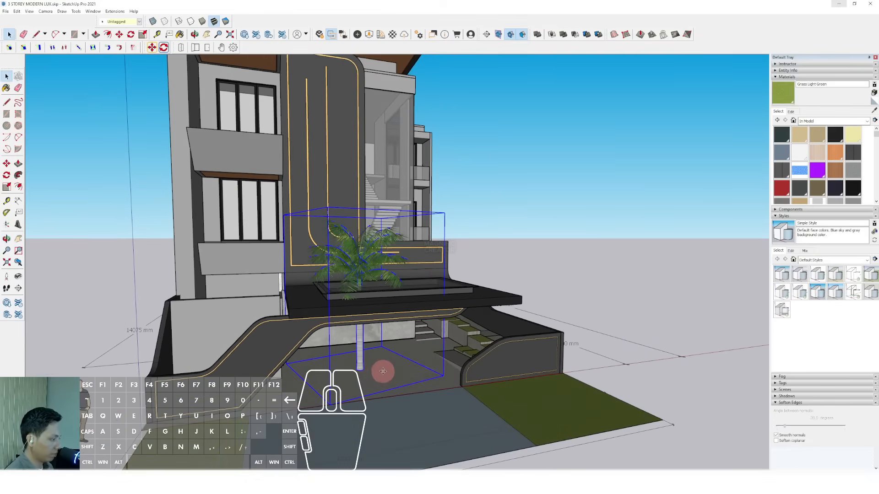
{"action": "left_click", "coordinate": [558, 389]}
- Copy the palm tree onto the grass strip on the opposite side of the driveway
{"action": "key", "text": "ctrl"}
{"action": "left_click", "coordinate": [559, 390]}
{"action": "middle_click_drag", "start_coordinate": [579, 400], "coordinate": [415, 437], "text": "shift"}
{"action": "scroll", "coordinate": [193, 401], "scroll_direction": "up", "scroll_amount": 2}
{"action": "left_click", "coordinate": [184, 394]}
{"action": "scroll", "coordinate": [320, 393], "scroll_direction": "down", "scroll_amount": 2}
{"action": "middle_click_drag", "start_coordinate": [330, 392], "coordinate": [402, 335]}
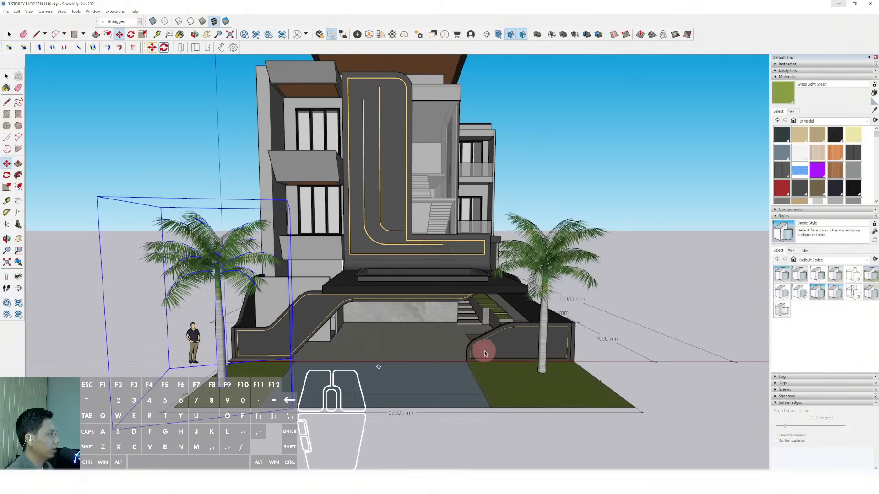
- Create a new material using the pavers stone regular blocks texture image from the Textures library's Pavement folder
{"action": "scroll", "coordinate": [484, 351], "scroll_direction": "up", "scroll_amount": 3}
{"action": "middle_click_drag", "start_coordinate": [484, 355], "coordinate": [471, 316]}
{"action": "middle_click_drag", "start_coordinate": [471, 315], "coordinate": [446, 317]}
{"action": "middle_click_drag", "start_coordinate": [446, 317], "coordinate": [488, 338]}
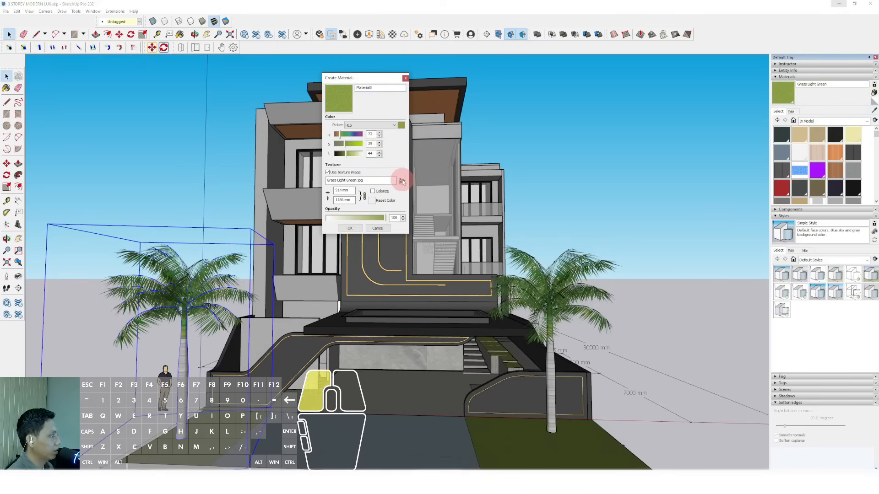
{"action": "left_click", "coordinate": [401, 181]}
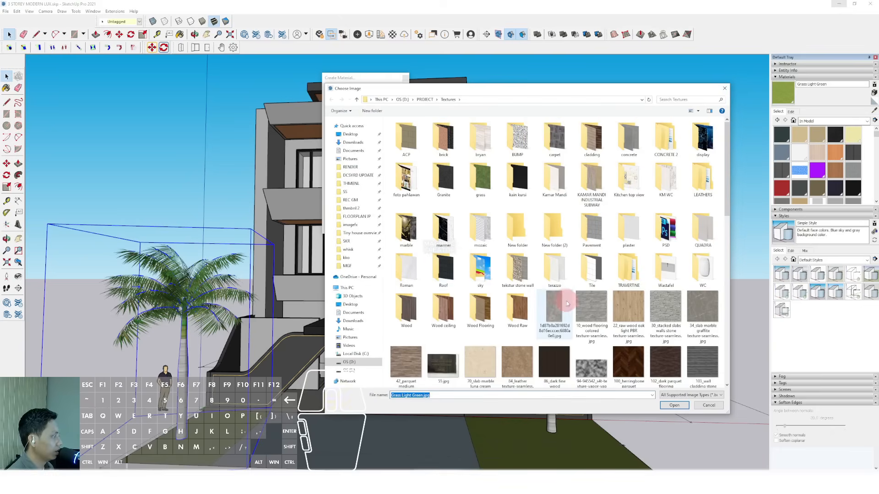
{"action": "scroll", "coordinate": [581, 310], "scroll_direction": "down", "scroll_amount": 4}
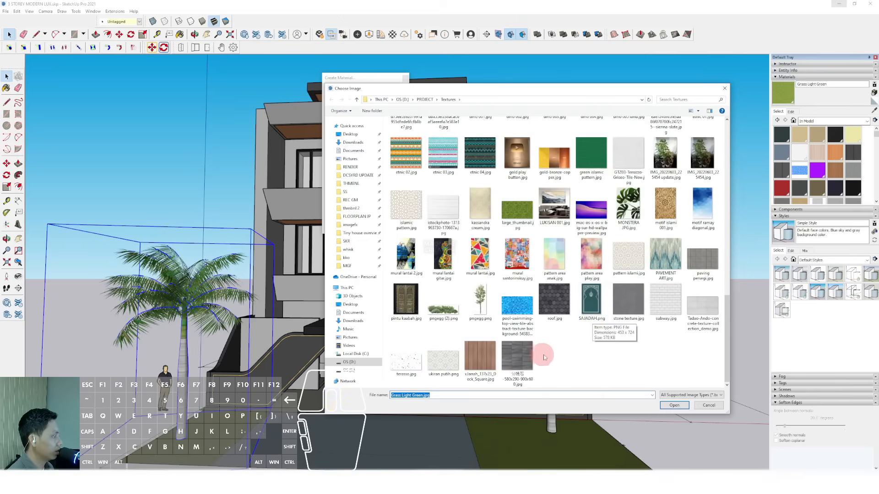
{"action": "scroll", "coordinate": [631, 302], "scroll_direction": "up", "scroll_amount": 3}
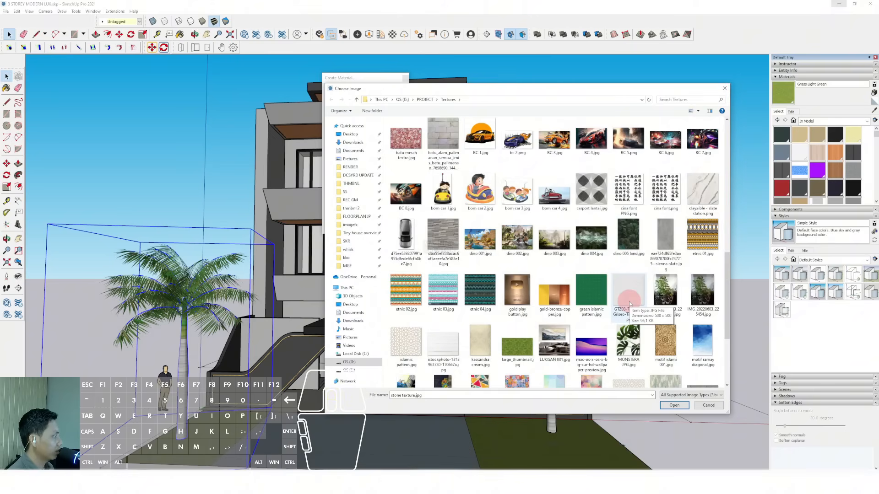
{"action": "scroll", "coordinate": [629, 325], "scroll_direction": "down", "scroll_amount": 3}
{"action": "scroll", "coordinate": [616, 281], "scroll_direction": "up", "scroll_amount": 6}
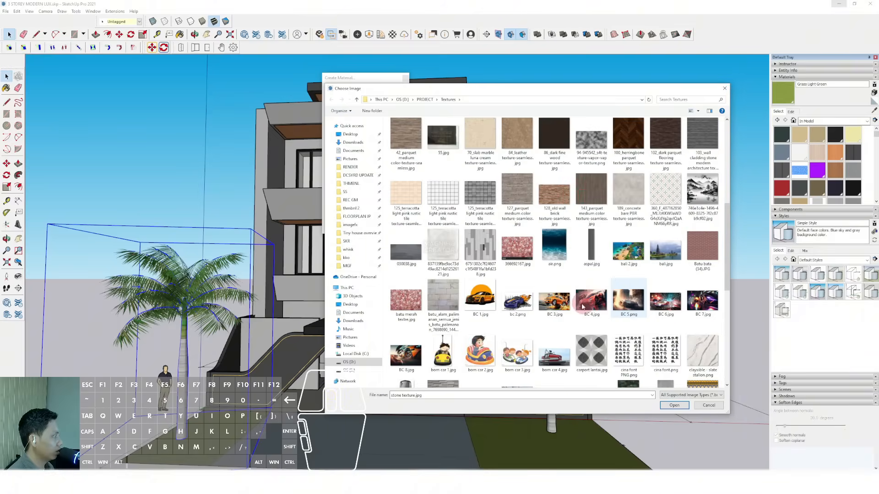
{"action": "scroll", "coordinate": [576, 277], "scroll_direction": "up", "scroll_amount": 5}
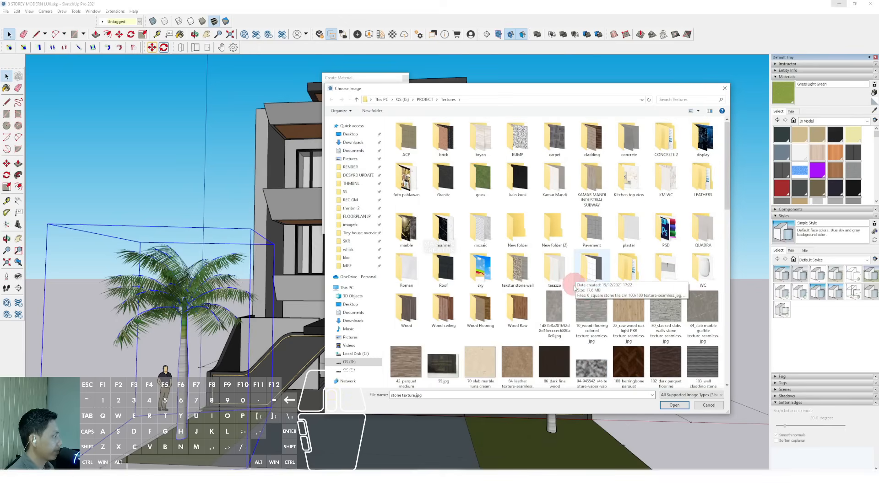
{"action": "double_click", "coordinate": [593, 230]}
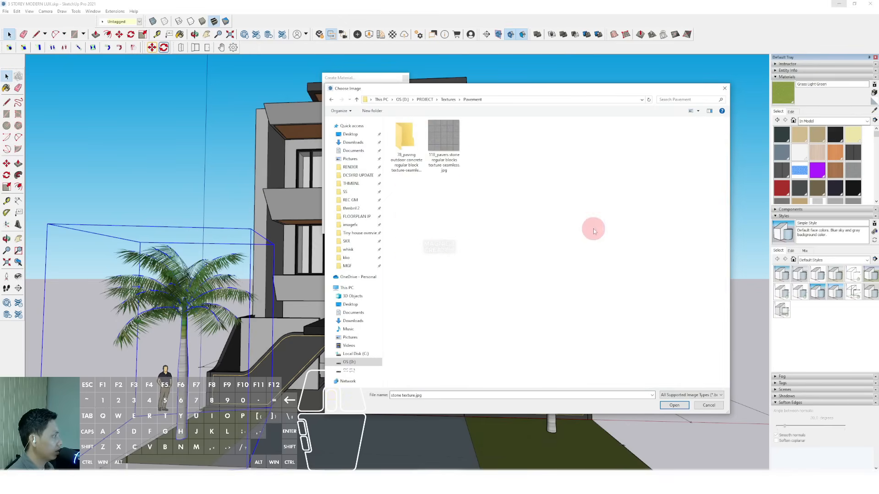
{"action": "double_click", "coordinate": [446, 181]}
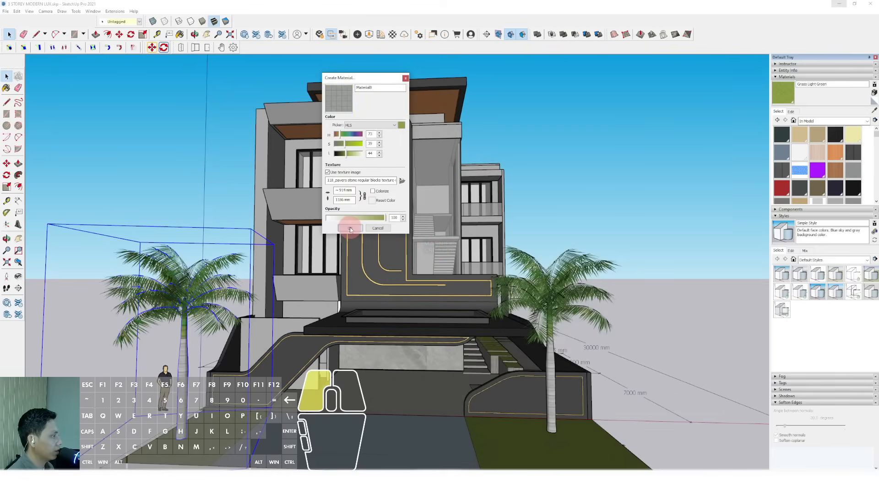
{"action": "left_click", "coordinate": [351, 229]}
- Paint the central driveway strip with the new paver material
{"action": "left_click", "coordinate": [782, 111]}
{"action": "scroll", "coordinate": [402, 374], "scroll_direction": "down", "scroll_amount": 2}
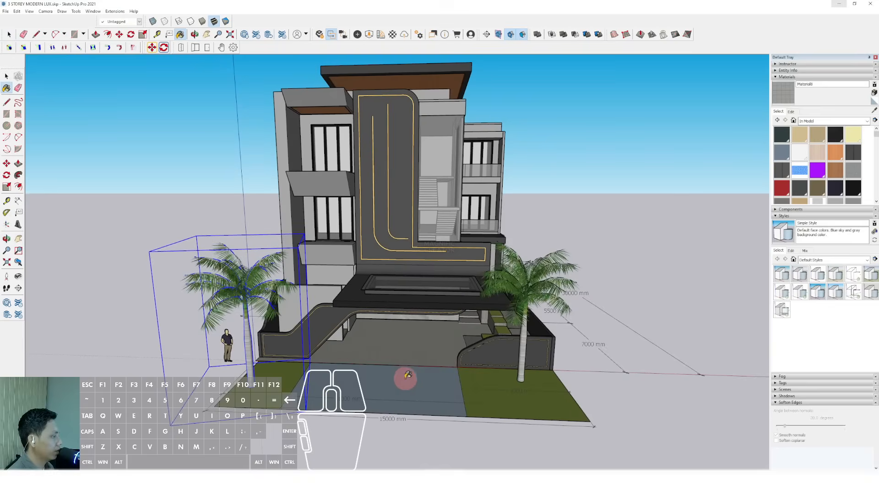
{"action": "scroll", "coordinate": [399, 379], "scroll_direction": "up", "scroll_amount": 5}
{"action": "scroll", "coordinate": [398, 379], "scroll_direction": "up", "scroll_amount": 6}
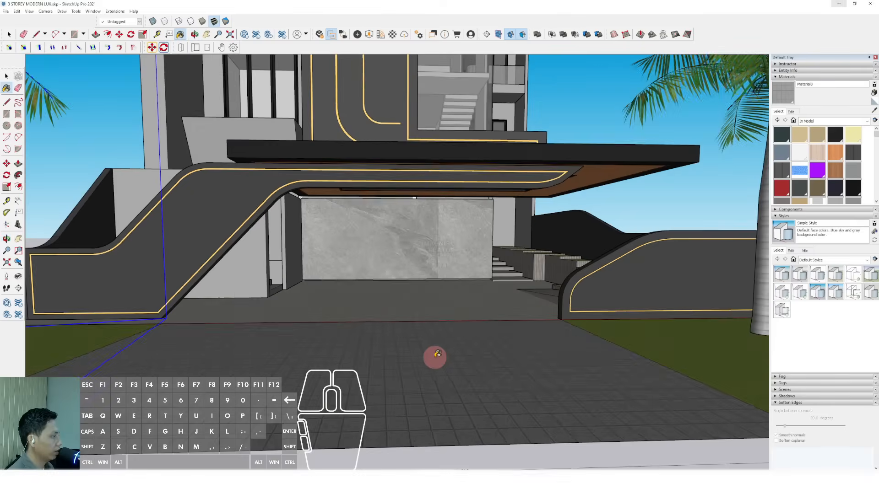
{"action": "scroll", "coordinate": [435, 357], "scroll_direction": "down", "scroll_amount": 5}
{"action": "mouse_move", "coordinate": [435, 357]}
{"action": "middle_mouse_down", "text": "shift"}
{"action": "mouse_move", "coordinate": [421, 367]}
{"action": "mouse_move", "coordinate": [449, 371]}
{"action": "middle_mouse_up", "text": "shift"}
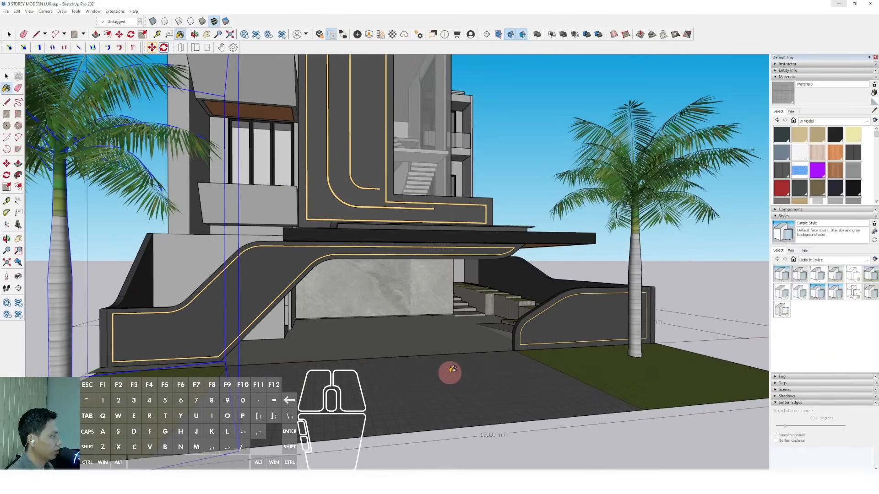
- Create a new material that uses the stone texture.jpg image from the Textures library as its texture
{"action": "key", "text": "space"}
{"action": "scroll", "coordinate": [449, 371], "scroll_direction": "down", "scroll_amount": 1}
{"action": "middle_click_drag", "start_coordinate": [419, 414], "coordinate": [457, 370]}
{"action": "scroll", "coordinate": [480, 357], "scroll_direction": "up", "scroll_amount": 1}
{"action": "scroll", "coordinate": [484, 360], "scroll_direction": "up", "scroll_amount": 2}
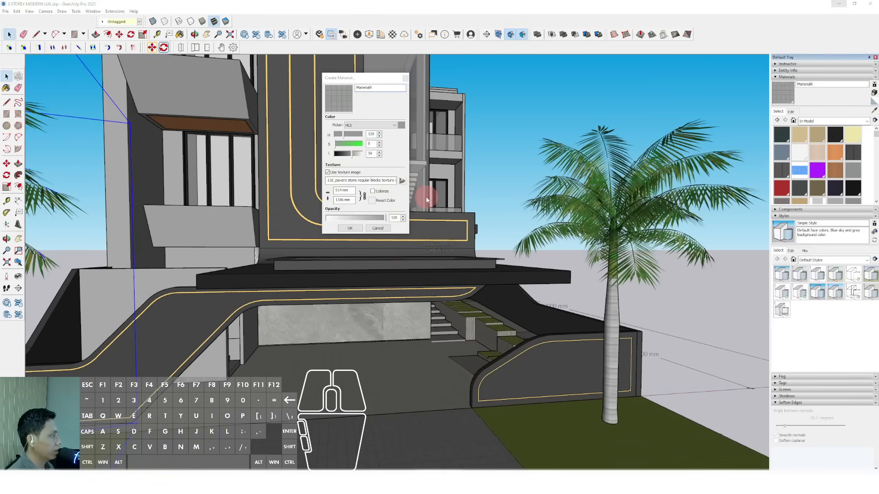
{"action": "left_click", "coordinate": [402, 182]}
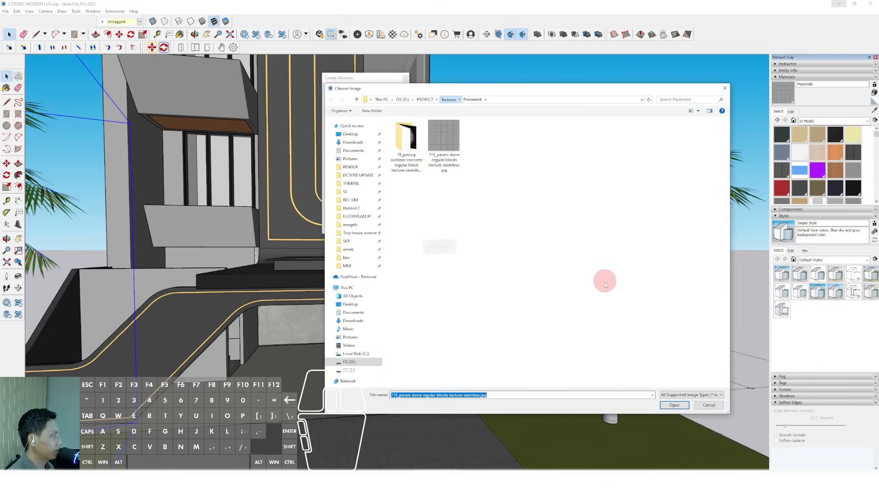
{"action": "scroll", "coordinate": [623, 317], "scroll_direction": "down", "scroll_amount": 10}
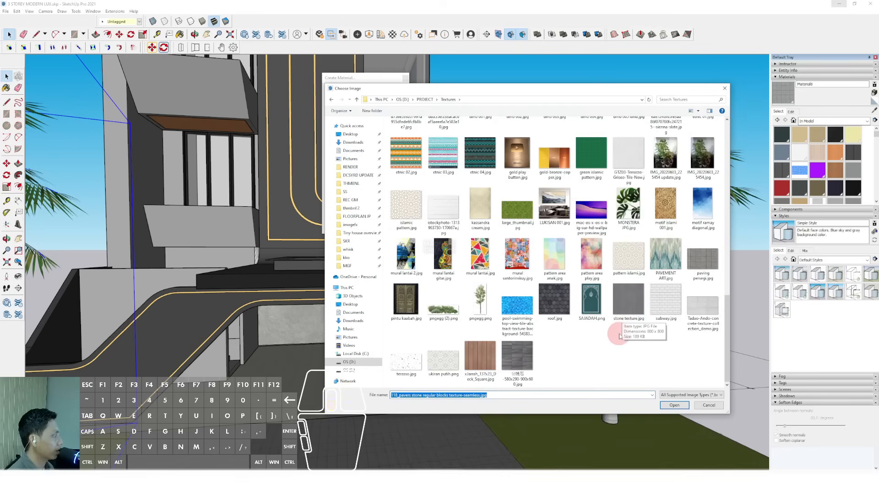
{"action": "left_click", "coordinate": [624, 306]}
{"action": "left_click", "coordinate": [680, 409]}
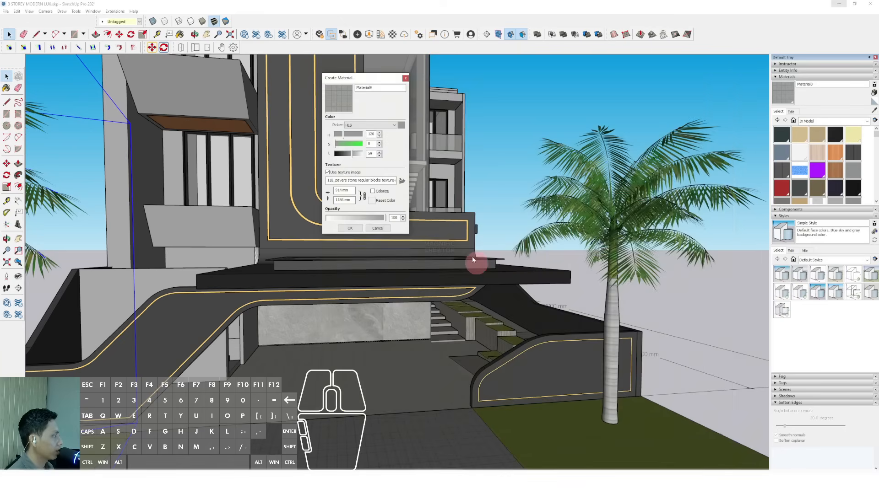
{"action": "left_click", "coordinate": [355, 228]}
- Paint the stepped planter walls beside the entrance stairs and the carport's back wall with the new stone material
{"action": "scroll", "coordinate": [503, 352], "scroll_direction": "up", "scroll_amount": 4}
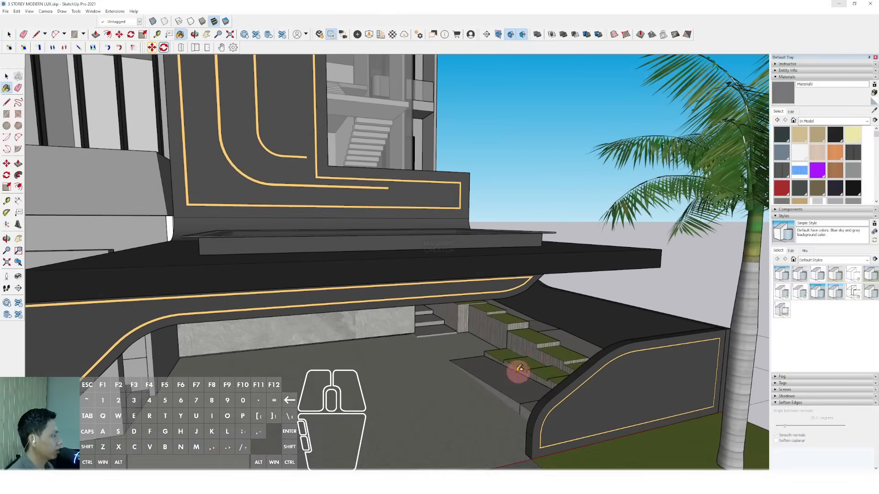
{"action": "scroll", "coordinate": [519, 368], "scroll_direction": "up", "scroll_amount": 3}
{"action": "scroll", "coordinate": [495, 396], "scroll_direction": "up", "scroll_amount": 5}
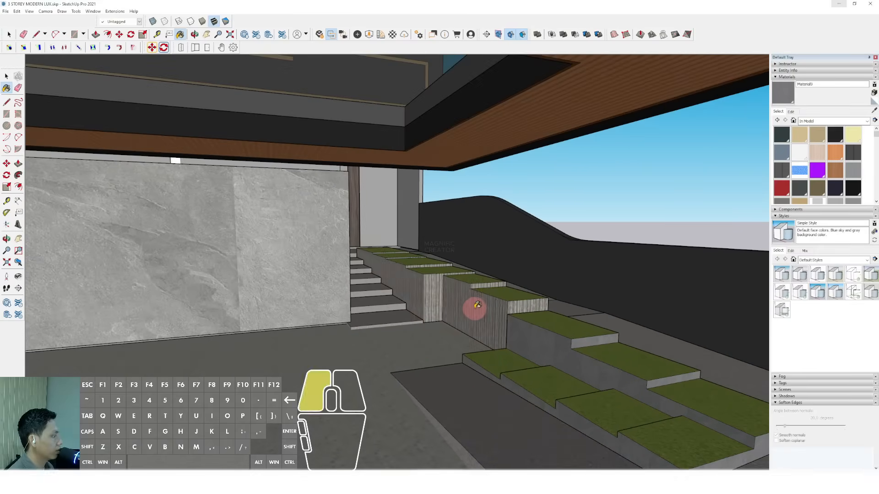
{"action": "scroll", "coordinate": [501, 338], "scroll_direction": "down", "scroll_amount": 10}
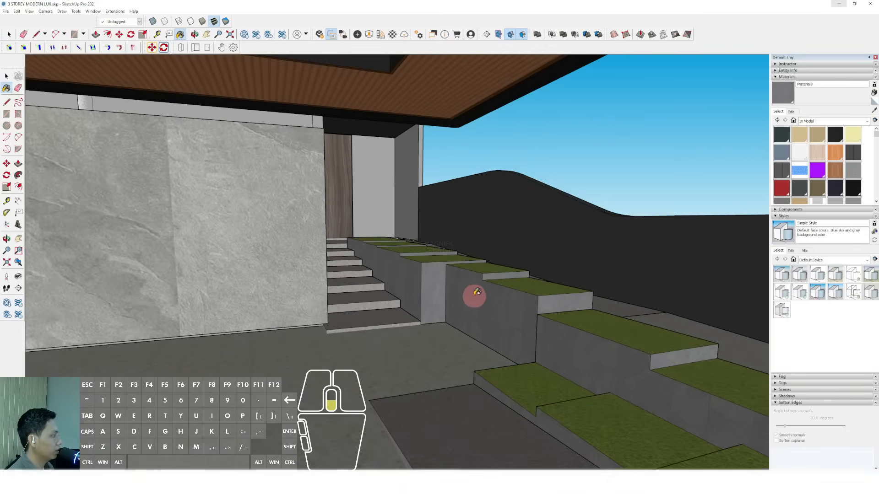
{"action": "scroll", "coordinate": [263, 266], "scroll_direction": "up", "scroll_amount": 2}
{"action": "scroll", "coordinate": [266, 264], "scroll_direction": "up", "scroll_amount": 6}
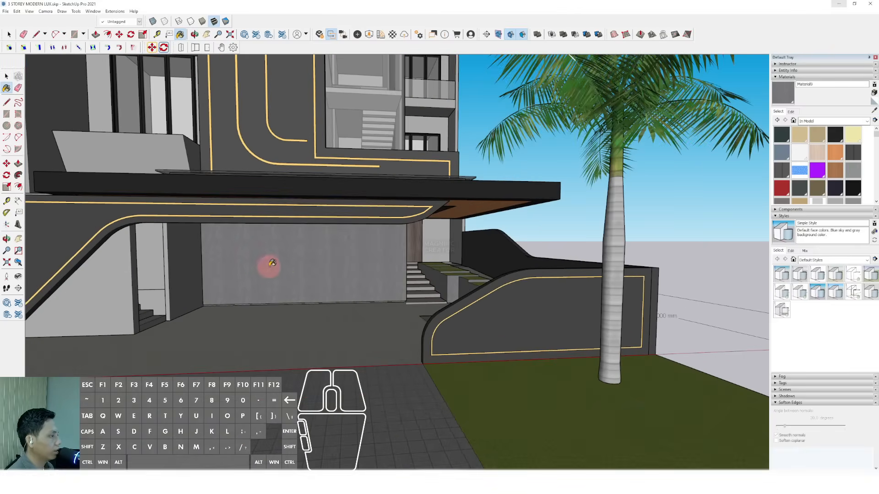
{"action": "scroll", "coordinate": [396, 267], "scroll_direction": "up", "scroll_amount": 3}
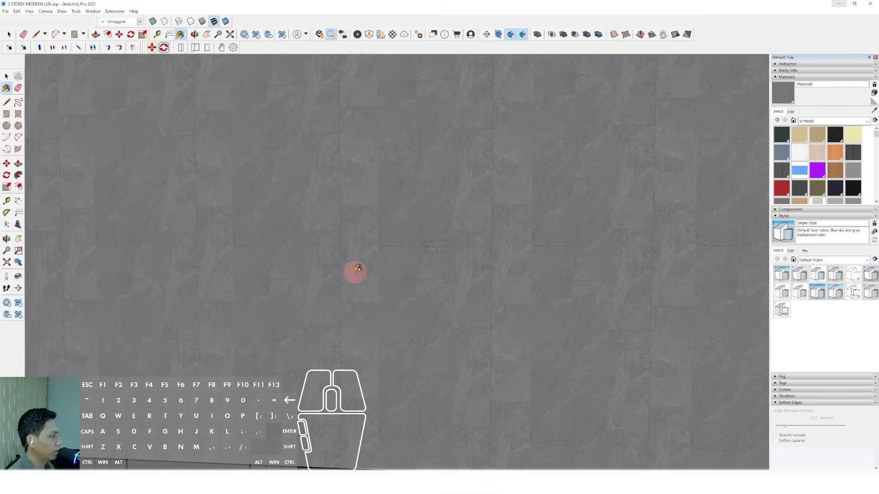
{"action": "scroll", "coordinate": [403, 283], "scroll_direction": "down", "scroll_amount": 10}
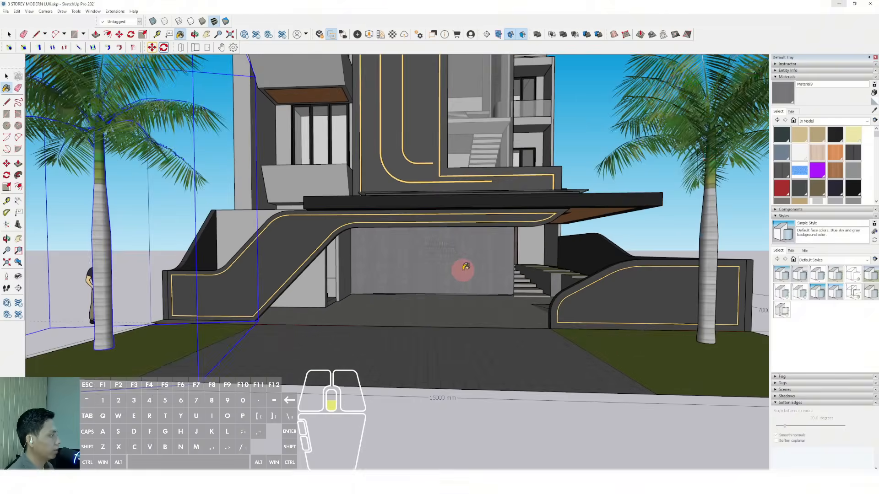
{"action": "mouse_move", "coordinate": [464, 265]}
{"action": "middle_mouse_down", "text": "shift"}
{"action": "mouse_move", "coordinate": [448, 307]}
{"action": "mouse_move", "coordinate": [439, 299]}
{"action": "middle_mouse_up", "text": "shift"}
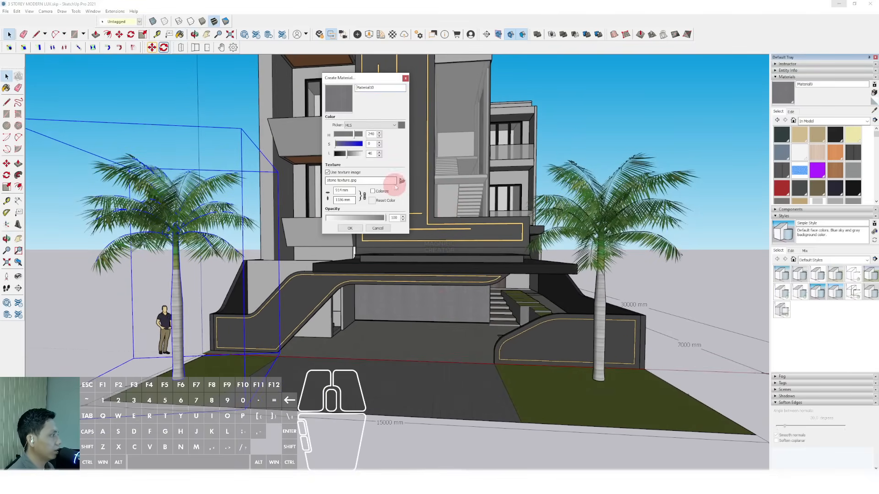
- Create a material from the sienna slate image in the Textures library and paint the carport's side walls with it
{"action": "left_click", "coordinate": [402, 181]}
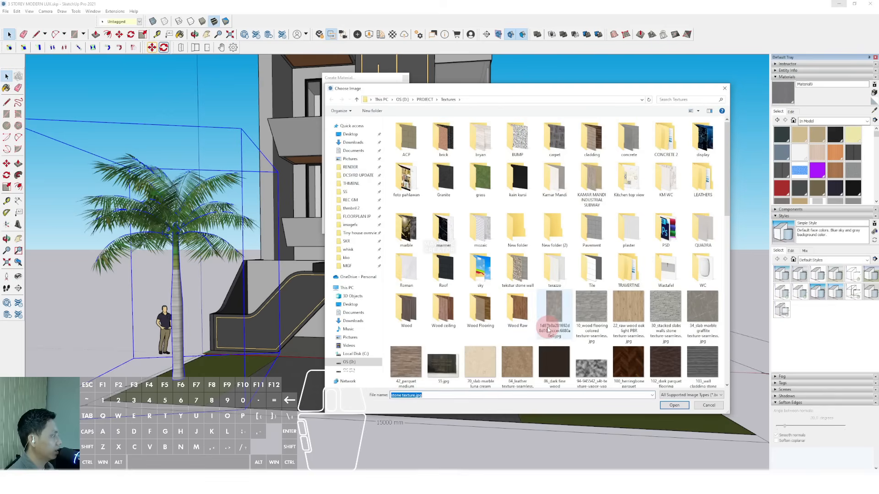
{"action": "scroll", "coordinate": [573, 346], "scroll_direction": "down", "scroll_amount": 10}
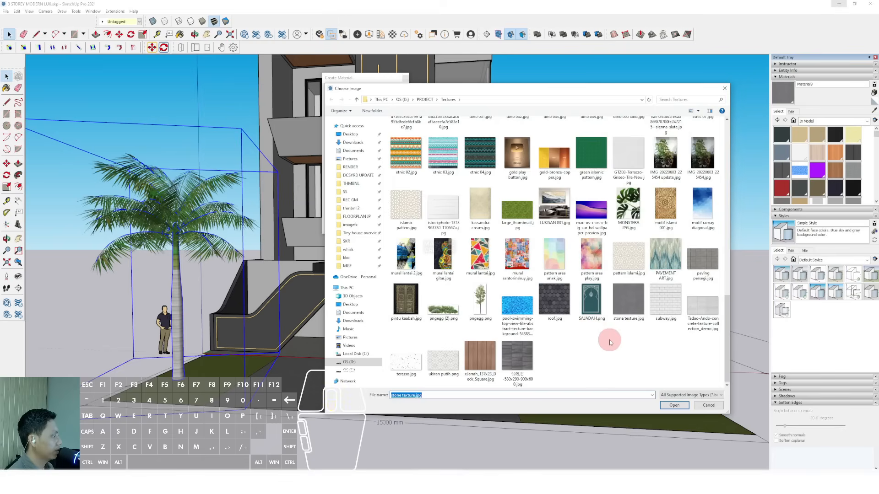
{"action": "scroll", "coordinate": [591, 343], "scroll_direction": "up", "scroll_amount": 3}
{"action": "double_click", "coordinate": [668, 268]}
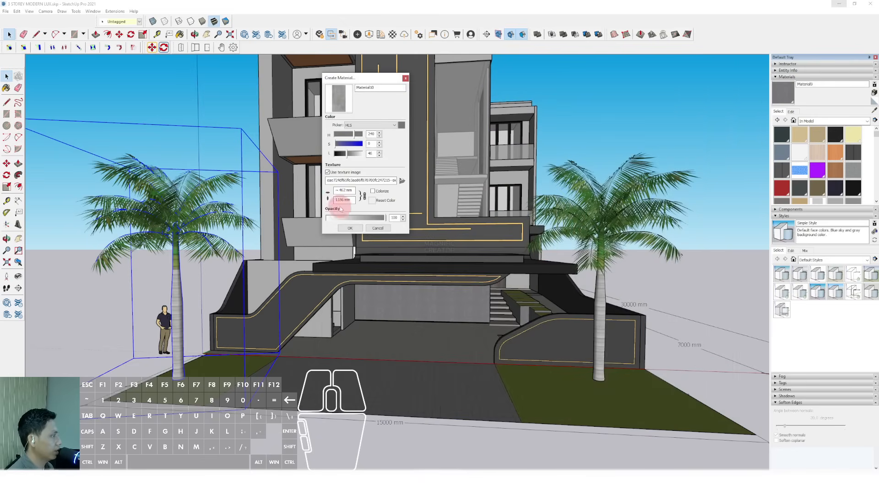
{"action": "left_click", "coordinate": [351, 229]}
{"action": "scroll", "coordinate": [334, 330], "scroll_direction": "up", "scroll_amount": 8}
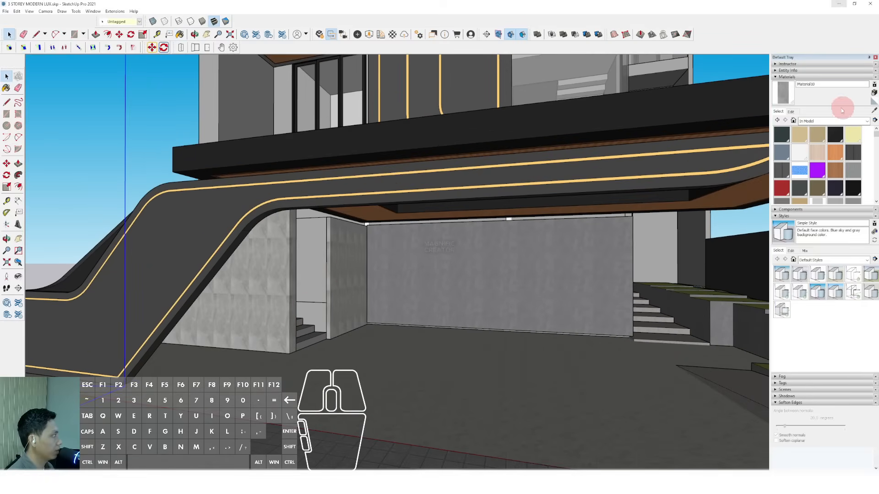
- Set the side-wall slate material's texture width to 5000 mm, and reduce it to 2000 mm
{"action": "left_click", "coordinate": [790, 112]}
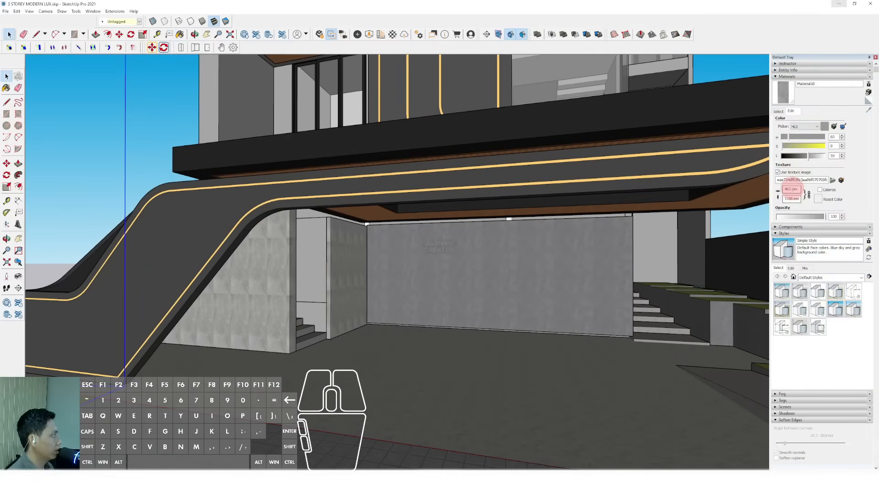
{"action": "type", "text": "5000"}
{"action": "key", "text": "Return"}
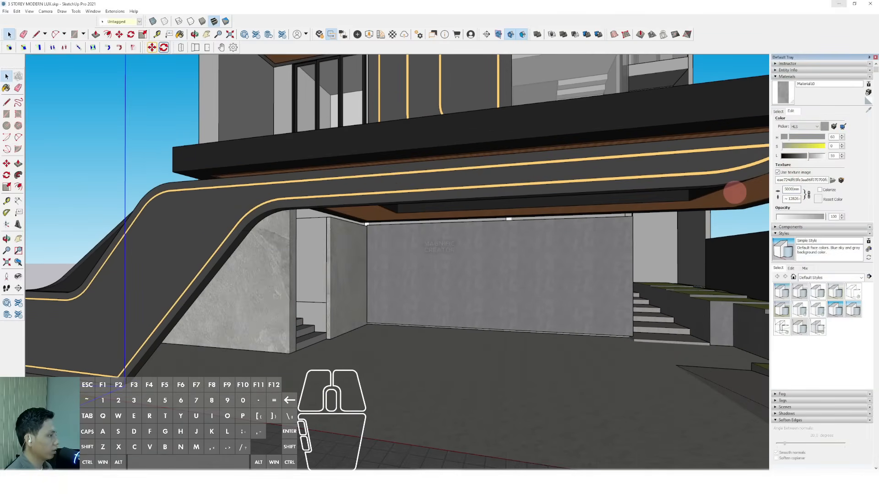
{"action": "middle_click_drag", "start_coordinate": [493, 281], "coordinate": [328, 291]}
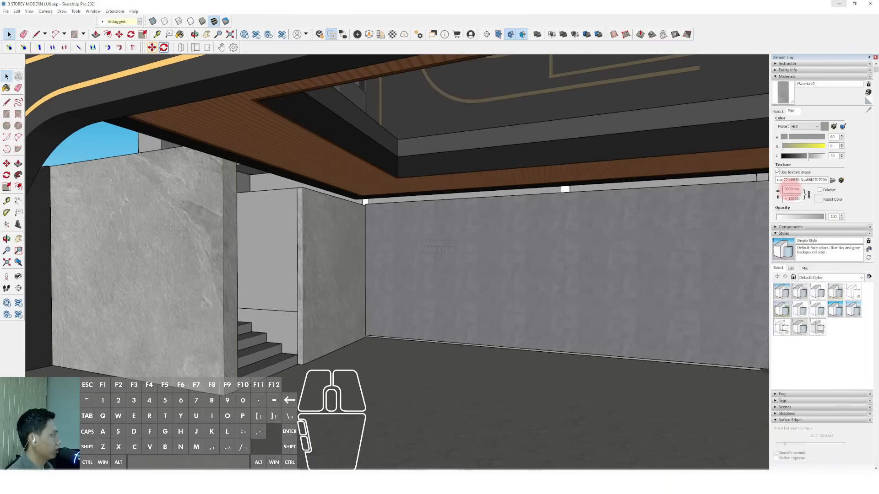
{"action": "type", "text": "2000"}
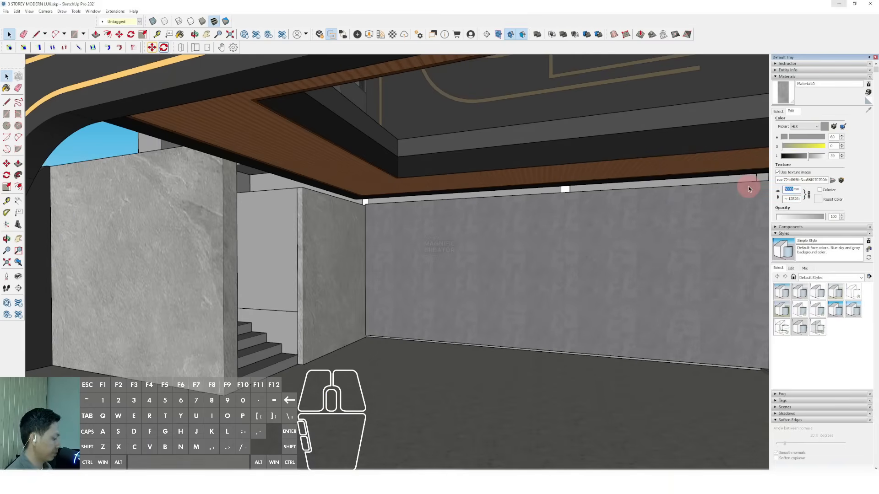
{"action": "key", "text": "Return"}
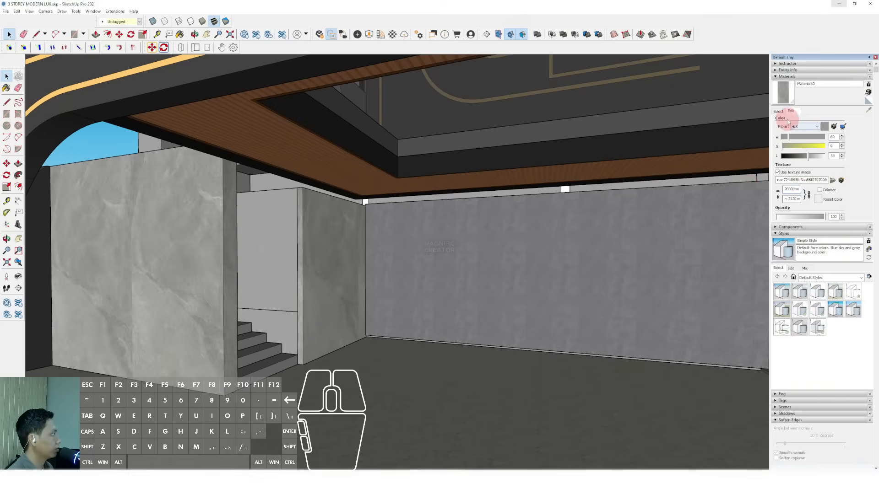
- Paint the stairwell wall faces beside the carport's inner steps with the slate material inside their group
{"action": "left_click", "coordinate": [780, 112]}
{"action": "middle_click_drag", "start_coordinate": [415, 247], "coordinate": [370, 250]}
{"action": "key", "text": "space"}
{"action": "double_click", "coordinate": [264, 262]}
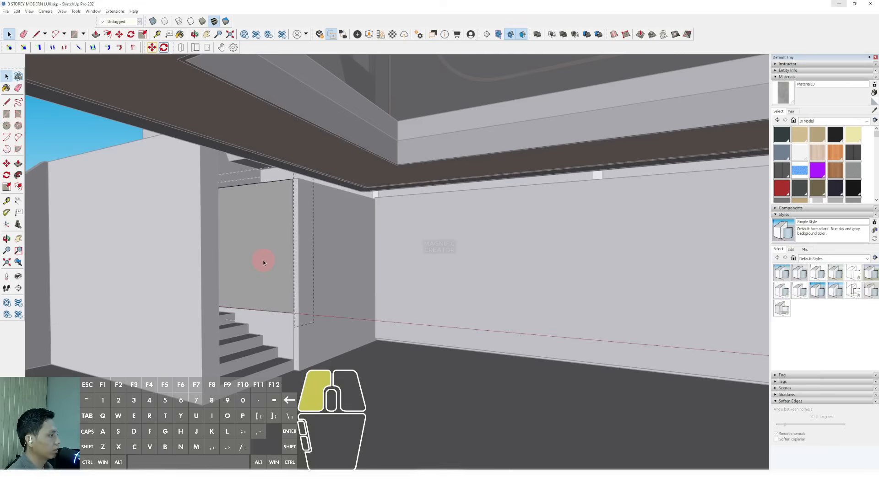
{"action": "left_click", "coordinate": [271, 236]}
{"action": "key", "text": "space"}
{"action": "left_click", "coordinate": [286, 326]}
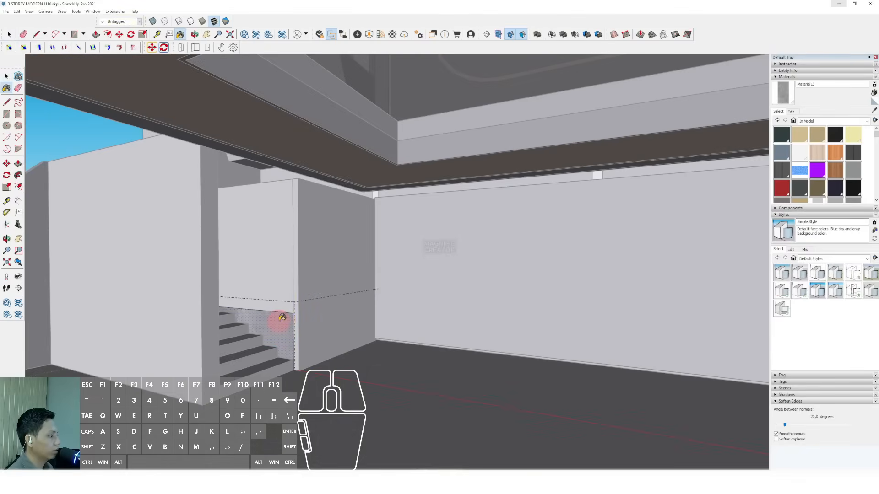
{"action": "key", "text": "space"}
{"action": "scroll", "coordinate": [331, 275], "scroll_direction": "down", "scroll_amount": 10}
{"action": "left_click", "coordinate": [208, 173]}
- Move the human scale figure from beside the house to the carport in front of the back wall
{"action": "mouse_move", "coordinate": [405, 328]}
{"action": "middle_mouse_down"}
{"action": "mouse_move", "coordinate": [485, 328]}
{"action": "mouse_move", "coordinate": [502, 293]}
{"action": "middle_mouse_up"}
{"action": "scroll", "coordinate": [476, 274], "scroll_direction": "down", "scroll_amount": 4}
{"action": "middle_click_drag", "start_coordinate": [457, 312], "coordinate": [458, 333]}
{"action": "scroll", "coordinate": [458, 350], "scroll_direction": "up", "scroll_amount": 3}
{"action": "middle_click_drag", "start_coordinate": [457, 356], "coordinate": [517, 302], "text": "shift"}
{"action": "scroll", "coordinate": [206, 328], "scroll_direction": "up", "scroll_amount": 1}
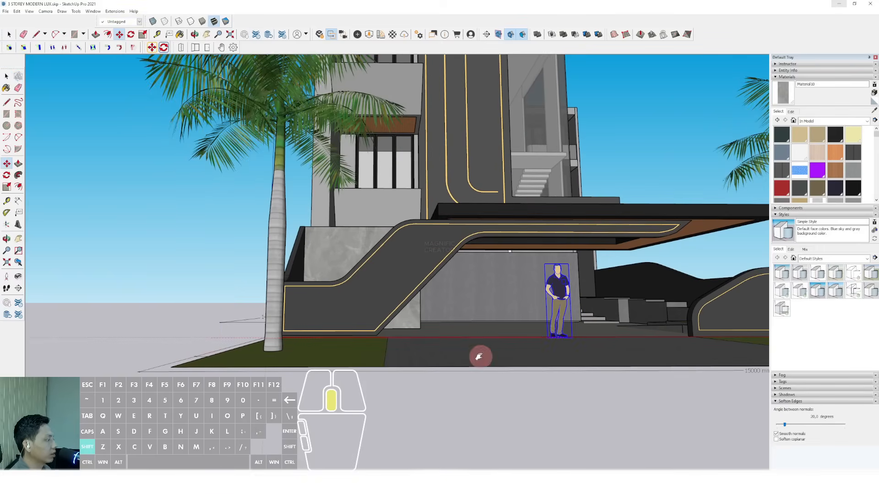
{"action": "middle_click_drag", "start_coordinate": [479, 357], "coordinate": [543, 328]}
{"action": "key", "text": "space"}
{"action": "scroll", "coordinate": [466, 324], "scroll_direction": "down", "scroll_amount": 5}
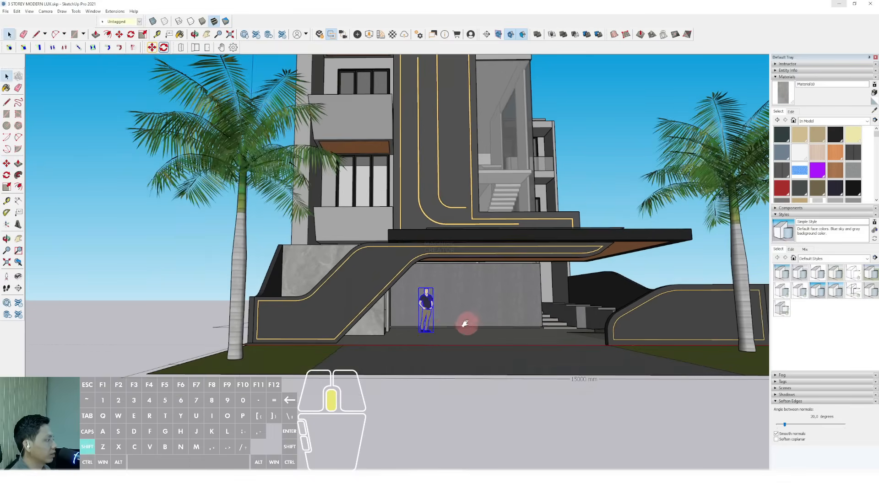
- Copy the glass railing from the set-back side balcony onto the front facade's upper balcony
{"action": "middle_click_drag", "start_coordinate": [460, 204], "coordinate": [415, 260]}
{"action": "scroll", "coordinate": [507, 195], "scroll_direction": "up", "scroll_amount": 8}
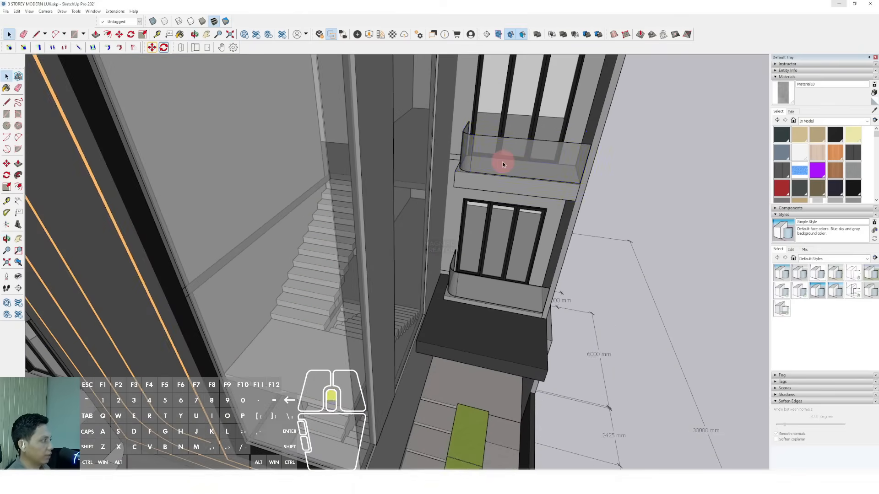
{"action": "key", "text": "m"}
{"action": "scroll", "coordinate": [614, 206], "scroll_direction": "down", "scroll_amount": 8}
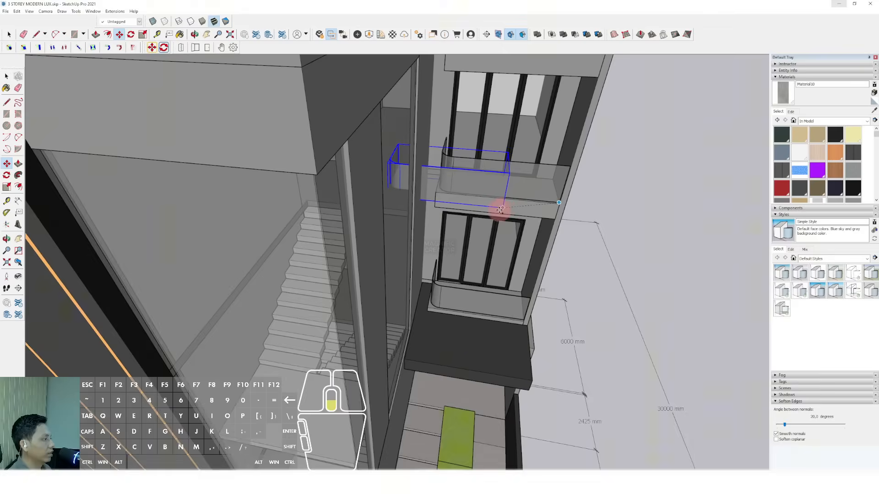
{"action": "middle_click_drag", "start_coordinate": [500, 210], "coordinate": [316, 265]}
{"action": "scroll", "coordinate": [397, 292], "scroll_direction": "up", "scroll_amount": 5}
{"action": "middle_click_drag", "start_coordinate": [350, 287], "coordinate": [363, 256]}
{"action": "scroll", "coordinate": [362, 259], "scroll_direction": "up", "scroll_amount": 2}
{"action": "key", "text": "m"}
{"action": "left_click", "coordinate": [350, 263]}
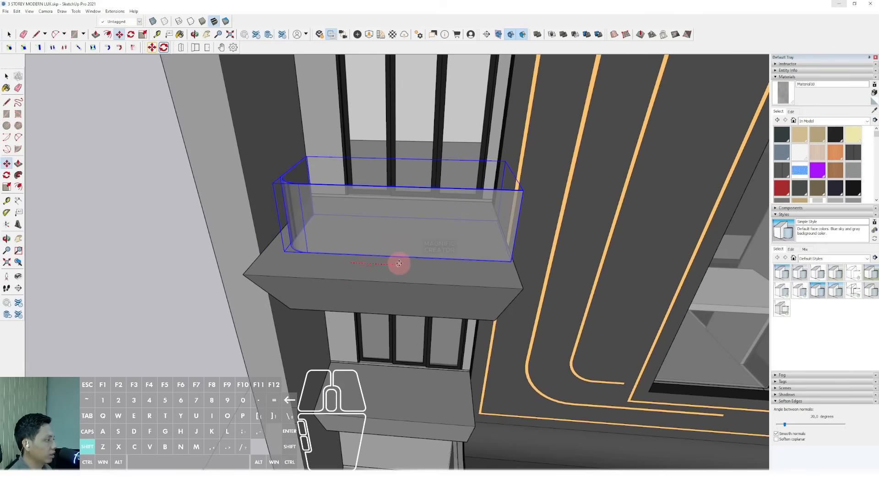
- Flip the copied railing along the group's red axis and shift it into place on the front balcony slab
{"action": "right_click", "coordinate": [375, 240]}
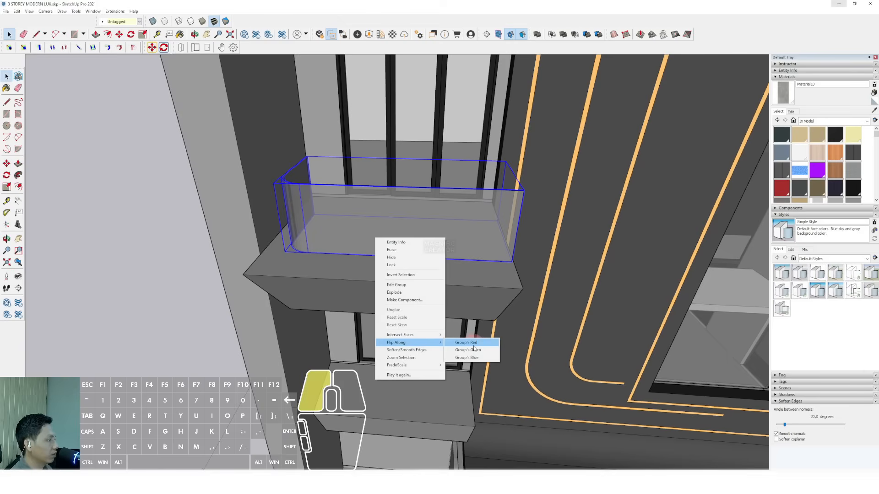
{"action": "left_click", "coordinate": [466, 343]}
{"action": "middle_click_drag", "start_coordinate": [255, 225], "coordinate": [292, 293]}
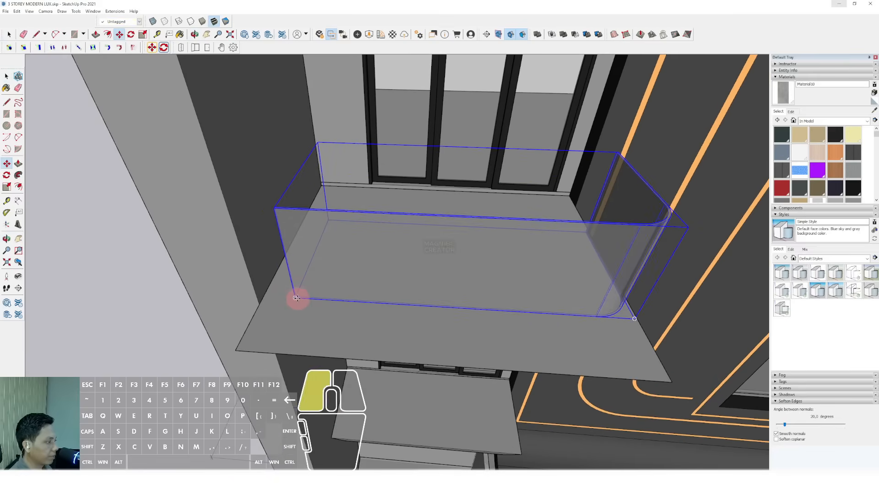
{"action": "left_click_drag", "start_coordinate": [296, 298], "coordinate": [260, 293]}
{"action": "middle_click_drag", "start_coordinate": [420, 297], "coordinate": [389, 145]}
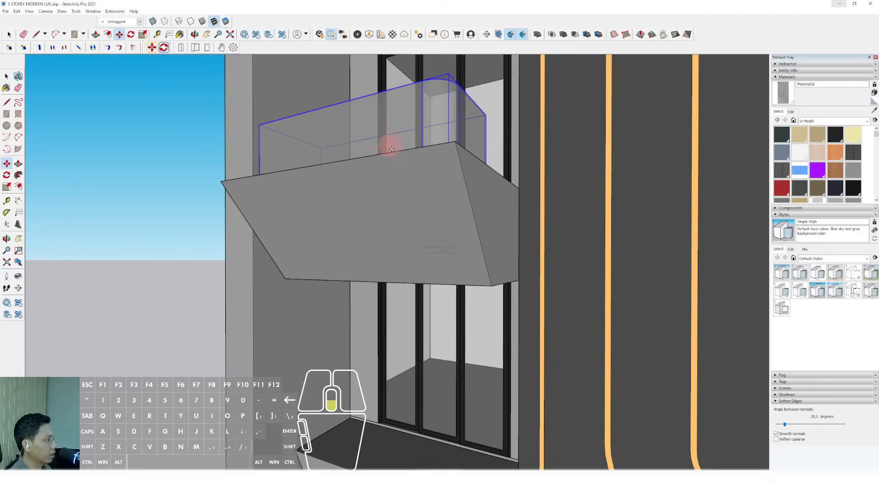
{"action": "scroll", "coordinate": [388, 145], "scroll_direction": "down", "scroll_amount": 1}
{"action": "middle_click_drag", "start_coordinate": [383, 227], "coordinate": [327, 302]}
- Extend the copied railing's side panel toward the house wall with Push/Pull inside its group
{"action": "key", "text": "space"}
{"action": "scroll", "coordinate": [400, 222], "scroll_direction": "up", "scroll_amount": 2}
{"action": "left_click_drag", "start_coordinate": [426, 137], "coordinate": [453, 243]}
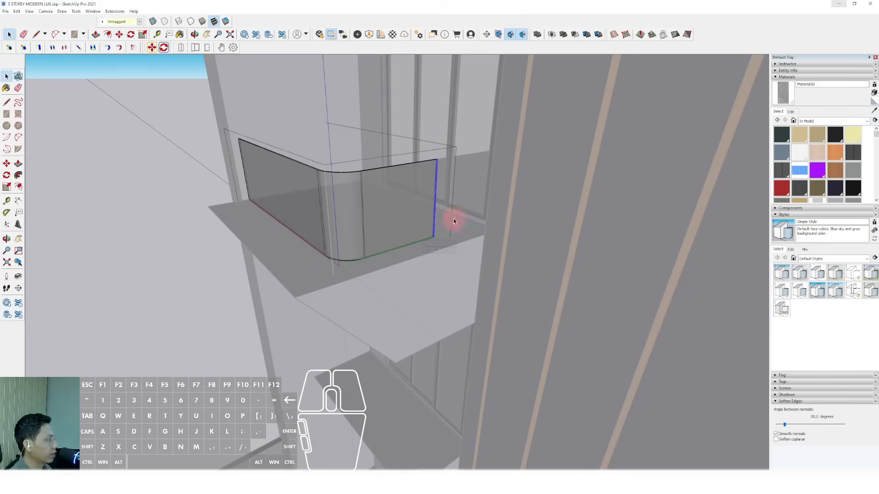
{"action": "middle_click_drag", "start_coordinate": [436, 189], "coordinate": [539, 166]}
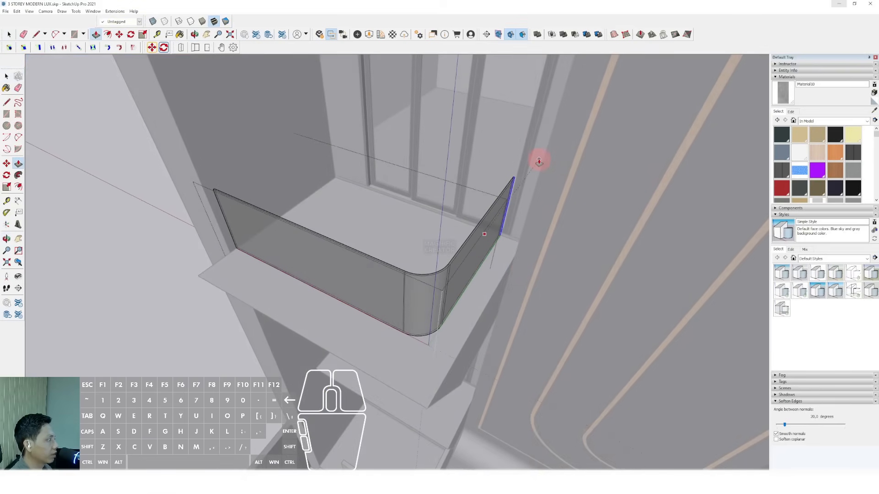
{"action": "scroll", "coordinate": [514, 185], "scroll_direction": "down", "scroll_amount": 1}
{"action": "left_click", "coordinate": [493, 254]}
{"action": "left_click", "coordinate": [471, 243]}
{"action": "scroll", "coordinate": [470, 243], "scroll_direction": "up", "scroll_amount": 2}
{"action": "middle_click_drag", "start_coordinate": [553, 254], "coordinate": [442, 253]}
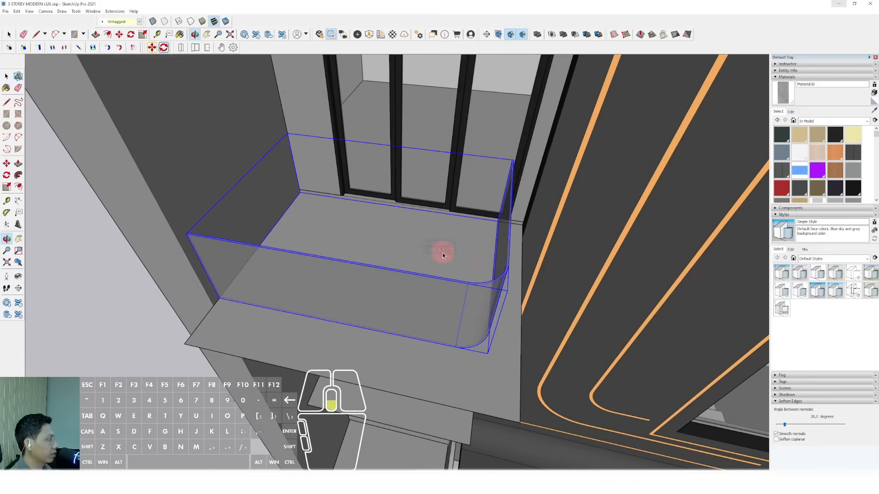
- Lengthen the copied railing's front panel by moving its curved corner and side panel toward the facade wall inside its group
{"action": "scroll", "coordinate": [442, 253], "scroll_direction": "down", "scroll_amount": 2}
{"action": "double_click", "coordinate": [445, 299]}
{"action": "left_click", "coordinate": [445, 301]}
{"action": "middle_click_drag", "start_coordinate": [577, 419], "coordinate": [476, 236]}
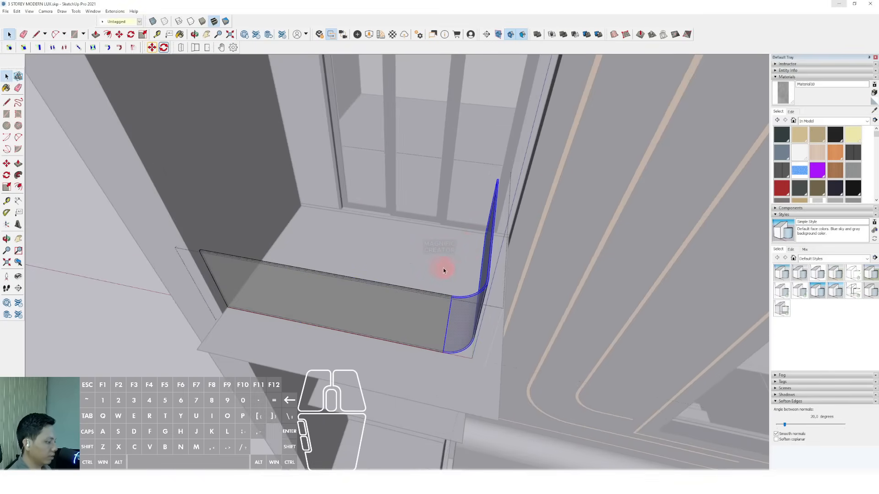
{"action": "key", "text": "Escape"}
{"action": "key", "text": "m"}
{"action": "triple_click", "coordinate": [426, 311]}
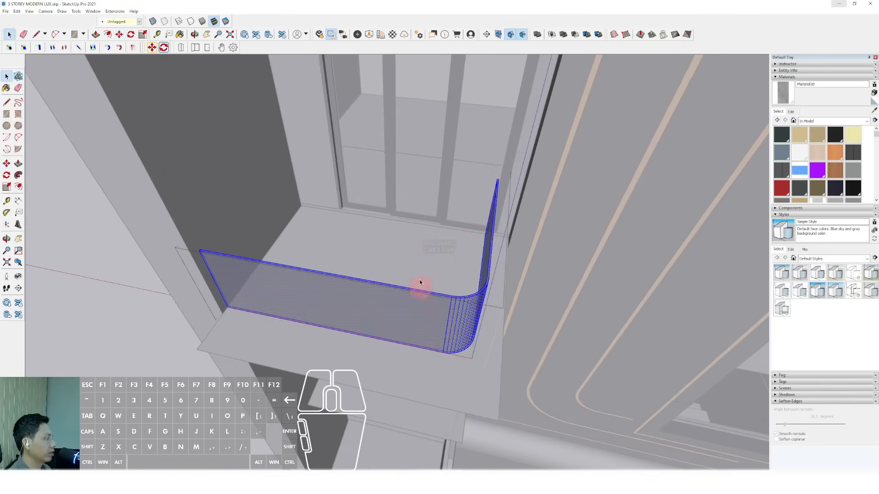
{"action": "left_click_drag", "start_coordinate": [394, 128], "coordinate": [584, 396]}
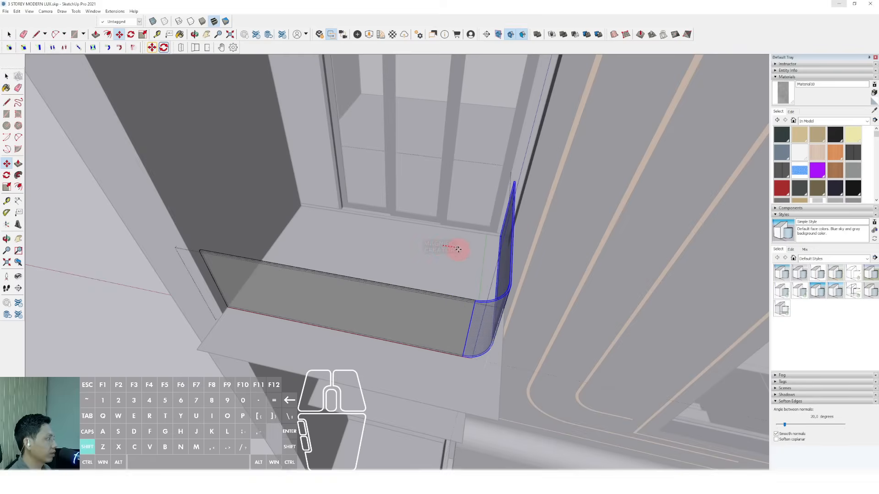
{"action": "key", "text": "space"}
{"action": "middle_click_drag", "start_coordinate": [456, 250], "coordinate": [608, 278]}
{"action": "middle_click_drag", "start_coordinate": [460, 360], "coordinate": [243, 184]}
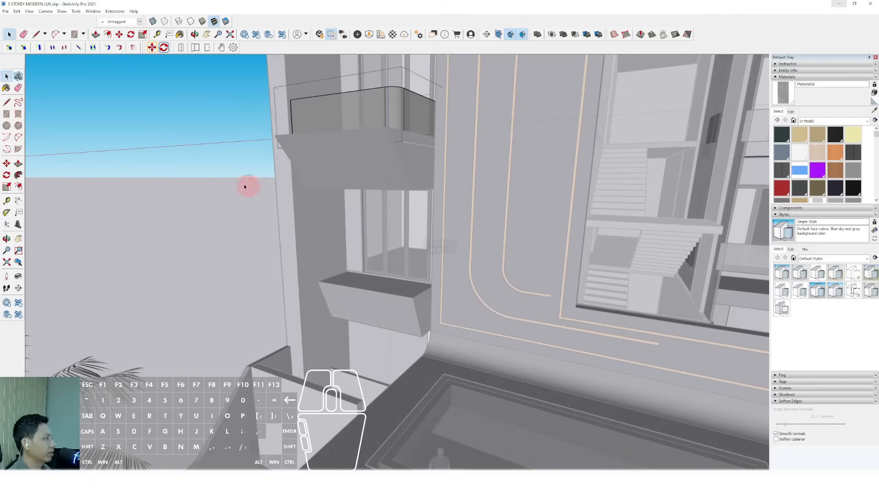
{"action": "left_click", "coordinate": [243, 184]}
- Copy the upper balcony's glass railing straight down to the lower balcony of the front facade
{"action": "left_click", "coordinate": [347, 106]}
{"action": "scroll", "coordinate": [386, 139], "scroll_direction": "up", "scroll_amount": 3}
{"action": "mouse_move", "coordinate": [386, 140]}
{"action": "middle_mouse_down", "text": "shift"}
{"action": "mouse_move", "coordinate": [383, 152]}
{"action": "mouse_move", "coordinate": [392, 124]}
{"action": "middle_mouse_up", "text": "shift"}
{"action": "scroll", "coordinate": [394, 124], "scroll_direction": "up", "scroll_amount": 1}
{"action": "key", "text": "m"}
{"action": "key", "text": "ctrl"}
{"action": "left_click", "coordinate": [398, 119]}
{"action": "scroll", "coordinate": [395, 132], "scroll_direction": "down", "scroll_amount": 2}
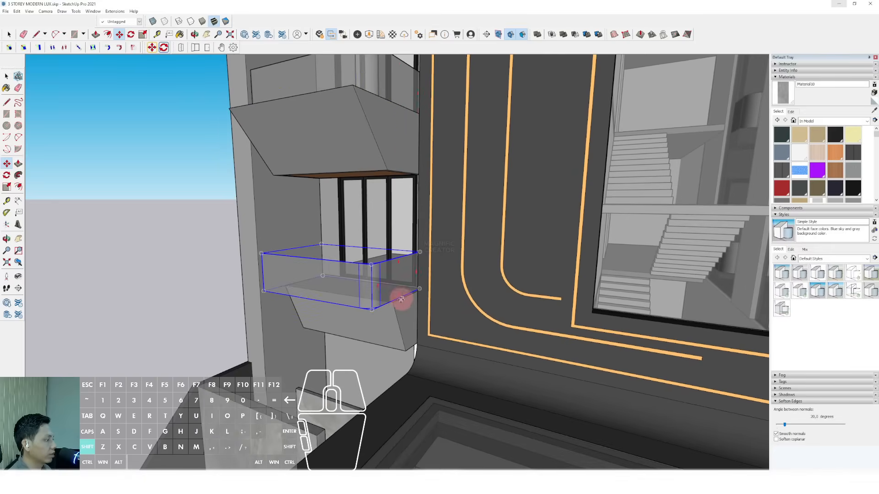
- Shift the lower railing's front panel and curved corner along the green axis inside its group to fit the smaller slab
{"action": "middle_click_drag", "start_coordinate": [401, 299], "coordinate": [283, 296]}
{"action": "key", "text": "space"}
{"action": "triple_click", "coordinate": [279, 283]}
{"action": "middle_click_drag", "start_coordinate": [355, 346], "coordinate": [186, 245]}
{"action": "key", "text": "m"}
{"action": "key", "text": "shift"}
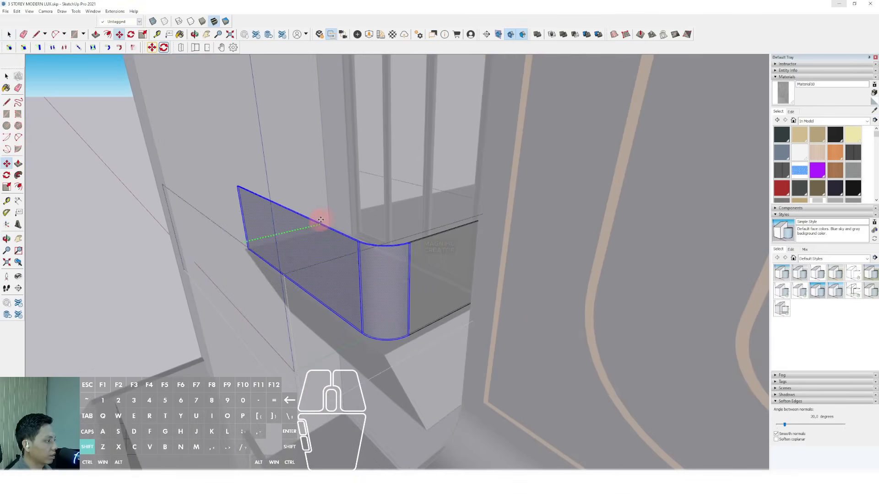
{"action": "left_click", "coordinate": [324, 223]}
{"action": "key", "text": "space"}
{"action": "middle_click_drag", "start_coordinate": [323, 224], "coordinate": [436, 180]}
{"action": "scroll", "coordinate": [394, 196], "scroll_direction": "down", "scroll_amount": 3}
{"action": "left_click", "coordinate": [220, 232]}
{"action": "middle_click_drag", "start_coordinate": [221, 230], "coordinate": [359, 224]}
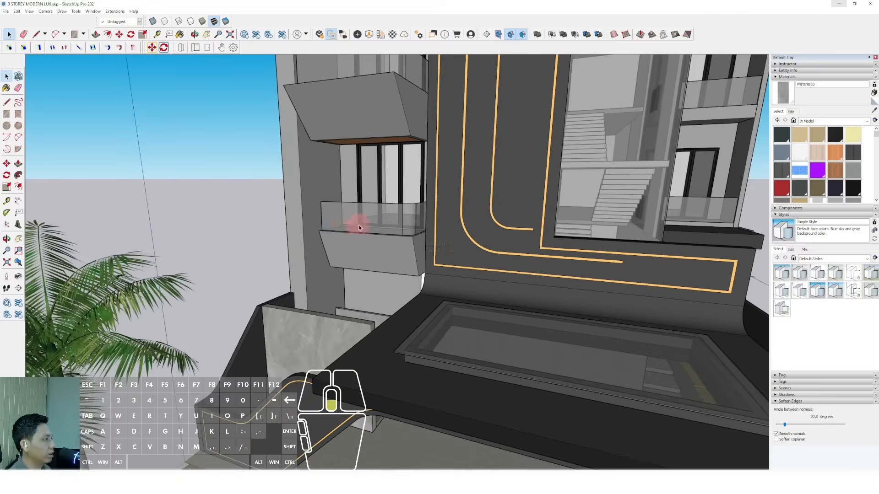
- Examine the whole exterior from the front and both sides, checking the balcony railings on the facade
{"action": "scroll", "coordinate": [404, 193], "scroll_direction": "down", "scroll_amount": 8}
{"action": "scroll", "coordinate": [416, 266], "scroll_direction": "up", "scroll_amount": 2}
{"action": "middle_click_drag", "start_coordinate": [415, 265], "coordinate": [272, 379]}
{"action": "key", "text": "shift"}
{"action": "scroll", "coordinate": [428, 280], "scroll_direction": "up", "scroll_amount": 2}
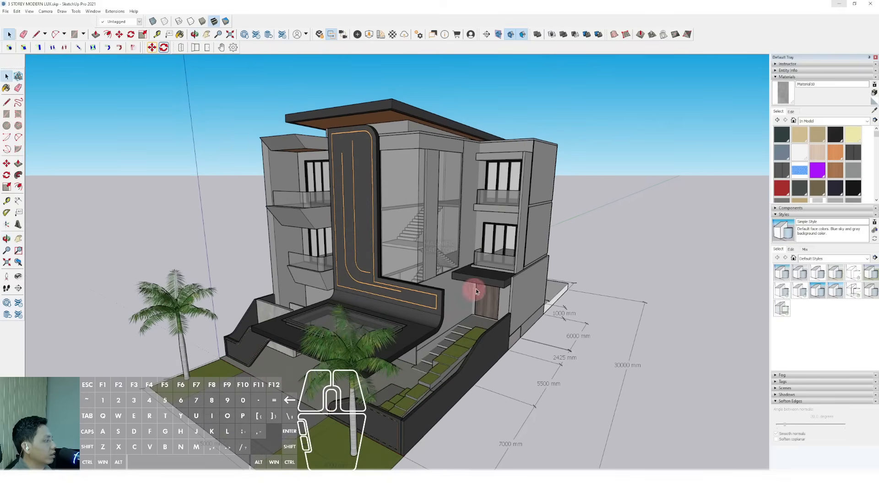
{"action": "middle_click_drag", "start_coordinate": [476, 292], "coordinate": [449, 214]}
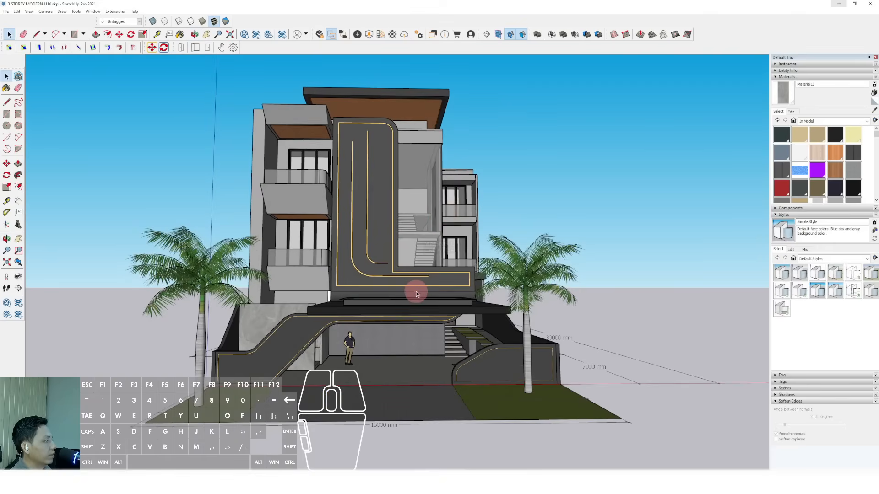
{"action": "scroll", "coordinate": [413, 294], "scroll_direction": "up", "scroll_amount": 5}
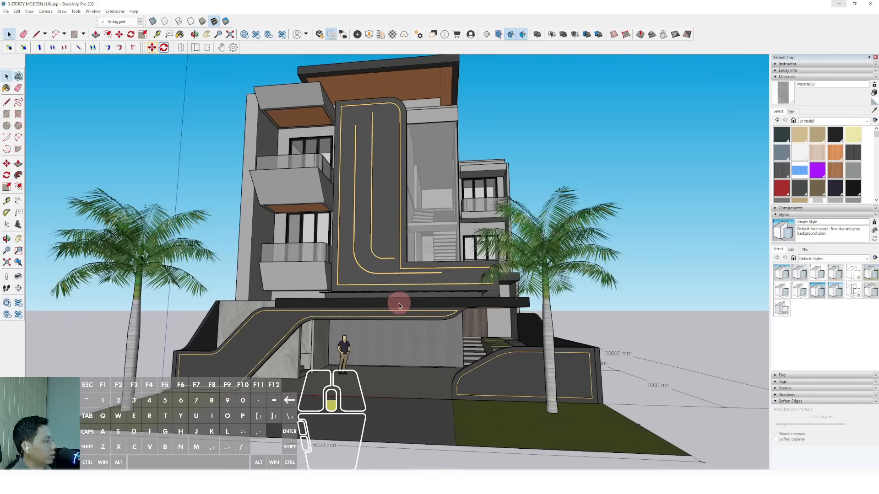
{"action": "middle_click_drag", "start_coordinate": [400, 303], "coordinate": [363, 328]}
{"action": "scroll", "coordinate": [380, 304], "scroll_direction": "down", "scroll_amount": 1}
{"action": "scroll", "coordinate": [432, 187], "scroll_direction": "down", "scroll_amount": 2}
{"action": "middle_click_drag", "start_coordinate": [432, 188], "coordinate": [197, 300]}
{"action": "middle_click_drag", "start_coordinate": [314, 307], "coordinate": [394, 225]}
{"action": "scroll", "coordinate": [393, 226], "scroll_direction": "down", "scroll_amount": 3}
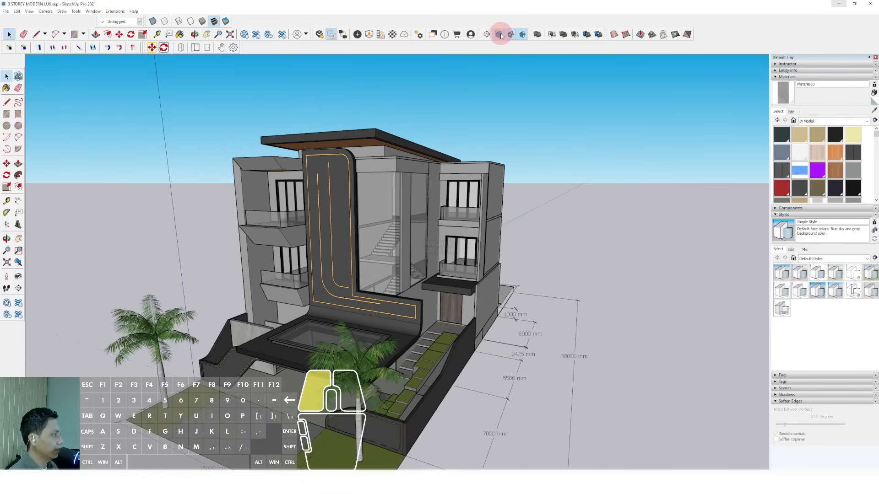
- Place a horizontal section plane on the roof and lower it to cut through the ground-floor walls
{"action": "middle_click_drag", "start_coordinate": [472, 123], "coordinate": [493, 140]}
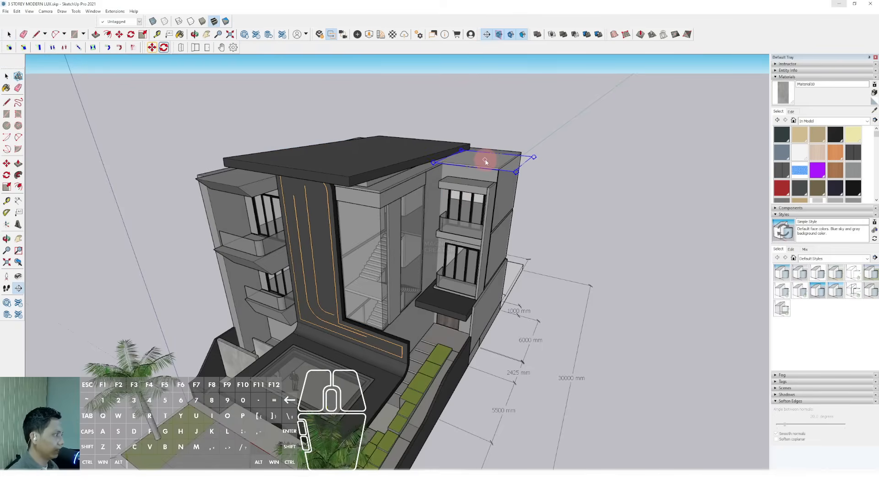
{"action": "left_click", "coordinate": [486, 161]}
{"action": "left_click", "coordinate": [500, 255]}
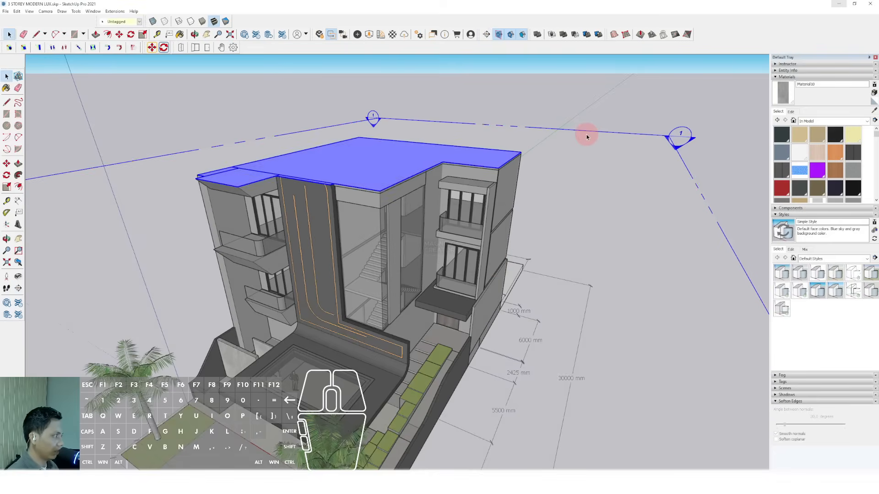
{"action": "left_click_drag", "start_coordinate": [595, 157], "coordinate": [571, 234]}
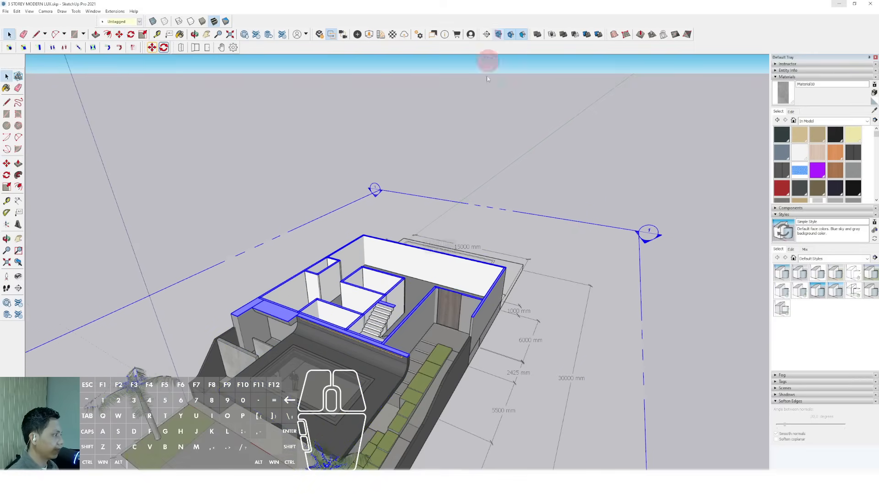
- Draw a rectangle on the ground floor between the lower stair flight and the adjacent wall, inside the floor's group
{"action": "middle_click_drag", "start_coordinate": [419, 297], "coordinate": [303, 264]}
{"action": "scroll", "coordinate": [303, 265], "scroll_direction": "up", "scroll_amount": 6}
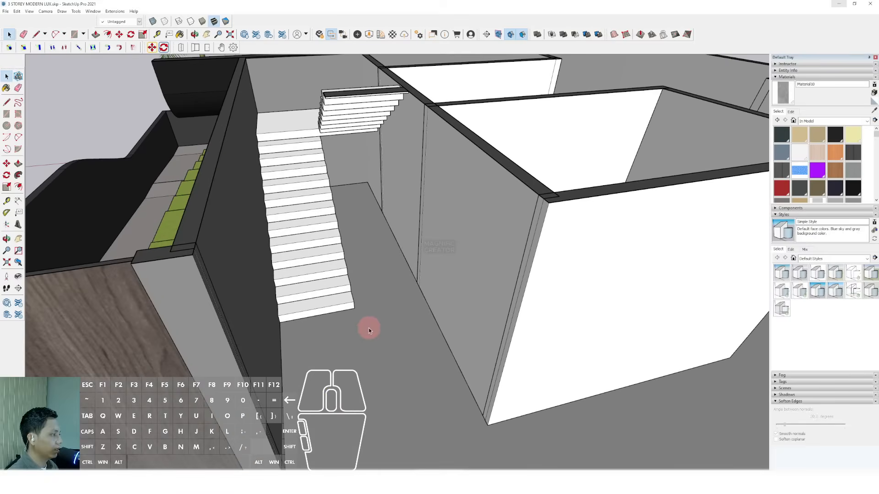
{"action": "mouse_move", "coordinate": [359, 324]}
{"action": "middle_mouse_down"}
{"action": "mouse_move", "coordinate": [308, 373]}
{"action": "mouse_move", "coordinate": [329, 330]}
{"action": "mouse_move", "coordinate": [335, 336]}
{"action": "middle_mouse_up"}
{"action": "double_click", "coordinate": [320, 356]}
{"action": "left_click", "coordinate": [321, 356]}
{"action": "scroll", "coordinate": [321, 354], "scroll_direction": "up", "scroll_amount": 3}
{"action": "key", "text": "r"}
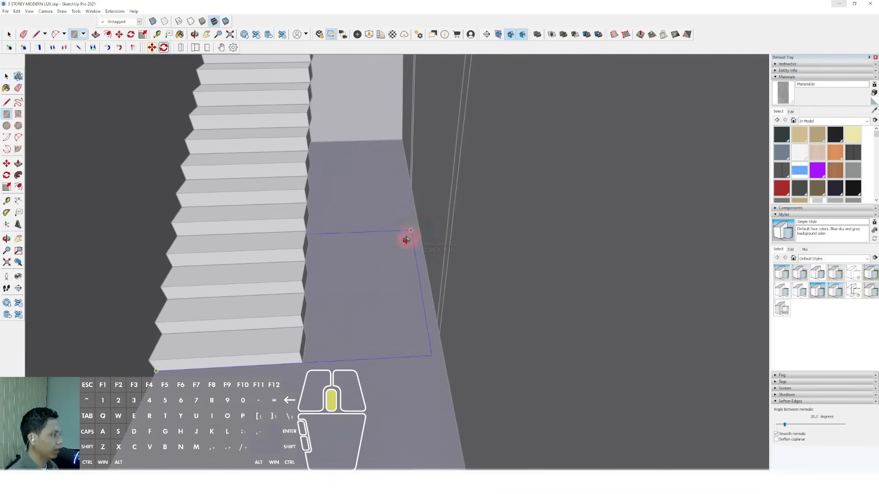
{"action": "mouse_move", "coordinate": [406, 240]}
{"action": "middle_mouse_down"}
{"action": "mouse_move", "coordinate": [410, 158]}
{"action": "mouse_move", "coordinate": [399, 127]}
{"action": "mouse_move", "coordinate": [427, 185]}
{"action": "middle_mouse_up"}
{"action": "key", "text": "space"}
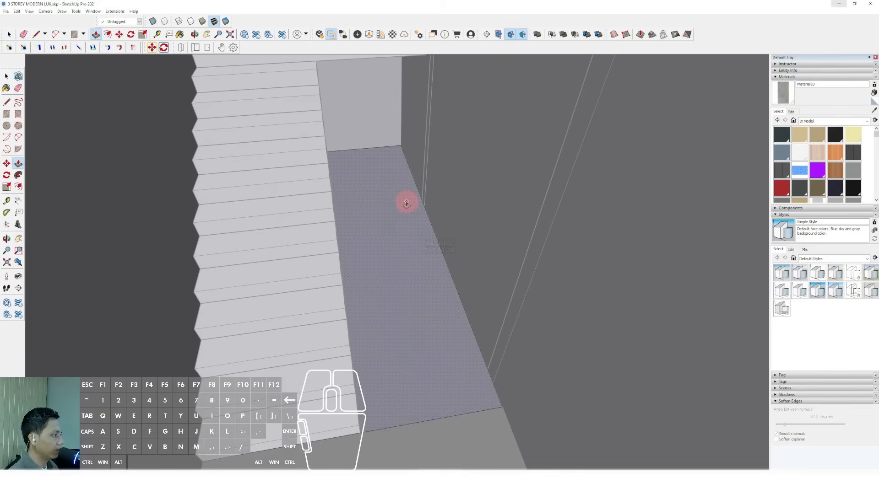
- Push the rectangle beside the stairs down into the floor to form a shallow recess
{"action": "left_click_drag", "start_coordinate": [407, 203], "coordinate": [406, 220]}
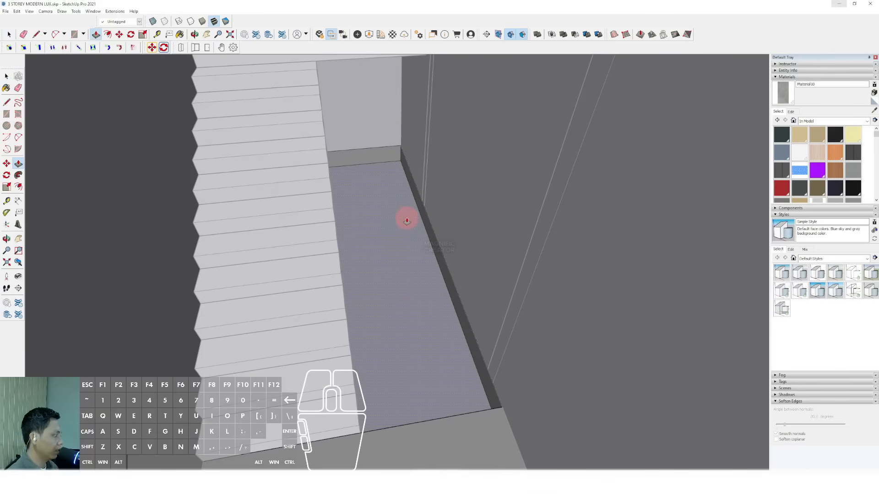
{"action": "key", "text": "space"}
{"action": "scroll", "coordinate": [386, 280], "scroll_direction": "down", "scroll_amount": 8}
{"action": "left_click", "coordinate": [196, 120]}
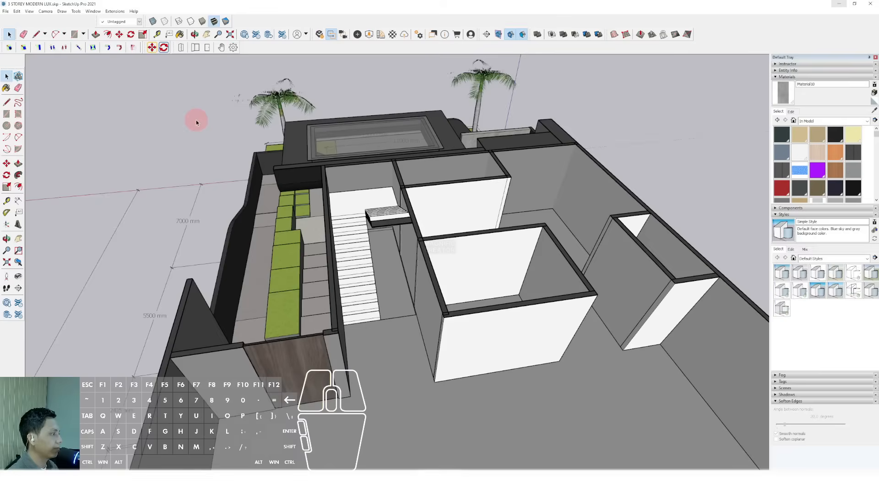
- Copy the back bottom edge of the recess forward along the green axis to divide the recess floor
{"action": "scroll", "coordinate": [378, 211], "scroll_direction": "up", "scroll_amount": 6}
{"action": "scroll", "coordinate": [378, 211], "scroll_direction": "up", "scroll_amount": 5}
{"action": "double_click", "coordinate": [274, 230]}
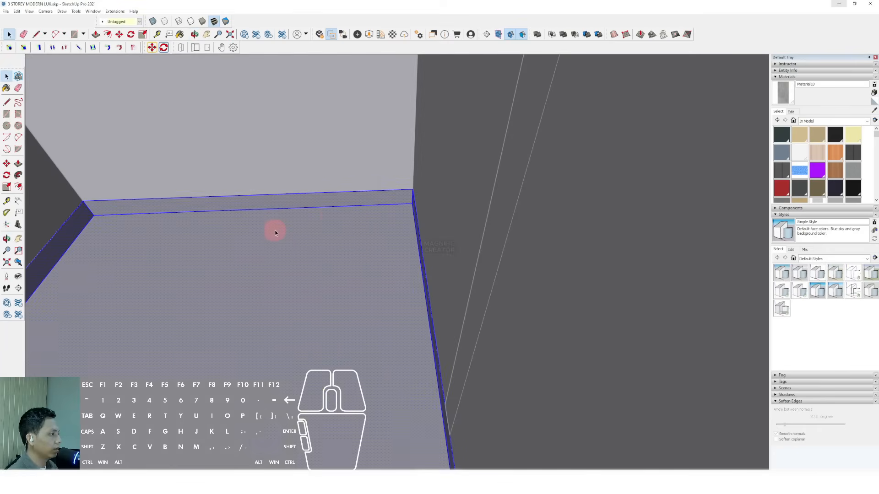
{"action": "left_click", "coordinate": [343, 209]}
{"action": "middle_click_drag", "start_coordinate": [343, 208], "coordinate": [355, 236]}
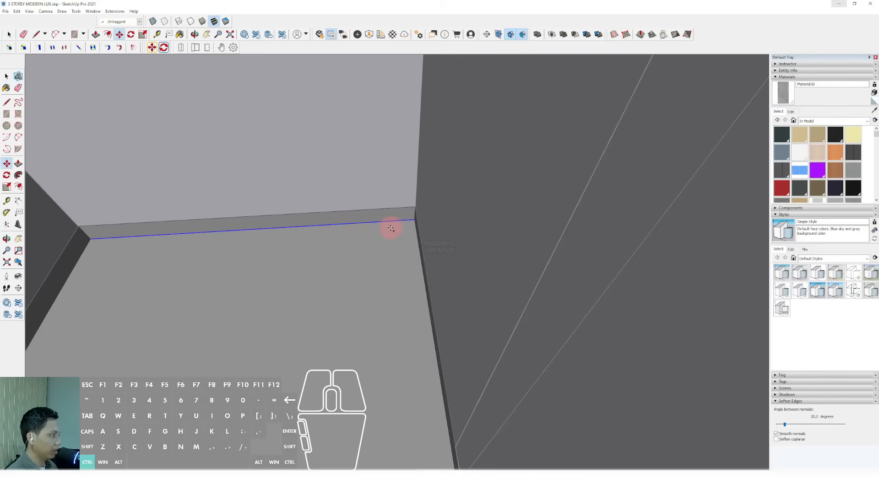
{"action": "scroll", "coordinate": [393, 250], "scroll_direction": "down", "scroll_amount": 2}
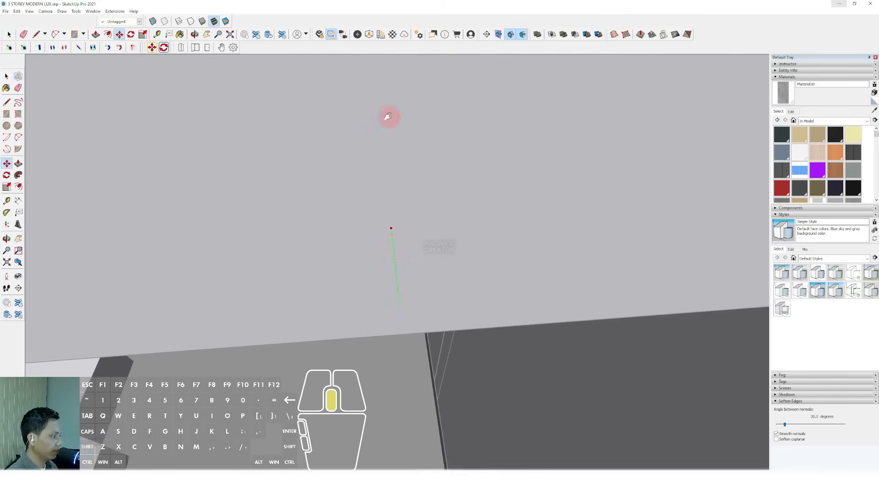
{"action": "middle_click_drag", "start_coordinate": [388, 117], "coordinate": [381, 275]}
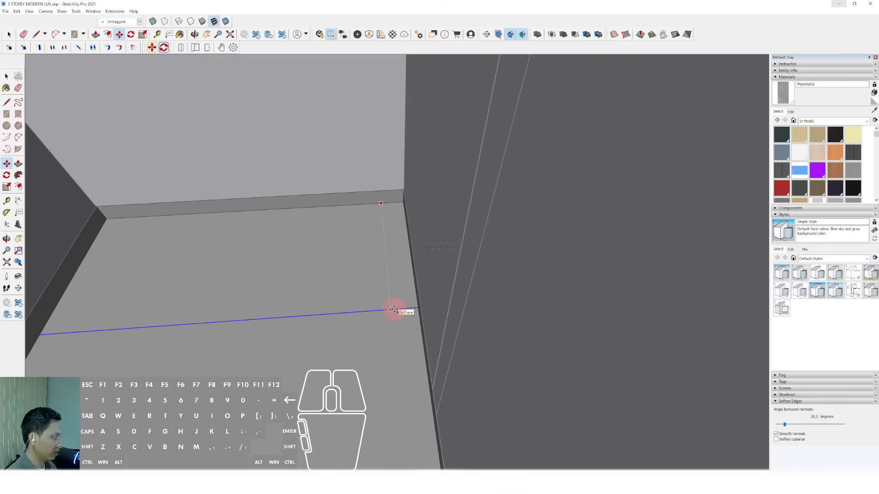
{"action": "key", "text": "space"}
- Reposition the copied dividing edge along the green axis of the recess floor, near the upper stair flight
{"action": "middle_click_drag", "start_coordinate": [394, 309], "coordinate": [368, 261]}
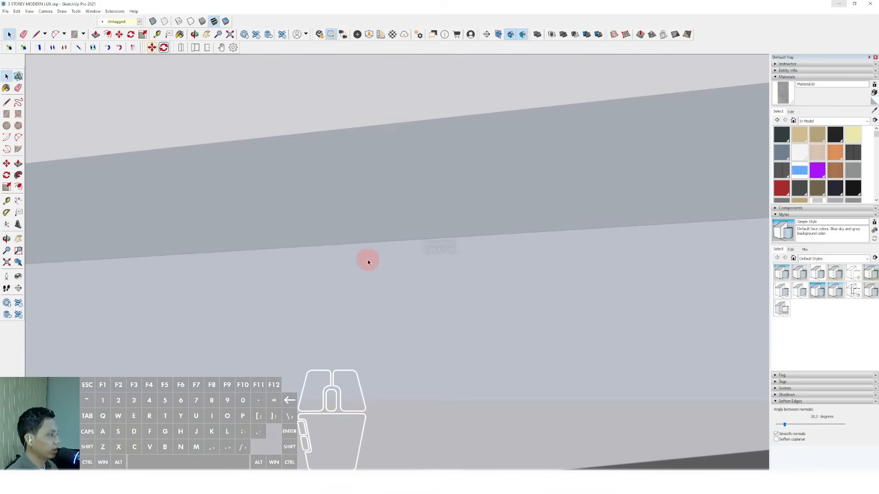
{"action": "middle_click_drag", "start_coordinate": [589, 33], "coordinate": [589, 23], "text": "shift"}
{"action": "scroll", "coordinate": [522, 221], "scroll_direction": "down", "scroll_amount": 3}
{"action": "mouse_move", "coordinate": [498, 433]}
{"action": "middle_mouse_down", "text": "shift"}
{"action": "mouse_move", "coordinate": [498, 202]}
{"action": "mouse_move", "coordinate": [432, 218]}
{"action": "mouse_move", "coordinate": [465, 265]}
{"action": "mouse_move", "coordinate": [463, 210]}
{"action": "mouse_move", "coordinate": [391, 249]}
{"action": "mouse_move", "coordinate": [545, 308]}
{"action": "middle_mouse_up", "text": "shift"}
{"action": "scroll", "coordinate": [360, 341], "scroll_direction": "up", "scroll_amount": 5}
{"action": "mouse_move", "coordinate": [329, 320]}
{"action": "middle_mouse_down"}
{"action": "mouse_move", "coordinate": [391, 308]}
{"action": "mouse_move", "coordinate": [410, 318]}
{"action": "middle_mouse_up"}
{"action": "scroll", "coordinate": [410, 318], "scroll_direction": "up", "scroll_amount": 2}
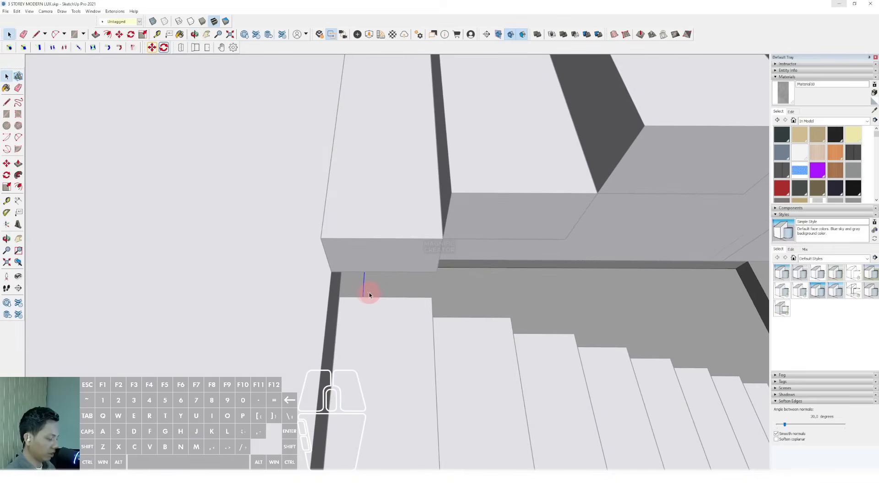
{"action": "key", "text": "m"}
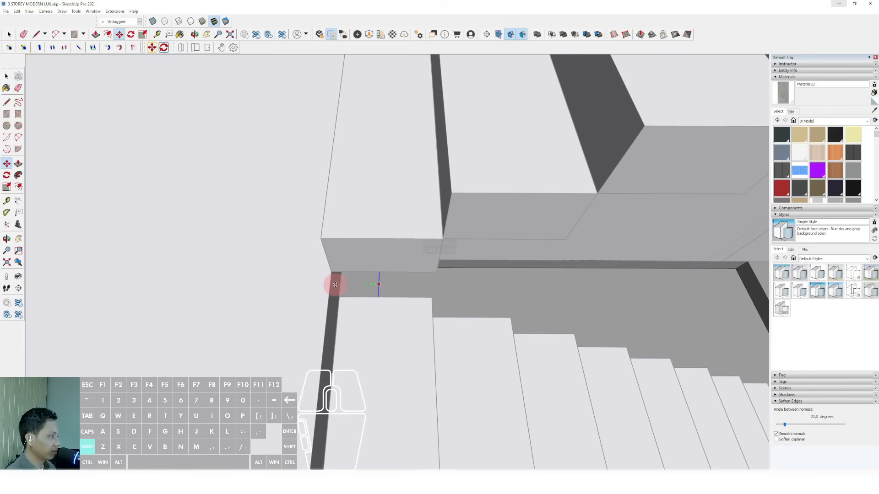
{"action": "key", "text": "space"}
{"action": "scroll", "coordinate": [331, 268], "scroll_direction": "down", "scroll_amount": 10}
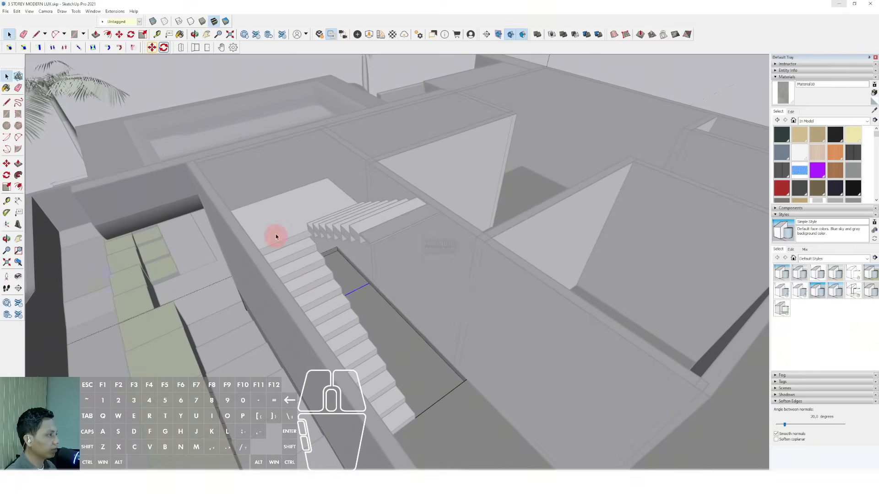
{"action": "left_click", "coordinate": [204, 81]}
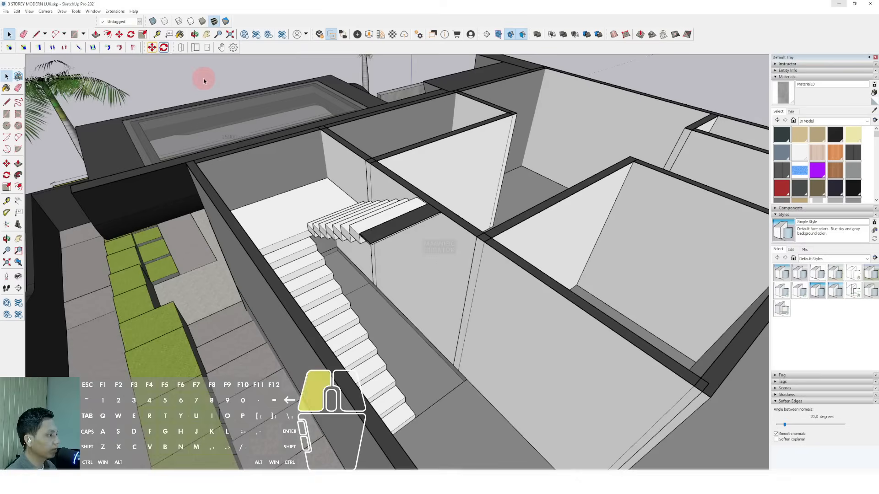
- Push the recess floor's back section, behind the dividing edge, slightly deeper with Push/Pull
{"action": "mouse_move", "coordinate": [275, 206]}
{"action": "middle_mouse_down"}
{"action": "mouse_move", "coordinate": [222, 232]}
{"action": "mouse_move", "coordinate": [247, 254]}
{"action": "mouse_move", "coordinate": [386, 319]}
{"action": "mouse_move", "coordinate": [319, 358]}
{"action": "mouse_move", "coordinate": [436, 355]}
{"action": "mouse_move", "coordinate": [271, 322]}
{"action": "mouse_move", "coordinate": [247, 293]}
{"action": "middle_mouse_up"}
{"action": "scroll", "coordinate": [220, 233], "scroll_direction": "up", "scroll_amount": 8}
{"action": "left_click", "coordinate": [6, 88]}
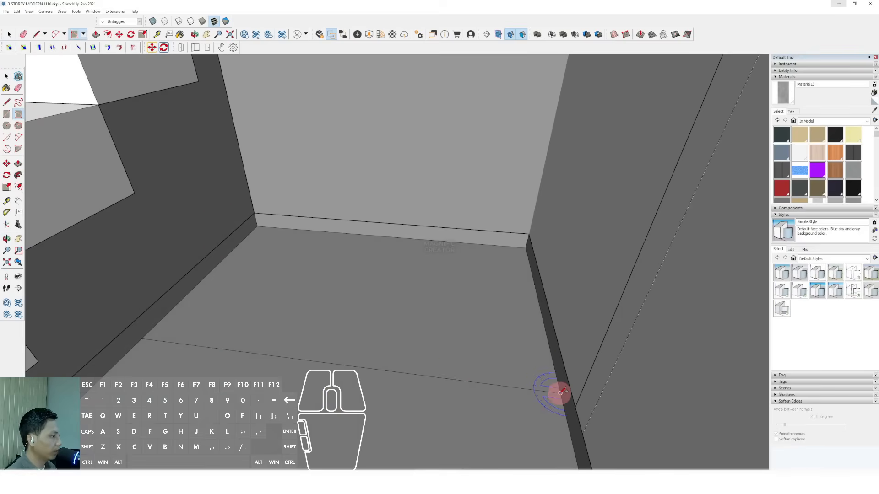
{"action": "key", "text": "space"}
{"action": "left_click", "coordinate": [380, 287]}
{"action": "key", "text": "p"}
{"action": "left_click", "coordinate": [402, 272]}
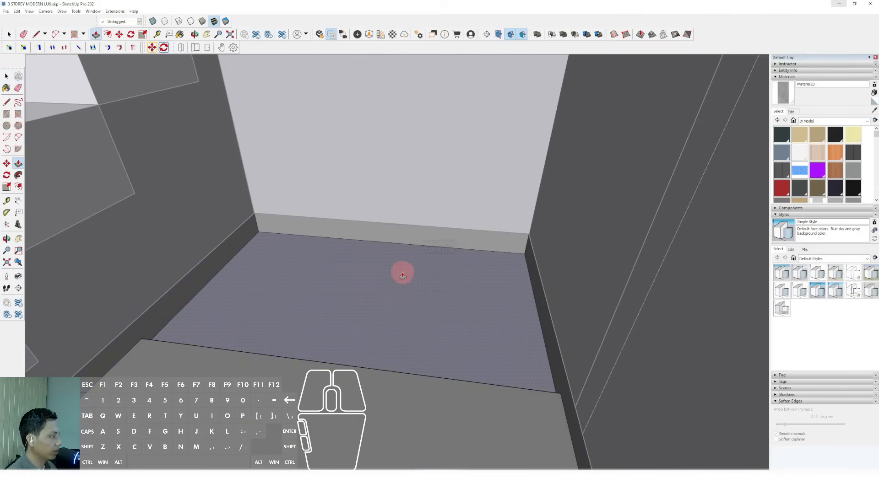
{"action": "key", "text": "space"}
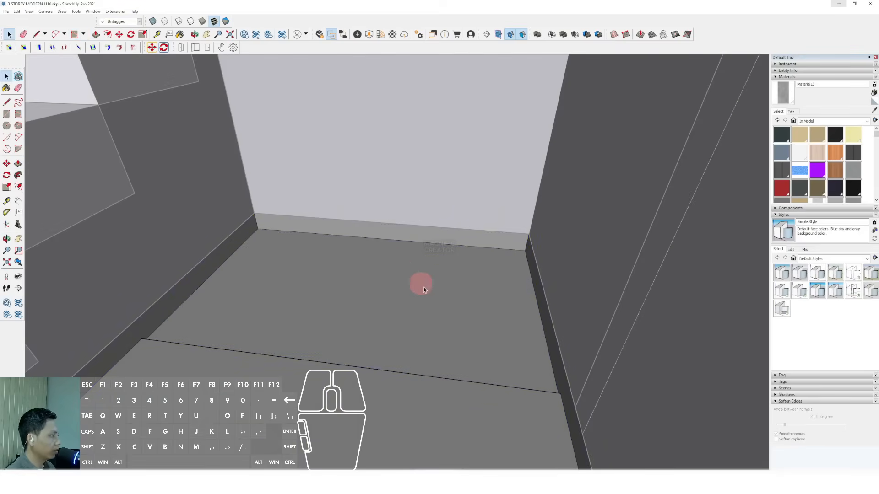
- Draw a thin rectangle across the recess floor along the front of its dividing edge
{"action": "scroll", "coordinate": [418, 285], "scroll_direction": "down", "scroll_amount": 6}
{"action": "scroll", "coordinate": [507, 401], "scroll_direction": "up", "scroll_amount": 8}
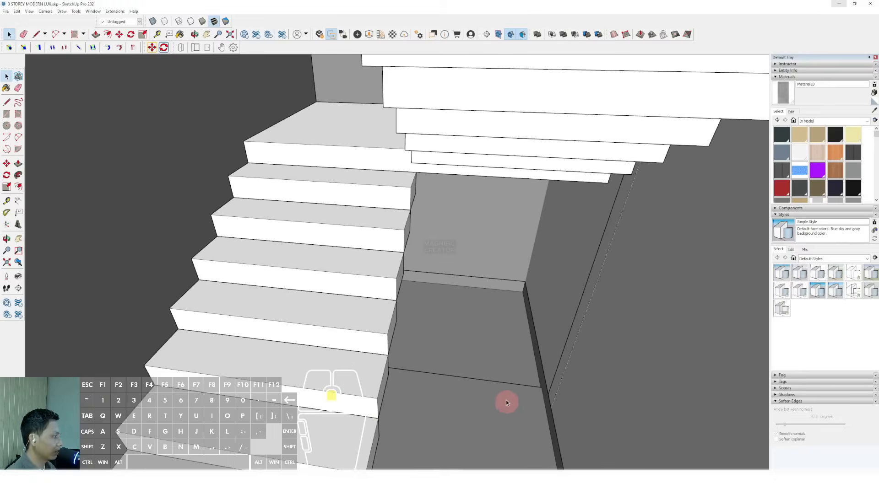
{"action": "key", "text": "o"}
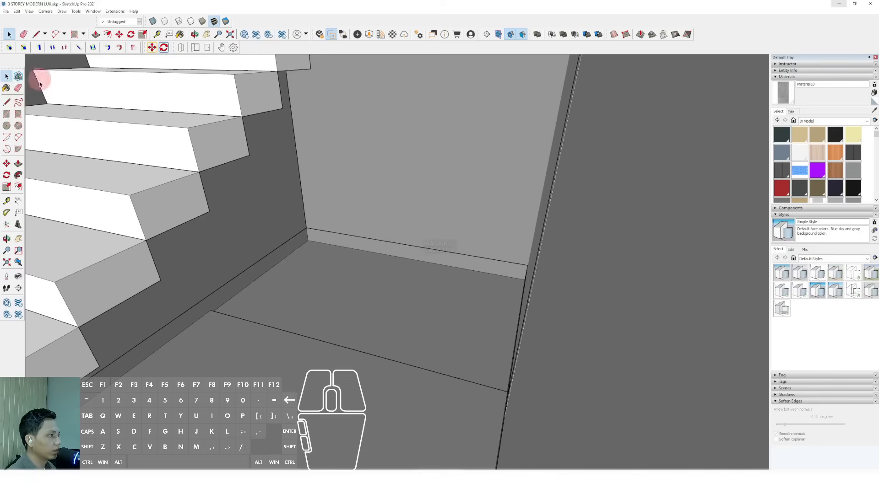
{"action": "middle_click_drag", "start_coordinate": [435, 398], "coordinate": [530, 417]}
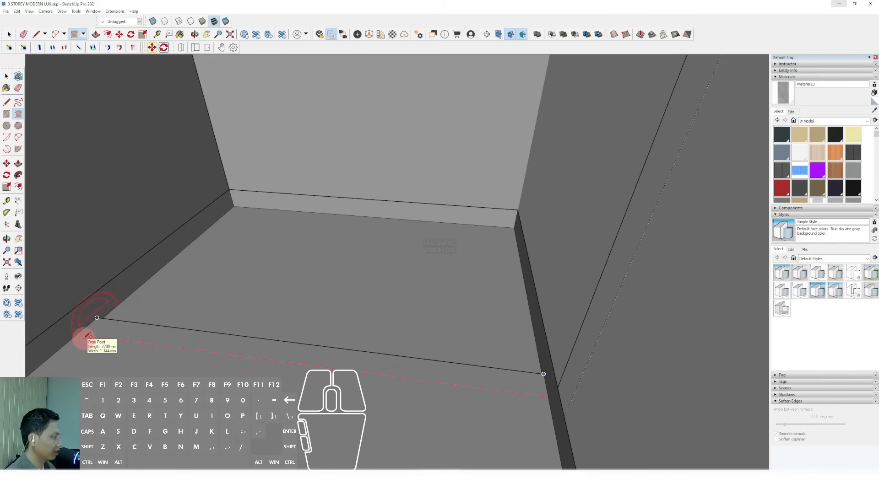
- Pull the thin floor strip up to the stairs with Push/Pull to form a partition wall beneath the upper flight
{"action": "key", "text": "p"}
{"action": "left_click", "coordinate": [539, 377]}
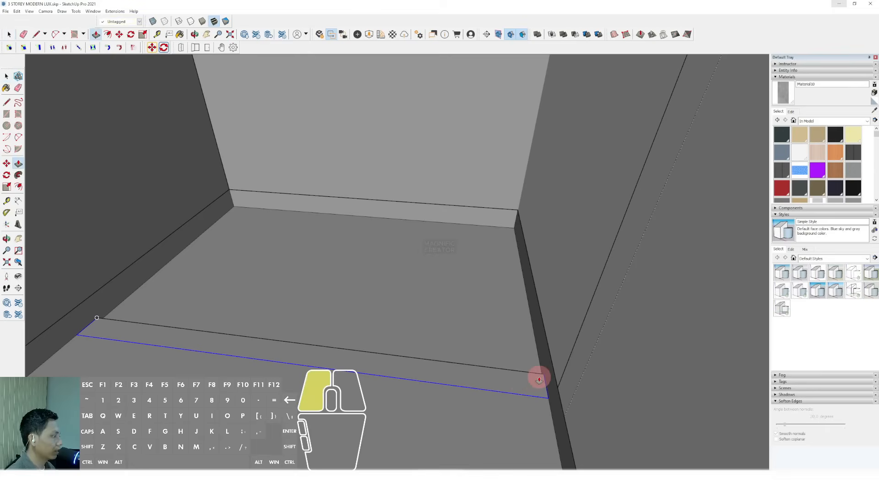
{"action": "middle_click_drag", "start_coordinate": [563, 320], "coordinate": [569, 241]}
{"action": "left_click", "coordinate": [569, 242]}
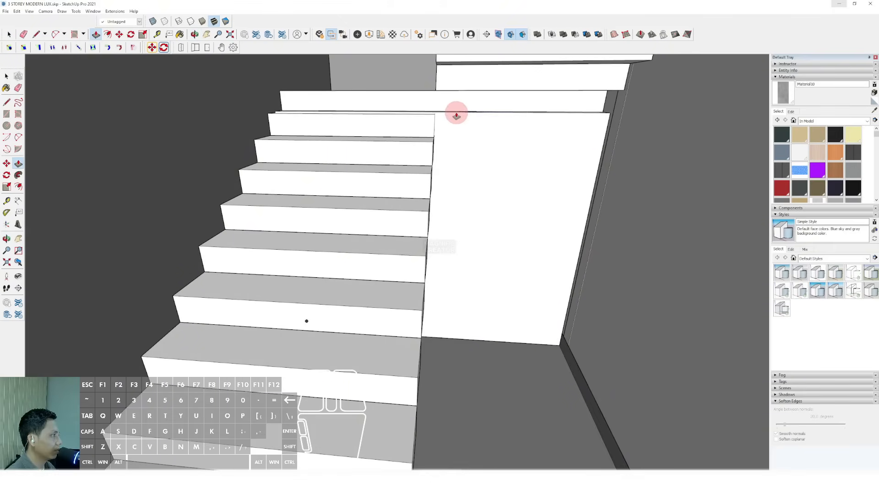
{"action": "left_click", "coordinate": [451, 114]}
{"action": "middle_click_drag", "start_coordinate": [452, 114], "coordinate": [502, 198]}
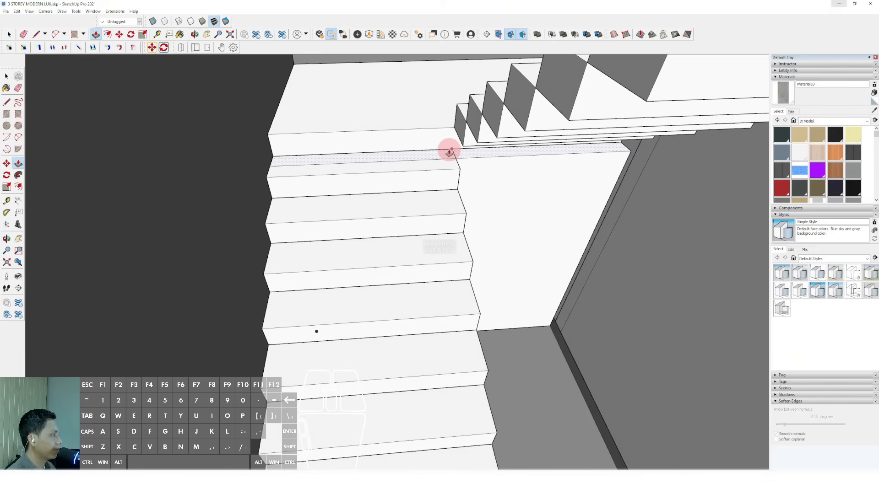
- Move the partition wall along one axis to line up with the stair edge just below the landing
{"action": "key", "text": "space"}
{"action": "left_click", "coordinate": [529, 242]}
{"action": "scroll", "coordinate": [488, 208], "scroll_direction": "up", "scroll_amount": 3}
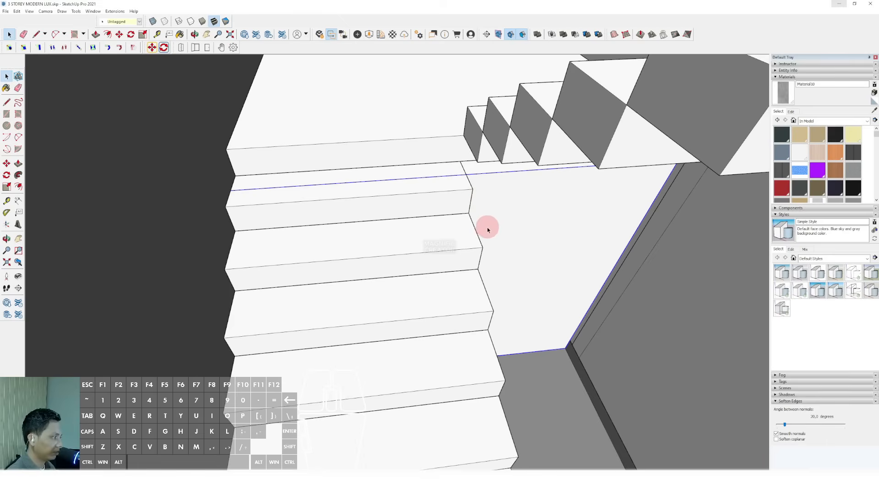
{"action": "scroll", "coordinate": [487, 227], "scroll_direction": "up", "scroll_amount": 2}
{"action": "left_click", "coordinate": [547, 231]}
{"action": "left_click", "coordinate": [452, 134], "text": "shift"}
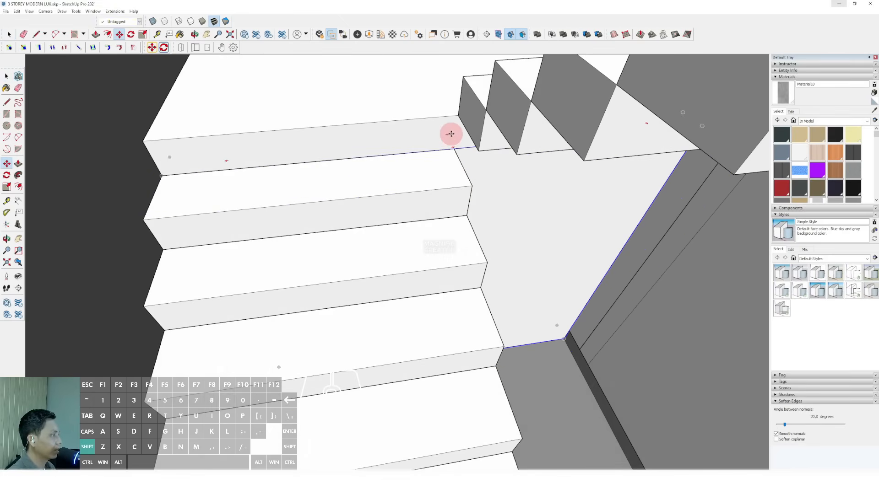
{"action": "key", "text": "space"}
- Draw a door-sized rectangle at the base of the front wall of the room beside the stairs and pull it out slightly
{"action": "scroll", "coordinate": [443, 155], "scroll_direction": "down", "scroll_amount": 6}
{"action": "mouse_move", "coordinate": [435, 179]}
{"action": "middle_mouse_down", "text": "shift"}
{"action": "mouse_move", "coordinate": [435, 230]}
{"action": "mouse_move", "coordinate": [377, 218]}
{"action": "mouse_move", "coordinate": [525, 294]}
{"action": "mouse_move", "coordinate": [408, 269]}
{"action": "mouse_move", "coordinate": [449, 272]}
{"action": "mouse_move", "coordinate": [414, 327]}
{"action": "middle_mouse_up", "text": "shift"}
{"action": "scroll", "coordinate": [435, 230], "scroll_direction": "down", "scroll_amount": 4}
{"action": "scroll", "coordinate": [376, 218], "scroll_direction": "down", "scroll_amount": 3}
{"action": "scroll", "coordinate": [525, 294], "scroll_direction": "up", "scroll_amount": 2}
{"action": "scroll", "coordinate": [403, 326], "scroll_direction": "up", "scroll_amount": 2}
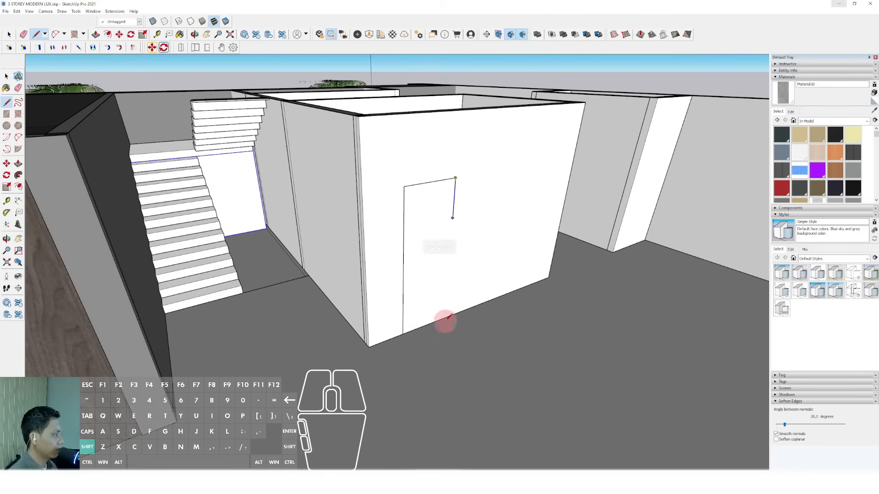
{"action": "left_click", "coordinate": [404, 323]}
{"action": "middle_click_drag", "start_coordinate": [412, 269], "coordinate": [433, 291]}
{"action": "key", "text": "p"}
{"action": "left_click", "coordinate": [438, 225]}
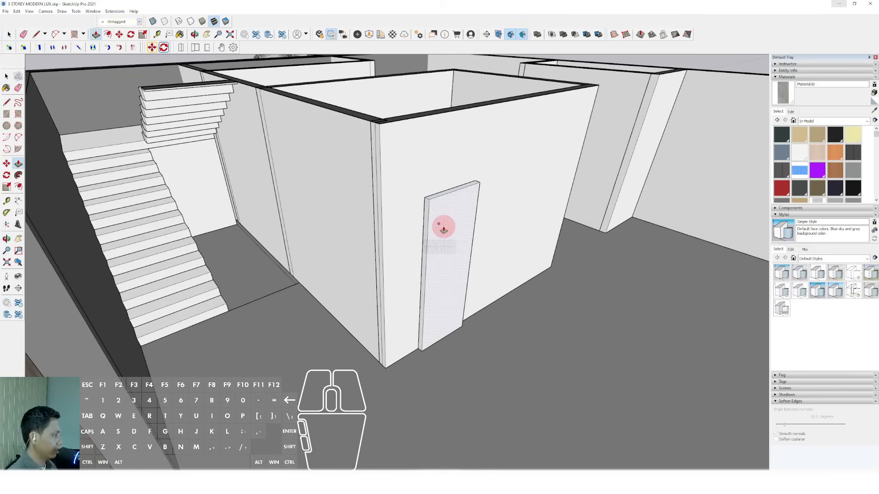
- Select the whole extruded door panel and make it a group
{"action": "key", "text": "space"}
{"action": "triple_click", "coordinate": [445, 228]}
{"action": "right_click", "coordinate": [446, 228]}
{"action": "left_click", "coordinate": [473, 286]}
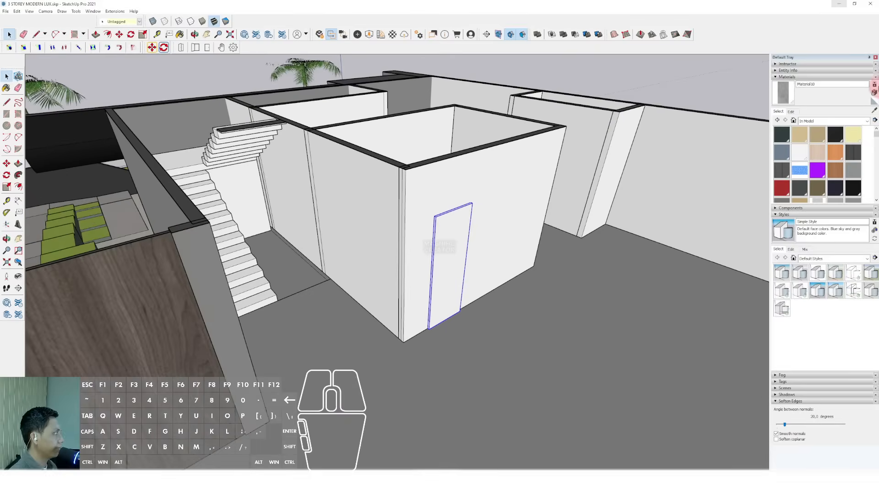
- Sample the dark wood material from the nearby wall and paint the door panel with it
{"action": "key", "text": "b"}
{"action": "left_click", "coordinate": [163, 304], "text": "alt"}
{"action": "middle_click_drag", "start_coordinate": [481, 261], "coordinate": [465, 233]}
{"action": "left_click", "coordinate": [464, 232]}
{"action": "middle_click_drag", "start_coordinate": [443, 262], "coordinate": [405, 274]}
{"action": "key", "text": "space"}
- Move the wooden door panel by its bottom corner from the room's front wall to the base of the partition wall under the stairs
{"action": "scroll", "coordinate": [281, 210], "scroll_direction": "up", "scroll_amount": 4}
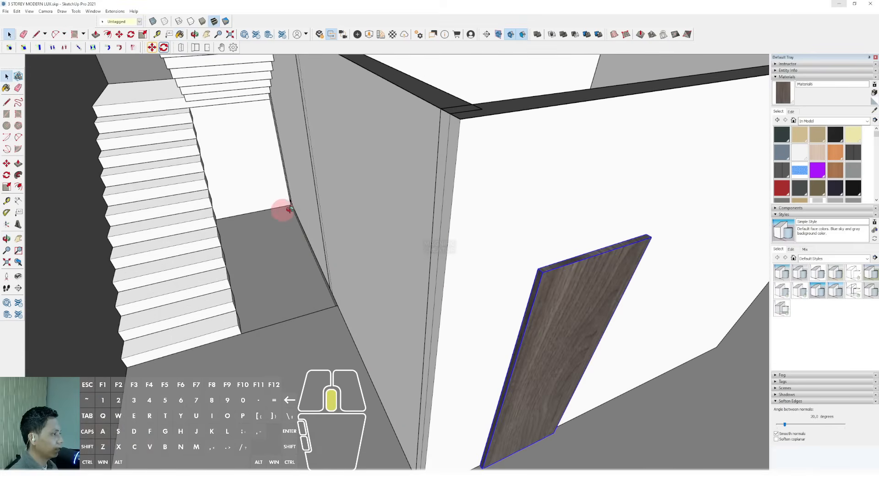
{"action": "middle_click_drag", "start_coordinate": [282, 210], "coordinate": [418, 277]}
{"action": "scroll", "coordinate": [348, 293], "scroll_direction": "up", "scroll_amount": 5}
{"action": "scroll", "coordinate": [348, 293], "scroll_direction": "up", "scroll_amount": 3}
{"action": "middle_click_drag", "start_coordinate": [341, 275], "coordinate": [286, 238]}
{"action": "scroll", "coordinate": [290, 259], "scroll_direction": "down", "scroll_amount": 12}
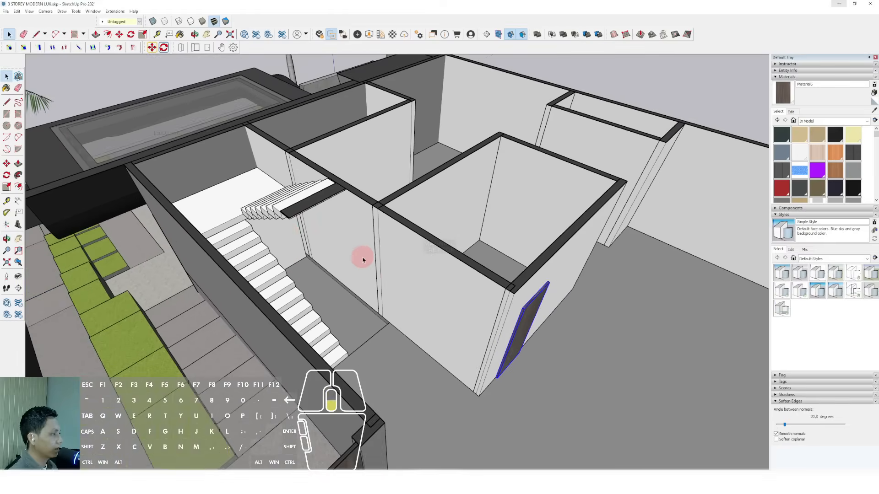
{"action": "middle_click_drag", "start_coordinate": [363, 259], "coordinate": [454, 355]}
{"action": "scroll", "coordinate": [455, 355], "scroll_direction": "up", "scroll_amount": 4}
{"action": "scroll", "coordinate": [408, 353], "scroll_direction": "up", "scroll_amount": 4}
{"action": "key", "text": "m"}
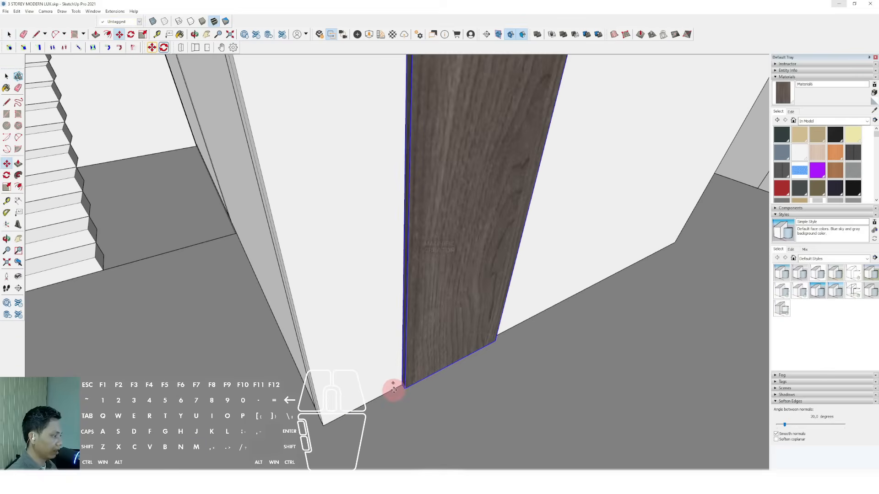
{"action": "left_click", "coordinate": [398, 384]}
{"action": "scroll", "coordinate": [348, 361], "scroll_direction": "down", "scroll_amount": 1}
{"action": "middle_click_drag", "start_coordinate": [349, 361], "coordinate": [494, 418], "text": "shift"}
{"action": "scroll", "coordinate": [230, 189], "scroll_direction": "up", "scroll_amount": 2}
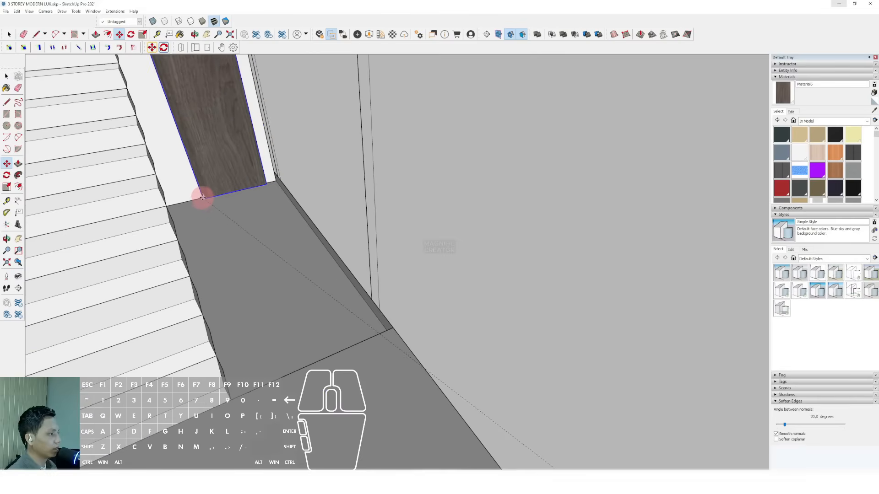
{"action": "left_click", "coordinate": [205, 197]}
{"action": "key", "text": "space"}
{"action": "middle_click_drag", "start_coordinate": [206, 196], "coordinate": [314, 253]}
{"action": "left_click", "coordinate": [324, 270]}
{"action": "scroll", "coordinate": [323, 270], "scroll_direction": "down", "scroll_amount": 5}
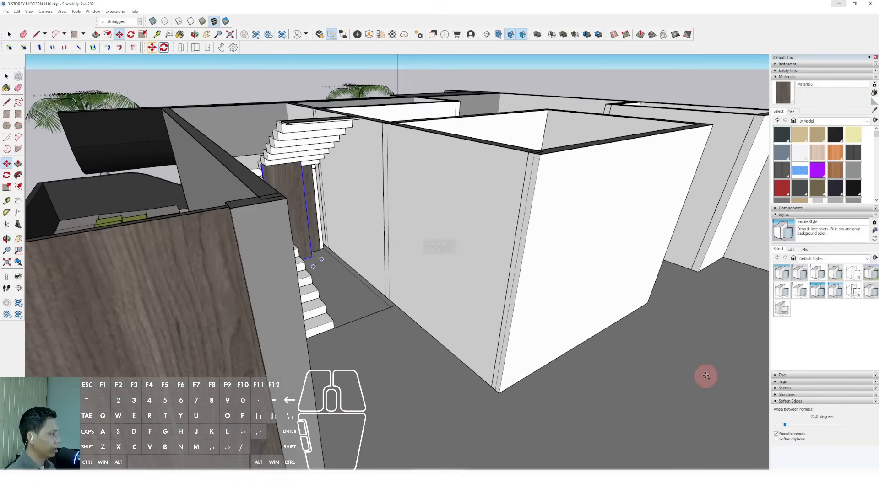
{"action": "left_click", "coordinate": [667, 365]}
{"action": "key", "text": "space"}
- Open the door group and adjust the panel's top face with Push/Pull to fit below the stair landing
{"action": "scroll", "coordinate": [300, 177], "scroll_direction": "up", "scroll_amount": 5}
{"action": "middle_click_drag", "start_coordinate": [300, 177], "coordinate": [224, 95]}
{"action": "scroll", "coordinate": [270, 124], "scroll_direction": "up", "scroll_amount": 1}
{"action": "triple_click", "coordinate": [272, 122]}
{"action": "key", "text": "i"}
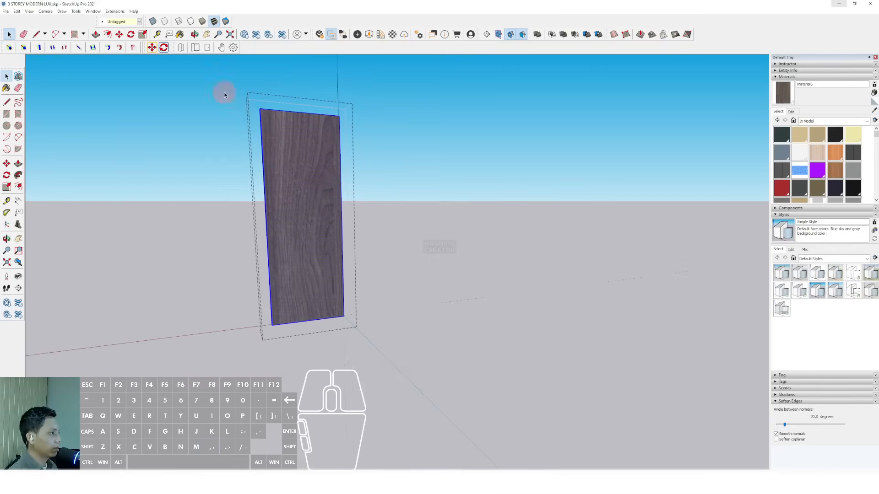
{"action": "middle_click_drag", "start_coordinate": [337, 120], "coordinate": [339, 146]}
{"action": "key", "text": "comma"}
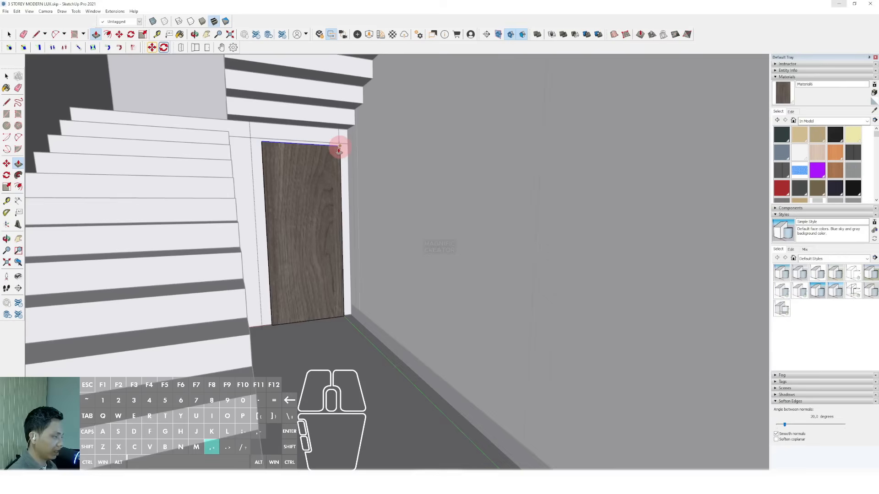
{"action": "key", "text": "space"}
{"action": "middle_click_drag", "start_coordinate": [430, 201], "coordinate": [471, 254]}
{"action": "left_click", "coordinate": [470, 253]}
{"action": "scroll", "coordinate": [324, 249], "scroll_direction": "up", "scroll_amount": 3}
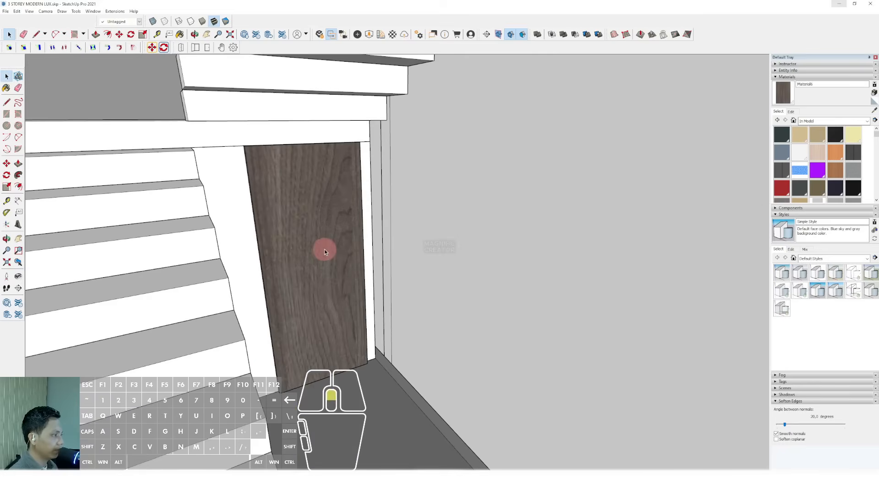
- Move the door panel back into the partition wall under the stairs so that its face is flush with the wall
{"action": "left_click", "coordinate": [322, 251]}
{"action": "middle_click_drag", "start_coordinate": [322, 251], "coordinate": [381, 346]}
{"action": "key", "text": "space"}
{"action": "mouse_move", "coordinate": [326, 375]}
{"action": "middle_mouse_down"}
{"action": "mouse_move", "coordinate": [357, 383]}
{"action": "mouse_move", "coordinate": [313, 333]}
{"action": "mouse_move", "coordinate": [339, 382]}
{"action": "middle_mouse_up"}
{"action": "scroll", "coordinate": [339, 383], "scroll_direction": "up", "scroll_amount": 3}
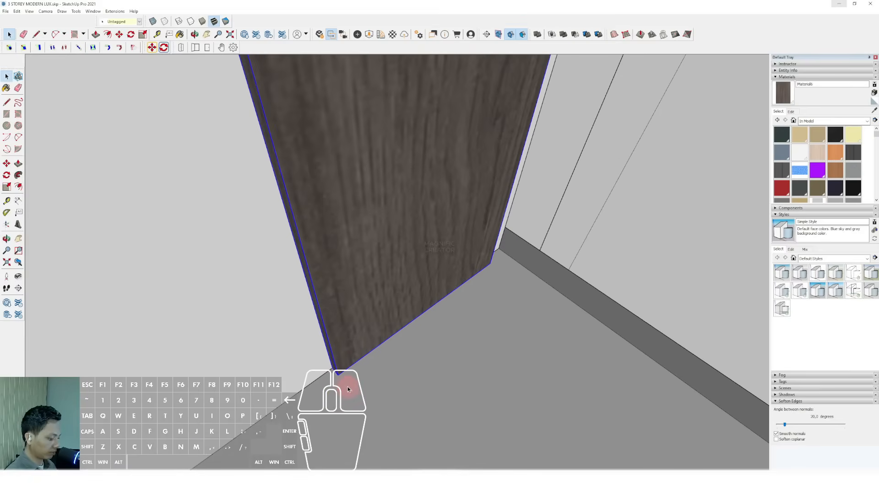
{"action": "key", "text": "m"}
{"action": "left_click", "coordinate": [340, 376]}
{"action": "left_click", "coordinate": [297, 341], "text": "shift"}
{"action": "key", "text": "space"}
- Trace the door's outline with a rectangle on the partition wall under the stairs
{"action": "middle_click_drag", "start_coordinate": [297, 341], "coordinate": [341, 157]}
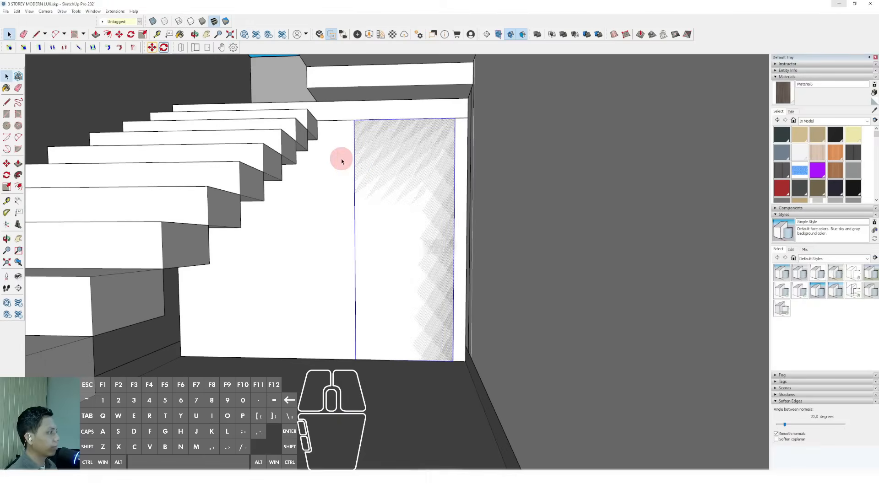
{"action": "left_click", "coordinate": [341, 157]}
{"action": "key", "text": "r"}
{"action": "left_click", "coordinate": [455, 117]}
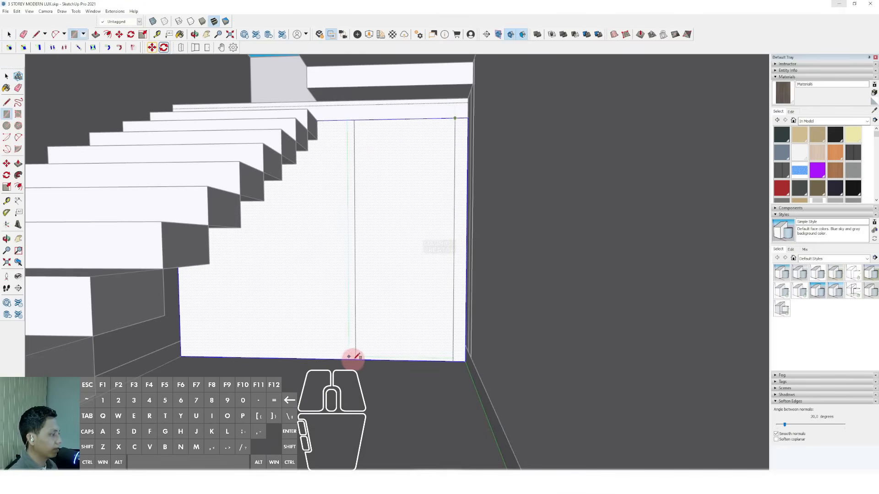
{"action": "left_click", "coordinate": [355, 359]}
{"action": "key", "text": "space"}
{"action": "middle_click_drag", "start_coordinate": [355, 360], "coordinate": [411, 377]}
- Push the traced area through the partition wall and erase the leftover edges to open the doorway under the stairs
{"action": "key", "text": "h"}
{"action": "key", "text": "v"}
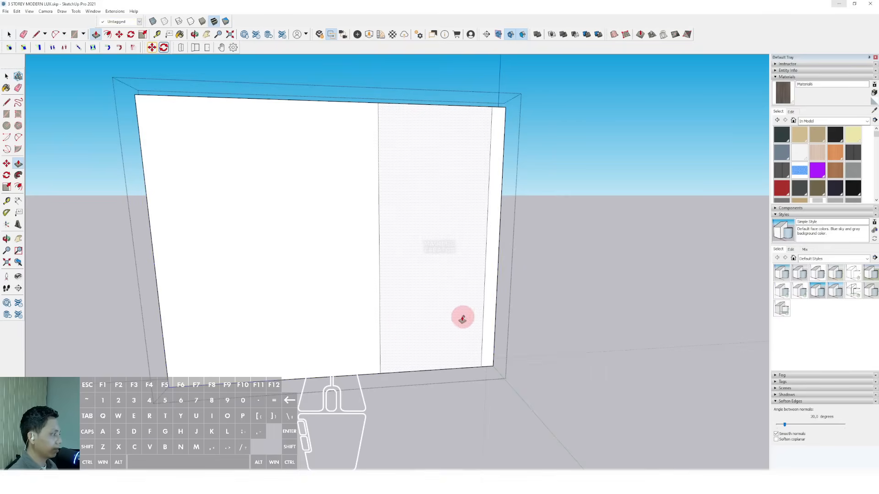
{"action": "double_click", "coordinate": [413, 284]}
{"action": "key", "text": "e"}
{"action": "left_click_drag", "start_coordinate": [443, 78], "coordinate": [432, 354]}
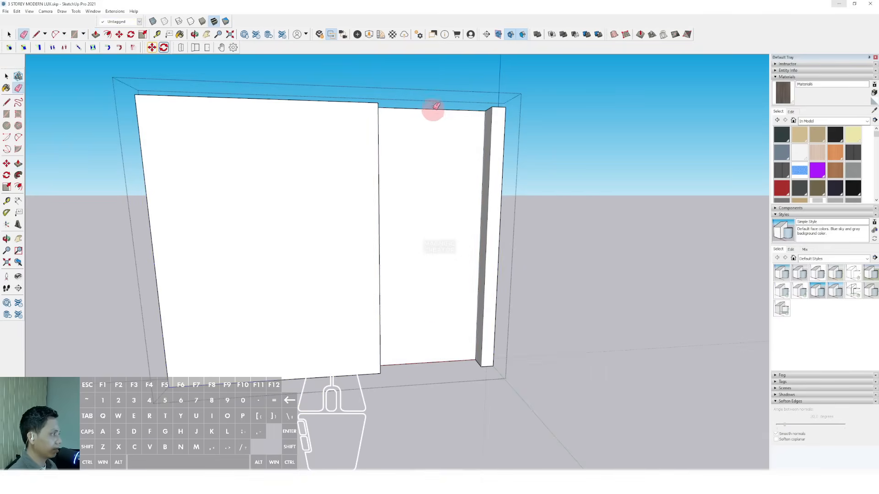
{"action": "left_click_drag", "start_coordinate": [434, 110], "coordinate": [437, 121]}
{"action": "left_click_drag", "start_coordinate": [424, 348], "coordinate": [414, 369]}
{"action": "key", "text": "space"}
{"action": "scroll", "coordinate": [381, 357], "scroll_direction": "down", "scroll_amount": 4}
{"action": "left_click", "coordinate": [498, 116]}
{"action": "scroll", "coordinate": [373, 314], "scroll_direction": "down", "scroll_amount": 8}
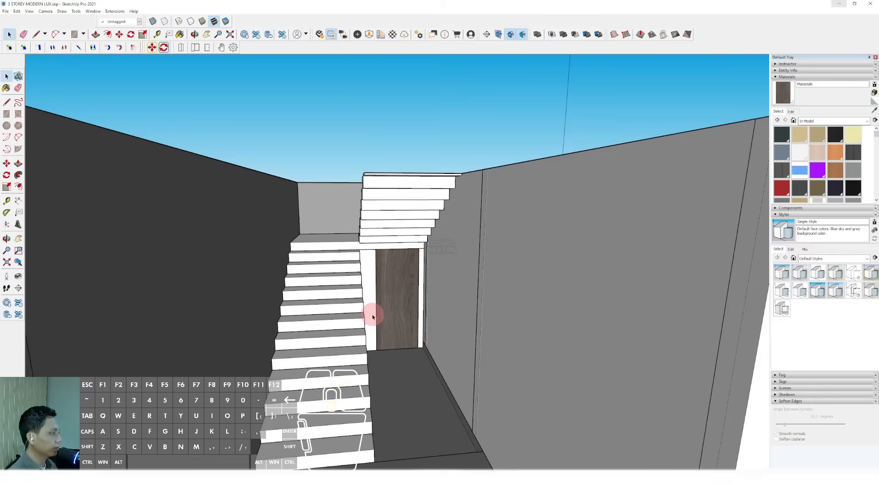
- Place a copy of the wooden door near the dividing wall of the middle room behind the stairs
{"action": "middle_click_drag", "start_coordinate": [373, 314], "coordinate": [479, 332]}
{"action": "middle_click_drag", "start_coordinate": [479, 331], "coordinate": [216, 304], "text": "shift"}
{"action": "scroll", "coordinate": [309, 248], "scroll_direction": "up", "scroll_amount": 5}
{"action": "middle_click_drag", "start_coordinate": [309, 248], "coordinate": [345, 243]}
{"action": "left_click", "coordinate": [362, 341]}
{"action": "scroll", "coordinate": [336, 336], "scroll_direction": "up", "scroll_amount": 3}
{"action": "scroll", "coordinate": [364, 339], "scroll_direction": "down", "scroll_amount": 3}
{"action": "scroll", "coordinate": [373, 263], "scroll_direction": "up", "scroll_amount": 3}
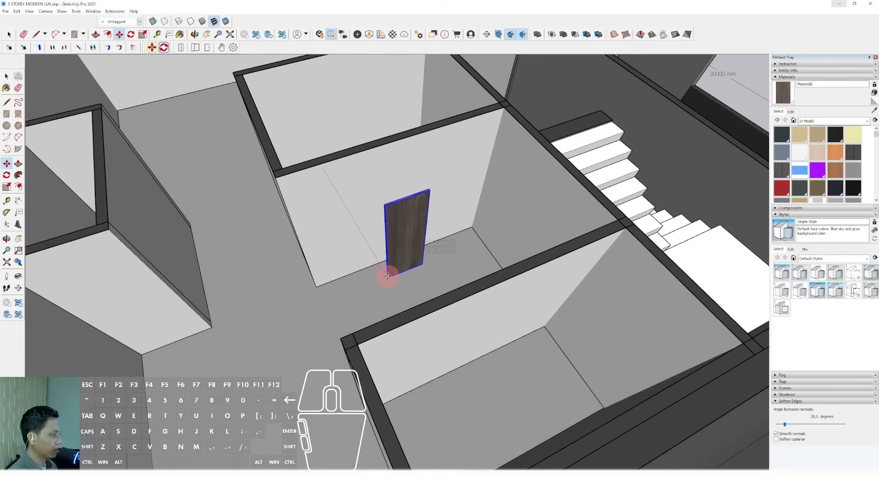
{"action": "left_click", "coordinate": [387, 276]}
{"action": "scroll", "coordinate": [387, 276], "scroll_direction": "up", "scroll_amount": 5}
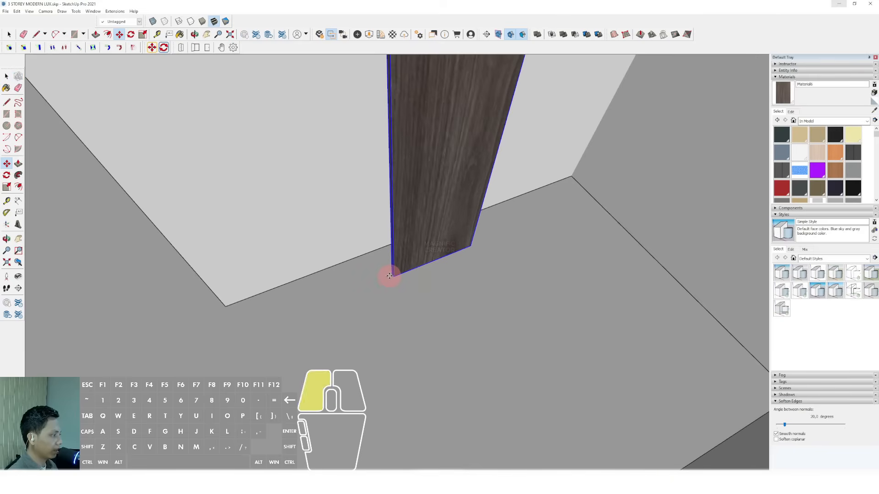
- Align the copied door with the middle room's dividing wall, then set it into the wall so the faces are flush
{"action": "left_click", "coordinate": [389, 275]}
{"action": "left_click", "coordinate": [342, 205], "text": "shift"}
{"action": "key", "text": "space"}
{"action": "scroll", "coordinate": [387, 252], "scroll_direction": "up", "scroll_amount": 2}
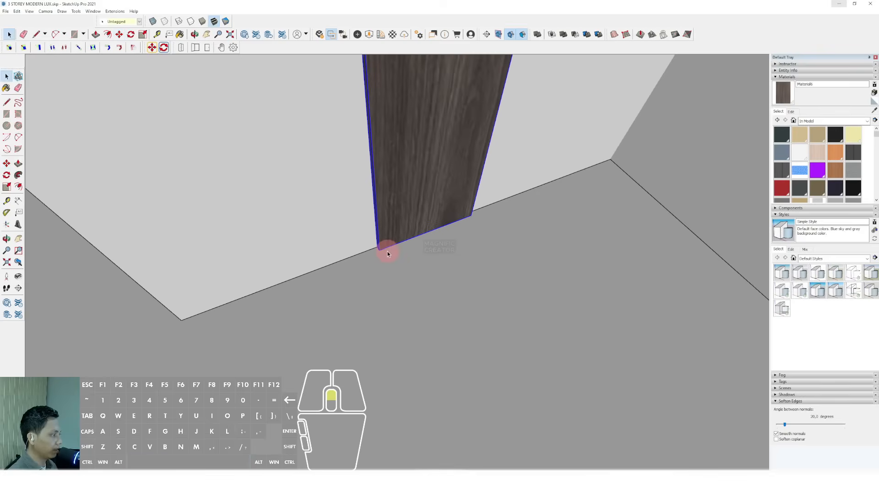
{"action": "scroll", "coordinate": [387, 254], "scroll_direction": "up", "scroll_amount": 1}
{"action": "key", "text": "m"}
{"action": "left_click", "coordinate": [378, 259]}
{"action": "left_click", "coordinate": [320, 214], "text": "shift"}
{"action": "key", "text": "space"}
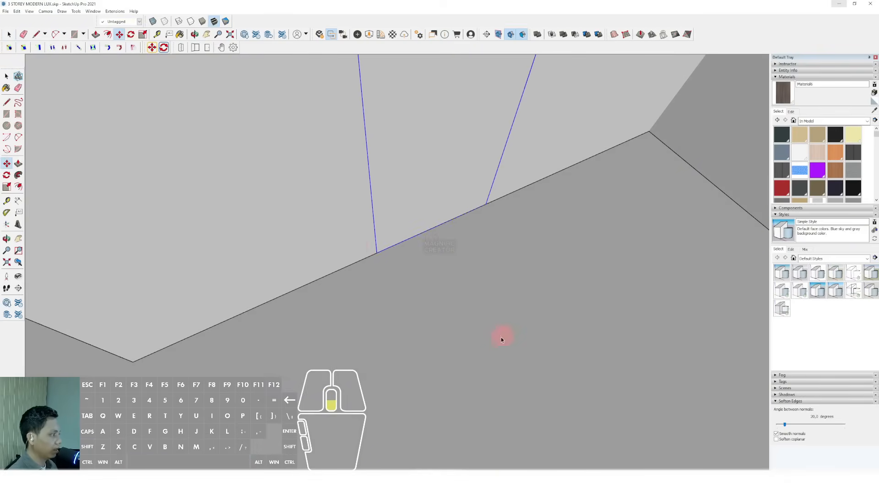
- Open the middle room's dividing wall for editing and trace the door outline on it with a rectangle
{"action": "scroll", "coordinate": [501, 336], "scroll_direction": "down", "scroll_amount": 5}
{"action": "middle_click_drag", "start_coordinate": [465, 277], "coordinate": [445, 204]}
{"action": "scroll", "coordinate": [445, 204], "scroll_direction": "up", "scroll_amount": 2}
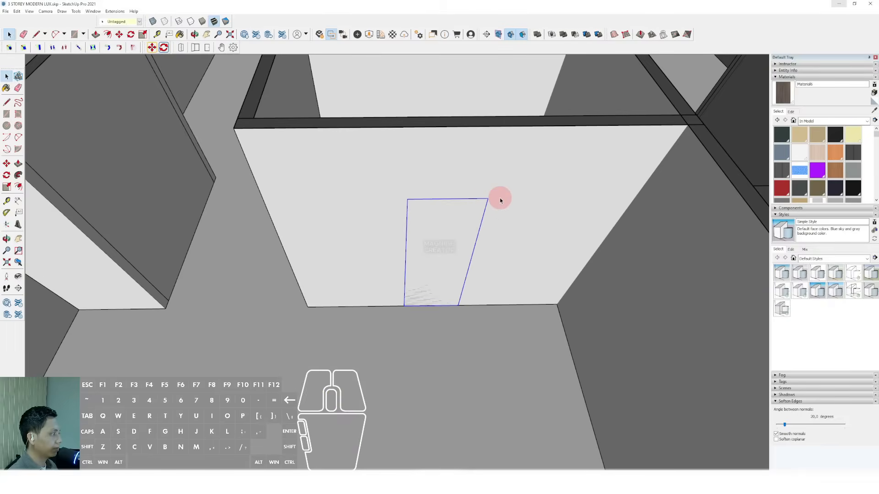
{"action": "key", "text": "d"}
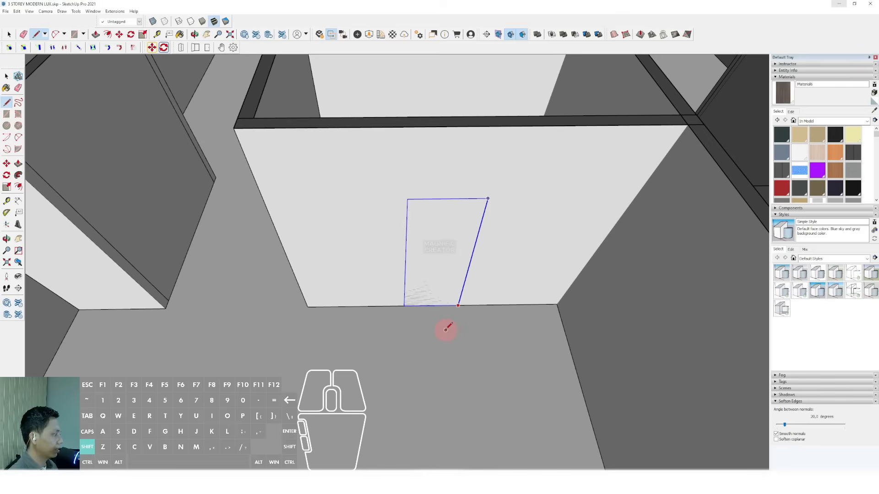
{"action": "key", "text": "space"}
{"action": "left_click", "coordinate": [502, 212]}
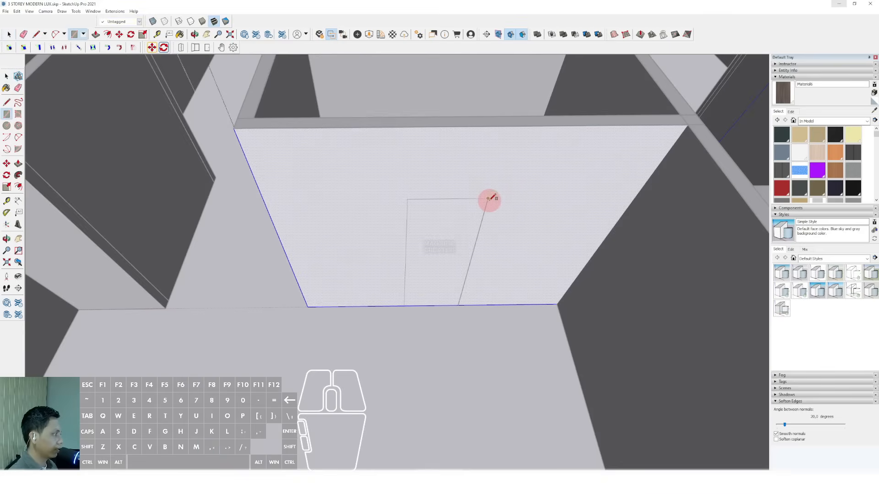
{"action": "left_click", "coordinate": [404, 305]}
{"action": "key", "text": "space"}
{"action": "scroll", "coordinate": [422, 284], "scroll_direction": "up", "scroll_amount": 2}
{"action": "middle_click_drag", "start_coordinate": [424, 282], "coordinate": [453, 269]}
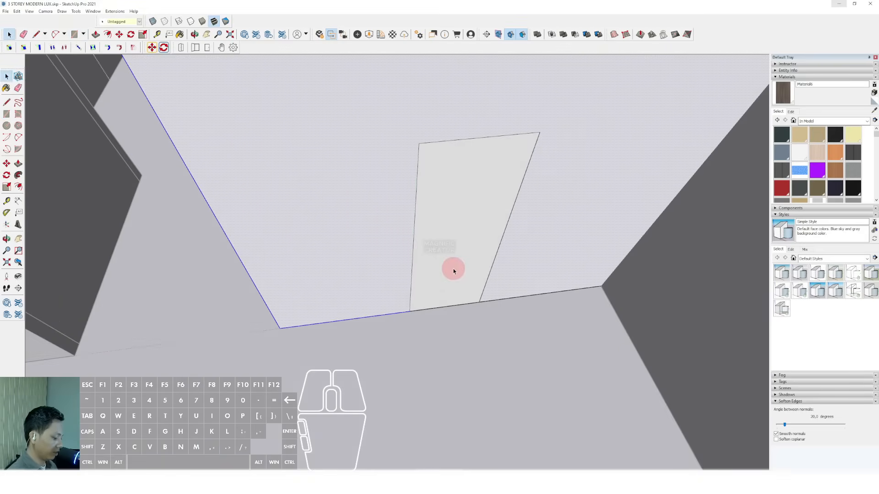
- Push the traced rectangle through the middle room's dividing wall to cut the door opening, then leave the wall group
{"action": "key", "text": "comma"}
{"action": "key", "text": "v"}
{"action": "left_click", "coordinate": [474, 248]}
{"action": "left_click", "coordinate": [433, 211]}
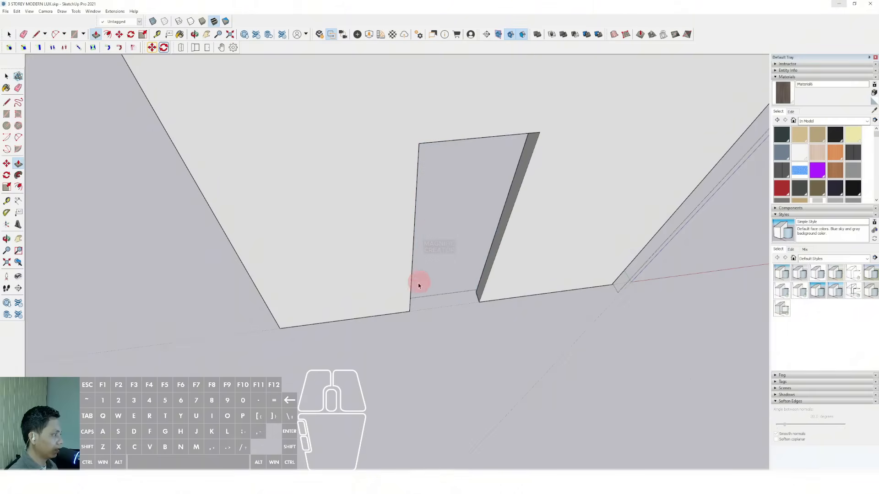
{"action": "key", "text": "space"}
{"action": "scroll", "coordinate": [418, 282], "scroll_direction": "down", "scroll_amount": 4}
{"action": "left_click", "coordinate": [625, 159]}
{"action": "scroll", "coordinate": [426, 271], "scroll_direction": "up", "scroll_amount": 2}
{"action": "middle_click_drag", "start_coordinate": [426, 271], "coordinate": [506, 244]}
{"action": "scroll", "coordinate": [375, 252], "scroll_direction": "down", "scroll_amount": 4}
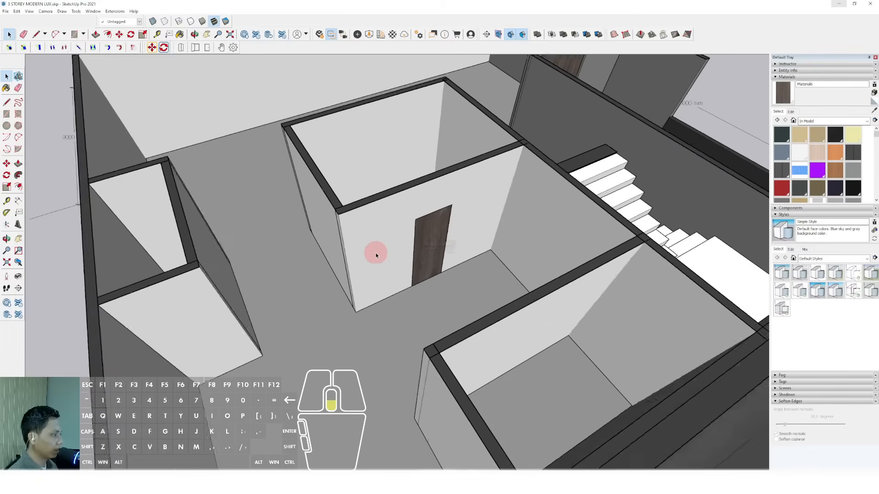
- Draw a narrow rectangle on the floor along the recess's back wall, spanning between its two side walls
{"action": "middle_click_drag", "start_coordinate": [311, 255], "coordinate": [373, 259], "text": "shift"}
{"action": "scroll", "coordinate": [394, 259], "scroll_direction": "down", "scroll_amount": 2}
{"action": "middle_click_drag", "start_coordinate": [435, 259], "coordinate": [298, 212]}
{"action": "scroll", "coordinate": [263, 264], "scroll_direction": "up", "scroll_amount": 4}
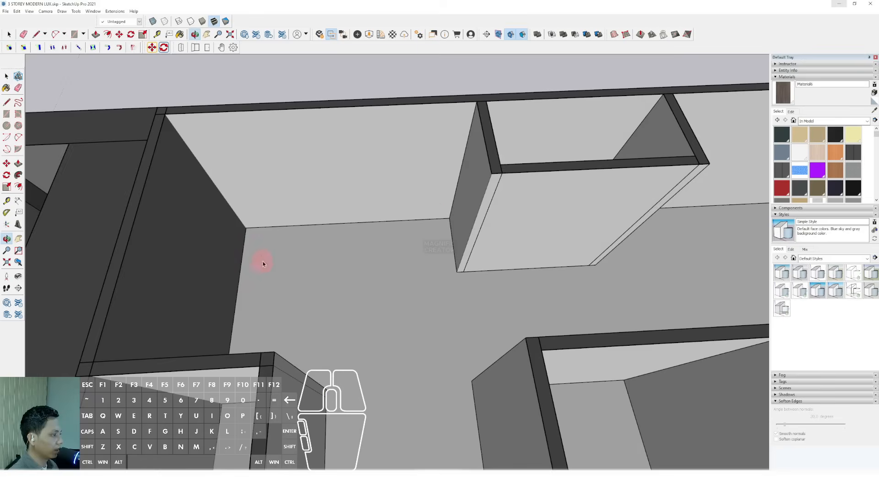
{"action": "left_click", "coordinate": [449, 218]}
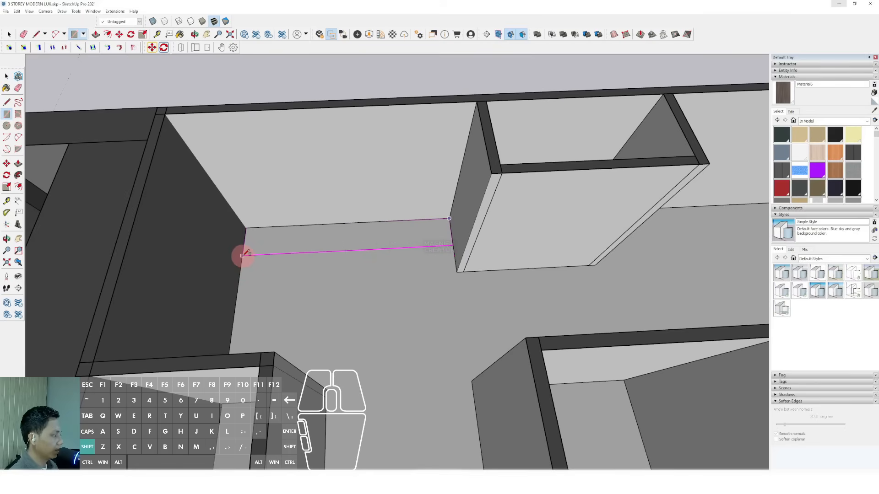
{"action": "left_click", "coordinate": [243, 253]}
{"action": "key", "text": "space"}
{"action": "scroll", "coordinate": [364, 248], "scroll_direction": "up", "scroll_amount": 2}
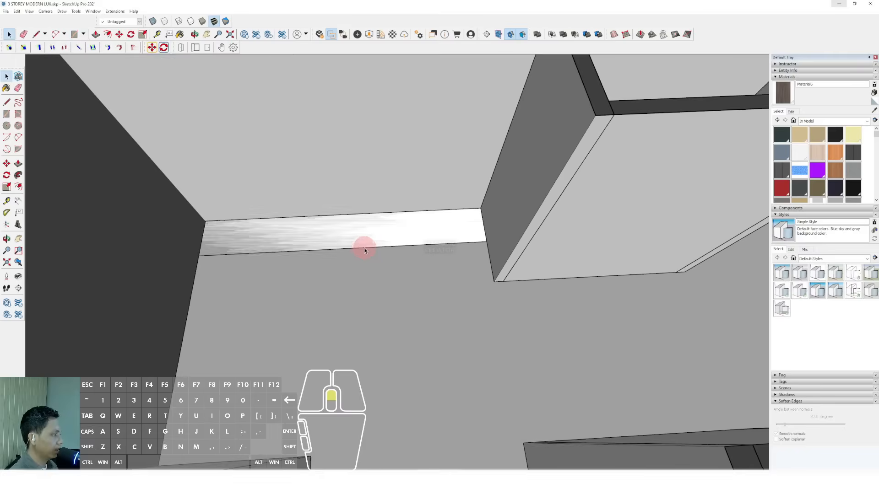
- Extrude the floor rectangle upward into a low base cabinet block and make it a group
{"action": "middle_click_drag", "start_coordinate": [364, 249], "coordinate": [426, 240]}
{"action": "key", "text": "p"}
{"action": "left_click", "coordinate": [464, 213]}
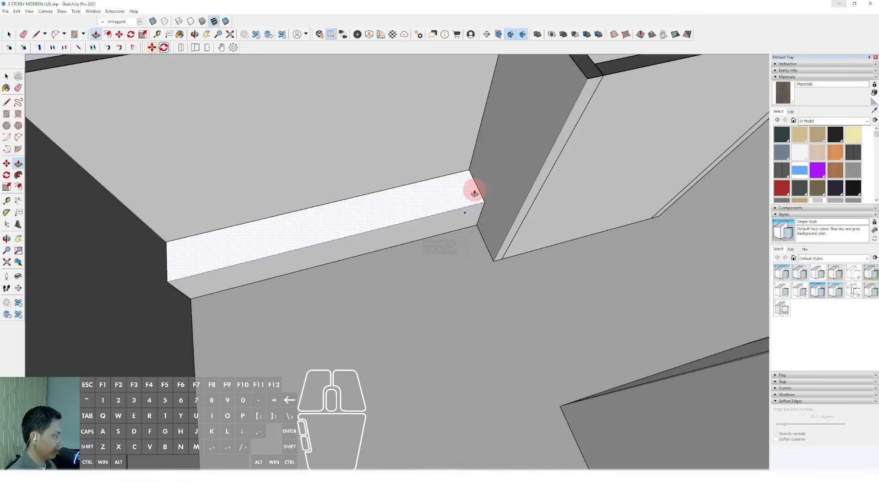
{"action": "left_click", "coordinate": [474, 193]}
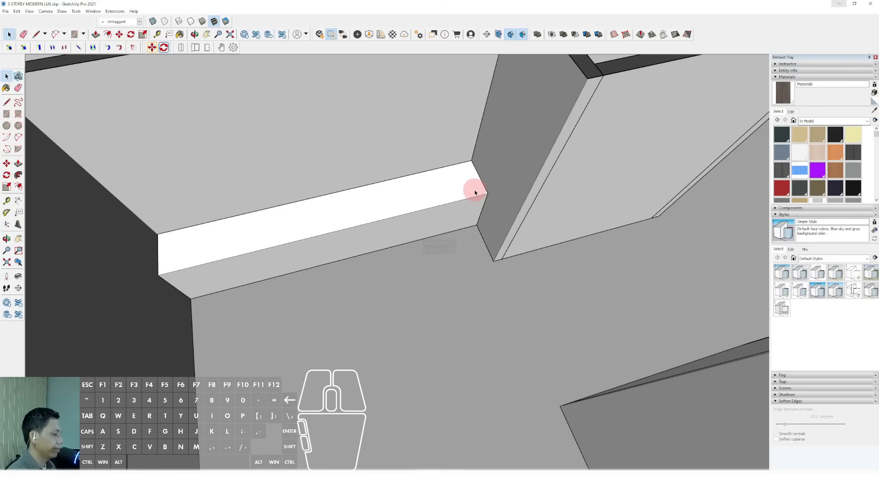
{"action": "triple_click", "coordinate": [443, 188]}
{"action": "right_click", "coordinate": [443, 187]}
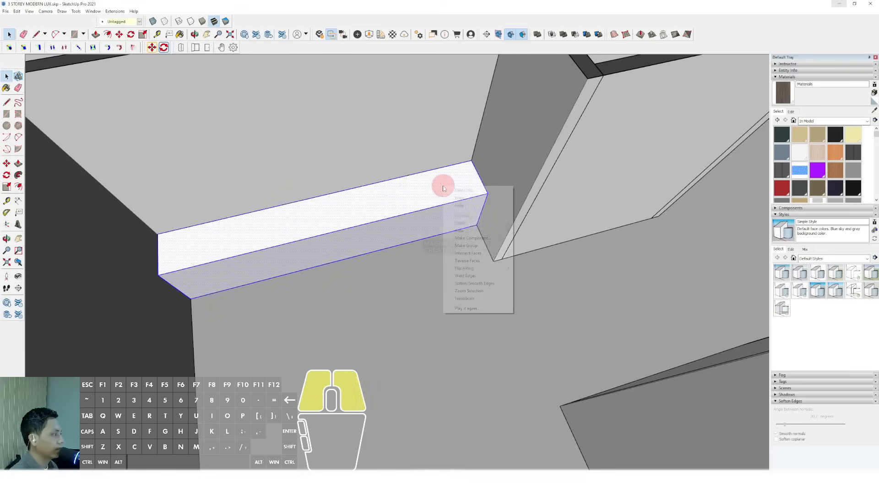
{"action": "left_click", "coordinate": [482, 249]}
- Draw a backsplash rectangle on the back wall above the base cabinet, extrude it into a thin panel and group it
{"action": "scroll", "coordinate": [468, 218], "scroll_direction": "down", "scroll_amount": 2}
{"action": "middle_click_drag", "start_coordinate": [451, 210], "coordinate": [494, 221]}
{"action": "middle_click_drag", "start_coordinate": [403, 204], "coordinate": [542, 200]}
{"action": "key", "text": "r"}
{"action": "key", "text": "shift"}
{"action": "key", "text": "v"}
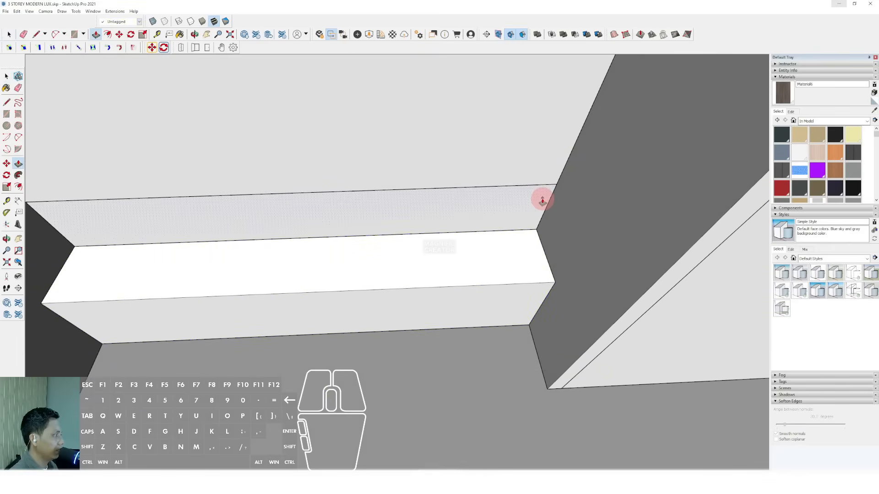
{"action": "left_click", "coordinate": [542, 200]}
{"action": "left_click", "coordinate": [543, 196]}
{"action": "key", "text": "w"}
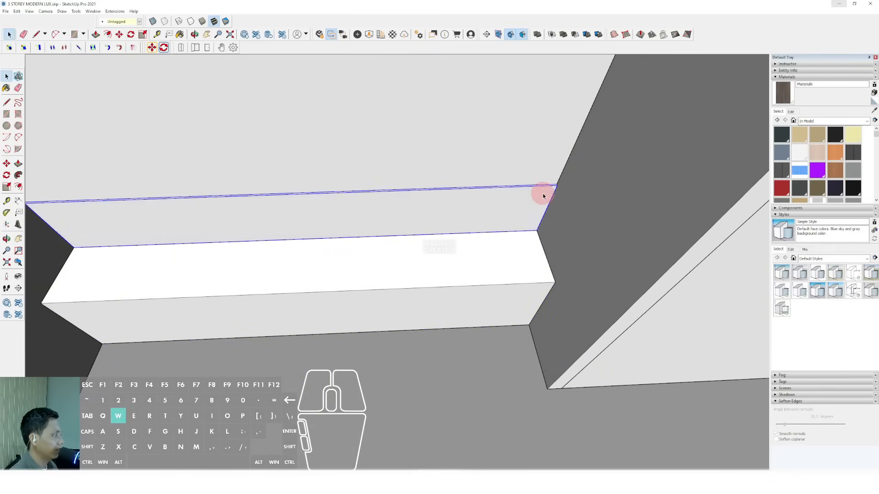
- Draw a rectangle across the back wall directly above the backsplash, spanning the full width of the recess
{"action": "key", "text": "r"}
{"action": "middle_click_drag", "start_coordinate": [543, 194], "coordinate": [165, 170]}
{"action": "left_click", "coordinate": [558, 183]}
{"action": "key", "text": "shift"}
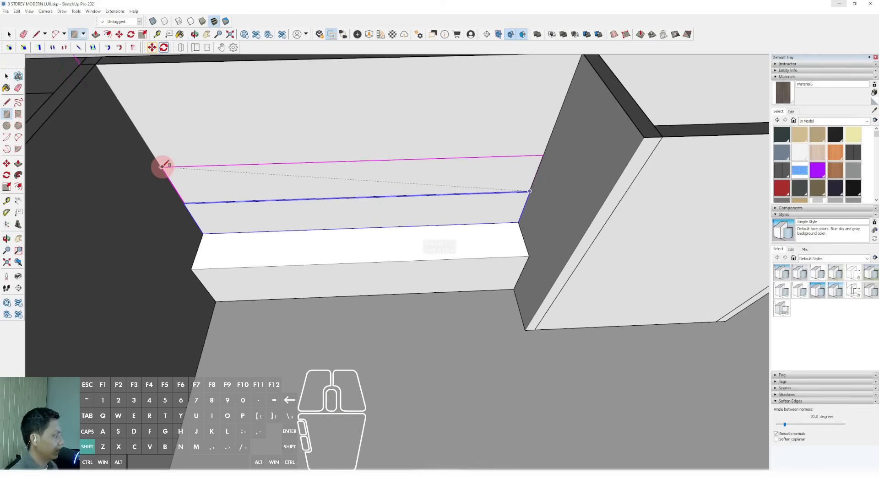
{"action": "left_click", "coordinate": [162, 167]}
{"action": "key", "text": "space"}
- Pull the rectangle above the backsplash out into an upper cabinet block and group it
{"action": "scroll", "coordinate": [212, 183], "scroll_direction": "up", "scroll_amount": 1}
{"action": "key", "text": "v"}
{"action": "left_click", "coordinate": [223, 182]}
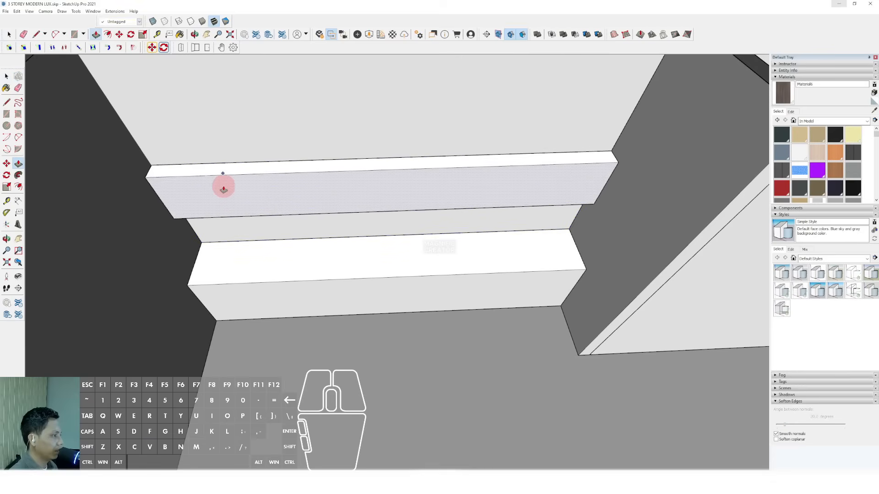
{"action": "left_click", "coordinate": [223, 189]}
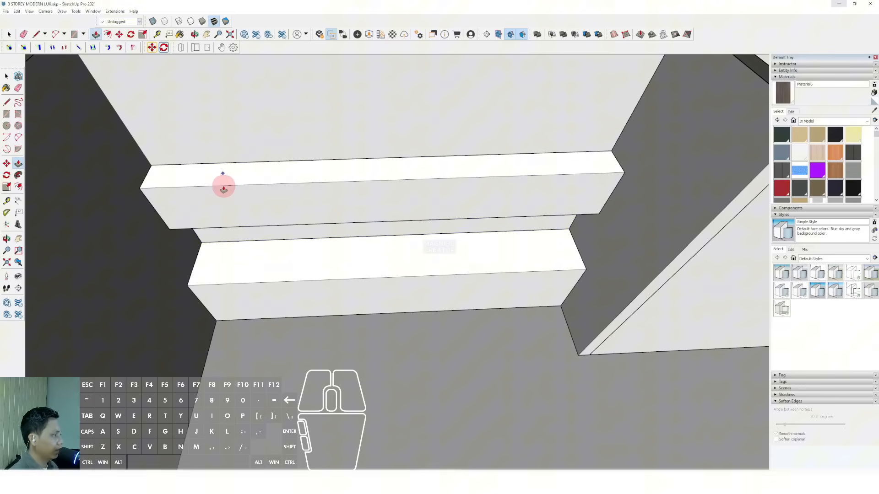
{"action": "triple_click", "coordinate": [320, 191]}
{"action": "middle_click_drag", "start_coordinate": [317, 191], "coordinate": [502, 231]}
- Add a deeper full-width block above the upper cabinet, reaching up to the top of the wall
{"action": "key", "text": "r"}
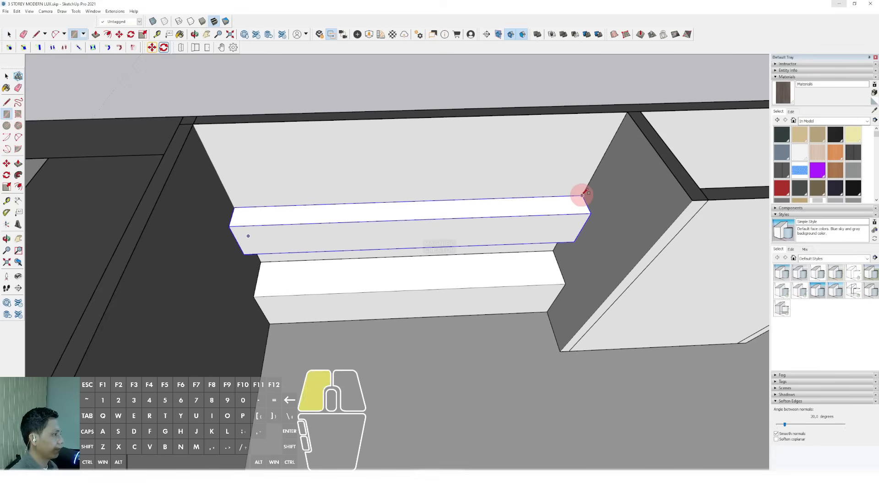
{"action": "middle_click_drag", "start_coordinate": [581, 195], "coordinate": [420, 294]}
{"action": "left_click", "coordinate": [297, 104]}
{"action": "key", "text": "space"}
{"action": "left_click", "coordinate": [308, 155]}
- Open the base cabinet for editing and shorten its left end, leaving a floor gap beside the dark side wall
{"action": "mouse_move", "coordinate": [499, 266]}
{"action": "middle_mouse_down"}
{"action": "mouse_move", "coordinate": [347, 276]}
{"action": "mouse_move", "coordinate": [575, 259]}
{"action": "middle_mouse_up"}
{"action": "left_click", "coordinate": [522, 282]}
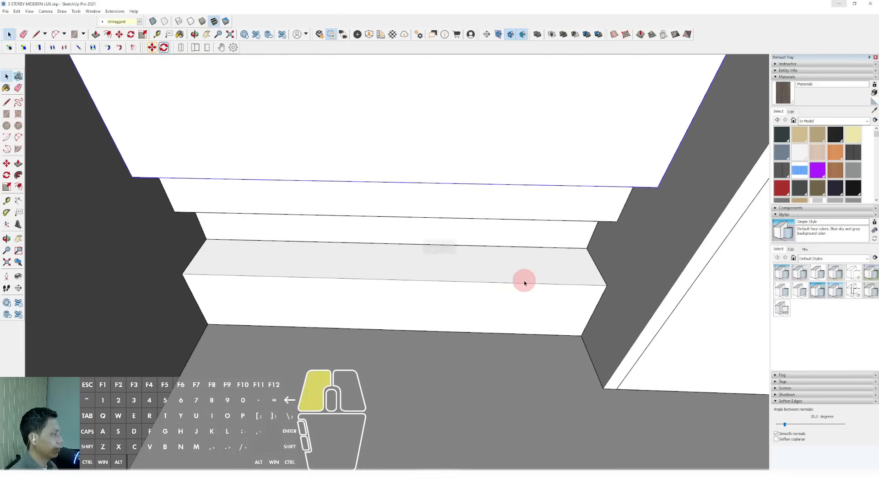
{"action": "key", "text": "v"}
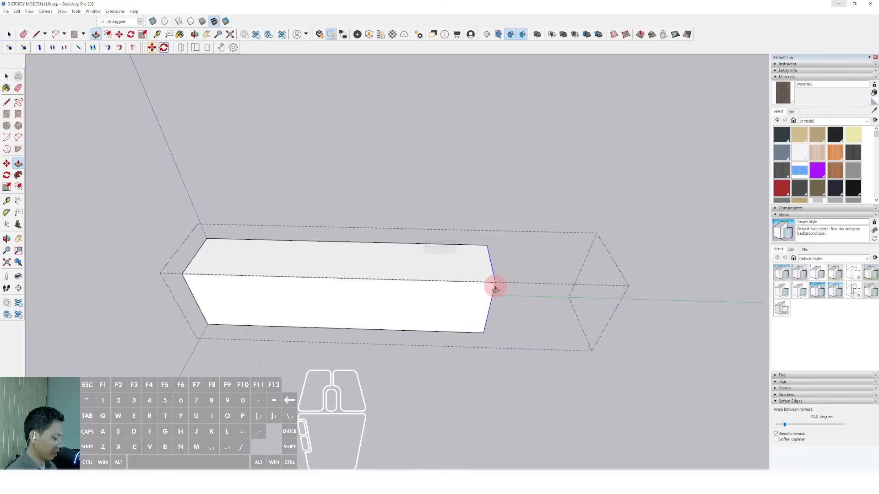
{"action": "key", "text": "space"}
{"action": "left_click_drag", "start_coordinate": [146, 209], "coordinate": [321, 413]}
{"action": "key", "text": "p"}
{"action": "left_click", "coordinate": [183, 276]}
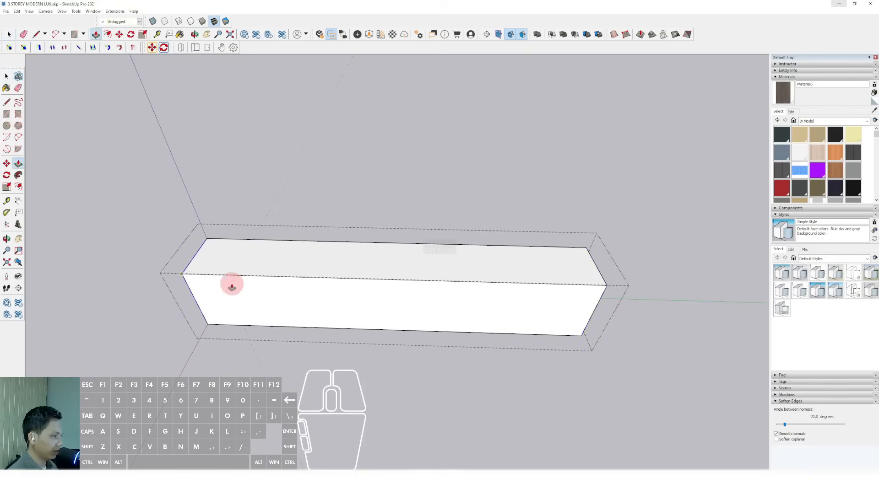
{"action": "key", "text": "v"}
{"action": "left_click", "coordinate": [303, 287]}
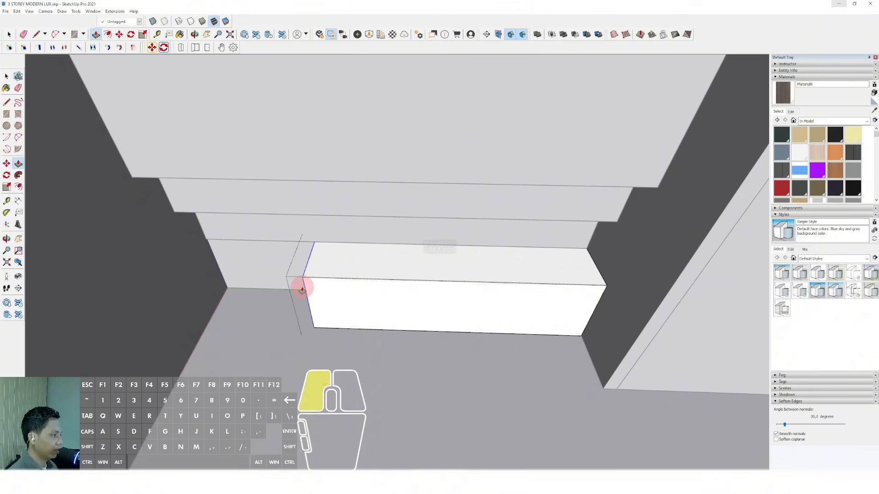
{"action": "scroll", "coordinate": [302, 288], "scroll_direction": "down", "scroll_amount": 1}
{"action": "key", "text": "space"}
{"action": "left_click", "coordinate": [266, 291]}
- Draw a rectangle on the floor gap between the base cabinet and the dark side wall
{"action": "middle_click_drag", "start_coordinate": [265, 290], "coordinate": [320, 316]}
{"action": "scroll", "coordinate": [338, 332], "scroll_direction": "up", "scroll_amount": 1}
{"action": "key", "text": "r"}
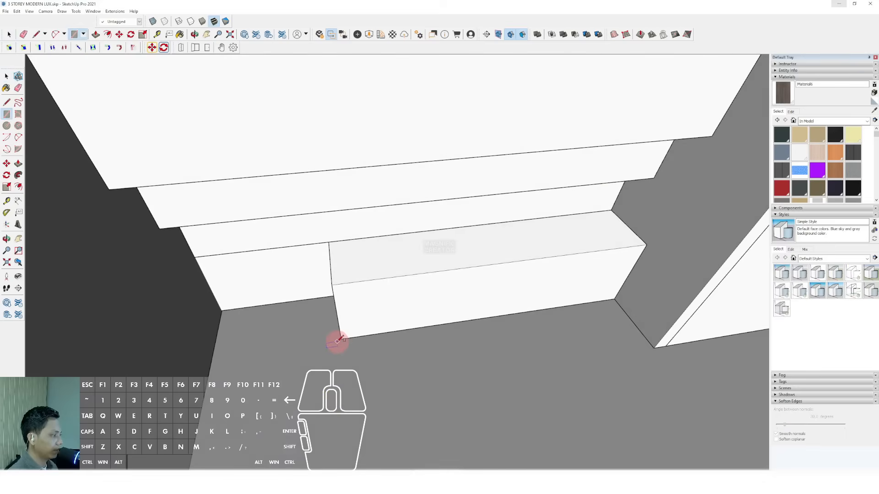
{"action": "left_click", "coordinate": [224, 314]}
- Extrude the gap rectangle up to the underside of the top block as a tall cabinet and select it whole
{"action": "key", "text": "p"}
{"action": "left_click_drag", "start_coordinate": [256, 310], "coordinate": [255, 280]}
{"action": "middle_click_drag", "start_coordinate": [255, 281], "coordinate": [251, 174], "text": "shift"}
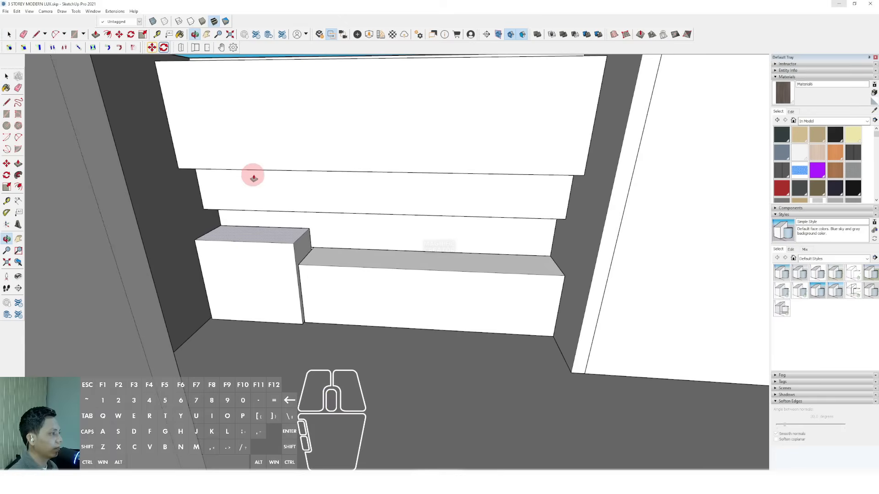
{"action": "left_click", "coordinate": [295, 171]}
{"action": "key", "text": "space"}
{"action": "middle_click_drag", "start_coordinate": [280, 207], "coordinate": [247, 168]}
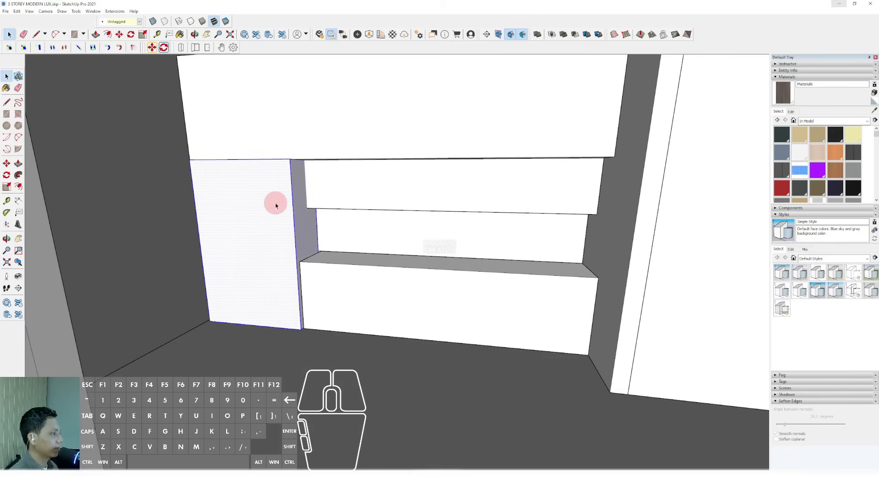
- Open the top block for editing and align its front face with the tall cabinet's front
{"action": "middle_click_drag", "start_coordinate": [276, 206], "coordinate": [273, 229]}
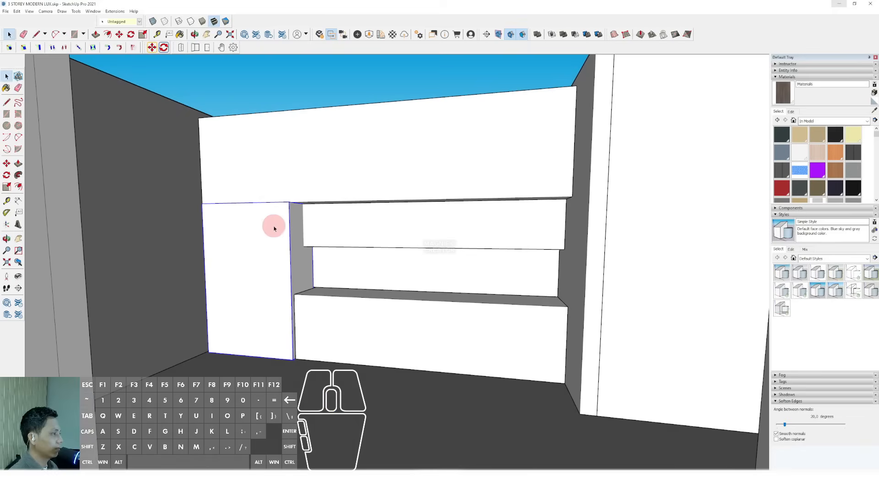
{"action": "scroll", "coordinate": [284, 198], "scroll_direction": "up", "scroll_amount": 2}
{"action": "middle_click_drag", "start_coordinate": [284, 198], "coordinate": [238, 277]}
{"action": "double_click", "coordinate": [287, 202]}
{"action": "double_click", "coordinate": [287, 202]}
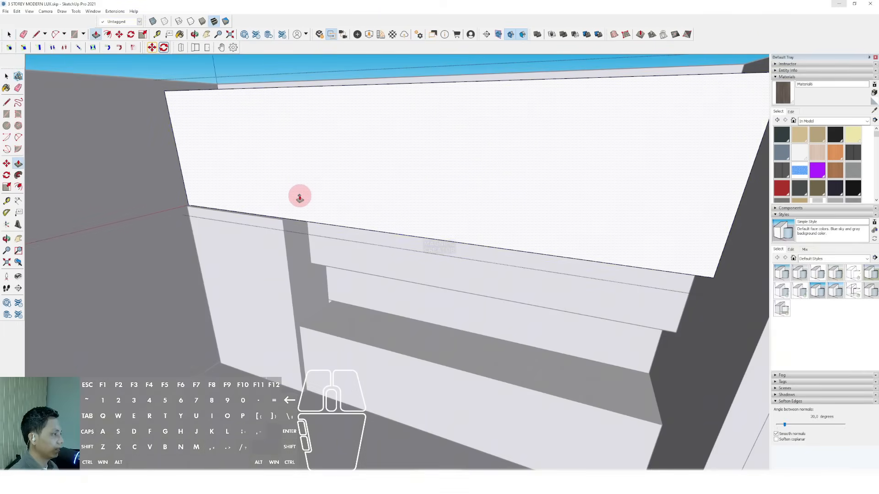
{"action": "key", "text": "space"}
- Edit the upper cabinet and pull its left end back to the side of the tall cabinet
{"action": "middle_click_drag", "start_coordinate": [229, 220], "coordinate": [333, 198]}
{"action": "scroll", "coordinate": [565, 319], "scroll_direction": "up", "scroll_amount": 2}
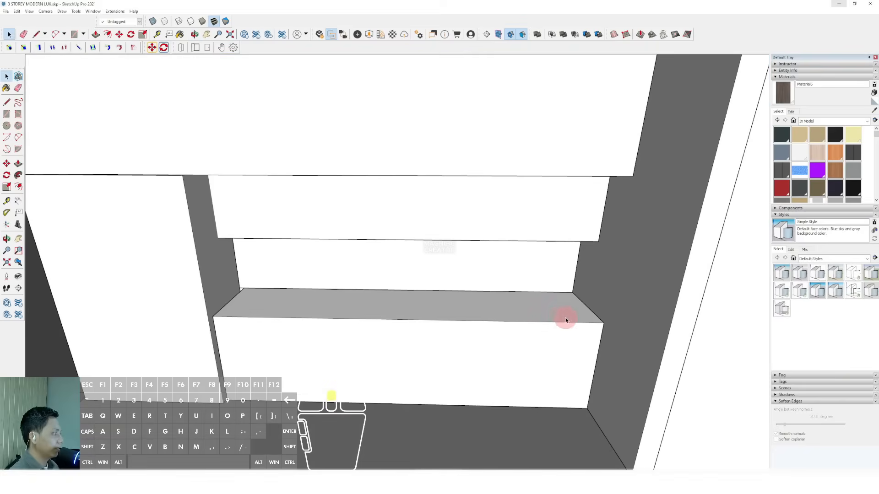
{"action": "mouse_move", "coordinate": [565, 321]}
{"action": "middle_mouse_down"}
{"action": "mouse_move", "coordinate": [604, 337]}
{"action": "mouse_move", "coordinate": [580, 315]}
{"action": "middle_mouse_up"}
{"action": "middle_click_drag", "start_coordinate": [357, 373], "coordinate": [383, 337]}
{"action": "left_click", "coordinate": [275, 227]}
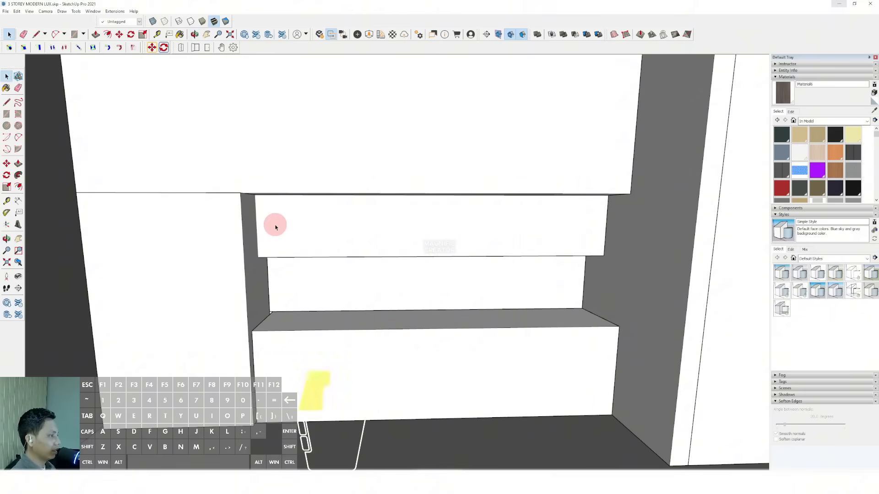
{"action": "double_click", "coordinate": [275, 227]}
{"action": "key", "text": "i"}
{"action": "left_click_drag", "start_coordinate": [64, 163], "coordinate": [165, 273]}
{"action": "key", "text": "p"}
{"action": "left_click_drag", "start_coordinate": [169, 215], "coordinate": [199, 247]}
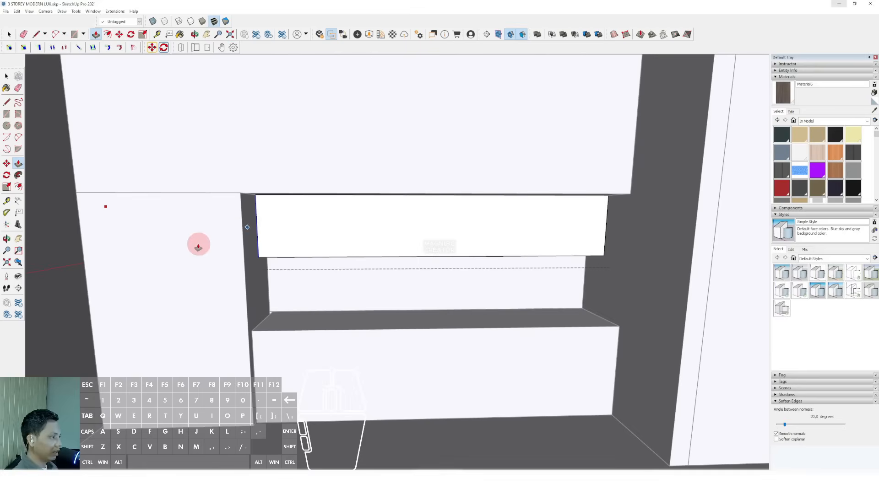
{"action": "key", "text": "space"}
- Divide the upper cabinet's front face into five equal door panels by copying its vertical edge across
{"action": "scroll", "coordinate": [233, 249], "scroll_direction": "down", "scroll_amount": 3}
{"action": "left_click", "coordinate": [559, 364]}
{"action": "scroll", "coordinate": [359, 290], "scroll_direction": "up", "scroll_amount": 2}
{"action": "key", "text": "p"}
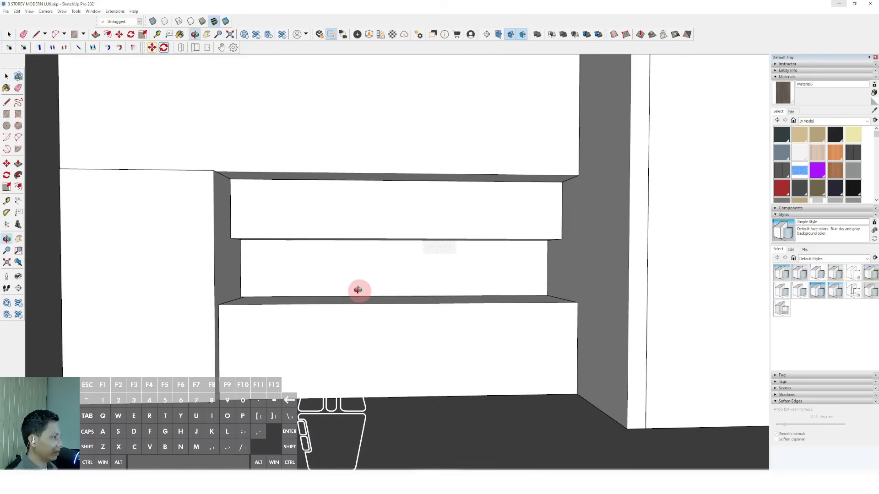
{"action": "key", "text": "space"}
{"action": "scroll", "coordinate": [358, 290], "scroll_direction": "down", "scroll_amount": 2}
{"action": "middle_click_drag", "start_coordinate": [359, 290], "coordinate": [351, 311], "text": "shift"}
{"action": "double_click", "coordinate": [281, 239]}
{"action": "scroll", "coordinate": [268, 242], "scroll_direction": "up", "scroll_amount": 1}
{"action": "left_click", "coordinate": [267, 240]}
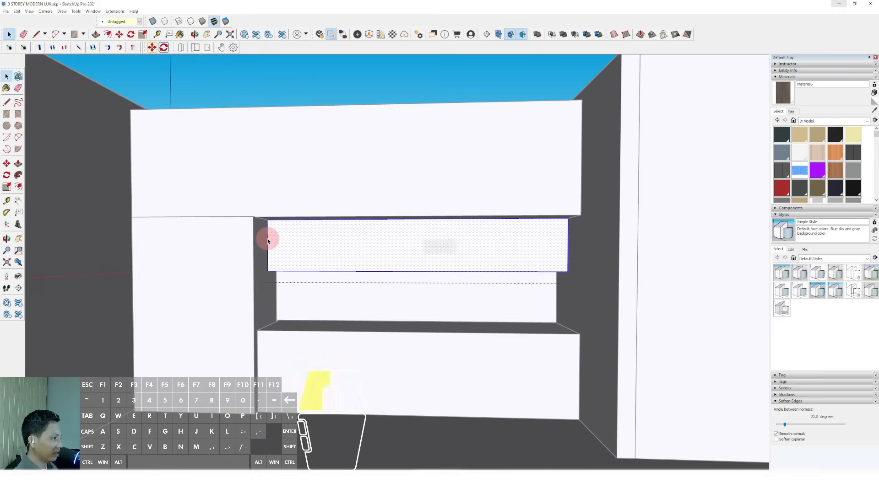
{"action": "left_click", "coordinate": [275, 231]}
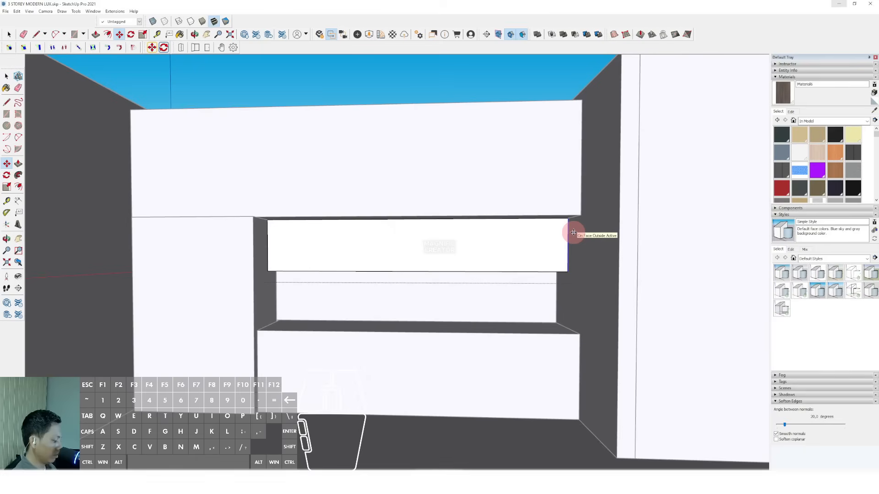
{"action": "key", "text": "space"}
- Open the base cabinet for editing and copy its front bottom edge upward to mark a toe-kick strip
{"action": "double_click", "coordinate": [374, 368]}
{"action": "triple_click", "coordinate": [372, 369]}
{"action": "scroll", "coordinate": [401, 380], "scroll_direction": "up", "scroll_amount": 2}
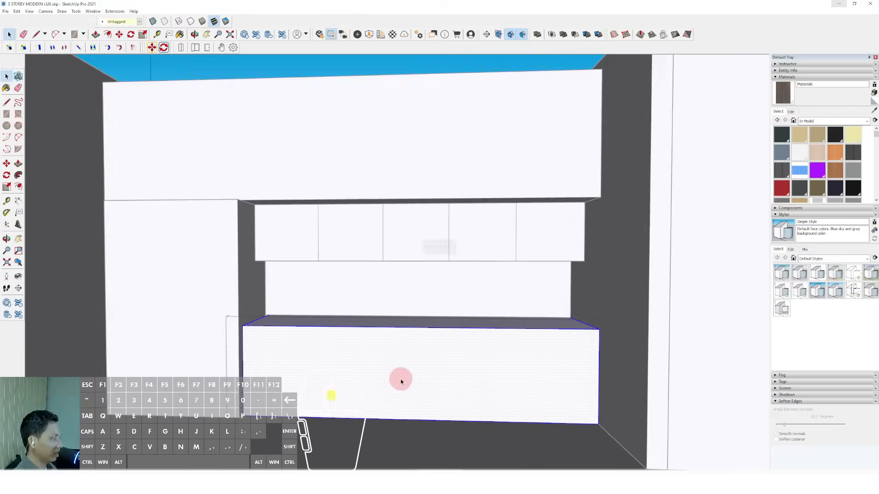
{"action": "middle_click_drag", "start_coordinate": [401, 380], "coordinate": [400, 349], "text": "shift"}
{"action": "left_click", "coordinate": [227, 300]}
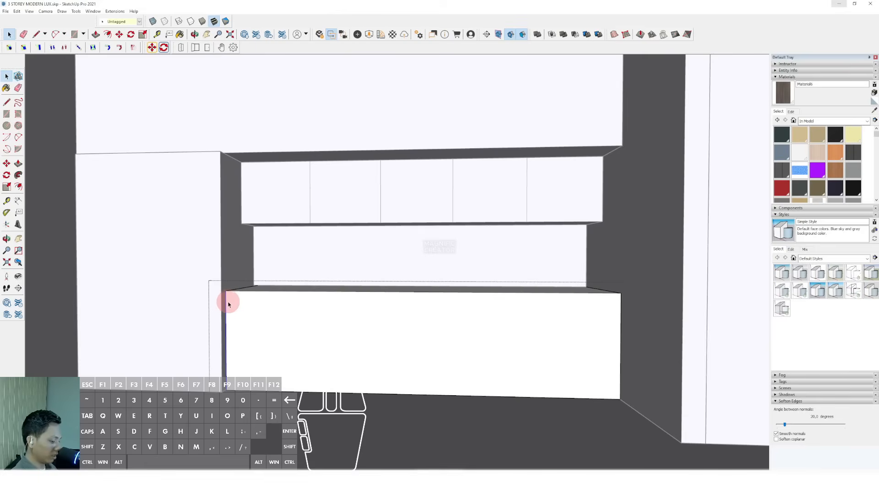
{"action": "key", "text": "space"}
{"action": "middle_click_drag", "start_coordinate": [249, 392], "coordinate": [616, 394]}
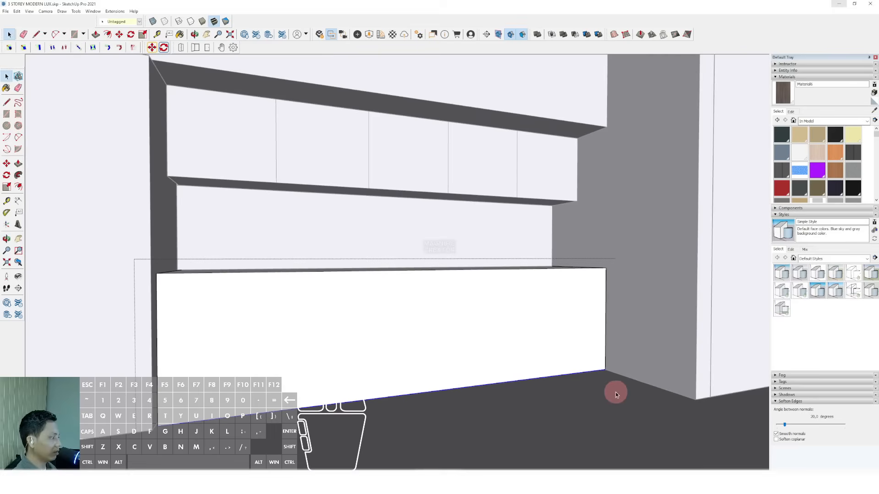
{"action": "key", "text": "m"}
{"action": "left_click", "coordinate": [590, 373]}
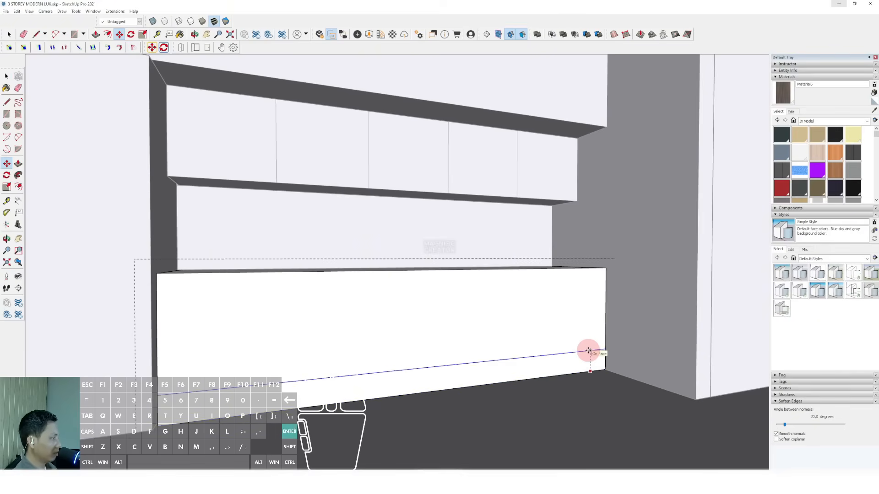
{"action": "left_click", "coordinate": [588, 351]}
- Push the strip along the bottom of the base cabinet inward to form a recessed toe kick
{"action": "scroll", "coordinate": [584, 362], "scroll_direction": "up", "scroll_amount": 3}
{"action": "key", "text": "p"}
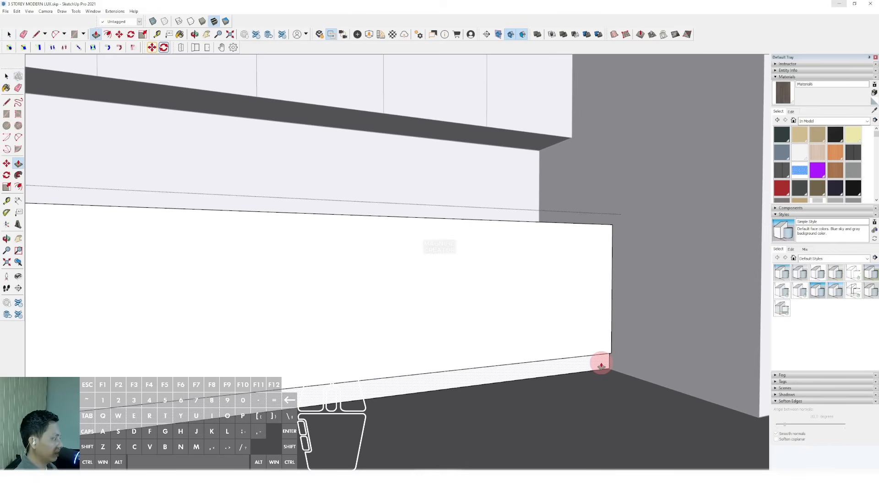
{"action": "key", "text": "space"}
{"action": "scroll", "coordinate": [601, 365], "scroll_direction": "down", "scroll_amount": 3}
{"action": "scroll", "coordinate": [604, 358], "scroll_direction": "up", "scroll_amount": 5}
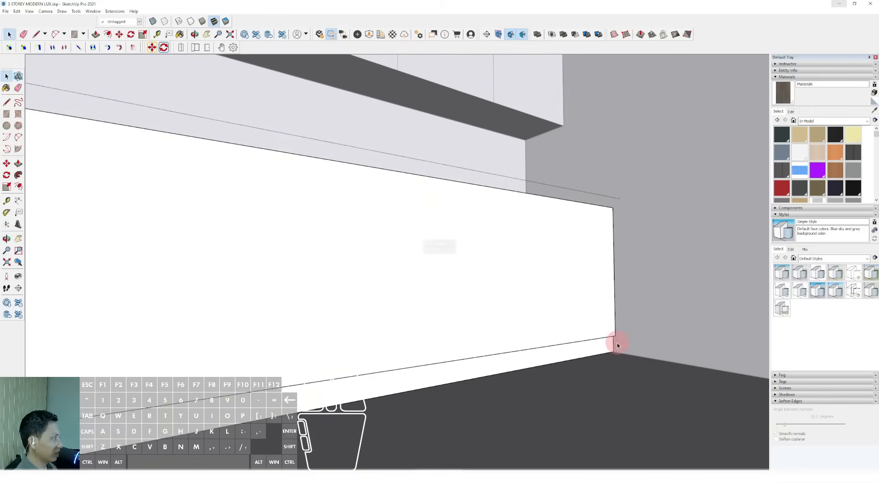
{"action": "scroll", "coordinate": [617, 343], "scroll_direction": "down", "scroll_amount": 5}
- Divide the base cabinet's front face above the toe kick into five equal door panels by copying its vertical end edge across
{"action": "left_click", "coordinate": [572, 287]}
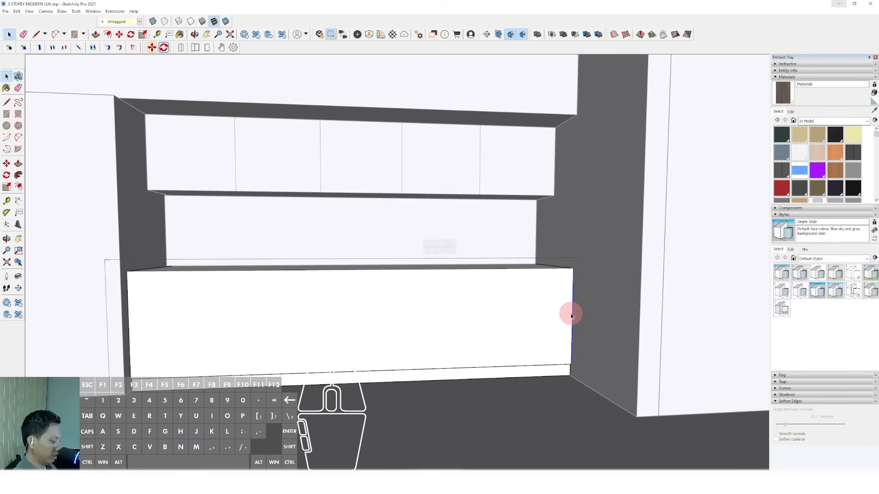
{"action": "key", "text": "m"}
{"action": "left_click", "coordinate": [578, 281]}
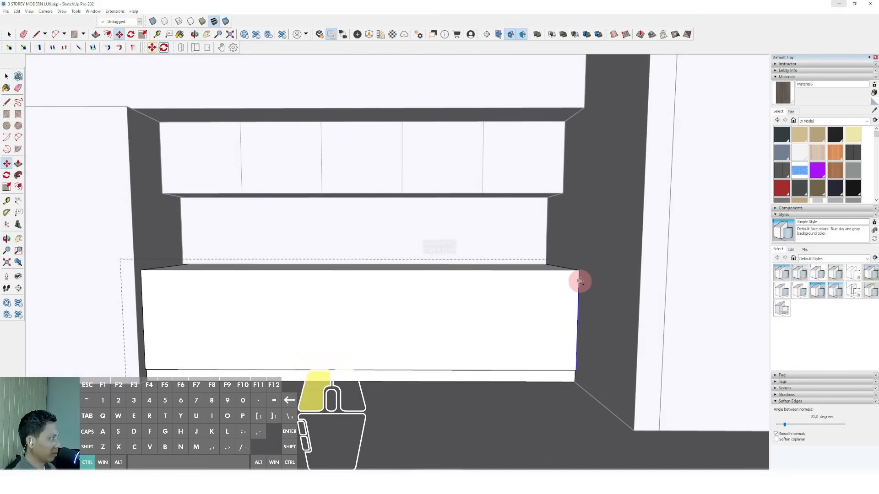
{"action": "left_click", "coordinate": [141, 273], "text": "shift"}
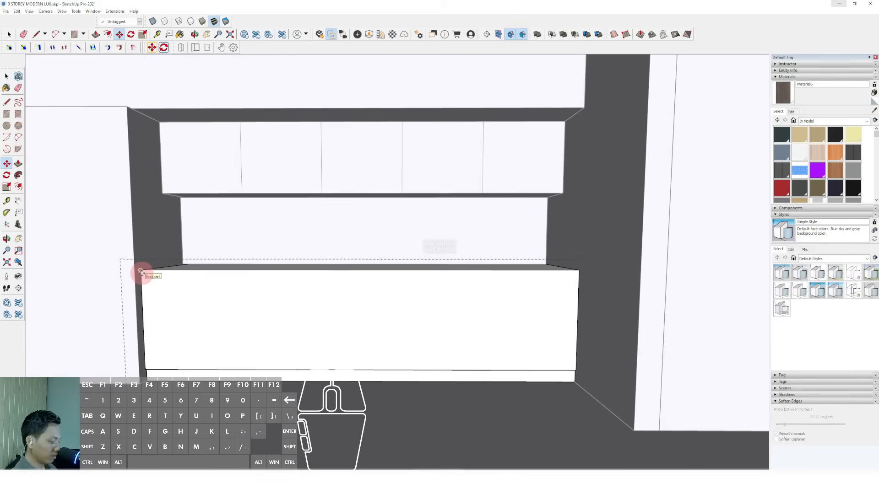
{"action": "key", "text": "Return"}
{"action": "key", "text": "space"}
{"action": "middle_click_drag", "start_coordinate": [465, 248], "coordinate": [452, 308], "text": "shift"}
{"action": "left_click", "coordinate": [722, 250]}
{"action": "scroll", "coordinate": [496, 280], "scroll_direction": "down", "scroll_amount": 2}
{"action": "middle_click_drag", "start_coordinate": [495, 280], "coordinate": [470, 273], "text": "shift"}
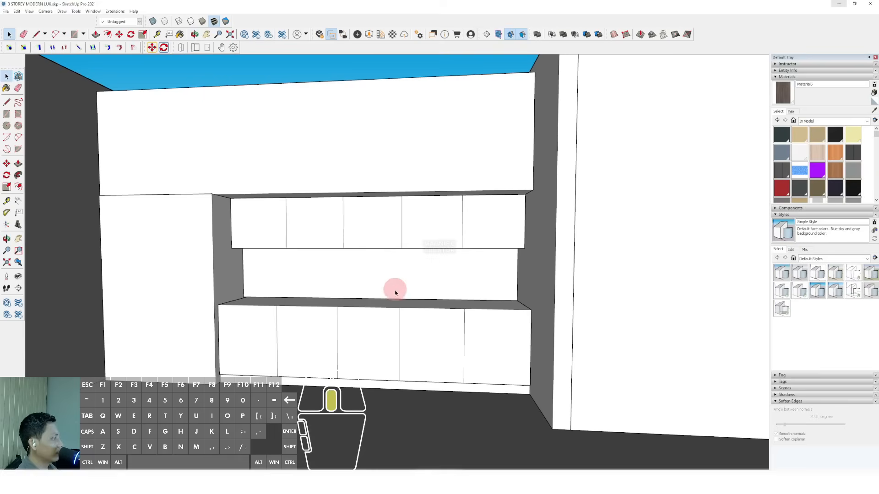
- Draw a rectangle near the left end of the countertop and push it down to form a sink basin
{"action": "middle_click_drag", "start_coordinate": [395, 292], "coordinate": [285, 298]}
{"action": "left_click", "coordinate": [290, 310]}
{"action": "scroll", "coordinate": [274, 302], "scroll_direction": "up", "scroll_amount": 2}
{"action": "key", "text": "r"}
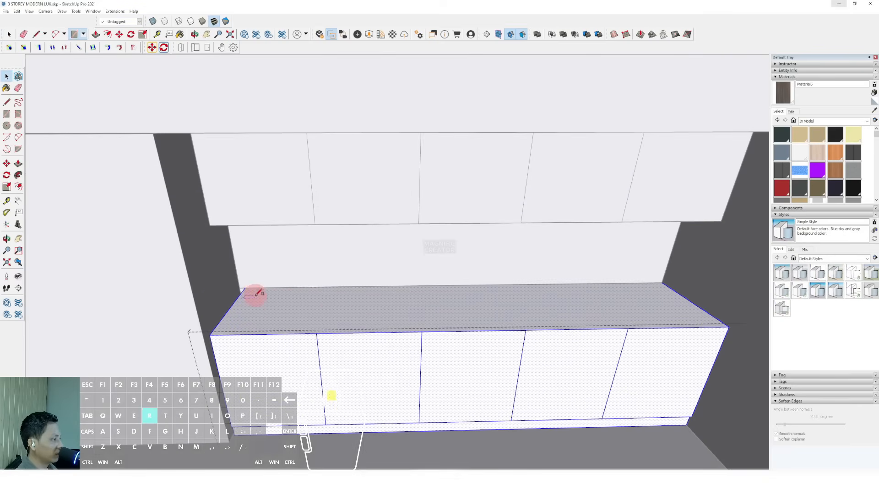
{"action": "key", "text": "space"}
{"action": "scroll", "coordinate": [337, 309], "scroll_direction": "up", "scroll_amount": 5}
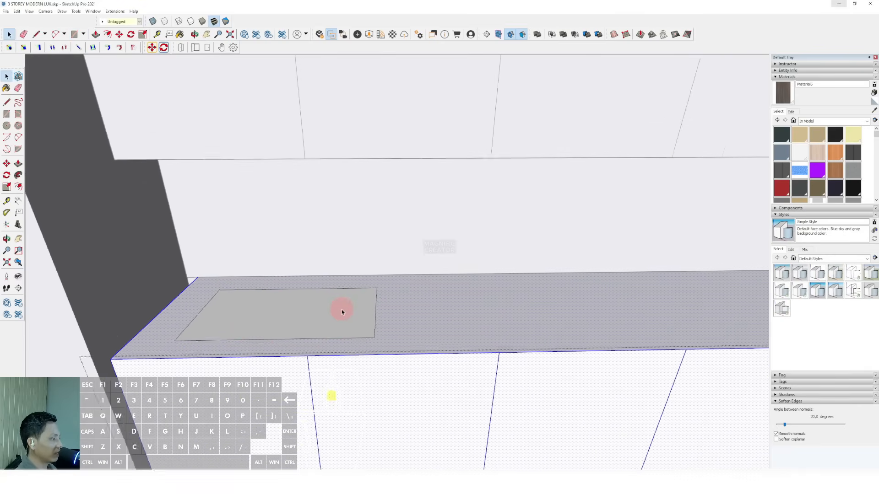
{"action": "left_click", "coordinate": [343, 309]}
{"action": "middle_click_drag", "start_coordinate": [372, 297], "coordinate": [289, 287]}
{"action": "left_click", "coordinate": [299, 286]}
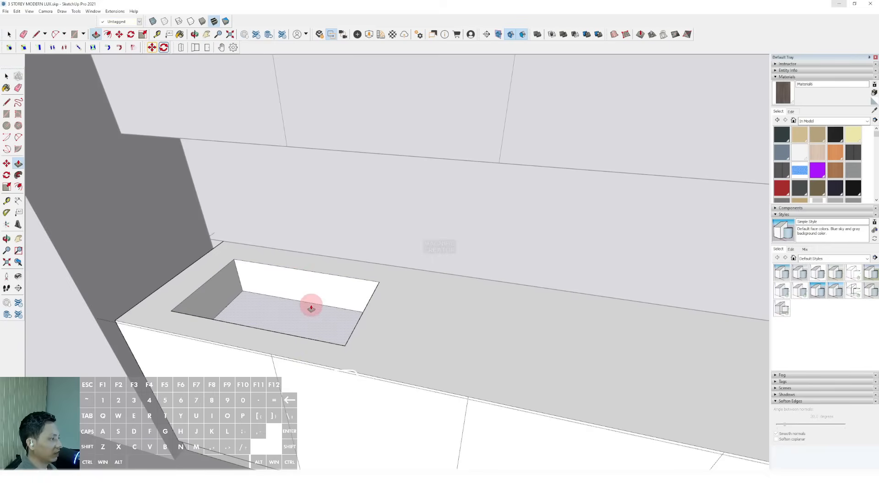
- Paint the bottom and inner walls of the sink basin with the Metal material Steel Brushed Stainless
{"action": "left_click", "coordinate": [867, 121]}
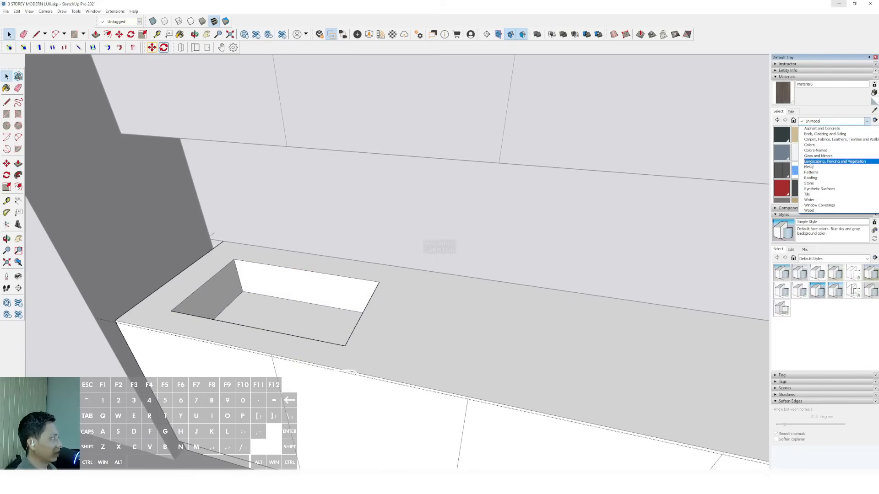
{"action": "left_click", "coordinate": [809, 167]}
{"action": "left_click", "coordinate": [856, 152]}
{"action": "scroll", "coordinate": [294, 308], "scroll_direction": "up", "scroll_amount": 2}
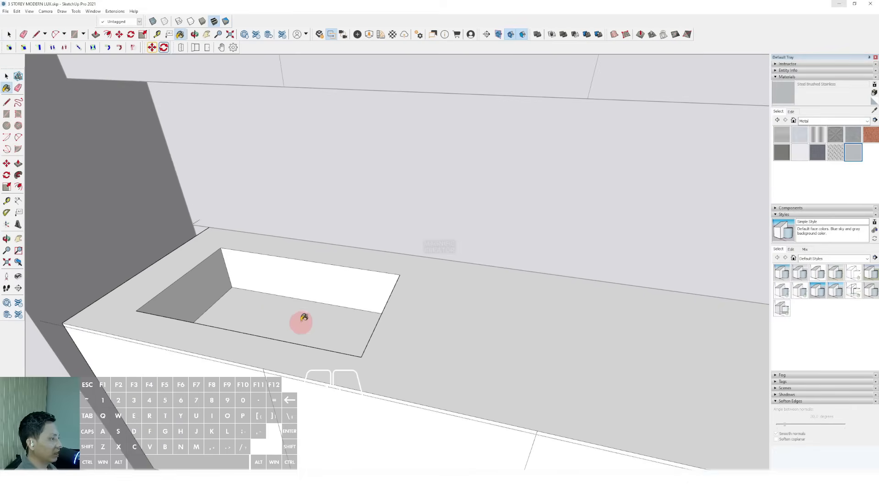
{"action": "left_click", "coordinate": [300, 320]}
{"action": "left_click", "coordinate": [270, 280]}
{"action": "mouse_move", "coordinate": [325, 300]}
{"action": "middle_mouse_down"}
{"action": "mouse_move", "coordinate": [524, 316]}
{"action": "mouse_move", "coordinate": [249, 369]}
{"action": "mouse_move", "coordinate": [234, 333]}
{"action": "middle_mouse_up"}
{"action": "left_click", "coordinate": [530, 325]}
{"action": "left_click", "coordinate": [280, 289]}
{"action": "mouse_move", "coordinate": [306, 335]}
{"action": "middle_mouse_down"}
{"action": "mouse_move", "coordinate": [221, 307]}
{"action": "mouse_move", "coordinate": [212, 293]}
{"action": "mouse_move", "coordinate": [441, 269]}
{"action": "middle_mouse_up"}
{"action": "left_click", "coordinate": [198, 268]}
{"action": "scroll", "coordinate": [442, 268], "scroll_direction": "down", "scroll_amount": 4}
{"action": "key", "text": "space"}
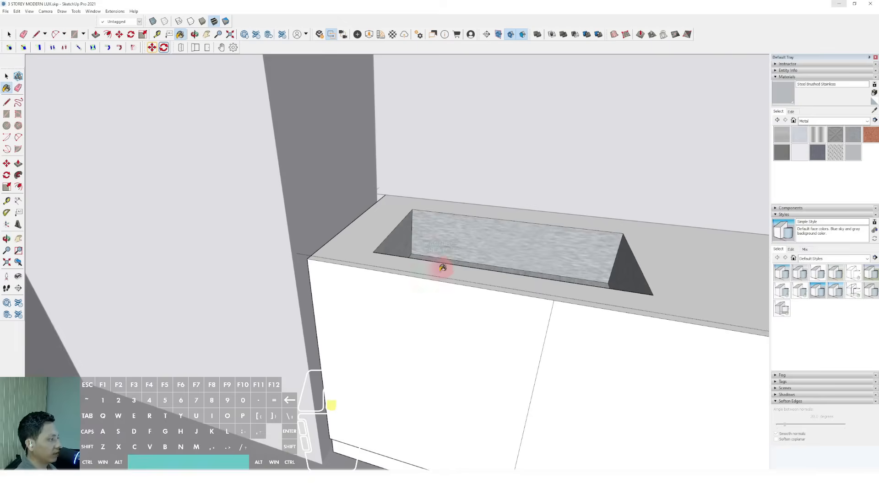
{"action": "left_click", "coordinate": [177, 364]}
- Reopen the base cabinet and draw a cooktop rectangle on the countertop's right half
{"action": "scroll", "coordinate": [446, 310], "scroll_direction": "down", "scroll_amount": 2}
{"action": "scroll", "coordinate": [449, 309], "scroll_direction": "down", "scroll_amount": 2}
{"action": "middle_click_drag", "start_coordinate": [446, 308], "coordinate": [482, 310]}
{"action": "scroll", "coordinate": [481, 327], "scroll_direction": "up", "scroll_amount": 2}
{"action": "double_click", "coordinate": [487, 330]}
{"action": "triple_click", "coordinate": [447, 298]}
{"action": "key", "text": "r"}
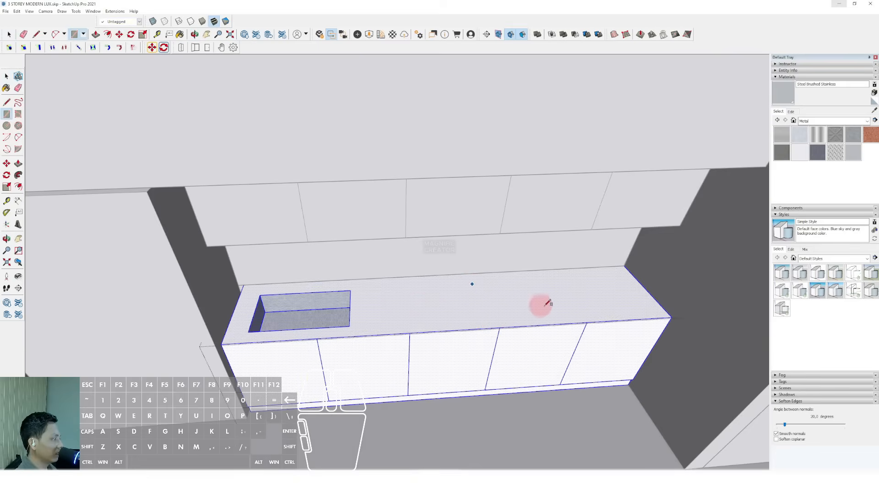
{"action": "left_click", "coordinate": [587, 309]}
{"action": "key", "text": "space"}
{"action": "scroll", "coordinate": [556, 293], "scroll_direction": "up", "scroll_amount": 4}
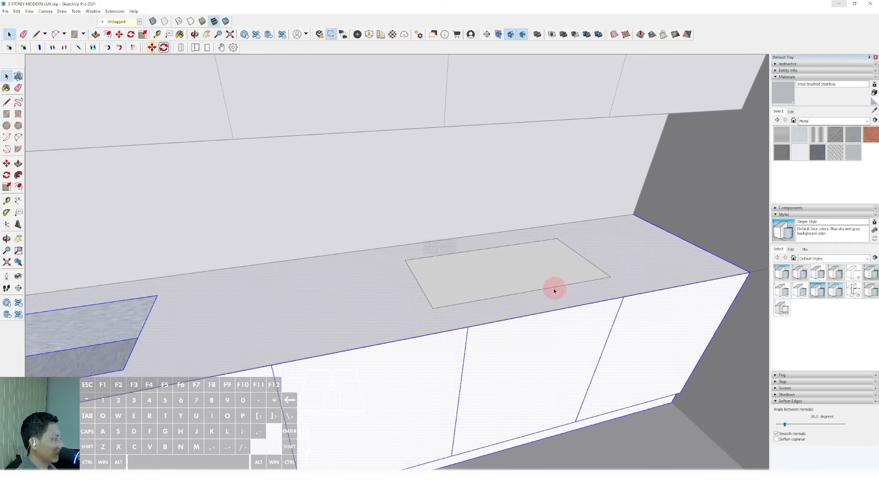
- Enlarge the cooktop rectangle with Scale and raise it slightly into a thin slab
{"action": "left_click", "coordinate": [519, 277]}
{"action": "key", "text": "s"}
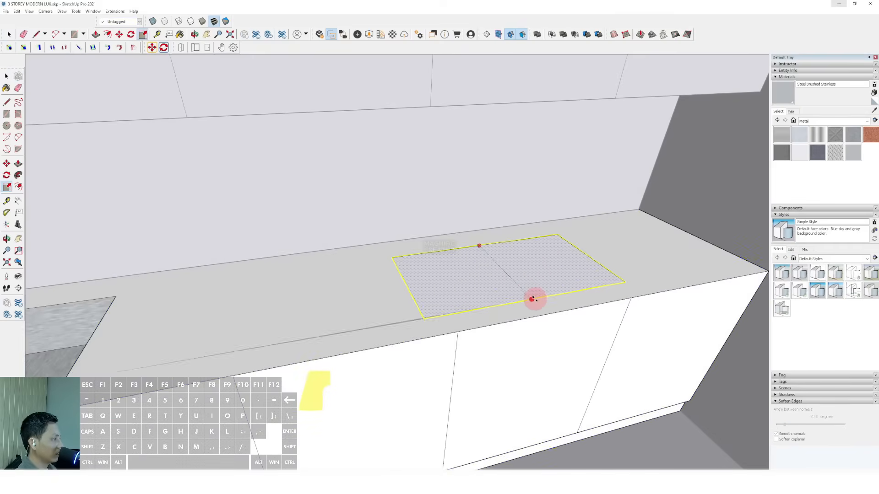
{"action": "key", "text": "space"}
{"action": "key", "text": "v"}
{"action": "double_click", "coordinate": [478, 283]}
{"action": "key", "text": "space"}
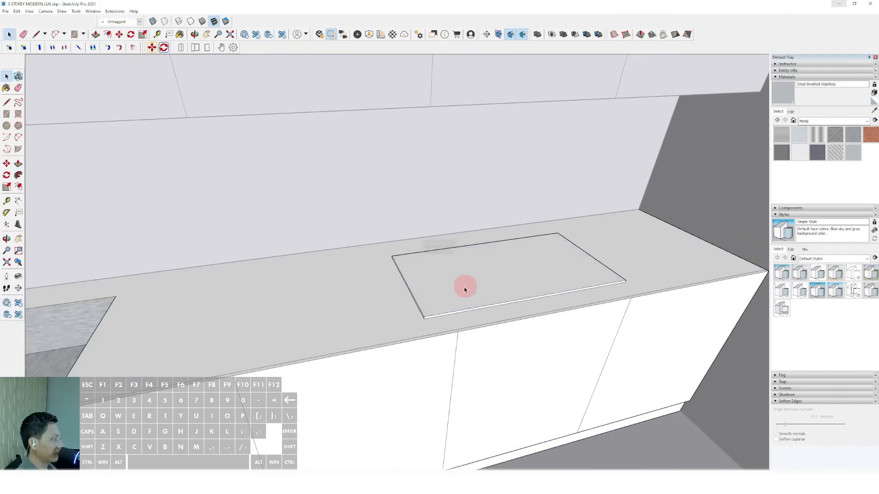
{"action": "scroll", "coordinate": [465, 289], "scroll_direction": "down", "scroll_amount": 5}
- Paint the top and front edge of the cooktop slab with the dark grey Color M07
{"action": "left_click", "coordinate": [654, 326]}
{"action": "scroll", "coordinate": [468, 314], "scroll_direction": "down", "scroll_amount": 1}
{"action": "scroll", "coordinate": [468, 314], "scroll_direction": "down", "scroll_amount": 1}
{"action": "left_click", "coordinate": [459, 297]}
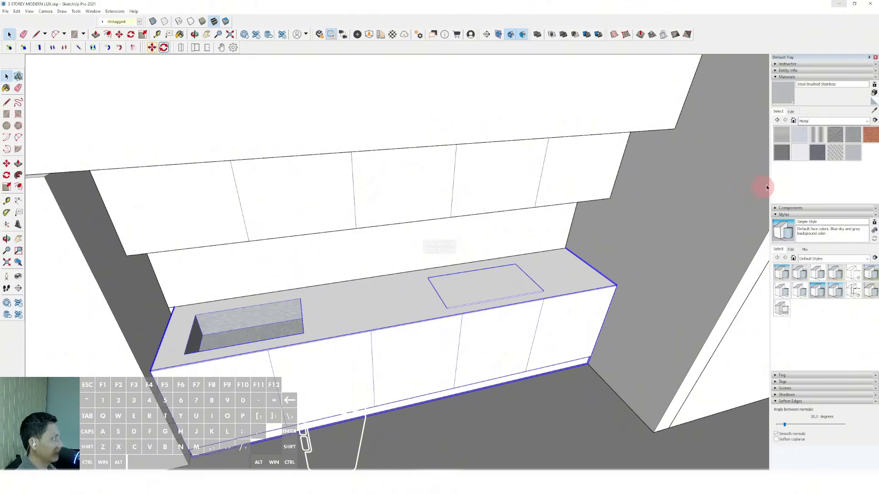
{"action": "left_click", "coordinate": [866, 121]}
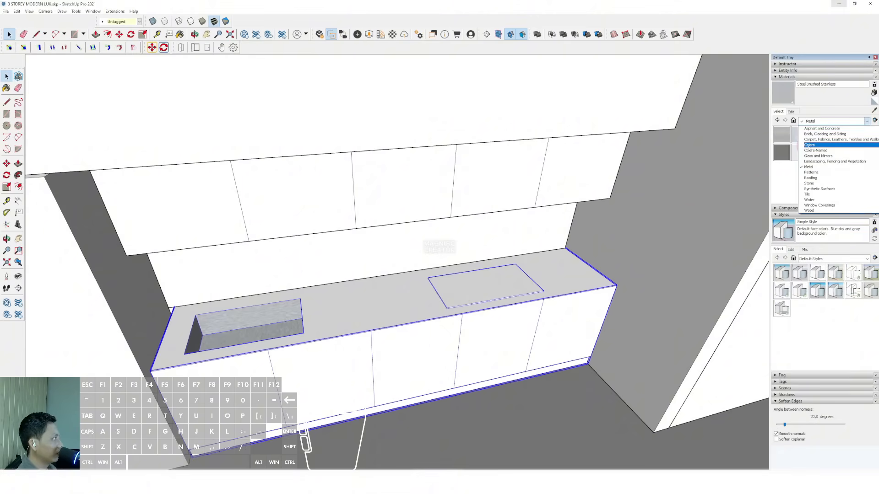
{"action": "left_click", "coordinate": [809, 146]}
{"action": "scroll", "coordinate": [823, 191], "scroll_direction": "down", "scroll_amount": 10}
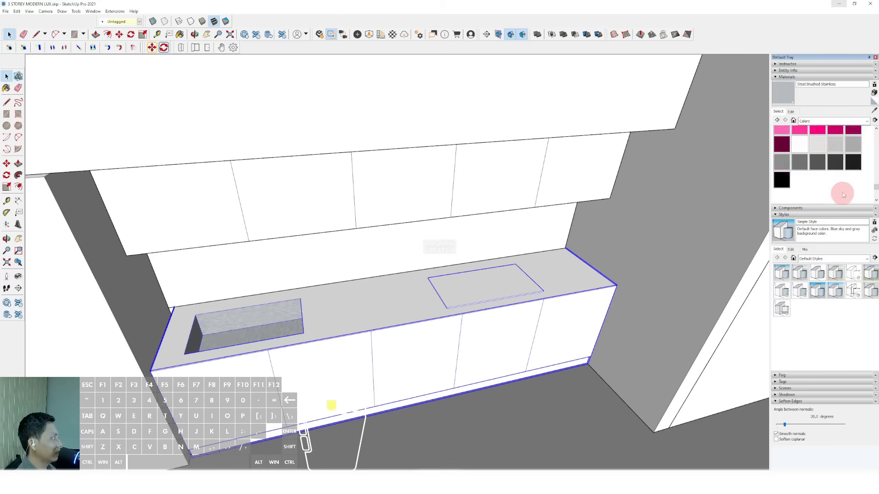
{"action": "left_click", "coordinate": [835, 163]}
{"action": "scroll", "coordinate": [501, 281], "scroll_direction": "up", "scroll_amount": 5}
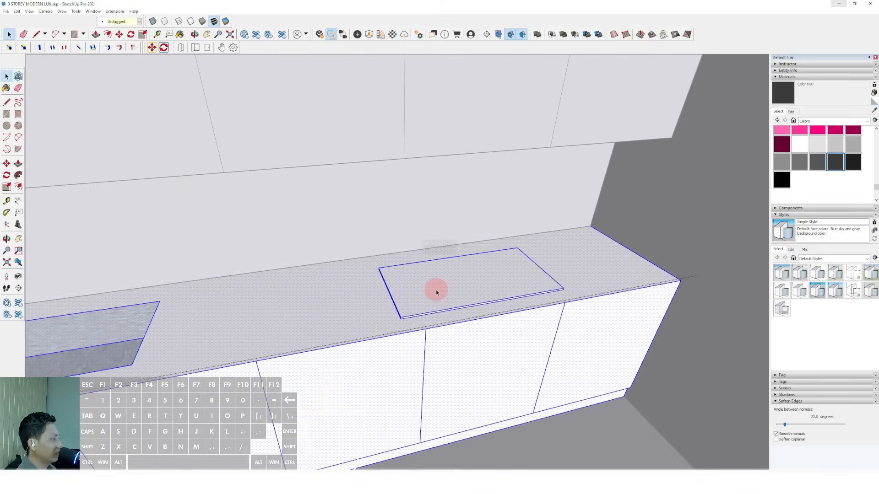
{"action": "left_click", "coordinate": [420, 300]}
{"action": "scroll", "coordinate": [420, 300], "scroll_direction": "up", "scroll_amount": 5}
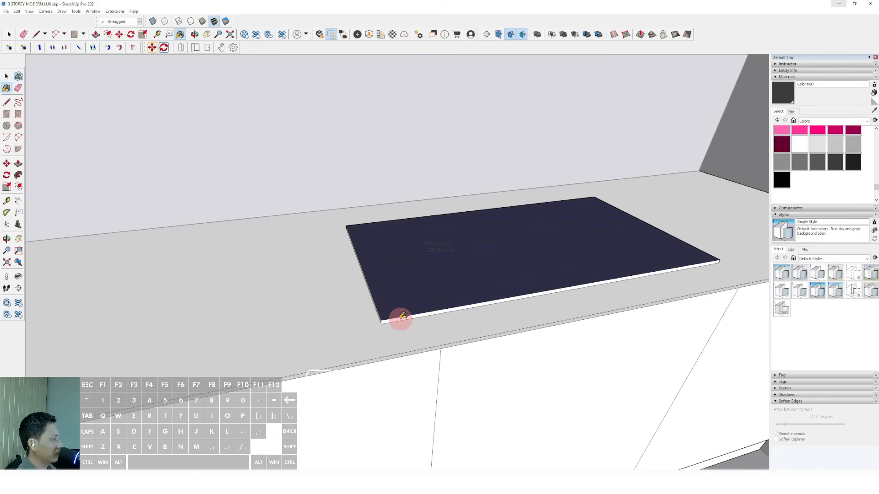
{"action": "scroll", "coordinate": [443, 274], "scroll_direction": "up", "scroll_amount": 3}
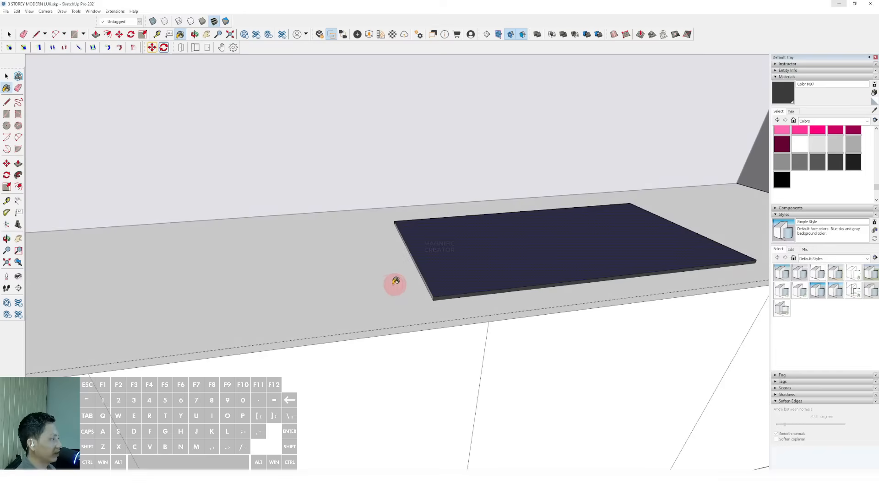
{"action": "left_click", "coordinate": [457, 295]}
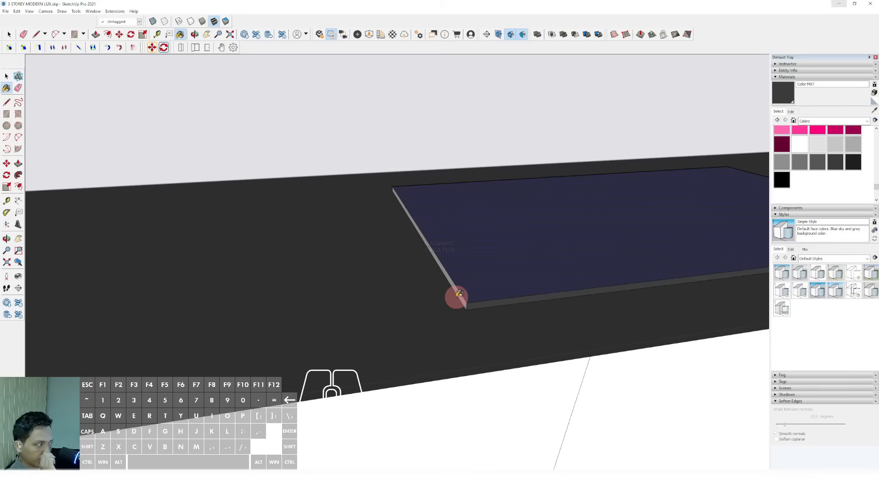
{"action": "scroll", "coordinate": [458, 294], "scroll_direction": "up", "scroll_amount": 1}
{"action": "key", "text": "ctrl+z"}
- Draw a circular burner outline on the left half of the cooktop
{"action": "mouse_move", "coordinate": [463, 291]}
{"action": "middle_mouse_down"}
{"action": "mouse_move", "coordinate": [517, 278]}
{"action": "mouse_move", "coordinate": [483, 270]}
{"action": "mouse_move", "coordinate": [345, 294]}
{"action": "mouse_move", "coordinate": [447, 312]}
{"action": "middle_mouse_up"}
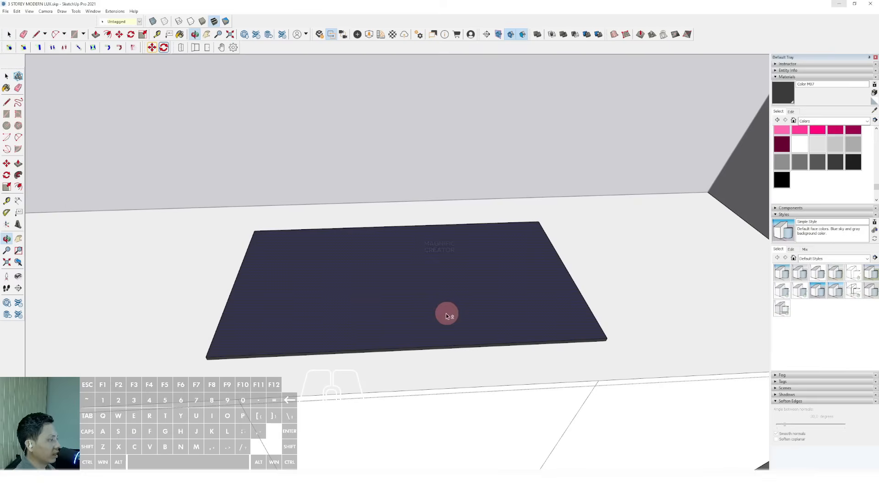
{"action": "key", "text": "c"}
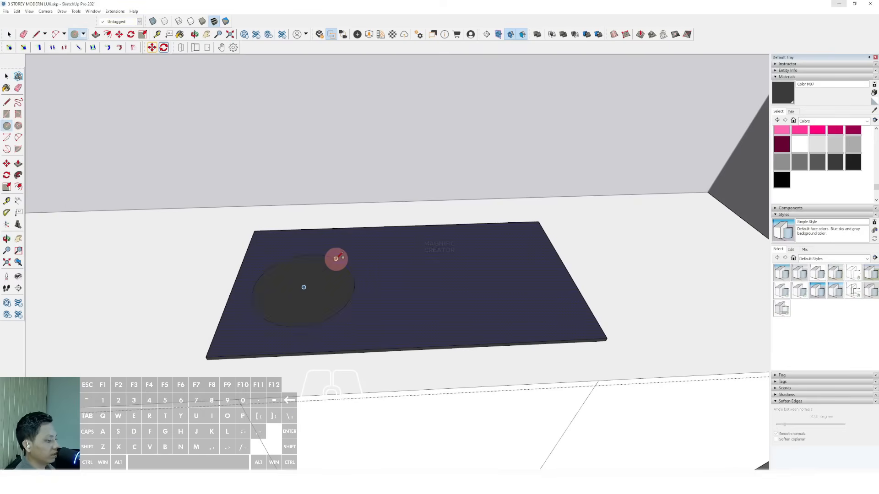
{"action": "left_click", "coordinate": [337, 259]}
{"action": "key", "text": "space"}
{"action": "middle_click_drag", "start_coordinate": [452, 271], "coordinate": [451, 274]}
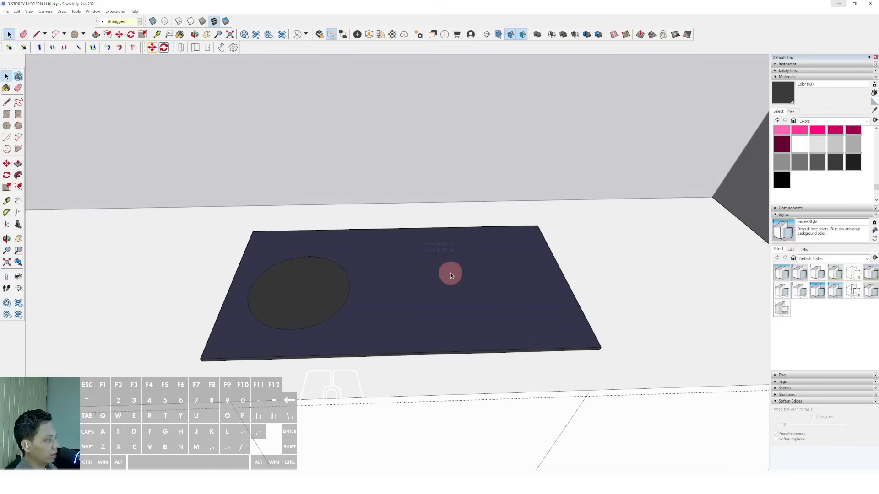
- Draw a larger circular burner outline on the right half of the cooktop, aligned with the left circle's centre
{"action": "key", "text": "c"}
{"action": "scroll", "coordinate": [476, 280], "scroll_direction": "up", "scroll_amount": 2}
{"action": "key", "text": "c"}
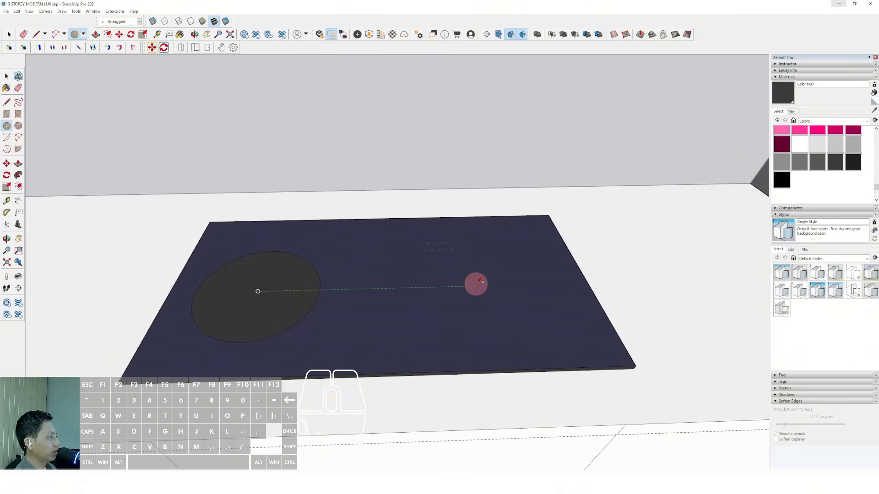
{"action": "key", "text": "space"}
{"action": "key", "text": "d"}
{"action": "key", "text": "l"}
{"action": "scroll", "coordinate": [474, 285], "scroll_direction": "up", "scroll_amount": 2}
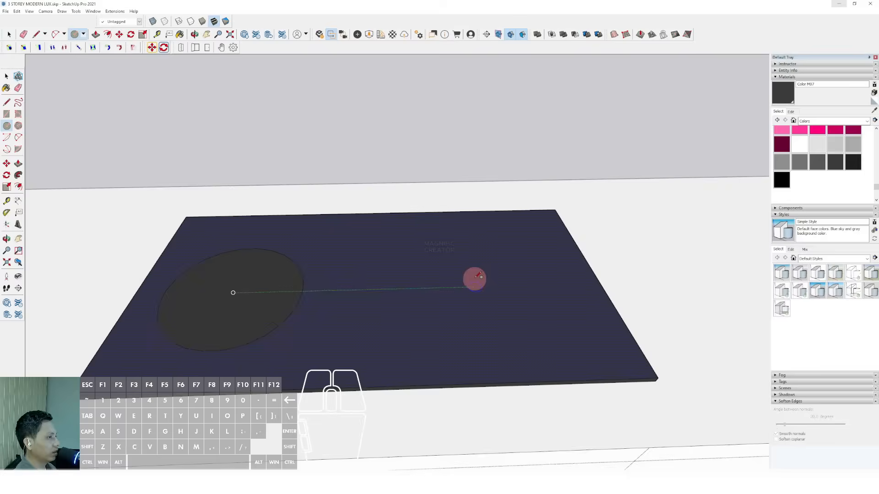
{"action": "key", "text": "c"}
{"action": "left_click", "coordinate": [474, 295]}
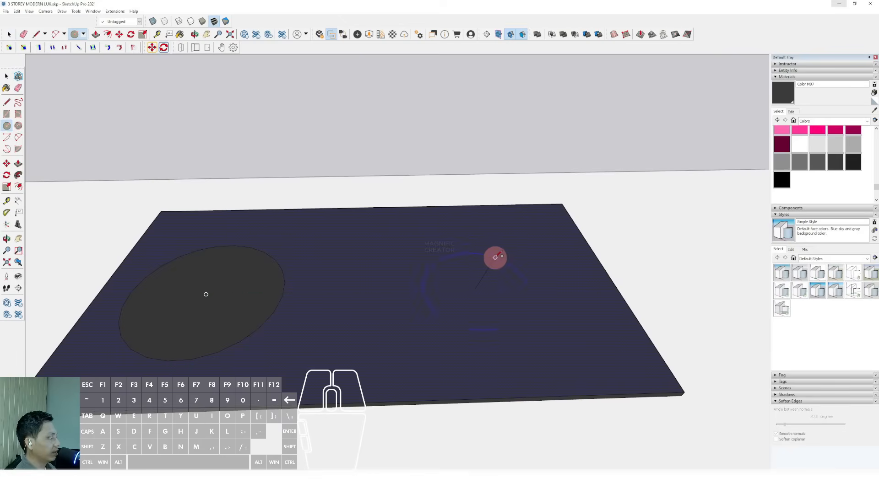
{"action": "left_click", "coordinate": [512, 242]}
{"action": "key", "text": "space"}
{"action": "scroll", "coordinate": [466, 276], "scroll_direction": "down", "scroll_amount": 3}
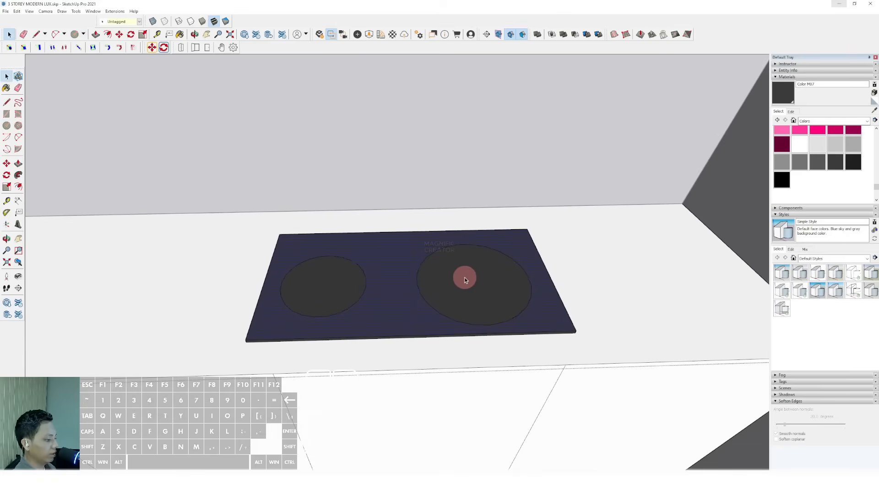
- Offset both burner circles slightly inward to form thin rings on the cooktop
{"action": "left_click", "coordinate": [453, 287]}
{"action": "scroll", "coordinate": [518, 279], "scroll_direction": "up", "scroll_amount": 3}
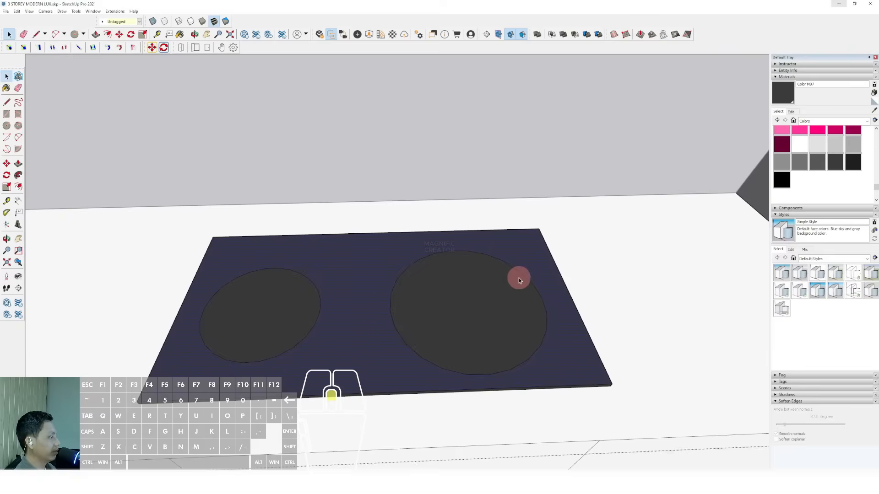
{"action": "left_click", "coordinate": [520, 269]}
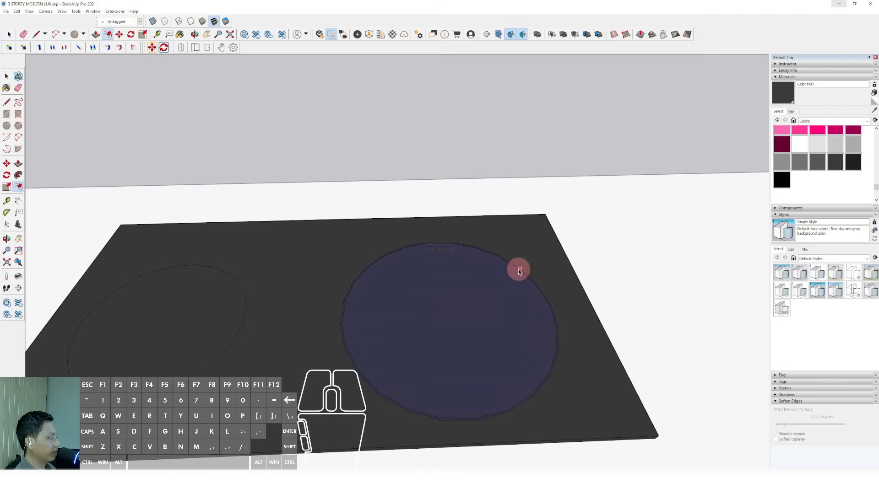
{"action": "left_click", "coordinate": [518, 269]}
{"action": "key", "text": "space"}
{"action": "scroll", "coordinate": [227, 288], "scroll_direction": "up", "scroll_amount": 1}
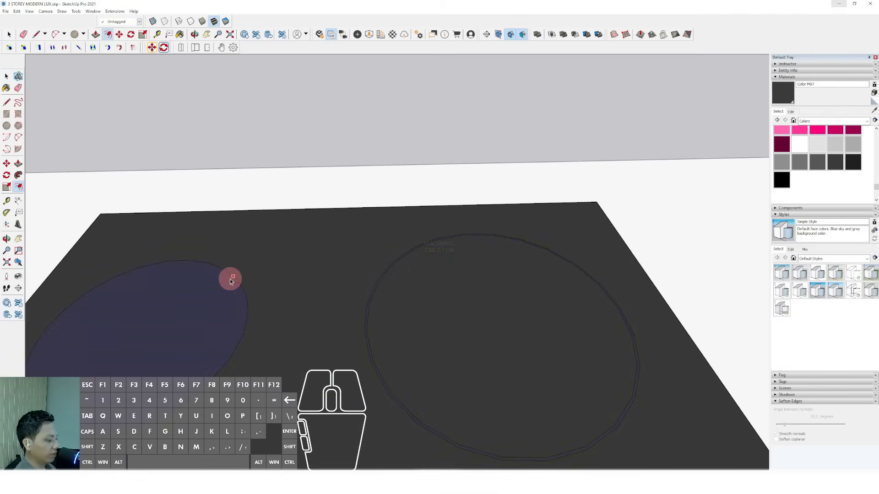
{"action": "left_click", "coordinate": [230, 280]}
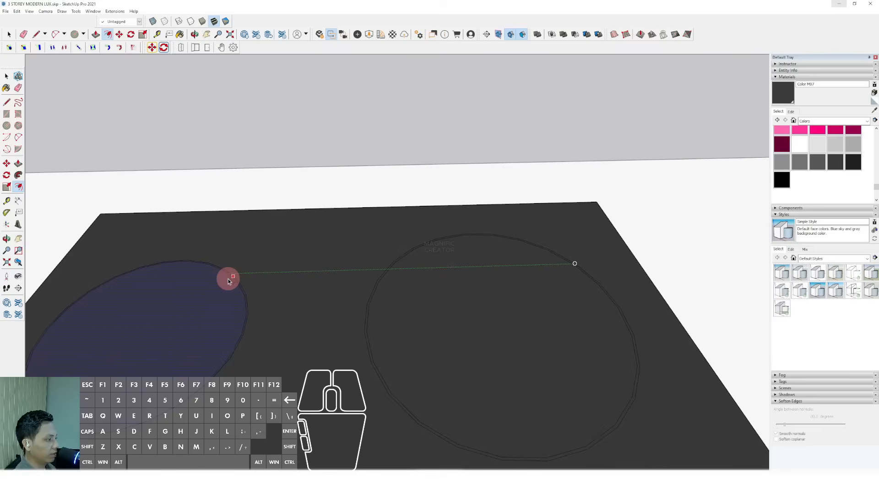
{"action": "left_click", "coordinate": [228, 279]}
{"action": "key", "text": "space"}
{"action": "scroll", "coordinate": [361, 301], "scroll_direction": "down", "scroll_amount": 3}
- Paint the thin ring of the larger right burner with the orange-red Color B06
{"action": "scroll", "coordinate": [820, 162], "scroll_direction": "up", "scroll_amount": 5}
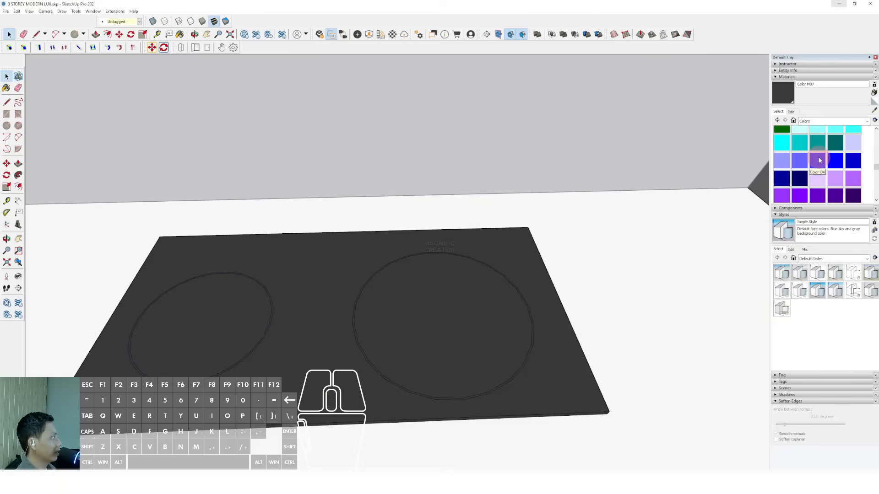
{"action": "scroll", "coordinate": [821, 163], "scroll_direction": "up", "scroll_amount": 3}
{"action": "left_click", "coordinate": [831, 173]}
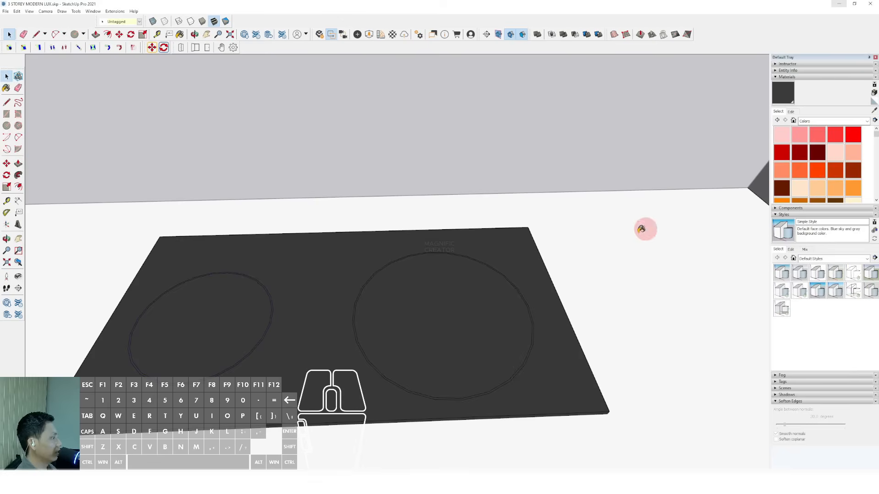
{"action": "scroll", "coordinate": [526, 300], "scroll_direction": "up", "scroll_amount": 6}
{"action": "left_click", "coordinate": [530, 301]}
{"action": "scroll", "coordinate": [528, 301], "scroll_direction": "down", "scroll_amount": 3}
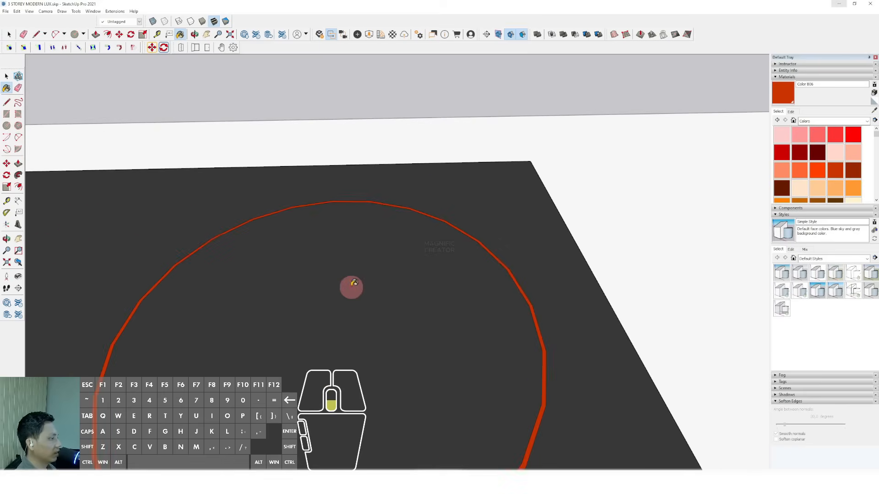
- Paint the thin ring of the smaller left burner on the cooktop with Color B06
{"action": "middle_click_drag", "start_coordinate": [351, 287], "coordinate": [448, 252]}
{"action": "scroll", "coordinate": [206, 269], "scroll_direction": "up", "scroll_amount": 4}
{"action": "key", "text": "space"}
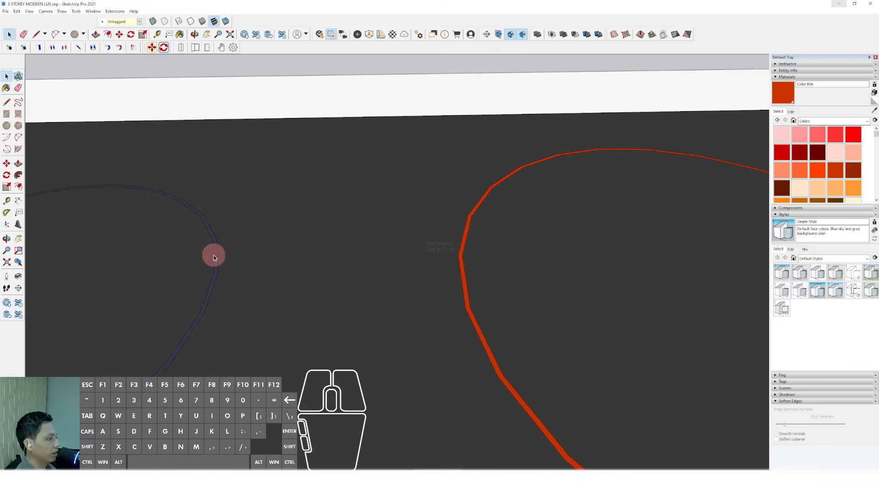
{"action": "left_click", "coordinate": [214, 254]}
{"action": "key", "text": "b"}
{"action": "left_click", "coordinate": [214, 247]}
{"action": "key", "text": "space"}
- Inspect the kitchen cabinets, cooktop and surrounding walls from the front and from above
{"action": "scroll", "coordinate": [248, 255], "scroll_direction": "down", "scroll_amount": 4}
{"action": "scroll", "coordinate": [296, 292], "scroll_direction": "down", "scroll_amount": 4}
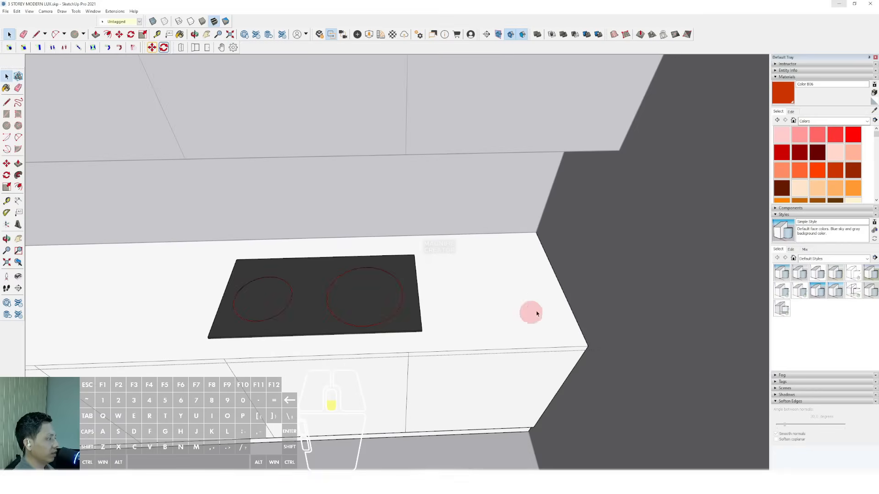
{"action": "scroll", "coordinate": [457, 335], "scroll_direction": "down", "scroll_amount": 6}
{"action": "middle_click_drag", "start_coordinate": [435, 330], "coordinate": [503, 276]}
{"action": "scroll", "coordinate": [442, 303], "scroll_direction": "up", "scroll_amount": 3}
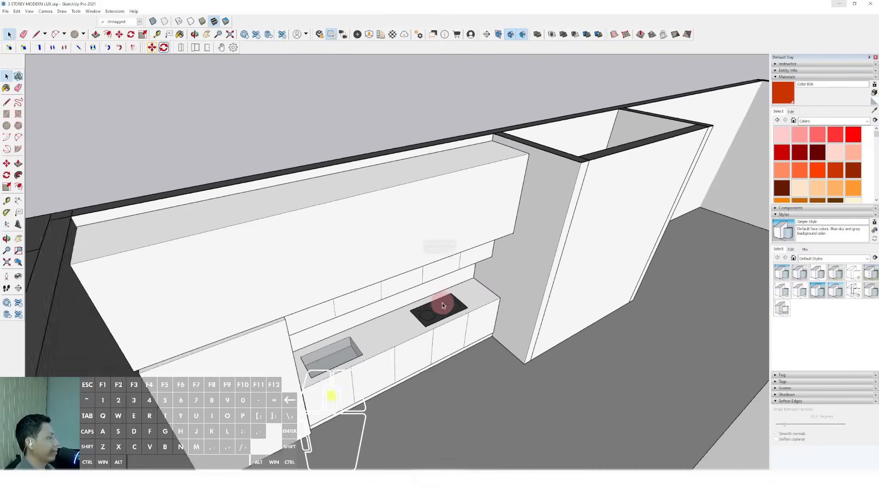
{"action": "middle_click_drag", "start_coordinate": [446, 302], "coordinate": [326, 321]}
{"action": "middle_click_drag", "start_coordinate": [474, 275], "coordinate": [405, 168]}
{"action": "left_click", "coordinate": [870, 120]}
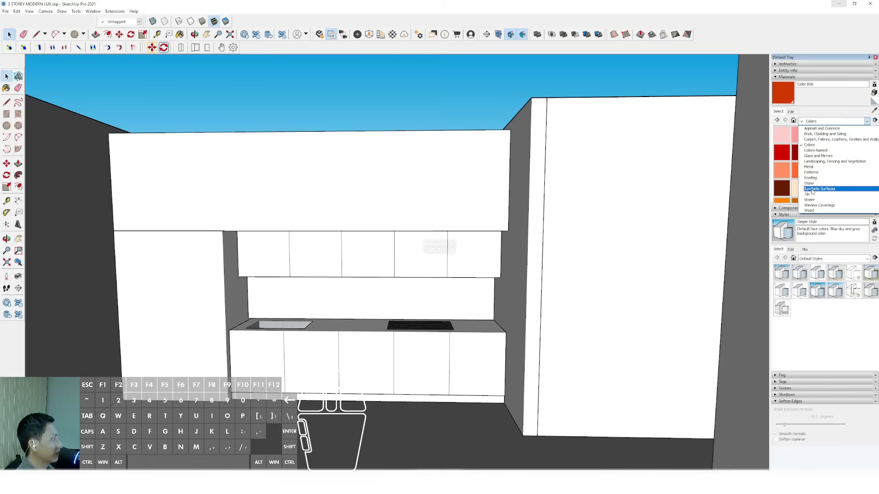
{"action": "left_click", "coordinate": [619, 256]}
{"action": "middle_click_drag", "start_coordinate": [481, 256], "coordinate": [452, 327]}
{"action": "scroll", "coordinate": [384, 301], "scroll_direction": "down", "scroll_amount": 4}
{"action": "middle_click_drag", "start_coordinate": [383, 302], "coordinate": [473, 289]}
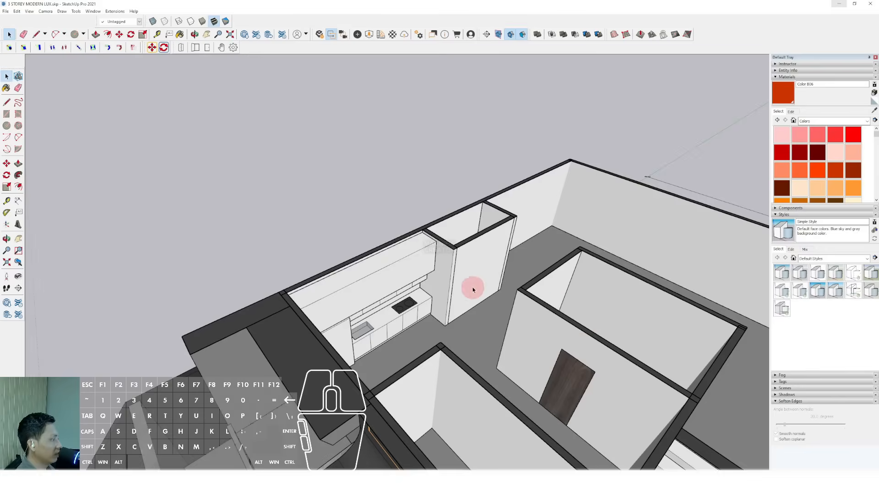
- Cut a wide rectangular opening through the side wall beside the cooktop, just above countertop height
{"action": "scroll", "coordinate": [471, 292], "scroll_direction": "up", "scroll_amount": 3}
{"action": "middle_click_drag", "start_coordinate": [425, 307], "coordinate": [431, 277]}
{"action": "scroll", "coordinate": [410, 317], "scroll_direction": "up", "scroll_amount": 2}
{"action": "double_click", "coordinate": [412, 316]}
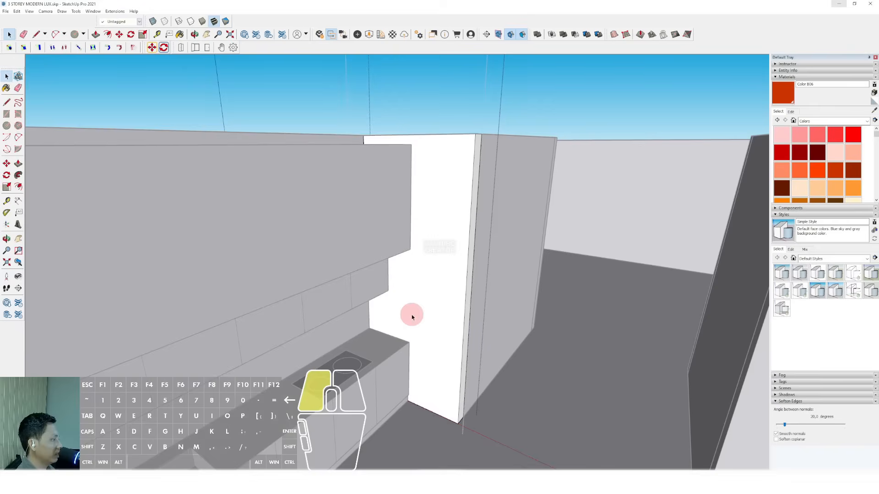
{"action": "left_click", "coordinate": [412, 316]}
{"action": "middle_click_drag", "start_coordinate": [412, 316], "coordinate": [440, 255]}
{"action": "key", "text": "r"}
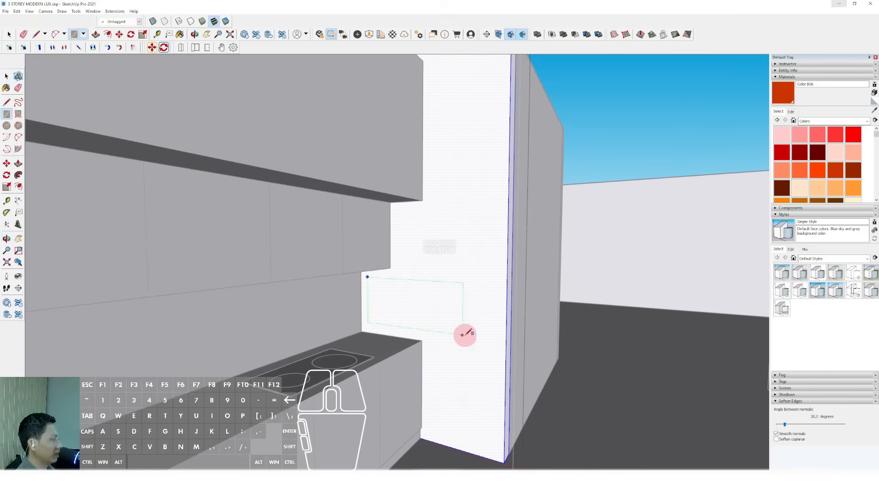
{"action": "key", "text": "p"}
{"action": "left_click", "coordinate": [384, 298]}
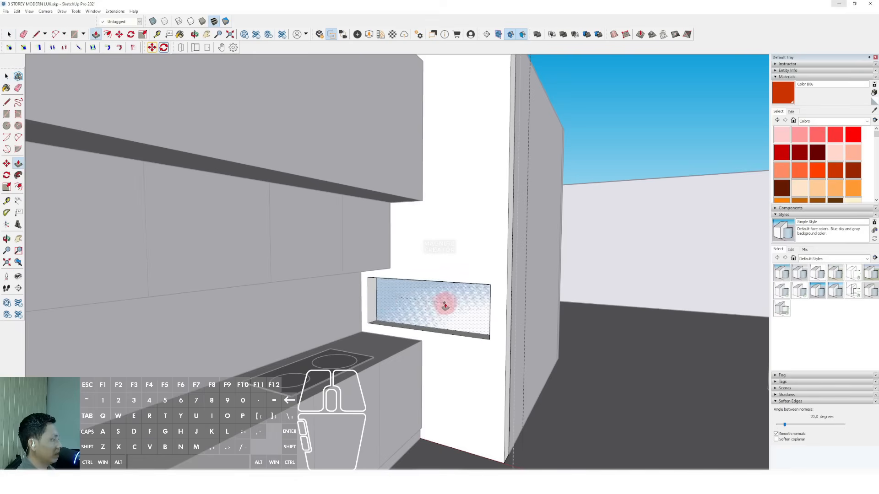
{"action": "left_click", "coordinate": [451, 307]}
{"action": "key", "text": "space"}
- Cut a large floor-level opening in the front wall of the small enclosure beside the kitchen, leaving a narrow frame around it
{"action": "middle_click_drag", "start_coordinate": [450, 307], "coordinate": [417, 290]}
{"action": "double_click", "coordinate": [417, 289]}
{"action": "left_click", "coordinate": [415, 289]}
{"action": "key", "text": "r"}
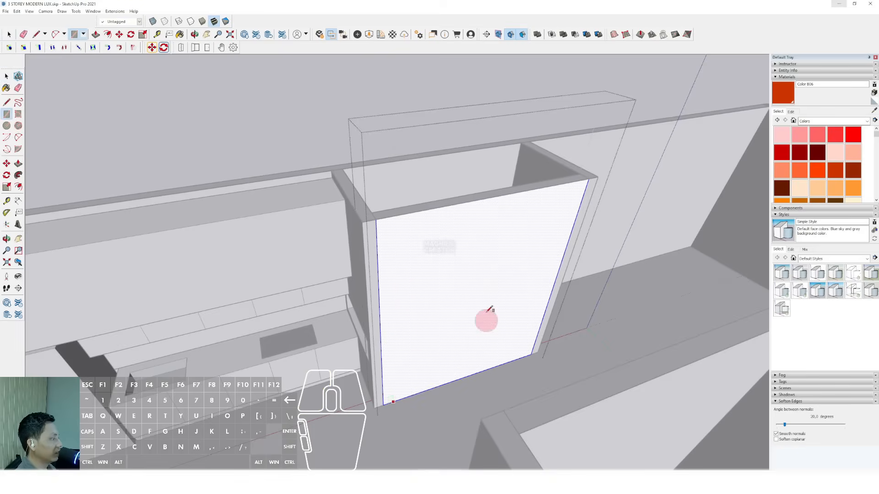
{"action": "left_click", "coordinate": [569, 196]}
{"action": "key", "text": "space"}
{"action": "left_click", "coordinate": [512, 301]}
{"action": "key", "text": "Delete"}
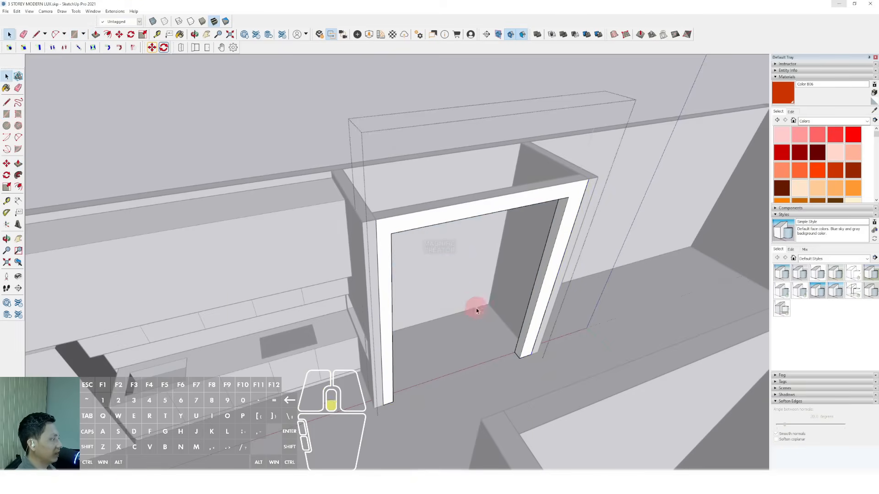
- Draw a rectangle covering the floor inside the small enclosure beside the kitchen
{"action": "middle_click_drag", "start_coordinate": [476, 310], "coordinate": [482, 284]}
{"action": "left_click", "coordinate": [447, 365]}
{"action": "key", "text": "r"}
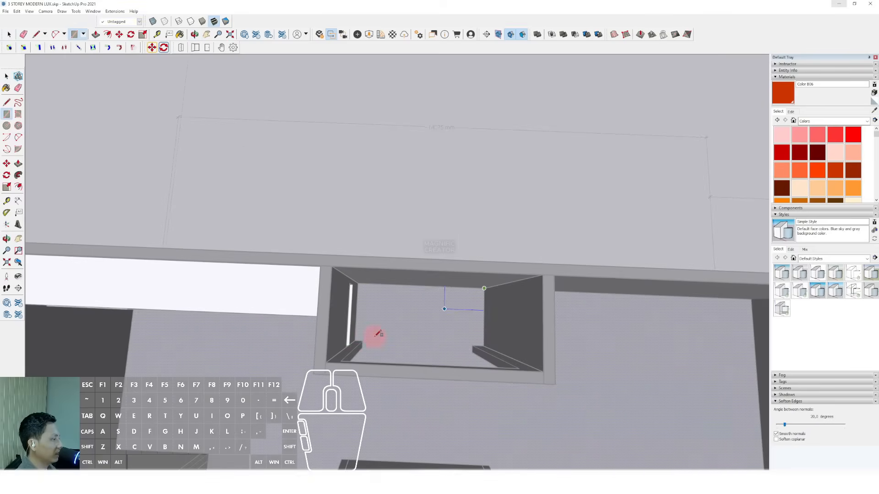
{"action": "scroll", "coordinate": [350, 341], "scroll_direction": "up", "scroll_amount": 2}
{"action": "left_click", "coordinate": [356, 341]}
{"action": "key", "text": "space"}
{"action": "scroll", "coordinate": [458, 306], "scroll_direction": "up", "scroll_amount": 2}
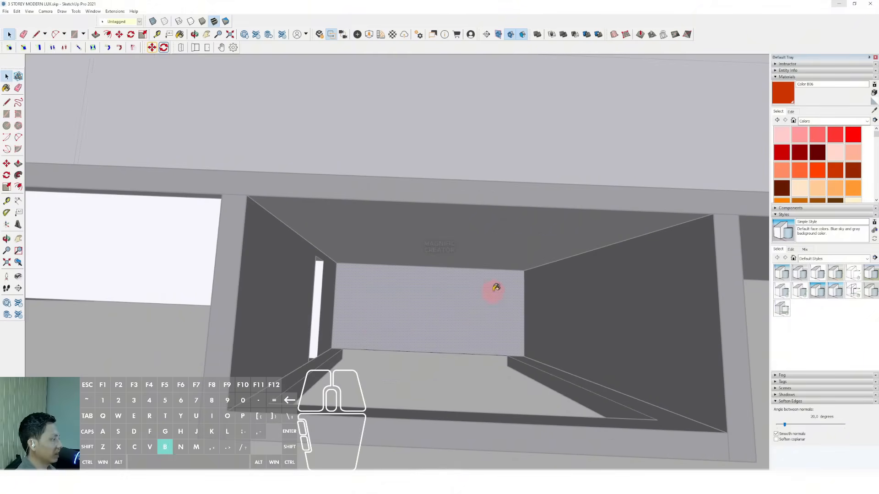
{"action": "key", "text": "b"}
{"action": "left_click", "coordinate": [488, 290]}
{"action": "key", "text": "space"}
{"action": "key", "text": "ctrl+z"}
- Sample the Grass Light Green material from the existing model for painting
{"action": "scroll", "coordinate": [501, 312], "scroll_direction": "up", "scroll_amount": 2}
{"action": "middle_click_drag", "start_coordinate": [508, 314], "coordinate": [513, 277]}
{"action": "left_click", "coordinate": [513, 277]}
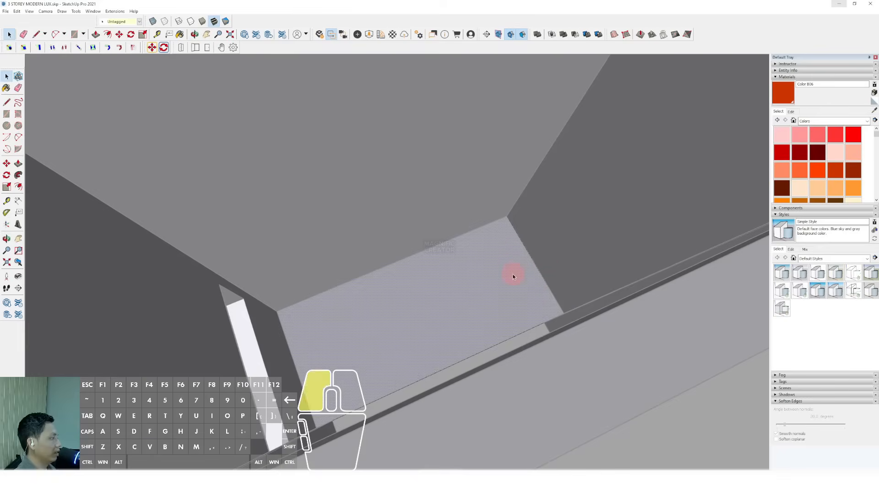
{"action": "key", "text": "space"}
{"action": "scroll", "coordinate": [473, 274], "scroll_direction": "down", "scroll_amount": 6}
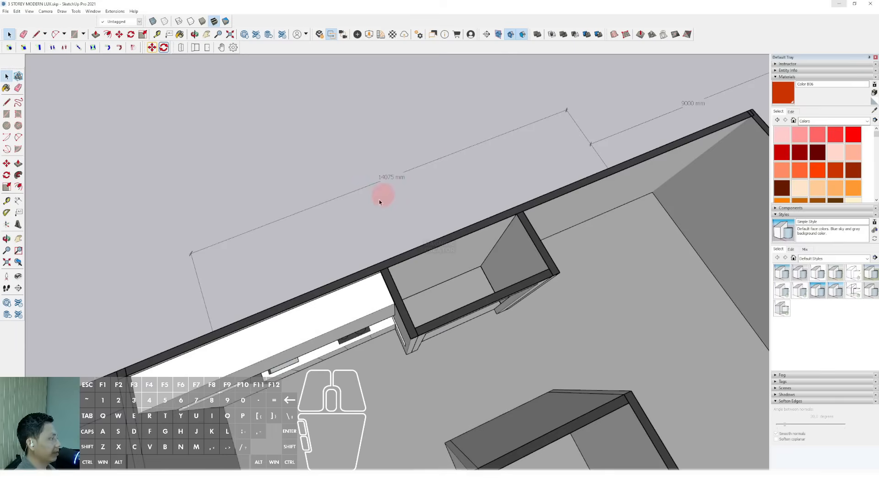
{"action": "scroll", "coordinate": [380, 199], "scroll_direction": "down", "scroll_amount": 1}
{"action": "middle_click_drag", "start_coordinate": [573, 245], "coordinate": [696, 185]}
{"action": "left_click", "coordinate": [873, 112]}
{"action": "scroll", "coordinate": [407, 237], "scroll_direction": "down", "scroll_amount": 4}
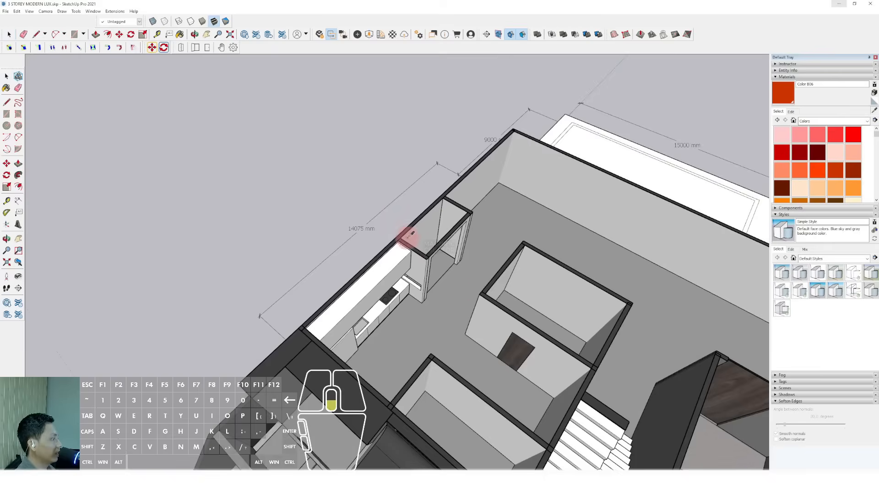
{"action": "middle_click_drag", "start_coordinate": [486, 296], "coordinate": [286, 108]}
{"action": "key", "text": "space"}
- Paint the small enclosure's floor rectangle with Grass Light Green
{"action": "scroll", "coordinate": [351, 225], "scroll_direction": "up", "scroll_amount": 10}
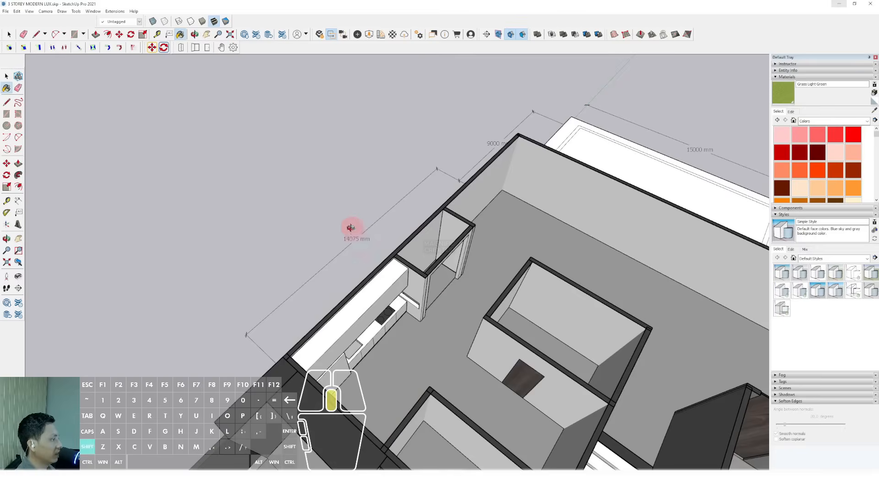
{"action": "double_click", "coordinate": [462, 339]}
{"action": "left_click", "coordinate": [476, 344]}
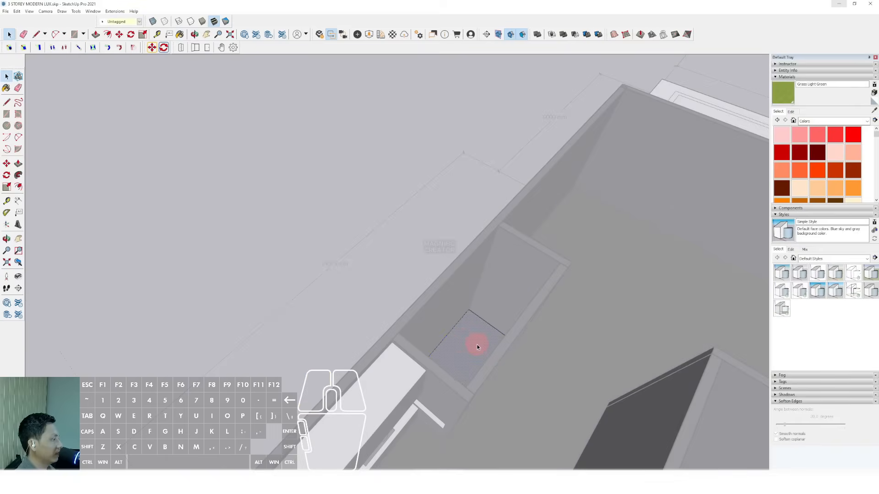
{"action": "key", "text": "b"}
{"action": "left_click", "coordinate": [475, 340]}
{"action": "key", "text": "space"}
{"action": "scroll", "coordinate": [474, 338], "scroll_direction": "down", "scroll_amount": 3}
{"action": "left_click", "coordinate": [420, 240]}
- Examine the grassed enclosure and the empty room beyond it from several directions
{"action": "scroll", "coordinate": [531, 307], "scroll_direction": "down", "scroll_amount": 4}
{"action": "middle_click_drag", "start_coordinate": [545, 320], "coordinate": [220, 271]}
{"action": "scroll", "coordinate": [346, 256], "scroll_direction": "down", "scroll_amount": 2}
{"action": "middle_click_drag", "start_coordinate": [366, 262], "coordinate": [395, 251]}
{"action": "scroll", "coordinate": [396, 250], "scroll_direction": "down", "scroll_amount": 4}
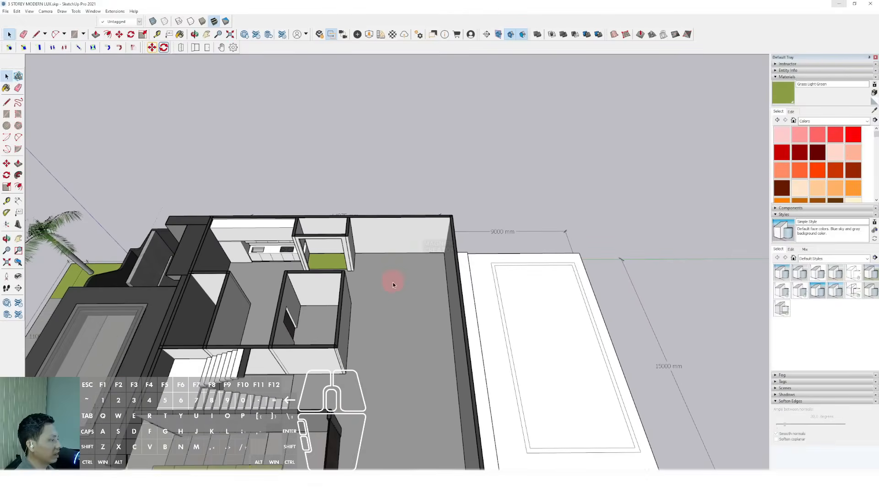
{"action": "middle_click_drag", "start_coordinate": [392, 282], "coordinate": [304, 265]}
{"action": "scroll", "coordinate": [300, 340], "scroll_direction": "up", "scroll_amount": 5}
{"action": "middle_click_drag", "start_coordinate": [300, 339], "coordinate": [284, 324]}
{"action": "scroll", "coordinate": [288, 323], "scroll_direction": "down", "scroll_amount": 1}
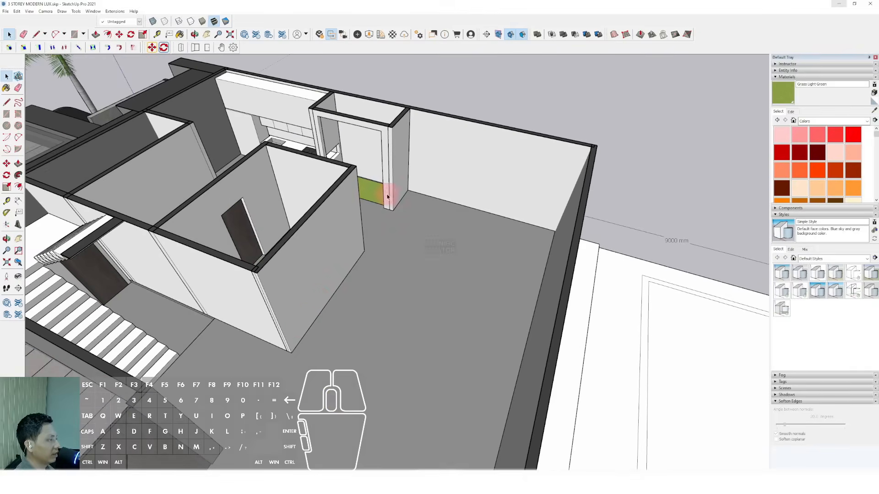
{"action": "scroll", "coordinate": [414, 205], "scroll_direction": "up", "scroll_amount": 1}
{"action": "middle_click_drag", "start_coordinate": [420, 207], "coordinate": [439, 281], "text": "shift"}
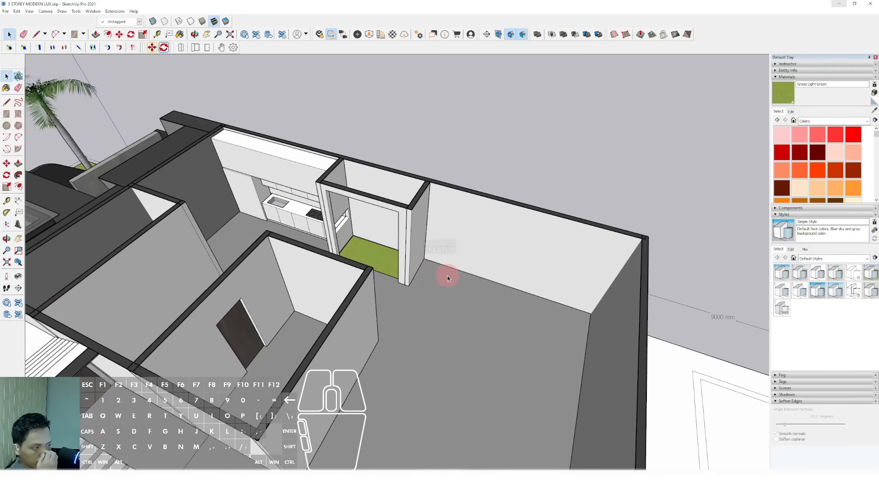
- Draw a narrow floor rectangle about 5925 mm long along the back wall, from the room's far corner to the grassed enclosure
{"action": "scroll", "coordinate": [448, 277], "scroll_direction": "down", "scroll_amount": 4}
{"action": "middle_click_drag", "start_coordinate": [433, 352], "coordinate": [464, 276]}
{"action": "scroll", "coordinate": [464, 277], "scroll_direction": "up", "scroll_amount": 4}
{"action": "middle_click_drag", "start_coordinate": [430, 414], "coordinate": [358, 309]}
{"action": "scroll", "coordinate": [368, 301], "scroll_direction": "up", "scroll_amount": 2}
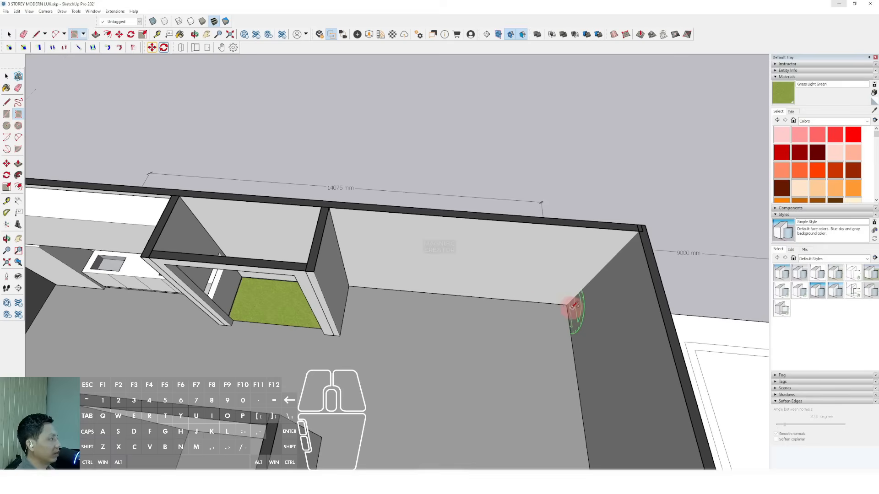
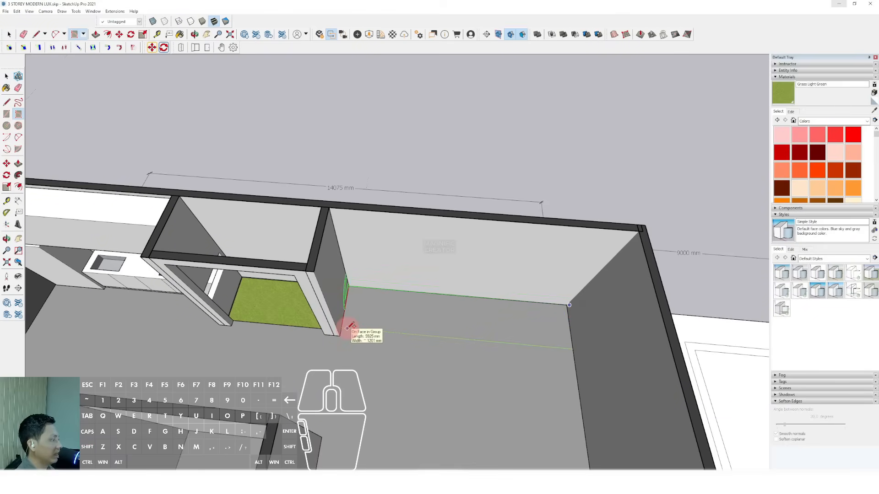
{"action": "left_click", "coordinate": [347, 321]}
{"action": "key", "text": "space"}
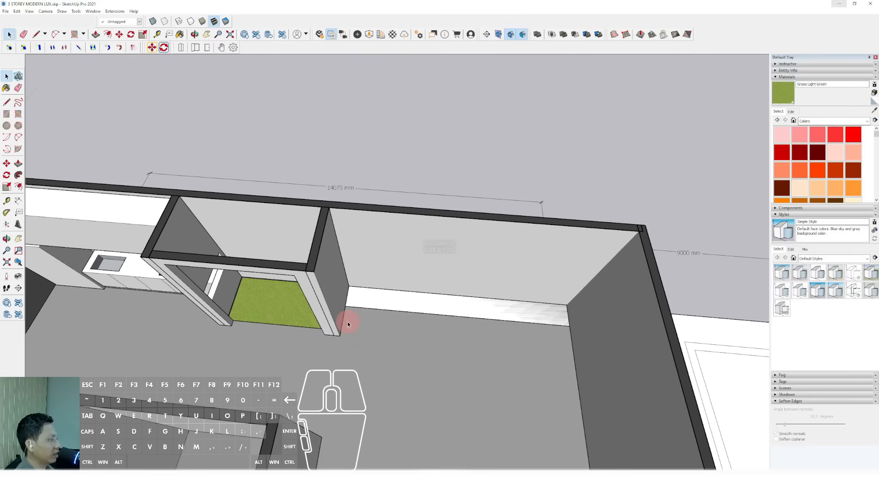
- Extrude the narrow floor rectangle upward into a low cabinet and make it a group
{"action": "scroll", "coordinate": [363, 295], "scroll_direction": "up", "scroll_amount": 2}
{"action": "left_click", "coordinate": [354, 290]}
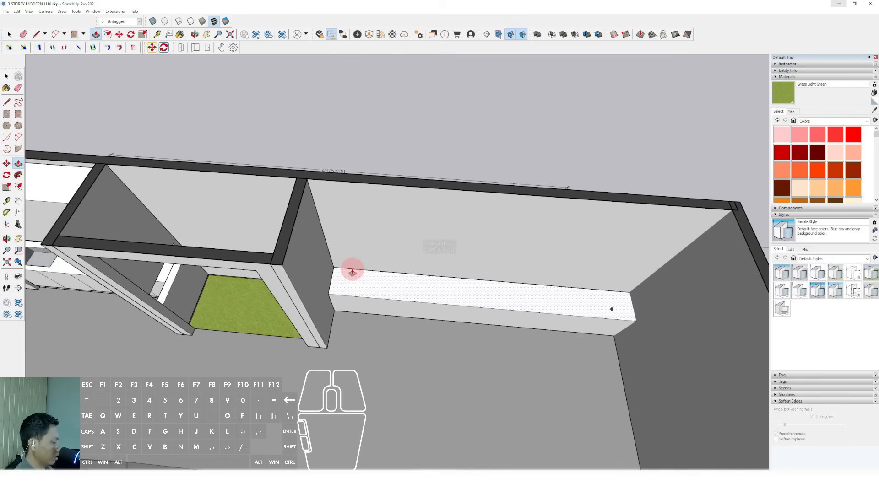
{"action": "left_click", "coordinate": [352, 272]}
{"action": "triple_click", "coordinate": [352, 288]}
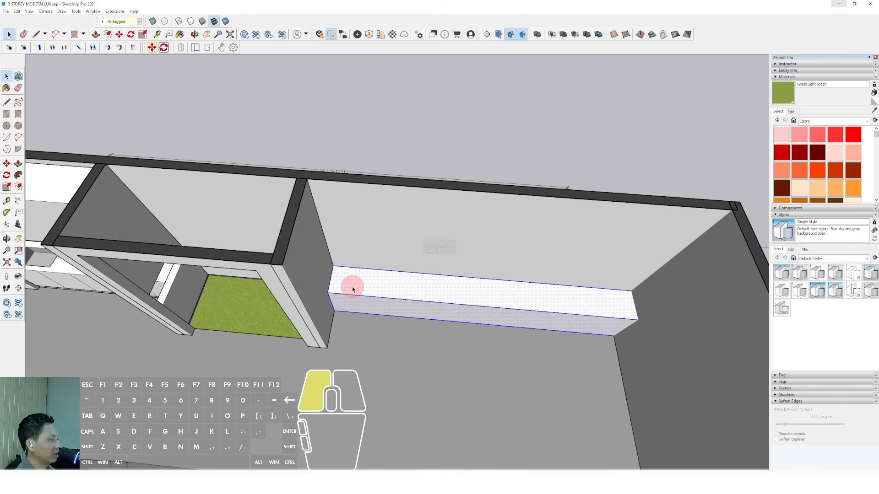
{"action": "right_click", "coordinate": [351, 287]}
{"action": "left_click", "coordinate": [377, 346]}
- Copy the tall kitchen cabinet along the back wall to the low cabinet's end beside the grassed enclosure
{"action": "scroll", "coordinate": [378, 327], "scroll_direction": "down", "scroll_amount": 2}
{"action": "mouse_move", "coordinate": [382, 291]}
{"action": "middle_mouse_down"}
{"action": "mouse_move", "coordinate": [379, 274]}
{"action": "mouse_move", "coordinate": [502, 261]}
{"action": "mouse_move", "coordinate": [492, 253]}
{"action": "mouse_move", "coordinate": [502, 294]}
{"action": "mouse_move", "coordinate": [478, 286]}
{"action": "mouse_move", "coordinate": [420, 304]}
{"action": "mouse_move", "coordinate": [461, 314]}
{"action": "mouse_move", "coordinate": [380, 307]}
{"action": "middle_mouse_up"}
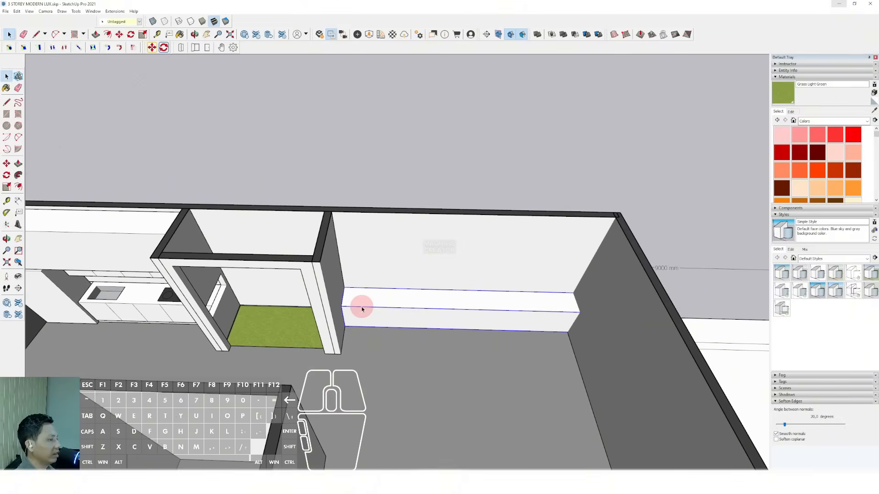
{"action": "scroll", "coordinate": [362, 307], "scroll_direction": "down", "scroll_amount": 1}
{"action": "left_click", "coordinate": [94, 309]}
{"action": "middle_click_drag", "start_coordinate": [98, 309], "coordinate": [125, 325]}
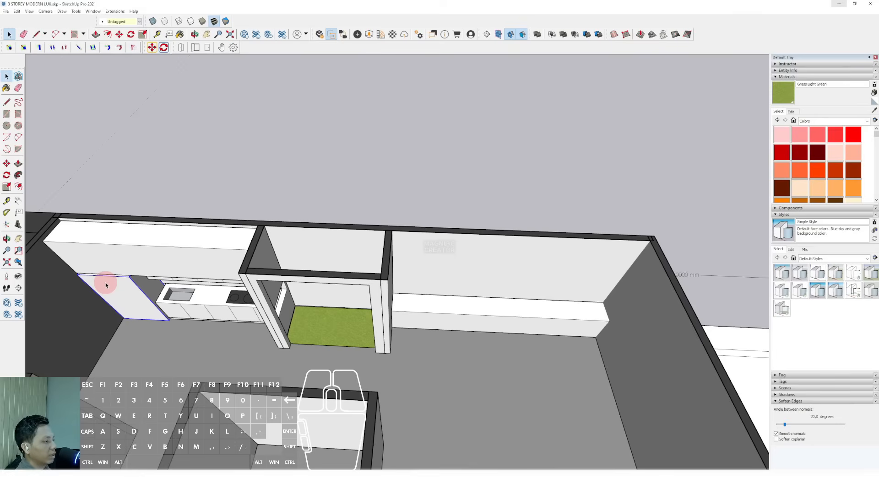
{"action": "scroll", "coordinate": [109, 288], "scroll_direction": "up", "scroll_amount": 1}
{"action": "key", "text": "m"}
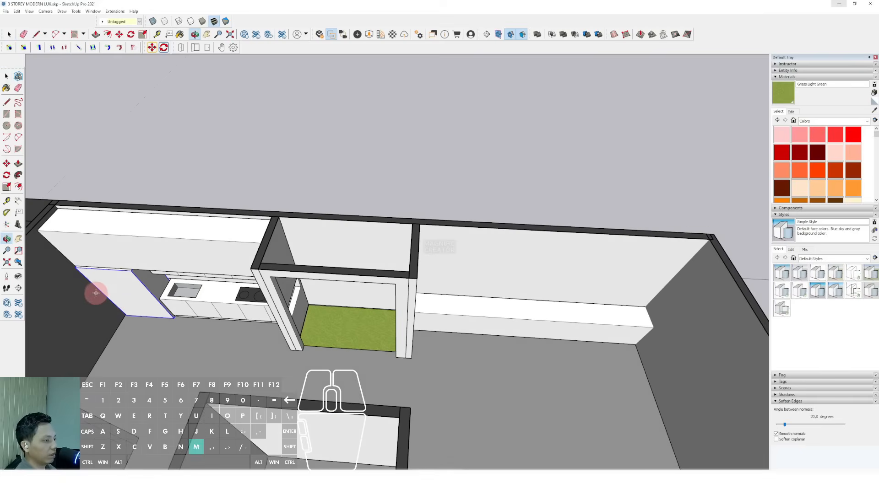
{"action": "key", "text": "ctrl"}
{"action": "left_click", "coordinate": [83, 276]}
{"action": "scroll", "coordinate": [98, 280], "scroll_direction": "down", "scroll_amount": 2}
{"action": "middle_click_drag", "start_coordinate": [311, 292], "coordinate": [217, 298], "text": "shift"}
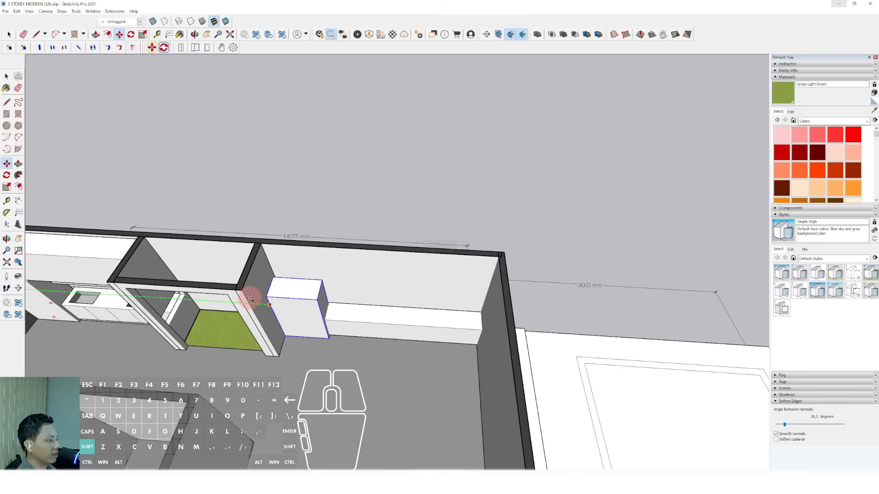
{"action": "key", "text": "space"}
- Shorten the low cabinet so its end stops against the side of the copied tall cabinet
{"action": "scroll", "coordinate": [353, 320], "scroll_direction": "up", "scroll_amount": 3}
{"action": "triple_click", "coordinate": [363, 314]}
{"action": "middle_click_drag", "start_coordinate": [363, 314], "coordinate": [326, 300]}
{"action": "key", "text": "comma"}
{"action": "key", "text": "v"}
{"action": "left_click", "coordinate": [252, 333]}
{"action": "key", "text": "comma"}
{"action": "left_click", "coordinate": [320, 297]}
{"action": "key", "text": "space"}
{"action": "scroll", "coordinate": [322, 295], "scroll_direction": "down", "scroll_amount": 2}
{"action": "left_click", "coordinate": [473, 151]}
- Build a thin grouped panel on the back wall directly above the low cabinet, spanning its full length
{"action": "scroll", "coordinate": [410, 323], "scroll_direction": "up", "scroll_amount": 4}
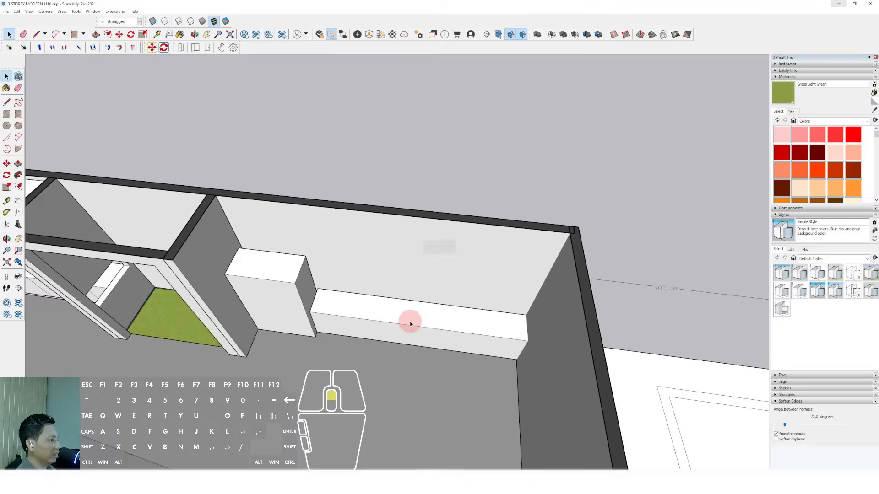
{"action": "key", "text": "r"}
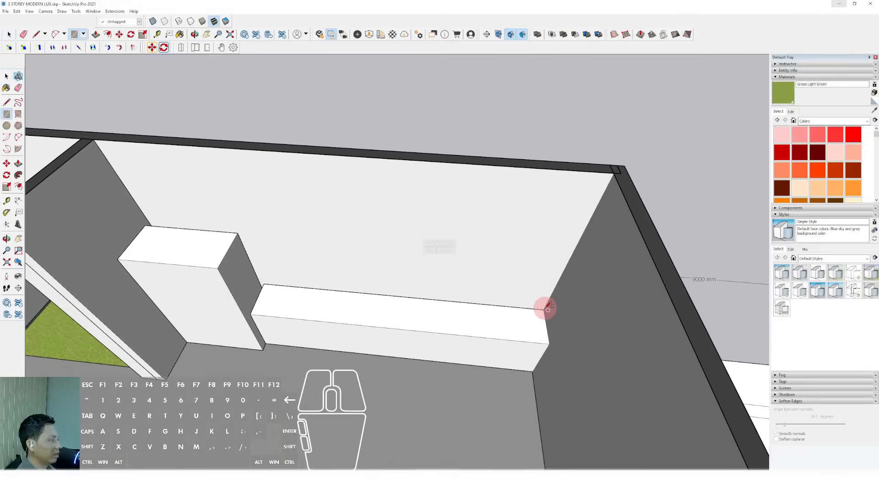
{"action": "left_click", "coordinate": [264, 283]}
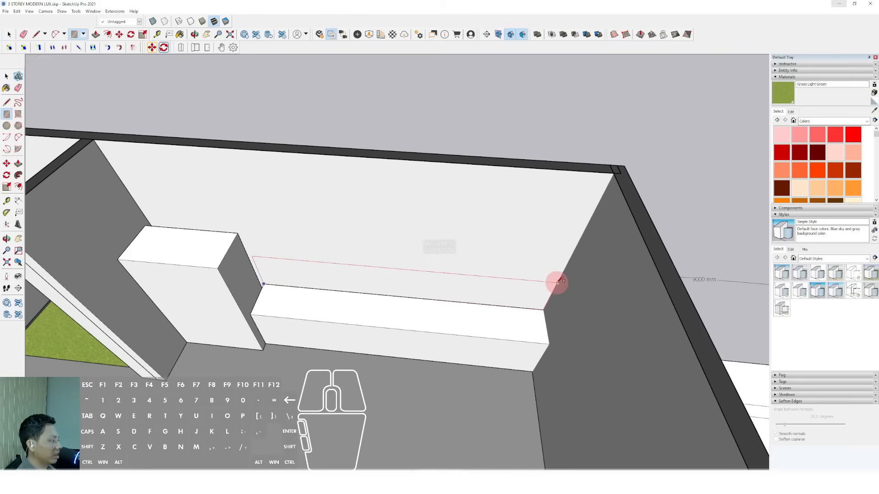
{"action": "scroll", "coordinate": [553, 286], "scroll_direction": "up", "scroll_amount": 2}
{"action": "left_click", "coordinate": [546, 290]}
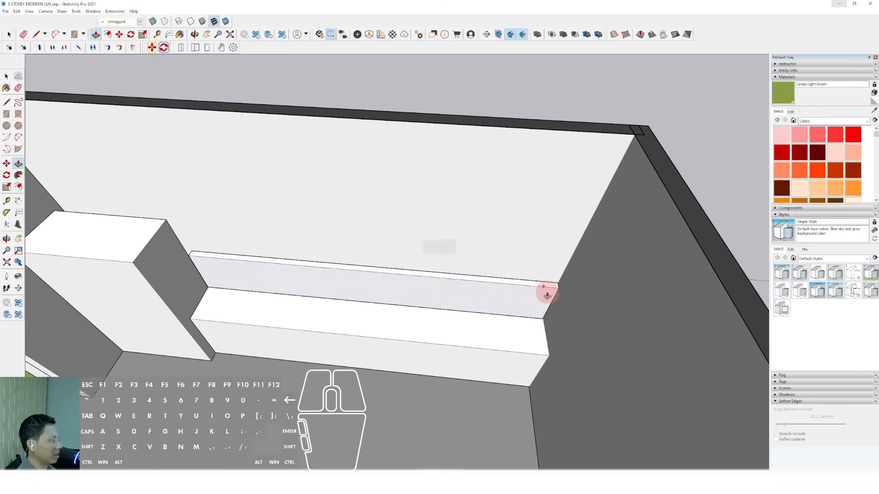
{"action": "key", "text": "p"}
{"action": "key", "text": "space"}
{"action": "left_click", "coordinate": [545, 286]}
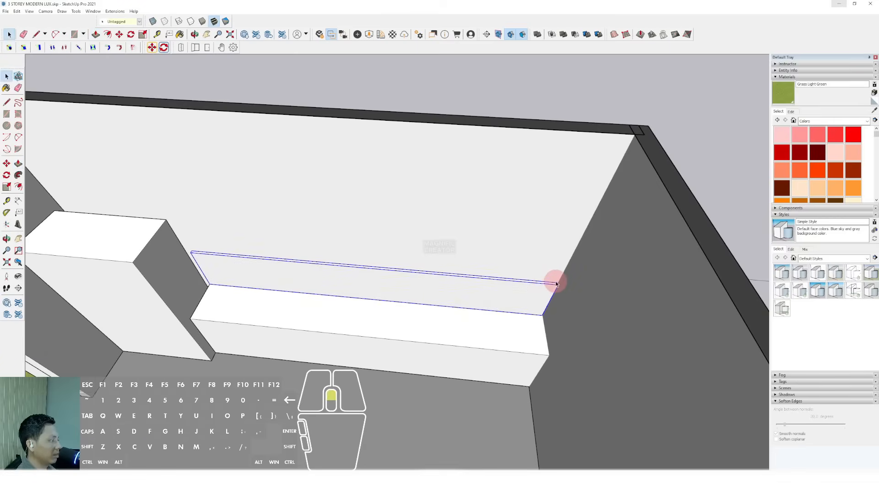
- Build a grouped wall cabinet above the thin back-wall panel, spanning its full length, from an extruded rectangle
{"action": "scroll", "coordinate": [556, 284], "scroll_direction": "up", "scroll_amount": 1}
{"action": "key", "text": "r"}
{"action": "left_click", "coordinate": [556, 284]}
{"action": "scroll", "coordinate": [418, 245], "scroll_direction": "down", "scroll_amount": 2}
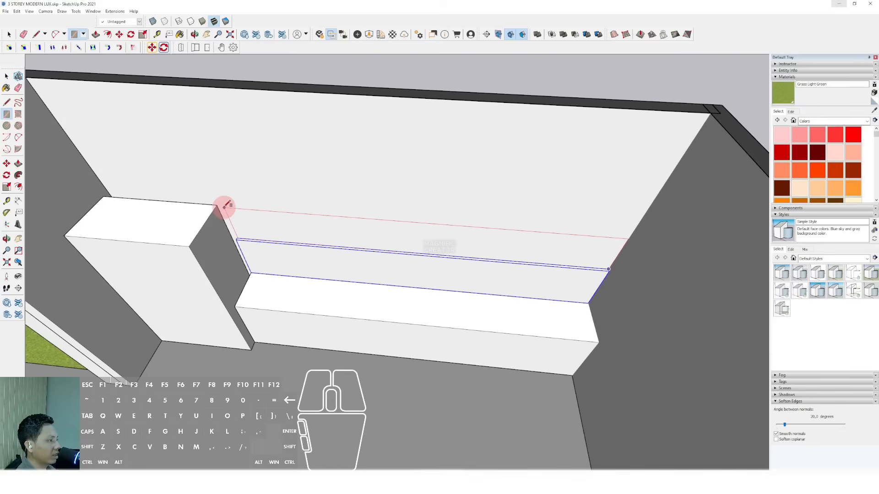
{"action": "left_click", "coordinate": [245, 204]}
{"action": "key", "text": "p"}
{"action": "left_click", "coordinate": [245, 205]}
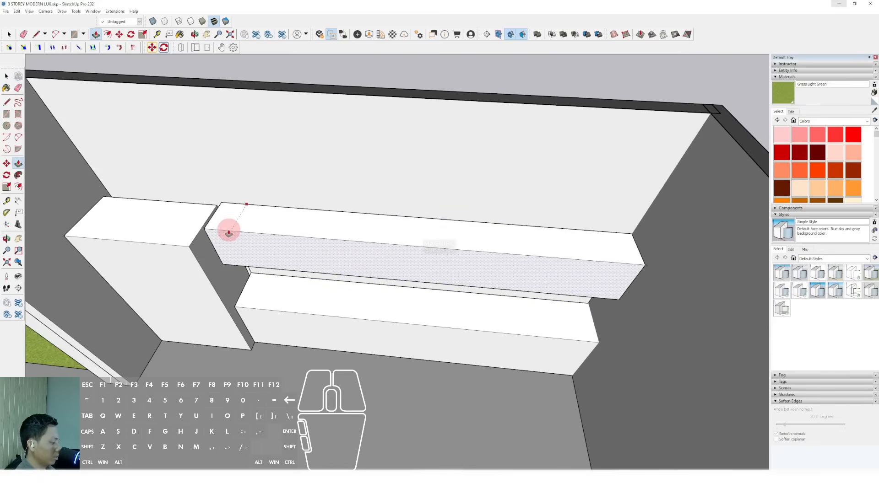
{"action": "left_click", "coordinate": [229, 234]}
{"action": "key", "text": "space"}
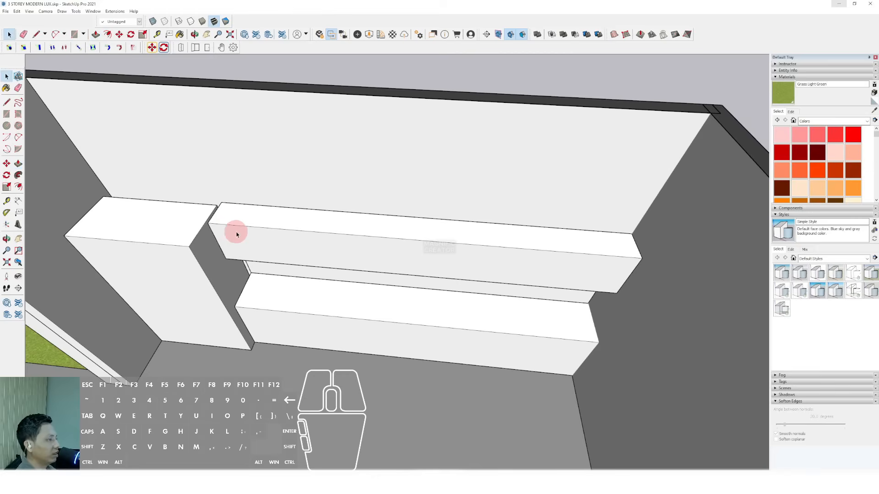
{"action": "triple_click", "coordinate": [271, 232]}
{"action": "right_click", "coordinate": [271, 232]}
{"action": "left_click", "coordinate": [293, 291]}
- Build a grouped full-width block along the back wall above the cabinets, extruded level with the kitchen's upper cabinet front
{"action": "scroll", "coordinate": [293, 290], "scroll_direction": "down", "scroll_amount": 4}
{"action": "middle_click_drag", "start_coordinate": [385, 289], "coordinate": [541, 248], "text": "shift"}
{"action": "left_click", "coordinate": [552, 255]}
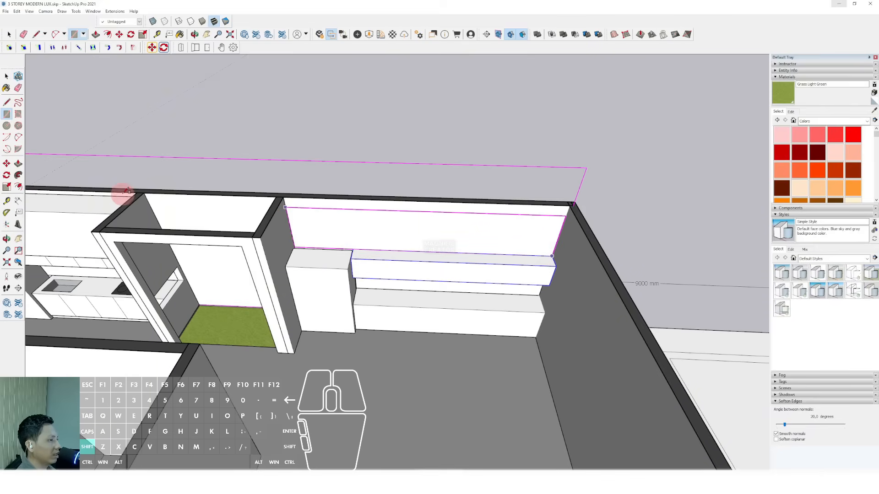
{"action": "key", "text": "space"}
{"action": "left_click", "coordinate": [309, 223]}
{"action": "left_click", "coordinate": [75, 222]}
{"action": "key", "text": "space"}
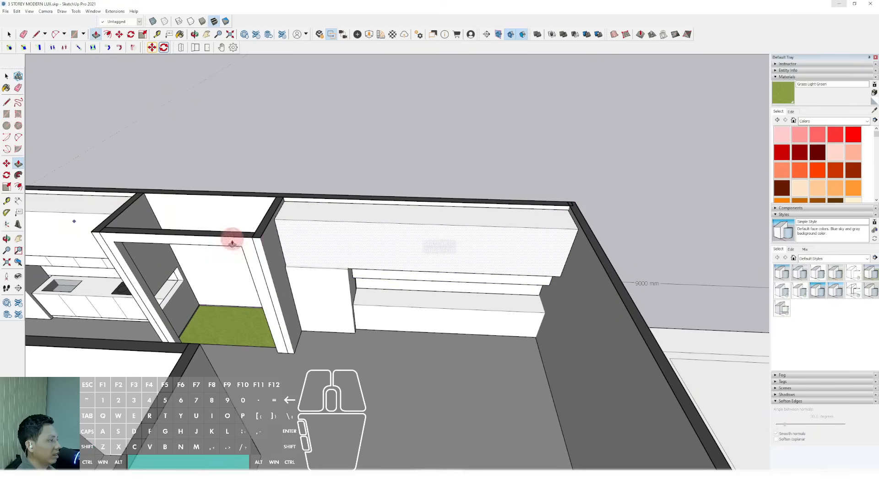
{"action": "triple_click", "coordinate": [347, 244]}
{"action": "key", "text": "w"}
- Adjust the upper block's underside so it sits level with the top of the tall cabinet
{"action": "middle_click_drag", "start_coordinate": [462, 257], "coordinate": [318, 233]}
{"action": "scroll", "coordinate": [314, 226], "scroll_direction": "up", "scroll_amount": 3}
{"action": "triple_click", "coordinate": [315, 225]}
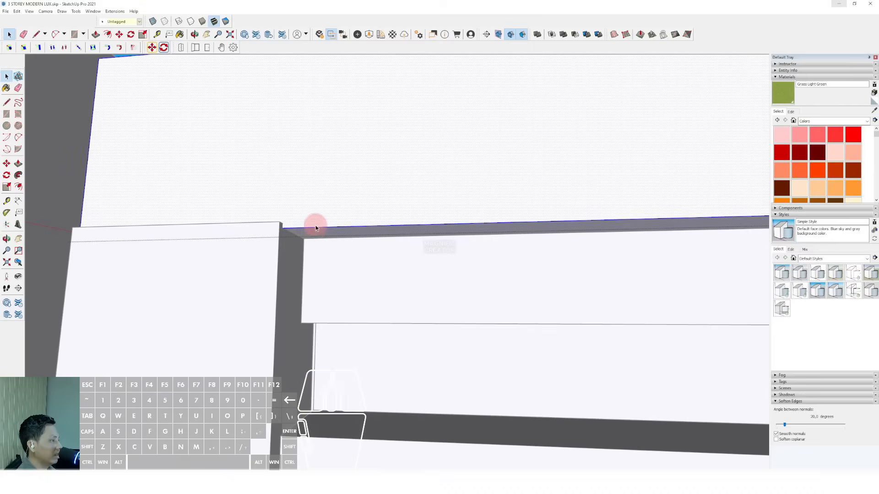
{"action": "key", "text": "p"}
{"action": "left_click", "coordinate": [315, 229]}
{"action": "left_click", "coordinate": [276, 224]}
{"action": "key", "text": "space"}
{"action": "middle_click_drag", "start_coordinate": [282, 270], "coordinate": [295, 317]}
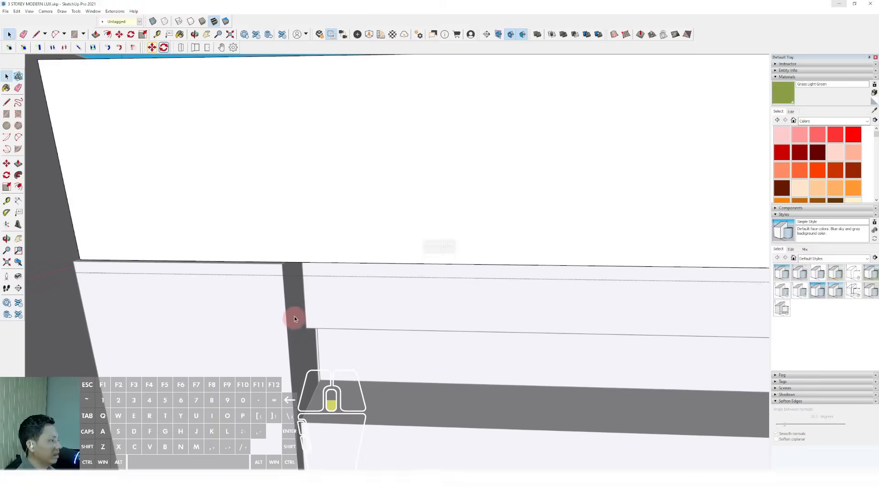
{"action": "scroll", "coordinate": [321, 300], "scroll_direction": "down", "scroll_amount": 5}
{"action": "left_click", "coordinate": [405, 171]}
- Divide the front of the wall cabinet beneath the upper block into five equal door panels
{"action": "scroll", "coordinate": [453, 270], "scroll_direction": "up", "scroll_amount": 1}
{"action": "middle_click_drag", "start_coordinate": [467, 279], "coordinate": [465, 327]}
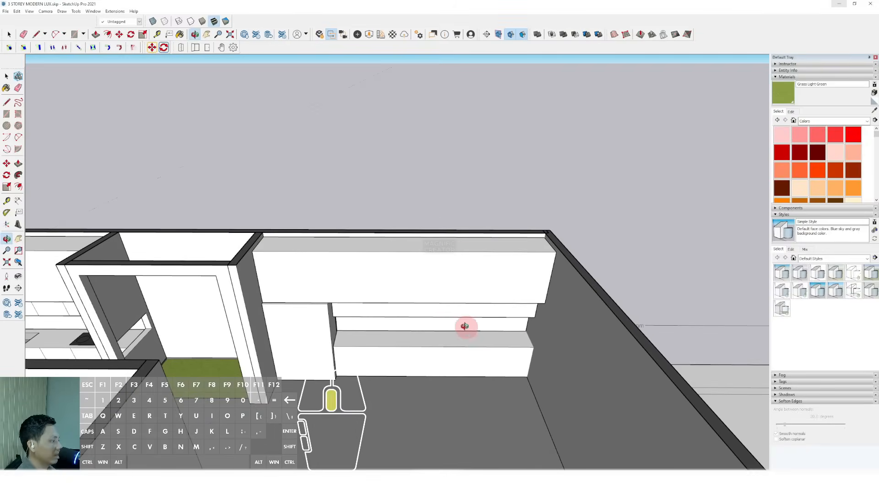
{"action": "middle_click_drag", "start_coordinate": [536, 293], "coordinate": [499, 202]}
{"action": "scroll", "coordinate": [526, 289], "scroll_direction": "up", "scroll_amount": 3}
{"action": "triple_click", "coordinate": [526, 290]}
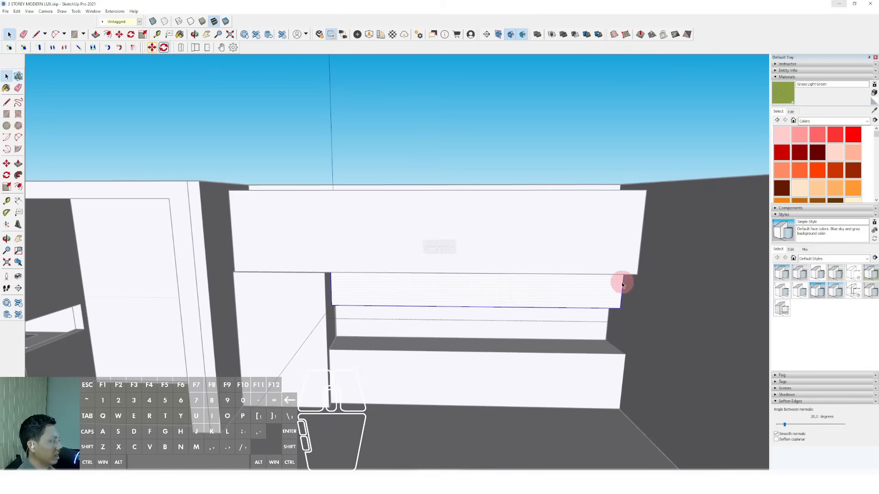
{"action": "left_click", "coordinate": [622, 284]}
{"action": "scroll", "coordinate": [621, 275], "scroll_direction": "up", "scroll_amount": 2}
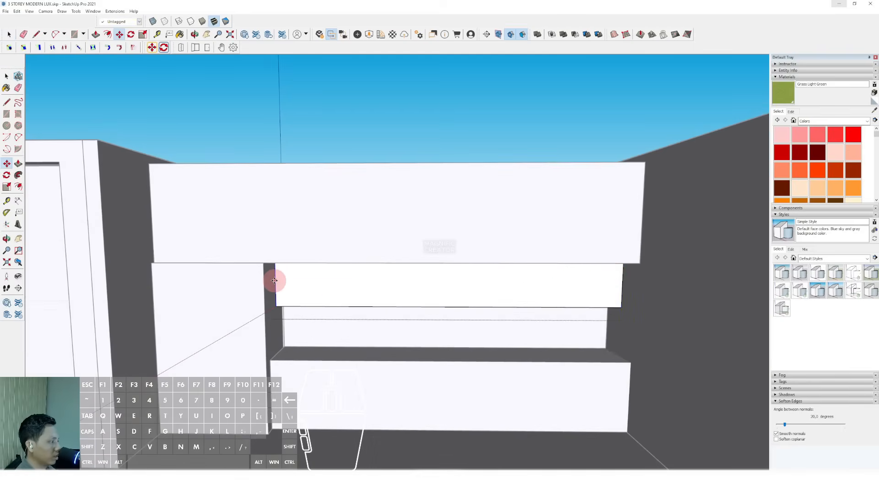
{"action": "key", "text": "space"}
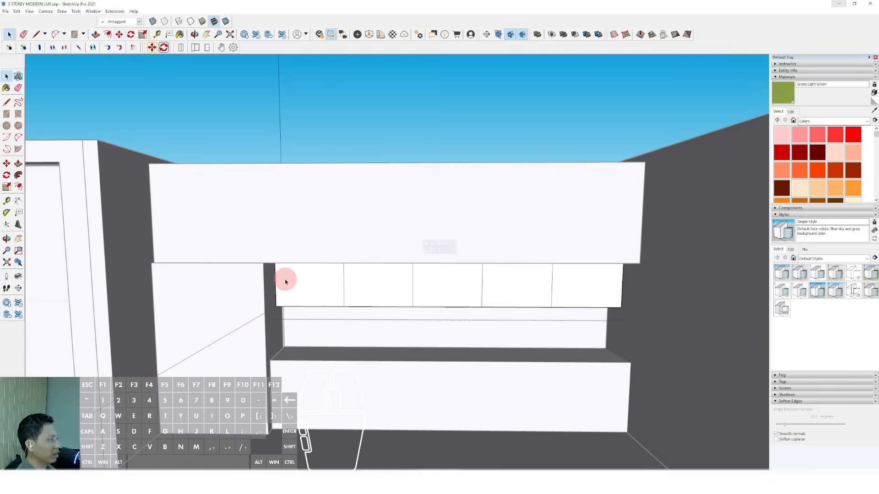
{"action": "left_click", "coordinate": [440, 95]}
- Copy the low cabinet's bottom front edge a short distance upward to mark a toe-kick strip
{"action": "scroll", "coordinate": [471, 398], "scroll_direction": "up", "scroll_amount": 1}
{"action": "middle_click_drag", "start_coordinate": [471, 398], "coordinate": [441, 300], "text": "shift"}
{"action": "left_click", "coordinate": [331, 303]}
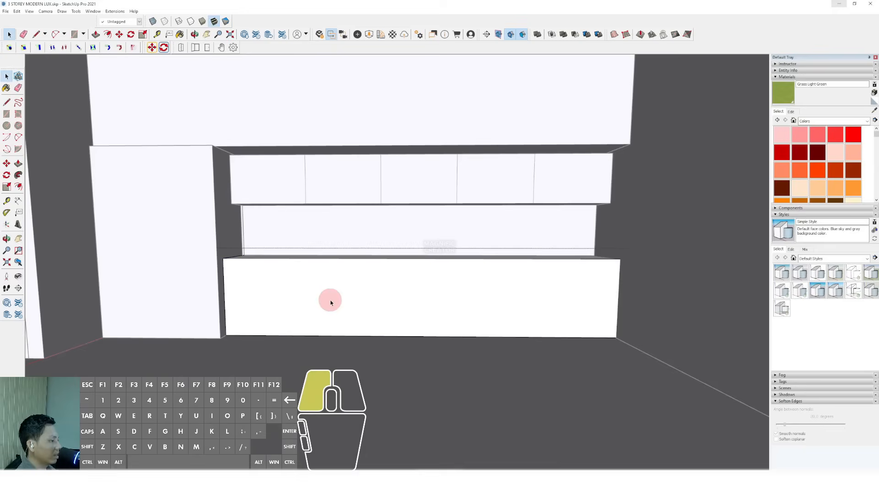
{"action": "left_click", "coordinate": [378, 336]}
{"action": "scroll", "coordinate": [389, 337], "scroll_direction": "up", "scroll_amount": 2}
{"action": "left_click", "coordinate": [389, 336]}
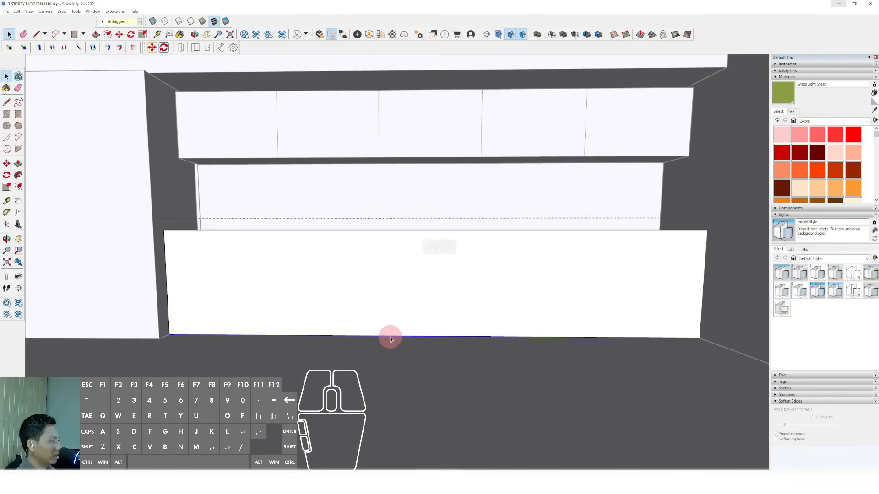
{"action": "key", "text": "m"}
{"action": "middle_click_drag", "start_coordinate": [418, 336], "coordinate": [543, 316]}
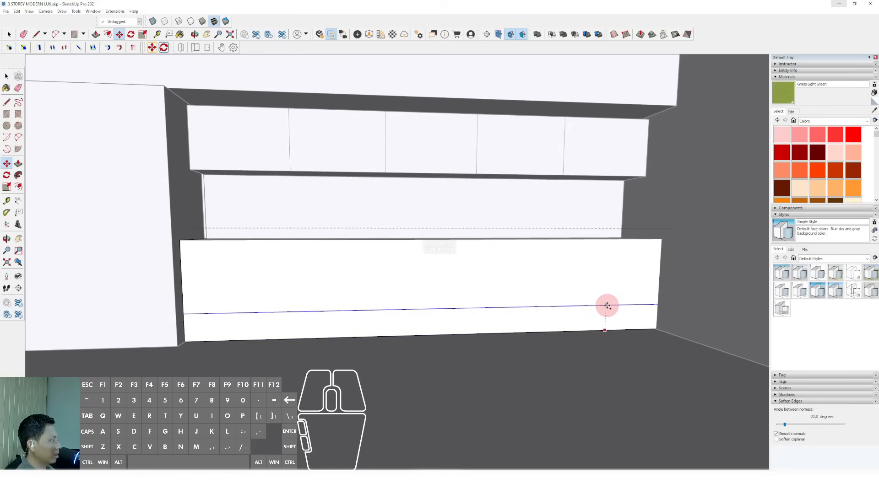
{"action": "left_click", "coordinate": [606, 306]}
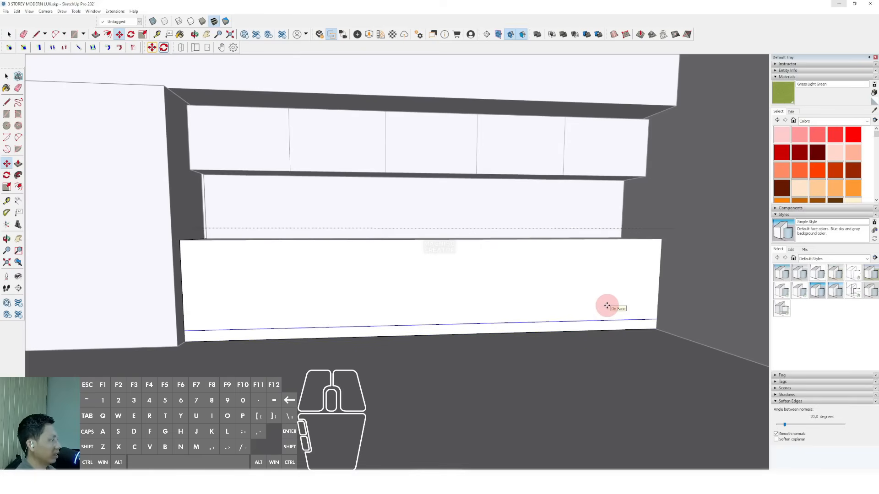
{"action": "key", "text": "space"}
- Recess the strip along the bottom of the low cabinet's front to form the toe kick
{"action": "scroll", "coordinate": [626, 350], "scroll_direction": "up", "scroll_amount": 4}
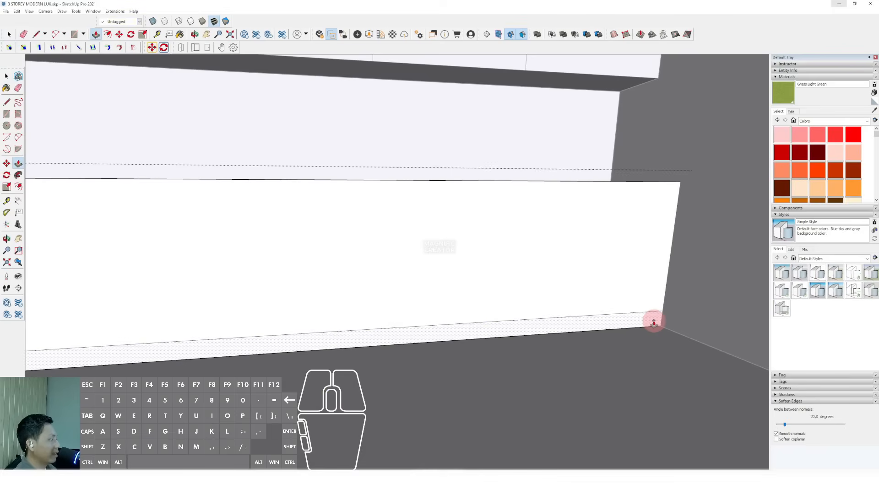
{"action": "left_click", "coordinate": [653, 320]}
{"action": "scroll", "coordinate": [653, 320], "scroll_direction": "down", "scroll_amount": 4}
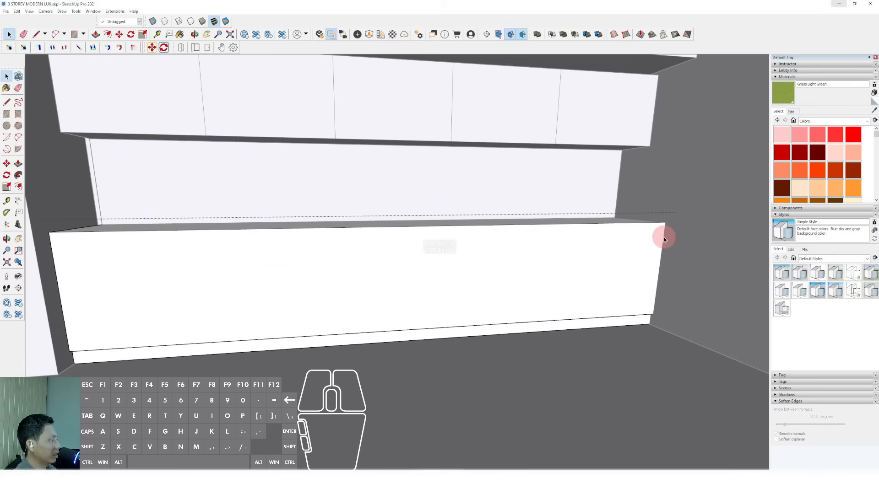
- Divide the low cabinet's front into five equal door panels beneath a thin countertop edge
{"action": "left_click", "coordinate": [663, 236]}
{"action": "triple_click", "coordinate": [658, 236]}
{"action": "middle_click_drag", "start_coordinate": [657, 236], "coordinate": [586, 252]}
{"action": "key", "text": "h"}
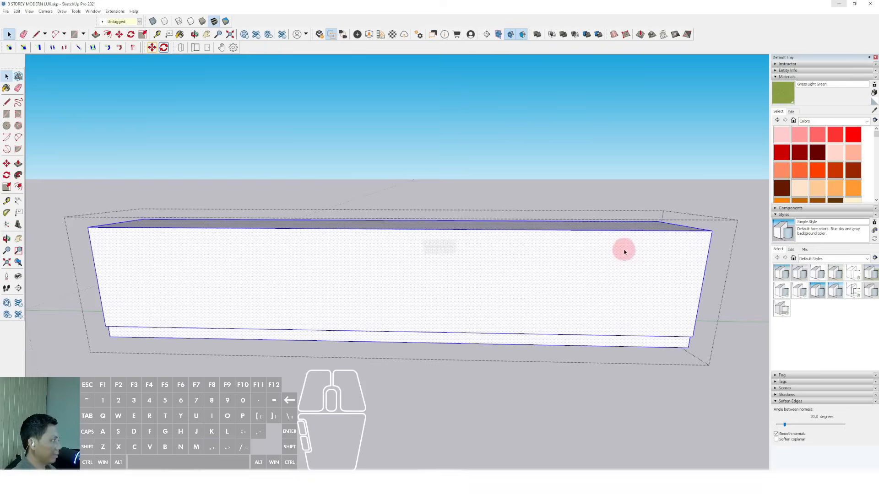
{"action": "left_click_drag", "start_coordinate": [606, 158], "coordinate": [745, 430]}
{"action": "key", "text": "v"}
{"action": "left_click", "coordinate": [708, 252]}
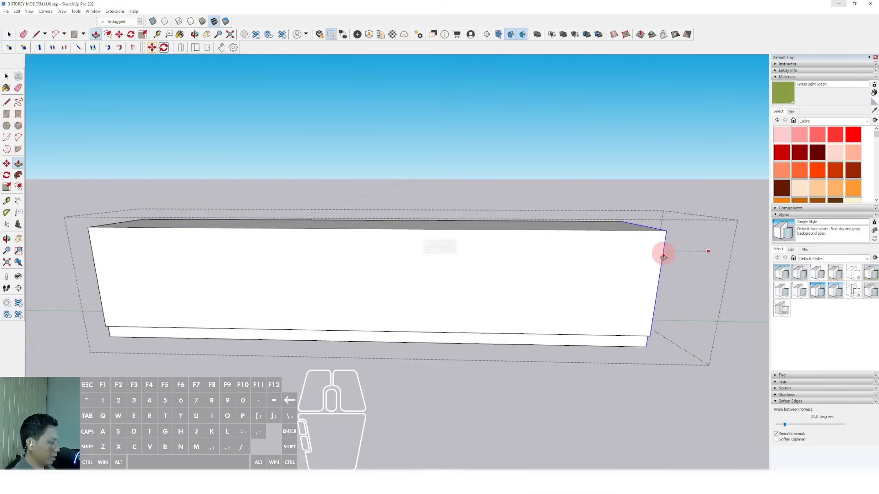
{"action": "key", "text": "h"}
{"action": "left_click", "coordinate": [706, 218]}
{"action": "scroll", "coordinate": [681, 249], "scroll_direction": "down", "scroll_amount": 1}
{"action": "key", "text": "space"}
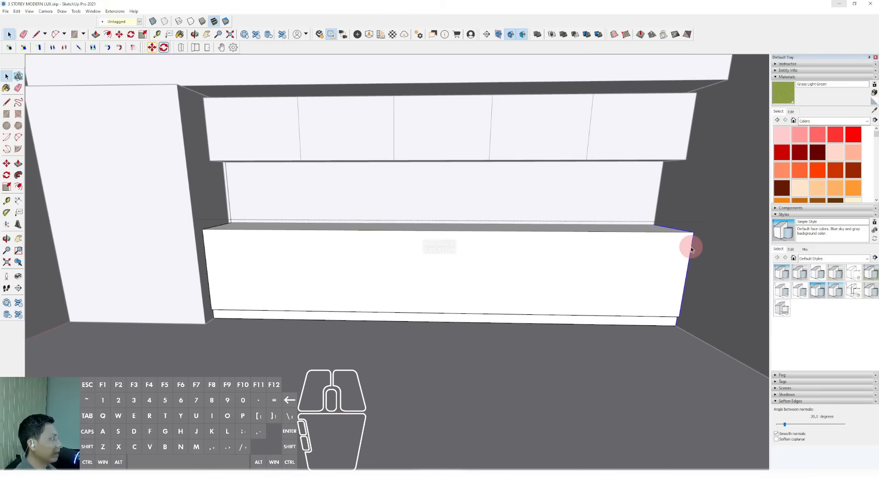
{"action": "key", "text": "m"}
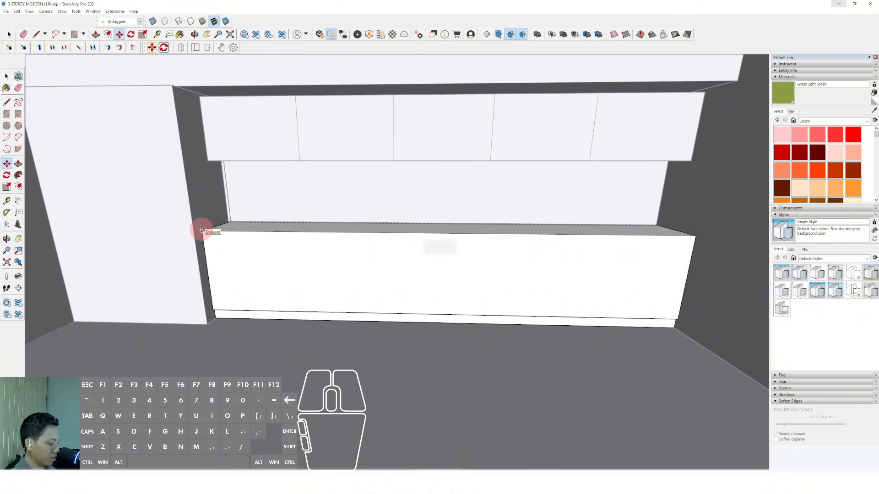
{"action": "middle_click_drag", "start_coordinate": [394, 393], "coordinate": [475, 180]}
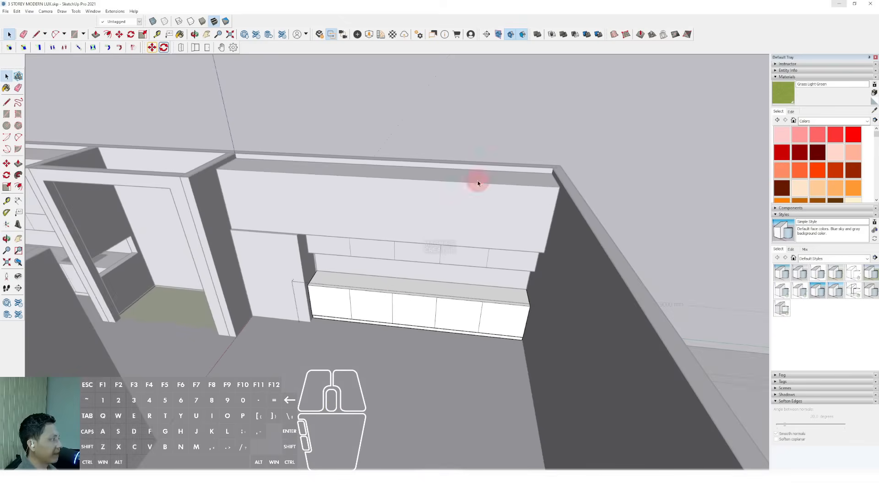
- Build a thin grouped cooktop plate from a rectangle on the low cabinet's countertop, near the end away from the tall cabinet
{"action": "scroll", "coordinate": [441, 284], "scroll_direction": "up", "scroll_amount": 3}
{"action": "scroll", "coordinate": [441, 284], "scroll_direction": "up", "scroll_amount": 4}
{"action": "key", "text": "r"}
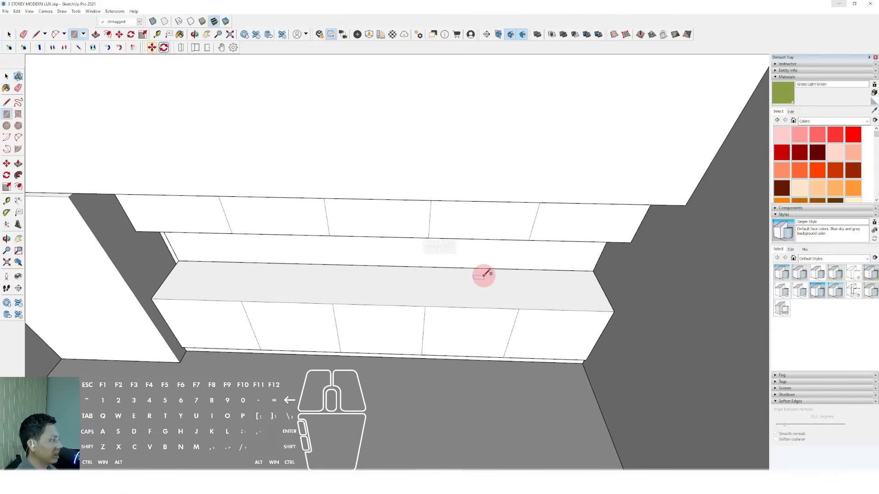
{"action": "left_click", "coordinate": [562, 300]}
{"action": "scroll", "coordinate": [506, 286], "scroll_direction": "up", "scroll_amount": 4}
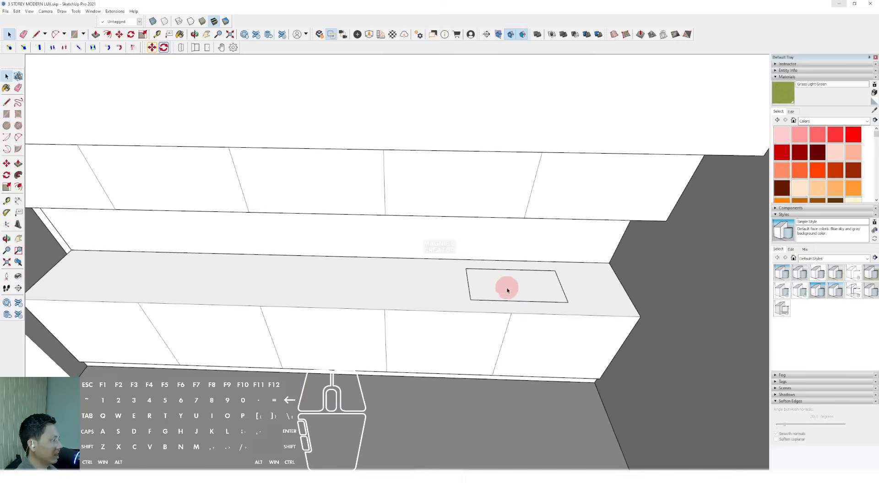
{"action": "key", "text": "p"}
{"action": "left_click", "coordinate": [473, 270]}
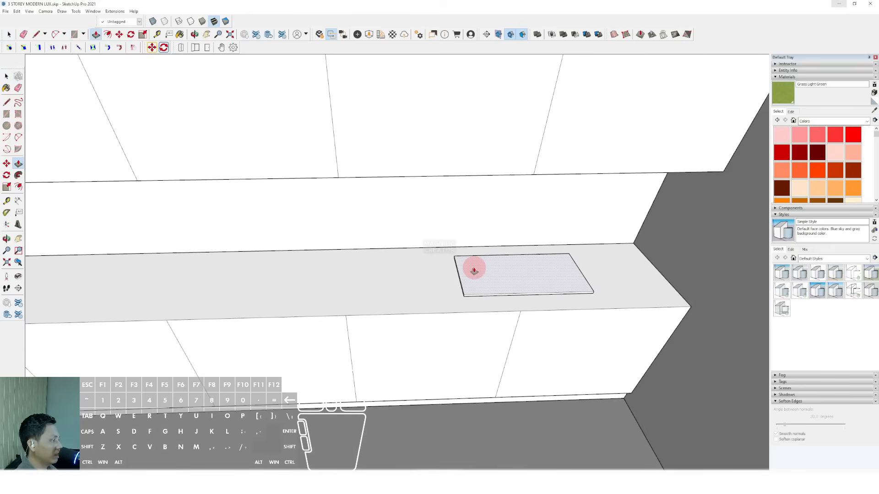
{"action": "key", "text": "space"}
{"action": "triple_click", "coordinate": [476, 277]}
{"action": "key", "text": "shift+g"}
{"action": "scroll", "coordinate": [510, 285], "scroll_direction": "down", "scroll_amount": 5}
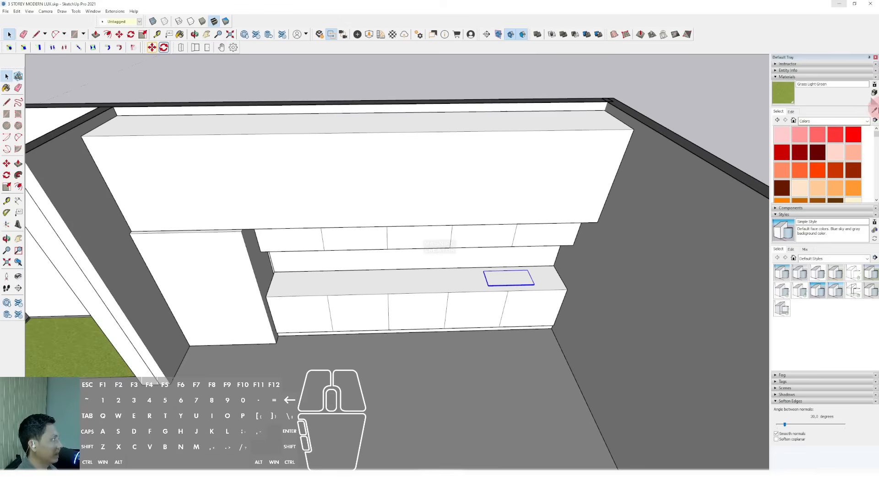
- Sample the dark Color M07 from the kitchen's cooktop and paint the new cooktop plate with it
{"action": "left_click", "coordinate": [874, 109]}
{"action": "scroll", "coordinate": [372, 291], "scroll_direction": "down", "scroll_amount": 3}
{"action": "middle_click_drag", "start_coordinate": [365, 275], "coordinate": [433, 257], "text": "shift"}
{"action": "scroll", "coordinate": [94, 284], "scroll_direction": "up", "scroll_amount": 2}
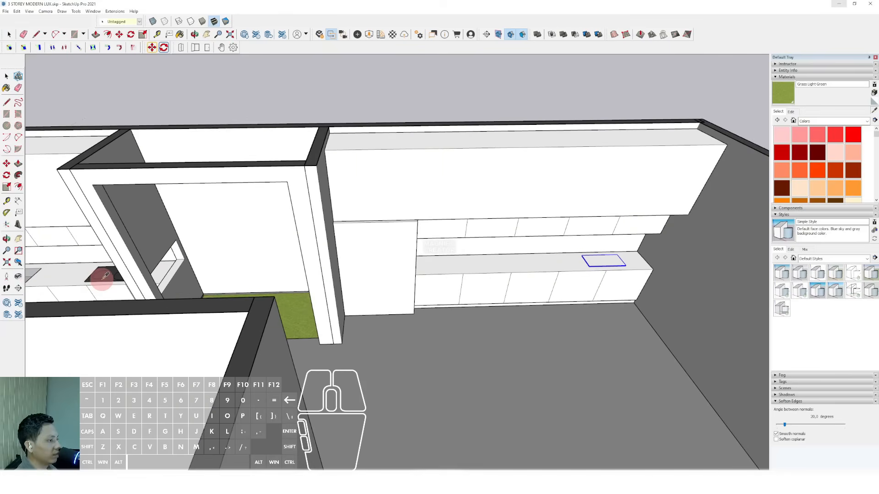
{"action": "left_click", "coordinate": [111, 274]}
{"action": "scroll", "coordinate": [607, 260], "scroll_direction": "up", "scroll_amount": 2}
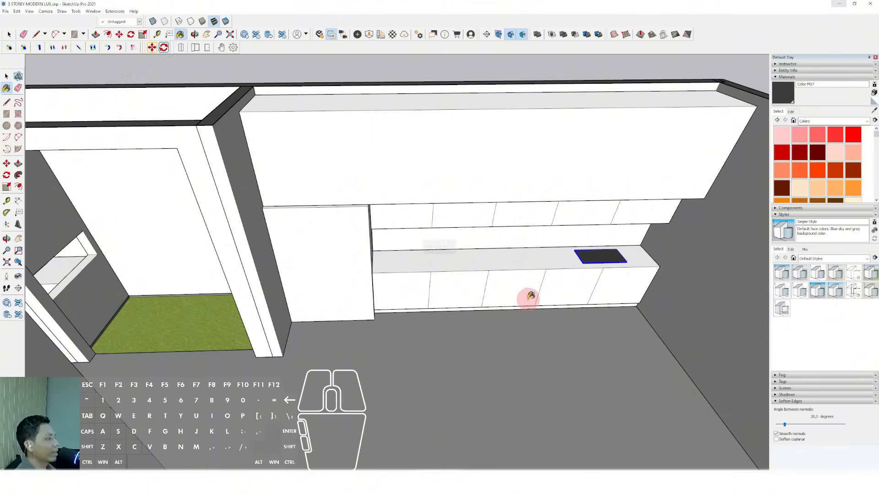
{"action": "key", "text": "space"}
- Draw a rectangle on the low cabinet's countertop beside the tall cabinet and sink it into a basin
{"action": "scroll", "coordinate": [439, 261], "scroll_direction": "up", "scroll_amount": 4}
{"action": "left_click", "coordinate": [377, 258]}
{"action": "left_click", "coordinate": [360, 246]}
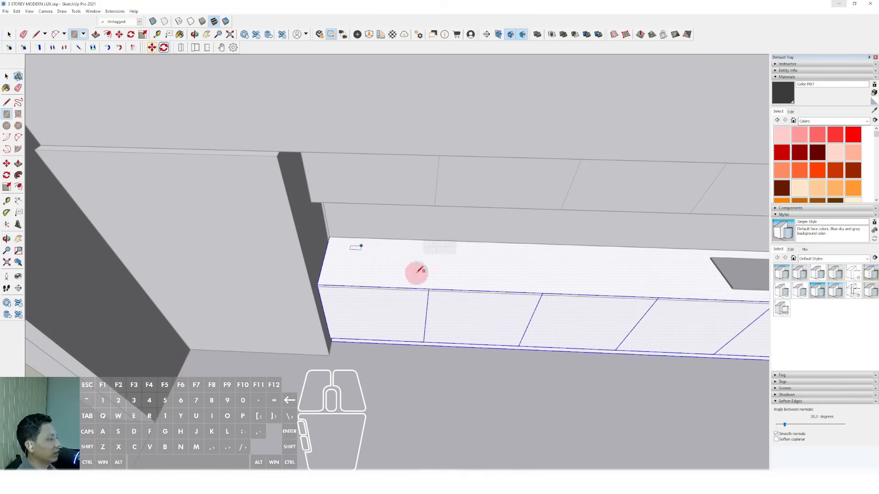
{"action": "left_click", "coordinate": [456, 280]}
{"action": "key", "text": "space"}
{"action": "scroll", "coordinate": [437, 263], "scroll_direction": "up", "scroll_amount": 3}
{"action": "key", "text": "p"}
{"action": "left_click", "coordinate": [448, 249]}
{"action": "left_click_drag", "start_coordinate": [448, 251], "coordinate": [443, 274]}
{"action": "key", "text": "space"}
{"action": "scroll", "coordinate": [447, 273], "scroll_direction": "down", "scroll_amount": 10}
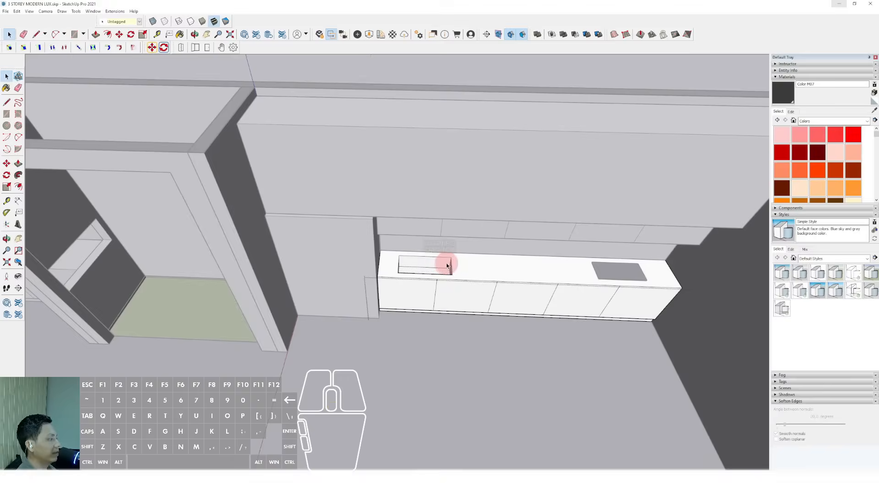
- Try to sample the kitchen sink's material for the new basin
{"action": "left_click", "coordinate": [874, 111]}
{"action": "scroll", "coordinate": [249, 251], "scroll_direction": "up", "scroll_amount": 1}
{"action": "scroll", "coordinate": [91, 263], "scroll_direction": "up", "scroll_amount": 2}
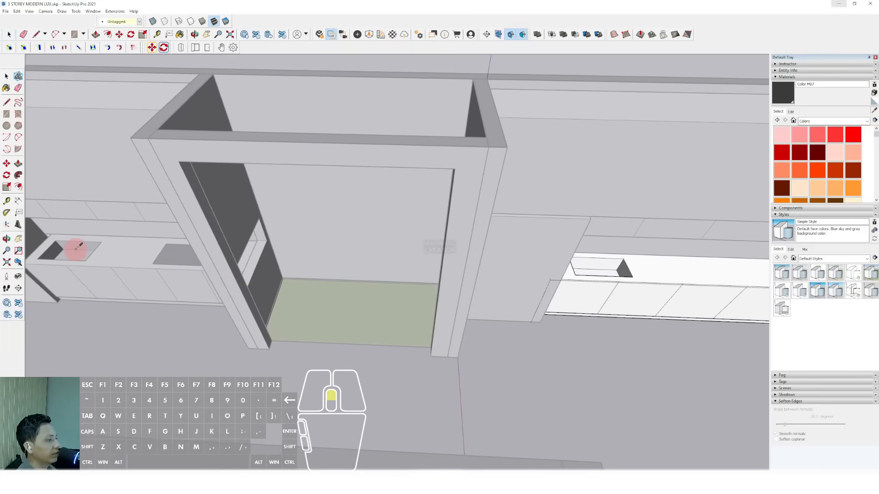
{"action": "left_click", "coordinate": [74, 260]}
{"action": "scroll", "coordinate": [609, 260], "scroll_direction": "up", "scroll_amount": 4}
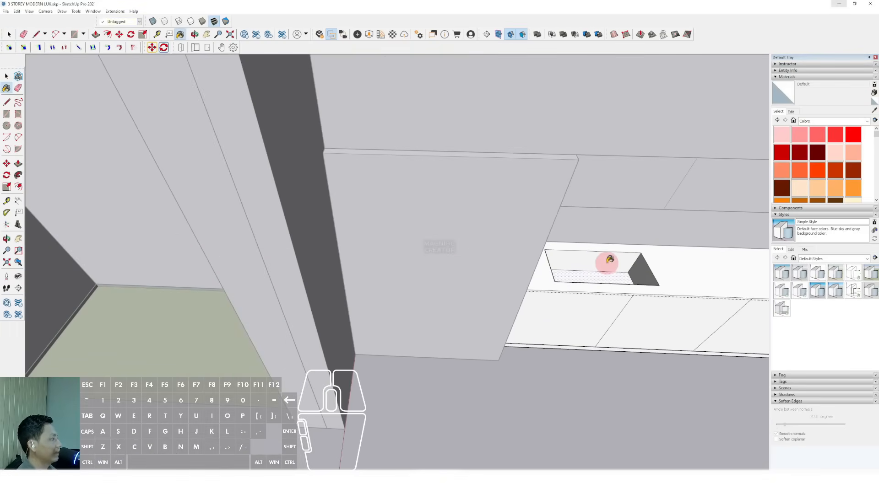
{"action": "scroll", "coordinate": [604, 239], "scroll_direction": "down", "scroll_amount": 2}
- Paint the faces of the new basin with Steel Brushed Stainless from the Metal materials
{"action": "left_click", "coordinate": [868, 121]}
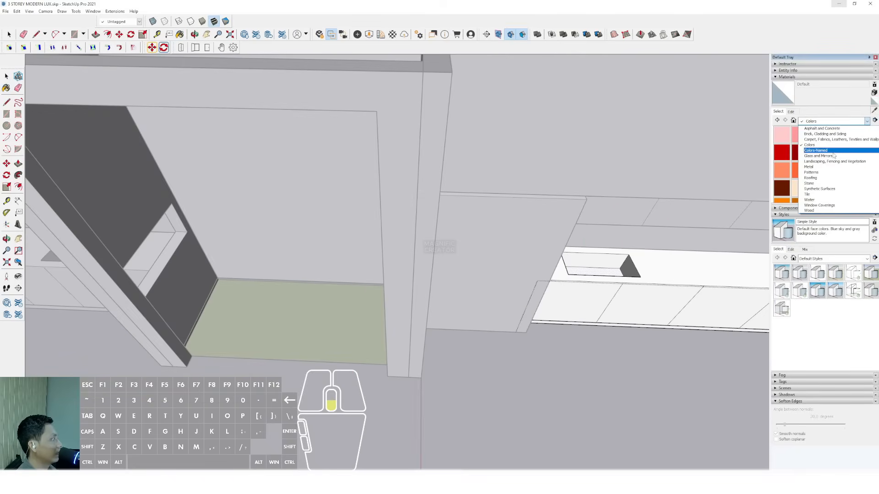
{"action": "left_click", "coordinate": [810, 161]}
{"action": "left_click", "coordinate": [854, 155]}
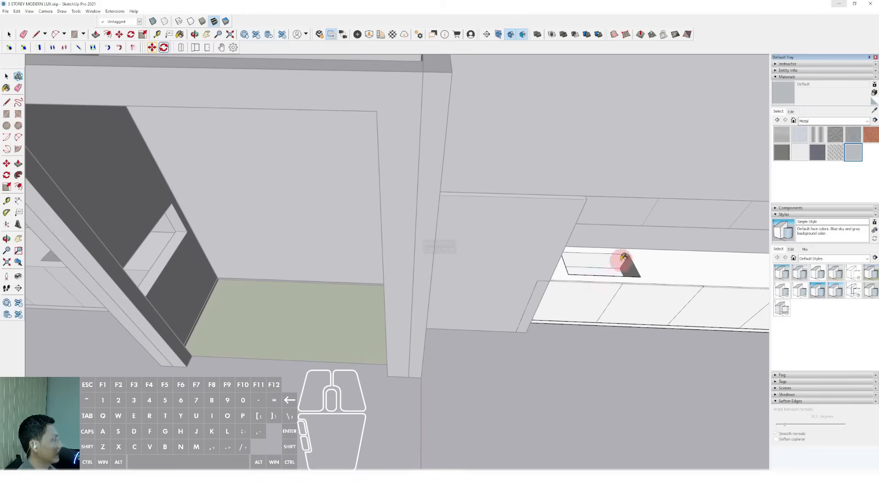
{"action": "scroll", "coordinate": [619, 261], "scroll_direction": "up", "scroll_amount": 3}
{"action": "left_click", "coordinate": [593, 257]}
{"action": "scroll", "coordinate": [588, 255], "scroll_direction": "up", "scroll_amount": 3}
{"action": "mouse_move", "coordinate": [483, 294]}
{"action": "middle_mouse_down"}
{"action": "mouse_move", "coordinate": [363, 268]}
{"action": "mouse_move", "coordinate": [329, 298]}
{"action": "mouse_move", "coordinate": [225, 241]}
{"action": "middle_mouse_up"}
{"action": "left_click", "coordinate": [363, 269]}
{"action": "left_click", "coordinate": [251, 236]}
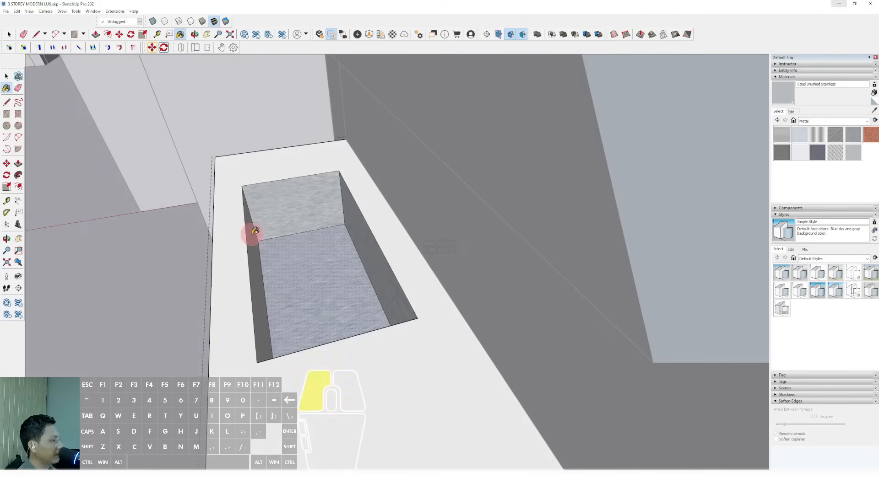
{"action": "key", "text": "space"}
{"action": "scroll", "coordinate": [426, 342], "scroll_direction": "down", "scroll_amount": 5}
{"action": "mouse_move", "coordinate": [419, 315]}
{"action": "middle_mouse_down"}
{"action": "mouse_move", "coordinate": [439, 339]}
{"action": "mouse_move", "coordinate": [392, 334]}
{"action": "mouse_move", "coordinate": [436, 316]}
{"action": "middle_mouse_up"}
{"action": "scroll", "coordinate": [436, 316], "scroll_direction": "down", "scroll_amount": 5}
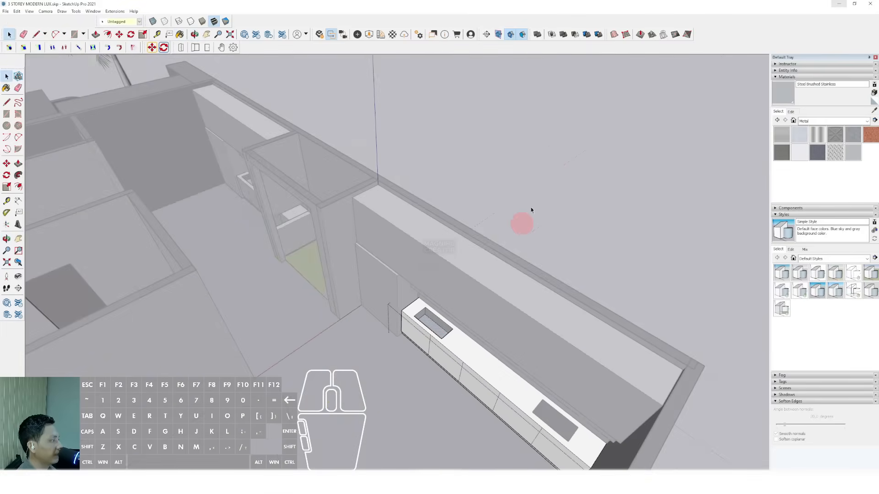
{"action": "left_click", "coordinate": [551, 159]}
{"action": "scroll", "coordinate": [380, 273], "scroll_direction": "down", "scroll_amount": 4}
{"action": "mouse_move", "coordinate": [384, 281]}
{"action": "middle_mouse_down"}
{"action": "mouse_move", "coordinate": [479, 253]}
{"action": "mouse_move", "coordinate": [441, 255]}
{"action": "mouse_move", "coordinate": [526, 251]}
{"action": "mouse_move", "coordinate": [373, 245]}
{"action": "mouse_move", "coordinate": [337, 269]}
{"action": "mouse_move", "coordinate": [74, 292]}
{"action": "mouse_move", "coordinate": [408, 202]}
{"action": "mouse_move", "coordinate": [257, 275]}
{"action": "mouse_move", "coordinate": [361, 265]}
{"action": "mouse_move", "coordinate": [327, 300]}
{"action": "middle_mouse_up"}
{"action": "scroll", "coordinate": [360, 265], "scroll_direction": "down", "scroll_amount": 3}
{"action": "scroll", "coordinate": [320, 311], "scroll_direction": "up", "scroll_amount": 2}
{"action": "key", "text": "r"}
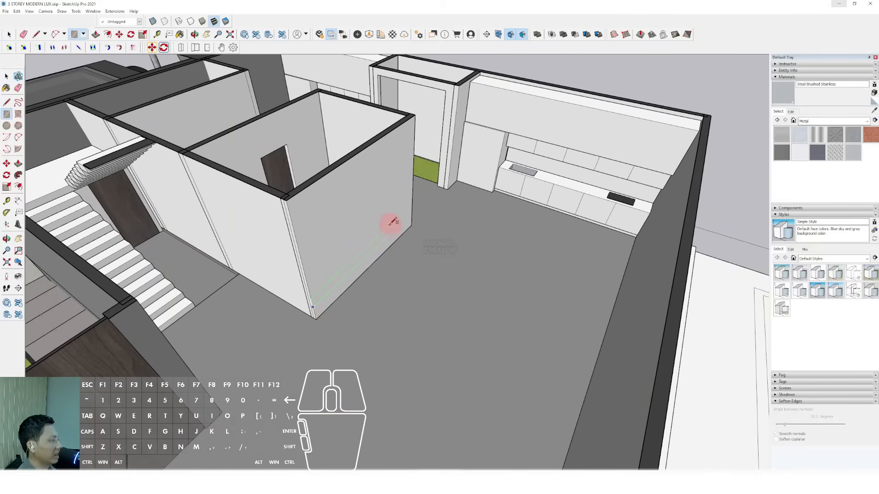
{"action": "middle_click_drag", "start_coordinate": [413, 201], "coordinate": [520, 87]}
{"action": "key", "text": "space"}
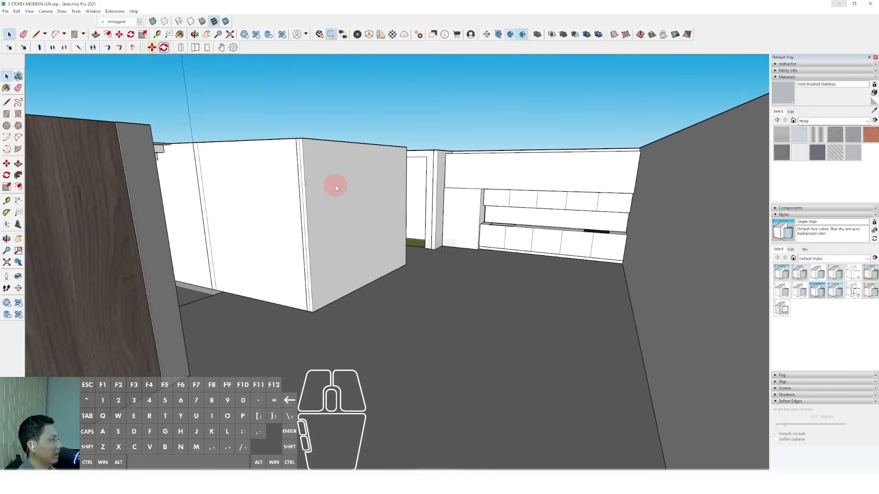
- Draw a rectangle over the full end wall of the enclosed room block and build a thin wall panel from it
{"action": "middle_click_drag", "start_coordinate": [347, 182], "coordinate": [346, 208], "text": "shift"}
{"action": "key", "text": "r"}
{"action": "left_click", "coordinate": [317, 334]}
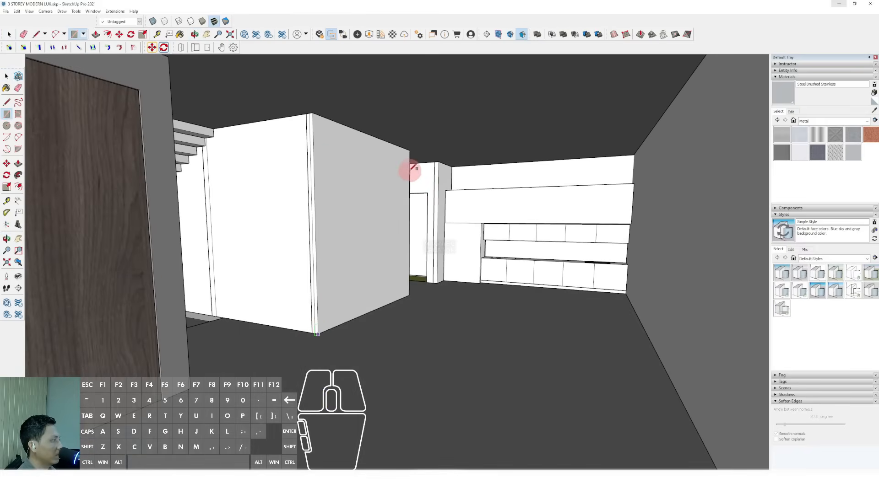
{"action": "left_click", "coordinate": [413, 141]}
{"action": "key", "text": "space"}
{"action": "scroll", "coordinate": [328, 142], "scroll_direction": "up", "scroll_amount": 2}
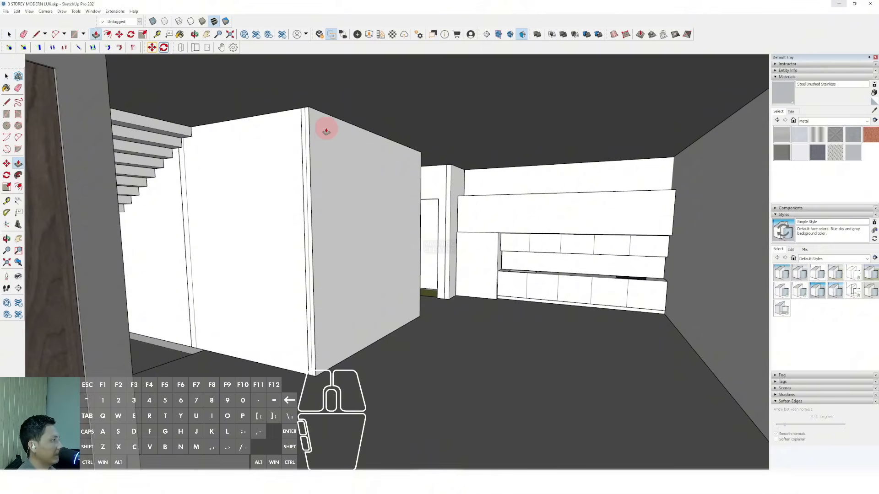
{"action": "key", "text": "space"}
{"action": "left_click", "coordinate": [326, 142]}
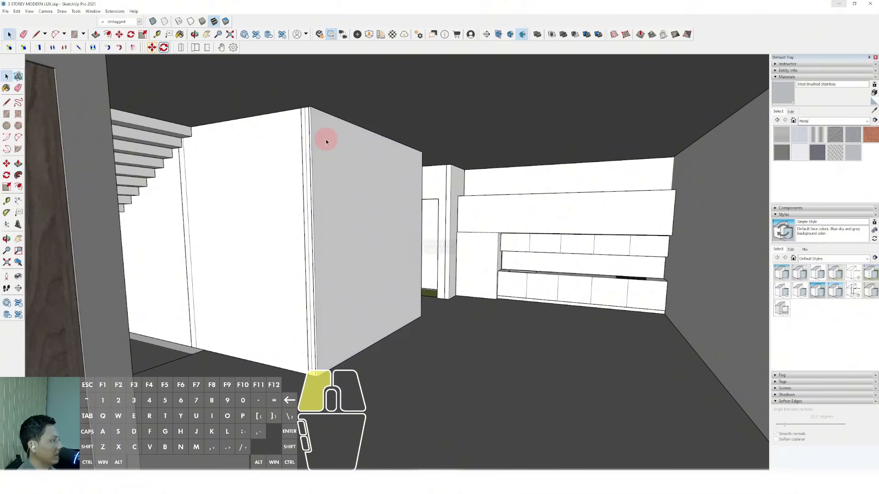
- Paint the new wall panel with Beadboard from the Brick, Cladding and Siding materials
{"action": "left_click", "coordinate": [867, 121]}
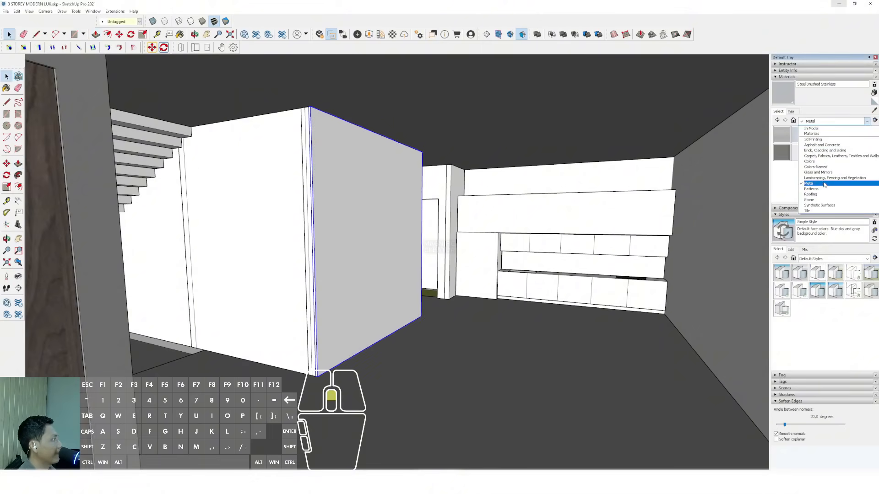
{"action": "left_click", "coordinate": [811, 162]}
{"action": "left_click", "coordinate": [862, 121]}
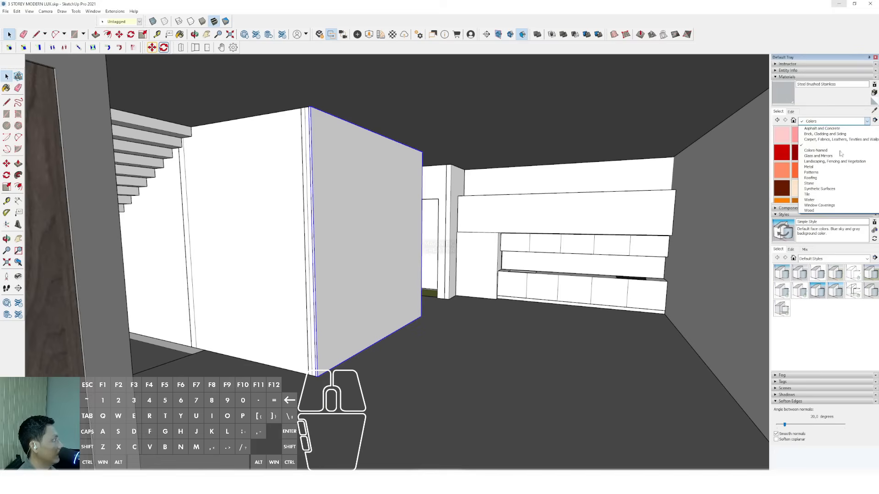
{"action": "left_click", "coordinate": [819, 142]}
{"action": "left_click", "coordinate": [782, 136]}
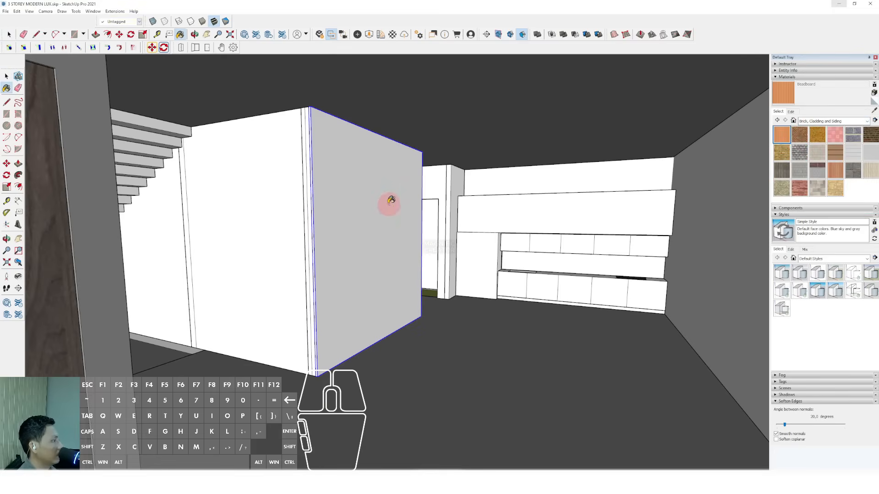
{"action": "left_click", "coordinate": [352, 207]}
- Desaturate and lighten the panel's Beadboard material, setting its HLS lightness to 84
{"action": "left_click", "coordinate": [790, 111]}
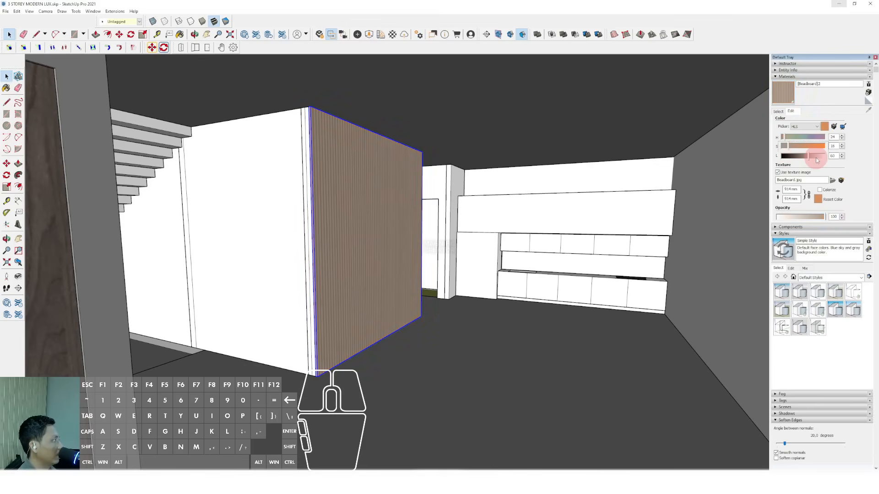
{"action": "left_click", "coordinate": [818, 157]}
{"action": "left_click", "coordinate": [444, 347]}
- Draw a low horizontal strip across the beadboard panel near the floor and pull it out into a grouped TV cabinet
{"action": "middle_click_drag", "start_coordinate": [444, 347], "coordinate": [339, 317]}
{"action": "key", "text": "r"}
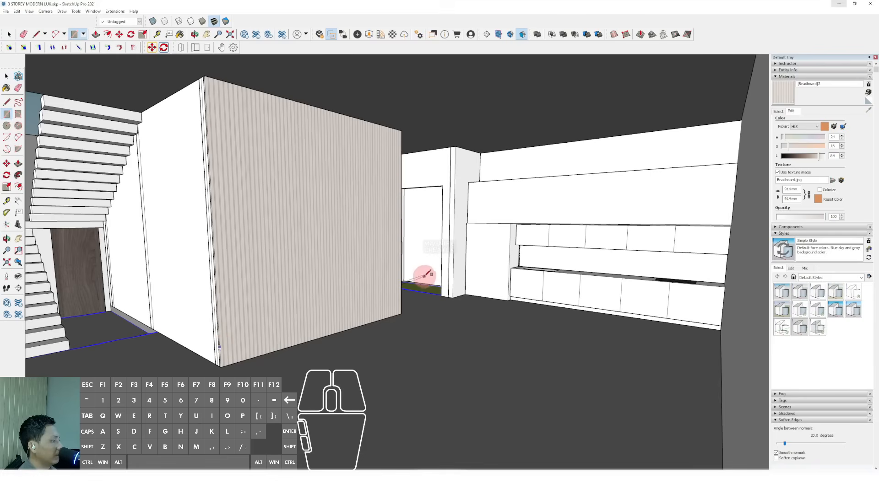
{"action": "left_click", "coordinate": [401, 287]}
{"action": "key", "text": "space"}
{"action": "middle_click_drag", "start_coordinate": [402, 287], "coordinate": [385, 301]}
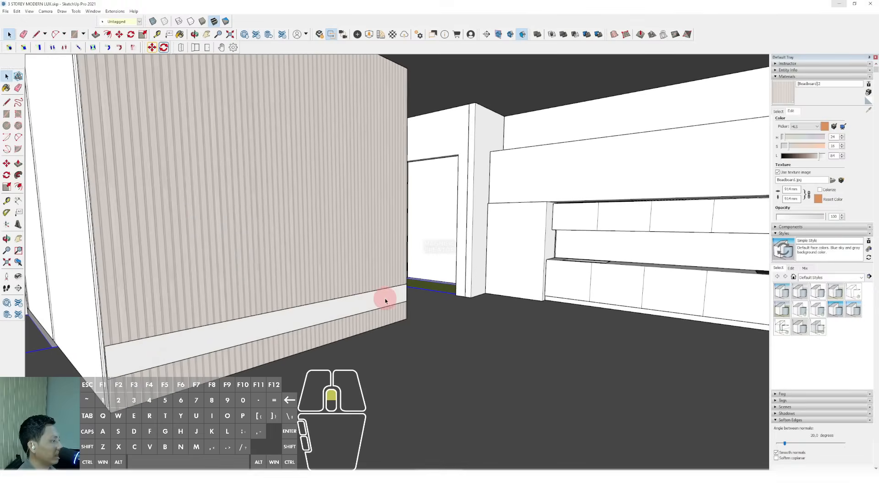
{"action": "left_click", "coordinate": [389, 294]}
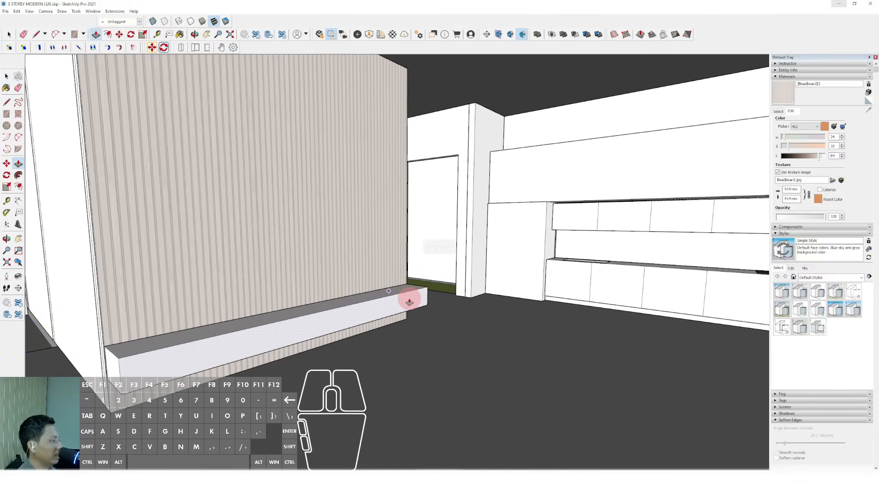
{"action": "left_click", "coordinate": [407, 301]}
{"action": "key", "text": "space"}
{"action": "triple_click", "coordinate": [398, 301]}
{"action": "key", "text": "shift+g"}
- Draw a large TV screen rectangle on the beadboard panel above the low cabinet
{"action": "scroll", "coordinate": [395, 302], "scroll_direction": "down", "scroll_amount": 1}
{"action": "middle_click_drag", "start_coordinate": [393, 301], "coordinate": [390, 295]}
{"action": "key", "text": "r"}
{"action": "left_click", "coordinate": [234, 186]}
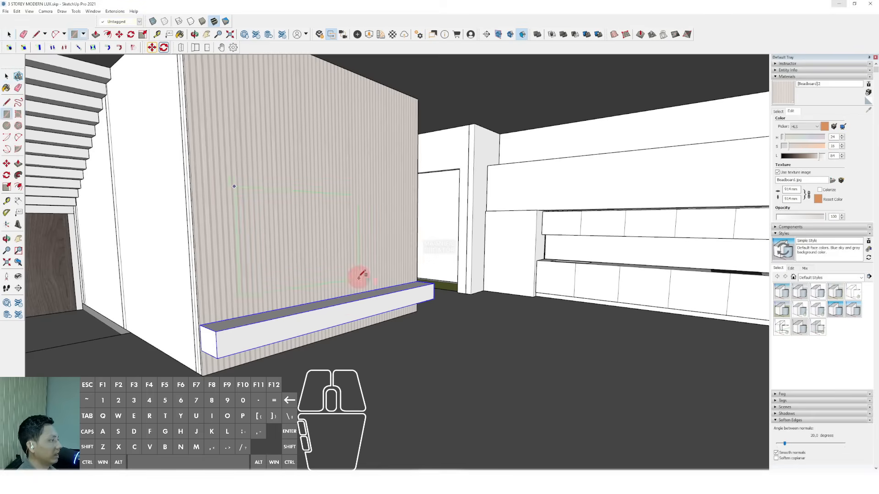
{"action": "left_click", "coordinate": [398, 271]}
{"action": "key", "text": "space"}
{"action": "middle_click_drag", "start_coordinate": [379, 259], "coordinate": [342, 270]}
{"action": "left_click", "coordinate": [342, 270]}
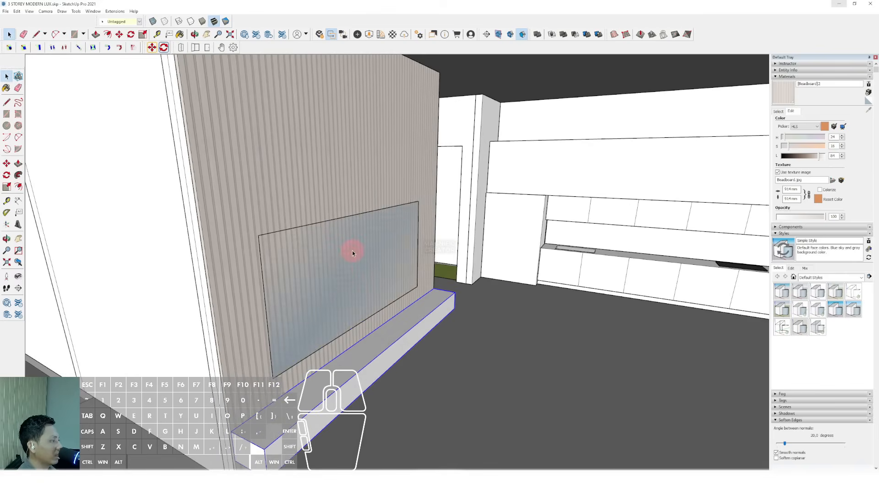
- Trace the TV screen rectangle inside the beadboard panel's group and cut that area out of the panel's face
{"action": "left_click", "coordinate": [336, 190]}
{"action": "key", "text": "r"}
{"action": "left_click", "coordinate": [259, 234]}
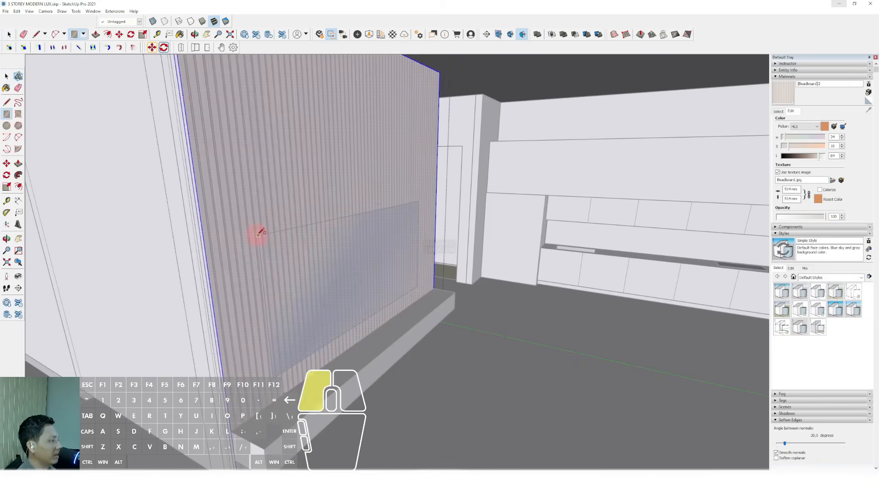
{"action": "left_click", "coordinate": [418, 282]}
{"action": "key", "text": "space"}
{"action": "mouse_move", "coordinate": [417, 282]}
{"action": "middle_mouse_down"}
{"action": "mouse_move", "coordinate": [411, 294]}
{"action": "mouse_move", "coordinate": [402, 279]}
{"action": "middle_mouse_up"}
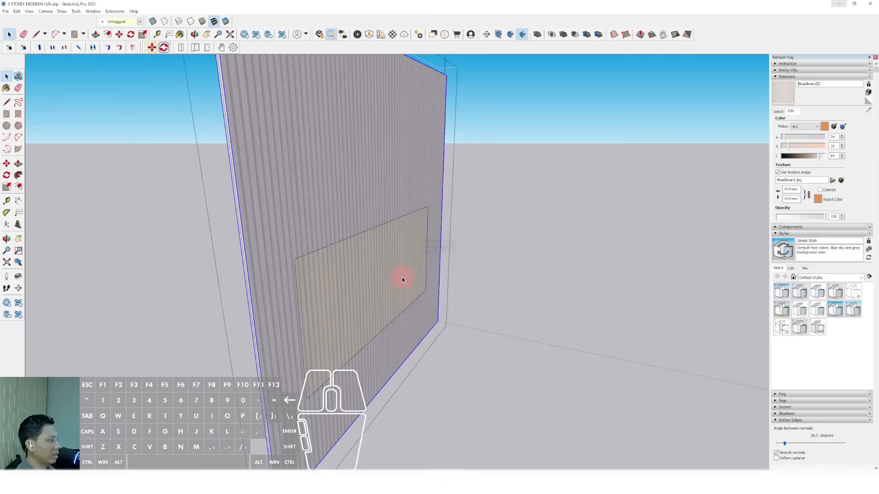
{"action": "key", "text": "v"}
{"action": "left_click", "coordinate": [363, 282]}
{"action": "left_click", "coordinate": [547, 201]}
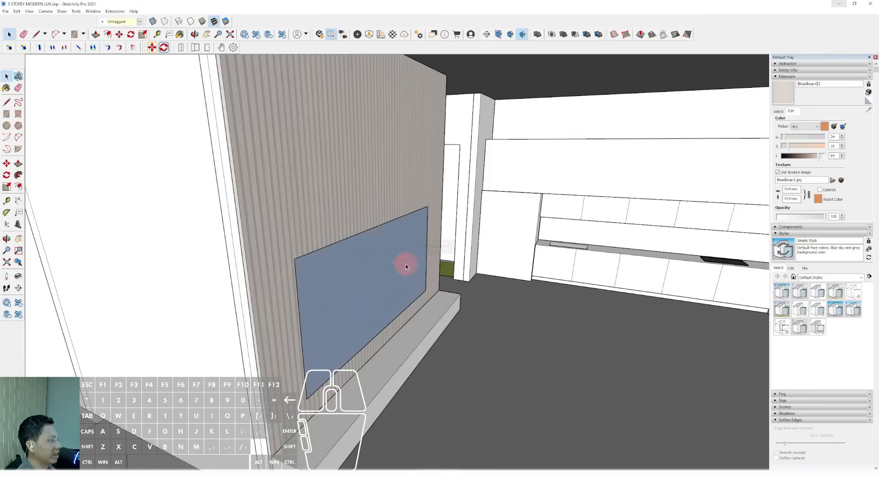
- Give the TV screen rectangle a slight thickness and paint it with the dark Color M08
{"action": "key", "text": "p"}
{"action": "left_click", "coordinate": [209, 261]}
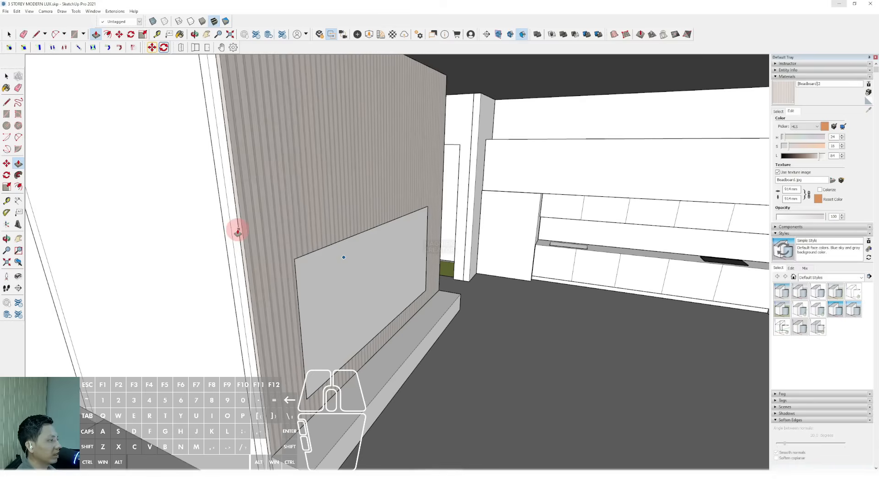
{"action": "key", "text": "space"}
{"action": "double_click", "coordinate": [345, 265]}
{"action": "left_click", "coordinate": [778, 111]}
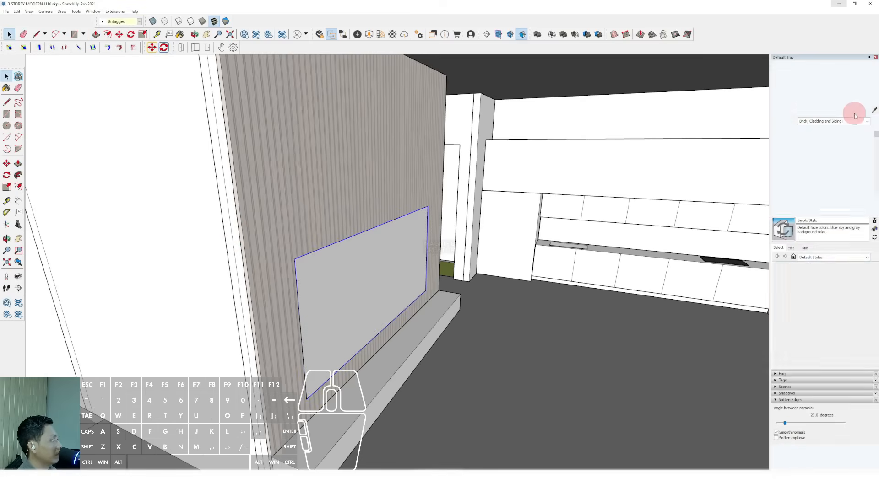
{"action": "left_click", "coordinate": [856, 121]}
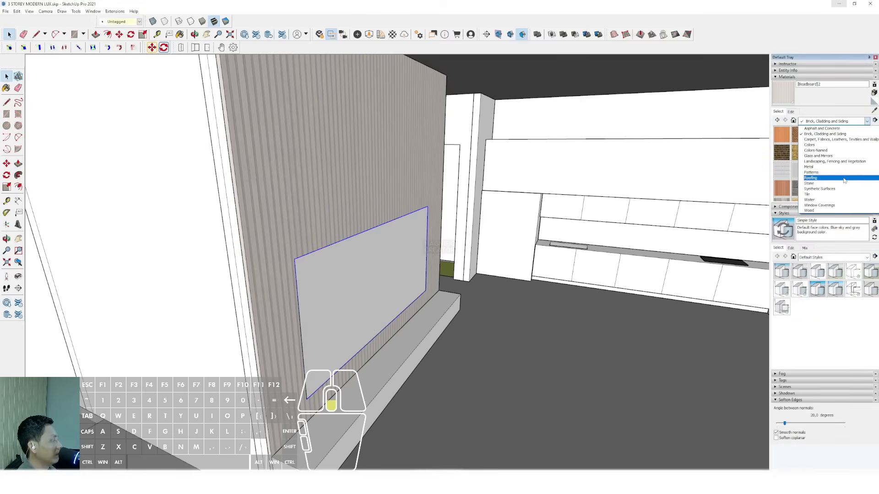
{"action": "left_click", "coordinate": [810, 146]}
{"action": "scroll", "coordinate": [831, 169], "scroll_direction": "down", "scroll_amount": 10}
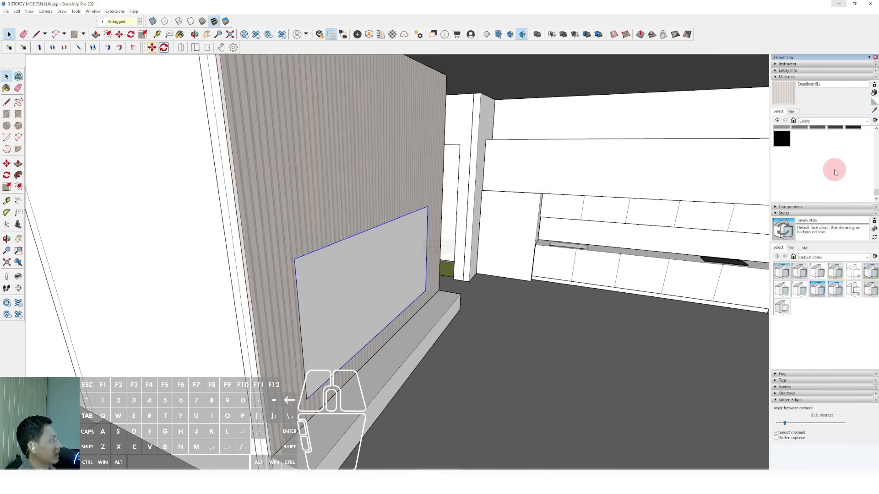
{"action": "scroll", "coordinate": [833, 164], "scroll_direction": "up", "scroll_amount": 1}
{"action": "left_click", "coordinate": [852, 162]}
{"action": "left_click", "coordinate": [387, 273]}
- Divide the TV cabinet's front into three sections with vertical lines copied from its end edge
{"action": "mouse_move", "coordinate": [387, 274]}
{"action": "middle_mouse_down"}
{"action": "mouse_move", "coordinate": [392, 247]}
{"action": "mouse_move", "coordinate": [412, 300]}
{"action": "mouse_move", "coordinate": [279, 356]}
{"action": "middle_mouse_up"}
{"action": "key", "text": "space"}
{"action": "scroll", "coordinate": [352, 334], "scroll_direction": "up", "scroll_amount": 1}
{"action": "triple_click", "coordinate": [318, 346]}
{"action": "scroll", "coordinate": [286, 360], "scroll_direction": "up", "scroll_amount": 1}
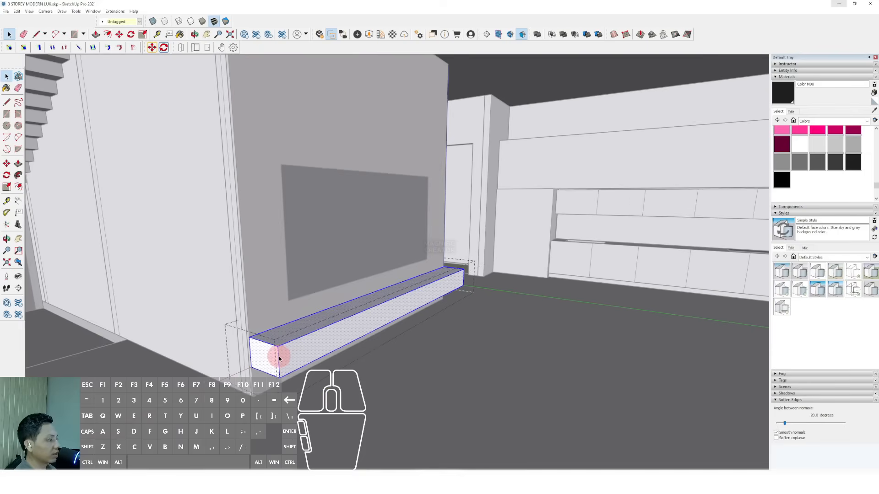
{"action": "left_click", "coordinate": [280, 365]}
{"action": "key", "text": "m"}
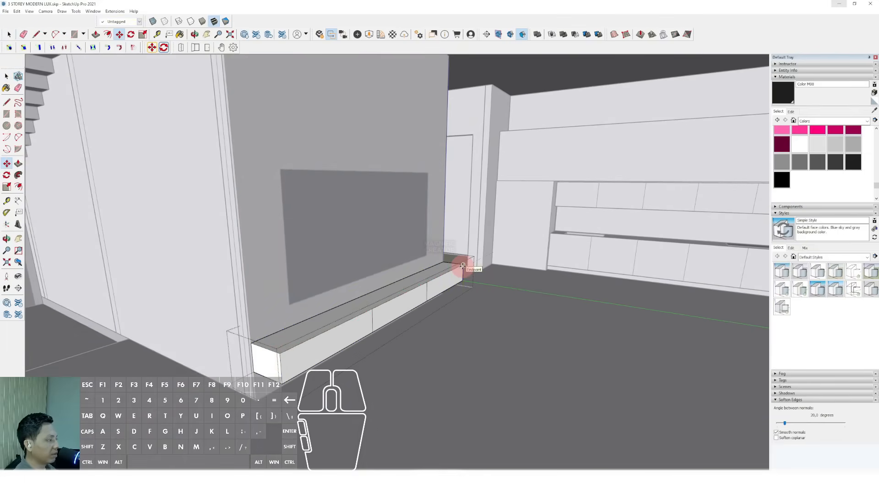
{"action": "key", "text": "space"}
{"action": "scroll", "coordinate": [435, 265], "scroll_direction": "down", "scroll_amount": 2}
{"action": "left_click", "coordinate": [442, 306]}
- Draw a wide and a narrower opening rectangle, both reaching the floor, on the ground floor's front exterior wall
{"action": "middle_click_drag", "start_coordinate": [441, 306], "coordinate": [448, 283]}
{"action": "scroll", "coordinate": [491, 308], "scroll_direction": "down", "scroll_amount": 1}
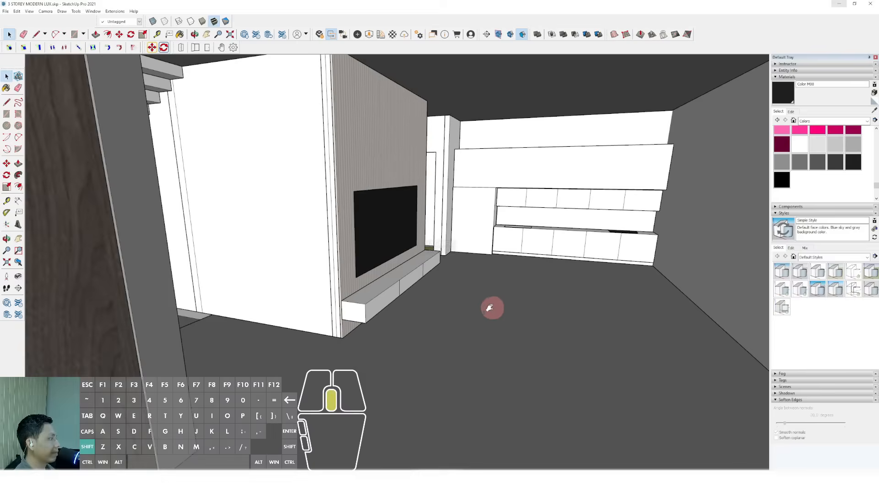
{"action": "middle_click_drag", "start_coordinate": [490, 307], "coordinate": [283, 280]}
{"action": "middle_click_drag", "start_coordinate": [461, 289], "coordinate": [334, 245]}
{"action": "left_click", "coordinate": [334, 245]}
{"action": "key", "text": "r"}
{"action": "left_click", "coordinate": [236, 233]}
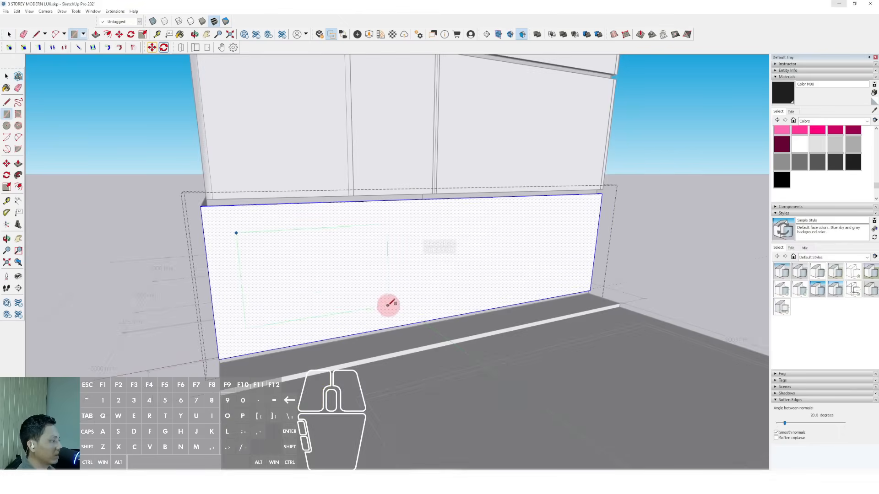
{"action": "left_click", "coordinate": [411, 323]}
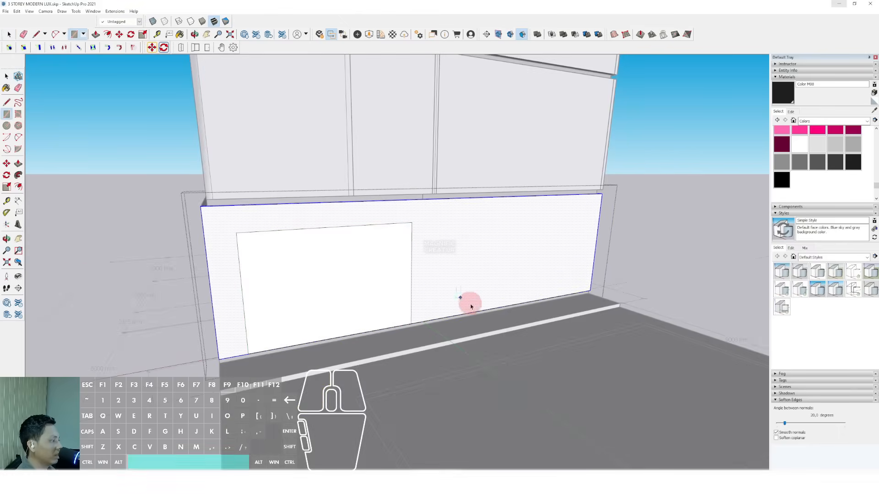
{"action": "left_click", "coordinate": [576, 213]}
- Push both rectangles through the front wall to create two open doorways
{"action": "key", "text": "p"}
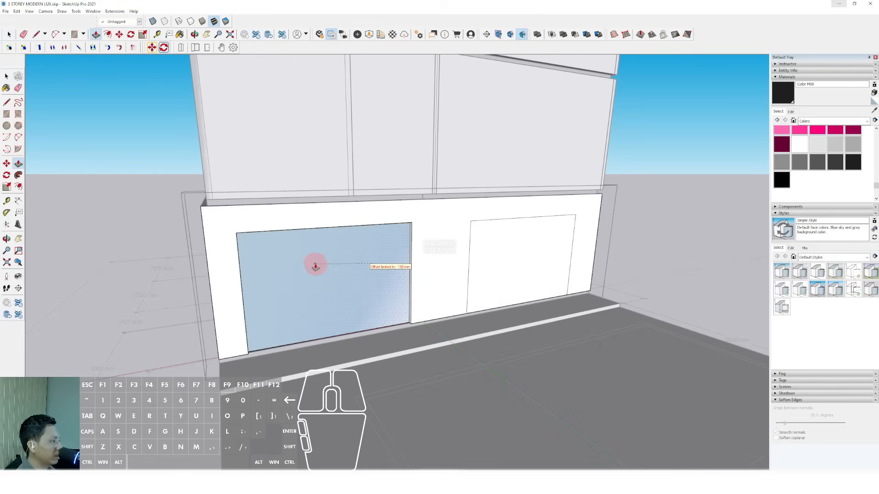
{"action": "double_click", "coordinate": [314, 263]}
{"action": "double_click", "coordinate": [503, 251]}
{"action": "key", "text": "space"}
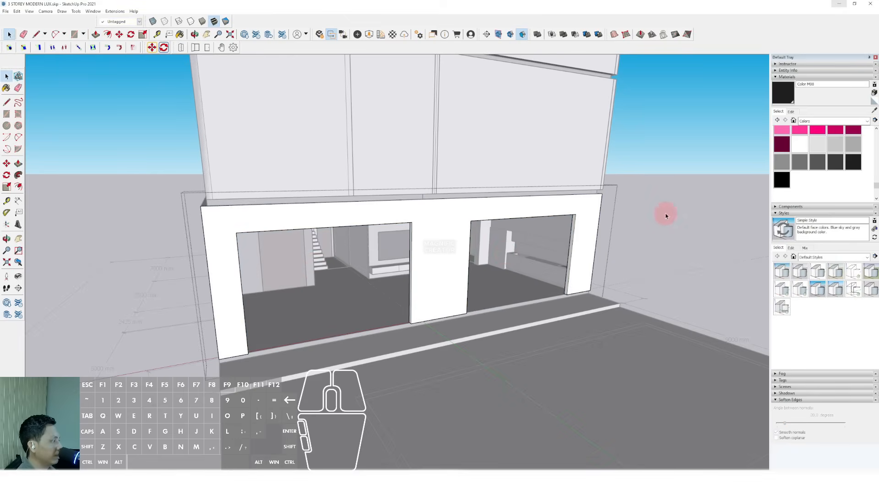
{"action": "left_click", "coordinate": [666, 212]}
- Extend the ground-floor slab's front face outward along the new openings with Push/Pull
{"action": "mouse_move", "coordinate": [395, 313]}
{"action": "middle_mouse_down"}
{"action": "mouse_move", "coordinate": [433, 314]}
{"action": "mouse_move", "coordinate": [404, 323]}
{"action": "middle_mouse_up"}
{"action": "scroll", "coordinate": [433, 314], "scroll_direction": "up", "scroll_amount": 4}
{"action": "scroll", "coordinate": [613, 323], "scroll_direction": "up", "scroll_amount": 3}
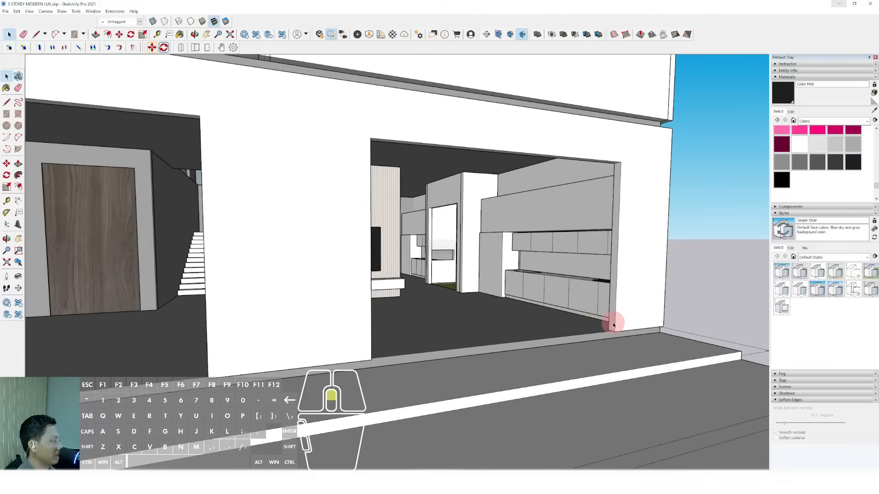
{"action": "scroll", "coordinate": [610, 322], "scroll_direction": "down", "scroll_amount": 3}
{"action": "middle_click_drag", "start_coordinate": [562, 356], "coordinate": [534, 351]}
{"action": "key", "text": "p"}
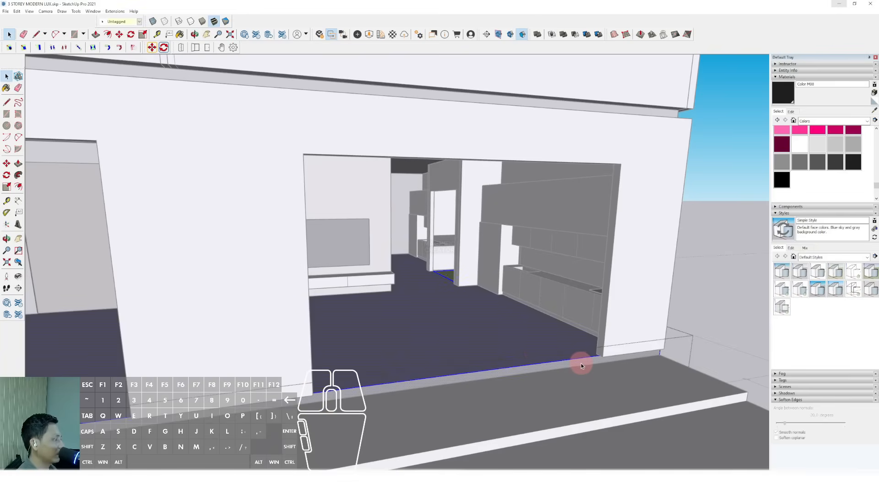
{"action": "left_click", "coordinate": [583, 356]}
{"action": "left_click", "coordinate": [603, 339]}
{"action": "key", "text": "space"}
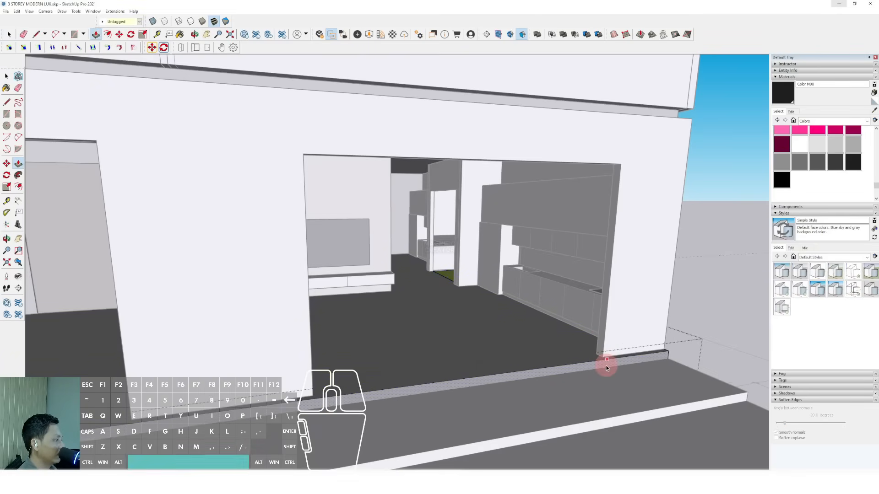
- Extend the remaining end portion of the ground-floor slab's front face beside the narrower opening and finish editing the slab
{"action": "key", "text": "v"}
{"action": "left_click", "coordinate": [613, 360]}
{"action": "left_click", "coordinate": [620, 349]}
{"action": "key", "text": "space"}
{"action": "scroll", "coordinate": [647, 314], "scroll_direction": "down", "scroll_amount": 4}
{"action": "left_click", "coordinate": [578, 306]}
- Draw a ceiling rectangle over the living and kitchen area, from the kitchen's front corner to the opposite corner by the wooden door
{"action": "middle_click_drag", "start_coordinate": [647, 314], "coordinate": [525, 282]}
{"action": "scroll", "coordinate": [526, 282], "scroll_direction": "down", "scroll_amount": 2}
{"action": "middle_click_drag", "start_coordinate": [339, 332], "coordinate": [476, 351]}
{"action": "scroll", "coordinate": [527, 374], "scroll_direction": "up", "scroll_amount": 5}
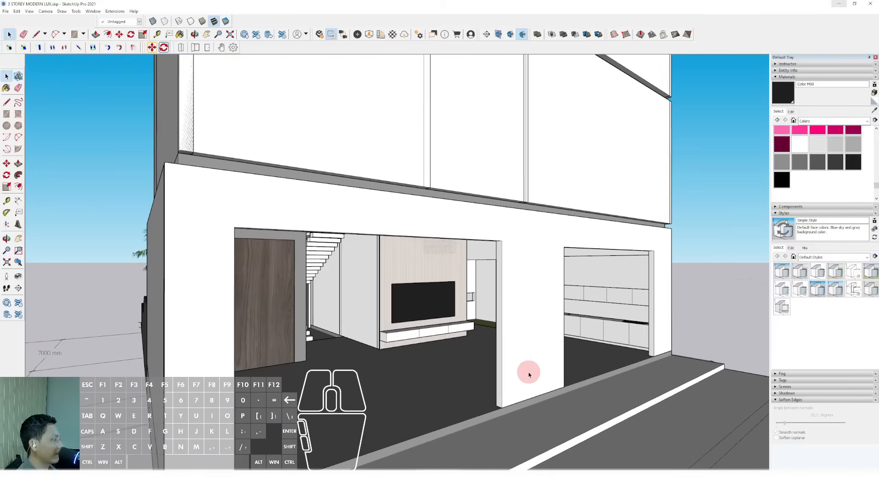
{"action": "middle_click_drag", "start_coordinate": [525, 370], "coordinate": [428, 370]}
{"action": "scroll", "coordinate": [435, 365], "scroll_direction": "up", "scroll_amount": 3}
{"action": "scroll", "coordinate": [426, 369], "scroll_direction": "down", "scroll_amount": 2}
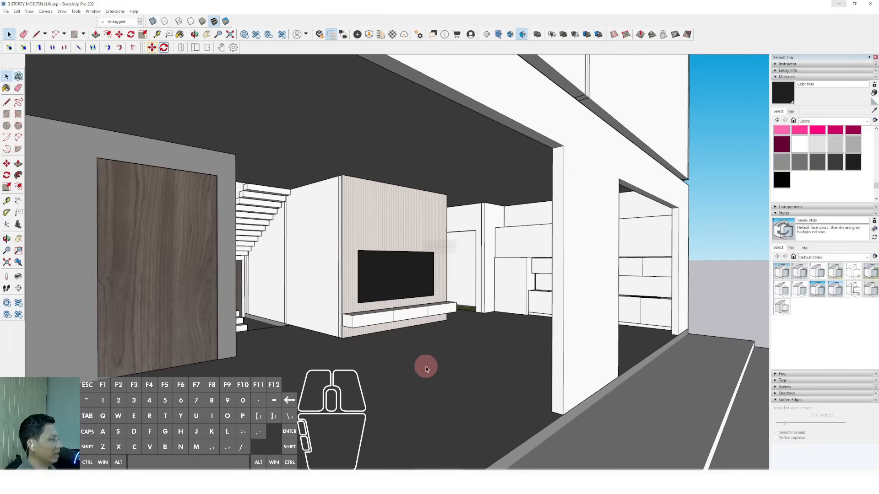
{"action": "scroll", "coordinate": [394, 351], "scroll_direction": "down", "scroll_amount": 1}
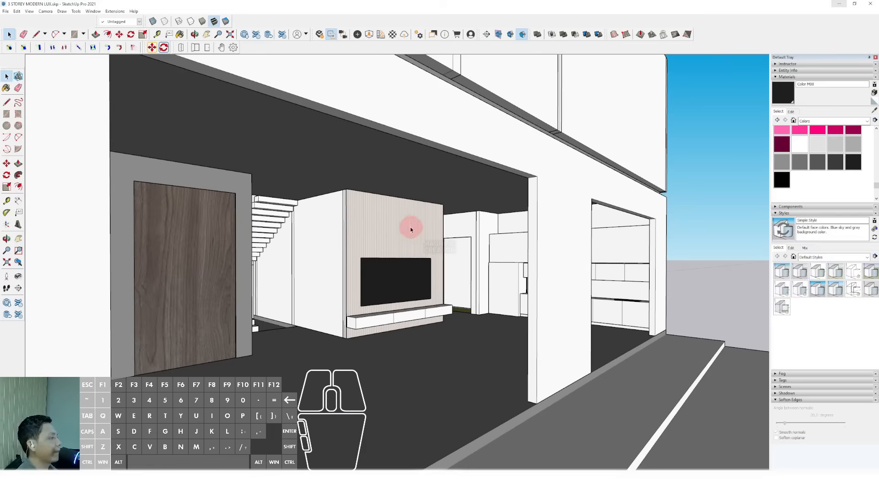
{"action": "scroll", "coordinate": [411, 228], "scroll_direction": "up", "scroll_amount": 5}
{"action": "middle_click_drag", "start_coordinate": [409, 230], "coordinate": [428, 244]}
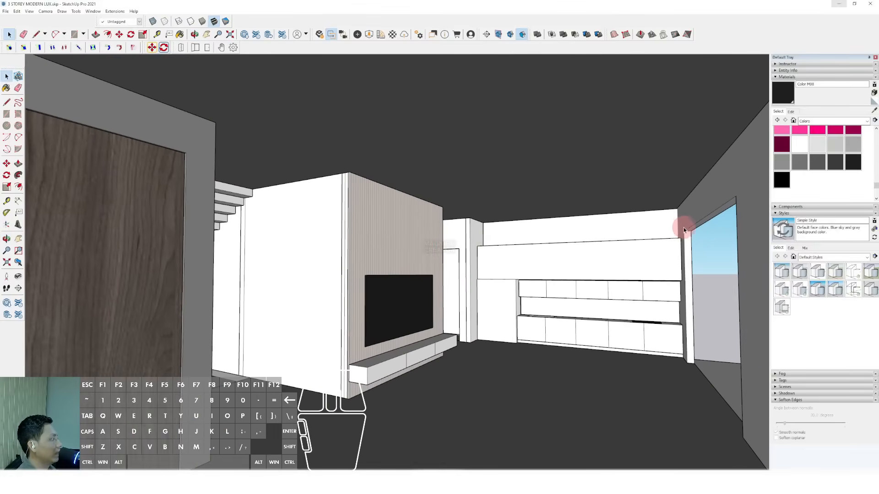
{"action": "middle_click_drag", "start_coordinate": [455, 197], "coordinate": [399, 187]}
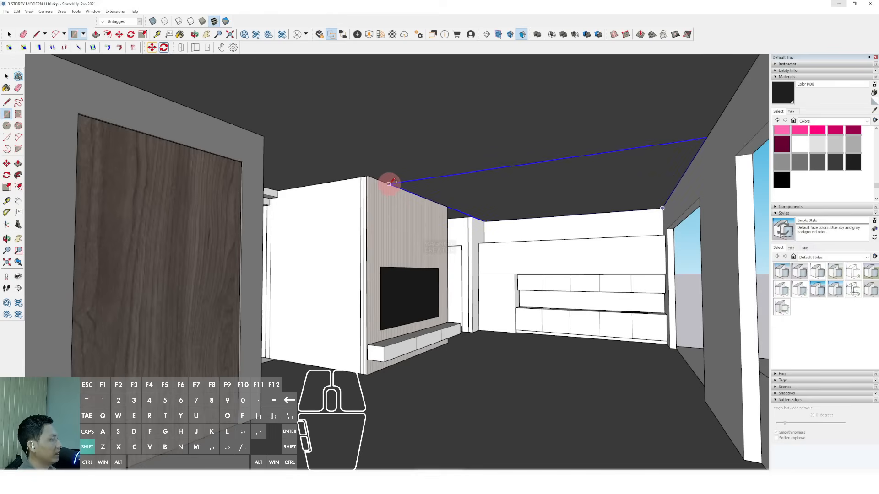
{"action": "scroll", "coordinate": [389, 184], "scroll_direction": "down", "scroll_amount": 1, "text": "shift"}
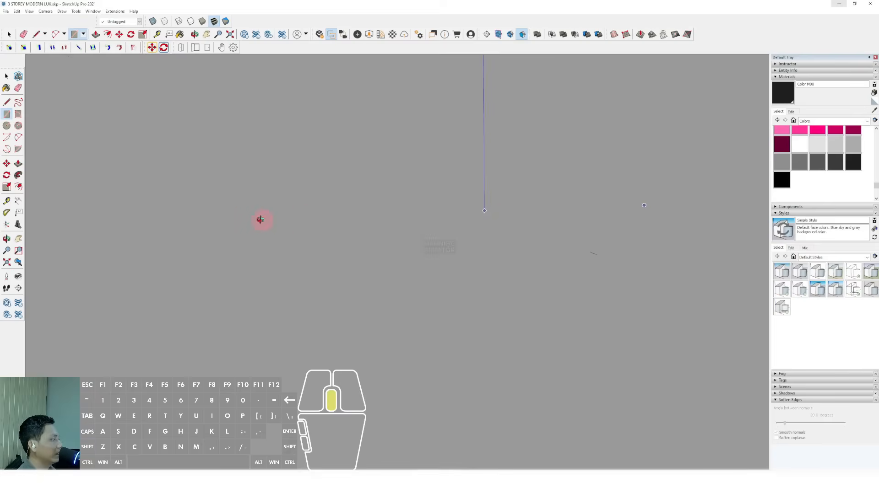
{"action": "middle_click_drag", "start_coordinate": [260, 220], "coordinate": [261, 270]}
{"action": "middle_click_drag", "start_coordinate": [494, 267], "coordinate": [253, 259]}
{"action": "scroll", "coordinate": [343, 266], "scroll_direction": "down", "scroll_amount": 2}
{"action": "middle_click_drag", "start_coordinate": [506, 322], "coordinate": [457, 243]}
{"action": "scroll", "coordinate": [343, 266], "scroll_direction": "down", "scroll_amount": 3}
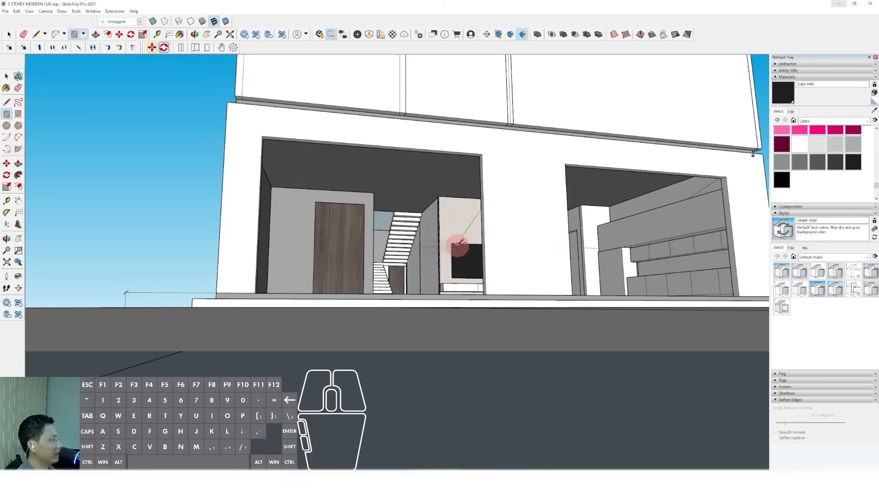
{"action": "scroll", "coordinate": [453, 193], "scroll_direction": "up", "scroll_amount": 3}
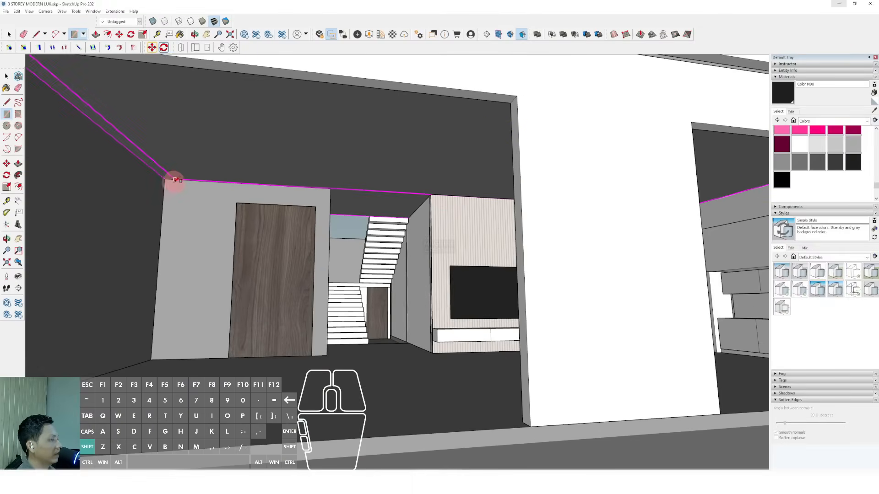
{"action": "left_click", "coordinate": [160, 187]}
{"action": "key", "text": "space"}
- Thicken the ceiling rectangle slightly downward with Push/Pull and make it a group
{"action": "scroll", "coordinate": [454, 183], "scroll_direction": "up", "scroll_amount": 2}
{"action": "middle_click_drag", "start_coordinate": [455, 183], "coordinate": [610, 200]}
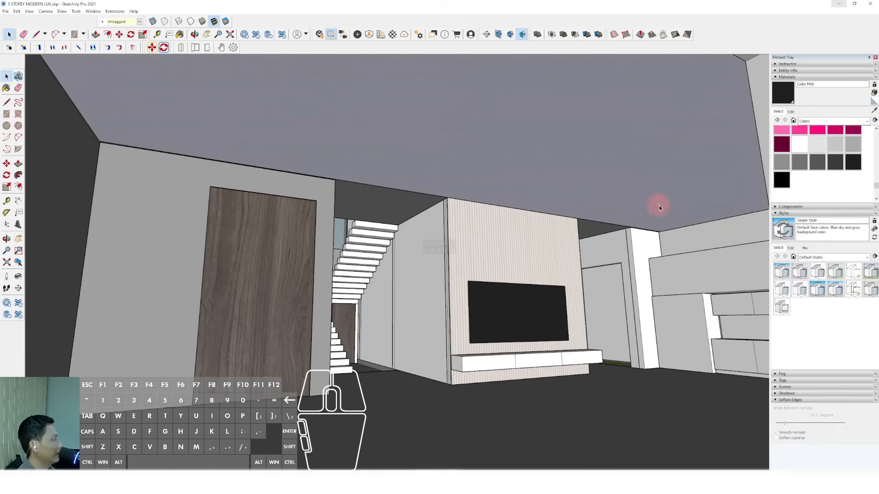
{"action": "key", "text": "p"}
{"action": "left_click", "coordinate": [663, 201]}
{"action": "left_click", "coordinate": [667, 204]}
{"action": "key", "text": "space"}
{"action": "triple_click", "coordinate": [603, 196]}
{"action": "key", "text": "w"}
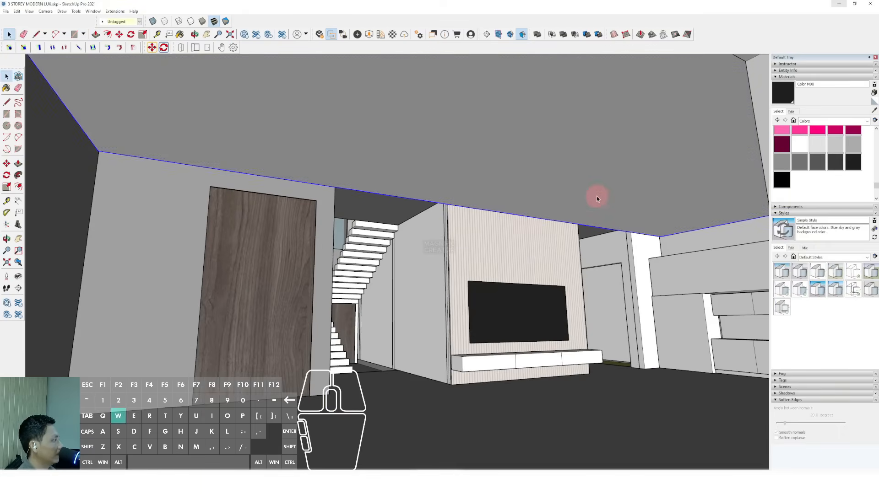
- Draw a rectangle that fills the narrower front opening from its lower corner to the opposite upper corner
{"action": "middle_click_drag", "start_coordinate": [596, 199], "coordinate": [435, 275]}
{"action": "scroll", "coordinate": [502, 236], "scroll_direction": "down", "scroll_amount": 4}
{"action": "scroll", "coordinate": [465, 239], "scroll_direction": "down", "scroll_amount": 1}
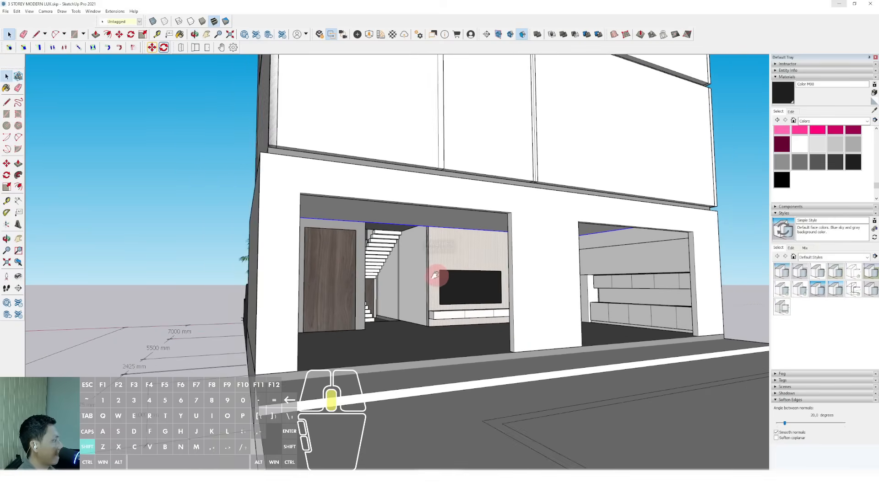
{"action": "scroll", "coordinate": [435, 275], "scroll_direction": "up", "scroll_amount": 4}
{"action": "scroll", "coordinate": [667, 330], "scroll_direction": "up", "scroll_amount": 3}
{"action": "key", "text": "r"}
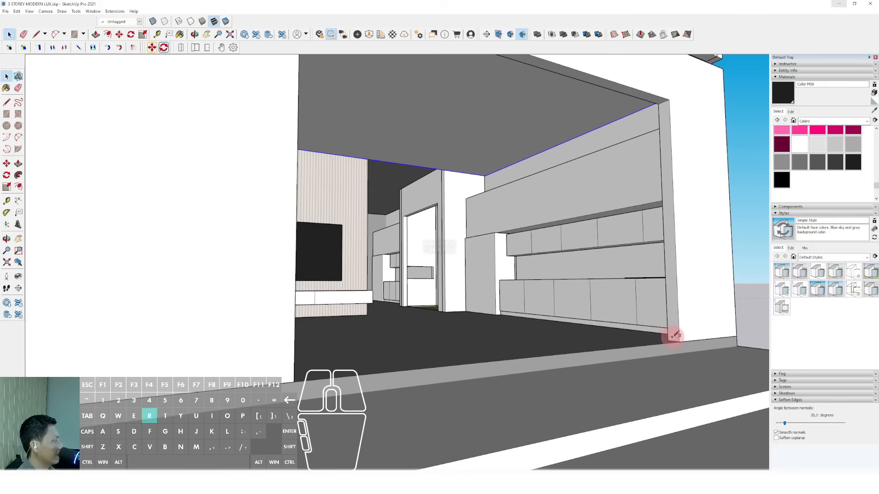
{"action": "scroll", "coordinate": [638, 349], "scroll_direction": "down", "scroll_amount": 5}
{"action": "scroll", "coordinate": [167, 276], "scroll_direction": "up", "scroll_amount": 5}
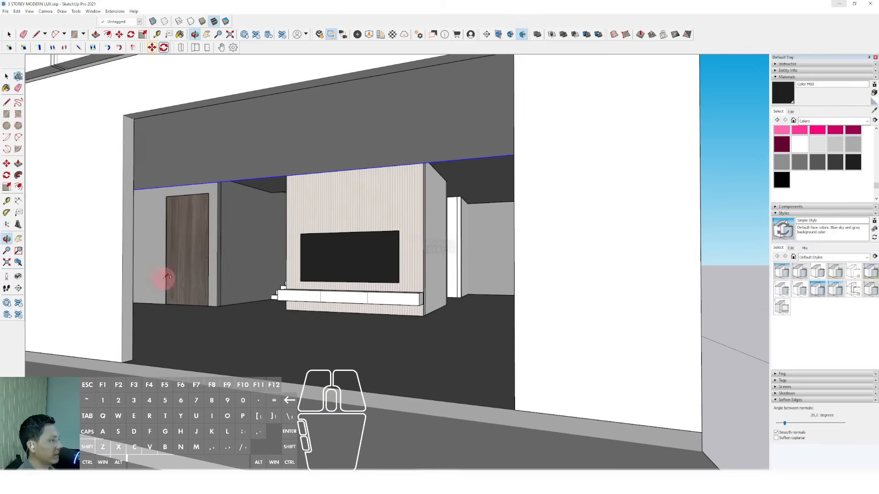
{"action": "left_click", "coordinate": [133, 117]}
{"action": "key", "text": "space"}
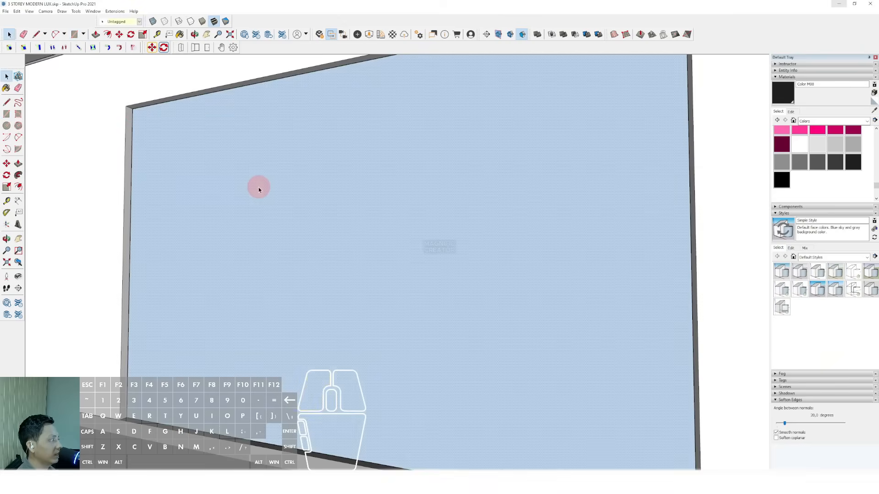
{"action": "right_click", "coordinate": [259, 189]}
- Divide the opening's panel into four equal sections with vertical lines copied from its side edge, and group the panel
{"action": "left_click", "coordinate": [132, 237]}
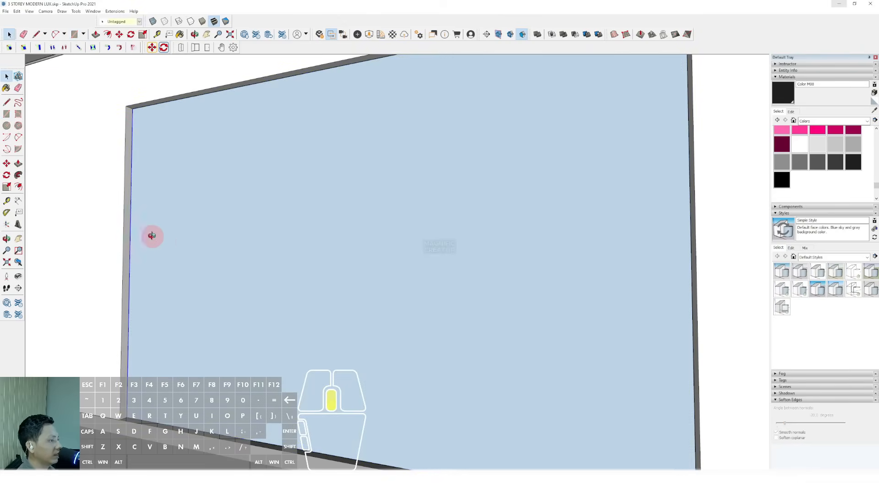
{"action": "scroll", "coordinate": [151, 236], "scroll_direction": "down", "scroll_amount": 3}
{"action": "scroll", "coordinate": [263, 246], "scroll_direction": "up", "scroll_amount": 3}
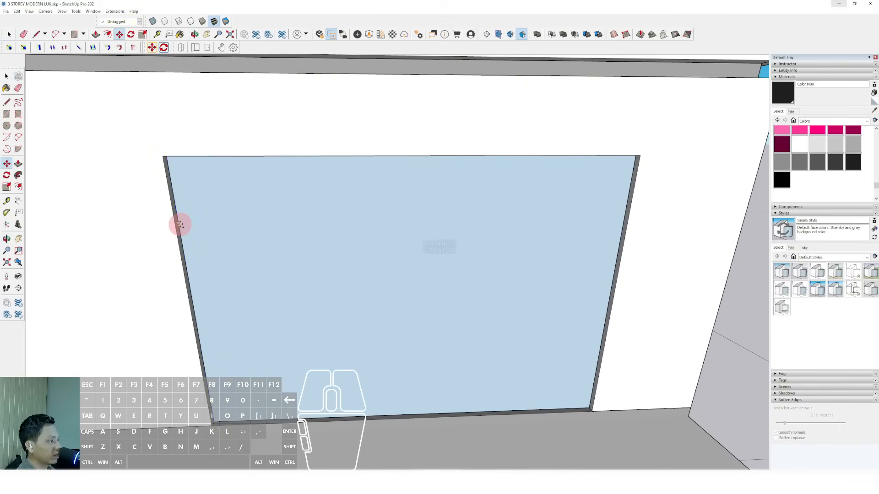
{"action": "left_click", "coordinate": [178, 225]}
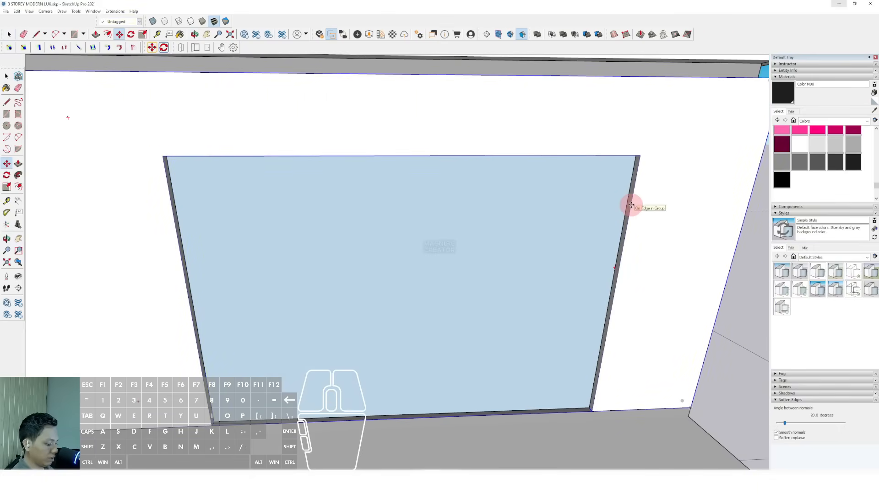
{"action": "key", "text": "Return"}
{"action": "key", "text": "space"}
{"action": "triple_click", "coordinate": [457, 245]}
{"action": "key", "text": "w"}
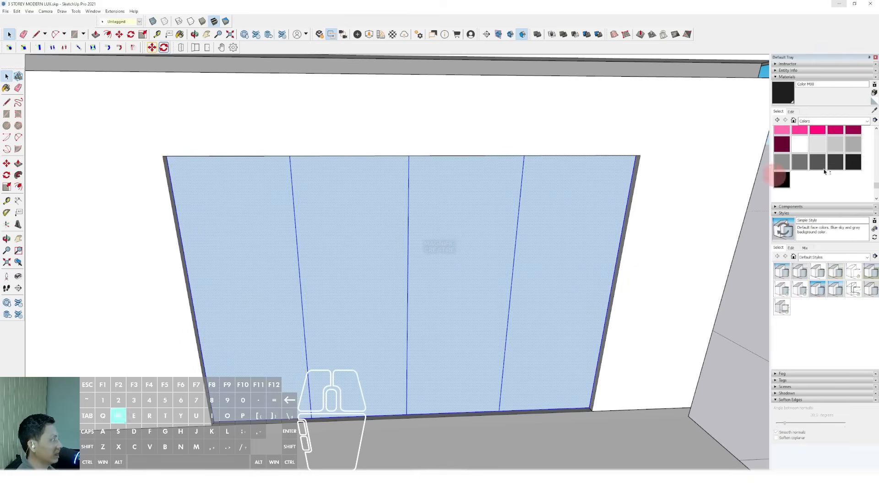
- Paint the grouped four-section panel with Translucent Glass Gray from the Glass and Mirrors collection
{"action": "left_click", "coordinate": [868, 121]}
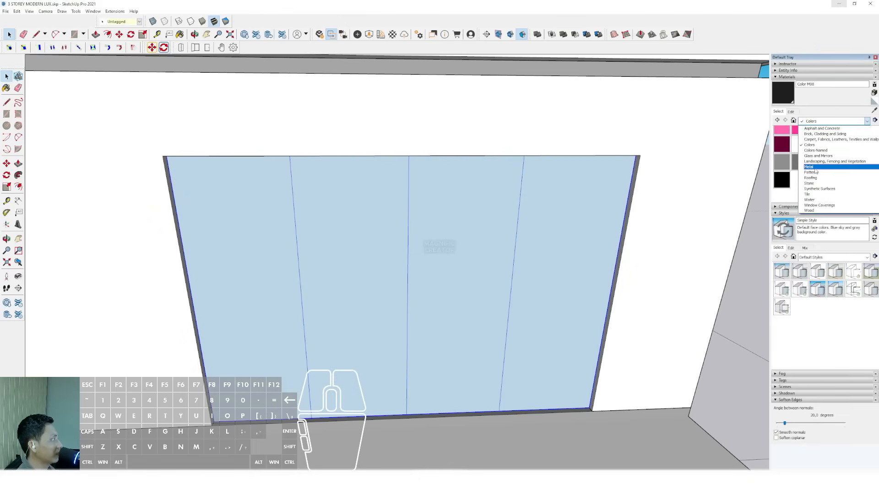
{"action": "left_click", "coordinate": [809, 157]}
{"action": "left_click", "coordinate": [802, 156]}
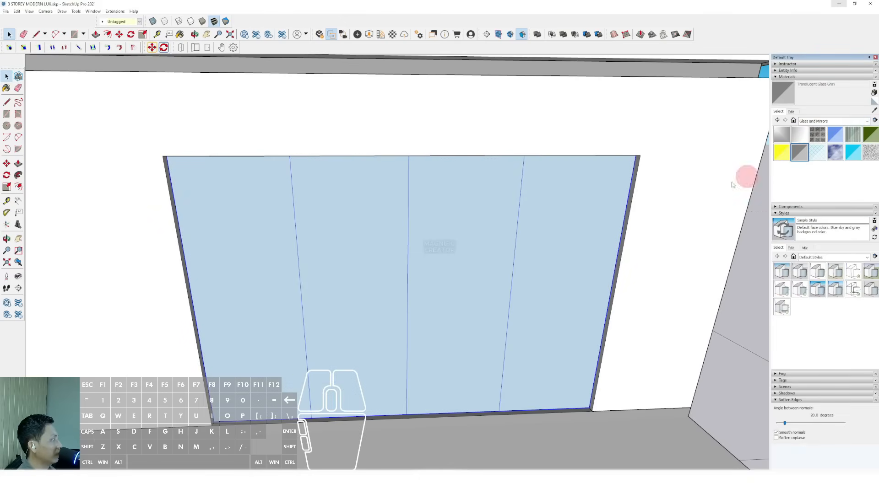
{"action": "left_click", "coordinate": [588, 245]}
- Copy the glass panel group from the narrower opening to the lower corner of the wide front opening
{"action": "scroll", "coordinate": [408, 274], "scroll_direction": "down", "scroll_amount": 5}
{"action": "mouse_move", "coordinate": [408, 274]}
{"action": "middle_mouse_down"}
{"action": "mouse_move", "coordinate": [543, 246]}
{"action": "mouse_move", "coordinate": [553, 279]}
{"action": "mouse_move", "coordinate": [472, 300]}
{"action": "mouse_move", "coordinate": [582, 322]}
{"action": "middle_mouse_up"}
{"action": "scroll", "coordinate": [567, 262], "scroll_direction": "up", "scroll_amount": 3}
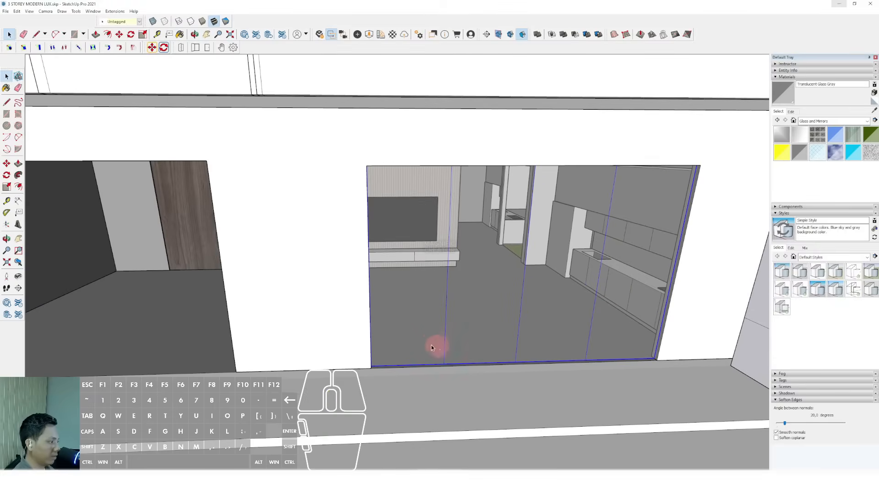
{"action": "key", "text": "m"}
{"action": "middle_click_drag", "start_coordinate": [431, 348], "coordinate": [457, 394]}
{"action": "left_click", "coordinate": [282, 378]}
{"action": "scroll", "coordinate": [315, 385], "scroll_direction": "down", "scroll_amount": 2}
{"action": "left_click", "coordinate": [166, 304], "text": "shift"}
{"action": "middle_click_drag", "start_coordinate": [165, 303], "coordinate": [349, 274]}
{"action": "scroll", "coordinate": [417, 245], "scroll_direction": "up", "scroll_amount": 6}
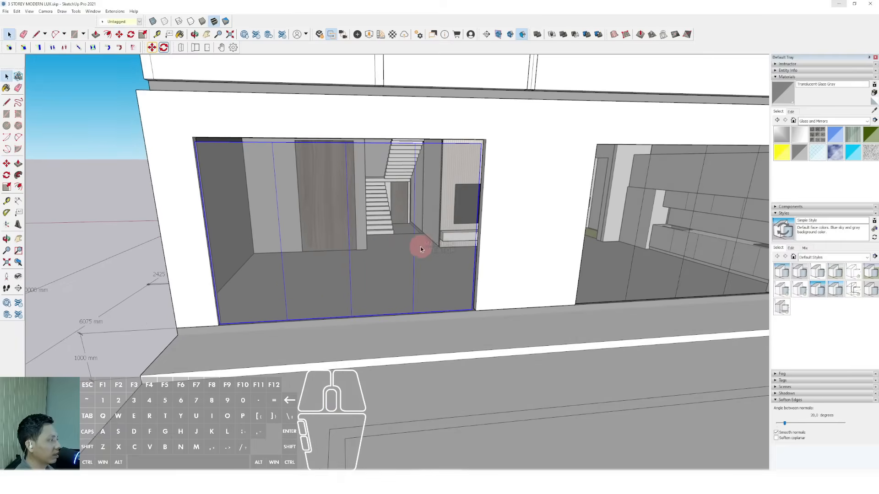
- Scale the copied glass panel in width and height to fill the wide opening
{"action": "key", "text": "s"}
{"action": "left_click_drag", "start_coordinate": [476, 225], "coordinate": [482, 224]}
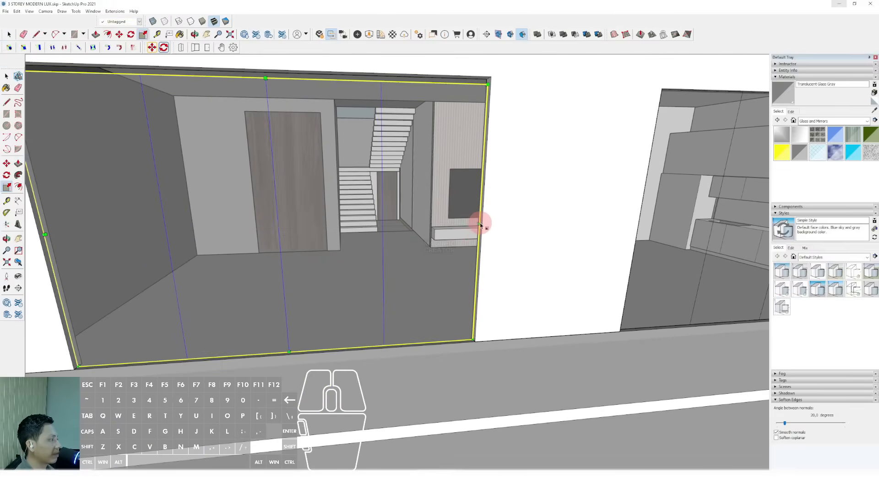
{"action": "key", "text": "space"}
{"action": "scroll", "coordinate": [483, 223], "scroll_direction": "down", "scroll_amount": 2}
{"action": "middle_click_drag", "start_coordinate": [529, 207], "coordinate": [595, 201]}
{"action": "key", "text": "s"}
{"action": "left_click_drag", "start_coordinate": [378, 95], "coordinate": [382, 88]}
{"action": "key", "text": "space"}
- Paint the top of the raised step in front of the openings with Cladding Siding Tan from Brick, Cladding and Siding
{"action": "scroll", "coordinate": [383, 254], "scroll_direction": "down", "scroll_amount": 3}
{"action": "scroll", "coordinate": [381, 256], "scroll_direction": "down", "scroll_amount": 3}
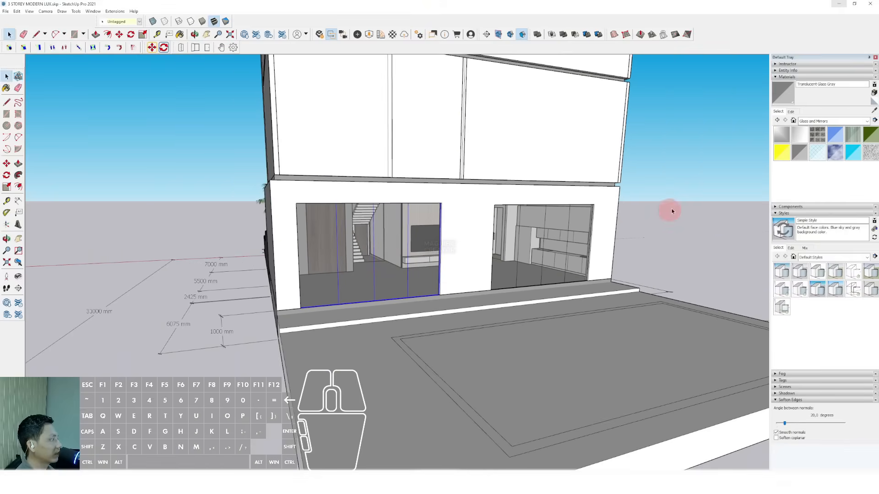
{"action": "middle_click_drag", "start_coordinate": [468, 287], "coordinate": [436, 350]}
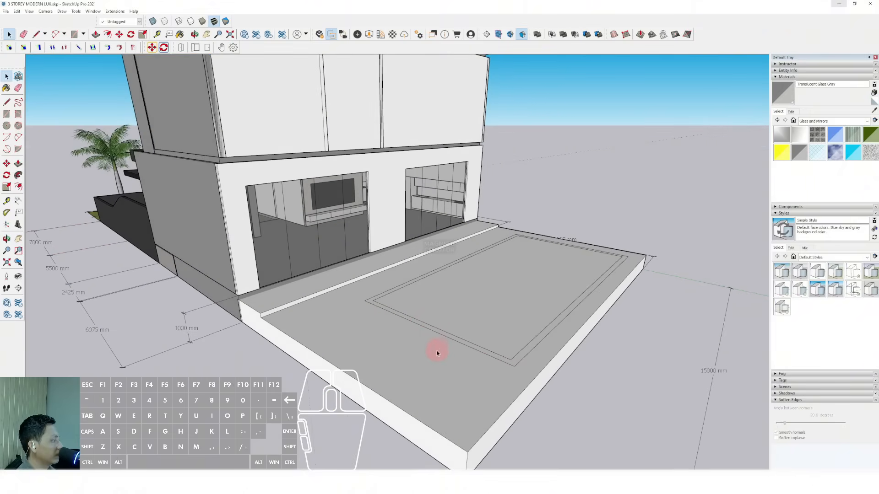
{"action": "left_click", "coordinate": [868, 121]}
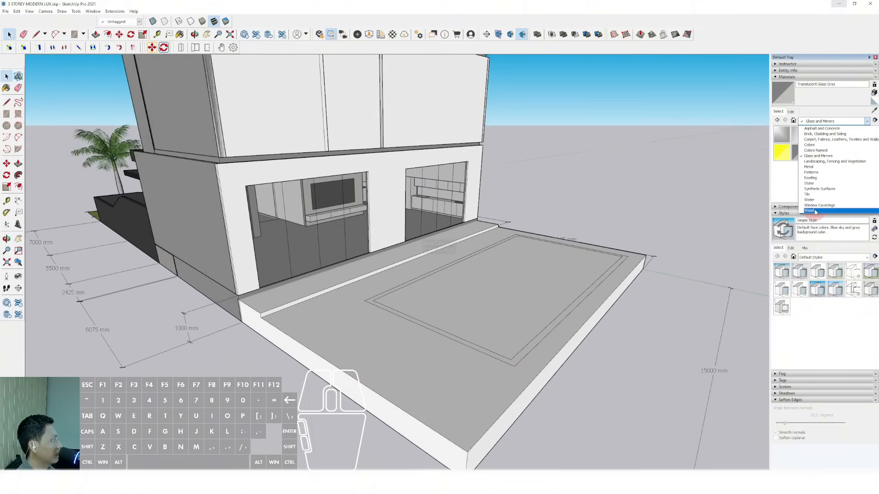
{"action": "left_click", "coordinate": [815, 211]}
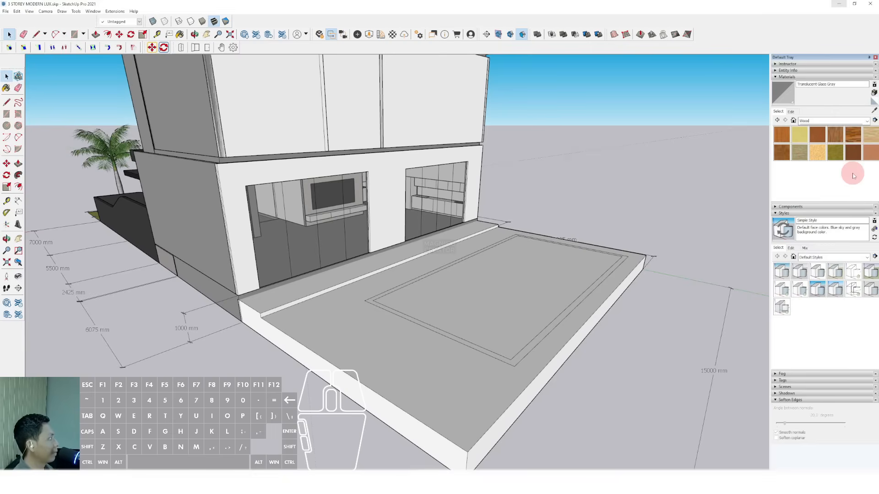
{"action": "left_click", "coordinate": [867, 122]}
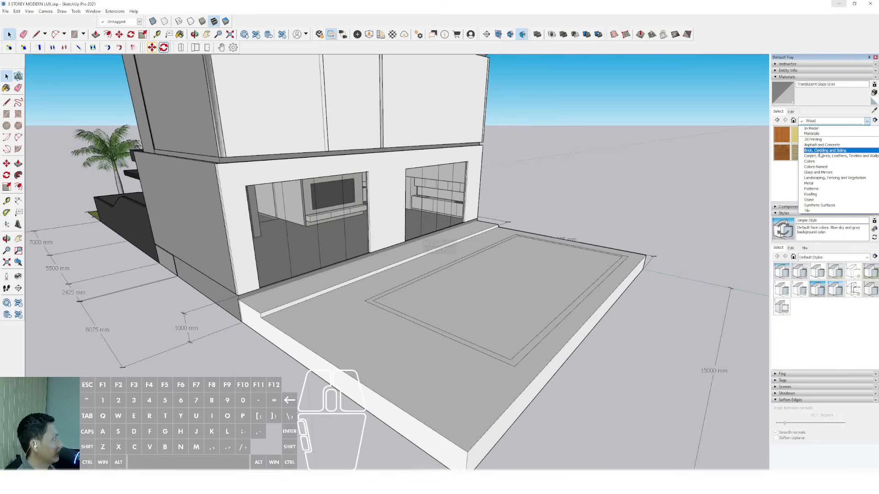
{"action": "left_click", "coordinate": [824, 150]}
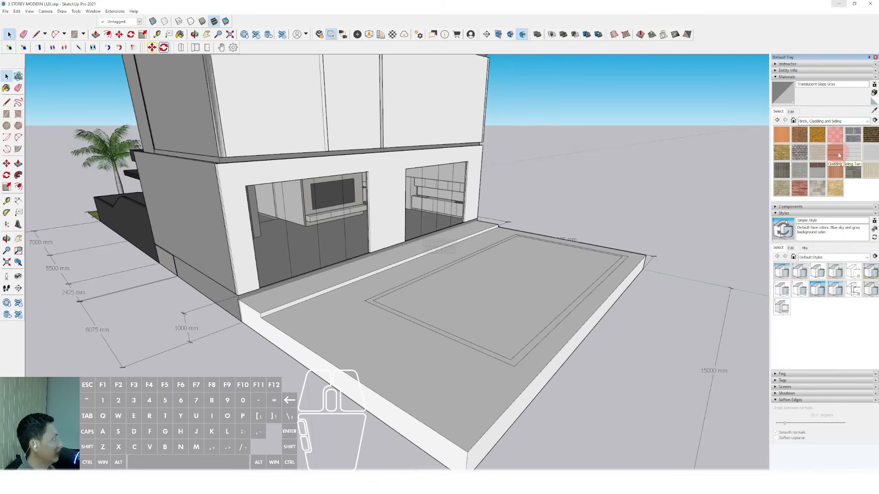
{"action": "scroll", "coordinate": [415, 252], "scroll_direction": "up", "scroll_amount": 2}
{"action": "key", "text": "space"}
{"action": "double_click", "coordinate": [384, 276]}
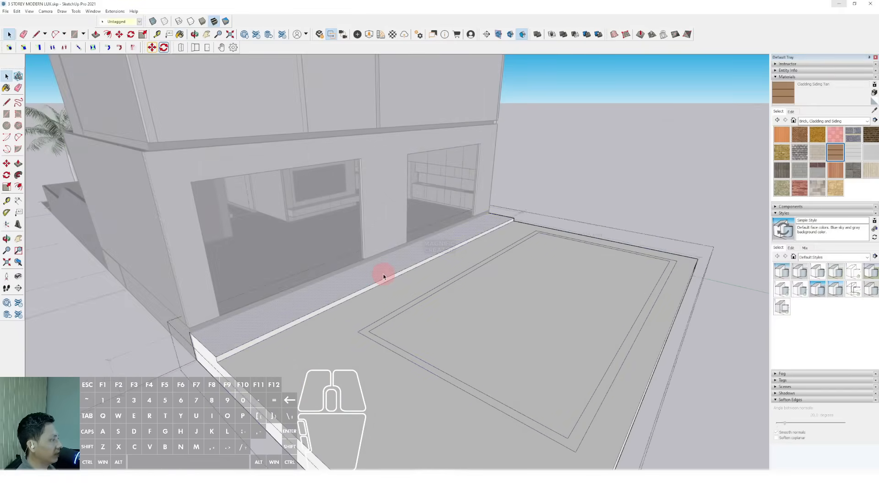
{"action": "left_click", "coordinate": [401, 257]}
{"action": "scroll", "coordinate": [369, 293], "scroll_direction": "up", "scroll_amount": 5}
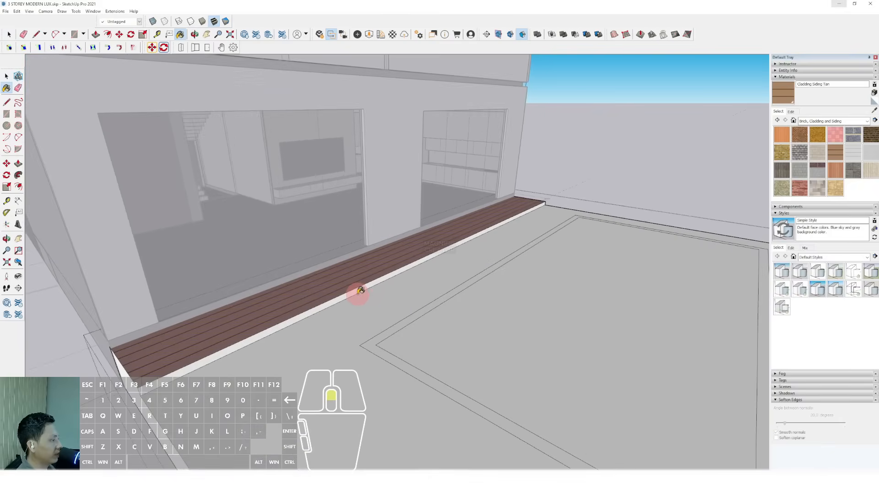
- Paint the terrace floor around the pool with Concrete Tile, replacing it with the Slate material from the Tile library
{"action": "scroll", "coordinate": [358, 287], "scroll_direction": "down", "scroll_amount": 3}
{"action": "scroll", "coordinate": [388, 336], "scroll_direction": "up", "scroll_amount": 1}
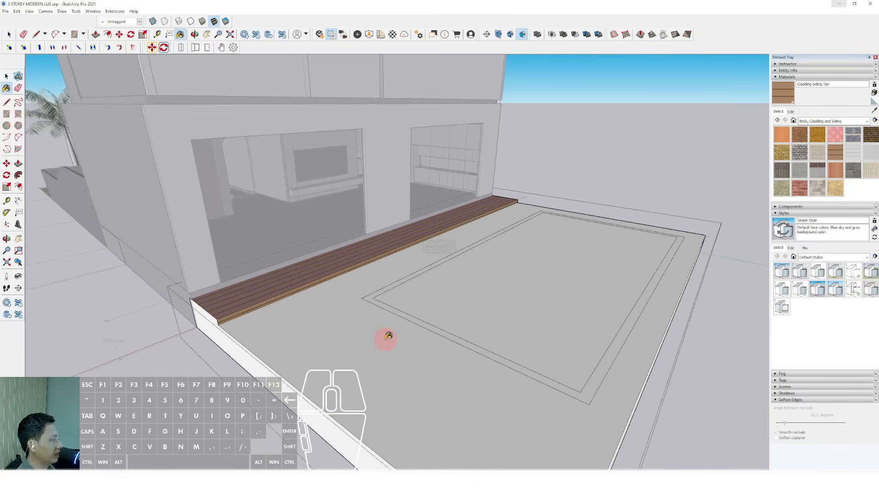
{"action": "left_click", "coordinate": [866, 121]}
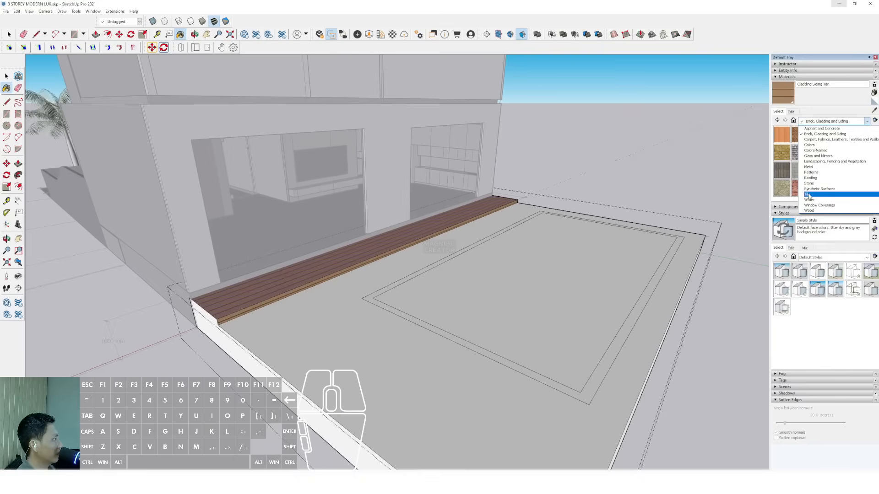
{"action": "left_click", "coordinate": [808, 195]}
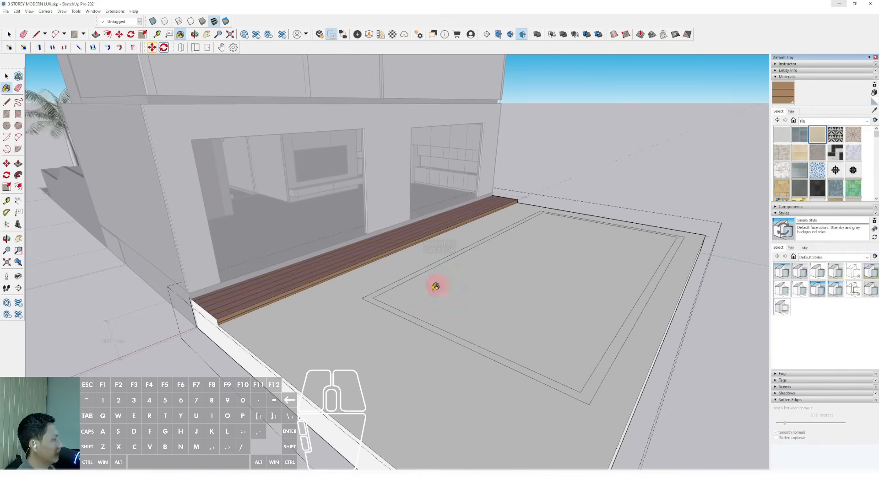
{"action": "left_click", "coordinate": [363, 345]}
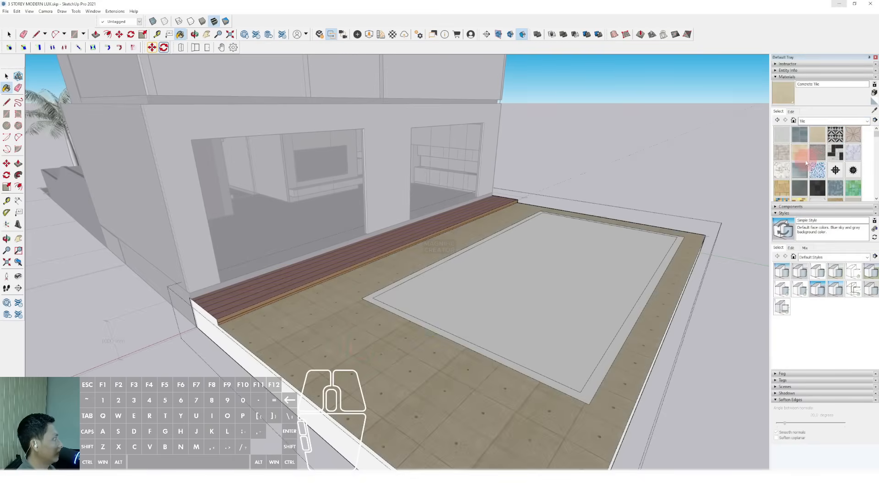
{"action": "scroll", "coordinate": [817, 165], "scroll_direction": "down", "scroll_amount": 3}
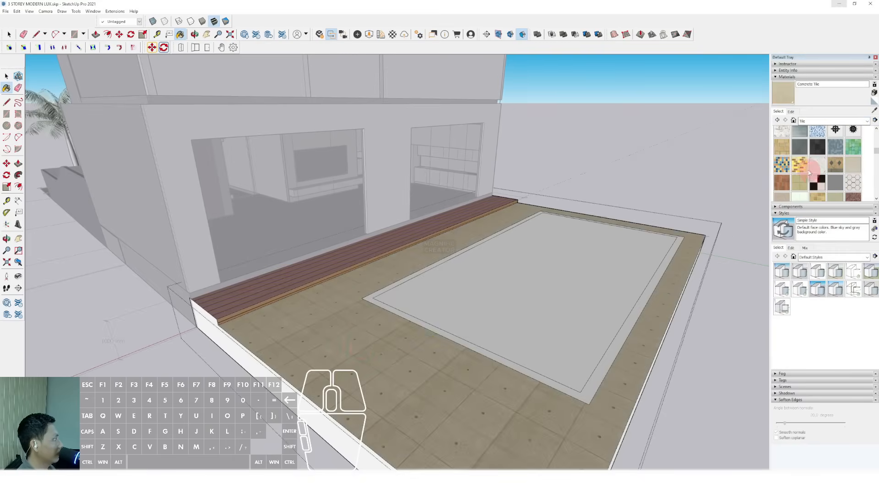
{"action": "left_click", "coordinate": [799, 147]}
{"action": "left_click", "coordinate": [415, 341]}
{"action": "key", "text": "space"}
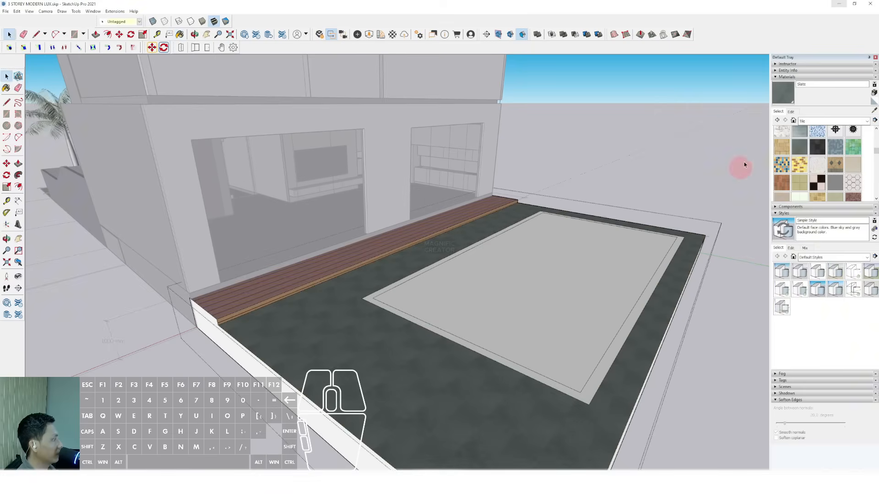
- Lighten the Slate material by raising its HLS lightness to about 72
{"action": "left_click", "coordinate": [790, 111]}
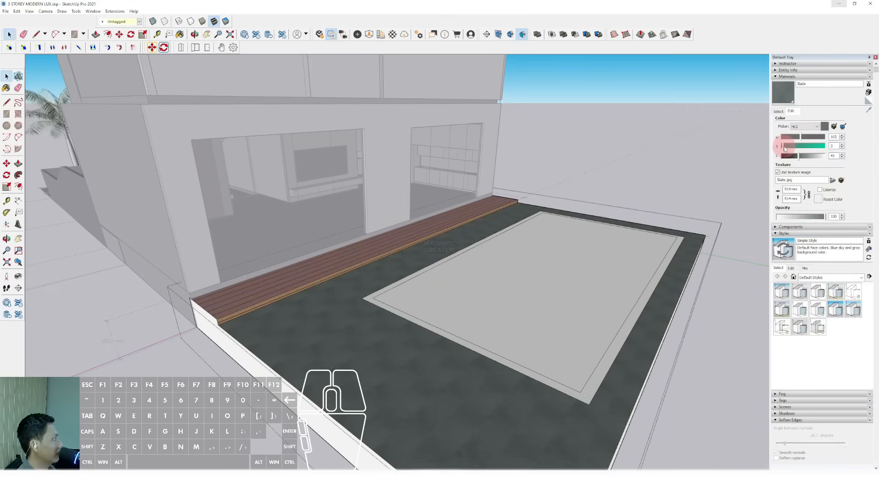
{"action": "left_click_drag", "start_coordinate": [784, 147], "coordinate": [813, 160]}
{"action": "scroll", "coordinate": [588, 292], "scroll_direction": "down", "scroll_amount": 1}
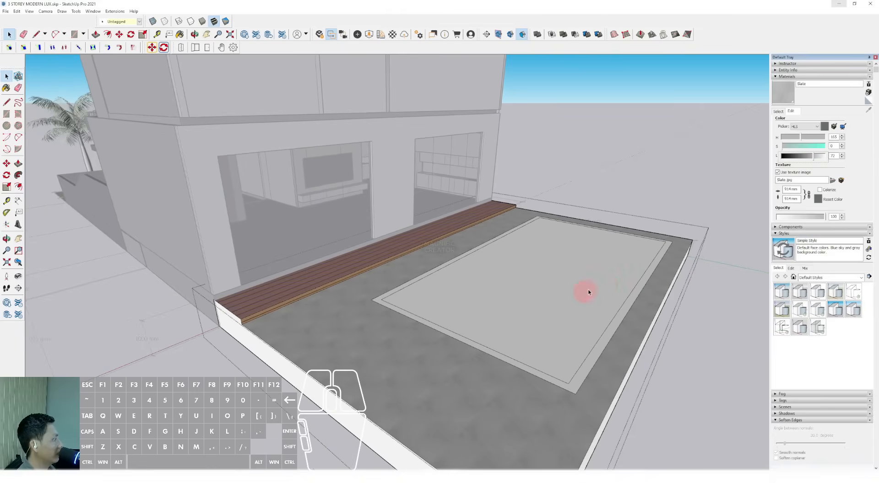
- Paint the narrow border around the pool with Blacktop Old 02 from the Asphalt and Concrete materials
{"action": "left_click", "coordinate": [778, 112]}
{"action": "left_click", "coordinate": [857, 122]}
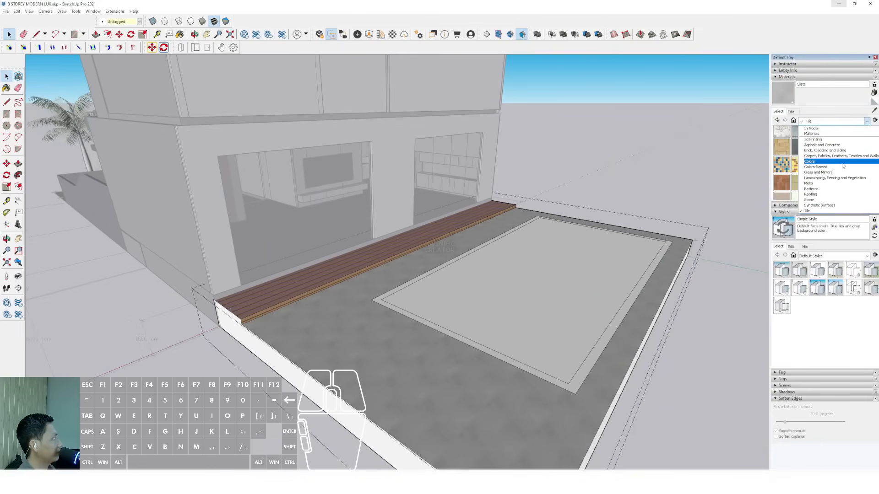
{"action": "left_click", "coordinate": [832, 146]}
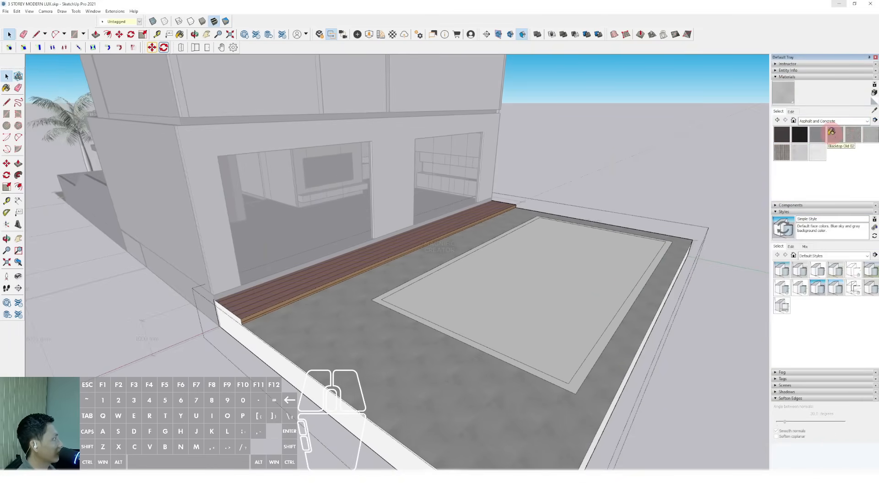
{"action": "left_click", "coordinate": [831, 132]}
{"action": "scroll", "coordinate": [405, 310], "scroll_direction": "up", "scroll_amount": 5}
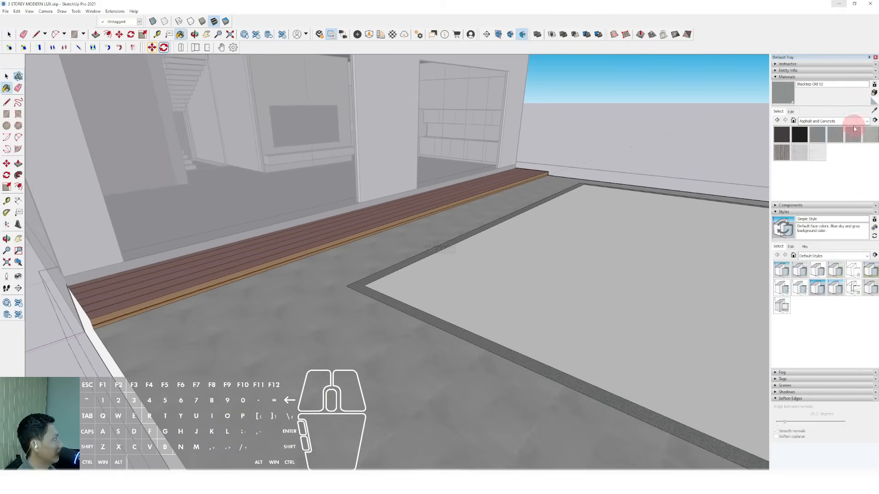
- Paint the inner pool surface with the Water Deep material from the Water library
{"action": "left_click", "coordinate": [854, 123]}
{"action": "left_click", "coordinate": [868, 200]}
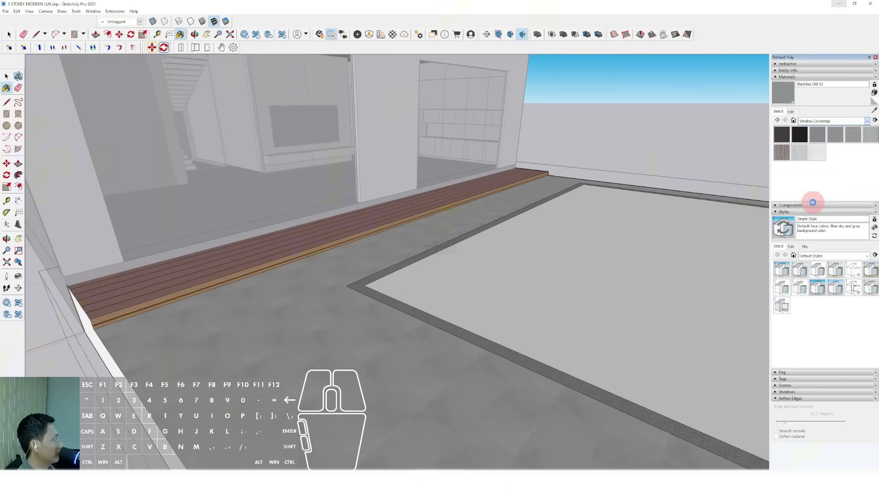
{"action": "left_click", "coordinate": [829, 121]}
{"action": "left_click", "coordinate": [810, 200]}
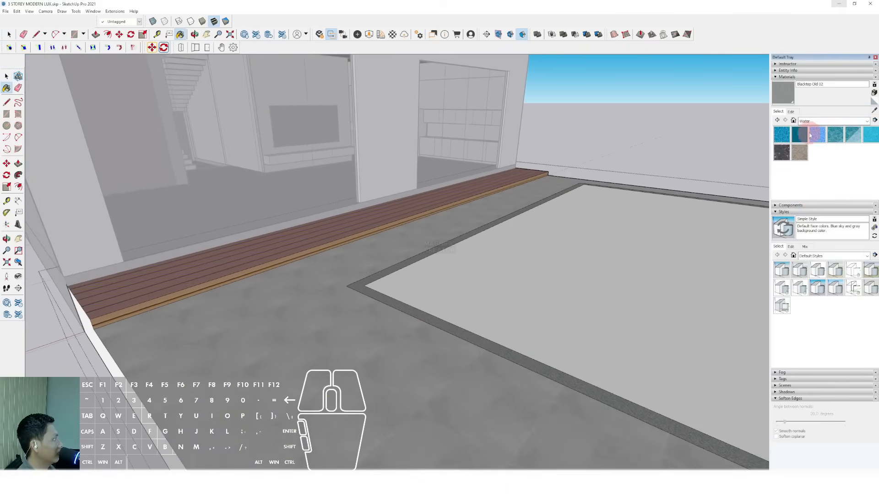
{"action": "left_click", "coordinate": [808, 134]}
{"action": "left_click", "coordinate": [612, 248]}
{"action": "key", "text": "space"}
{"action": "mouse_move", "coordinate": [460, 296]}
{"action": "middle_mouse_down"}
{"action": "mouse_move", "coordinate": [611, 155]}
{"action": "mouse_move", "coordinate": [529, 315]}
{"action": "middle_mouse_up"}
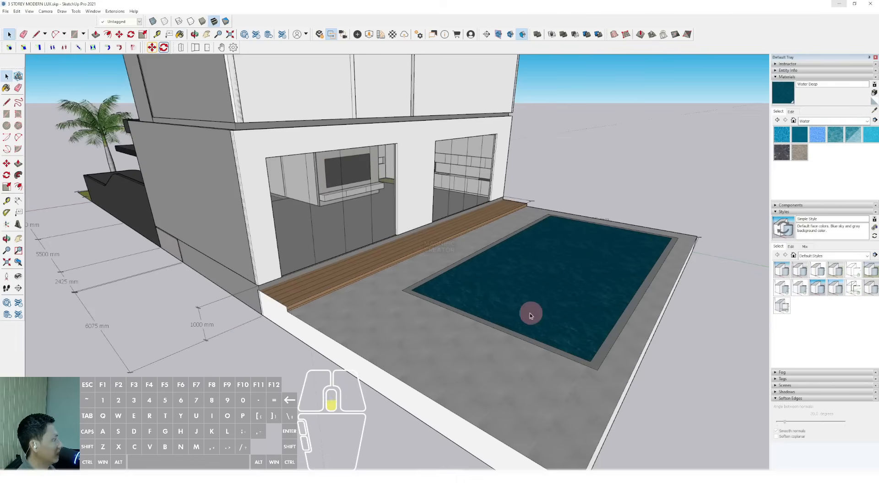
- Open the terrace group and draw an arc across its outer corner to split off a rounded planting area
{"action": "scroll", "coordinate": [529, 313], "scroll_direction": "down", "scroll_amount": 5}
{"action": "scroll", "coordinate": [447, 320], "scroll_direction": "down", "scroll_amount": 3}
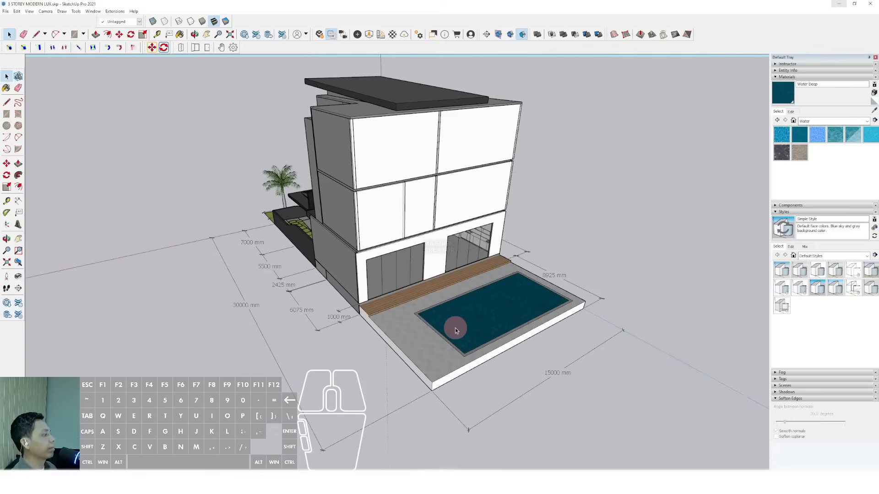
{"action": "scroll", "coordinate": [455, 328], "scroll_direction": "up", "scroll_amount": 3}
{"action": "middle_click_drag", "start_coordinate": [436, 328], "coordinate": [402, 304]}
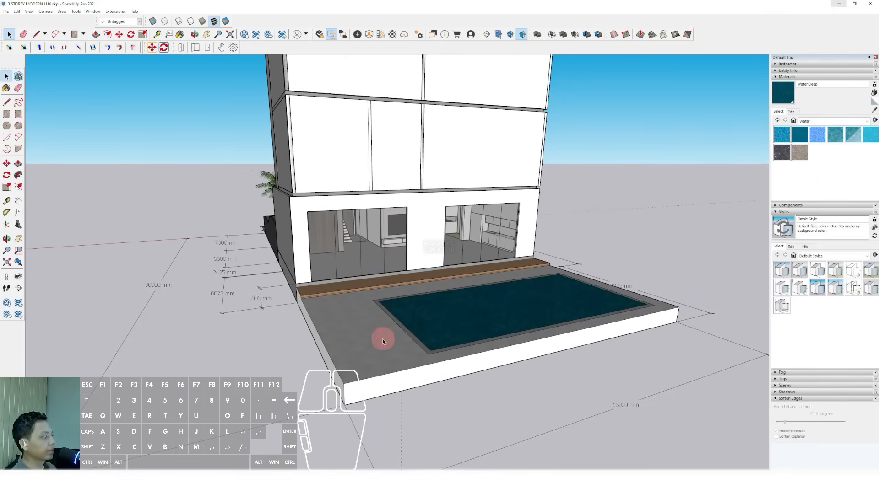
{"action": "middle_click_drag", "start_coordinate": [382, 341], "coordinate": [435, 383]}
{"action": "scroll", "coordinate": [424, 380], "scroll_direction": "up", "scroll_amount": 2}
{"action": "triple_click", "coordinate": [423, 379]}
{"action": "scroll", "coordinate": [450, 400], "scroll_direction": "up", "scroll_amount": 1}
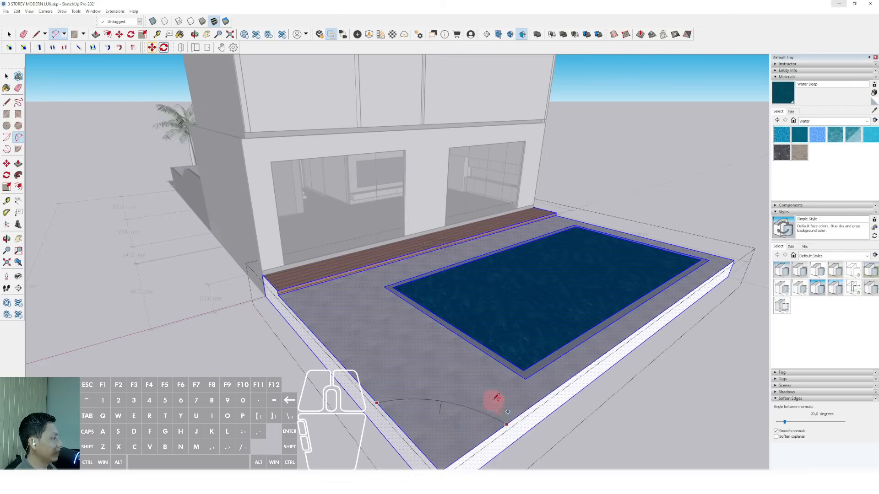
{"action": "left_click", "coordinate": [491, 396]}
{"action": "key", "text": "space"}
- Sample Grass Light Green from the front garden lawn and apply it to the rounded terrace corner
{"action": "left_click", "coordinate": [437, 421]}
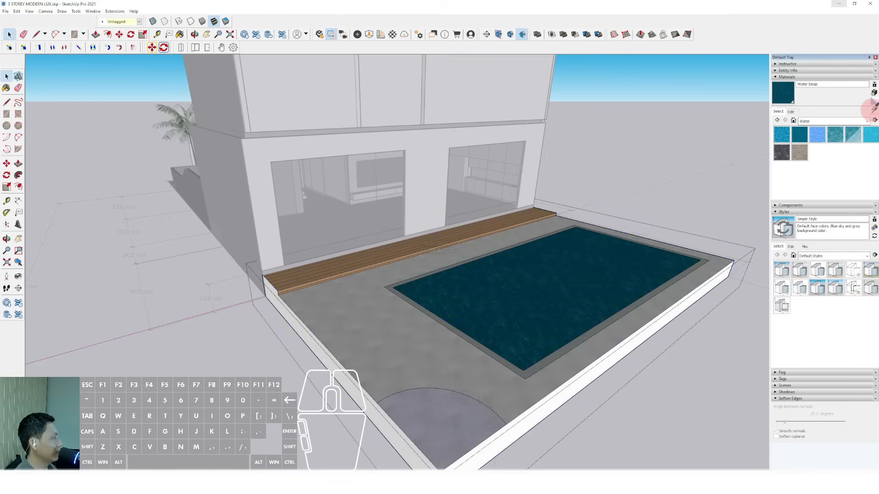
{"action": "left_click", "coordinate": [873, 110]}
{"action": "scroll", "coordinate": [339, 309], "scroll_direction": "down", "scroll_amount": 2}
{"action": "middle_click_drag", "start_coordinate": [206, 293], "coordinate": [302, 347]}
{"action": "scroll", "coordinate": [176, 248], "scroll_direction": "up", "scroll_amount": 5}
{"action": "left_click", "coordinate": [166, 248]}
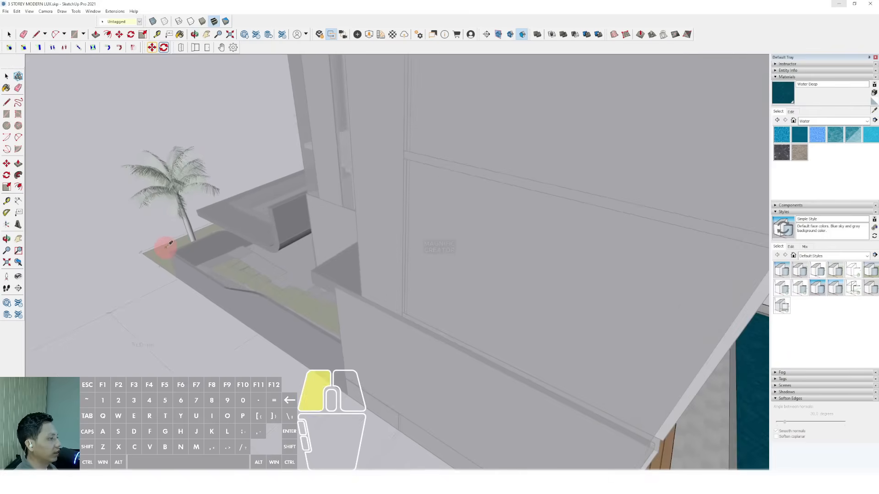
{"action": "scroll", "coordinate": [526, 318], "scroll_direction": "down", "scroll_amount": 4}
{"action": "scroll", "coordinate": [466, 366], "scroll_direction": "up", "scroll_amount": 2}
{"action": "scroll", "coordinate": [447, 304], "scroll_direction": "down", "scroll_amount": 3}
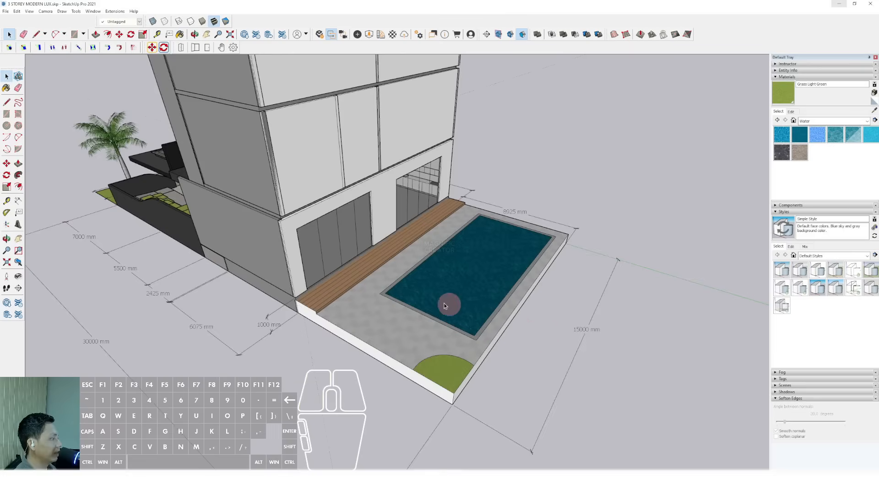
- Draw a long, thin rectangle along the terrace's outer edge beside the pool, from the grass corner to the far corner
{"action": "middle_click_drag", "start_coordinate": [447, 303], "coordinate": [330, 276]}
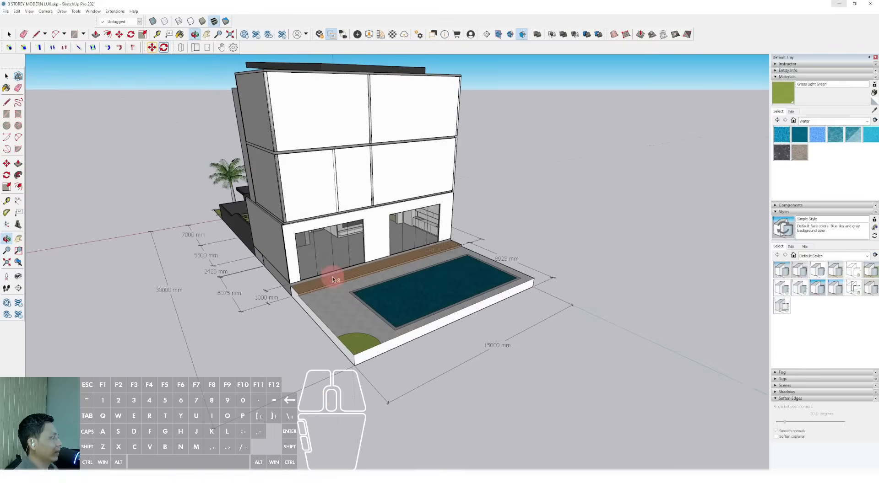
{"action": "scroll", "coordinate": [365, 322], "scroll_direction": "up", "scroll_amount": 2}
{"action": "mouse_move", "coordinate": [364, 322]}
{"action": "middle_mouse_down"}
{"action": "mouse_move", "coordinate": [373, 244]}
{"action": "mouse_move", "coordinate": [424, 297]}
{"action": "mouse_move", "coordinate": [359, 251]}
{"action": "mouse_move", "coordinate": [414, 255]}
{"action": "mouse_move", "coordinate": [446, 240]}
{"action": "mouse_move", "coordinate": [690, 239]}
{"action": "mouse_move", "coordinate": [373, 260]}
{"action": "mouse_move", "coordinate": [474, 242]}
{"action": "mouse_move", "coordinate": [314, 251]}
{"action": "mouse_move", "coordinate": [399, 261]}
{"action": "mouse_move", "coordinate": [357, 325]}
{"action": "middle_mouse_up"}
{"action": "scroll", "coordinate": [276, 332], "scroll_direction": "up", "scroll_amount": 1}
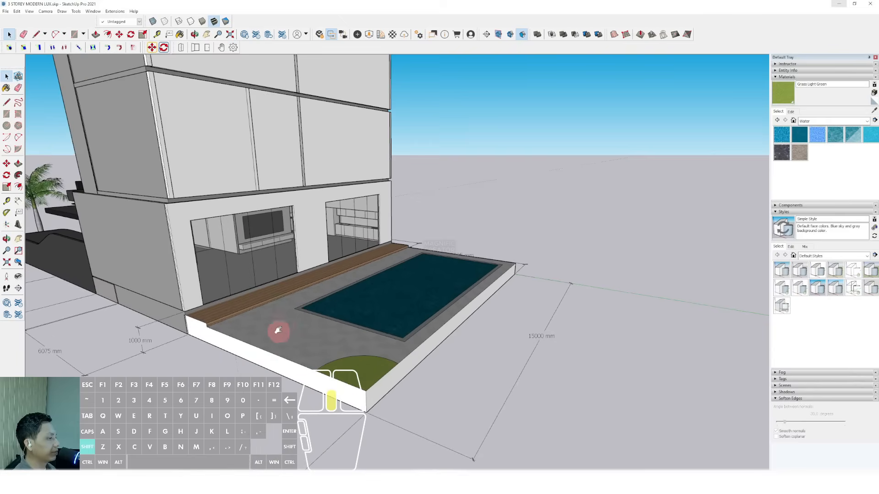
{"action": "middle_click_drag", "start_coordinate": [277, 331], "coordinate": [298, 344]}
{"action": "scroll", "coordinate": [378, 401], "scroll_direction": "up", "scroll_amount": 2}
{"action": "key", "text": "l"}
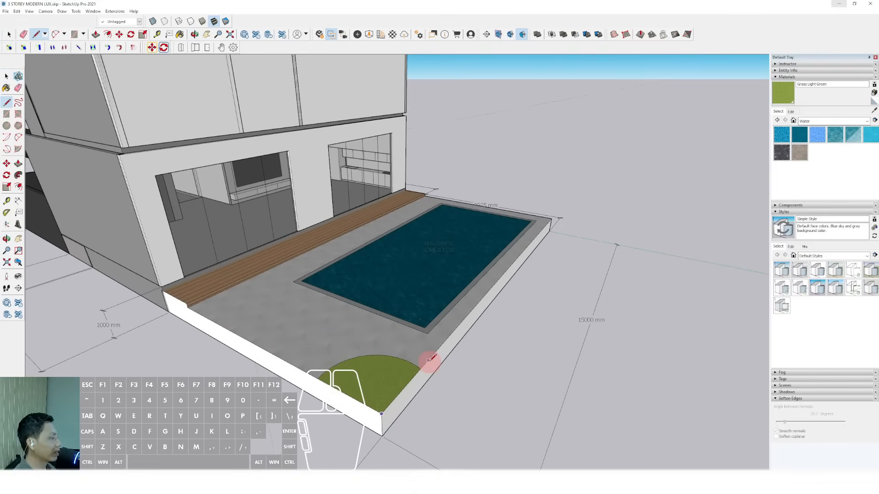
{"action": "scroll", "coordinate": [428, 361], "scroll_direction": "down", "scroll_amount": 3}
{"action": "middle_click_drag", "start_coordinate": [436, 363], "coordinate": [357, 352]}
{"action": "scroll", "coordinate": [401, 386], "scroll_direction": "up", "scroll_amount": 2}
{"action": "scroll", "coordinate": [412, 391], "scroll_direction": "up", "scroll_amount": 2}
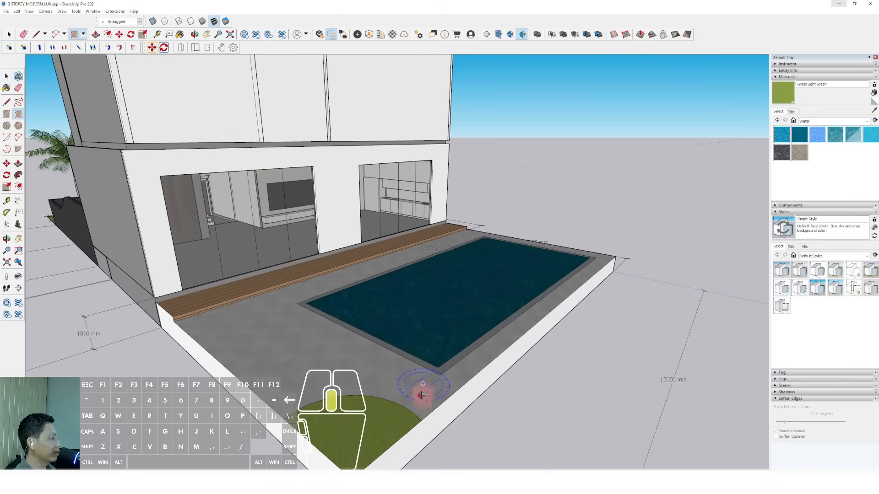
{"action": "middle_click_drag", "start_coordinate": [420, 395], "coordinate": [427, 427]}
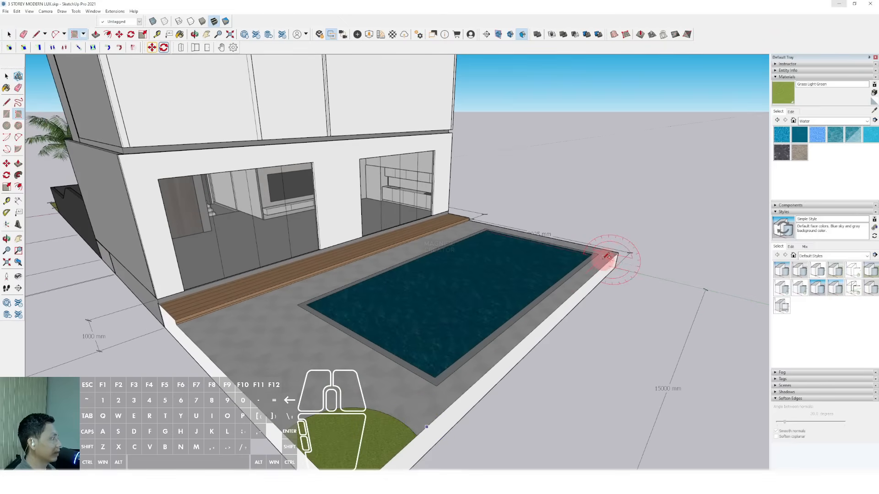
{"action": "key", "text": "space"}
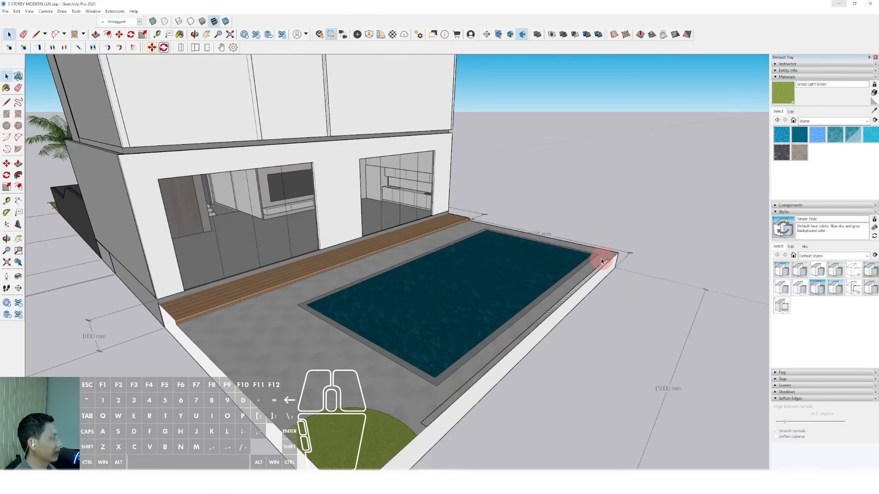
- Push/Pull the thin strip upward into a low wall beside the pool and group it
{"action": "scroll", "coordinate": [605, 258], "scroll_direction": "up", "scroll_amount": 3}
{"action": "left_click_drag", "start_coordinate": [605, 254], "coordinate": [620, 220]}
{"action": "key", "text": "space"}
{"action": "left_click", "coordinate": [611, 228]}
{"action": "scroll", "coordinate": [572, 255], "scroll_direction": "down", "scroll_amount": 5}
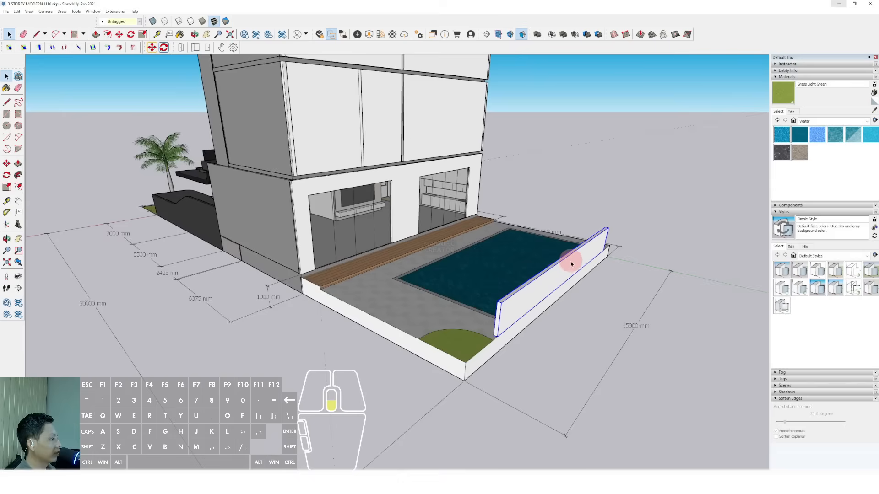
{"action": "scroll", "coordinate": [388, 333], "scroll_direction": "up", "scroll_amount": 2}
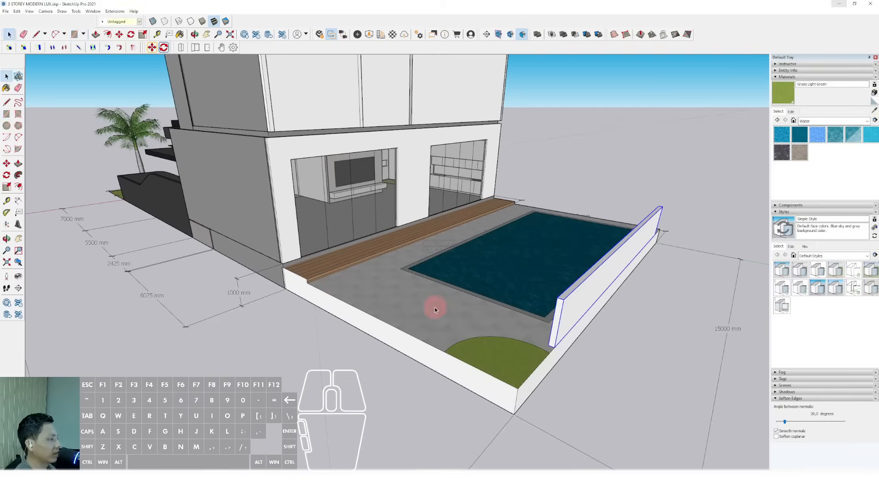
- Draw a short, thin rectangle on the terrace's side edge between the wooden deck and the grass corner
{"action": "middle_click_drag", "start_coordinate": [435, 308], "coordinate": [411, 306]}
{"action": "scroll", "coordinate": [411, 306], "scroll_direction": "up", "scroll_amount": 1}
{"action": "middle_click_drag", "start_coordinate": [354, 338], "coordinate": [353, 346]}
{"action": "scroll", "coordinate": [354, 346], "scroll_direction": "up", "scroll_amount": 1}
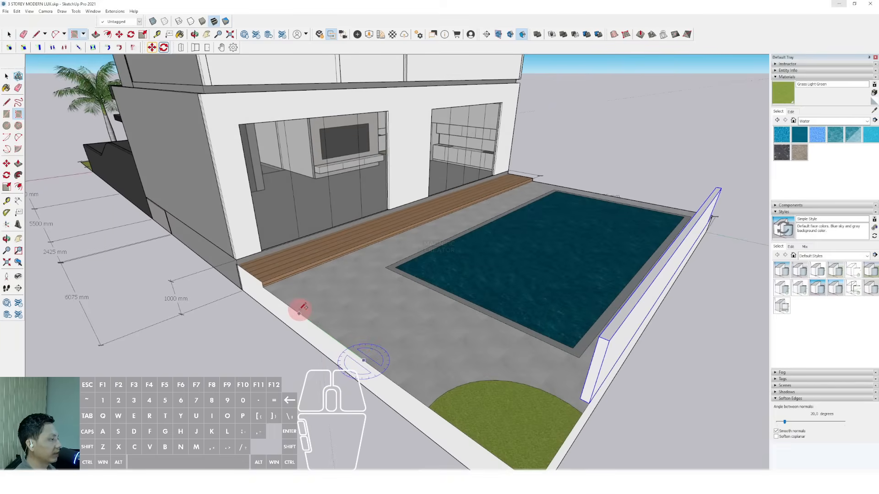
{"action": "key", "text": "Return"}
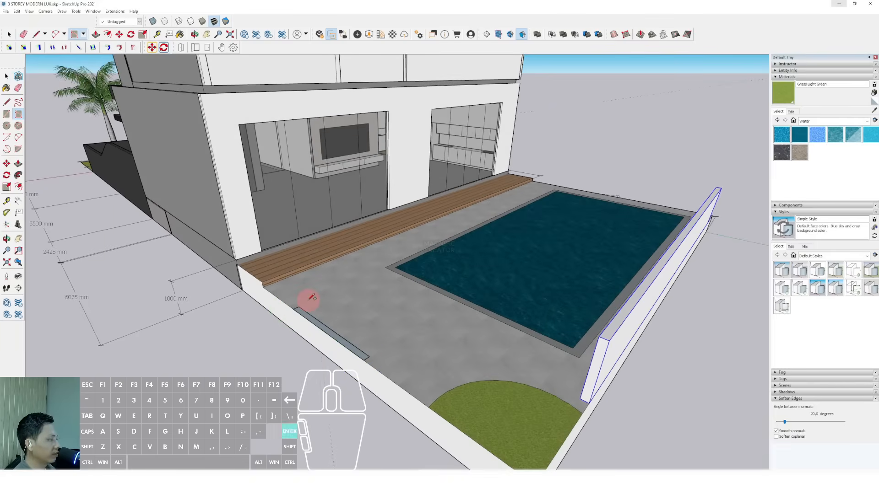
- Push/Pull the short strip up to the height of the long pool wall and group it
{"action": "scroll", "coordinate": [314, 322], "scroll_direction": "up", "scroll_amount": 1}
{"action": "key", "text": "v"}
{"action": "scroll", "coordinate": [312, 320], "scroll_direction": "down", "scroll_amount": 1}
{"action": "left_click", "coordinate": [311, 318]}
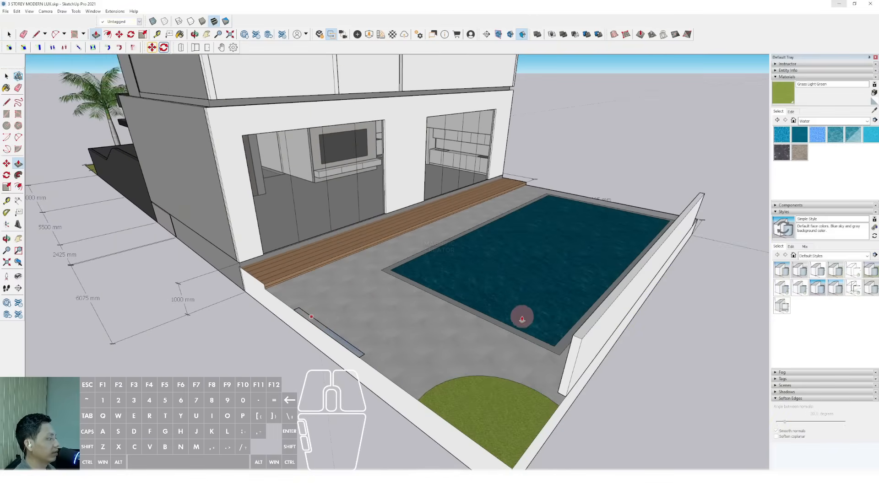
{"action": "left_click", "coordinate": [586, 333]}
{"action": "key", "text": "space"}
{"action": "triple_click", "coordinate": [349, 307]}
{"action": "key", "text": "w"}
- Copy the short wall to the opposite side edge of the terrace, beyond the pool
{"action": "scroll", "coordinate": [337, 318], "scroll_direction": "down", "scroll_amount": 2}
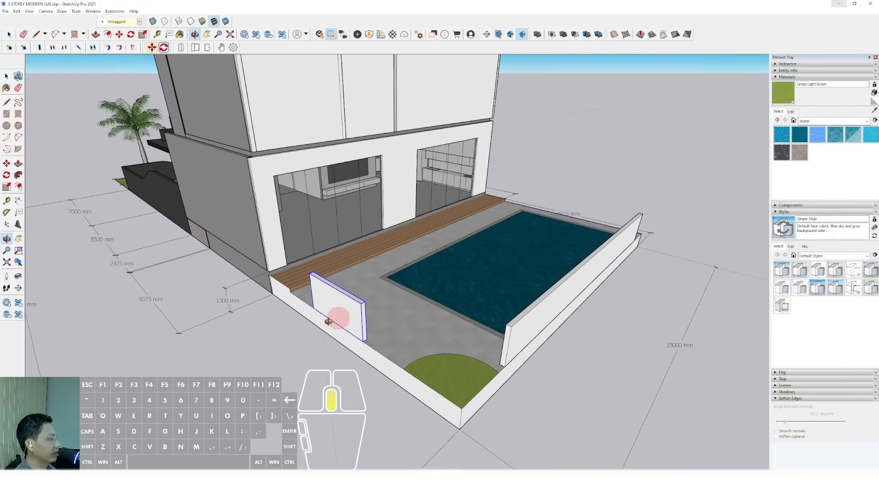
{"action": "scroll", "coordinate": [303, 356], "scroll_direction": "up", "scroll_amount": 2}
{"action": "middle_click_drag", "start_coordinate": [337, 318], "coordinate": [435, 304]}
{"action": "scroll", "coordinate": [279, 368], "scroll_direction": "up", "scroll_amount": 1}
{"action": "key", "text": "m"}
{"action": "left_click", "coordinate": [287, 376]}
{"action": "scroll", "coordinate": [435, 304], "scroll_direction": "up", "scroll_amount": 2}
{"action": "key", "text": "shift"}
{"action": "left_click", "coordinate": [525, 296]}
{"action": "key", "text": "space"}
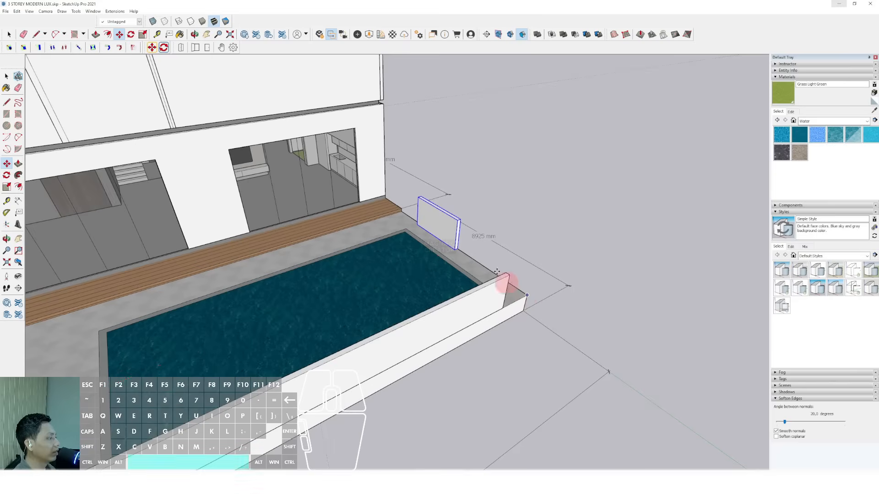
- Push/Pull both ends of the copied short wall so it spans from the house to the terrace's outer corner
{"action": "scroll", "coordinate": [472, 274], "scroll_direction": "down", "scroll_amount": 2}
{"action": "double_click", "coordinate": [451, 225]}
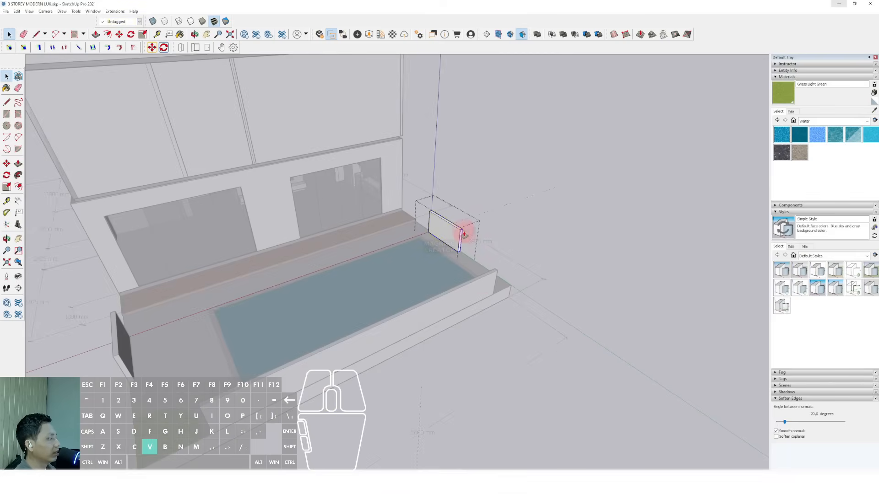
{"action": "left_click", "coordinate": [463, 232]}
{"action": "left_click", "coordinate": [479, 286]}
{"action": "key", "text": "space"}
{"action": "left_click_drag", "start_coordinate": [418, 206], "coordinate": [451, 263]}
{"action": "key", "text": "v"}
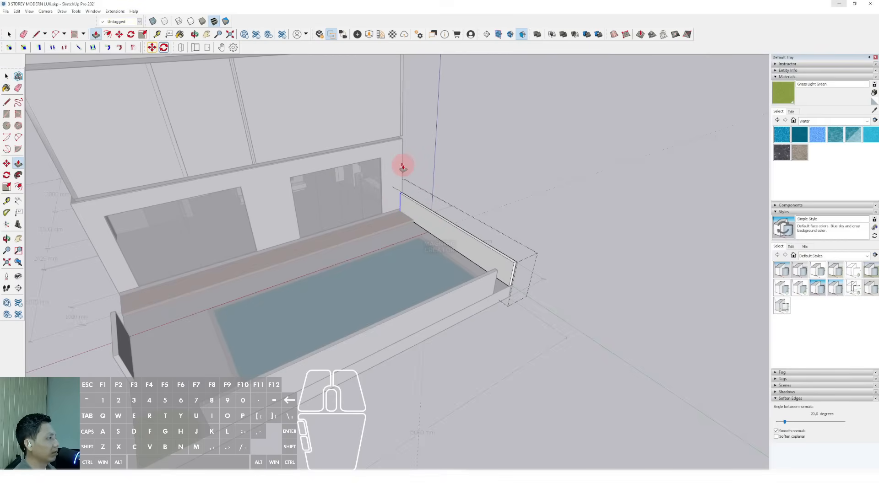
- Lengthen the original side wall by the grass corner with Push/Pull from the terrace's outer corner to the house
{"action": "middle_click_drag", "start_coordinate": [314, 265], "coordinate": [409, 287]}
{"action": "double_click", "coordinate": [392, 310]}
{"action": "left_click_drag", "start_coordinate": [407, 300], "coordinate": [452, 377]}
{"action": "key", "text": "v"}
{"action": "left_click_drag", "start_coordinate": [419, 309], "coordinate": [555, 325]}
{"action": "key", "text": "space"}
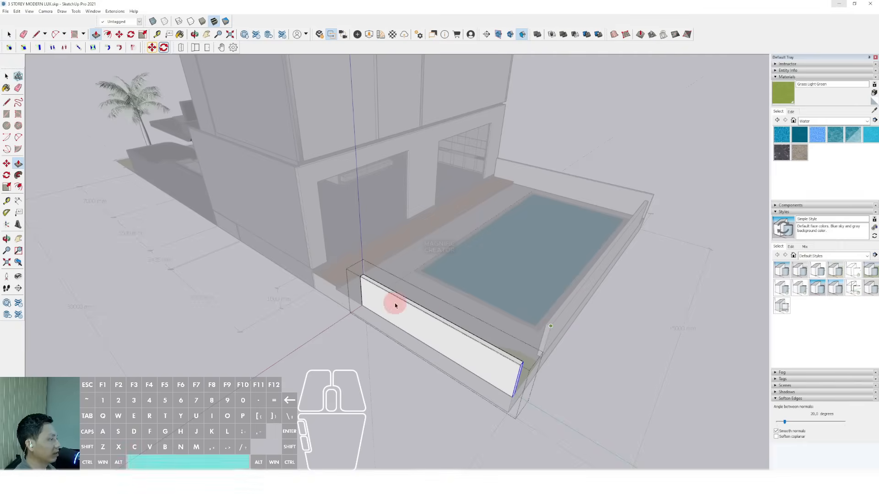
{"action": "left_click_drag", "start_coordinate": [360, 277], "coordinate": [308, 235]}
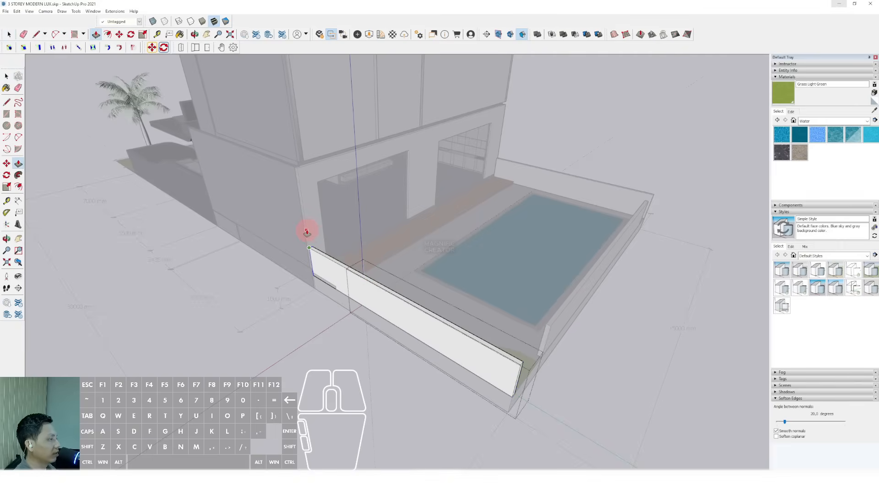
- Push/Pull both ends of the long pool wall out to meet the two side walls
{"action": "middle_click_drag", "start_coordinate": [491, 327], "coordinate": [396, 308]}
{"action": "key", "text": "space"}
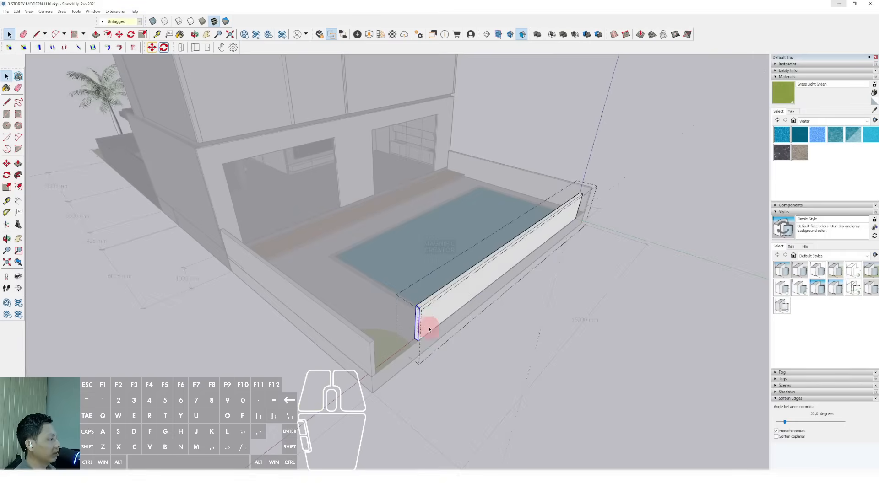
{"action": "left_click_drag", "start_coordinate": [419, 311], "coordinate": [370, 346]}
{"action": "middle_click_drag", "start_coordinate": [374, 344], "coordinate": [387, 292]}
{"action": "key", "text": "space"}
{"action": "key", "text": "v"}
{"action": "left_click_drag", "start_coordinate": [432, 292], "coordinate": [460, 280]}
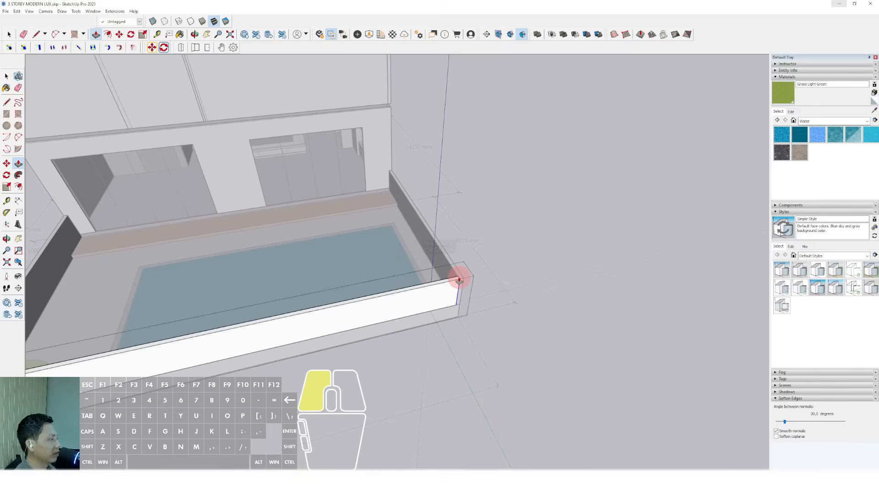
- Draw a thin horizontal rectangle on the rear facade above the ground-floor openings and Push/Pull it outward into a canopy
{"action": "scroll", "coordinate": [542, 225], "scroll_direction": "down", "scroll_amount": 3}
{"action": "middle_click_drag", "start_coordinate": [541, 226], "coordinate": [487, 216]}
{"action": "scroll", "coordinate": [308, 229], "scroll_direction": "down", "scroll_amount": 4}
{"action": "middle_click_drag", "start_coordinate": [293, 221], "coordinate": [289, 254]}
{"action": "key", "text": "space"}
{"action": "scroll", "coordinate": [334, 273], "scroll_direction": "up", "scroll_amount": 5}
{"action": "scroll", "coordinate": [314, 267], "scroll_direction": "down", "scroll_amount": 2}
{"action": "scroll", "coordinate": [337, 264], "scroll_direction": "up", "scroll_amount": 4}
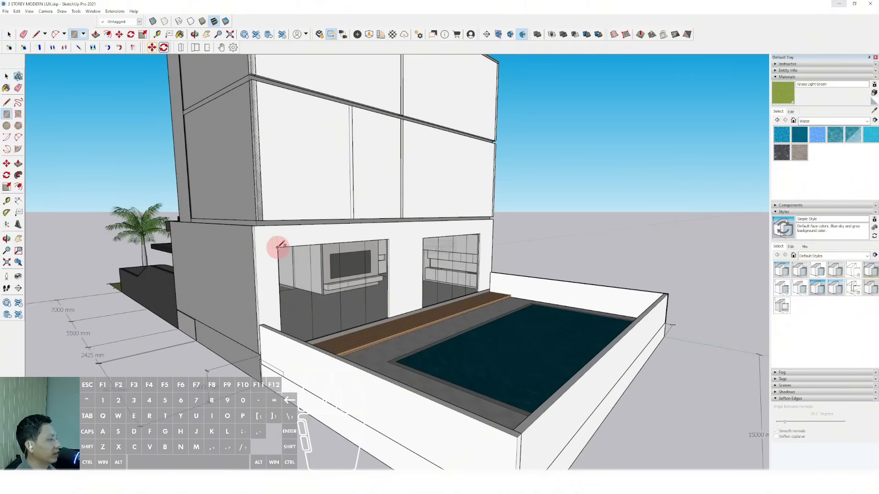
{"action": "scroll", "coordinate": [493, 226], "scroll_direction": "up", "scroll_amount": 3}
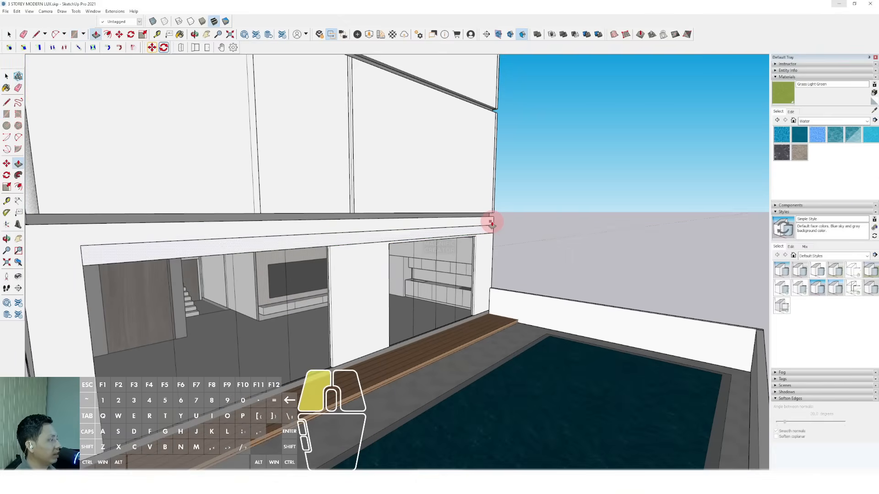
{"action": "scroll", "coordinate": [491, 223], "scroll_direction": "down", "scroll_amount": 5}
{"action": "key", "text": "space"}
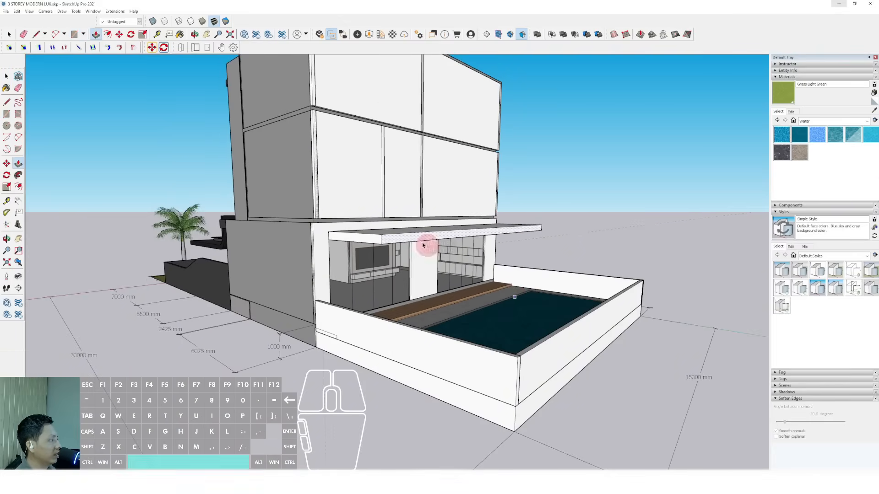
- Round the canopy's lower outer edge along its full length by cutting an arc profile with Push/Pull
{"action": "middle_click_drag", "start_coordinate": [423, 246], "coordinate": [474, 224]}
{"action": "scroll", "coordinate": [351, 257], "scroll_direction": "up", "scroll_amount": 2}
{"action": "key", "text": "v"}
{"action": "left_click", "coordinate": [320, 252]}
{"action": "left_click", "coordinate": [341, 364]}
{"action": "key", "text": "space"}
{"action": "left_click", "coordinate": [477, 213]}
{"action": "key", "text": "space"}
{"action": "key", "text": "v"}
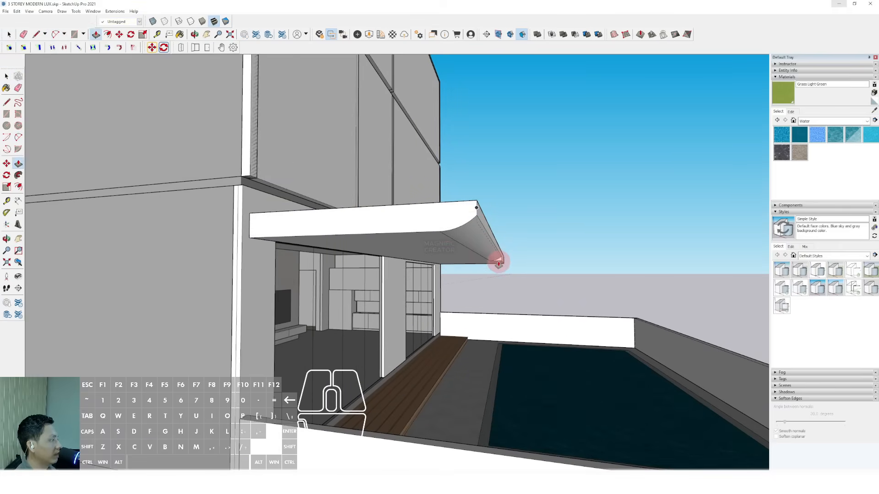
{"action": "left_click", "coordinate": [465, 232]}
- Offset the outline of the canopy's flat underside inward to form a narrow border strip
{"action": "mouse_move", "coordinate": [458, 235]}
{"action": "middle_mouse_down"}
{"action": "mouse_move", "coordinate": [441, 246]}
{"action": "mouse_move", "coordinate": [449, 228]}
{"action": "middle_mouse_up"}
{"action": "scroll", "coordinate": [444, 249], "scroll_direction": "up", "scroll_amount": 5}
{"action": "double_click", "coordinate": [443, 250]}
{"action": "left_click", "coordinate": [446, 241]}
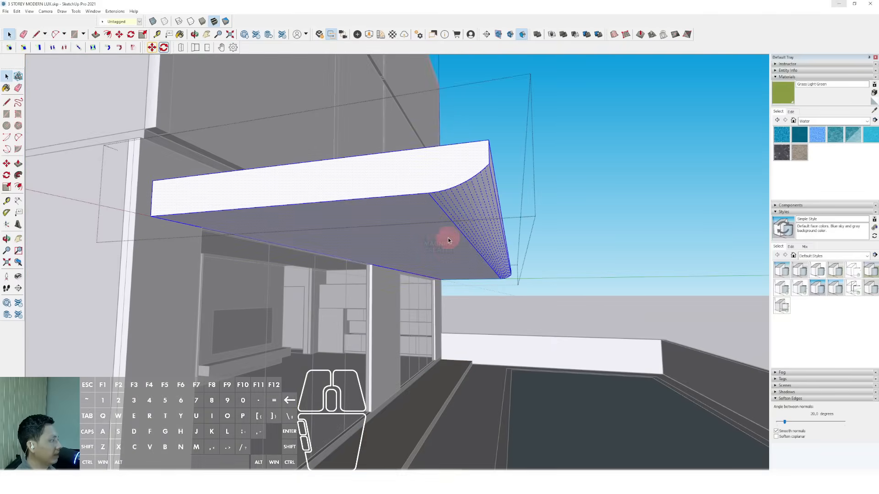
{"action": "left_click", "coordinate": [448, 230]}
{"action": "key", "text": "f"}
{"action": "key", "text": "space"}
{"action": "left_click", "coordinate": [436, 217]}
{"action": "key", "text": "f"}
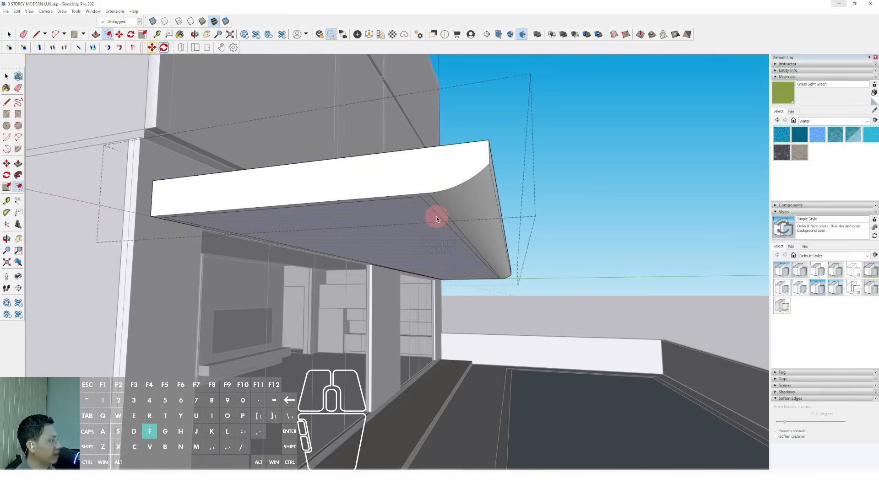
{"action": "key", "text": "space"}
- Sample the Wood Veneer 01 material from the thin ceiling border above the front balcony
{"action": "scroll", "coordinate": [436, 224], "scroll_direction": "down", "scroll_amount": 5}
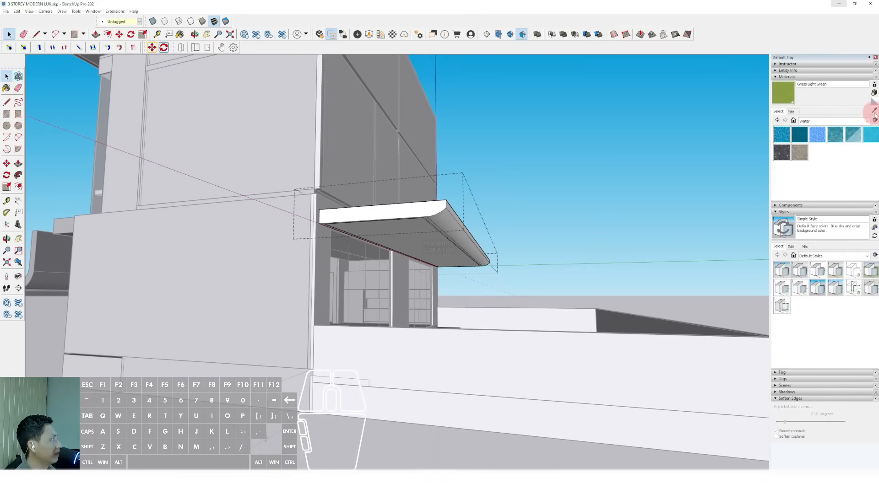
{"action": "middle_click_drag", "start_coordinate": [199, 221], "coordinate": [583, 232]}
{"action": "middle_click_drag", "start_coordinate": [325, 261], "coordinate": [378, 317]}
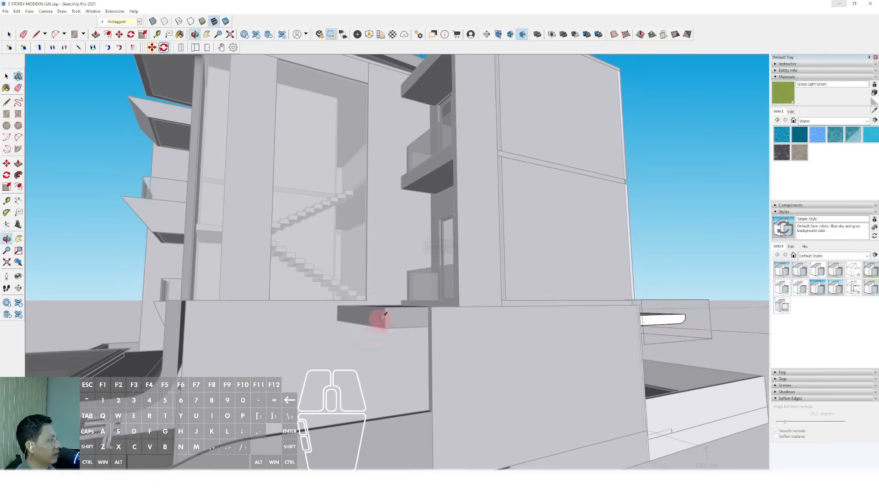
{"action": "scroll", "coordinate": [378, 152], "scroll_direction": "down", "scroll_amount": 5}
{"action": "scroll", "coordinate": [232, 190], "scroll_direction": "up", "scroll_amount": 6}
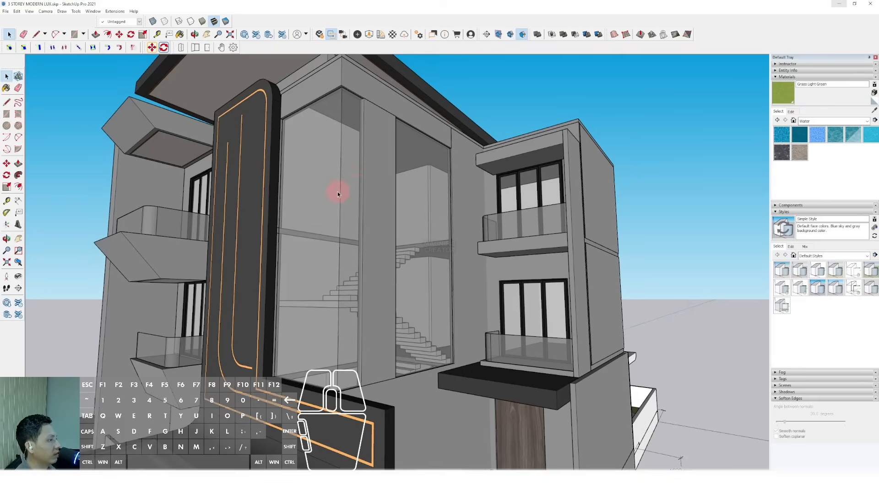
{"action": "scroll", "coordinate": [353, 193], "scroll_direction": "down", "scroll_amount": 4}
{"action": "middle_click_drag", "start_coordinate": [353, 193], "coordinate": [432, 187]}
{"action": "scroll", "coordinate": [365, 194], "scroll_direction": "down", "scroll_amount": 4}
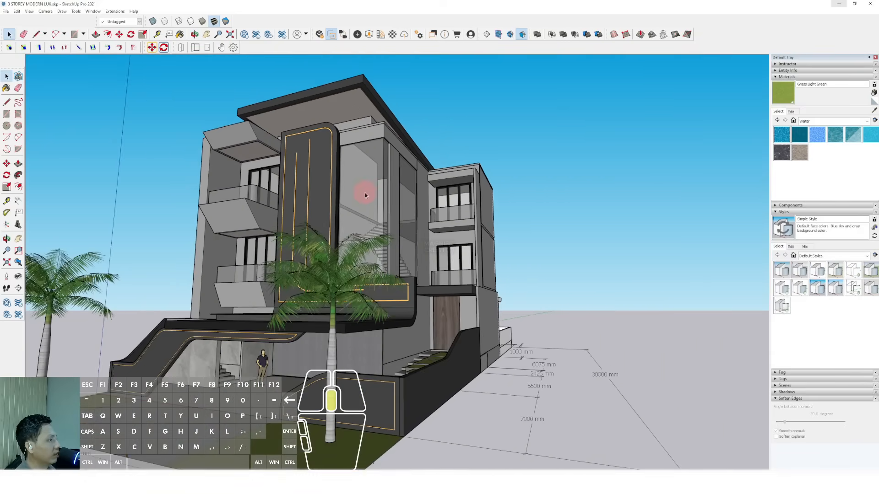
{"action": "mouse_move", "coordinate": [365, 194]}
{"action": "middle_mouse_down"}
{"action": "mouse_move", "coordinate": [455, 195]}
{"action": "mouse_move", "coordinate": [451, 149]}
{"action": "mouse_move", "coordinate": [427, 166]}
{"action": "mouse_move", "coordinate": [440, 179]}
{"action": "middle_mouse_up"}
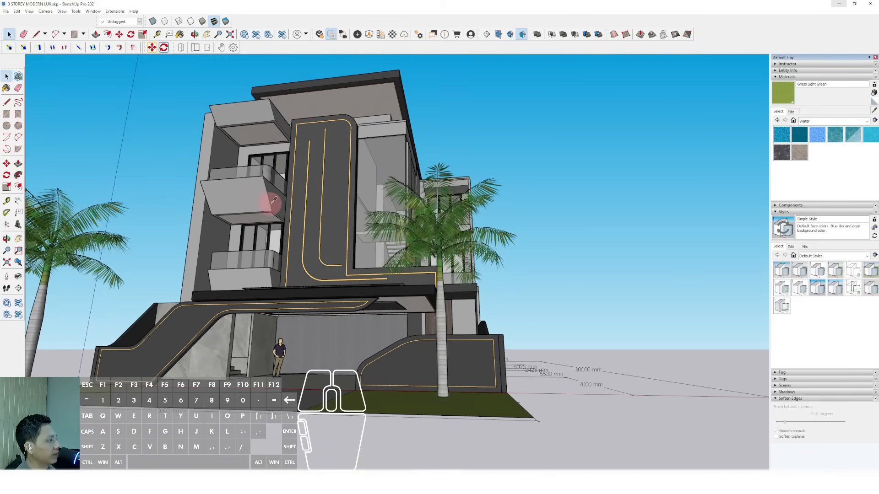
{"action": "scroll", "coordinate": [274, 199], "scroll_direction": "up", "scroll_amount": 10}
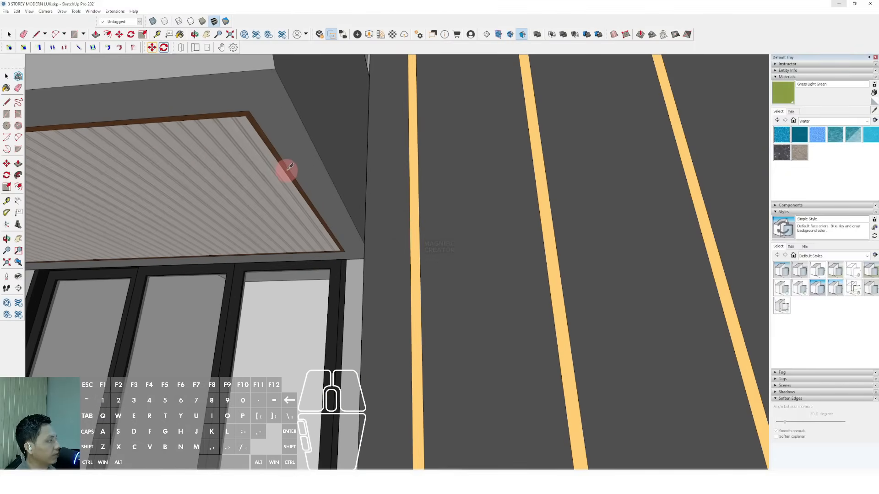
{"action": "left_click", "coordinate": [289, 168], "text": "alt"}
- Paint the narrow border strip on the rear canopy's underside with Wood Veneer 01
{"action": "scroll", "coordinate": [274, 256], "scroll_direction": "down", "scroll_amount": 10}
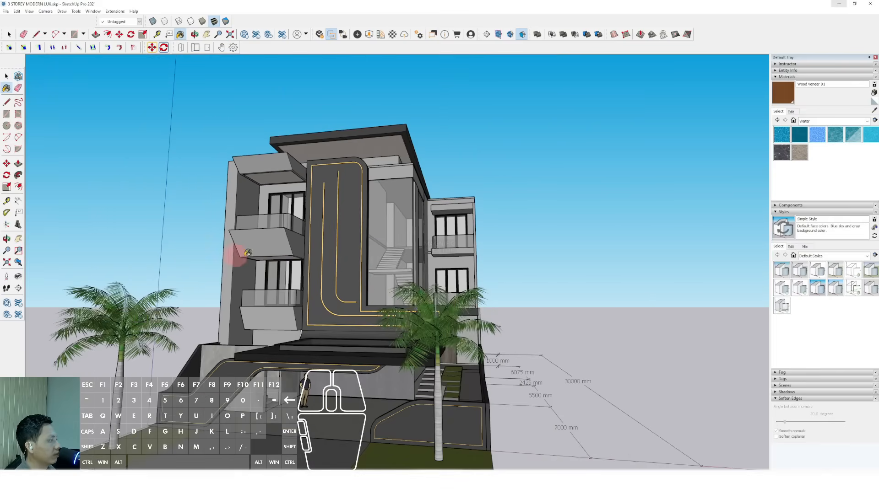
{"action": "middle_click_drag", "start_coordinate": [247, 253], "coordinate": [324, 272]}
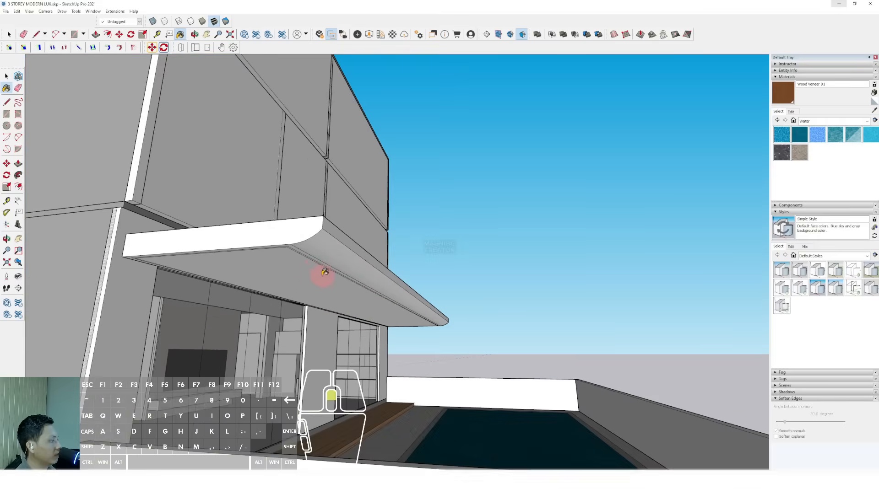
{"action": "scroll", "coordinate": [302, 257], "scroll_direction": "up", "scroll_amount": 4}
{"action": "key", "text": "space"}
{"action": "triple_click", "coordinate": [291, 247]}
{"action": "scroll", "coordinate": [282, 230], "scroll_direction": "up", "scroll_amount": 4}
{"action": "left_click", "coordinate": [276, 223]}
{"action": "key", "text": "b"}
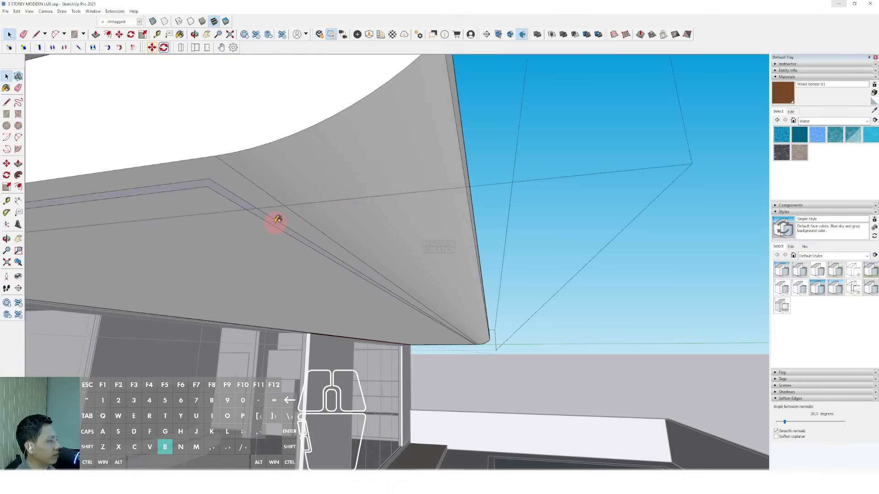
{"action": "left_click", "coordinate": [277, 219]}
- Sample the beadboard material from the underside of the main roof and darken it to a brown tone
{"action": "scroll", "coordinate": [324, 236], "scroll_direction": "down", "scroll_amount": 6}
{"action": "mouse_move", "coordinate": [618, 226]}
{"action": "middle_mouse_down"}
{"action": "mouse_move", "coordinate": [402, 251]}
{"action": "mouse_move", "coordinate": [509, 248]}
{"action": "mouse_move", "coordinate": [877, 182]}
{"action": "middle_mouse_up"}
{"action": "scroll", "coordinate": [509, 248], "scroll_direction": "down", "scroll_amount": 8}
{"action": "scroll", "coordinate": [451, 224], "scroll_direction": "up", "scroll_amount": 2}
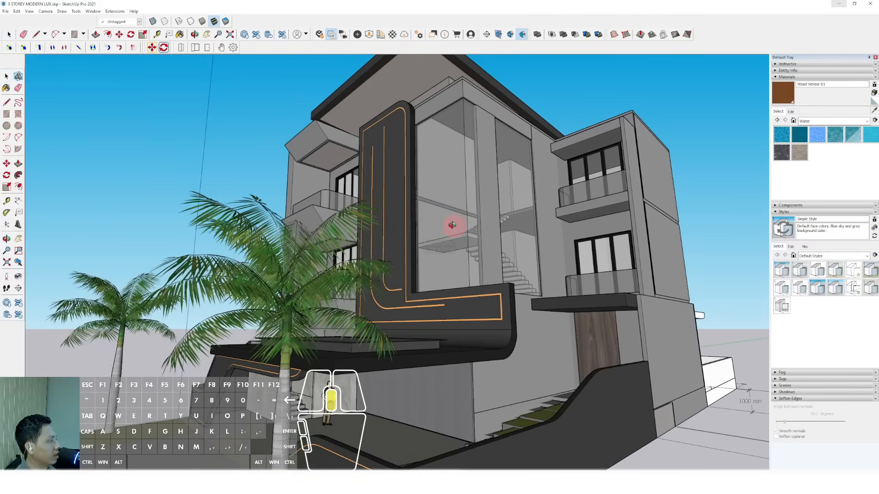
{"action": "middle_click_drag", "start_coordinate": [423, 85], "coordinate": [422, 84]}
{"action": "left_click", "coordinate": [422, 84]}
{"action": "left_click", "coordinate": [791, 112]}
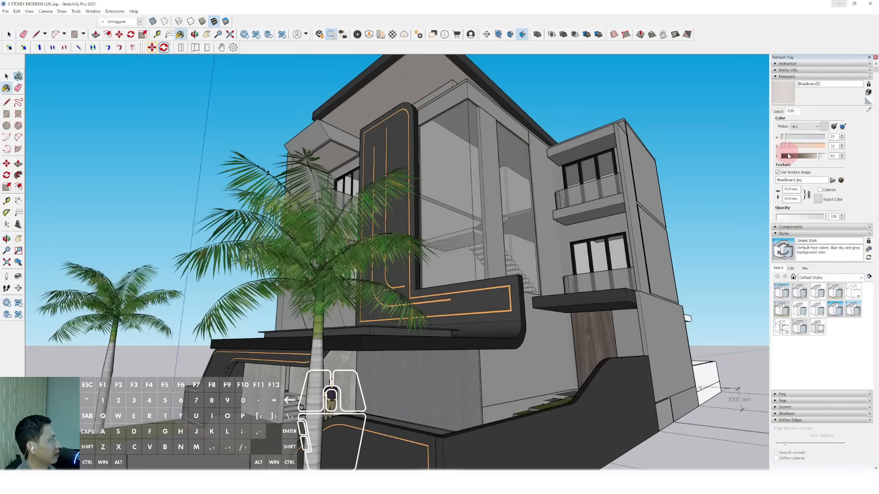
{"action": "left_click_drag", "start_coordinate": [807, 158], "coordinate": [804, 159]}
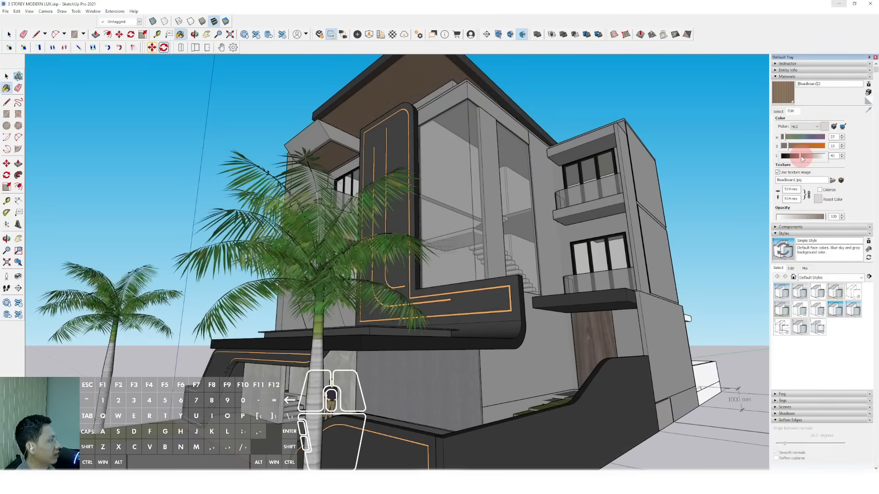
- Paint the inner panel of the rear canopy's underside with the darkened beadboard material
{"action": "middle_click_drag", "start_coordinate": [398, 197], "coordinate": [412, 238]}
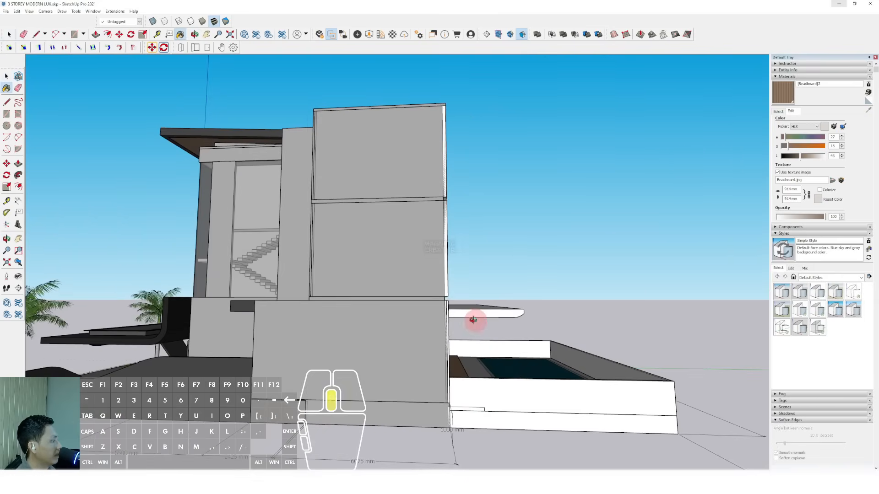
{"action": "middle_click_drag", "start_coordinate": [473, 320], "coordinate": [373, 270]}
{"action": "scroll", "coordinate": [441, 293], "scroll_direction": "up", "scroll_amount": 2}
{"action": "key", "text": "space"}
{"action": "triple_click", "coordinate": [442, 293]}
{"action": "left_click", "coordinate": [458, 303]}
{"action": "key", "text": "b"}
{"action": "left_click", "coordinate": [458, 303]}
{"action": "key", "text": "space"}
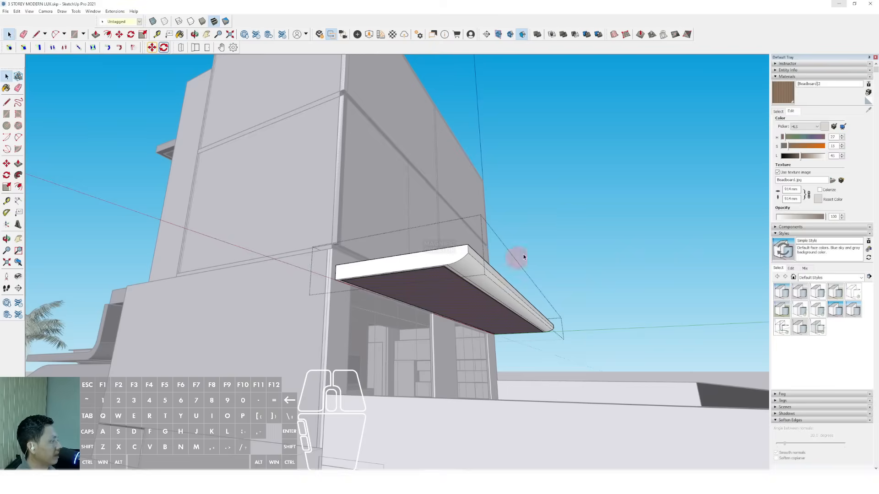
{"action": "left_click", "coordinate": [585, 219]}
- Sample the dark Color M07 from the side entrance canopy and apply it to the rear pool canopy
{"action": "scroll", "coordinate": [441, 253], "scroll_direction": "down", "scroll_amount": 2}
{"action": "middle_click_drag", "start_coordinate": [442, 254], "coordinate": [454, 263]}
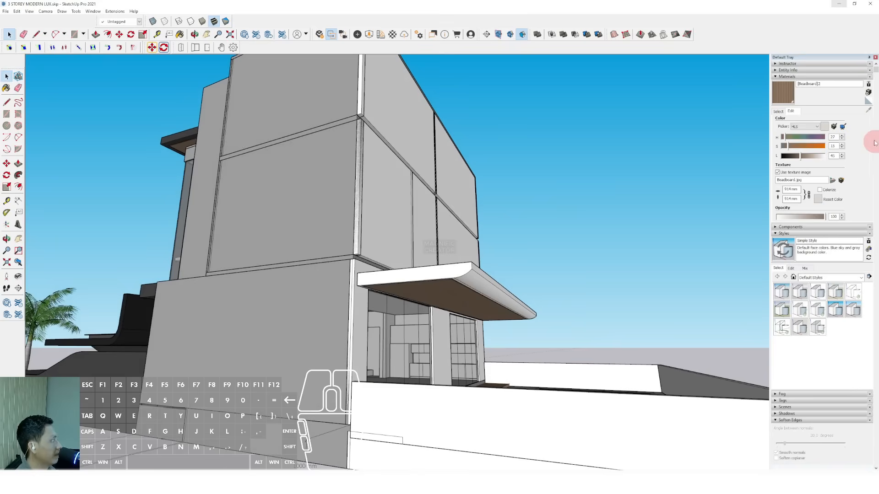
{"action": "left_click", "coordinate": [777, 112]}
{"action": "middle_click_drag", "start_coordinate": [388, 251], "coordinate": [361, 315]}
{"action": "scroll", "coordinate": [399, 322], "scroll_direction": "up", "scroll_amount": 2}
{"action": "left_click", "coordinate": [399, 317]}
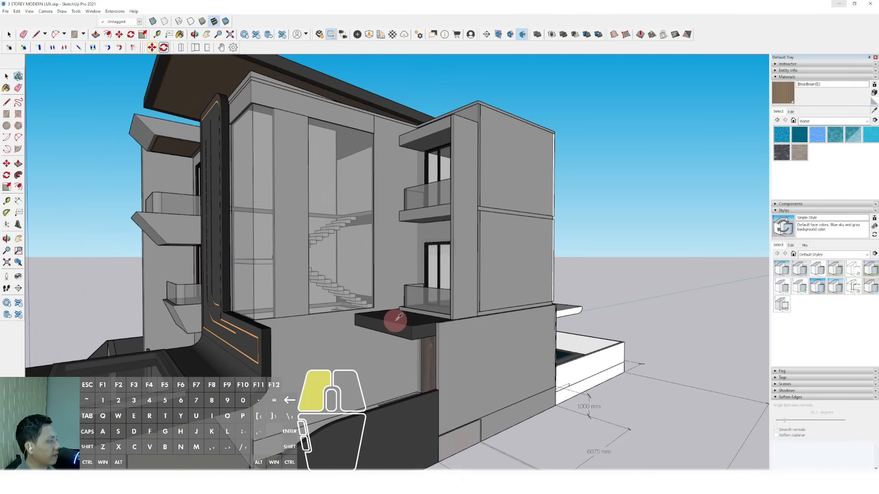
{"action": "middle_click_drag", "start_coordinate": [443, 303], "coordinate": [369, 290]}
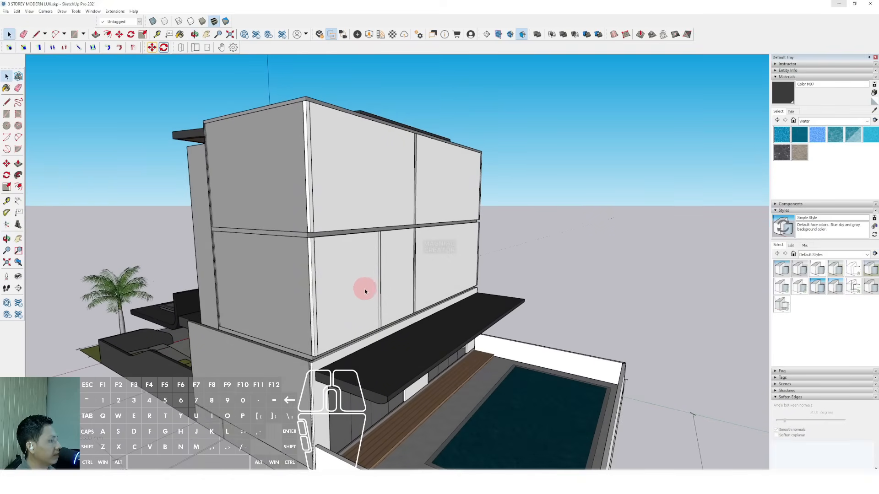
- Cut the model open at the ground floor and copy the interior door to the empty area beyond the pool
{"action": "middle_click_drag", "start_coordinate": [316, 234], "coordinate": [435, 307]}
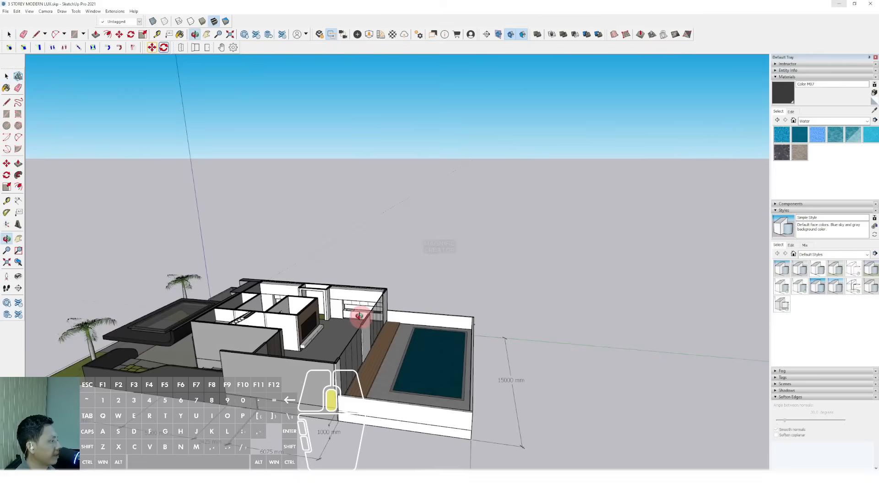
{"action": "middle_click_drag", "start_coordinate": [361, 316], "coordinate": [244, 304]}
{"action": "scroll", "coordinate": [306, 331], "scroll_direction": "up", "scroll_amount": 5}
{"action": "scroll", "coordinate": [244, 304], "scroll_direction": "up", "scroll_amount": 5}
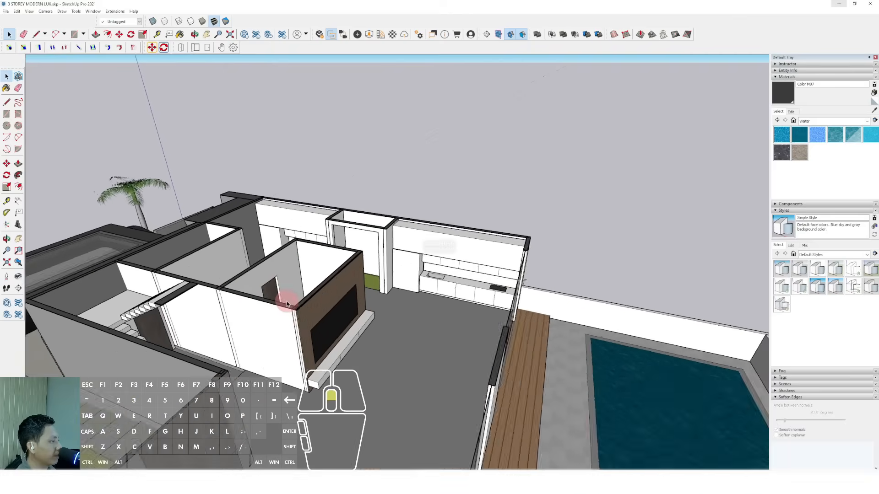
{"action": "middle_click_drag", "start_coordinate": [275, 338], "coordinate": [468, 276]}
{"action": "scroll", "coordinate": [312, 348], "scroll_direction": "down", "scroll_amount": 6}
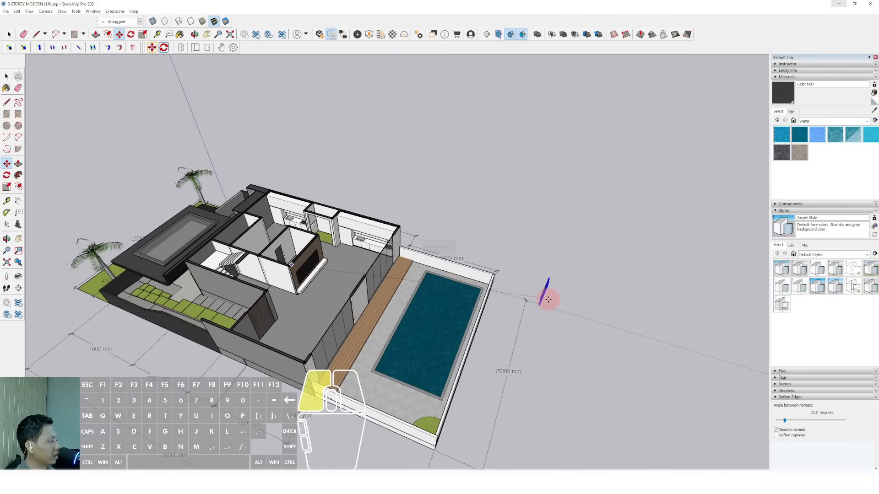
{"action": "middle_click_drag", "start_coordinate": [407, 286], "coordinate": [578, 254]}
- Show the section planes, raise the horizontal section plane to the upper floor, and hide the plane symbols again
{"action": "left_click", "coordinate": [498, 34]}
{"action": "key", "text": "space"}
{"action": "left_click", "coordinate": [580, 247]}
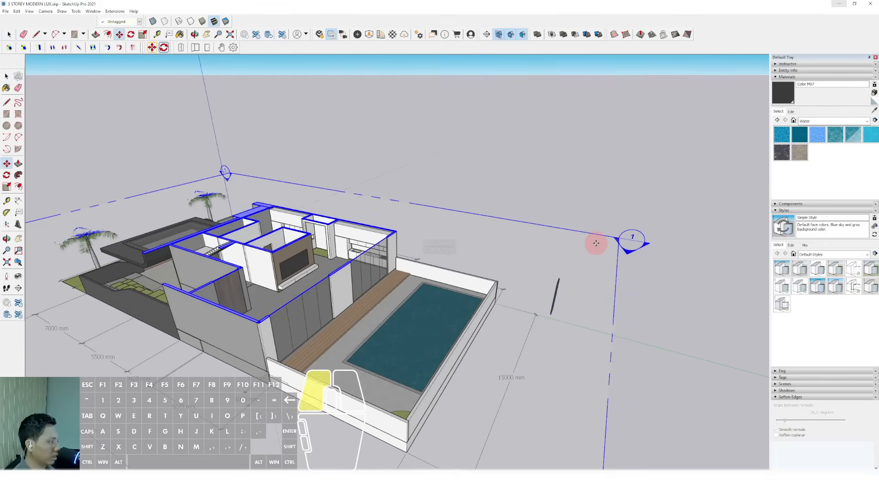
{"action": "left_click_drag", "start_coordinate": [596, 242], "coordinate": [606, 188]}
{"action": "left_click", "coordinate": [500, 36]}
- Move the interior door from the empty area beyond the pool onto the upper floor, into the side room
{"action": "scroll", "coordinate": [549, 306], "scroll_direction": "up", "scroll_amount": 10}
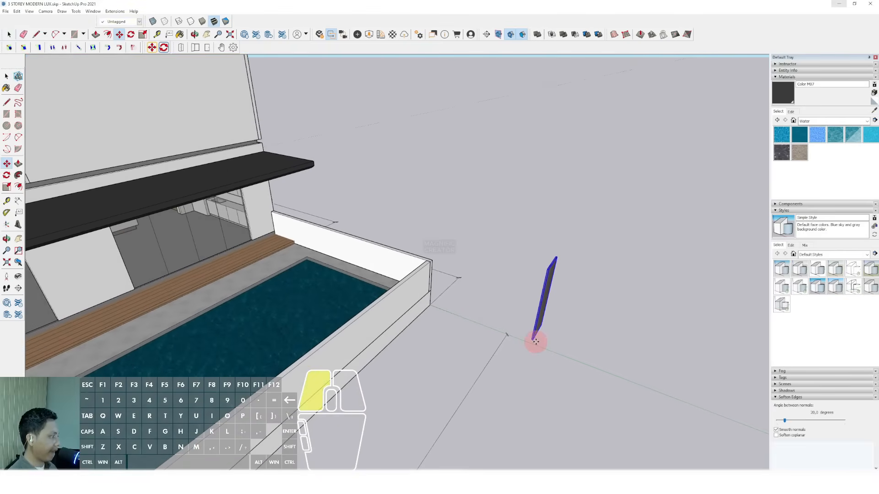
{"action": "scroll", "coordinate": [273, 265], "scroll_direction": "down", "scroll_amount": 4}
{"action": "mouse_move", "coordinate": [273, 265]}
{"action": "middle_mouse_down", "text": "shift"}
{"action": "mouse_move", "coordinate": [259, 252]}
{"action": "mouse_move", "coordinate": [284, 265]}
{"action": "middle_mouse_up", "text": "shift"}
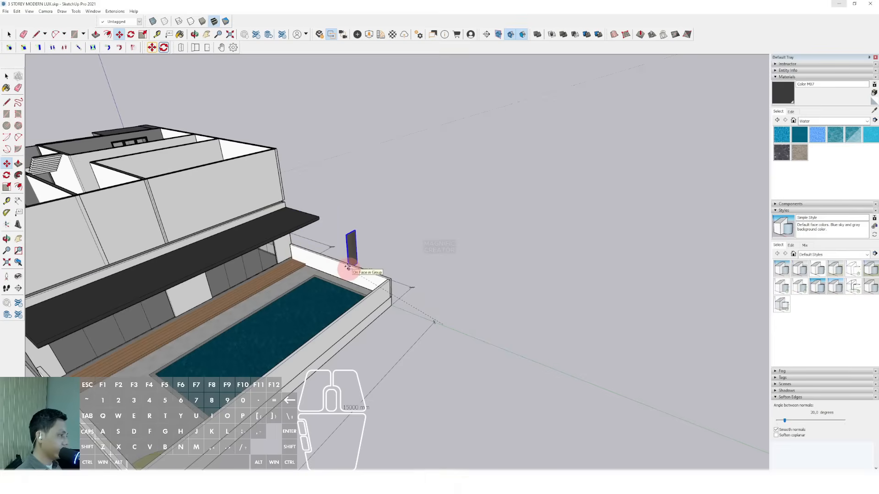
{"action": "scroll", "coordinate": [345, 266], "scroll_direction": "down", "scroll_amount": 4}
{"action": "mouse_move", "coordinate": [337, 264]}
{"action": "middle_mouse_down"}
{"action": "mouse_move", "coordinate": [315, 262]}
{"action": "mouse_move", "coordinate": [350, 298]}
{"action": "middle_mouse_up"}
{"action": "scroll", "coordinate": [269, 257], "scroll_direction": "up", "scroll_amount": 3}
{"action": "middle_click_drag", "start_coordinate": [251, 296], "coordinate": [362, 343], "text": "shift"}
{"action": "middle_click_drag", "start_coordinate": [361, 343], "coordinate": [392, 332]}
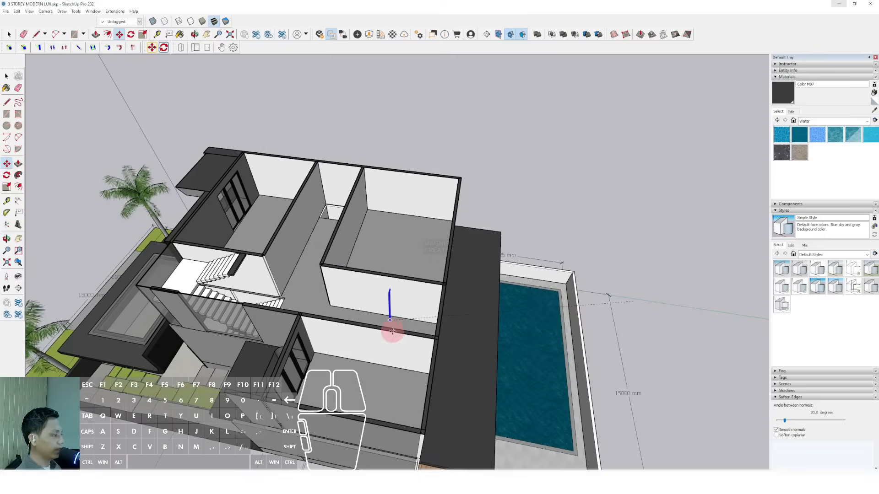
{"action": "scroll", "coordinate": [392, 331], "scroll_direction": "up", "scroll_amount": 5}
- Rotate the door 90 degrees so it runs parallel to the side room's partition wall
{"action": "key", "text": "F2"}
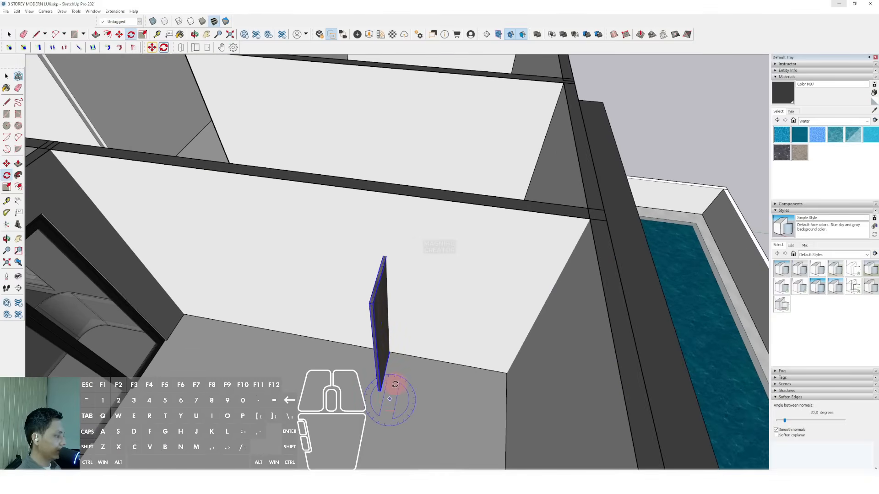
{"action": "type", "text": "90"}
{"action": "key", "text": "Return"}
{"action": "key", "text": "space"}
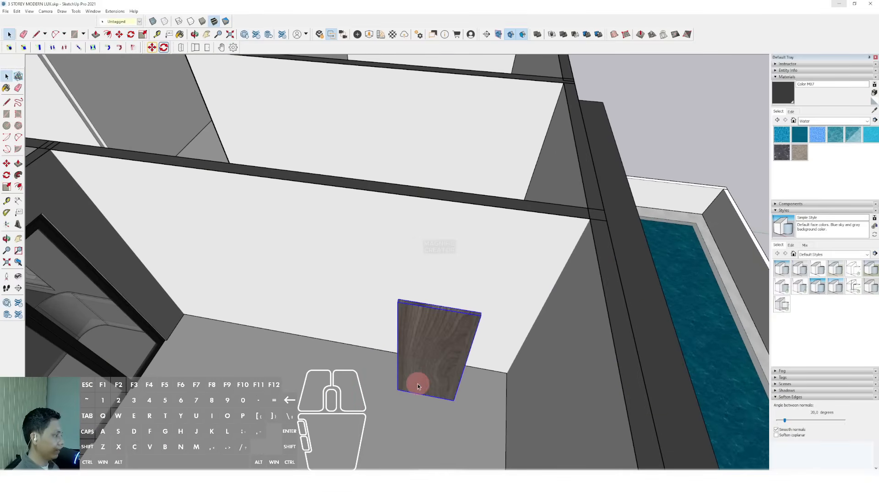
- Move the door against the side room's partition wall near the pool-end corner and sink it flush into the wall face
{"action": "scroll", "coordinate": [391, 312], "scroll_direction": "down", "scroll_amount": 3}
{"action": "middle_click_drag", "start_coordinate": [390, 312], "coordinate": [472, 347]}
{"action": "scroll", "coordinate": [523, 313], "scroll_direction": "up", "scroll_amount": 2}
{"action": "scroll", "coordinate": [473, 348], "scroll_direction": "down", "scroll_amount": 1}
{"action": "scroll", "coordinate": [485, 348], "scroll_direction": "up", "scroll_amount": 3}
{"action": "scroll", "coordinate": [485, 348], "scroll_direction": "down", "scroll_amount": 2}
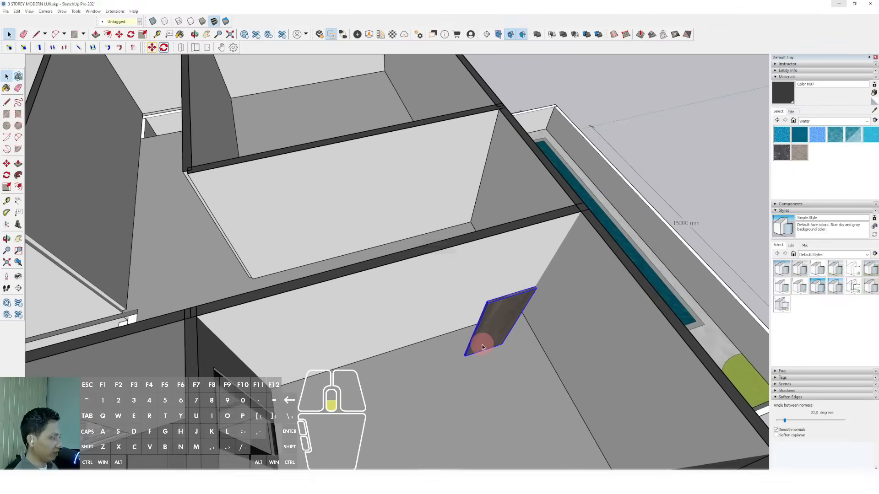
{"action": "key", "text": "m"}
{"action": "scroll", "coordinate": [481, 320], "scroll_direction": "up", "scroll_amount": 4}
{"action": "left_click", "coordinate": [491, 307]}
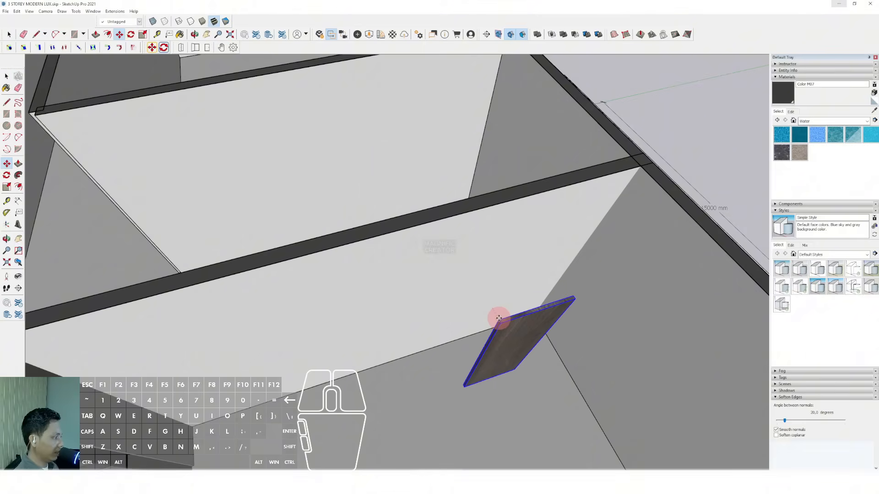
{"action": "middle_click_drag", "start_coordinate": [516, 287], "coordinate": [447, 285]}
{"action": "scroll", "coordinate": [451, 280], "scroll_direction": "up", "scroll_amount": 3}
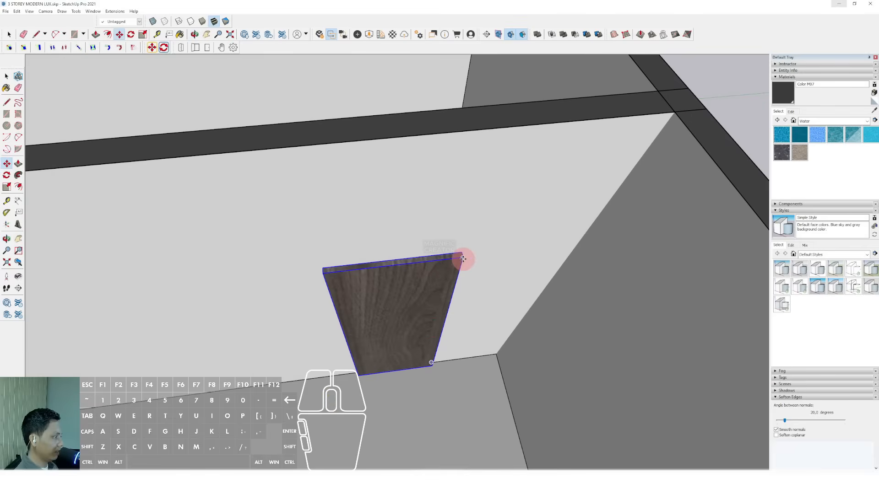
{"action": "left_click", "coordinate": [462, 260]}
{"action": "left_click", "coordinate": [467, 212], "text": "shift"}
{"action": "scroll", "coordinate": [457, 256], "scroll_direction": "down", "scroll_amount": 4}
{"action": "key", "text": "space"}
- Draw a rectangle matching the door's outline on the side room's partition wall face
{"action": "scroll", "coordinate": [460, 269], "scroll_direction": "up", "scroll_amount": 2}
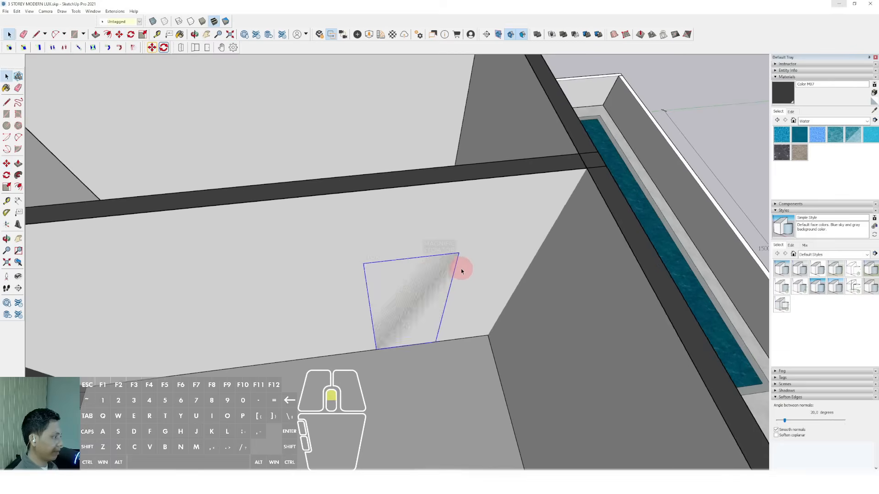
{"action": "triple_click", "coordinate": [469, 245]}
{"action": "key", "text": "r"}
{"action": "left_click_drag", "start_coordinate": [458, 250], "coordinate": [371, 354]}
{"action": "key", "text": "space"}
- Push the door-sized face through the side room's partition to cut the doorway, and close the wall group
{"action": "middle_click_drag", "start_coordinate": [412, 352], "coordinate": [418, 335]}
{"action": "left_click", "coordinate": [459, 326]}
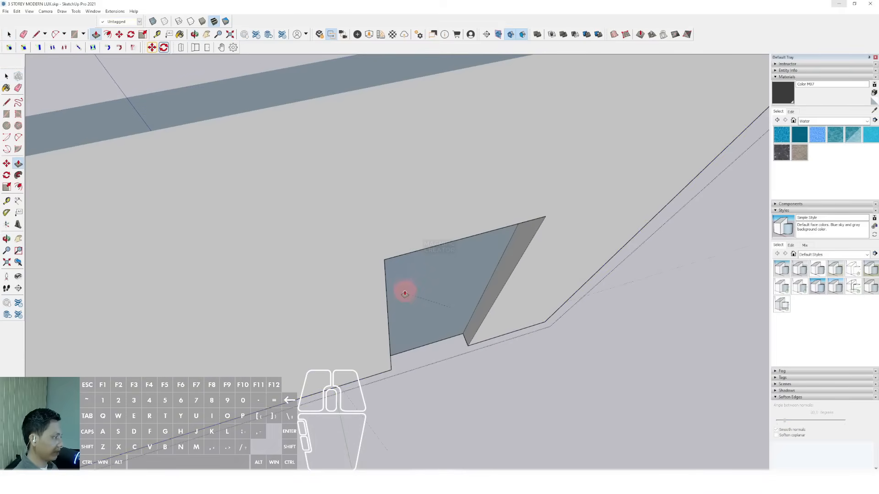
{"action": "left_click", "coordinate": [405, 292]}
{"action": "key", "text": "space"}
{"action": "scroll", "coordinate": [396, 320], "scroll_direction": "down", "scroll_amount": 4}
{"action": "left_click", "coordinate": [620, 296]}
{"action": "scroll", "coordinate": [424, 314], "scroll_direction": "down", "scroll_amount": 4}
{"action": "left_click", "coordinate": [425, 312]}
- Pull the narrow end face of the large pool-side room's partition flush with the adjoining corridor wall at the corner
{"action": "middle_click_drag", "start_coordinate": [424, 314], "coordinate": [452, 364], "text": "shift"}
{"action": "scroll", "coordinate": [451, 365], "scroll_direction": "down", "scroll_amount": 4}
{"action": "middle_click_drag", "start_coordinate": [348, 336], "coordinate": [400, 300], "text": "shift"}
{"action": "scroll", "coordinate": [399, 300], "scroll_direction": "up", "scroll_amount": 1}
{"action": "scroll", "coordinate": [407, 296], "scroll_direction": "up", "scroll_amount": 5}
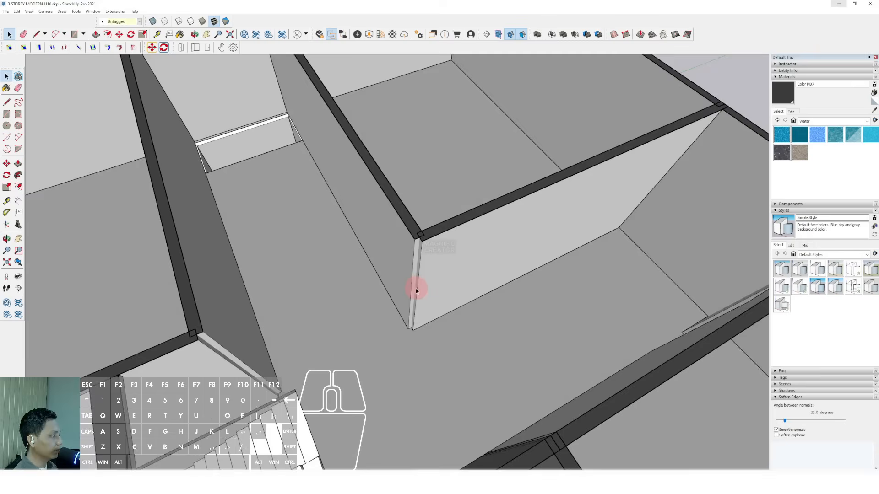
{"action": "double_click", "coordinate": [419, 263]}
{"action": "key", "text": "comma"}
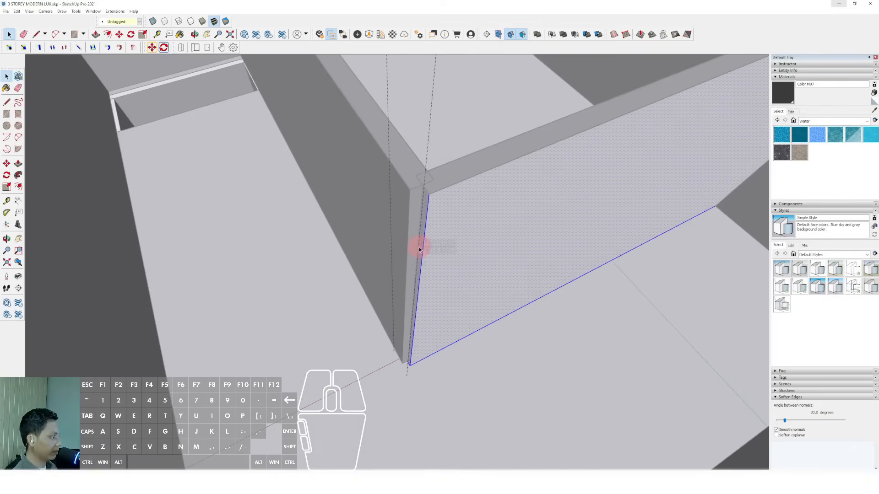
{"action": "left_click", "coordinate": [399, 210]}
{"action": "key", "text": "space"}
{"action": "scroll", "coordinate": [370, 262], "scroll_direction": "down", "scroll_amount": 3}
{"action": "left_click", "coordinate": [363, 293]}
{"action": "scroll", "coordinate": [361, 301], "scroll_direction": "down", "scroll_amount": 4}
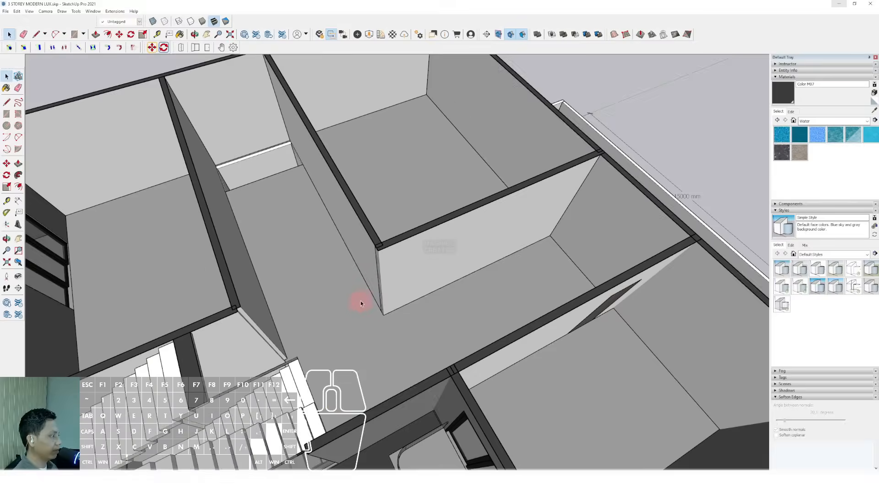
- Copy the door across to the large pool-side room's partition near its corridor corner and set it into the wall
{"action": "middle_click_drag", "start_coordinate": [427, 292], "coordinate": [395, 311], "text": "shift"}
{"action": "scroll", "coordinate": [398, 270], "scroll_direction": "down", "scroll_amount": 8}
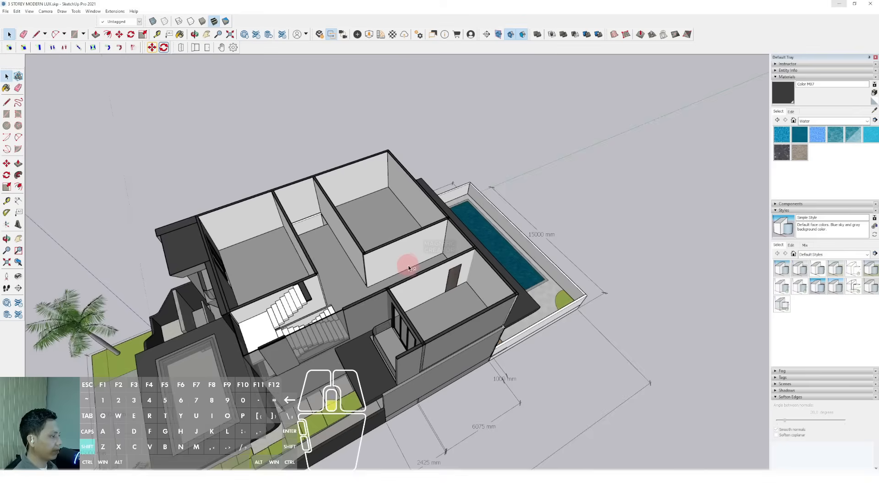
{"action": "middle_click_drag", "start_coordinate": [405, 265], "coordinate": [387, 280]}
{"action": "scroll", "coordinate": [429, 275], "scroll_direction": "up", "scroll_amount": 6}
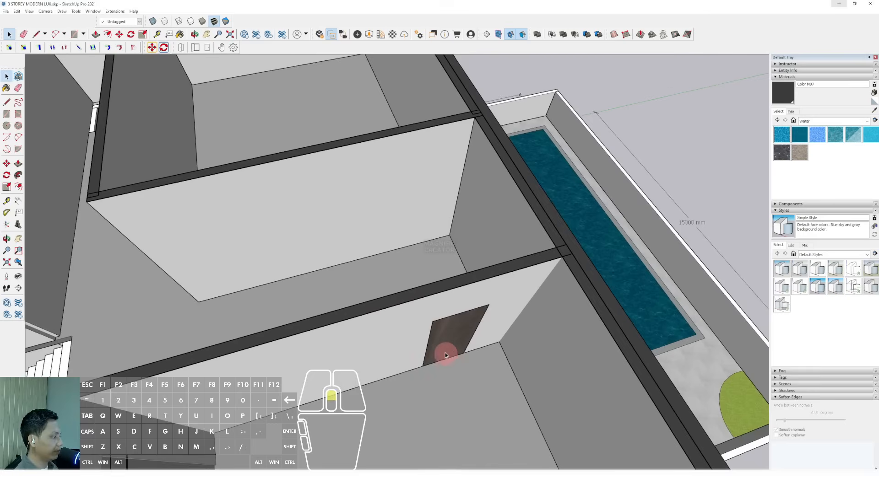
{"action": "scroll", "coordinate": [445, 356], "scroll_direction": "up", "scroll_amount": 2}
{"action": "left_click", "coordinate": [445, 355]}
{"action": "middle_click_drag", "start_coordinate": [445, 354], "coordinate": [388, 358]}
{"action": "key", "text": "m"}
{"action": "left_click", "coordinate": [475, 355]}
{"action": "scroll", "coordinate": [473, 372], "scroll_direction": "down", "scroll_amount": 3}
{"action": "scroll", "coordinate": [389, 332], "scroll_direction": "down", "scroll_amount": 3}
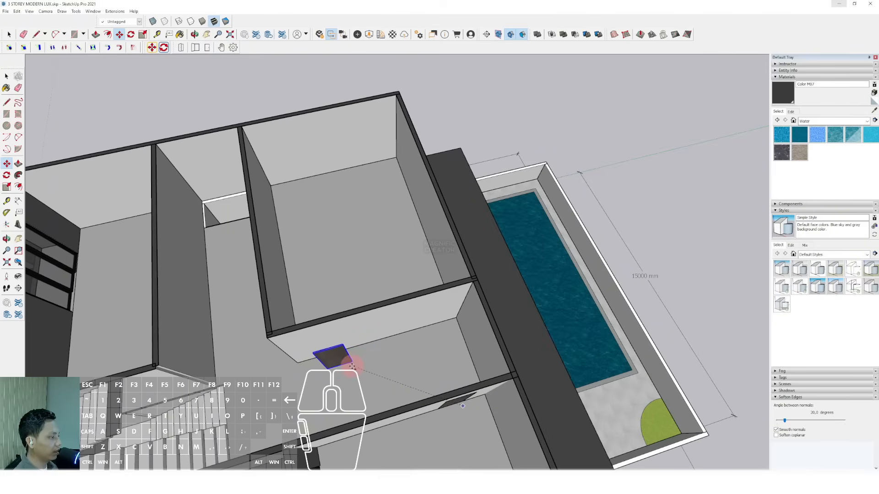
{"action": "scroll", "coordinate": [342, 360], "scroll_direction": "up", "scroll_amount": 6}
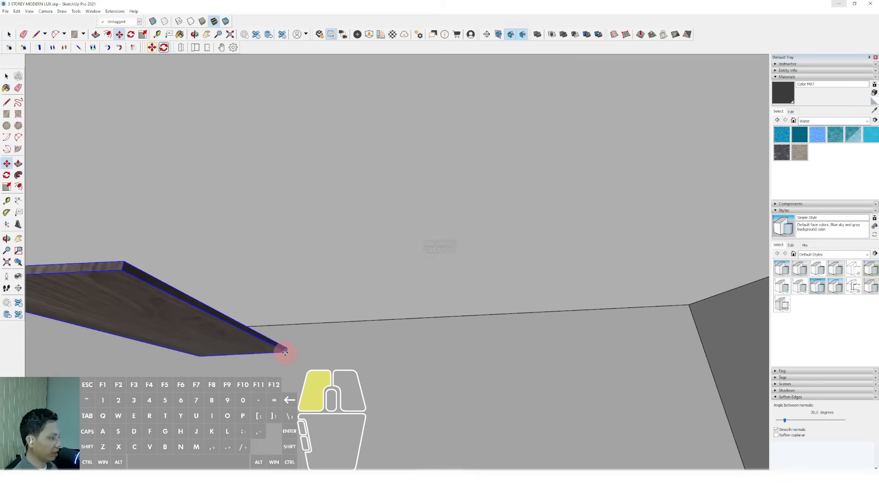
{"action": "left_click", "coordinate": [284, 352]}
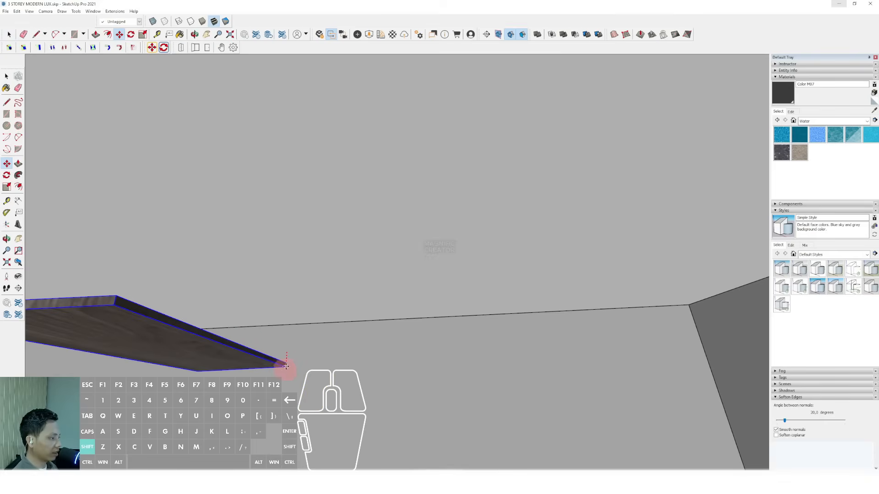
{"action": "left_click", "coordinate": [295, 267], "text": "shift"}
{"action": "key", "text": "space"}
- Draw a rectangle over the copied door's outline on the large pool-side room's partition face
{"action": "scroll", "coordinate": [386, 268], "scroll_direction": "down", "scroll_amount": 4}
{"action": "double_click", "coordinate": [386, 267]}
{"action": "double_click", "coordinate": [305, 270]}
{"action": "key", "text": "r"}
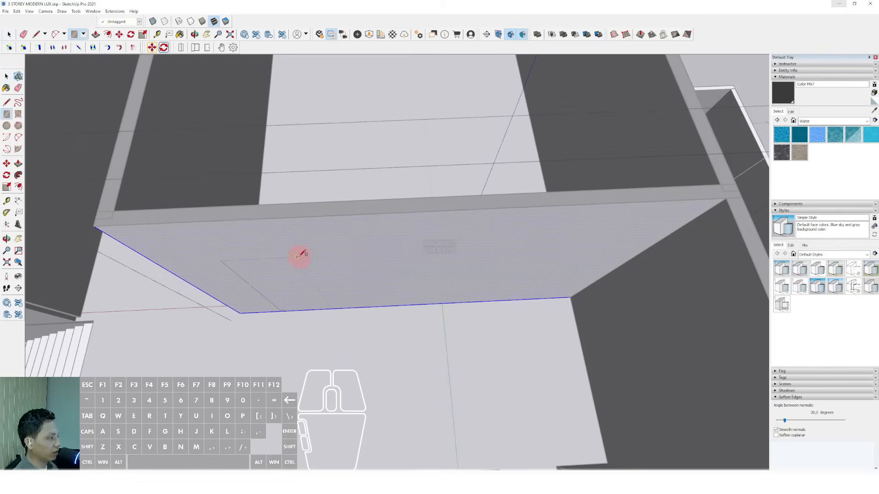
{"action": "left_click", "coordinate": [282, 311]}
{"action": "key", "text": "space"}
- Push the traced rectangle through the large pool-side room's partition to open its doorway, and close the wall group
{"action": "scroll", "coordinate": [279, 295], "scroll_direction": "up", "scroll_amount": 1}
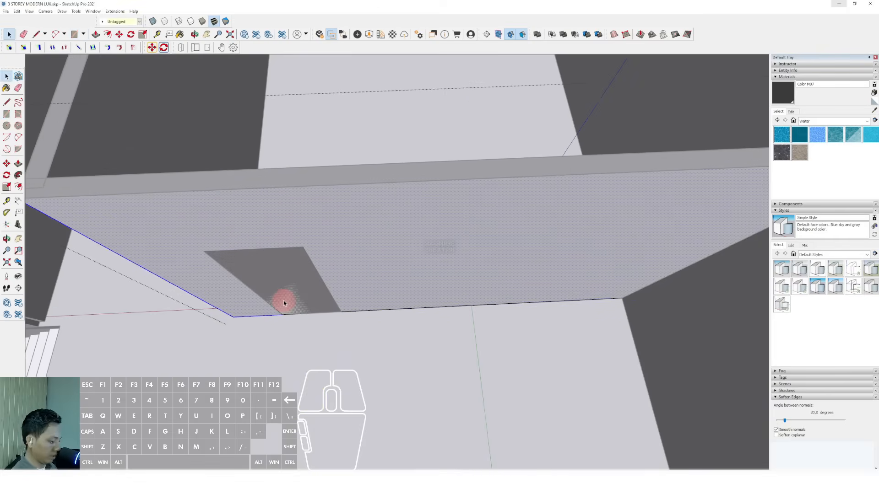
{"action": "double_click", "coordinate": [284, 300]}
{"action": "key", "text": "p"}
{"action": "left_click", "coordinate": [281, 301]}
{"action": "left_click", "coordinate": [282, 261]}
{"action": "key", "text": "space"}
{"action": "scroll", "coordinate": [312, 275], "scroll_direction": "down", "scroll_amount": 5}
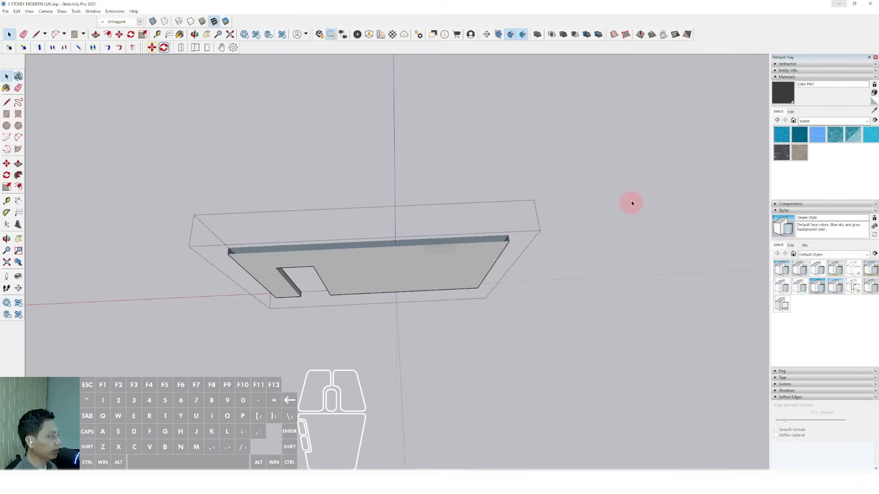
{"action": "left_click", "coordinate": [630, 201]}
- Copy the door from the large pool-side room's partition to the corridor beside the stairs
{"action": "scroll", "coordinate": [386, 272], "scroll_direction": "down", "scroll_amount": 3}
{"action": "middle_click_drag", "start_coordinate": [387, 272], "coordinate": [465, 286], "text": "shift"}
{"action": "scroll", "coordinate": [457, 287], "scroll_direction": "up", "scroll_amount": 5}
{"action": "key", "text": "m"}
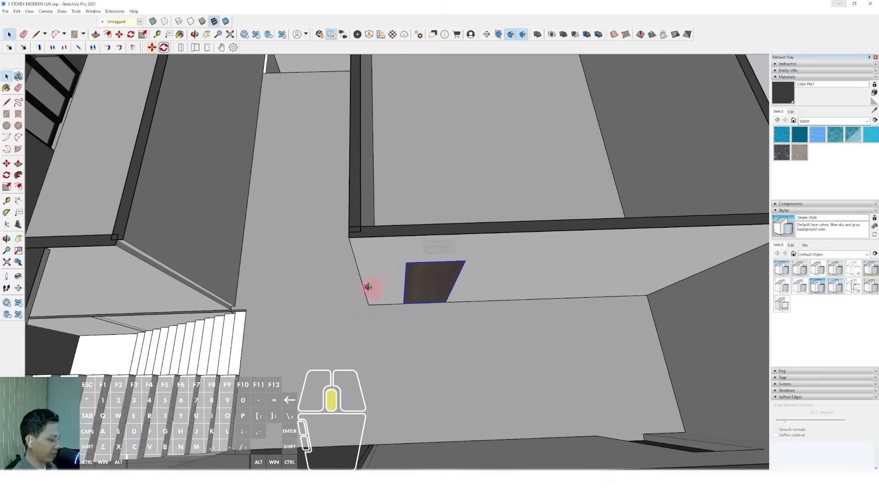
{"action": "scroll", "coordinate": [242, 223], "scroll_direction": "down", "scroll_amount": 1}
{"action": "middle_click_drag", "start_coordinate": [274, 220], "coordinate": [305, 265], "text": "shift"}
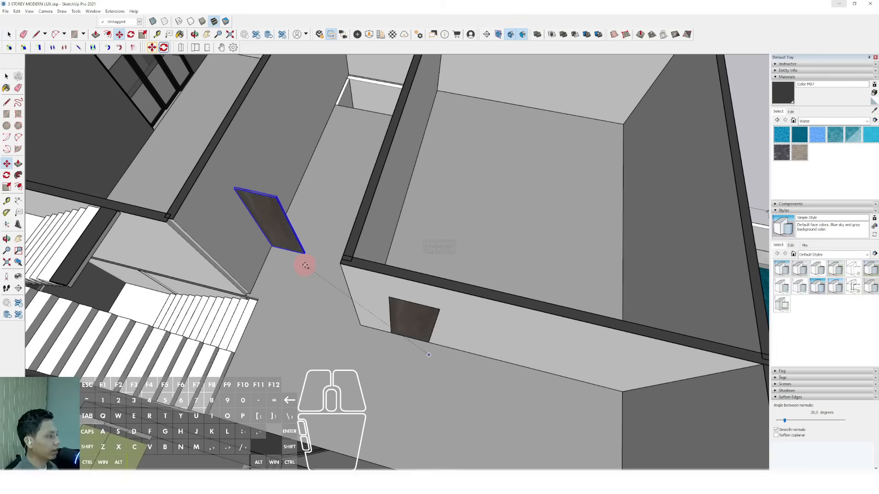
{"action": "scroll", "coordinate": [292, 271], "scroll_direction": "up", "scroll_amount": 2}
- Rotate the corridor door copy 90 degrees to line up with the wall beside the stairs
{"action": "key", "text": "q"}
{"action": "left_click", "coordinate": [283, 261]}
{"action": "left_click", "coordinate": [304, 266]}
{"action": "type", "text": "90"}
{"action": "key", "text": "Return"}
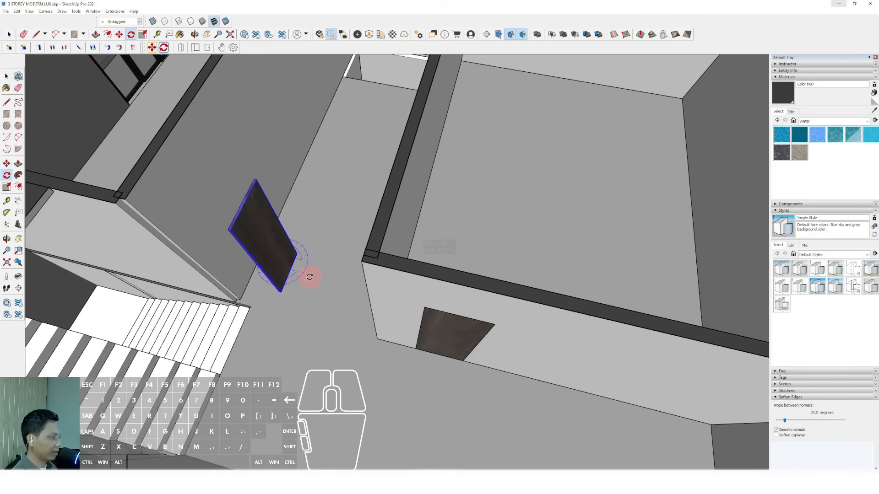
{"action": "key", "text": "space"}
- Move the rotated door against the corridor wall near the stairs and set it flush with the wall face
{"action": "scroll", "coordinate": [302, 266], "scroll_direction": "down", "scroll_amount": 4}
{"action": "middle_click_drag", "start_coordinate": [296, 259], "coordinate": [292, 322]}
{"action": "scroll", "coordinate": [354, 289], "scroll_direction": "up", "scroll_amount": 4}
{"action": "scroll", "coordinate": [355, 289], "scroll_direction": "up", "scroll_amount": 2}
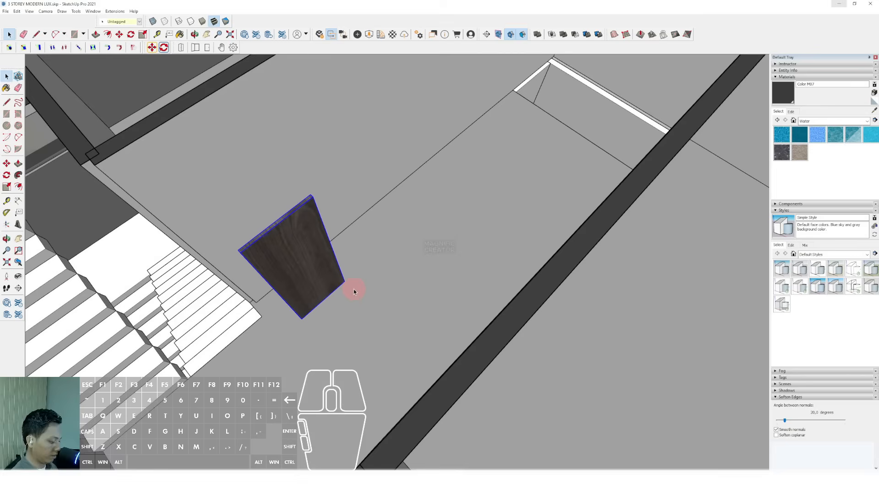
{"action": "left_click", "coordinate": [345, 281]}
{"action": "left_click", "coordinate": [320, 224]}
{"action": "scroll", "coordinate": [325, 235], "scroll_direction": "down", "scroll_amount": 3}
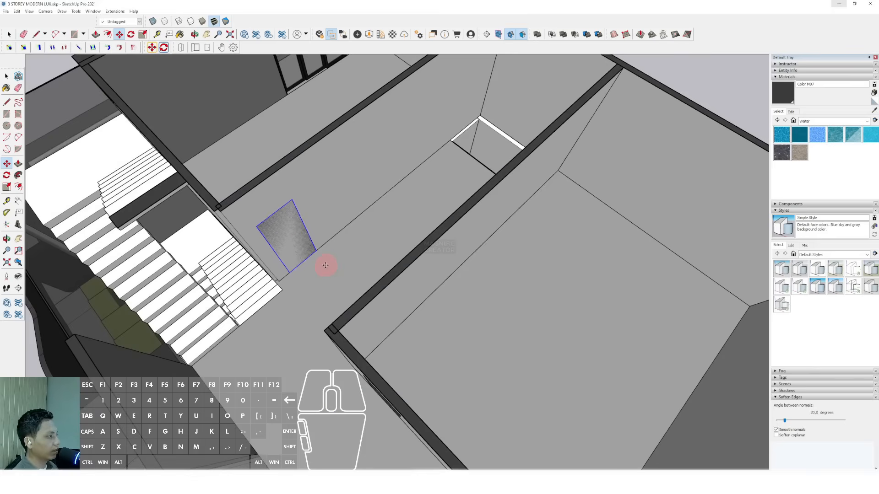
{"action": "left_click", "coordinate": [325, 265]}
{"action": "left_click", "coordinate": [360, 236]}
{"action": "key", "text": "space"}
- Draw a rectangle around the door's outline on the corridor wall near the stairs
{"action": "scroll", "coordinate": [348, 188], "scroll_direction": "up", "scroll_amount": 3}
{"action": "triple_click", "coordinate": [346, 185]}
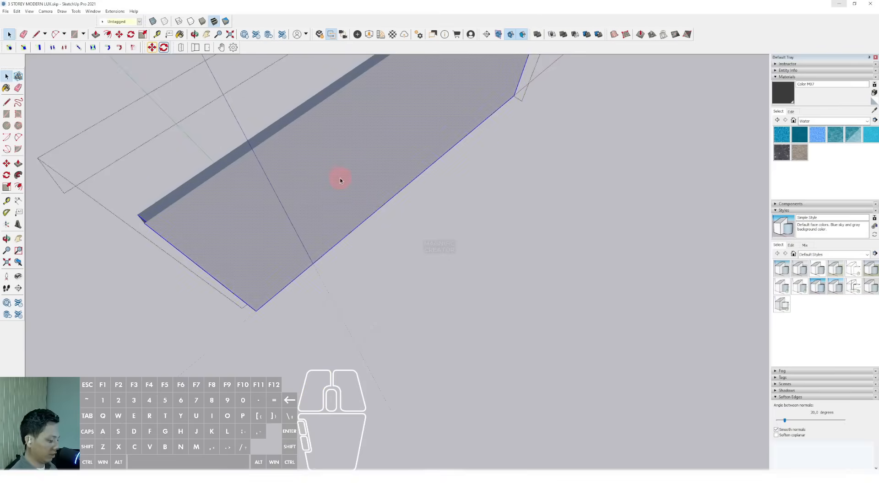
{"action": "scroll", "coordinate": [339, 180], "scroll_direction": "down", "scroll_amount": 3}
{"action": "key", "text": "r"}
{"action": "left_click", "coordinate": [312, 165]}
{"action": "scroll", "coordinate": [298, 275], "scroll_direction": "up", "scroll_amount": 2}
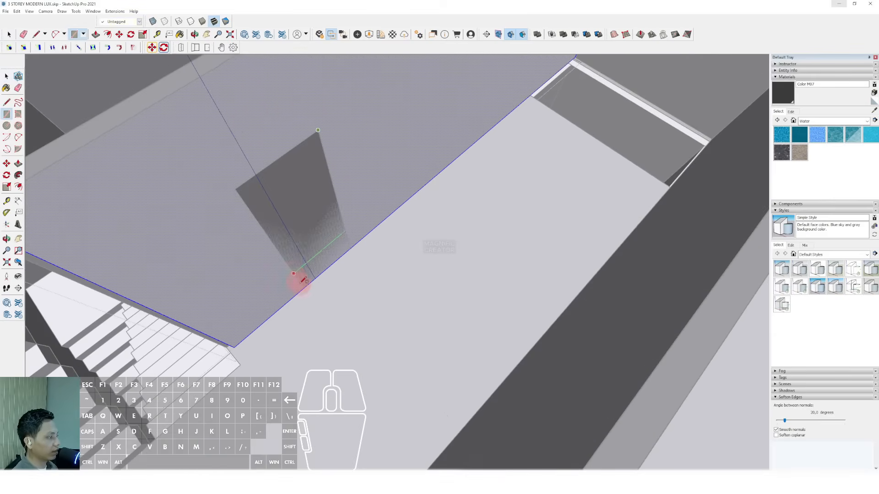
{"action": "left_click", "coordinate": [304, 284]}
{"action": "key", "text": "space"}
- Push the rectangle through the corridor wall near the stairs to cut the doorway, and close the wall group
{"action": "scroll", "coordinate": [325, 276], "scroll_direction": "down", "scroll_amount": 3}
{"action": "key", "text": "comma"}
{"action": "left_click", "coordinate": [329, 261]}
{"action": "key", "text": "p"}
{"action": "left_click", "coordinate": [326, 259]}
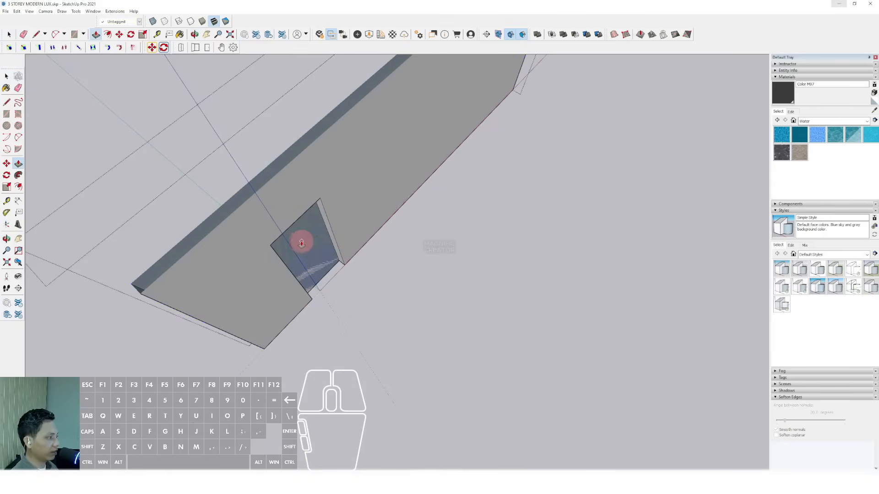
{"action": "left_click", "coordinate": [301, 241]}
{"action": "key", "text": "space"}
{"action": "scroll", "coordinate": [304, 241], "scroll_direction": "down", "scroll_amount": 2}
{"action": "left_click", "coordinate": [464, 306]}
{"action": "scroll", "coordinate": [464, 305], "scroll_direction": "down", "scroll_amount": 4}
- Pull the narrow end face of the corridor wall near the stairs flush with the adjoining stair wall
{"action": "scroll", "coordinate": [299, 290], "scroll_direction": "up", "scroll_amount": 3}
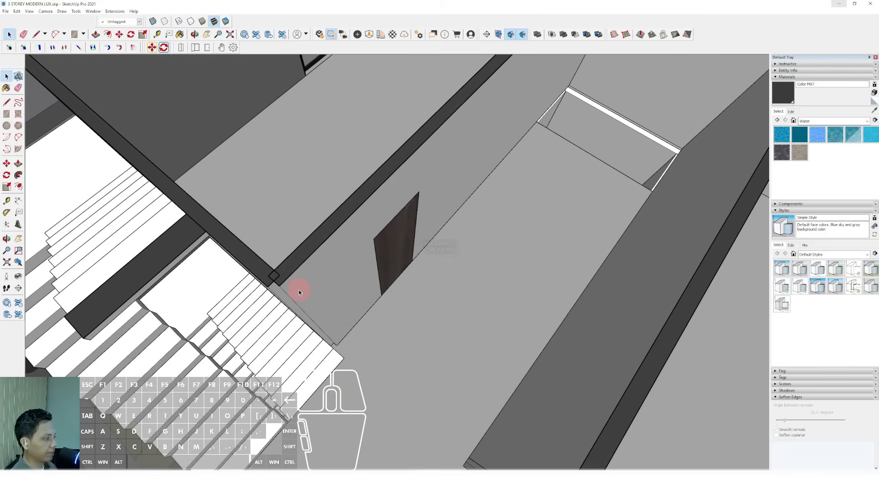
{"action": "double_click", "coordinate": [298, 289]}
{"action": "left_click", "coordinate": [336, 254]}
{"action": "key", "text": "comma"}
{"action": "scroll", "coordinate": [319, 274], "scroll_direction": "up", "scroll_amount": 2}
{"action": "scroll", "coordinate": [318, 273], "scroll_direction": "up", "scroll_amount": 3}
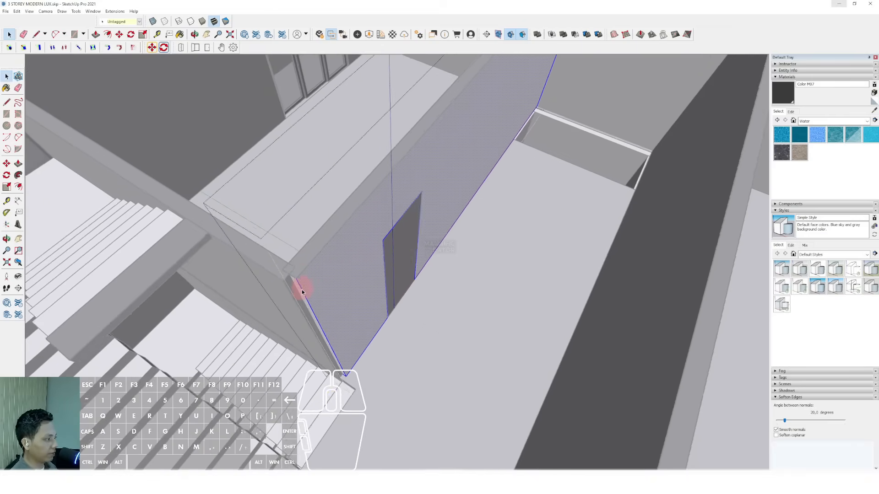
{"action": "key", "text": "v"}
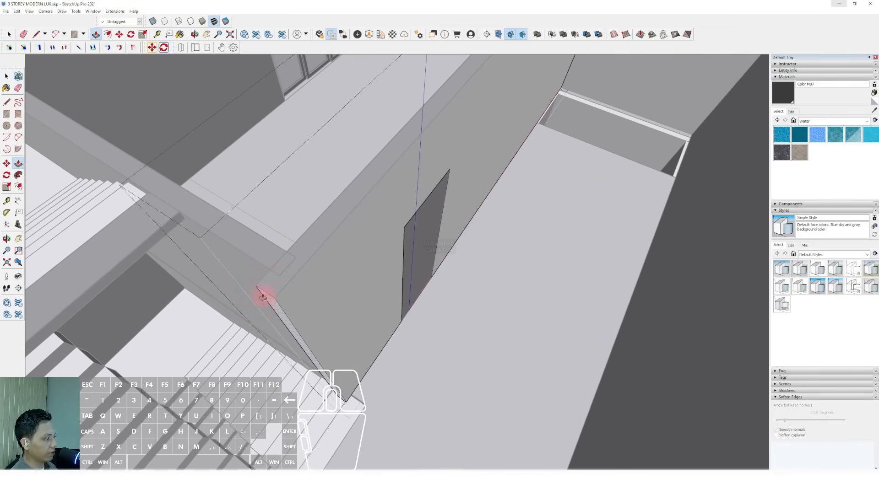
{"action": "key", "text": "space"}
{"action": "scroll", "coordinate": [278, 270], "scroll_direction": "down", "scroll_amount": 6}
{"action": "left_click", "coordinate": [466, 199]}
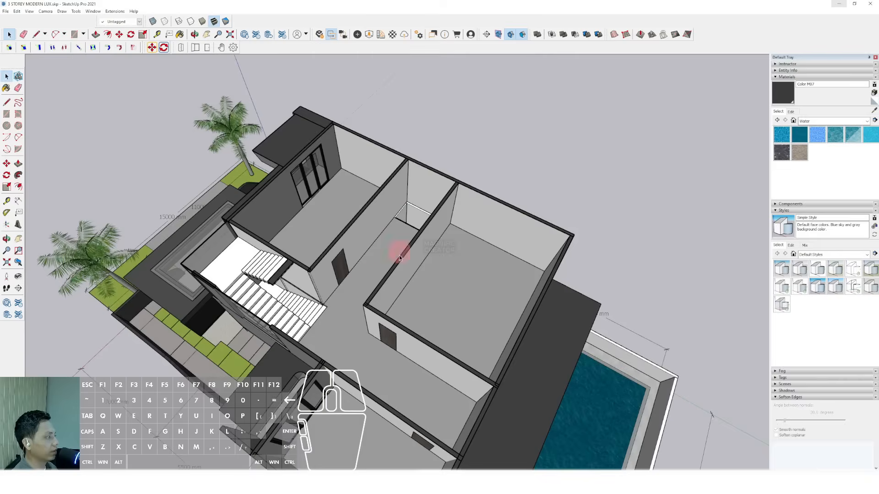
- Examine the upper floor's corridor and room walls and the doors placed in them from several sides
{"action": "middle_click_drag", "start_coordinate": [399, 255], "coordinate": [457, 264]}
{"action": "scroll", "coordinate": [426, 220], "scroll_direction": "up", "scroll_amount": 6}
{"action": "middle_click_drag", "start_coordinate": [364, 217], "coordinate": [414, 262]}
{"action": "middle_click_drag", "start_coordinate": [414, 262], "coordinate": [432, 265]}
{"action": "scroll", "coordinate": [306, 220], "scroll_direction": "down", "scroll_amount": 4}
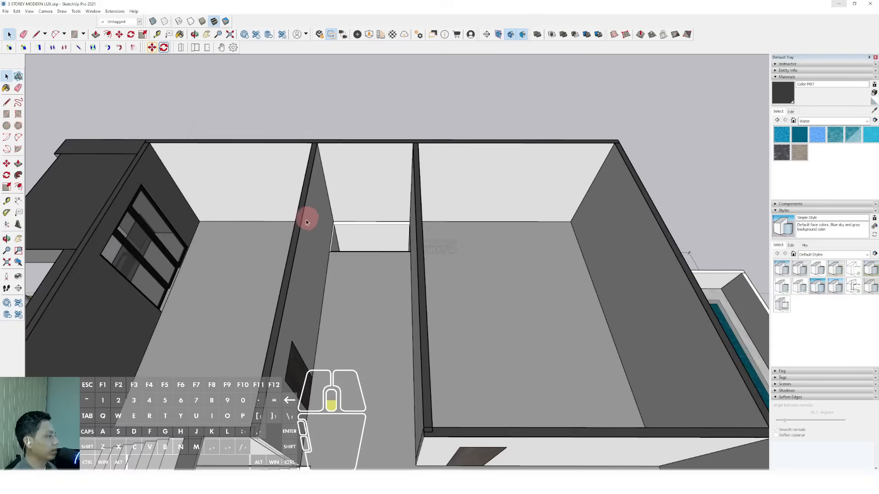
{"action": "middle_click_drag", "start_coordinate": [323, 278], "coordinate": [404, 229]}
{"action": "key", "text": "space"}
{"action": "scroll", "coordinate": [367, 239], "scroll_direction": "up", "scroll_amount": 3}
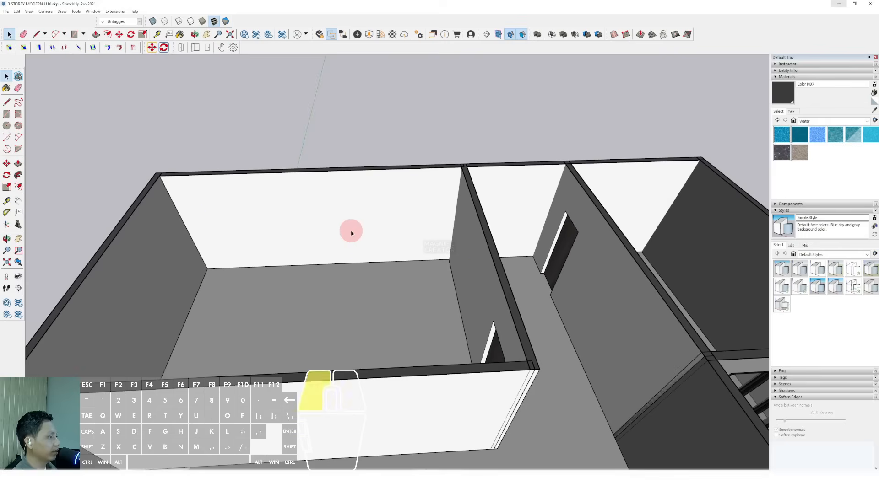
- Draw a rectangle rising from the floor on the large room's pool-side wall and push it through to cut an opening
{"action": "left_click", "coordinate": [351, 232]}
{"action": "scroll", "coordinate": [350, 231], "scroll_direction": "down", "scroll_amount": 2}
{"action": "key", "text": "r"}
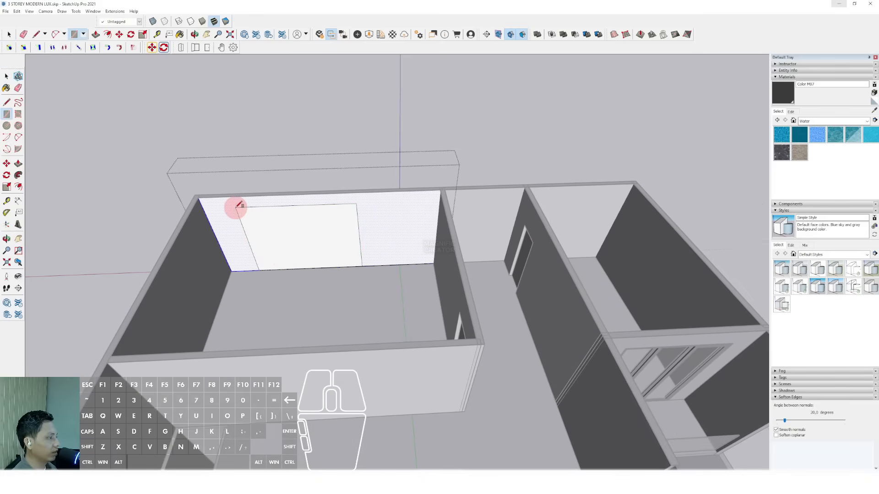
{"action": "left_click", "coordinate": [260, 247]}
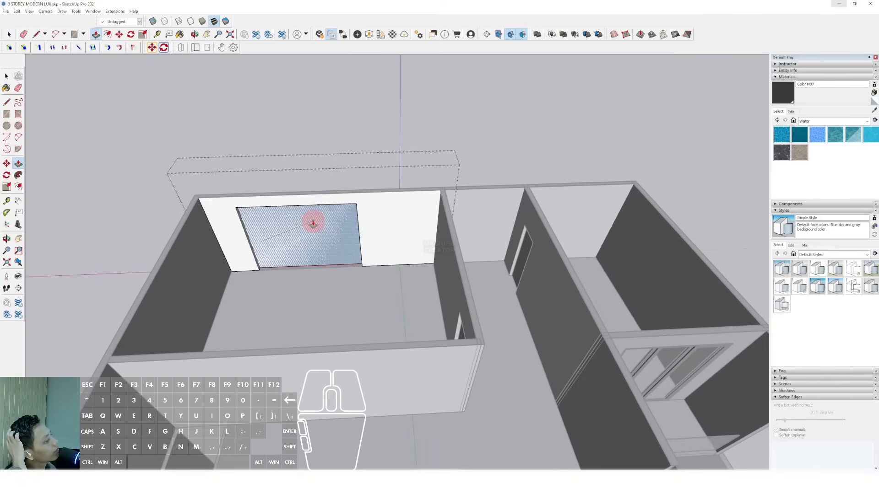
{"action": "left_click", "coordinate": [313, 223]}
{"action": "key", "text": "space"}
- Lower the top face of the large room's new opening and close that room's wall group
{"action": "scroll", "coordinate": [366, 282], "scroll_direction": "down", "scroll_amount": 3}
{"action": "scroll", "coordinate": [379, 251], "scroll_direction": "up", "scroll_amount": 6}
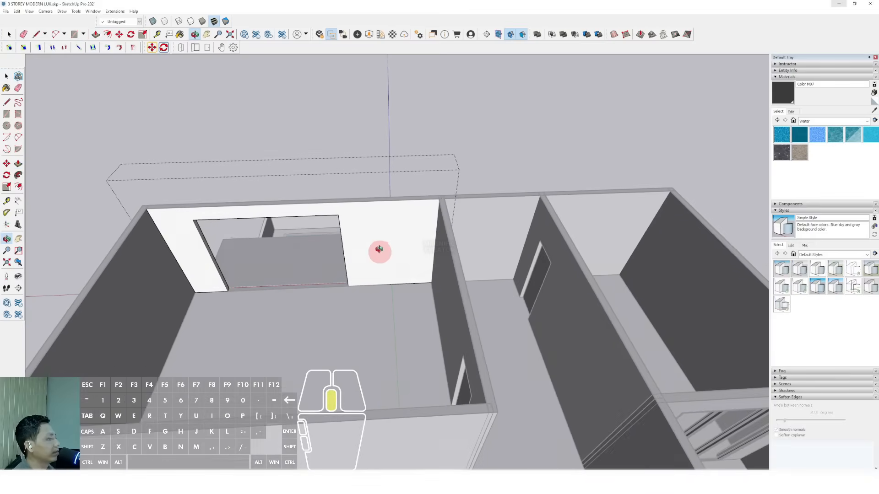
{"action": "left_click_drag", "start_coordinate": [374, 231], "coordinate": [373, 230]}
{"action": "key", "text": "v"}
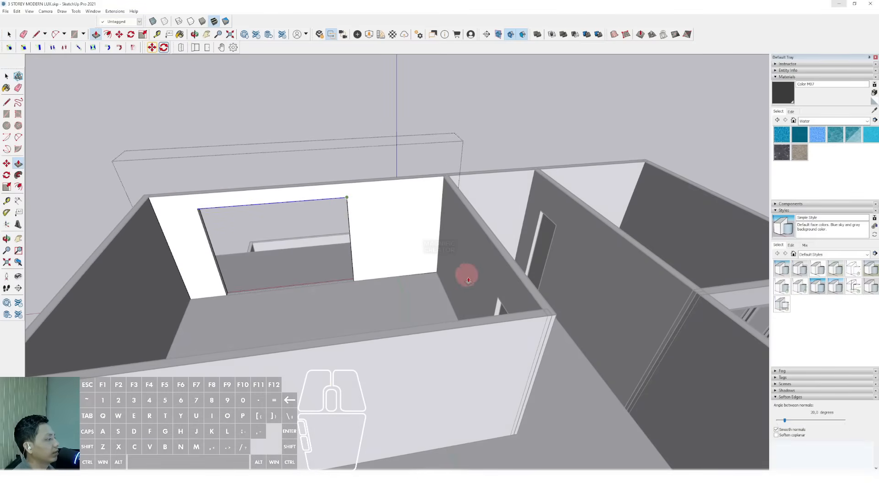
{"action": "key", "text": "space"}
{"action": "scroll", "coordinate": [396, 247], "scroll_direction": "down", "scroll_amount": 2}
{"action": "left_click", "coordinate": [499, 129]}
{"action": "middle_click_drag", "start_coordinate": [491, 217], "coordinate": [466, 253]}
{"action": "scroll", "coordinate": [403, 248], "scroll_direction": "up", "scroll_amount": 2}
- Cut a rectangular opening through the corridor's end wall and lower its top to match the large room's opening
{"action": "double_click", "coordinate": [389, 249]}
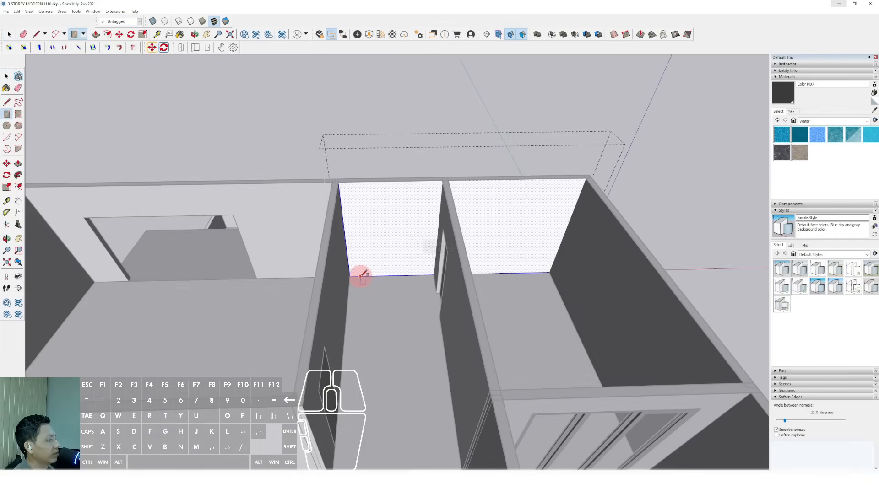
{"action": "key", "text": "space"}
{"action": "left_click", "coordinate": [397, 247]}
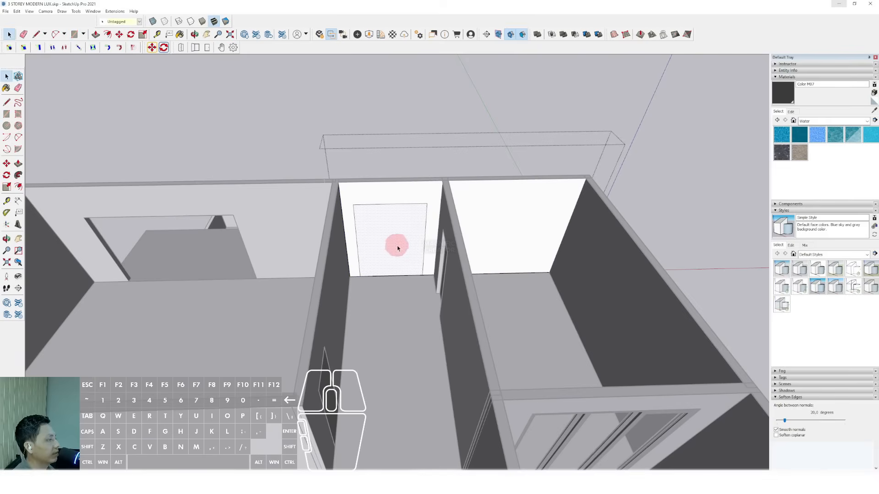
{"action": "double_click", "coordinate": [383, 235]}
{"action": "key", "text": "space"}
{"action": "left_click_drag", "start_coordinate": [348, 197], "coordinate": [410, 213]}
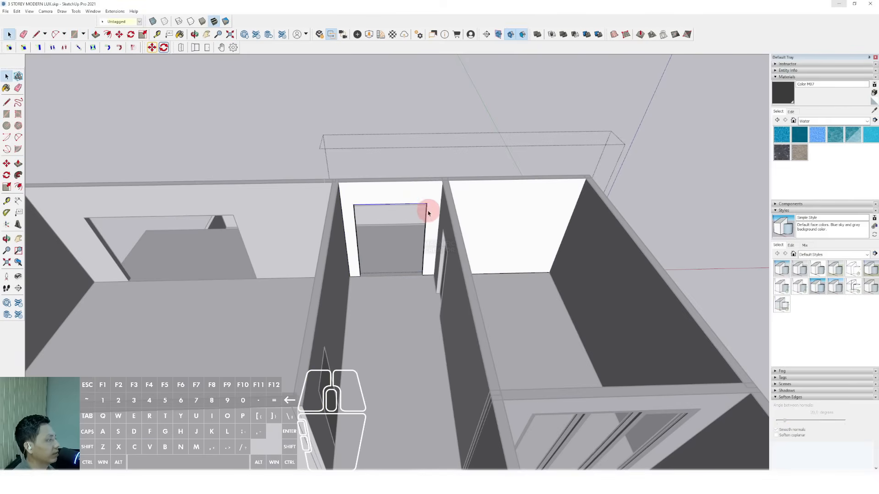
{"action": "left_click", "coordinate": [233, 219]}
- Cut a rectangular opening through the end wall of the room beside the corridor and align its top with the corridor opening
{"action": "middle_click_drag", "start_coordinate": [471, 148], "coordinate": [373, 253]}
{"action": "key", "text": "r"}
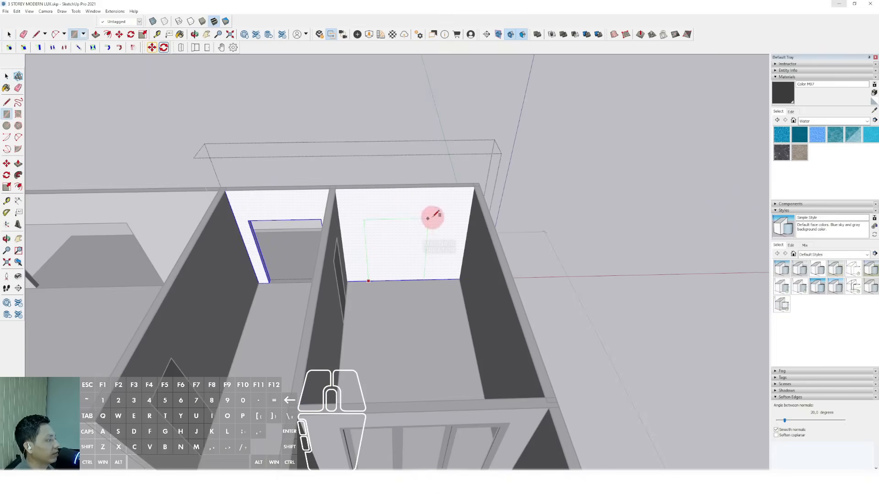
{"action": "double_click", "coordinate": [387, 236]}
{"action": "key", "text": "space"}
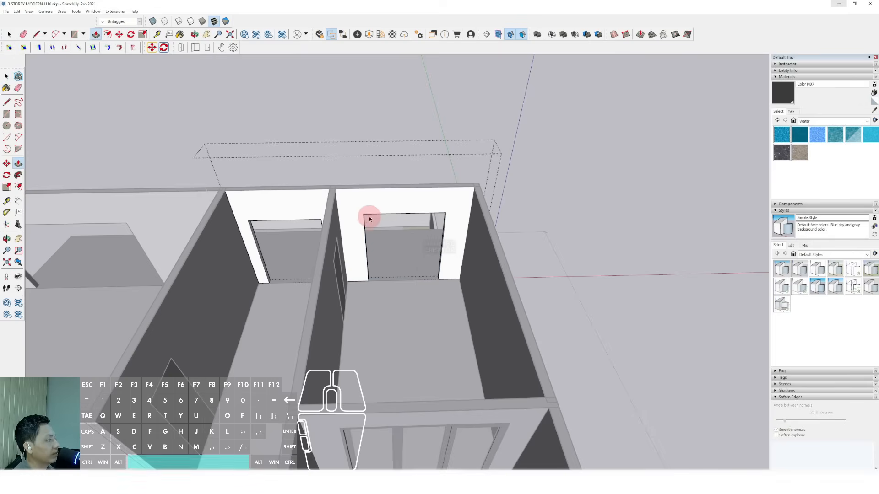
{"action": "left_click_drag", "start_coordinate": [354, 204], "coordinate": [442, 219]}
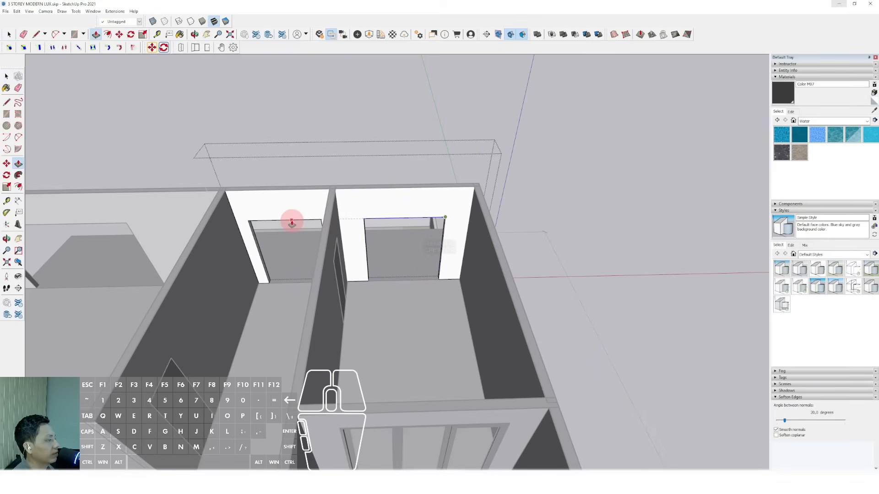
{"action": "middle_click_drag", "start_coordinate": [291, 222], "coordinate": [420, 225]}
- Pull the floor slab's edge outward beneath the three new pool-side openings and close the slab group
{"action": "double_click", "coordinate": [421, 223]}
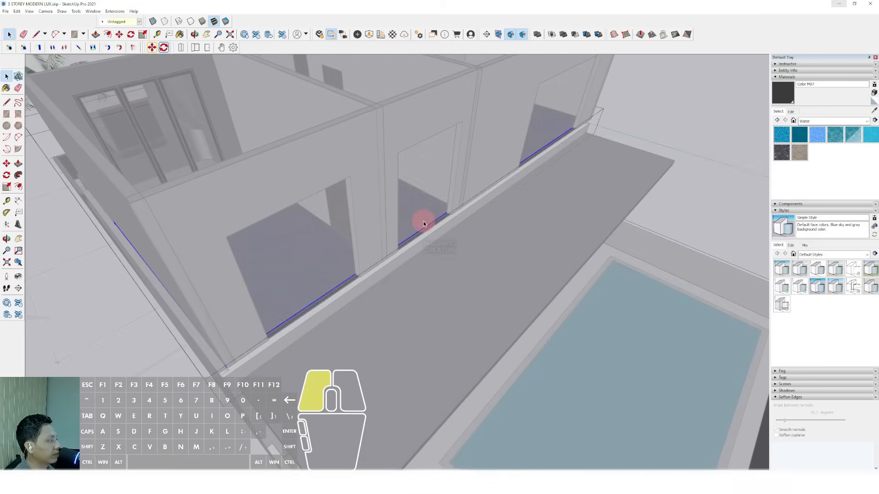
{"action": "scroll", "coordinate": [430, 224], "scroll_direction": "up", "scroll_amount": 5}
{"action": "key", "text": "p"}
{"action": "key", "text": "space"}
{"action": "scroll", "coordinate": [480, 189], "scroll_direction": "down", "scroll_amount": 3}
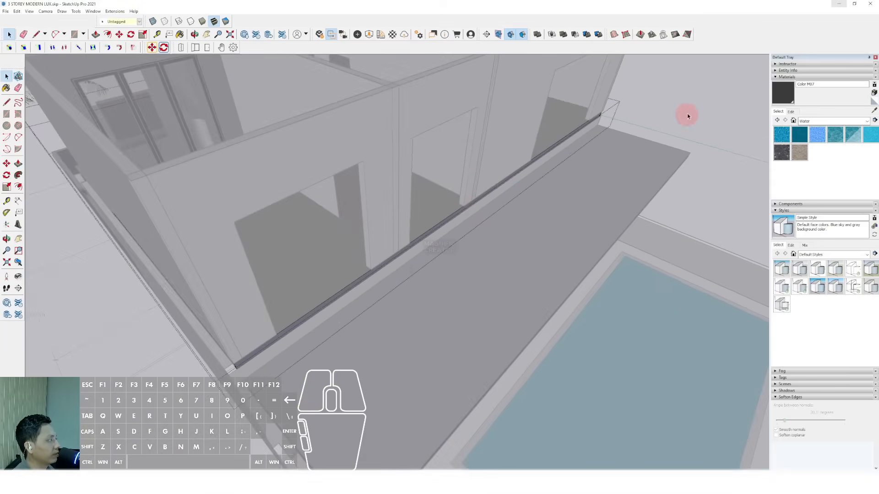
{"action": "left_click", "coordinate": [687, 115]}
- Copy the three-panel glass door from the bedroom wall into the large room's pool-side opening
{"action": "scroll", "coordinate": [461, 196], "scroll_direction": "down", "scroll_amount": 4}
{"action": "middle_click_drag", "start_coordinate": [392, 306], "coordinate": [376, 332], "text": "shift"}
{"action": "middle_click_drag", "start_coordinate": [376, 332], "coordinate": [544, 316]}
{"action": "scroll", "coordinate": [484, 317], "scroll_direction": "up", "scroll_amount": 1}
{"action": "scroll", "coordinate": [424, 283], "scroll_direction": "down", "scroll_amount": 1}
{"action": "middle_click_drag", "start_coordinate": [424, 286], "coordinate": [361, 308]}
{"action": "scroll", "coordinate": [340, 280], "scroll_direction": "down", "scroll_amount": 2}
{"action": "scroll", "coordinate": [218, 279], "scroll_direction": "up", "scroll_amount": 3}
{"action": "scroll", "coordinate": [218, 278], "scroll_direction": "up", "scroll_amount": 4}
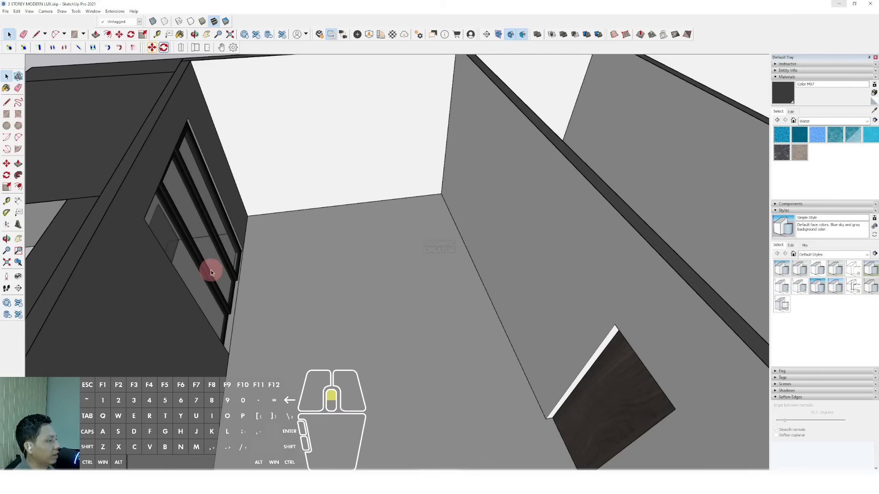
{"action": "left_click", "coordinate": [210, 270]}
{"action": "scroll", "coordinate": [264, 265], "scroll_direction": "up", "scroll_amount": 3}
{"action": "key", "text": "m"}
{"action": "scroll", "coordinate": [264, 350], "scroll_direction": "up", "scroll_amount": 2}
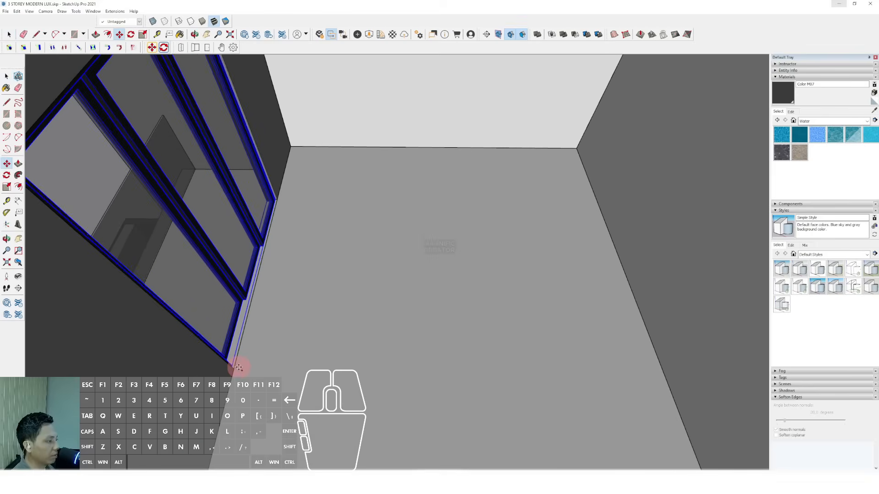
{"action": "left_click", "coordinate": [234, 370]}
{"action": "key", "text": "ctrl"}
{"action": "scroll", "coordinate": [320, 333], "scroll_direction": "down", "scroll_amount": 7}
{"action": "middle_click_drag", "start_coordinate": [695, 345], "coordinate": [301, 243], "text": "shift"}
{"action": "scroll", "coordinate": [301, 243], "scroll_direction": "up", "scroll_amount": 5}
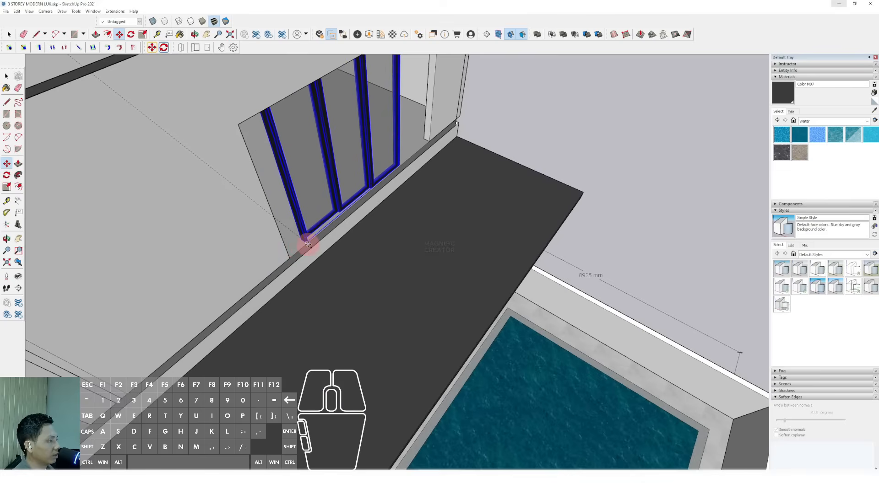
{"action": "left_click", "coordinate": [306, 242]}
{"action": "key", "text": "space"}
- Open the pool-side wall group and pull the opening's jamb nearest the house corner flush with the copied door frame
{"action": "middle_click_drag", "start_coordinate": [397, 213], "coordinate": [438, 218]}
{"action": "scroll", "coordinate": [438, 217], "scroll_direction": "up", "scroll_amount": 4}
{"action": "double_click", "coordinate": [443, 213]}
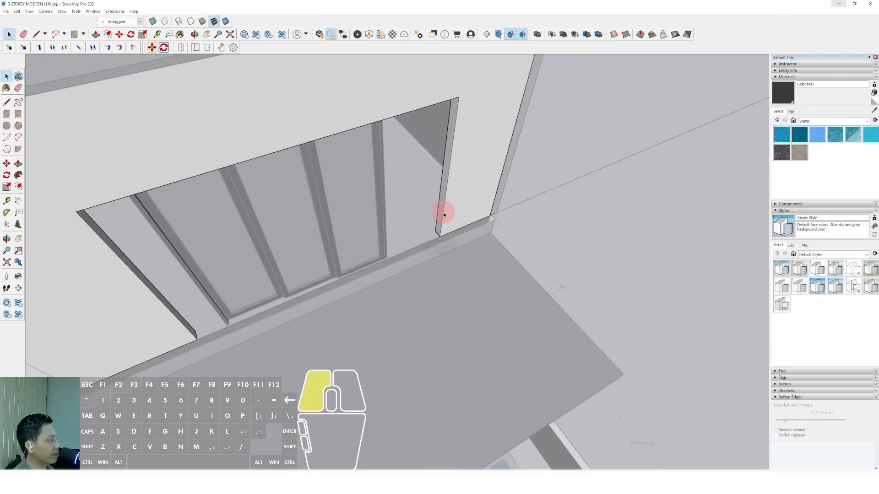
{"action": "triple_click", "coordinate": [443, 213]}
{"action": "scroll", "coordinate": [441, 212], "scroll_direction": "up", "scroll_amount": 2}
{"action": "key", "text": "v"}
{"action": "left_click", "coordinate": [439, 208]}
{"action": "left_click", "coordinate": [373, 219]}
{"action": "key", "text": "space"}
{"action": "scroll", "coordinate": [388, 222], "scroll_direction": "down", "scroll_amount": 1}
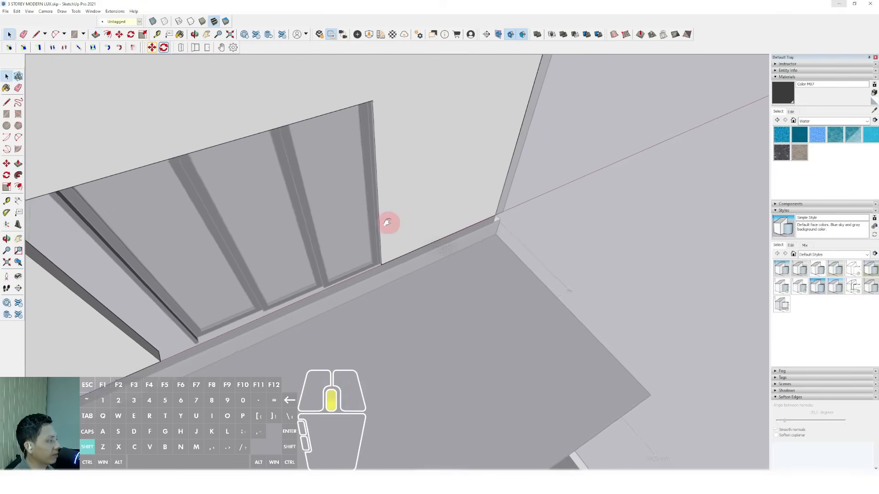
- Pull the opposite jamb of the large room's opening flush with the other side of the glass door frame
{"action": "middle_click_drag", "start_coordinate": [388, 221], "coordinate": [348, 229], "text": "shift"}
{"action": "middle_click_drag", "start_coordinate": [348, 228], "coordinate": [293, 231]}
{"action": "scroll", "coordinate": [122, 235], "scroll_direction": "up", "scroll_amount": 2}
{"action": "left_click", "coordinate": [121, 234]}
{"action": "key", "text": "v"}
{"action": "left_click", "coordinate": [124, 215]}
{"action": "left_click", "coordinate": [135, 210]}
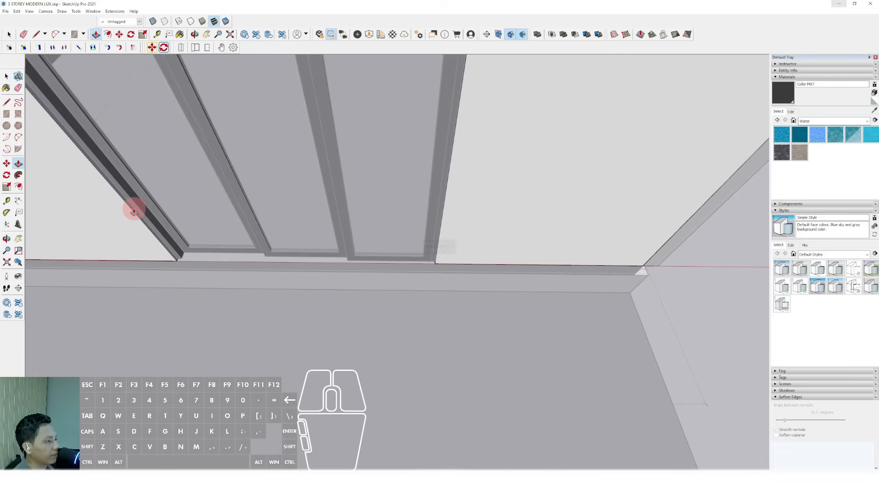
{"action": "key", "text": "space"}
{"action": "scroll", "coordinate": [407, 223], "scroll_direction": "down", "scroll_amount": 3}
{"action": "scroll", "coordinate": [624, 207], "scroll_direction": "down", "scroll_amount": 5}
- Copy the large room's glass door along the pool-side wall into the opening at the far end
{"action": "middle_click_drag", "start_coordinate": [625, 208], "coordinate": [307, 234]}
{"action": "scroll", "coordinate": [484, 220], "scroll_direction": "up", "scroll_amount": 5}
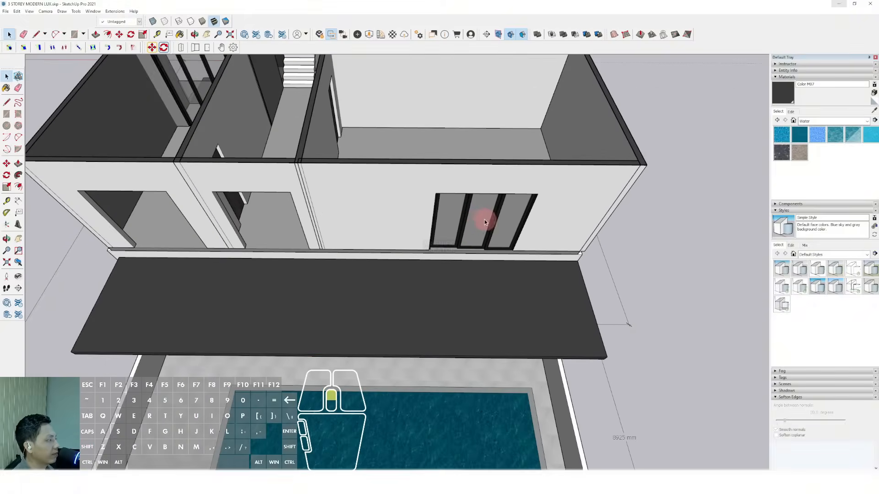
{"action": "left_click", "coordinate": [475, 226]}
{"action": "scroll", "coordinate": [480, 234], "scroll_direction": "up", "scroll_amount": 4}
{"action": "key", "text": "m"}
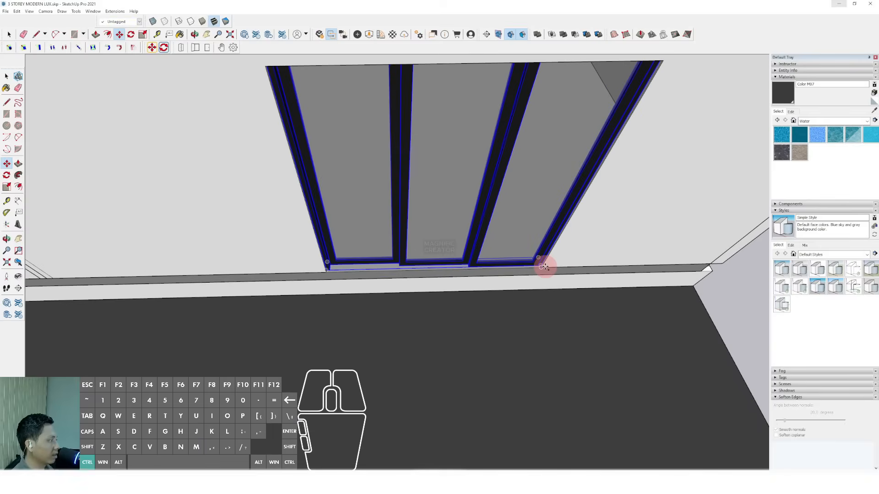
{"action": "scroll", "coordinate": [547, 263], "scroll_direction": "up", "scroll_amount": 3}
{"action": "scroll", "coordinate": [531, 267], "scroll_direction": "down", "scroll_amount": 4}
{"action": "middle_click_drag", "start_coordinate": [363, 267], "coordinate": [610, 248], "text": "shift"}
{"action": "middle_click_drag", "start_coordinate": [318, 253], "coordinate": [378, 252], "text": "shift"}
{"action": "scroll", "coordinate": [378, 252], "scroll_direction": "up", "scroll_amount": 2}
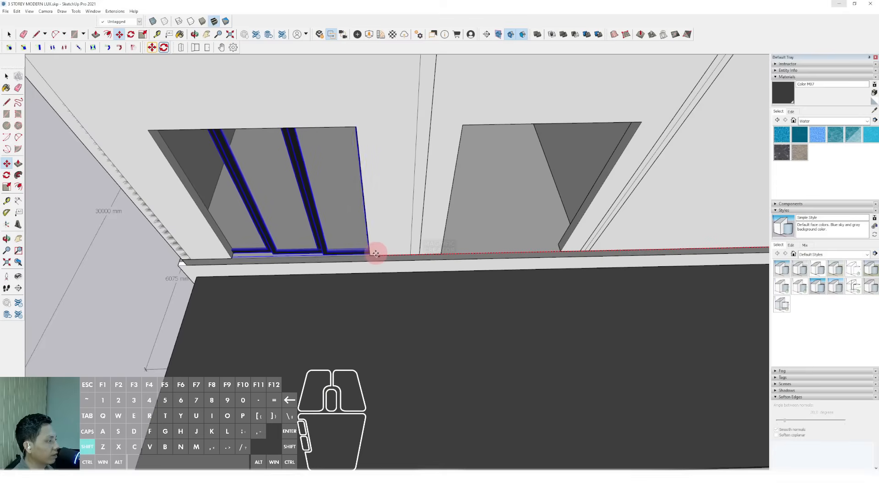
{"action": "left_click", "coordinate": [377, 253]}
{"action": "key", "text": "space"}
- Open the wall group and pull the far-end opening's corner-side jamb flush with the glass door frame
{"action": "scroll", "coordinate": [196, 219], "scroll_direction": "up", "scroll_amount": 2}
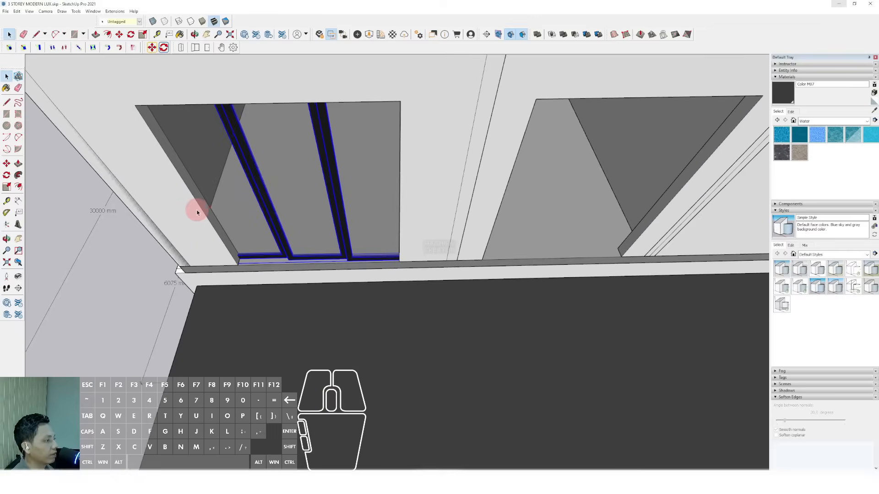
{"action": "triple_click", "coordinate": [200, 212]}
{"action": "scroll", "coordinate": [200, 212], "scroll_direction": "up", "scroll_amount": 2}
{"action": "key", "text": "p"}
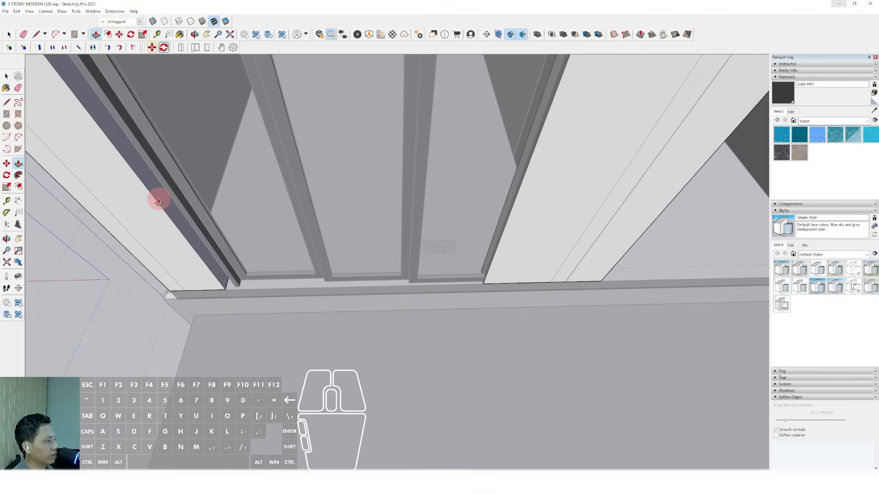
{"action": "key", "text": "space"}
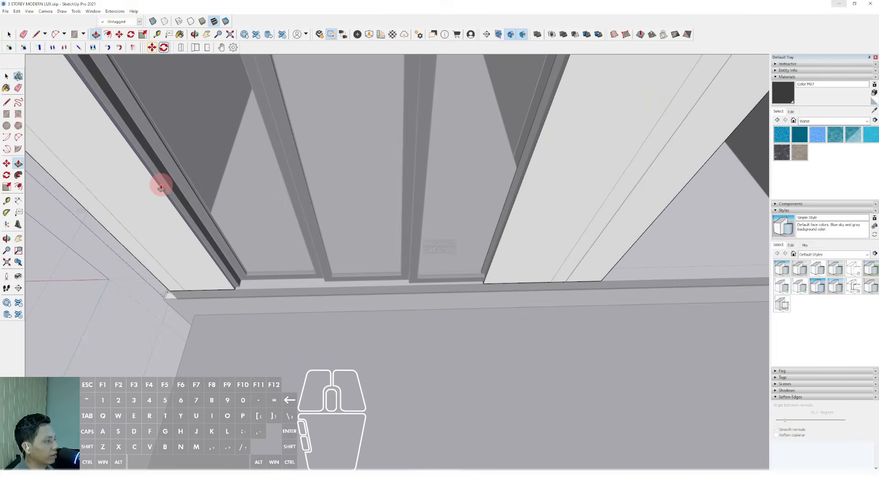
- Pull the far-end opening's corridor-side jamb flush with the door frame and close the wall group
{"action": "scroll", "coordinate": [510, 231], "scroll_direction": "up", "scroll_amount": 5}
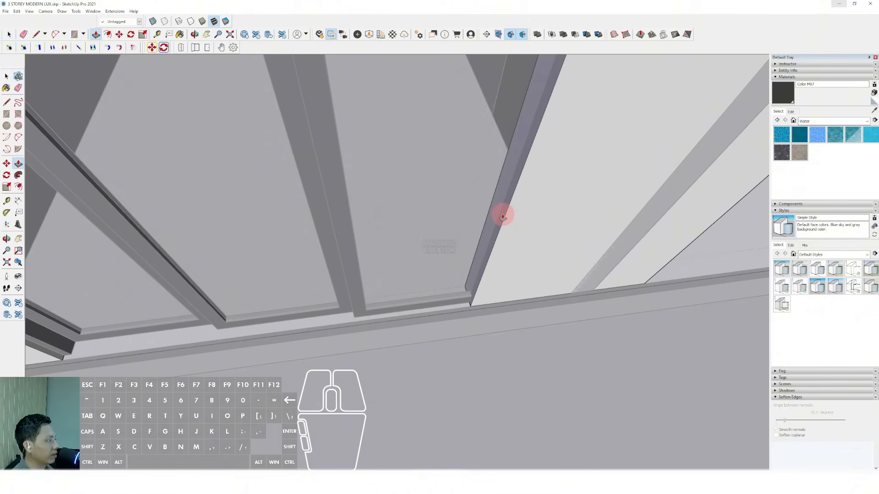
{"action": "left_click", "coordinate": [502, 215]}
{"action": "left_click", "coordinate": [553, 170]}
{"action": "key", "text": "space"}
{"action": "scroll", "coordinate": [496, 233], "scroll_direction": "down", "scroll_amount": 2}
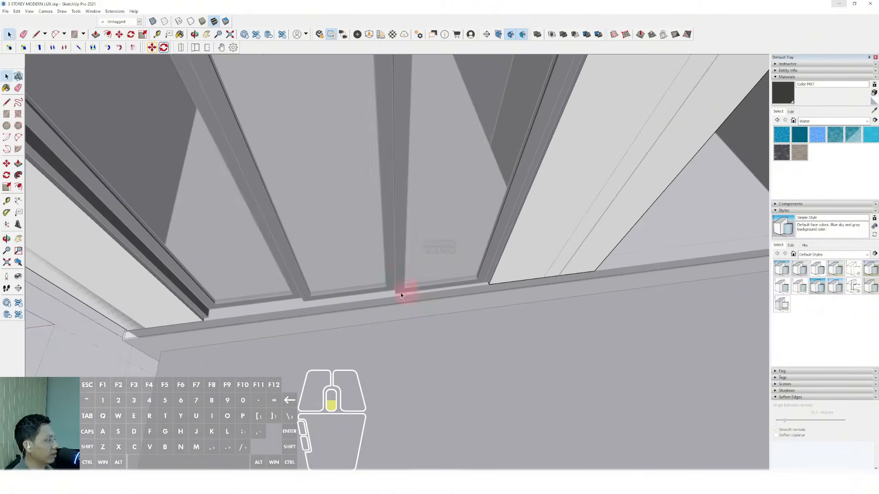
{"action": "scroll", "coordinate": [401, 294], "scroll_direction": "down", "scroll_amount": 5}
{"action": "left_click", "coordinate": [126, 200]}
- Draw a rectangle filling the corridor's middle opening in the pool-side wall
{"action": "scroll", "coordinate": [472, 293], "scroll_direction": "down", "scroll_amount": 3}
{"action": "middle_click_drag", "start_coordinate": [476, 306], "coordinate": [448, 220]}
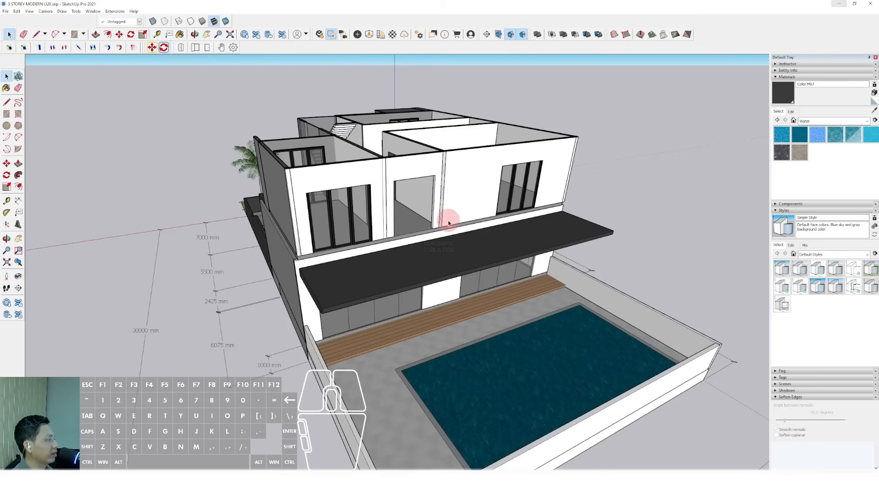
{"action": "scroll", "coordinate": [385, 212], "scroll_direction": "up", "scroll_amount": 5}
{"action": "scroll", "coordinate": [349, 258], "scroll_direction": "up", "scroll_amount": 2}
{"action": "middle_click_drag", "start_coordinate": [353, 216], "coordinate": [352, 257]}
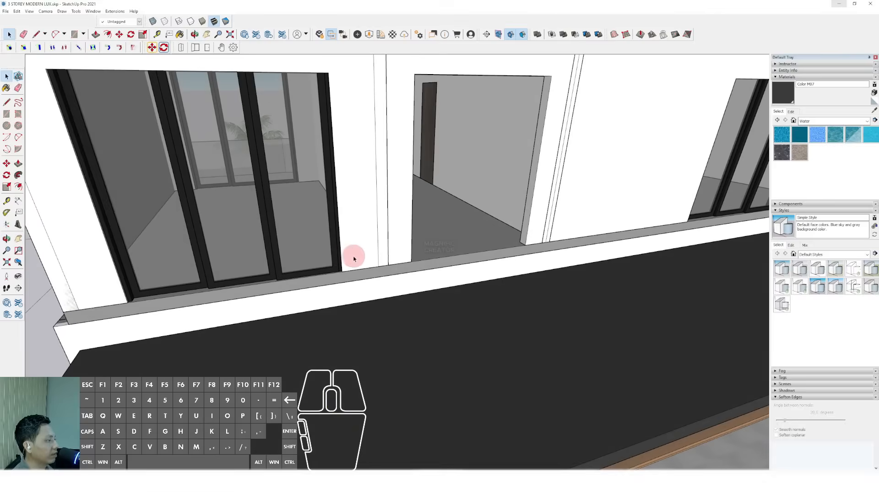
{"action": "scroll", "coordinate": [329, 257], "scroll_direction": "up", "scroll_amount": 2}
{"action": "scroll", "coordinate": [350, 274], "scroll_direction": "down", "scroll_amount": 4}
{"action": "scroll", "coordinate": [364, 268], "scroll_direction": "down", "scroll_amount": 3}
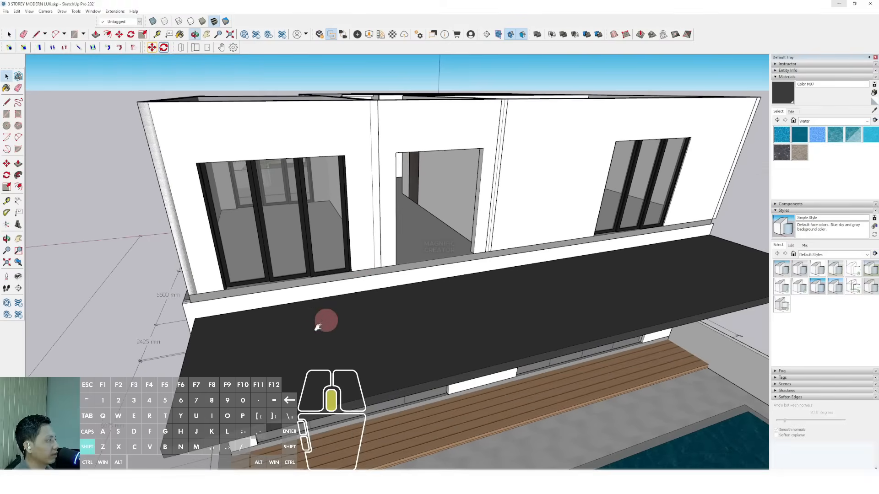
{"action": "middle_click_drag", "start_coordinate": [325, 320], "coordinate": [322, 260]}
{"action": "scroll", "coordinate": [435, 272], "scroll_direction": "up", "scroll_amount": 5}
{"action": "key", "text": "r"}
{"action": "left_click", "coordinate": [430, 285]}
{"action": "scroll", "coordinate": [430, 285], "scroll_direction": "down", "scroll_amount": 2}
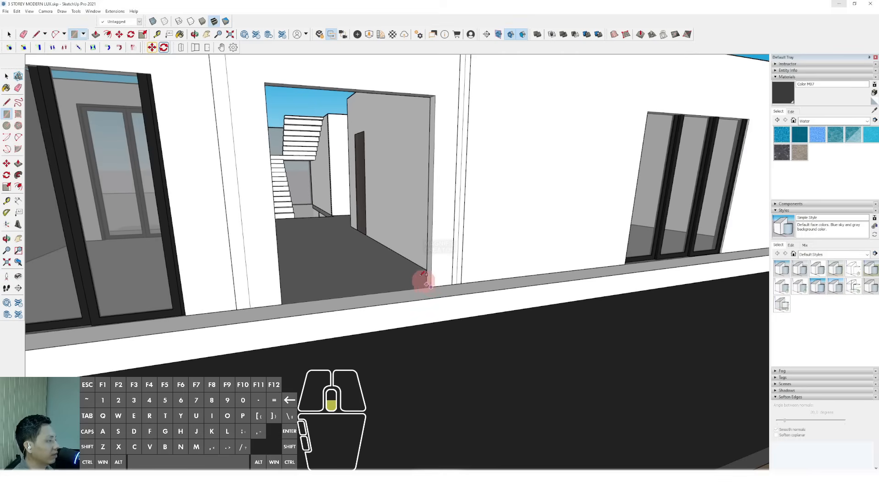
{"action": "scroll", "coordinate": [428, 283], "scroll_direction": "up", "scroll_amount": 2}
{"action": "left_click", "coordinate": [301, 127]}
- Group the rectangle in the corridor opening and paint it with Translucent Glass Gray sampled from the neighbouring glass door
{"action": "key", "text": "space"}
{"action": "left_click", "coordinate": [340, 178]}
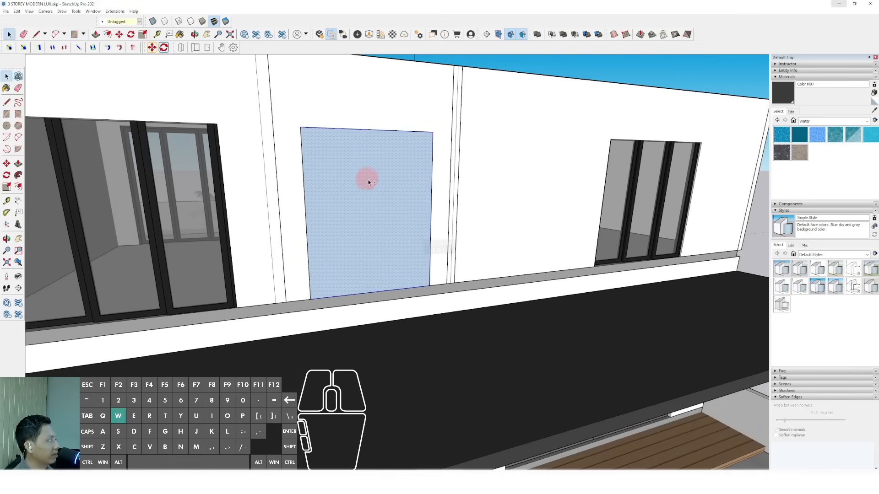
{"action": "key", "text": "w"}
{"action": "scroll", "coordinate": [376, 184], "scroll_direction": "down", "scroll_amount": 2}
{"action": "left_click", "coordinate": [243, 185]}
{"action": "left_click", "coordinate": [380, 196]}
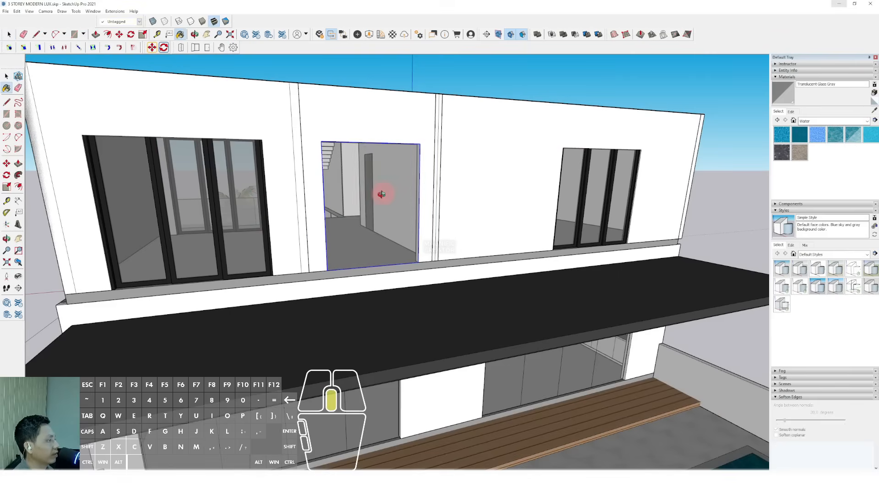
- Open the glass panel group, copy its vertical side edge to the panel's middle to split it, and close the group
{"action": "middle_click_drag", "start_coordinate": [380, 196], "coordinate": [376, 244]}
{"action": "key", "text": "space"}
{"action": "scroll", "coordinate": [375, 243], "scroll_direction": "up", "scroll_amount": 2}
{"action": "triple_click", "coordinate": [375, 243]}
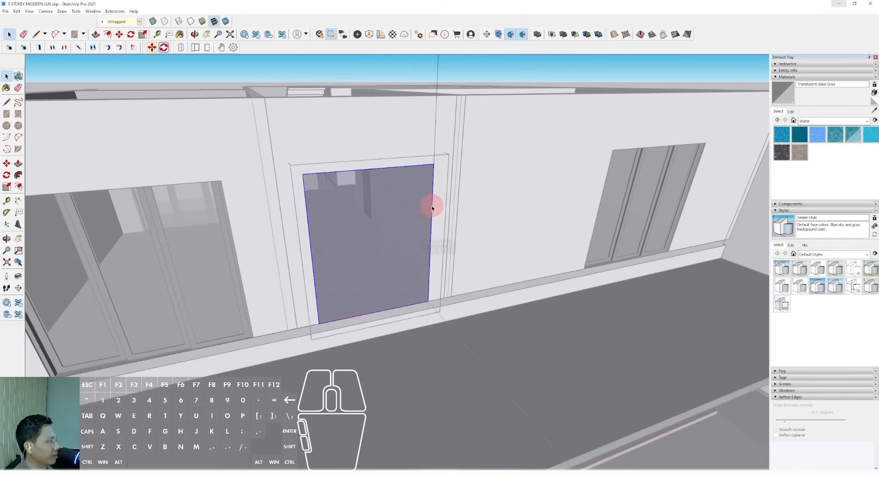
{"action": "mouse_move", "coordinate": [430, 202]}
{"action": "middle_mouse_down"}
{"action": "mouse_move", "coordinate": [426, 230]}
{"action": "mouse_move", "coordinate": [431, 212]}
{"action": "middle_mouse_up"}
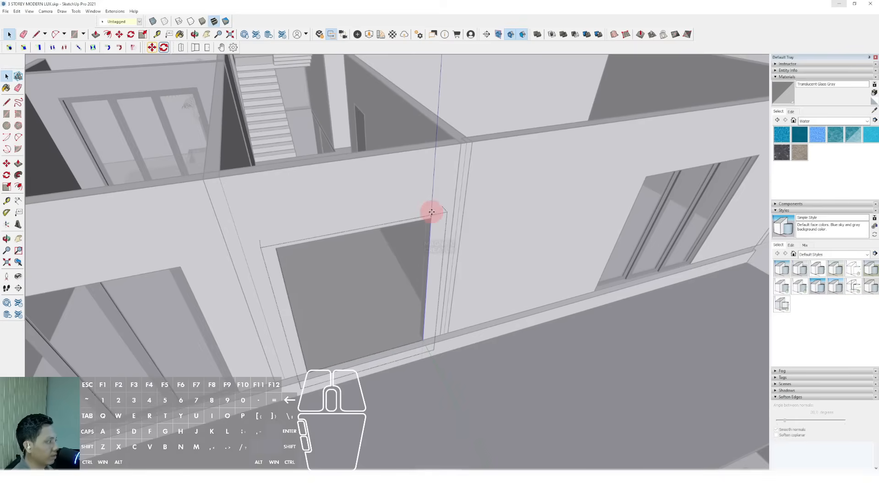
{"action": "left_click", "coordinate": [358, 232]}
{"action": "key", "text": "space"}
{"action": "scroll", "coordinate": [358, 238], "scroll_direction": "down", "scroll_amount": 4}
{"action": "left_click", "coordinate": [701, 153]}
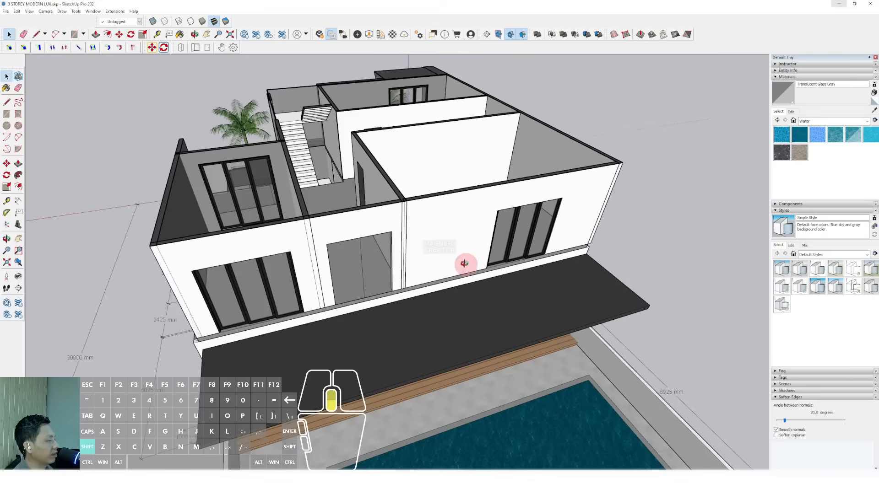
- Open the wall group containing the corridor opening and pull its glass door opening's head flush with the top of the door frame
{"action": "middle_click_drag", "start_coordinate": [465, 263], "coordinate": [414, 236]}
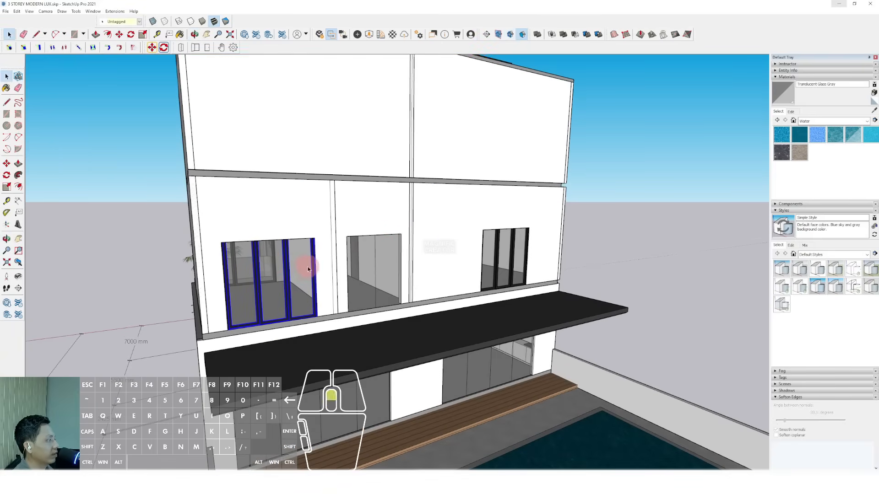
{"action": "middle_click_drag", "start_coordinate": [308, 267], "coordinate": [321, 220]}
{"action": "double_click", "coordinate": [308, 191]}
{"action": "double_click", "coordinate": [308, 192]}
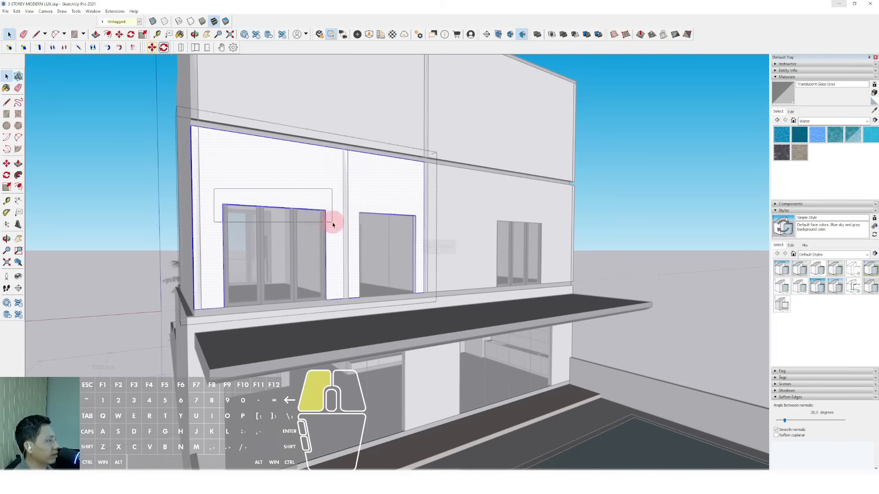
{"action": "left_click_drag", "start_coordinate": [332, 224], "coordinate": [333, 224]}
{"action": "key", "text": "p"}
{"action": "scroll", "coordinate": [326, 184], "scroll_direction": "up", "scroll_amount": 5}
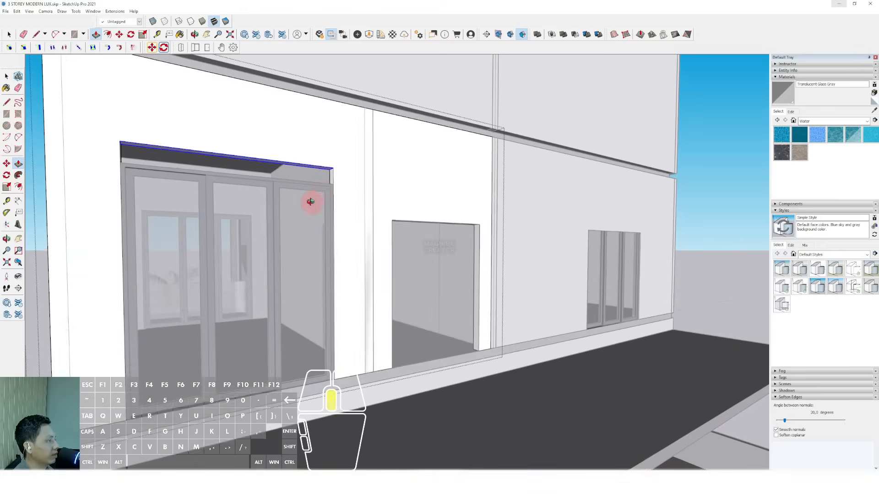
{"action": "left_click", "coordinate": [346, 160]}
{"action": "left_click", "coordinate": [349, 176]}
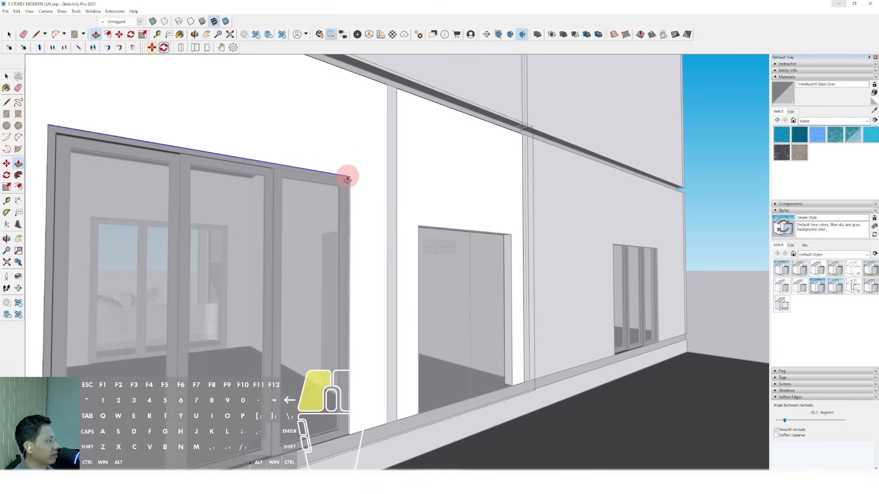
{"action": "key", "text": "space"}
- Open the adjoining wall group and pull its door opening's head level with the top of the other glass door
{"action": "scroll", "coordinate": [476, 245], "scroll_direction": "down", "scroll_amount": 2}
{"action": "middle_click_drag", "start_coordinate": [477, 245], "coordinate": [427, 232]}
{"action": "left_click", "coordinate": [410, 222]}
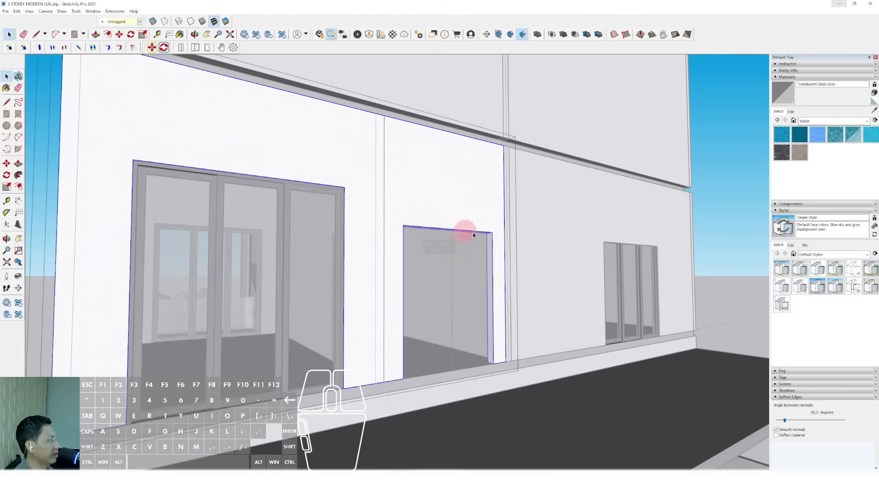
{"action": "left_click", "coordinate": [594, 233]}
{"action": "left_click_drag", "start_coordinate": [672, 261], "coordinate": [671, 260]}
{"action": "key", "text": "p"}
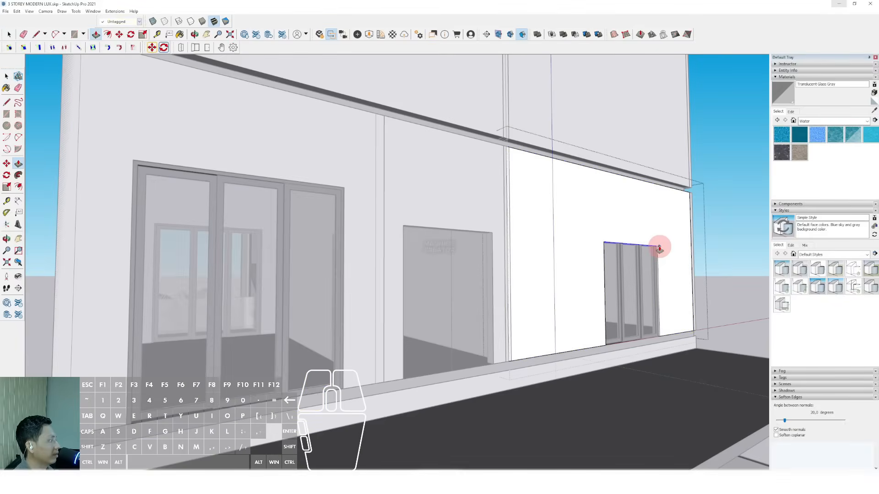
{"action": "left_click_drag", "start_coordinate": [332, 197], "coordinate": [344, 189]}
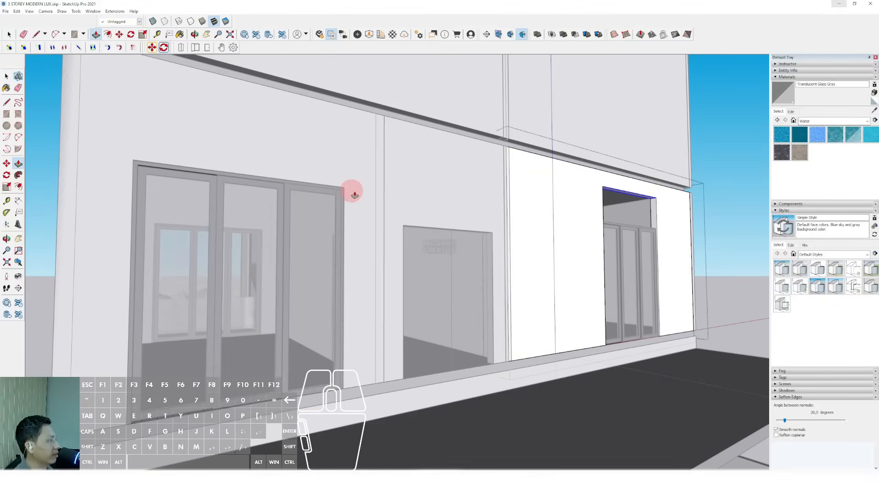
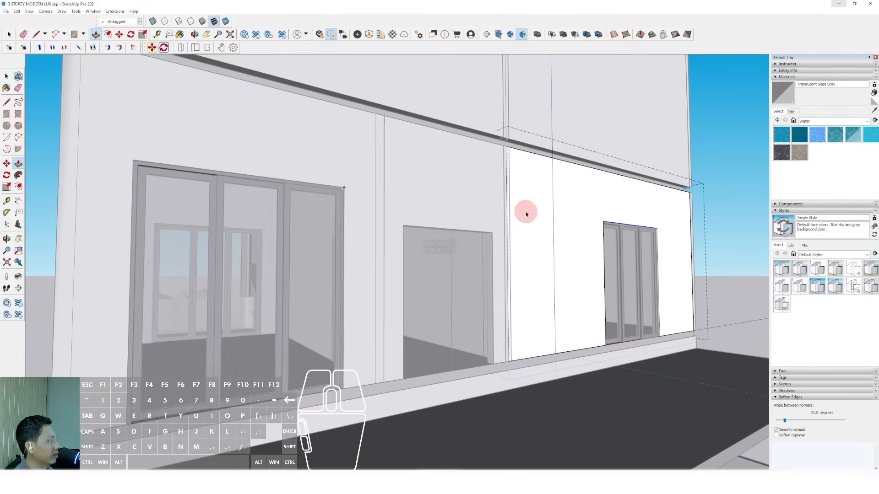
- Reopen the corridor's wall group and pull the corridor opening's head up level with the neighbouring glass door's top
{"action": "middle_click_drag", "start_coordinate": [316, 232], "coordinate": [641, 202]}
{"action": "left_click", "coordinate": [359, 271]}
{"action": "middle_click_drag", "start_coordinate": [272, 277], "coordinate": [398, 296]}
{"action": "scroll", "coordinate": [378, 289], "scroll_direction": "down", "scroll_amount": 1}
{"action": "double_click", "coordinate": [311, 252]}
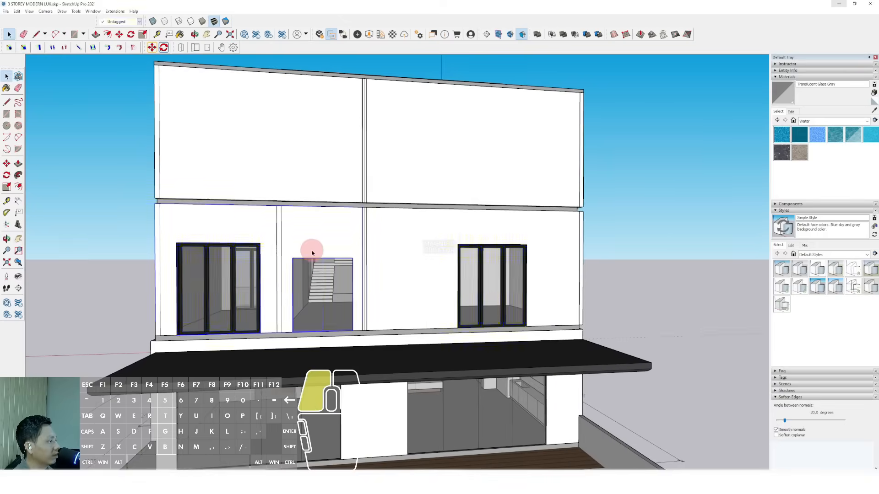
{"action": "double_click", "coordinate": [302, 250]}
{"action": "left_click_drag", "start_coordinate": [278, 243], "coordinate": [335, 264]}
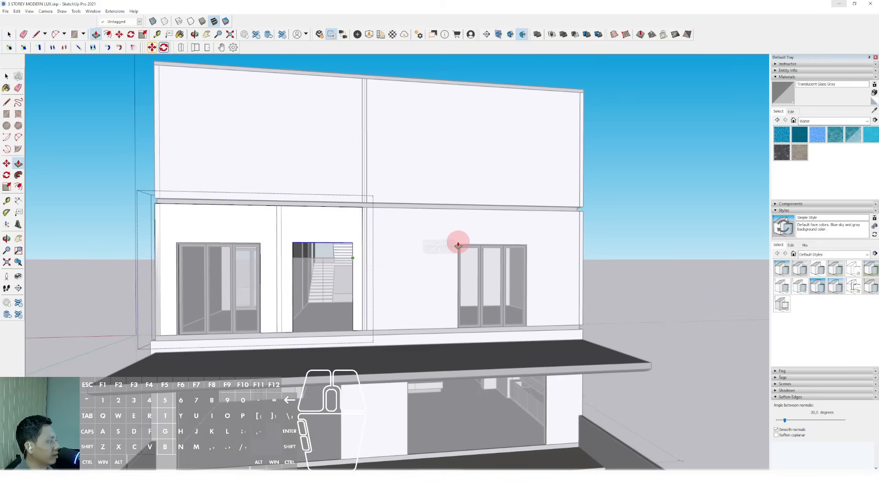
{"action": "scroll", "coordinate": [366, 237], "scroll_direction": "up", "scroll_amount": 3}
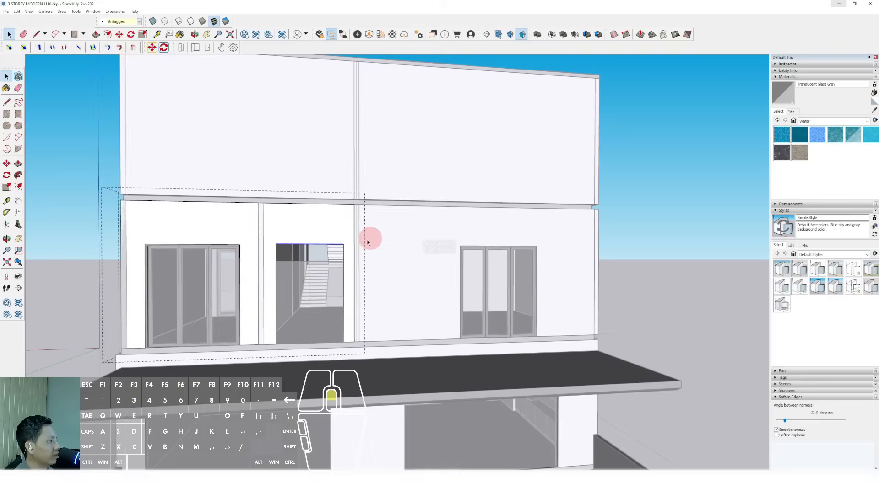
{"action": "key", "text": "space"}
{"action": "key", "text": "p"}
{"action": "left_click", "coordinate": [443, 230]}
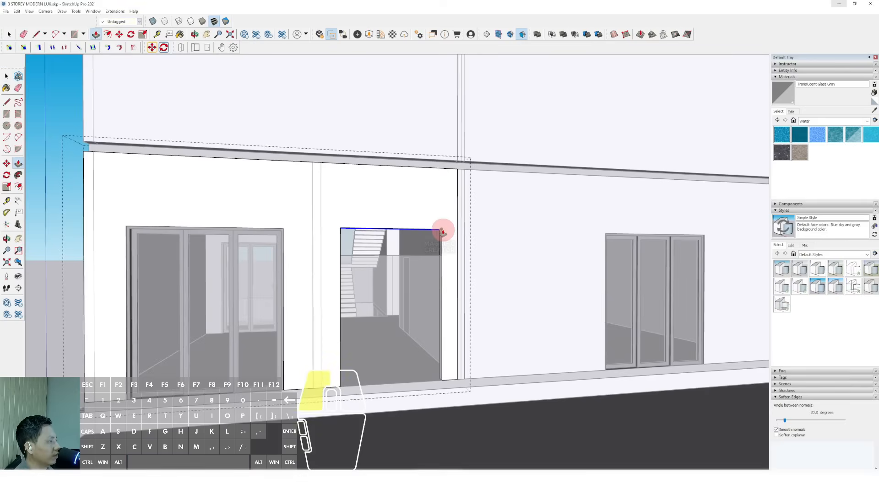
{"action": "left_click", "coordinate": [283, 229]}
{"action": "scroll", "coordinate": [410, 264], "scroll_direction": "down", "scroll_amount": 3}
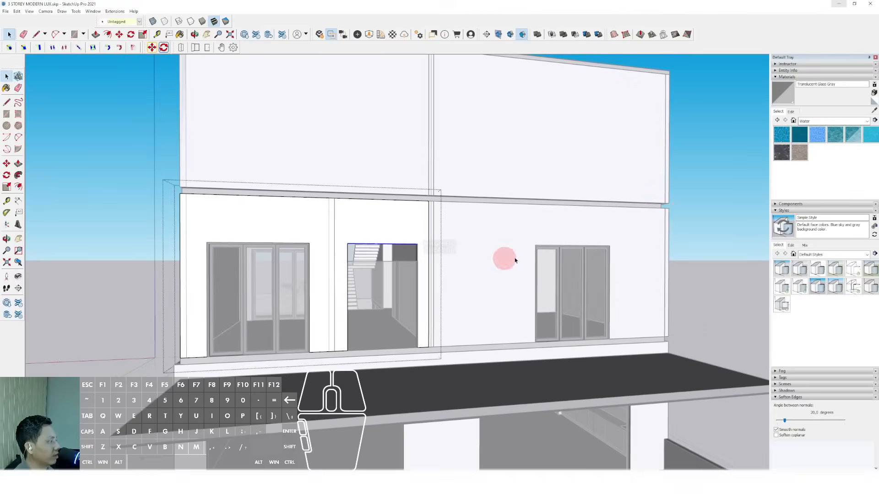
- Close the wall group and scale the corridor's glass panel upward to fill the raised opening
{"action": "key", "text": "space"}
{"action": "scroll", "coordinate": [384, 281], "scroll_direction": "up", "scroll_amount": 2}
{"action": "key", "text": "s"}
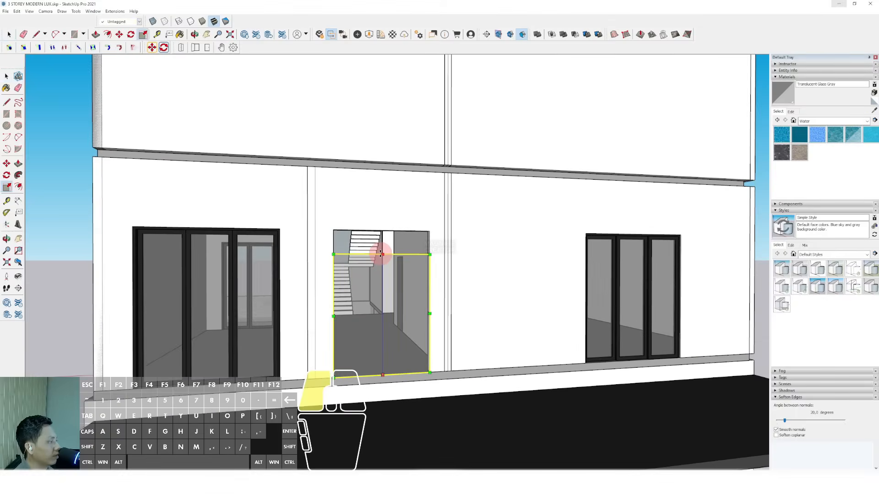
{"action": "scroll", "coordinate": [429, 232], "scroll_direction": "down", "scroll_amount": 3}
{"action": "key", "text": "space"}
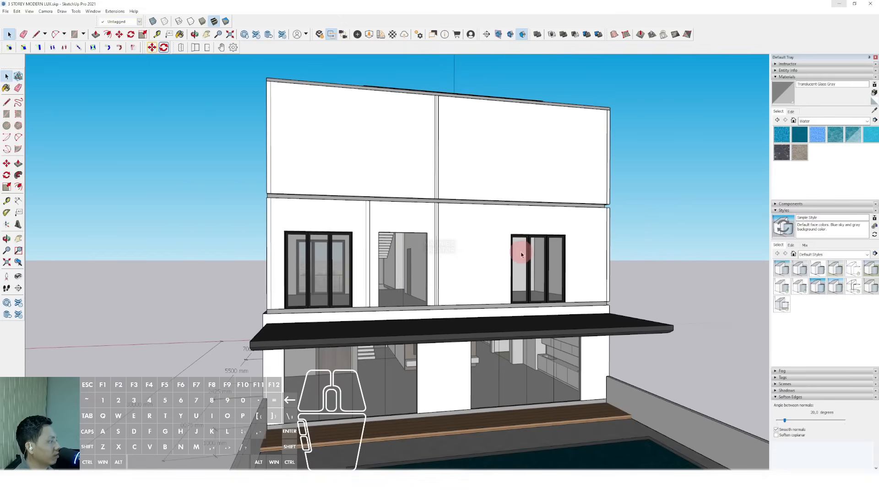
- Select the two glass doors and the corridor glass panel and copy them vertically up to the top storey
{"action": "left_click", "coordinate": [537, 263]}
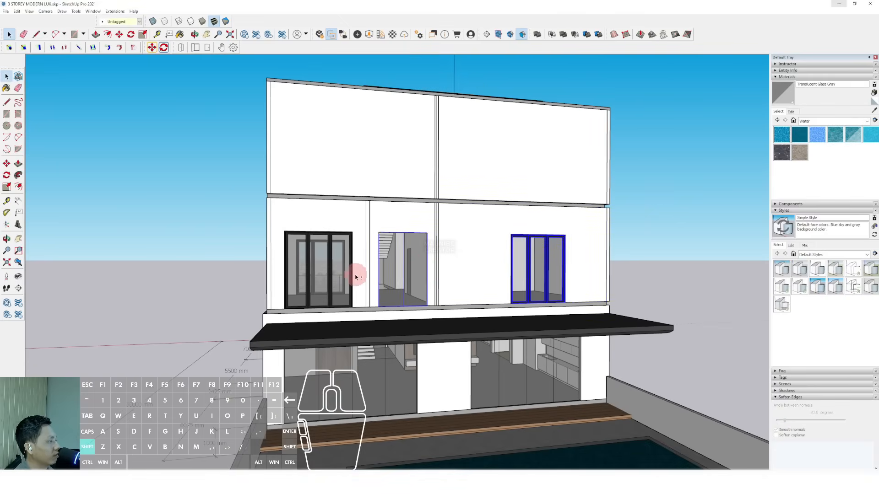
{"action": "scroll", "coordinate": [531, 295], "scroll_direction": "up", "scroll_amount": 6}
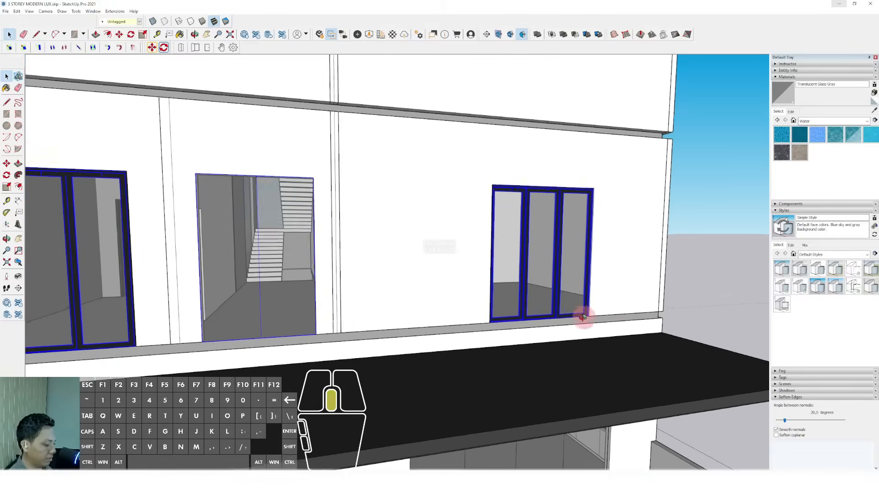
{"action": "key", "text": "m"}
{"action": "left_click", "coordinate": [603, 317]}
{"action": "scroll", "coordinate": [604, 291], "scroll_direction": "down", "scroll_amount": 3}
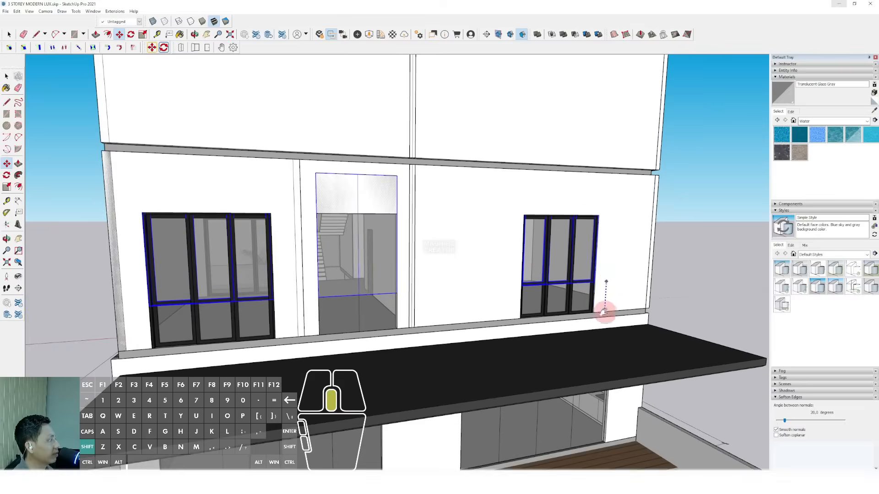
{"action": "middle_click_drag", "start_coordinate": [608, 310], "coordinate": [609, 341], "text": "shift"}
{"action": "left_click", "coordinate": [616, 198], "text": "shift"}
- Cut oversized rectangular openings through both top-storey pool-side walls around the two copied glass doors
{"action": "scroll", "coordinate": [533, 164], "scroll_direction": "down", "scroll_amount": 5}
{"action": "middle_click_drag", "start_coordinate": [534, 165], "coordinate": [538, 204]}
{"action": "scroll", "coordinate": [488, 215], "scroll_direction": "down", "scroll_amount": 3}
{"action": "middle_click_drag", "start_coordinate": [488, 215], "coordinate": [424, 277]}
{"action": "scroll", "coordinate": [481, 224], "scroll_direction": "up", "scroll_amount": 3}
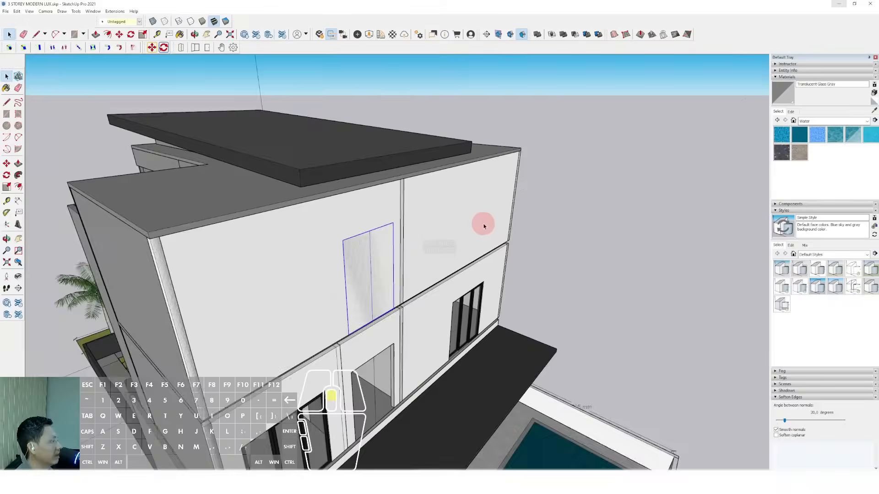
{"action": "scroll", "coordinate": [480, 224], "scroll_direction": "down", "scroll_amount": 3}
{"action": "mouse_move", "coordinate": [480, 224]}
{"action": "middle_mouse_down"}
{"action": "mouse_move", "coordinate": [435, 261]}
{"action": "mouse_move", "coordinate": [476, 235]}
{"action": "middle_mouse_up"}
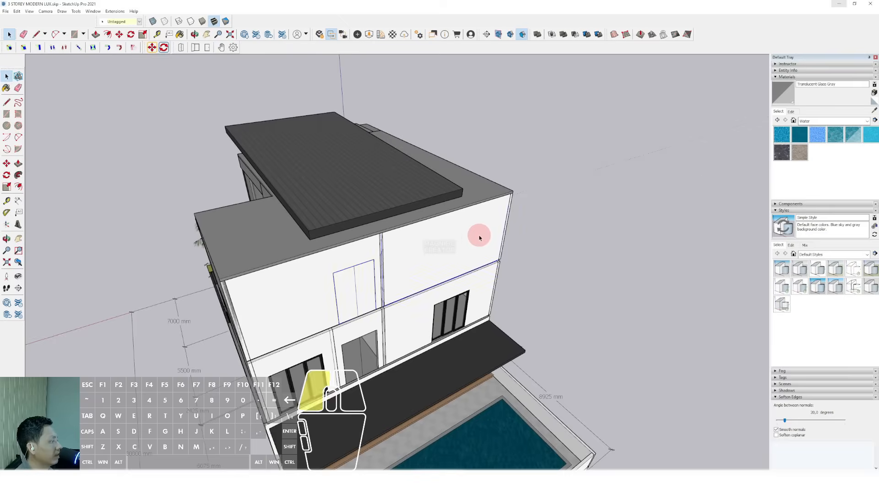
{"action": "scroll", "coordinate": [438, 245], "scroll_direction": "up", "scroll_amount": 3}
{"action": "key", "text": "r"}
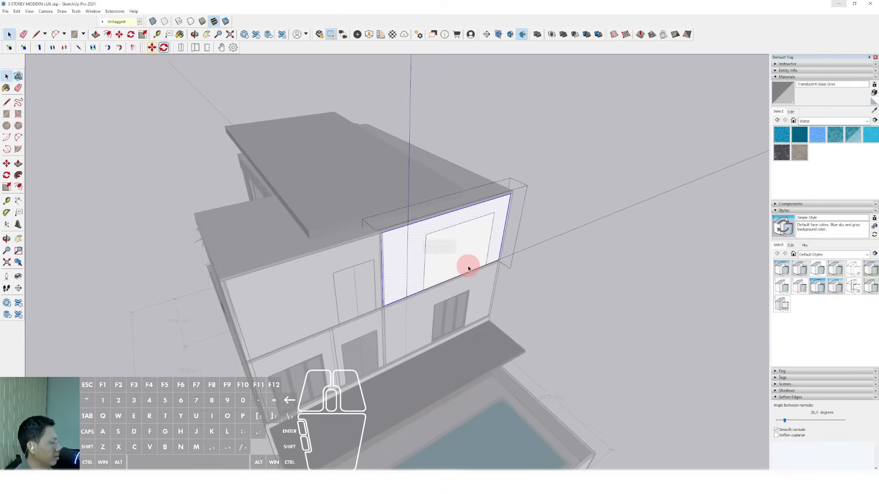
{"action": "key", "text": "comma"}
{"action": "left_click_drag", "start_coordinate": [444, 257], "coordinate": [580, 202]}
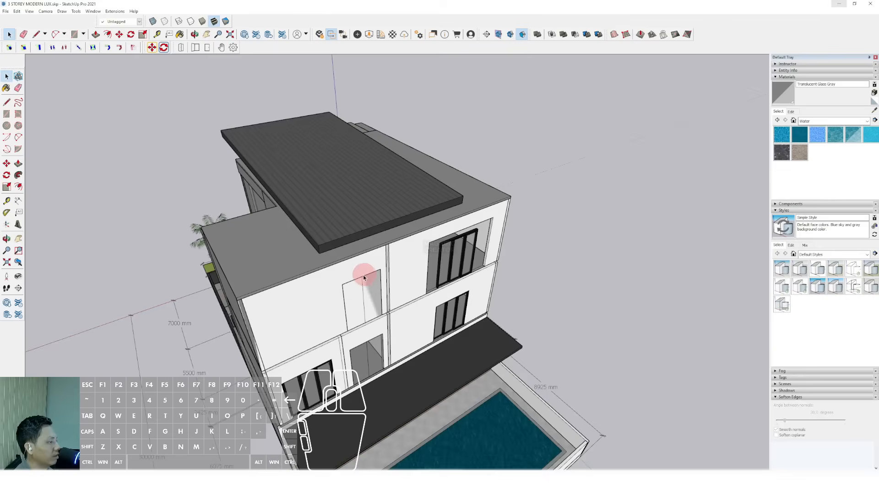
{"action": "double_click", "coordinate": [275, 298]}
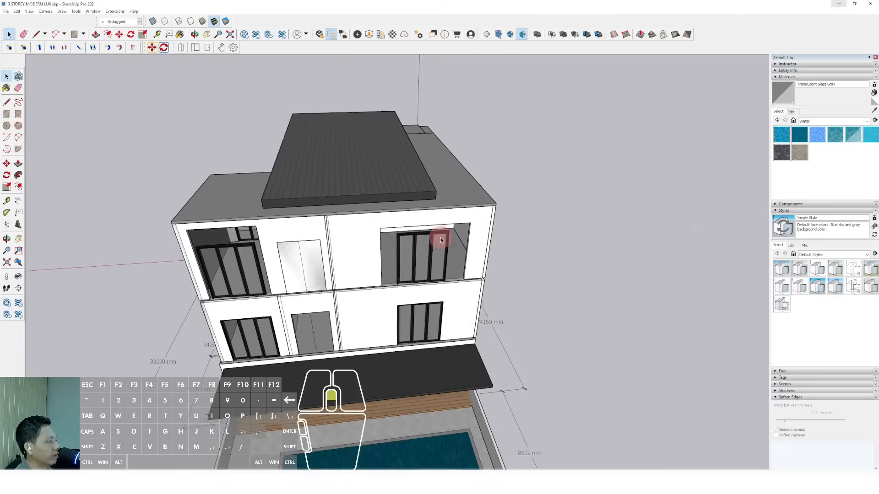
- In the top-storey wall without the corridor panel, pull both jambs of the new opening flush with the glass door frame
{"action": "scroll", "coordinate": [411, 286], "scroll_direction": "up", "scroll_amount": 5}
{"action": "scroll", "coordinate": [249, 280], "scroll_direction": "up", "scroll_amount": 8}
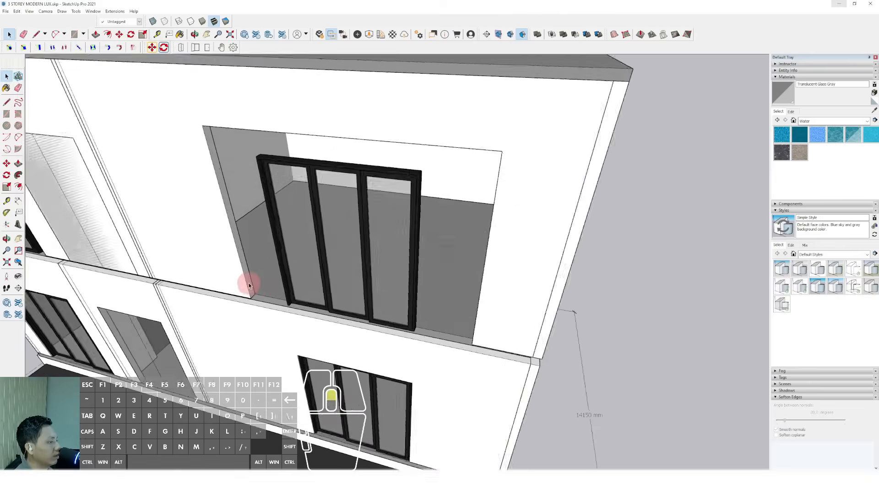
{"action": "scroll", "coordinate": [248, 274], "scroll_direction": "up", "scroll_amount": 2}
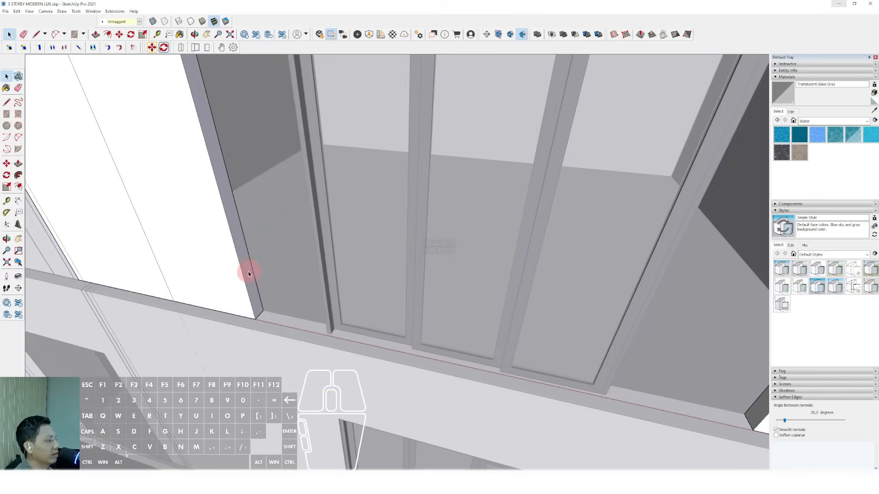
{"action": "scroll", "coordinate": [310, 248], "scroll_direction": "down", "scroll_amount": 2}
{"action": "key", "text": "space"}
{"action": "scroll", "coordinate": [695, 386], "scroll_direction": "down", "scroll_amount": 2}
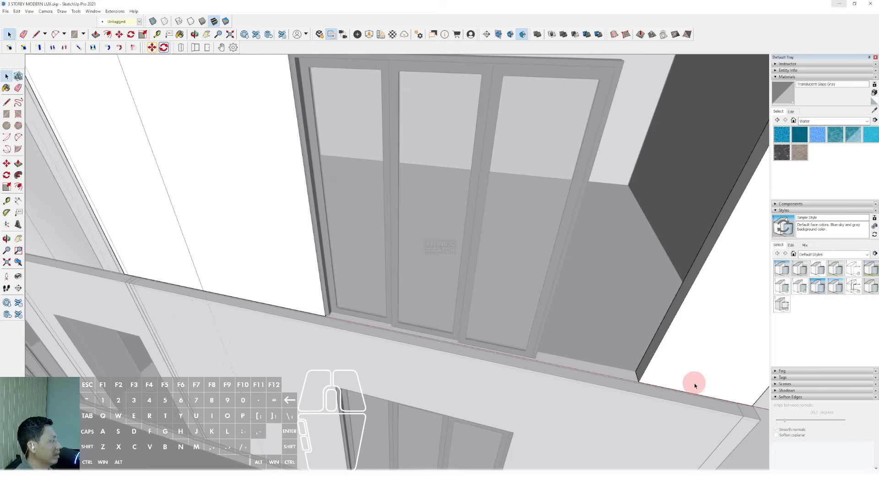
{"action": "key", "text": "v"}
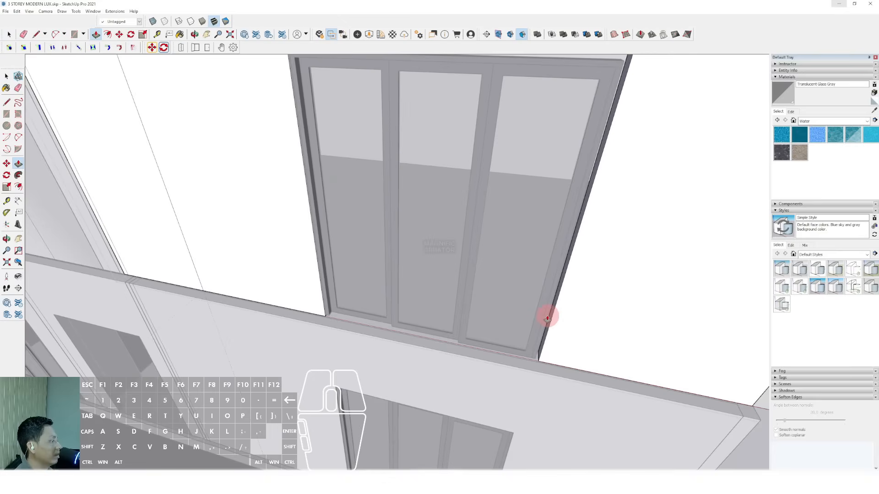
{"action": "scroll", "coordinate": [543, 340], "scroll_direction": "up", "scroll_amount": 2}
{"action": "left_click_drag", "start_coordinate": [543, 335], "coordinate": [543, 331]}
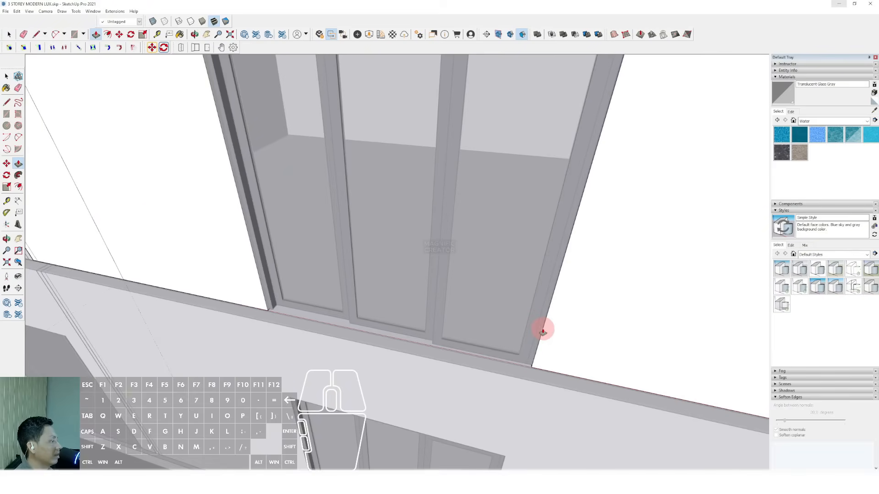
{"action": "key", "text": "space"}
- Lower the same opening's head flush with the top of the glass door frame
{"action": "scroll", "coordinate": [543, 332], "scroll_direction": "down", "scroll_amount": 3}
{"action": "middle_click_drag", "start_coordinate": [517, 327], "coordinate": [459, 267]}
{"action": "scroll", "coordinate": [343, 253], "scroll_direction": "up", "scroll_amount": 2}
{"action": "middle_click_drag", "start_coordinate": [343, 253], "coordinate": [333, 149]}
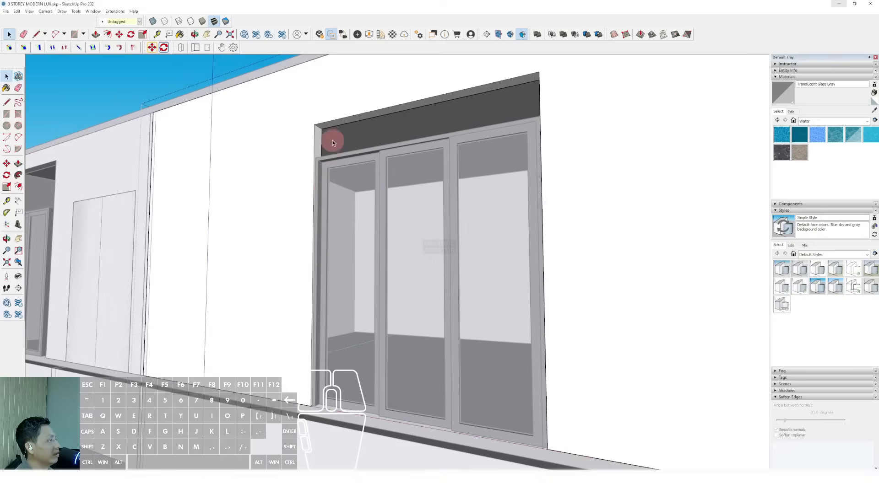
{"action": "scroll", "coordinate": [330, 133], "scroll_direction": "up", "scroll_amount": 2}
{"action": "left_click_drag", "start_coordinate": [333, 125], "coordinate": [346, 161]}
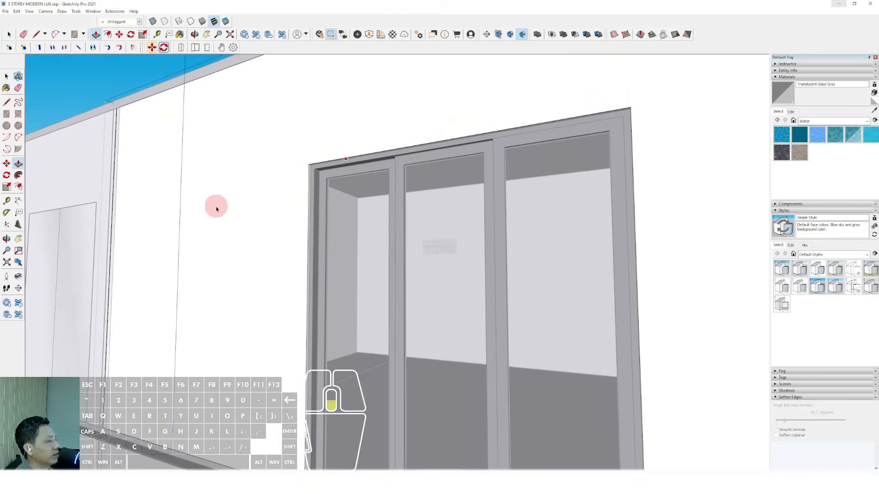
{"action": "scroll", "coordinate": [216, 207], "scroll_direction": "down", "scroll_amount": 3}
{"action": "key", "text": "space"}
- In the wall beside the top-storey corridor panel, pull both jambs of the other new opening flush with its glass door frame
{"action": "middle_click_drag", "start_coordinate": [217, 207], "coordinate": [442, 182]}
{"action": "scroll", "coordinate": [158, 181], "scroll_direction": "up", "scroll_amount": 5}
{"action": "triple_click", "coordinate": [126, 162]}
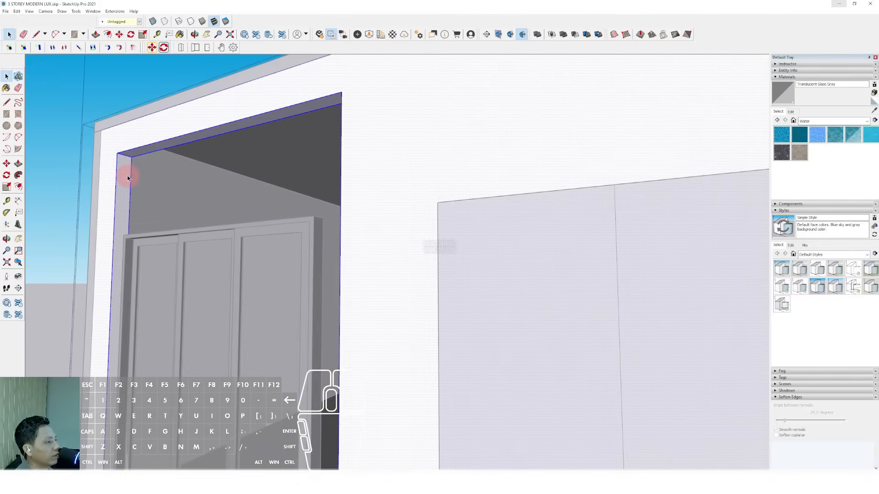
{"action": "key", "text": "v"}
{"action": "double_click", "coordinate": [125, 239]}
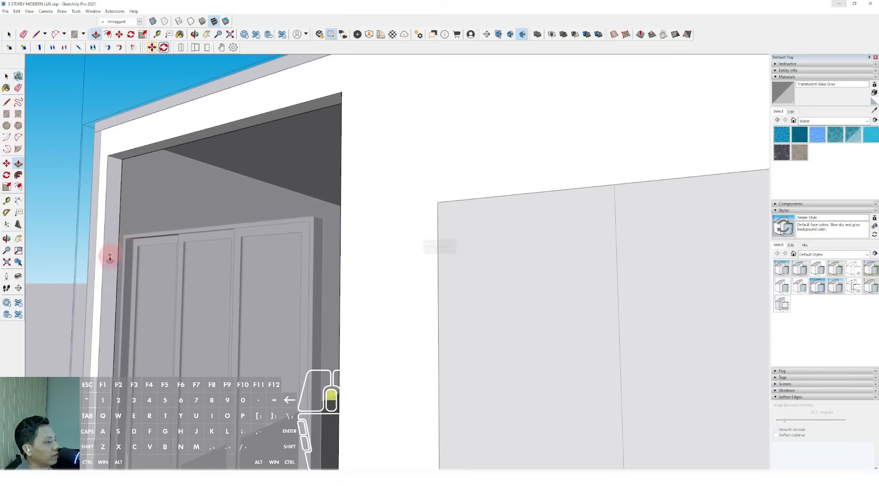
{"action": "scroll", "coordinate": [110, 257], "scroll_direction": "down", "scroll_amount": 5}
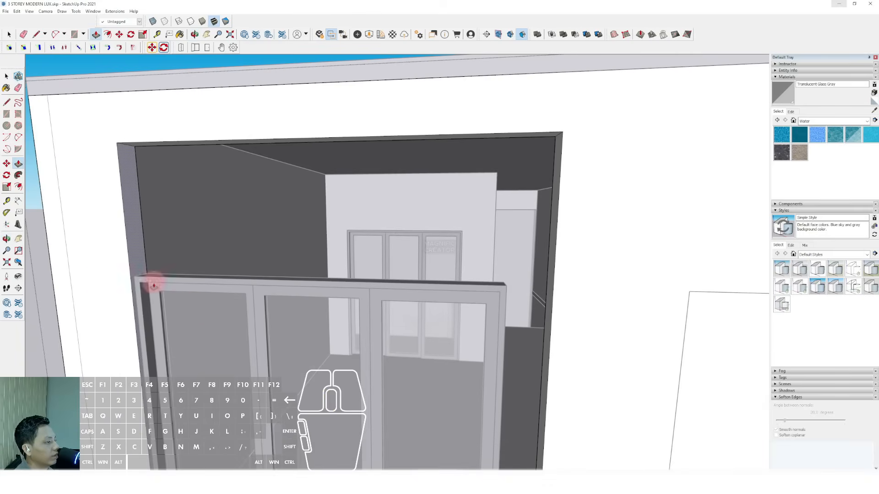
{"action": "middle_click_drag", "start_coordinate": [154, 285], "coordinate": [541, 275]}
{"action": "key", "text": "space"}
{"action": "left_click_drag", "start_coordinate": [526, 271], "coordinate": [511, 275]}
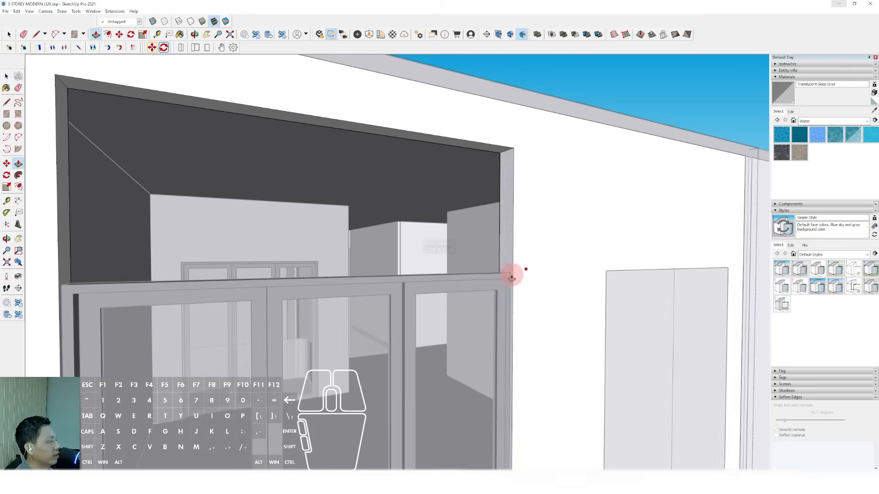
- Lower the head of the opening beside the top-storey corridor panel flush with the top of its glass door frame
{"action": "middle_click_drag", "start_coordinate": [511, 276], "coordinate": [483, 142]}
{"action": "key", "text": "v"}
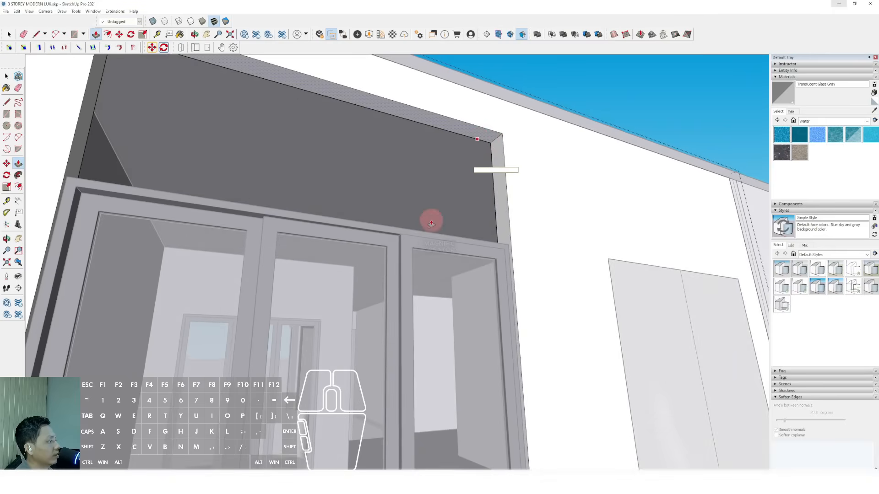
{"action": "scroll", "coordinate": [431, 222], "scroll_direction": "down", "scroll_amount": 3}
- Draw a rectangle matching the corridor glass panel on the top-storey wall and push it through to cut the opening
{"action": "middle_click_drag", "start_coordinate": [418, 229], "coordinate": [402, 143]}
{"action": "key", "text": "r"}
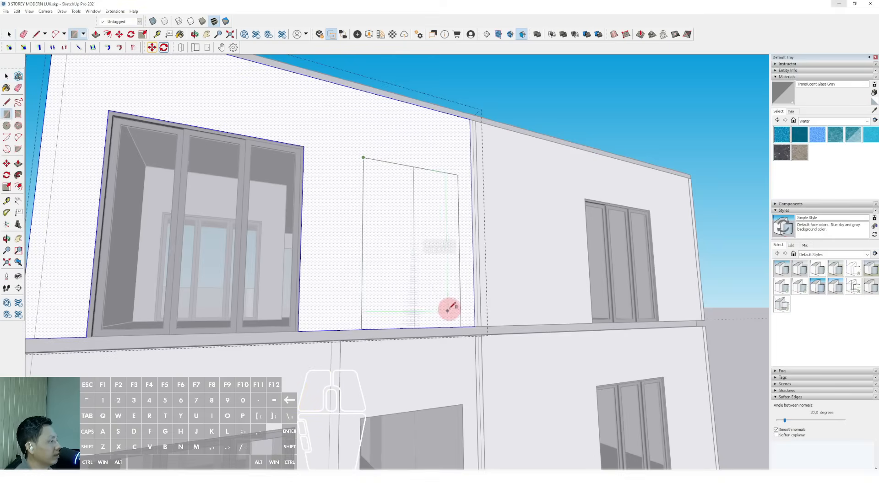
{"action": "left_click", "coordinate": [460, 326]}
{"action": "key", "text": "space"}
{"action": "middle_click_drag", "start_coordinate": [437, 308], "coordinate": [469, 305]}
{"action": "key", "text": "v"}
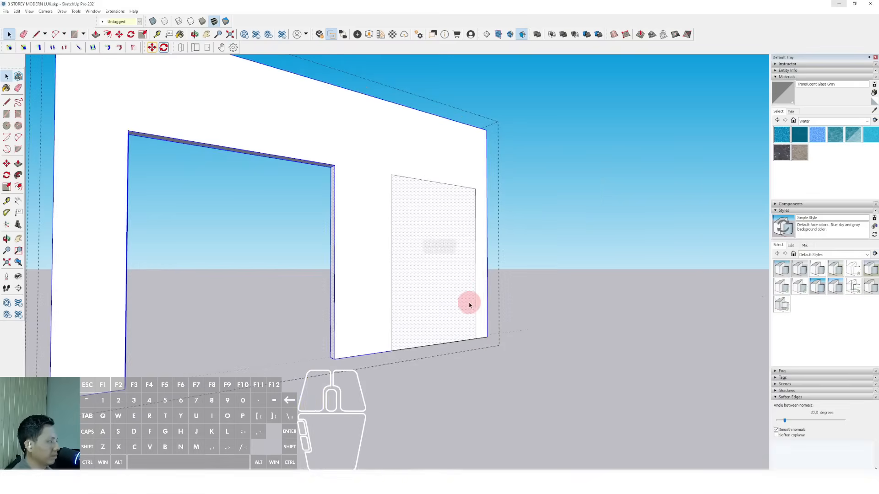
{"action": "left_click", "coordinate": [464, 262]}
{"action": "left_click", "coordinate": [416, 298]}
{"action": "key", "text": "space"}
{"action": "scroll", "coordinate": [416, 293], "scroll_direction": "down", "scroll_amount": 4}
{"action": "left_click", "coordinate": [511, 210]}
{"action": "scroll", "coordinate": [466, 219], "scroll_direction": "down", "scroll_amount": 4}
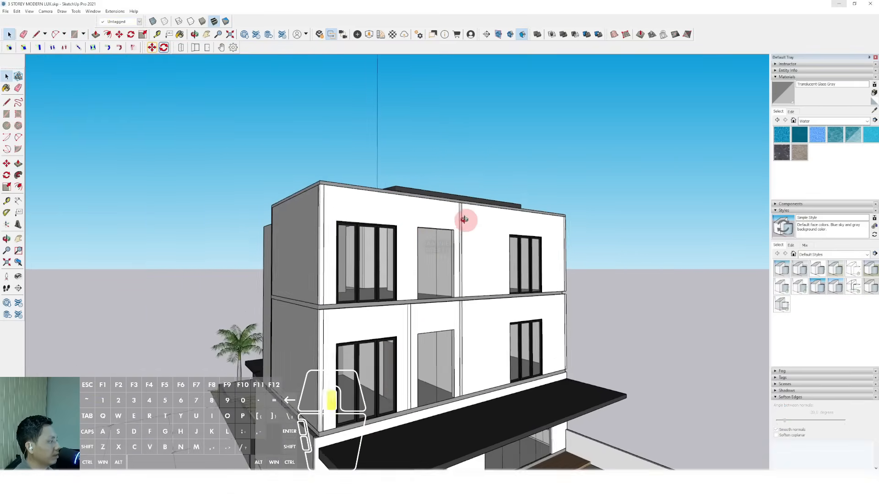
- Push the pool-side edge of the slab between the two upper storeys flush with the wall faces
{"action": "middle_click_drag", "start_coordinate": [466, 220], "coordinate": [431, 238]}
{"action": "middle_click_drag", "start_coordinate": [430, 238], "coordinate": [381, 203], "text": "shift"}
{"action": "scroll", "coordinate": [381, 269], "scroll_direction": "up", "scroll_amount": 8}
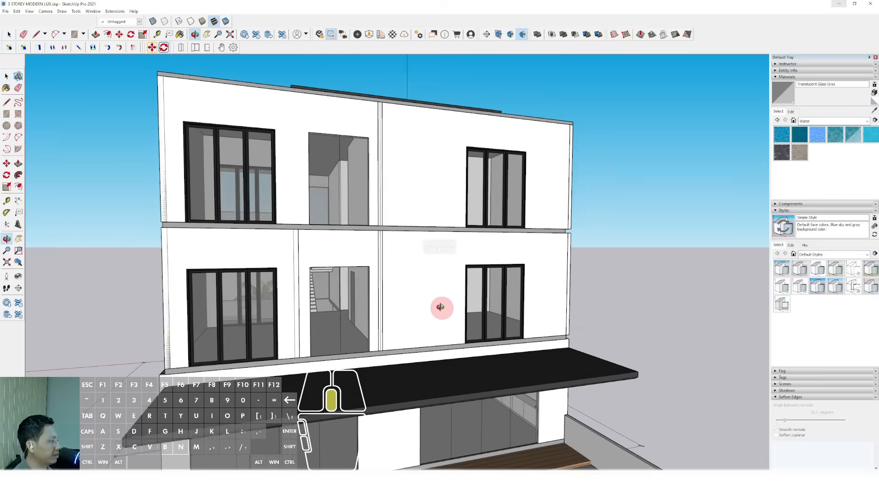
{"action": "scroll", "coordinate": [455, 257], "scroll_direction": "down", "scroll_amount": 3}
{"action": "scroll", "coordinate": [525, 216], "scroll_direction": "up", "scroll_amount": 6}
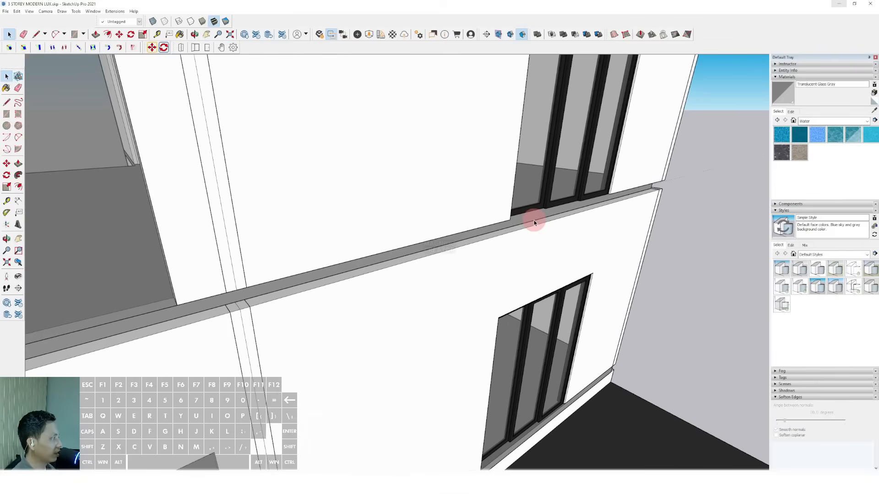
{"action": "double_click", "coordinate": [533, 218]}
{"action": "key", "text": "space"}
{"action": "key", "text": "Escape"}
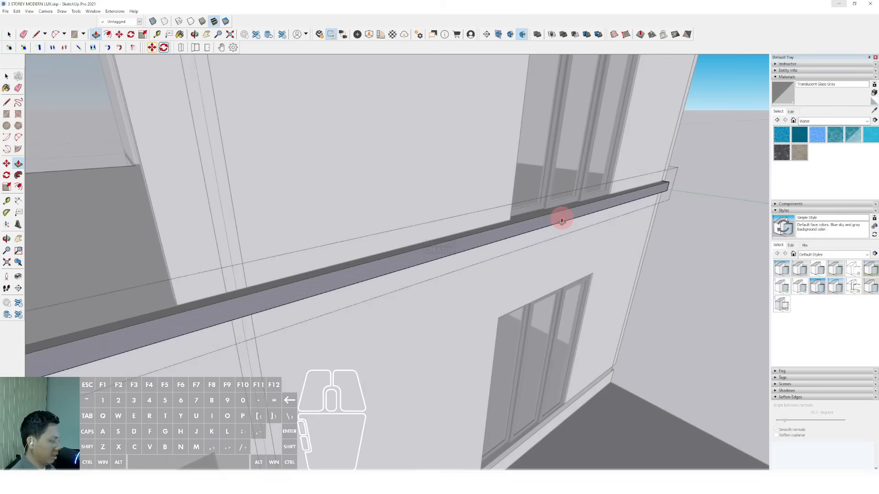
{"action": "scroll", "coordinate": [630, 178], "scroll_direction": "down", "scroll_amount": 6}
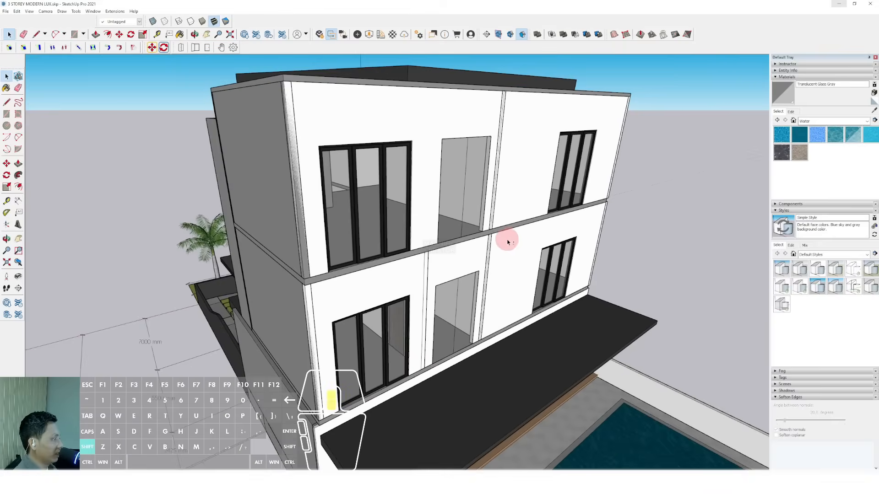
- Draw a rectangle spanning both upper storeys between the corridor openings and the far glass doors, and extrude it outward as a vertical feature panel
{"action": "scroll", "coordinate": [506, 239], "scroll_direction": "up", "scroll_amount": 5}
{"action": "scroll", "coordinate": [457, 349], "scroll_direction": "up", "scroll_amount": 2}
{"action": "key", "text": "r"}
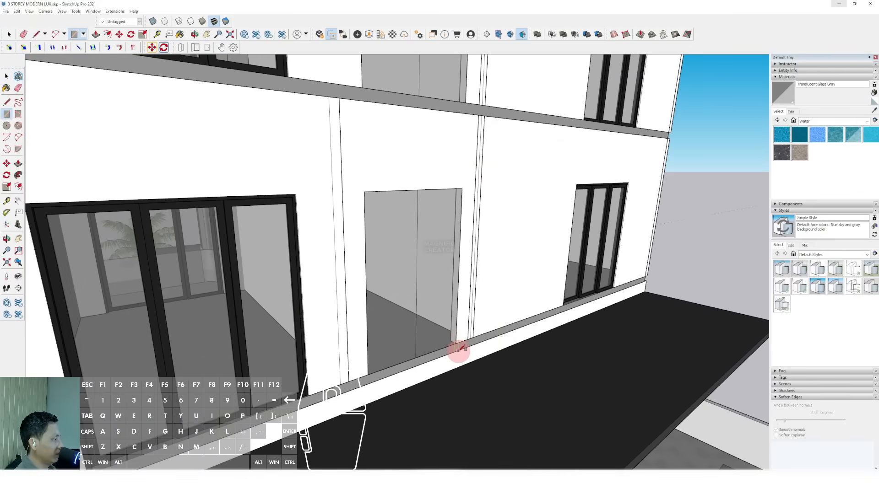
{"action": "left_click", "coordinate": [458, 350]}
{"action": "scroll", "coordinate": [502, 258], "scroll_direction": "down", "scroll_amount": 3}
{"action": "middle_click_drag", "start_coordinate": [495, 253], "coordinate": [462, 306], "text": "shift"}
{"action": "scroll", "coordinate": [537, 177], "scroll_direction": "down", "scroll_amount": 2}
{"action": "middle_click_drag", "start_coordinate": [536, 177], "coordinate": [535, 231], "text": "shift"}
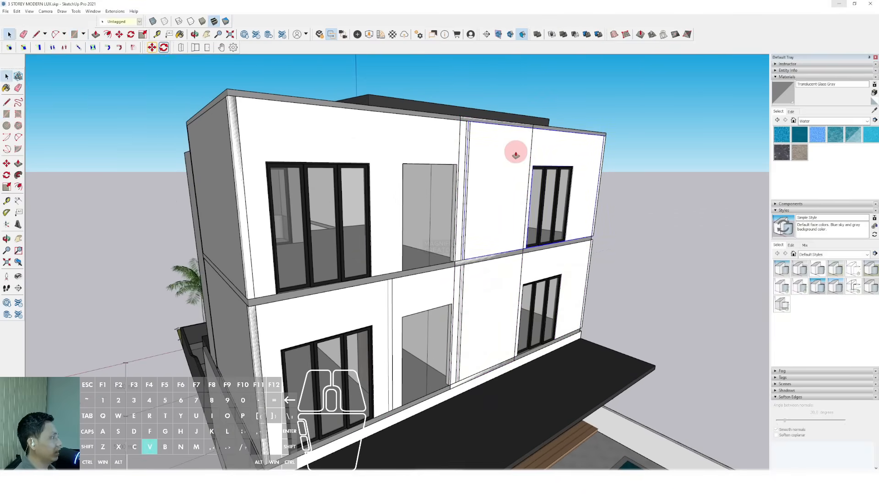
{"action": "key", "text": "v"}
{"action": "left_click", "coordinate": [516, 155]}
{"action": "scroll", "coordinate": [503, 183], "scroll_direction": "down", "scroll_amount": 3}
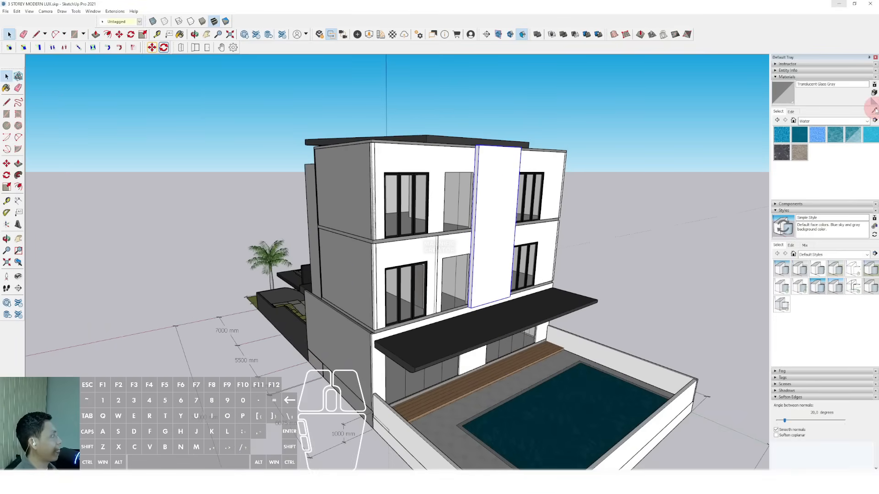
- Sample the wood slat material from the pool-side canopy's underside and apply it to the vertical feature panel
{"action": "key", "text": "b"}
{"action": "scroll", "coordinate": [424, 251], "scroll_direction": "up", "scroll_amount": 8}
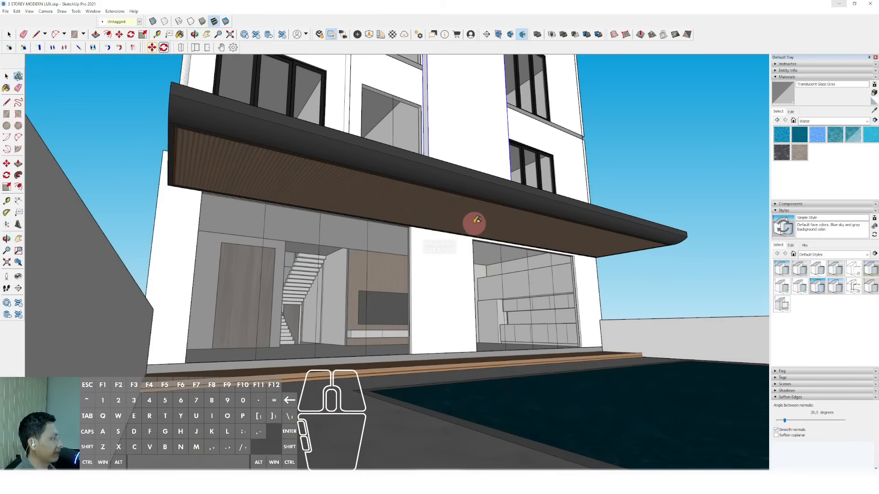
{"action": "left_click", "coordinate": [474, 223], "text": "alt"}
{"action": "middle_click_drag", "start_coordinate": [474, 223], "coordinate": [454, 263], "text": "shift"}
{"action": "left_click", "coordinate": [429, 142]}
{"action": "mouse_move", "coordinate": [430, 142]}
{"action": "middle_mouse_down", "text": "shift"}
{"action": "mouse_move", "coordinate": [420, 270]}
{"action": "mouse_move", "coordinate": [434, 322]}
{"action": "middle_mouse_up", "text": "shift"}
{"action": "scroll", "coordinate": [420, 276], "scroll_direction": "down", "scroll_amount": 2}
{"action": "key", "text": "space"}
{"action": "scroll", "coordinate": [430, 284], "scroll_direction": "down", "scroll_amount": 3}
{"action": "middle_click_drag", "start_coordinate": [430, 284], "coordinate": [430, 235], "text": "shift"}
{"action": "middle_click_drag", "start_coordinate": [367, 229], "coordinate": [330, 227]}
{"action": "scroll", "coordinate": [330, 228], "scroll_direction": "up", "scroll_amount": 4}
{"action": "middle_click_drag", "start_coordinate": [350, 281], "coordinate": [366, 280], "text": "shift"}
{"action": "middle_click_drag", "start_coordinate": [367, 281], "coordinate": [399, 298]}
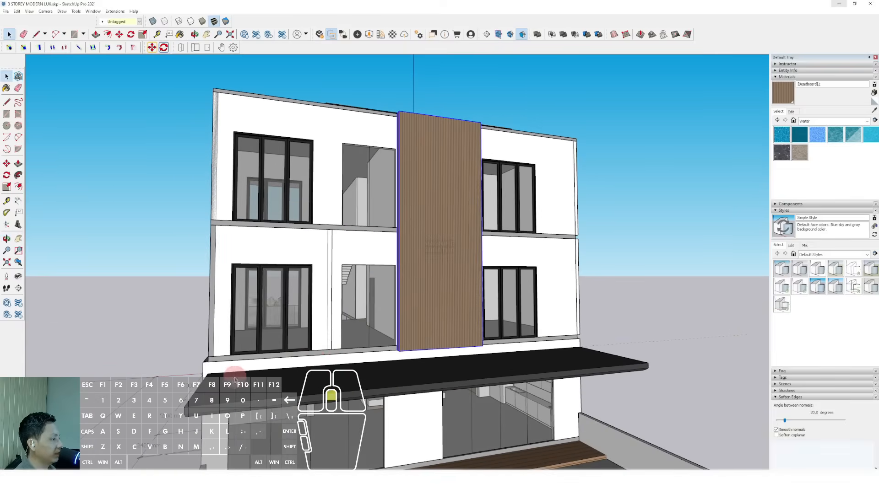
- Draw a rectangle below the larger second-storey glass door, extrude it outward into a balcony block and group it
{"action": "scroll", "coordinate": [235, 380], "scroll_direction": "up", "scroll_amount": 2}
{"action": "middle_click_drag", "start_coordinate": [235, 379], "coordinate": [386, 370]}
{"action": "scroll", "coordinate": [321, 376], "scroll_direction": "up", "scroll_amount": 1}
{"action": "left_click", "coordinate": [404, 374]}
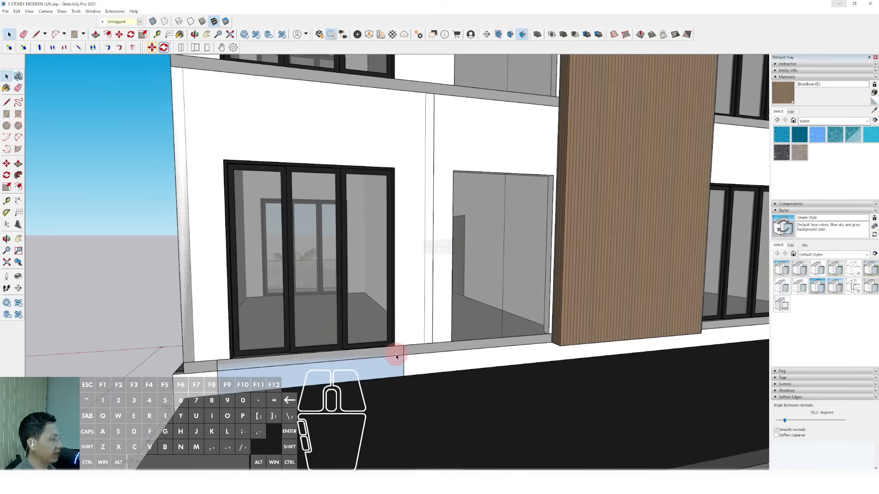
{"action": "key", "text": "p"}
{"action": "scroll", "coordinate": [398, 359], "scroll_direction": "down", "scroll_amount": 3}
{"action": "key", "text": "w"}
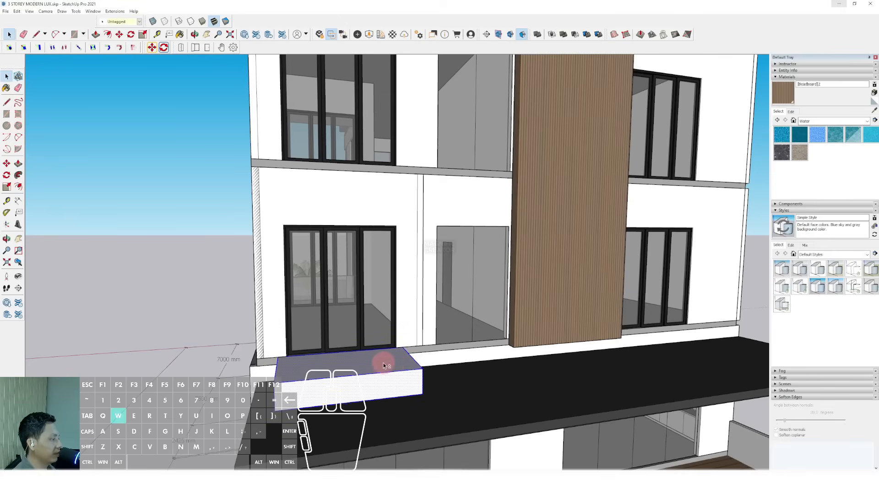
- Copy the balcony block horizontally to the foot of the second-storey glass door beyond the wood panel
{"action": "middle_click_drag", "start_coordinate": [383, 364], "coordinate": [332, 369]}
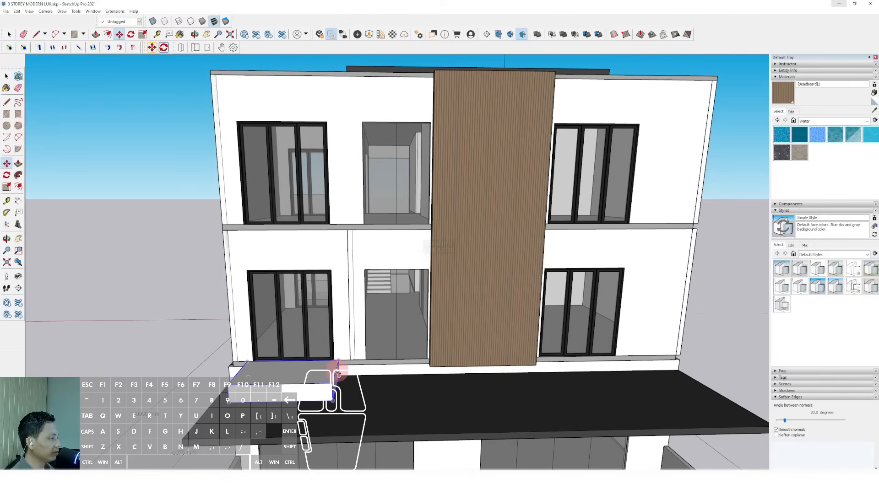
{"action": "scroll", "coordinate": [371, 369], "scroll_direction": "down", "scroll_amount": 3}
{"action": "middle_click_drag", "start_coordinate": [487, 362], "coordinate": [363, 357], "text": "shift"}
{"action": "scroll", "coordinate": [449, 359], "scroll_direction": "down", "scroll_amount": 1}
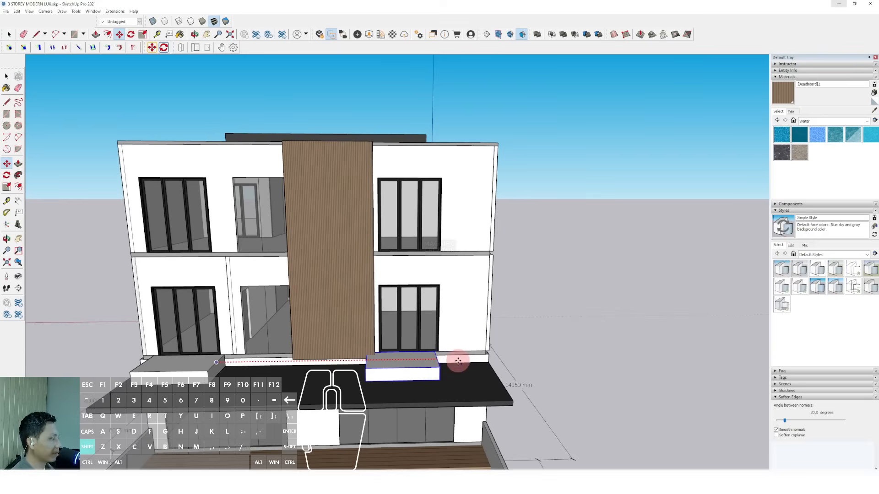
{"action": "key", "text": "space"}
- Select both balcony blocks and copy them straight up to the foot of the top-storey glass doors
{"action": "scroll", "coordinate": [447, 356], "scroll_direction": "down", "scroll_amount": 2}
{"action": "middle_click_drag", "start_coordinate": [261, 373], "coordinate": [366, 355]}
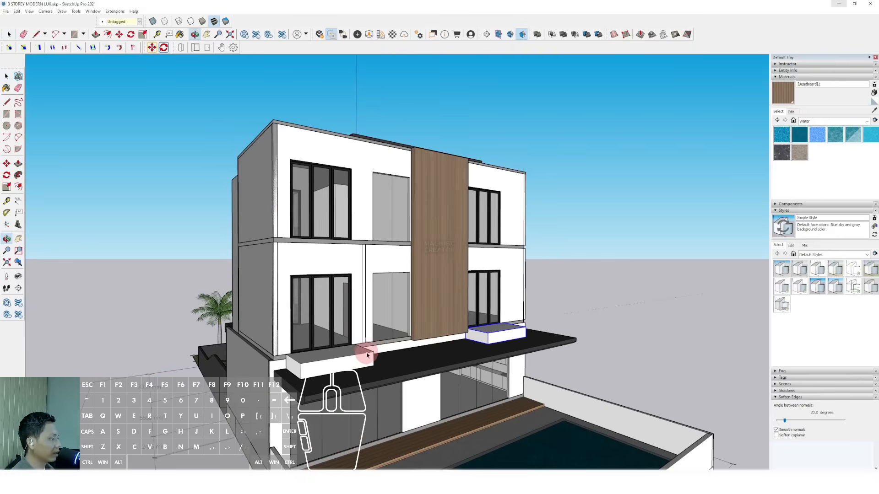
{"action": "left_click", "coordinate": [361, 356], "text": "shift"}
{"action": "scroll", "coordinate": [361, 356], "scroll_direction": "up", "scroll_amount": 3}
{"action": "left_click", "coordinate": [358, 342]}
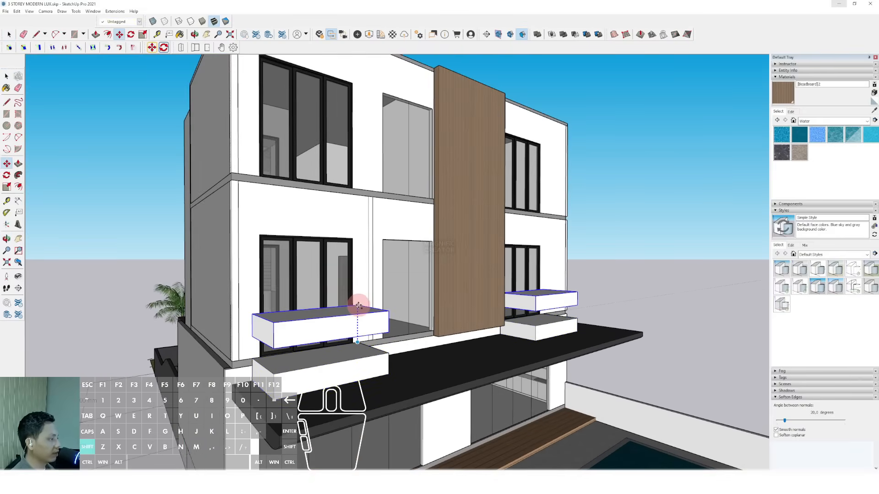
{"action": "scroll", "coordinate": [359, 304], "scroll_direction": "down", "scroll_amount": 2}
{"action": "middle_click_drag", "start_coordinate": [357, 241], "coordinate": [348, 302], "text": "shift"}
{"action": "scroll", "coordinate": [348, 301], "scroll_direction": "up", "scroll_amount": 2}
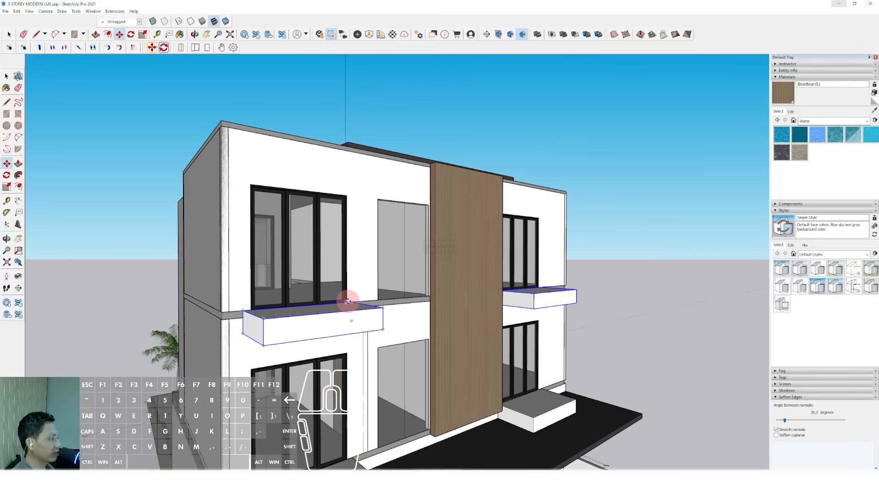
- Copy the two top-storey balcony blocks straight up to sit above the glass doors as canopies
{"action": "scroll", "coordinate": [348, 301], "scroll_direction": "down", "scroll_amount": 1}
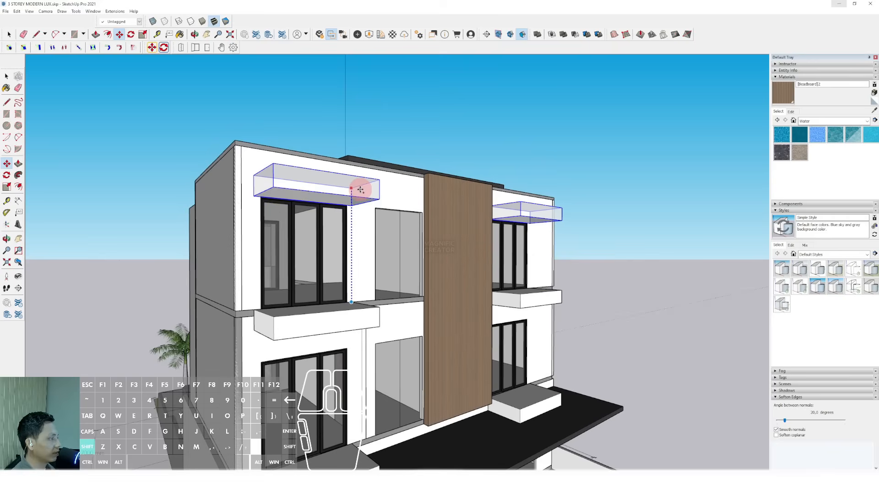
{"action": "left_click", "coordinate": [362, 197]}
{"action": "key", "text": "space"}
- Sample the gray Color M04 from the front facade and paint the six pool-side balcony and canopy blocks with it
{"action": "scroll", "coordinate": [364, 198], "scroll_direction": "down", "scroll_amount": 1}
{"action": "scroll", "coordinate": [364, 198], "scroll_direction": "down", "scroll_amount": 2}
{"action": "left_click", "coordinate": [555, 226]}
{"action": "middle_click_drag", "start_coordinate": [388, 317], "coordinate": [389, 261]}
{"action": "left_click", "coordinate": [874, 111]}
{"action": "middle_click_drag", "start_coordinate": [254, 250], "coordinate": [476, 246]}
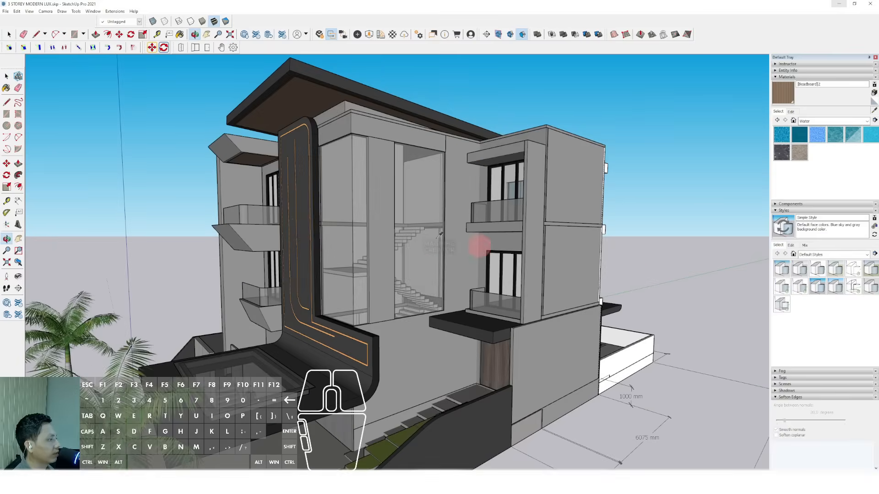
{"action": "left_click", "coordinate": [257, 219]}
{"action": "middle_click_drag", "start_coordinate": [257, 219], "coordinate": [346, 212]}
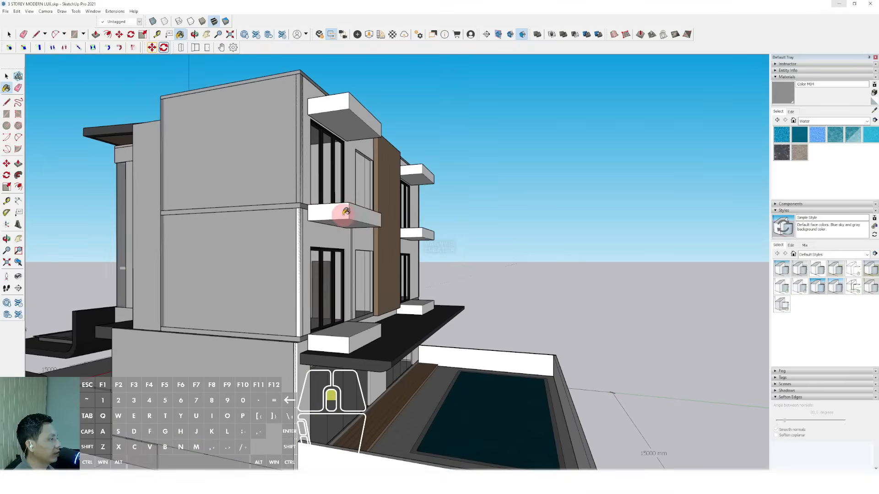
{"action": "left_click", "coordinate": [433, 176]}
{"action": "scroll", "coordinate": [418, 283], "scroll_direction": "down", "scroll_amount": 3}
{"action": "key", "text": "space"}
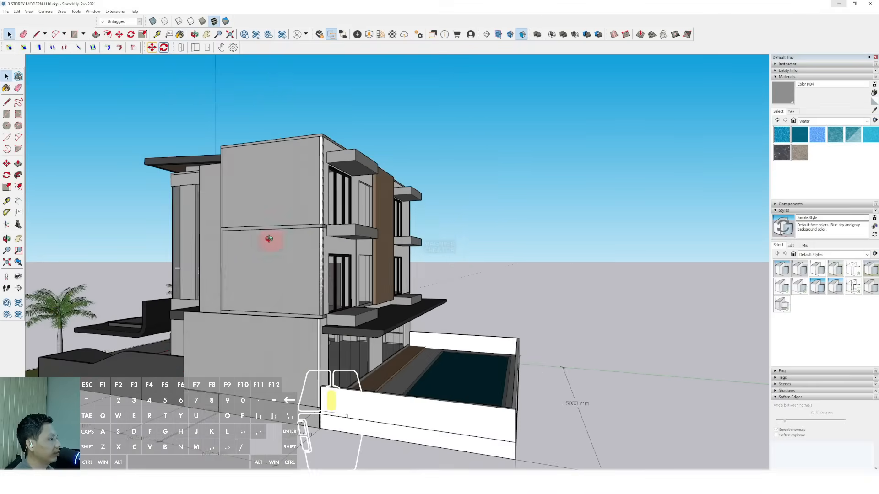
- Select the glass railing on the top-storey front balcony and examine how it is built
{"action": "middle_click_drag", "start_coordinate": [269, 239], "coordinate": [194, 256]}
{"action": "middle_click_drag", "start_coordinate": [300, 315], "coordinate": [215, 227]}
{"action": "left_click", "coordinate": [216, 226]}
{"action": "scroll", "coordinate": [215, 226], "scroll_direction": "up", "scroll_amount": 3}
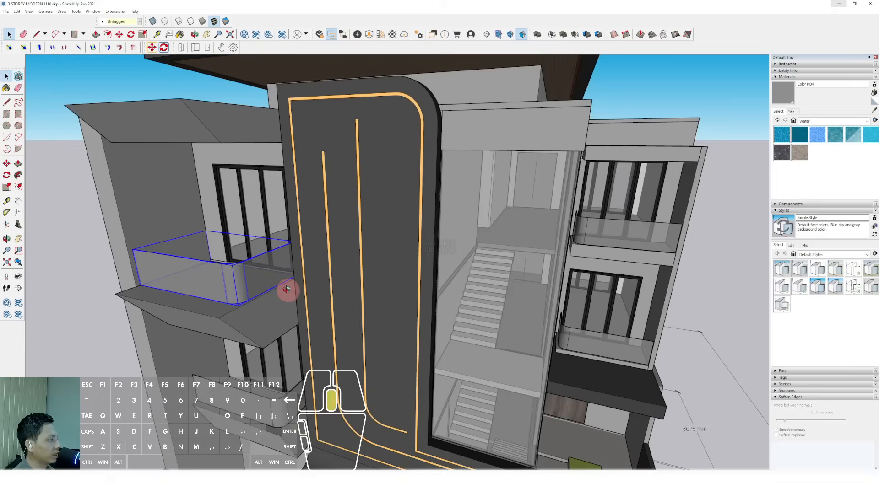
{"action": "scroll", "coordinate": [340, 272], "scroll_direction": "down", "scroll_amount": 2}
{"action": "middle_click_drag", "start_coordinate": [339, 271], "coordinate": [416, 349]}
- Outline the three open sides of the top-storey balcony slab beyond the wood panel with inset edges reaching the wall
{"action": "scroll", "coordinate": [473, 339], "scroll_direction": "up", "scroll_amount": 3}
{"action": "scroll", "coordinate": [446, 342], "scroll_direction": "up", "scroll_amount": 5}
{"action": "key", "text": "l"}
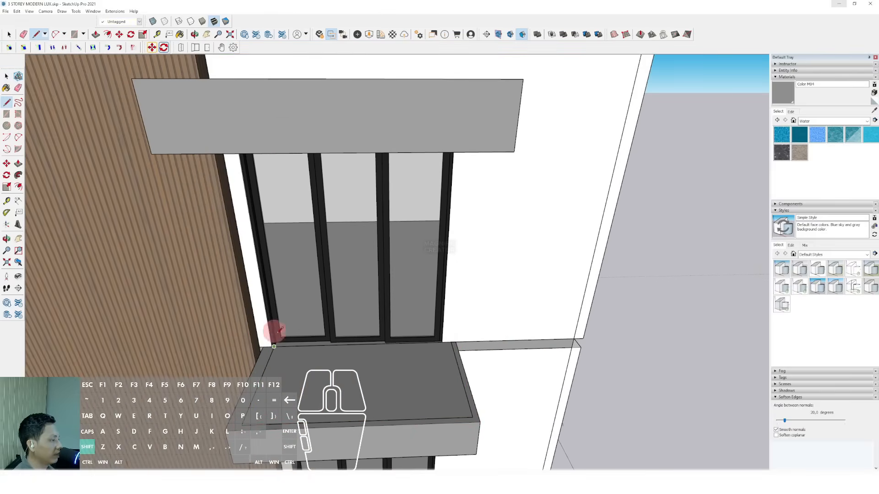
{"action": "scroll", "coordinate": [314, 343], "scroll_direction": "up", "scroll_amount": 4}
{"action": "key", "text": "space"}
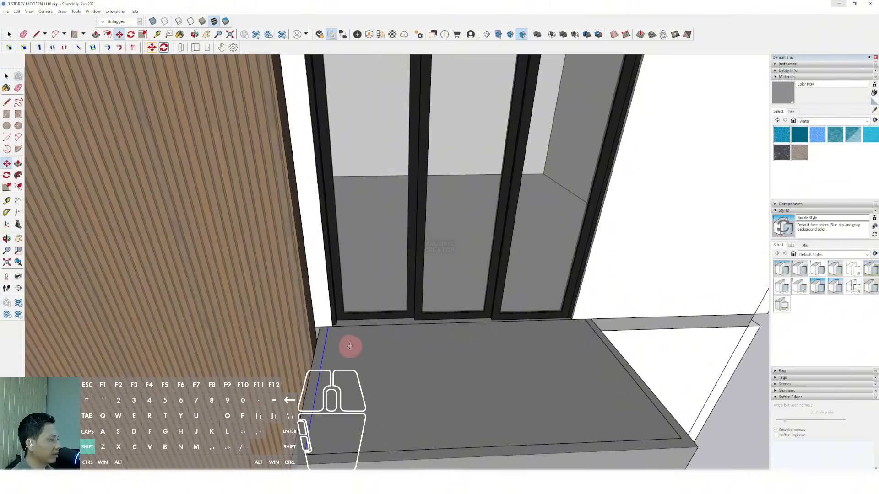
{"action": "key", "text": "space"}
{"action": "scroll", "coordinate": [595, 341], "scroll_direction": "up", "scroll_amount": 1}
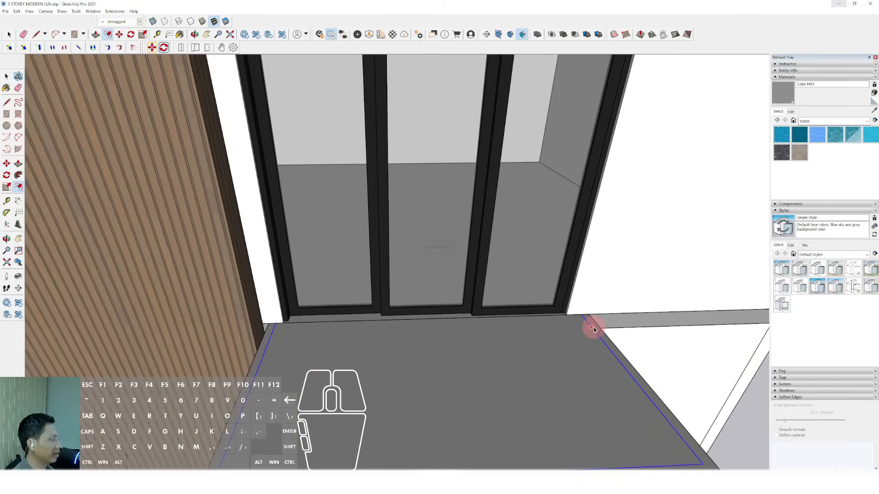
- Offset the three inset edges slightly and close both ends at the wall to form a thin railing profile
{"action": "left_click", "coordinate": [589, 326]}
{"action": "scroll", "coordinate": [588, 327], "scroll_direction": "up", "scroll_amount": 2}
{"action": "key", "text": "l"}
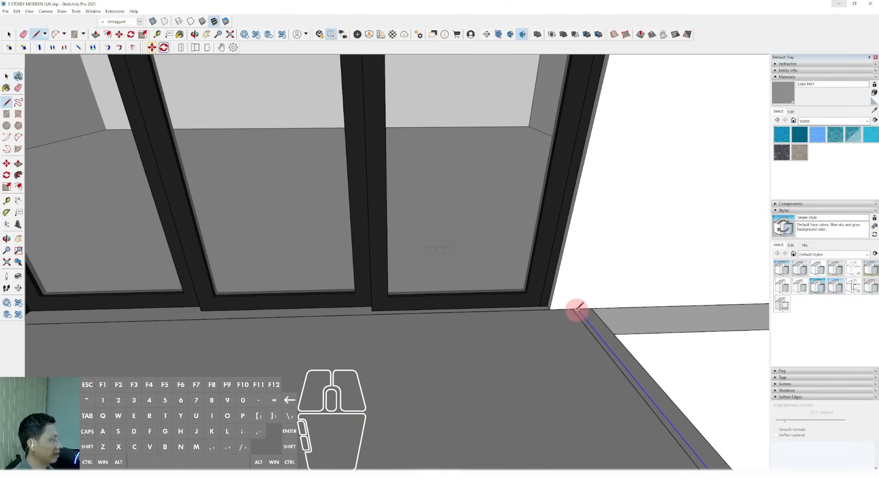
{"action": "key", "text": "space"}
{"action": "scroll", "coordinate": [574, 312], "scroll_direction": "down", "scroll_amount": 3}
{"action": "scroll", "coordinate": [369, 298], "scroll_direction": "up", "scroll_amount": 3}
{"action": "key", "text": "d"}
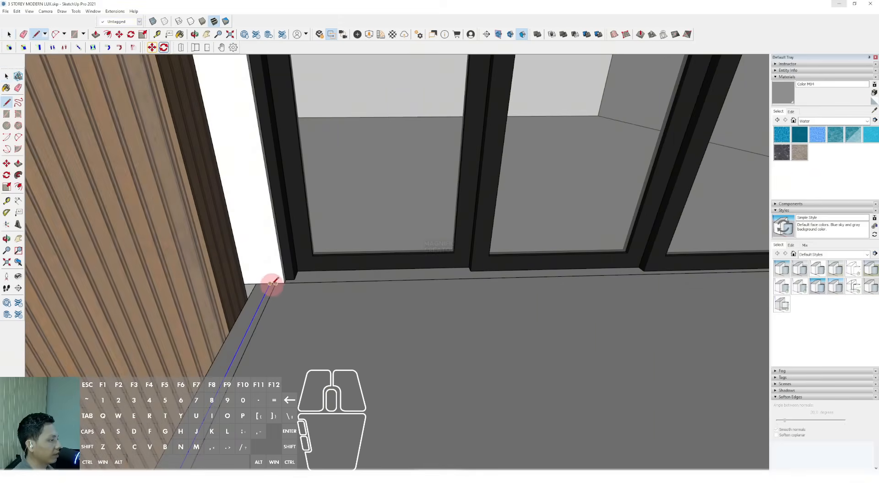
- Extrude the thin railing profile upward around the balcony and select the finished railing
{"action": "scroll", "coordinate": [255, 231], "scroll_direction": "down", "scroll_amount": 3}
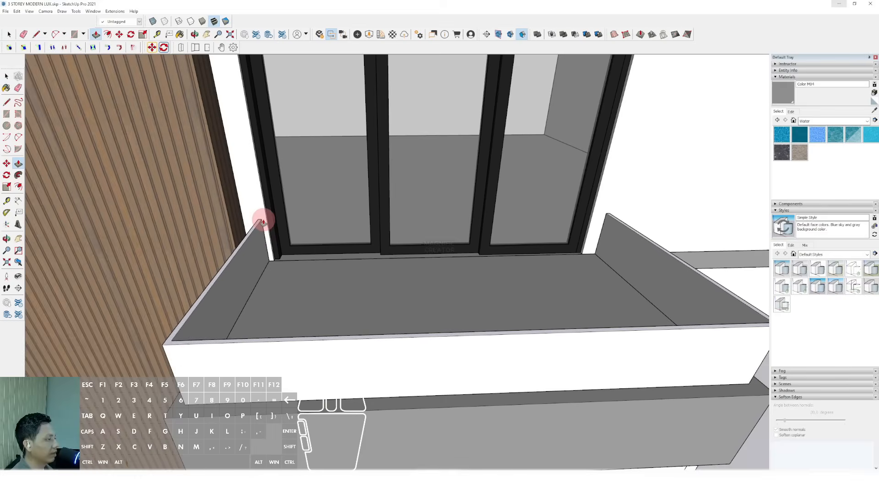
{"action": "scroll", "coordinate": [261, 221], "scroll_direction": "up", "scroll_amount": 2}
{"action": "key", "text": "Return"}
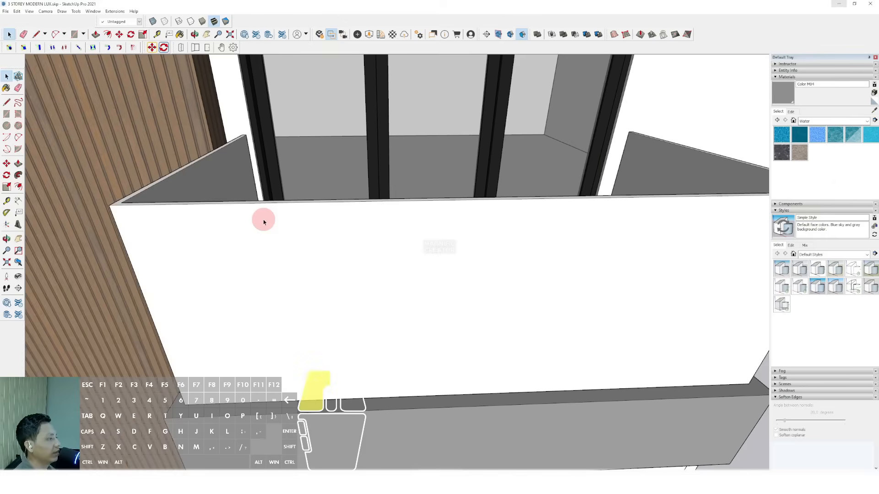
{"action": "left_click", "coordinate": [263, 222]}
- Sample Translucent Glass Gray from the glass door and apply it to the balcony railing
{"action": "scroll", "coordinate": [263, 221], "scroll_direction": "down", "scroll_amount": 5}
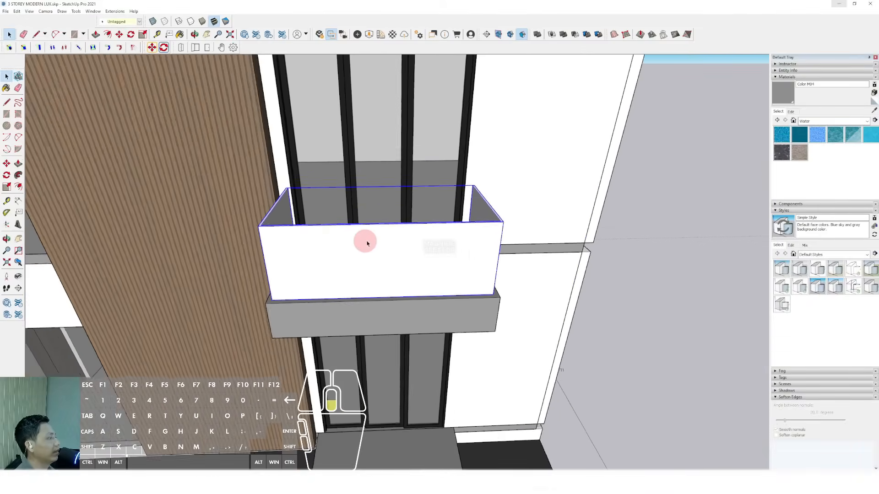
{"action": "left_click", "coordinate": [424, 167]}
{"action": "left_click", "coordinate": [422, 233]}
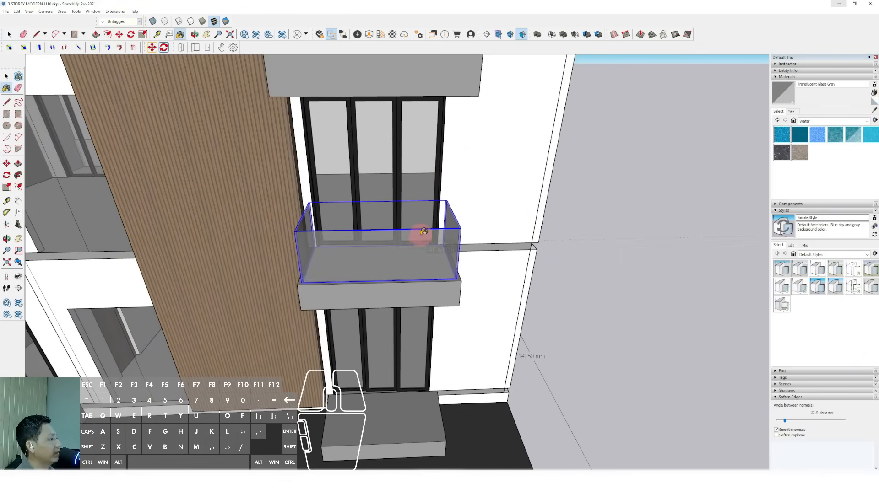
{"action": "key", "text": "space"}
- Copy the glass railing from the top-storey balcony down onto the balcony directly below it
{"action": "middle_click_drag", "start_coordinate": [422, 233], "coordinate": [307, 238]}
{"action": "scroll", "coordinate": [336, 257], "scroll_direction": "up", "scroll_amount": 2}
{"action": "key", "text": "m"}
{"action": "key", "text": "ctrl"}
{"action": "left_click", "coordinate": [362, 236]}
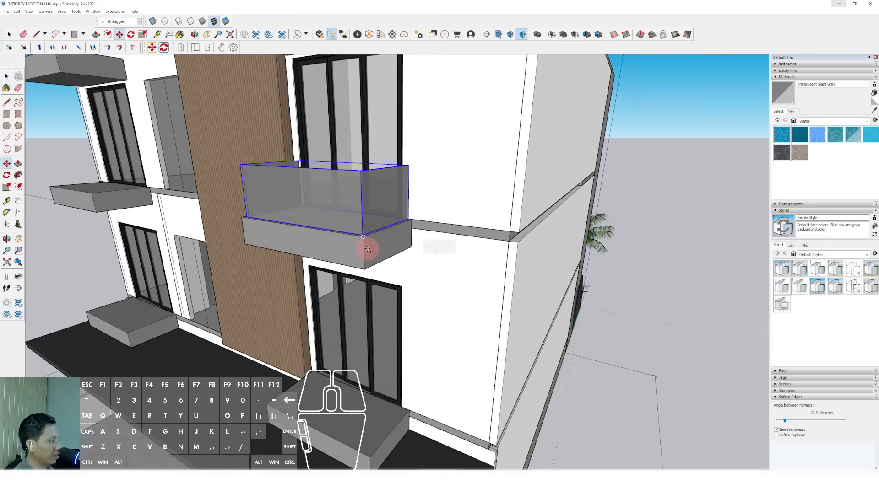
{"action": "scroll", "coordinate": [367, 248], "scroll_direction": "down", "scroll_amount": 2}
{"action": "left_click", "coordinate": [379, 397], "text": "shift"}
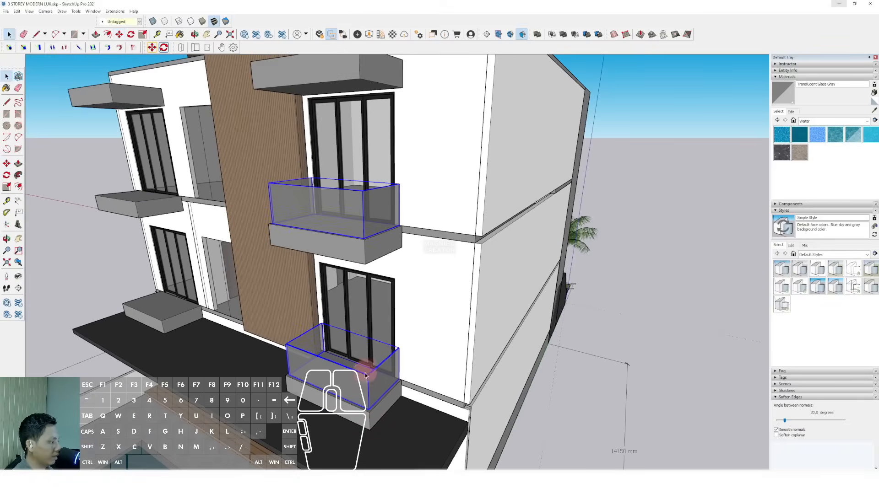
- Copy both glass railings across the facade onto the two balconies on the other side of the wood panel
{"action": "scroll", "coordinate": [369, 400], "scroll_direction": "up", "scroll_amount": 2}
{"action": "key", "text": "m"}
{"action": "key", "text": "ctrl"}
{"action": "left_click", "coordinate": [369, 414]}
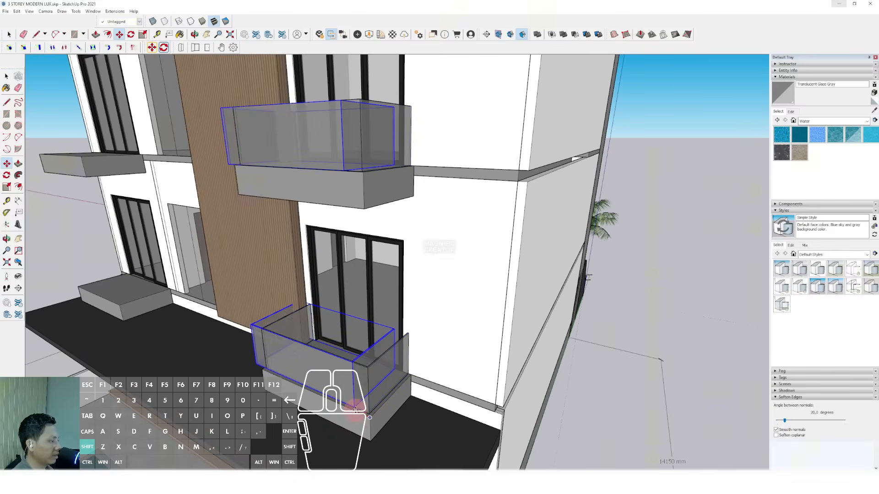
{"action": "left_click", "coordinate": [118, 307], "text": "shift"}
{"action": "scroll", "coordinate": [118, 307], "scroll_direction": "down", "scroll_amount": 5}
{"action": "middle_click_drag", "start_coordinate": [190, 281], "coordinate": [306, 309]}
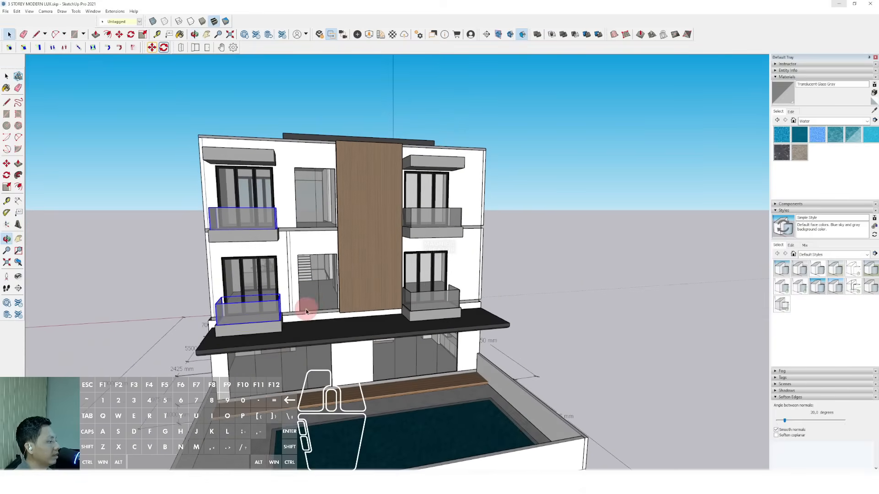
- Draw a narrow vertical rectangle along the pool facade's outer edge, from the top of the boundary wall to the roof corner
{"action": "scroll", "coordinate": [373, 275], "scroll_direction": "up", "scroll_amount": 2}
{"action": "middle_click_drag", "start_coordinate": [374, 274], "coordinate": [391, 247], "text": "shift"}
{"action": "scroll", "coordinate": [391, 247], "scroll_direction": "up", "scroll_amount": 8}
{"action": "key", "text": "r"}
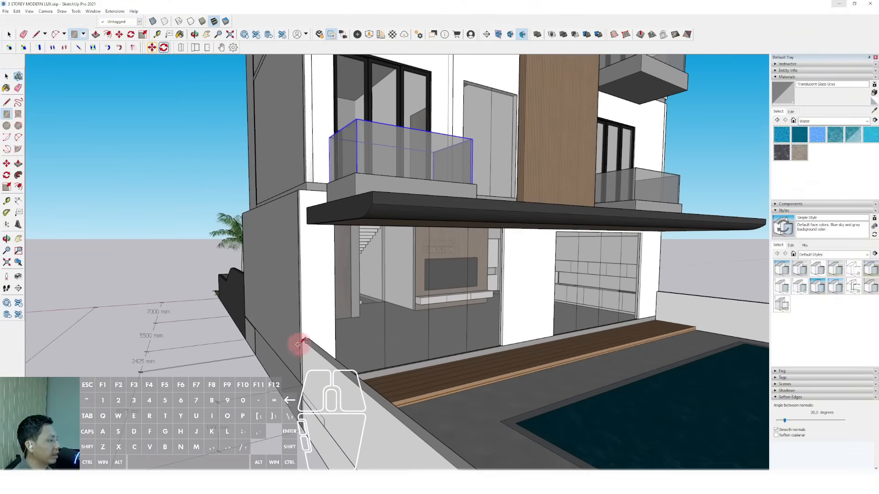
{"action": "scroll", "coordinate": [301, 341], "scroll_direction": "down", "scroll_amount": 8}
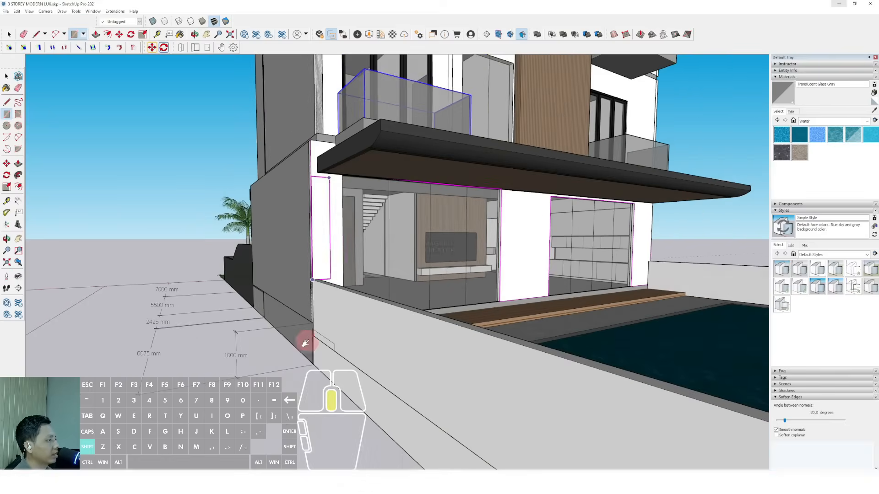
{"action": "scroll", "coordinate": [307, 238], "scroll_direction": "down", "scroll_amount": 5}
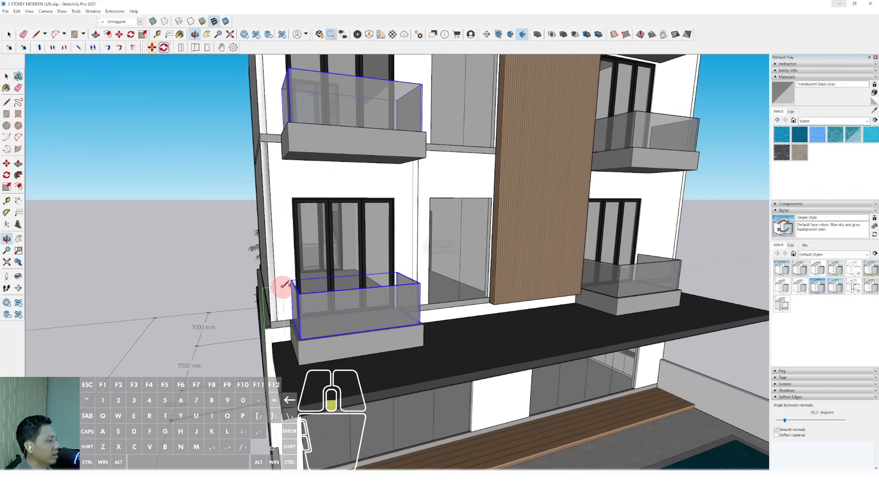
{"action": "scroll", "coordinate": [284, 229], "scroll_direction": "down", "scroll_amount": 3}
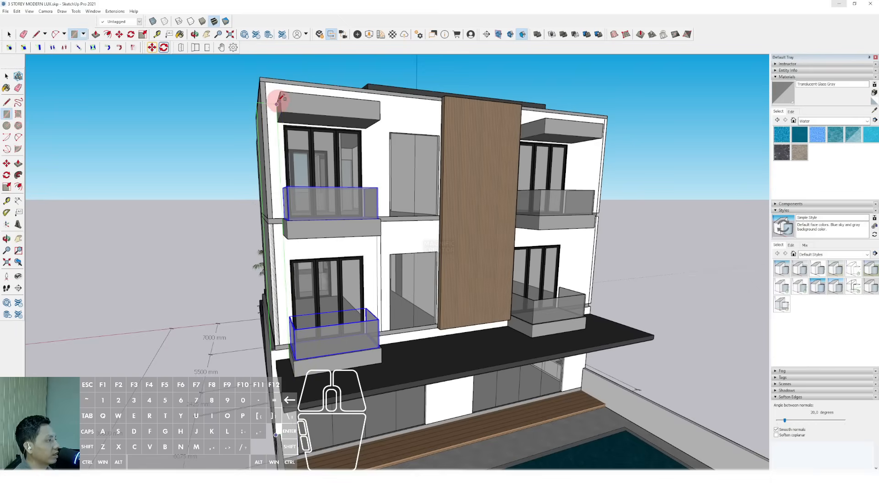
{"action": "scroll", "coordinate": [280, 103], "scroll_direction": "up", "scroll_amount": 4}
{"action": "left_click", "coordinate": [276, 76]}
{"action": "key", "text": "space"}
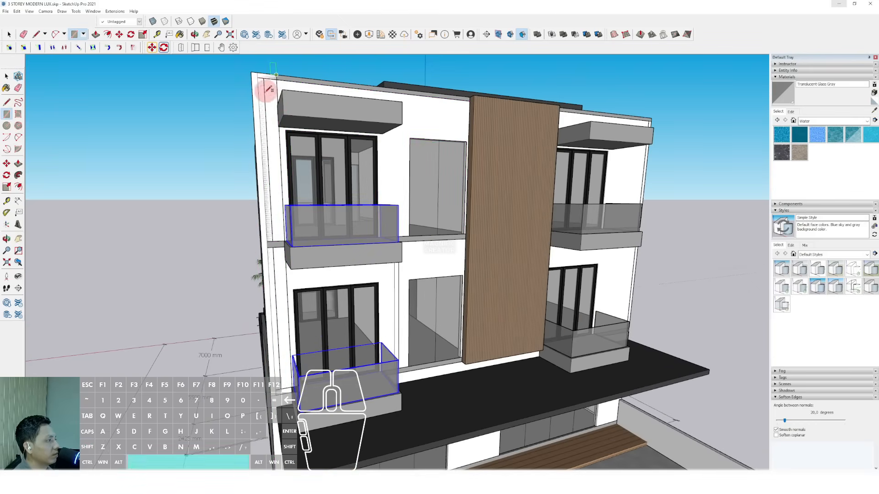
- Extrude the narrow rectangle outward from the facade into a full-height vertical fin
{"action": "middle_click_drag", "start_coordinate": [270, 87], "coordinate": [325, 263]}
{"action": "scroll", "coordinate": [292, 215], "scroll_direction": "up", "scroll_amount": 3}
{"action": "left_click_drag", "start_coordinate": [276, 196], "coordinate": [286, 198]}
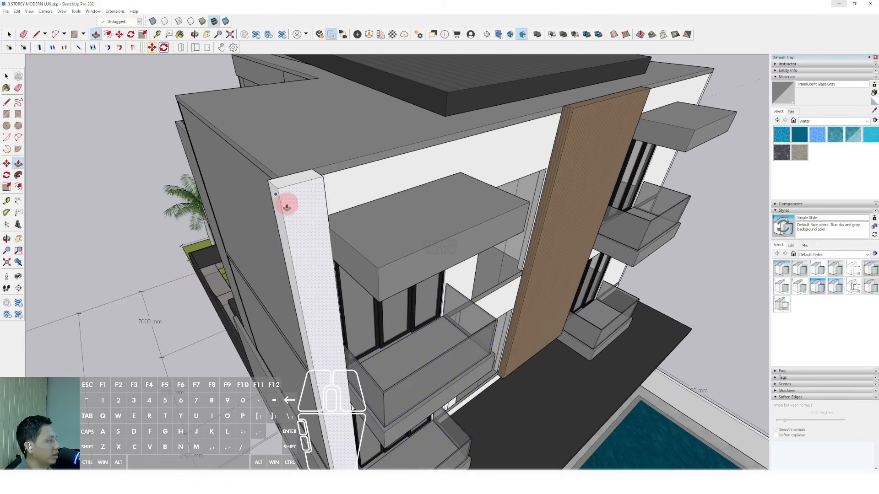
{"action": "key", "text": "space"}
- Copy the vertical fin along the facade to its opposite outer edge
{"action": "scroll", "coordinate": [313, 202], "scroll_direction": "down", "scroll_amount": 3}
{"action": "mouse_move", "coordinate": [313, 202]}
{"action": "middle_mouse_down"}
{"action": "mouse_move", "coordinate": [324, 202]}
{"action": "mouse_move", "coordinate": [314, 197]}
{"action": "middle_mouse_up"}
{"action": "key", "text": "m"}
{"action": "scroll", "coordinate": [272, 178], "scroll_direction": "up", "scroll_amount": 3}
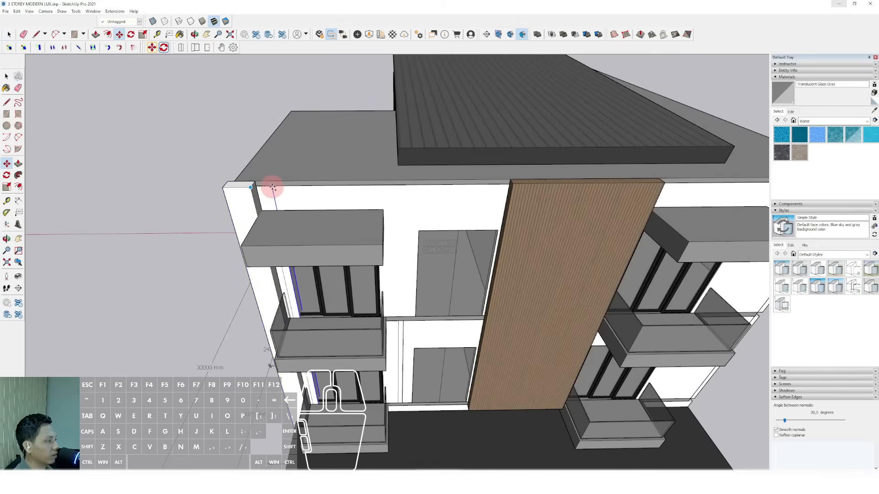
{"action": "scroll", "coordinate": [300, 194], "scroll_direction": "down", "scroll_amount": 3}
{"action": "middle_click_drag", "start_coordinate": [316, 220], "coordinate": [471, 196]}
{"action": "scroll", "coordinate": [492, 190], "scroll_direction": "up", "scroll_amount": 4}
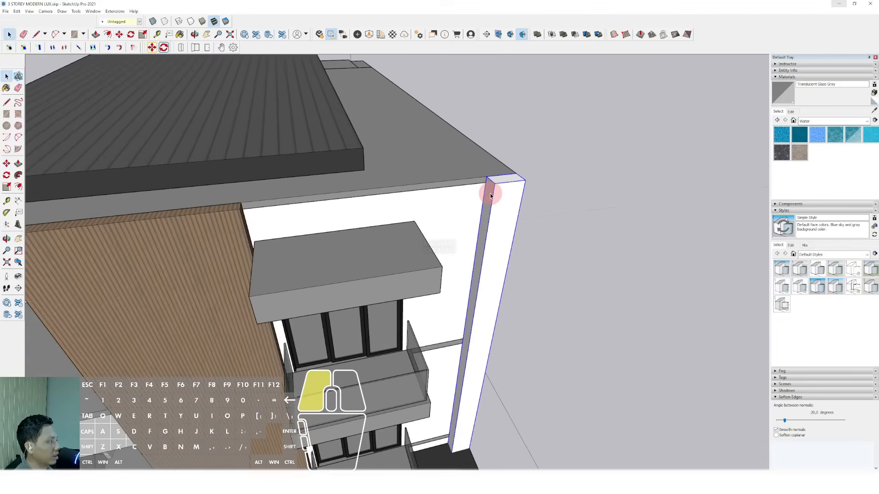
- Outline the upper end of the copied fin's inner face and extrude it across to the other fin as a beam
{"action": "key", "text": "r"}
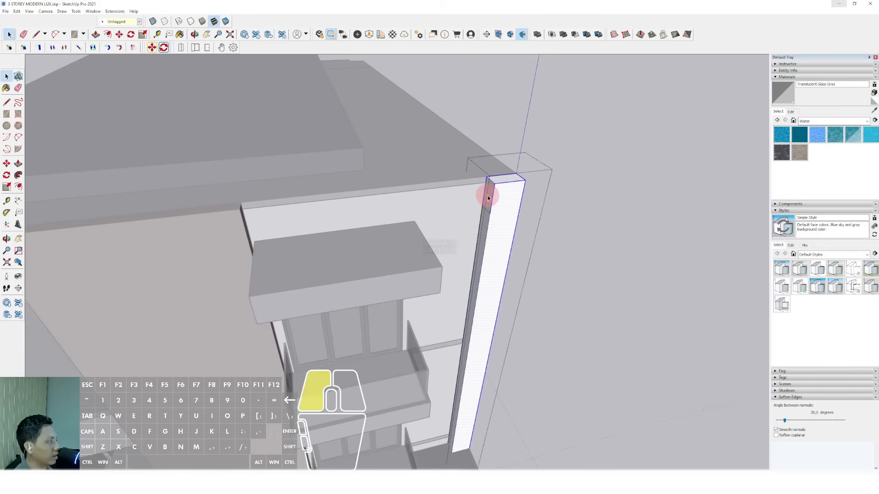
{"action": "key", "text": "p"}
{"action": "left_click", "coordinate": [488, 198]}
{"action": "scroll", "coordinate": [363, 202], "scroll_direction": "down", "scroll_amount": 2}
{"action": "middle_click_drag", "start_coordinate": [281, 223], "coordinate": [367, 202], "text": "shift"}
{"action": "middle_click_drag", "start_coordinate": [96, 234], "coordinate": [232, 198], "text": "shift"}
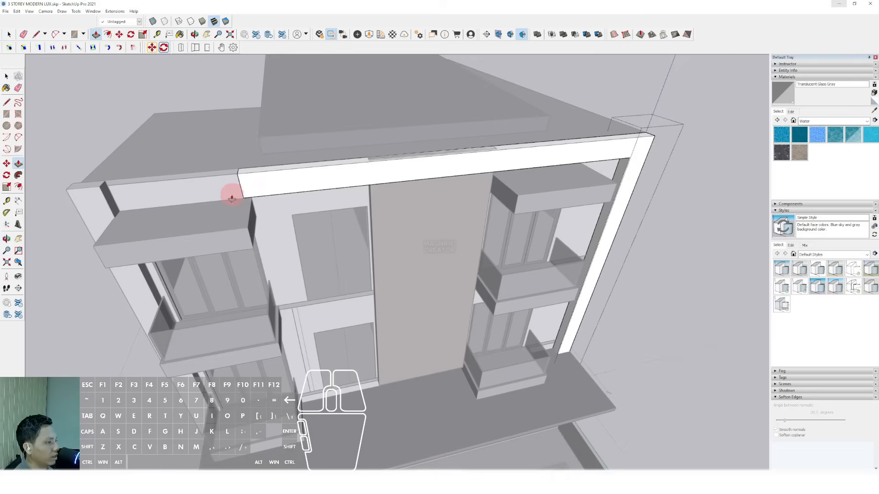
{"action": "left_click", "coordinate": [107, 197]}
{"action": "key", "text": "space"}
{"action": "scroll", "coordinate": [107, 197], "scroll_direction": "down", "scroll_amount": 1}
{"action": "left_click", "coordinate": [91, 124]}
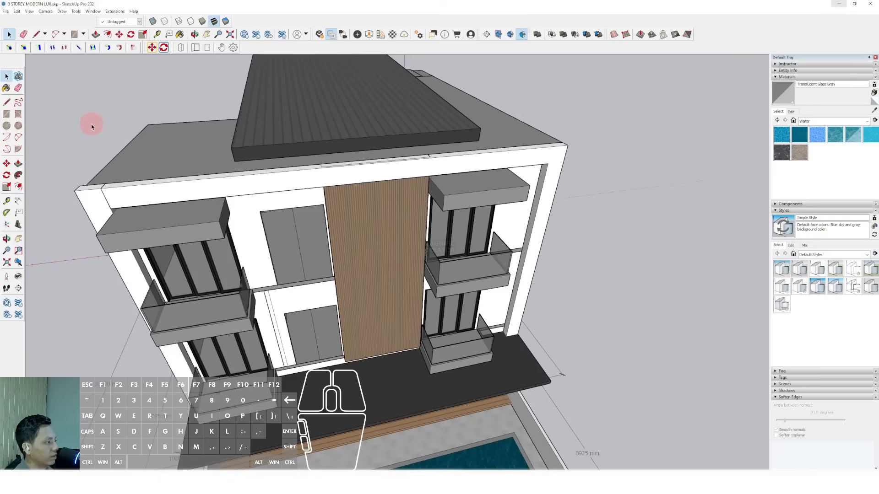
- Paint the facade frame's fins and beam with Color M04
{"action": "middle_click_drag", "start_coordinate": [347, 285], "coordinate": [372, 159]}
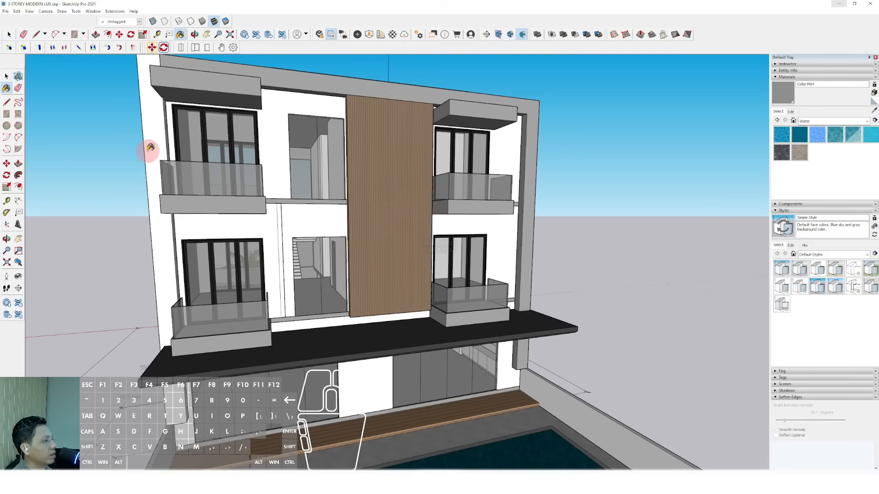
{"action": "scroll", "coordinate": [261, 168], "scroll_direction": "down", "scroll_amount": 3}
{"action": "middle_click_drag", "start_coordinate": [359, 246], "coordinate": [434, 313]}
- Extend the underside of the frame's fin beside the pool deck down to deck level
{"action": "scroll", "coordinate": [448, 305], "scroll_direction": "up", "scroll_amount": 8}
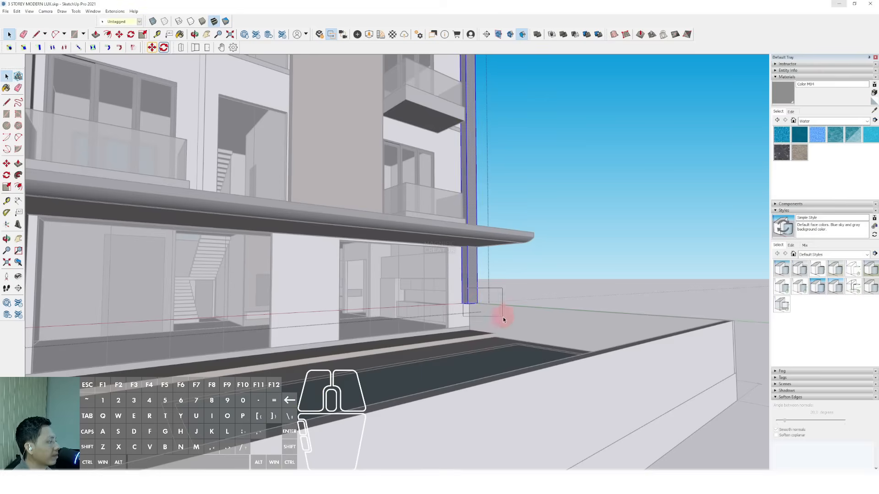
{"action": "left_click", "coordinate": [476, 310]}
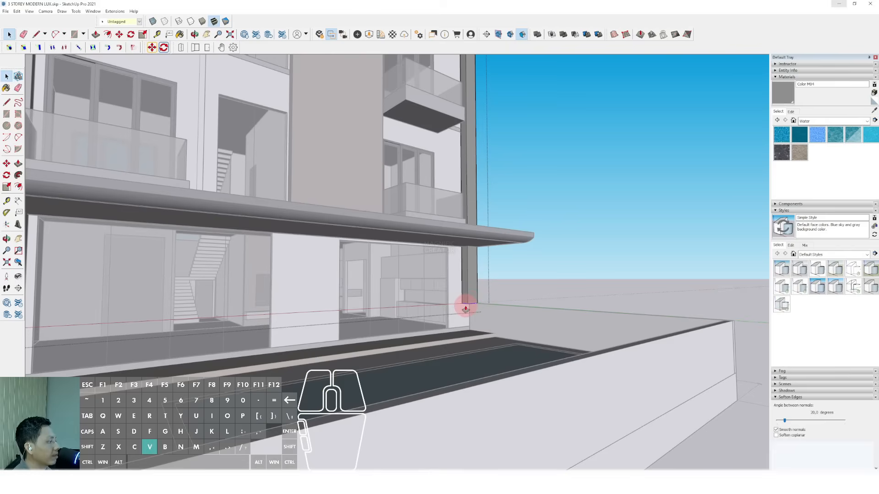
{"action": "key", "text": "space"}
{"action": "scroll", "coordinate": [470, 347], "scroll_direction": "down", "scroll_amount": 2}
{"action": "left_click", "coordinate": [561, 239]}
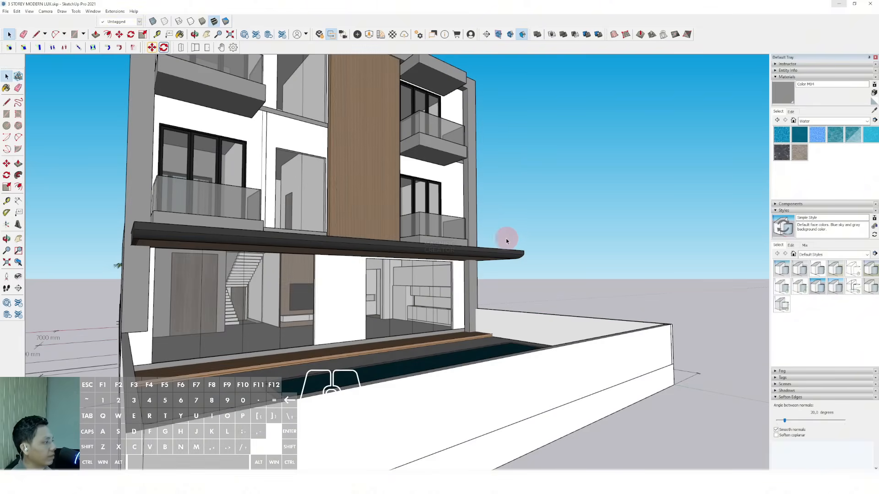
- Copy a front-garden palm tree by its trunk base onto the rounded grass patch in the pool yard's corner
{"action": "scroll", "coordinate": [504, 239], "scroll_direction": "down", "scroll_amount": 5}
{"action": "middle_click_drag", "start_coordinate": [367, 210], "coordinate": [436, 324]}
{"action": "scroll", "coordinate": [430, 362], "scroll_direction": "up", "scroll_amount": 4}
{"action": "left_click", "coordinate": [426, 371]}
{"action": "scroll", "coordinate": [426, 372], "scroll_direction": "up", "scroll_amount": 2}
{"action": "middle_click_drag", "start_coordinate": [425, 373], "coordinate": [314, 303]}
{"action": "key", "text": "m"}
{"action": "left_click", "coordinate": [417, 395]}
{"action": "key", "text": "ctrl"}
{"action": "scroll", "coordinate": [447, 373], "scroll_direction": "down", "scroll_amount": 1}
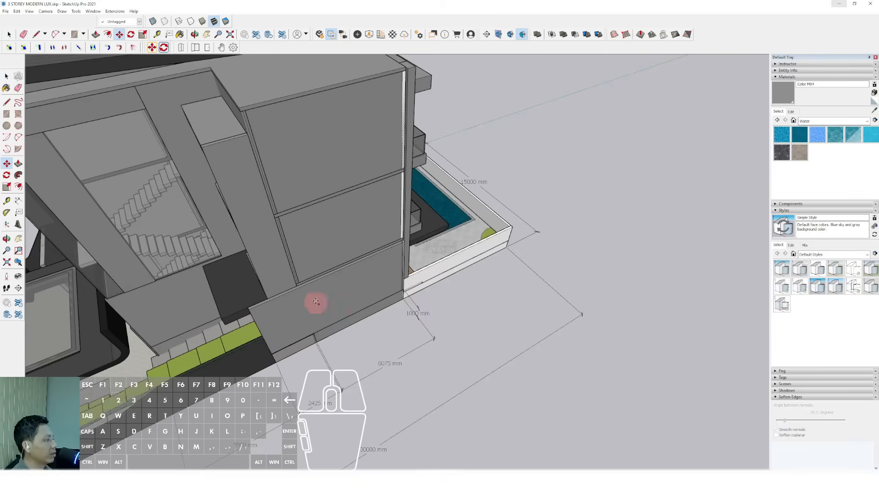
{"action": "scroll", "coordinate": [446, 247], "scroll_direction": "up", "scroll_amount": 3}
{"action": "middle_click_drag", "start_coordinate": [470, 216], "coordinate": [449, 280]}
{"action": "scroll", "coordinate": [449, 280], "scroll_direction": "up", "scroll_amount": 3}
{"action": "scroll", "coordinate": [509, 254], "scroll_direction": "up", "scroll_amount": 3}
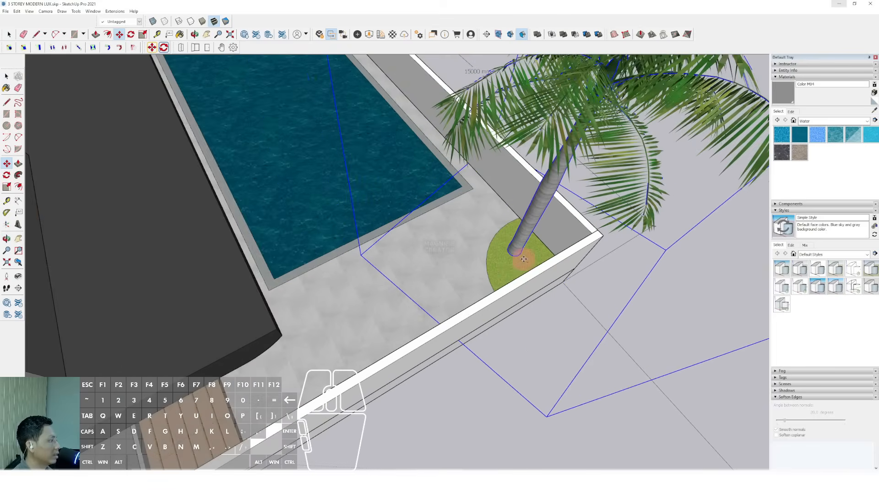
{"action": "left_click", "coordinate": [520, 253]}
{"action": "scroll", "coordinate": [410, 200], "scroll_direction": "down", "scroll_amount": 3}
{"action": "middle_click_drag", "start_coordinate": [520, 253], "coordinate": [481, 174]}
{"action": "scroll", "coordinate": [409, 201], "scroll_direction": "down", "scroll_amount": 5}
{"action": "key", "text": "space"}
{"action": "scroll", "coordinate": [367, 216], "scroll_direction": "down", "scroll_amount": 4}
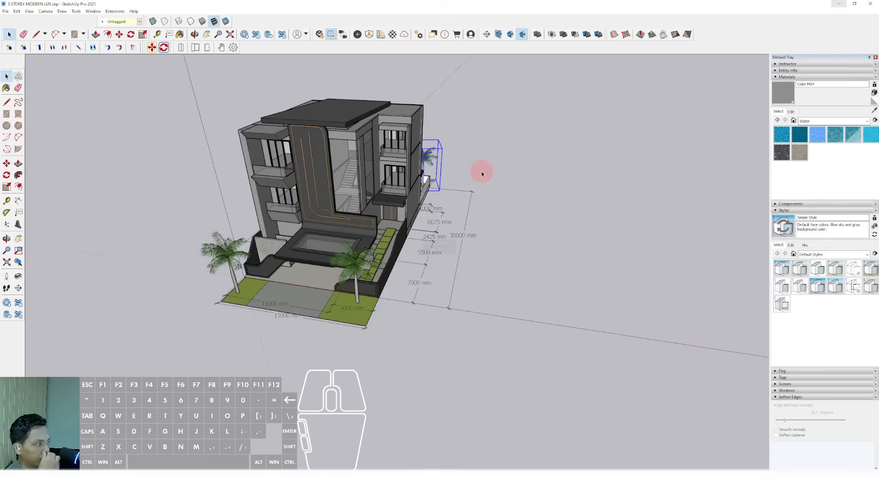
- Display the section cut and examine the upper floor around the small light-well opening
{"action": "left_click", "coordinate": [511, 39]}
{"action": "scroll", "coordinate": [421, 183], "scroll_direction": "up", "scroll_amount": 2}
{"action": "middle_click_drag", "start_coordinate": [406, 326], "coordinate": [430, 389]}
{"action": "scroll", "coordinate": [366, 218], "scroll_direction": "up", "scroll_amount": 4}
{"action": "middle_click_drag", "start_coordinate": [367, 218], "coordinate": [254, 200], "text": "shift"}
{"action": "scroll", "coordinate": [343, 237], "scroll_direction": "up", "scroll_amount": 5}
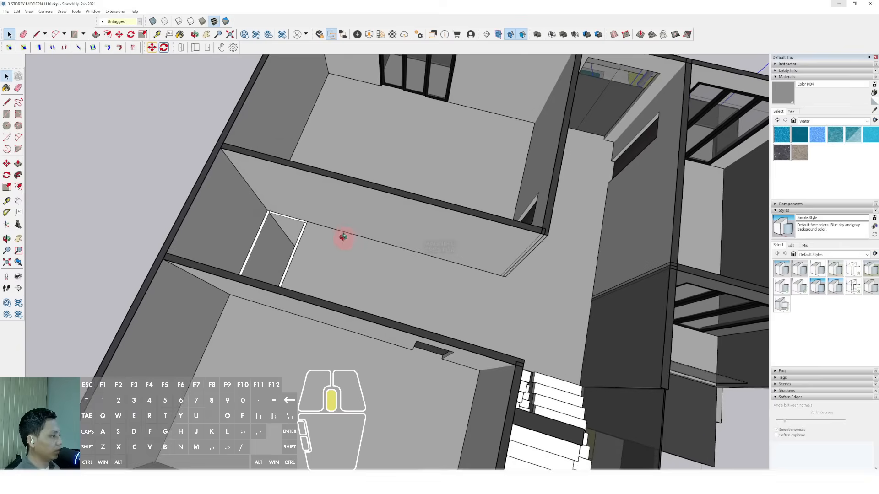
{"action": "scroll", "coordinate": [323, 243], "scroll_direction": "down", "scroll_amount": 4}
{"action": "middle_click_drag", "start_coordinate": [342, 236], "coordinate": [545, 211]}
{"action": "scroll", "coordinate": [339, 290], "scroll_direction": "up", "scroll_amount": 5}
{"action": "middle_click_drag", "start_coordinate": [340, 291], "coordinate": [385, 296]}
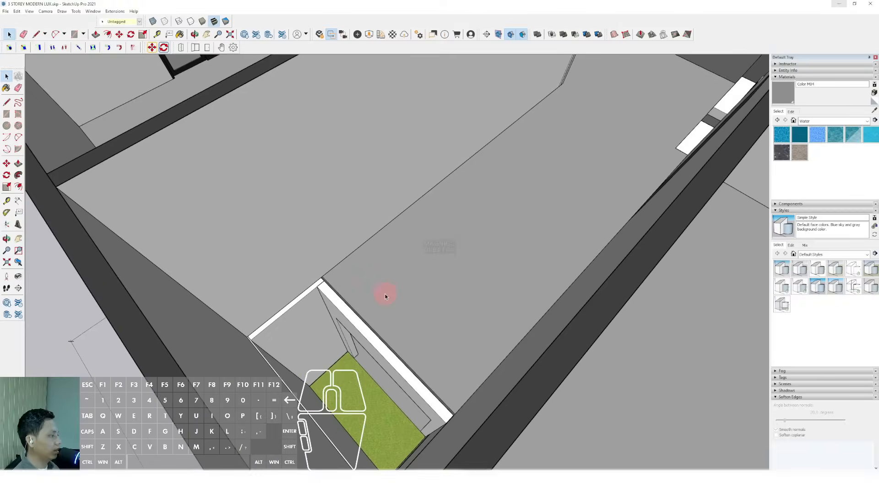
- Adjust the floor slab's edge at the light-well opening to the adjoining wall, and turn the section cut off
{"action": "left_click", "coordinate": [385, 294]}
{"action": "scroll", "coordinate": [387, 297], "scroll_direction": "up", "scroll_amount": 5}
{"action": "left_click", "coordinate": [377, 292]}
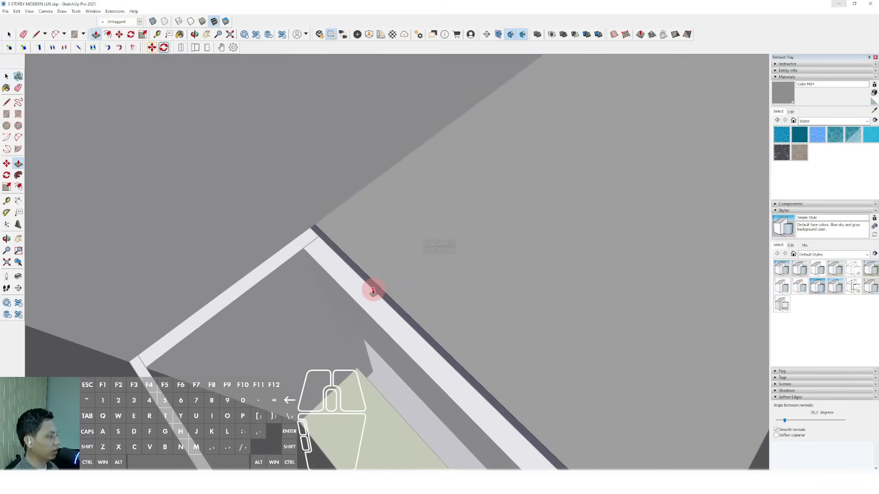
{"action": "key", "text": "space"}
{"action": "scroll", "coordinate": [362, 293], "scroll_direction": "down", "scroll_amount": 10}
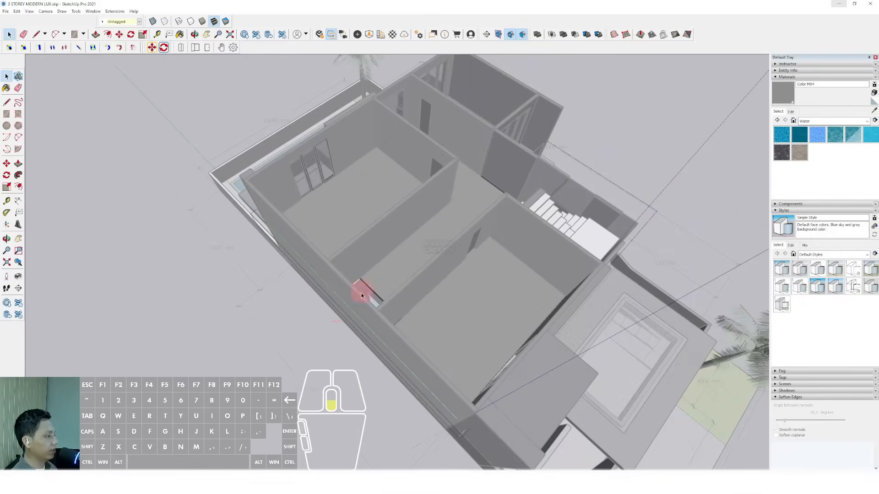
{"action": "scroll", "coordinate": [361, 293], "scroll_direction": "down", "scroll_amount": 5}
{"action": "middle_click_drag", "start_coordinate": [349, 330], "coordinate": [392, 163]}
{"action": "left_click", "coordinate": [509, 35]}
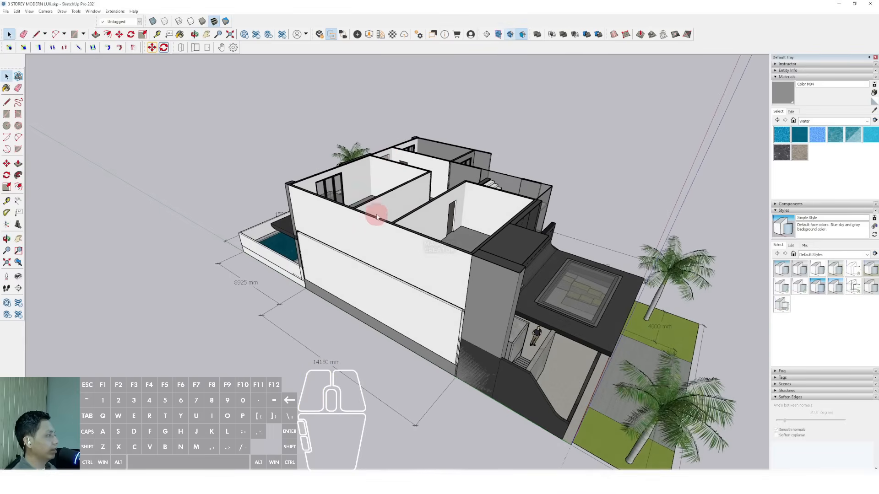
- Open the roof slab for editing and cut a rectangular opening through it above the light well
{"action": "scroll", "coordinate": [377, 217], "scroll_direction": "up", "scroll_amount": 2}
{"action": "middle_click_drag", "start_coordinate": [377, 225], "coordinate": [384, 213], "text": "shift"}
{"action": "middle_click_drag", "start_coordinate": [389, 171], "coordinate": [350, 318]}
{"action": "double_click", "coordinate": [341, 226]}
{"action": "double_click", "coordinate": [342, 226]}
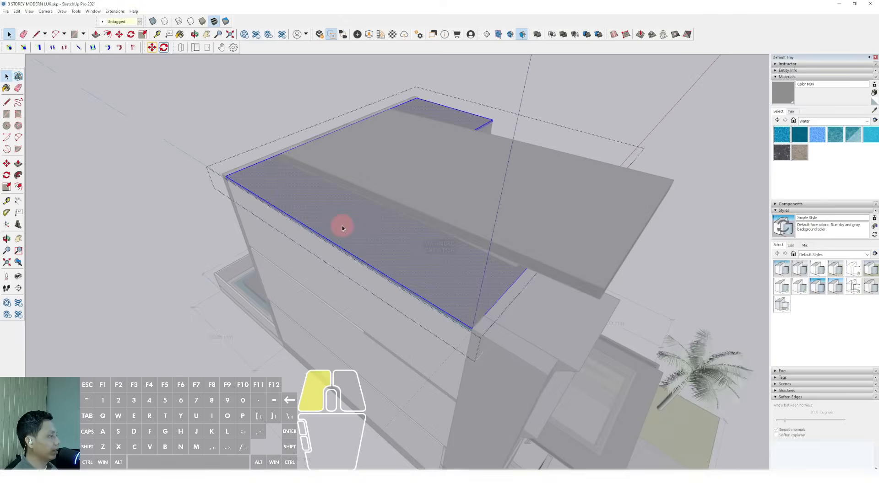
{"action": "scroll", "coordinate": [306, 248], "scroll_direction": "up", "scroll_amount": 3}
{"action": "key", "text": "r"}
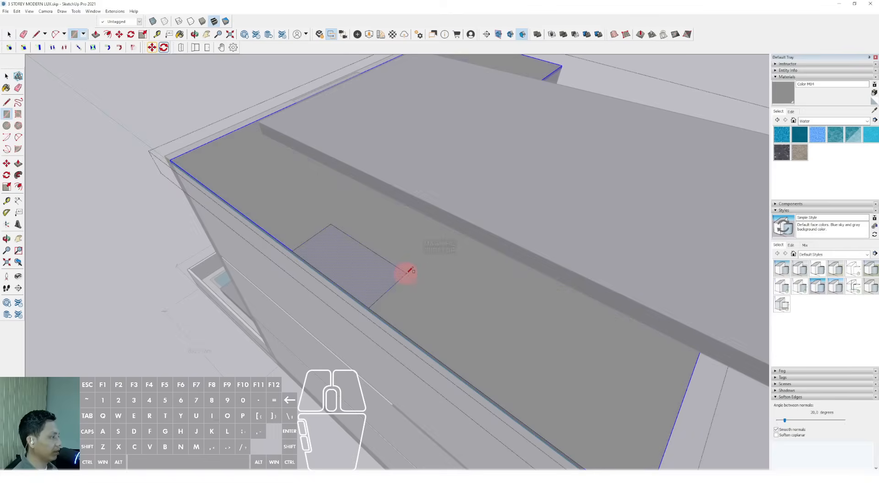
{"action": "left_click", "coordinate": [342, 250]}
{"action": "left_click", "coordinate": [353, 280]}
{"action": "key", "text": "space"}
{"action": "scroll", "coordinate": [339, 267], "scroll_direction": "down", "scroll_amount": 2}
{"action": "scroll", "coordinate": [340, 267], "scroll_direction": "up", "scroll_amount": 4}
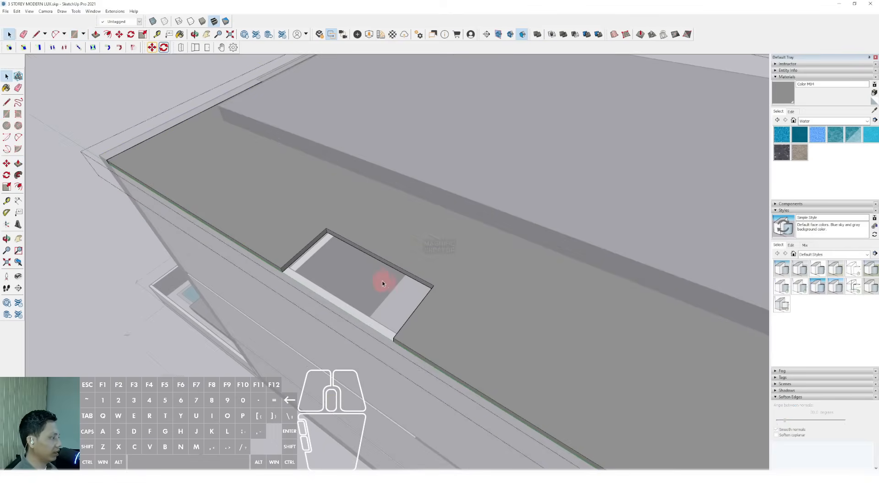
- Align the roof opening's back and two side faces with the light-well walls below
{"action": "middle_click_drag", "start_coordinate": [382, 283], "coordinate": [542, 297]}
{"action": "scroll", "coordinate": [542, 297], "scroll_direction": "up", "scroll_amount": 4}
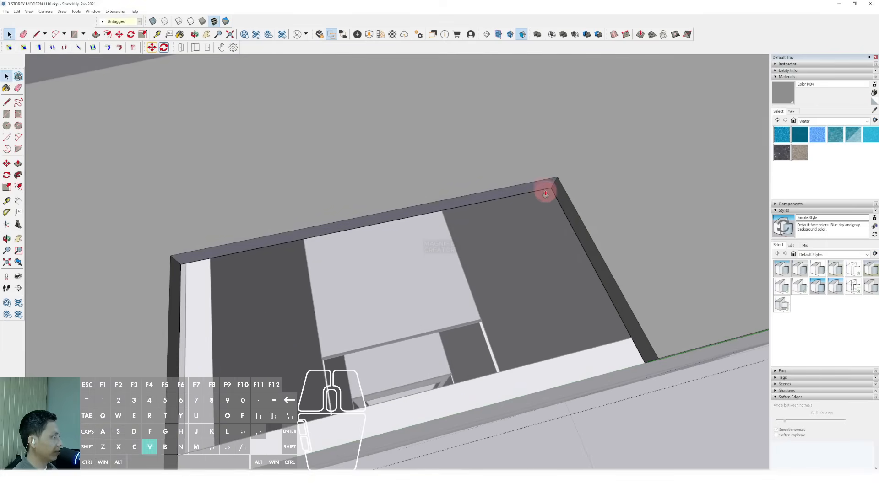
{"action": "left_click_drag", "start_coordinate": [543, 191], "coordinate": [411, 338]}
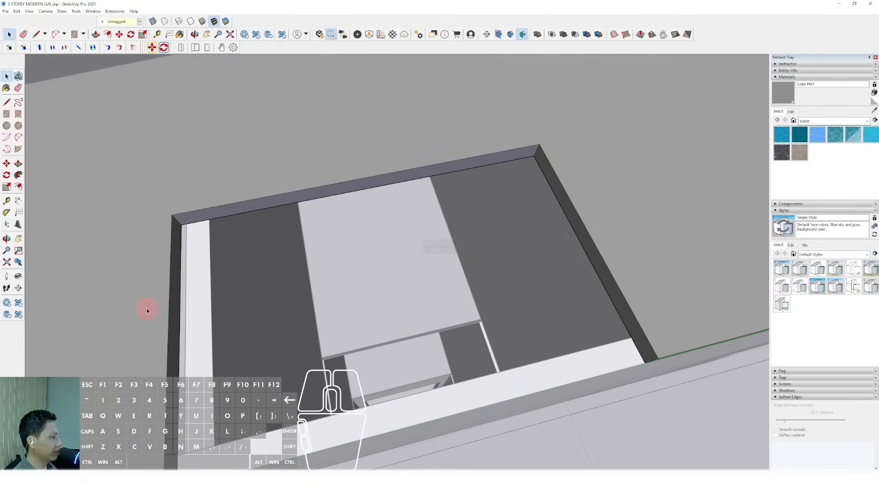
{"action": "key", "text": "v"}
{"action": "left_click", "coordinate": [178, 297]}
{"action": "left_click", "coordinate": [216, 290]}
{"action": "key", "text": "space"}
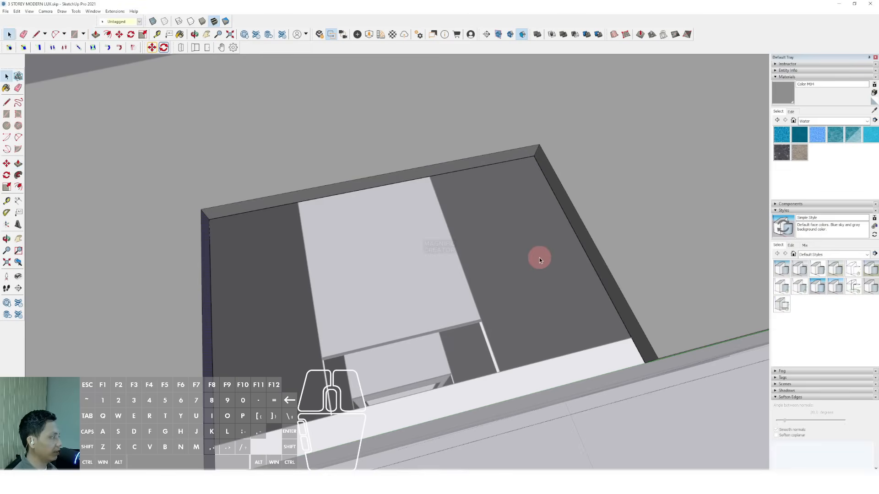
{"action": "left_click", "coordinate": [577, 239]}
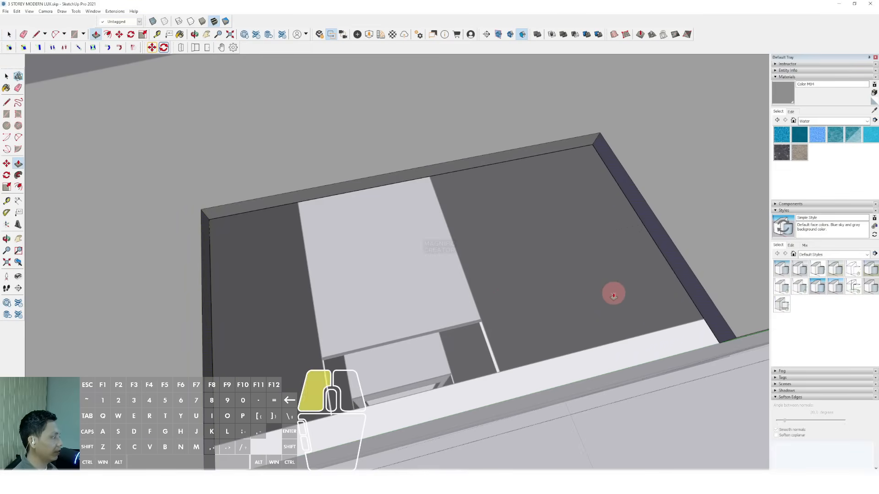
{"action": "key", "text": "space"}
- Open the top storey's outer wall and cut the full-height light-well gap out of it, matching the roof opening's width
{"action": "scroll", "coordinate": [436, 287], "scroll_direction": "down", "scroll_amount": 6}
{"action": "triple_click", "coordinate": [462, 308]}
{"action": "scroll", "coordinate": [496, 297], "scroll_direction": "up", "scroll_amount": 3}
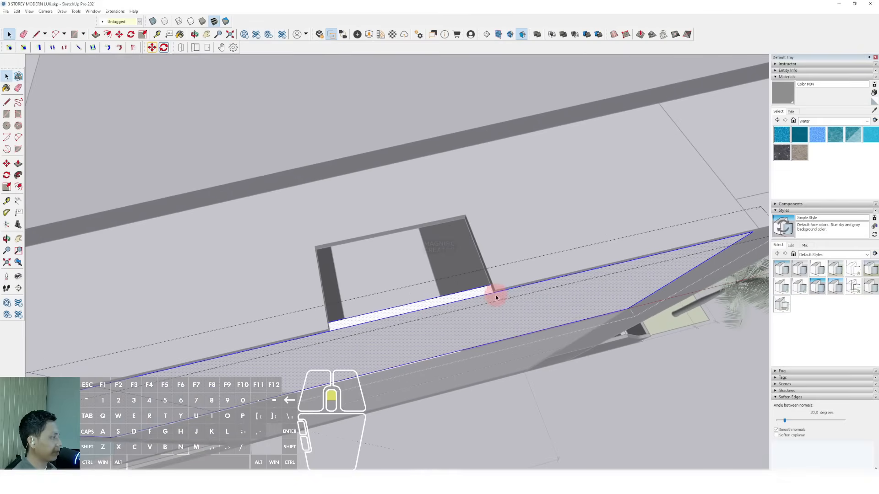
{"action": "left_click", "coordinate": [493, 293]}
{"action": "middle_click_drag", "start_coordinate": [494, 293], "coordinate": [308, 325]}
{"action": "scroll", "coordinate": [286, 298], "scroll_direction": "up", "scroll_amount": 1}
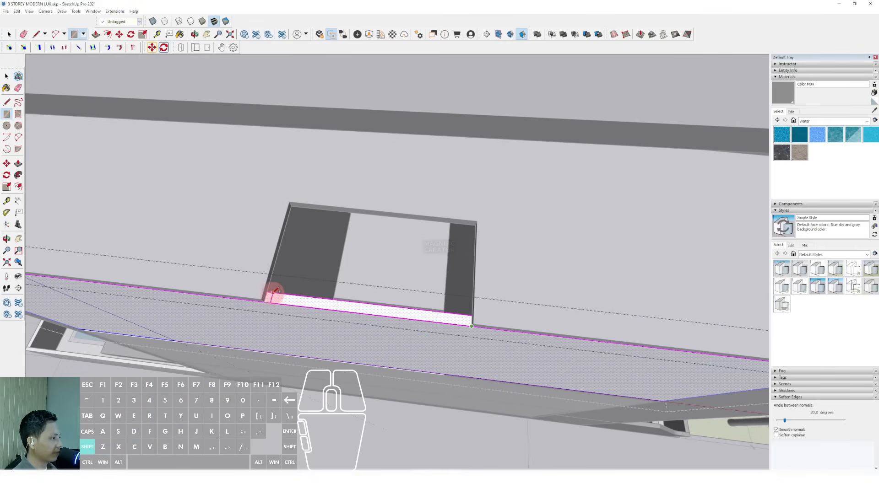
{"action": "left_click", "coordinate": [271, 295]}
{"action": "key", "text": "v"}
{"action": "left_click", "coordinate": [284, 296]}
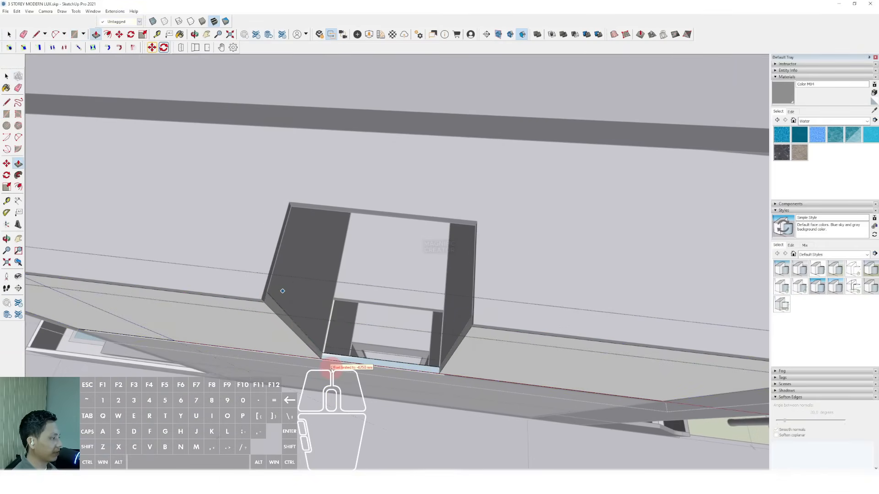
{"action": "left_click", "coordinate": [330, 368]}
{"action": "key", "text": "space"}
{"action": "key", "text": "e"}
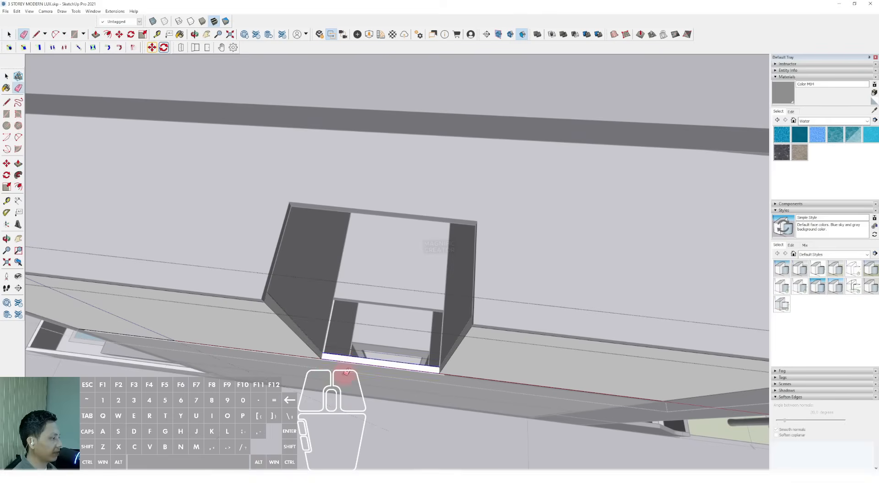
{"action": "left_click", "coordinate": [344, 370]}
- Extend the bottom of the top-storey wall on one side of the light well down to the wall below
{"action": "middle_click_drag", "start_coordinate": [344, 370], "coordinate": [314, 298]}
{"action": "key", "text": "space"}
{"action": "scroll", "coordinate": [315, 293], "scroll_direction": "up", "scroll_amount": 3}
{"action": "left_click", "coordinate": [316, 288]}
{"action": "double_click", "coordinate": [317, 288]}
{"action": "middle_click_drag", "start_coordinate": [343, 272], "coordinate": [374, 175]}
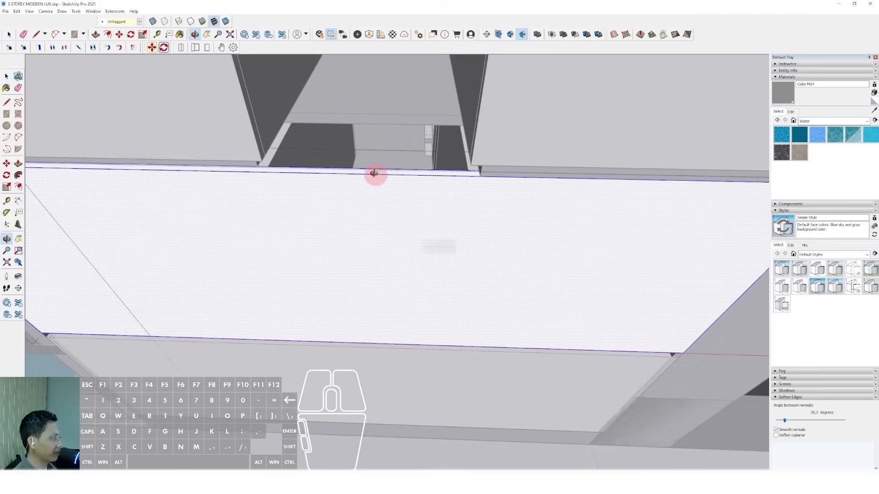
{"action": "scroll", "coordinate": [393, 228], "scroll_direction": "down", "scroll_amount": 3}
{"action": "middle_click_drag", "start_coordinate": [406, 247], "coordinate": [428, 179], "text": "shift"}
{"action": "left_click", "coordinate": [472, 117]}
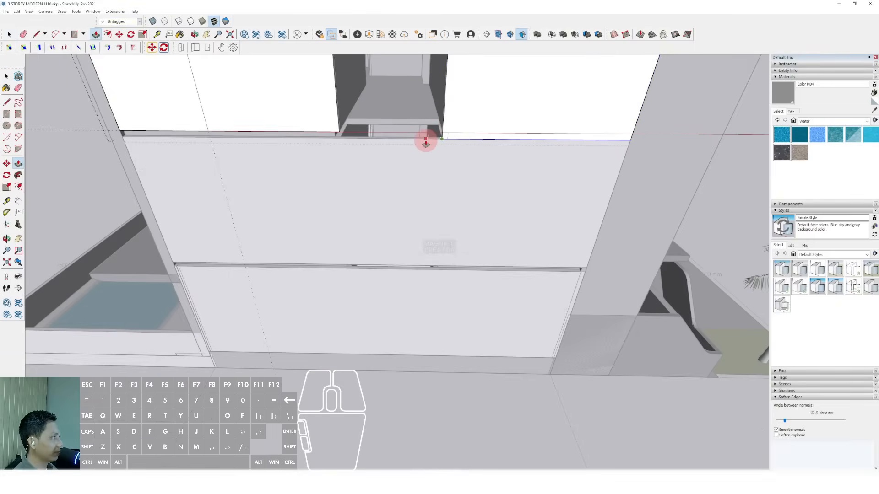
{"action": "key", "text": "space"}
- Extend the bottom of the top-storey wall on the light well's other side down to the same level
{"action": "left_click", "coordinate": [227, 112]}
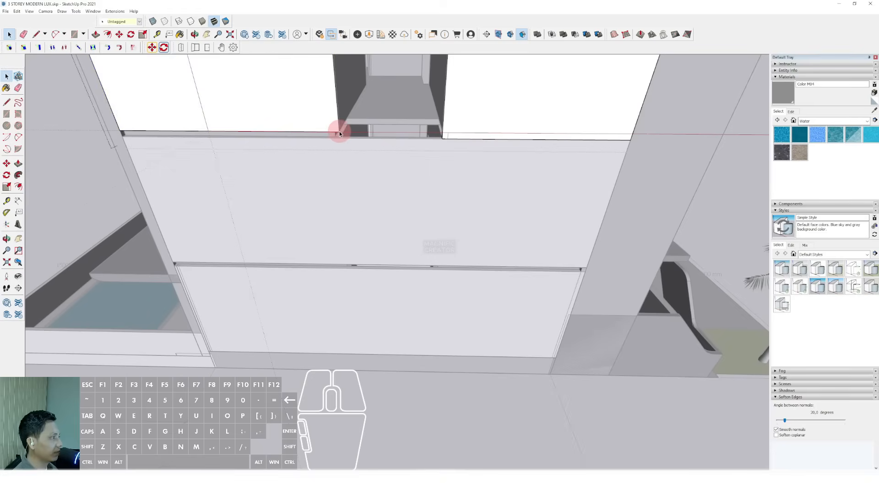
{"action": "left_click_drag", "start_coordinate": [86, 106], "coordinate": [339, 140]}
{"action": "key", "text": "space"}
{"action": "double_click", "coordinate": [206, 123]}
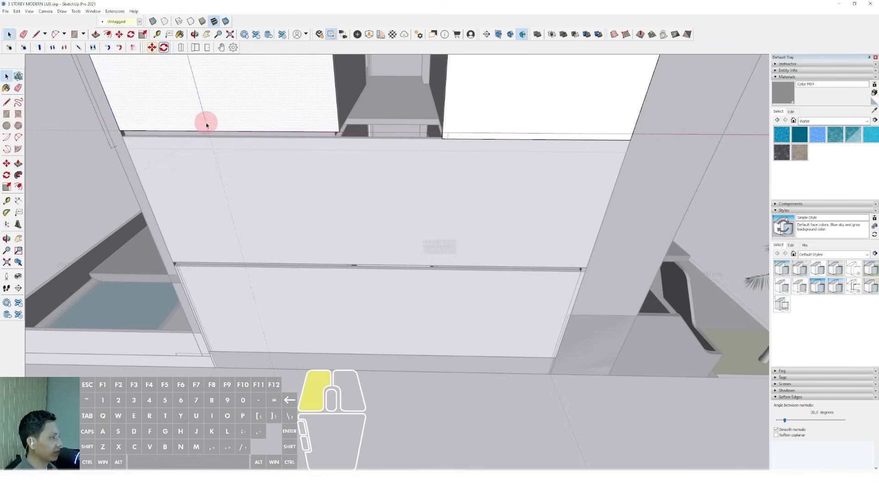
{"action": "left_click_drag", "start_coordinate": [88, 104], "coordinate": [391, 180]}
{"action": "left_click", "coordinate": [338, 133]}
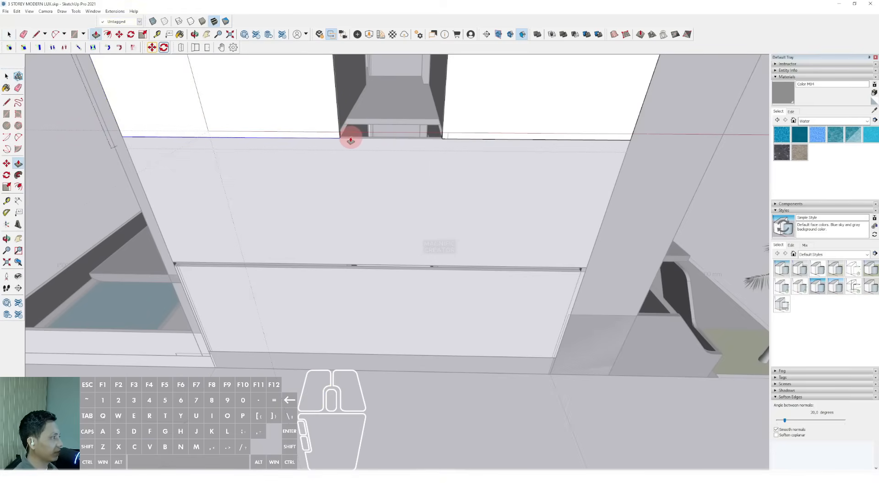
{"action": "key", "text": "space"}
- Open the outer wall of the storey below, cut the light-well gap through its full height and erase the leftover edges
{"action": "left_click", "coordinate": [379, 155]}
{"action": "triple_click", "coordinate": [381, 157]}
{"action": "scroll", "coordinate": [391, 165], "scroll_direction": "up", "scroll_amount": 3}
{"action": "middle_click_drag", "start_coordinate": [390, 166], "coordinate": [468, 219]}
{"action": "key", "text": "r"}
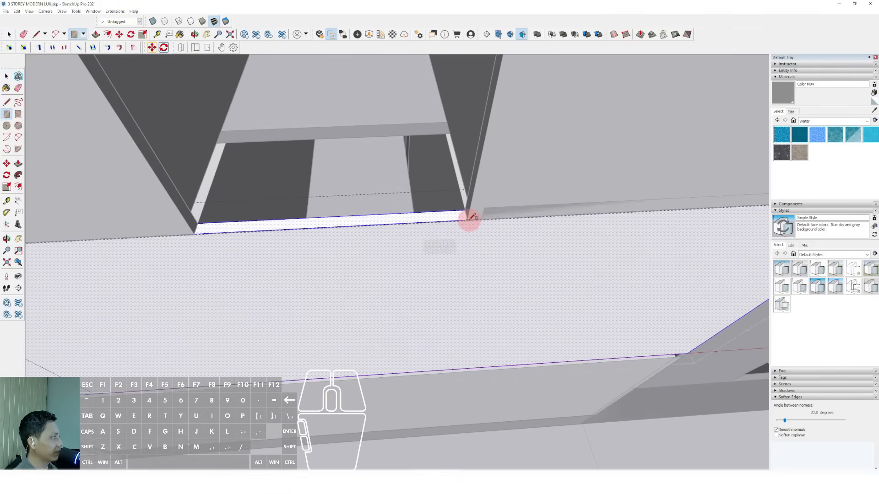
{"action": "left_click", "coordinate": [202, 223]}
{"action": "key", "text": "space"}
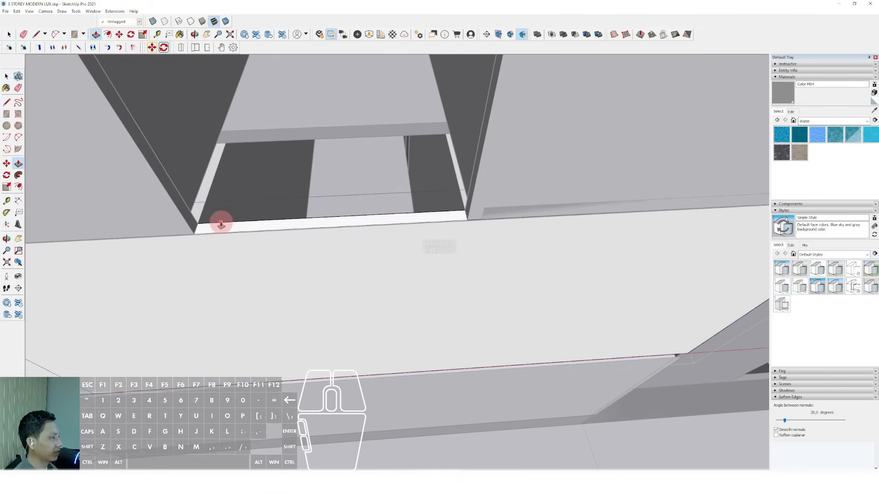
{"action": "left_click", "coordinate": [222, 225]}
{"action": "middle_click_drag", "start_coordinate": [222, 226], "coordinate": [287, 330]}
{"action": "key", "text": "p"}
{"action": "key", "text": "space"}
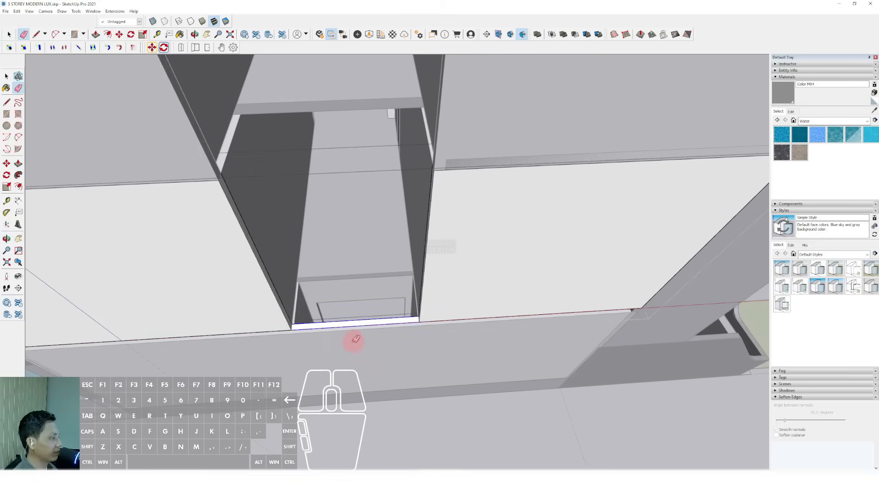
{"action": "scroll", "coordinate": [355, 339], "scroll_direction": "down", "scroll_amount": 5}
{"action": "middle_click_drag", "start_coordinate": [390, 359], "coordinate": [431, 413]}
{"action": "scroll", "coordinate": [422, 270], "scroll_direction": "up", "scroll_amount": 10}
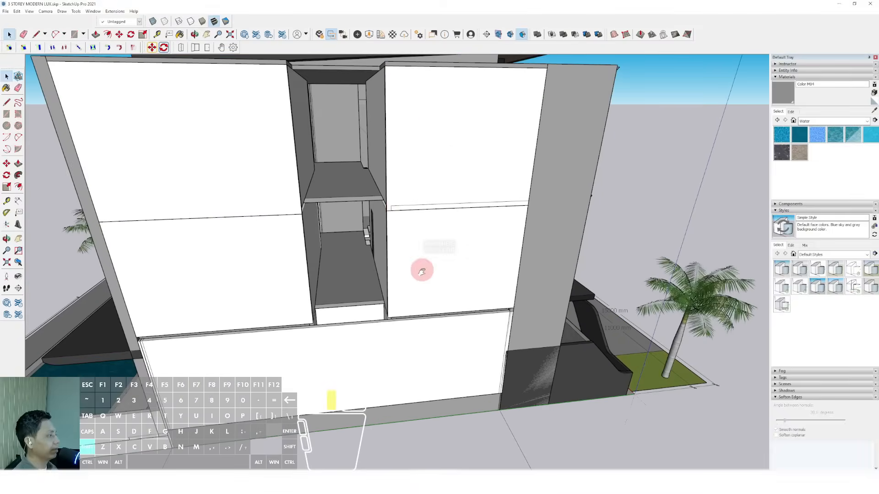
{"action": "key", "text": "r"}
{"action": "middle_click_drag", "start_coordinate": [418, 360], "coordinate": [273, 198]}
{"action": "left_click", "coordinate": [259, 202]}
{"action": "key", "text": "space"}
{"action": "double_click", "coordinate": [292, 231]}
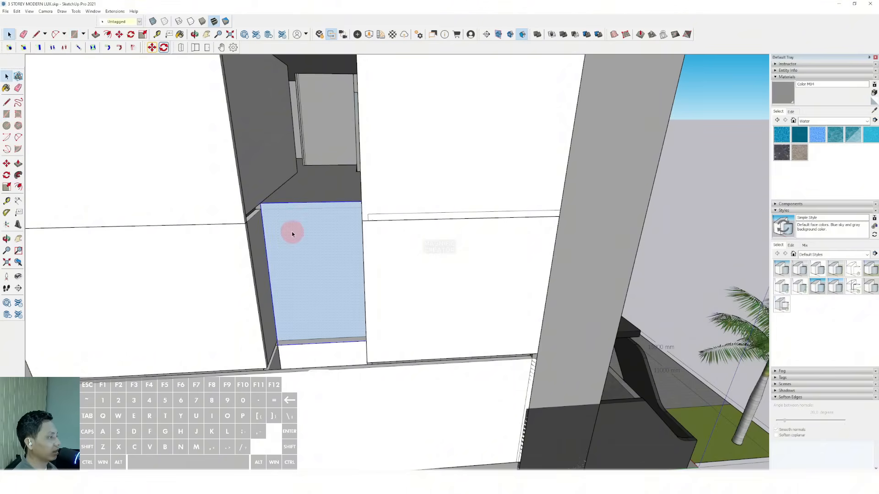
{"action": "scroll", "coordinate": [322, 263], "scroll_direction": "down", "scroll_amount": 2}
{"action": "key", "text": "s"}
{"action": "middle_click_drag", "start_coordinate": [292, 231], "coordinate": [430, 270], "text": "shift"}
{"action": "key", "text": "space"}
{"action": "key", "text": "r"}
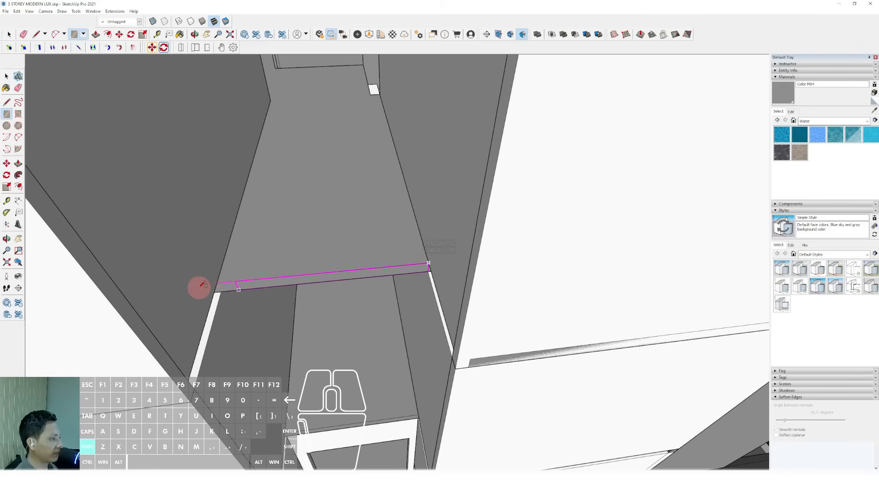
{"action": "left_click", "coordinate": [214, 291], "text": "shift"}
{"action": "key", "text": "space"}
{"action": "double_click", "coordinate": [267, 285]}
{"action": "scroll", "coordinate": [349, 279], "scroll_direction": "down", "scroll_amount": 5}
{"action": "key", "text": "s"}
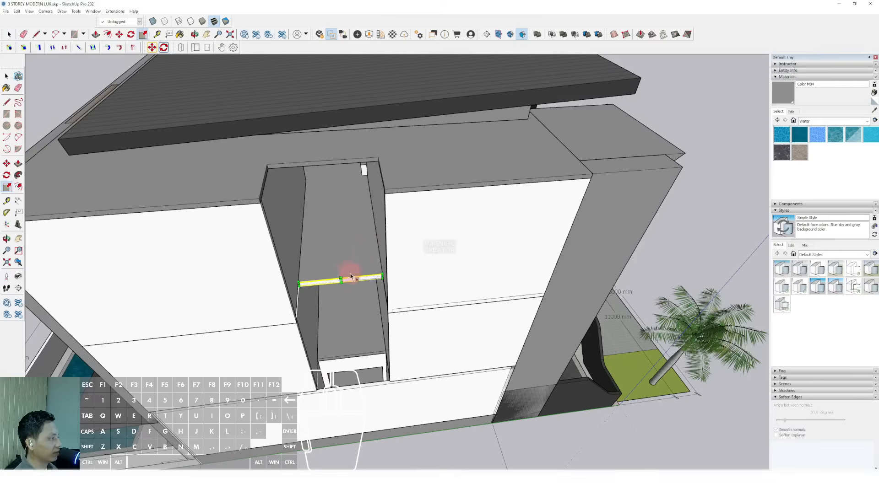
{"action": "scroll", "coordinate": [350, 276], "scroll_direction": "up", "scroll_amount": 2}
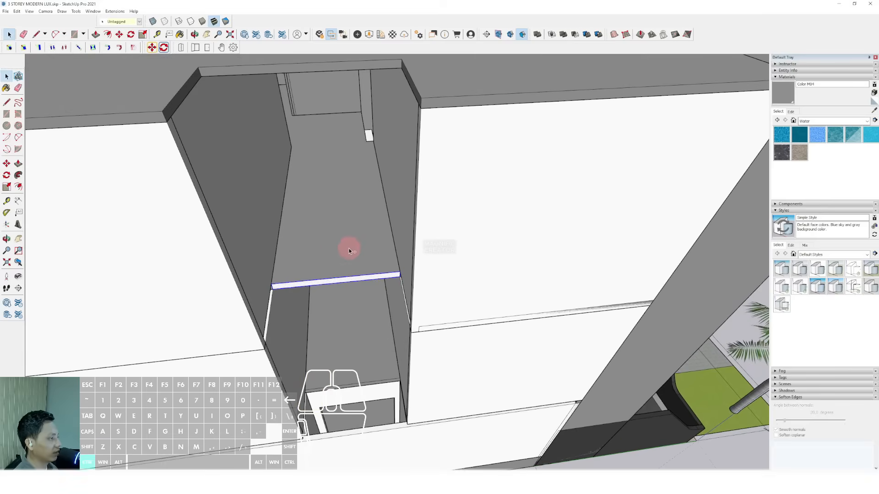
- Draw a rectangle over the slab edge inside the light well and scale it down to the head of the ground-floor opening
{"action": "scroll", "coordinate": [307, 284], "scroll_direction": "up", "scroll_amount": 2}
{"action": "scroll", "coordinate": [314, 280], "scroll_direction": "up", "scroll_amount": 2}
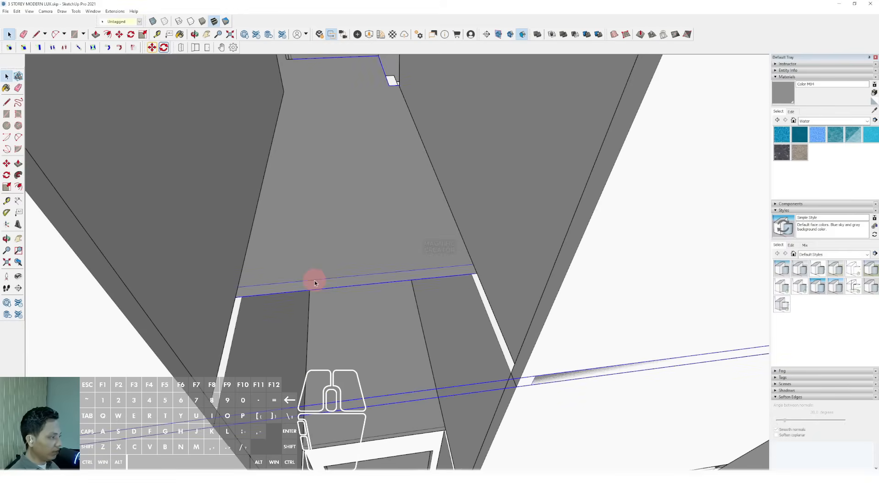
{"action": "scroll", "coordinate": [249, 300], "scroll_direction": "up", "scroll_amount": 2}
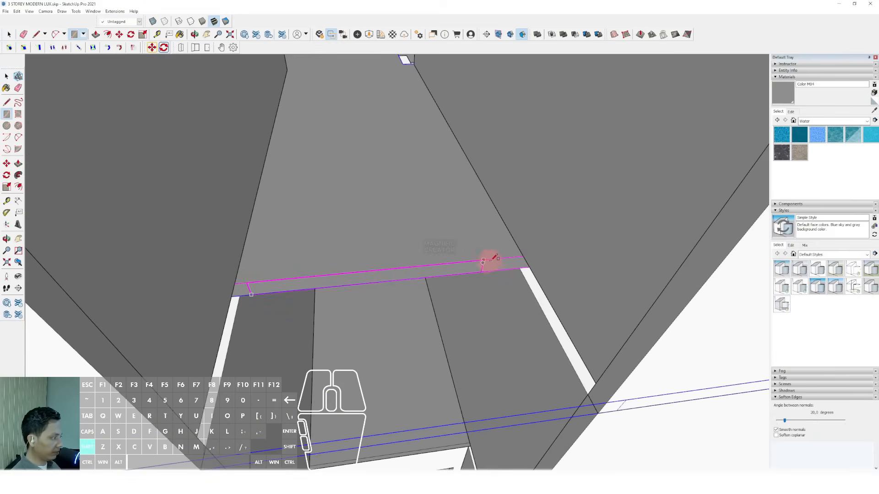
{"action": "left_click", "coordinate": [523, 253]}
{"action": "left_click", "coordinate": [495, 267]}
{"action": "key", "text": "s"}
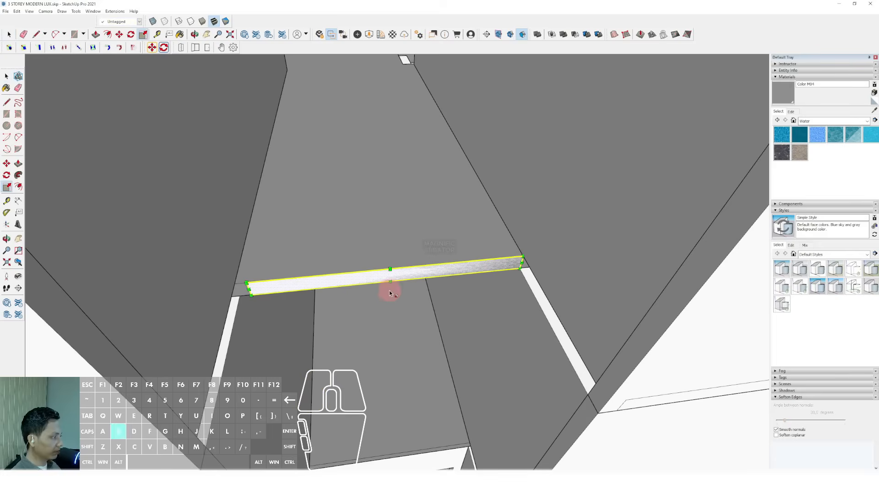
{"action": "left_click_drag", "start_coordinate": [390, 281], "coordinate": [440, 448]}
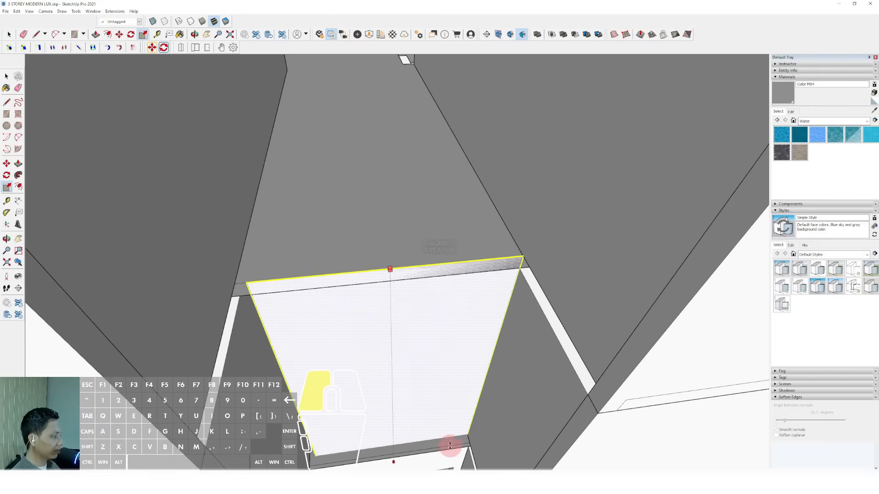
- Scale the light-well face up to the roof opening and widen it to meet the side wall
{"action": "scroll", "coordinate": [410, 357], "scroll_direction": "down", "scroll_amount": 2}
{"action": "scroll", "coordinate": [402, 327], "scroll_direction": "down", "scroll_amount": 1}
{"action": "left_click_drag", "start_coordinate": [400, 318], "coordinate": [458, 169]}
{"action": "key", "text": "space"}
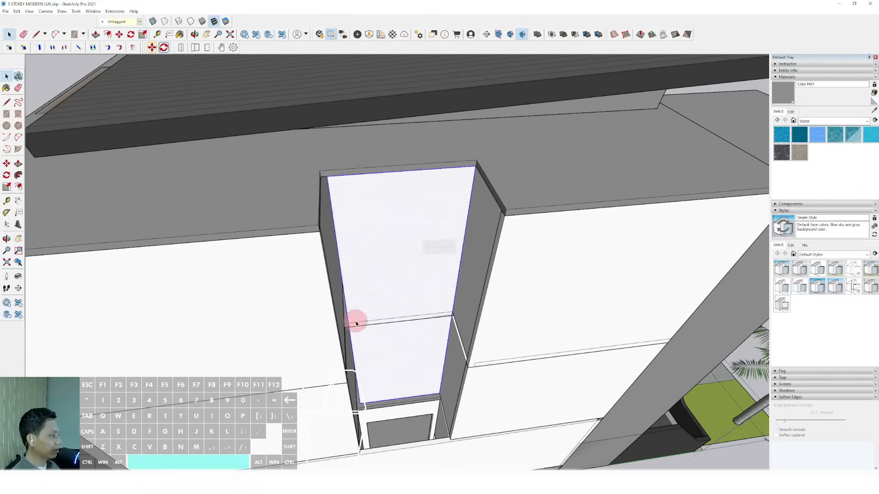
{"action": "key", "text": "s"}
{"action": "key", "text": "space"}
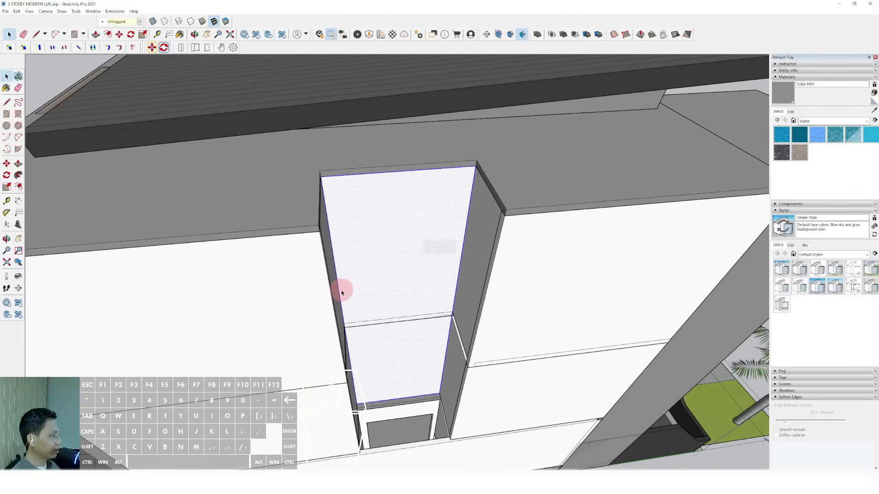
- Divide the light-well face into three vertical panels and paint them with Translucent Glass Gray
{"action": "middle_click_drag", "start_coordinate": [339, 289], "coordinate": [358, 300]}
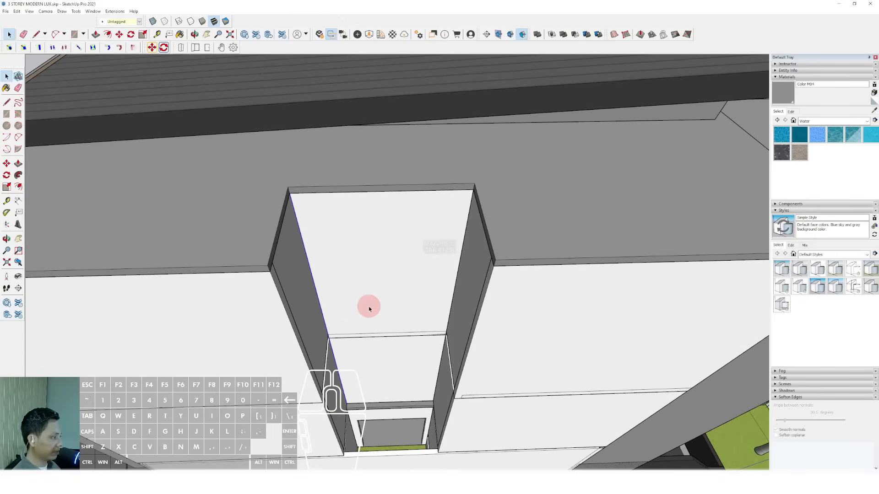
{"action": "double_click", "coordinate": [369, 292]}
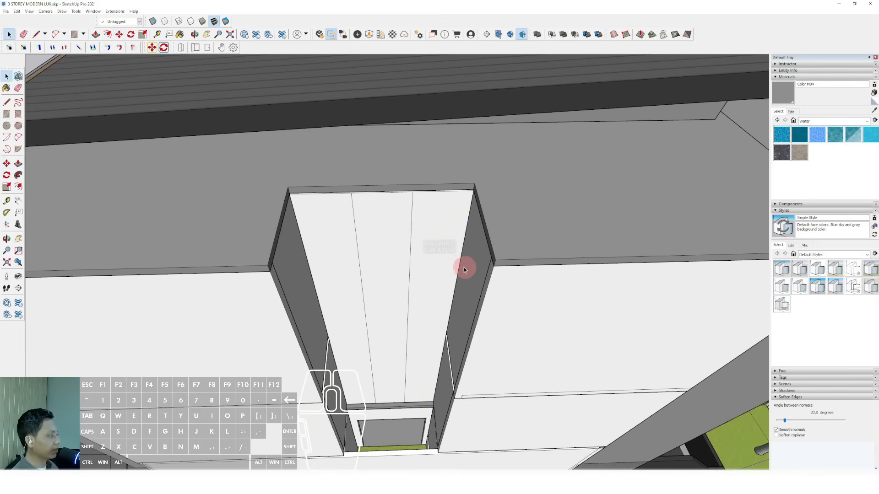
{"action": "scroll", "coordinate": [421, 269], "scroll_direction": "down", "scroll_amount": 5}
{"action": "middle_click_drag", "start_coordinate": [435, 288], "coordinate": [641, 202]}
{"action": "middle_click_drag", "start_coordinate": [321, 303], "coordinate": [459, 233]}
{"action": "middle_click_drag", "start_coordinate": [230, 206], "coordinate": [416, 190]}
{"action": "left_click", "coordinate": [314, 178]}
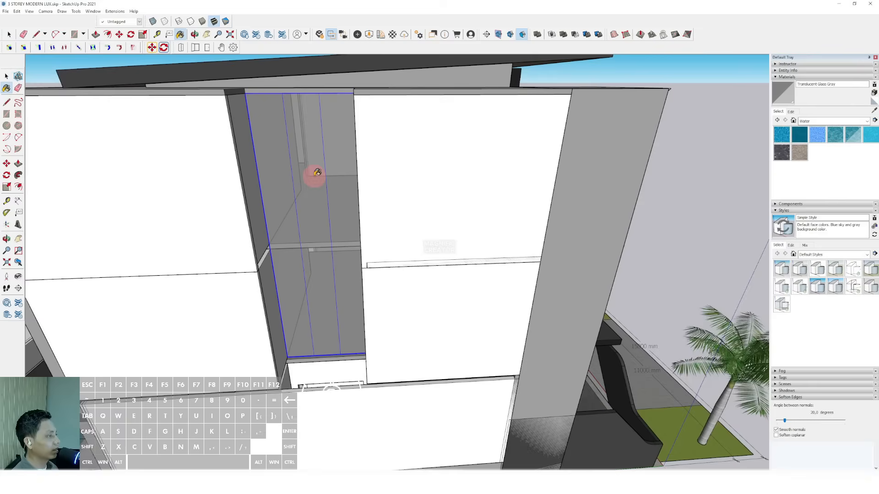
{"action": "scroll", "coordinate": [315, 183], "scroll_direction": "down", "scroll_amount": 3}
{"action": "scroll", "coordinate": [379, 180], "scroll_direction": "down", "scroll_amount": 2}
{"action": "key", "text": "space"}
- Fill the ground-floor opening facing the grass court with a rectangular pane and paint it with Translucent Glass Gray
{"action": "mouse_move", "coordinate": [305, 215]}
{"action": "middle_mouse_down"}
{"action": "mouse_move", "coordinate": [367, 226]}
{"action": "mouse_move", "coordinate": [424, 355]}
{"action": "middle_mouse_up"}
{"action": "scroll", "coordinate": [412, 355], "scroll_direction": "up", "scroll_amount": 8}
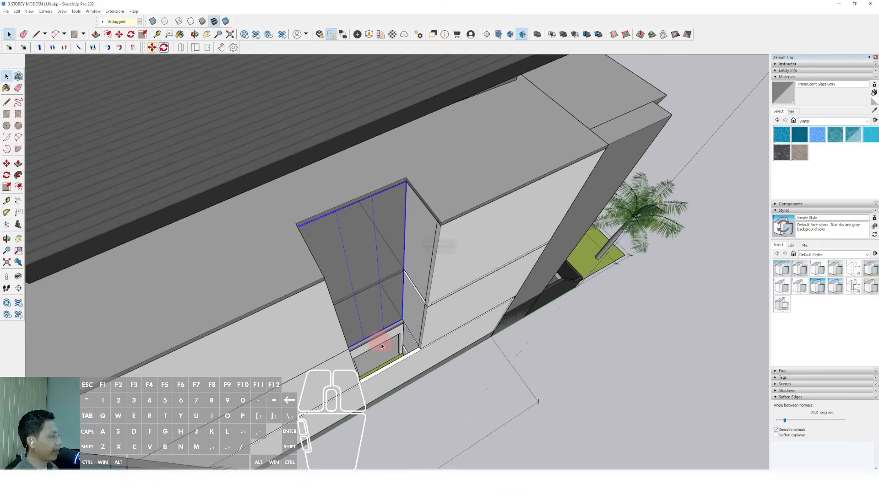
{"action": "key", "text": "r"}
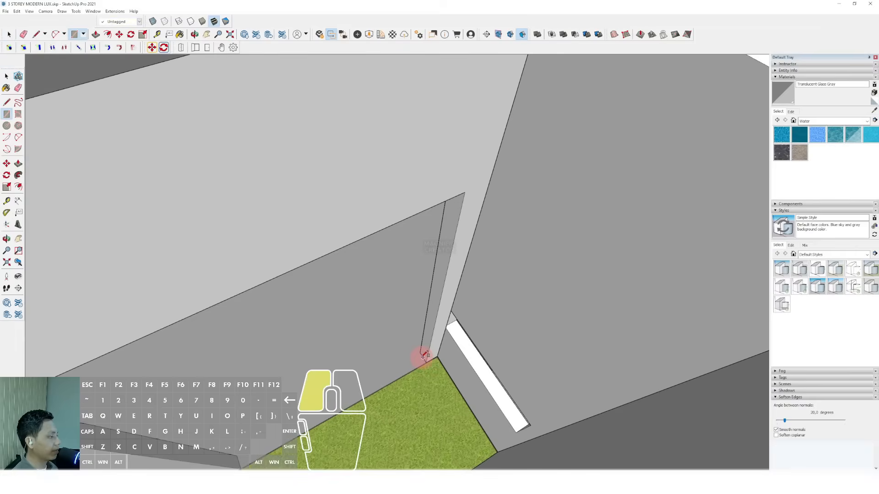
{"action": "middle_click_drag", "start_coordinate": [425, 356], "coordinate": [180, 205]}
{"action": "middle_click_drag", "start_coordinate": [239, 193], "coordinate": [170, 157]}
{"action": "key", "text": "space"}
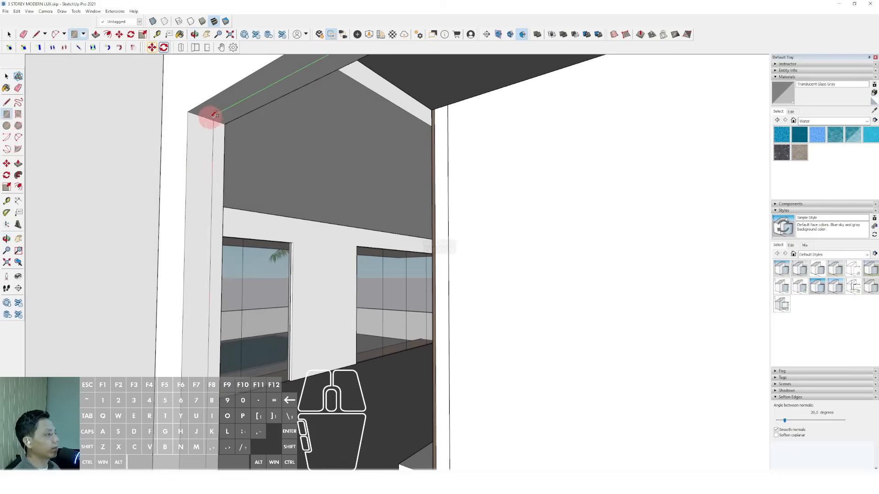
{"action": "scroll", "coordinate": [206, 115], "scroll_direction": "up", "scroll_amount": 5}
{"action": "left_click", "coordinate": [253, 153]}
{"action": "left_click", "coordinate": [832, 87]}
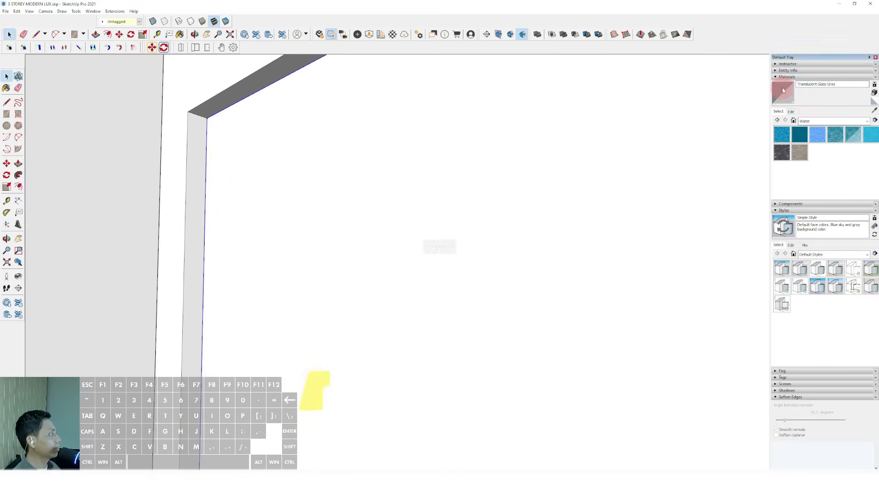
{"action": "scroll", "coordinate": [261, 190], "scroll_direction": "down", "scroll_amount": 5}
{"action": "middle_click_drag", "start_coordinate": [465, 406], "coordinate": [403, 298]}
- Copy the ground-floor glass pane's side edge across to the opposite side to divide the pane vertically
{"action": "scroll", "coordinate": [394, 280], "scroll_direction": "down", "scroll_amount": 10}
{"action": "scroll", "coordinate": [393, 308], "scroll_direction": "up", "scroll_amount": 10}
{"action": "scroll", "coordinate": [412, 299], "scroll_direction": "up", "scroll_amount": 8}
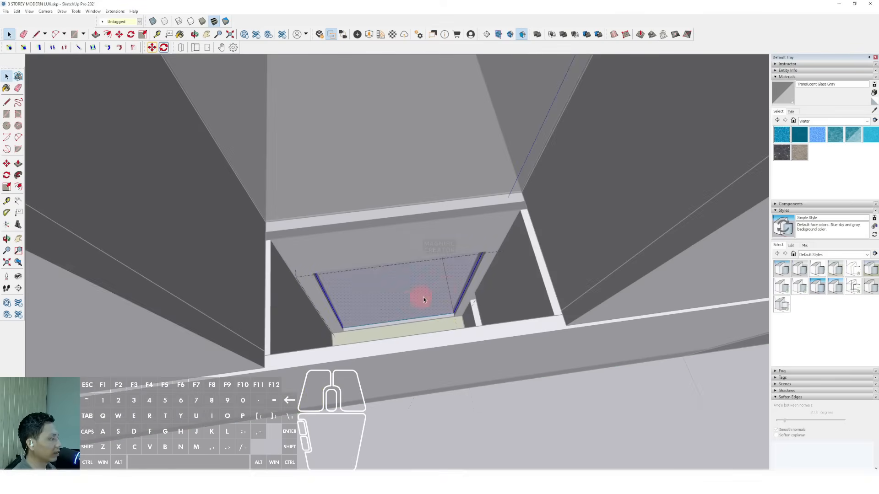
{"action": "key", "text": "m"}
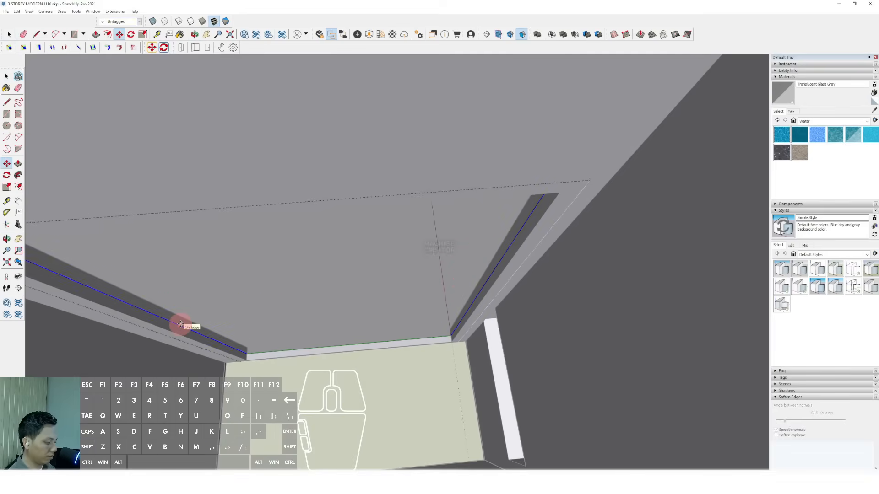
{"action": "scroll", "coordinate": [394, 267], "scroll_direction": "down", "scroll_amount": 15}
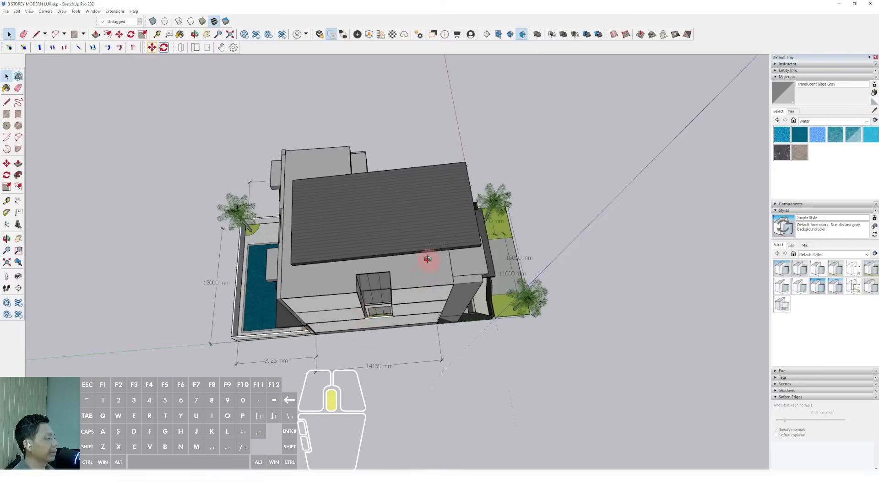
- Push/Pull the top face of the wood-slatted facade panel to fit the roof slab, and display the section cut
{"action": "middle_click_drag", "start_coordinate": [427, 259], "coordinate": [330, 233]}
{"action": "key", "text": "space"}
{"action": "left_click", "coordinate": [328, 233]}
{"action": "scroll", "coordinate": [375, 199], "scroll_direction": "up", "scroll_amount": 5}
{"action": "key", "text": "p"}
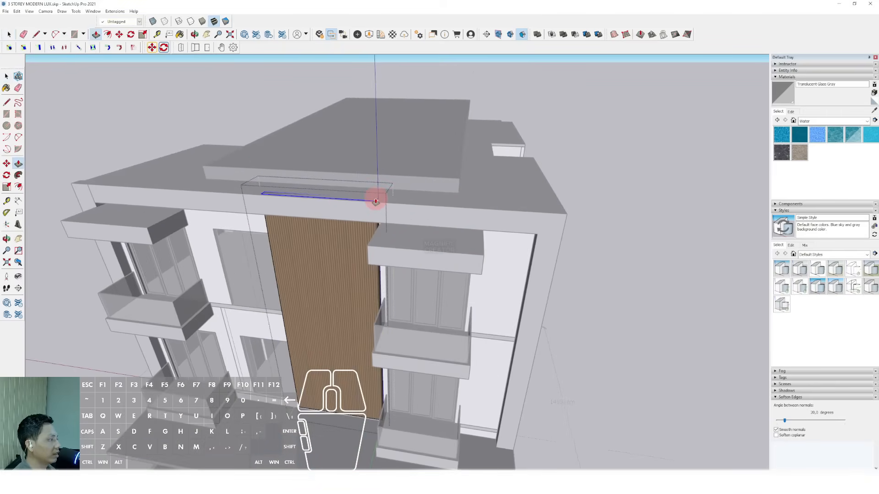
{"action": "scroll", "coordinate": [382, 224], "scroll_direction": "down", "scroll_amount": 5}
{"action": "key", "text": "space"}
{"action": "left_click", "coordinate": [546, 131]}
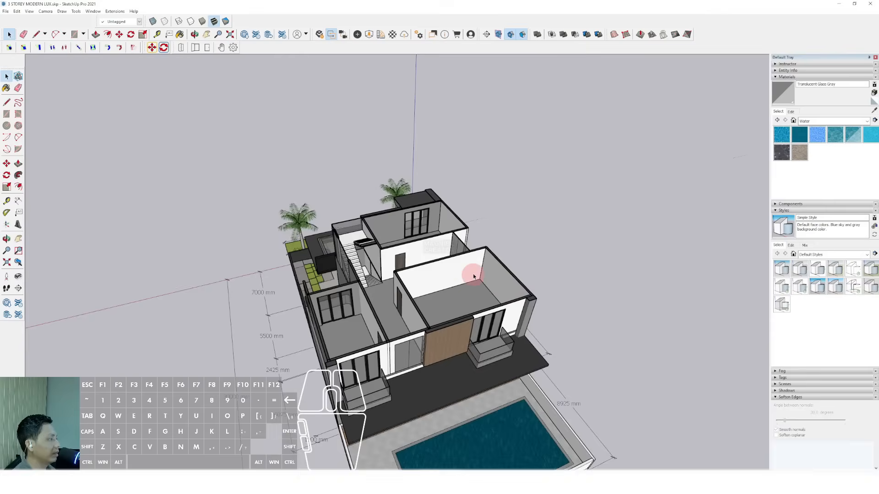
- Select the interior doors around the first-floor hallway and make them a group
{"action": "scroll", "coordinate": [471, 270], "scroll_direction": "up", "scroll_amount": 6}
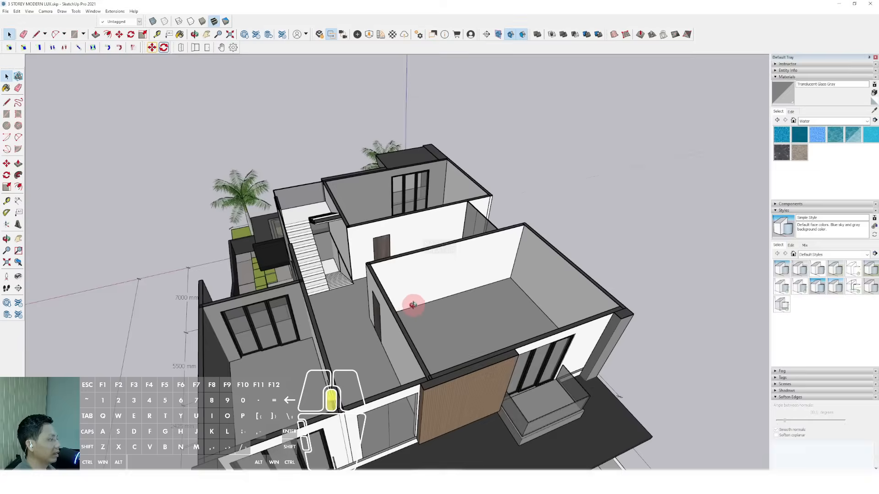
{"action": "left_click", "coordinate": [389, 248], "text": "shift"}
{"action": "scroll", "coordinate": [389, 247], "scroll_direction": "down", "scroll_amount": 2}
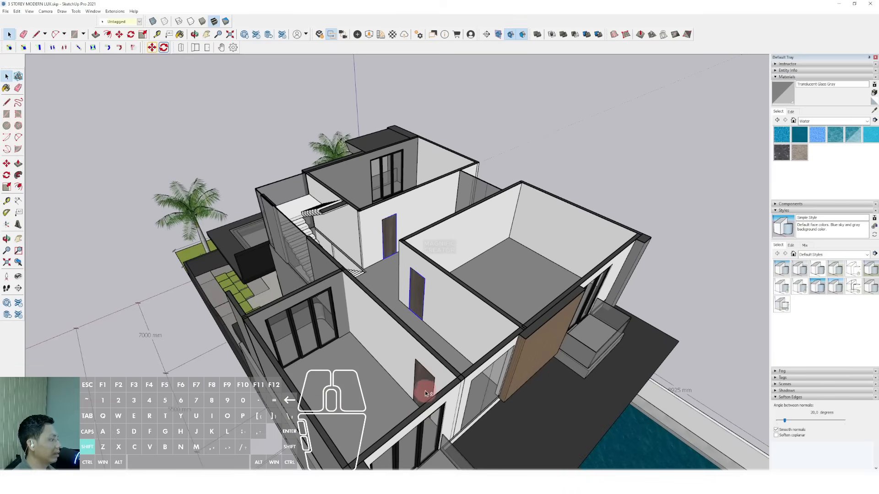
{"action": "right_click", "coordinate": [423, 387]}
{"action": "left_click", "coordinate": [442, 297]}
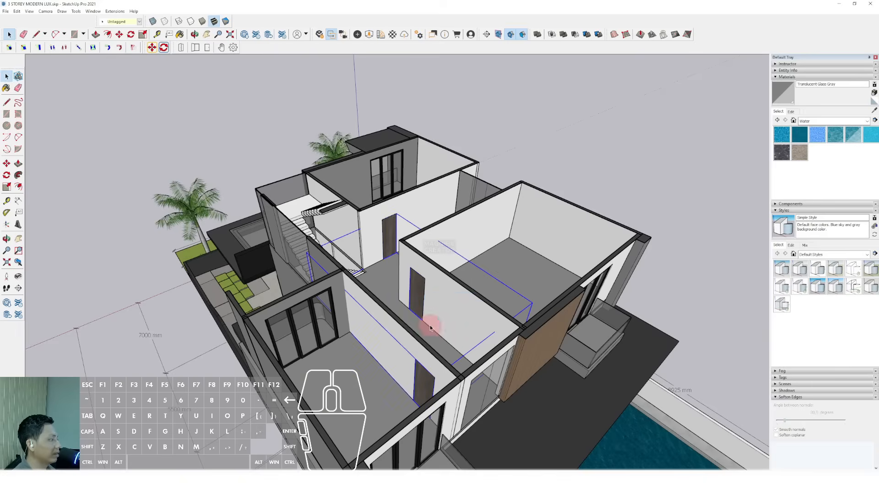
- Draw a line from the hallway doors out past the pool facade and group it with the doors
{"action": "scroll", "coordinate": [435, 303], "scroll_direction": "down", "scroll_amount": 2, "text": "shift"}
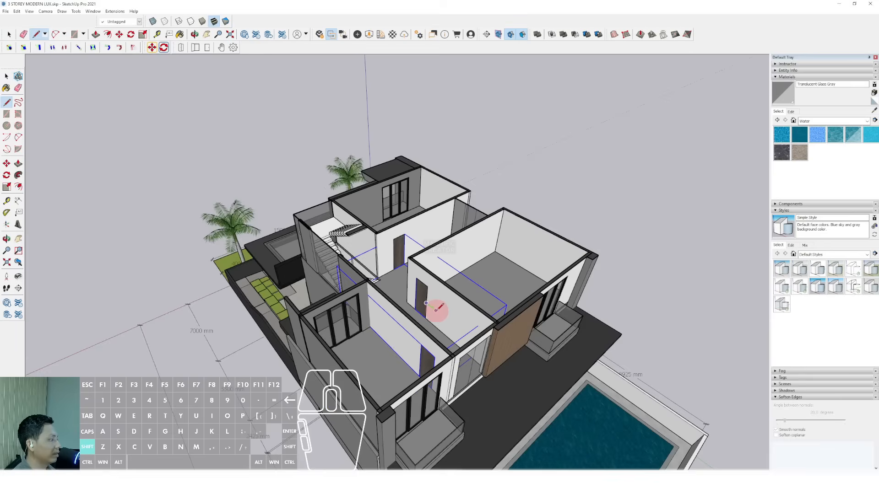
{"action": "left_click", "coordinate": [506, 371]}
{"action": "right_click", "coordinate": [506, 366]}
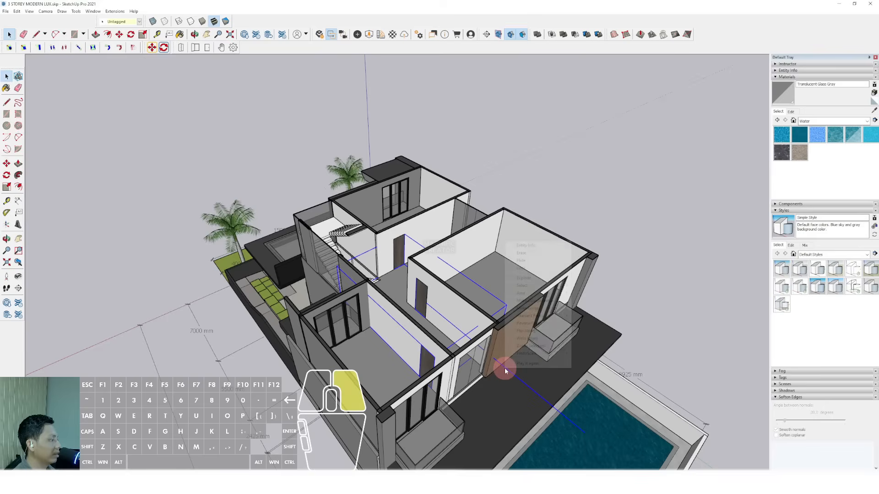
{"action": "left_click", "coordinate": [526, 309]}
- Make the combined group of hallway doors and reference line a component
{"action": "right_click", "coordinate": [425, 300]}
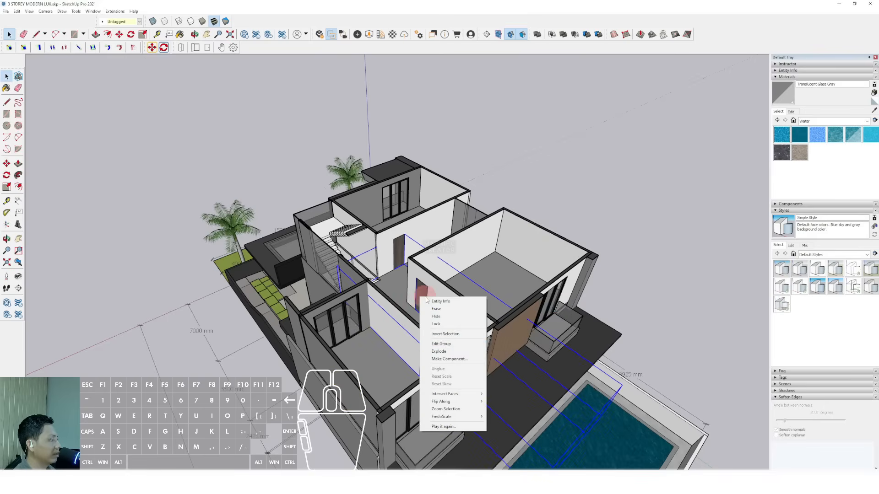
{"action": "left_click", "coordinate": [445, 359]}
{"action": "left_click", "coordinate": [343, 251]}
- Turn off the section cut to show the complete pool facade
{"action": "middle_click_drag", "start_coordinate": [455, 281], "coordinate": [450, 262]}
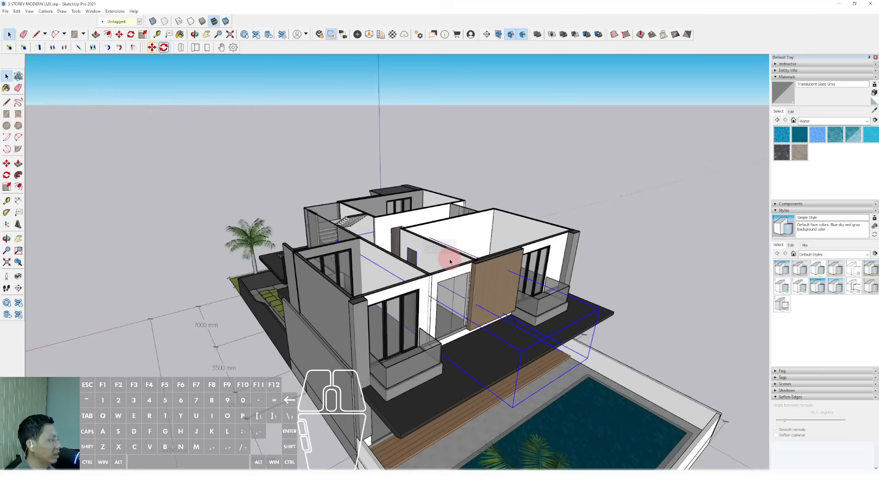
{"action": "middle_click_drag", "start_coordinate": [438, 314], "coordinate": [426, 295]}
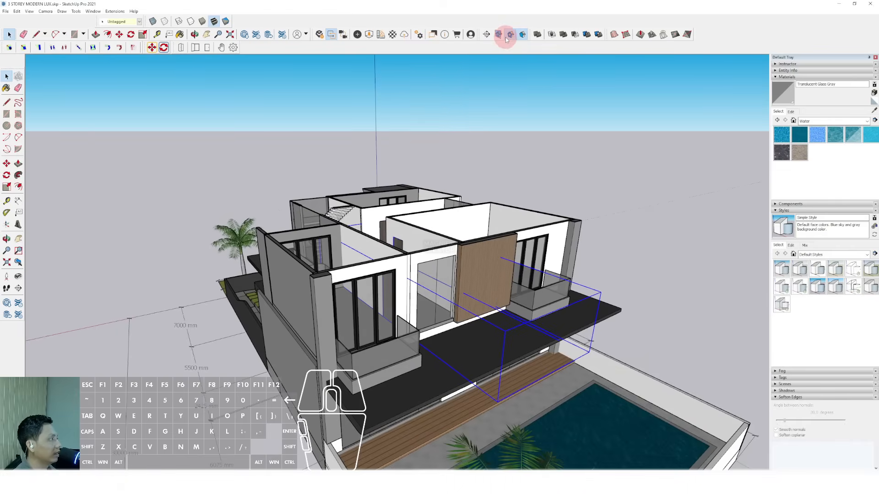
{"action": "middle_click_drag", "start_coordinate": [493, 163], "coordinate": [442, 237]}
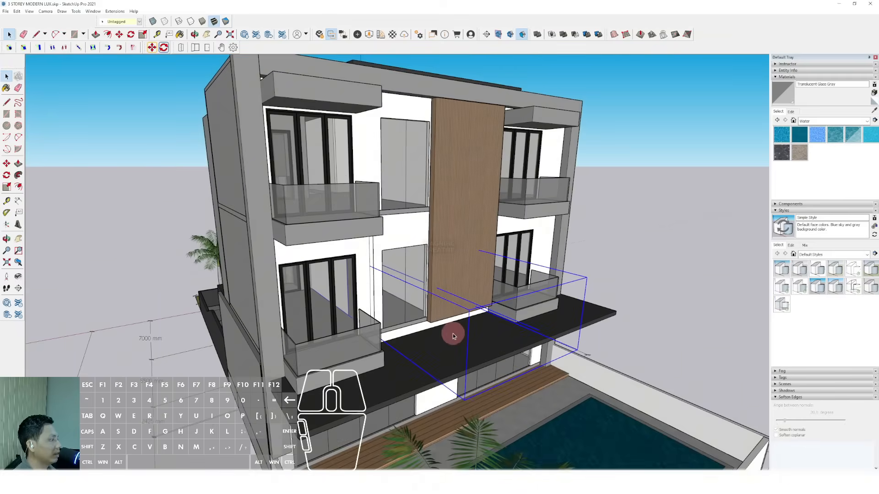
- Copy the hallway doors with their reference line vertically from the first floor to the top floor, snapping at the facade
{"action": "scroll", "coordinate": [452, 333], "scroll_direction": "up", "scroll_amount": 8}
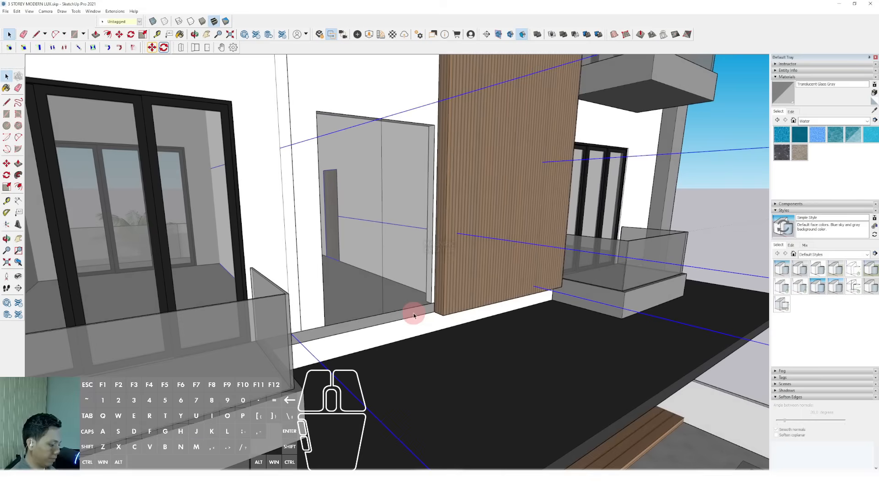
{"action": "left_click", "coordinate": [406, 308]}
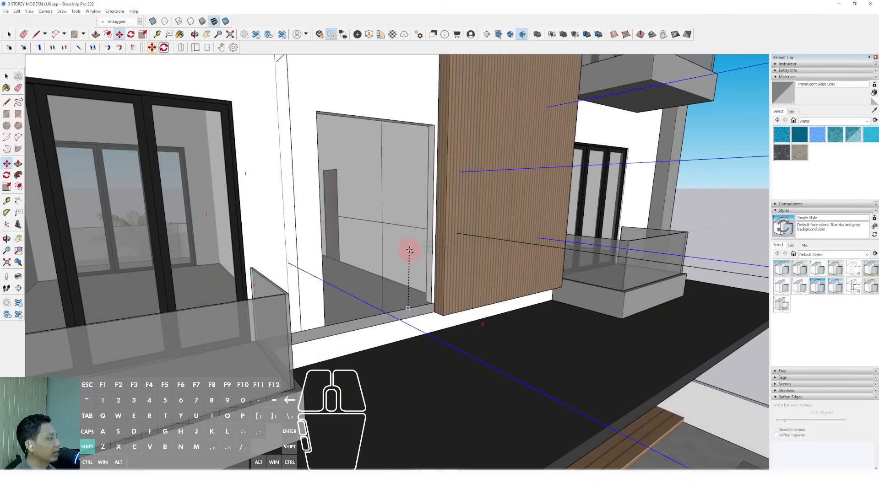
{"action": "key", "text": "space"}
{"action": "scroll", "coordinate": [422, 305], "scroll_direction": "up", "scroll_amount": 3}
{"action": "scroll", "coordinate": [422, 306], "scroll_direction": "up", "scroll_amount": 3}
{"action": "key", "text": "m"}
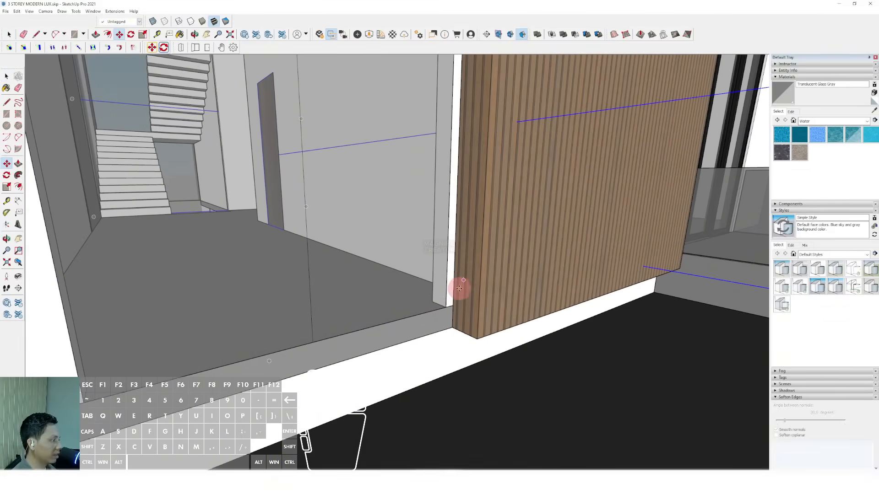
{"action": "scroll", "coordinate": [446, 307], "scroll_direction": "down", "scroll_amount": 10}
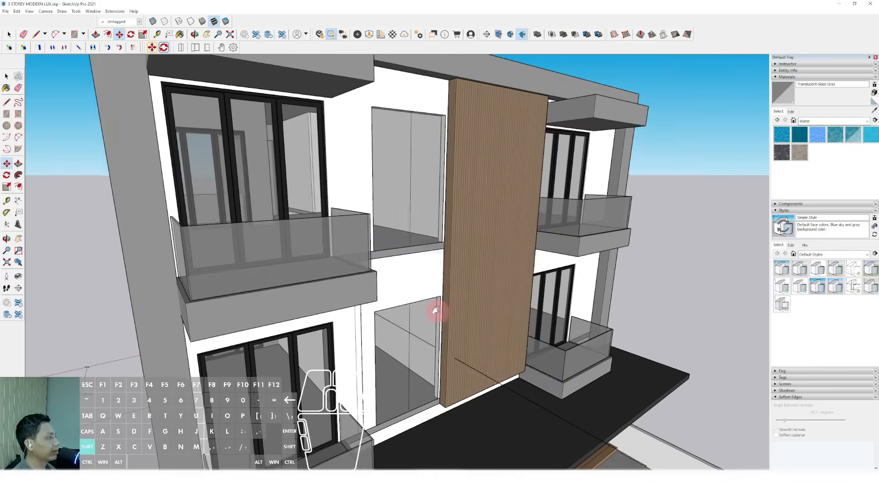
{"action": "middle_click_drag", "start_coordinate": [437, 231], "coordinate": [226, 275], "text": "shift"}
{"action": "scroll", "coordinate": [434, 270], "scroll_direction": "up", "scroll_amount": 2}
{"action": "key", "text": "space"}
{"action": "scroll", "coordinate": [426, 270], "scroll_direction": "down", "scroll_amount": 4}
{"action": "scroll", "coordinate": [304, 361], "scroll_direction": "up", "scroll_amount": 4}
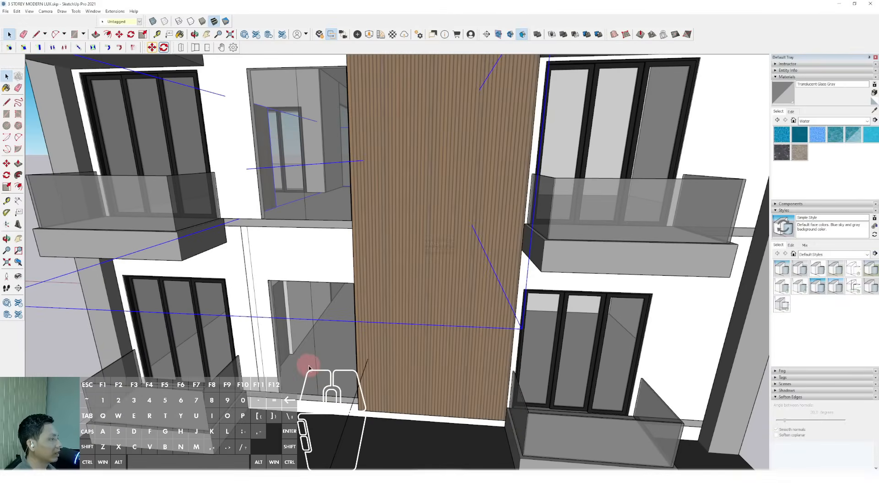
- Turn the section cut back on and raise the section plane to cut through the top floor
{"action": "scroll", "coordinate": [300, 342], "scroll_direction": "down", "scroll_amount": 1}
{"action": "scroll", "coordinate": [300, 342], "scroll_direction": "down", "scroll_amount": 1}
{"action": "middle_click_drag", "start_coordinate": [302, 341], "coordinate": [423, 312]}
{"action": "scroll", "coordinate": [424, 312], "scroll_direction": "down", "scroll_amount": 3}
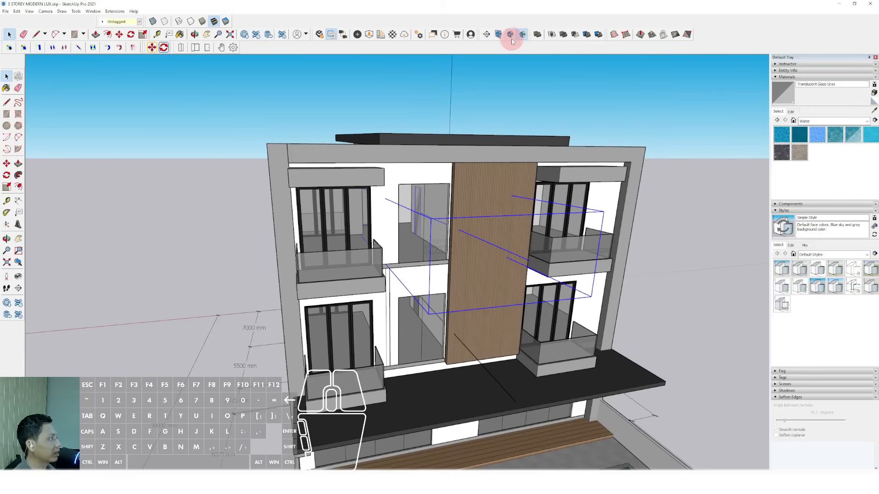
{"action": "scroll", "coordinate": [339, 256], "scroll_direction": "down", "scroll_amount": 3}
{"action": "middle_click_drag", "start_coordinate": [343, 281], "coordinate": [361, 343]}
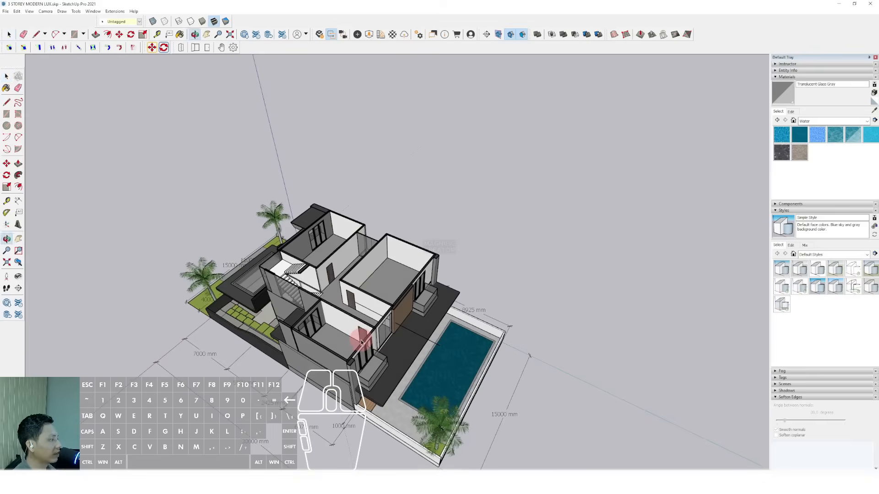
{"action": "scroll", "coordinate": [328, 292], "scroll_direction": "down", "scroll_amount": 1}
{"action": "middle_click_drag", "start_coordinate": [328, 292], "coordinate": [327, 271]}
{"action": "left_click", "coordinate": [513, 245]}
{"action": "key", "text": "m"}
{"action": "left_click_drag", "start_coordinate": [508, 254], "coordinate": [525, 227]}
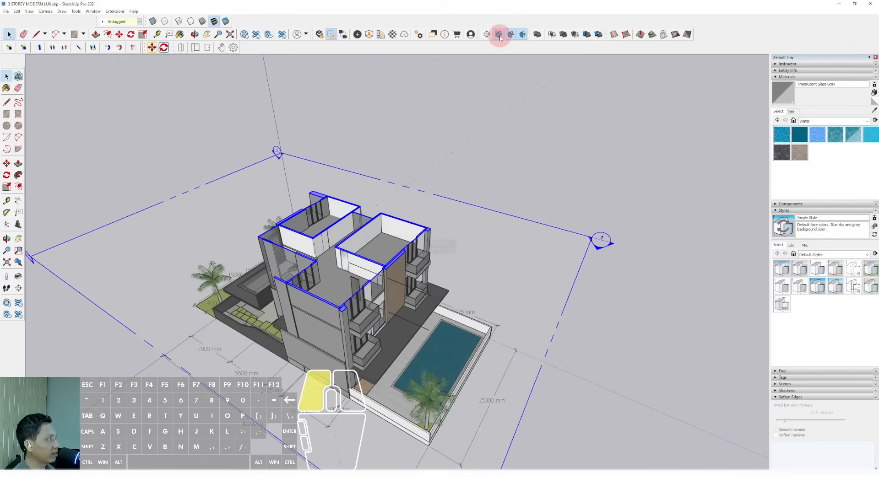
- Copy the first-floor hallway partition wall with its door opening vertically up to the top floor
{"action": "scroll", "coordinate": [344, 310], "scroll_direction": "up", "scroll_amount": 10}
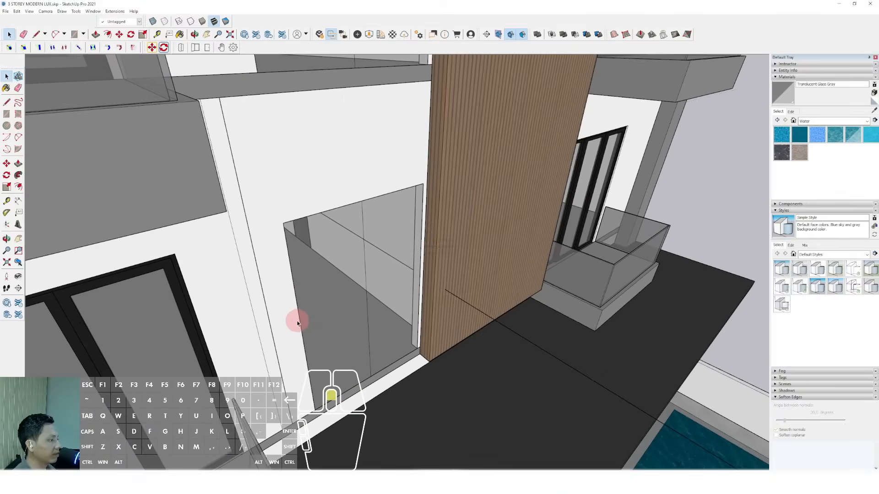
{"action": "middle_click_drag", "start_coordinate": [297, 323], "coordinate": [348, 308]}
{"action": "mouse_move", "coordinate": [308, 297]}
{"action": "middle_mouse_down"}
{"action": "mouse_move", "coordinate": [298, 290]}
{"action": "mouse_move", "coordinate": [318, 373]}
{"action": "mouse_move", "coordinate": [280, 365]}
{"action": "middle_mouse_up"}
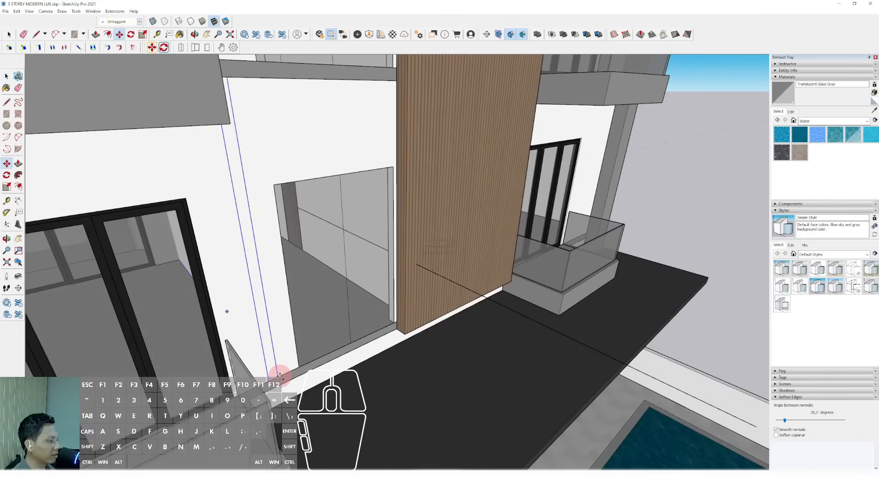
{"action": "scroll", "coordinate": [265, 281], "scroll_direction": "down", "scroll_amount": 3, "text": "shift"}
{"action": "middle_click_drag", "start_coordinate": [265, 282], "coordinate": [276, 330], "text": "shift"}
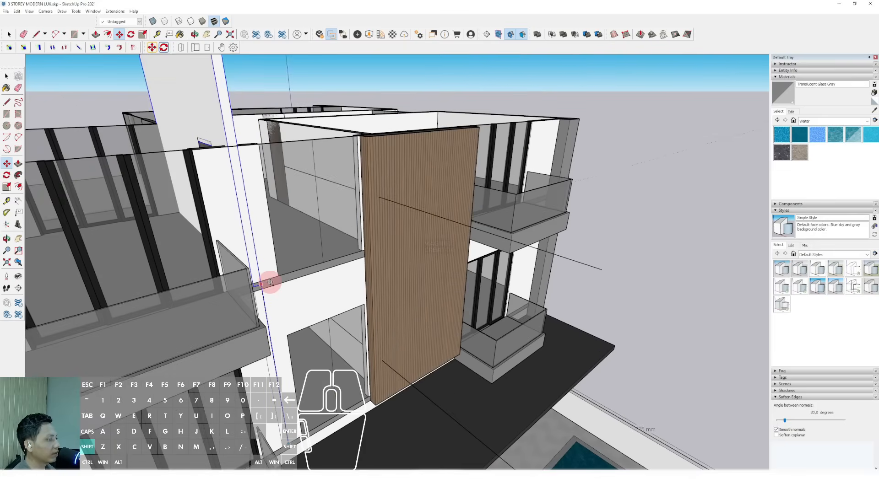
{"action": "left_click", "coordinate": [268, 280], "text": "shift"}
{"action": "key", "text": "space"}
- Display the section plane and raise it slightly above the door heads on the top floor
{"action": "scroll", "coordinate": [268, 280], "scroll_direction": "down", "scroll_amount": 2}
{"action": "middle_click_drag", "start_coordinate": [324, 314], "coordinate": [362, 361]}
{"action": "middle_click_drag", "start_coordinate": [279, 298], "coordinate": [365, 349]}
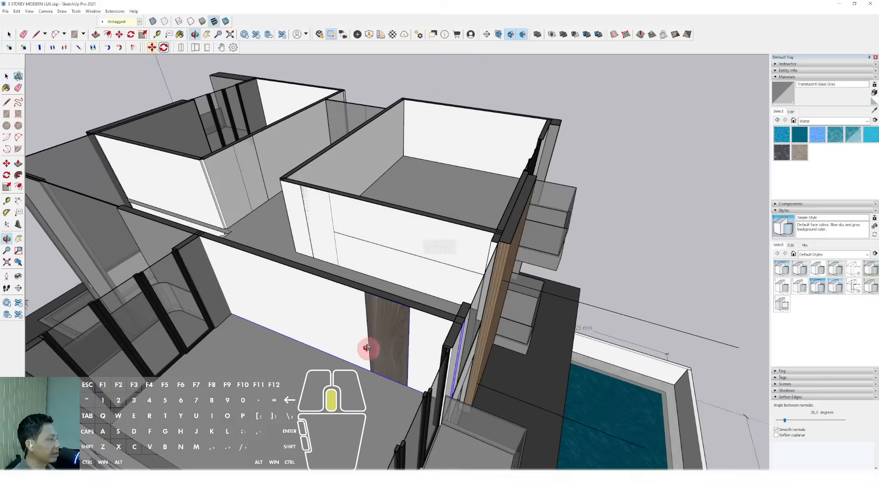
{"action": "scroll", "coordinate": [361, 248], "scroll_direction": "up", "scroll_amount": 3}
{"action": "scroll", "coordinate": [360, 248], "scroll_direction": "down", "scroll_amount": 2}
{"action": "middle_click_drag", "start_coordinate": [365, 249], "coordinate": [398, 296], "text": "shift"}
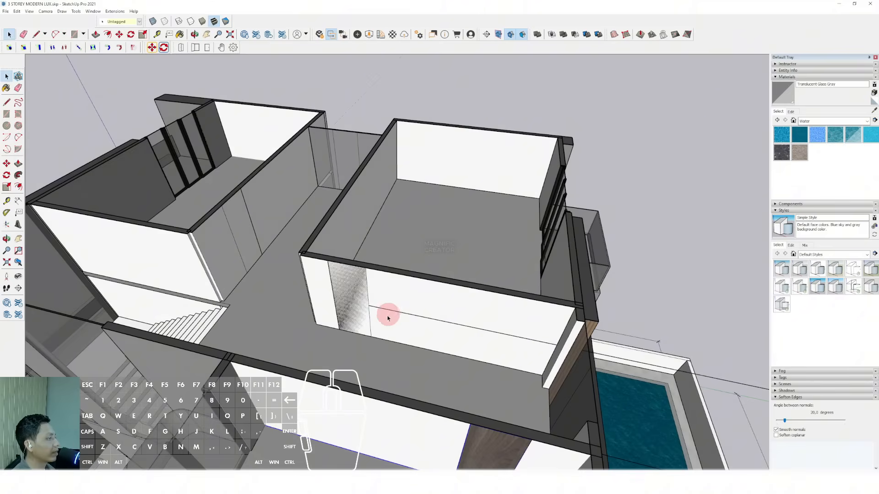
{"action": "scroll", "coordinate": [359, 298], "scroll_direction": "down", "scroll_amount": 3}
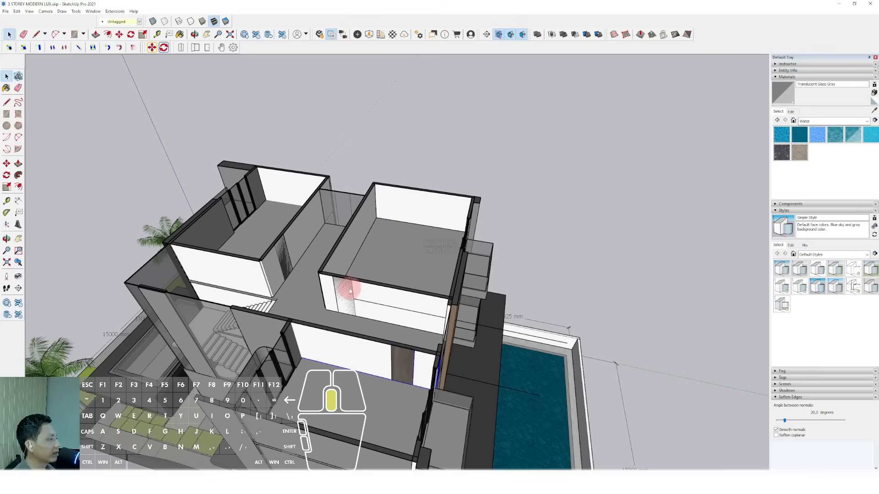
{"action": "middle_click_drag", "start_coordinate": [350, 291], "coordinate": [479, 229]}
{"action": "key", "text": "m"}
{"action": "left_click", "coordinate": [547, 179]}
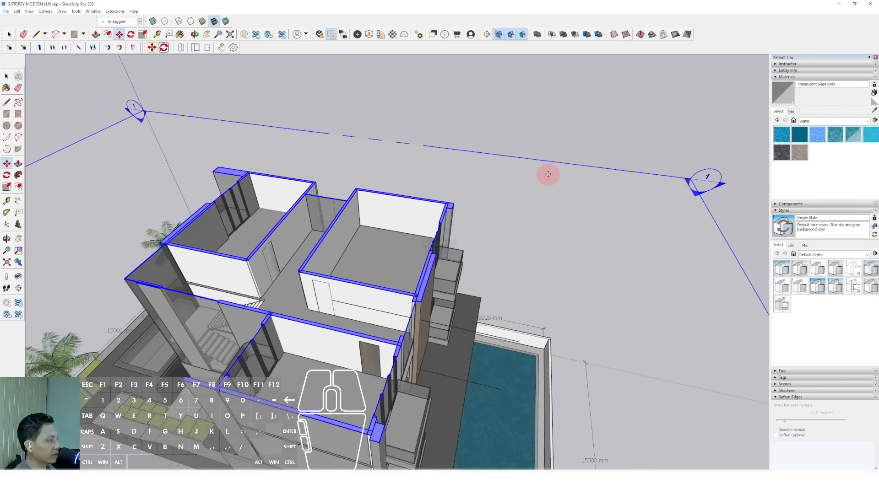
{"action": "scroll", "coordinate": [246, 273], "scroll_direction": "up", "scroll_amount": 8}
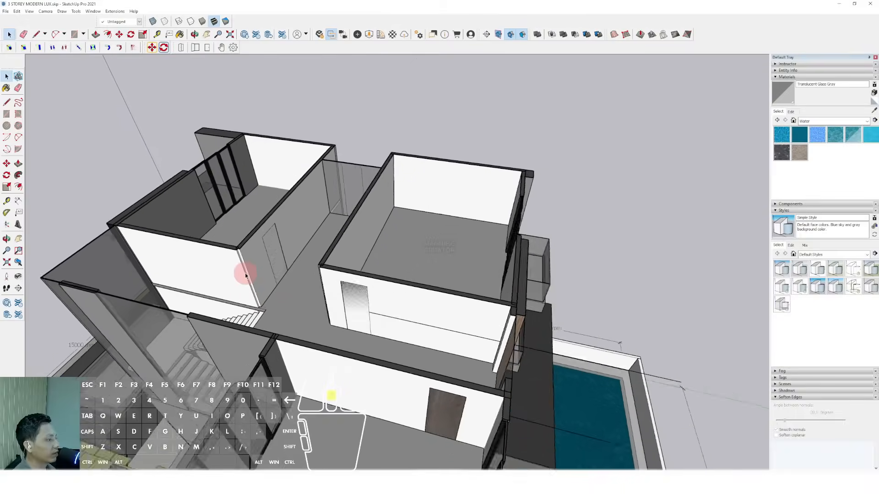
{"action": "double_click", "coordinate": [279, 262]}
{"action": "left_click", "coordinate": [277, 264]}
{"action": "scroll", "coordinate": [274, 266], "scroll_direction": "up", "scroll_amount": 4}
{"action": "scroll", "coordinate": [270, 265], "scroll_direction": "up", "scroll_amount": 3}
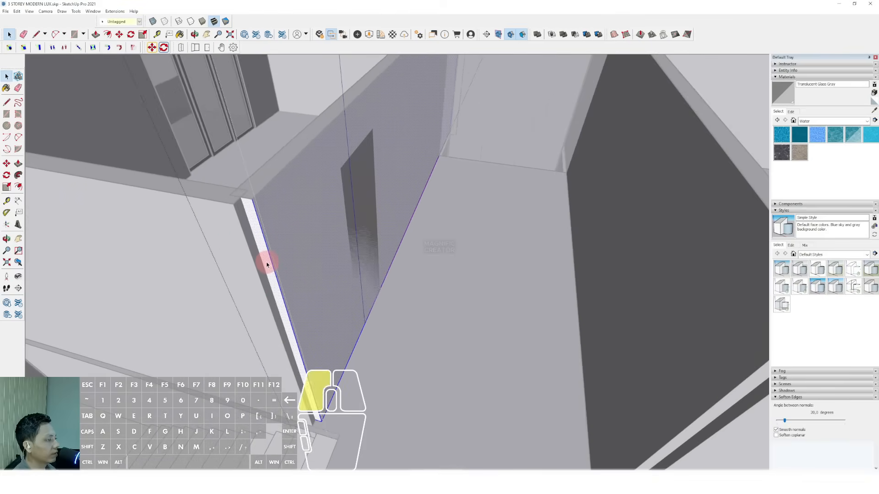
{"action": "scroll", "coordinate": [244, 253], "scroll_direction": "down", "scroll_amount": 10}
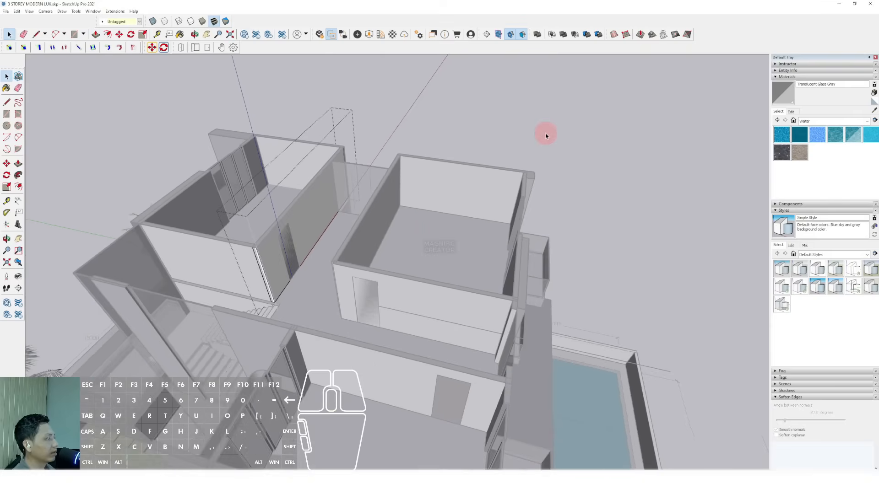
{"action": "key", "text": "space"}
- Trace the door with a rectangle on the hallway wall of the top-floor pool-side bedroom and Push/Pull it through to cut the opening
{"action": "scroll", "coordinate": [397, 314], "scroll_direction": "up", "scroll_amount": 5}
{"action": "double_click", "coordinate": [381, 277]}
{"action": "left_click", "coordinate": [381, 276]}
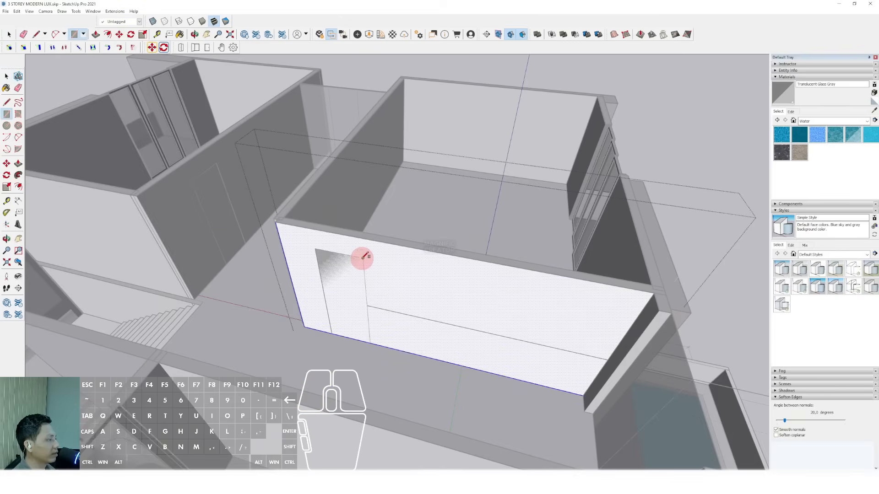
{"action": "scroll", "coordinate": [326, 320], "scroll_direction": "up", "scroll_amount": 2}
{"action": "key", "text": "space"}
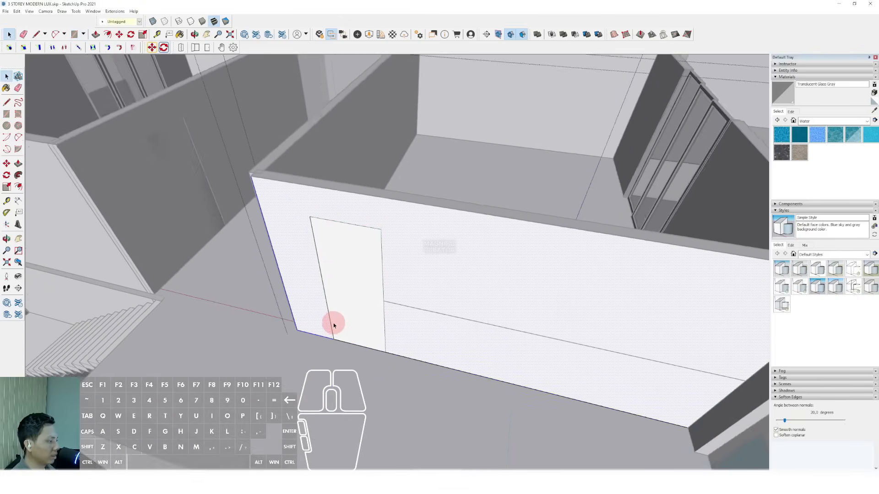
{"action": "scroll", "coordinate": [343, 325], "scroll_direction": "up", "scroll_amount": 2}
{"action": "left_click", "coordinate": [357, 287]}
{"action": "key", "text": "space"}
{"action": "scroll", "coordinate": [347, 306], "scroll_direction": "down", "scroll_amount": 4}
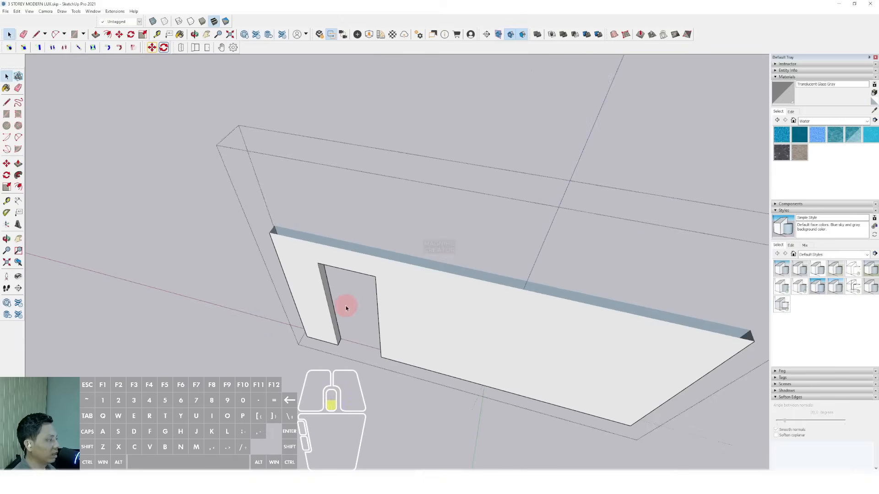
{"action": "left_click", "coordinate": [590, 169]}
- Trace the door with a rectangle on the top-floor bedroom wall beside the staircase and Push/Pull it through to cut the opening
{"action": "scroll", "coordinate": [283, 220], "scroll_direction": "up", "scroll_amount": 2}
{"action": "mouse_move", "coordinate": [284, 219]}
{"action": "middle_mouse_down"}
{"action": "mouse_move", "coordinate": [273, 242]}
{"action": "mouse_move", "coordinate": [275, 229]}
{"action": "middle_mouse_up"}
{"action": "double_click", "coordinate": [280, 193]}
{"action": "left_click", "coordinate": [280, 193]}
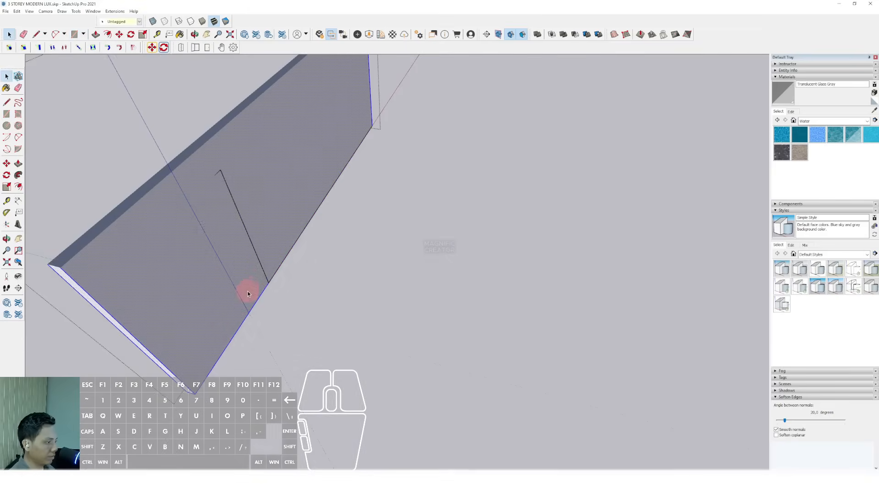
{"action": "scroll", "coordinate": [248, 291], "scroll_direction": "up", "scroll_amount": 1}
{"action": "scroll", "coordinate": [240, 188], "scroll_direction": "up", "scroll_amount": 2}
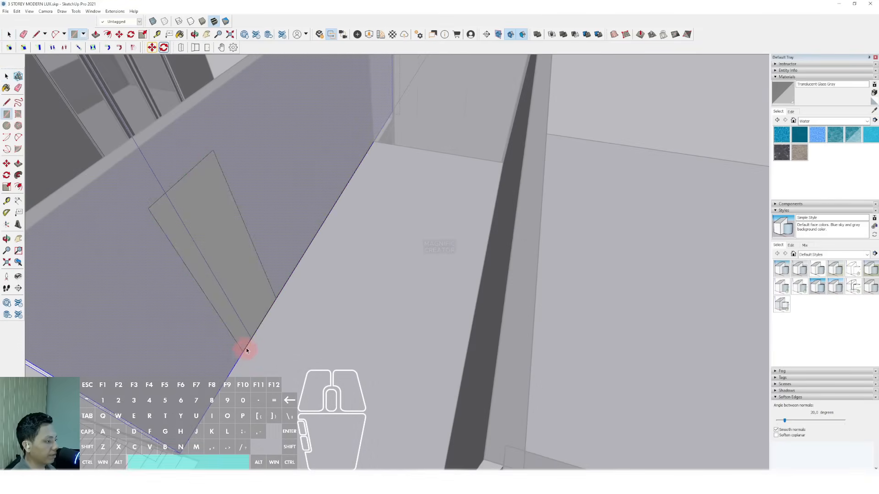
{"action": "middle_click_drag", "start_coordinate": [247, 351], "coordinate": [266, 355]}
{"action": "left_click", "coordinate": [260, 310]}
{"action": "key", "text": "p"}
{"action": "left_click", "coordinate": [215, 289]}
{"action": "key", "text": "space"}
{"action": "scroll", "coordinate": [245, 265], "scroll_direction": "down", "scroll_amount": 5}
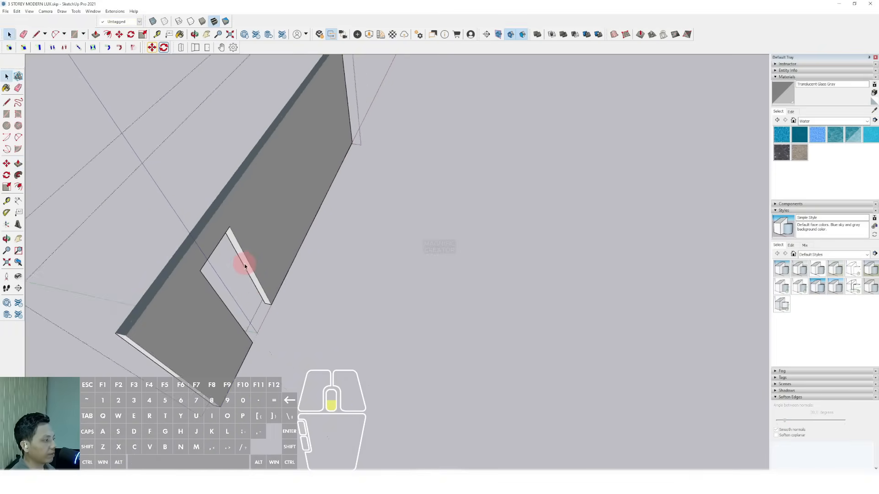
{"action": "left_click", "coordinate": [399, 92]}
- Lower the section plane to cut through the middle floor, hide its outline and examine the rooms and door openings
{"action": "scroll", "coordinate": [334, 234], "scroll_direction": "down", "scroll_amount": 3}
{"action": "scroll", "coordinate": [394, 295], "scroll_direction": "up", "scroll_amount": 1}
{"action": "middle_click_drag", "start_coordinate": [396, 295], "coordinate": [557, 373]}
{"action": "middle_click_drag", "start_coordinate": [330, 225], "coordinate": [429, 61]}
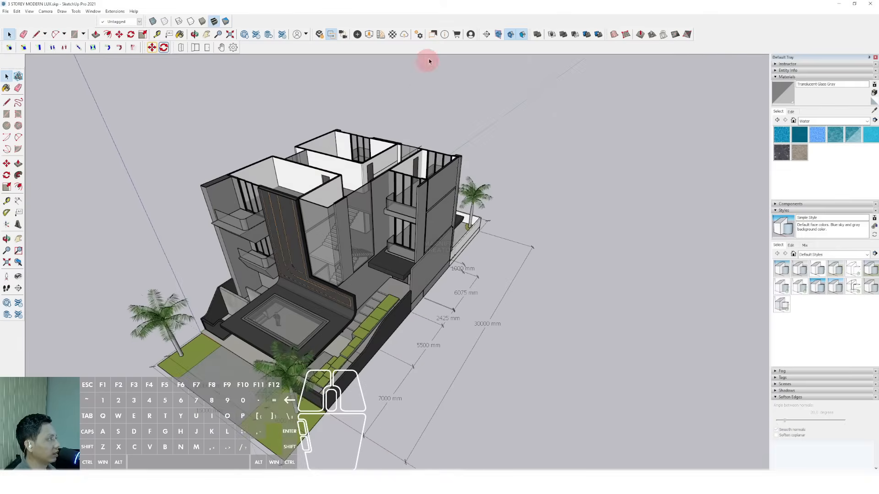
{"action": "middle_click_drag", "start_coordinate": [402, 220], "coordinate": [396, 168]}
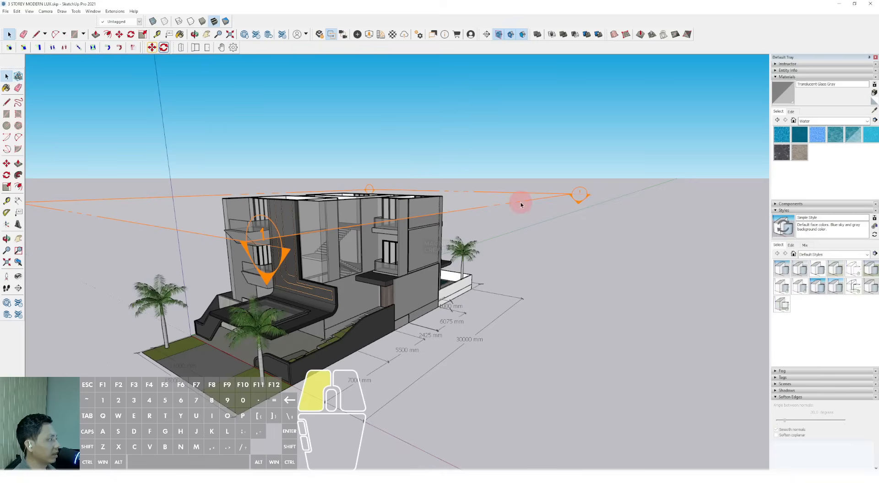
{"action": "left_click_drag", "start_coordinate": [537, 210], "coordinate": [534, 225]}
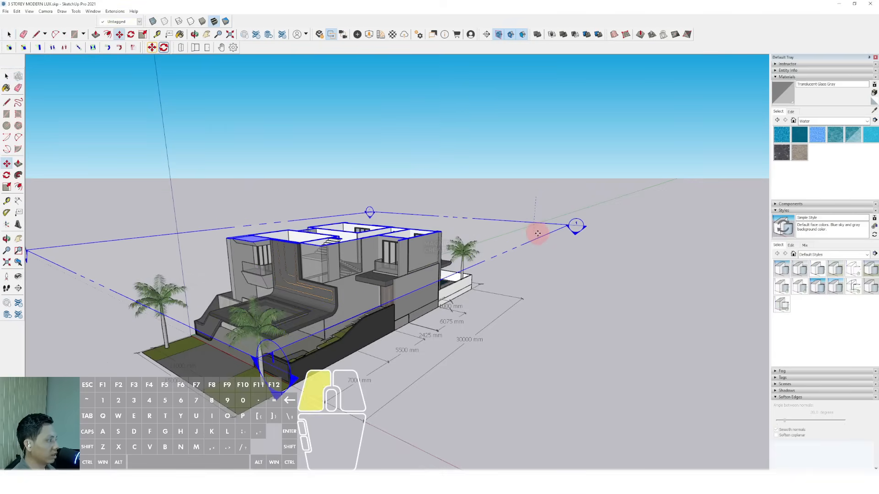
{"action": "middle_click_drag", "start_coordinate": [367, 259], "coordinate": [293, 314]}
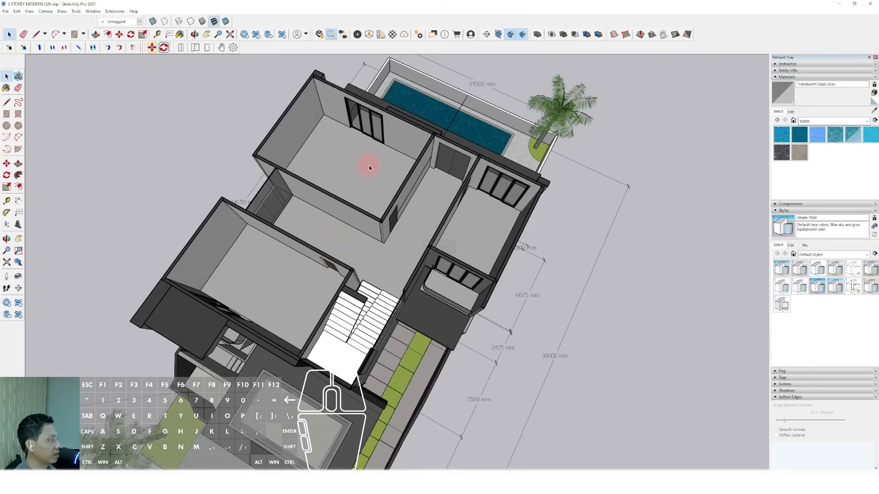
{"action": "scroll", "coordinate": [438, 184], "scroll_direction": "up", "scroll_amount": 2}
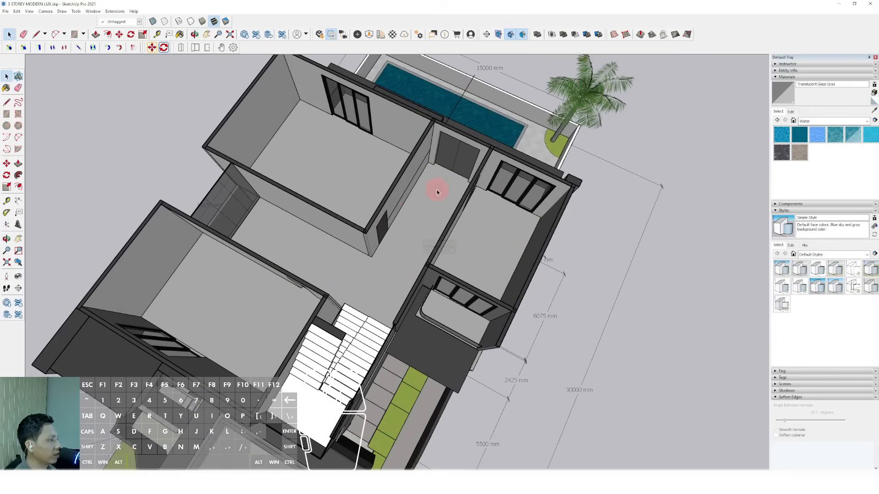
{"action": "scroll", "coordinate": [271, 220], "scroll_direction": "down", "scroll_amount": 3}
{"action": "middle_click_drag", "start_coordinate": [295, 251], "coordinate": [369, 267]}
- Display the section plane, lower it to cut through the ground floor, and hide its outline again
{"action": "left_click", "coordinate": [509, 36]}
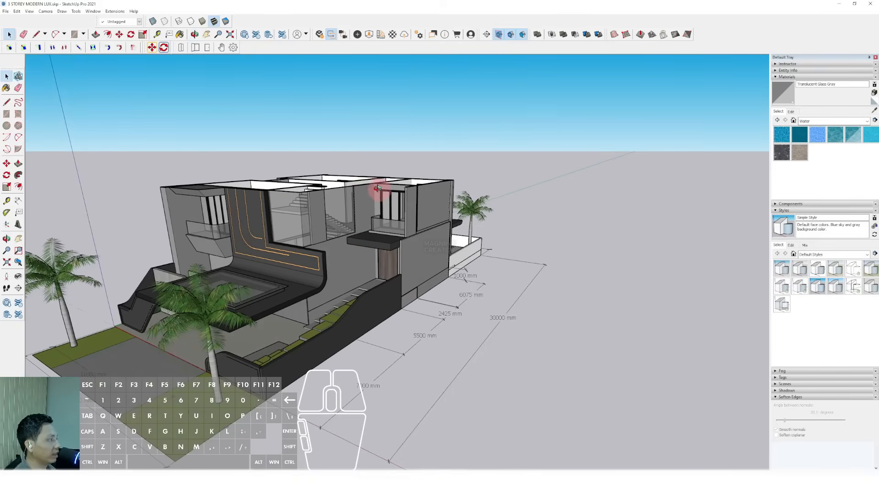
{"action": "middle_click_drag", "start_coordinate": [377, 189], "coordinate": [384, 183]}
{"action": "scroll", "coordinate": [412, 242], "scroll_direction": "down", "scroll_amount": 2}
{"action": "middle_click_drag", "start_coordinate": [385, 260], "coordinate": [409, 284]}
{"action": "left_click", "coordinate": [507, 197]}
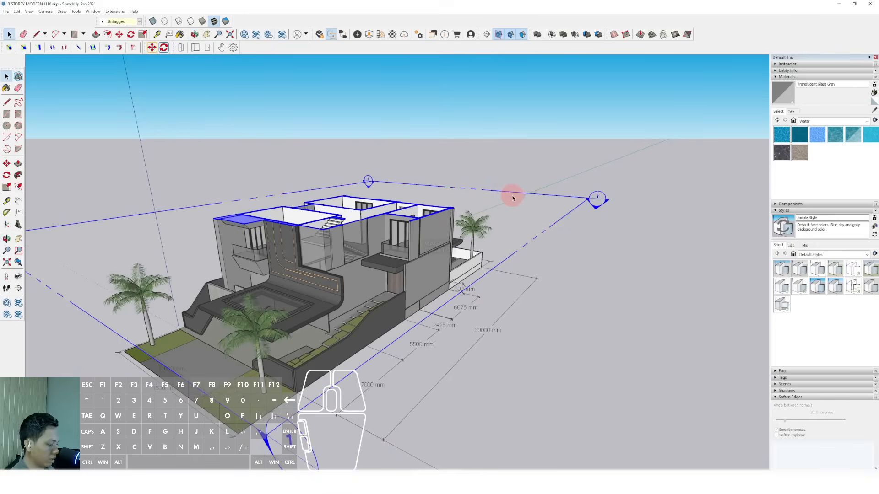
{"action": "left_click", "coordinate": [524, 202]}
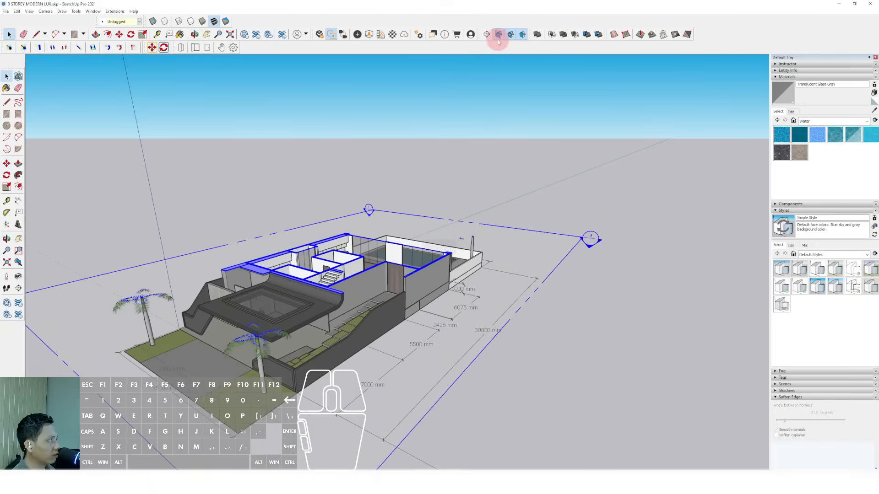
{"action": "left_click", "coordinate": [430, 366]}
- Copy the wooden door of the ground-floor room behind the TV wall across to the facing wall of the neighbouring room
{"action": "middle_click_drag", "start_coordinate": [312, 219], "coordinate": [391, 233]}
{"action": "middle_click_drag", "start_coordinate": [476, 238], "coordinate": [178, 180]}
{"action": "scroll", "coordinate": [478, 281], "scroll_direction": "up", "scroll_amount": 3}
{"action": "middle_click_drag", "start_coordinate": [478, 281], "coordinate": [326, 235]}
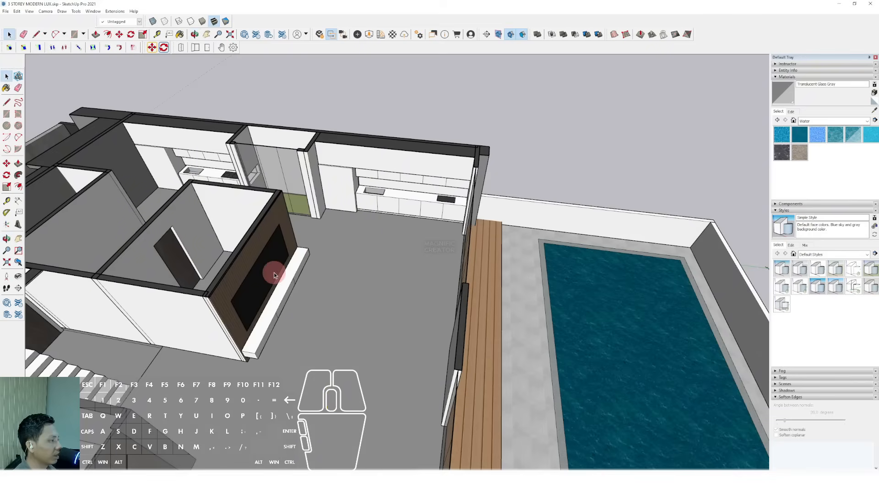
{"action": "middle_click_drag", "start_coordinate": [273, 274], "coordinate": [402, 304]}
{"action": "scroll", "coordinate": [410, 316], "scroll_direction": "up", "scroll_amount": 3}
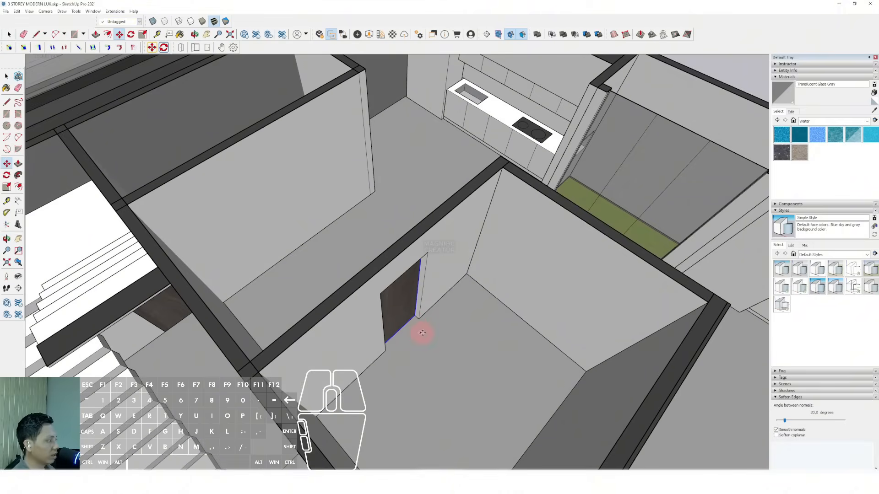
{"action": "scroll", "coordinate": [316, 264], "scroll_direction": "up", "scroll_amount": 1}
{"action": "left_click", "coordinate": [306, 266]}
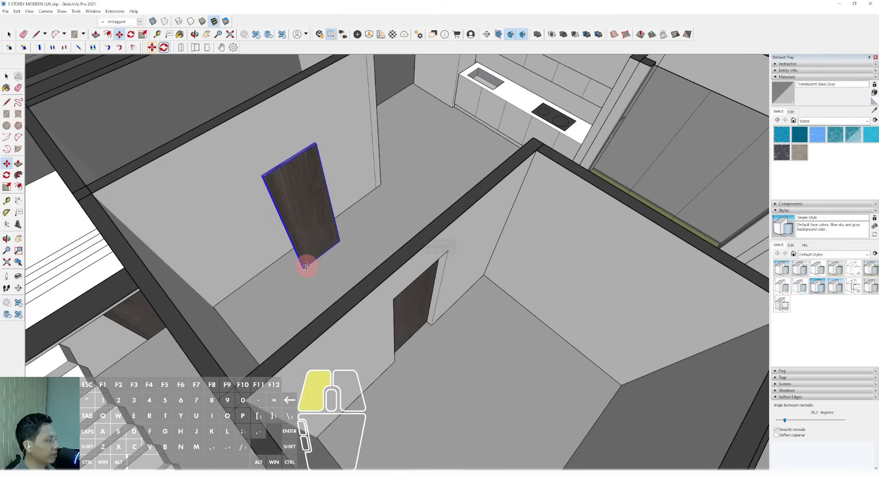
- Trace the copied door with a rectangle on the neighbouring room's wall and Push/Pull it through to cut the opening
{"action": "middle_click_drag", "start_coordinate": [291, 190], "coordinate": [334, 197]}
{"action": "double_click", "coordinate": [344, 151]}
{"action": "left_click", "coordinate": [343, 151]}
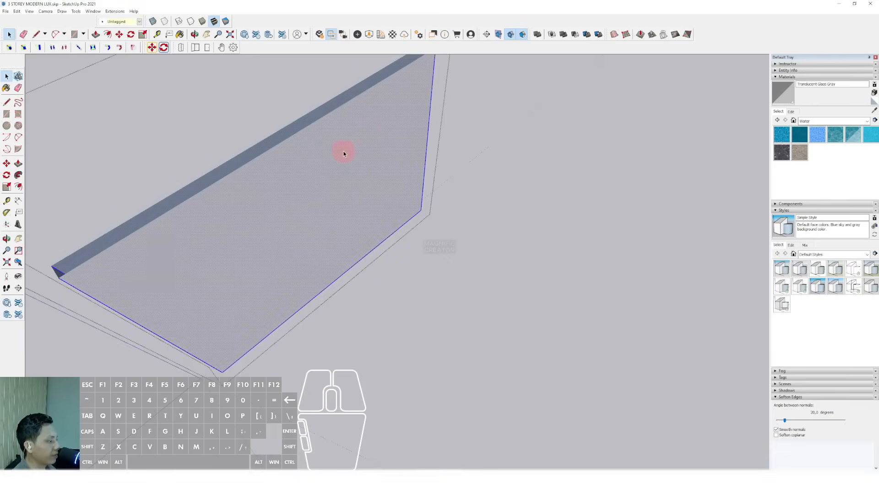
{"action": "scroll", "coordinate": [343, 151], "scroll_direction": "up", "scroll_amount": 1}
{"action": "key", "text": "r"}
{"action": "left_click", "coordinate": [338, 156]}
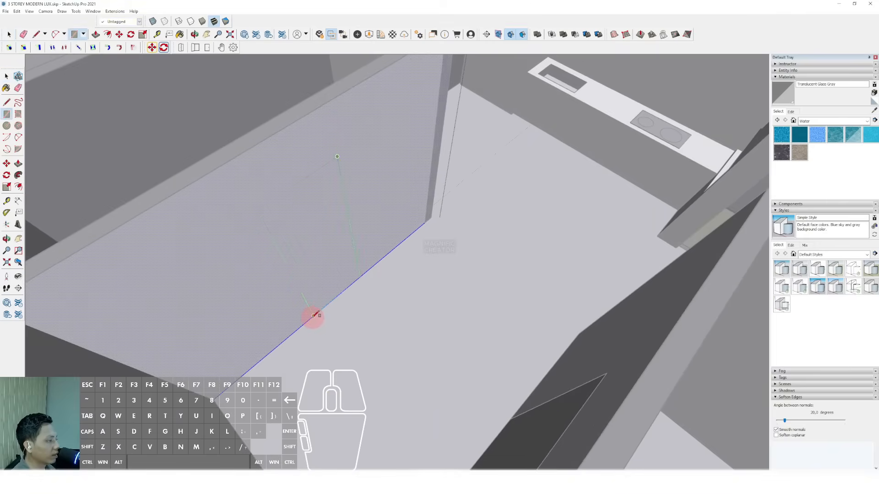
{"action": "middle_click_drag", "start_coordinate": [311, 307], "coordinate": [331, 290]}
{"action": "key", "text": "p"}
{"action": "left_click", "coordinate": [340, 274]}
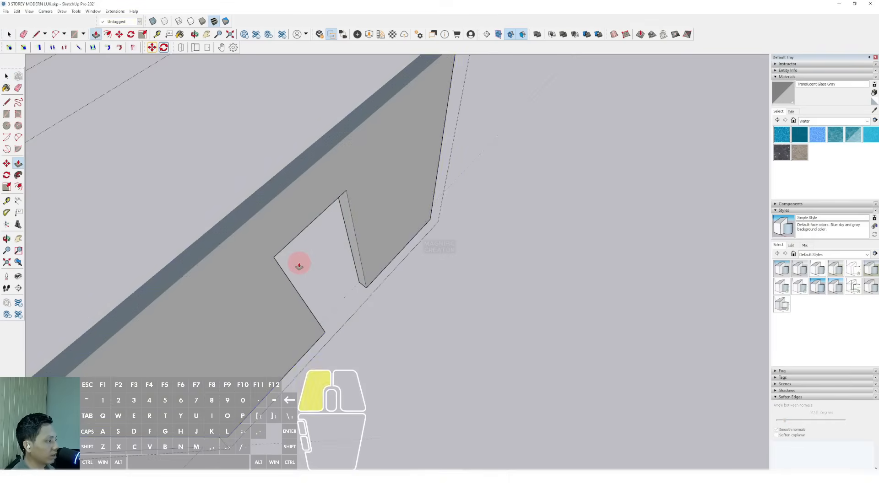
{"action": "key", "text": "space"}
{"action": "scroll", "coordinate": [339, 262], "scroll_direction": "down", "scroll_amount": 2}
{"action": "left_click", "coordinate": [339, 261]}
- Copy the same door to the ground-floor front wall at the end of the secondary kitchen
{"action": "scroll", "coordinate": [316, 262], "scroll_direction": "down", "scroll_amount": 5}
{"action": "scroll", "coordinate": [356, 199], "scroll_direction": "up", "scroll_amount": 3}
{"action": "middle_click_drag", "start_coordinate": [347, 265], "coordinate": [285, 255]}
{"action": "scroll", "coordinate": [305, 290], "scroll_direction": "up", "scroll_amount": 4}
{"action": "key", "text": "m"}
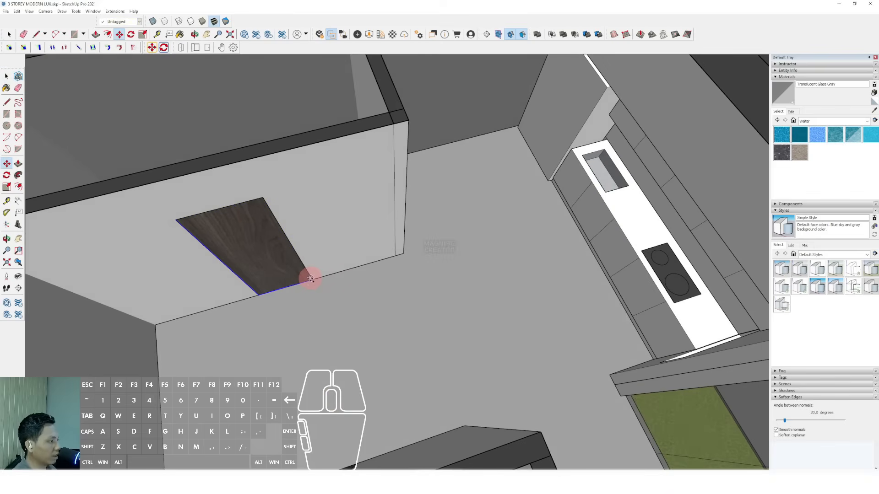
{"action": "middle_click_drag", "start_coordinate": [318, 281], "coordinate": [280, 290]}
{"action": "scroll", "coordinate": [300, 271], "scroll_direction": "up", "scroll_amount": 2}
{"action": "left_click", "coordinate": [303, 261]}
{"action": "scroll", "coordinate": [321, 260], "scroll_direction": "down", "scroll_amount": 2}
{"action": "middle_click_drag", "start_coordinate": [355, 263], "coordinate": [165, 320], "text": "shift"}
{"action": "left_click", "coordinate": [315, 193]}
- Trace the door with a rectangle on the front wall beside the secondary kitchen and Push/Pull it through to cut the opening
{"action": "scroll", "coordinate": [311, 188], "scroll_direction": "down", "scroll_amount": 2}
{"action": "middle_click_drag", "start_coordinate": [310, 185], "coordinate": [375, 199]}
{"action": "key", "text": "space"}
{"action": "left_click", "coordinate": [377, 198]}
{"action": "double_click", "coordinate": [377, 197]}
{"action": "key", "text": "comma"}
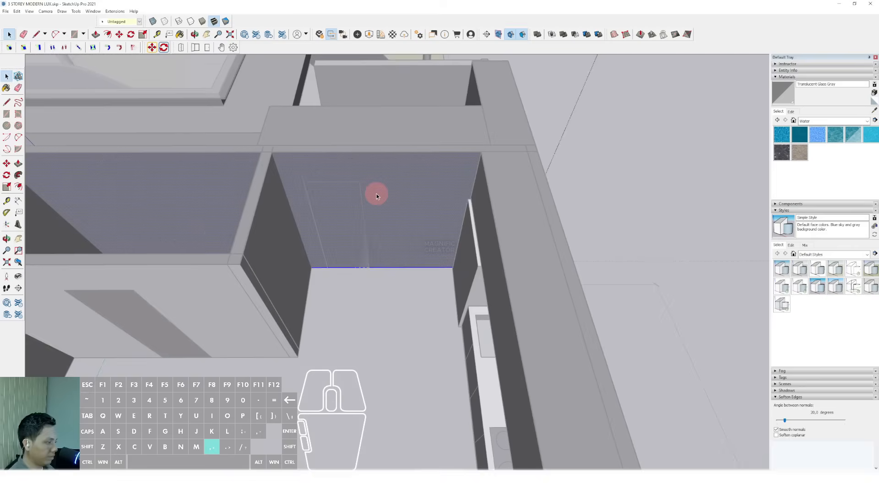
{"action": "scroll", "coordinate": [376, 196], "scroll_direction": "up", "scroll_amount": 1}
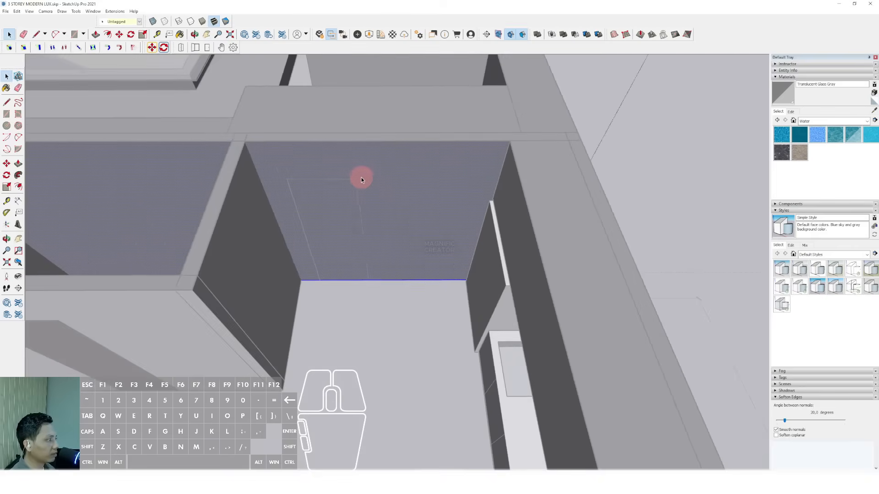
{"action": "left_click", "coordinate": [320, 278]}
{"action": "mouse_move", "coordinate": [321, 278]}
{"action": "middle_mouse_down"}
{"action": "mouse_move", "coordinate": [308, 300]}
{"action": "mouse_move", "coordinate": [309, 273]}
{"action": "middle_mouse_up"}
{"action": "key", "text": "p"}
{"action": "left_click_drag", "start_coordinate": [308, 259], "coordinate": [332, 232]}
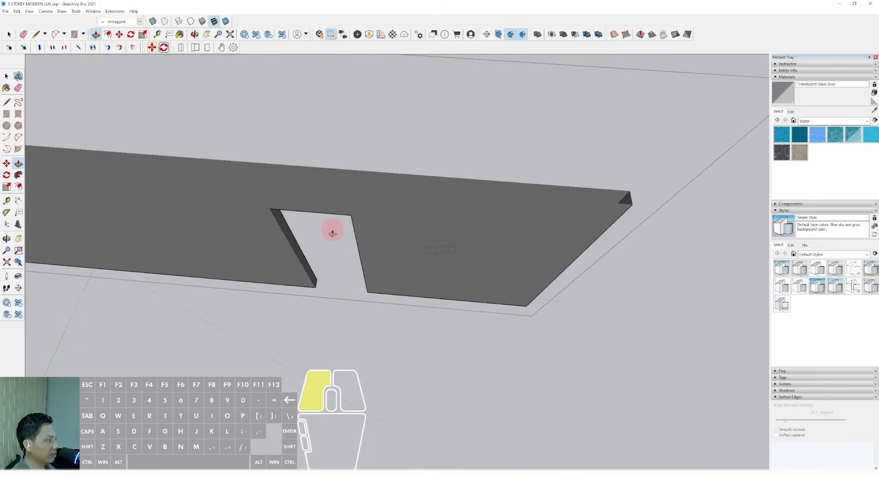
{"action": "key", "text": "space"}
{"action": "scroll", "coordinate": [332, 232], "scroll_direction": "down", "scroll_amount": 3}
{"action": "left_click", "coordinate": [509, 208]}
- Draw a rectangle on the floor in front of the pool-side kitchen and raise it into a solid kitchen island block
{"action": "scroll", "coordinate": [378, 259], "scroll_direction": "up", "scroll_amount": 2}
{"action": "middle_click_drag", "start_coordinate": [377, 259], "coordinate": [177, 211]}
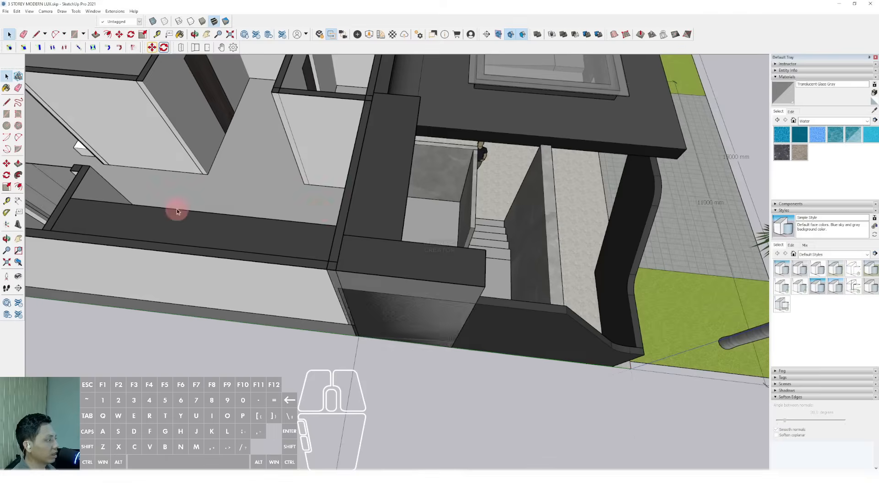
{"action": "middle_click_drag", "start_coordinate": [357, 215], "coordinate": [178, 208]}
{"action": "middle_click_drag", "start_coordinate": [519, 250], "coordinate": [392, 290]}
{"action": "scroll", "coordinate": [379, 293], "scroll_direction": "up", "scroll_amount": 3}
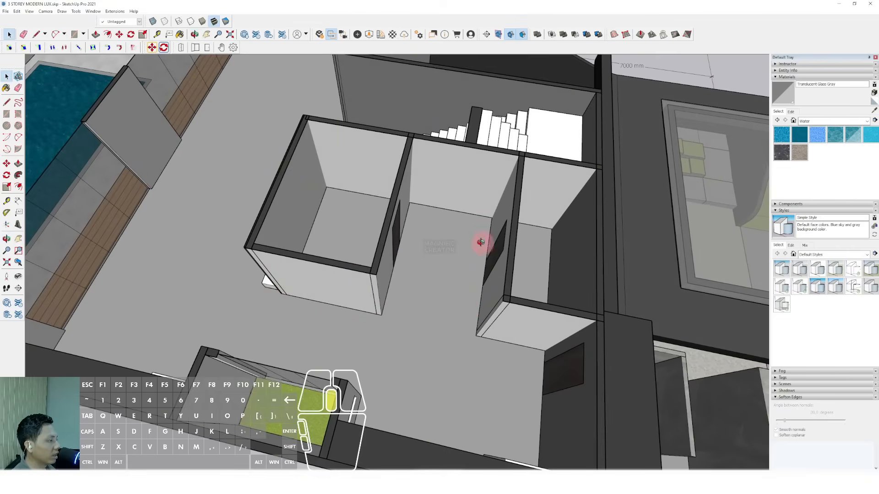
{"action": "middle_click_drag", "start_coordinate": [480, 241], "coordinate": [408, 376]}
{"action": "middle_click_drag", "start_coordinate": [651, 355], "coordinate": [473, 221]}
{"action": "scroll", "coordinate": [369, 289], "scroll_direction": "up", "scroll_amount": 5}
{"action": "key", "text": "r"}
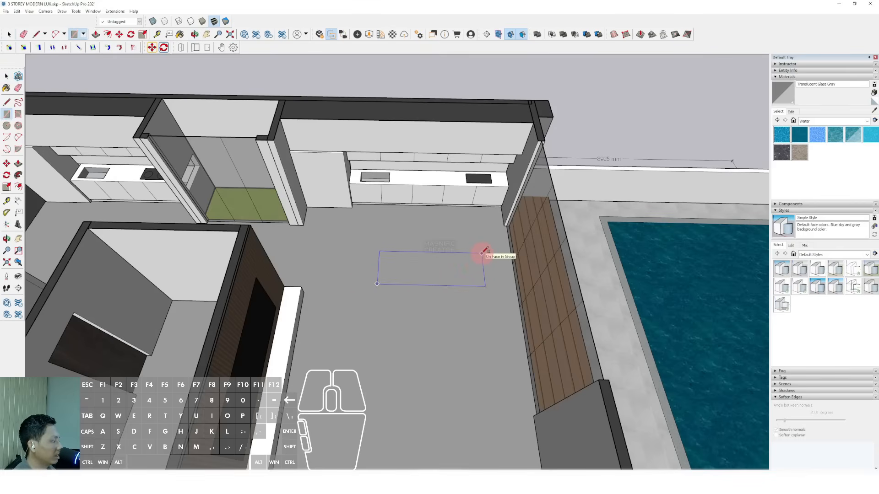
{"action": "middle_click_drag", "start_coordinate": [451, 259], "coordinate": [395, 184]}
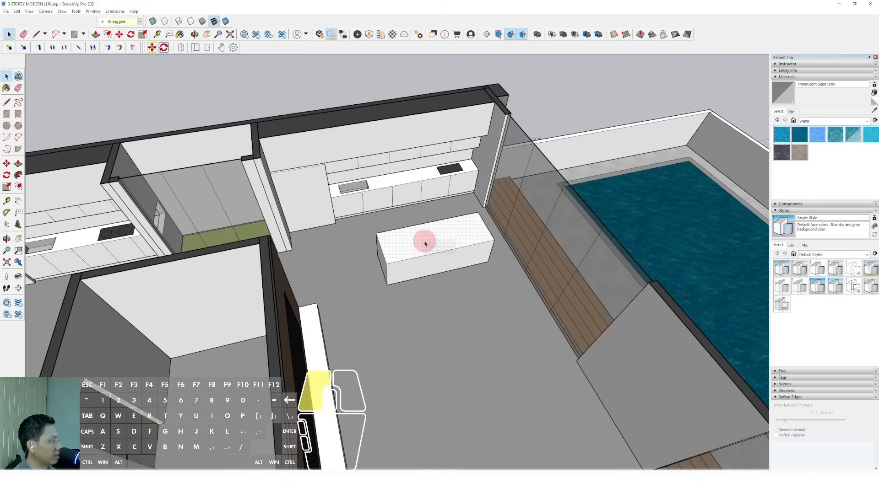
{"action": "middle_click_drag", "start_coordinate": [424, 244], "coordinate": [457, 245]}
{"action": "scroll", "coordinate": [456, 245], "scroll_direction": "down", "scroll_amount": 4}
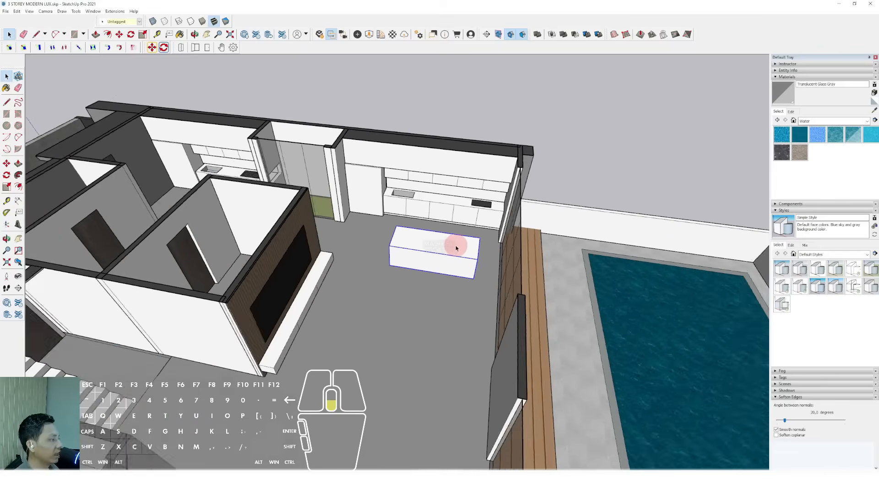
- Examine the sectioned ground-floor layout with its rooms, kitchen island, staircase and pool terrace
{"action": "scroll", "coordinate": [442, 259], "scroll_direction": "down", "scroll_amount": 3}
{"action": "scroll", "coordinate": [381, 384], "scroll_direction": "up", "scroll_amount": 4}
{"action": "middle_click_drag", "start_coordinate": [386, 395], "coordinate": [429, 409]}
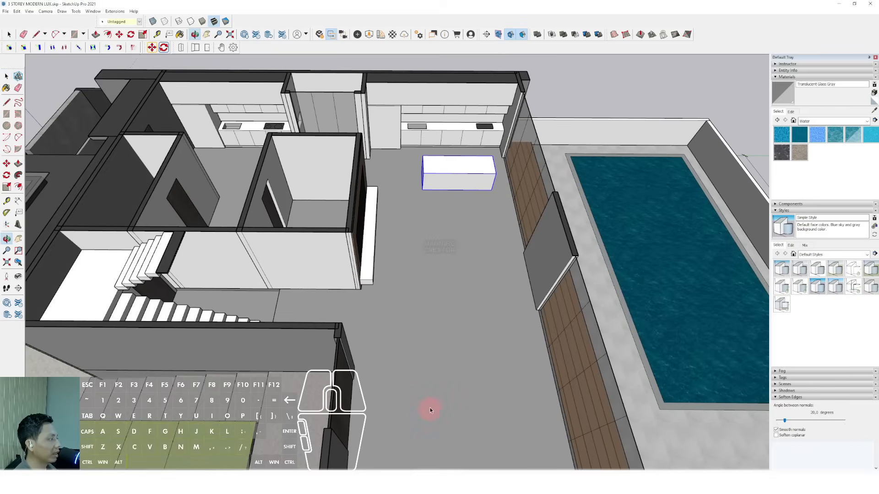
{"action": "scroll", "coordinate": [443, 256], "scroll_direction": "down", "scroll_amount": 1}
{"action": "scroll", "coordinate": [453, 240], "scroll_direction": "down", "scroll_amount": 4}
{"action": "middle_click_drag", "start_coordinate": [450, 263], "coordinate": [290, 206]}
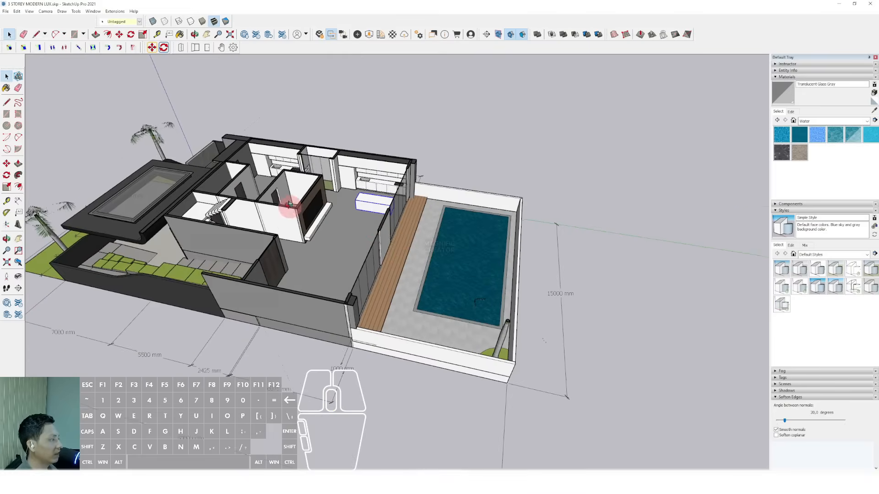
{"action": "scroll", "coordinate": [357, 245], "scroll_direction": "up", "scroll_amount": 3}
{"action": "middle_click_drag", "start_coordinate": [359, 247], "coordinate": [315, 255]}
{"action": "scroll", "coordinate": [385, 243], "scroll_direction": "up", "scroll_amount": 2}
{"action": "middle_click_drag", "start_coordinate": [400, 263], "coordinate": [558, 257]}
{"action": "scroll", "coordinate": [451, 234], "scroll_direction": "down", "scroll_amount": 2}
{"action": "scroll", "coordinate": [366, 183], "scroll_direction": "down", "scroll_amount": 1}
{"action": "scroll", "coordinate": [284, 253], "scroll_direction": "up", "scroll_amount": 3}
{"action": "scroll", "coordinate": [380, 253], "scroll_direction": "down", "scroll_amount": 3}
- Turn off the section cut and view the complete house from the street side
{"action": "middle_click_drag", "start_coordinate": [379, 253], "coordinate": [549, 218]}
{"action": "middle_click_drag", "start_coordinate": [366, 238], "coordinate": [457, 222], "text": "shift"}
{"action": "scroll", "coordinate": [389, 222], "scroll_direction": "down", "scroll_amount": 2}
{"action": "middle_click_drag", "start_coordinate": [388, 221], "coordinate": [462, 229]}
{"action": "scroll", "coordinate": [430, 256], "scroll_direction": "up", "scroll_amount": 3}
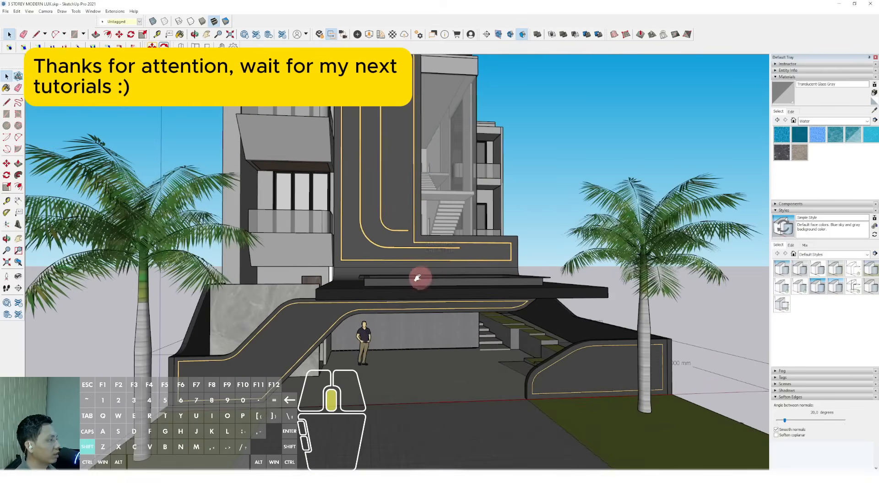
{"action": "scroll", "coordinate": [417, 276], "scroll_direction": "down", "scroll_amount": 2}
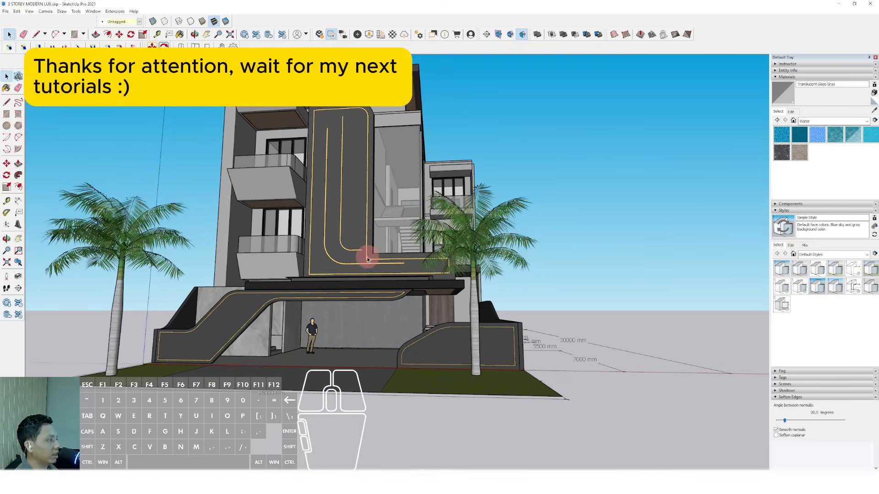